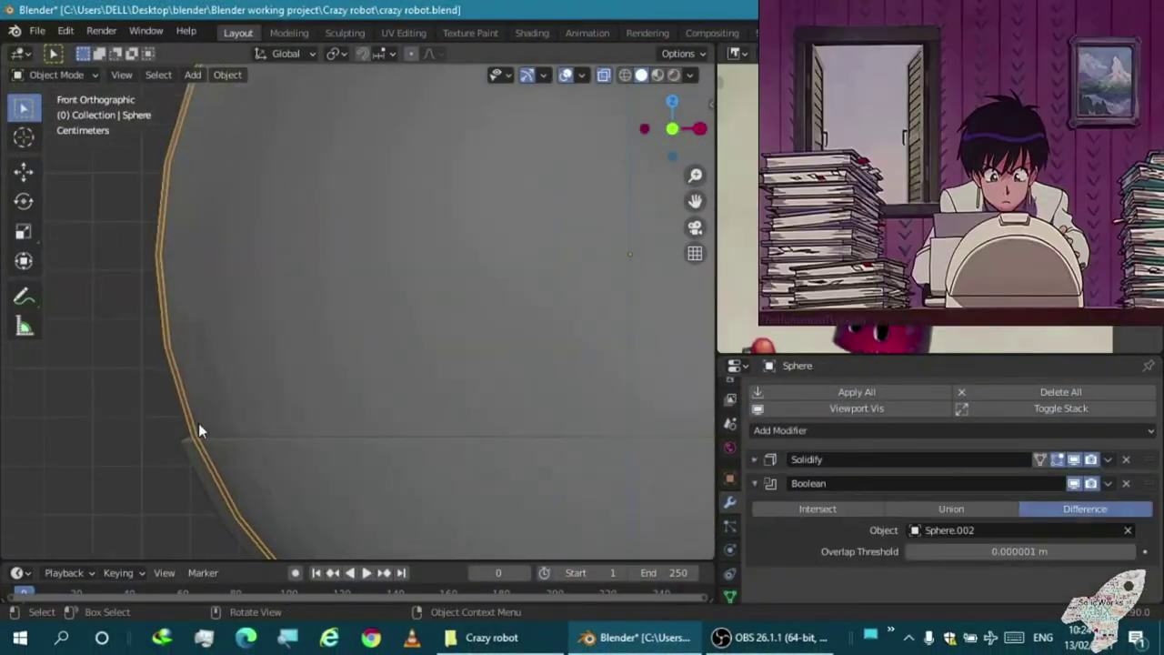
# Resize the head sphere, then select Sphere.001
pyautogui.press('s')
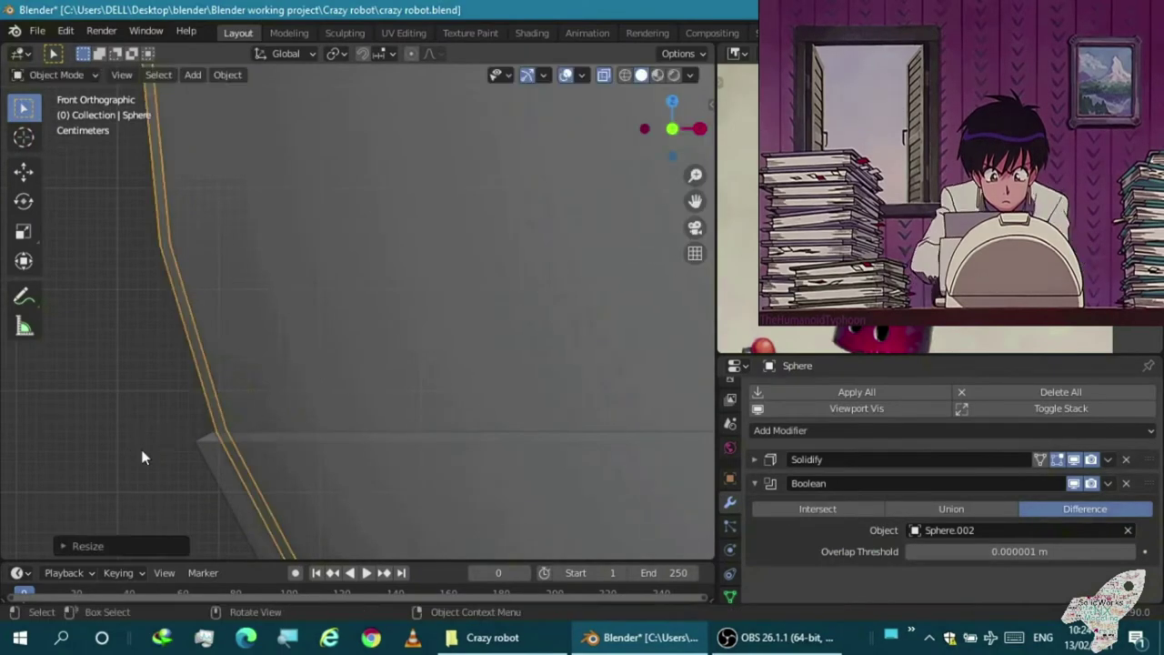
pyautogui.click(141, 449)
pyautogui.scroll(-8, 264, 391)
pyautogui.click(219, 416)
pyautogui.scroll(2, 205, 422)
pyautogui.scroll(2, 205, 422)
pyautogui.scroll(-5, 205, 422)
pyautogui.scroll(2, 382, 441)
# Add a new cylinder, replacing the first attempt, and shrink it to a slim size
pyautogui.hotkey('shift', 'a')
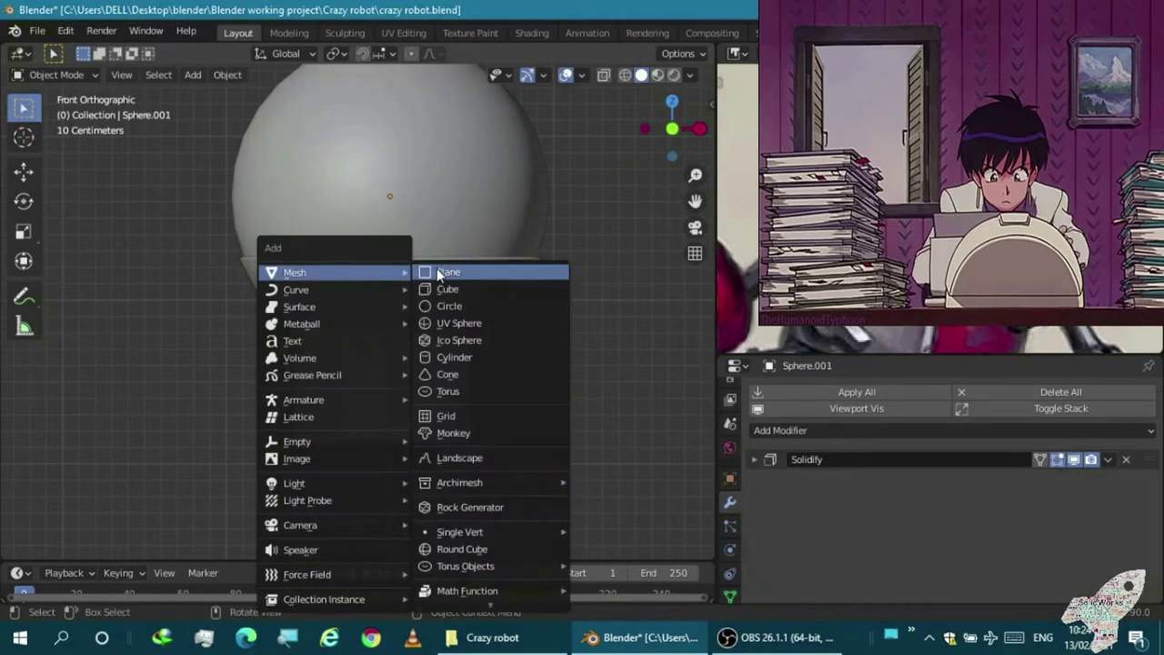
pyautogui.click(449, 356)
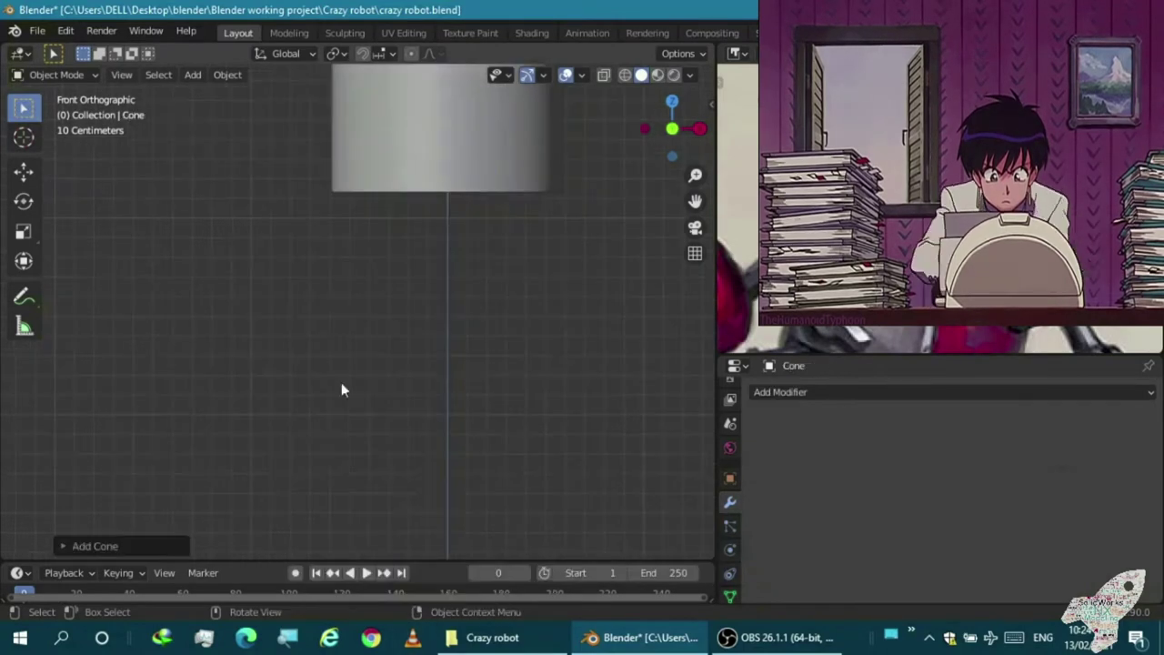
pyautogui.press('Delete')
pyautogui.scroll(-3, 341, 382)
pyautogui.hotkey('shift', 'a')
pyautogui.click(393, 357)
pyautogui.scroll(2, 375, 389)
pyautogui.press('s')
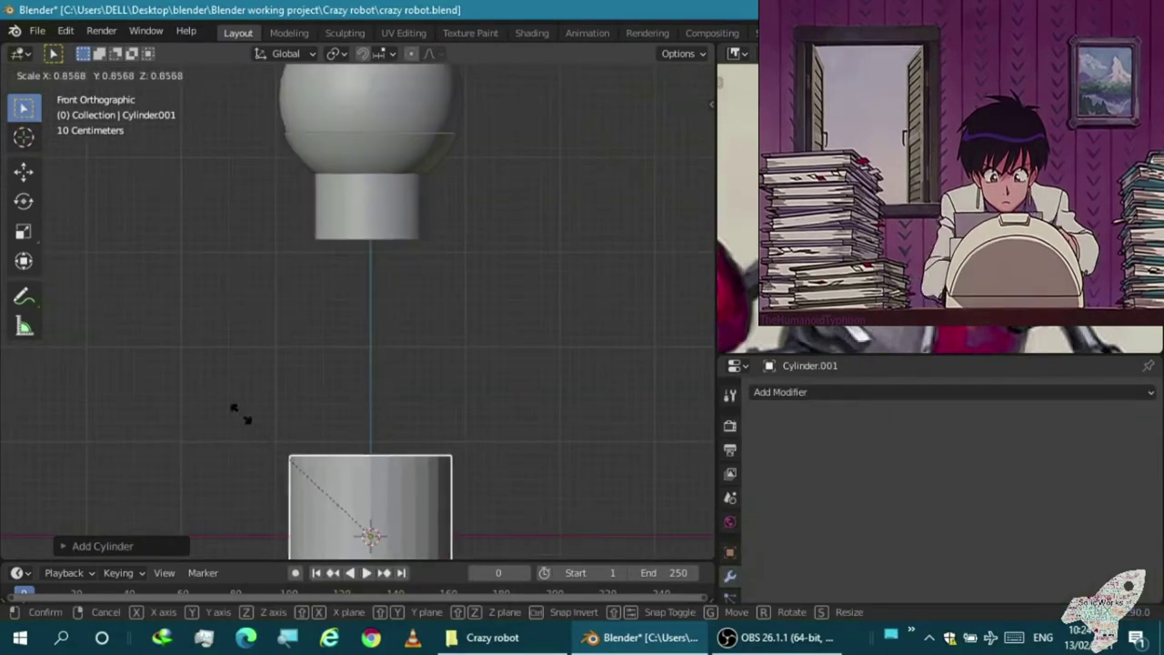
pyautogui.click(373, 475)
# Place the slim cylinder below the neck and stretch it taller, checking from the side view
pyautogui.click(419, 200)
pyautogui.scroll(2, 410, 236)
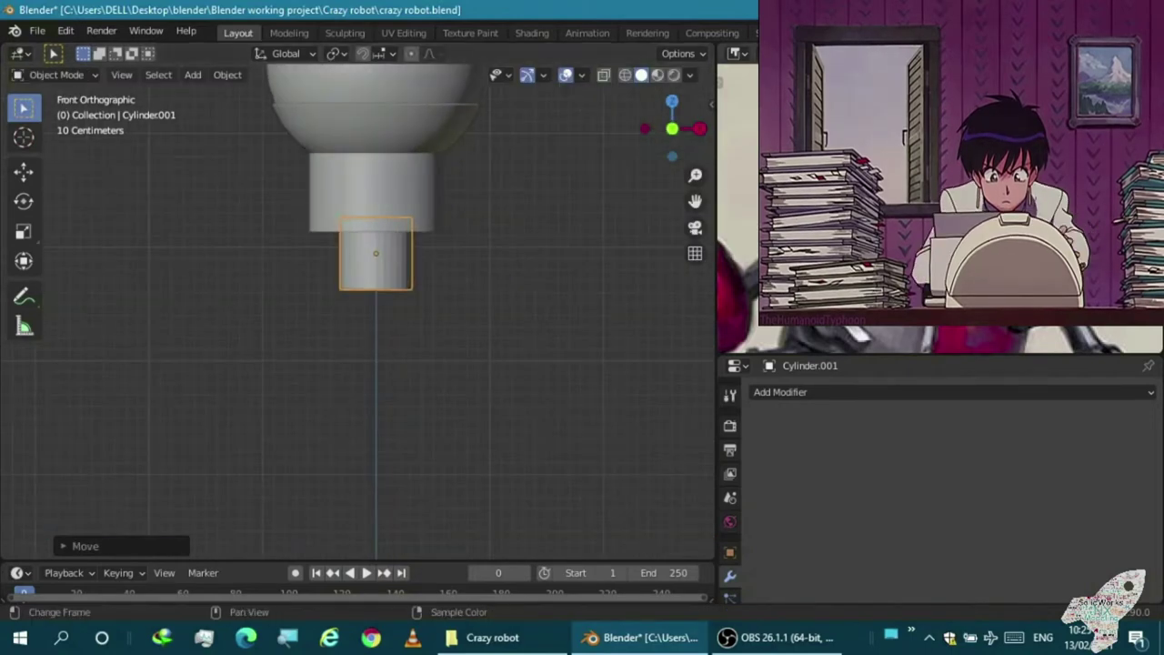
pyautogui.press('KP_3')
pyautogui.scroll(2, 339, 259)
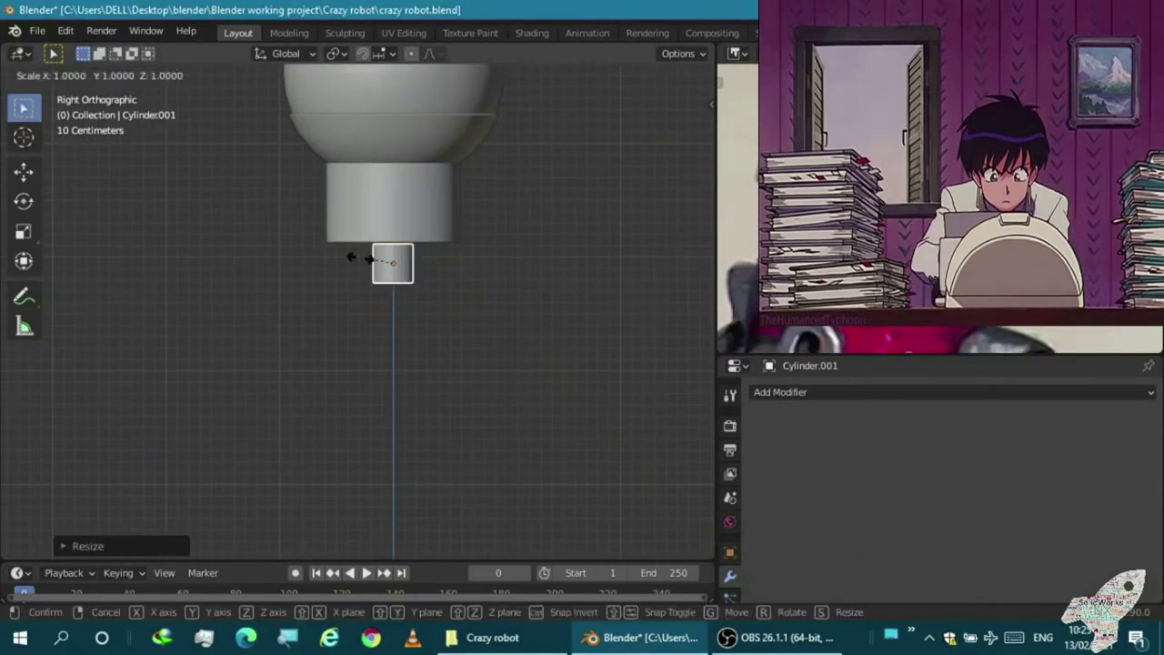
pyautogui.click(384, 204)
pyautogui.scroll(2, 582, 284)
pyautogui.scroll(2, 454, 283)
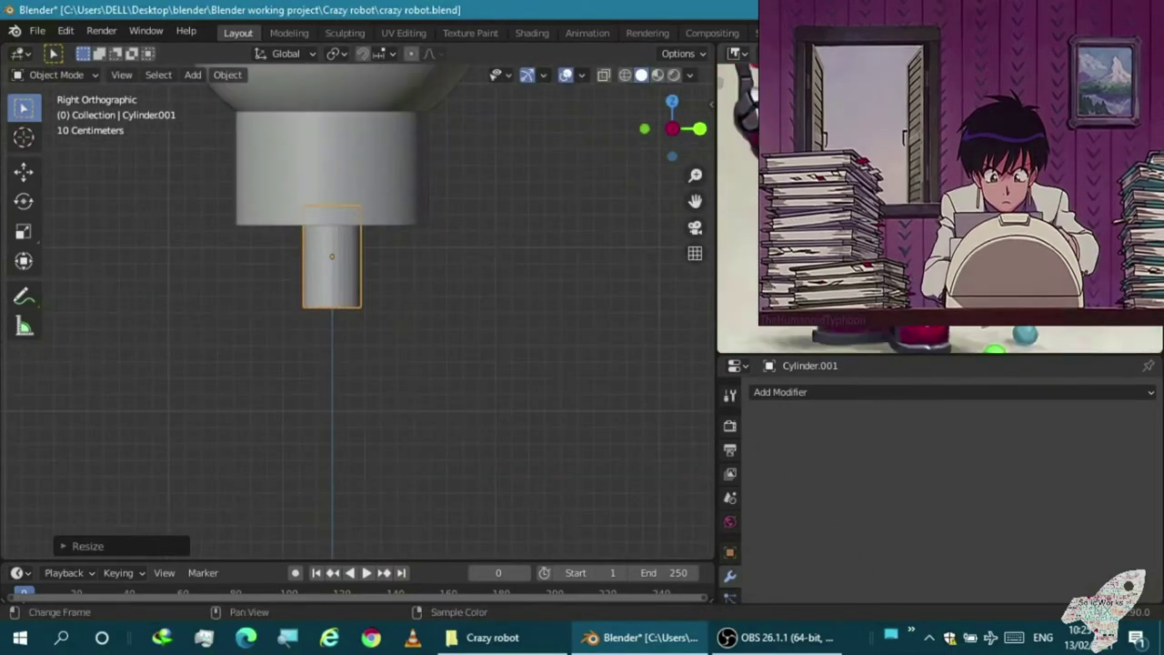
pyautogui.scroll(1, 354, 283)
pyautogui.scroll(-2, 353, 291)
pyautogui.scroll(-3, 325, 301)
pyautogui.press('KP_1')
# Narrow the slim cylinder a bit more and select the wider cylinder under the head
pyautogui.press('s')
pyautogui.click(302, 264)
pyautogui.scroll(4, 301, 272)
pyautogui.scroll(-4, 301, 272)
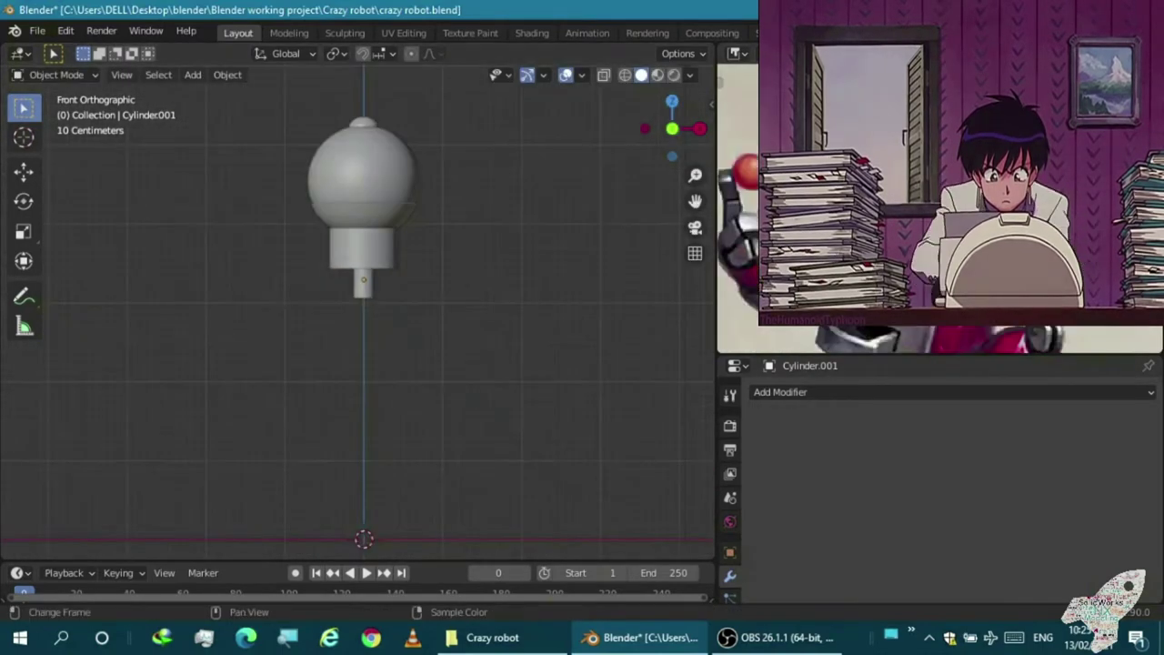
pyautogui.scroll(3, 288, 300)
pyautogui.click(287, 300)
# Lower the bottom rim of the wide cylinder under the head in Edit Mode
pyautogui.scroll(2, 200, 322)
pyautogui.press('s')
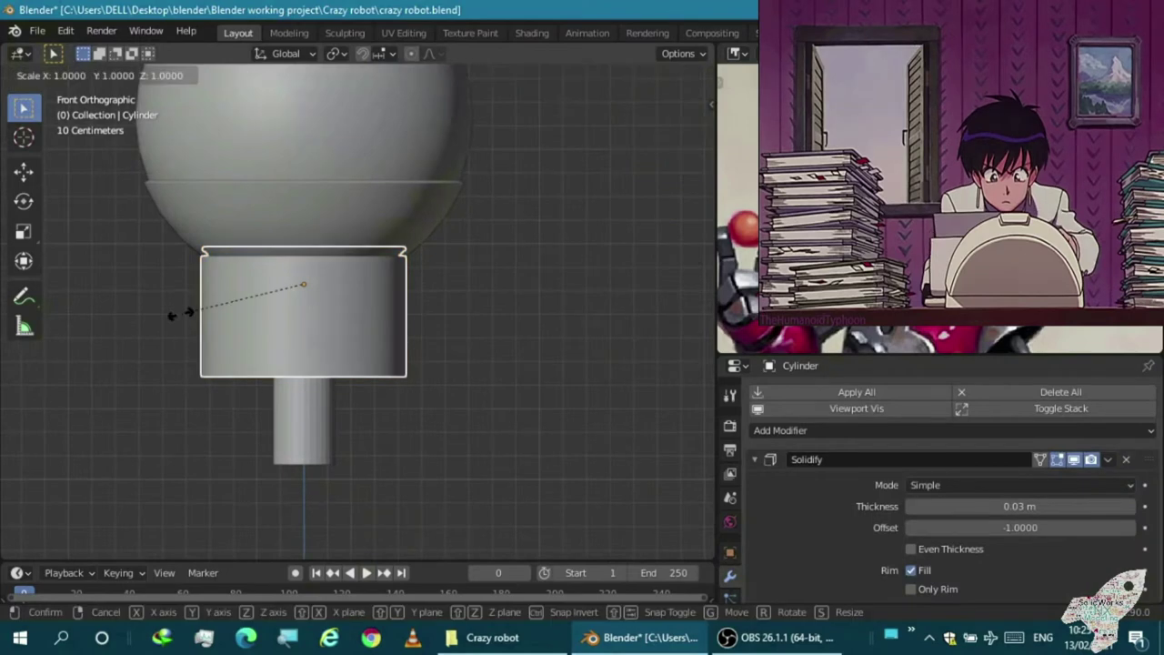
pyautogui.press('Escape')
pyautogui.press('Tab')
pyautogui.scroll(1, 180, 314)
pyautogui.scroll(2, 180, 314)
pyautogui.scroll(-3, 438, 443)
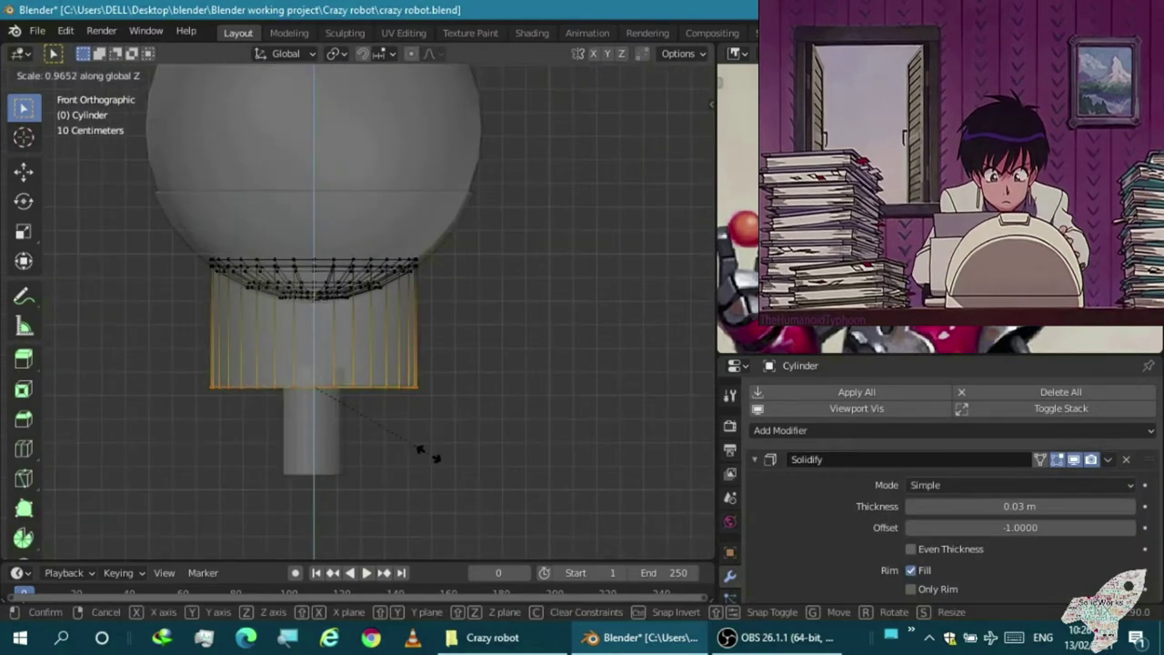
pyautogui.press('g')
pyautogui.click(375, 546)
pyautogui.press('Tab')
# Select the thin cylinder below and enter Edit Mode on it
pyautogui.scroll(-5, 378, 483)
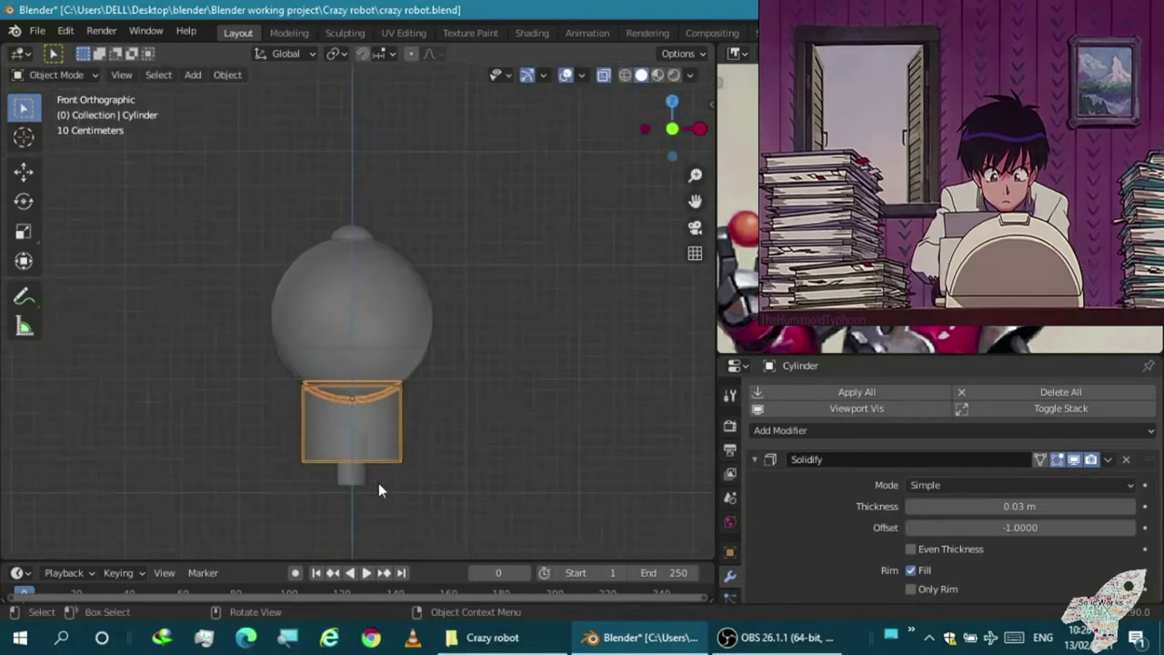
pyautogui.scroll(-4, 243, 303)
pyautogui.scroll(3, 422, 508)
pyautogui.scroll(10, 327, 414)
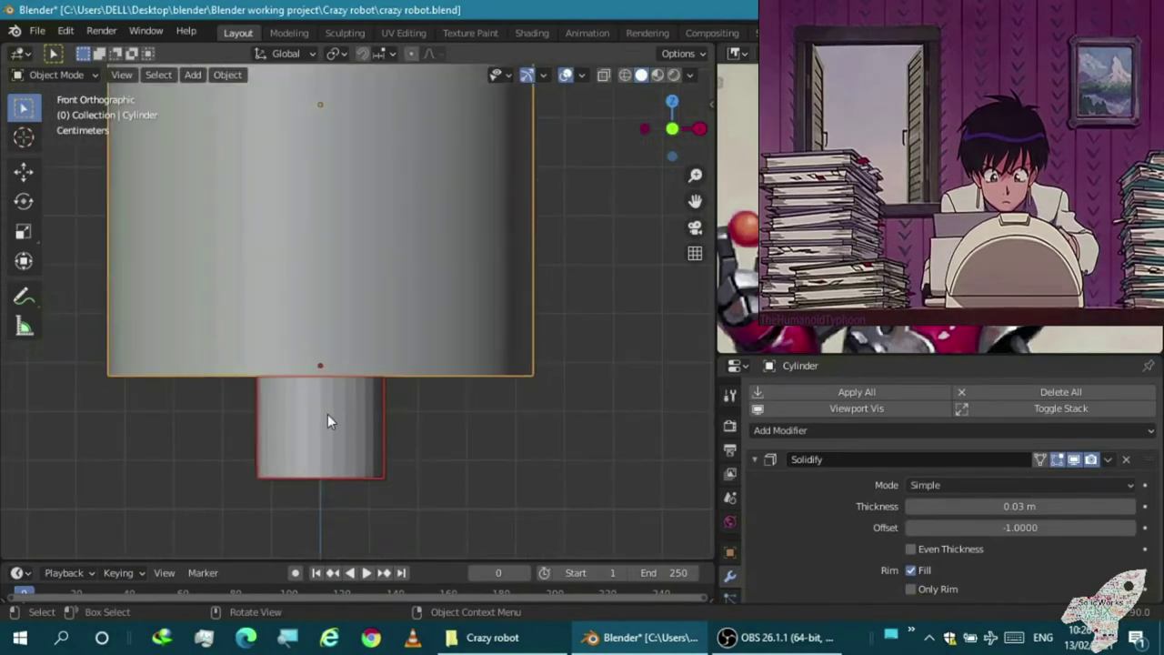
pyautogui.hotkey('shift', 'd')
pyautogui.click(303, 461)
pyautogui.scroll(3, 303, 461)
pyautogui.press('Tab')
pyautogui.scroll(-3, 302, 461)
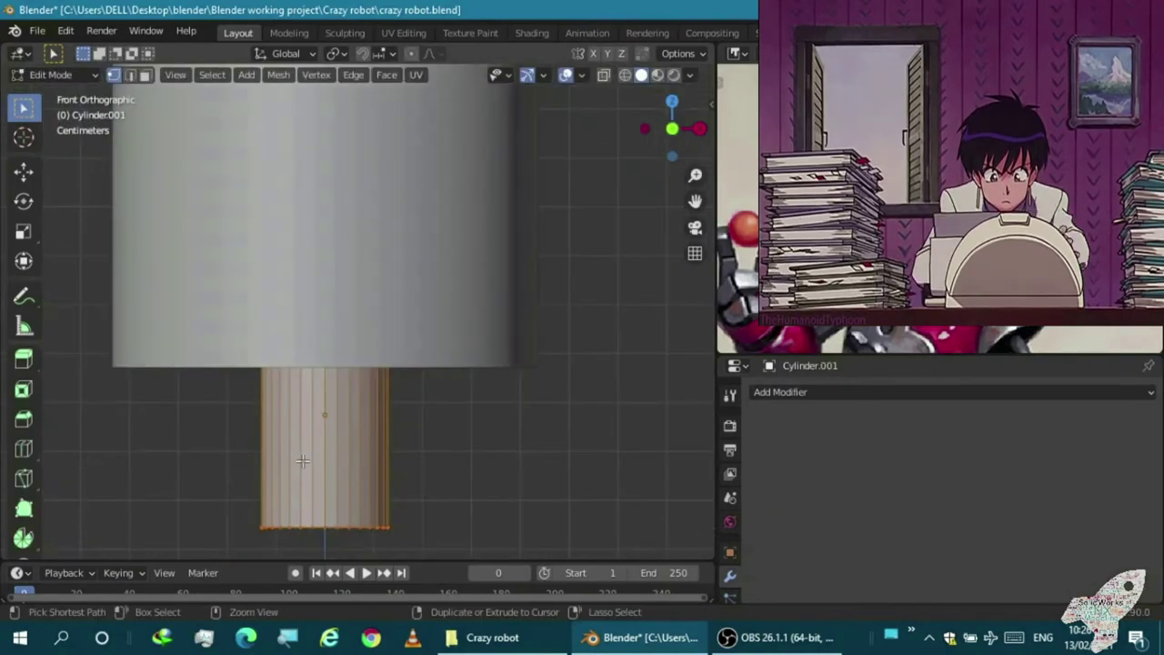
# Turn on X-ray and add eight horizontal loop cuts to the thin cylinder
pyautogui.hotkey('alt', 'z')
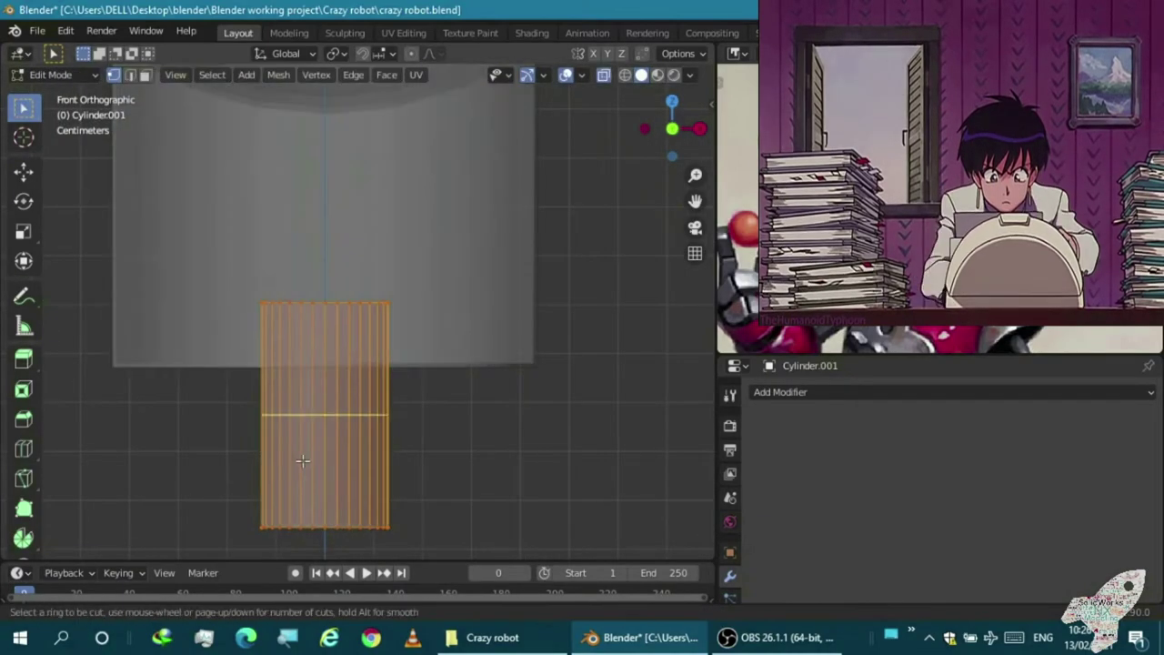
pyautogui.scroll(2, 303, 461)
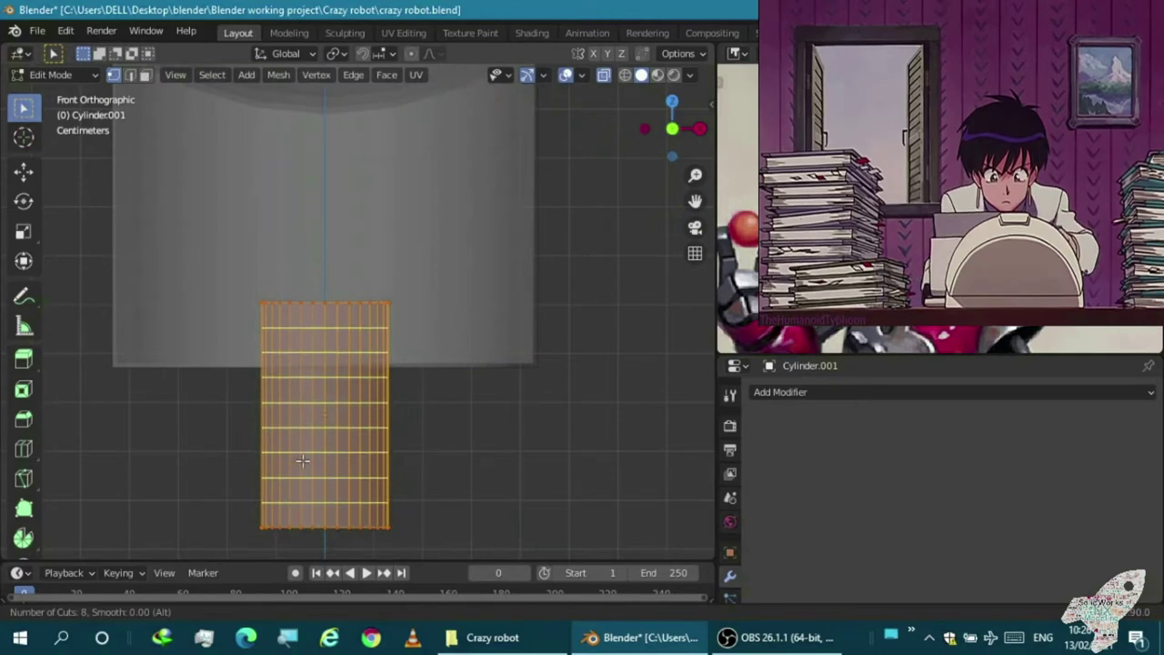
pyautogui.click(303, 461)
pyautogui.scroll(2, 195, 403)
pyautogui.scroll(1, 195, 403)
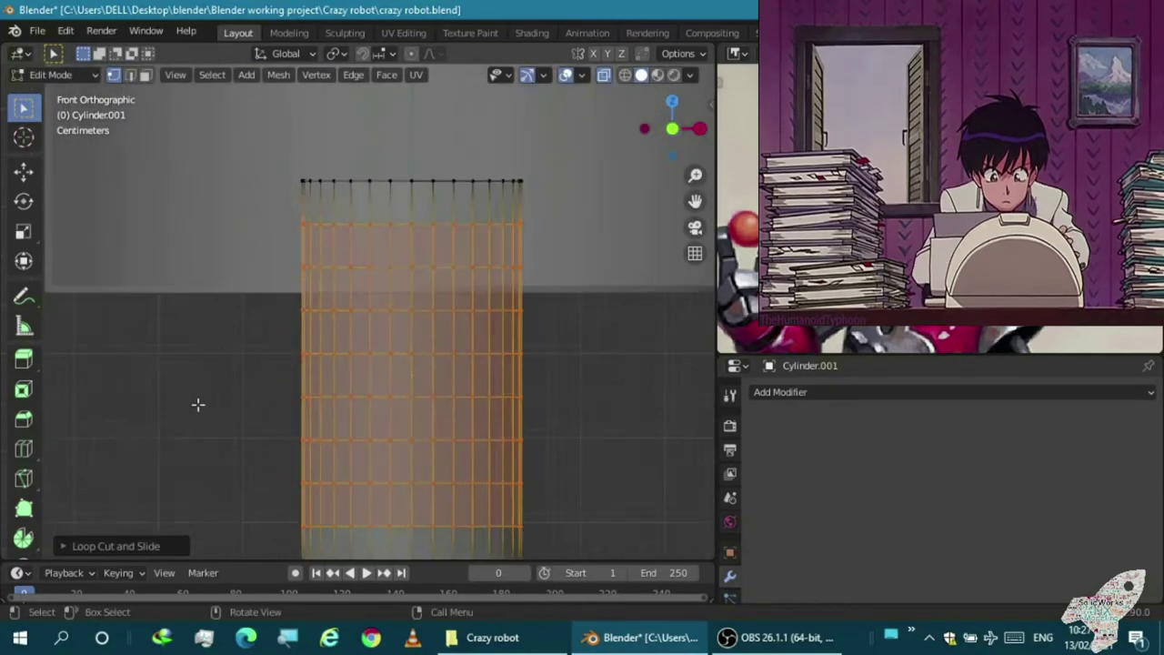
# Select the mesh's sharp edges, then shrink that selection
pyautogui.click(225, 75)
pyautogui.click(231, 239)
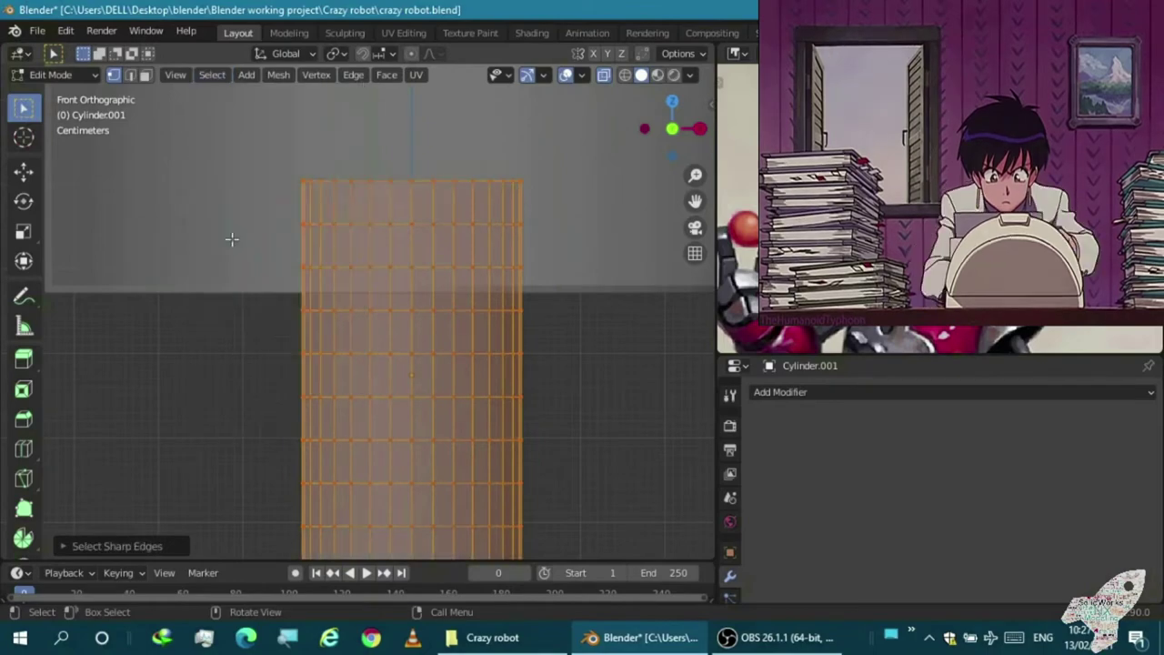
pyautogui.click(214, 75)
pyautogui.click(215, 75)
pyautogui.click(218, 76)
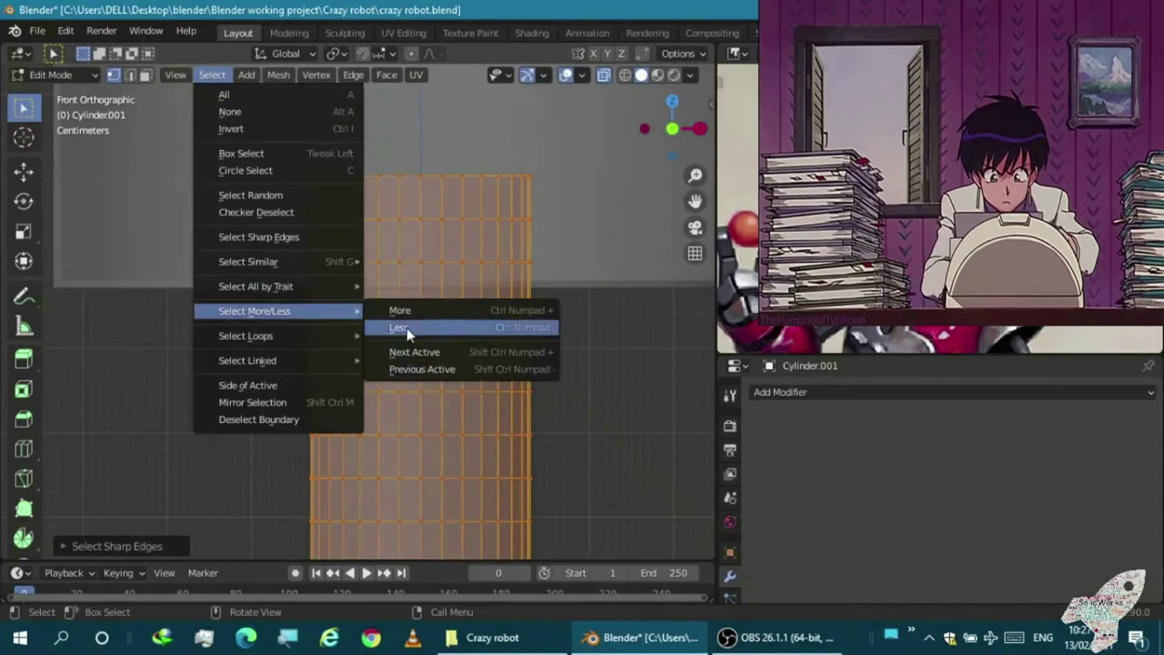
pyautogui.click(406, 327)
pyautogui.moveTo(407, 327); pyautogui.dragTo(317, 300, button='middle')
pyautogui.press('Tab')
pyautogui.press('KP_1')
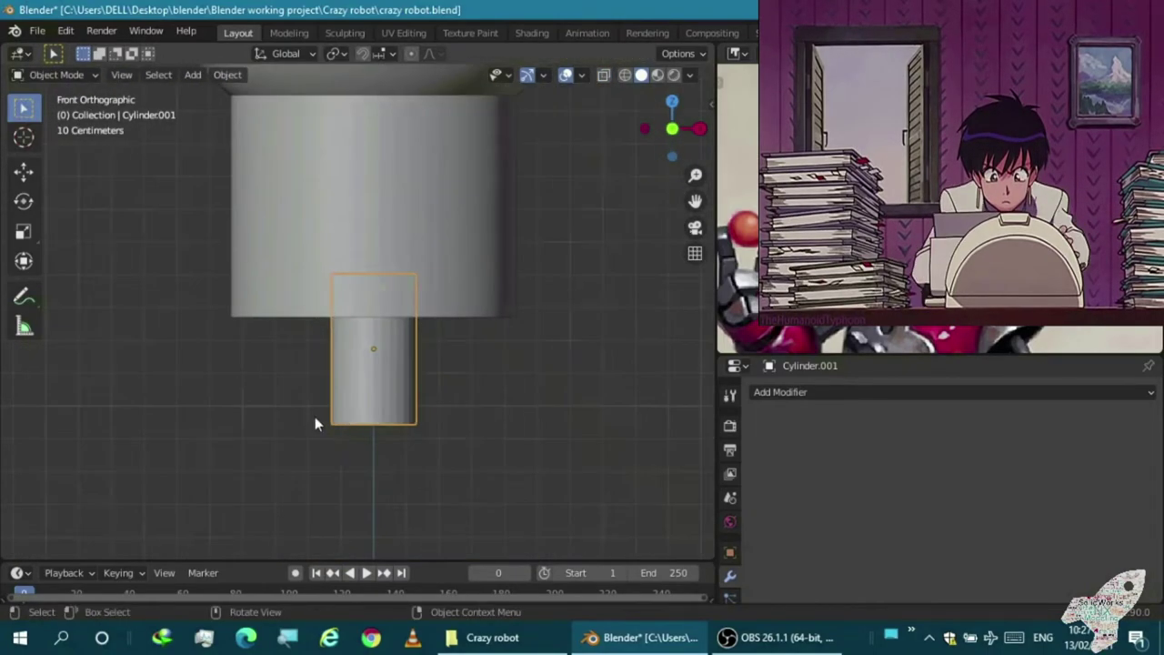
pyautogui.scroll(1, 347, 414)
# Stretch the whole thin cylinder taller along the Z axis
pyautogui.press('Tab')
pyautogui.press('a')
pyautogui.press('s')
pyautogui.press('z')
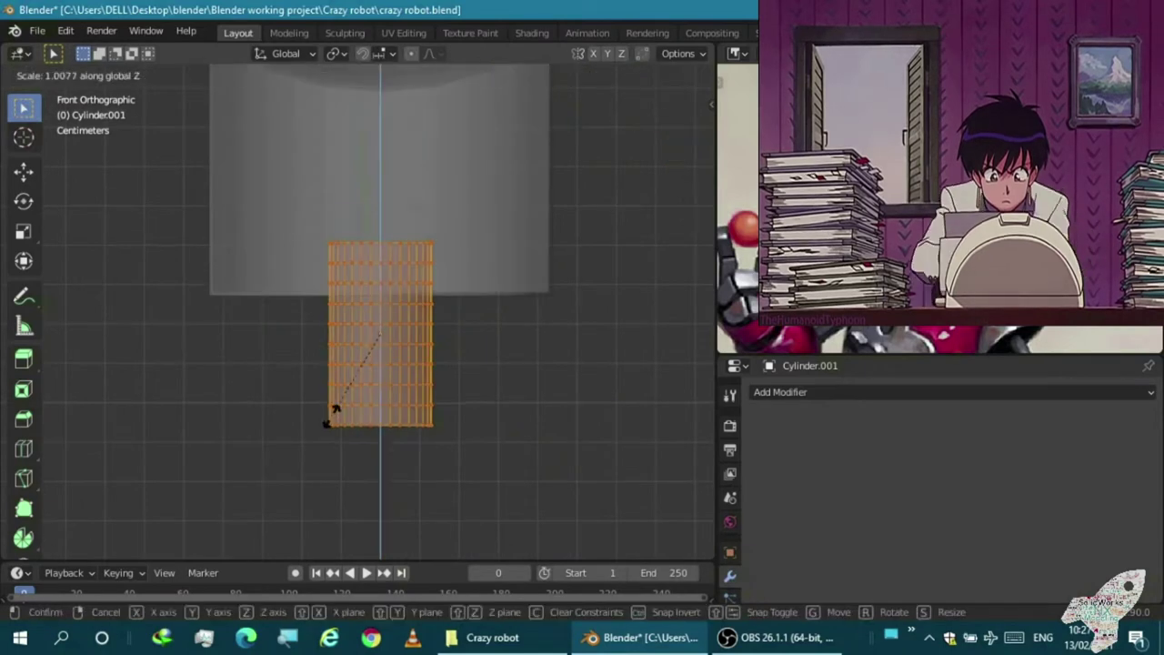
pyautogui.click(309, 461)
pyautogui.press('Tab')
pyautogui.scroll(-4, 330, 429)
pyautogui.scroll(-3, 318, 445)
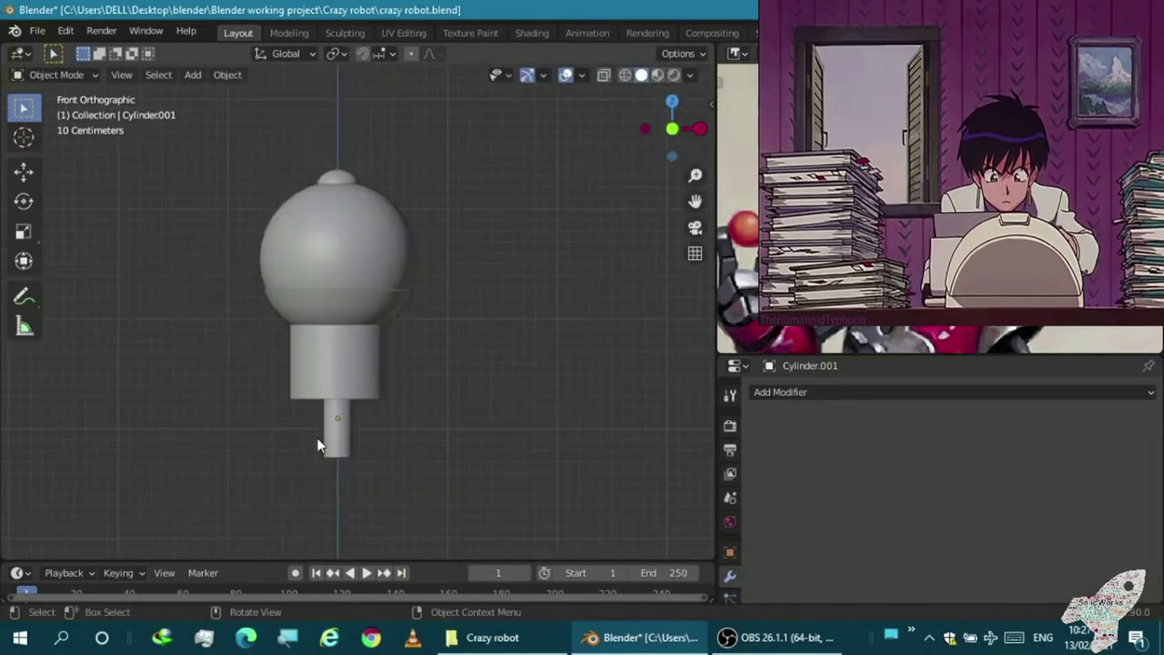
pyautogui.hotkey('shift', 'a')
# Add a body cylinder, move it below the slim post along Z, and scale it
pyautogui.click(364, 356)
pyautogui.press('g')
pyautogui.press('z')
pyautogui.click(273, 350)
pyautogui.press('s')
pyautogui.click(232, 339)
pyautogui.press('s')
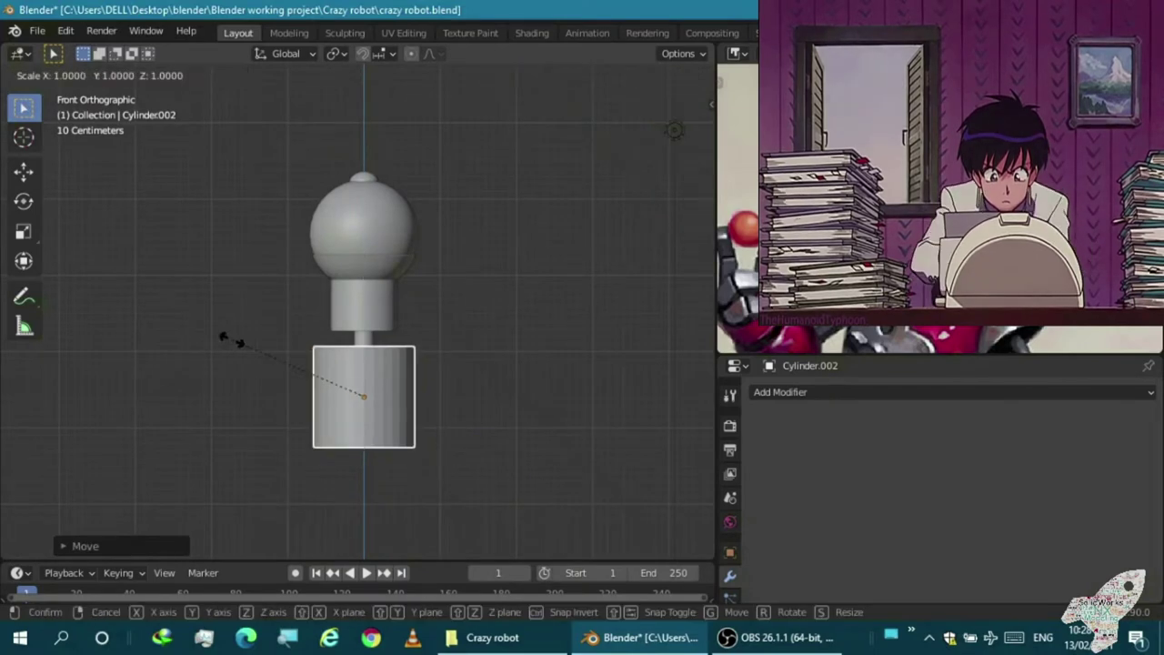
pyautogui.click(247, 356)
pyautogui.scroll(3, 259, 416)
# Add Bevel modifiers: 0.1 m on the body cylinder, 0.11 m on the wide neck cylinder
pyautogui.click(824, 392)
pyautogui.click(805, 351)
pyautogui.scroll(2, 466, 342)
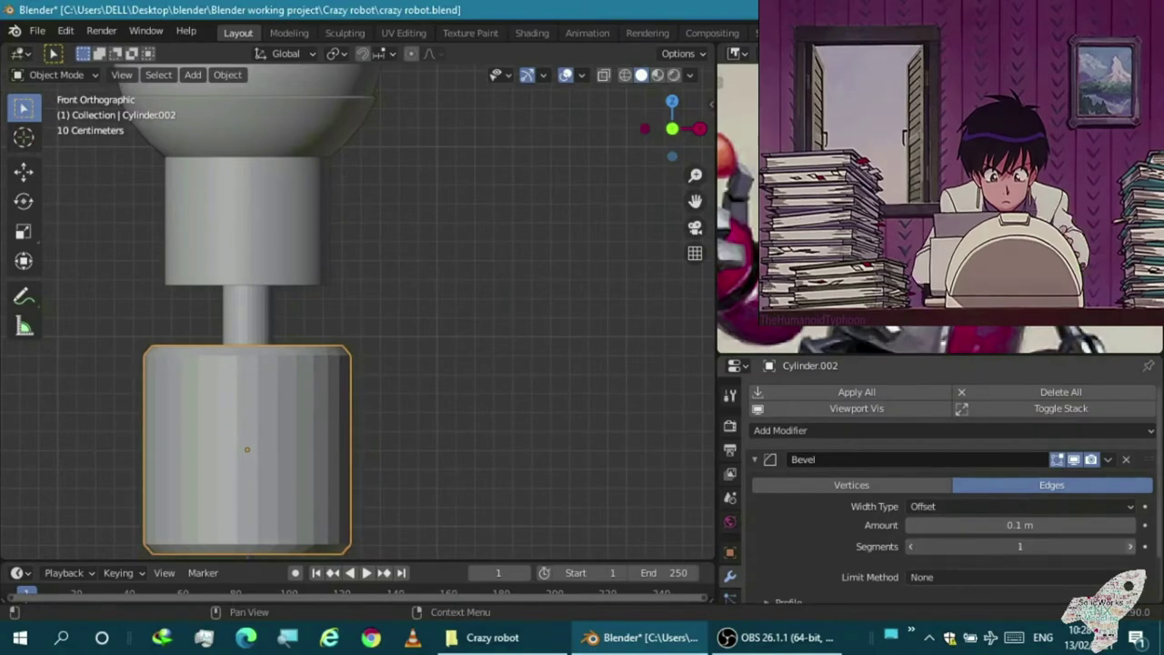
pyautogui.keyDown('shift'); pyautogui.moveTo(304, 170); pyautogui.dragTo(305, 261, button='middle'); pyautogui.keyUp('shift')
pyautogui.click(305, 261)
pyautogui.click(754, 459)
pyautogui.click(952, 430)
pyautogui.click(800, 122)
pyautogui.scroll(1, 523, 363)
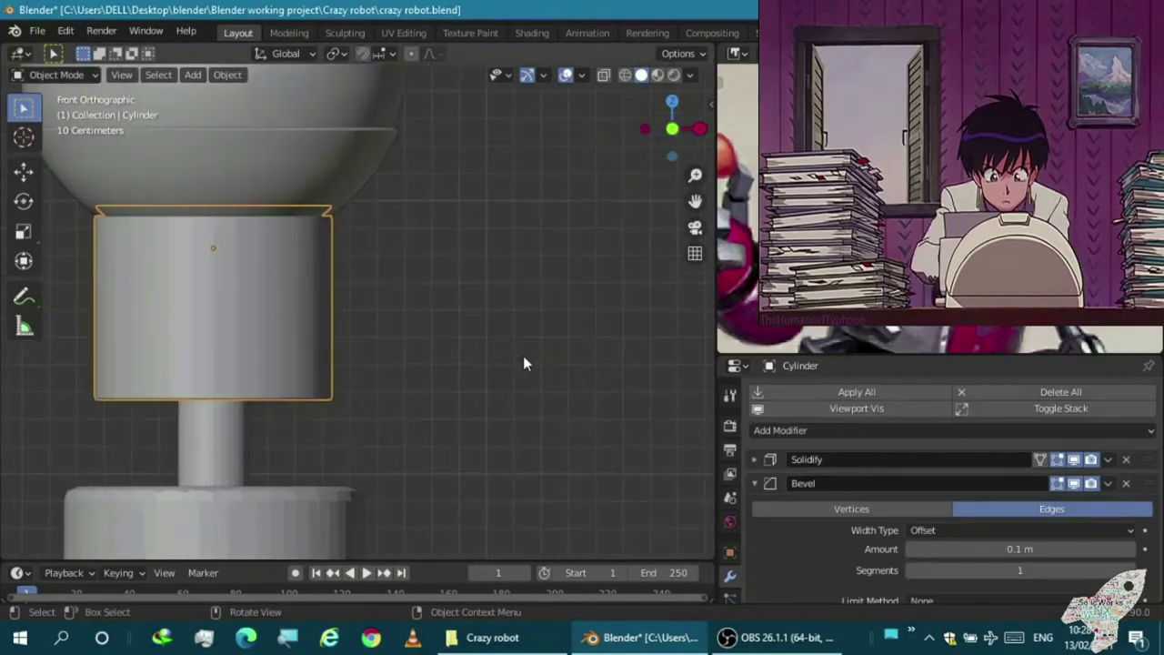
pyautogui.scroll(-2, 1048, 501)
pyautogui.scroll(-3, 535, 396)
# Orbit around the model and select the round head sphere
pyautogui.moveTo(534, 397)
pyautogui.mouseDown(button='middle')
pyautogui.moveTo(468, 385)
pyautogui.moveTo(480, 325)
pyautogui.mouseUp(button='middle')
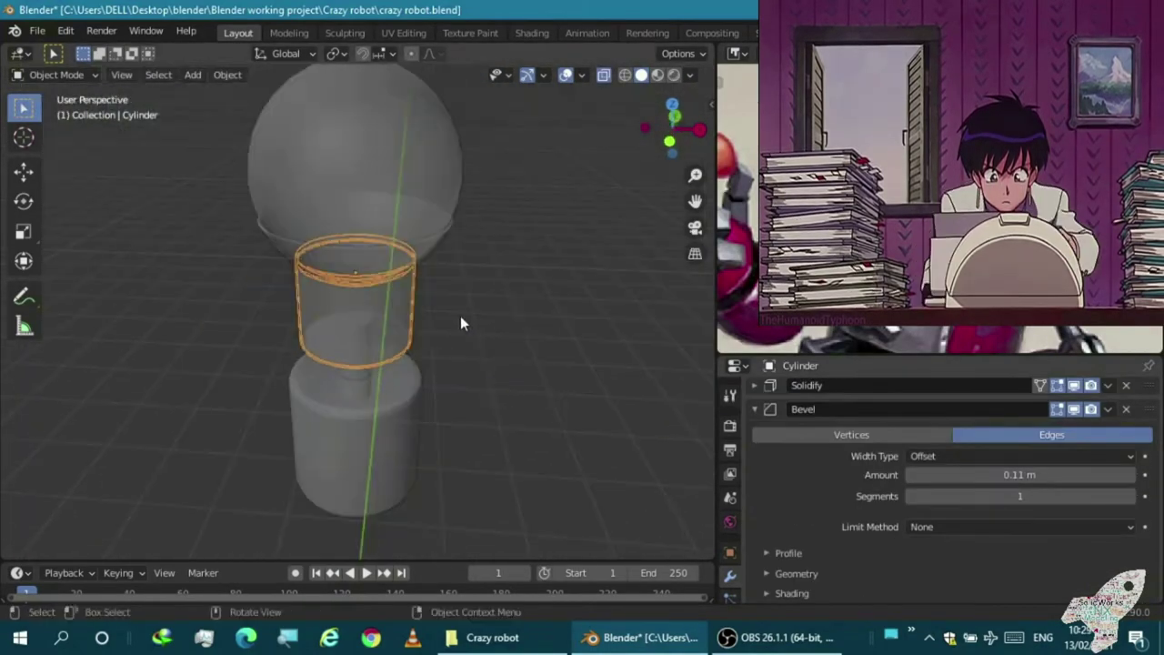
pyautogui.scroll(3, 382, 178)
pyautogui.click(382, 178)
pyautogui.moveTo(382, 179)
pyautogui.mouseDown(button='middle')
pyautogui.moveTo(359, 285)
pyautogui.moveTo(402, 174)
pyautogui.moveTo(354, 372)
pyautogui.mouseUp(button='middle')
pyautogui.scroll(3, 403, 173)
# Select Sphere.001, toggle X-ray in Edit Mode, and return to the front view
pyautogui.click(354, 372)
pyautogui.press('Tab')
pyautogui.scroll(2, 335, 369)
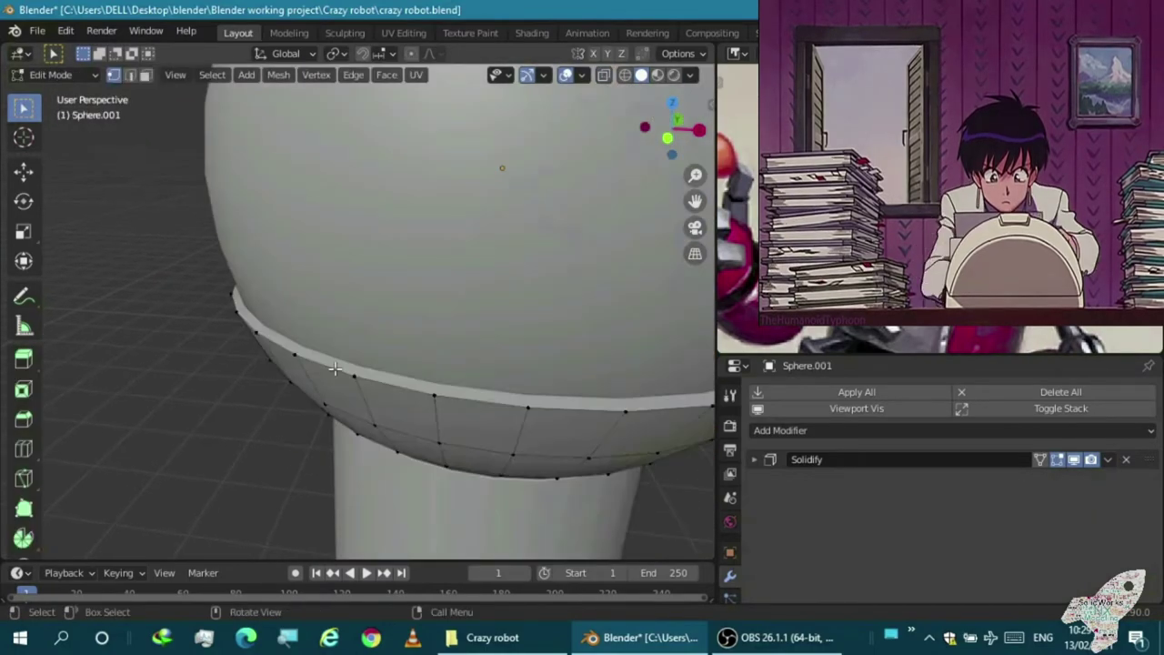
pyautogui.hotkey('alt', 'z')
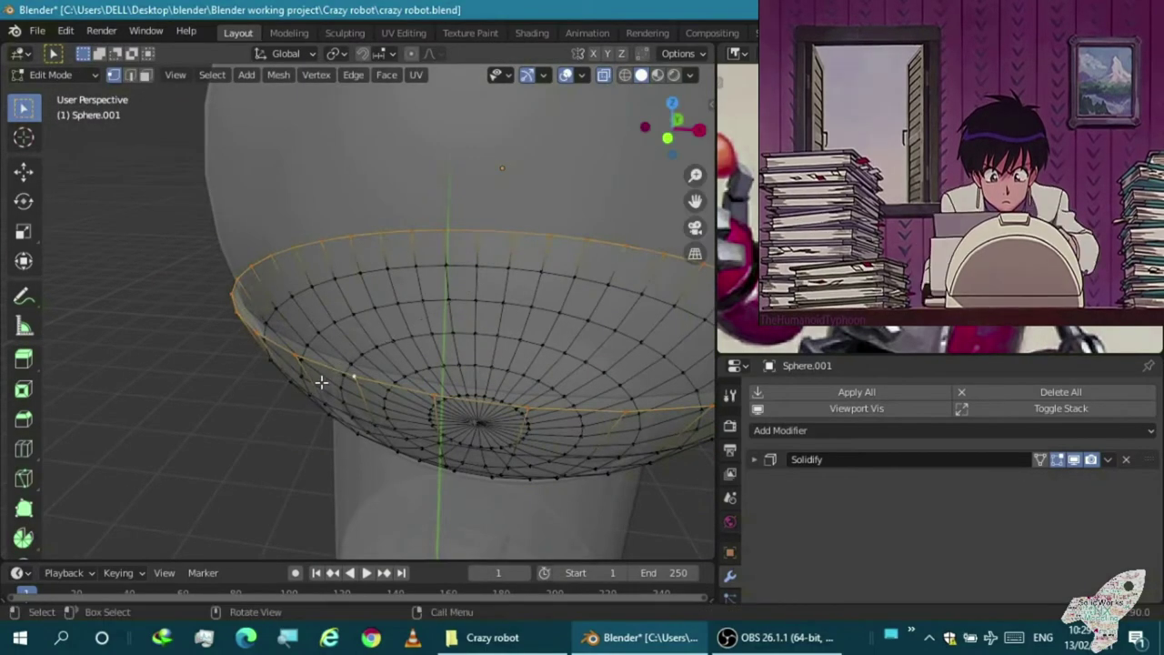
pyautogui.press('Tab')
pyautogui.scroll(-5, 333, 382)
pyautogui.press('KP_1')
pyautogui.scroll(3, 332, 410)
pyautogui.scroll(5, 332, 410)
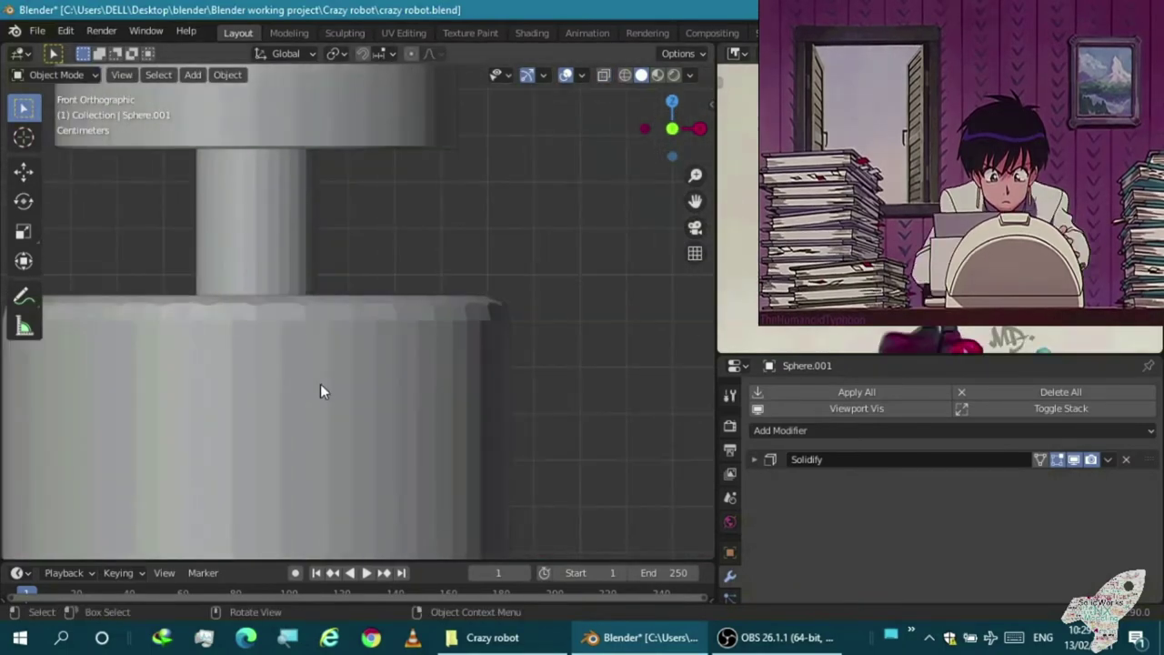
# Raise the body bevel to 5 segments and enable 30° Auto Smooth in its mesh data
pyautogui.moveTo(320, 384); pyautogui.dragTo(688, 410, button='middle')
pyautogui.click(312, 371)
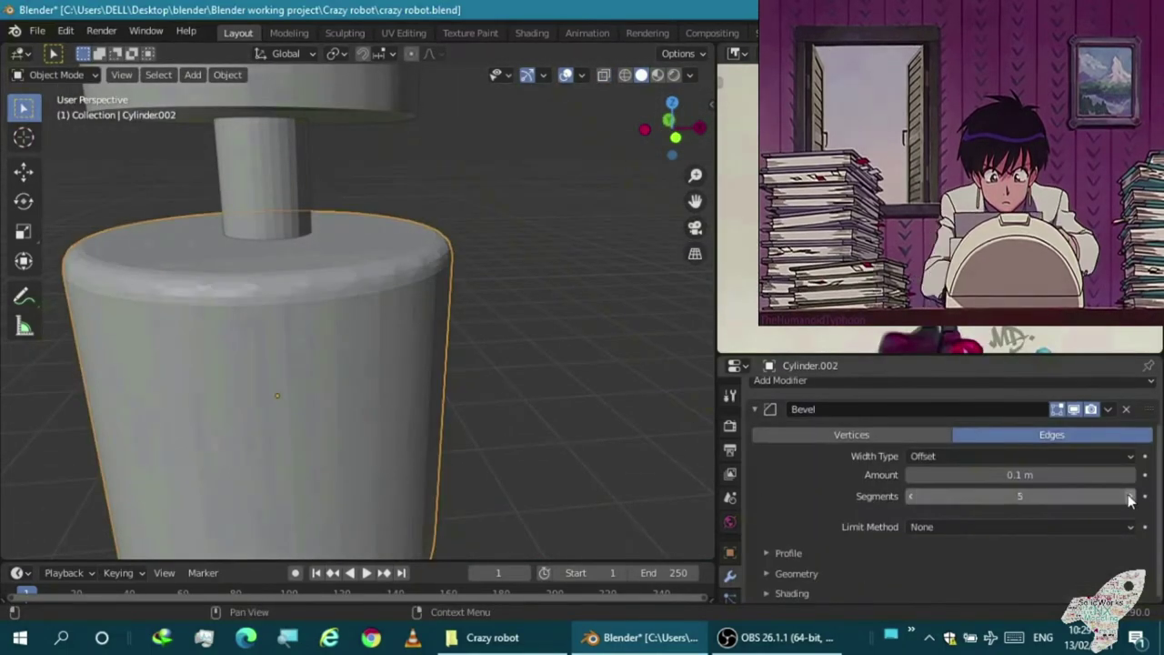
pyautogui.moveTo(346, 383); pyautogui.dragTo(382, 392, button='middle')
pyautogui.scroll(-3, 509, 409)
pyautogui.click(730, 529)
pyautogui.moveTo(546, 400); pyautogui.dragTo(594, 416, button='middle')
pyautogui.press('KP_1')
# On the upper wide cylinder, move the Bevel modifier above Solidify in the stack
pyautogui.click(585, 324)
pyautogui.rightClick(433, 205)
pyautogui.click(433, 205)
pyautogui.scroll(-1, 429, 246)
pyautogui.moveTo(414, 350)
pyautogui.mouseDown(button='middle')
pyautogui.moveTo(419, 385)
pyautogui.moveTo(499, 281)
pyautogui.mouseUp(button='middle')
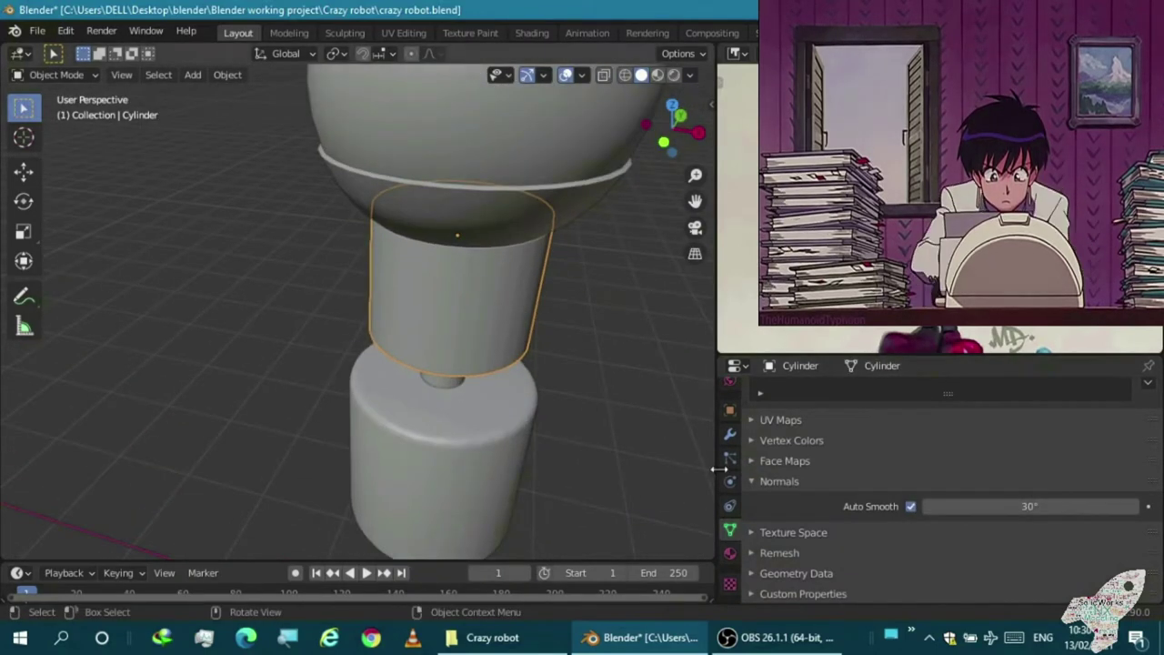
pyautogui.click(730, 434)
pyautogui.moveTo(1155, 488); pyautogui.dragTo(1155, 459)
pyautogui.press('KP_1')
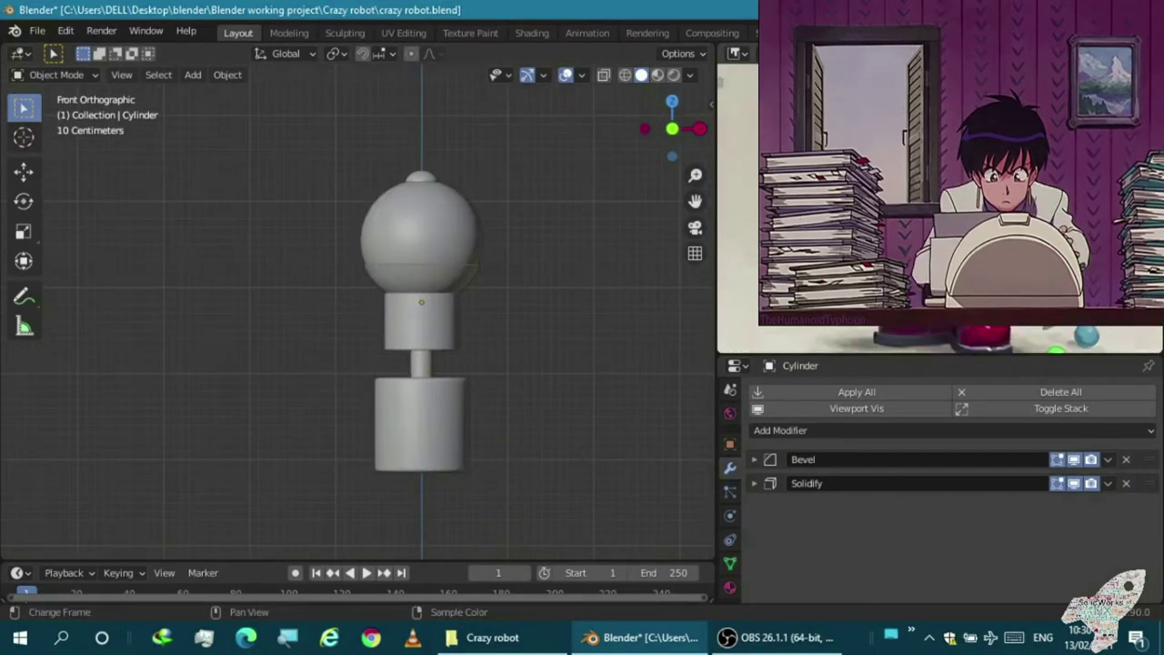
# Restore the bottom cylinder's quads by undoing triangulation, then add a loop cut across its middle
pyautogui.scroll(5, 388, 424)
pyautogui.click(368, 412)
pyautogui.press('Tab')
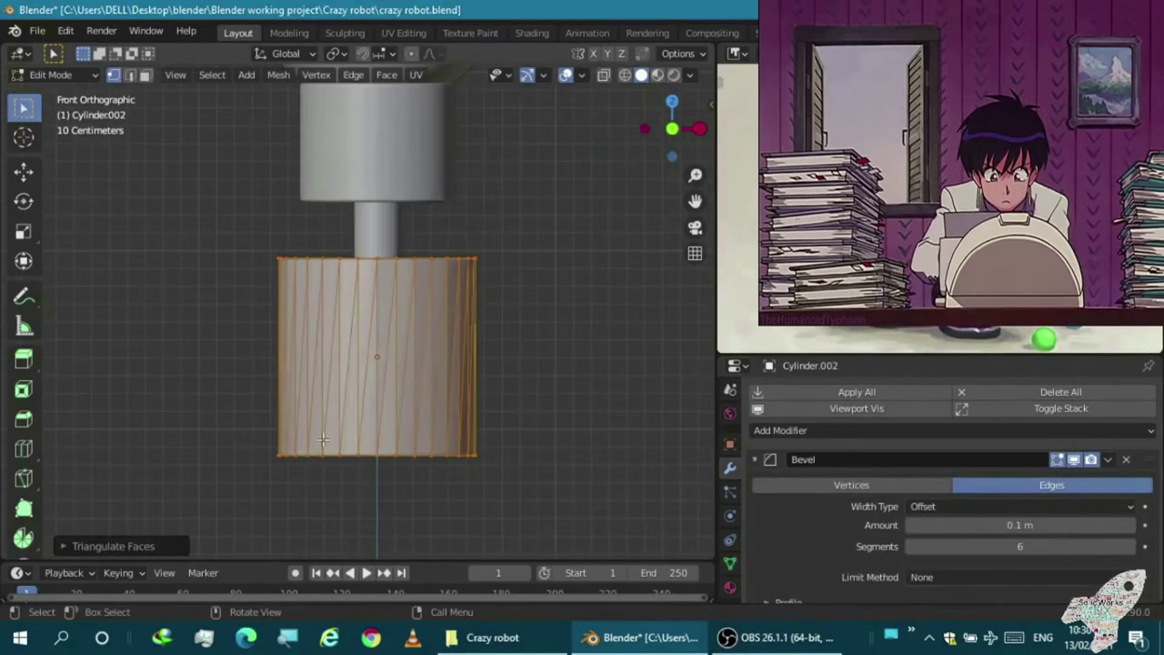
pyautogui.hotkey('ctrl', 'z')
pyautogui.scroll(2, 297, 458)
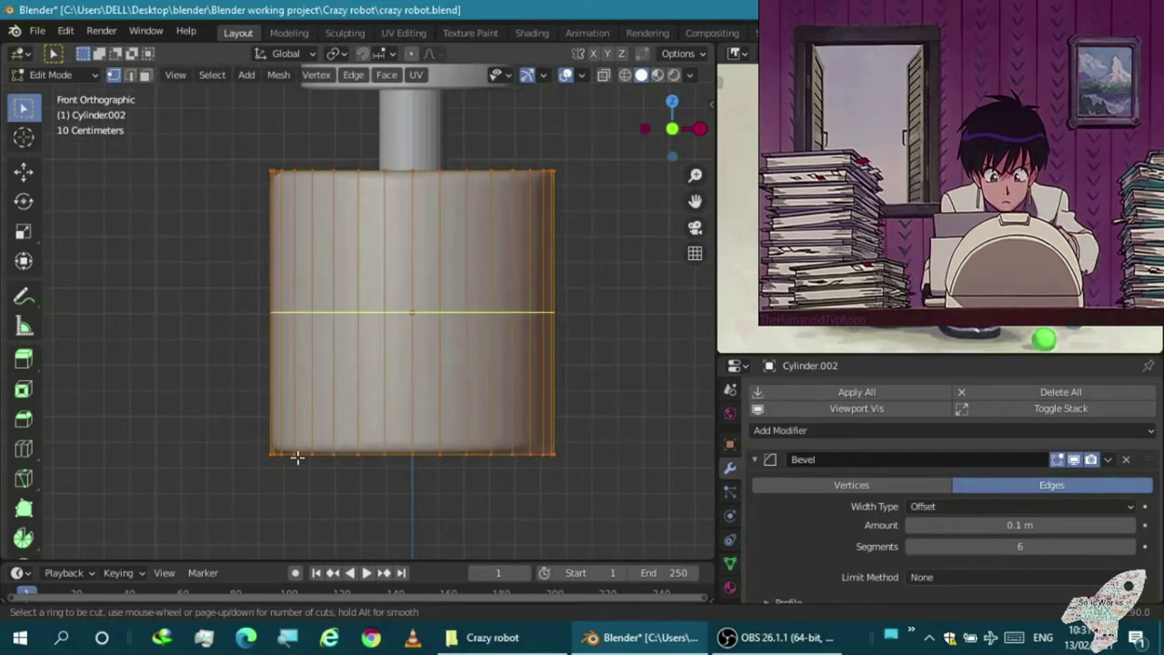
pyautogui.hotkey('ctrl', 'r')
pyautogui.click(374, 381)
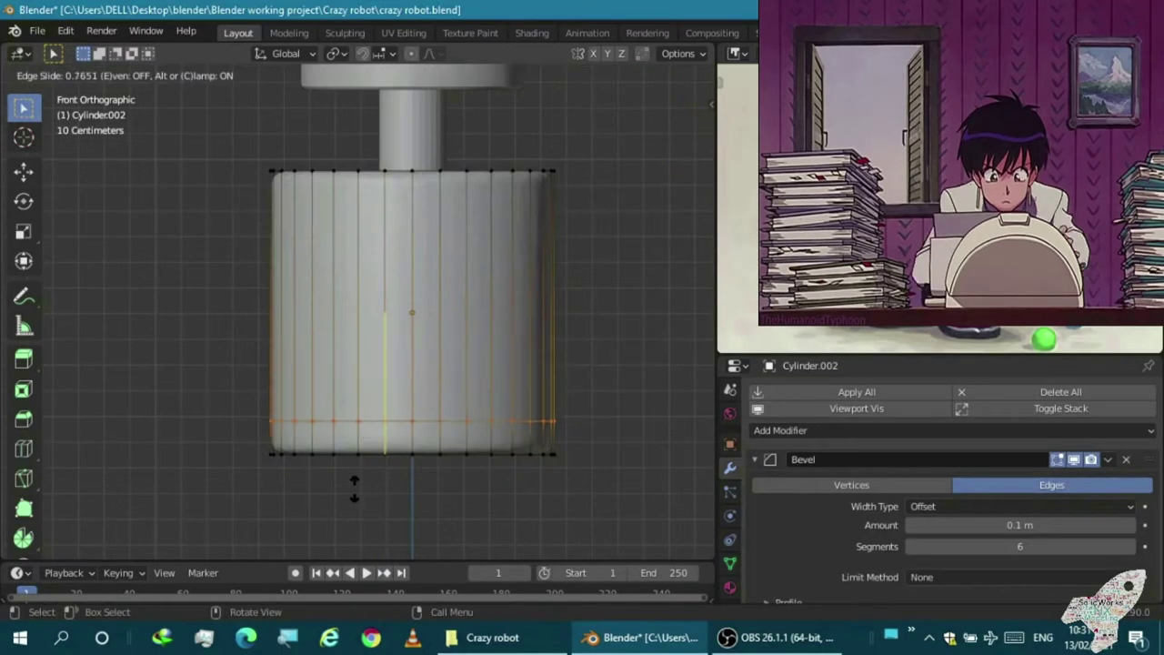
# Select the cylinder's bottom loop using X-ray and face select mode
pyautogui.scroll(2, 357, 449)
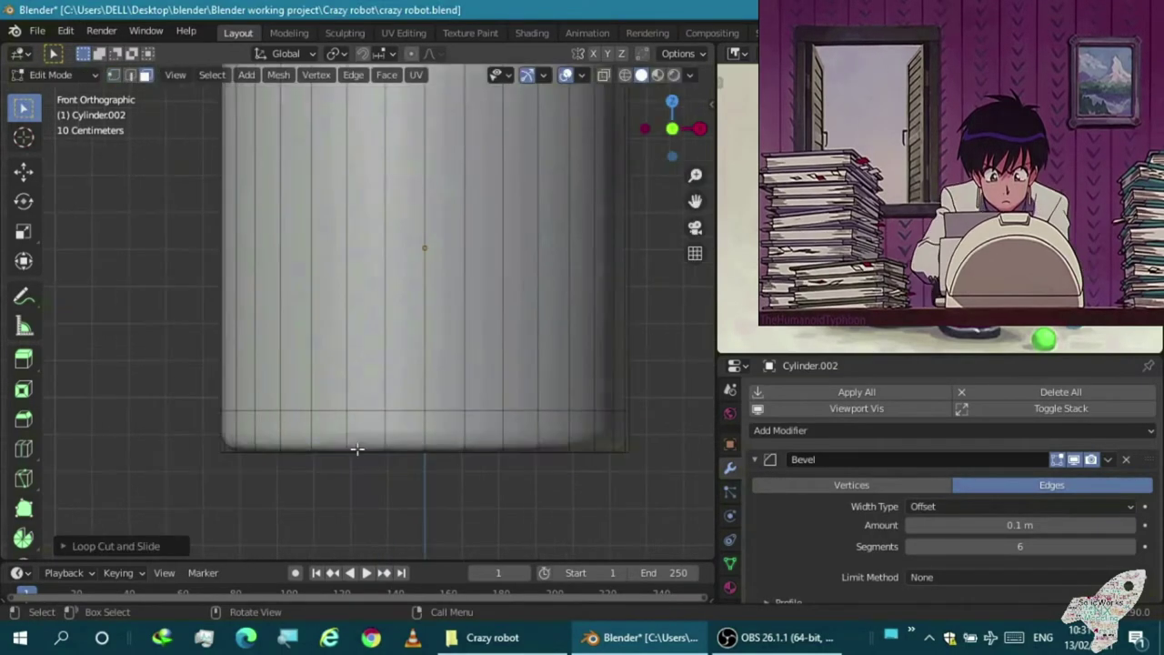
pyautogui.keyDown('alt'); pyautogui.click(412, 414); pyautogui.keyUp('alt')
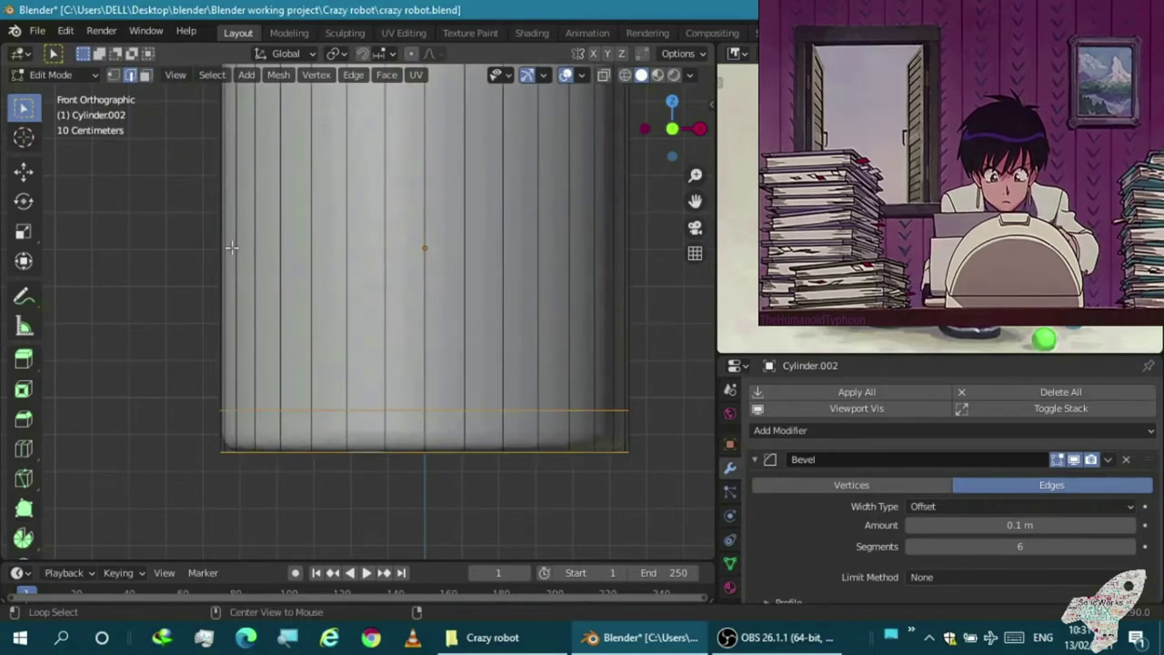
pyautogui.hotkey('alt', 'z')
pyautogui.moveTo(202, 418); pyautogui.dragTo(520, 535)
pyautogui.moveTo(181, 406); pyautogui.dragTo(461, 364, button='middle')
pyautogui.hotkey('alt', 'z')
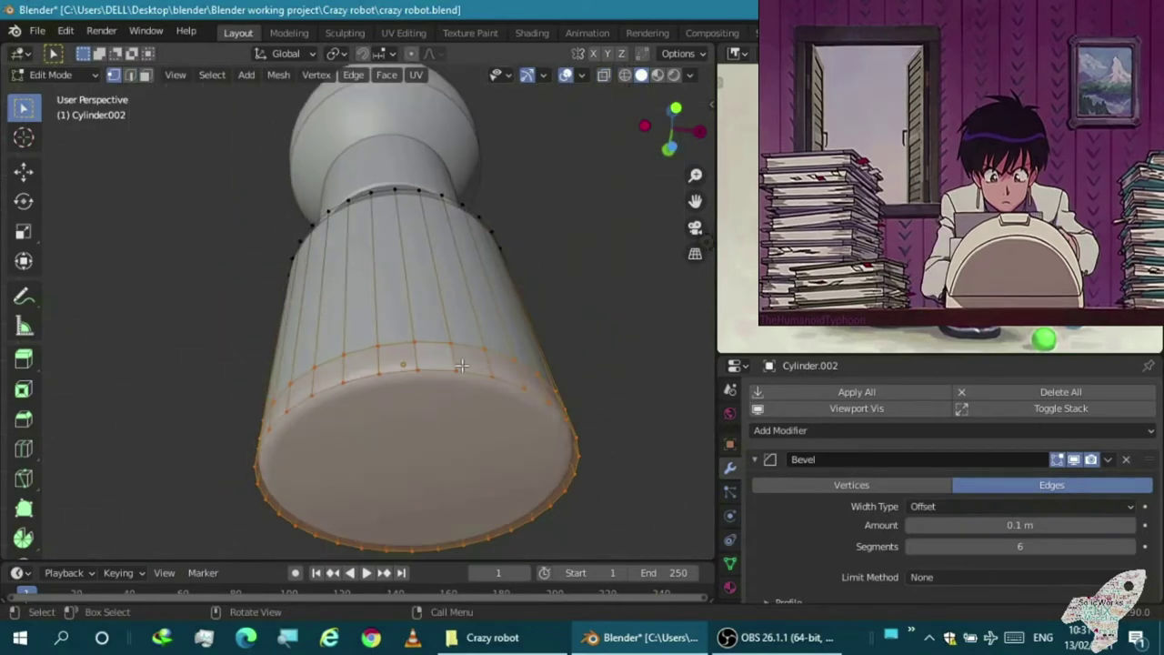
pyautogui.click(145, 78)
pyautogui.moveTo(210, 364)
pyautogui.mouseDown(button='middle')
pyautogui.moveTo(184, 424)
pyautogui.moveTo(254, 449)
pyautogui.mouseUp(button='middle')
# Extrude the bottom faces into a thin, slightly wider base ring
pyautogui.press('KP_Decimal')
pyautogui.press('s')
pyautogui.click(297, 316)
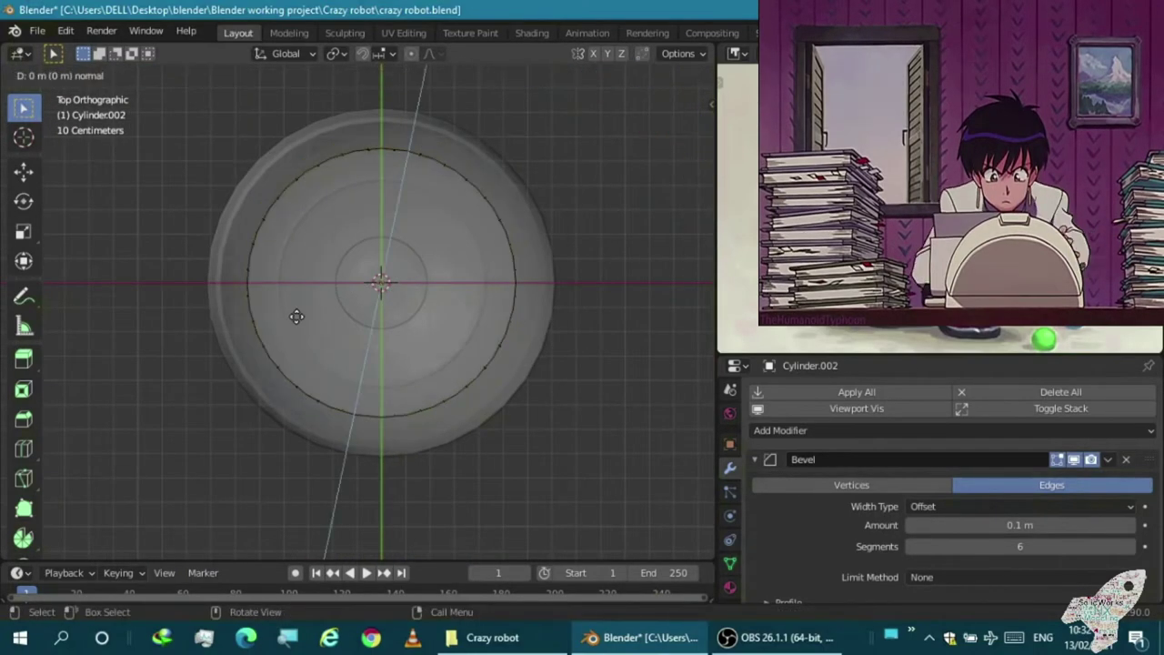
pyautogui.rightClick(282, 317)
pyautogui.press('KP_1')
pyautogui.scroll(5, 395, 382)
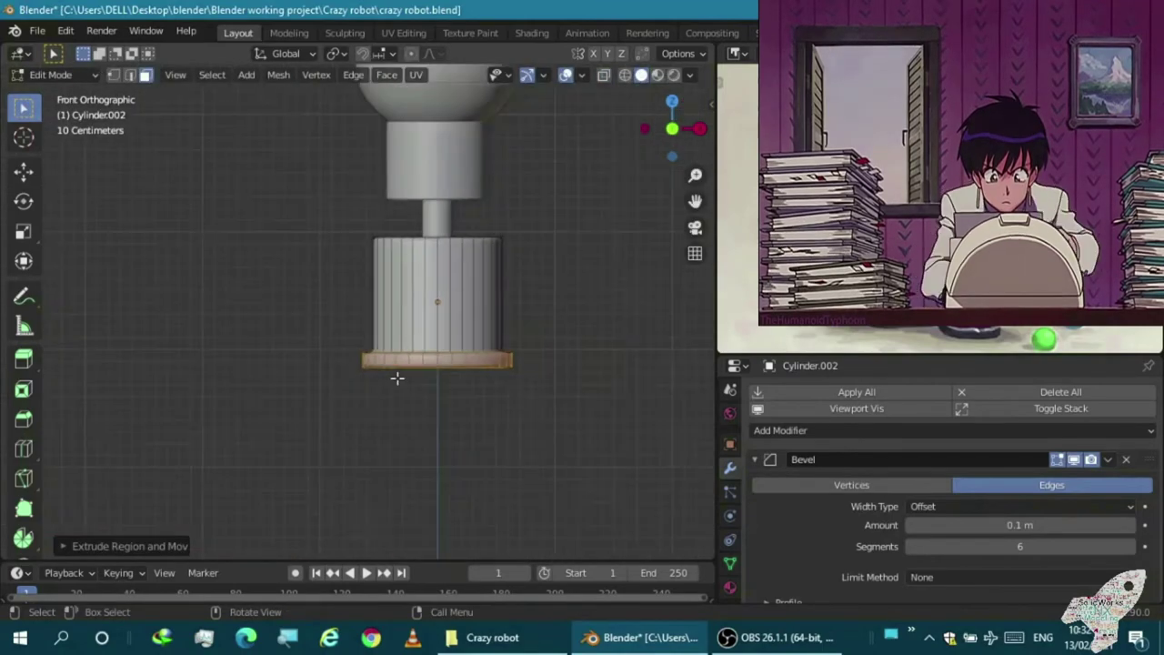
# Scale the base ring down slightly, checking it from the front view
pyautogui.moveTo(395, 382); pyautogui.dragTo(406, 395, button='middle')
pyautogui.scroll(3, 465, 369)
pyautogui.scroll(-3, 465, 369)
pyautogui.scroll(-2, 408, 455)
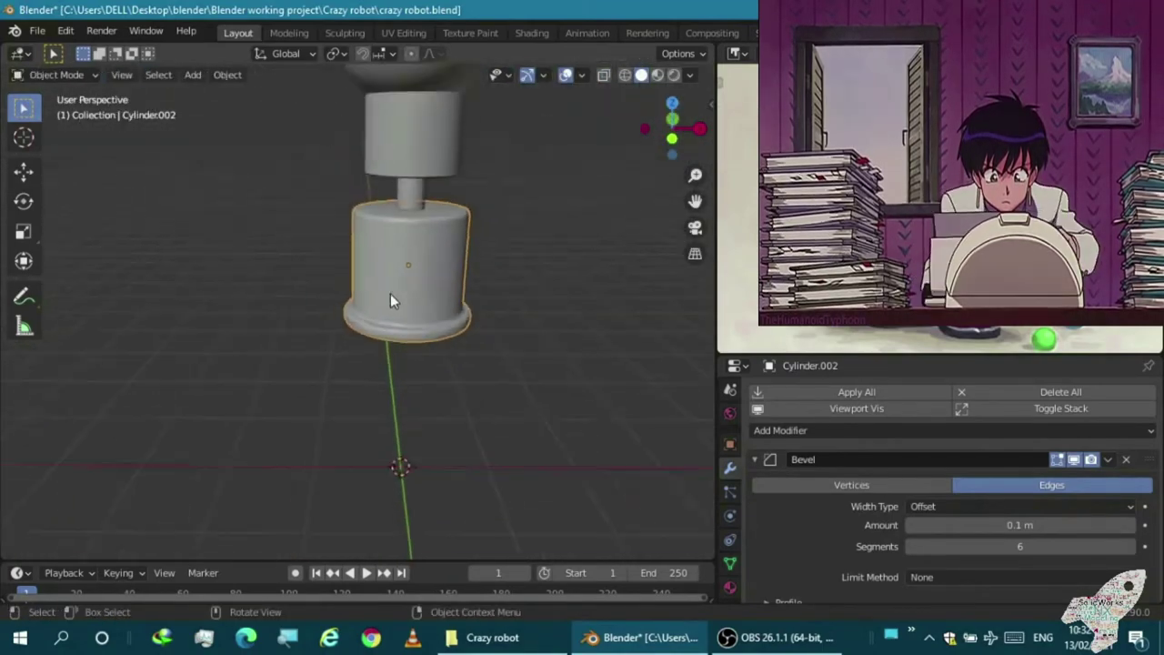
pyautogui.press('KP_1')
pyautogui.scroll(4, 341, 293)
pyautogui.scroll(1, 337, 333)
pyautogui.press('s')
pyautogui.click(208, 356)
pyautogui.moveTo(208, 356); pyautogui.dragTo(203, 416, button='middle')
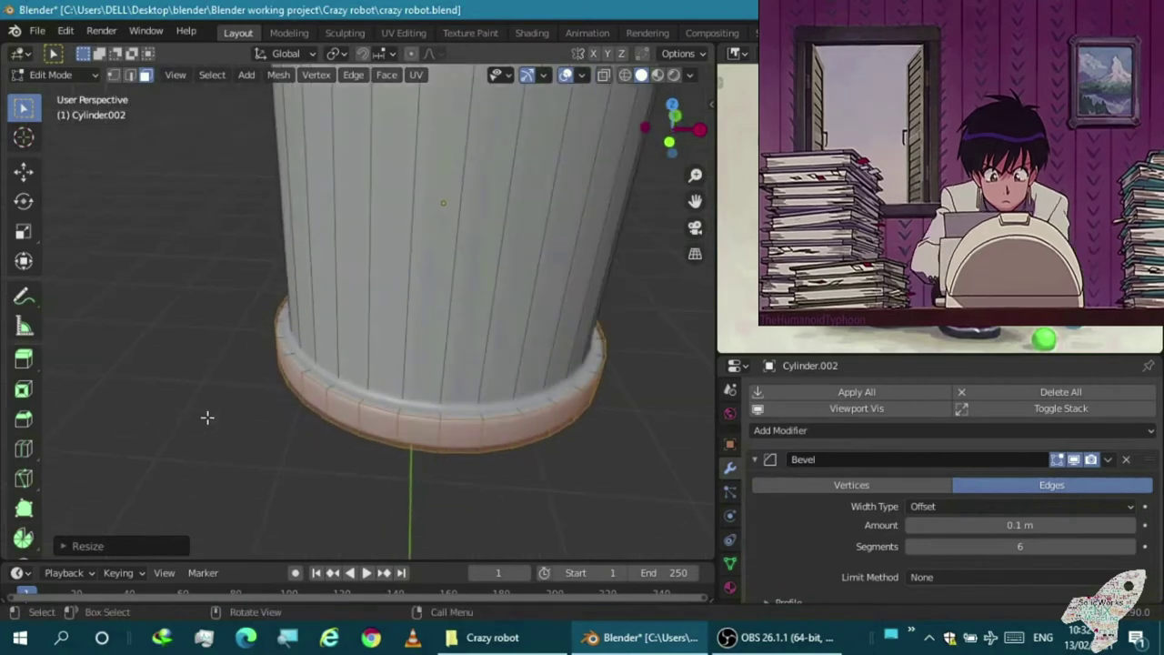
pyautogui.press('KP_1')
pyautogui.scroll(2, 338, 220)
# Add loop cuts near the base, slide the edges down along Z, and add a loop around the base ring
pyautogui.hotkey('ctrl', 'r')
pyautogui.click(328, 264)
pyautogui.click(317, 385)
pyautogui.moveTo(317, 385); pyautogui.dragTo(306, 404, button='middle')
pyautogui.press('g')
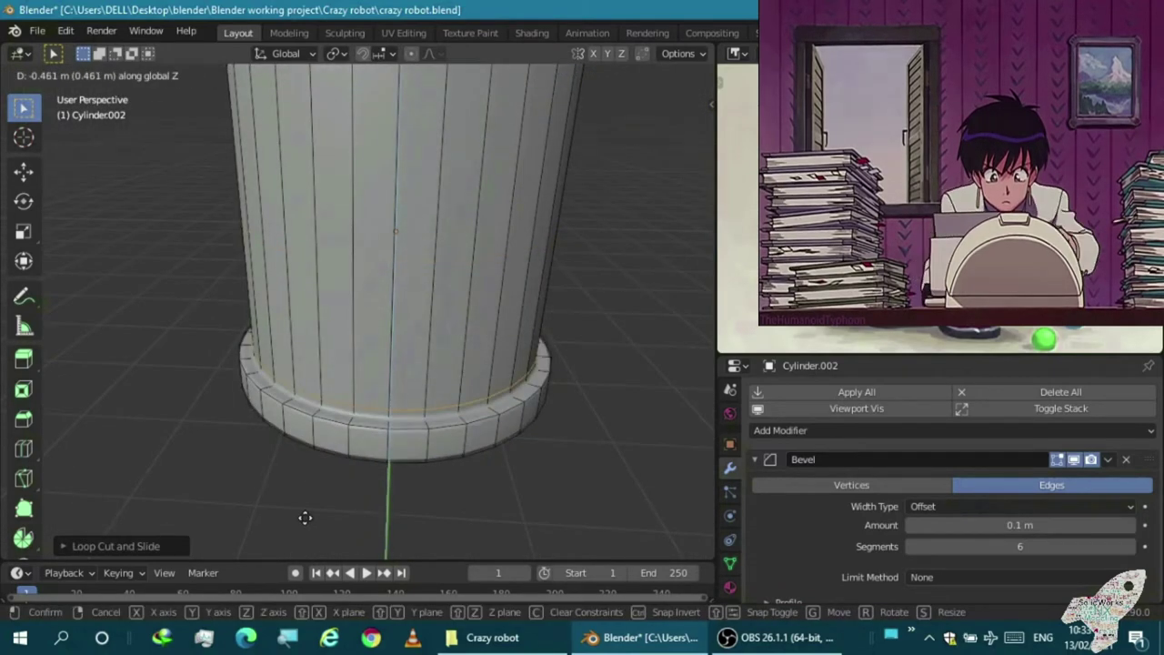
pyautogui.click(305, 531)
pyautogui.scroll(4, 332, 438)
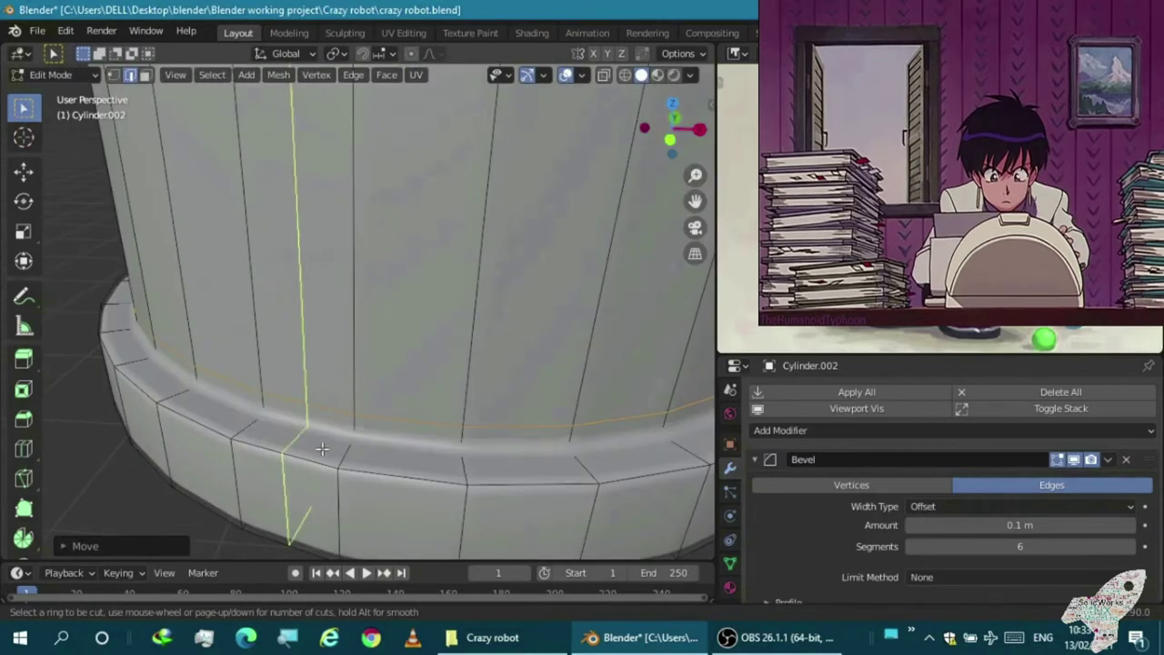
pyautogui.click(322, 449)
pyautogui.click(347, 441)
pyautogui.scroll(-3, 346, 441)
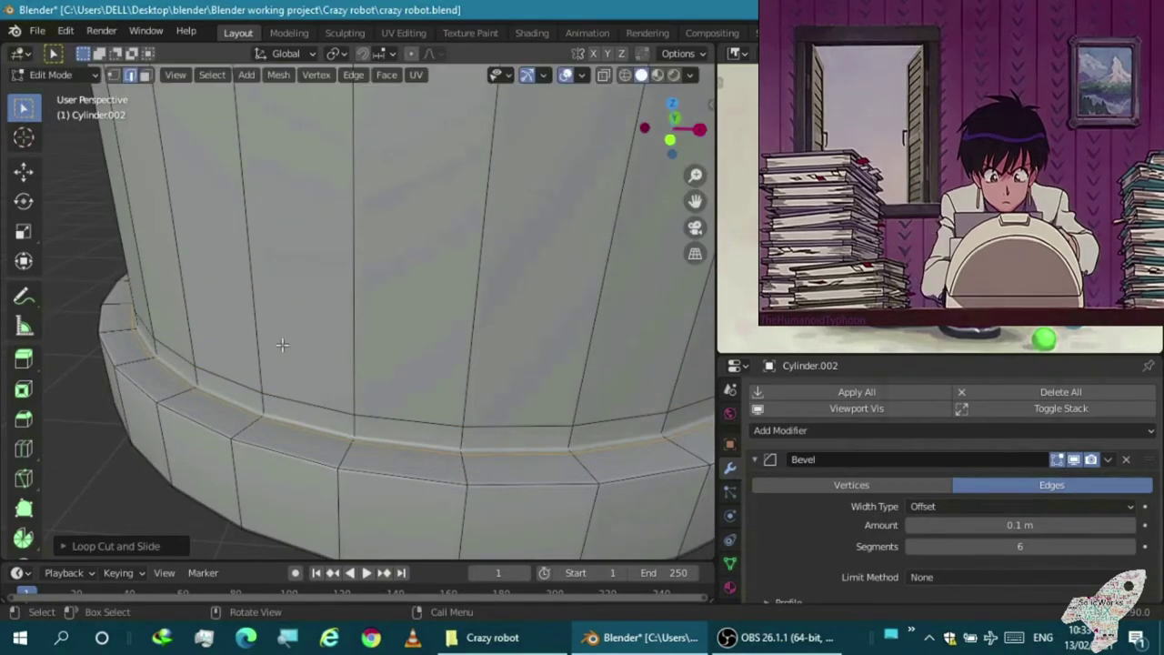
pyautogui.scroll(-2, 306, 395)
# Bevel the base lip's edge loop to round the rim
pyautogui.hotkey('ctrl', 'b')
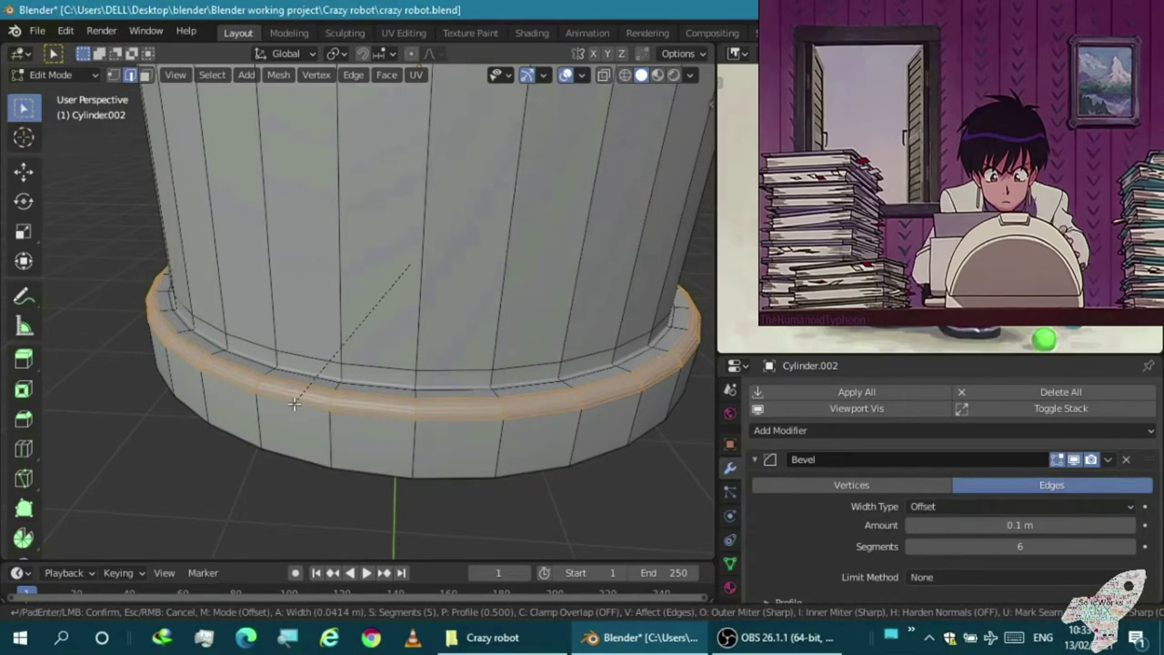
pyautogui.click(294, 404)
pyautogui.scroll(-2, 294, 404)
pyautogui.scroll(2, 494, 407)
pyautogui.moveTo(463, 389)
pyautogui.mouseDown(button='middle')
pyautogui.moveTo(364, 416)
pyautogui.moveTo(352, 440)
pyautogui.moveTo(375, 417)
pyautogui.mouseUp(button='middle')
pyautogui.scroll(2, 375, 417)
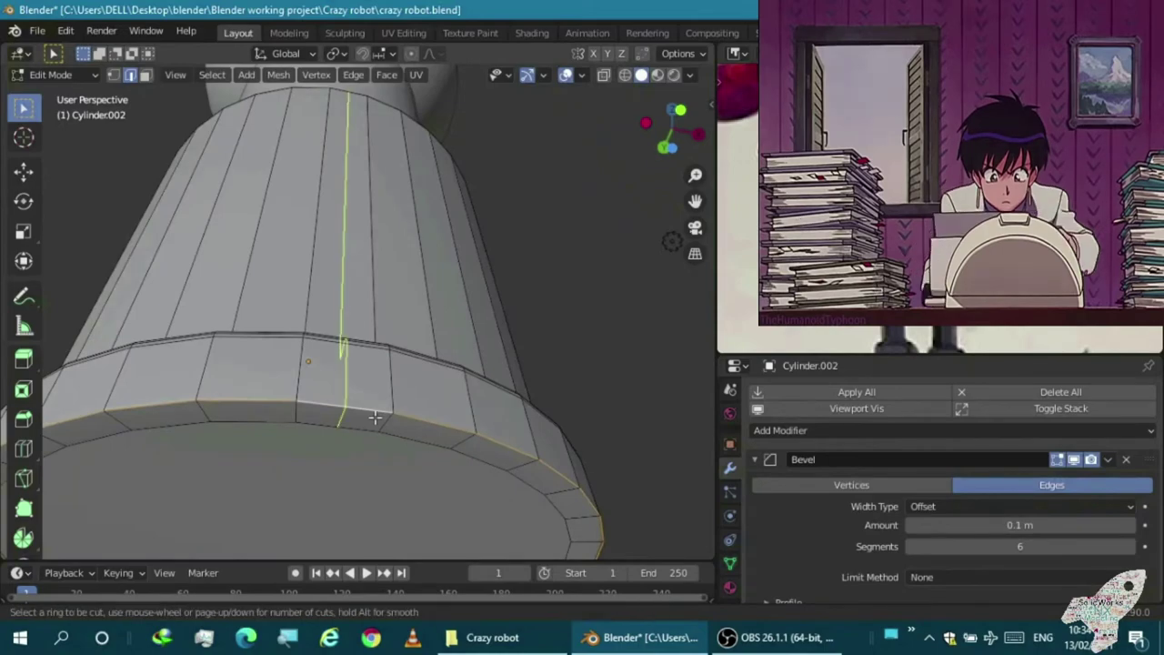
pyautogui.click(411, 421)
# Apply Shade Smooth to the body cylinder in Object Mode
pyautogui.press('Tab')
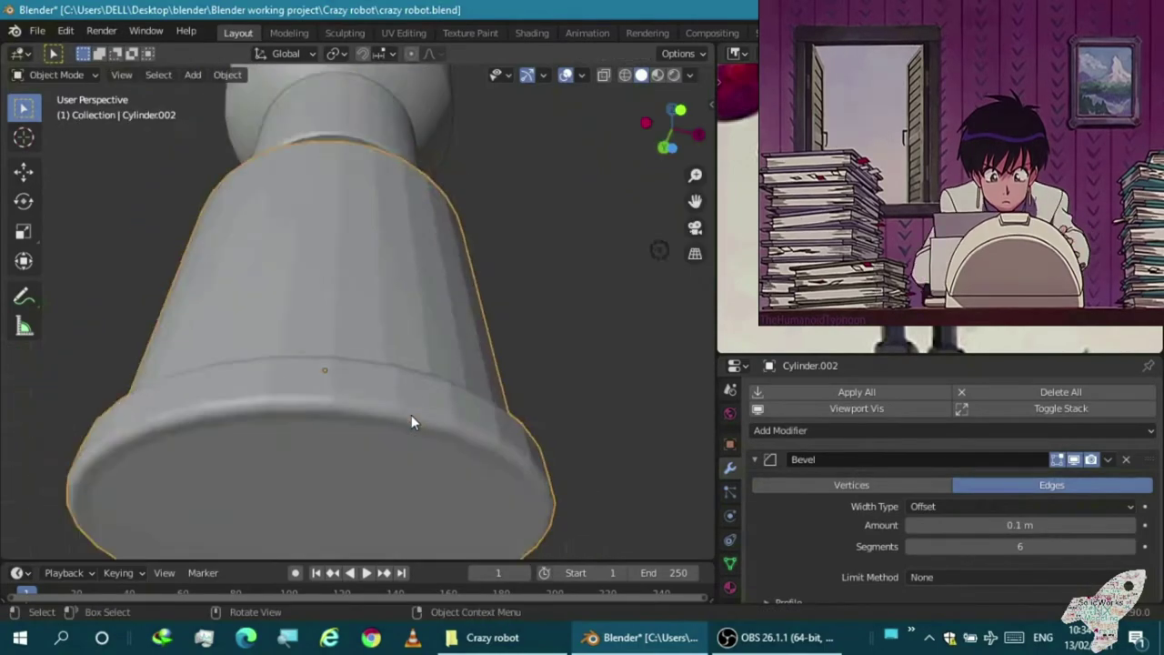
pyautogui.press('KP_1')
pyautogui.rightClick(377, 257)
pyautogui.click(377, 258)
pyautogui.moveTo(377, 257)
pyautogui.mouseDown(button='middle')
pyautogui.moveTo(497, 439)
pyautogui.moveTo(465, 293)
pyautogui.mouseUp(button='middle')
pyautogui.scroll(-4, 466, 293)
pyautogui.scroll(-4, 604, 322)
pyautogui.scroll(-1, 603, 322)
# Add a horizontal edge loop near the body's top and move it up with G Z
pyautogui.press('Tab')
pyautogui.scroll(3, 468, 358)
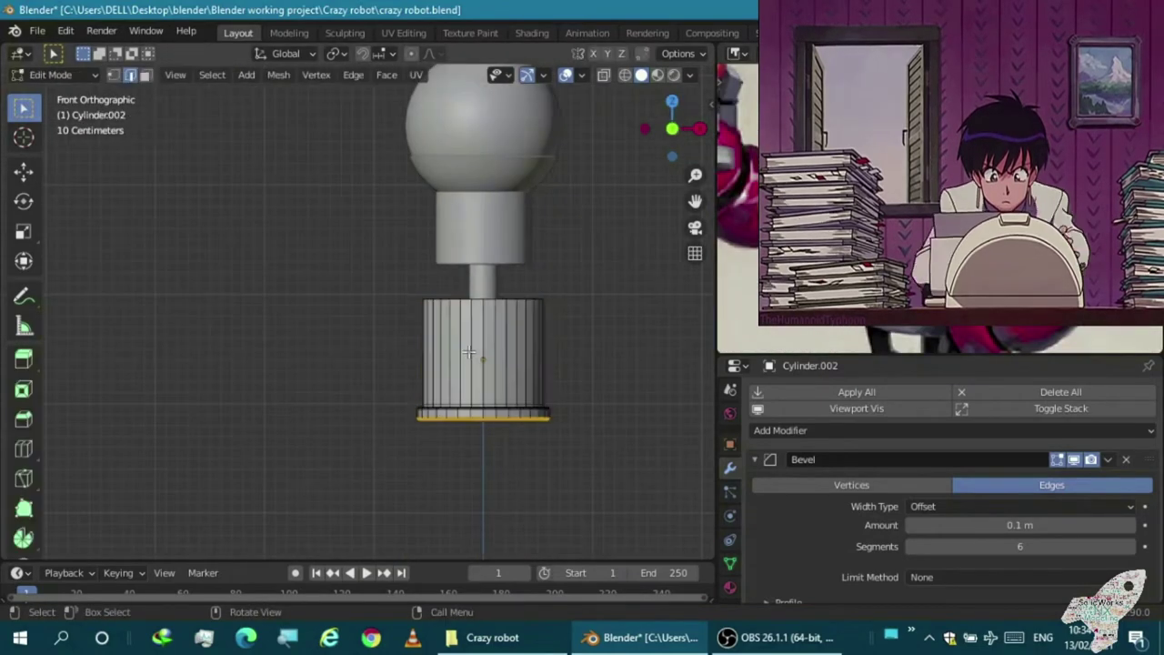
pyautogui.scroll(2, 446, 341)
pyautogui.scroll(1, 431, 326)
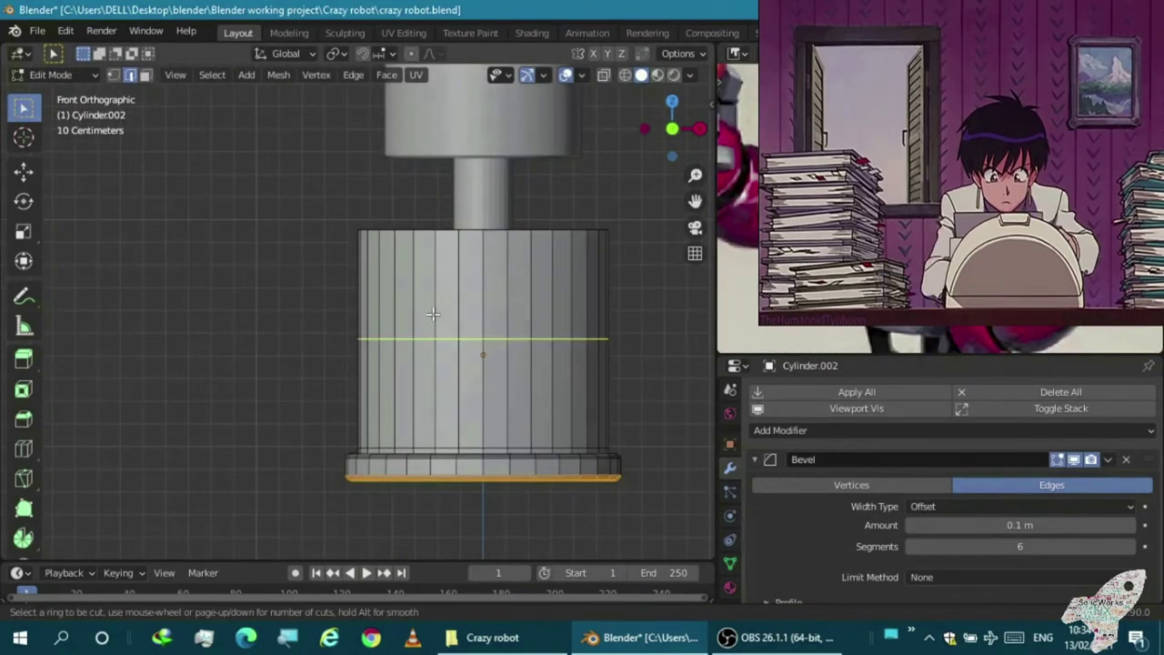
pyautogui.click(433, 315)
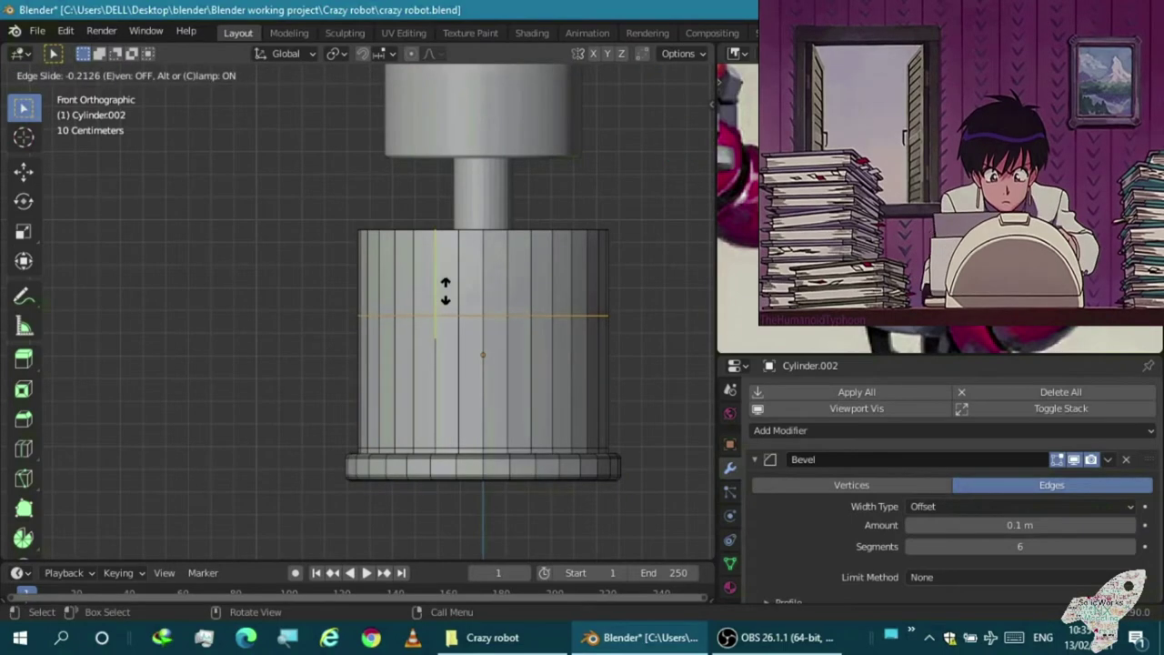
pyautogui.scroll(2, 445, 298)
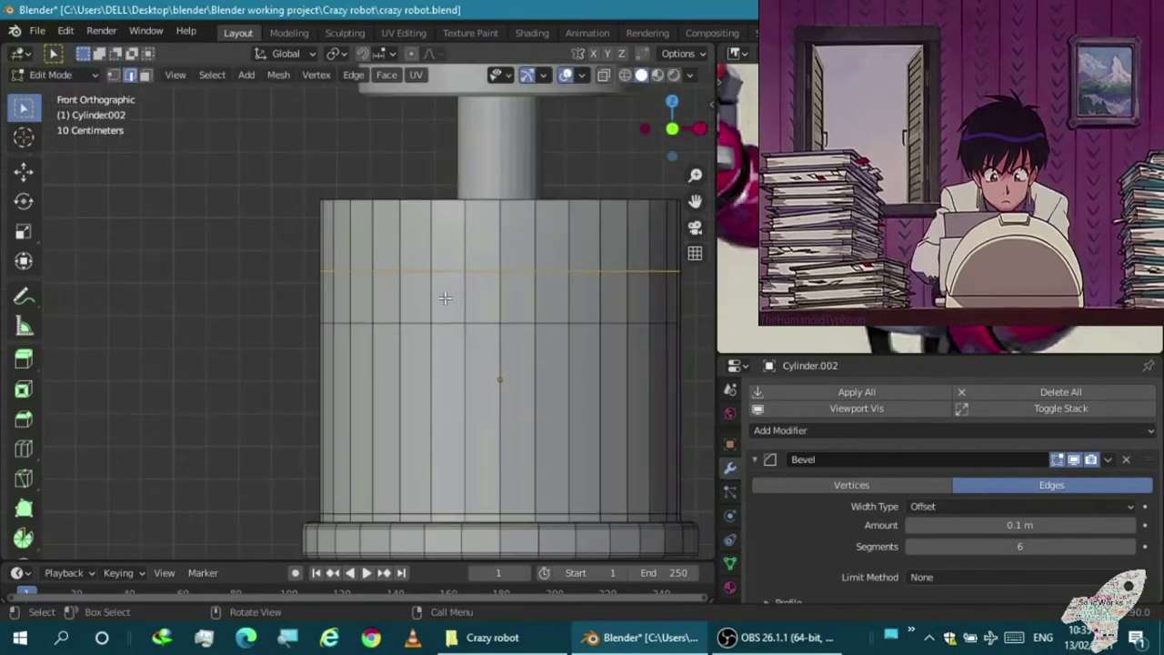
pyautogui.press('g')
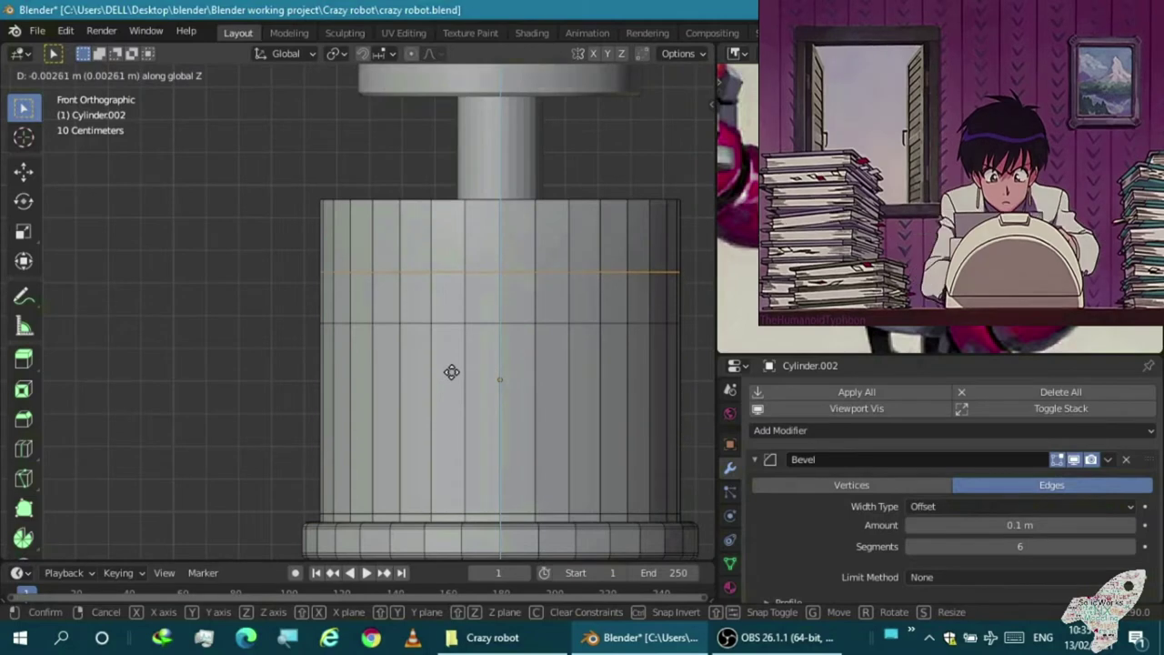
pyautogui.click(453, 363)
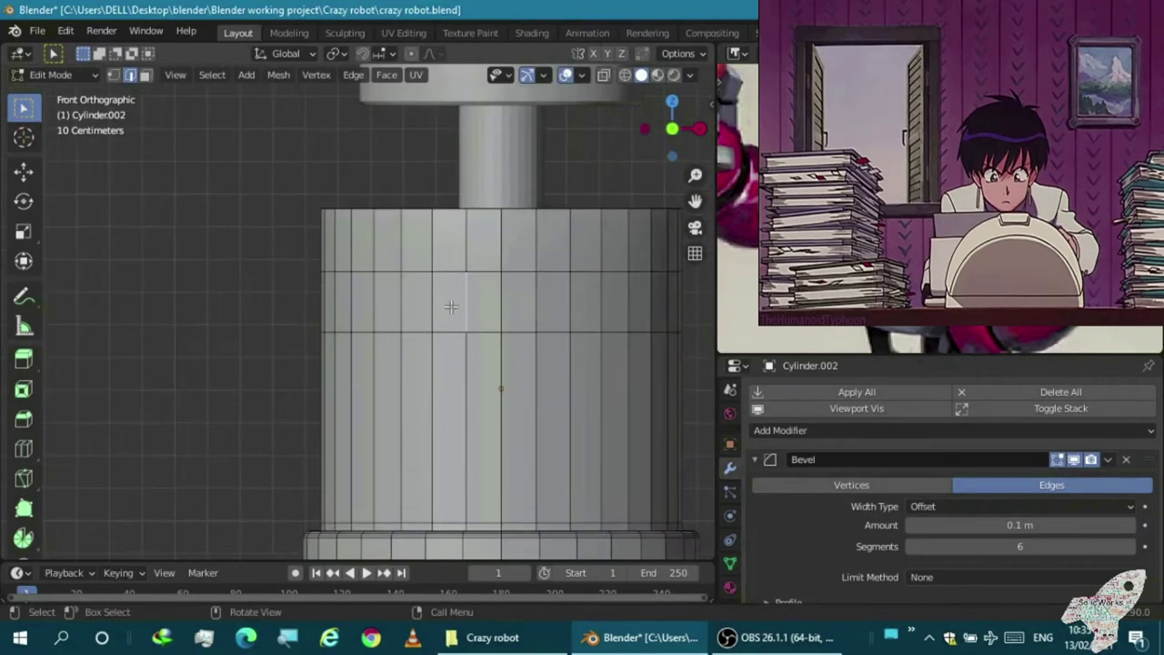
# Duplicate the body's front faces in place and separate them into their own object
pyautogui.click(543, 307)
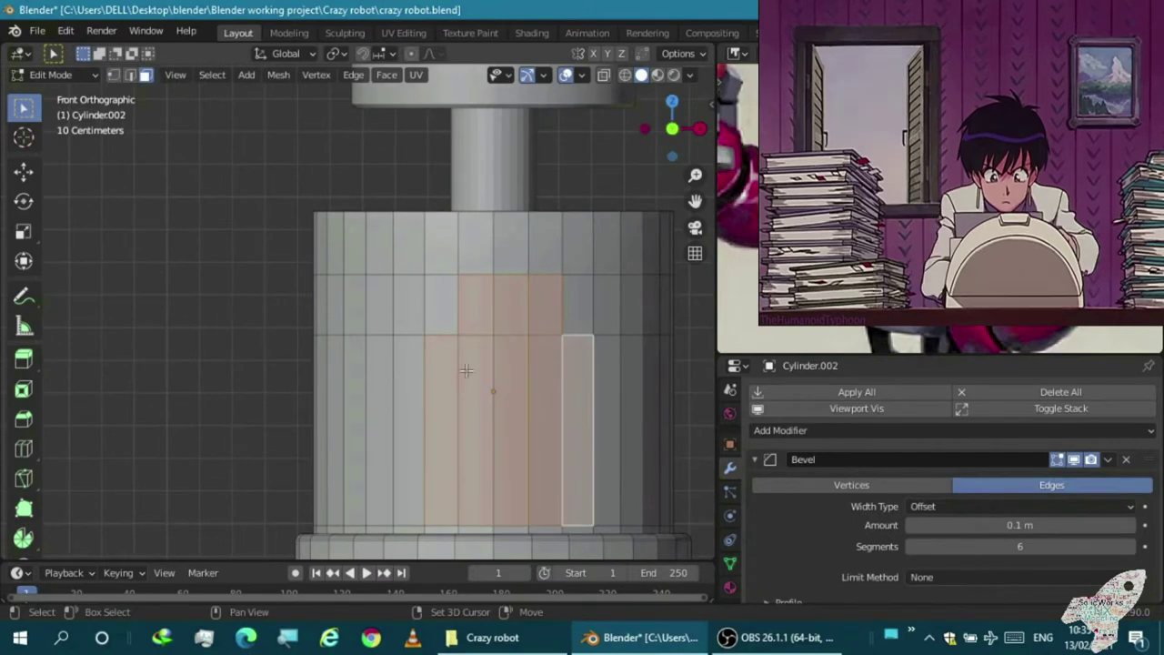
pyautogui.scroll(-2, 546, 318)
pyautogui.click(689, 74)
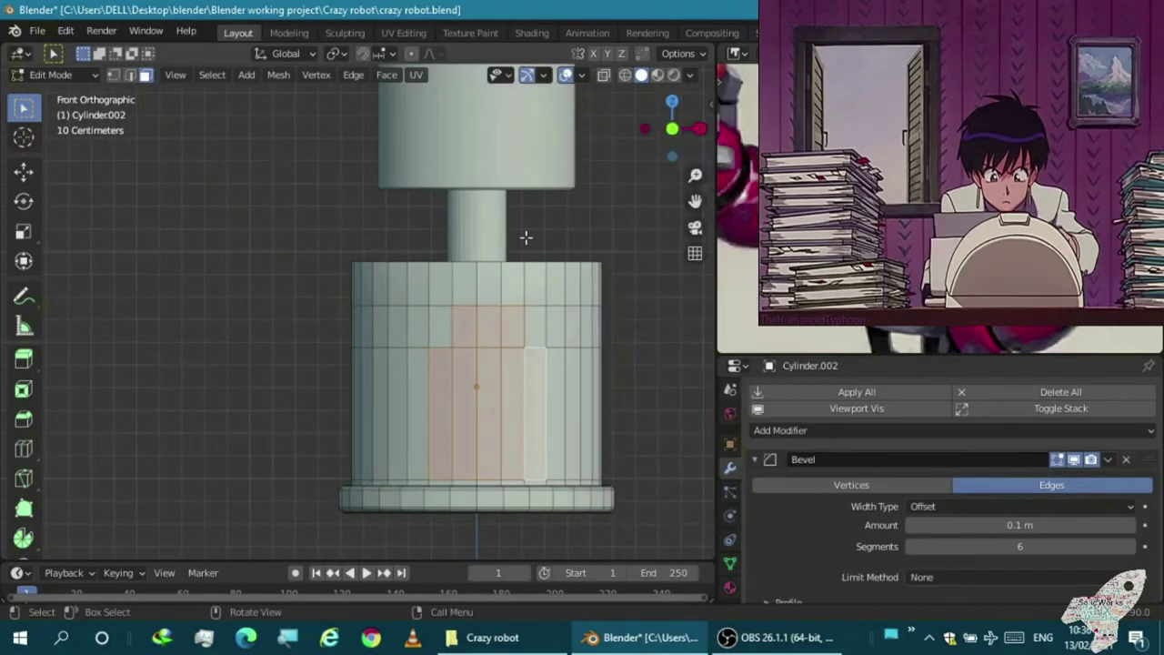
pyautogui.scroll(1, 502, 380)
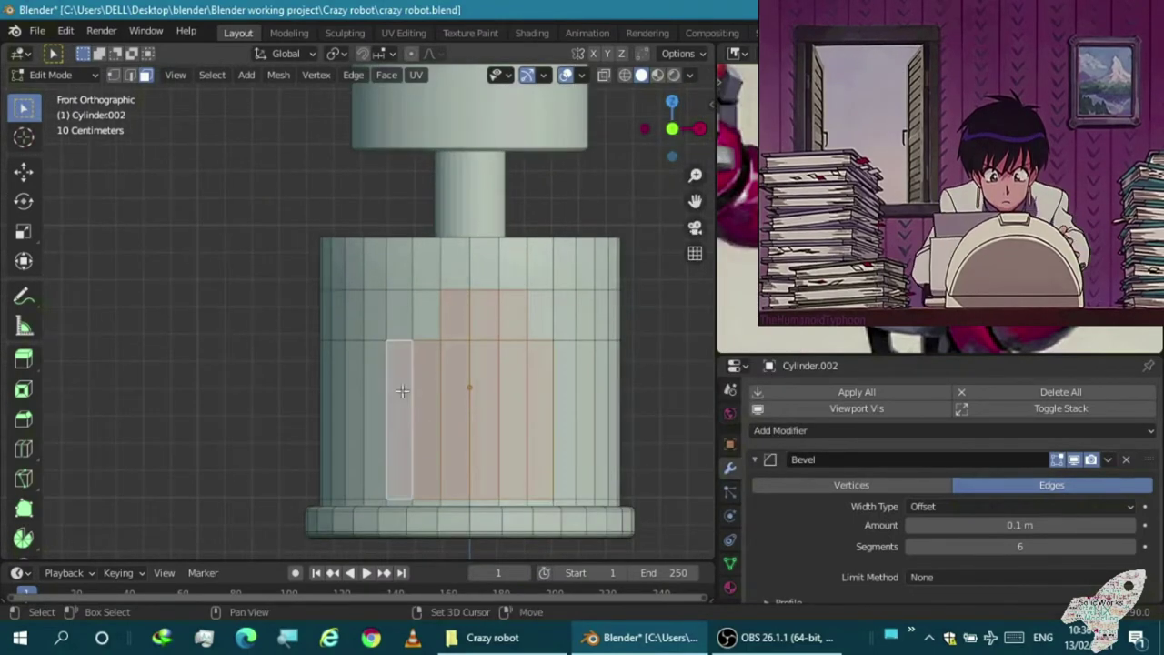
pyautogui.scroll(-1, 418, 322)
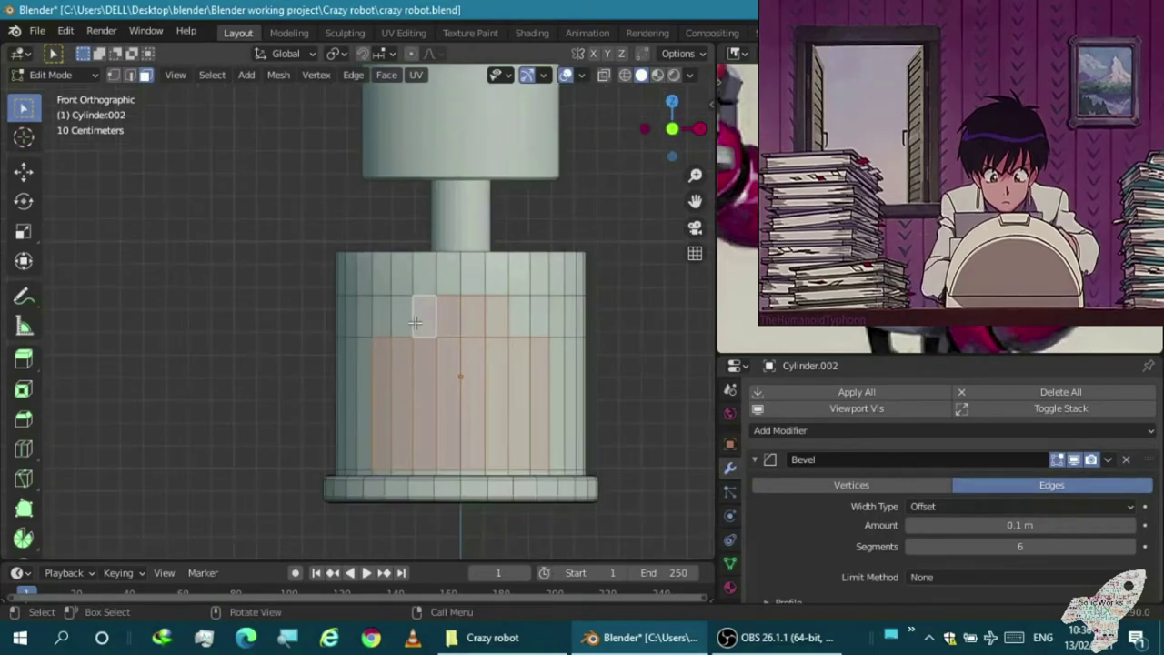
pyautogui.hotkey('shift', 'd')
pyautogui.press('Escape')
pyautogui.press('p')
pyautogui.press('Tab')
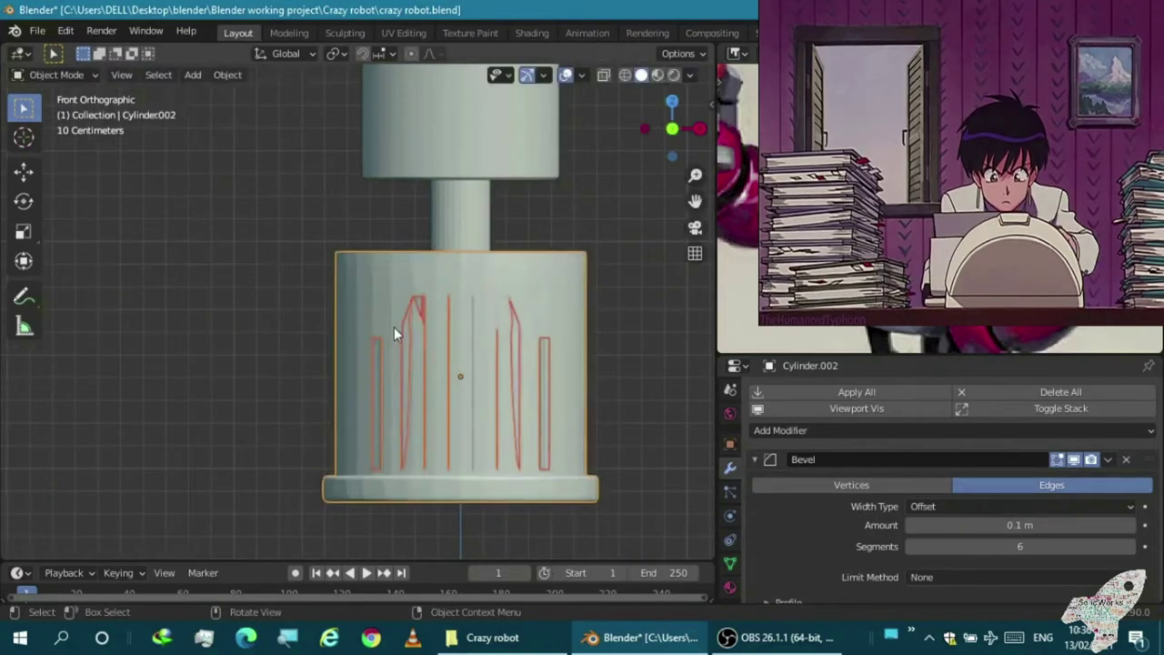
# Inspect the separated front panel's mesh with all its faces selected, then deselect it
pyautogui.click(394, 327)
pyautogui.scroll(3, 443, 366)
pyautogui.press('Tab')
pyautogui.moveTo(443, 373)
pyautogui.mouseDown(button='middle')
pyautogui.moveTo(301, 364)
pyautogui.moveTo(360, 396)
pyautogui.moveTo(486, 367)
pyautogui.moveTo(325, 216)
pyautogui.moveTo(324, 315)
pyautogui.mouseUp(button='middle')
pyautogui.press('a')
pyautogui.press('Tab')
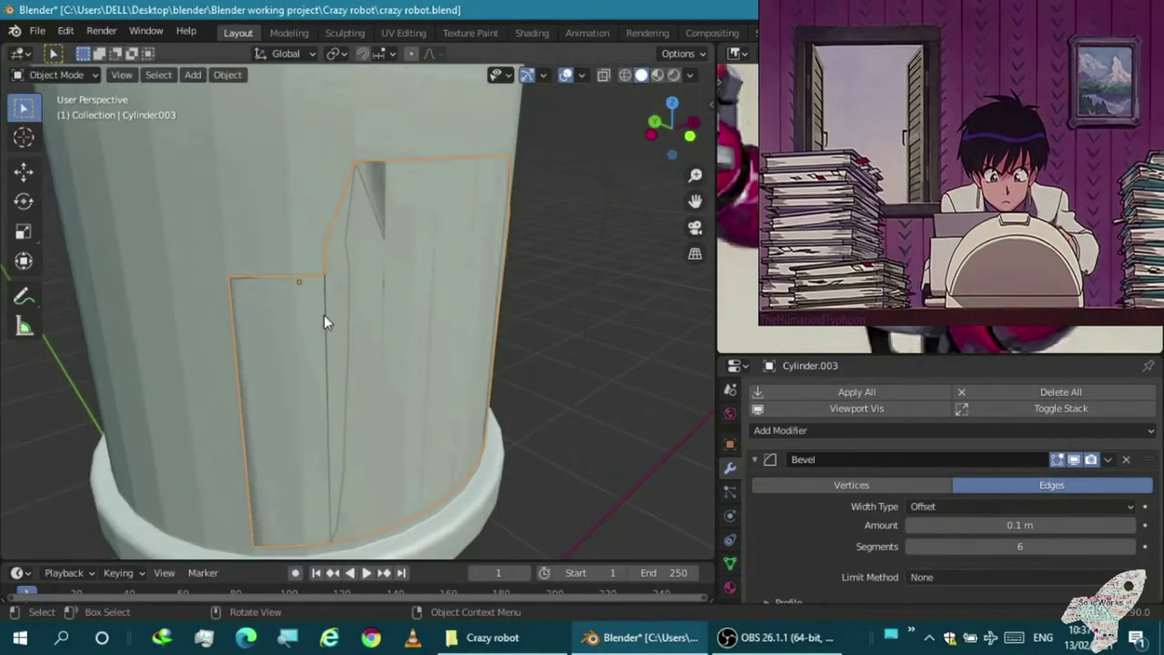
pyautogui.press('Delete')
# Box-select the stepped block of the body's front faces and separate them as a panel object
pyautogui.click(324, 315)
pyautogui.press('KP_1')
pyautogui.press('Tab')
pyautogui.scroll(2, 454, 311)
pyautogui.scroll(-2, 454, 311)
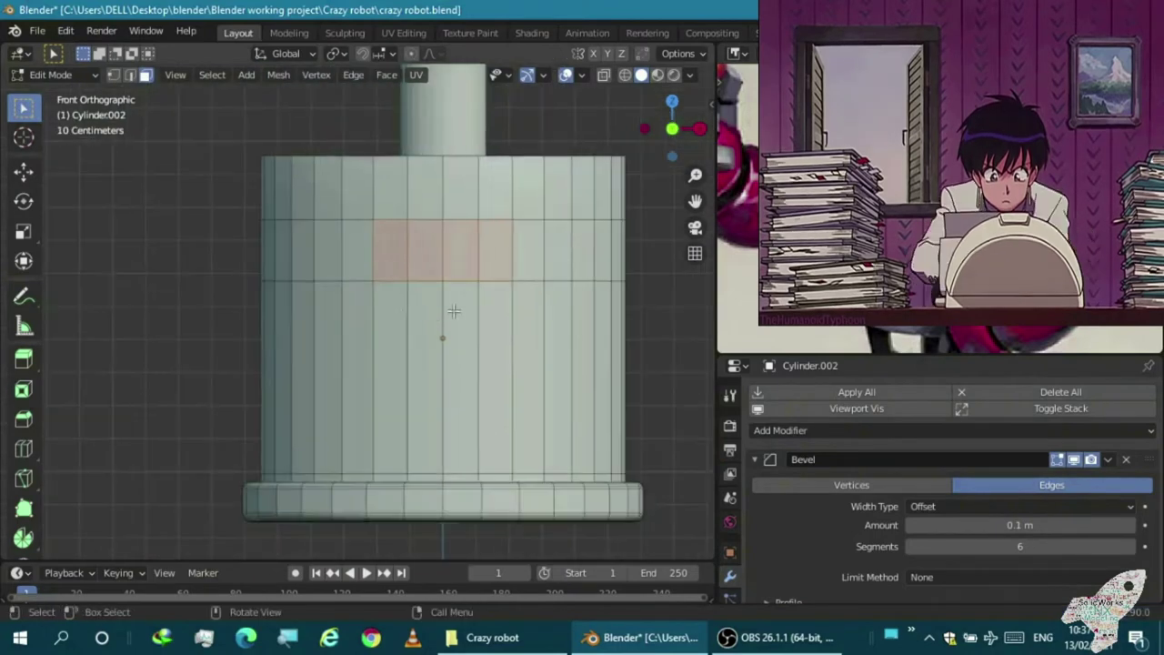
pyautogui.keyDown('shift'); pyautogui.moveTo(525, 363); pyautogui.dragTo(555, 353); pyautogui.keyUp('shift')
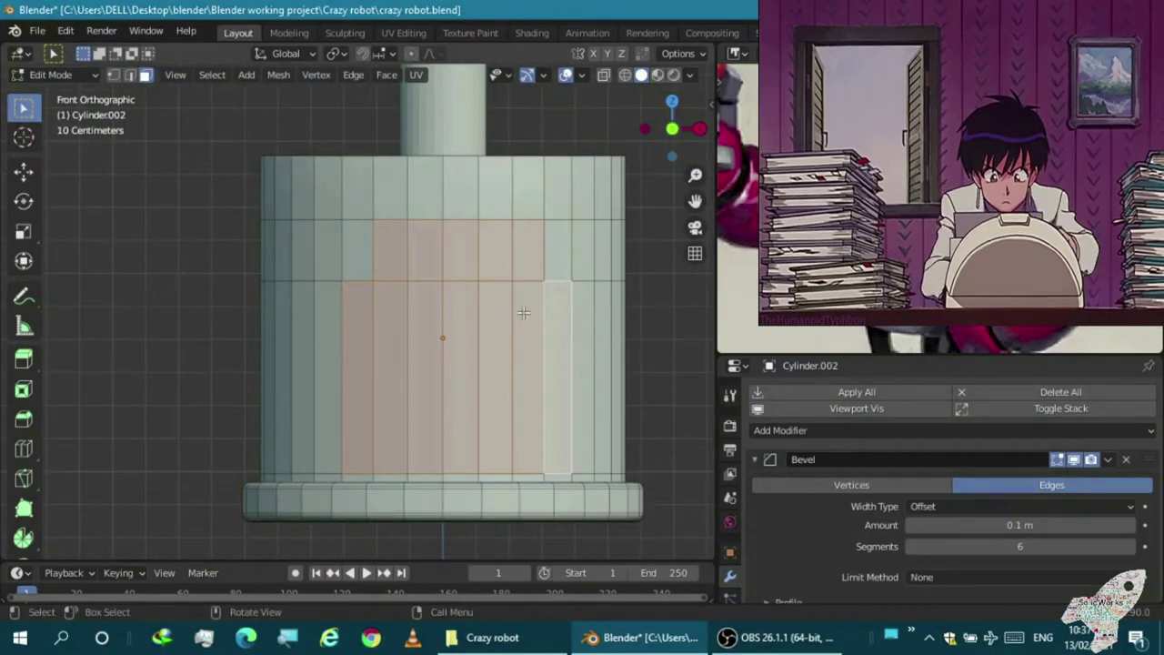
pyautogui.keyDown('shift'); pyautogui.moveTo(544, 314); pyautogui.dragTo(558, 314, button='middle'); pyautogui.keyUp('shift')
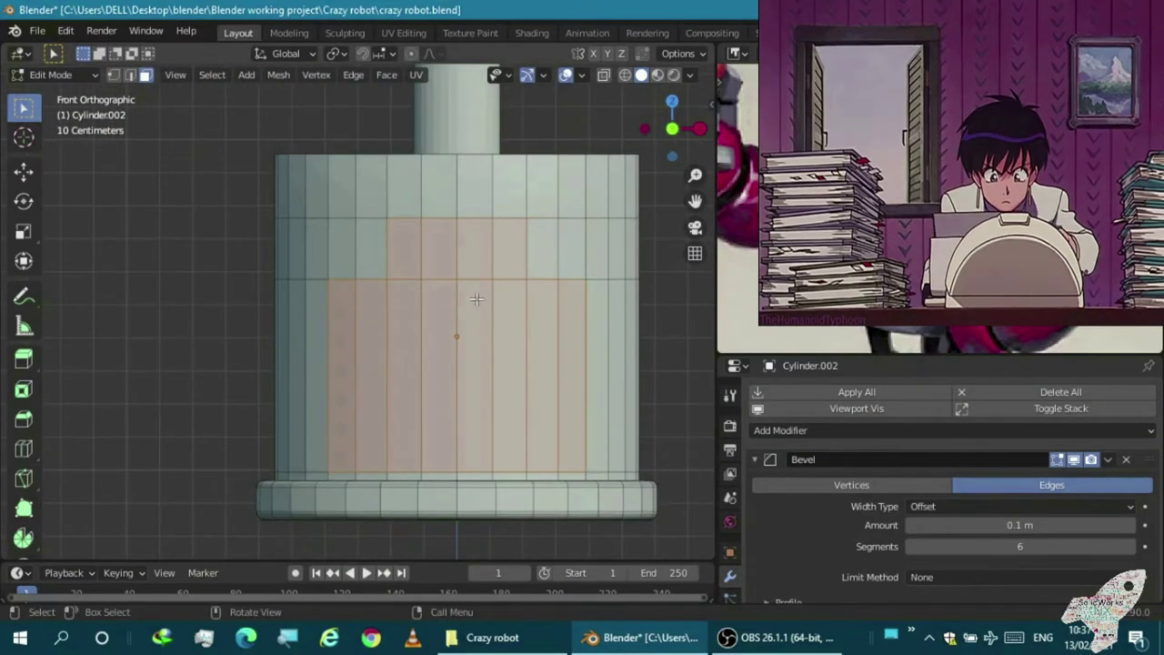
pyautogui.press('p')
pyautogui.click(307, 310)
# Extrude the separated panel's faces outward from the body with E
pyautogui.press('Tab')
pyautogui.click(308, 310)
pyautogui.press('Tab')
pyautogui.press('KP_Divide')
pyautogui.scroll(-3, 404, 280)
pyautogui.moveTo(405, 280); pyautogui.dragTo(190, 315, button='middle')
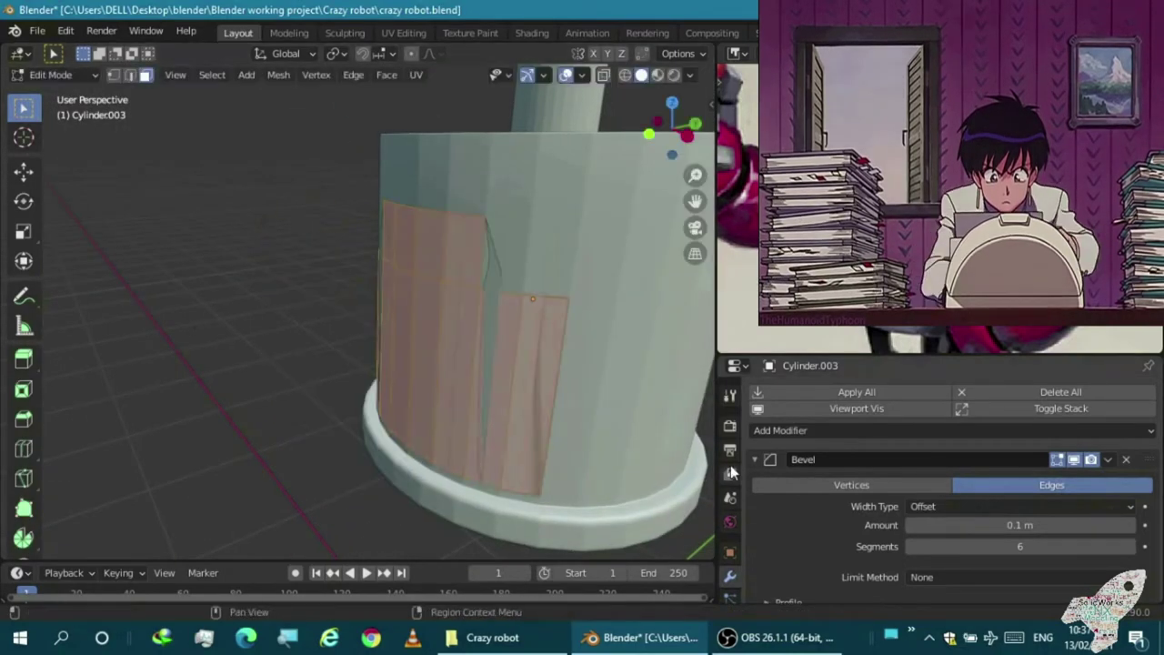
pyautogui.press('e')
pyautogui.click(463, 419)
pyautogui.moveTo(463, 419)
pyautogui.mouseDown(button='middle')
pyautogui.moveTo(456, 447)
pyautogui.moveTo(322, 440)
pyautogui.moveTo(519, 447)
pyautogui.moveTo(403, 480)
pyautogui.moveTo(367, 256)
pyautogui.moveTo(522, 330)
pyautogui.moveTo(498, 335)
pyautogui.mouseUp(button='middle')
pyautogui.press('Tab')
pyautogui.press('Tab')
pyautogui.click(130, 75)
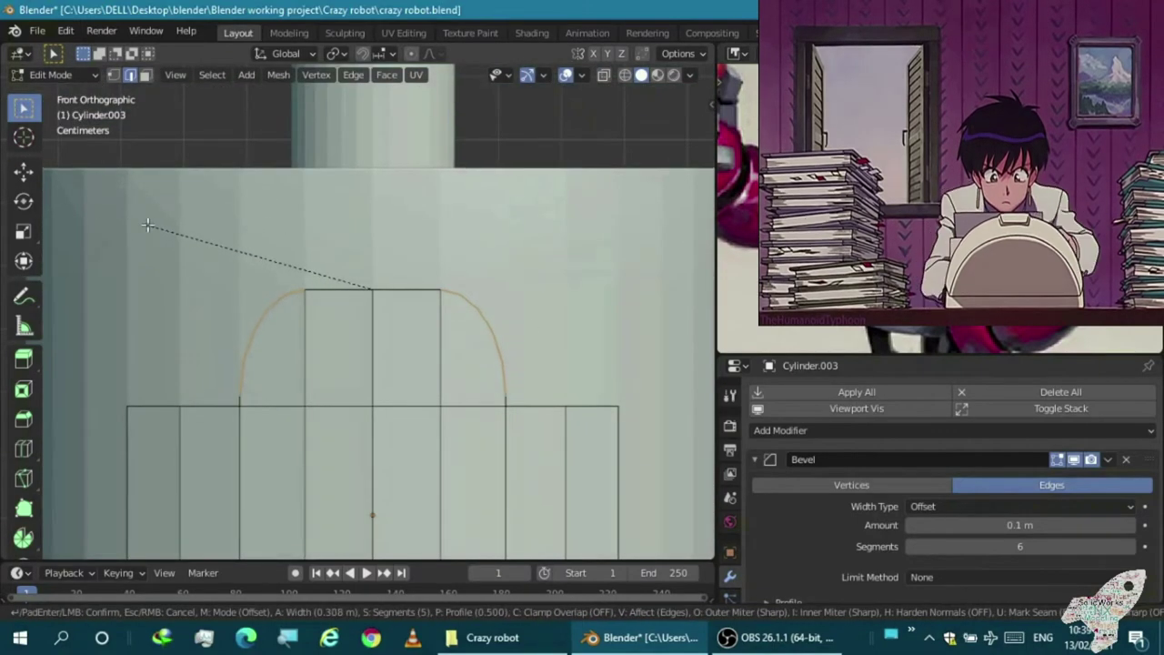
# Cancel the bevel preview and move the panel's selected top geometry in front view
pyautogui.press('Escape')
pyautogui.scroll(-2, 72, 202)
pyautogui.moveTo(72, 202)
pyautogui.mouseDown(button='middle')
pyautogui.moveTo(320, 356)
pyautogui.moveTo(141, 84)
pyautogui.mouseUp(button='middle')
pyautogui.press('KP_1')
pyautogui.press('g')
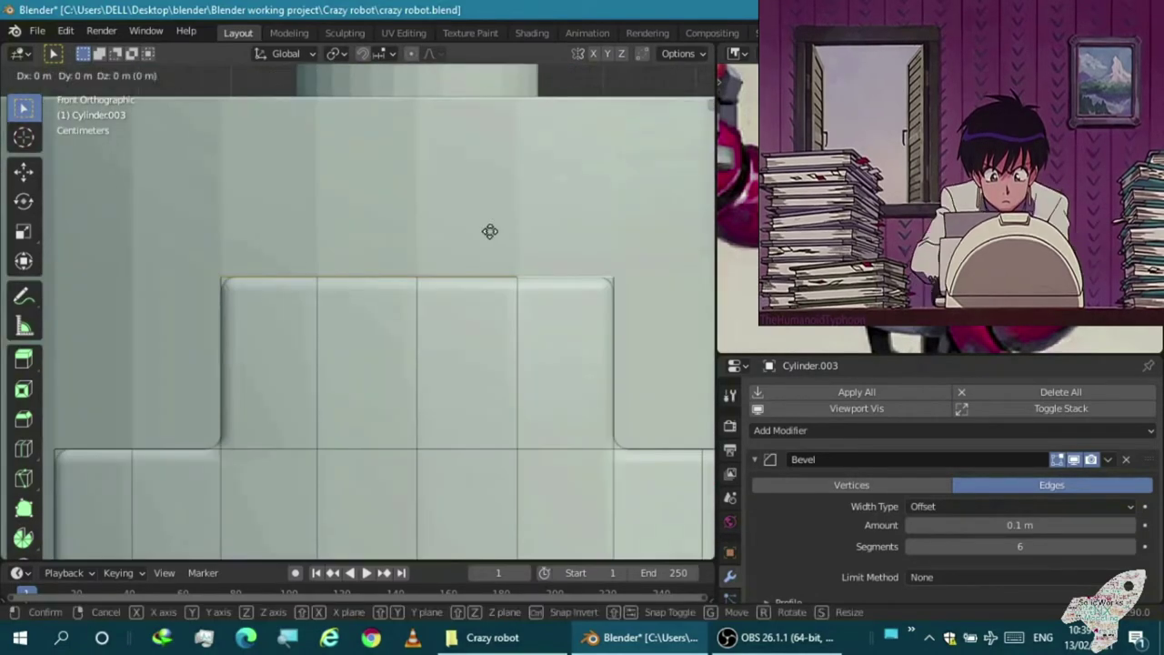
pyautogui.click(495, 180)
pyautogui.moveTo(496, 180); pyautogui.dragTo(136, 82, button='middle')
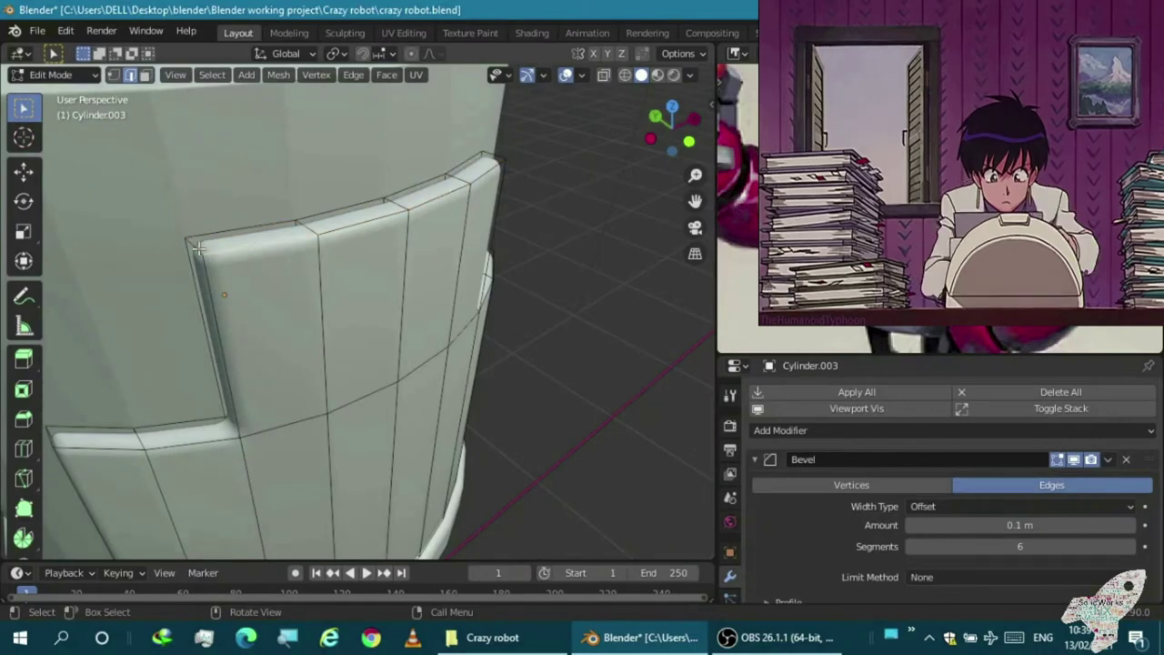
pyautogui.moveTo(199, 248); pyautogui.dragTo(408, 299, button='middle')
pyautogui.press('KP_1')
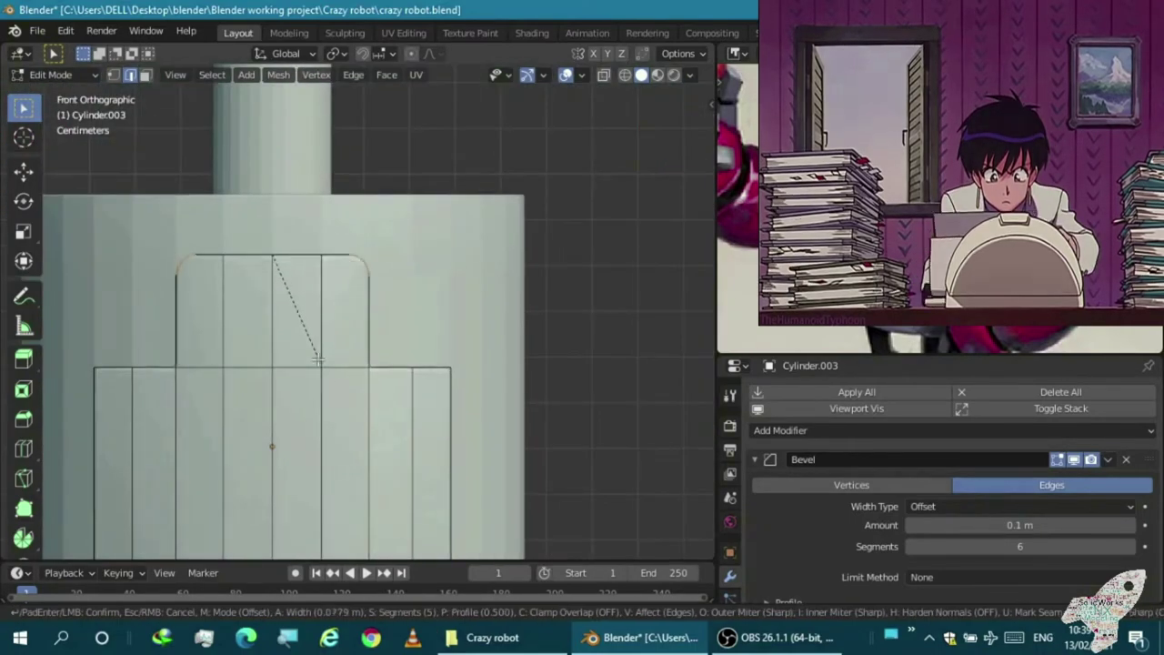
# Bevel the panel's top edges, then redo it with a wider bevel
pyautogui.click(243, 352)
pyautogui.moveTo(243, 352)
pyautogui.mouseDown(button='middle')
pyautogui.moveTo(161, 254)
pyautogui.moveTo(276, 295)
pyautogui.mouseUp(button='middle')
pyautogui.press('KP_1')
pyautogui.scroll(-3, 179, 262)
pyautogui.press('KP_1')
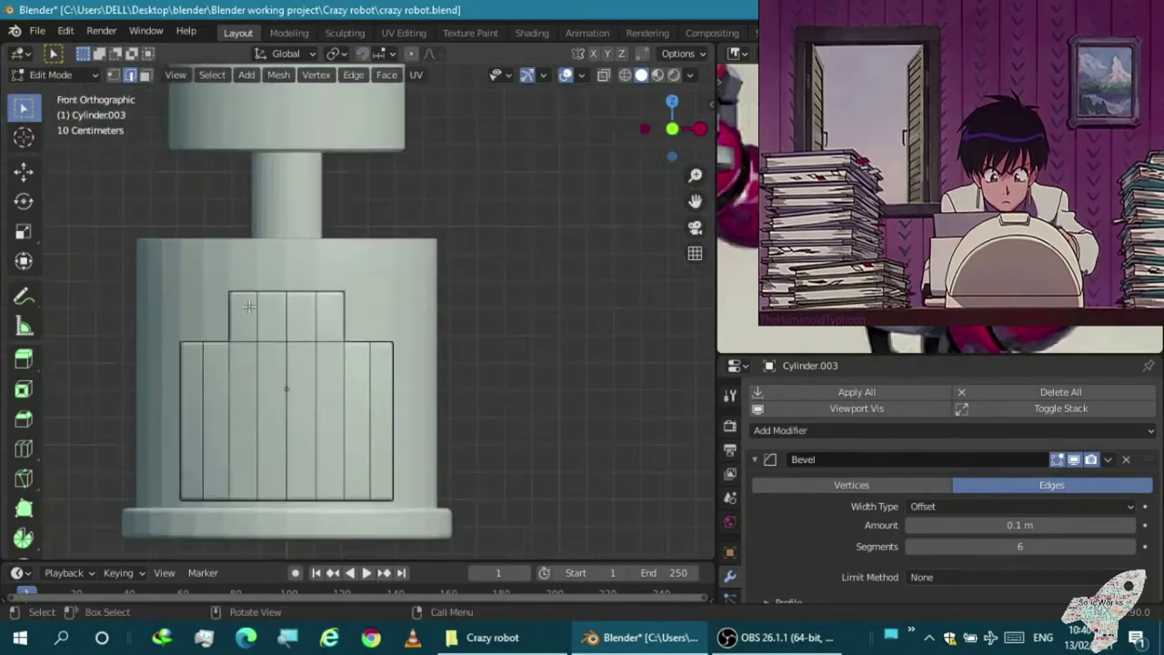
pyautogui.scroll(3, 228, 332)
pyautogui.hotkey('ctrl', 'b')
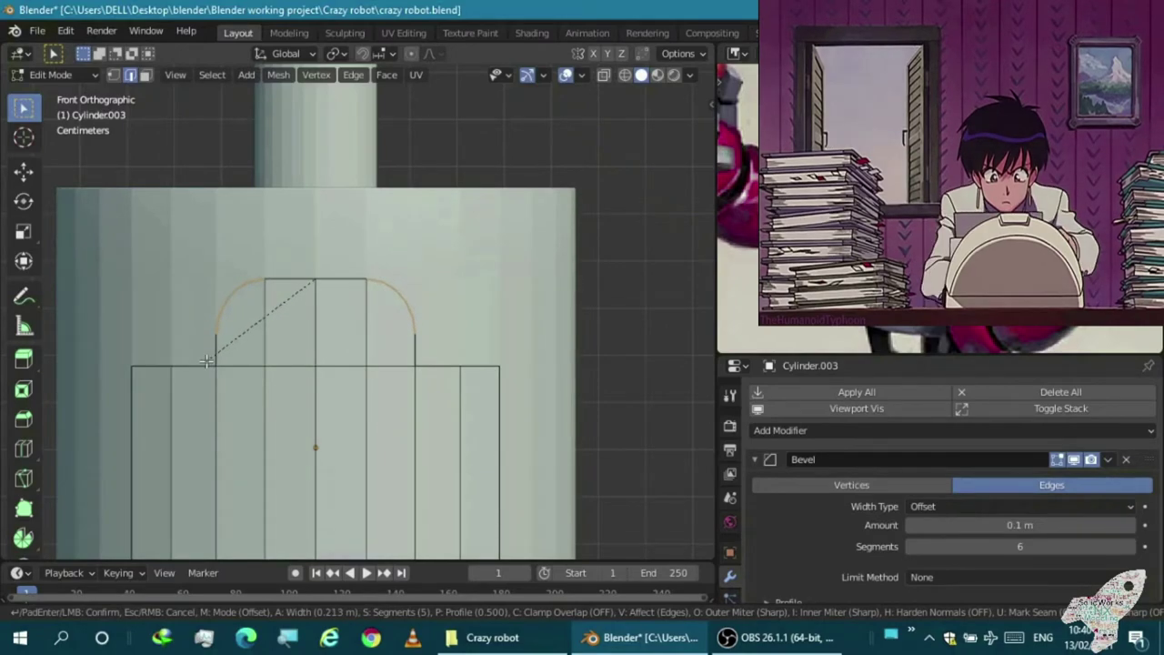
pyautogui.click(208, 360)
pyautogui.moveTo(207, 360)
pyautogui.mouseDown(button='middle')
pyautogui.moveTo(232, 263)
pyautogui.moveTo(375, 266)
pyautogui.mouseUp(button='middle')
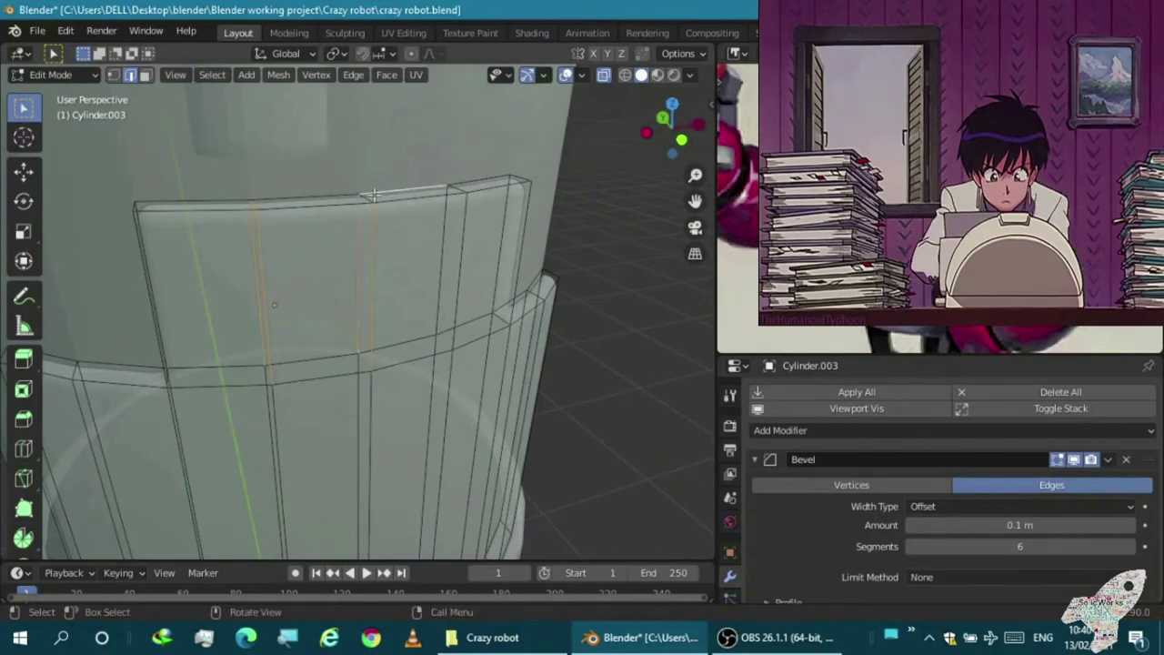
pyautogui.moveTo(363, 201)
pyautogui.mouseDown(button='middle')
pyautogui.moveTo(439, 250)
pyautogui.moveTo(291, 261)
pyautogui.moveTo(391, 288)
pyautogui.moveTo(381, 260)
pyautogui.moveTo(470, 272)
pyautogui.mouseUp(button='middle')
# Bevel the top edges into a rounded arch with 18 segments and dissolve stray edges
pyautogui.hotkey('alt', 'z')
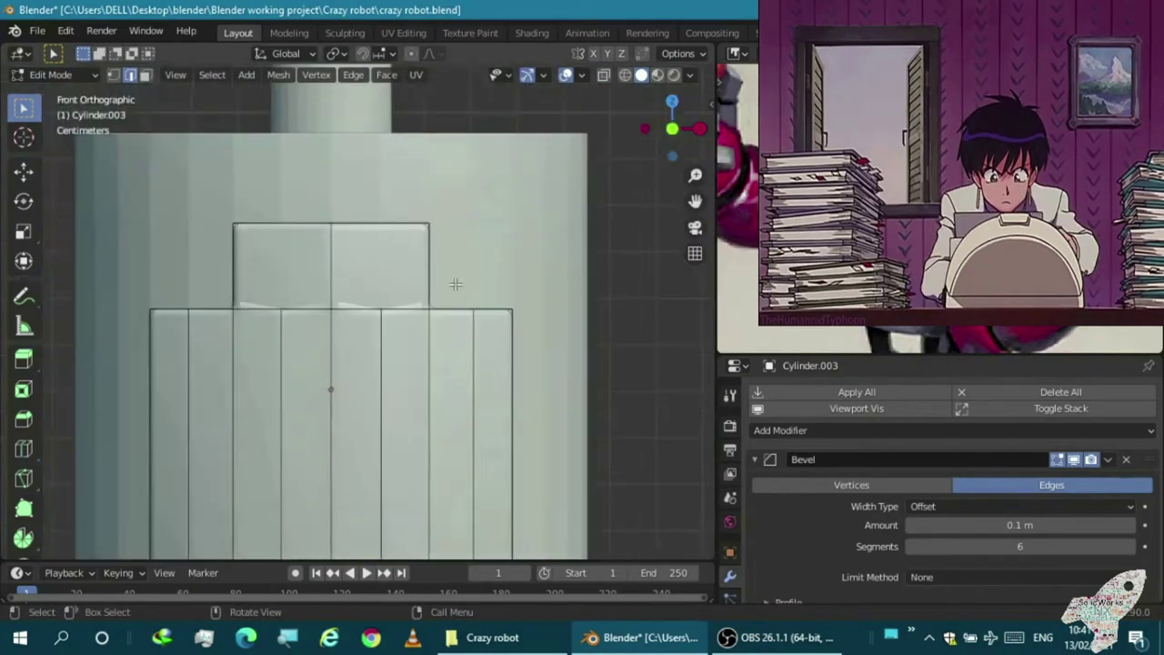
pyautogui.scroll(1, 471, 272)
pyautogui.hotkey('ctrl', 'b')
pyautogui.click(284, 416)
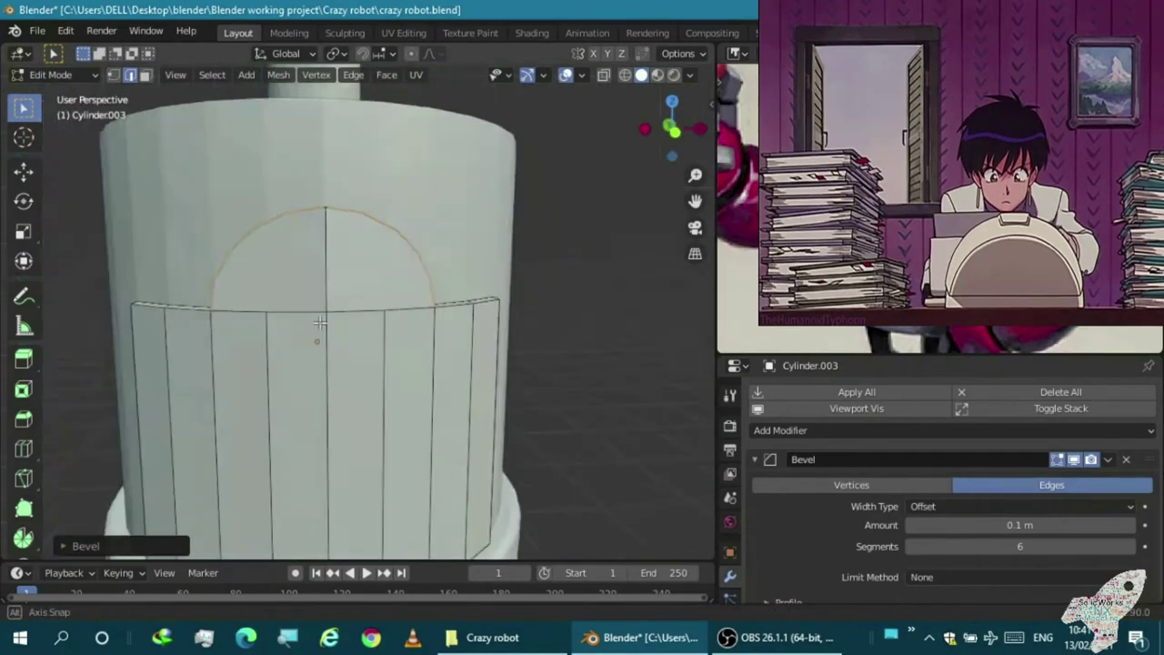
pyautogui.moveTo(283, 415); pyautogui.dragTo(356, 322, button='middle')
pyautogui.click(79, 547)
pyautogui.moveTo(279, 299); pyautogui.dragTo(346, 299)
pyautogui.moveTo(474, 309)
pyautogui.mouseDown(button='middle')
pyautogui.moveTo(494, 318)
pyautogui.moveTo(491, 339)
pyautogui.moveTo(499, 318)
pyautogui.moveTo(463, 393)
pyautogui.moveTo(494, 349)
pyautogui.mouseUp(button='middle')
pyautogui.scroll(3, 450, 314)
pyautogui.moveTo(449, 314)
pyautogui.mouseDown(button='middle')
pyautogui.moveTo(409, 244)
pyautogui.moveTo(432, 255)
pyautogui.moveTo(239, 337)
pyautogui.moveTo(338, 300)
pyautogui.moveTo(416, 203)
pyautogui.moveTo(398, 282)
pyautogui.mouseUp(button='middle')
pyautogui.hotkey('ctrl', 'x')
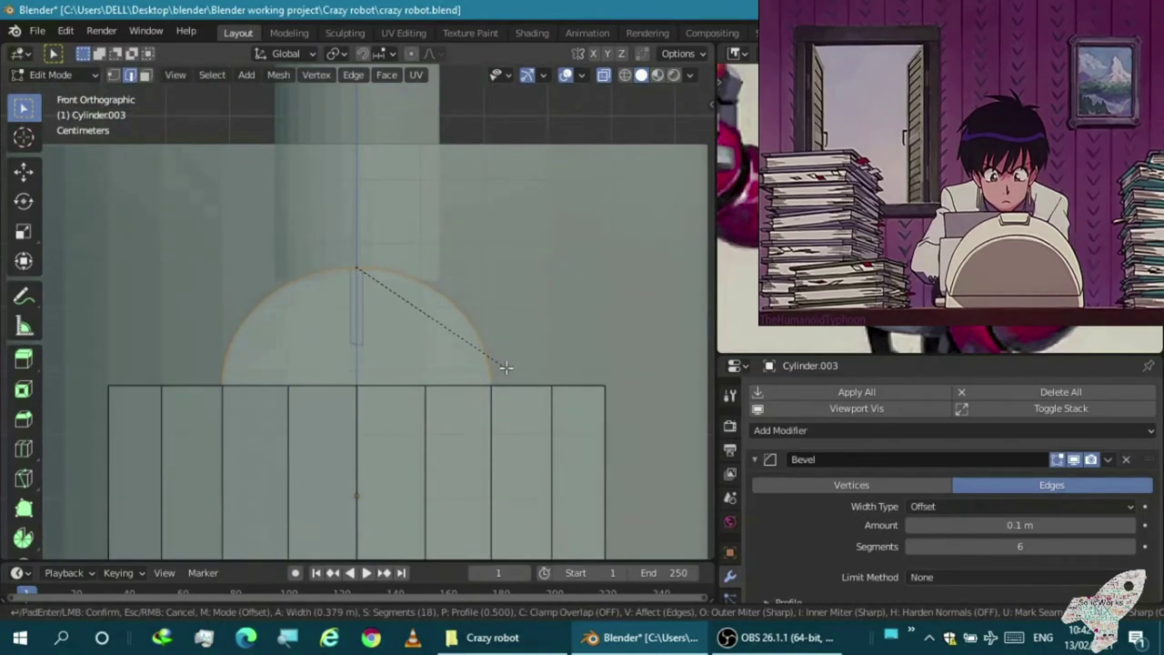
# Cancel the arch bevel and dissolve the extra edge on the panel rim
pyautogui.rightClick(506, 367)
pyautogui.moveTo(507, 367)
pyautogui.mouseDown(button='middle')
pyautogui.moveTo(428, 410)
pyautogui.moveTo(388, 372)
pyautogui.moveTo(405, 293)
pyautogui.moveTo(462, 175)
pyautogui.mouseUp(button='middle')
pyautogui.click(404, 293)
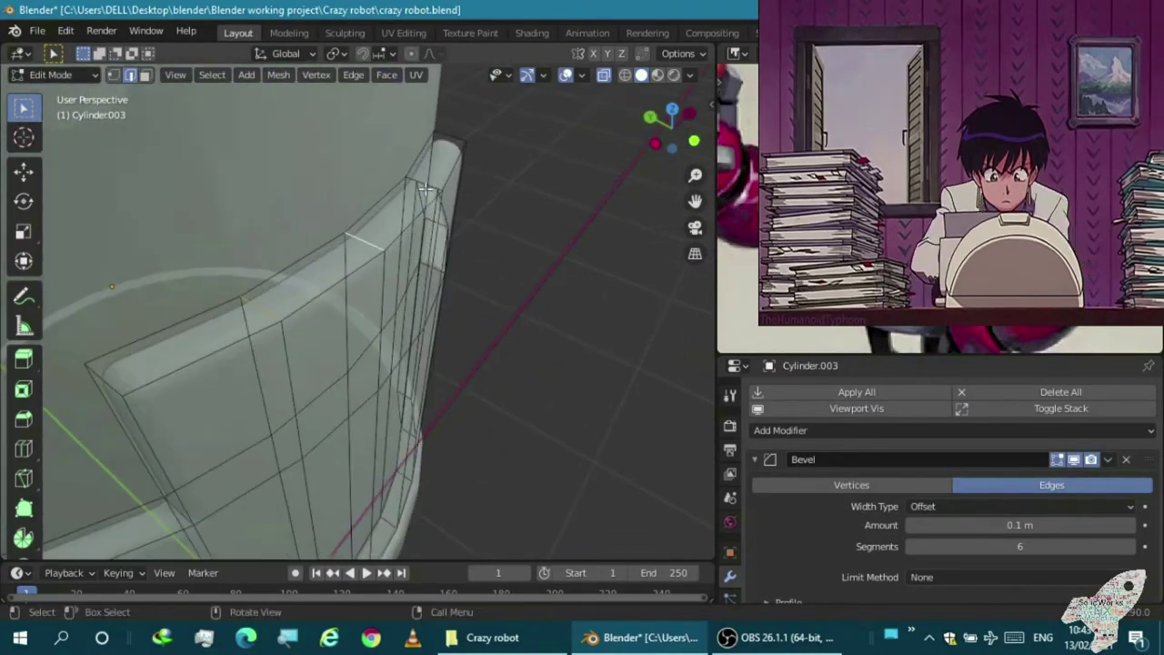
pyautogui.hotkey('ctrl', 'x')
# Bevel the top corner edges of the panel's upper section with a small width
pyautogui.moveTo(343, 231); pyautogui.dragTo(382, 197, button='middle')
pyautogui.press('KP_1')
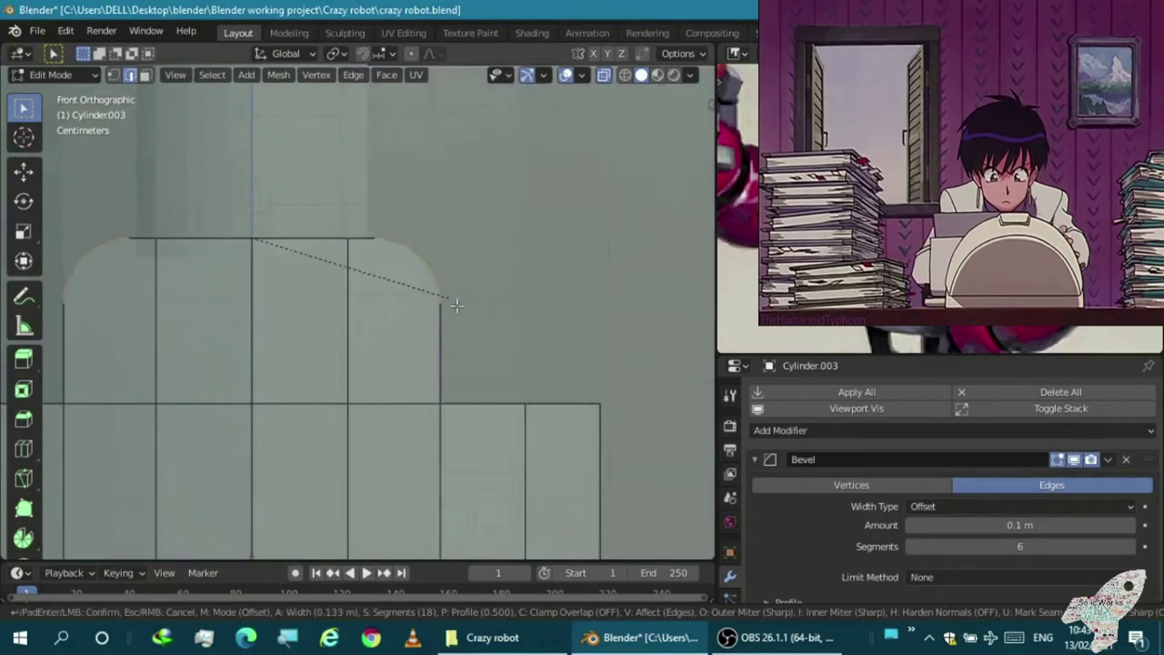
pyautogui.moveTo(427, 344)
pyautogui.mouseDown(button='middle')
pyautogui.moveTo(375, 391)
pyautogui.moveTo(404, 372)
pyautogui.moveTo(488, 387)
pyautogui.moveTo(559, 323)
pyautogui.mouseUp(button='middle')
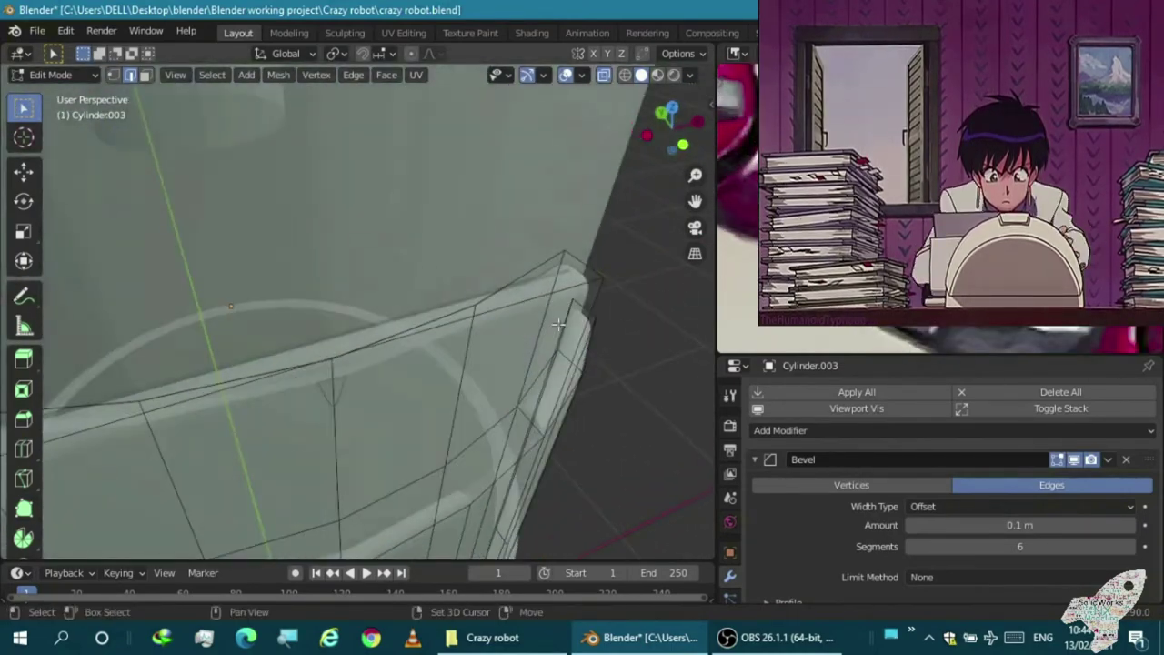
pyautogui.press('KP_1')
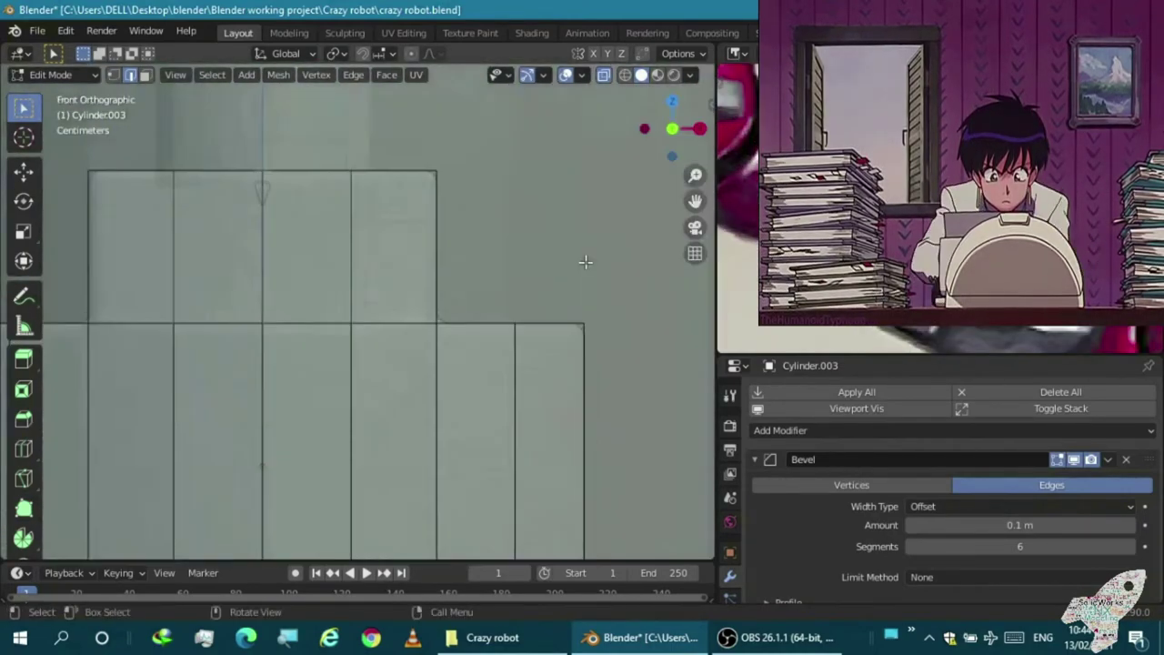
pyautogui.hotkey('ctrl', 'b')
pyautogui.click(612, 419)
# Inspect the rounded corners from several angles, then return to object mode
pyautogui.moveTo(612, 418)
pyautogui.mouseDown(button='middle')
pyautogui.moveTo(510, 376)
pyautogui.moveTo(398, 357)
pyautogui.mouseUp(button='middle')
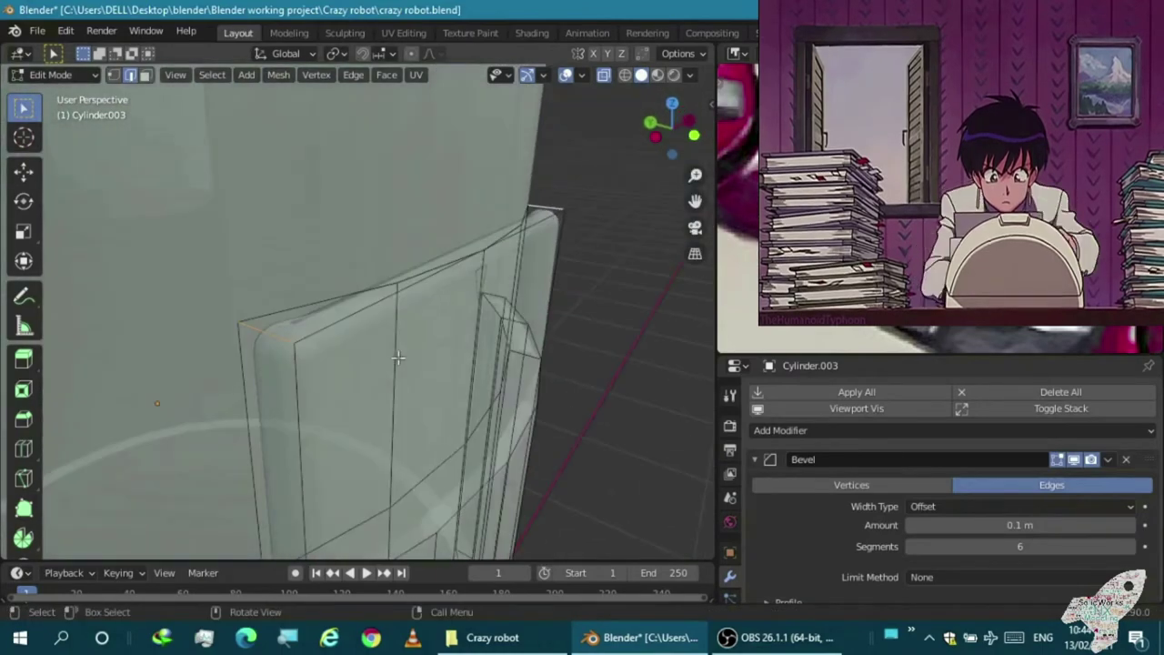
pyautogui.scroll(-3, 398, 357)
pyautogui.scroll(-3, 364, 364)
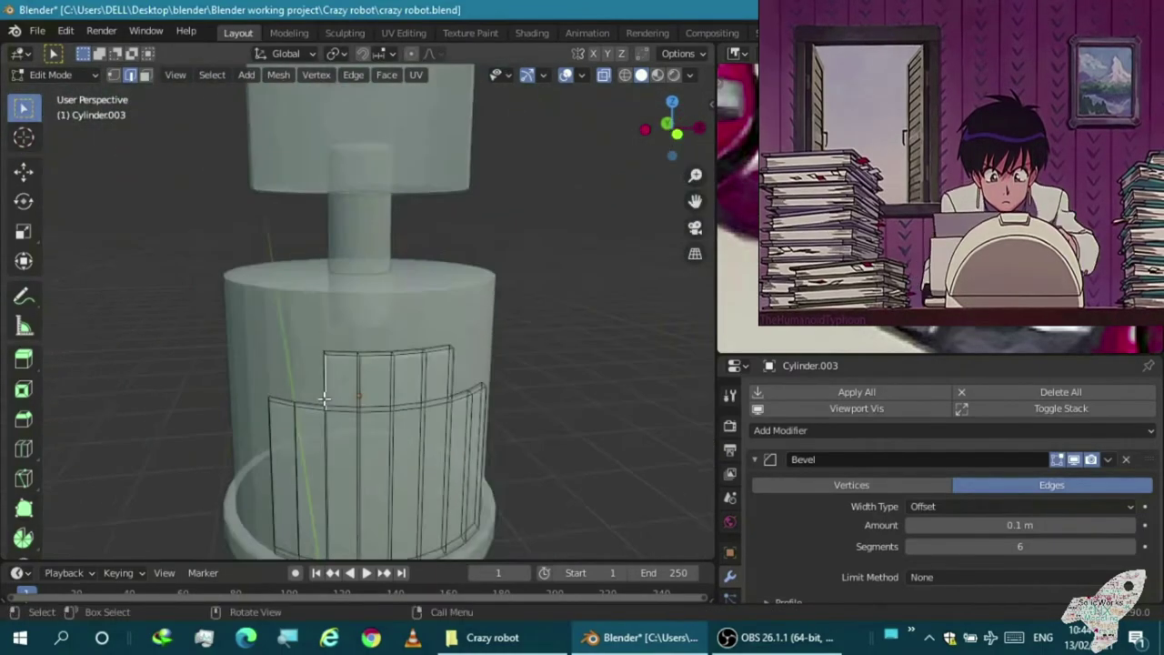
pyautogui.scroll(-3, 346, 346)
pyautogui.scroll(2, 345, 341)
pyautogui.moveTo(345, 341)
pyautogui.mouseDown(button='middle')
pyautogui.moveTo(300, 364)
pyautogui.moveTo(307, 390)
pyautogui.moveTo(277, 303)
pyautogui.moveTo(333, 197)
pyautogui.moveTo(512, 284)
pyautogui.moveTo(382, 327)
pyautogui.mouseUp(button='middle')
pyautogui.scroll(3, 252, 359)
pyautogui.scroll(-3, 382, 328)
pyautogui.scroll(4, 300, 337)
pyautogui.moveTo(301, 337); pyautogui.dragTo(264, 343, button='middle')
pyautogui.press('Tab')
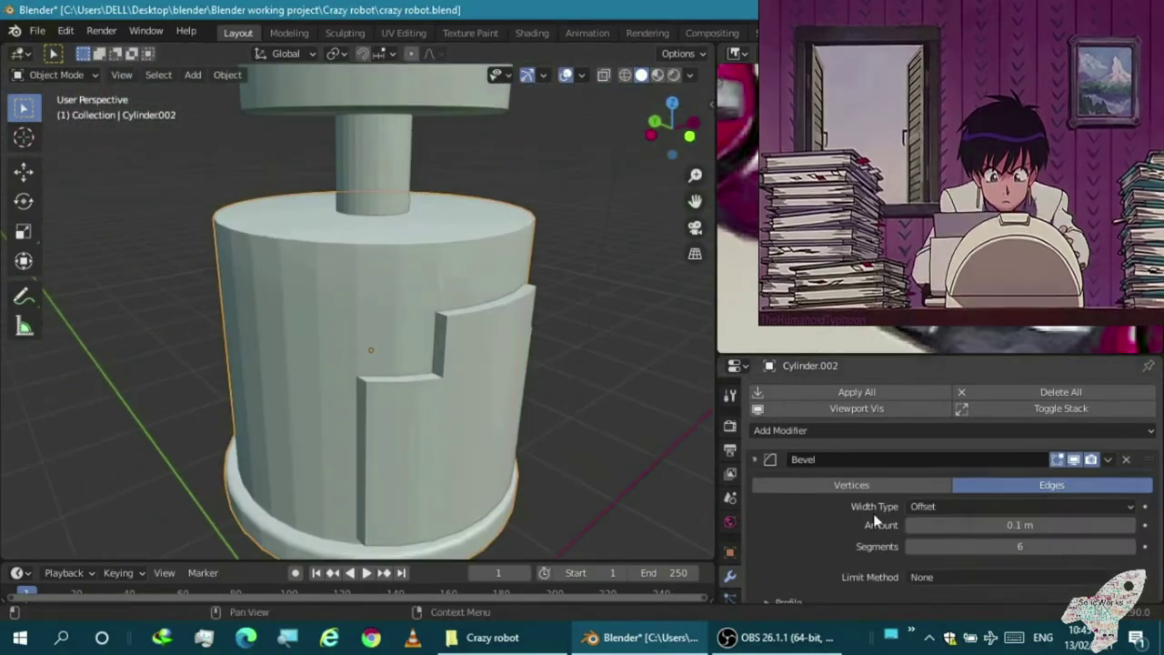
# Set the body's Bevel modifier Limit Method to Weight
pyautogui.scroll(-2, 874, 518)
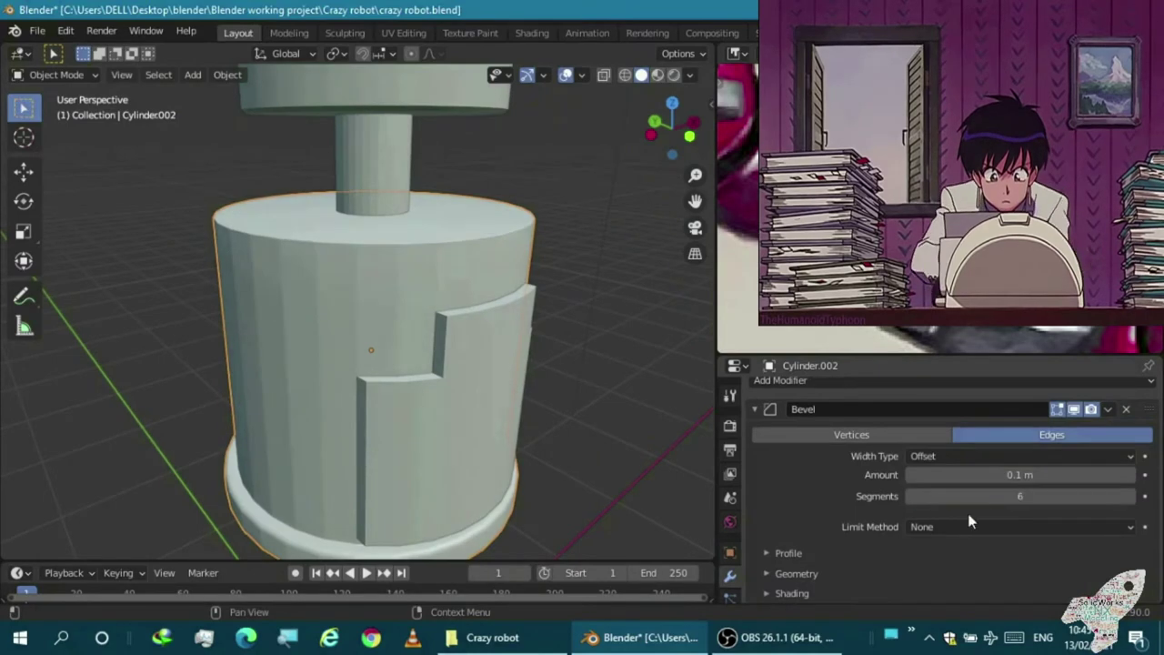
pyautogui.click(919, 527)
pyautogui.click(930, 493)
pyautogui.scroll(3, 531, 480)
pyautogui.moveTo(531, 479); pyautogui.dragTo(509, 474, button='middle')
# Give the neck cylinder's Bevel modifier Offset width type and 5 segments
pyautogui.click(450, 194)
pyautogui.click(770, 395)
pyautogui.scroll(-2, 924, 506)
pyautogui.click(924, 456)
pyautogui.click(922, 526)
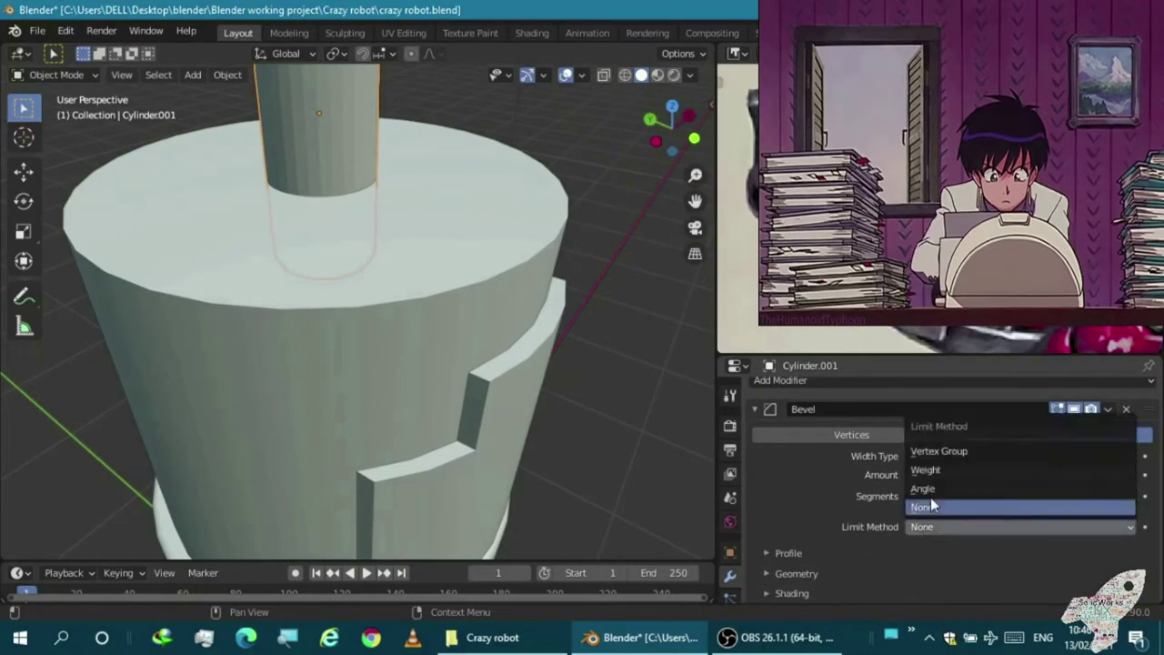
pyautogui.click(1131, 496)
pyautogui.moveTo(545, 227); pyautogui.dragTo(472, 218, button='middle')
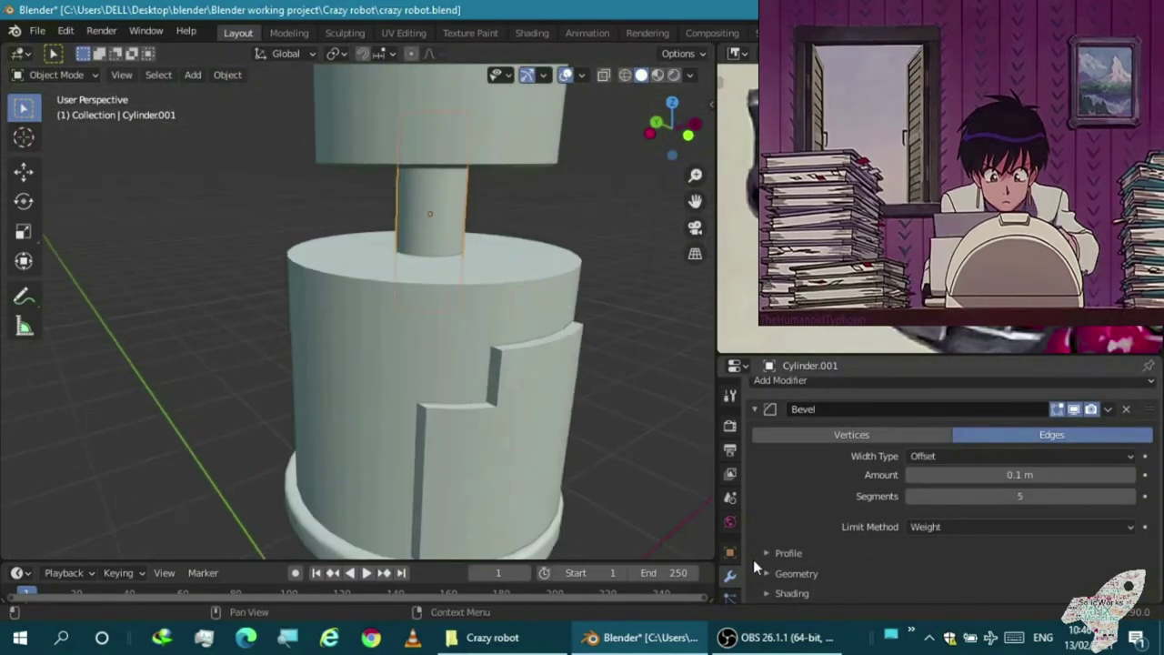
pyautogui.scroll(-4, 728, 525)
pyautogui.click(730, 535)
# Set the front panel's Bevel modifier Limit Method to Weight
pyautogui.click(469, 368)
pyautogui.scroll(3, 486, 403)
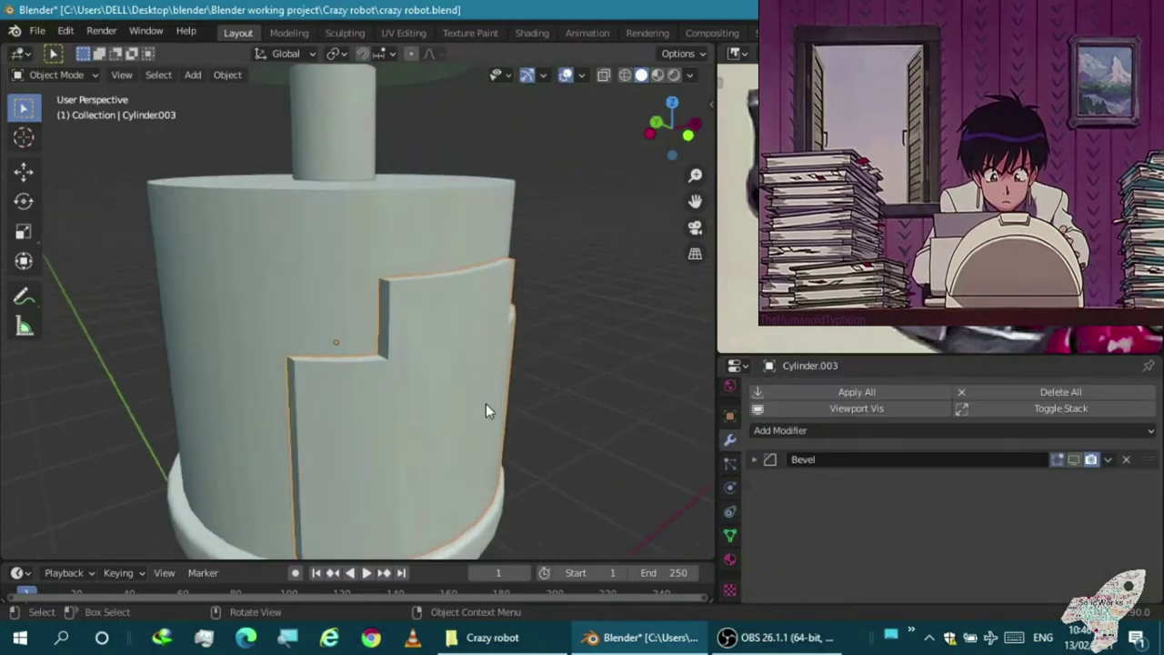
pyautogui.click(756, 460)
pyautogui.click(1018, 577)
pyautogui.click(1001, 520)
pyautogui.scroll(-3, 592, 443)
pyautogui.moveTo(593, 442)
pyautogui.mouseDown(button='middle')
pyautogui.moveTo(302, 329)
pyautogui.moveTo(370, 411)
pyautogui.mouseUp(button='middle')
pyautogui.press('KP_1')
pyautogui.scroll(2, 415, 399)
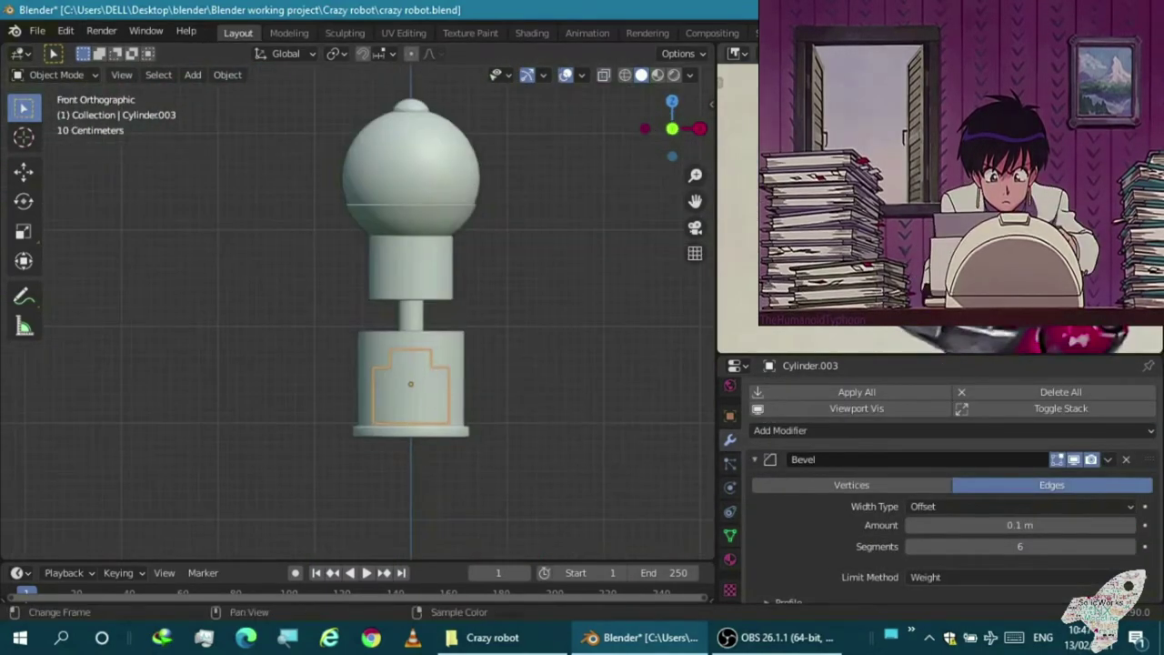
# Inspect the old front panel Cylinder.003 in edit mode, then delete it
pyautogui.scroll(5, 436, 403)
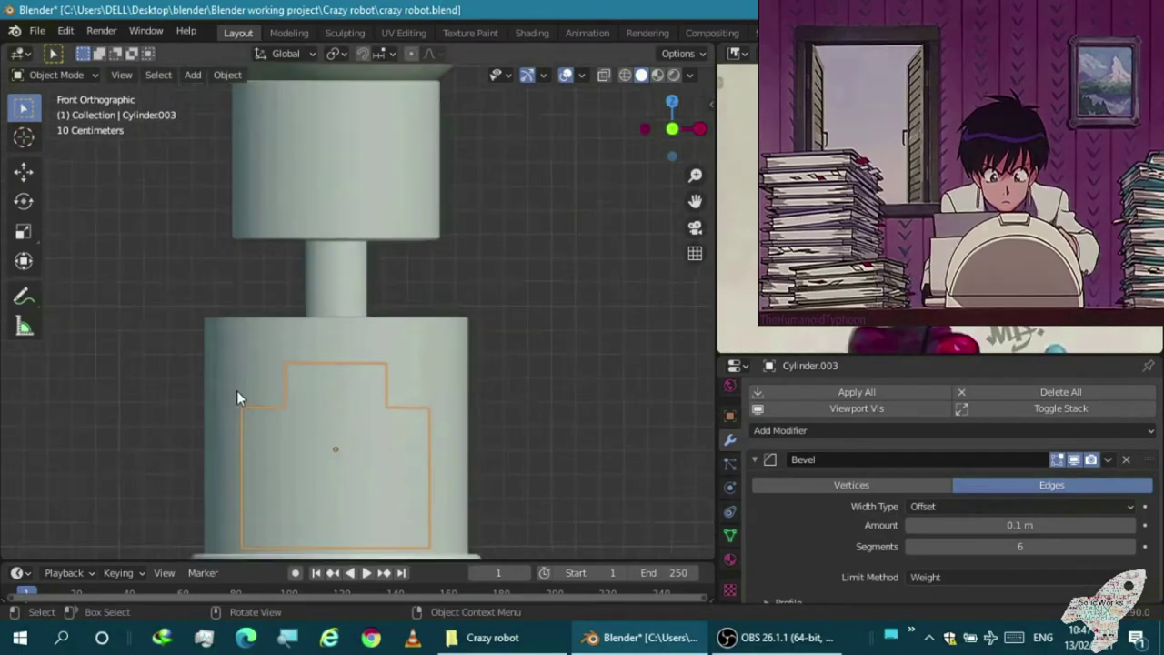
pyautogui.scroll(-1, 319, 424)
pyautogui.press('Tab')
pyautogui.scroll(3, 327, 423)
pyautogui.scroll(-4, 328, 424)
pyautogui.moveTo(327, 424)
pyautogui.mouseDown(button='middle')
pyautogui.moveTo(390, 483)
pyautogui.moveTo(428, 488)
pyautogui.moveTo(346, 483)
pyautogui.mouseUp(button='middle')
pyautogui.scroll(2, 346, 482)
pyautogui.scroll(2, 337, 436)
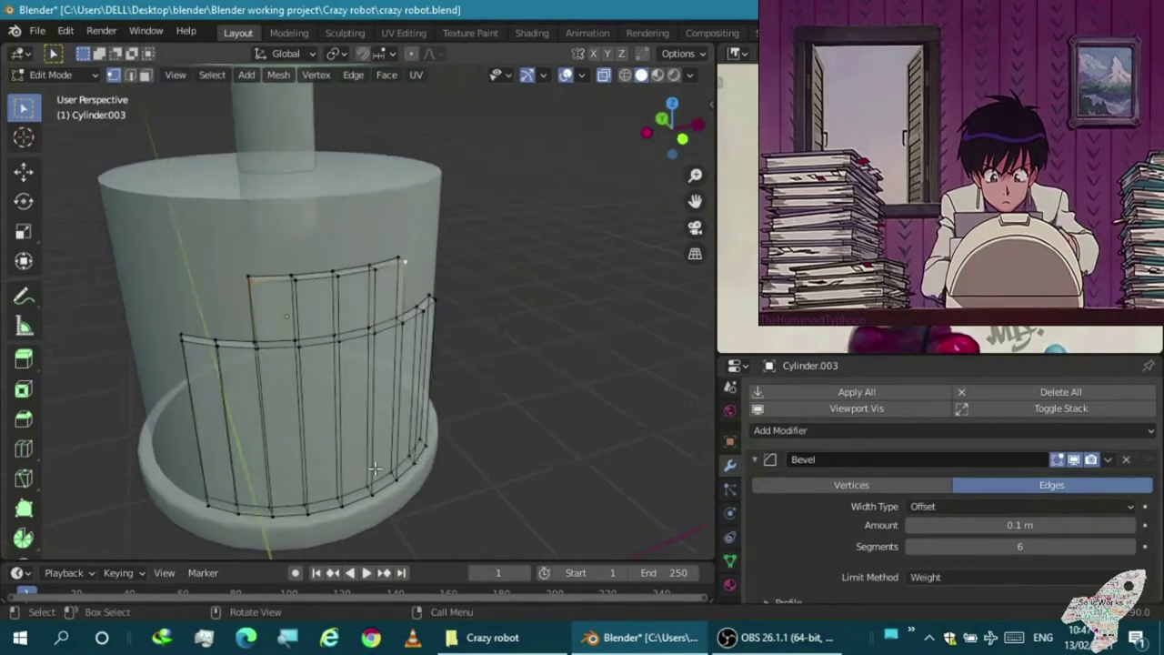
pyautogui.scroll(2, 327, 400)
pyautogui.press('Tab')
pyautogui.press('Delete')
# Duplicate the body's stepped front faces in place and separate them into a new object
pyautogui.click(318, 368)
pyautogui.press('Tab')
pyautogui.press('KP_1')
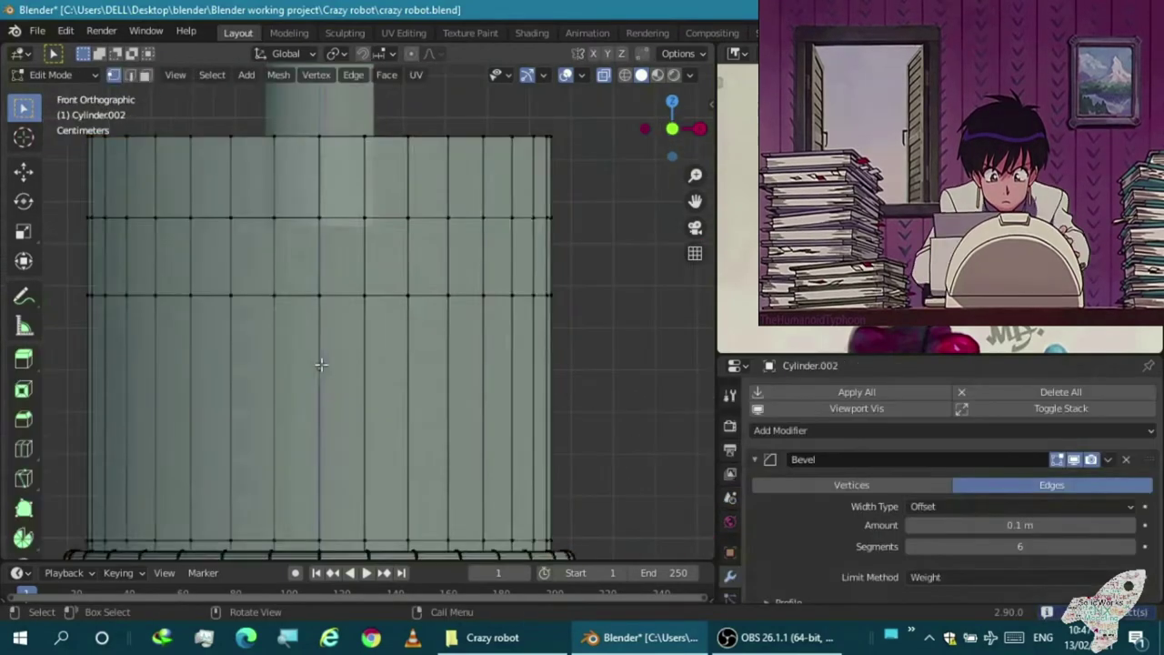
pyautogui.hotkey('alt', 'z')
pyautogui.keyDown('shift'); pyautogui.click(303, 277); pyautogui.keyUp('shift')
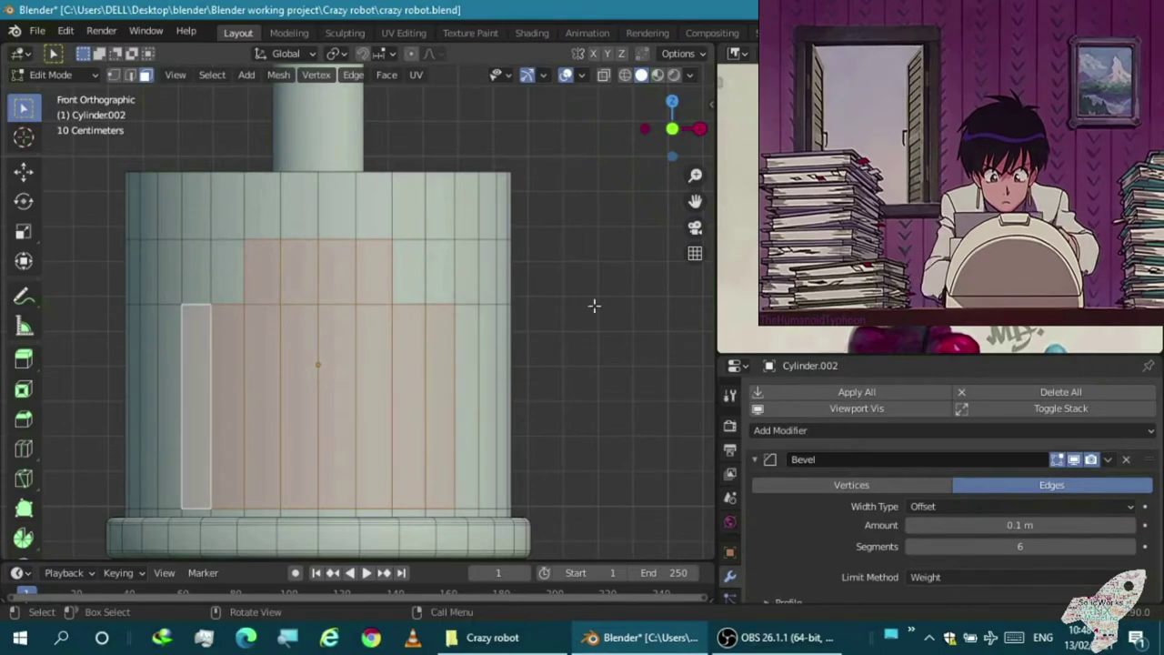
pyautogui.hotkey('shift', 'd')
pyautogui.press('Escape')
pyautogui.press('p')
pyautogui.click(584, 179)
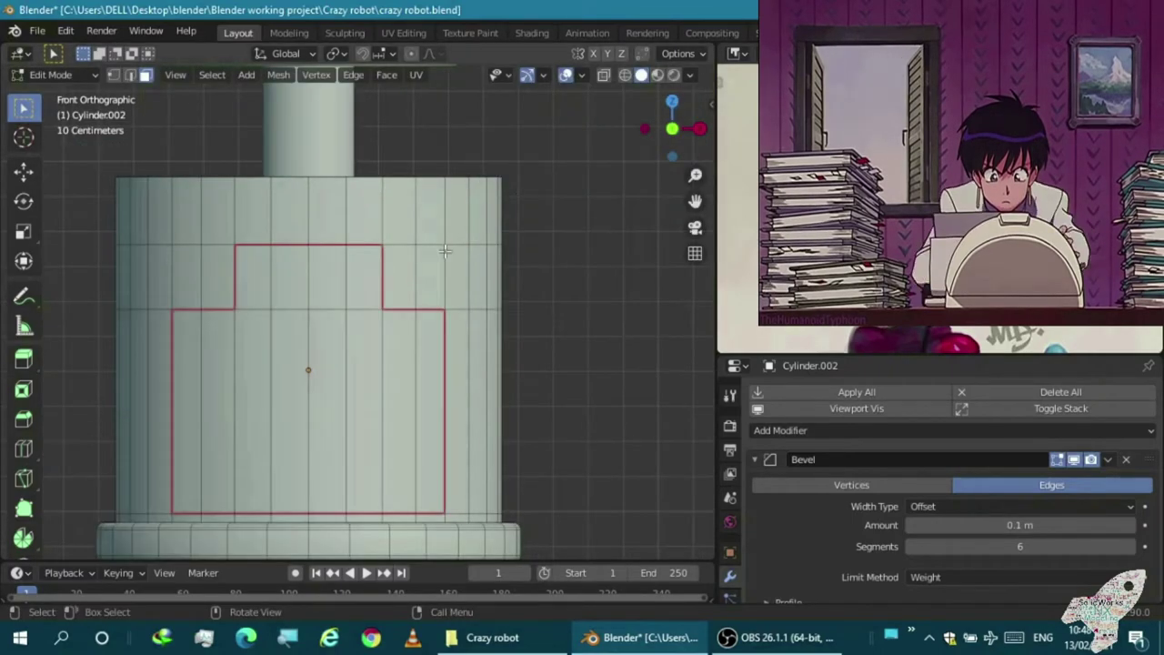
# Edit the new panel in edge select mode and select one of its vertical edges
pyautogui.press('Tab')
pyautogui.click(309, 364)
pyautogui.moveTo(310, 364); pyautogui.dragTo(273, 318, button='middle')
pyautogui.press('KP_1')
pyautogui.press('Tab')
pyautogui.click(130, 75)
pyautogui.click(291, 268)
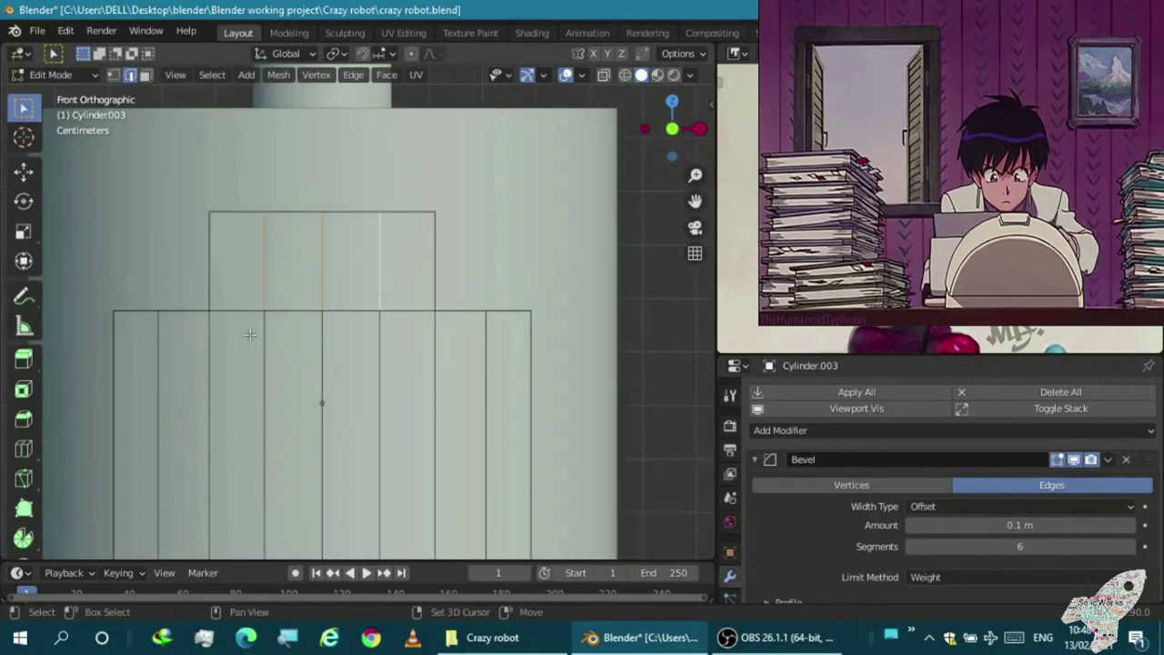
# Dissolve the panel's redundant inner vertices and edges
pyautogui.scroll(-1, 296, 286)
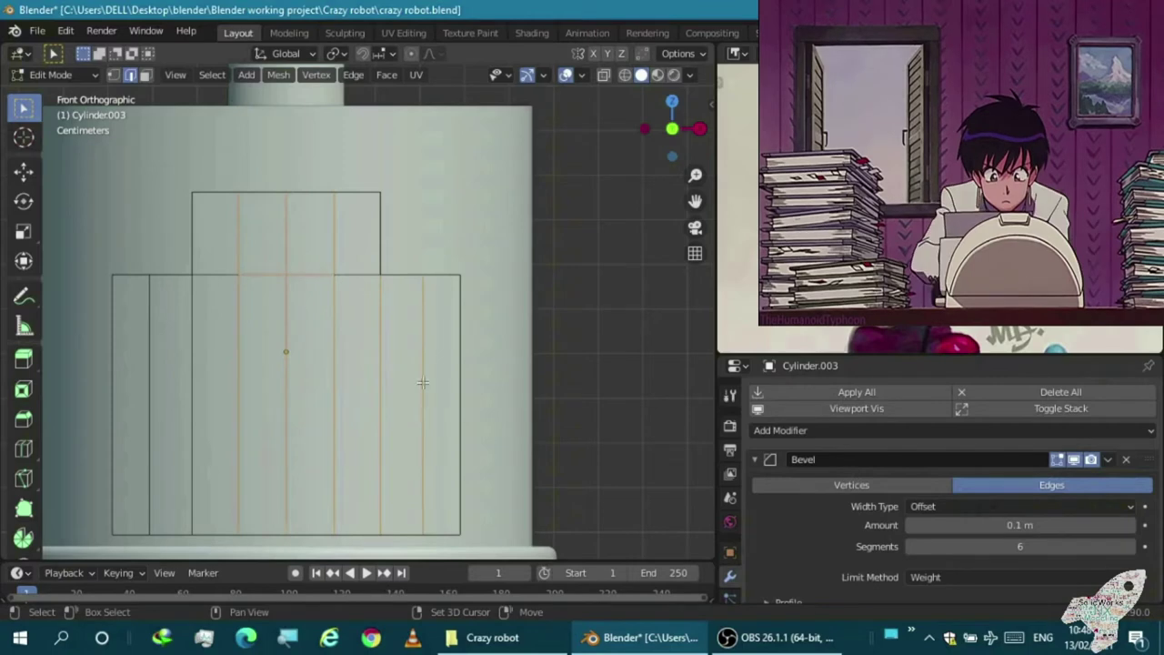
pyautogui.hotkey('ctrl', 'x')
pyautogui.moveTo(235, 366); pyautogui.dragTo(217, 253, button='middle')
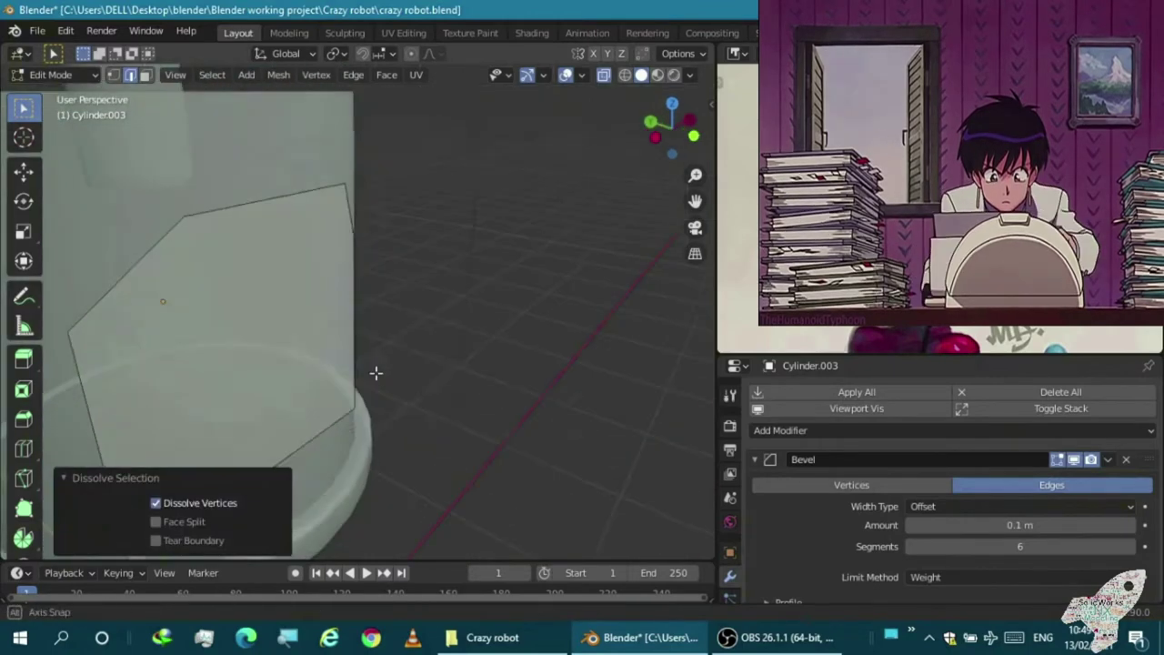
pyautogui.hotkey('ctrl', 'z')
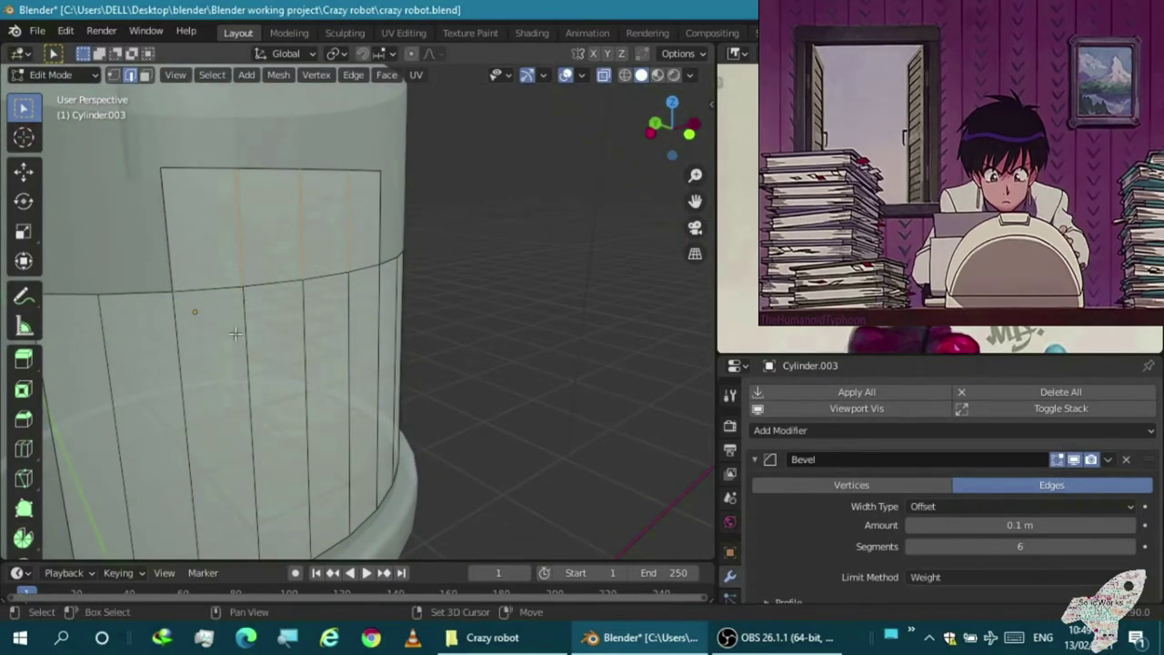
pyautogui.hotkey('ctrl', 'x')
pyautogui.moveTo(419, 409); pyautogui.dragTo(322, 346, button='middle')
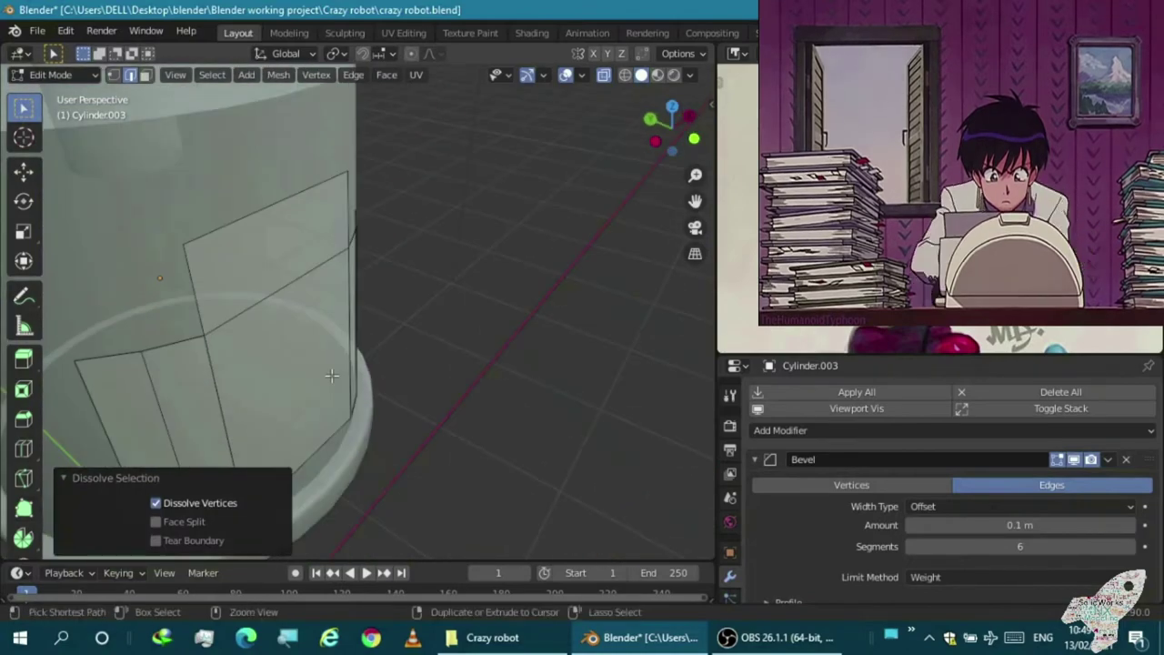
# Try an outward extrusion of the panel faces, then undo it
pyautogui.hotkey('ctrl', 'z')
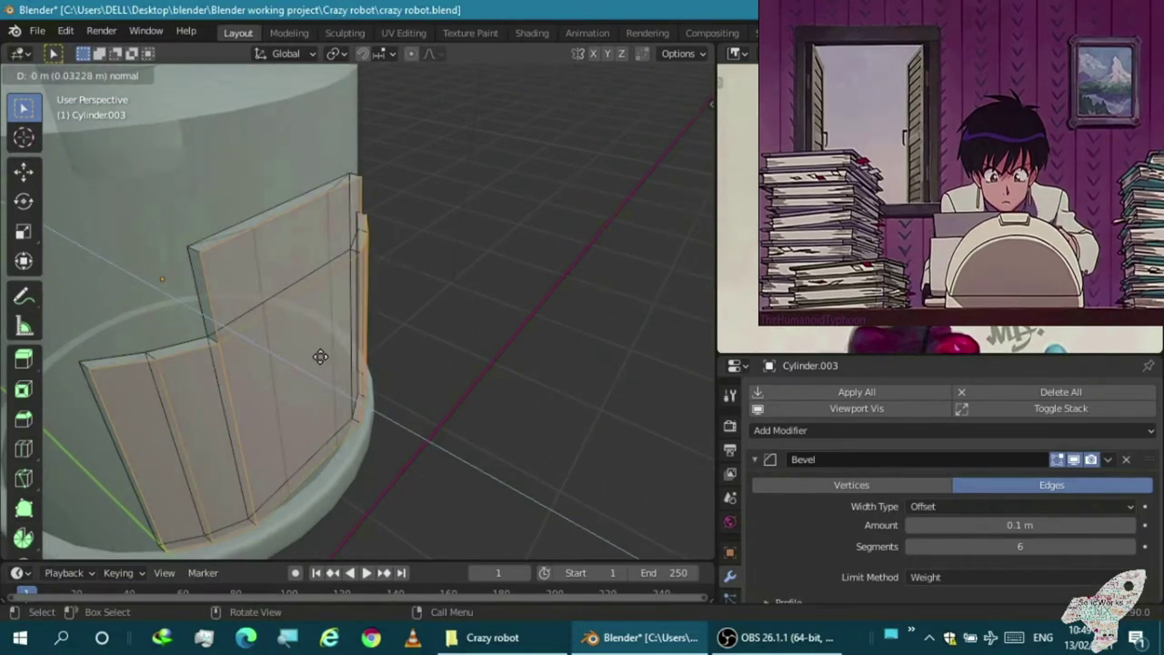
pyautogui.click(320, 356)
pyautogui.hotkey('ctrl', 'z')
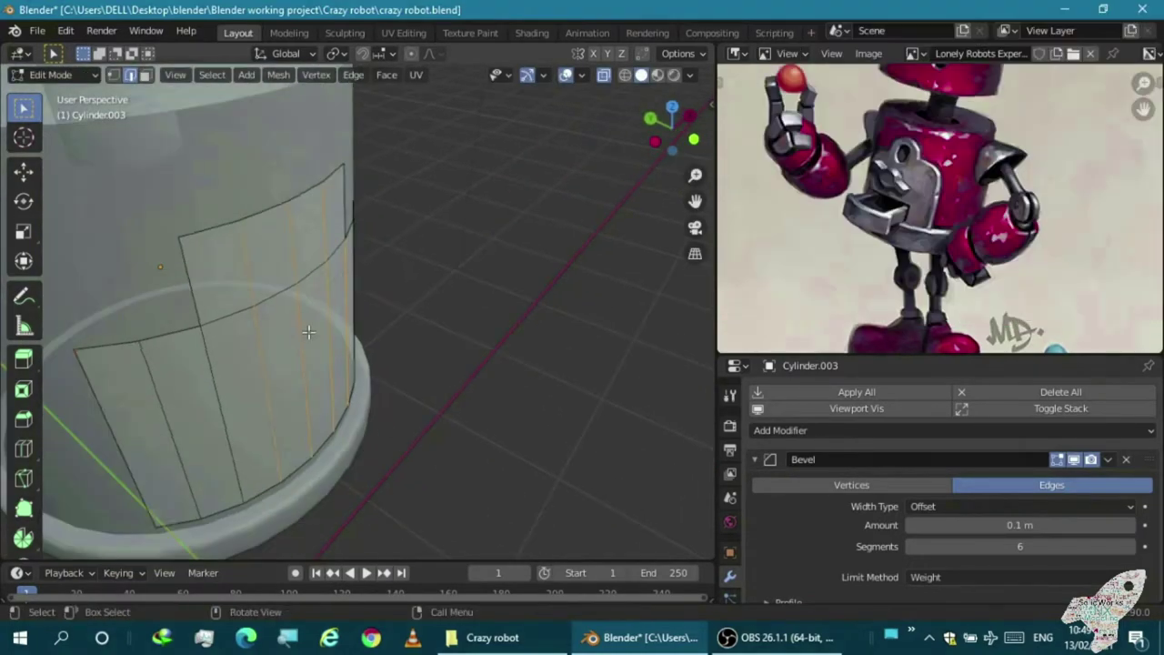
# Start an outward extrusion of the panel, then cancel and undo it
pyautogui.press('e')
pyautogui.press('Escape')
pyautogui.moveTo(316, 344)
pyautogui.mouseDown(button='middle')
pyautogui.moveTo(242, 377)
pyautogui.moveTo(200, 340)
pyautogui.moveTo(433, 396)
pyautogui.mouseUp(button='middle')
pyautogui.hotkey('ctrl', 'z')
# Bevel the lower tier's top corner edges with 0.15 m width and 11 segments
pyautogui.scroll(3, 433, 397)
pyautogui.press('KP_1')
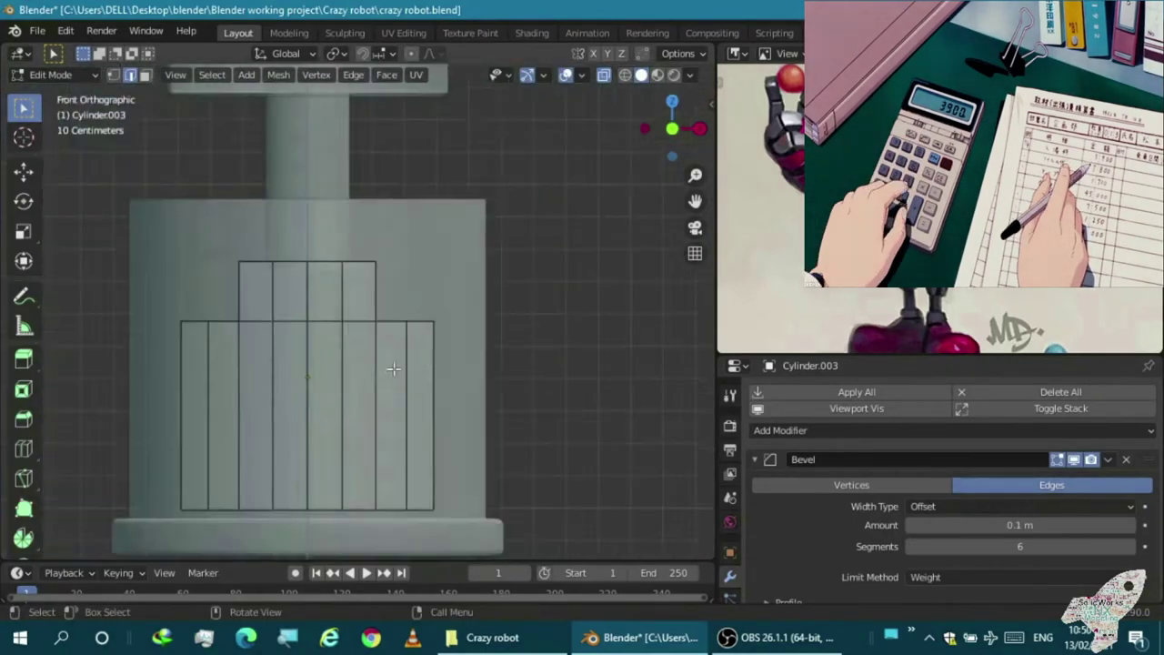
pyautogui.hotkey('ctrl', 'b')
pyautogui.click(183, 400)
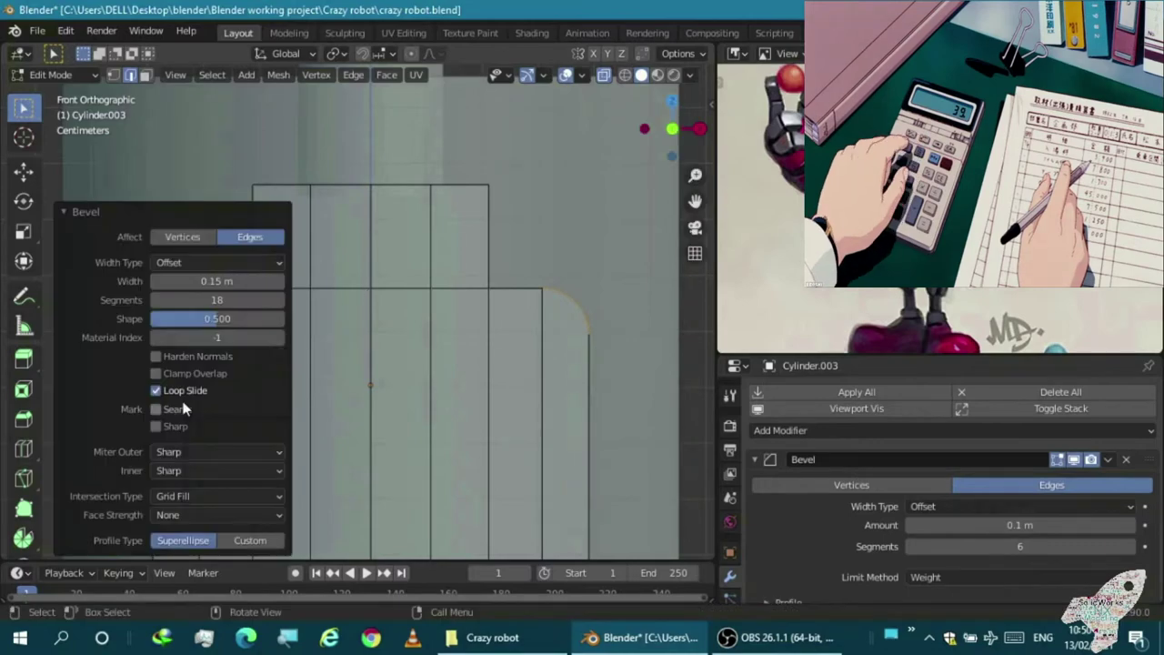
pyautogui.scroll(-2, 428, 363)
pyautogui.scroll(-2, 428, 363)
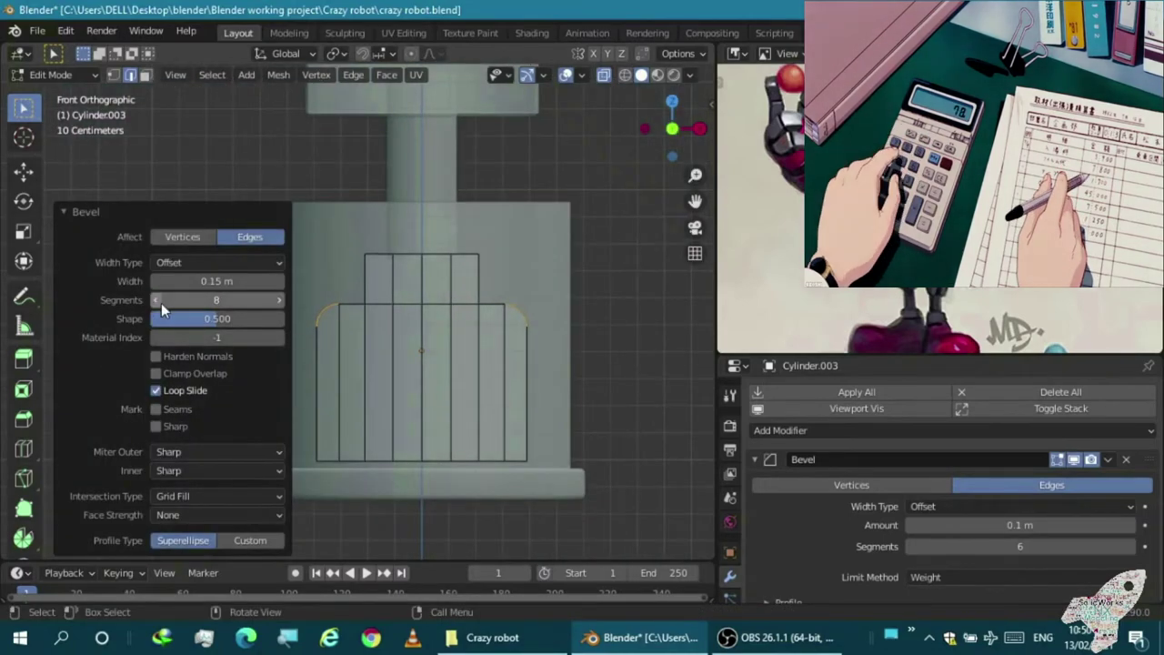
pyautogui.moveTo(310, 355); pyautogui.dragTo(316, 362, button='middle')
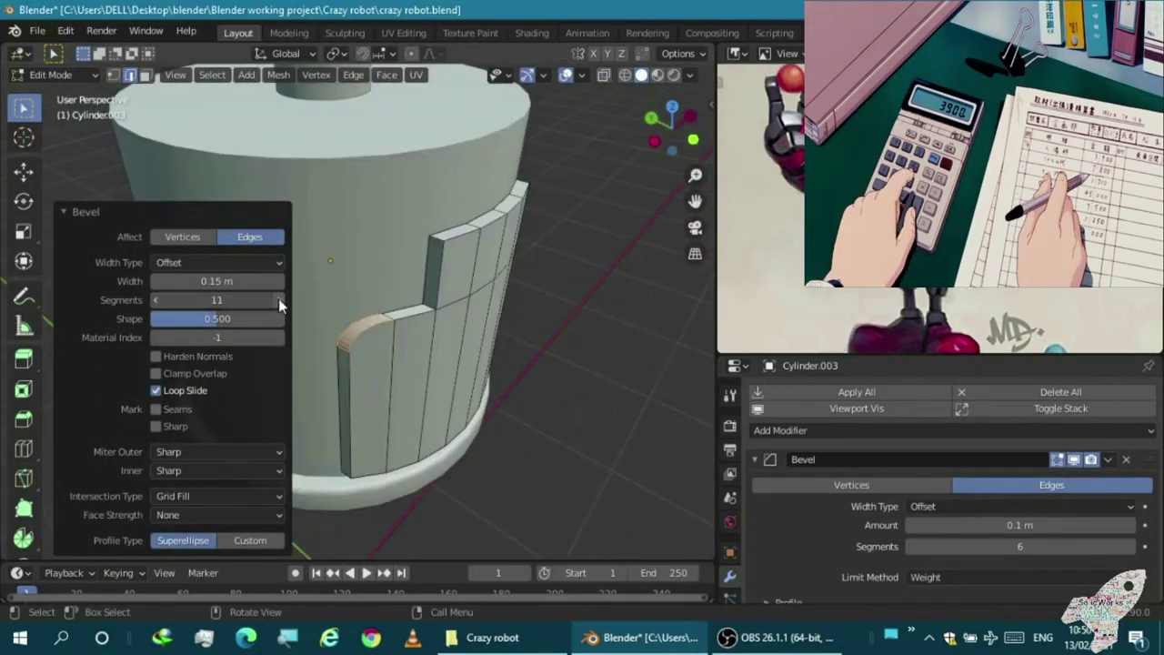
pyautogui.moveTo(247, 300)
pyautogui.mouseDown(button='middle')
pyautogui.moveTo(299, 333)
pyautogui.moveTo(337, 489)
pyautogui.moveTo(382, 364)
pyautogui.mouseUp(button='middle')
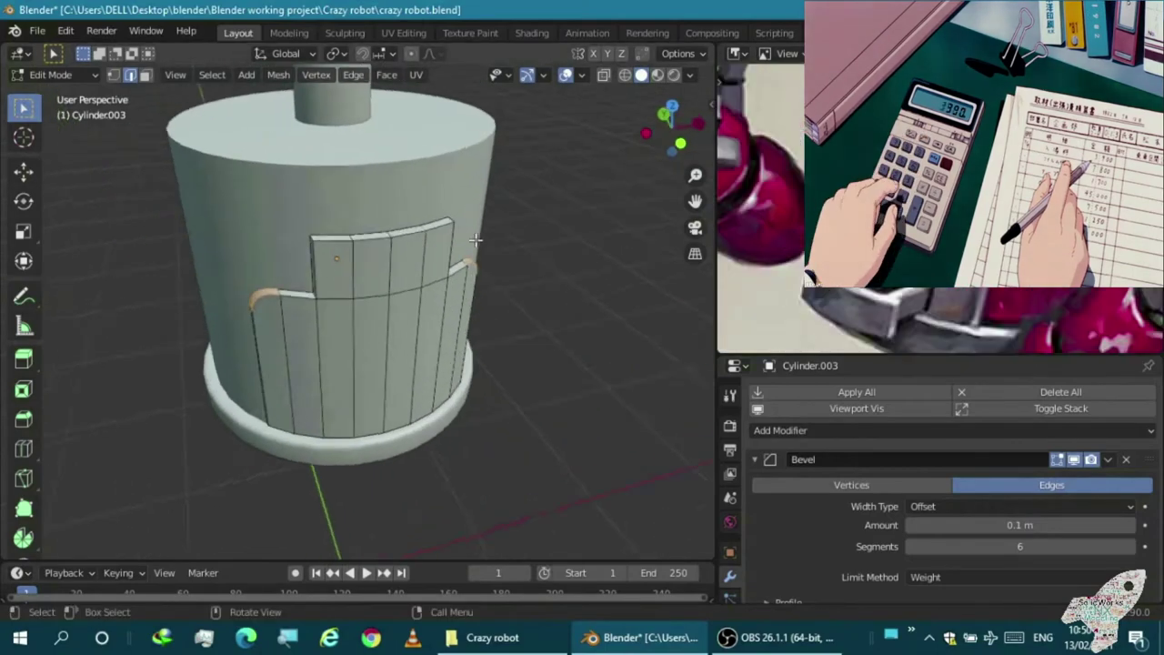
pyautogui.press('KP_1')
pyautogui.moveTo(426, 253); pyautogui.dragTo(318, 324, button='middle')
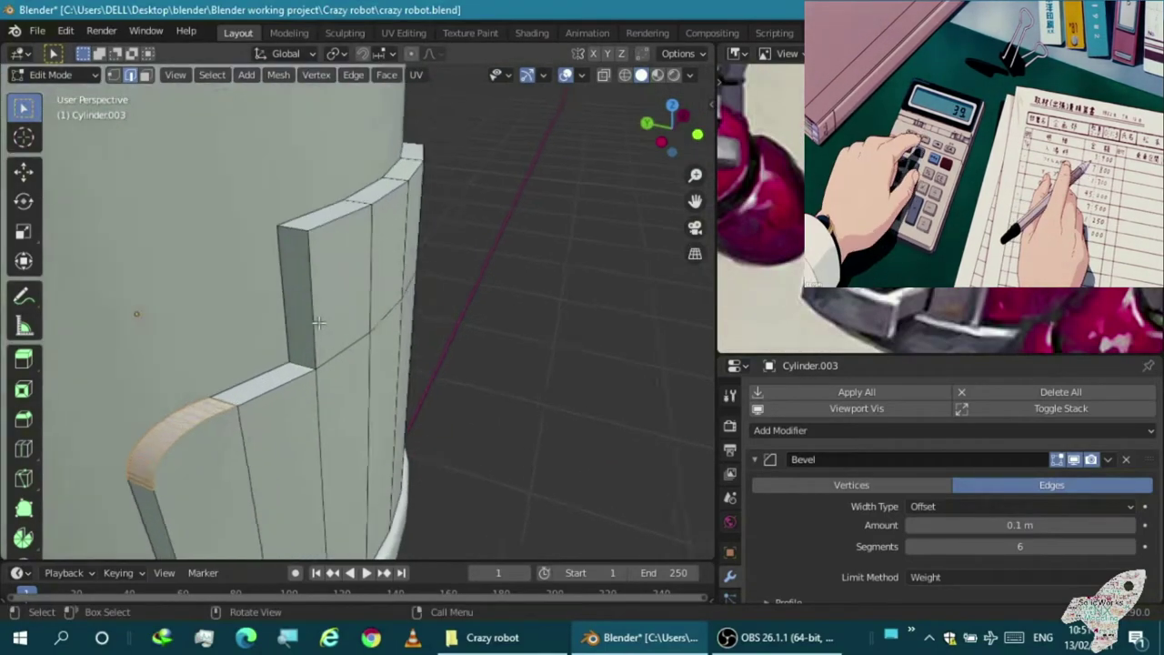
# Leave the panel and enter edit mode on the main body cylinder
pyautogui.press('Tab')
pyautogui.press('KP_1')
pyautogui.click(368, 272)
pyautogui.press('Tab')
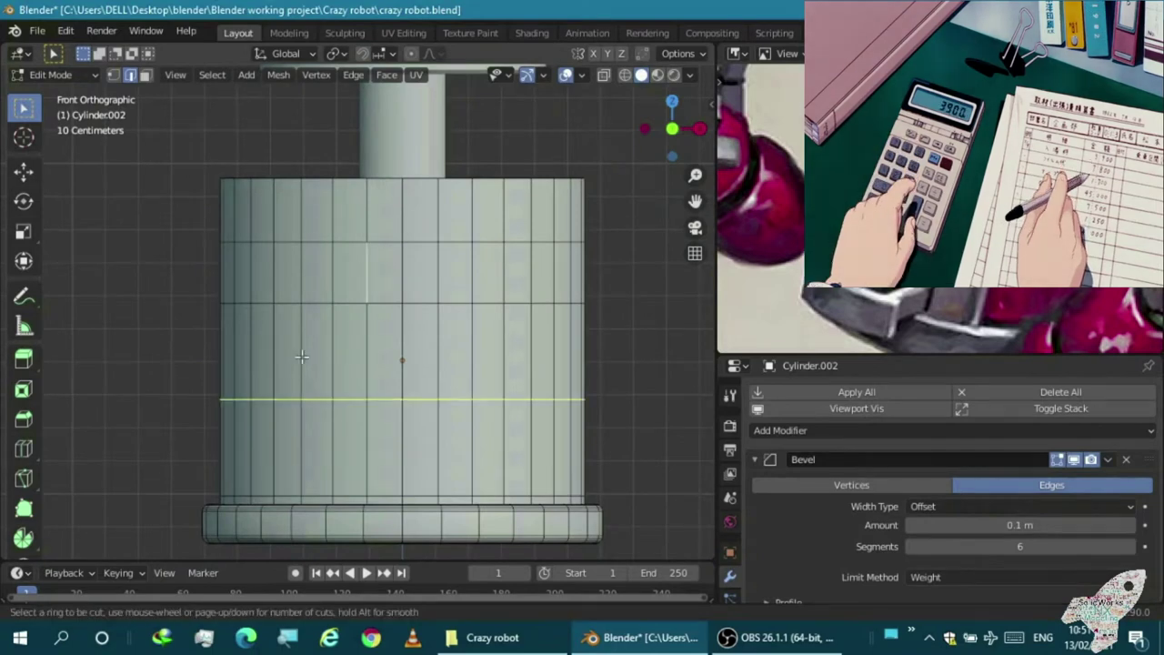
# Undo a trial loop cut, then duplicate the body's front faces into a separate object
pyautogui.click(293, 394)
pyautogui.hotkey('ctrl', 'z')
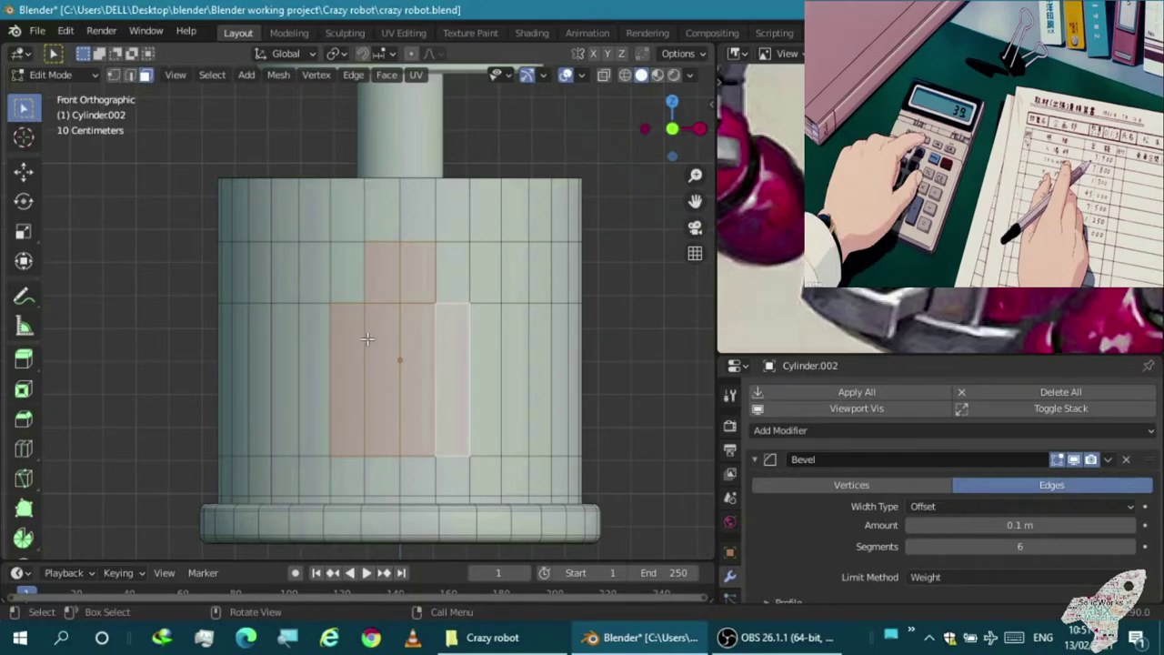
pyautogui.press('p')
pyautogui.click(100, 330)
pyautogui.press('Tab')
pyautogui.click(385, 355)
pyautogui.moveTo(385, 355)
pyautogui.mouseDown(button='middle')
pyautogui.moveTo(385, 328)
pyautogui.moveTo(403, 363)
pyautogui.mouseUp(button='middle')
# Extrude all faces of the new panel Cylinder.003 outward
pyautogui.press('Tab')
pyautogui.press('a')
pyautogui.press('KP_1')
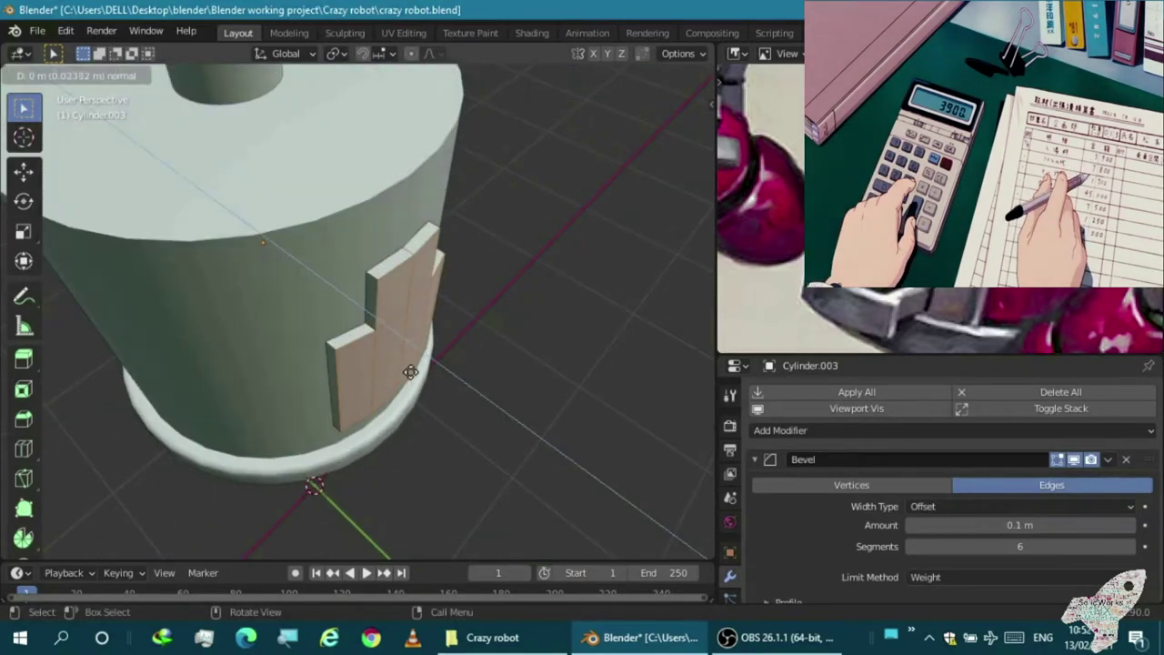
pyautogui.click(411, 372)
pyautogui.press('KP_1')
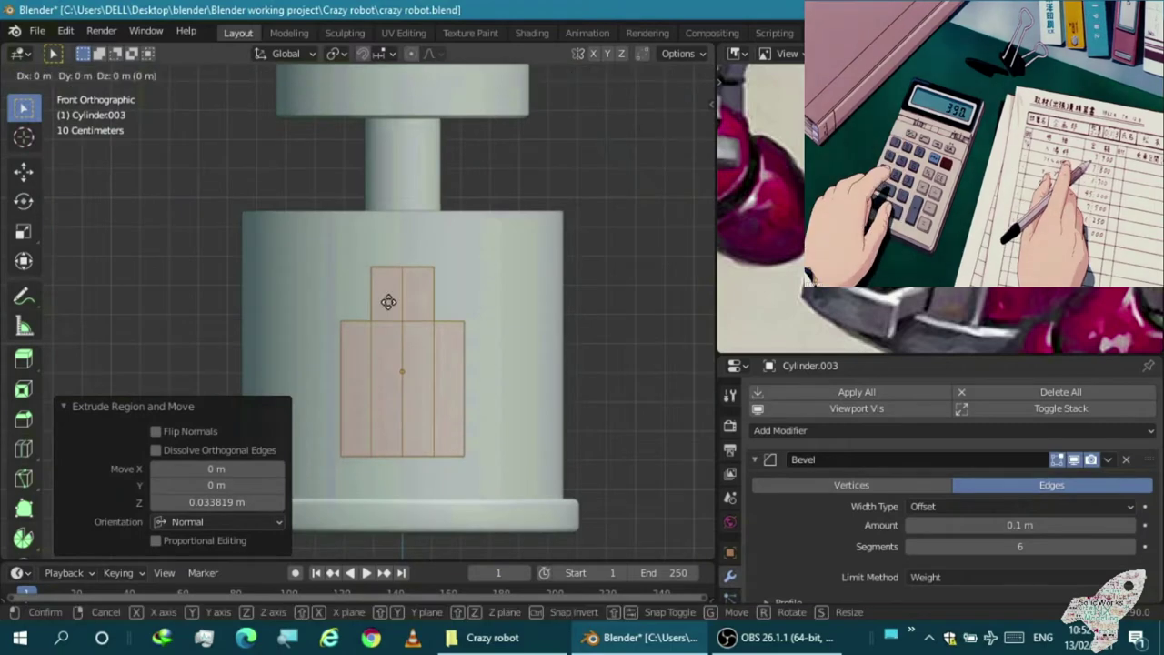
pyautogui.hotkey('alt', 'z')
# Lower the panel 0.14 m and stretch it 2.078× along X
pyautogui.click(386, 350)
pyautogui.press('s')
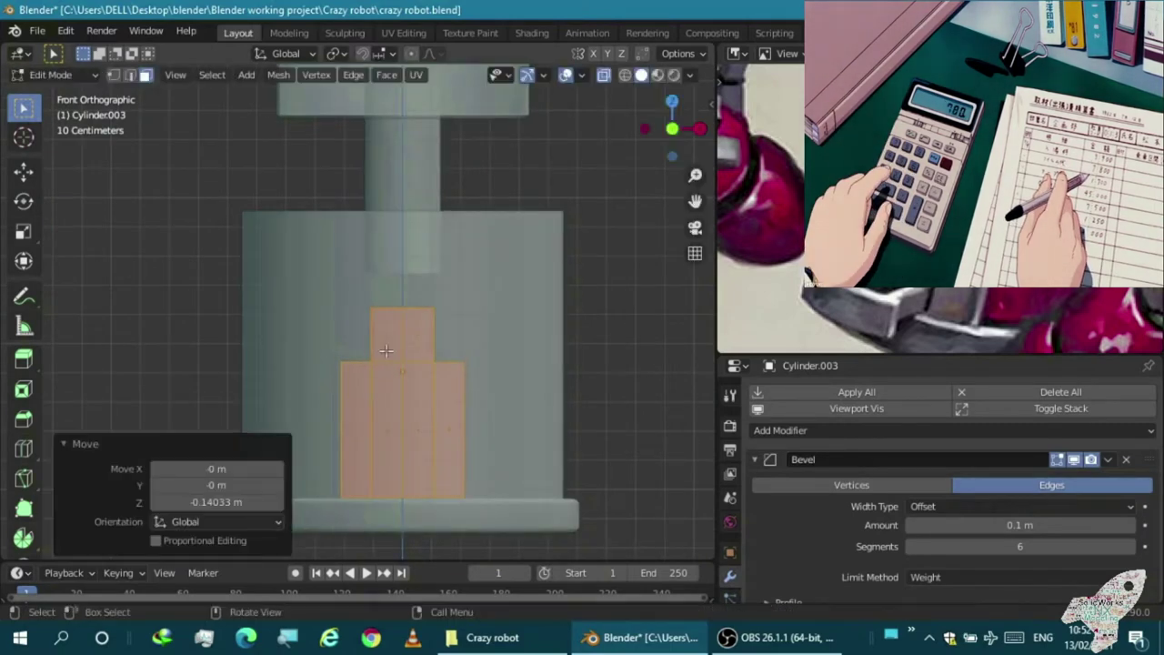
pyautogui.click(291, 340)
pyautogui.moveTo(291, 339); pyautogui.dragTo(404, 347, button='middle')
pyautogui.hotkey('alt', 'z')
pyautogui.press('KP_7')
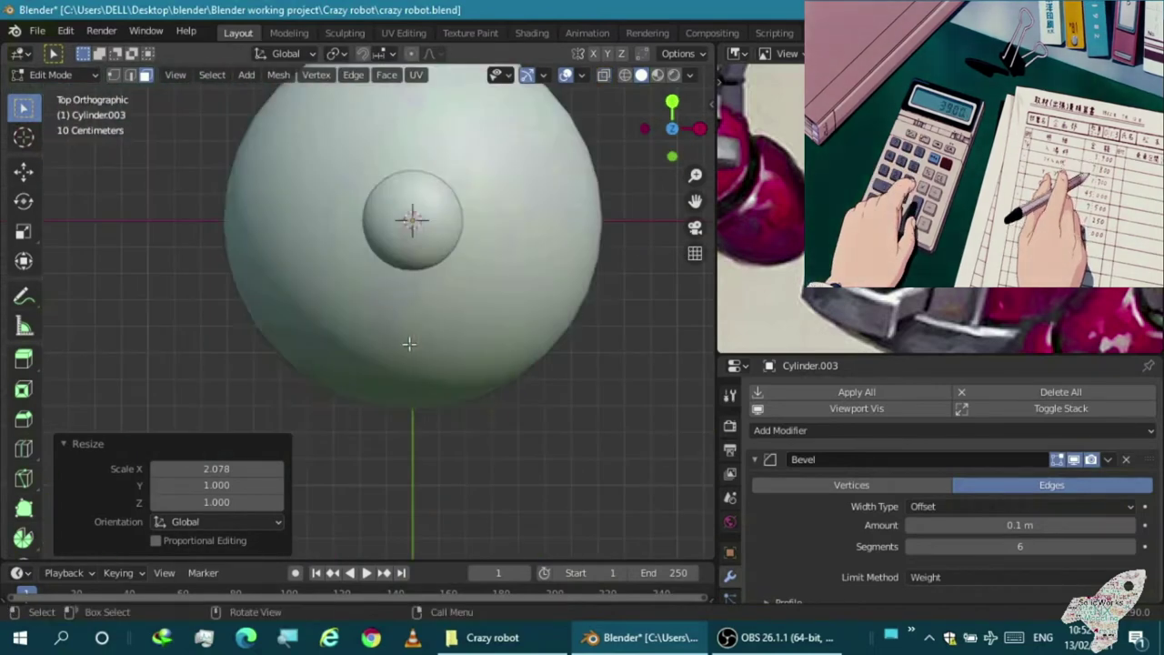
# In X-ray top view, move the panel's side vertices back to follow the body's curve
pyautogui.hotkey('alt', 'z')
pyautogui.scroll(2, 408, 343)
pyautogui.scroll(4, 273, 364)
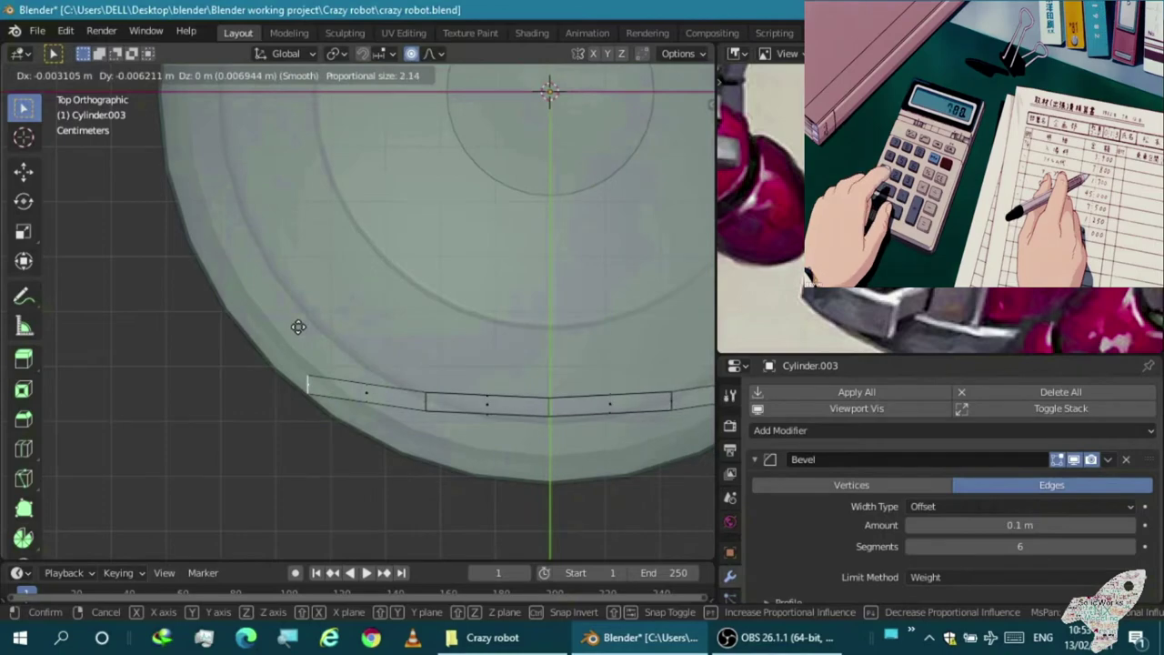
pyautogui.click(302, 277)
pyautogui.hotkey('alt', 'z')
pyautogui.moveTo(302, 278)
pyautogui.mouseDown(button='middle')
pyautogui.moveTo(337, 403)
pyautogui.moveTo(333, 437)
pyautogui.moveTo(402, 440)
pyautogui.mouseUp(button='middle')
pyautogui.hotkey('alt', 'z')
pyautogui.press('KP_7')
# Try rotating the panel vertices with smooth falloff, then cancel the rotation
pyautogui.press('r')
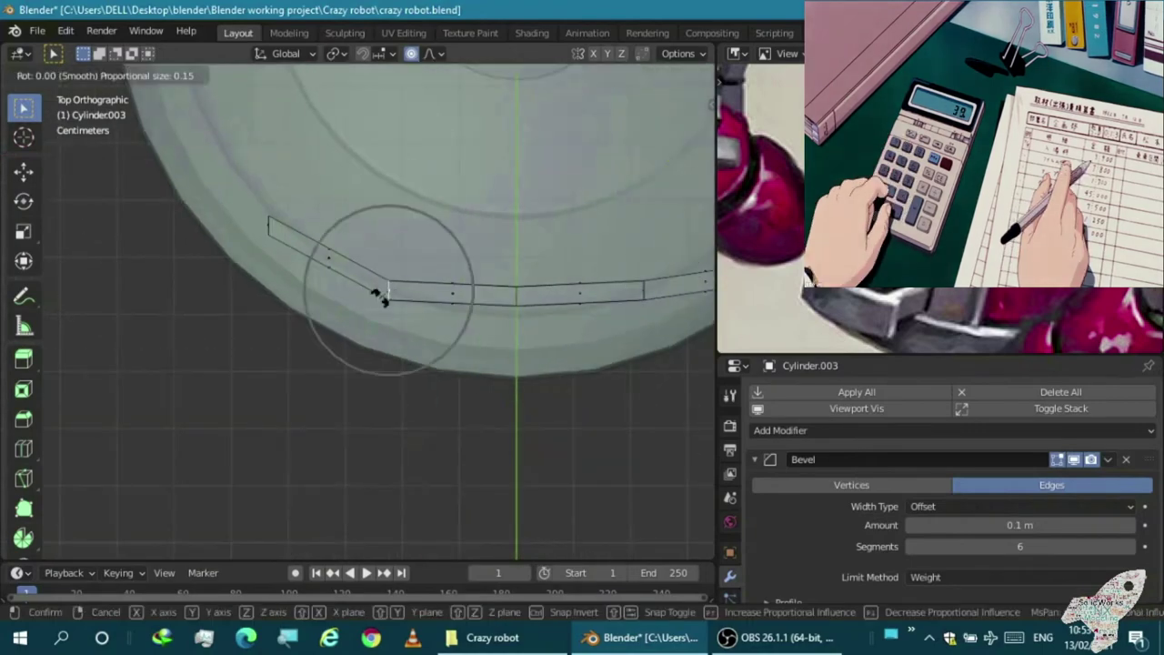
pyautogui.press('Escape')
pyautogui.scroll(3, 378, 282)
pyautogui.press('Escape')
pyautogui.scroll(-5, 421, 326)
pyautogui.moveTo(421, 325); pyautogui.dragTo(417, 346, button='middle')
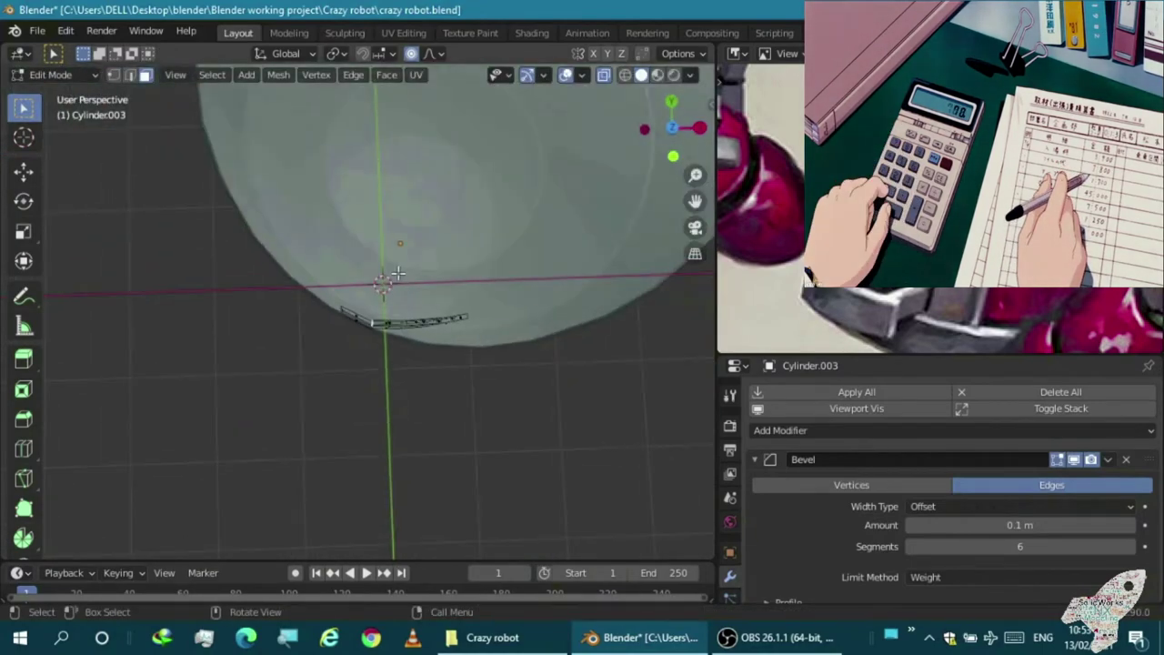
# Return to object mode and delete the front panel object
pyautogui.press('Tab')
pyautogui.press('KP_1')
pyautogui.scroll(4, 410, 426)
pyautogui.moveTo(409, 426); pyautogui.dragTo(398, 481, button='middle')
pyautogui.press('KP_1')
pyautogui.scroll(-3, 398, 455)
pyautogui.press('Delete')
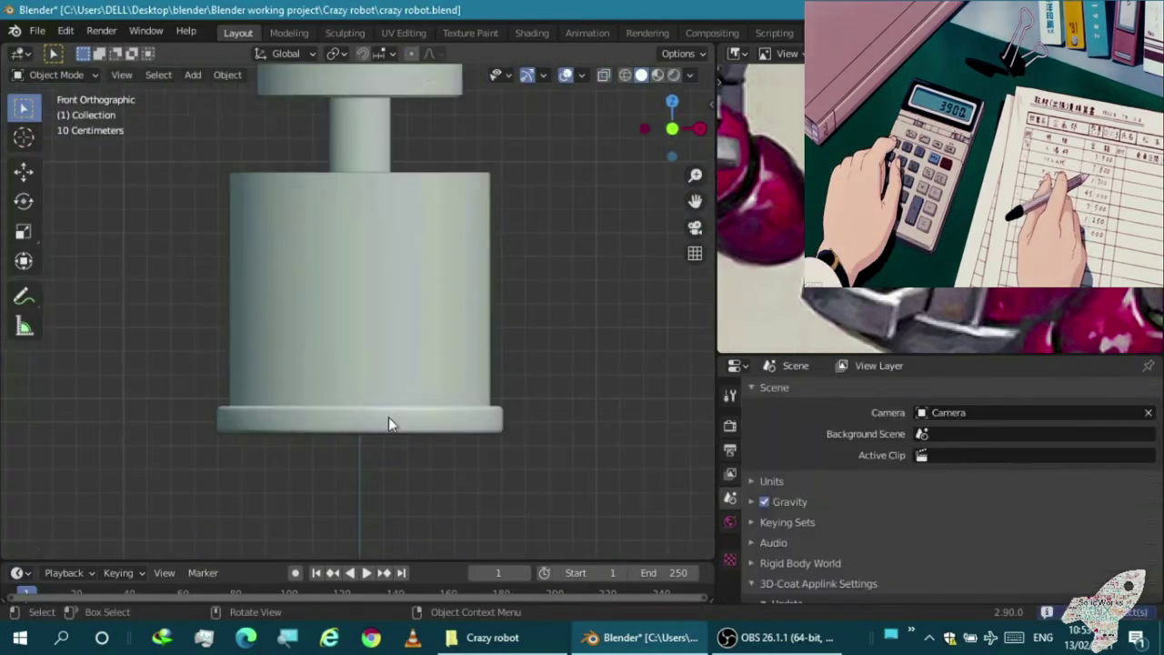
# Undo to restore the front panel Cylinder.003 and enter its Edit Mode
pyautogui.click(388, 417)
pyautogui.press('Tab')
pyautogui.hotkey('ctrl', 'z')
pyautogui.moveTo(388, 397)
pyautogui.mouseDown(button='middle')
pyautogui.moveTo(319, 289)
pyautogui.moveTo(507, 342)
pyautogui.moveTo(427, 346)
pyautogui.mouseUp(button='middle')
pyautogui.scroll(3, 354, 312)
pyautogui.press('Tab')
pyautogui.scroll(-3, 354, 312)
pyautogui.scroll(3, 428, 346)
# Bevel the upper tier's top corners by 0.239 m with 14 segments
pyautogui.press('KP_1')
pyautogui.scroll(-2, 394, 388)
pyautogui.hotkey('ctrl', 'b')
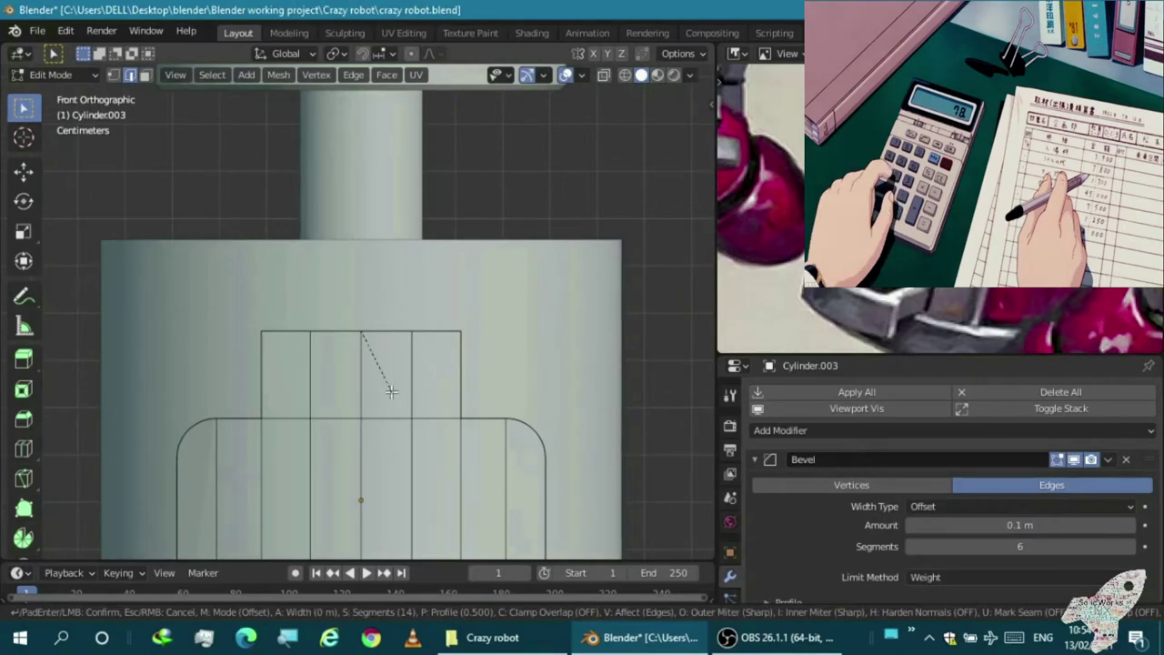
pyautogui.click(327, 458)
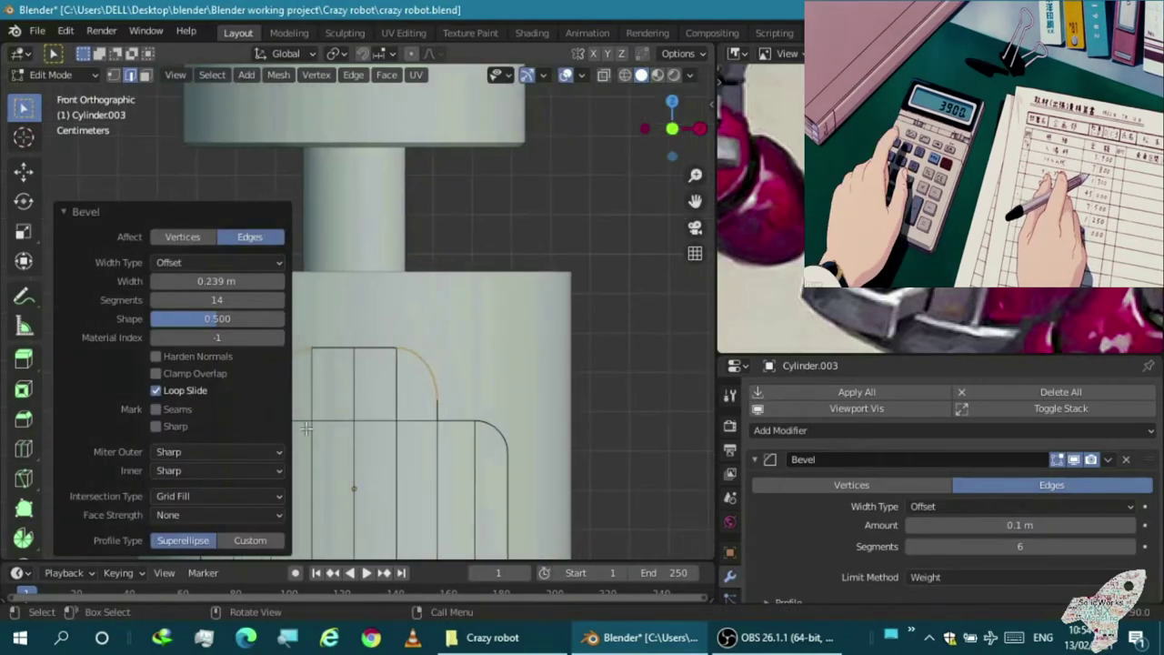
pyautogui.press('Tab')
pyautogui.moveTo(369, 312); pyautogui.dragTo(276, 379, button='middle')
pyautogui.scroll(3, 277, 379)
pyautogui.moveTo(302, 304)
pyautogui.mouseDown(button='middle')
pyautogui.moveTo(393, 376)
pyautogui.moveTo(343, 293)
pyautogui.moveTo(324, 353)
pyautogui.mouseUp(button='middle')
# In see-through front view, select the panel's bottom edges and move them down along Z
pyautogui.press('Tab')
pyautogui.press('KP_1')
pyautogui.hotkey('alt', 'z')
pyautogui.moveTo(191, 294); pyautogui.dragTo(560, 412)
pyautogui.click(599, 443)
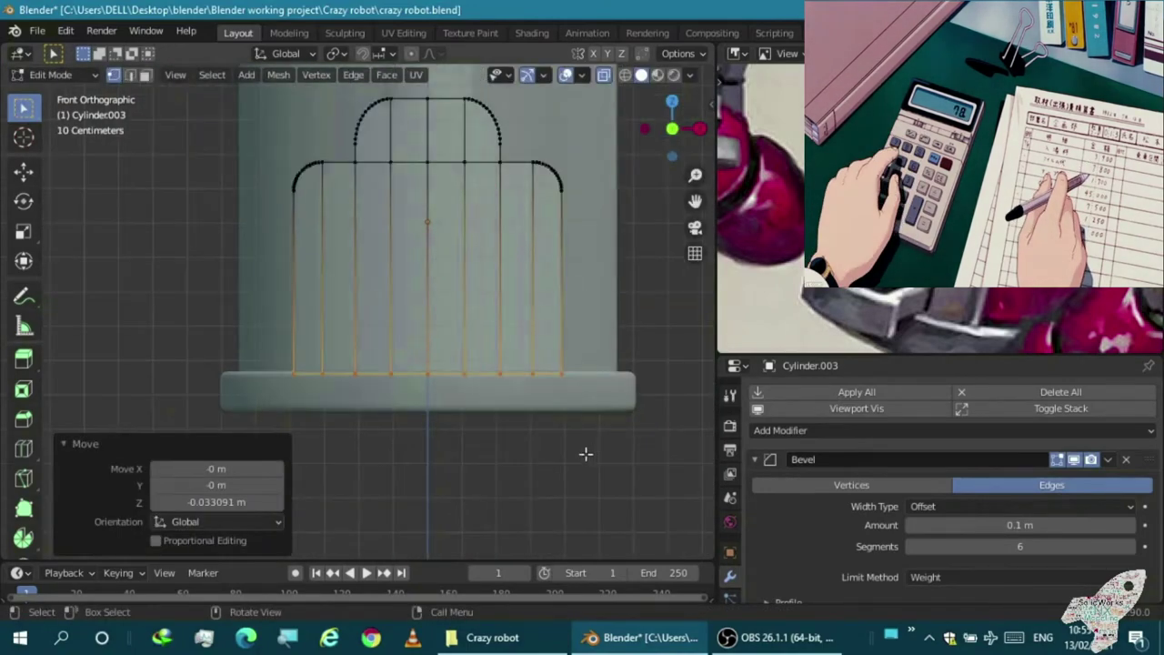
pyautogui.moveTo(585, 455); pyautogui.dragTo(410, 383, button='middle')
pyautogui.press('Tab')
pyautogui.scroll(3, 354, 343)
pyautogui.moveTo(354, 343)
pyautogui.mouseDown(button='middle')
pyautogui.moveTo(611, 469)
pyautogui.moveTo(442, 468)
pyautogui.moveTo(442, 403)
pyautogui.mouseUp(button='middle')
# Select the body cylinder and view its mesh data settings from the front
pyautogui.click(442, 403)
pyautogui.scroll(3, 317, 457)
pyautogui.scroll(-2, 914, 549)
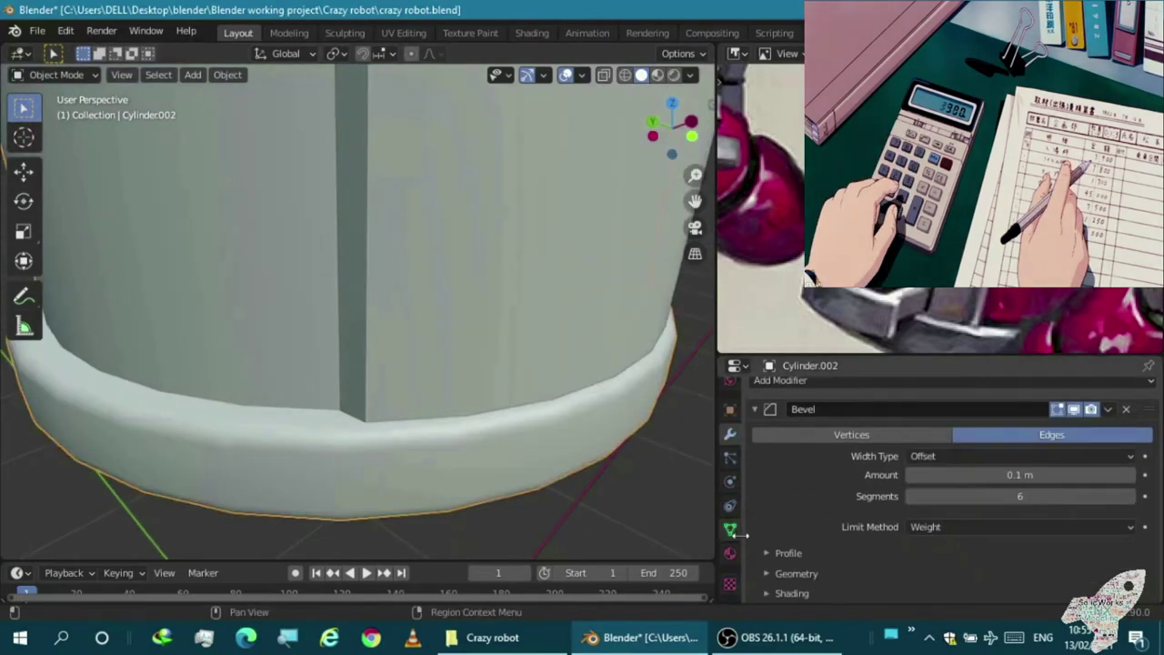
pyautogui.click(730, 529)
pyautogui.scroll(-3, 528, 474)
pyautogui.press('KP_1')
pyautogui.scroll(3, 465, 260)
pyautogui.hotkey('shift', 'a')
pyautogui.press('Escape')
# Add horizontal edge loops across the panel's lower tier and near the upper tier's top
pyautogui.click(451, 294)
pyautogui.press('Tab')
pyautogui.scroll(3, 449, 278)
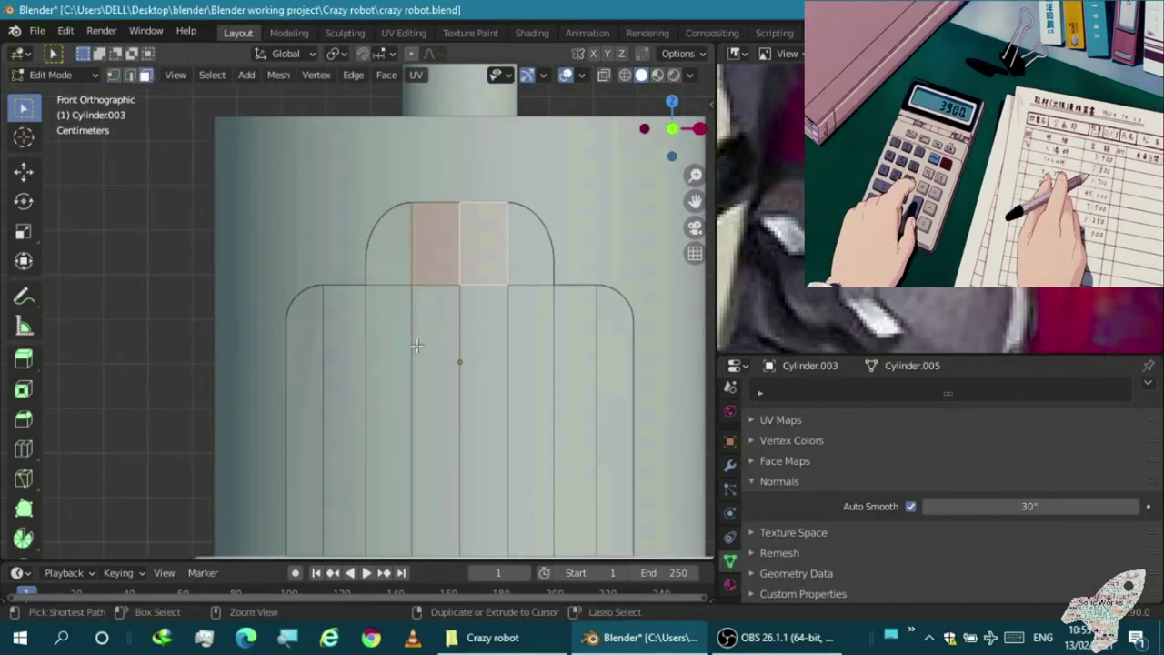
pyautogui.click(440, 266)
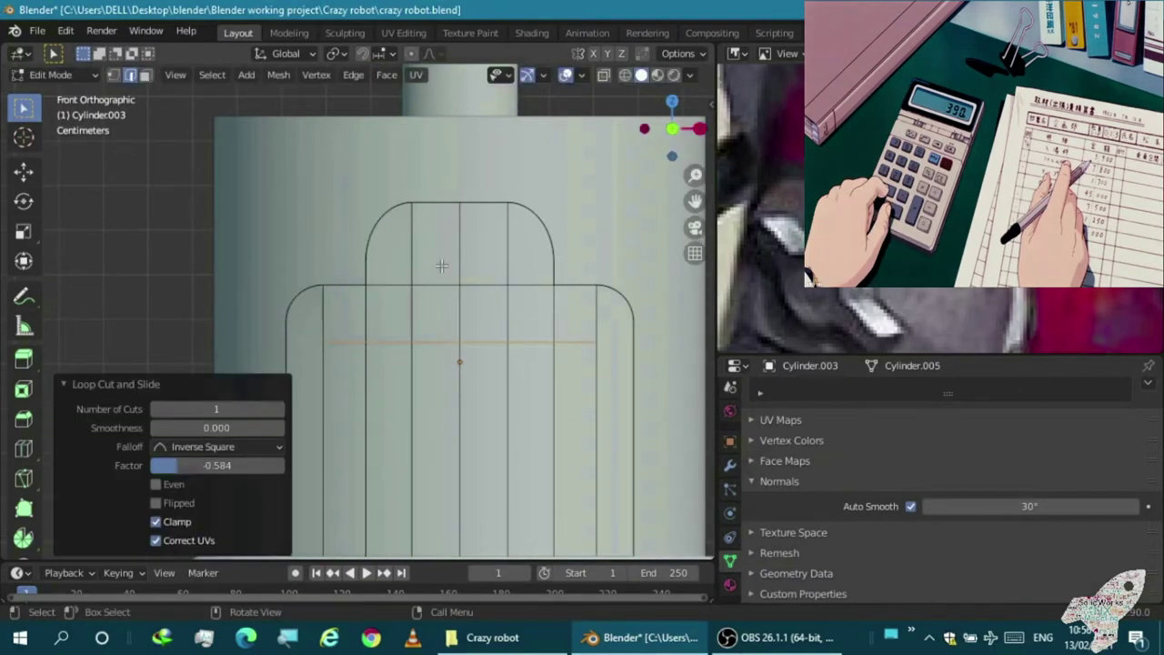
pyautogui.scroll(1, 433, 253)
pyautogui.click(420, 204)
pyautogui.scroll(1, 464, 261)
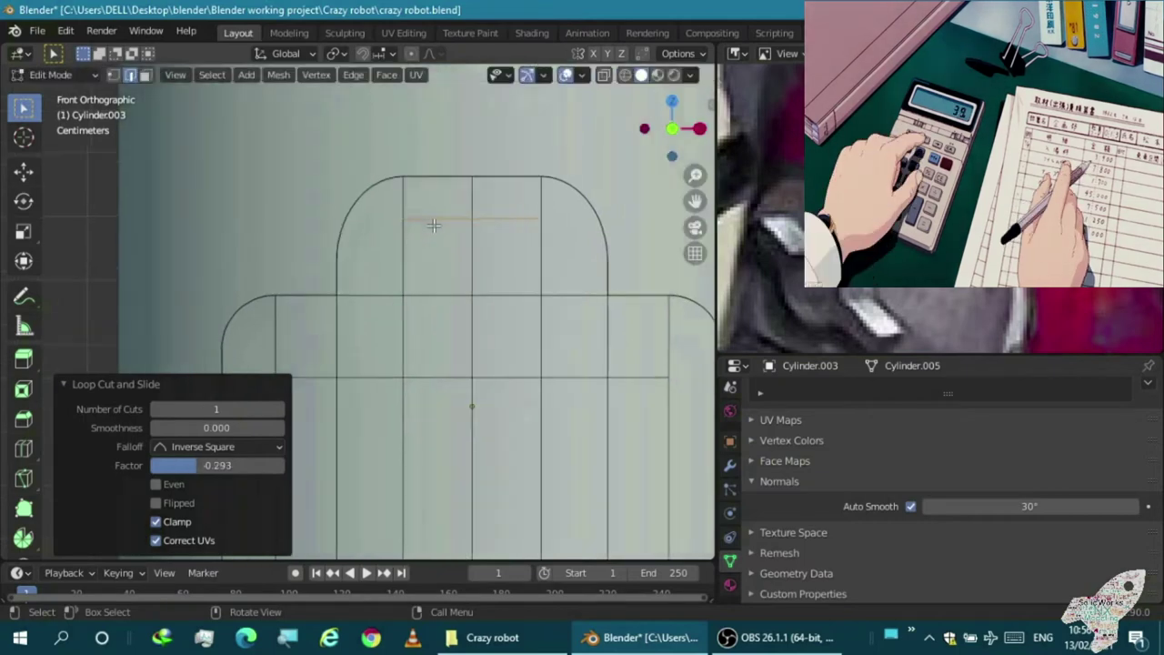
pyautogui.moveTo(437, 335); pyautogui.dragTo(458, 356, button='middle')
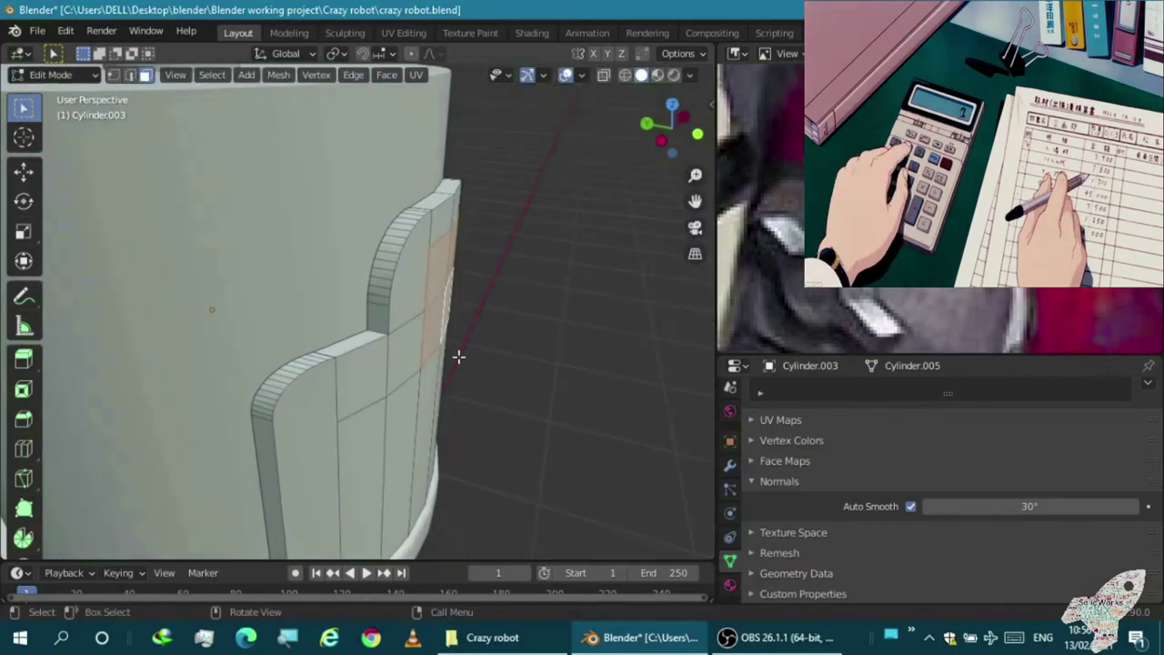
# Extrude the square piece's face outward along its normal
pyautogui.click(540, 370)
pyautogui.press('Tab')
pyautogui.moveTo(436, 296)
pyautogui.mouseDown(button='middle')
pyautogui.moveTo(486, 367)
pyautogui.moveTo(426, 343)
pyautogui.moveTo(441, 330)
pyautogui.mouseUp(button='middle')
pyautogui.press('Tab')
pyautogui.press('e')
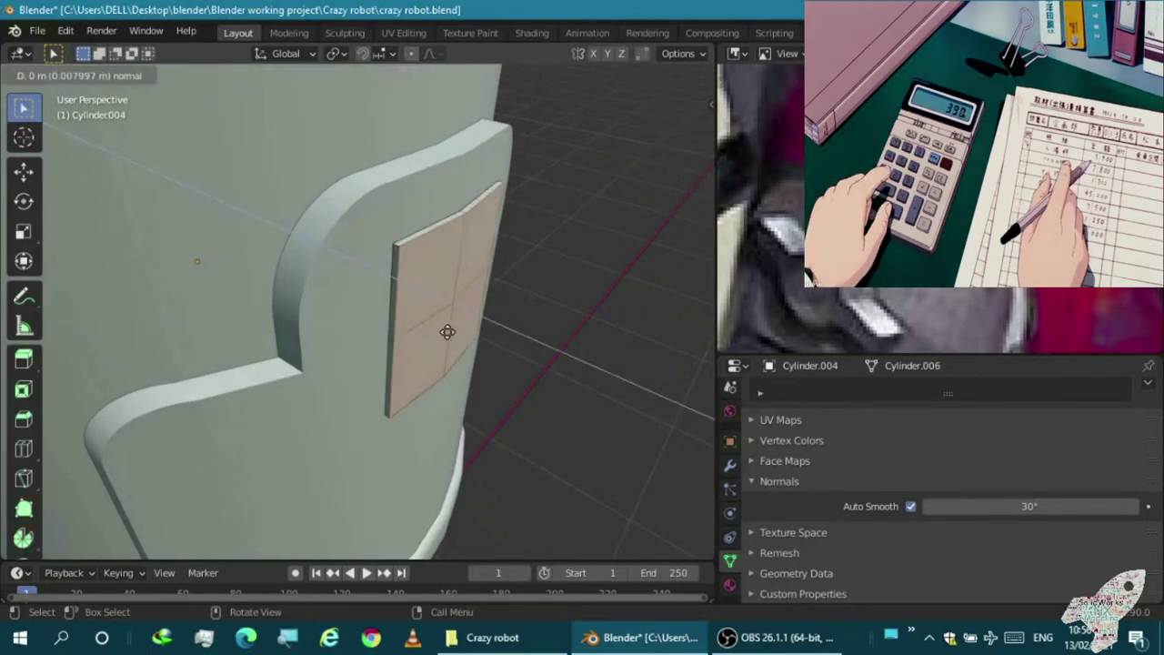
pyautogui.click(459, 341)
pyautogui.moveTo(460, 341)
pyautogui.mouseDown(button='middle')
pyautogui.moveTo(401, 243)
pyautogui.moveTo(459, 383)
pyautogui.mouseUp(button='middle')
# Bevel the piece's centre vertex into a round circle
pyautogui.hotkey('alt', 'a')
pyautogui.moveTo(464, 334); pyautogui.dragTo(363, 345, button='middle')
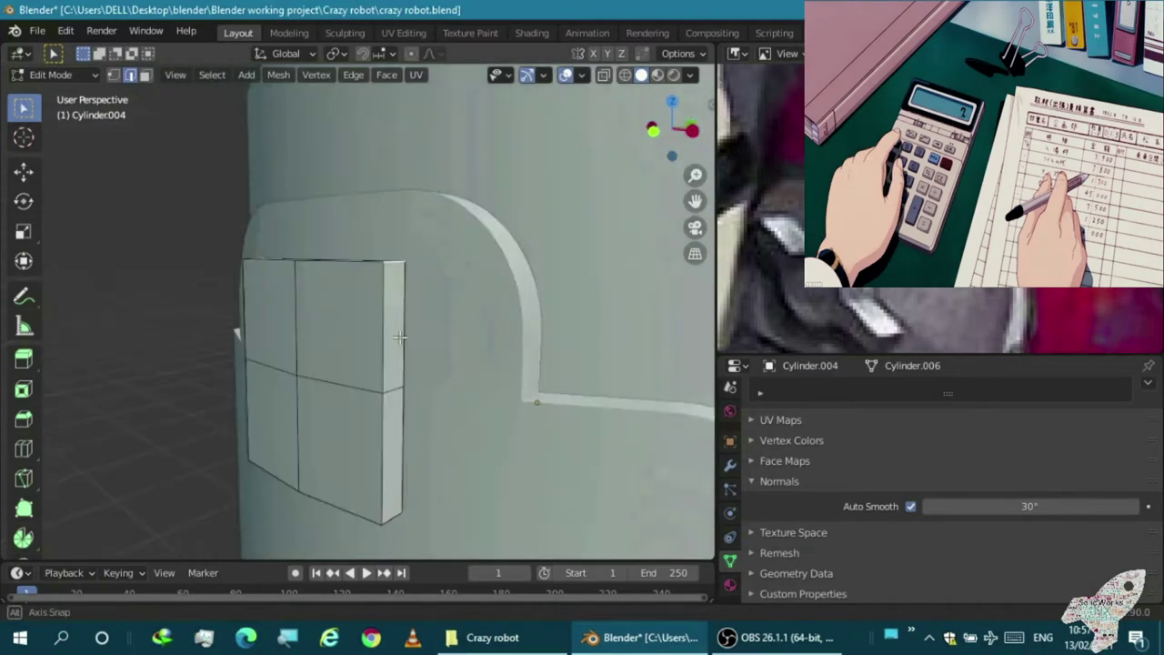
pyautogui.press('KP_1')
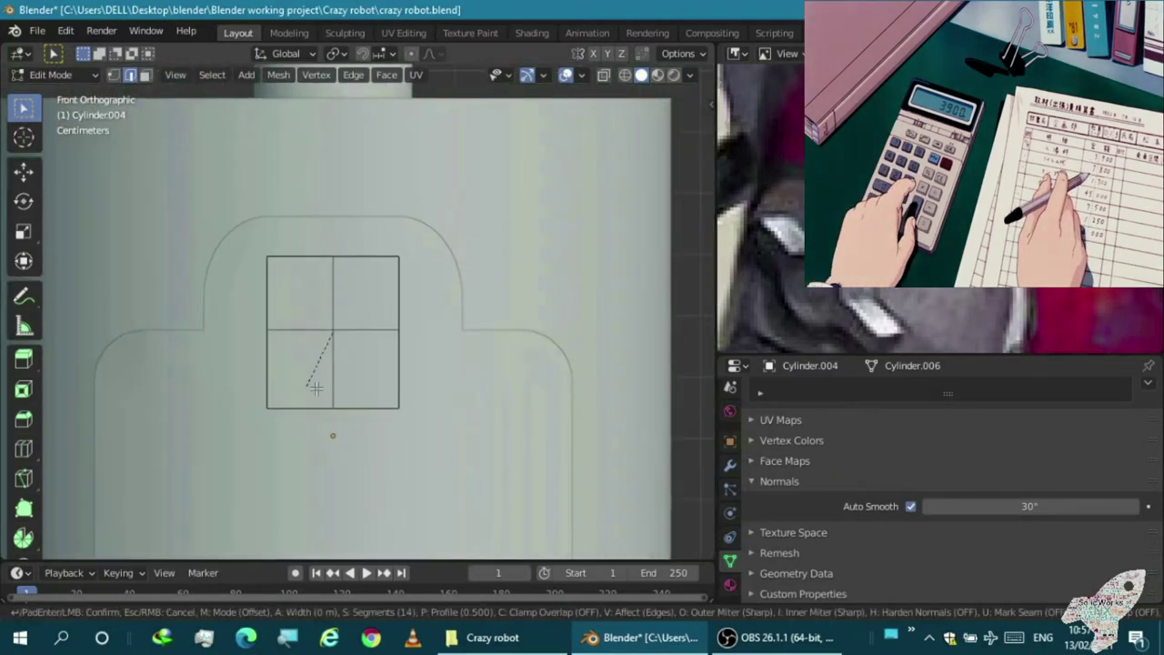
pyautogui.click(400, 447)
pyautogui.scroll(-1, 540, 358)
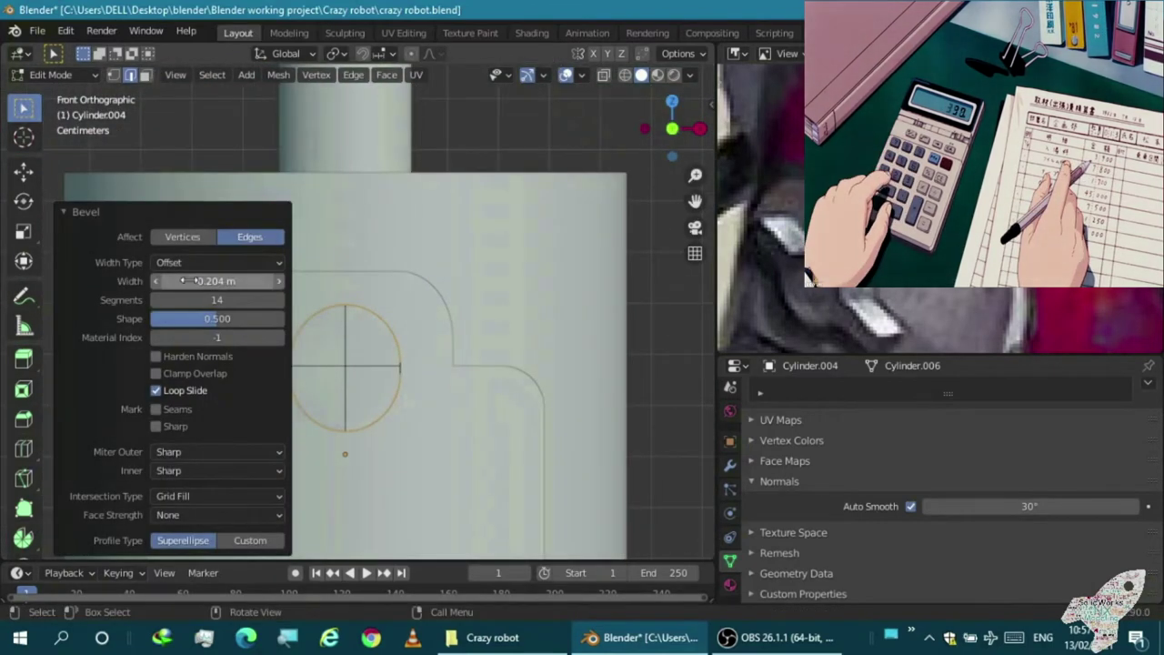
pyautogui.scroll(-1, 389, 363)
pyautogui.press('Tab')
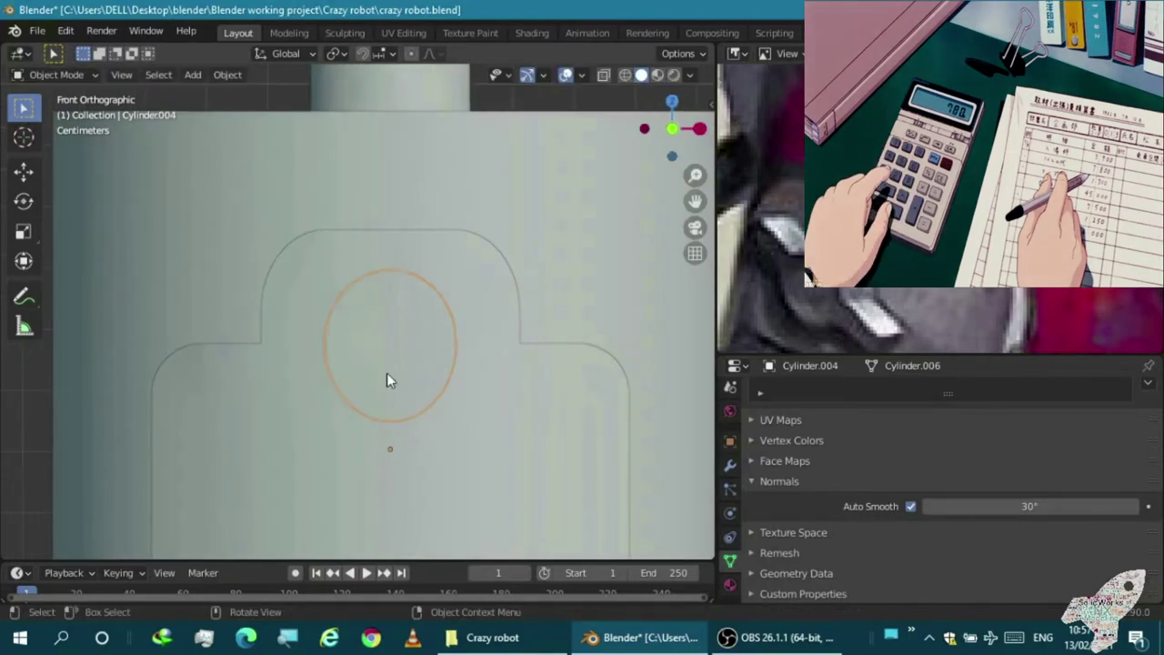
pyautogui.moveTo(389, 364); pyautogui.dragTo(459, 361, button='middle')
# Switch transform orientation to Local and snap the selection to the active object
pyautogui.click(337, 53)
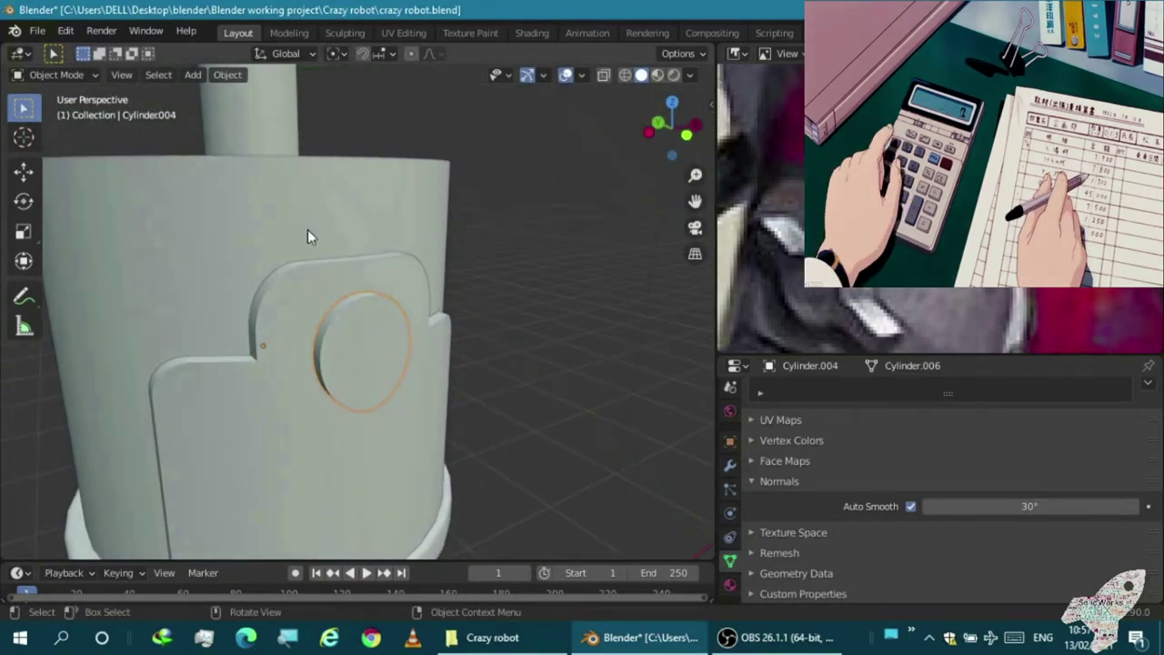
pyautogui.press('KP_1')
pyautogui.click(286, 53)
pyautogui.click(256, 124)
pyautogui.scroll(1, 340, 309)
pyautogui.click(226, 75)
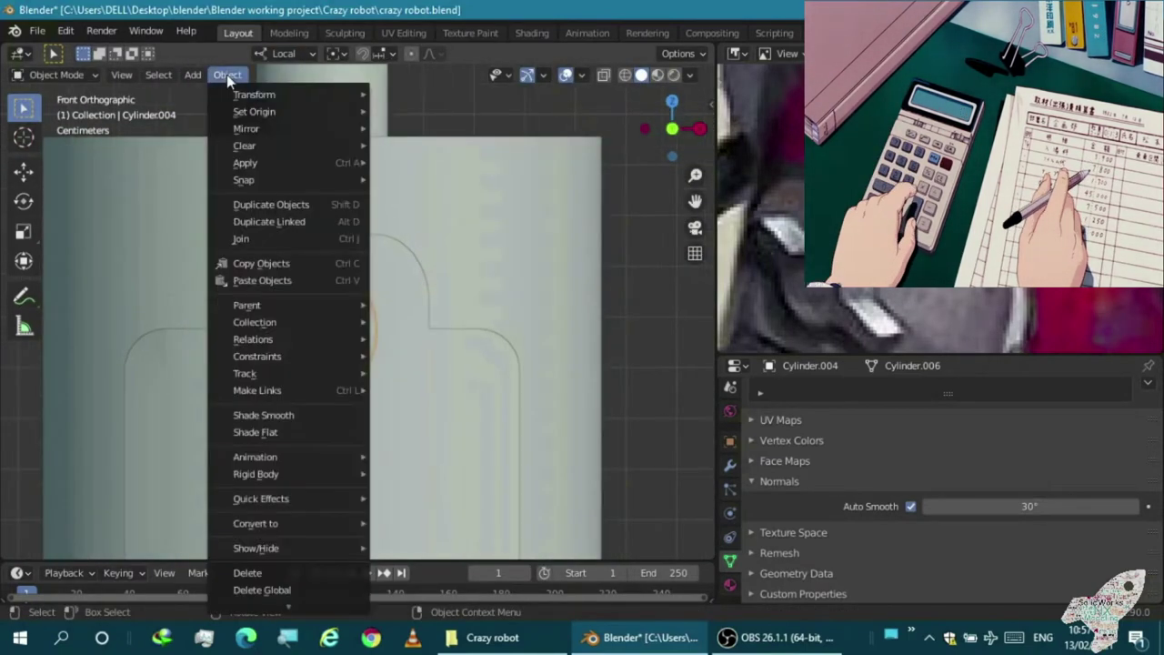
pyautogui.moveTo(243, 179)
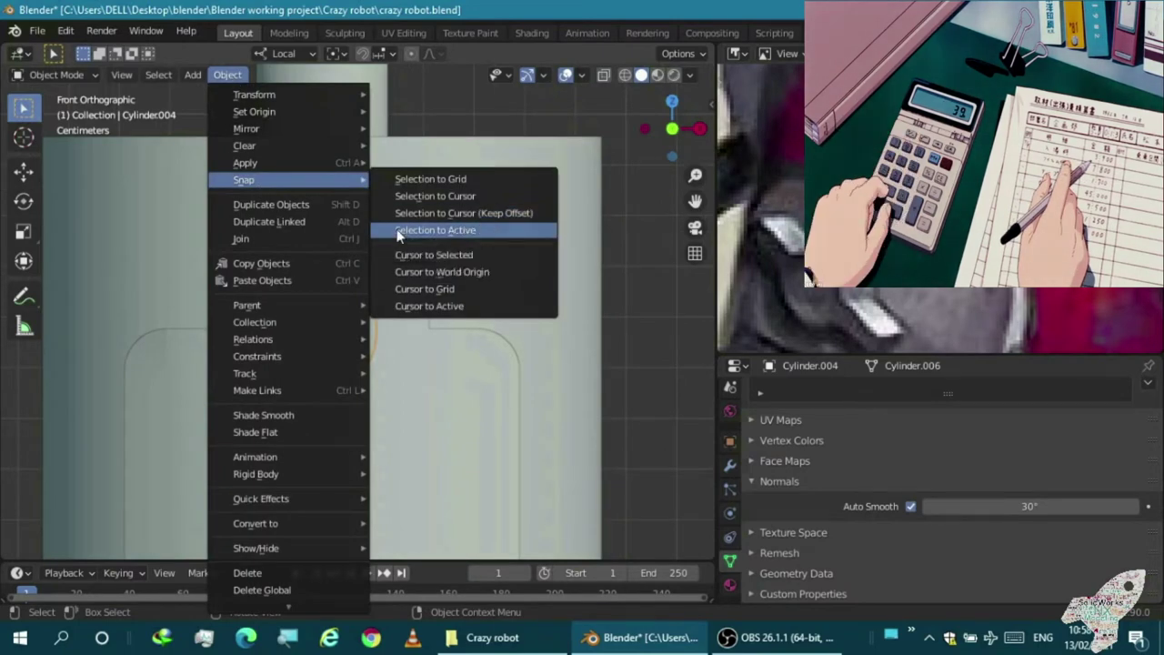
pyautogui.click(435, 230)
# Stretch the circle into an oval with Z scale 1.252, then scale it uniformly to 0.801
pyautogui.press('Tab')
pyautogui.press('s')
pyautogui.press('z')
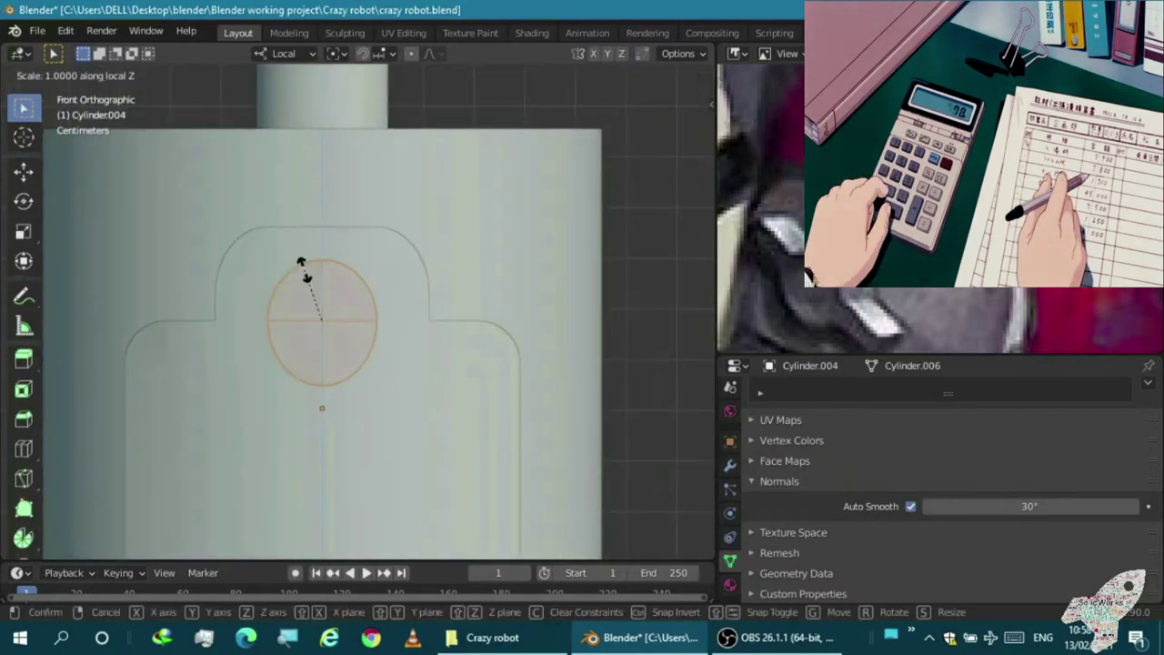
pyautogui.click(297, 247)
pyautogui.press('s')
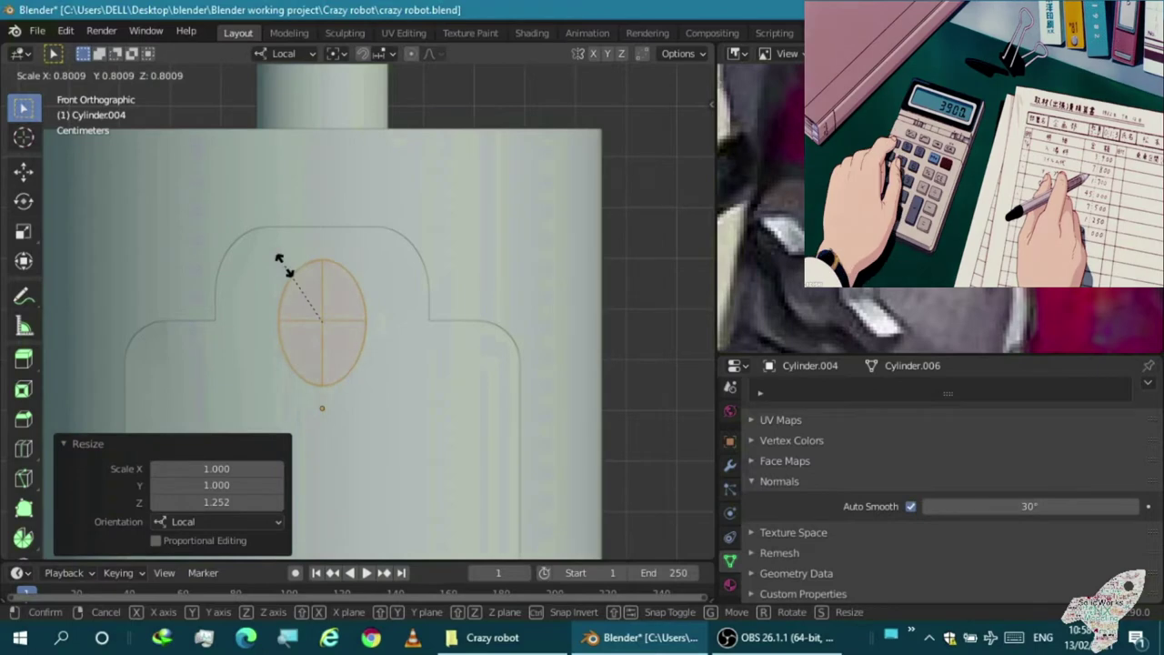
pyautogui.click(279, 259)
pyautogui.moveTo(279, 260); pyautogui.dragTo(392, 323, button='middle')
pyautogui.press('KP_1')
# Thicken the oval disc along its depth and move it toward the panel
pyautogui.press('KP_3')
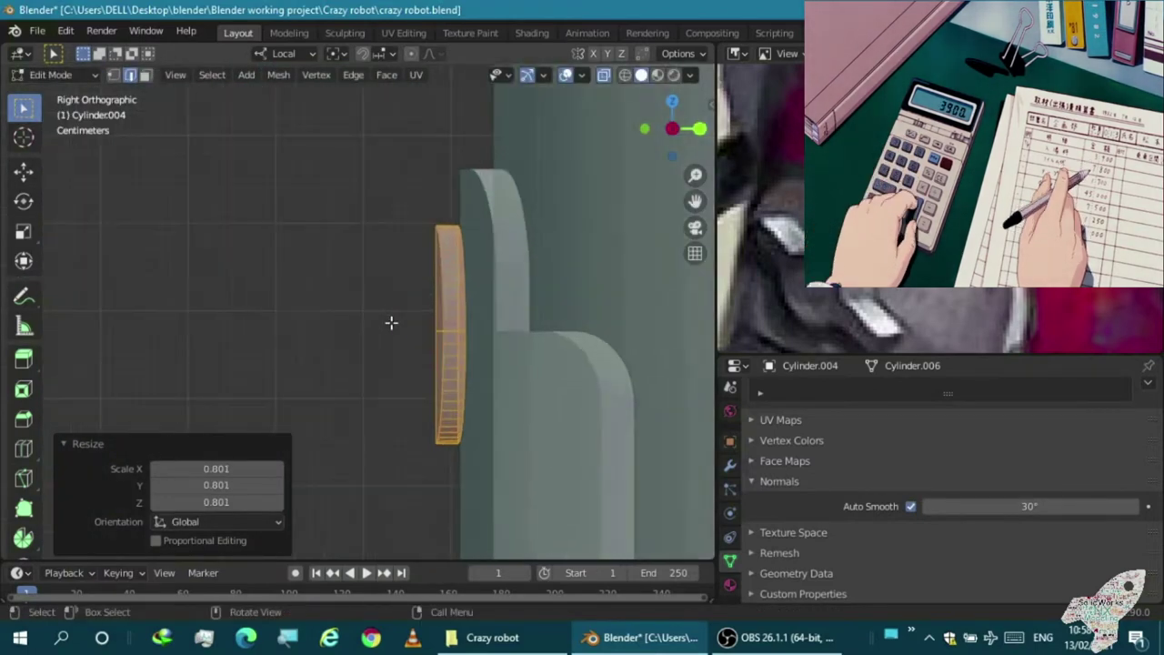
pyautogui.click(293, 334)
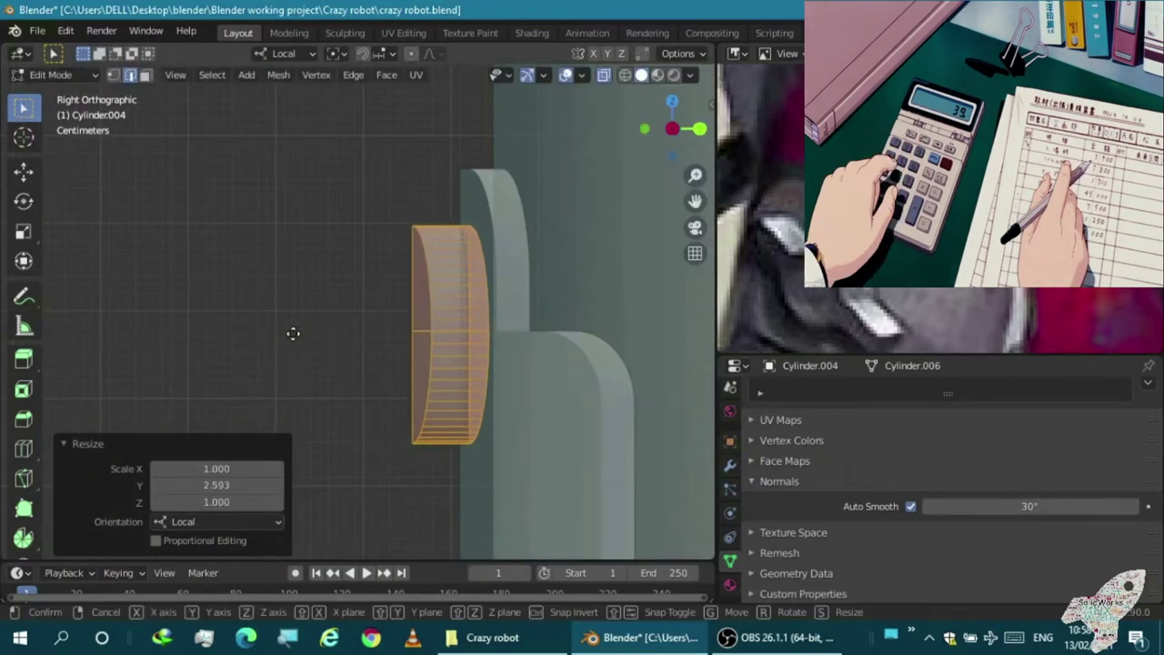
pyautogui.click(311, 340)
pyautogui.moveTo(312, 343); pyautogui.dragTo(285, 368, button='middle')
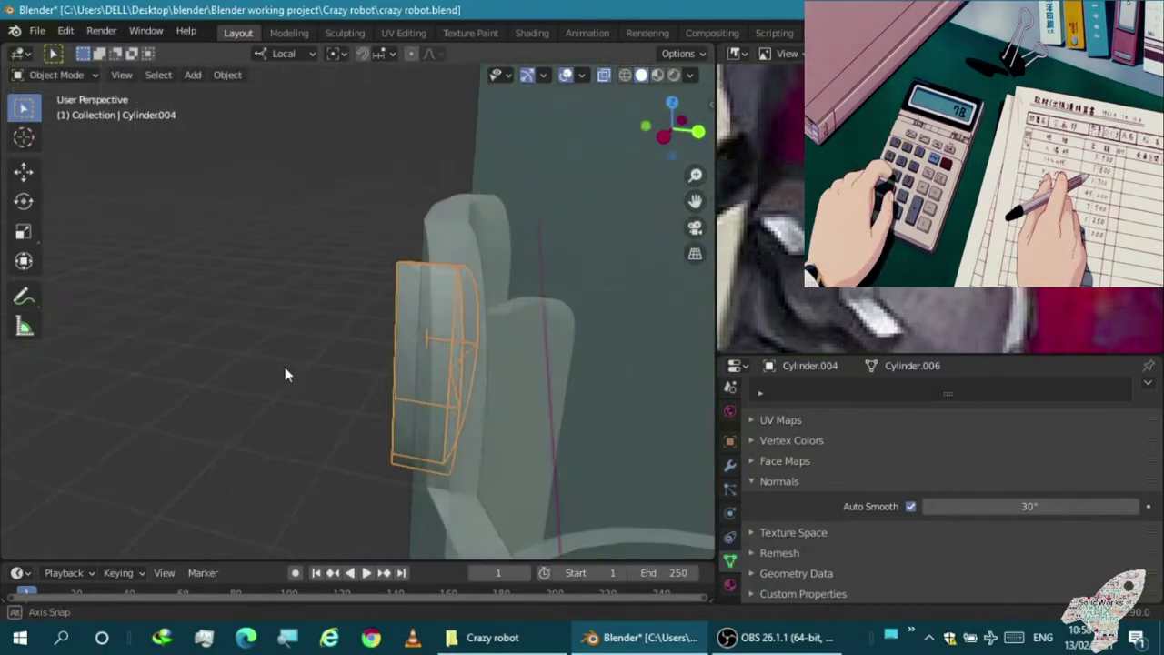
# Push the disc along Y into the panel, then select the panel and show its modifiers
pyautogui.press('KP_3')
pyautogui.press('g')
pyautogui.press('y')
pyautogui.press('y')
pyautogui.click(408, 346)
pyautogui.moveTo(408, 345)
pyautogui.mouseDown(button='middle')
pyautogui.moveTo(301, 370)
pyautogui.moveTo(463, 369)
pyautogui.moveTo(346, 397)
pyautogui.moveTo(416, 319)
pyautogui.moveTo(413, 235)
pyautogui.moveTo(359, 312)
pyautogui.mouseUp(button='middle')
pyautogui.click(359, 313)
pyautogui.click(730, 465)
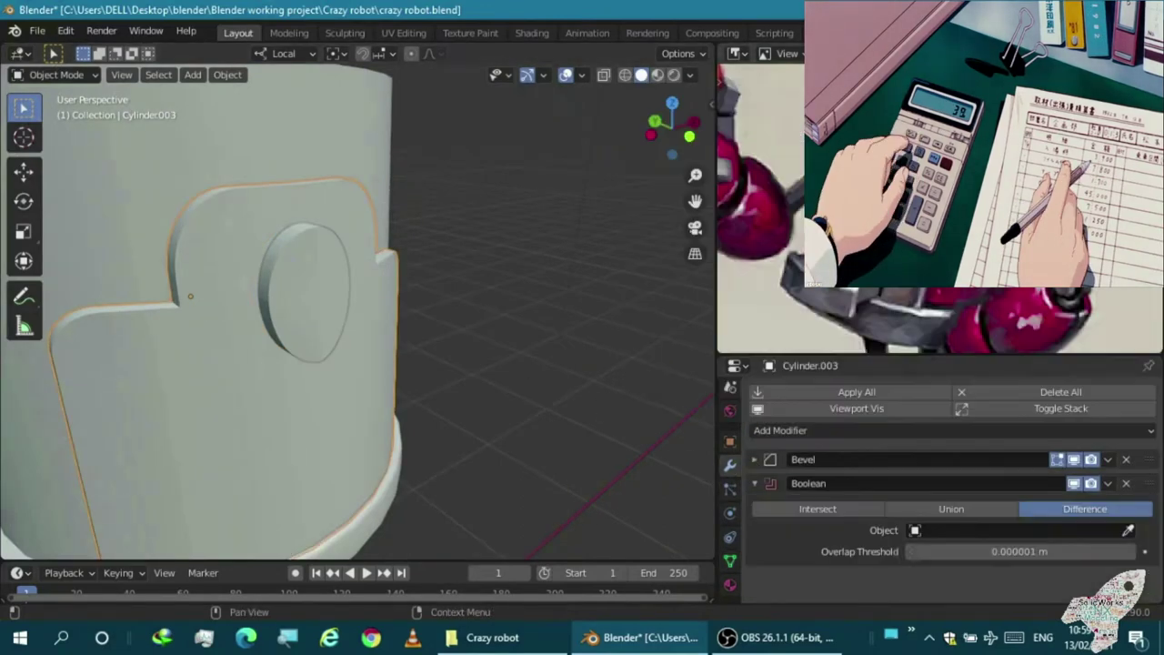
# Set the oval cutter disc's viewport Display As to Bounds
pyautogui.moveTo(292, 270)
pyautogui.mouseDown(button='middle')
pyautogui.moveTo(346, 291)
pyautogui.moveTo(409, 285)
pyautogui.mouseUp(button='middle')
pyautogui.click(730, 441)
pyautogui.click(782, 522)
pyautogui.click(1019, 546)
pyautogui.moveTo(346, 302)
pyautogui.mouseDown(button='middle')
pyautogui.moveTo(364, 277)
pyautogui.moveTo(333, 262)
pyautogui.moveTo(362, 146)
pyautogui.moveTo(368, 185)
pyautogui.moveTo(353, 189)
pyautogui.moveTo(427, 182)
pyautogui.moveTo(364, 221)
pyautogui.moveTo(216, 252)
pyautogui.moveTo(236, 239)
pyautogui.mouseUp(button='middle')
# Select Cylinder.003, delete its Boolean modifier, and enter Edit Mode on its mesh
pyautogui.click(362, 147)
pyautogui.click(367, 185)
pyautogui.press('KP_1')
pyautogui.click(164, 242)
pyautogui.scroll(-3, 379, 252)
pyautogui.click(379, 252)
pyautogui.press('KP_Decimal')
pyautogui.click(730, 576)
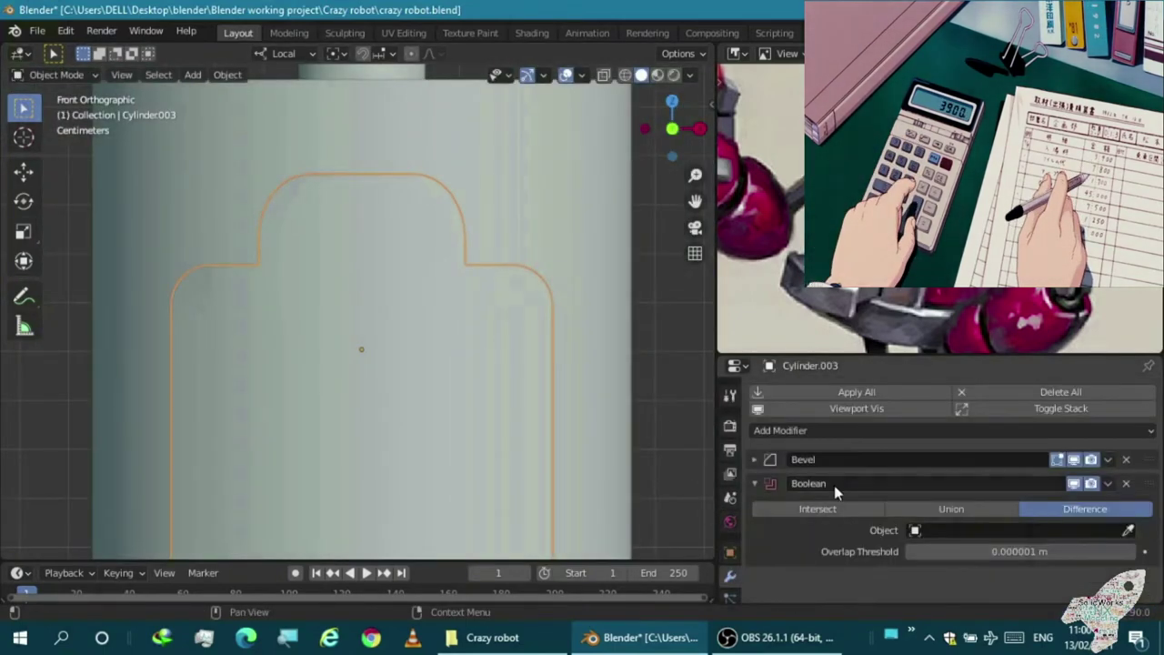
pyautogui.hotkey('ctrl', 'x')
pyautogui.press('Tab')
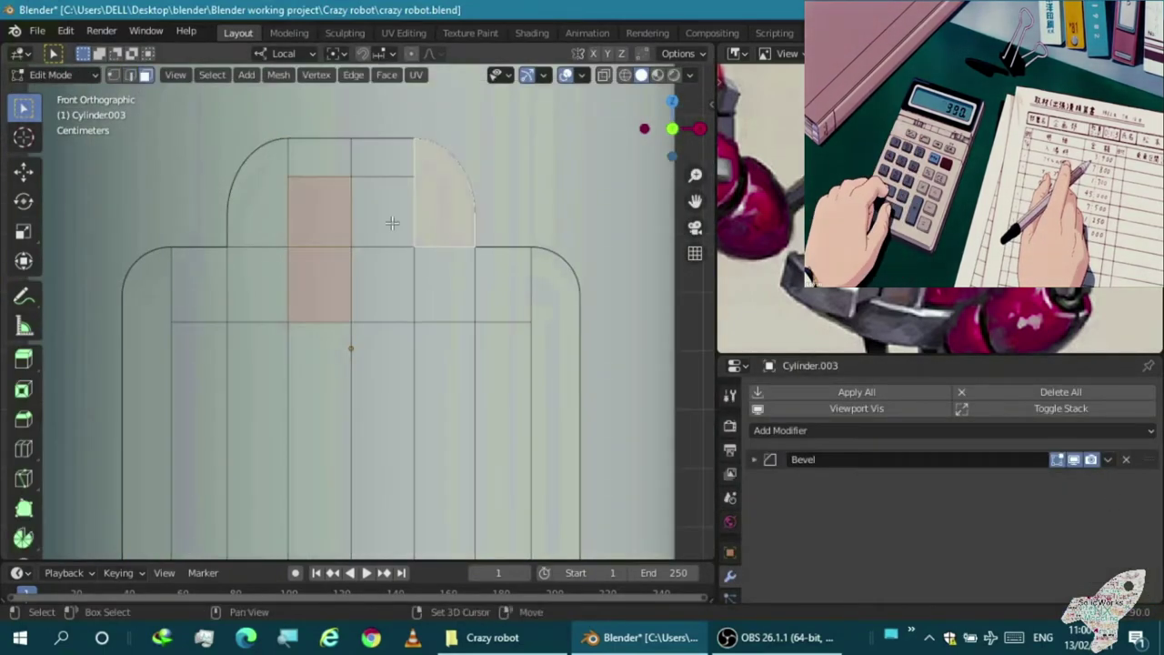
# Duplicate the panel's four selected faces in place and separate them into a new object
pyautogui.hotkey('shift', 'd')
pyautogui.rightClick(363, 278)
pyautogui.press('p')
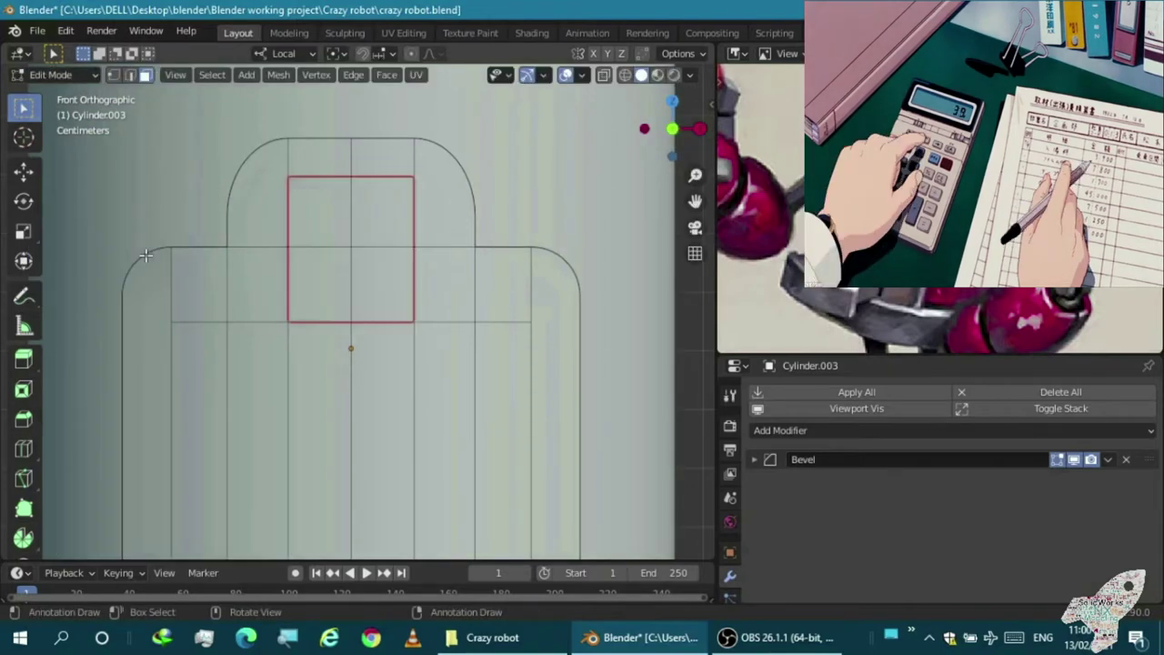
pyautogui.press('Tab')
pyautogui.press('KP_Decimal')
pyautogui.press('KP_3')
# Extrude the new piece's four faces outward
pyautogui.press('e')
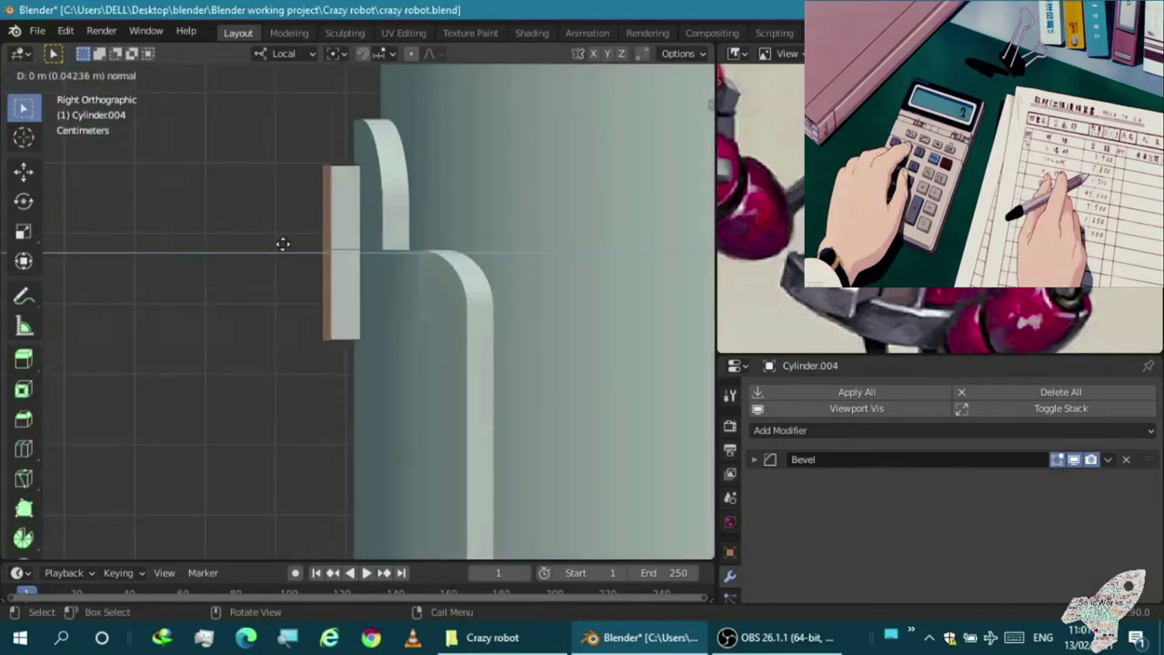
pyautogui.click(281, 245)
pyautogui.moveTo(281, 245); pyautogui.dragTo(173, 83, button='middle')
pyautogui.moveTo(369, 204); pyautogui.dragTo(251, 271, button='middle')
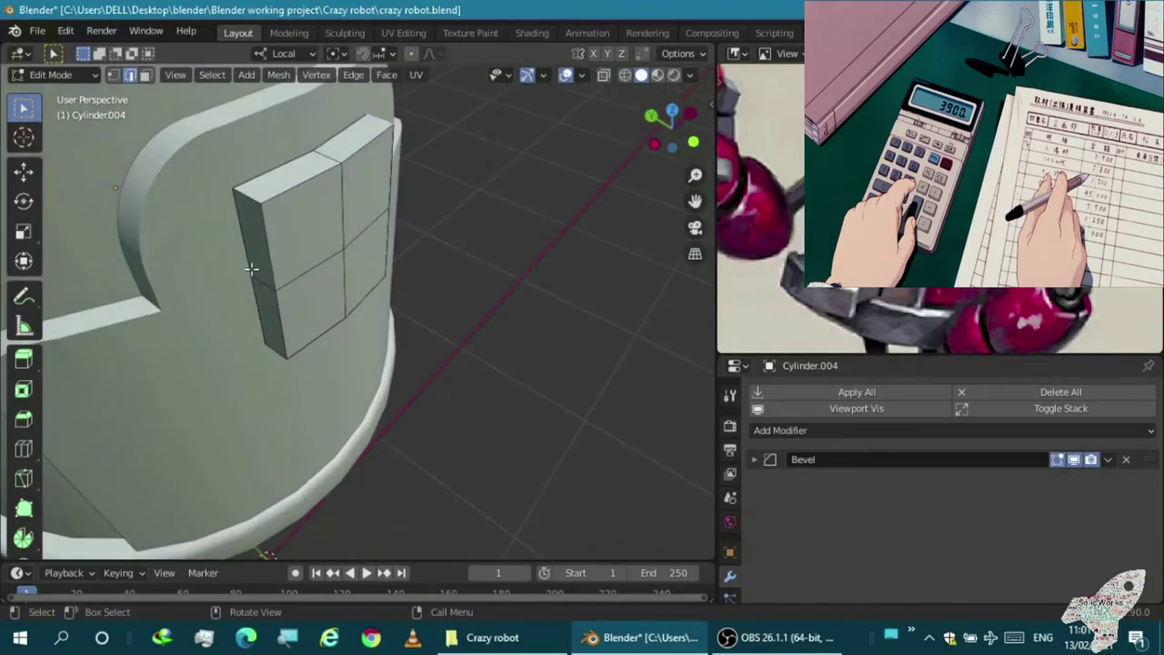
pyautogui.moveTo(256, 202); pyautogui.dragTo(195, 273, button='middle')
pyautogui.scroll(3, 195, 273)
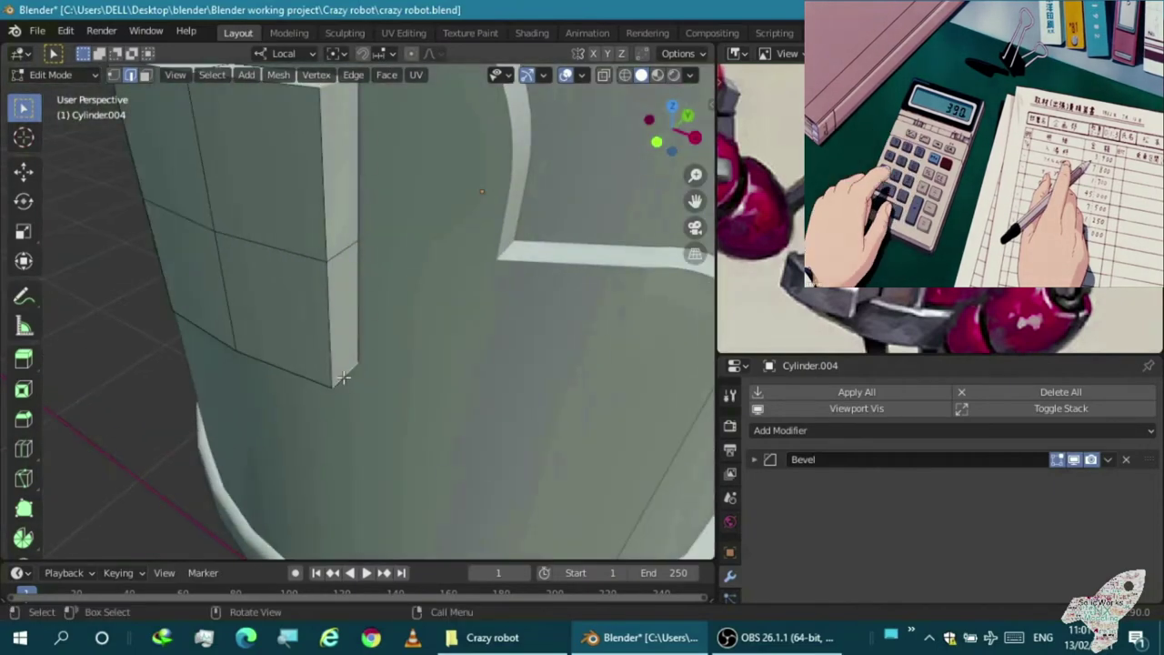
# Bevel the piece's centre vertex into a circle
pyautogui.press('KP_1')
pyautogui.click(424, 446)
pyautogui.moveTo(419, 400)
pyautogui.mouseDown(button='middle')
pyautogui.moveTo(382, 335)
pyautogui.moveTo(323, 284)
pyautogui.mouseUp(button='middle')
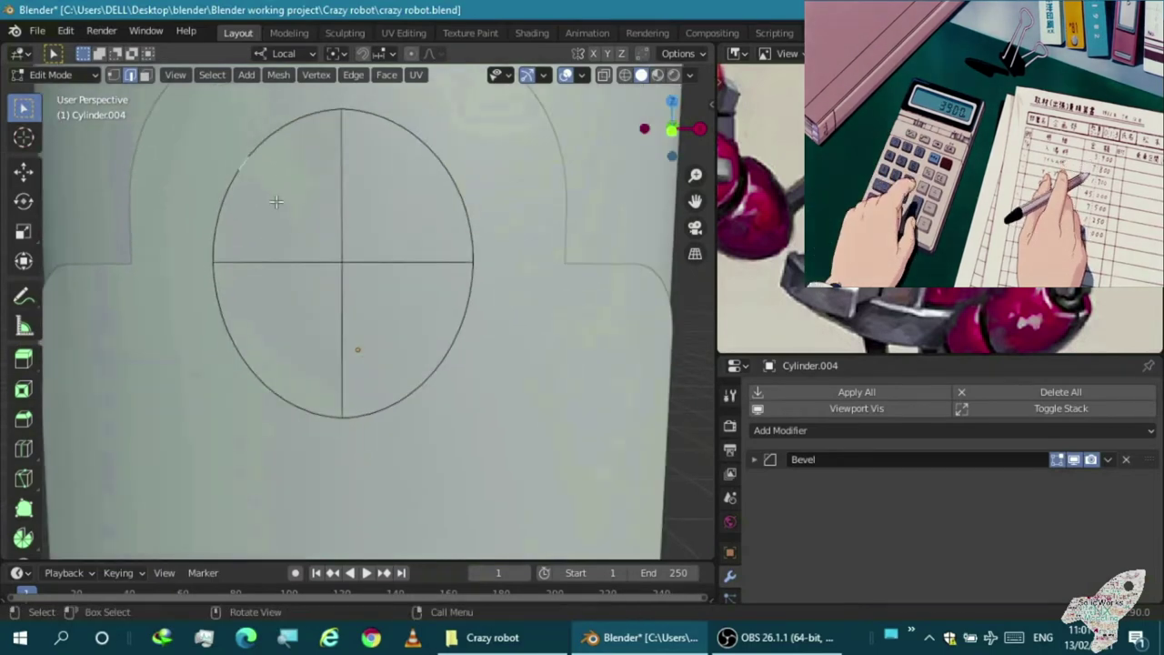
pyautogui.press('Escape')
pyautogui.moveTo(279, 197); pyautogui.dragTo(364, 209, button='middle')
# Select the four quadrant faces of the circle and subdivide them
pyautogui.press('3')
pyautogui.click(273, 196)
pyautogui.keyDown('shift'); pyautogui.click(382, 201); pyautogui.keyUp('shift')
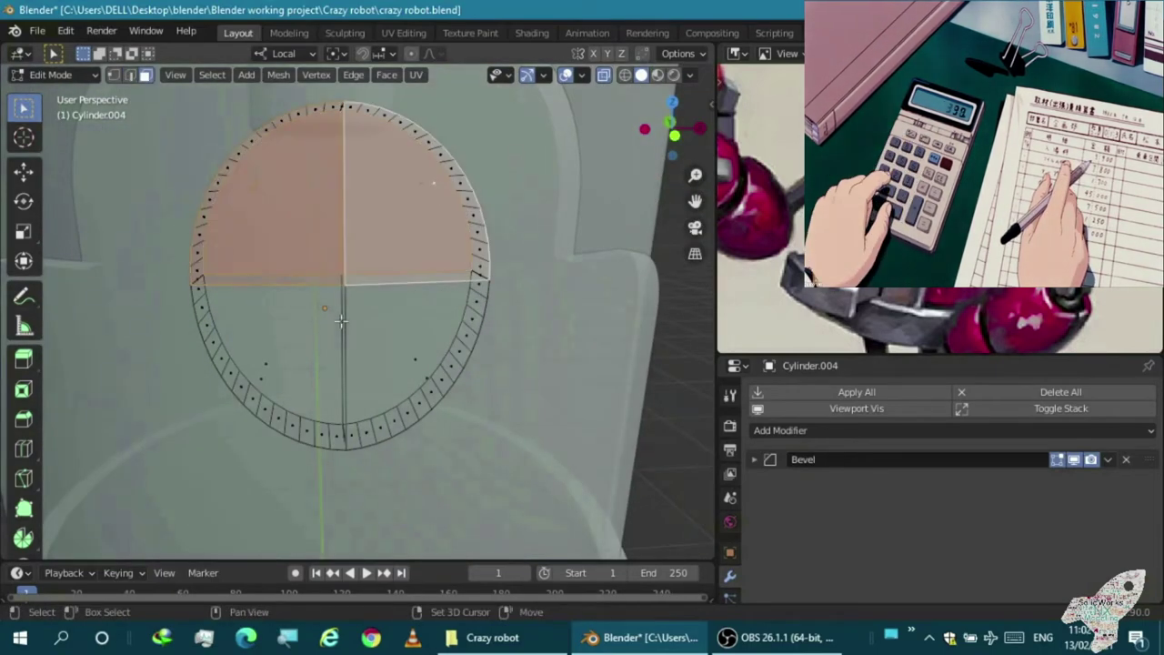
pyautogui.keyDown('shift'); pyautogui.click(273, 364); pyautogui.keyUp('shift')
pyautogui.keyDown('shift'); pyautogui.click(410, 364); pyautogui.keyUp('shift')
pyautogui.press('KP_1')
pyautogui.rightClick(327, 370)
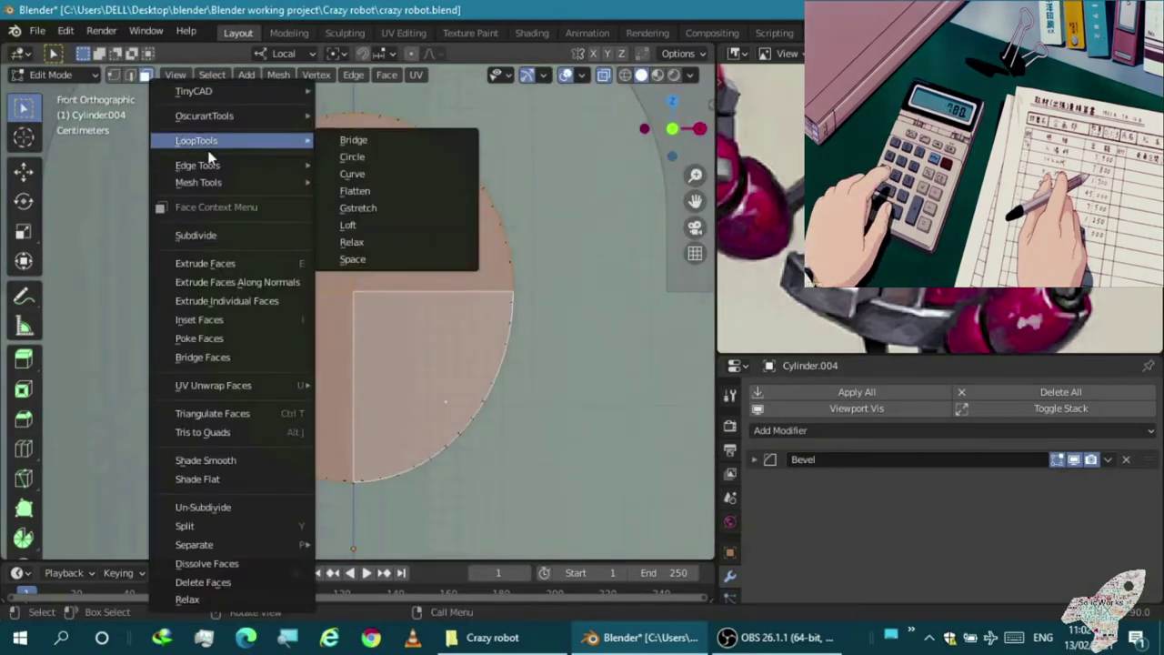
pyautogui.click(173, 93)
pyautogui.scroll(-2, 248, 377)
pyautogui.moveTo(328, 418)
pyautogui.mouseDown(button='middle')
pyautogui.moveTo(317, 346)
pyautogui.moveTo(345, 291)
pyautogui.moveTo(287, 232)
pyautogui.moveTo(343, 220)
pyautogui.moveTo(273, 318)
pyautogui.moveTo(337, 306)
pyautogui.moveTo(296, 260)
pyautogui.mouseUp(button='middle')
# Move the disc about 0.025 m along Y in side view
pyautogui.press('Tab')
pyautogui.press('KP_3')
pyautogui.click(325, 243)
pyautogui.press('g')
pyautogui.click(339, 241)
pyautogui.press('KP_1')
pyautogui.scroll(-3, 384, 323)
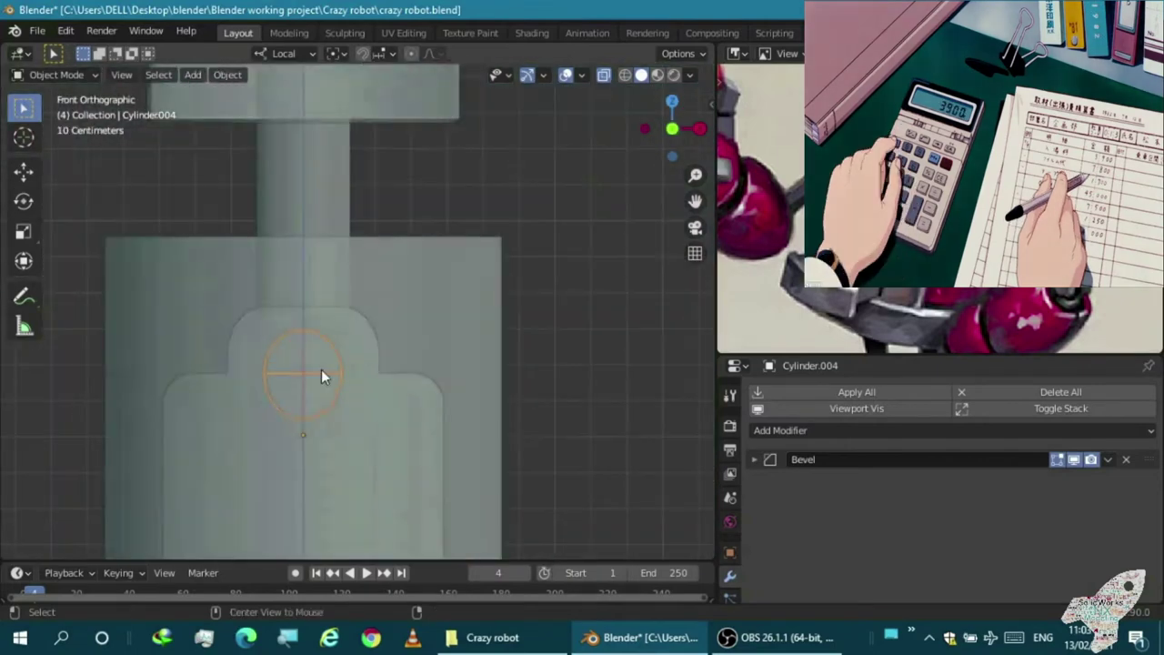
pyautogui.moveTo(363, 345); pyautogui.dragTo(271, 382, button='middle')
# Add a Boolean Difference modifier to the front panel Cylinder.003
pyautogui.click(182, 300)
pyautogui.click(952, 430)
pyautogui.click(788, 151)
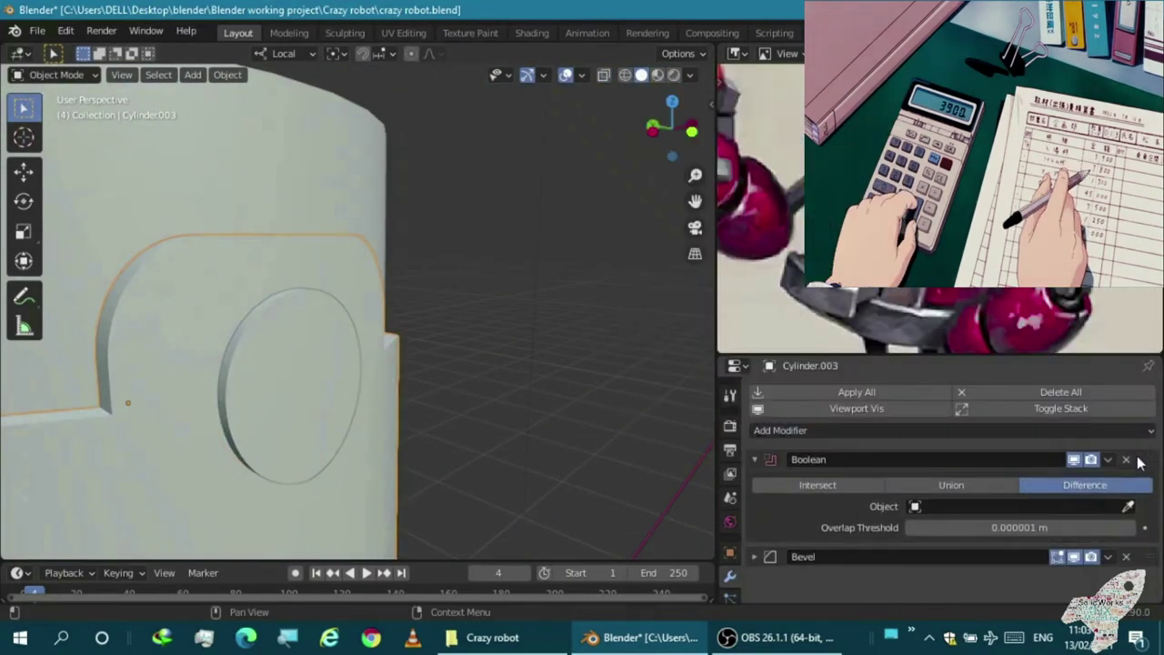
# Assign the oval disc as the panel Boolean's cutter and inspect the hole in local view
pyautogui.click(333, 363)
pyautogui.click(302, 371)
pyautogui.moveTo(302, 371)
pyautogui.mouseDown(button='middle')
pyautogui.moveTo(692, 425)
pyautogui.moveTo(465, 408)
pyautogui.mouseUp(button='middle')
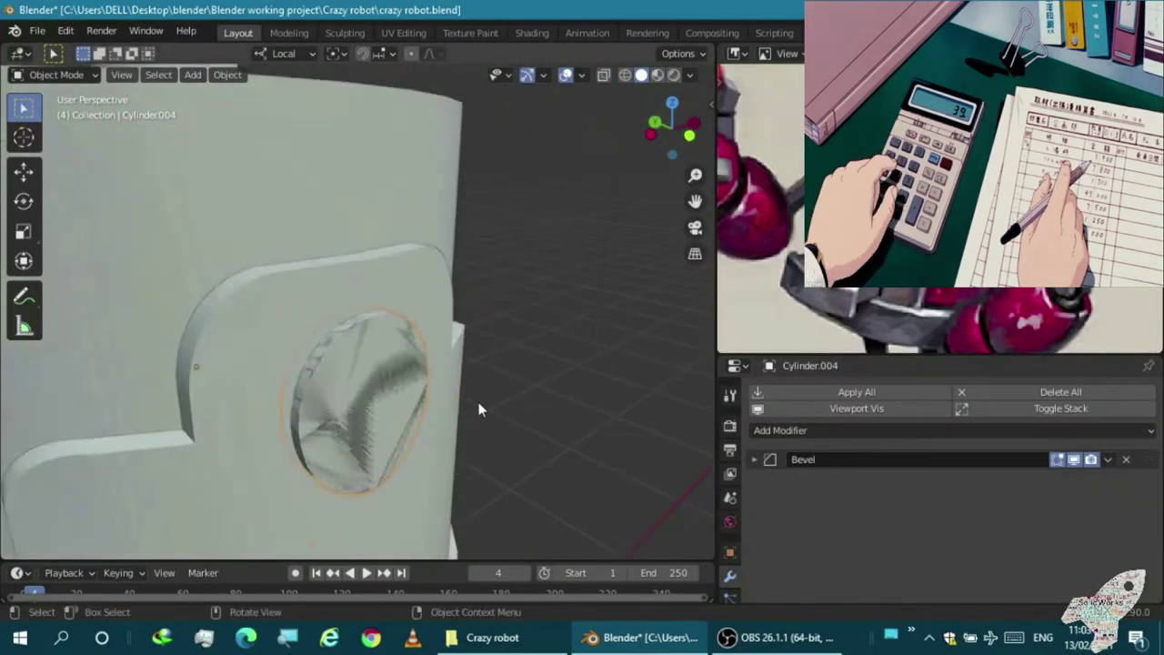
pyautogui.moveTo(364, 364); pyautogui.dragTo(231, 321, button='middle')
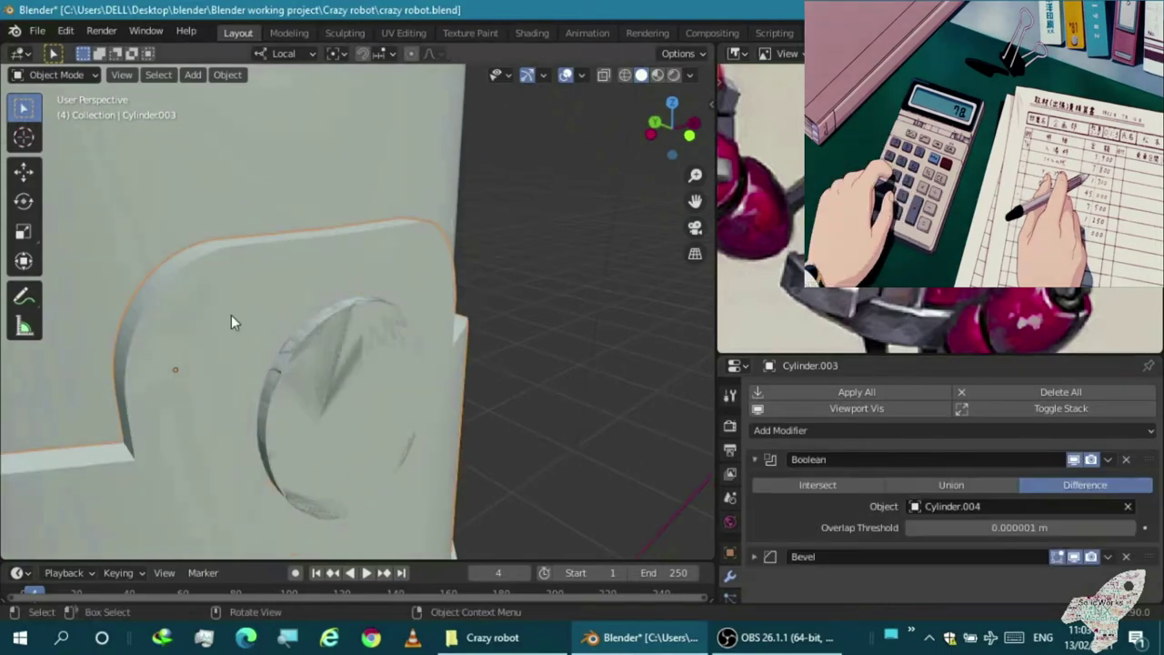
pyautogui.press('KP_Divide')
pyautogui.moveTo(306, 370)
pyautogui.mouseDown(button='middle')
pyautogui.moveTo(339, 242)
pyautogui.moveTo(408, 248)
pyautogui.mouseUp(button='middle')
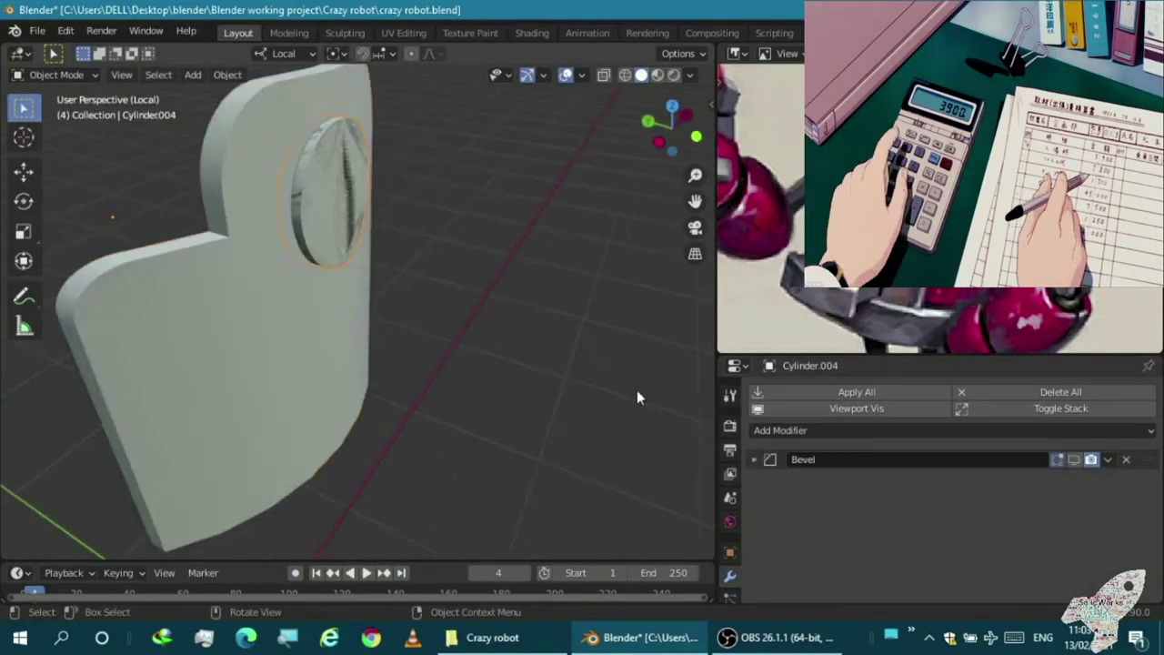
# Display the cutter disc as a bounding box and make the front panel plate see-through
pyautogui.click(730, 552)
pyautogui.click(901, 549)
pyautogui.click(928, 446)
pyautogui.scroll(3, 359, 211)
pyautogui.click(336, 212)
pyautogui.moveTo(337, 212)
pyautogui.mouseDown(button='middle')
pyautogui.moveTo(451, 210)
pyautogui.moveTo(416, 224)
pyautogui.moveTo(270, 202)
pyautogui.moveTo(298, 199)
pyautogui.moveTo(426, 272)
pyautogui.moveTo(360, 268)
pyautogui.moveTo(334, 236)
pyautogui.mouseUp(button='middle')
pyautogui.hotkey('alt', 'z')
pyautogui.hotkey('alt', 'z')
pyautogui.scroll(2, 334, 236)
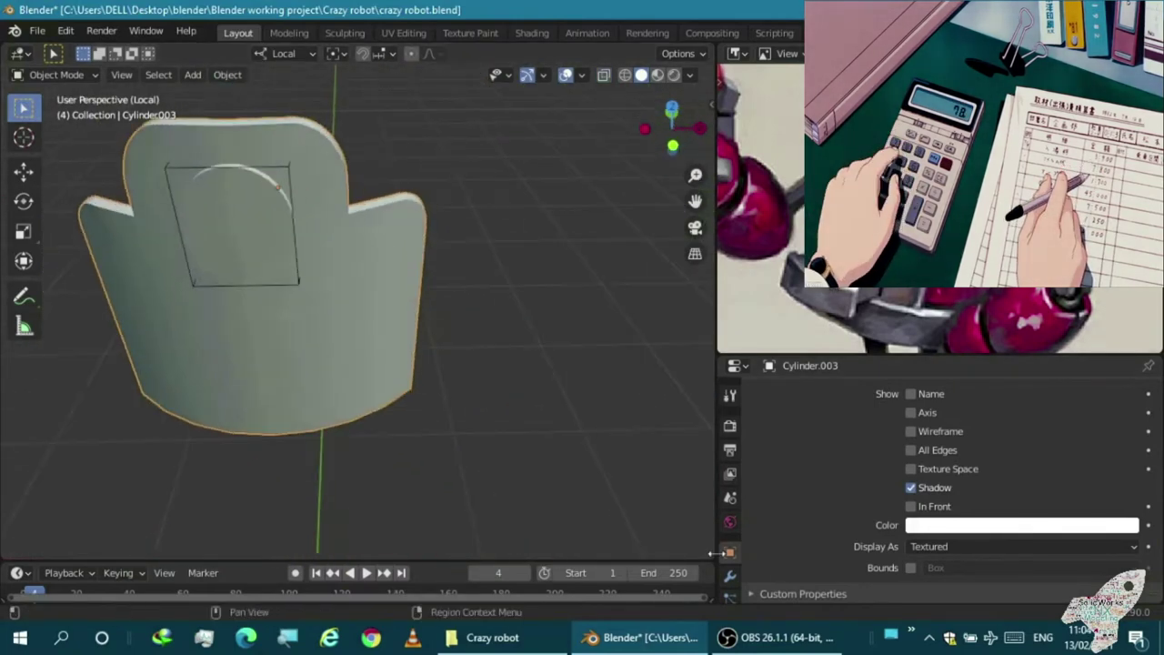
# Clear the Boolean's cutter object and return to the full robot outside local view
pyautogui.click(729, 576)
pyautogui.moveTo(409, 364)
pyautogui.mouseDown(button='middle')
pyautogui.moveTo(366, 340)
pyautogui.moveTo(446, 244)
pyautogui.moveTo(377, 254)
pyautogui.moveTo(521, 352)
pyautogui.moveTo(487, 397)
pyautogui.mouseUp(button='middle')
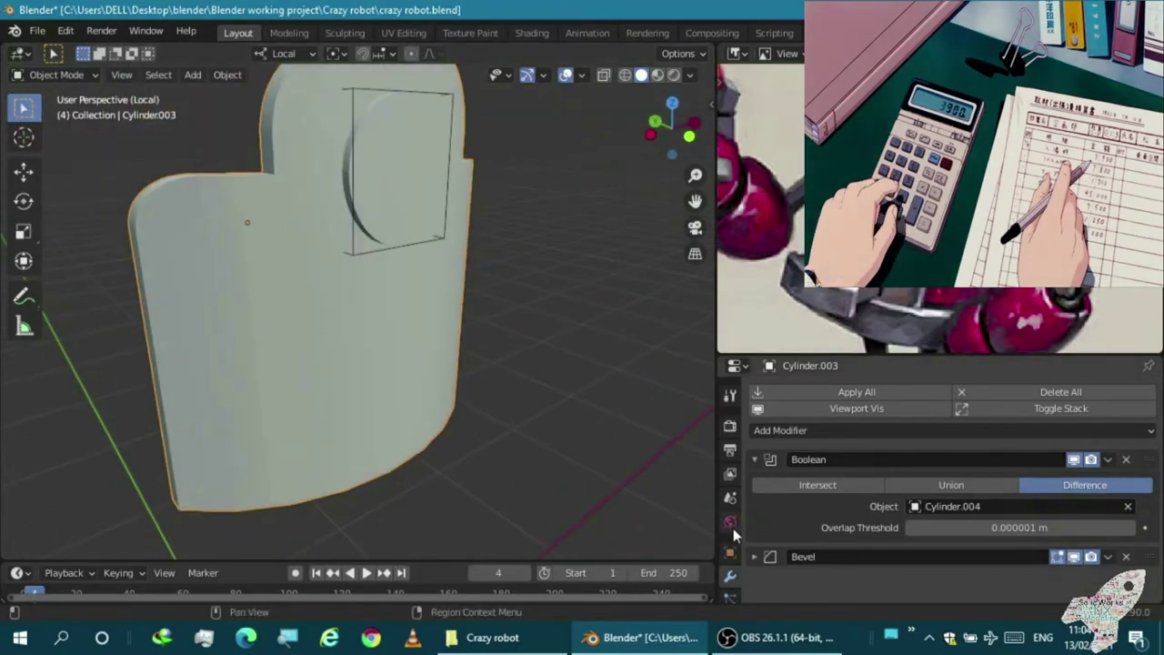
pyautogui.hotkey('ctrl', 'z')
pyautogui.hotkey('ctrl', 'shift', 'z')
pyautogui.moveTo(482, 442); pyautogui.dragTo(438, 345, button='middle')
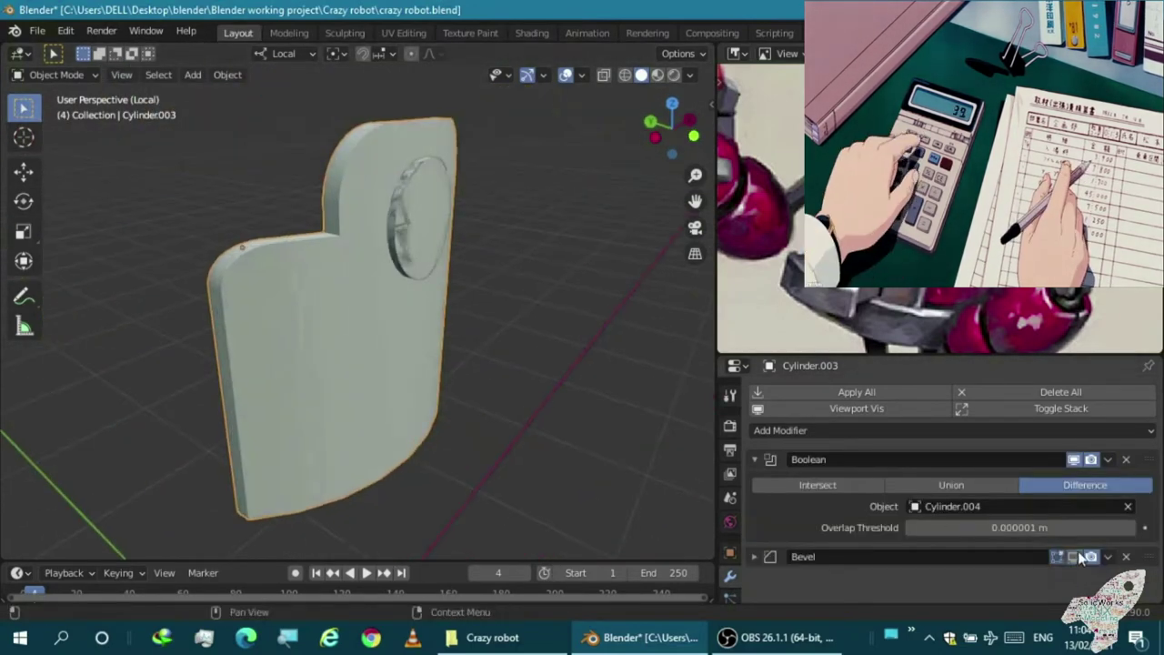
pyautogui.hotkey('ctrl', 'z')
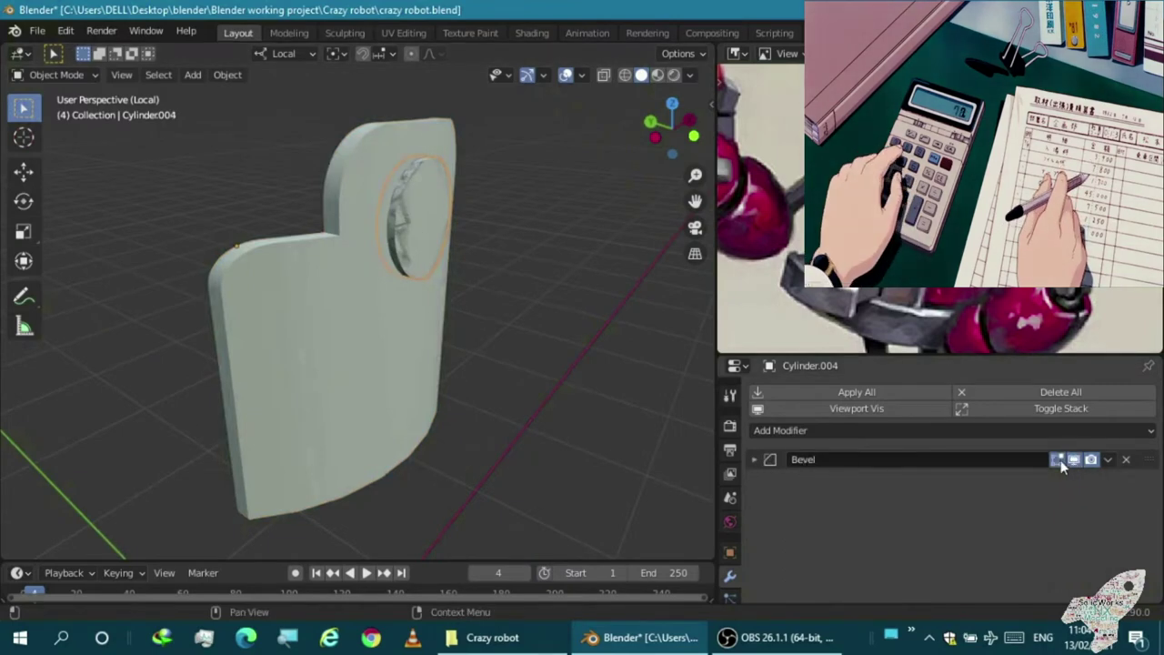
pyautogui.moveTo(655, 382)
pyautogui.mouseDown(button='middle')
pyautogui.moveTo(184, 298)
pyautogui.moveTo(586, 358)
pyautogui.moveTo(422, 430)
pyautogui.moveTo(276, 413)
pyautogui.moveTo(255, 382)
pyautogui.moveTo(294, 432)
pyautogui.moveTo(445, 443)
pyautogui.mouseUp(button='middle')
pyautogui.click(1126, 460)
pyautogui.hotkey('ctrl', 'z')
pyautogui.hotkey('ctrl', 'z')
pyautogui.hotkey('ctrl', 'z')
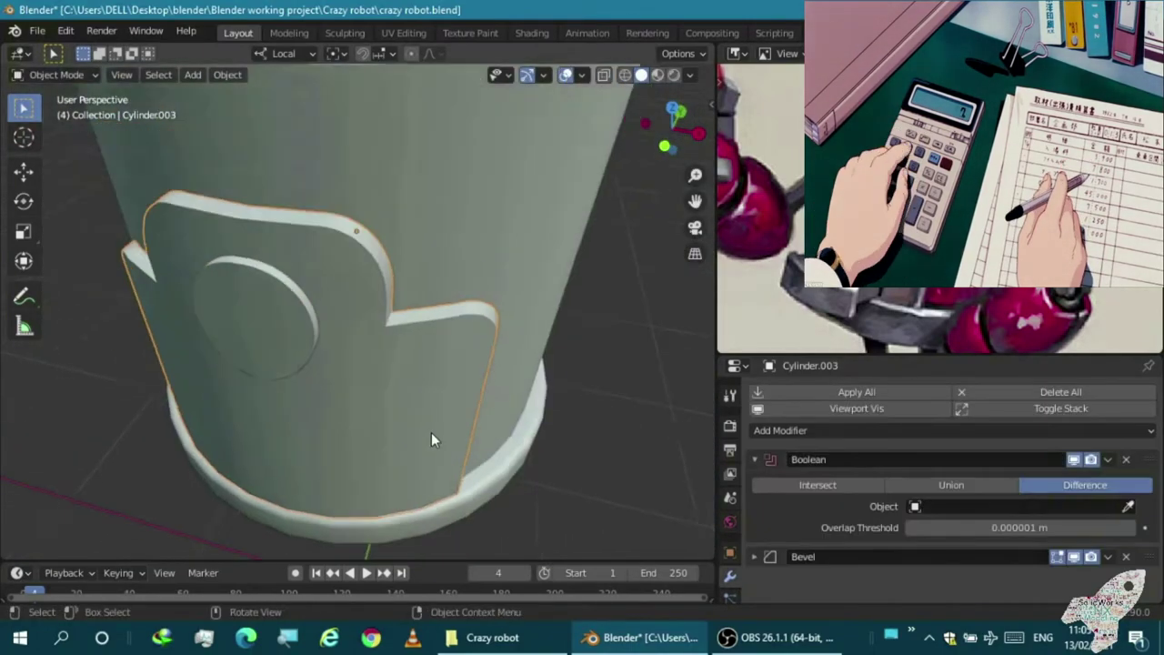
# Delete the round cutter cylinder and select the outer body cylinder
pyautogui.press('x')
pyautogui.click(403, 376)
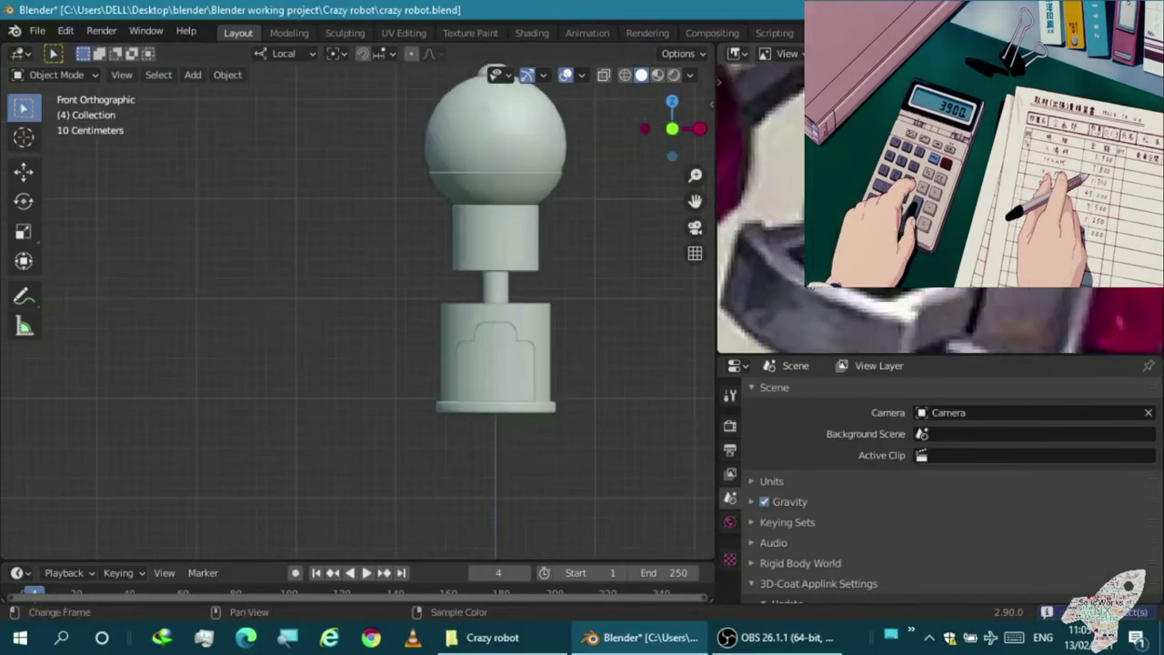
pyautogui.scroll(3, 446, 391)
pyautogui.moveTo(445, 392)
pyautogui.mouseDown(button='middle')
pyautogui.moveTo(490, 383)
pyautogui.moveTo(473, 476)
pyautogui.moveTo(484, 464)
pyautogui.mouseUp(button='middle')
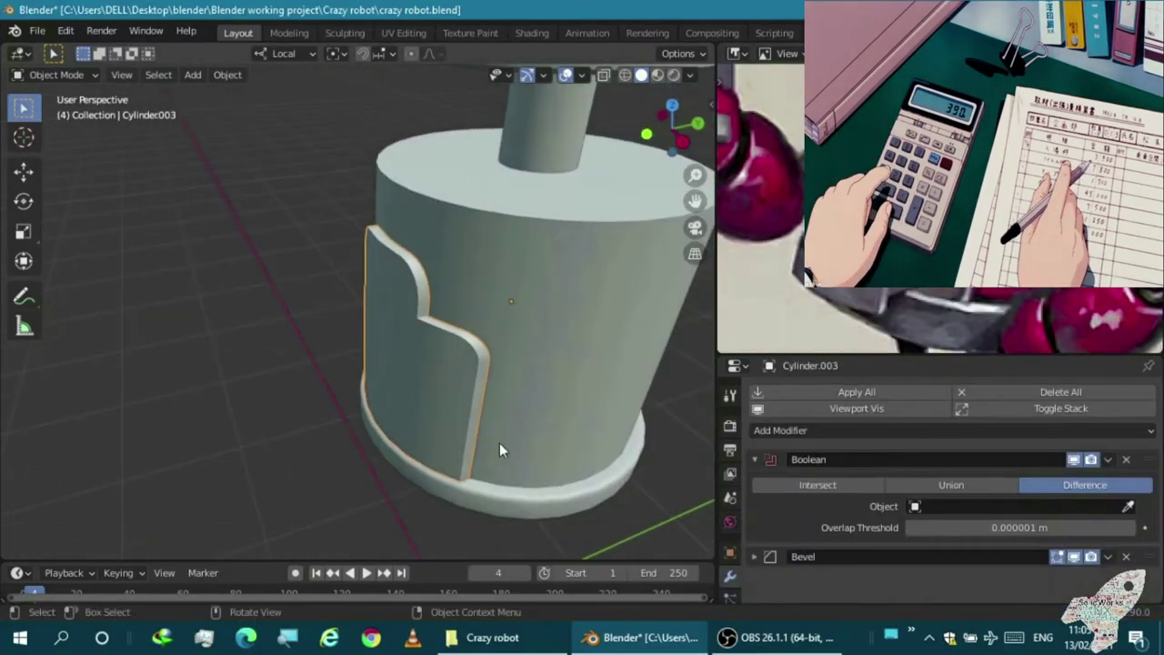
pyautogui.click(484, 464)
pyautogui.moveTo(519, 377); pyautogui.dragTo(443, 402, button='middle')
pyautogui.scroll(-3, 272, 298)
# Inspect the body mesh in Edit Mode, return to see-through Front view, and select the neck
pyautogui.press('Tab')
pyautogui.moveTo(272, 298); pyautogui.dragTo(224, 318, button='middle')
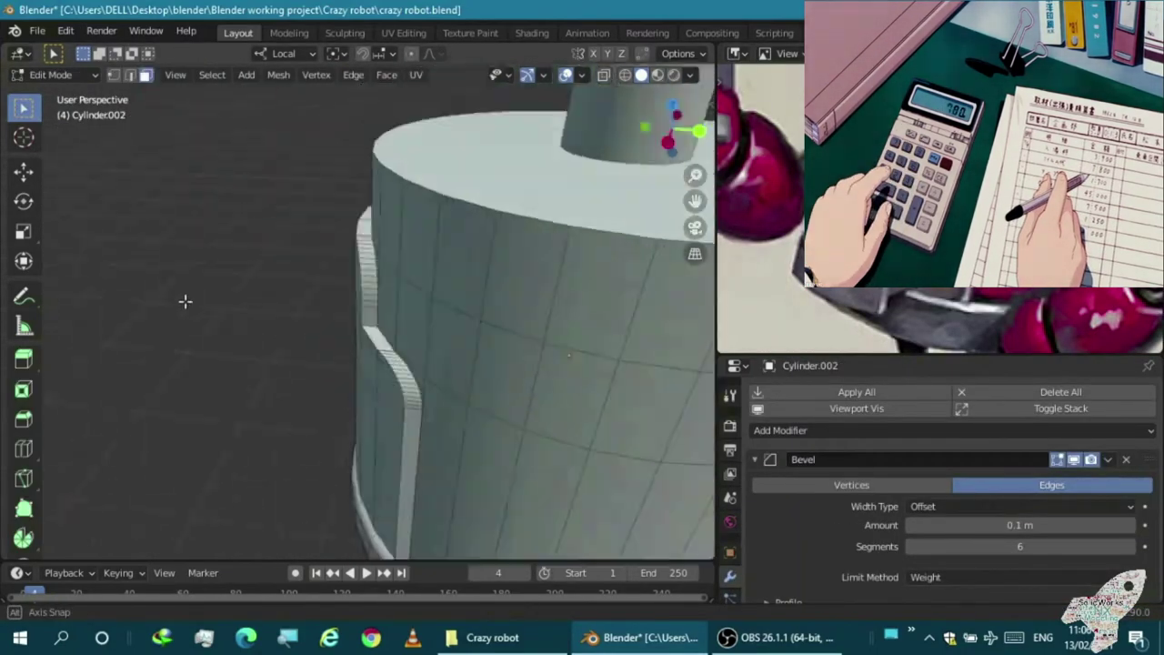
pyautogui.scroll(3, 318, 377)
pyautogui.moveTo(318, 376)
pyautogui.mouseDown(button='middle')
pyautogui.moveTo(460, 360)
pyautogui.moveTo(410, 176)
pyautogui.moveTo(445, 200)
pyautogui.moveTo(302, 231)
pyautogui.mouseUp(button='middle')
pyautogui.press('KP_1')
pyautogui.press('Tab')
pyautogui.scroll(3, 445, 200)
pyautogui.press('KP_1')
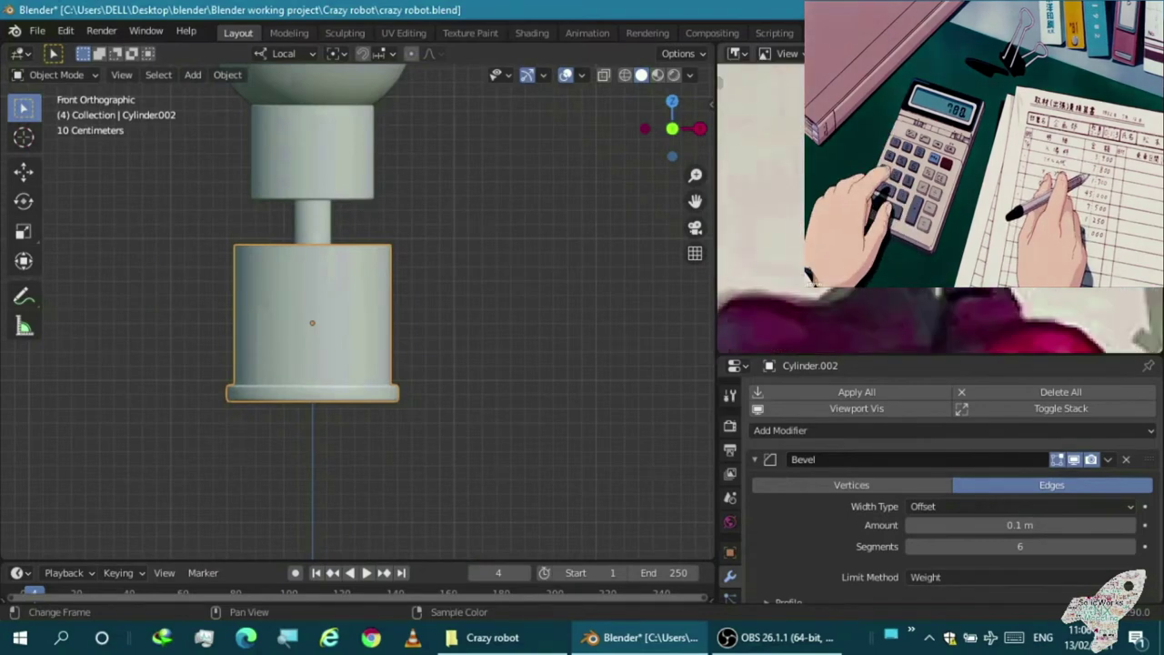
pyautogui.hotkey('alt', 'z')
pyautogui.click(326, 177)
# Give the neck cylinder a Boolean modifier cutting with Cylinder.001 in Difference mode
pyautogui.moveTo(326, 177)
pyautogui.mouseDown(button='middle')
pyautogui.moveTo(260, 233)
pyautogui.moveTo(332, 184)
pyautogui.mouseUp(button='middle')
pyautogui.hotkey('alt', 'z')
pyautogui.scroll(-2, 333, 185)
pyautogui.click(951, 430)
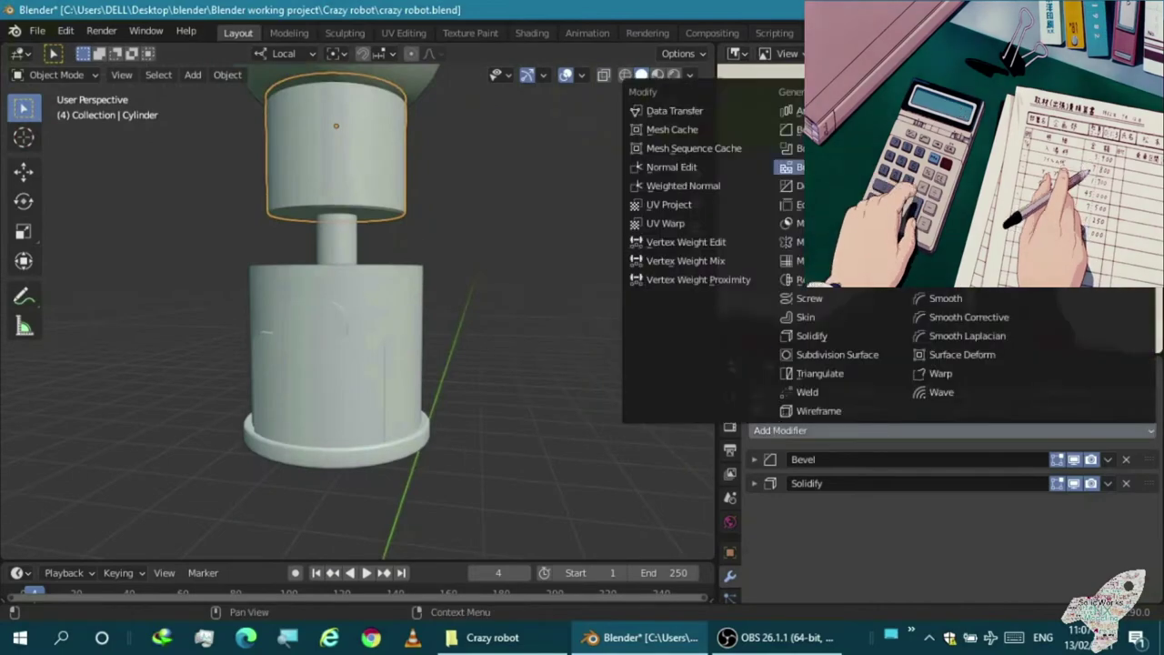
pyautogui.click(801, 182)
pyautogui.click(334, 229)
pyautogui.hotkey('alt', 'z')
pyautogui.scroll(3, 324, 206)
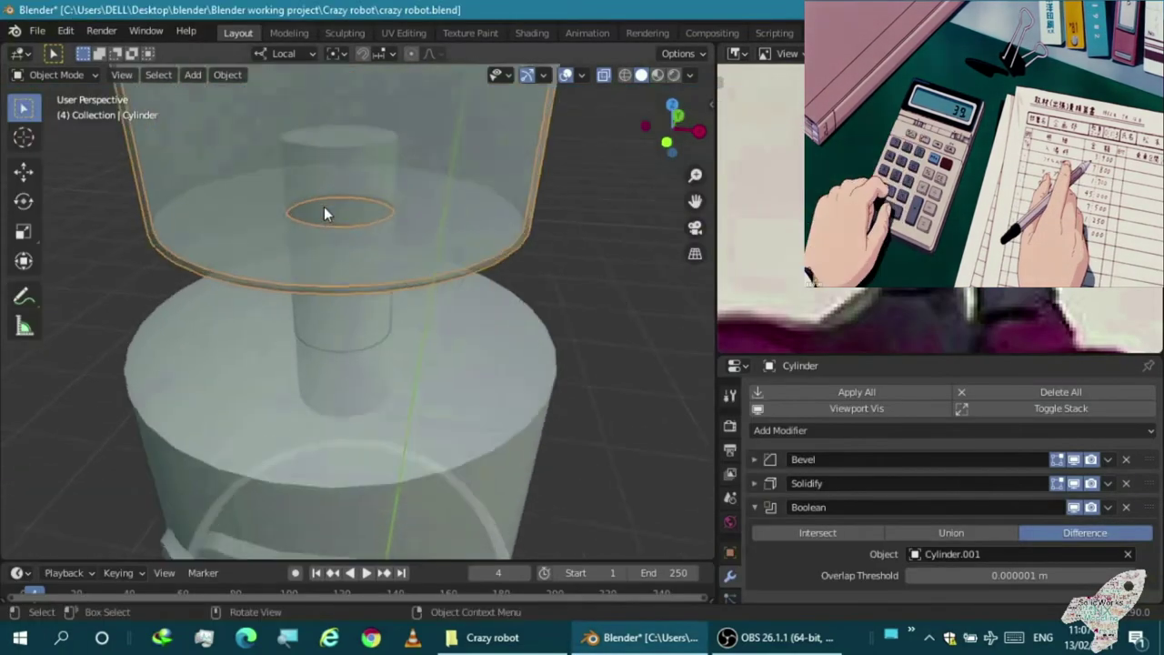
pyautogui.press('KP_1')
pyautogui.click(341, 331)
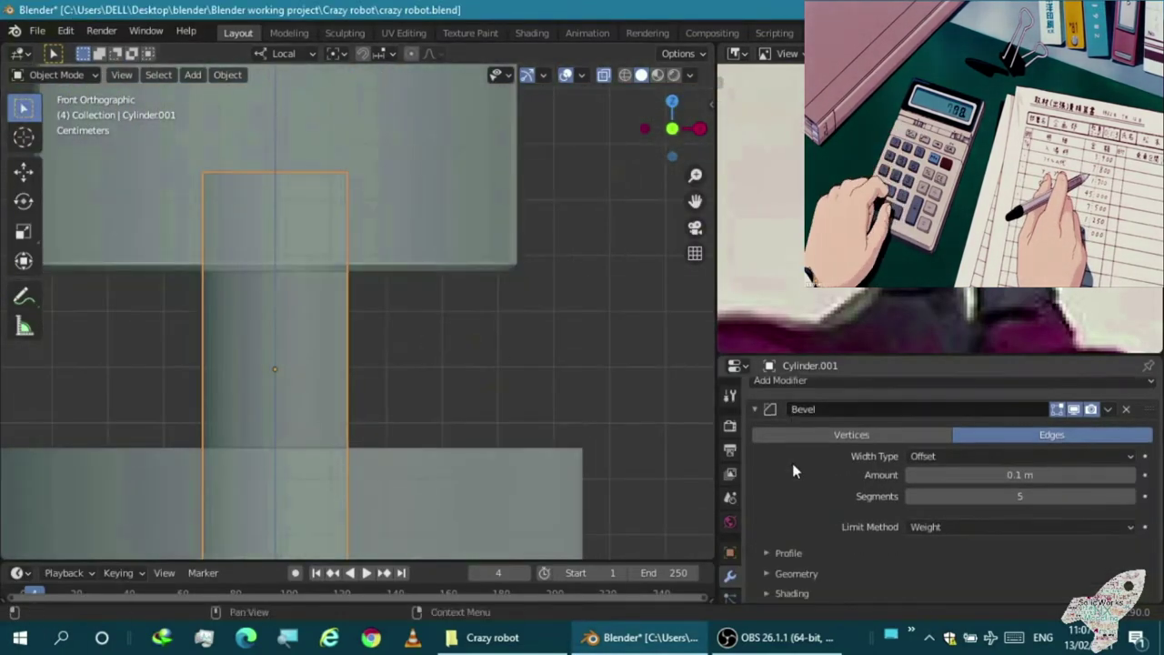
pyautogui.hotkey('ctrl', 'z')
pyautogui.click(849, 535)
pyautogui.click(1085, 533)
# Select the dome head from the front and switch to the Shading workspace
pyautogui.hotkey('alt', 'z')
pyautogui.moveTo(532, 392)
pyautogui.mouseDown(button='middle')
pyautogui.moveTo(370, 336)
pyautogui.moveTo(242, 490)
pyautogui.mouseUp(button='middle')
pyautogui.press('KP_1')
pyautogui.scroll(-3, 364, 336)
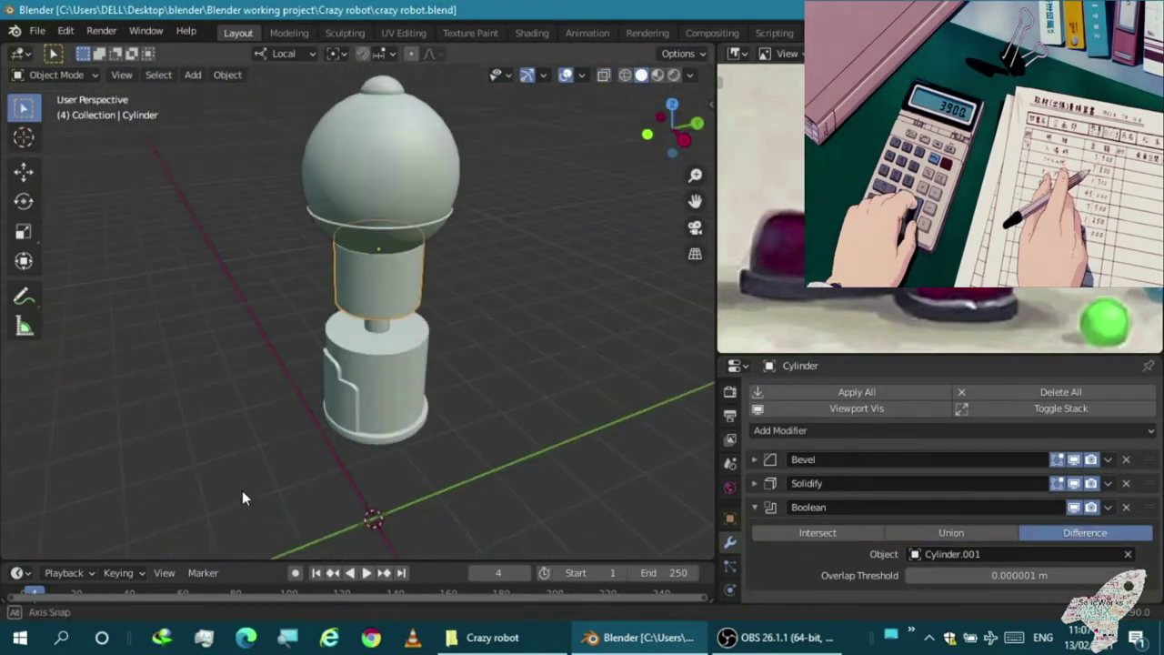
pyautogui.click(401, 191)
pyautogui.click(470, 33)
pyautogui.click(532, 33)
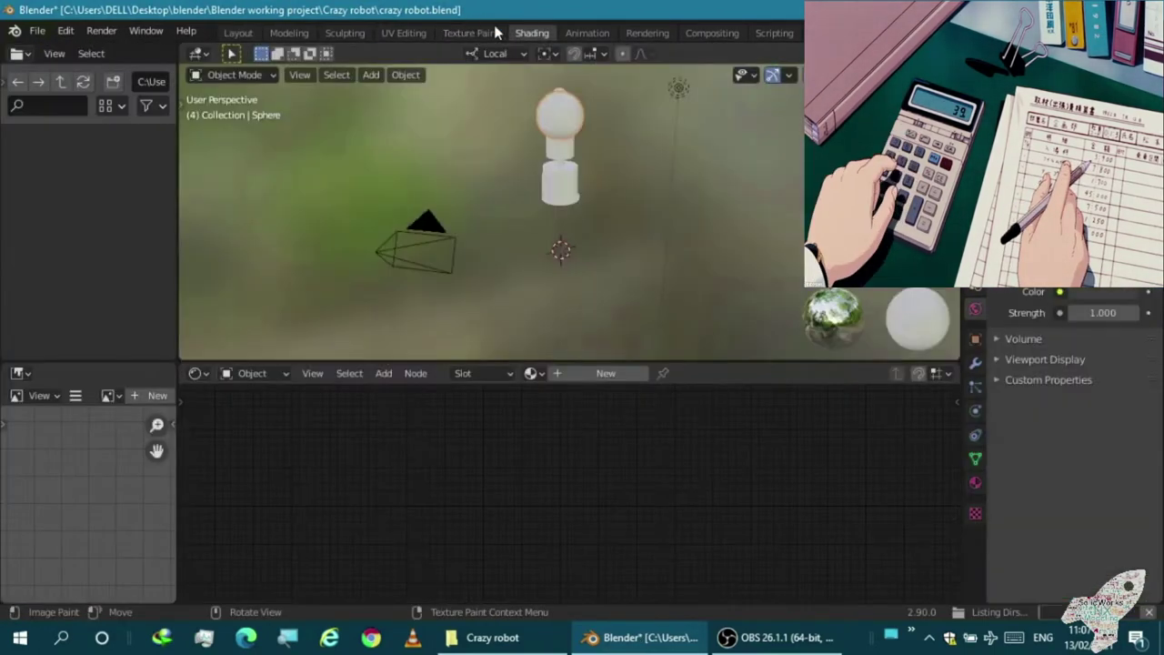
# Create a new material, Material.001, for the dome head
pyautogui.click(606, 373)
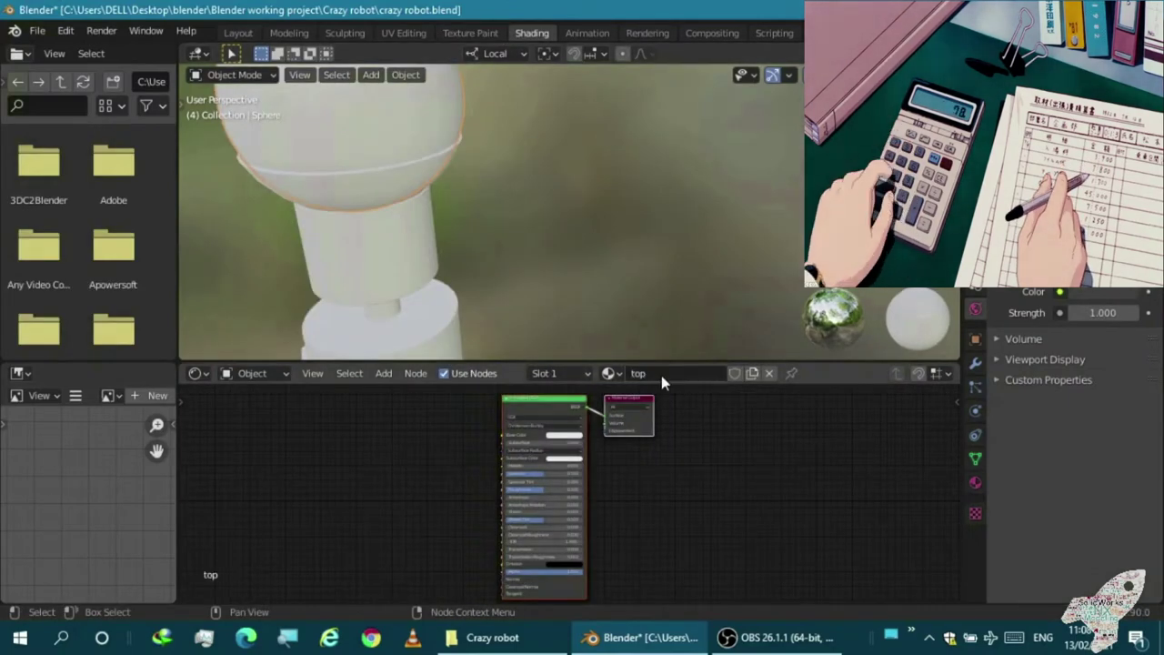
pyautogui.hotkey('shift', 'a')
pyautogui.click(537, 273)
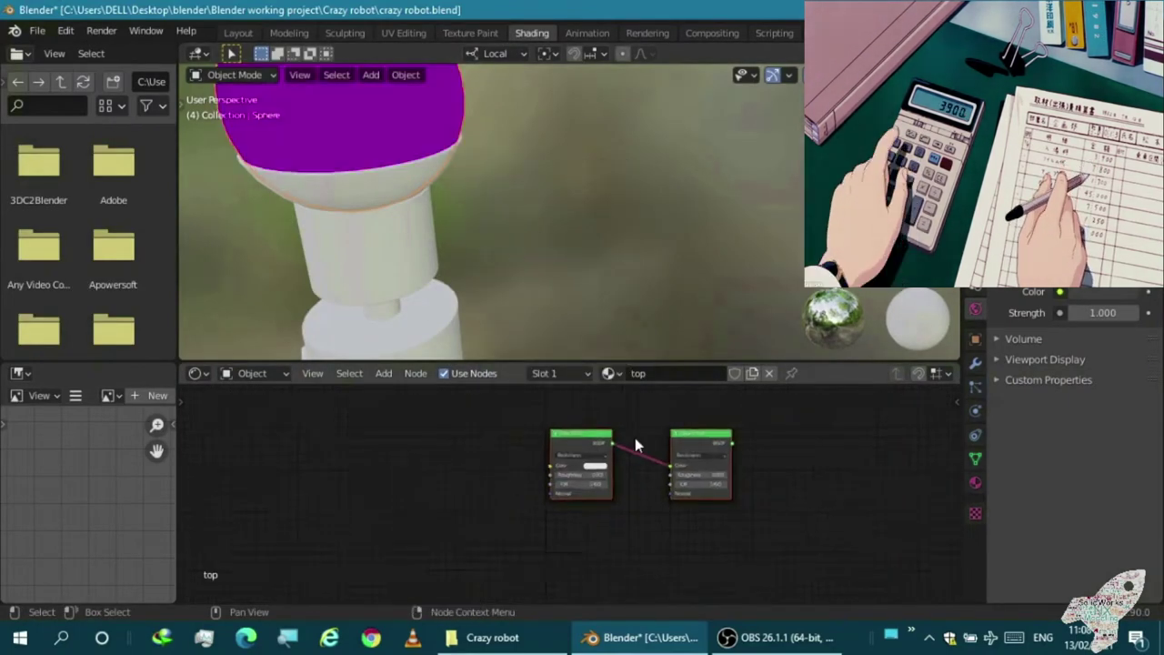
pyautogui.press('Home')
pyautogui.hotkey('shift', 's')
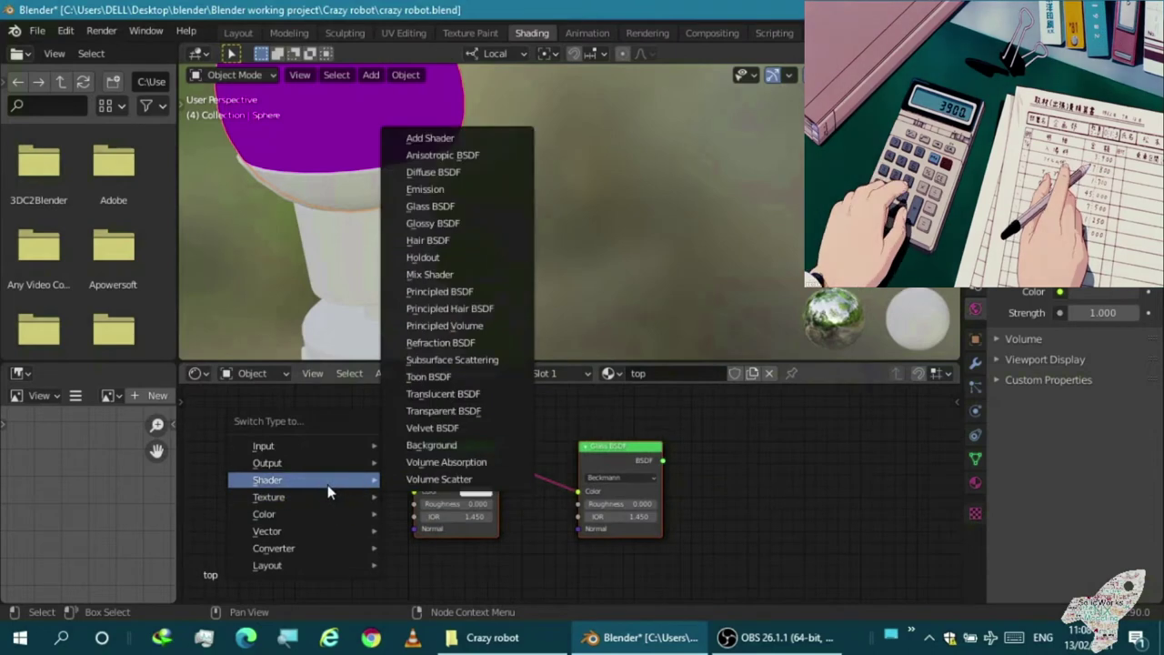
pyautogui.click(461, 188)
# Add a Glass BSDF node and connect it to the Material Output's Surface input
pyautogui.hotkey('shift', 'a')
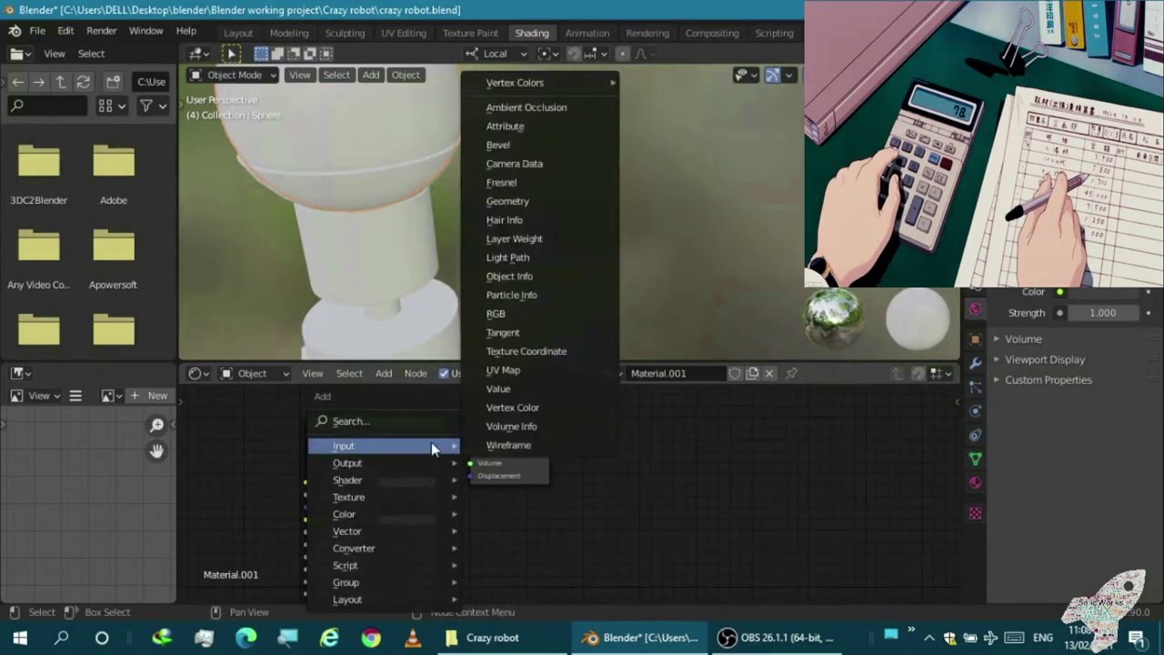
pyautogui.click(510, 254)
pyautogui.click(546, 496)
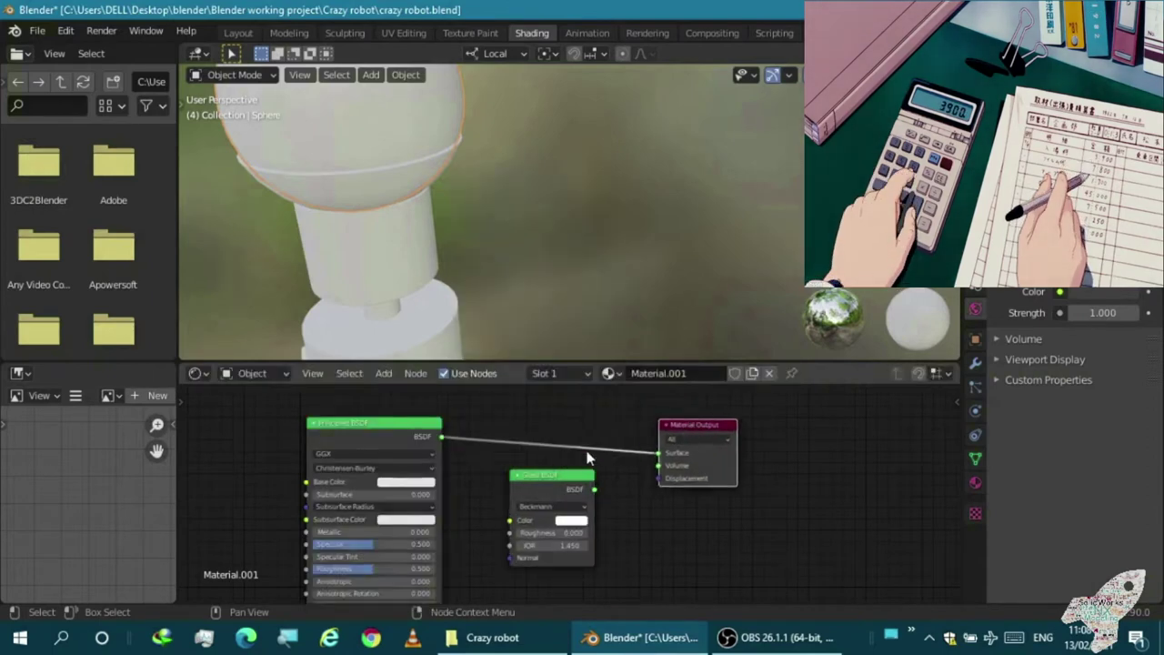
pyautogui.scroll(2, 491, 523)
pyautogui.moveTo(567, 494); pyautogui.dragTo(573, 488)
pyautogui.scroll(-1, 568, 455)
pyautogui.moveTo(568, 432); pyautogui.dragTo(567, 428)
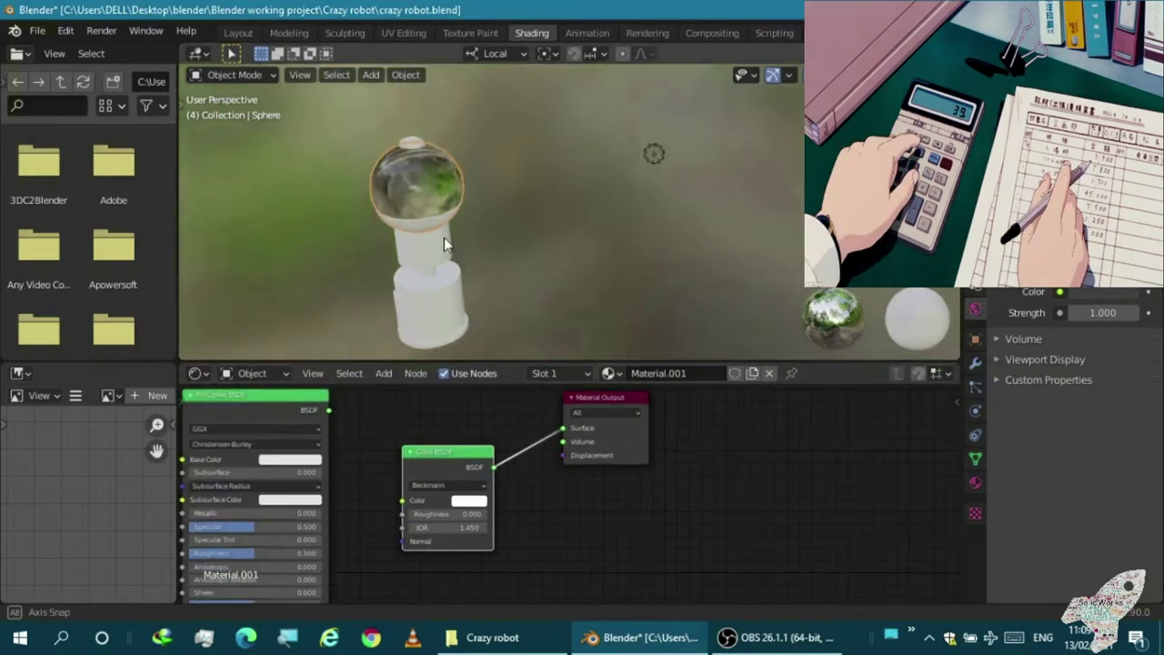
# Set the glass roughness to 0.262, preview the material, and return to Layout
pyautogui.moveTo(413, 239)
pyautogui.mouseDown(button='middle')
pyautogui.moveTo(493, 195)
pyautogui.moveTo(546, 214)
pyautogui.mouseUp(button='middle')
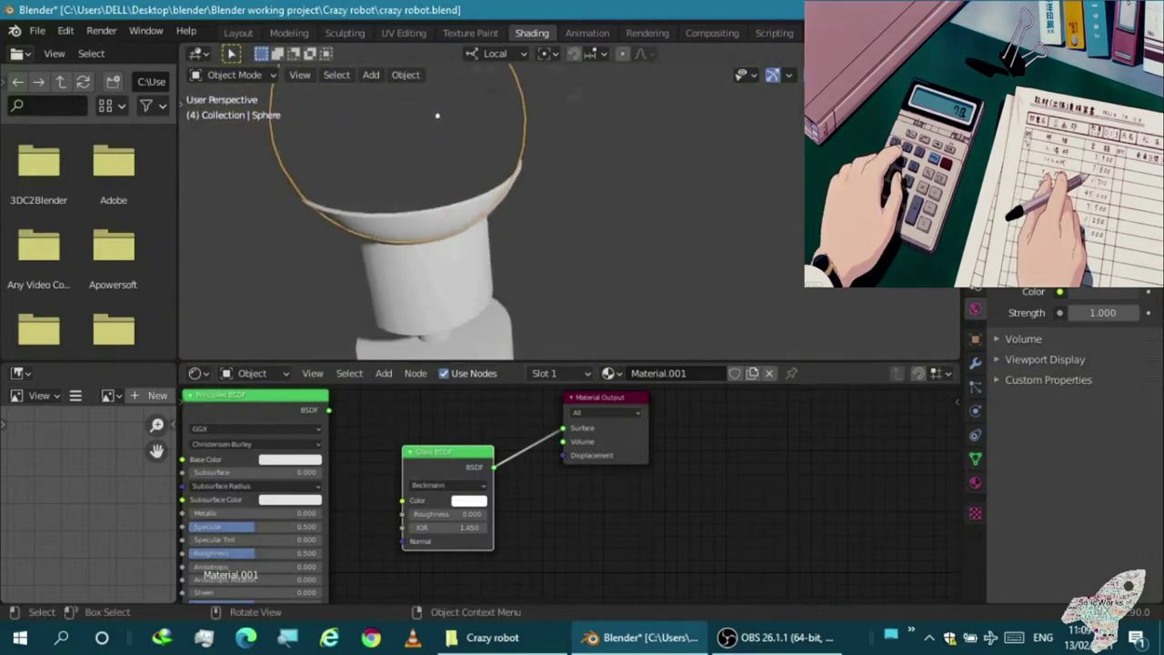
pyautogui.press('z')
pyautogui.moveTo(437, 516); pyautogui.dragTo(469, 516)
pyautogui.moveTo(546, 214)
pyautogui.mouseDown(button='middle')
pyautogui.moveTo(584, 220)
pyautogui.moveTo(604, 310)
pyautogui.mouseUp(button='middle')
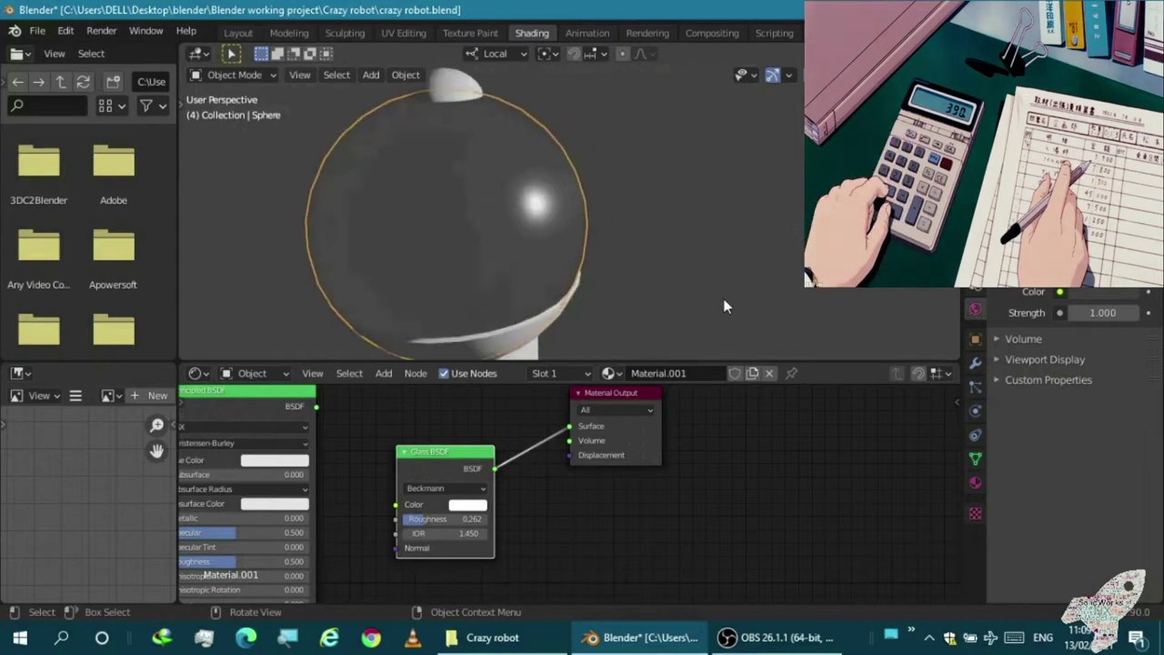
pyautogui.click(239, 32)
pyautogui.press('z')
pyautogui.hotkey('alt', 'z')
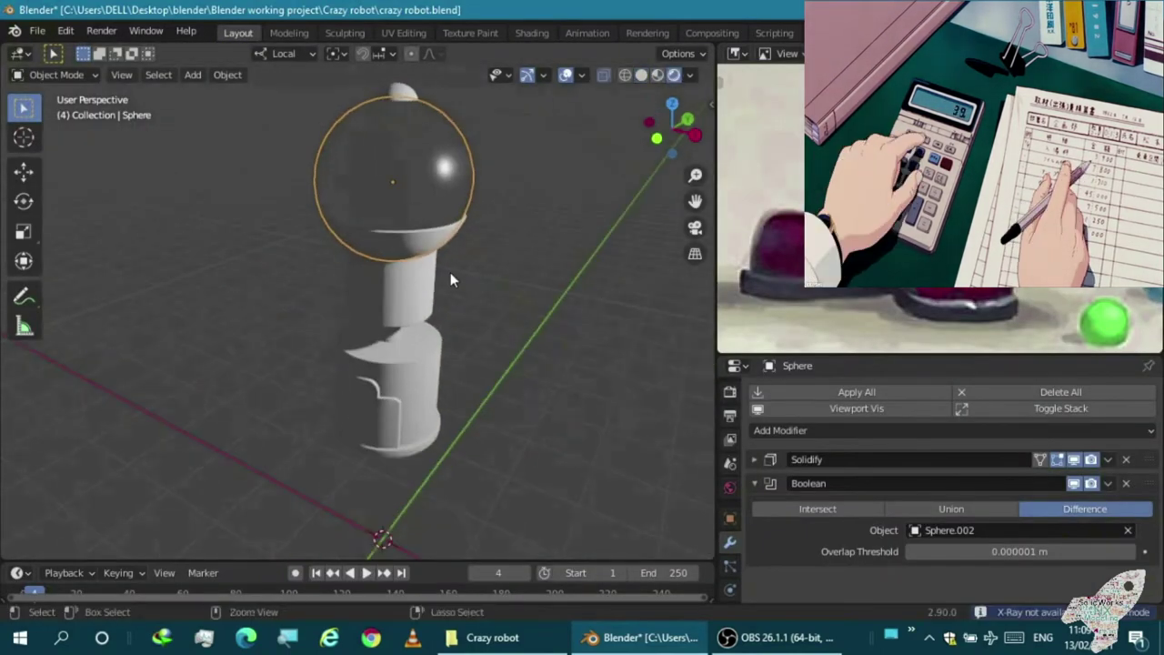
# Add a Sun light, move it above and left of the robot, and aim it down
pyautogui.hotkey('shift', 'a')
pyautogui.click(481, 501)
pyautogui.press('KP_1')
pyautogui.press('g')
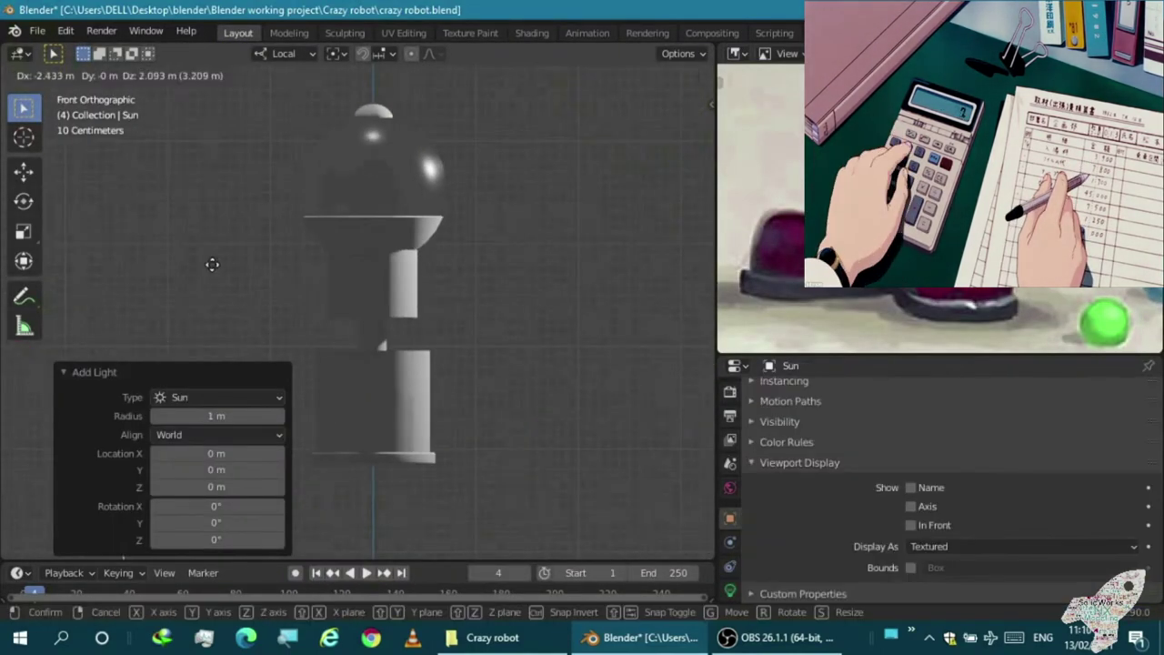
pyautogui.click(184, 100)
pyautogui.click(730, 553)
pyautogui.press('r')
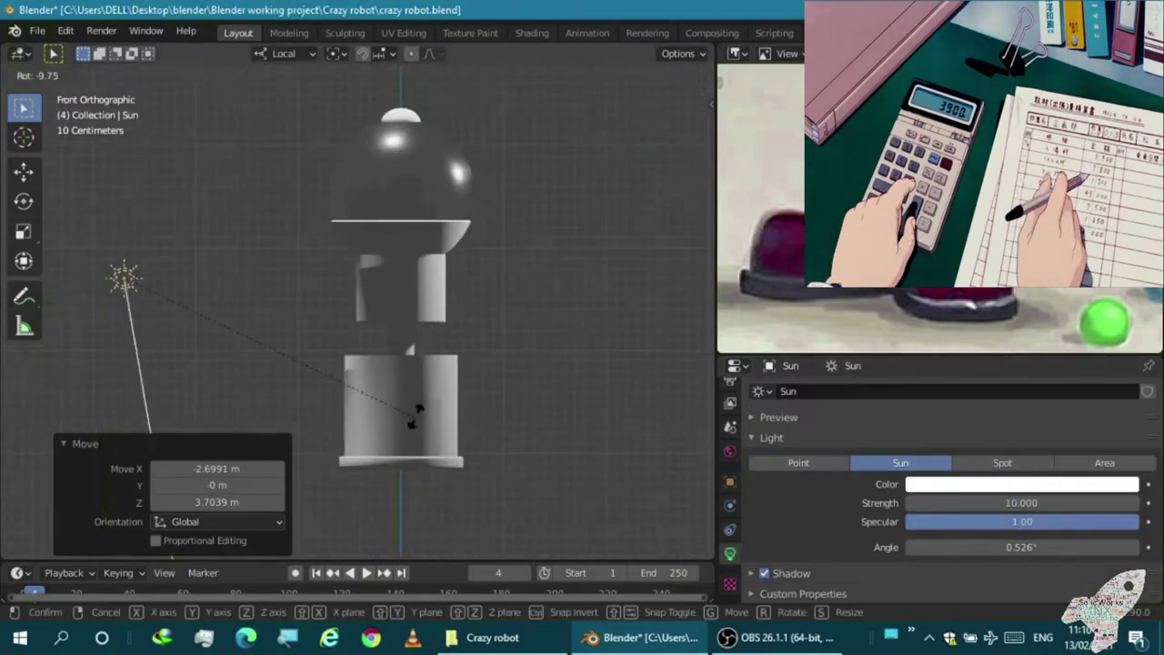
pyautogui.click(680, 91)
pyautogui.press('Escape')
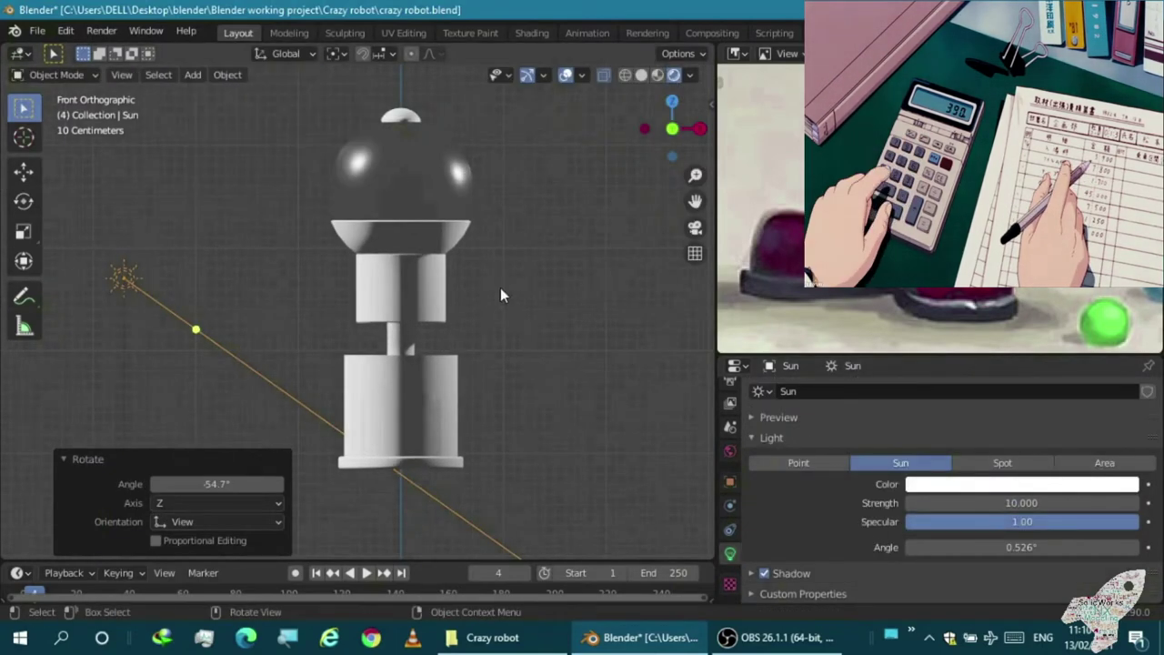
pyautogui.click(570, 113)
pyautogui.moveTo(571, 113)
pyautogui.mouseDown(button='middle')
pyautogui.moveTo(400, 439)
pyautogui.moveTo(557, 252)
pyautogui.moveTo(468, 303)
pyautogui.mouseUp(button='middle')
# Set the glass head's roughness to 0.169 and IOR to 1.470 in the Shading workspace
pyautogui.click(533, 33)
pyautogui.click(525, 236)
pyautogui.scroll(3, 509, 454)
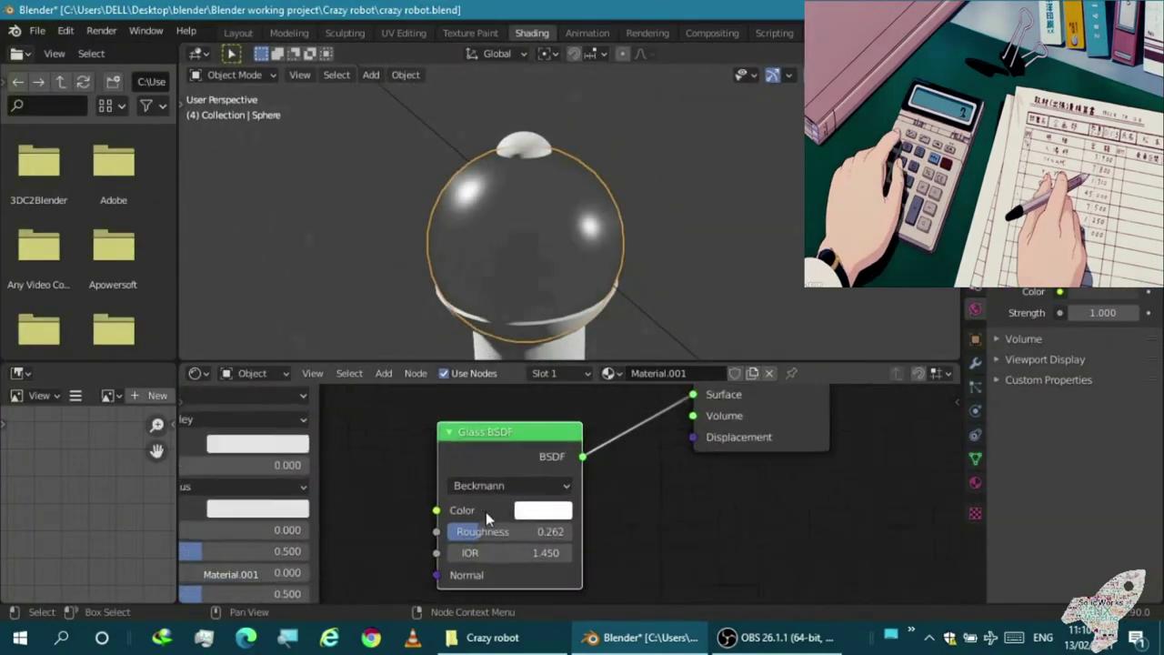
pyautogui.scroll(1, 491, 501)
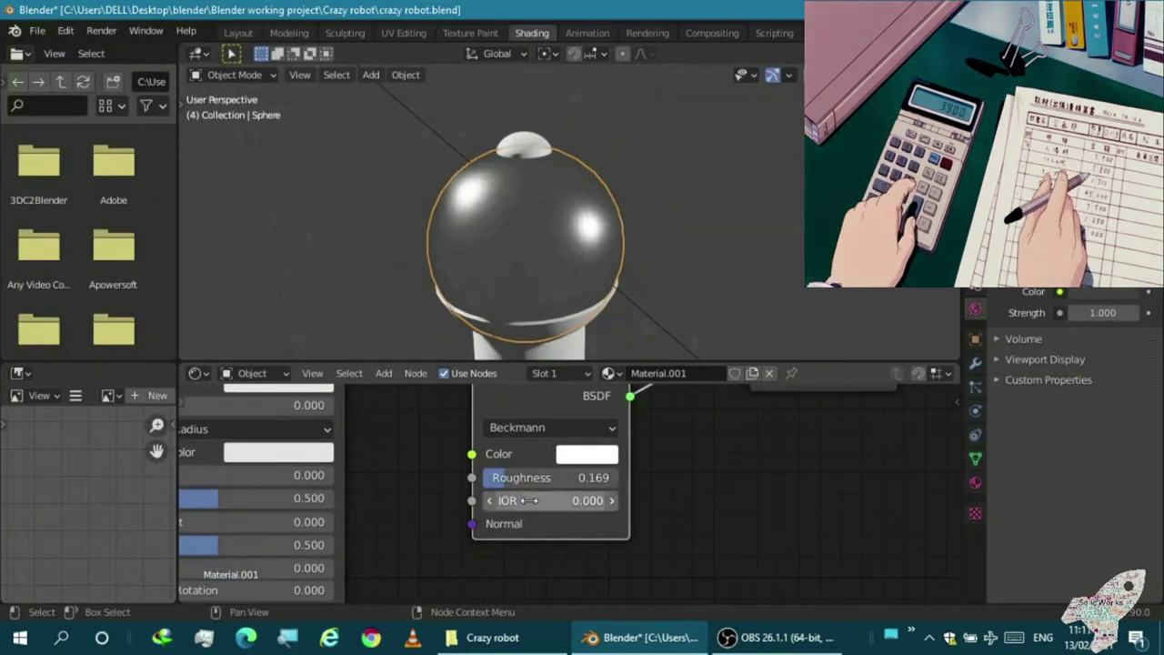
pyautogui.press('KP_3')
pyautogui.scroll(-3, 600, 260)
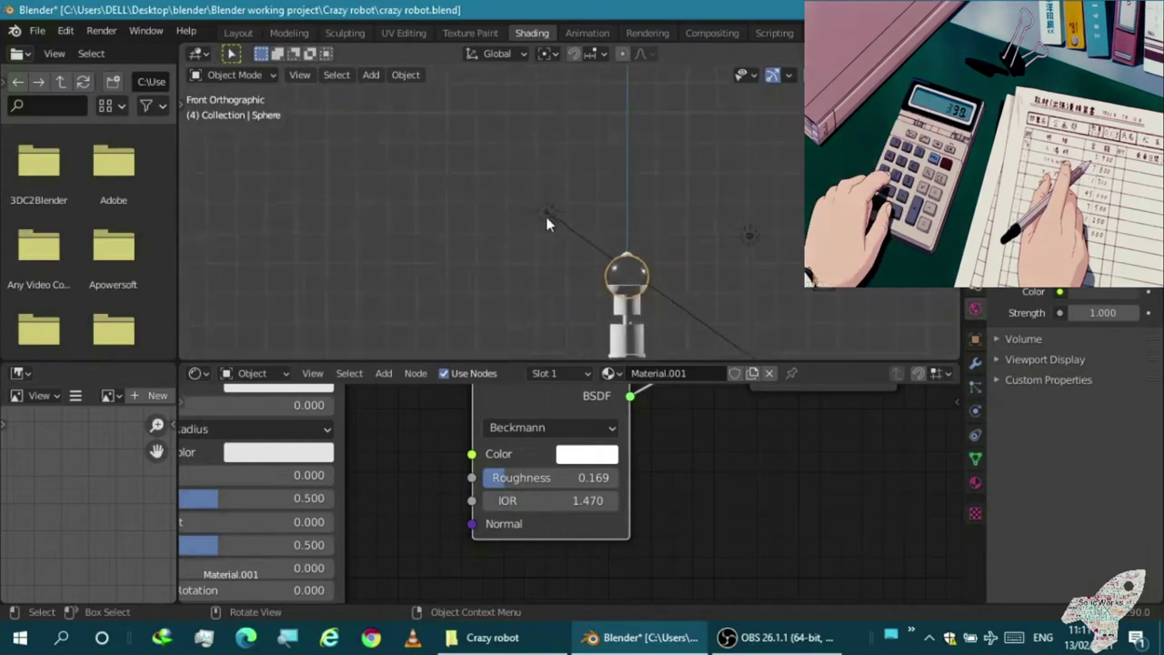
pyautogui.scroll(-2, 546, 250)
# Duplicate the sun as Sun.001 to the left, angle it toward the robot, and return to Layout
pyautogui.click(569, 211)
pyautogui.press('g')
pyautogui.click(284, 243)
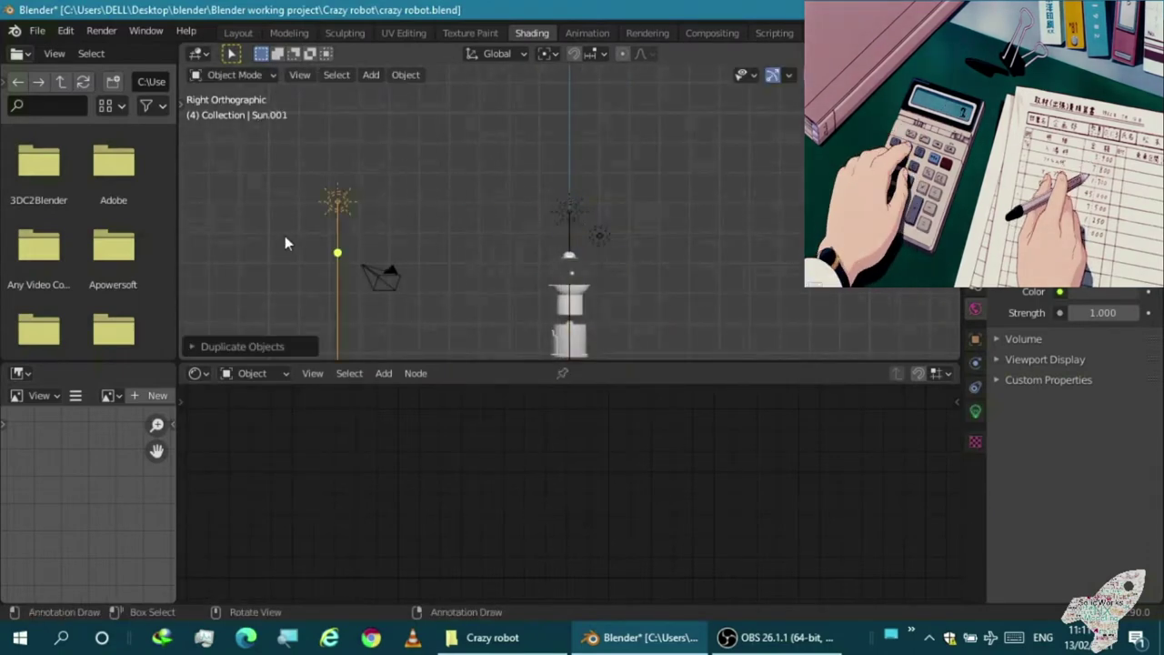
pyautogui.click(376, 273)
pyautogui.moveTo(376, 272); pyautogui.dragTo(543, 278, button='middle')
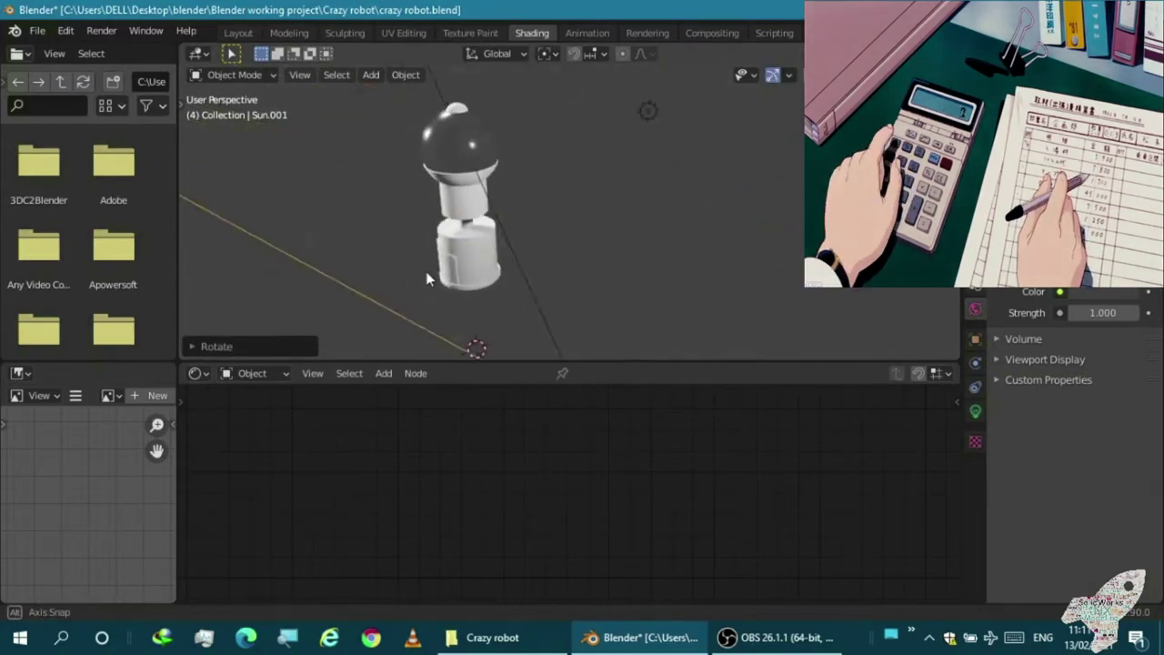
pyautogui.click(238, 33)
pyautogui.press('KP_1')
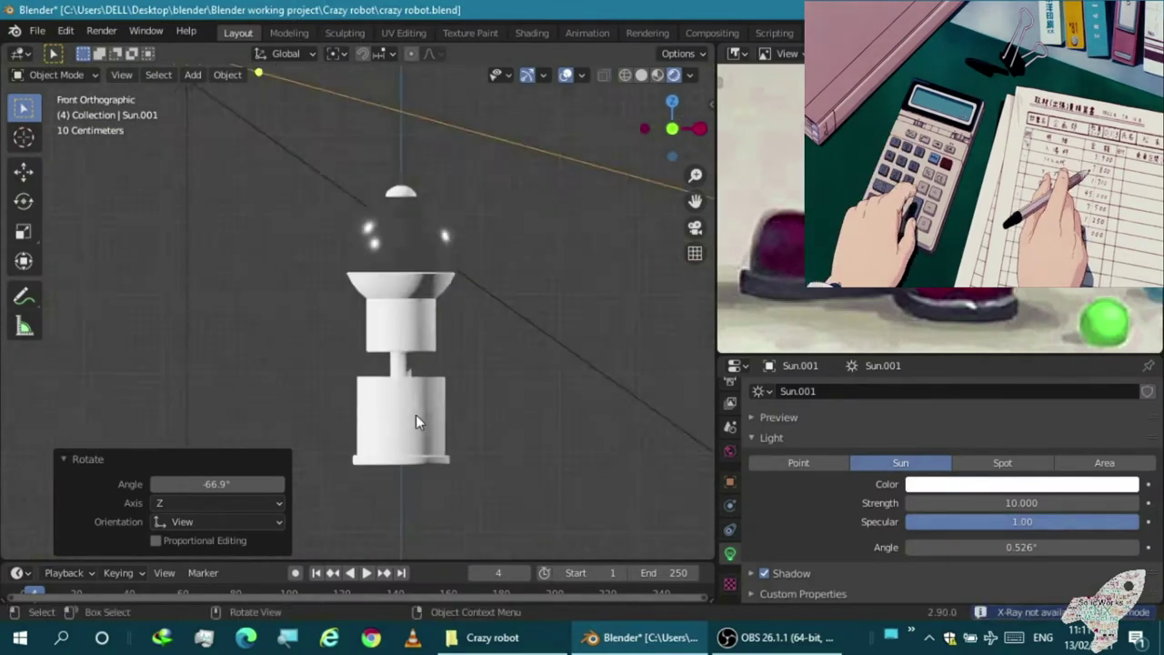
pyautogui.scroll(5, 415, 415)
pyautogui.press('z')
pyautogui.click(378, 297)
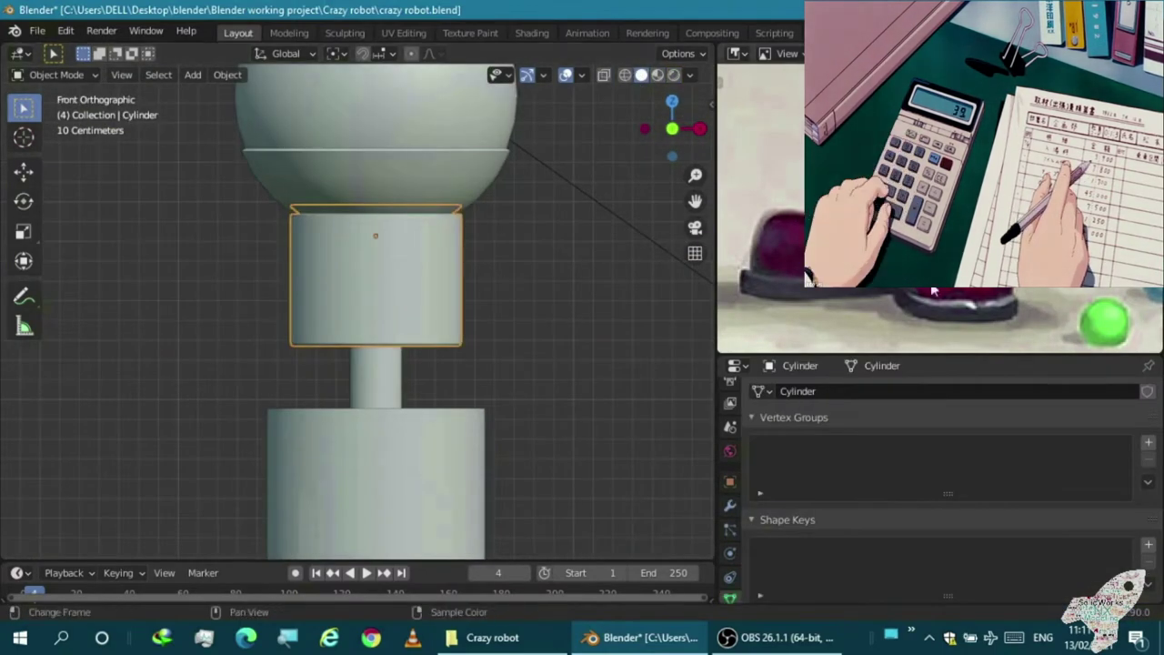
# Add a UV sphere, raise it along Z to the neck and shrink it
pyautogui.hotkey('shift', 'a')
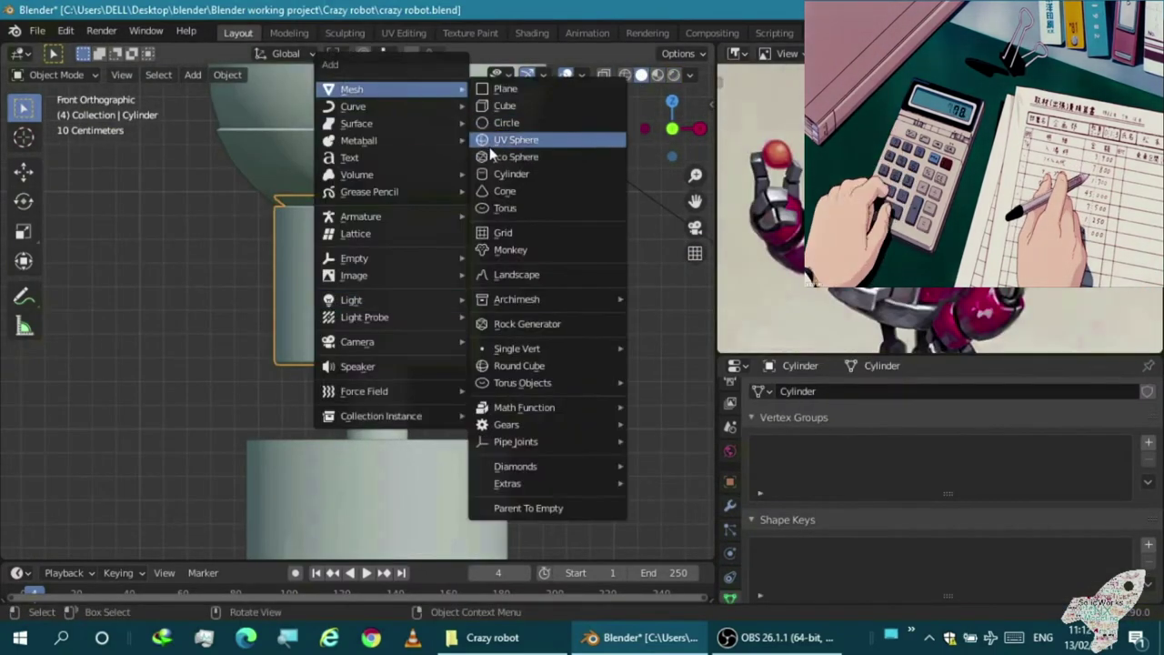
pyautogui.click(510, 139)
pyautogui.press('g')
pyautogui.press('z')
pyautogui.click(507, 523)
pyautogui.press('s')
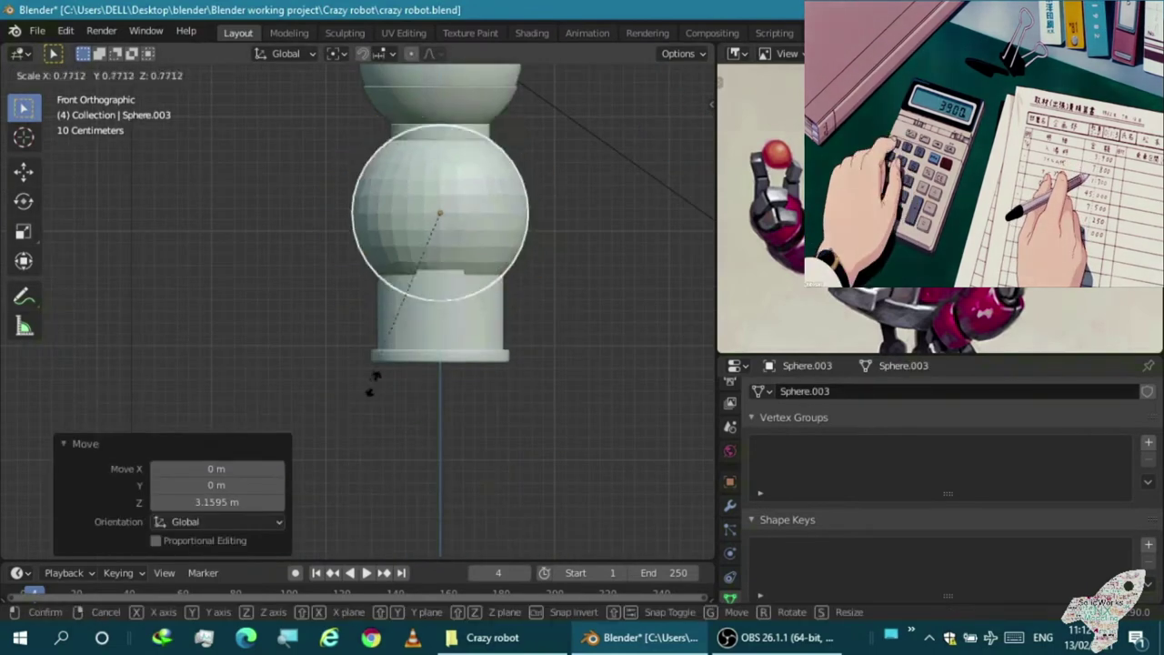
pyautogui.click(465, 264)
# Push the sphere toward the neck's front and stretch it vertically along Z into an oval
pyautogui.press('KP_3')
pyautogui.press('g')
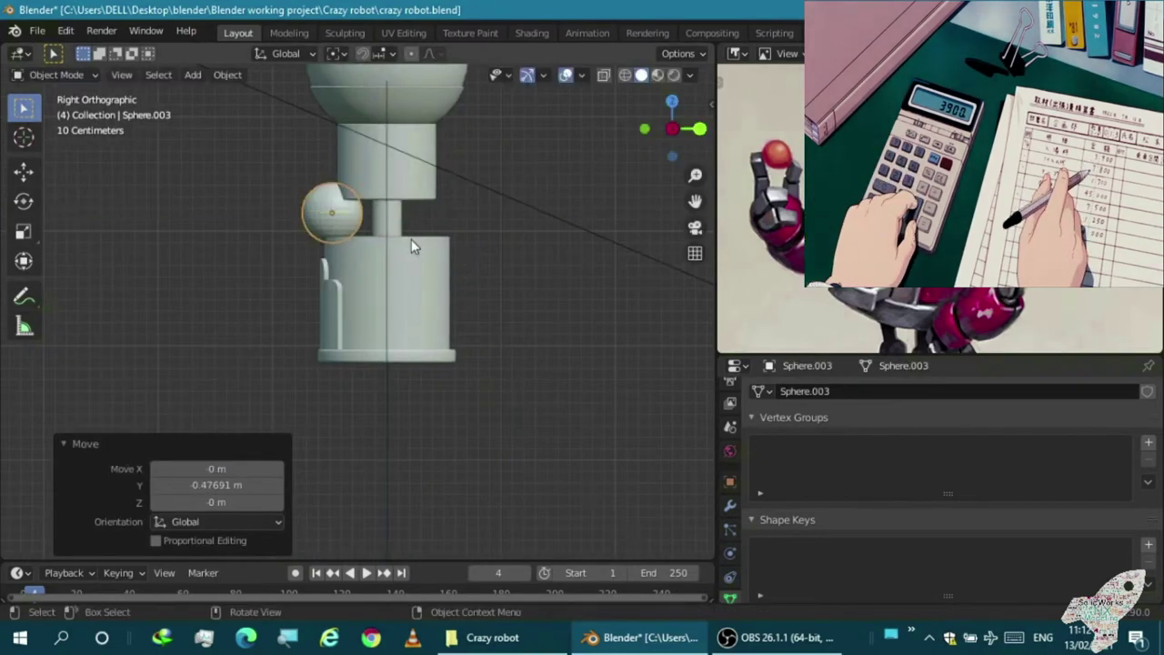
pyautogui.click(434, 187)
pyautogui.press('KP_1')
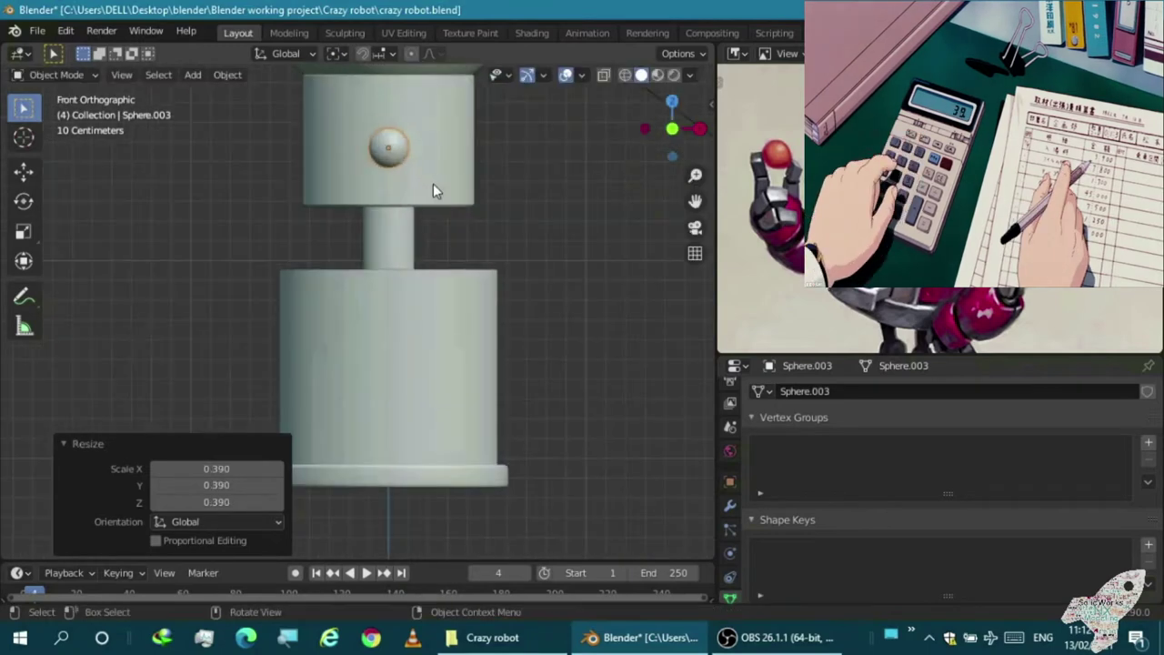
pyautogui.press('s')
pyautogui.press('z')
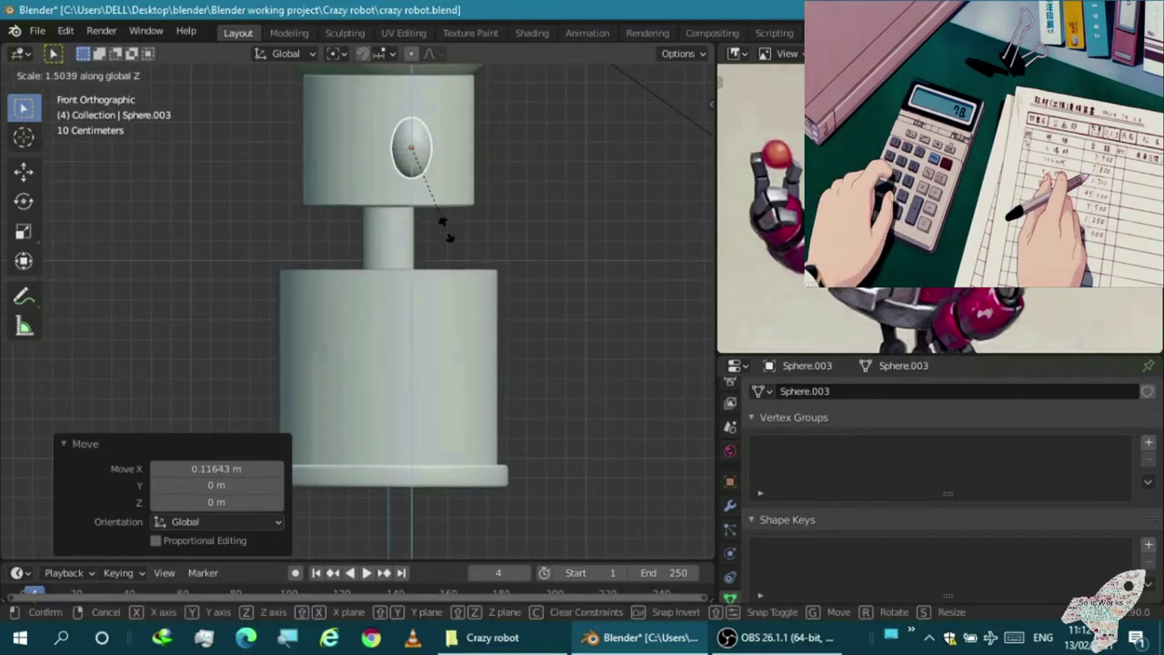
pyautogui.click(464, 182)
# Inspect the oval sphere from the side view, toggling proportional editing
pyautogui.scroll(3, 469, 158)
pyautogui.press('KP_3')
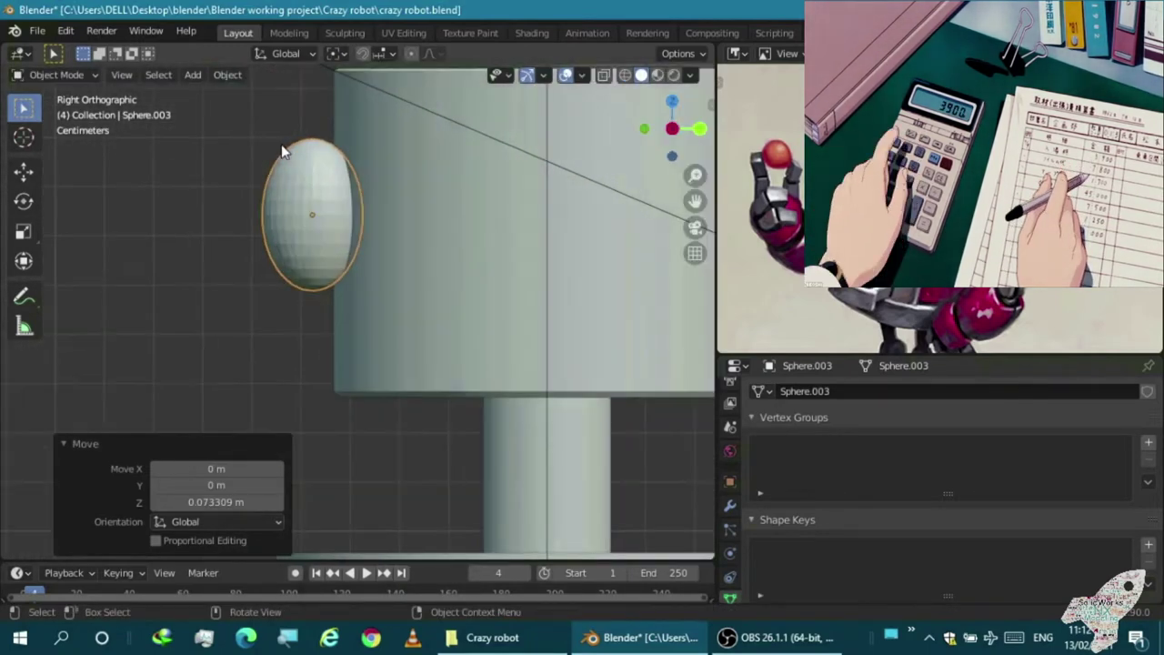
pyautogui.scroll(2, 309, 116)
pyautogui.press('o')
pyautogui.scroll(-4, 282, 178)
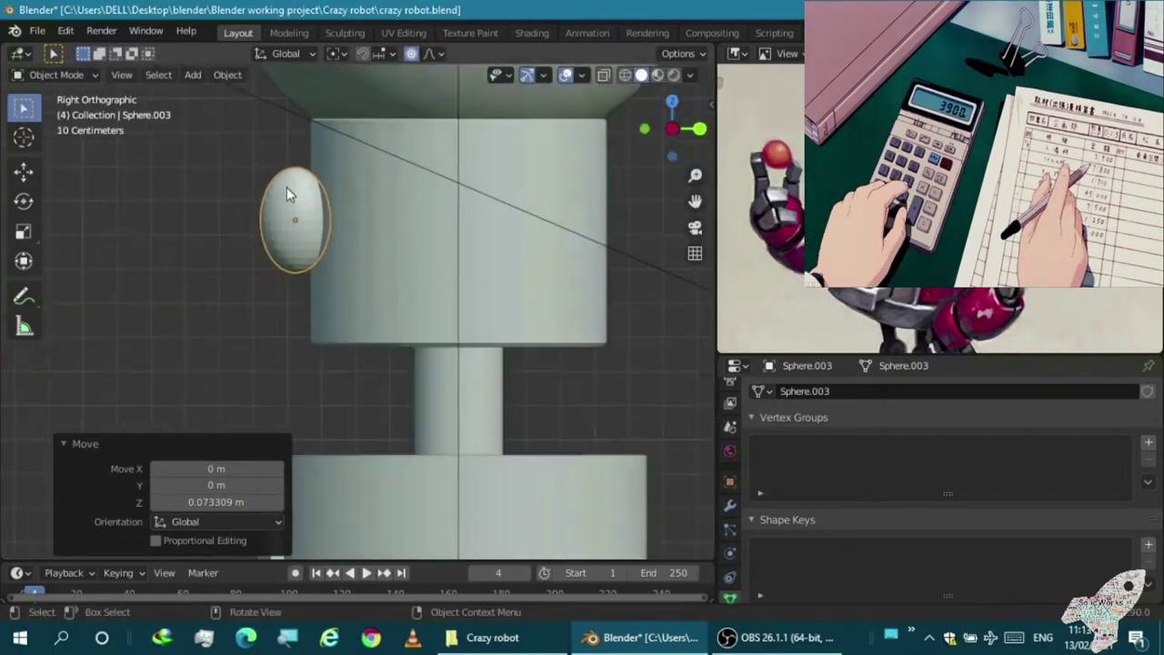
pyautogui.scroll(-1, 273, 210)
pyautogui.press('g')
pyautogui.press('Escape')
pyautogui.scroll(-5, 746, 505)
# Show the modifier properties and select the neck cylinder and dome head to inspect them
pyautogui.click(729, 505)
pyautogui.scroll(-2, 456, 287)
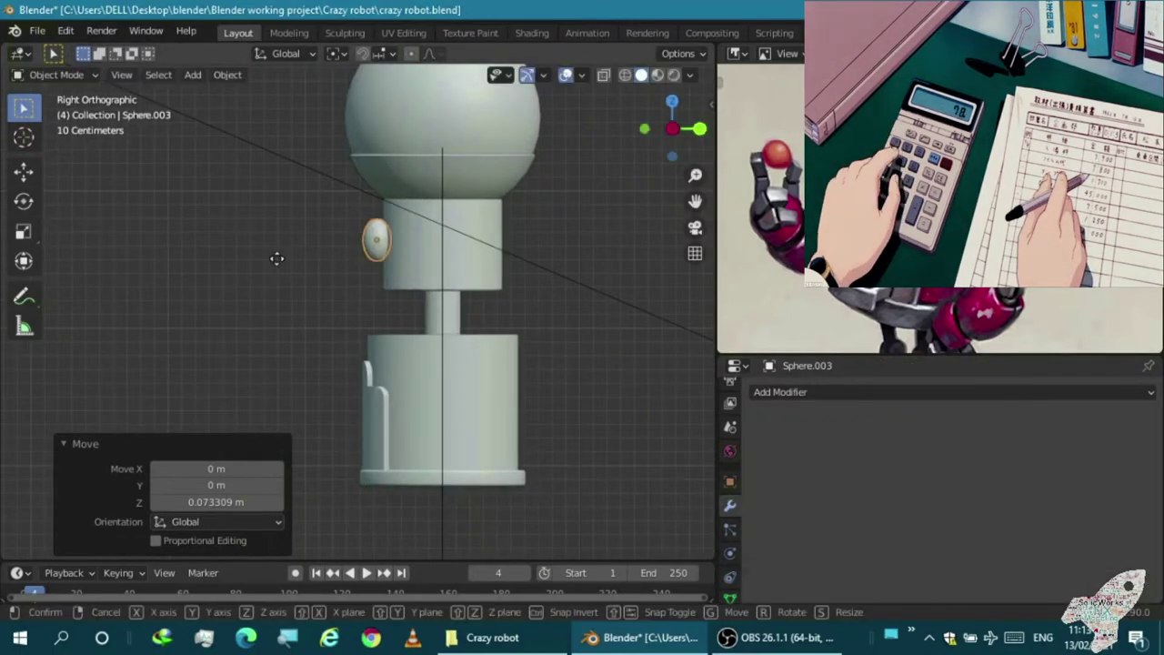
pyautogui.press('KP_1')
pyautogui.press('r')
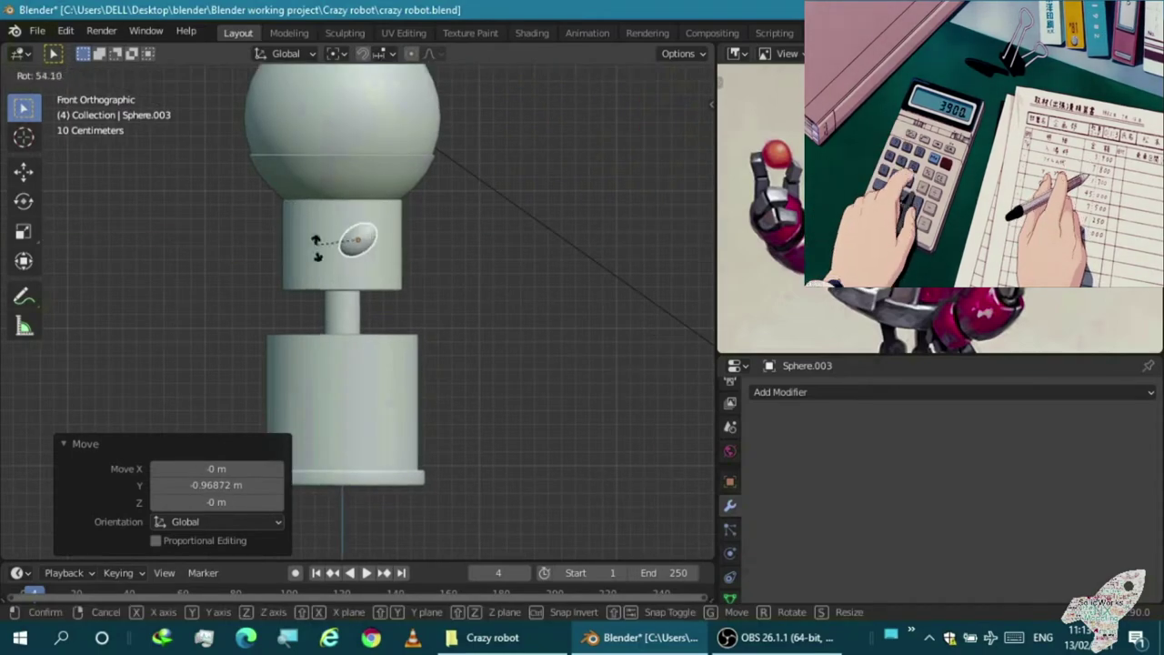
pyautogui.press('Escape')
pyautogui.press('KP_3')
pyautogui.click(418, 242)
pyautogui.click(398, 177)
pyautogui.scroll(2, 430, 119)
pyautogui.click(429, 119)
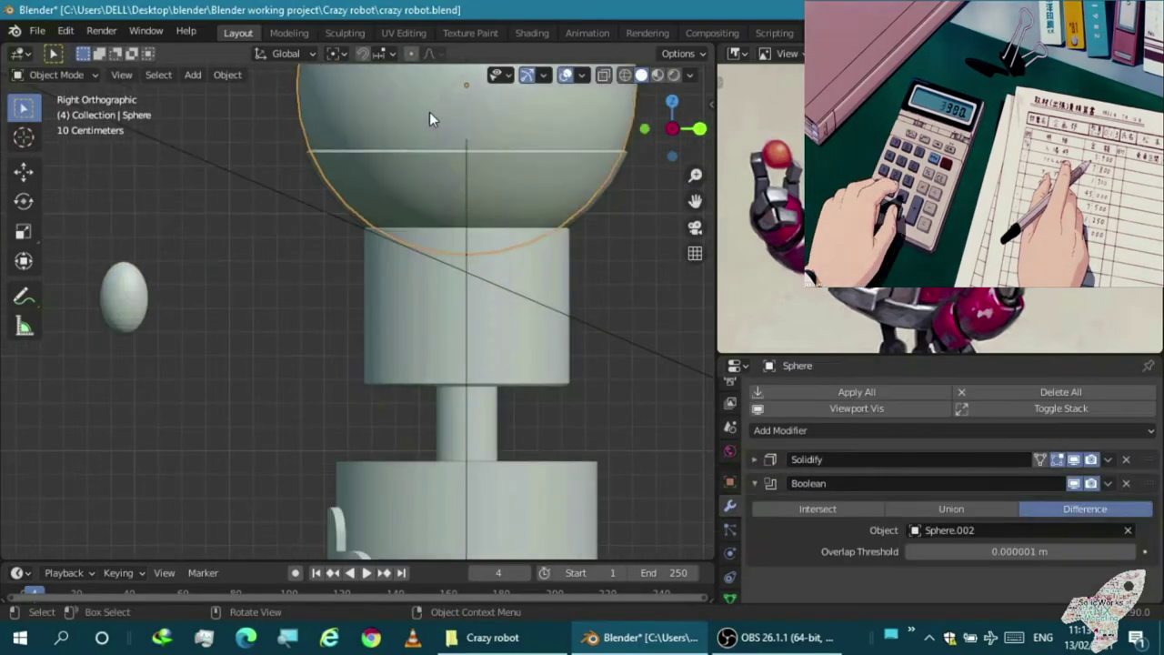
pyautogui.moveTo(430, 118); pyautogui.dragTo(434, 158, button='middle')
pyautogui.press('KP_1')
pyautogui.scroll(-3, 447, 292)
pyautogui.scroll(2, 346, 320)
# Move the oval sphere along Y so it sits in the neck's front surface
pyautogui.click(346, 320)
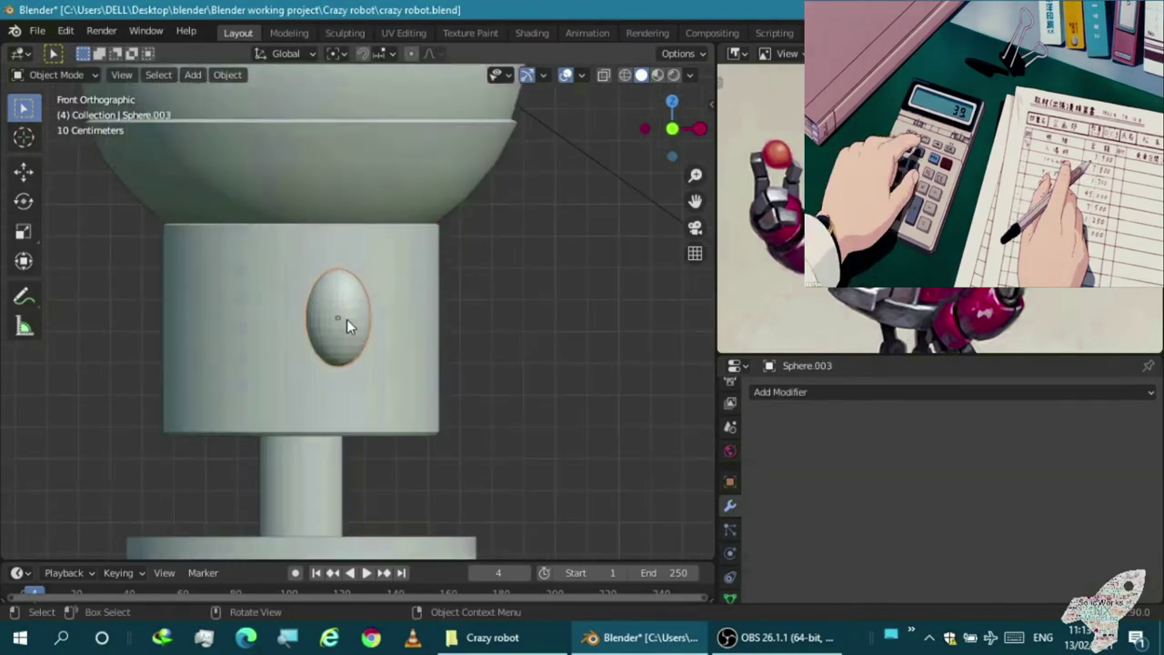
pyautogui.press('KP_3')
pyautogui.press('g')
pyautogui.press('y')
pyautogui.click(542, 383)
pyautogui.scroll(3, 333, 315)
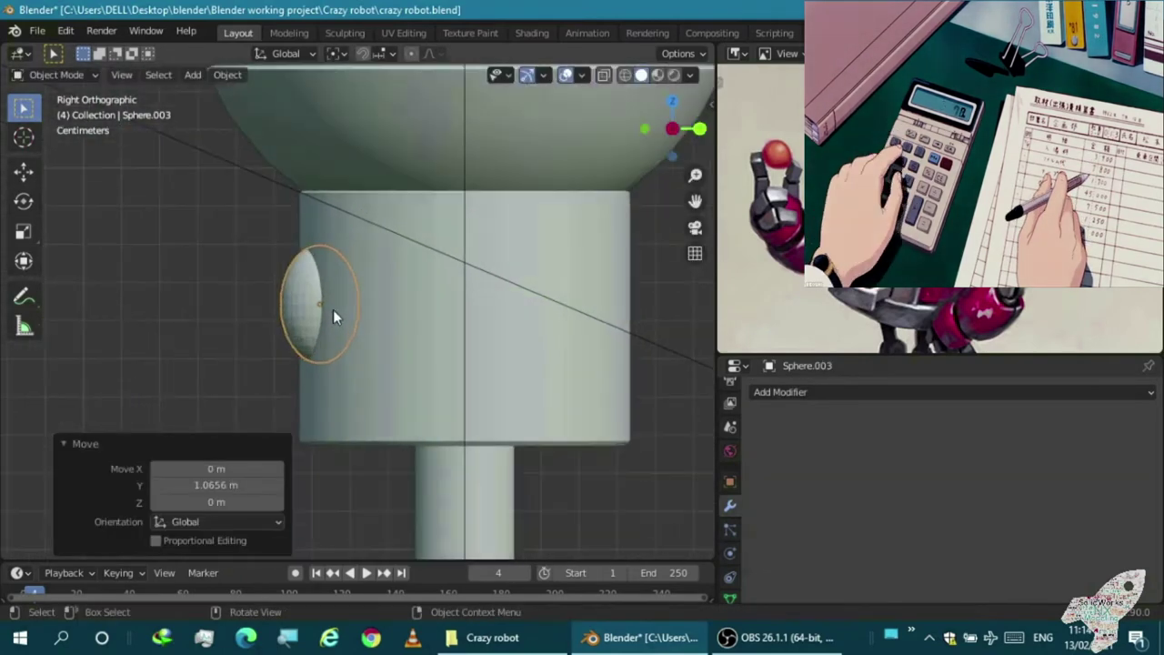
pyautogui.click(354, 313)
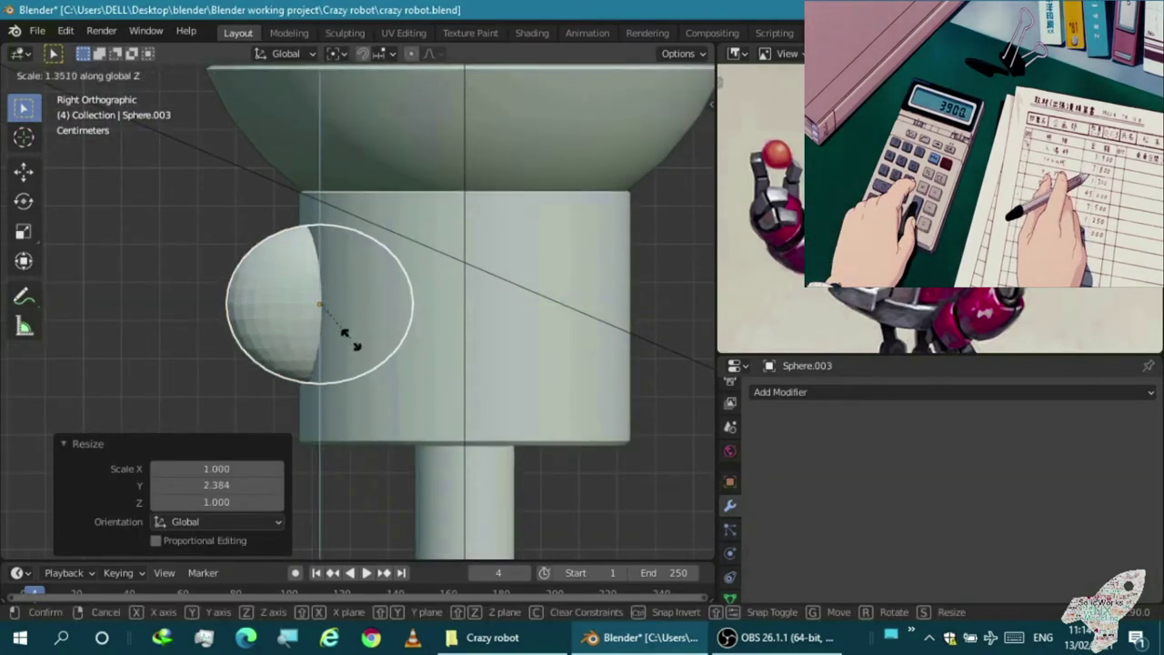
pyautogui.click(350, 335)
# Narrow the eye oval along X and fine-tune its overall size
pyautogui.press('KP_1')
pyautogui.press('s')
pyautogui.press('x')
pyautogui.click(338, 341)
pyautogui.press('s')
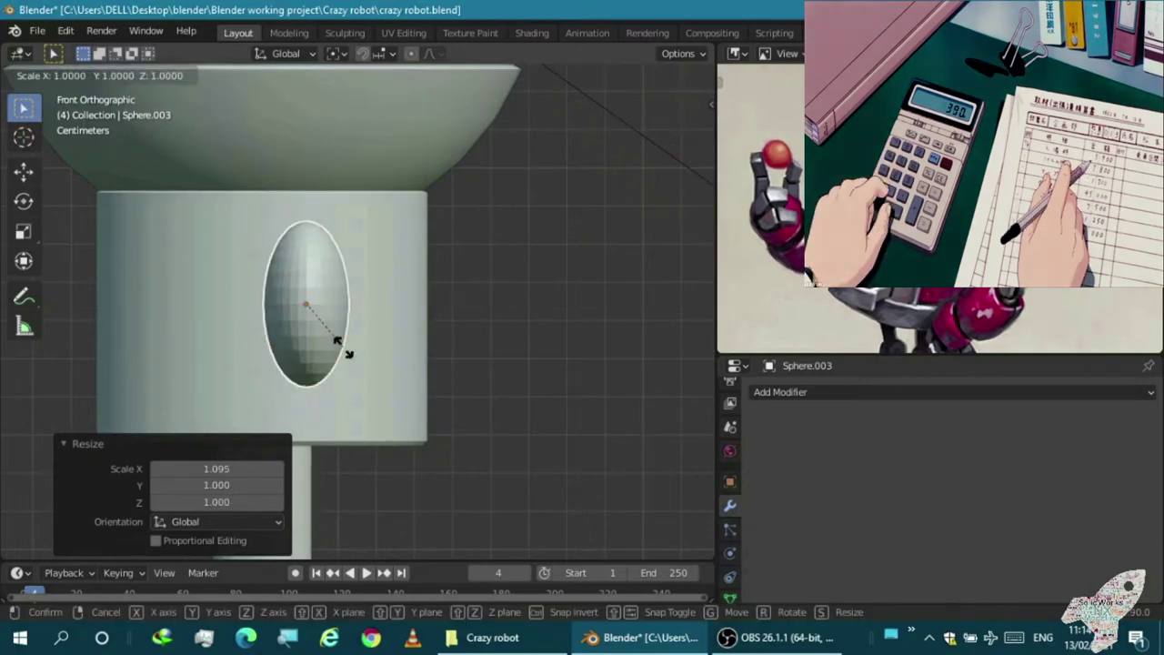
pyautogui.click(341, 338)
pyautogui.moveTo(341, 339); pyautogui.dragTo(278, 373, button='middle')
pyautogui.press('KP_1')
pyautogui.click(379, 356)
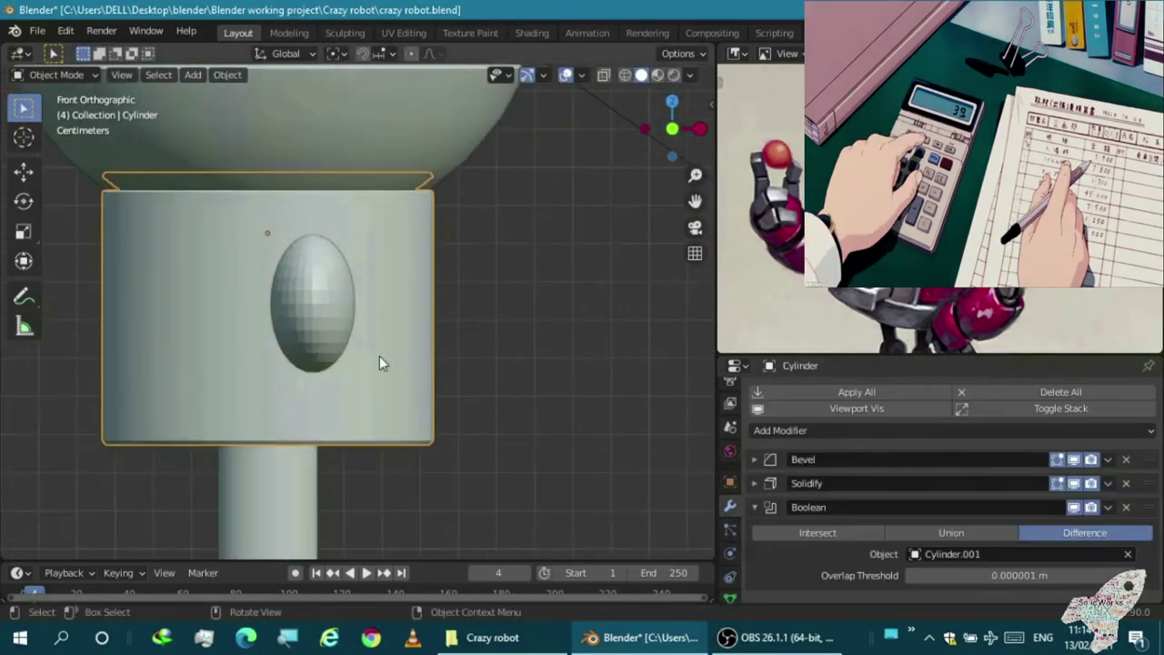
# Add a Boolean modifier to the neck using Sphere.003 as cutter, displaying the sphere as Bounds
pyautogui.click(801, 433)
pyautogui.click(810, 149)
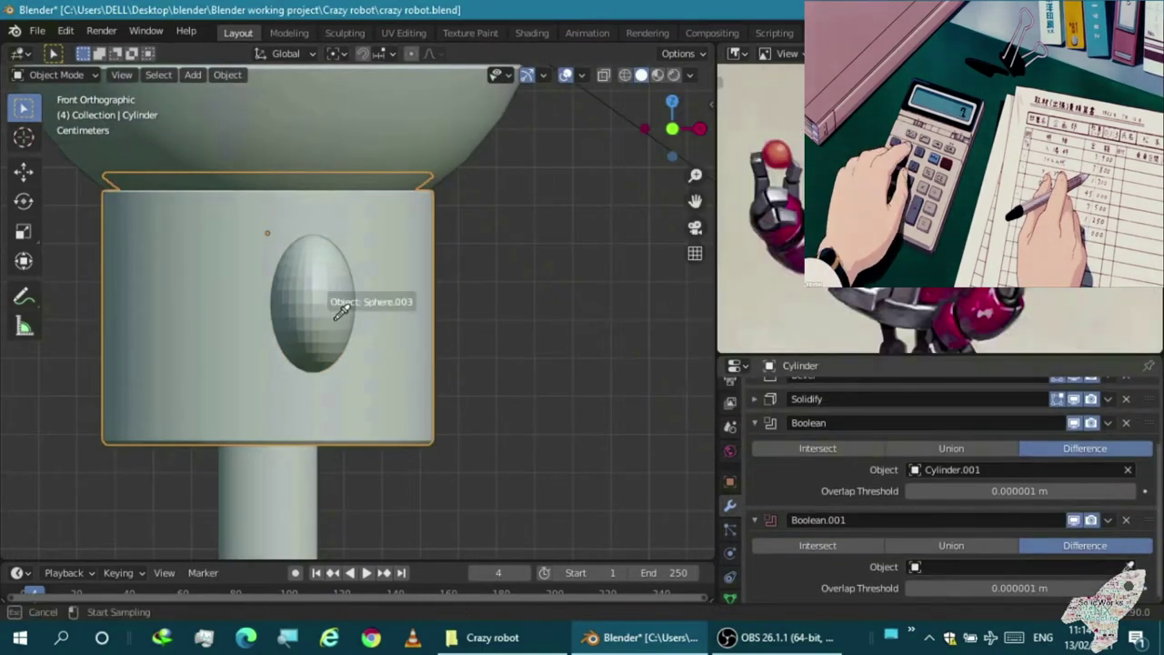
pyautogui.click(329, 319)
pyautogui.click(729, 481)
pyautogui.click(1019, 546)
pyautogui.click(921, 536)
# Lower the eye cutter slightly along Z and shift it right along X
pyautogui.moveTo(320, 544)
pyautogui.mouseDown(button='middle')
pyautogui.moveTo(336, 390)
pyautogui.moveTo(288, 372)
pyautogui.mouseUp(button='middle')
pyautogui.press('KP_1')
pyautogui.press('KP_1')
pyautogui.scroll(2, 333, 367)
pyautogui.press('g')
pyautogui.press('z')
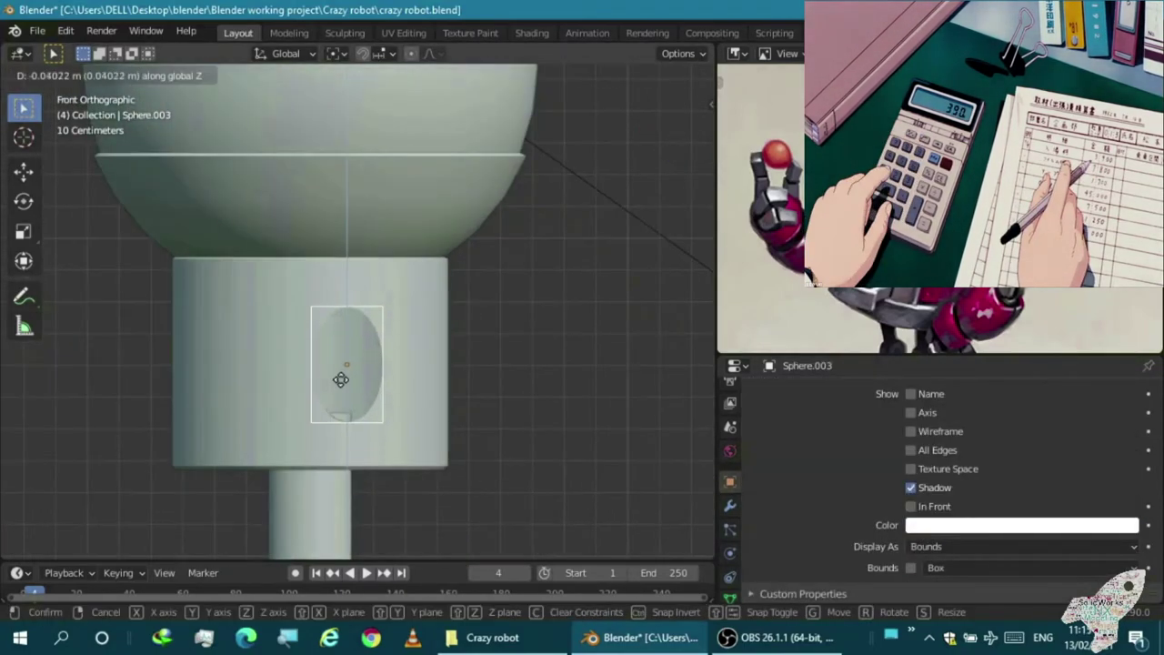
pyautogui.click(345, 386)
pyautogui.moveTo(345, 385)
pyautogui.mouseDown(button='middle')
pyautogui.moveTo(242, 450)
pyautogui.moveTo(204, 349)
pyautogui.moveTo(266, 349)
pyautogui.mouseUp(button='middle')
pyautogui.scroll(3, 266, 348)
pyautogui.moveTo(174, 299)
pyautogui.mouseDown(button='middle')
pyautogui.moveTo(351, 295)
pyautogui.moveTo(261, 286)
pyautogui.mouseUp(button='middle')
pyautogui.press('KP_1')
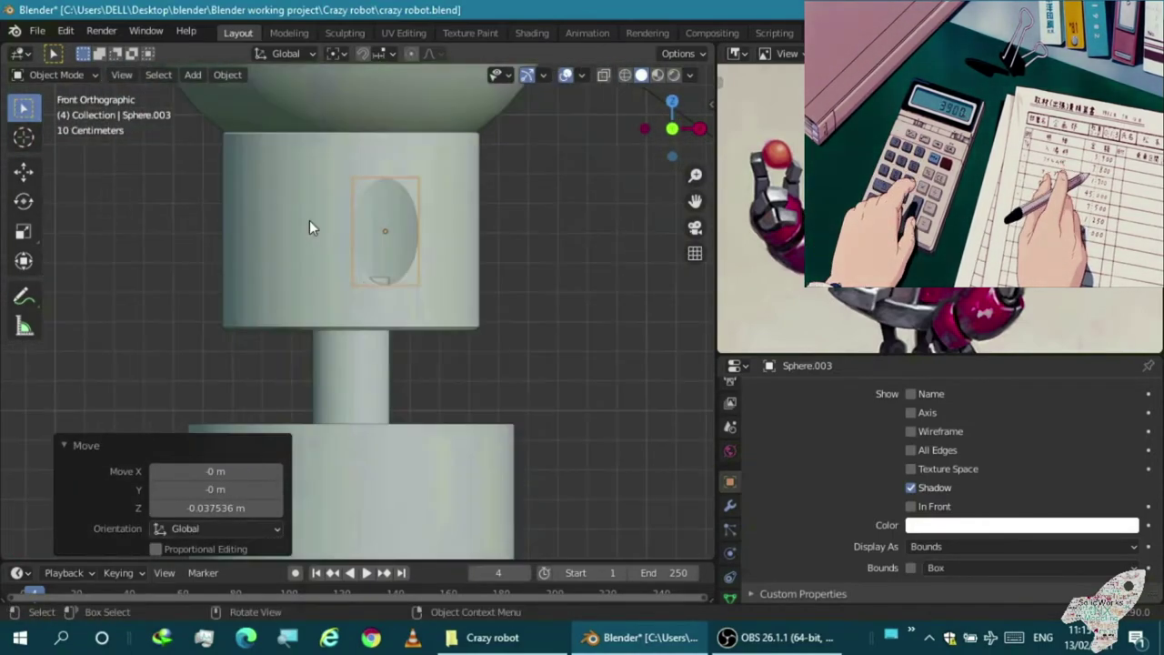
pyautogui.press('g')
pyautogui.press('x')
pyautogui.click(341, 228)
# Duplicate the cutter to the left as Sphere.004 and cut it with Boolean.002 on the neck
pyautogui.hotkey('shift', 'd')
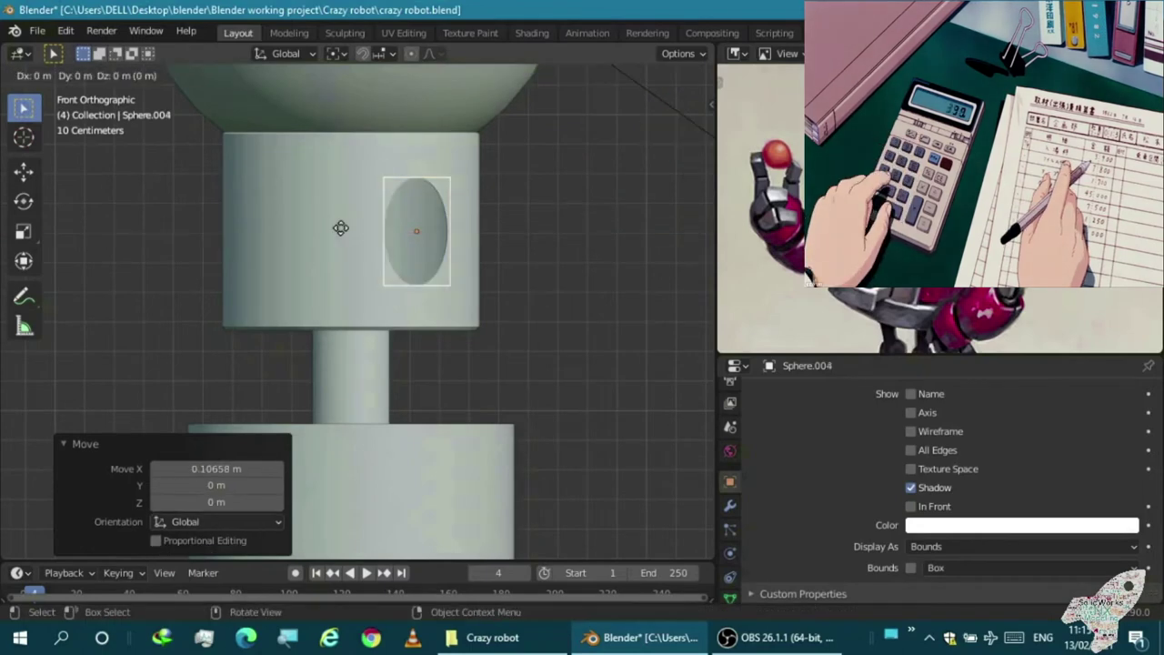
pyautogui.press('x')
pyautogui.click(232, 200)
pyautogui.moveTo(232, 200)
pyautogui.mouseDown(button='middle')
pyautogui.moveTo(252, 247)
pyautogui.moveTo(344, 158)
pyautogui.mouseUp(button='middle')
pyautogui.click(344, 159)
pyautogui.click(730, 506)
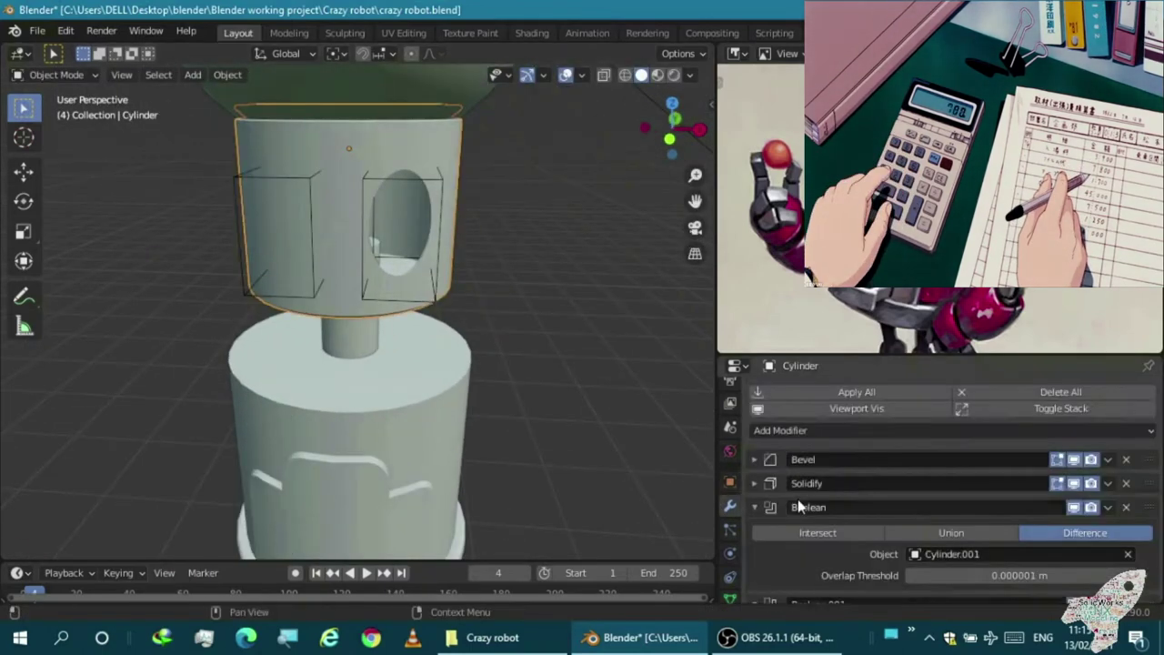
pyautogui.scroll(-2, 772, 519)
pyautogui.scroll(2, 756, 503)
pyautogui.click(754, 497)
pyautogui.click(818, 431)
pyautogui.click(792, 149)
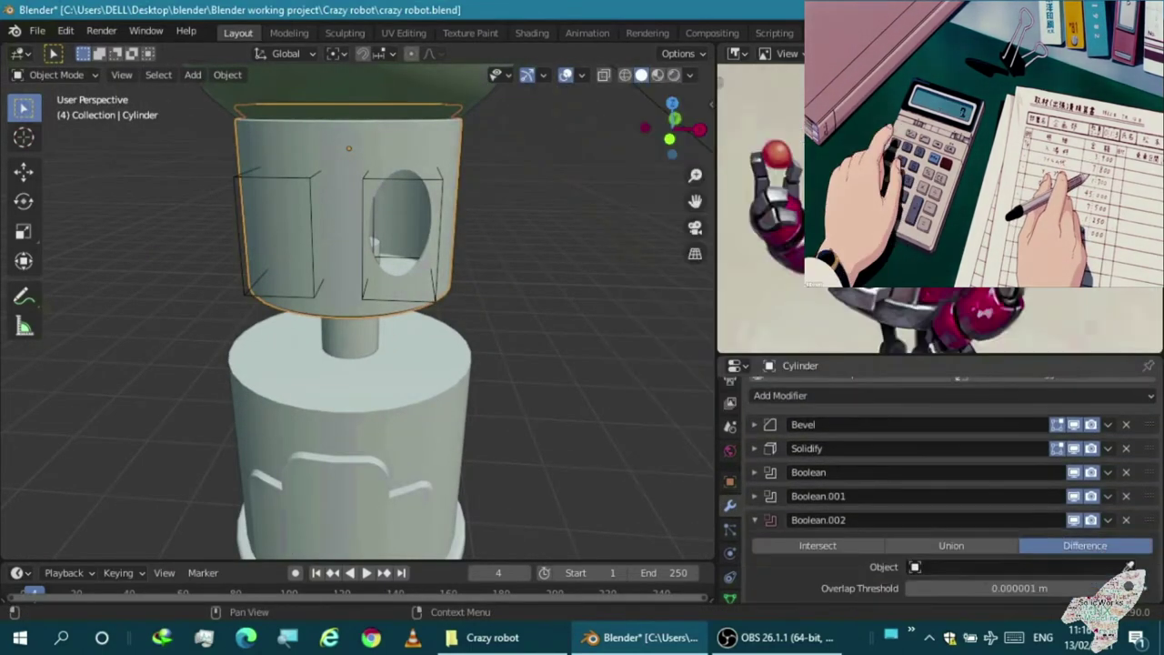
pyautogui.click(256, 164)
pyautogui.moveTo(255, 164)
pyautogui.mouseDown(button='middle')
pyautogui.moveTo(255, 260)
pyautogui.moveTo(368, 404)
pyautogui.mouseUp(button='middle')
pyautogui.scroll(-3, 368, 404)
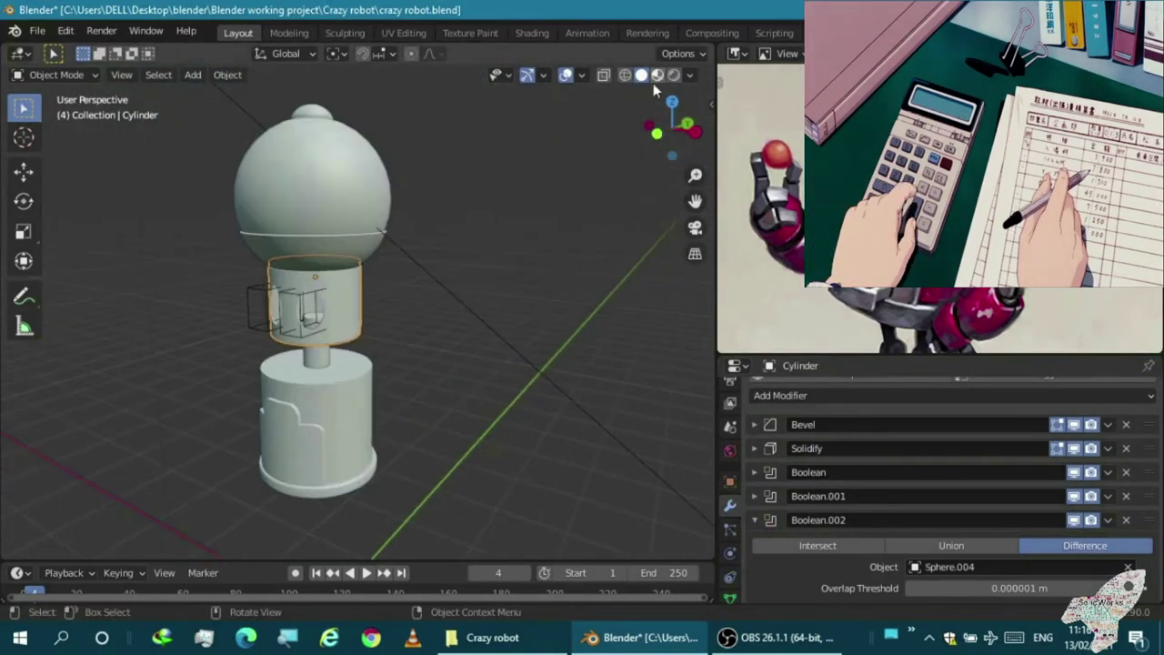
pyautogui.click(690, 76)
# Switch viewport shading to MatCap, trying red and green before settling on multicolour
pyautogui.click(686, 158)
pyautogui.click(675, 198)
pyautogui.click(427, 292)
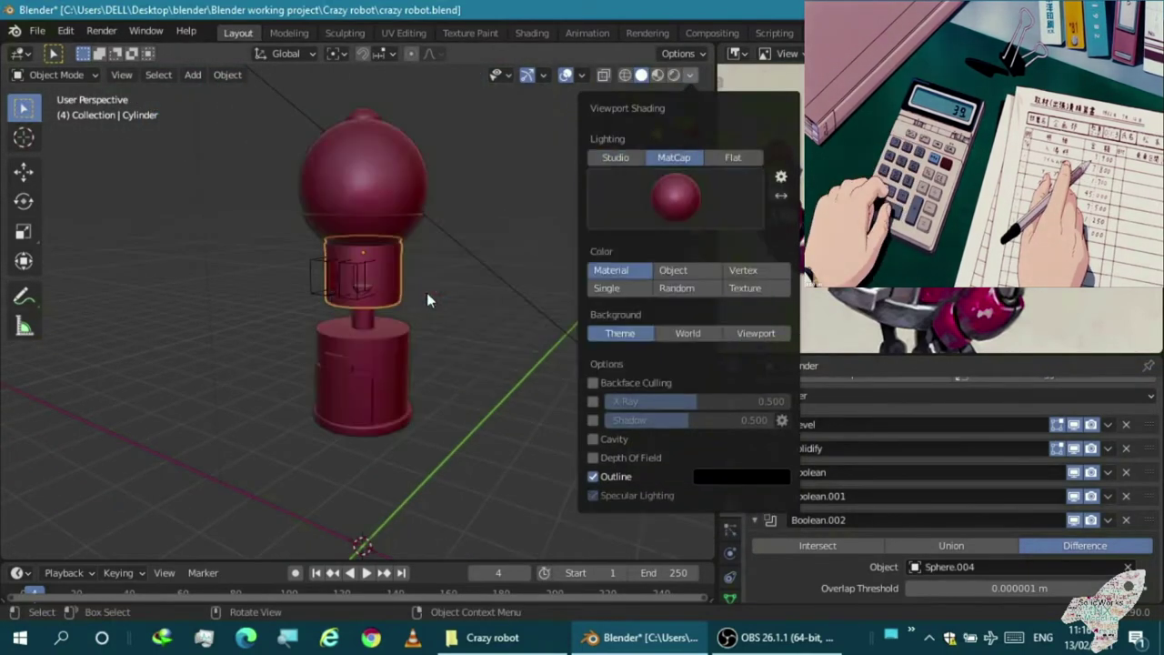
pyautogui.moveTo(397, 292)
pyautogui.mouseDown(button='middle')
pyautogui.moveTo(283, 372)
pyautogui.moveTo(368, 279)
pyautogui.mouseUp(button='middle')
pyautogui.click(690, 76)
pyautogui.click(675, 198)
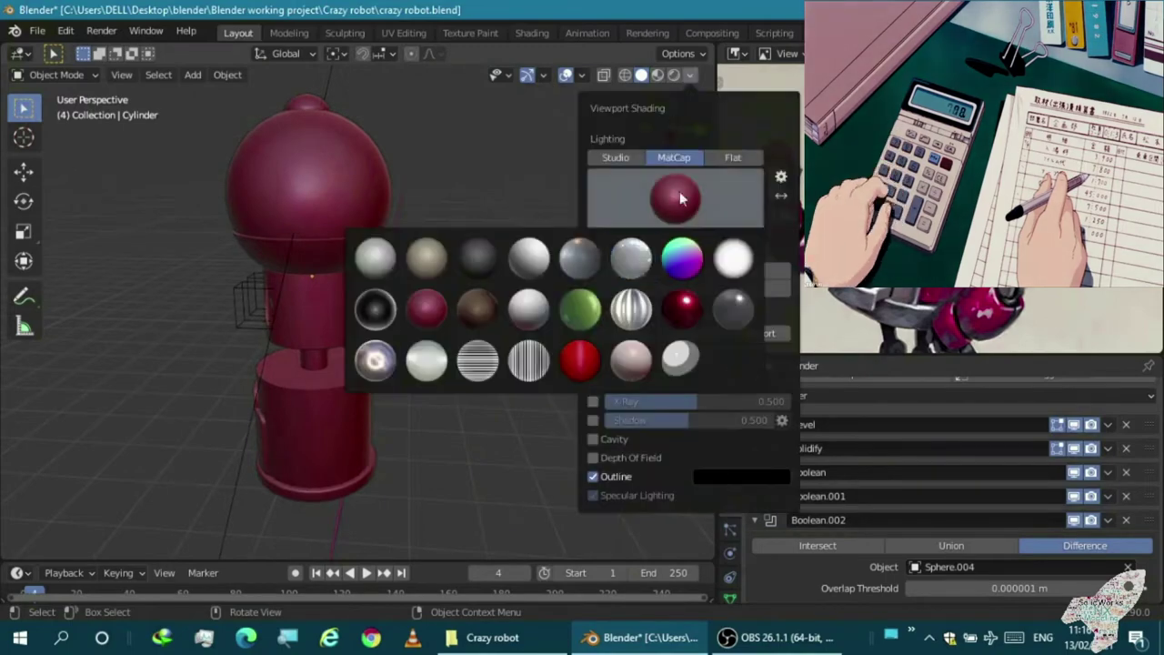
pyautogui.click(576, 307)
pyautogui.click(677, 198)
pyautogui.click(435, 368)
pyautogui.scroll(4, 436, 368)
pyautogui.moveTo(435, 369)
pyautogui.mouseDown(button='middle')
pyautogui.moveTo(384, 409)
pyautogui.moveTo(347, 345)
pyautogui.moveTo(315, 456)
pyautogui.mouseUp(button='middle')
pyautogui.scroll(3, 405, 397)
# Box-select and delete the top part of the lower cylinder in Edit Mode
pyautogui.click(289, 460)
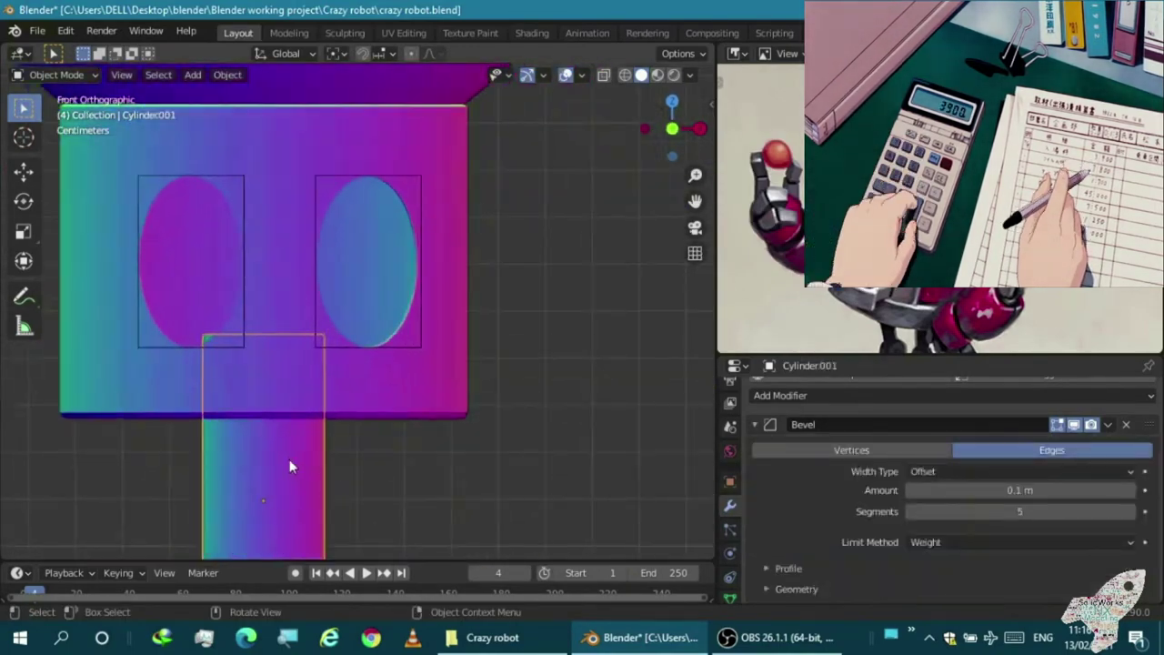
pyautogui.press('Tab')
pyautogui.scroll(3, 208, 385)
pyautogui.moveTo(183, 299); pyautogui.dragTo(391, 408)
pyautogui.press('x')
pyautogui.click(385, 418)
pyautogui.press('Tab')
# Inspect the opened top of the lower cylinder from orbited and front views
pyautogui.moveTo(386, 428)
pyautogui.mouseDown(button='middle')
pyautogui.moveTo(415, 395)
pyautogui.moveTo(218, 321)
pyautogui.moveTo(190, 293)
pyautogui.mouseUp(button='middle')
pyautogui.scroll(3, 415, 395)
pyautogui.scroll(3, 420, 386)
pyautogui.press('Tab')
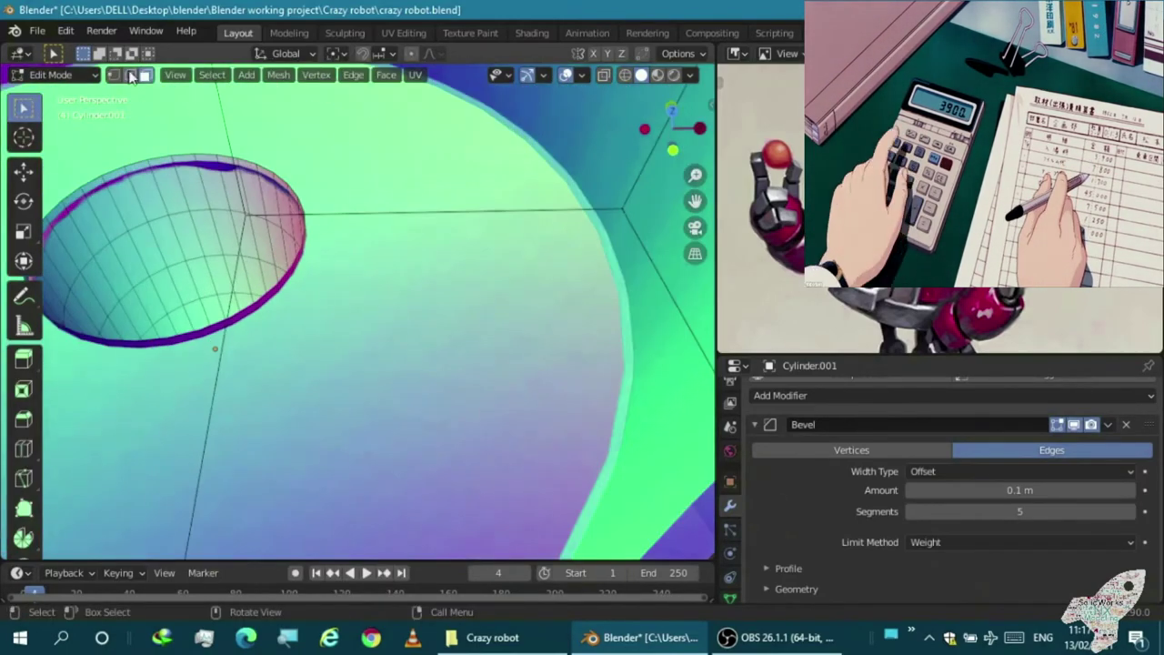
pyautogui.scroll(2, 216, 364)
pyautogui.scroll(-5, 216, 346)
pyautogui.press('Tab')
pyautogui.press('KP_1')
pyautogui.scroll(-5, 344, 358)
pyautogui.scroll(-3, 344, 358)
pyautogui.moveTo(343, 358); pyautogui.dragTo(294, 379, button='middle')
pyautogui.scroll(2, 294, 379)
# Save the file with Ctrl+S and enlarge the object properties panel
pyautogui.hotkey('ctrl', 's')
pyautogui.moveTo(806, 355); pyautogui.dragTo(805, 239)
pyautogui.scroll(2, 247, 398)
pyautogui.moveTo(247, 397)
pyautogui.mouseDown(button='middle')
pyautogui.moveTo(267, 442)
pyautogui.moveTo(525, 463)
pyautogui.mouseUp(button='middle')
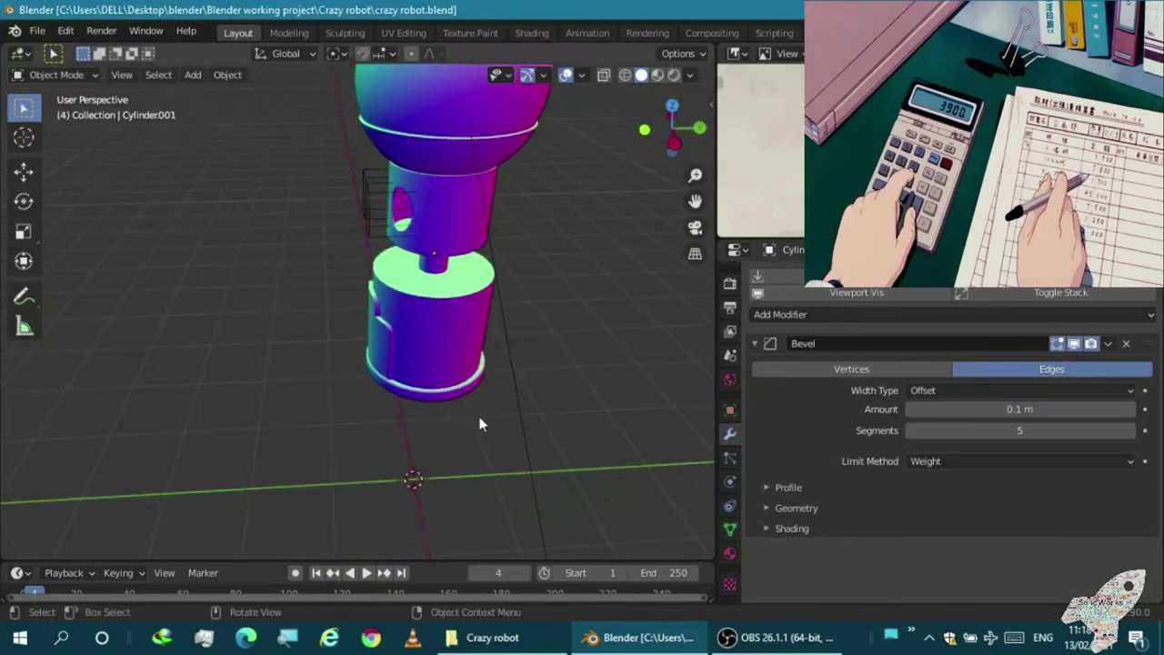
pyautogui.press('KP_1')
pyautogui.hotkey('shift', 'a')
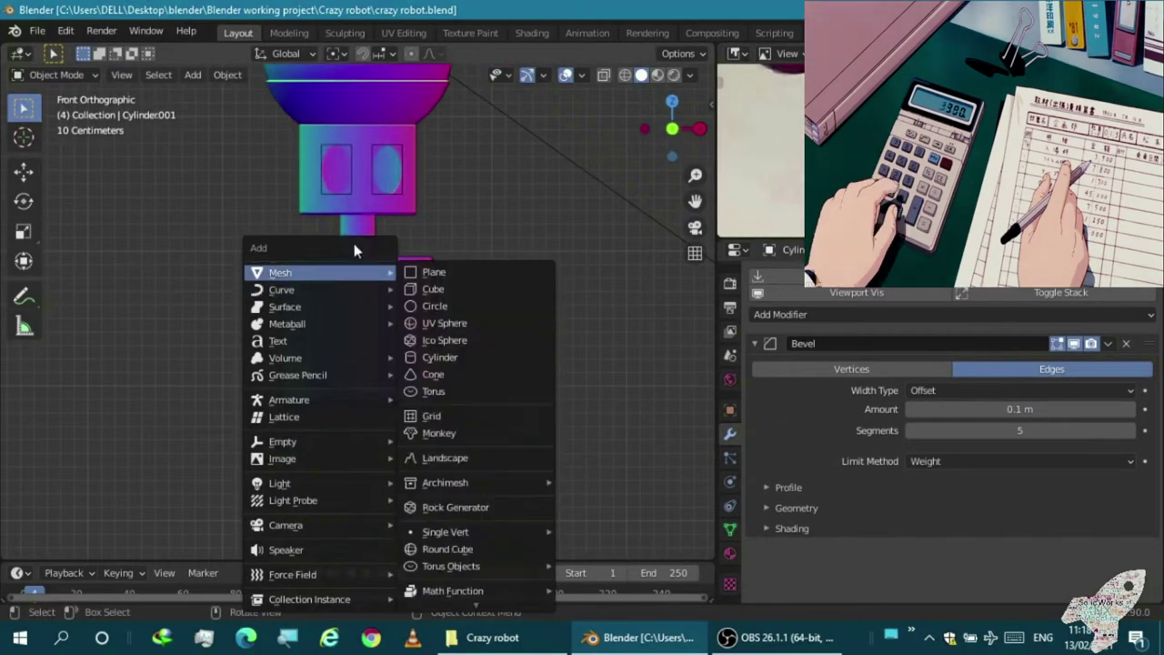
# Add a small cylinder and position it to the right below the body as a leg
pyautogui.click(428, 355)
pyautogui.press('s')
pyautogui.click(393, 505)
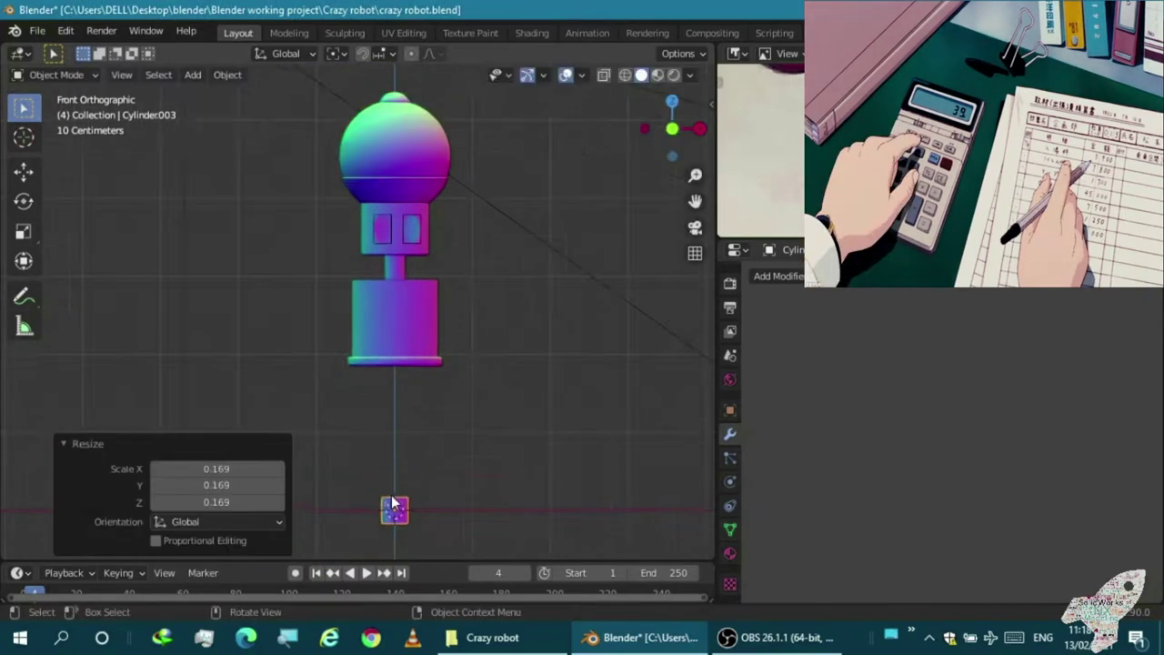
pyautogui.scroll(1, 393, 506)
pyautogui.press('g')
pyautogui.press('z')
pyautogui.click(422, 353)
pyautogui.press('g')
pyautogui.click(452, 382)
pyautogui.press('s')
pyautogui.click(410, 389)
# Slim the leg uniformly, stretch it along Z, and move it to its height
pyautogui.press('s')
pyautogui.press('z')
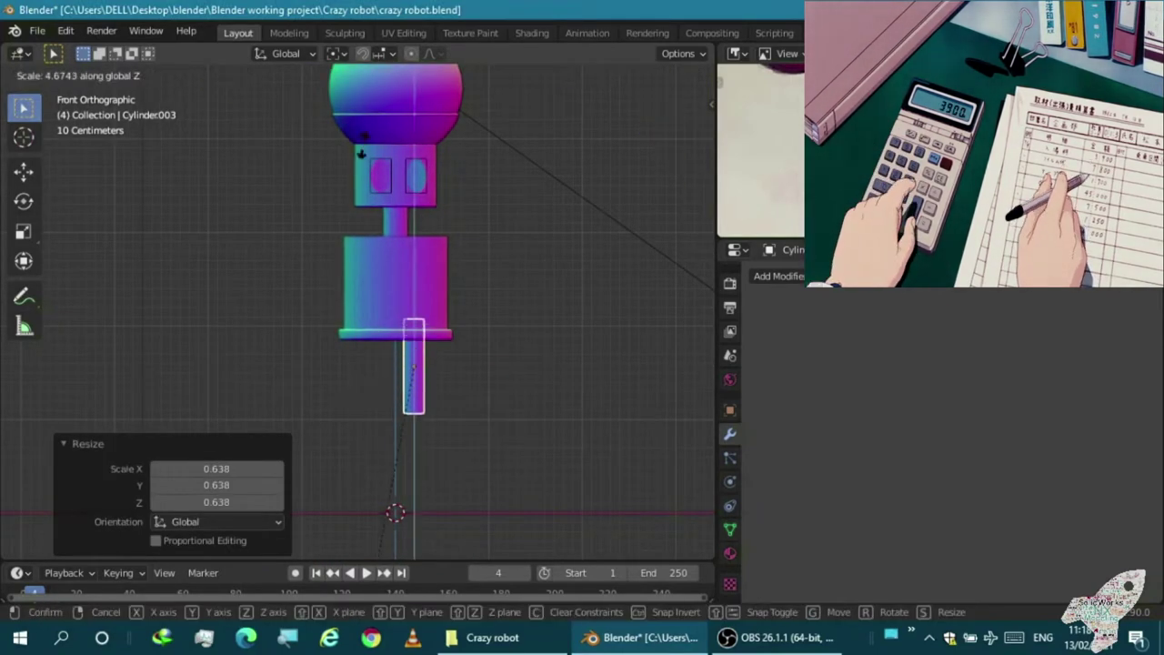
pyautogui.click(362, 153)
pyautogui.scroll(1, 363, 257)
pyautogui.press('g')
pyautogui.click(357, 273)
# Lengthen the leg by moving its end face vertically in Edit Mode
pyautogui.press('Tab')
pyautogui.scroll(3, 392, 385)
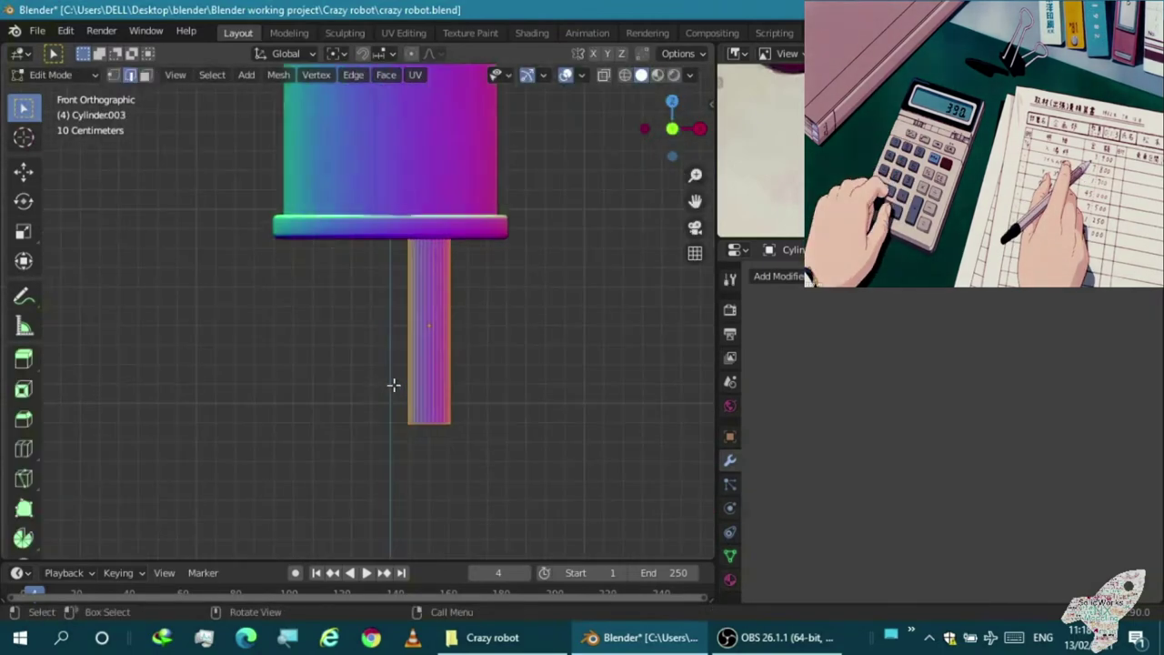
pyautogui.scroll(-1, 472, 302)
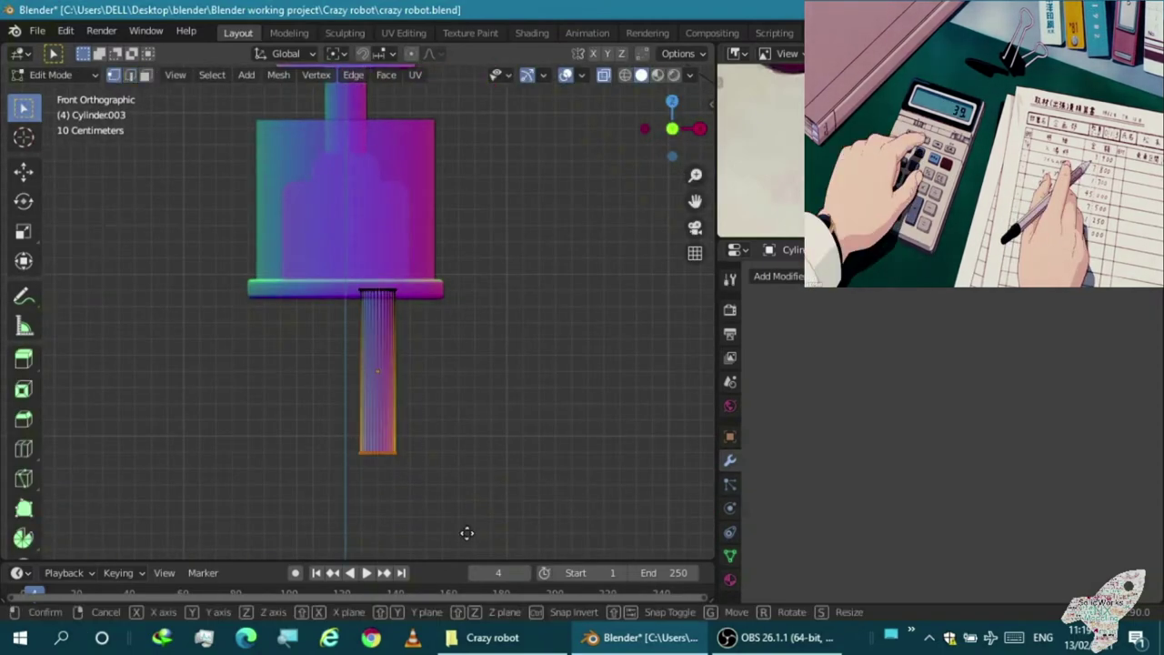
pyautogui.press('g')
pyautogui.press('z')
pyautogui.click(472, 474)
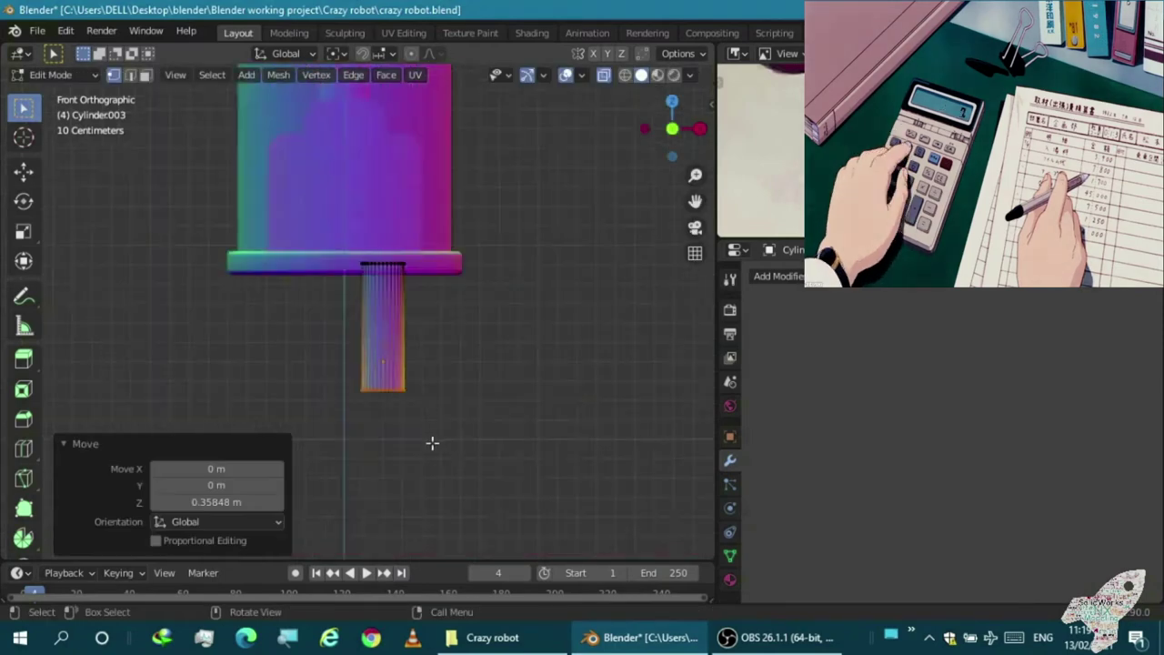
pyautogui.press('Tab')
pyautogui.scroll(1, 428, 292)
pyautogui.moveTo(429, 292); pyautogui.dragTo(296, 368, button='middle')
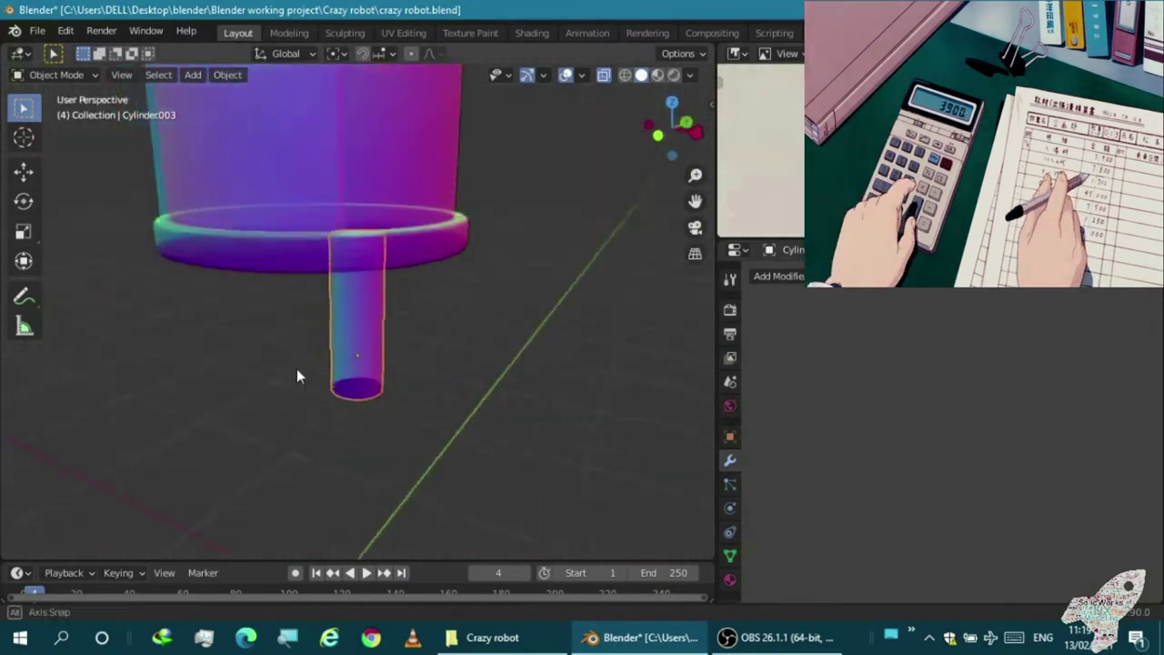
pyautogui.press('KP_1')
pyautogui.moveTo(364, 327); pyautogui.dragTo(509, 283, button='middle')
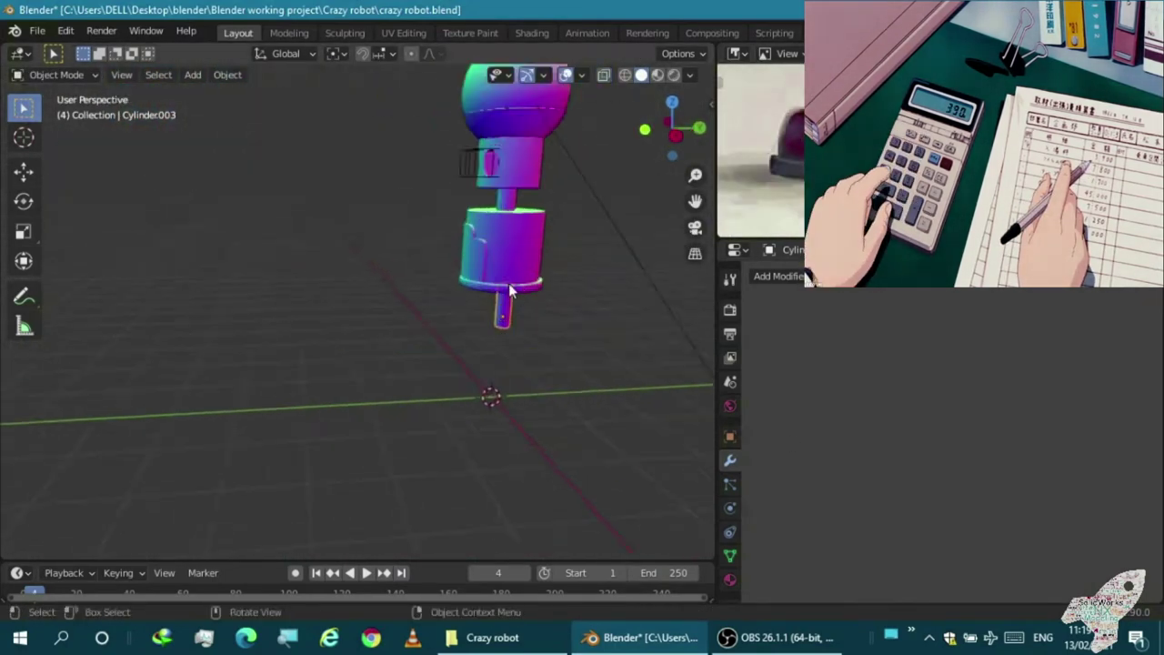
pyautogui.press('KP_1')
# Add a Mirror modifier to the leg with Cylinder.002 as mirror object
pyautogui.click(779, 276)
pyautogui.click(809, 391)
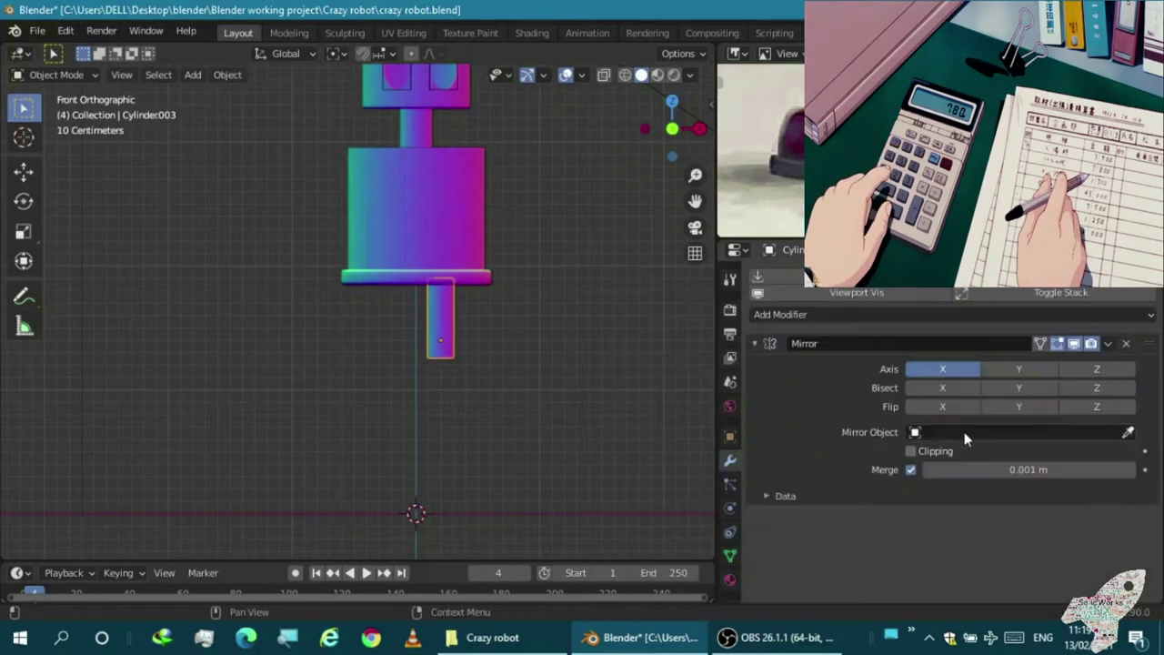
pyautogui.click(1128, 432)
pyautogui.click(455, 209)
pyautogui.scroll(1, 435, 332)
pyautogui.press('s')
pyautogui.rightClick(435, 332)
# Rescale the leg geometry in Edit Mode, stretching it vertically twice for longer legs
pyautogui.press('Tab')
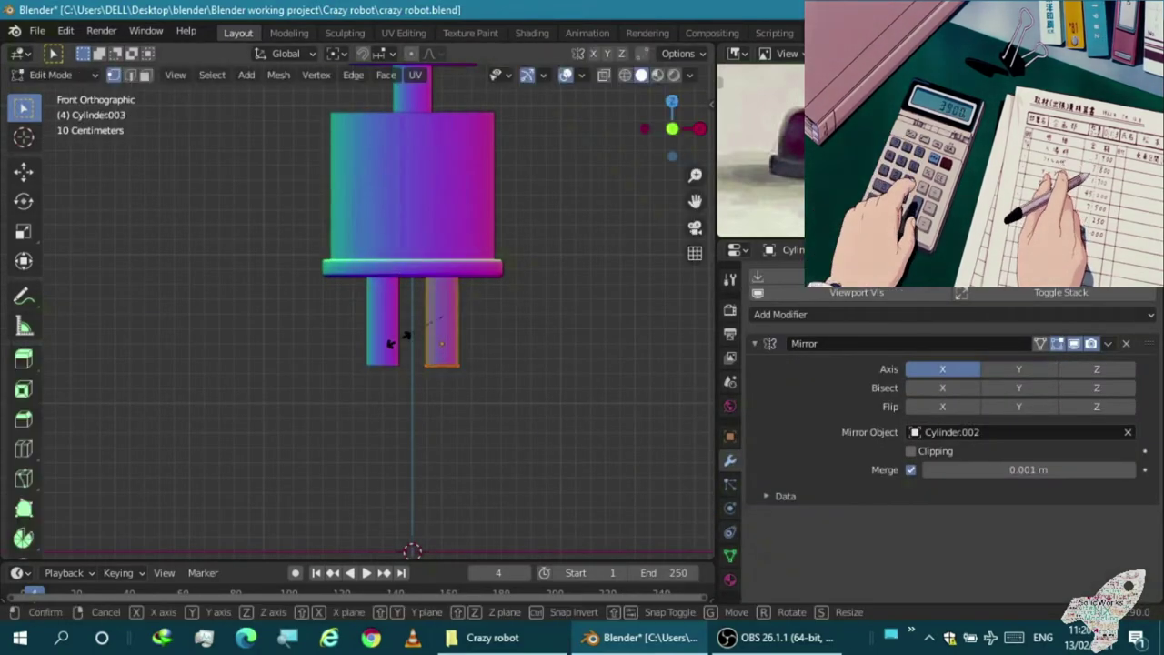
pyautogui.press('s')
pyautogui.click(416, 346)
pyautogui.press('s')
pyautogui.press('z')
pyautogui.click(418, 357)
pyautogui.scroll(4, 442, 304)
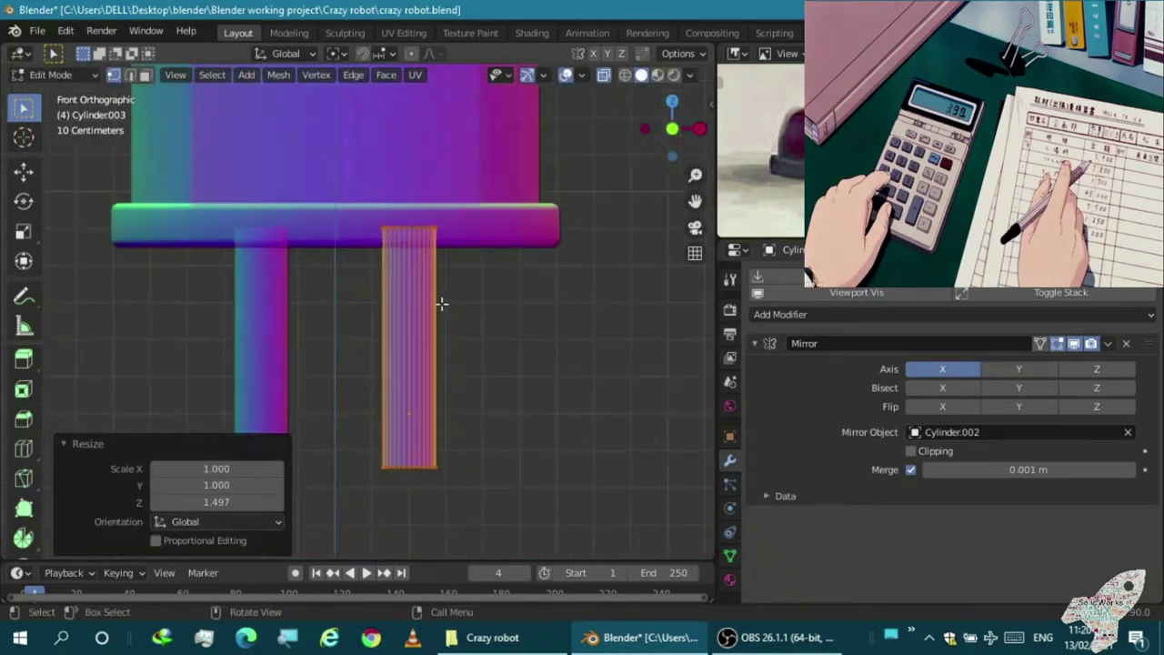
pyautogui.press('s')
pyautogui.press('z')
pyautogui.click(443, 311)
pyautogui.press('Tab')
pyautogui.scroll(-2, 433, 320)
pyautogui.moveTo(433, 320)
pyautogui.mouseDown(button='middle')
pyautogui.moveTo(376, 323)
pyautogui.moveTo(447, 154)
pyautogui.mouseUp(button='middle')
pyautogui.press('KP_1')
# Return to front view and add a new cylinder beside the robot
pyautogui.scroll(-1, 404, 309)
pyautogui.scroll(-2, 323, 196)
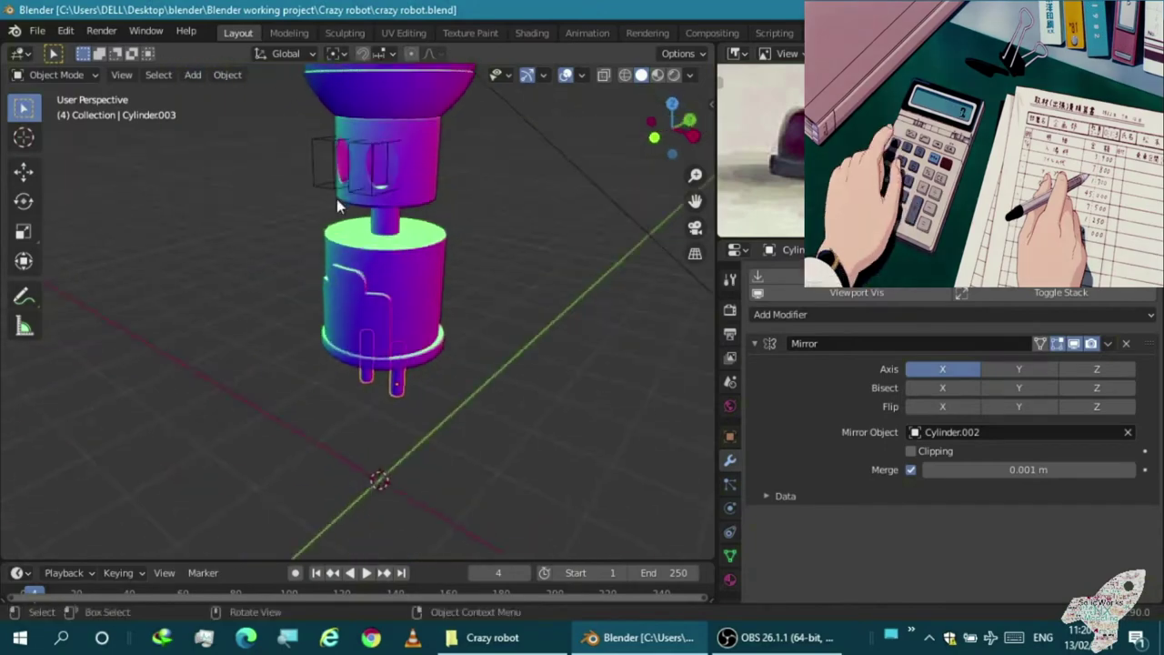
pyautogui.scroll(4, 323, 196)
pyautogui.click(384, 264)
pyautogui.scroll(-3, 384, 263)
pyautogui.press('KP_1')
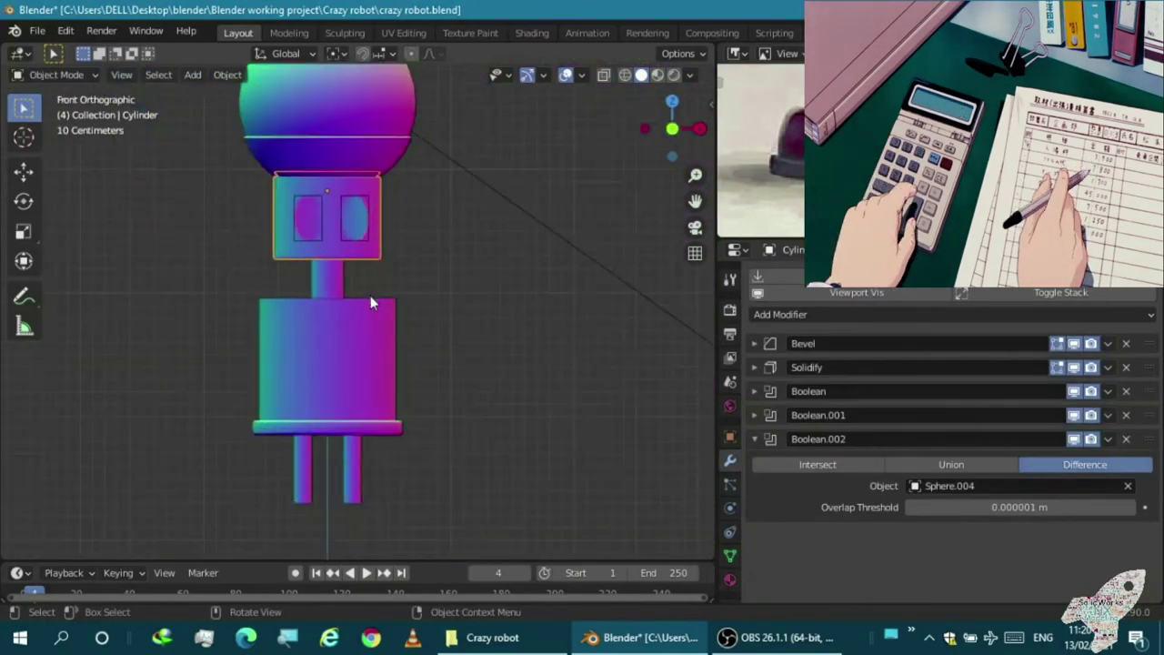
pyautogui.scroll(-1, 372, 304)
pyautogui.keyDown('shift'); pyautogui.moveTo(482, 355); pyautogui.dragTo(393, 351, button='middle'); pyautogui.keyUp('shift')
pyautogui.scroll(3, 371, 346)
pyautogui.hotkey('shift', 'a')
pyautogui.click(403, 356)
pyautogui.scroll(-3, 350, 463)
# Shrink the new cylinder, rotate it 90°, and move it beside the body
pyautogui.press('s')
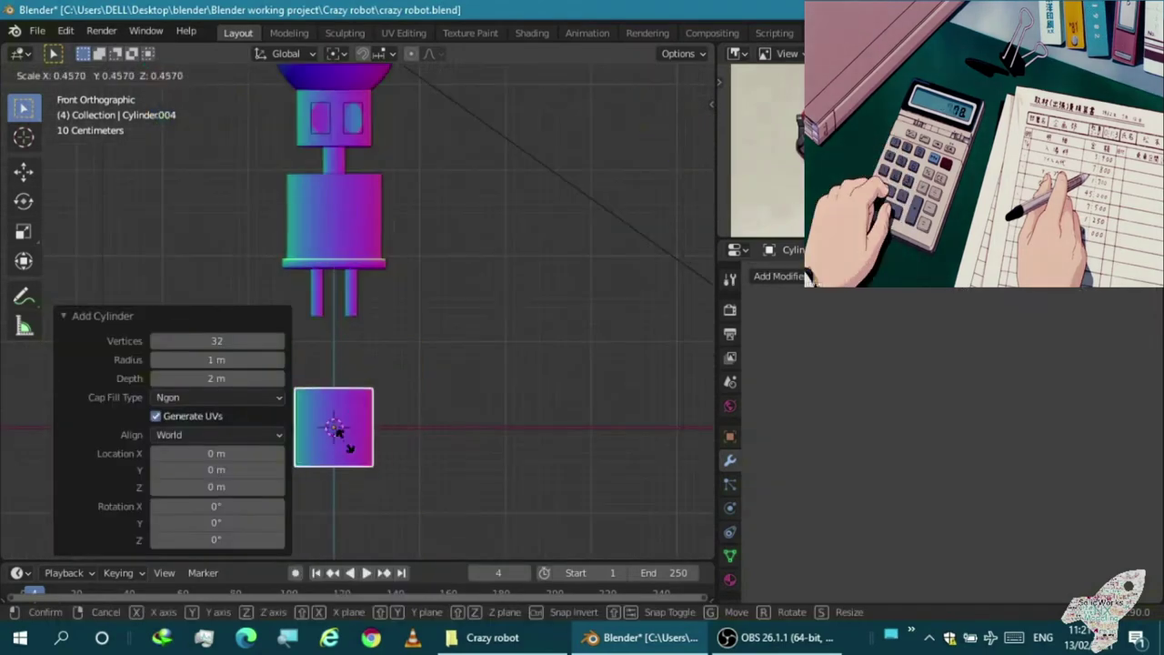
pyautogui.click(347, 440)
pyautogui.write('r90')
pyautogui.press('Return')
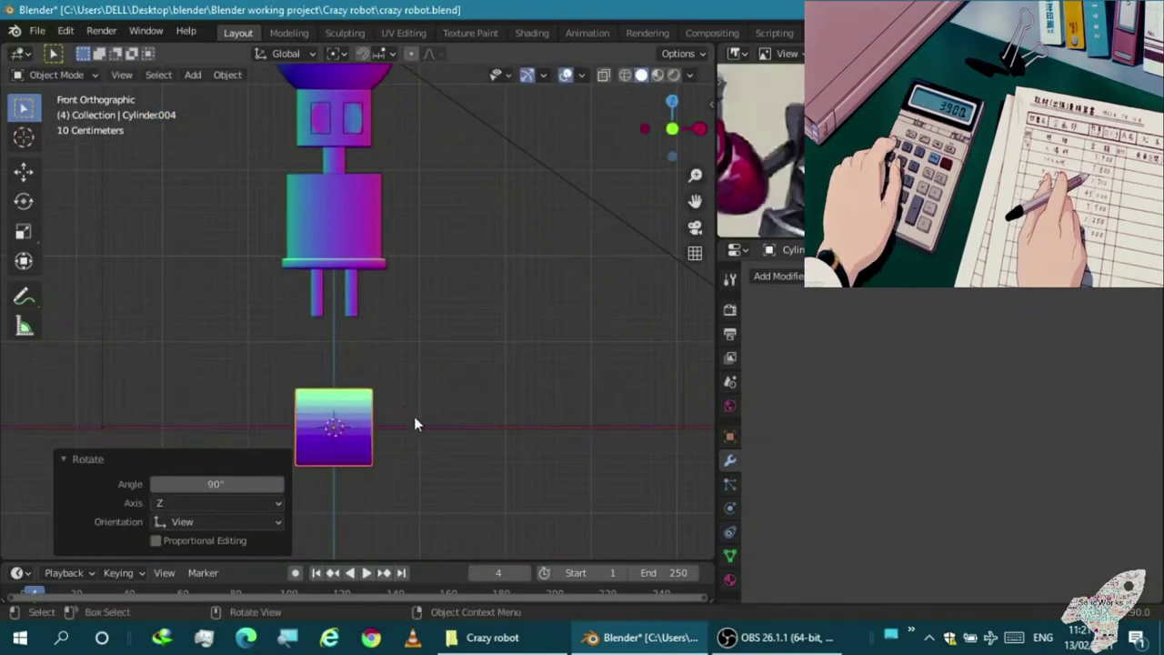
pyautogui.press('g')
pyautogui.click(437, 259)
# Shrink the cylinder further and nudge it against the right side of the upper torso
pyautogui.press('s')
pyautogui.click(413, 259)
pyautogui.press('g')
pyautogui.click(414, 235)
pyautogui.press('g')
pyautogui.click(404, 234)
pyautogui.scroll(1, 404, 235)
pyautogui.scroll(3, 382, 223)
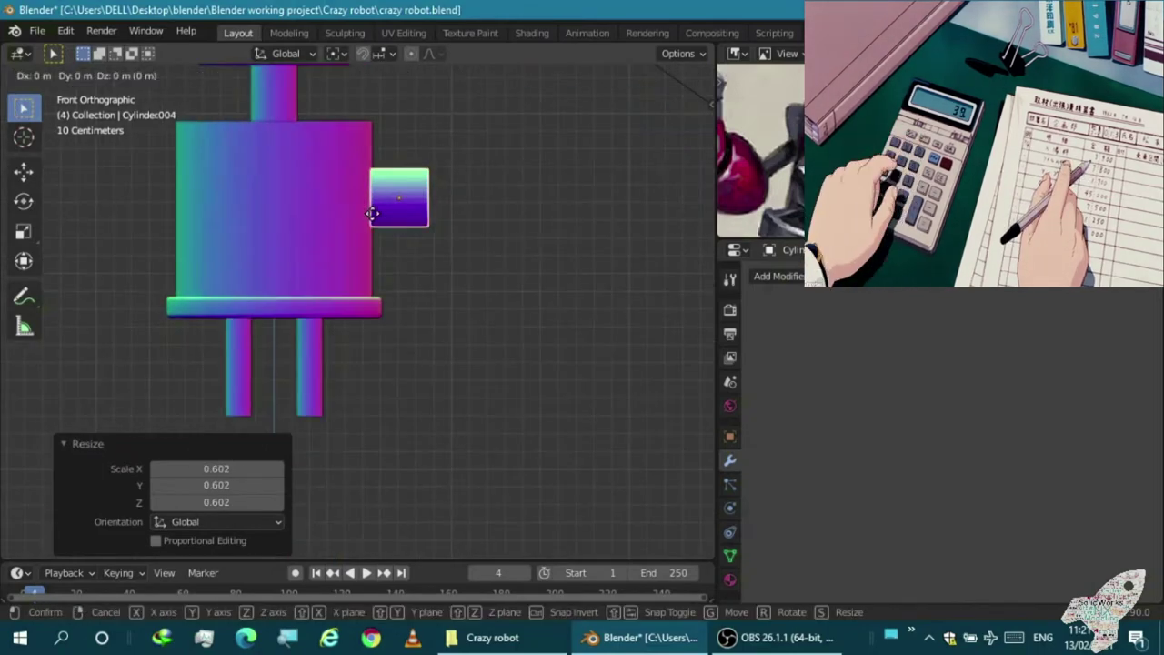
pyautogui.click(380, 190)
pyautogui.scroll(-2, 358, 220)
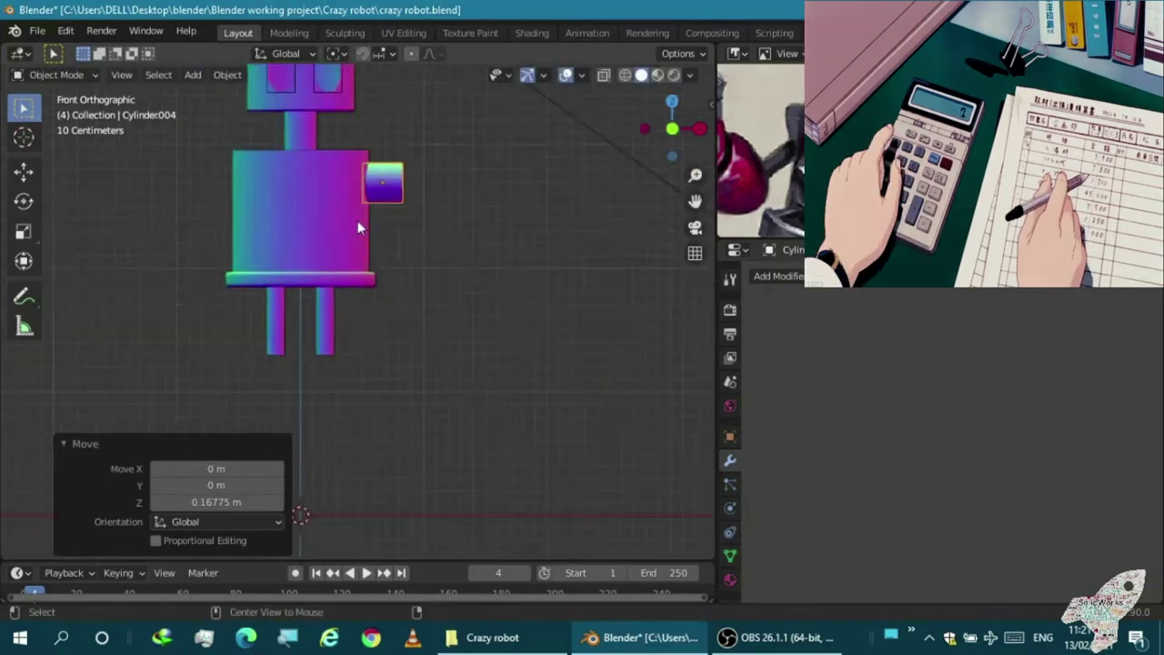
# Lower the torso's bottom edge loop vertically in Edit Mode
pyautogui.click(238, 248)
pyautogui.moveTo(160, 315); pyautogui.dragTo(250, 304, button='middle')
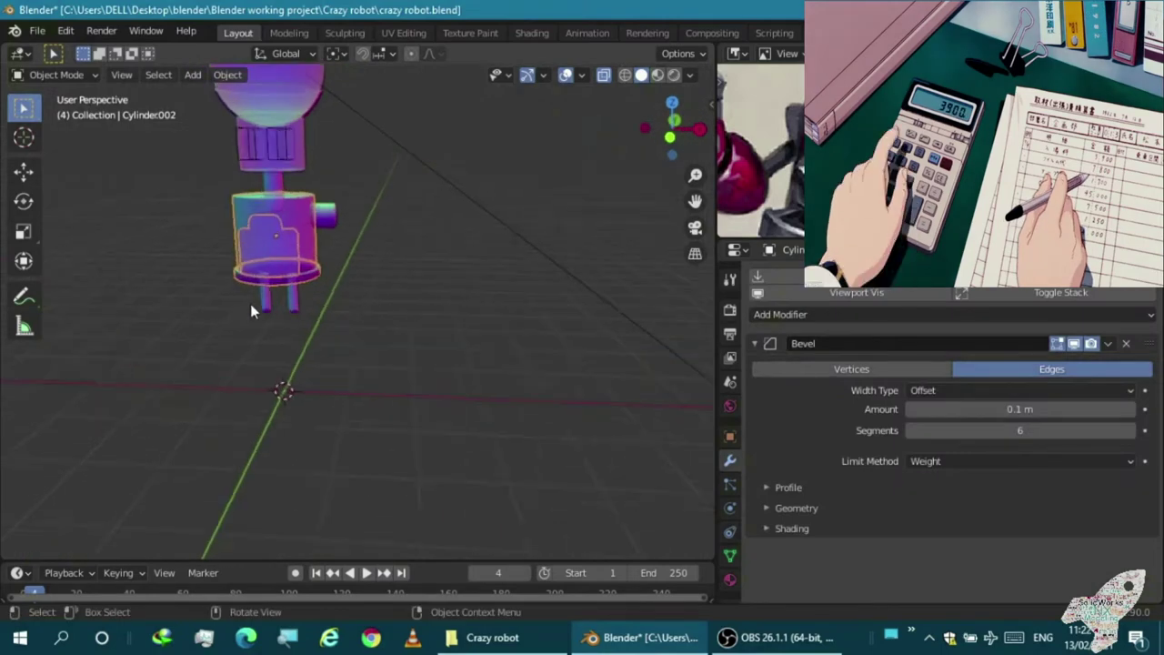
pyautogui.press('KP_1')
pyautogui.scroll(3, 267, 279)
pyautogui.press('Tab')
pyautogui.scroll(-3, 268, 287)
pyautogui.scroll(2, 141, 301)
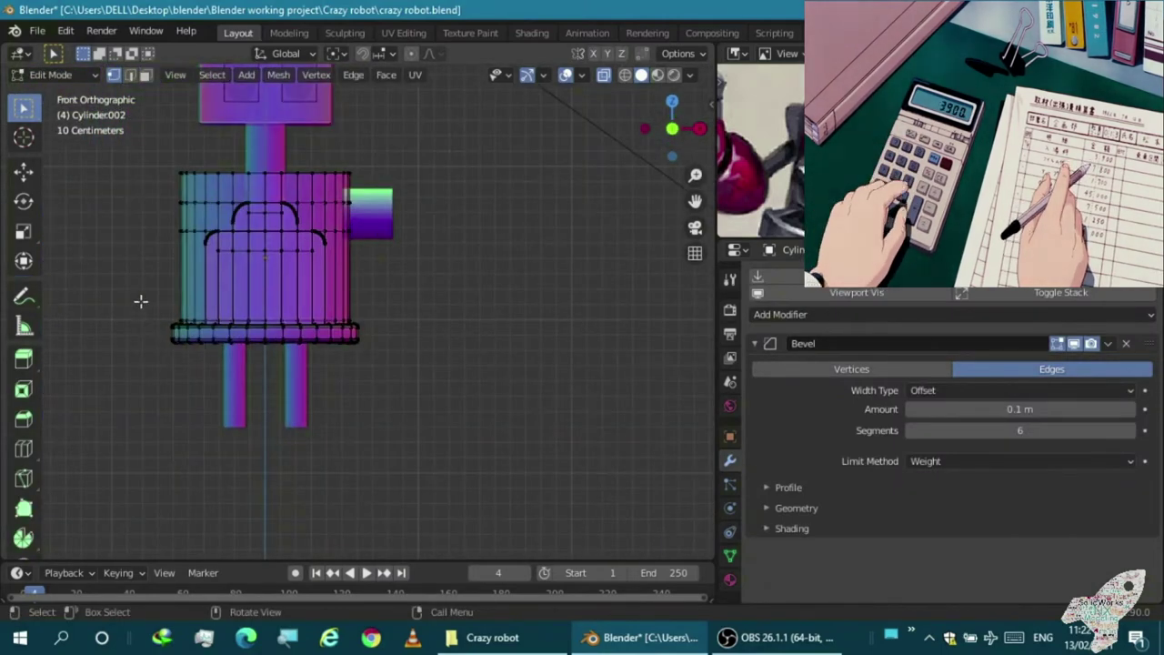
pyautogui.press('g')
pyautogui.press('z')
pyautogui.click(373, 421)
pyautogui.scroll(-3, 597, 291)
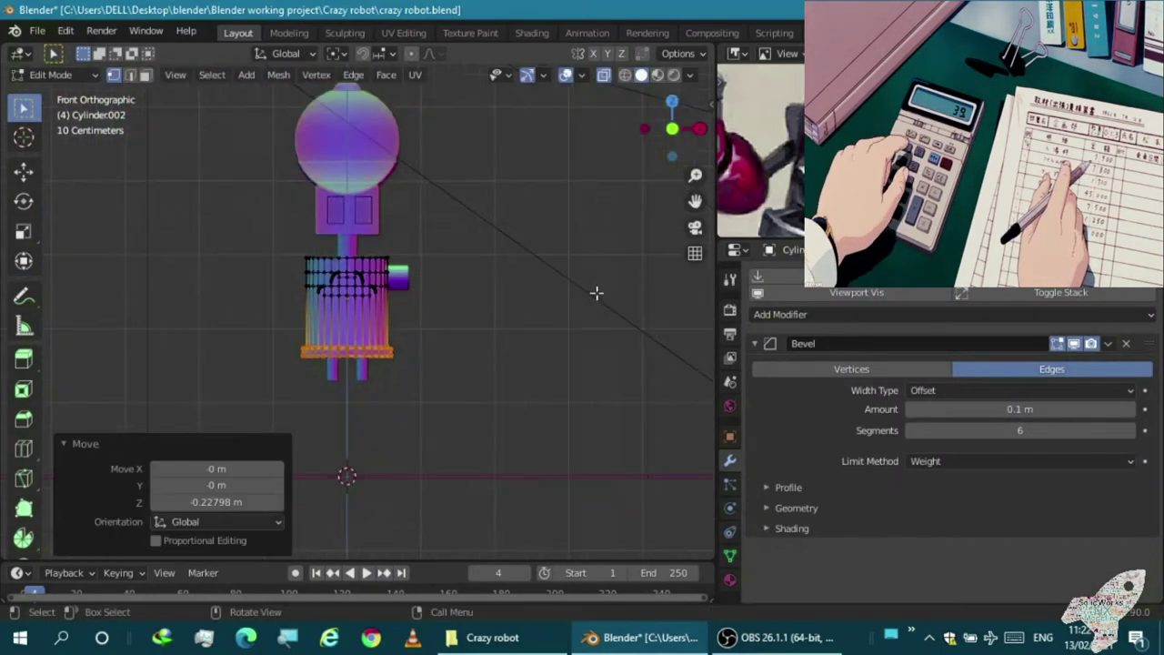
pyautogui.press('Tab')
pyautogui.scroll(3, 319, 368)
pyautogui.moveTo(320, 366); pyautogui.dragTo(322, 325, button='middle')
# With X-ray on, select the side cylinder's outer end vertices in Edit Mode
pyautogui.click(359, 278)
pyautogui.press('KP_1')
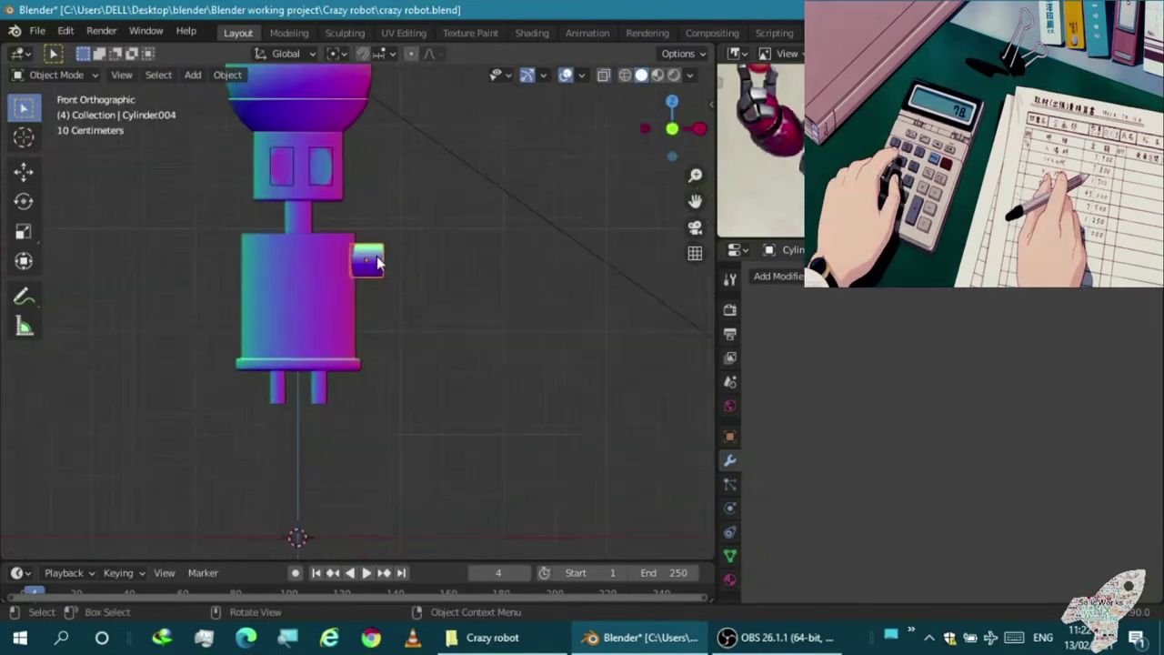
pyautogui.press('Tab')
pyautogui.scroll(4, 373, 233)
pyautogui.scroll(1, 400, 264)
pyautogui.hotkey('alt', 'z')
pyautogui.moveTo(372, 231); pyautogui.dragTo(442, 316)
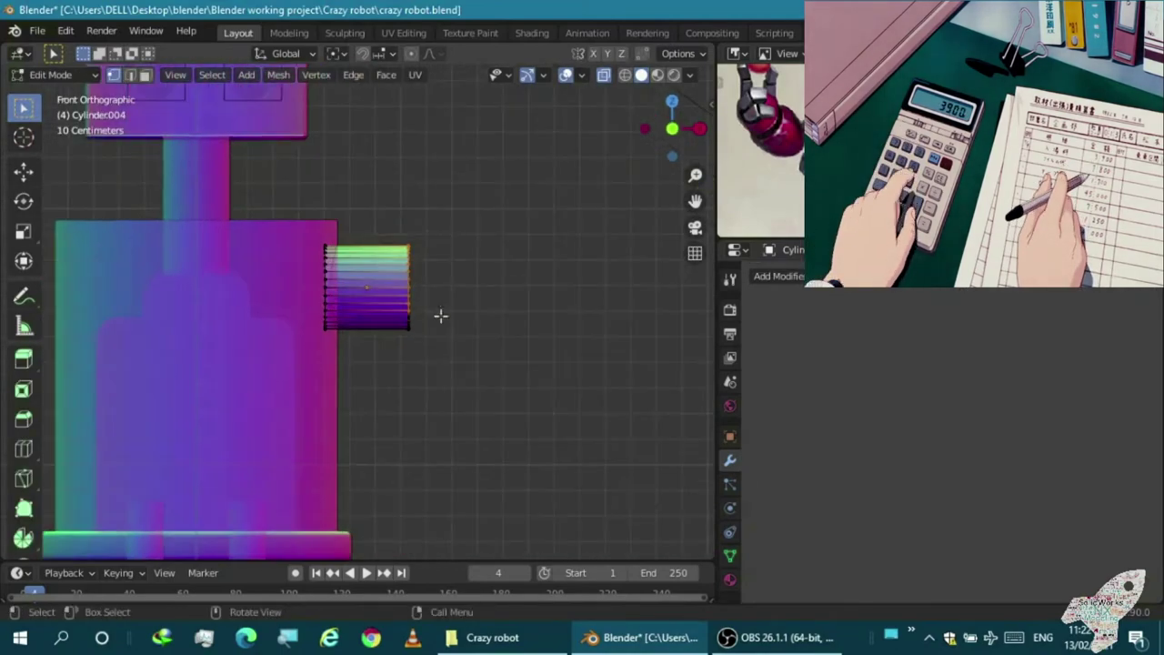
# Shorten the side cylinder by moving its outer vertices inward along X
pyautogui.press('r')
pyautogui.press('Escape')
pyautogui.press('s')
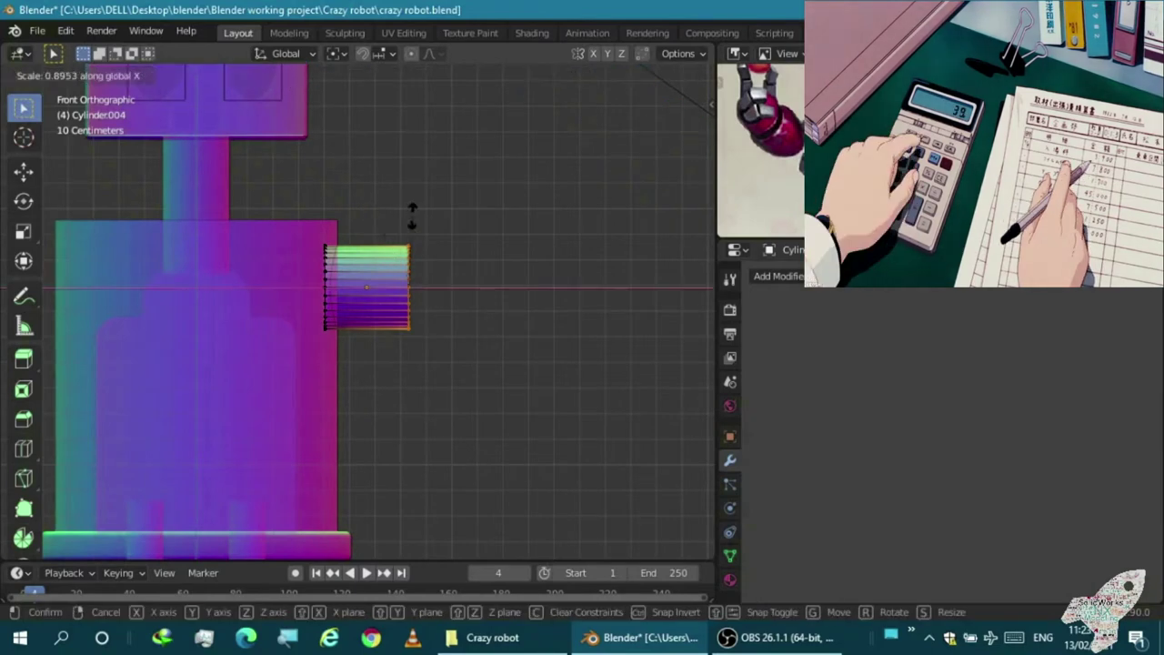
pyautogui.press('Escape')
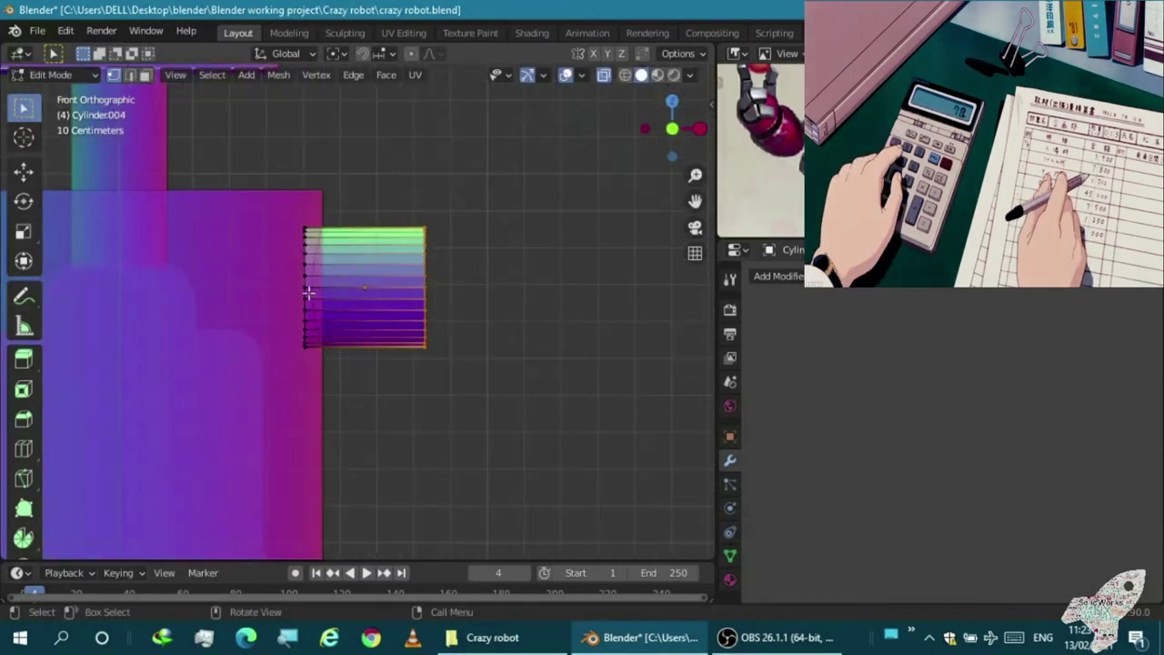
pyautogui.press('g')
pyautogui.press('x')
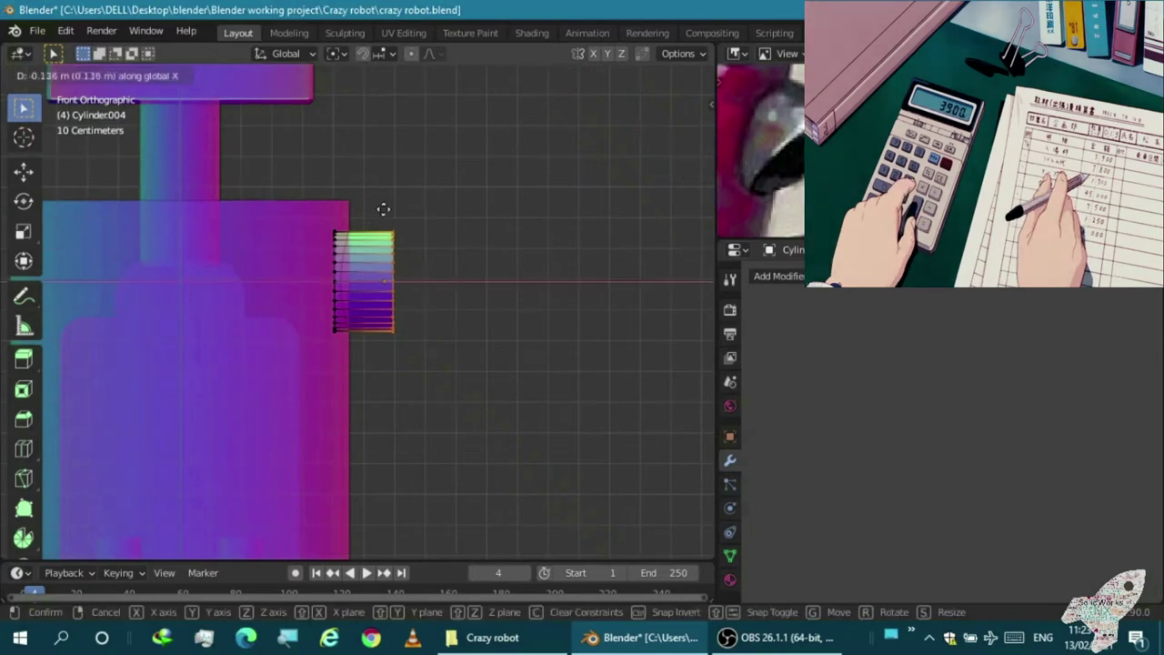
pyautogui.click(377, 209)
# Tilt the outer end 21.8°, shift it along X, and widen it into a taper
pyautogui.scroll(1, 384, 243)
pyautogui.press('r')
pyautogui.click(404, 256)
pyautogui.scroll(1, 391, 268)
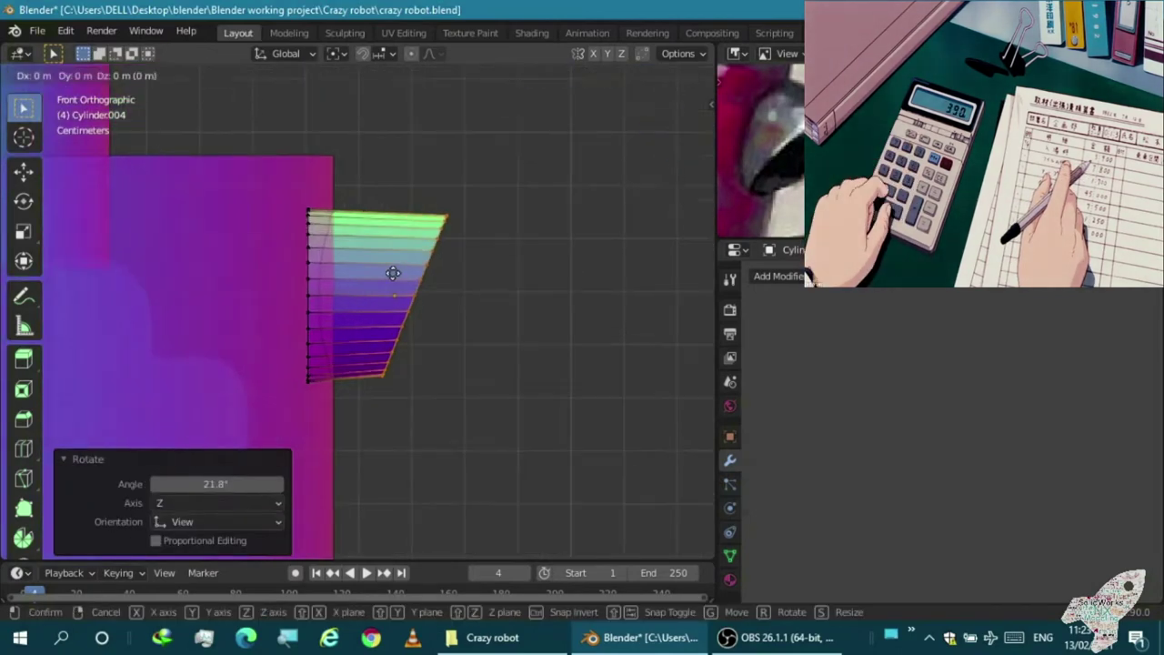
pyautogui.press('g')
pyautogui.press('x')
pyautogui.click(369, 285)
pyautogui.scroll(1, 369, 285)
pyautogui.press('s')
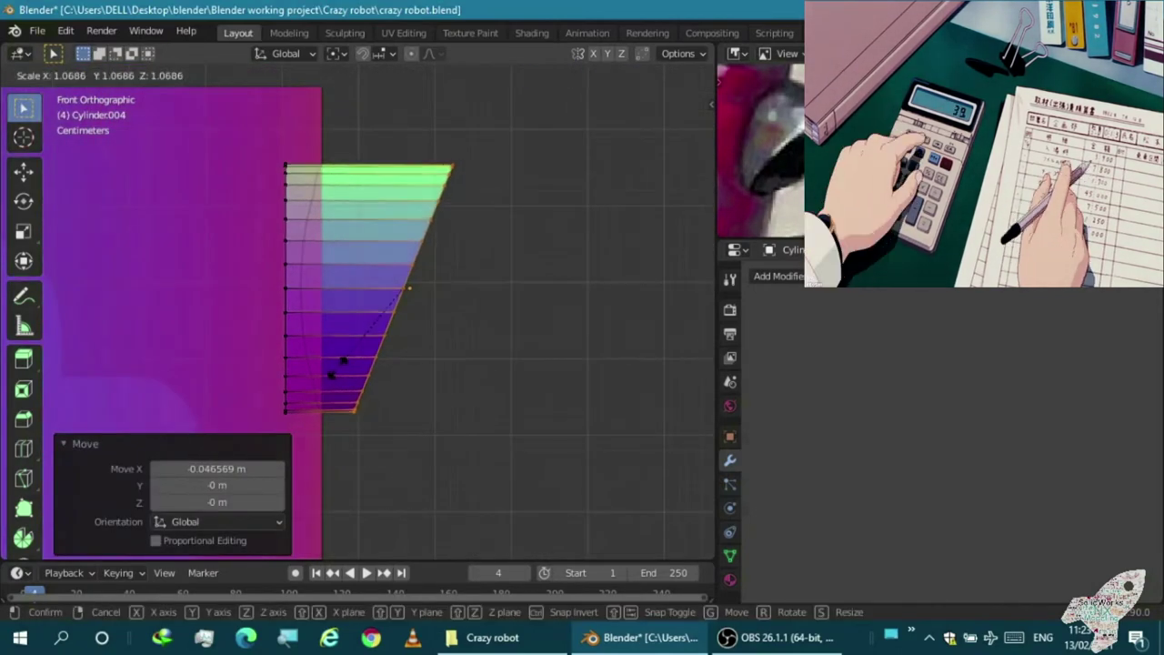
pyautogui.click(410, 288)
pyautogui.press('Tab')
# Orbit around the robot to inspect the tapered arm from several angles
pyautogui.moveTo(333, 382)
pyautogui.mouseDown(button='middle')
pyautogui.moveTo(205, 435)
pyautogui.moveTo(196, 396)
pyautogui.mouseUp(button='middle')
pyautogui.press('KP_1')
pyautogui.scroll(-3, 319, 332)
pyautogui.moveTo(319, 333); pyautogui.dragTo(144, 421, button='middle')
pyautogui.scroll(3, 456, 357)
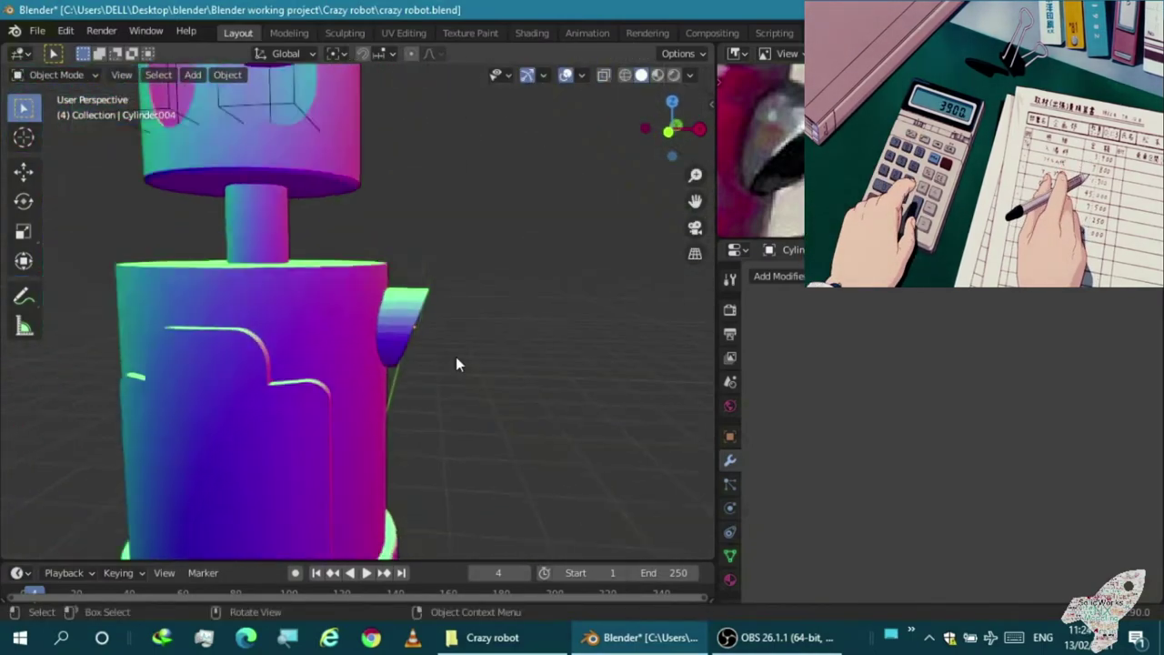
pyautogui.press('KP_1')
pyautogui.scroll(-3, 422, 339)
pyautogui.scroll(2, 421, 339)
pyautogui.scroll(3, 469, 265)
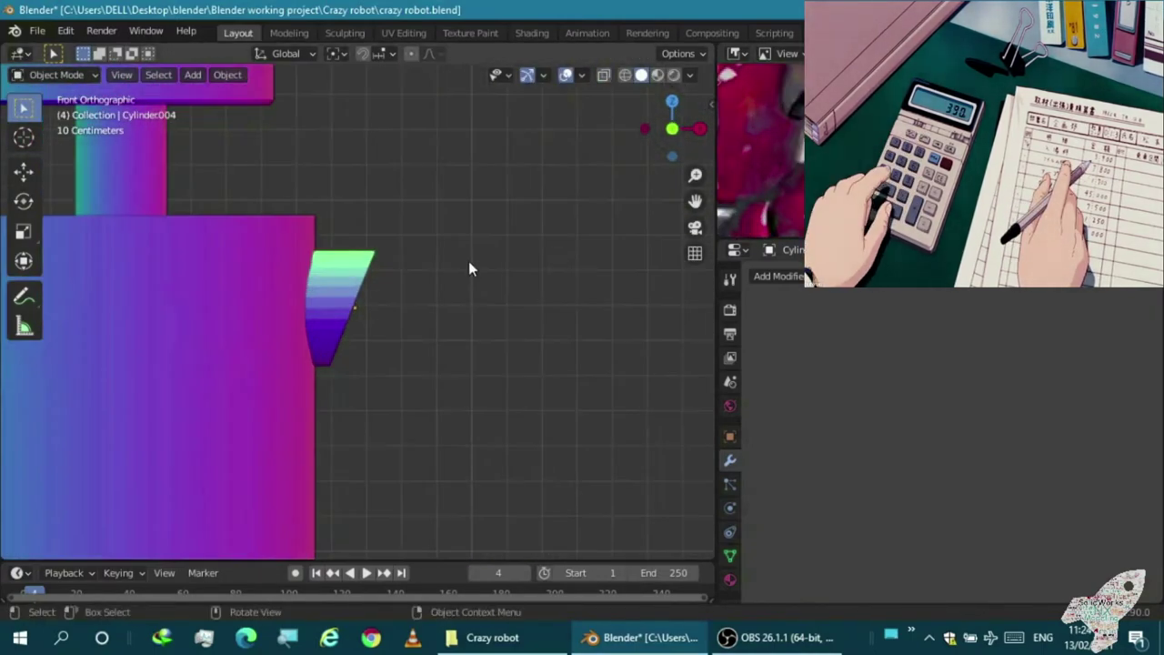
pyautogui.scroll(1, 398, 315)
pyautogui.scroll(-2, 398, 315)
# Add a Mirror modifier to the arm with Cylinder.002 as mirror object
pyautogui.click(780, 276)
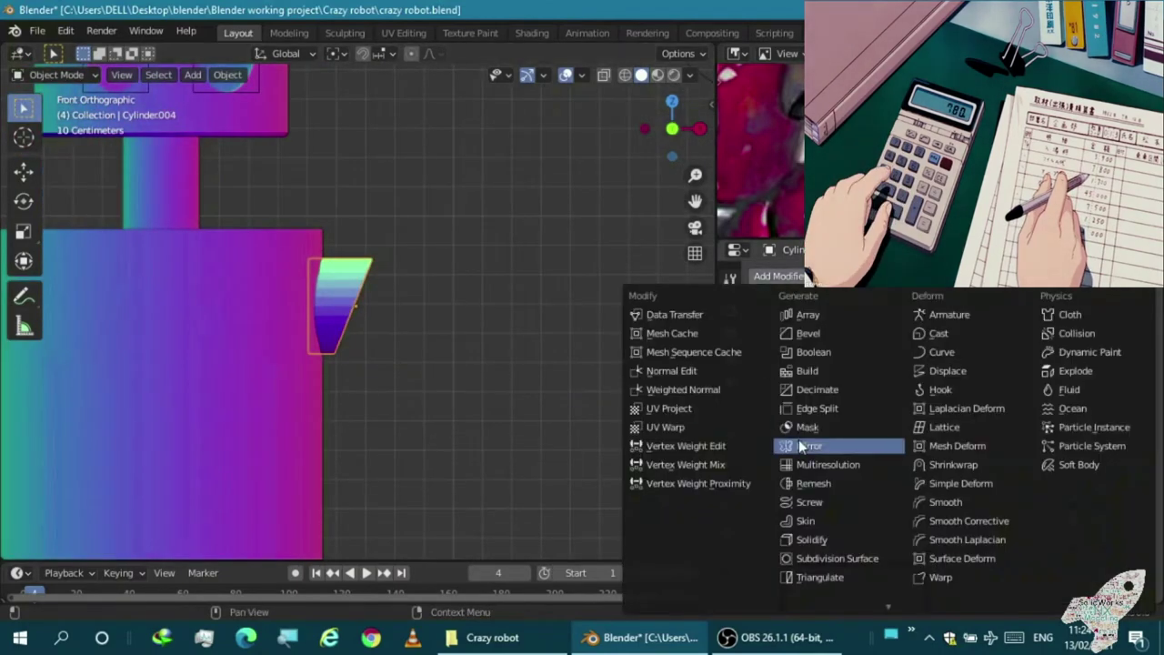
pyautogui.click(799, 439)
pyautogui.click(1128, 432)
pyautogui.scroll(-2, 274, 386)
pyautogui.click(275, 387)
pyautogui.scroll(-3, 274, 387)
pyautogui.moveTo(367, 385); pyautogui.dragTo(422, 420, button='middle')
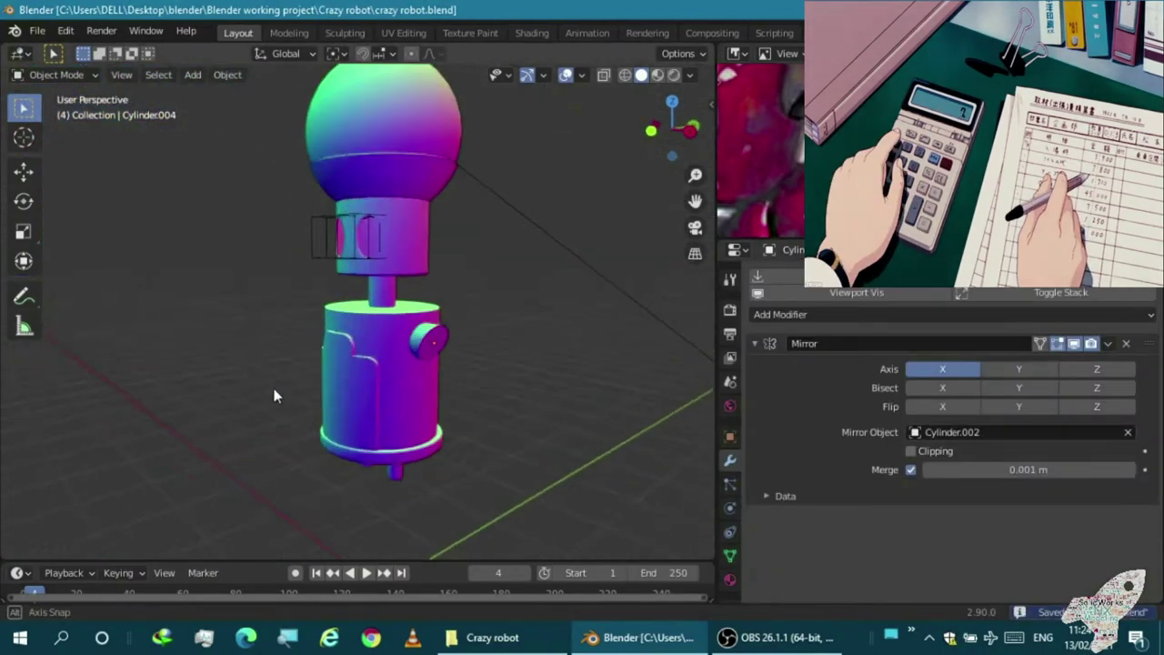
pyautogui.press('KP_1')
pyautogui.scroll(3, 412, 430)
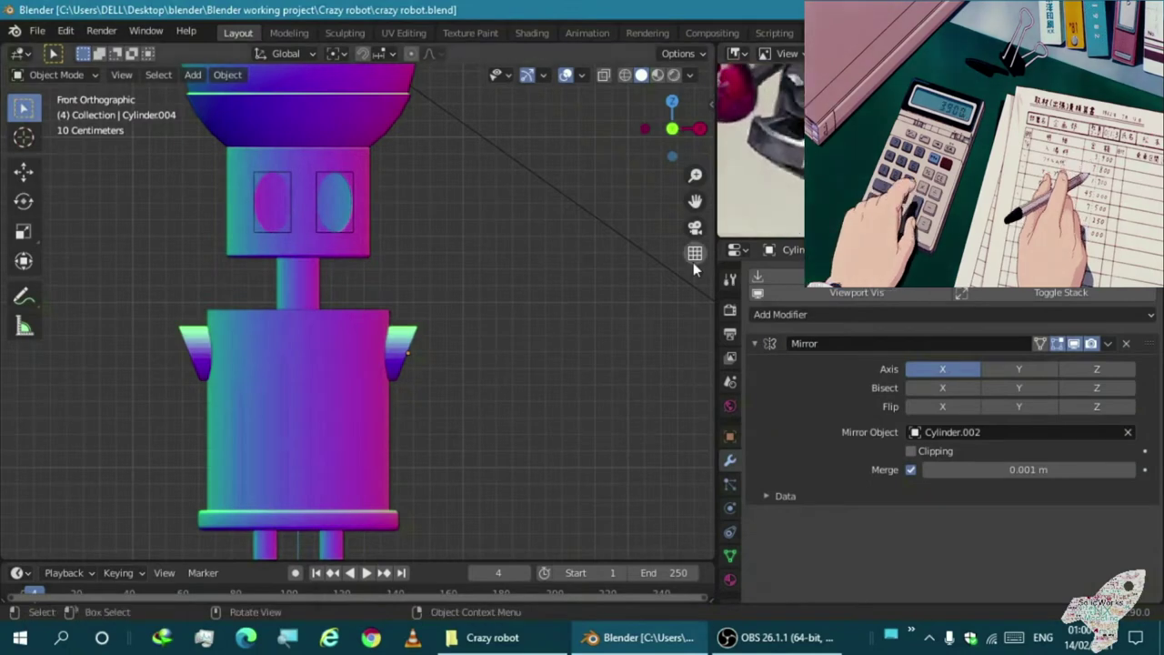
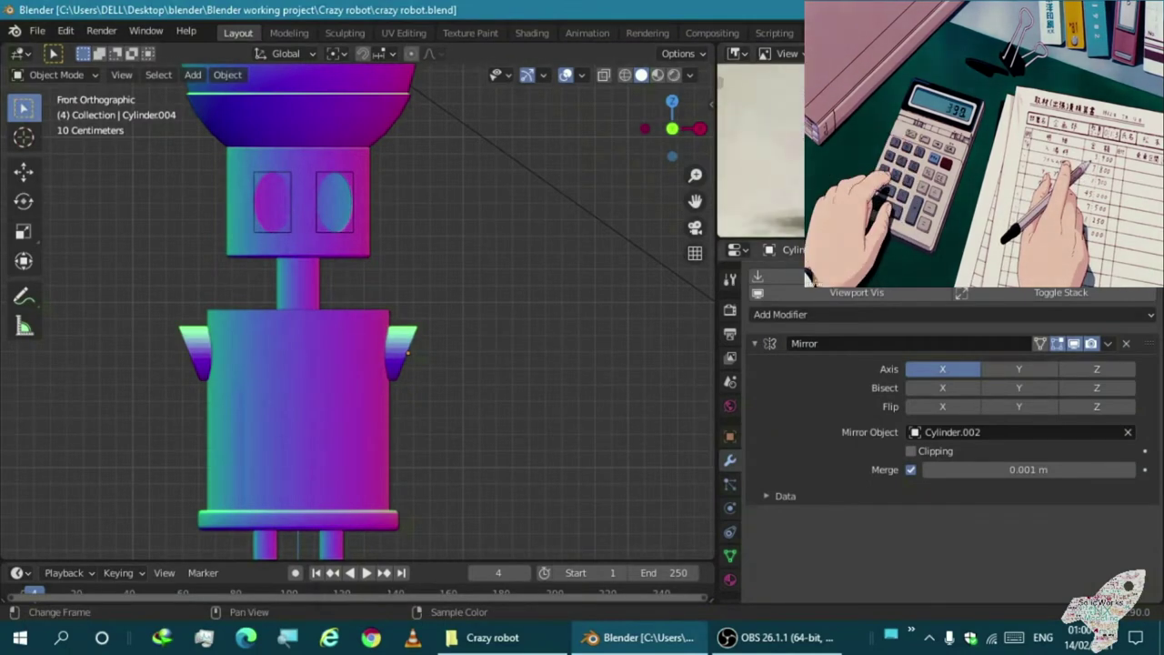
# Extrude the bottom of the right leg further down in Edit Mode
pyautogui.scroll(2, 946, 409)
pyautogui.scroll(2, 306, 401)
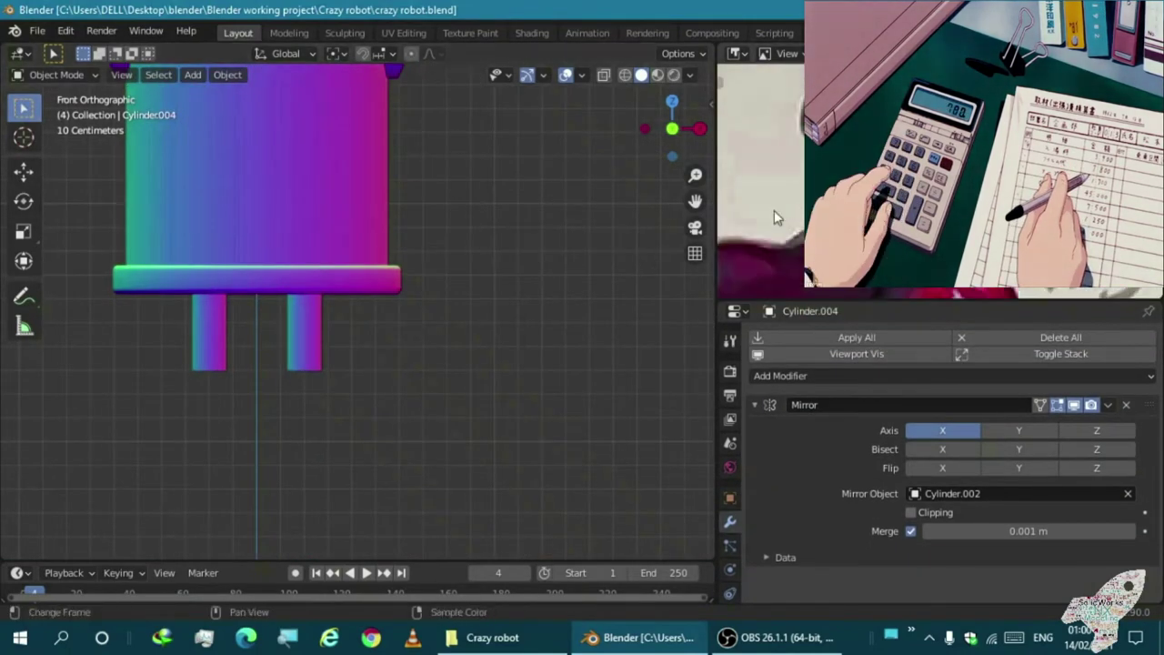
pyautogui.scroll(5, 296, 358)
pyautogui.click(302, 369)
pyautogui.press('Tab')
pyautogui.press('KP_3')
pyautogui.scroll(-4, 359, 424)
pyautogui.scroll(4, 288, 337)
pyautogui.moveTo(288, 337); pyautogui.dragTo(461, 354, button='middle')
pyautogui.press('KP_1')
pyautogui.scroll(2, 313, 338)
pyautogui.press('e')
pyautogui.click(407, 427)
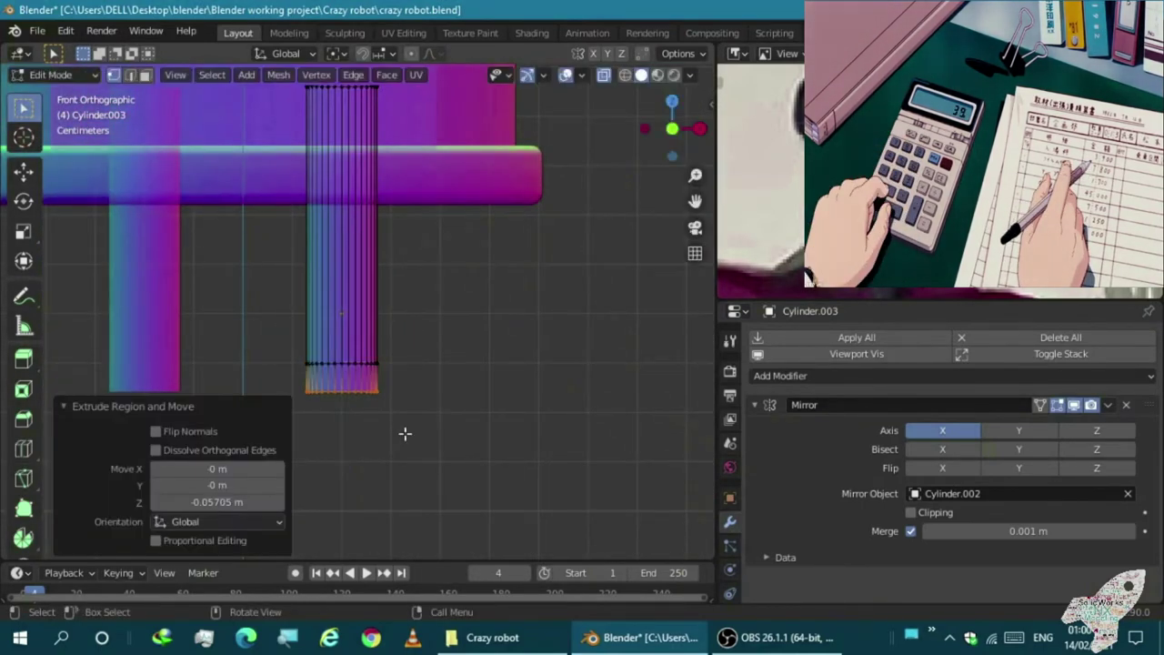
pyautogui.scroll(1, 423, 400)
pyautogui.scroll(1, 436, 372)
pyautogui.press('Tab')
# Duplicate the legs and move the copies straight down along Z
pyautogui.scroll(-1, 434, 363)
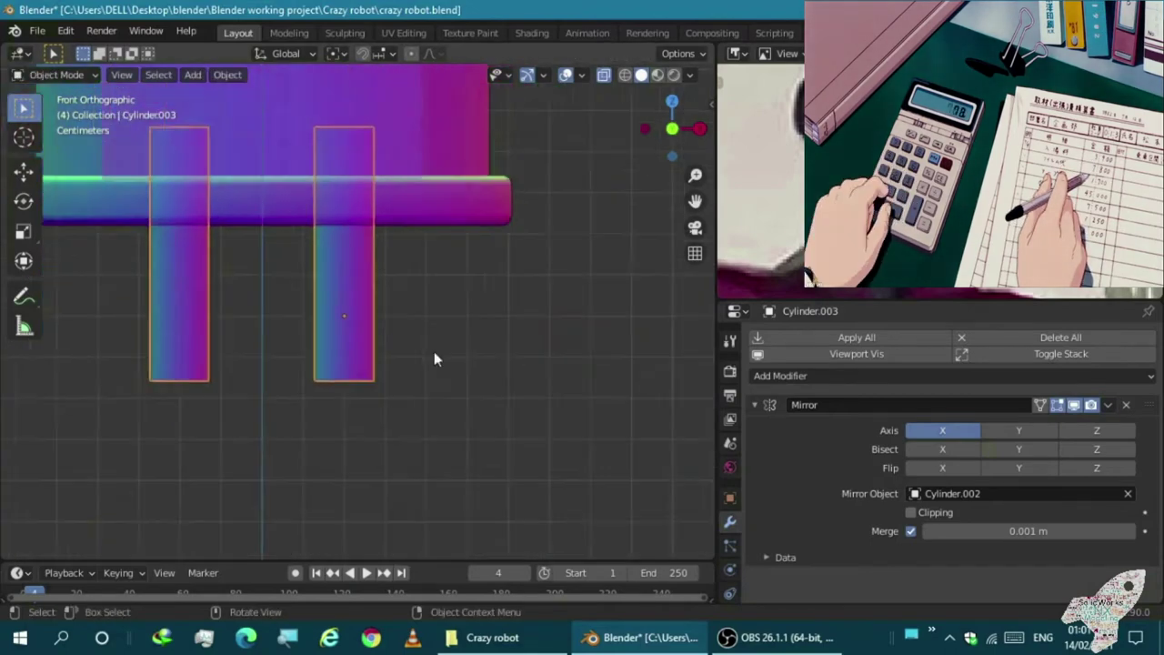
pyautogui.scroll(-2, 549, 369)
pyautogui.hotkey('shift', 'd')
pyautogui.press('z')
pyautogui.click(533, 96)
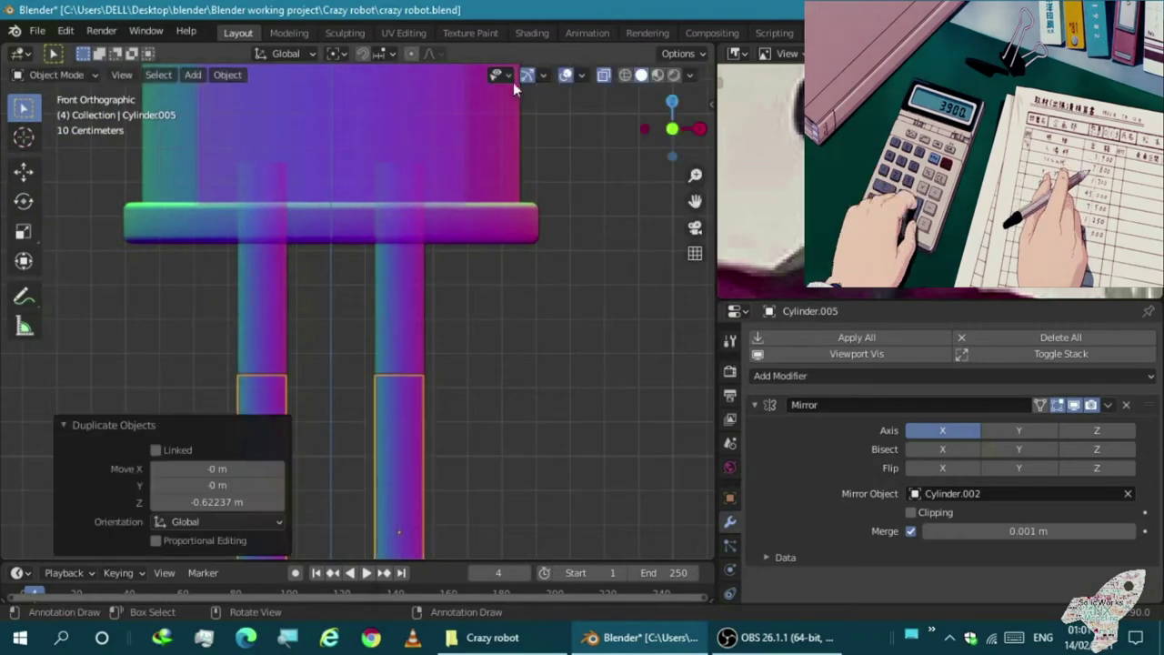
pyautogui.scroll(2, 444, 279)
pyautogui.scroll(3, 454, 227)
# Scale the lower leg pieces to 0.815 so they are slimmer, and reposition them
pyautogui.press('Tab')
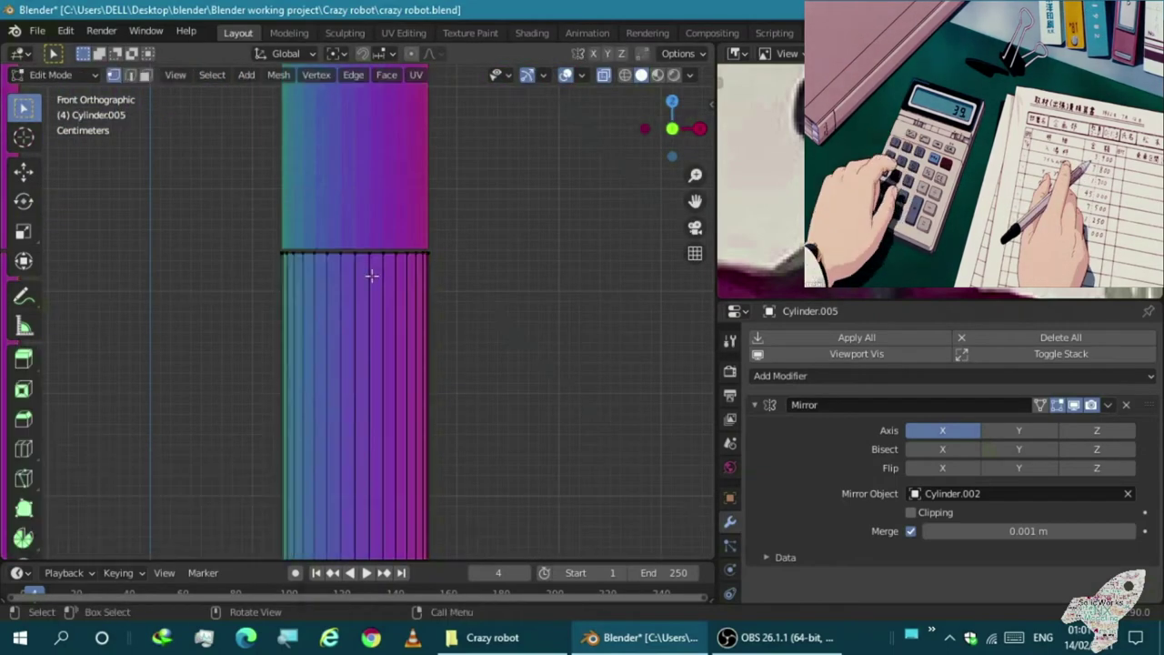
pyautogui.scroll(-3, 372, 273)
pyautogui.press('s')
pyautogui.click(303, 313)
pyautogui.press('g')
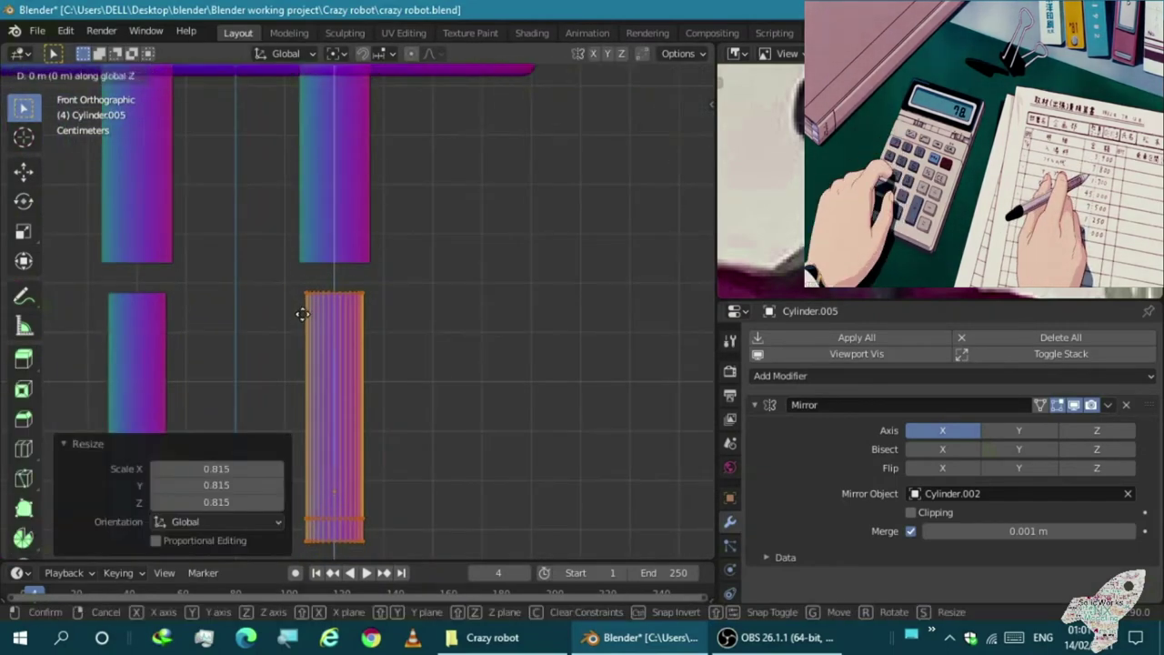
pyautogui.click(313, 272)
pyautogui.press('Tab')
pyautogui.scroll(-2, 313, 271)
pyautogui.scroll(-2, 385, 312)
pyautogui.scroll(-2, 390, 306)
pyautogui.scroll(-2, 386, 315)
pyautogui.scroll(2, 385, 316)
pyautogui.scroll(2, 427, 291)
pyautogui.scroll(1, 483, 273)
# Adjust the lower legs' height to leave a knee gap below the upper legs
pyautogui.click(295, 341)
pyautogui.press('g')
pyautogui.click(295, 340)
pyautogui.scroll(-1, 338, 263)
pyautogui.press('g')
pyautogui.click(308, 368)
pyautogui.scroll(-2, 284, 283)
pyautogui.click(284, 283)
pyautogui.hotkey('shift', 'a')
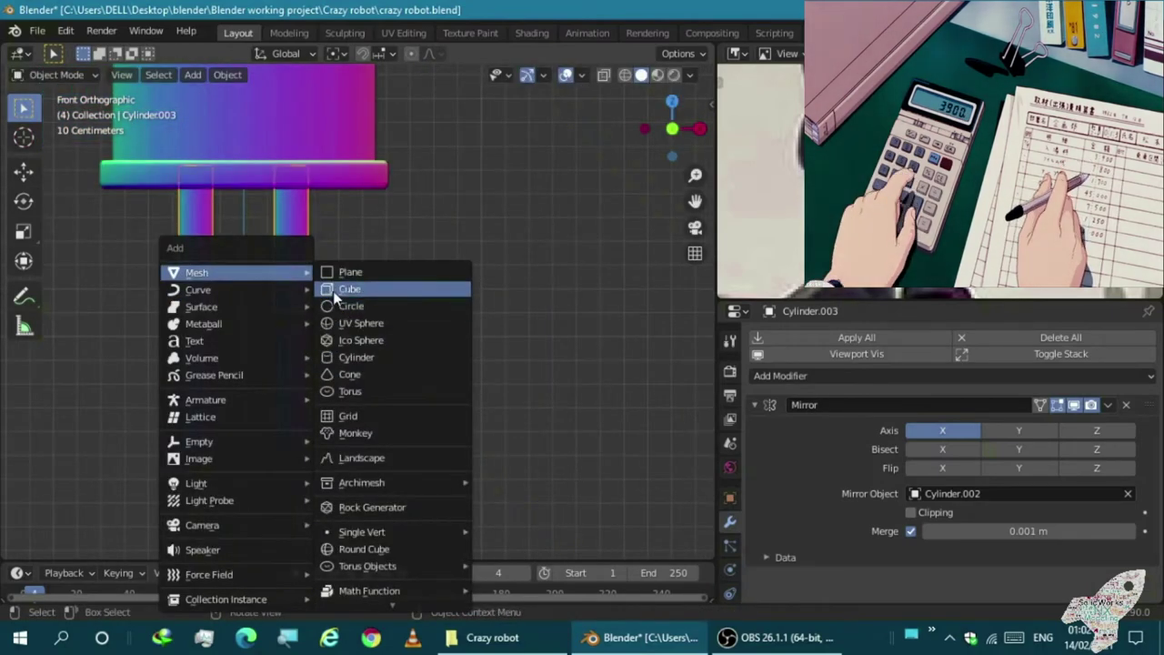
# Add a circle, stand it upright with a 90° X rotation, shrink it and give it thickness
pyautogui.click(339, 304)
pyautogui.press('KP_Decimal')
pyautogui.write('rx9')
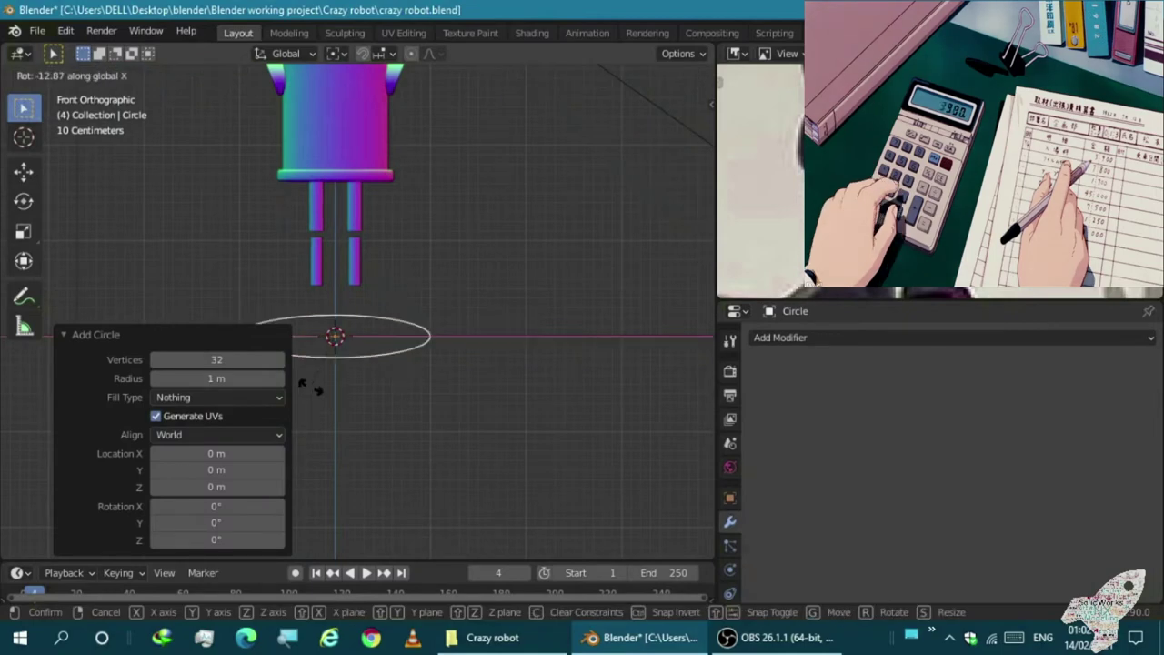
pyautogui.write('0')
pyautogui.press('Return')
pyautogui.press('s')
pyautogui.click(375, 329)
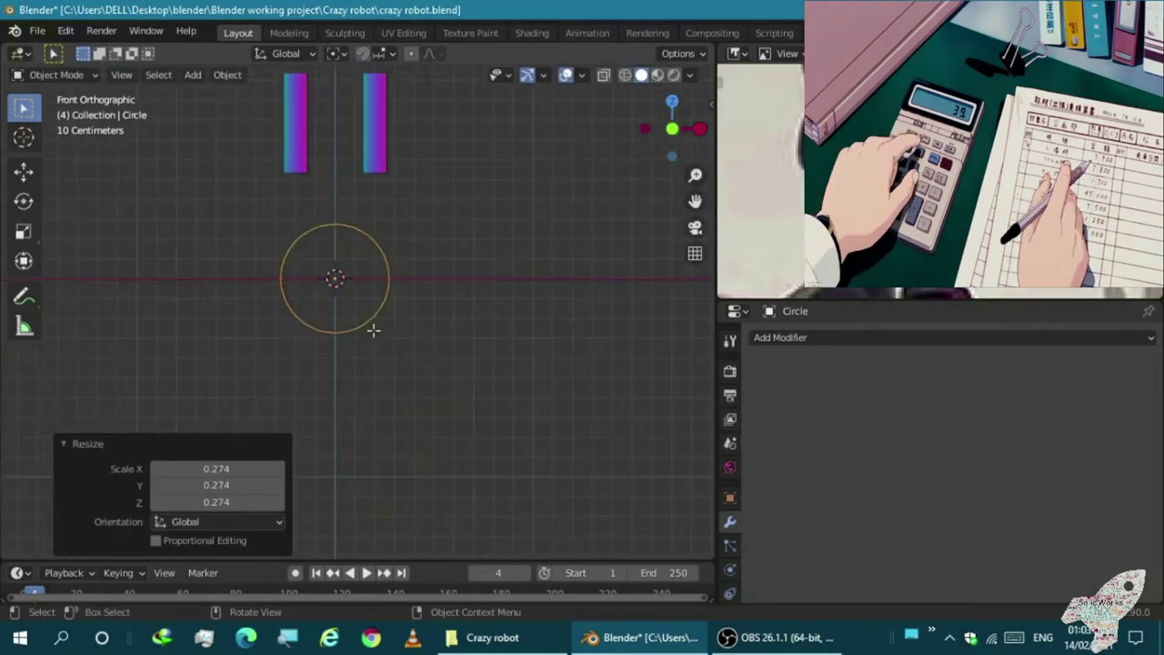
pyautogui.press('Tab')
pyautogui.press('KP_3')
pyautogui.click(353, 256)
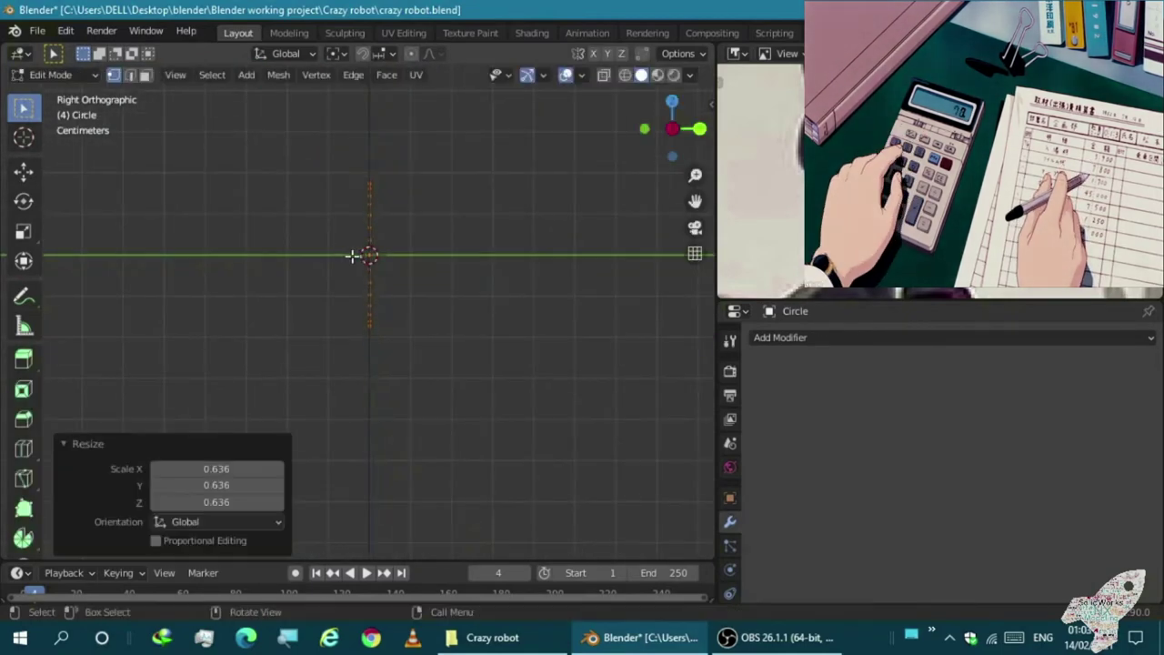
pyautogui.press('Escape')
pyautogui.press('Tab')
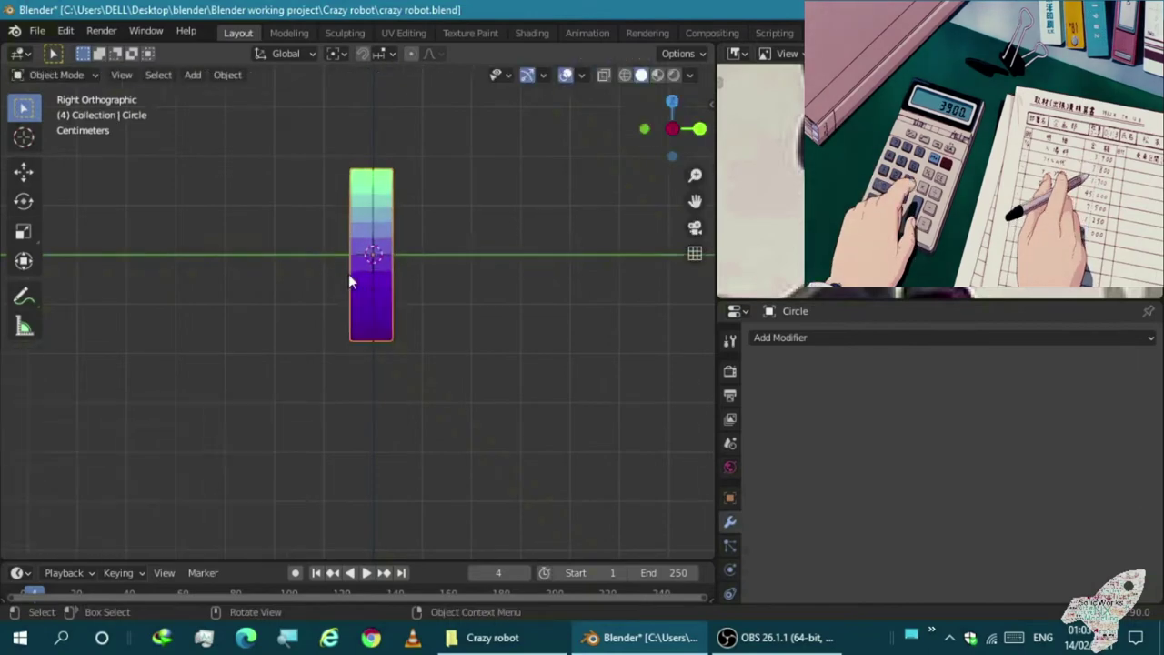
pyautogui.press('KP_1')
# Turn the disc 90° around Z so it faces the side of the leg
pyautogui.press('r')
pyautogui.press('y')
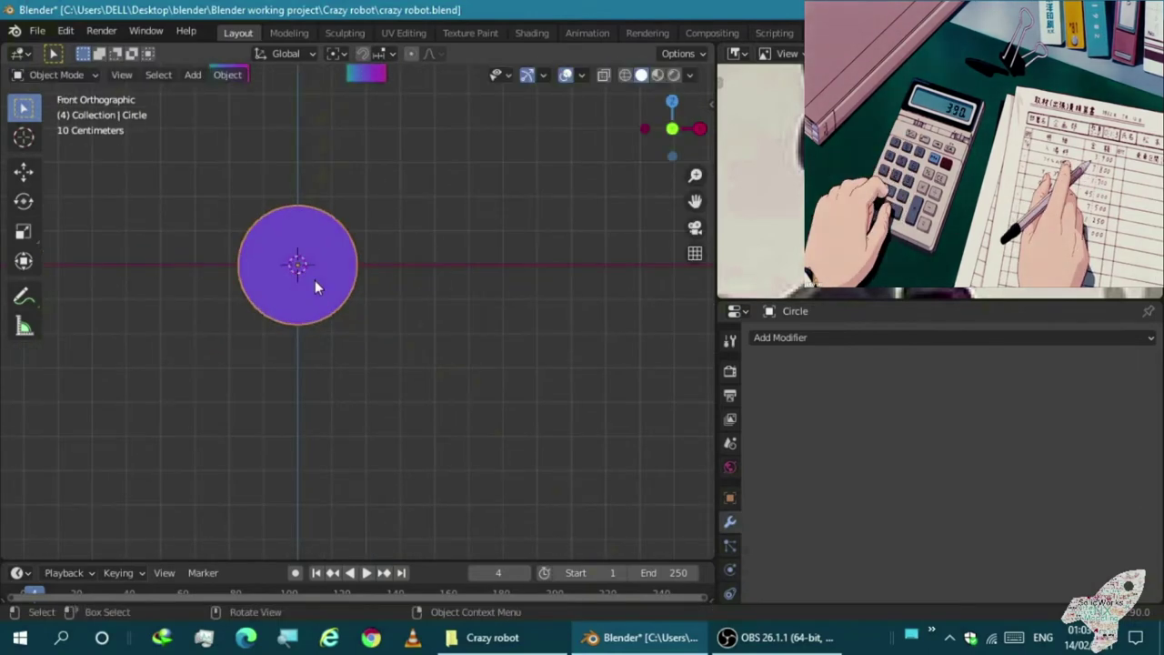
pyautogui.press('KP_3')
pyautogui.press('r')
pyautogui.press('Escape')
pyautogui.write('rz90')
pyautogui.press('Return')
pyautogui.press('KP_1')
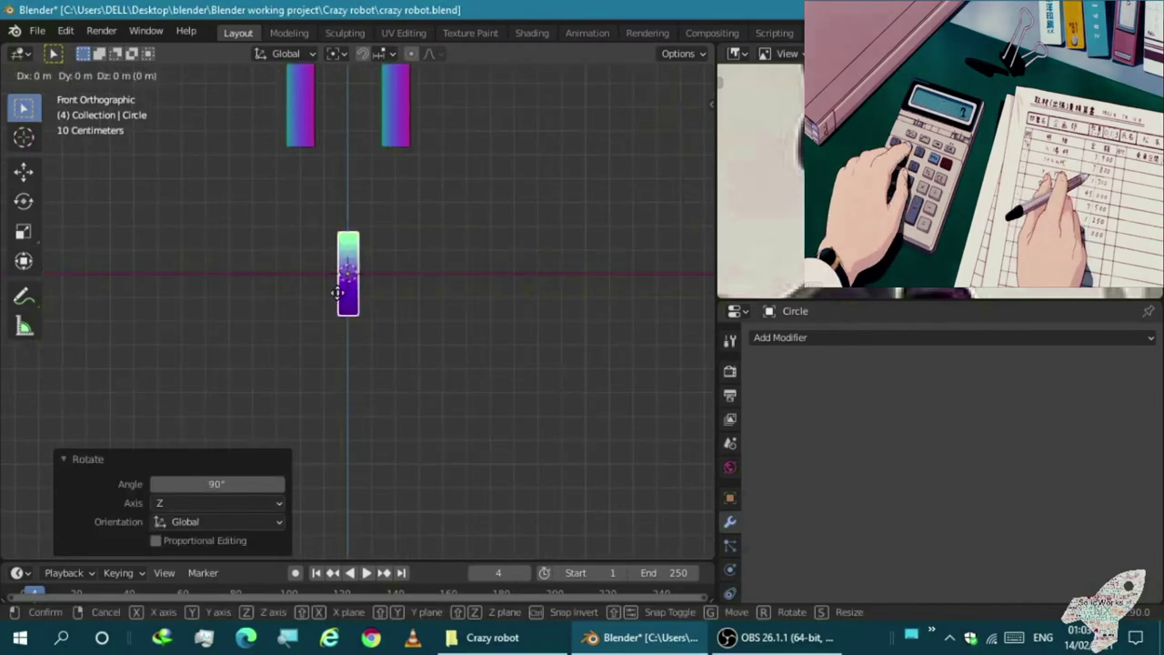
# Move the disc along X to sit at knee height beside the right leg
pyautogui.click(416, 172)
pyautogui.scroll(-2, 261, 351)
pyautogui.press('g')
pyautogui.press('z')
pyautogui.click(262, 251)
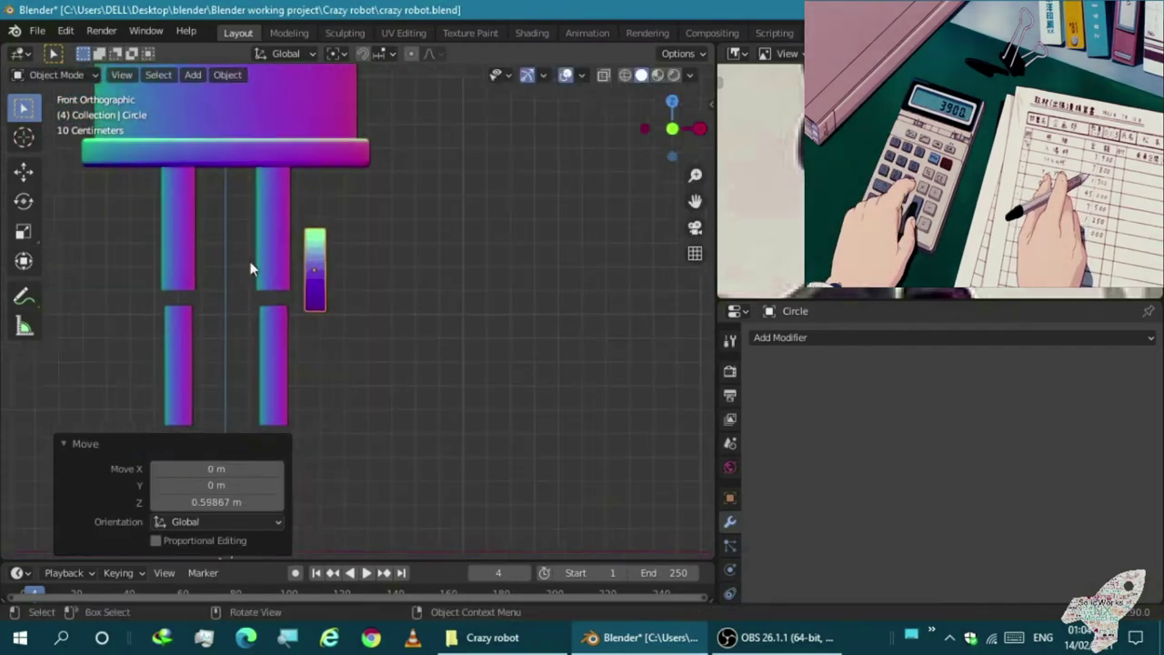
pyautogui.scroll(3, 262, 257)
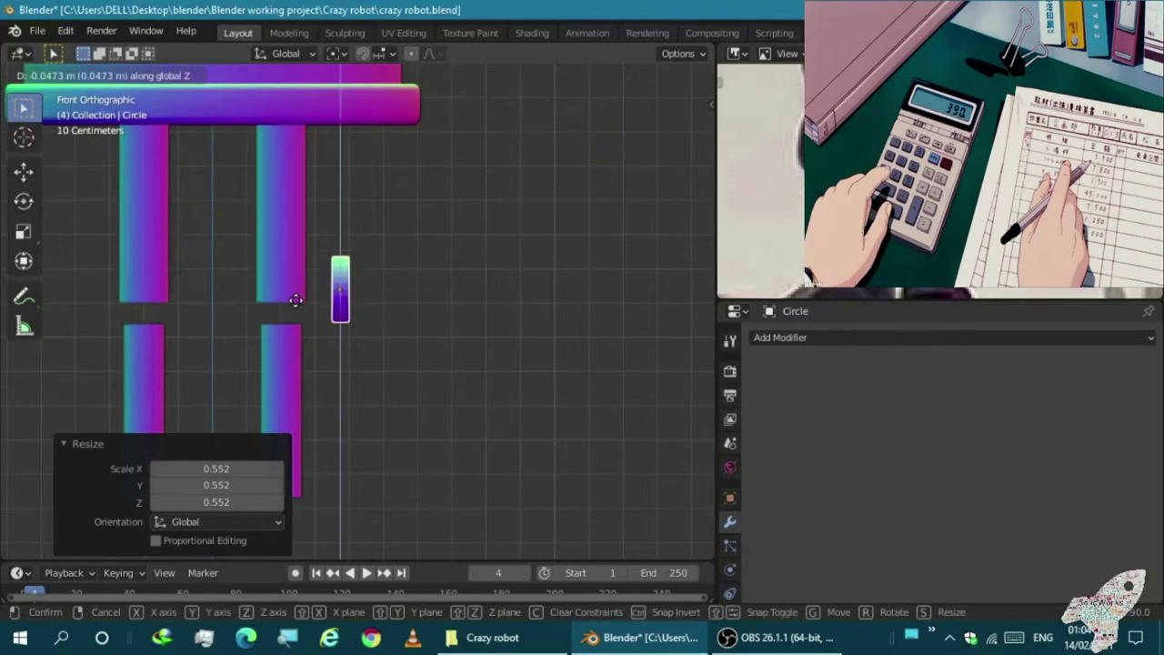
pyautogui.rightClick(295, 301)
pyautogui.press('g')
pyautogui.press('x')
pyautogui.click(276, 307)
pyautogui.moveTo(275, 308)
pyautogui.mouseDown(button='middle')
pyautogui.moveTo(264, 317)
pyautogui.moveTo(411, 312)
pyautogui.moveTo(260, 304)
pyautogui.mouseUp(button='middle')
pyautogui.press('KP_1')
# Add a Mirror modifier using Cylinder.002 so a matching disc appears on the other side
pyautogui.click(780, 338)
pyautogui.click(783, 150)
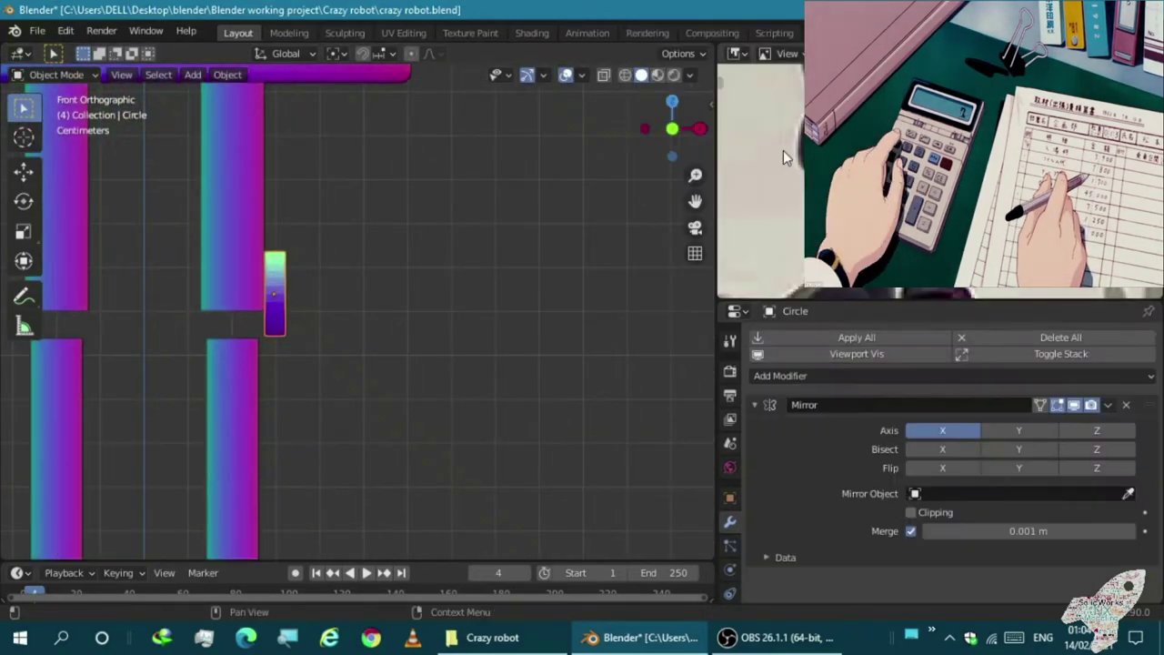
pyautogui.click(289, 77)
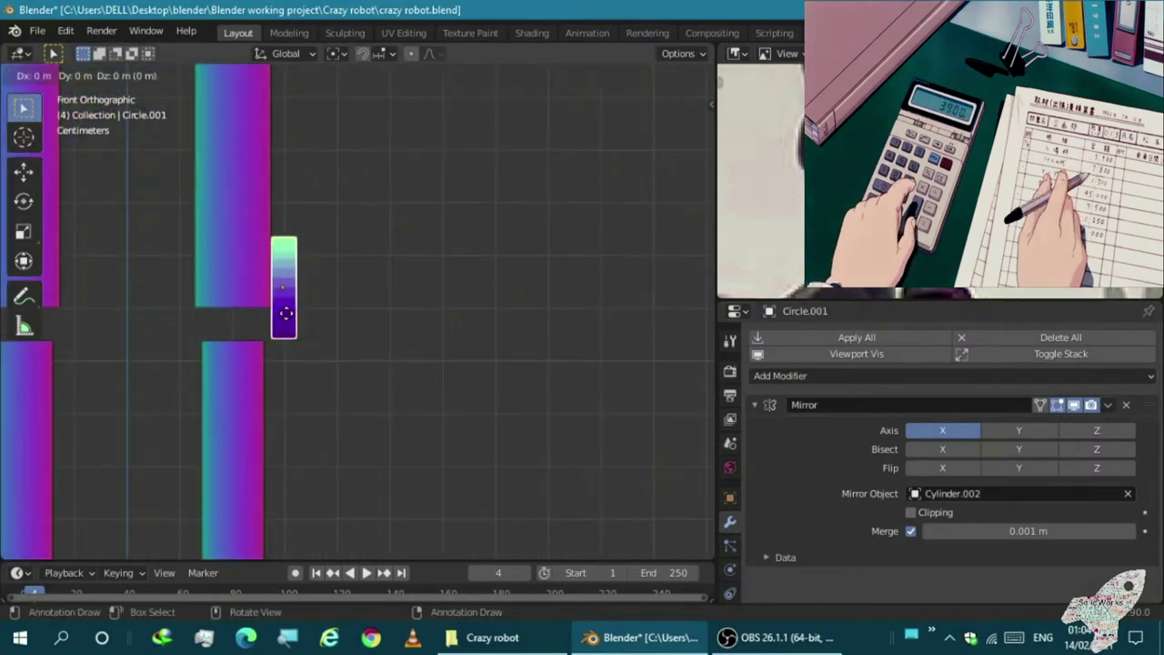
pyautogui.click(190, 314)
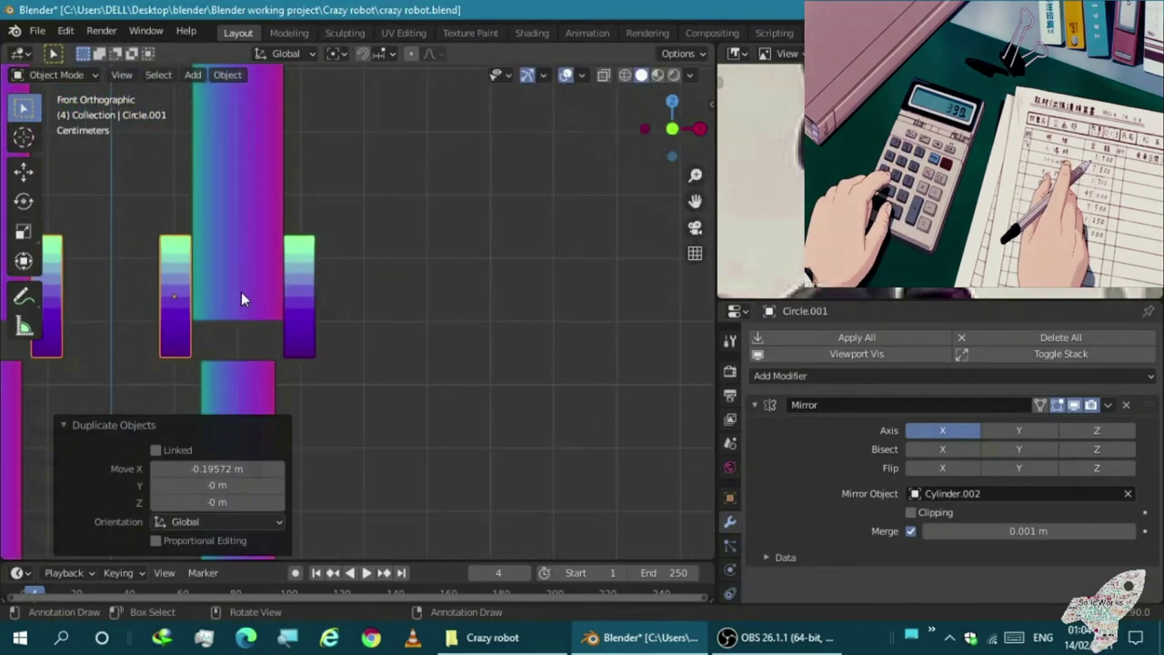
pyautogui.press('Tab')
pyautogui.scroll(2, 241, 292)
pyautogui.press('Tab')
pyautogui.click(327, 272)
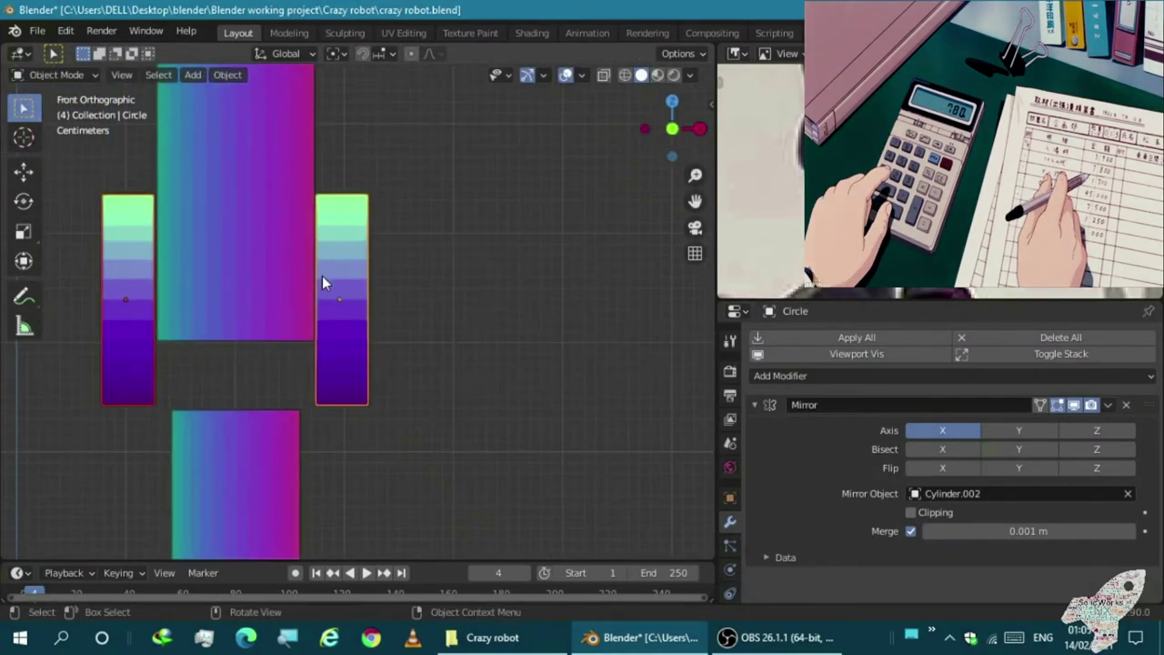
pyautogui.press('Tab')
pyautogui.moveTo(322, 276)
pyautogui.mouseDown(button='middle')
pyautogui.moveTo(108, 259)
pyautogui.moveTo(275, 282)
pyautogui.moveTo(221, 301)
pyautogui.mouseUp(button='middle')
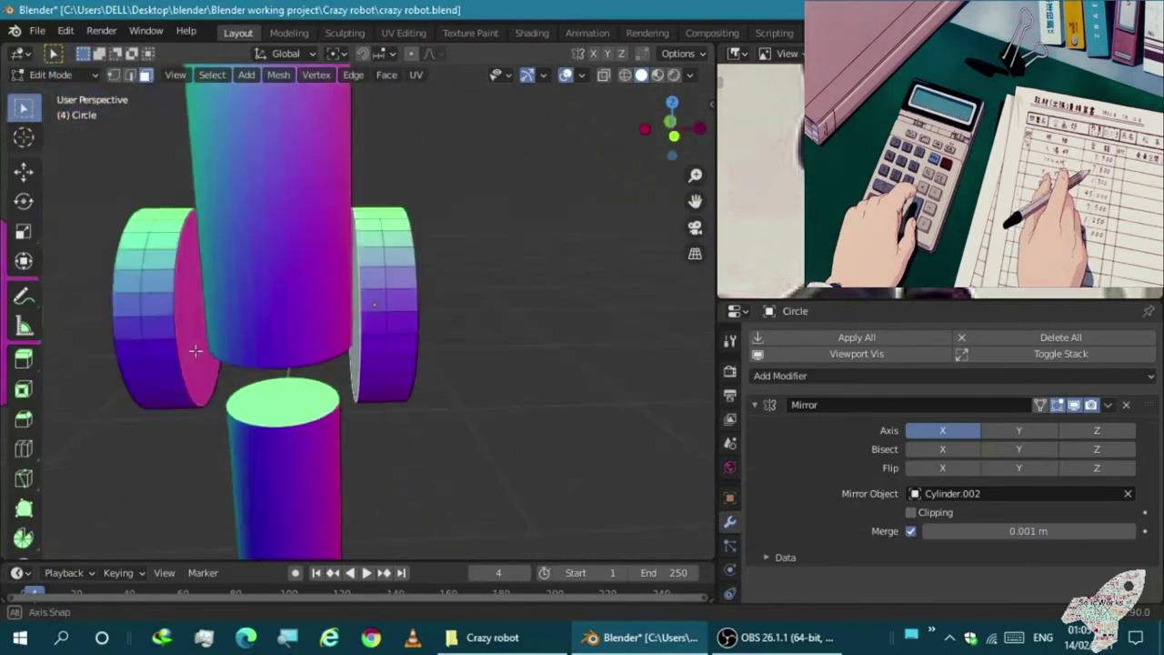
# Inset the disc face and extrude it inward, redoing the first attempt
pyautogui.scroll(2, 221, 301)
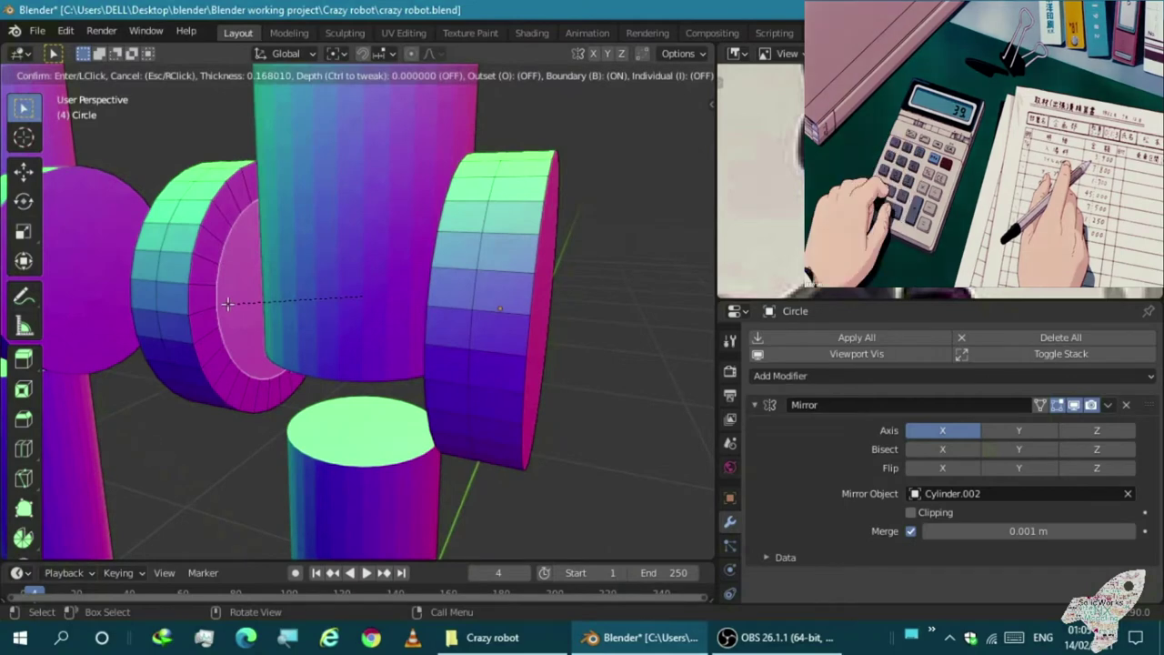
pyautogui.click(228, 303)
pyautogui.press('KP_1')
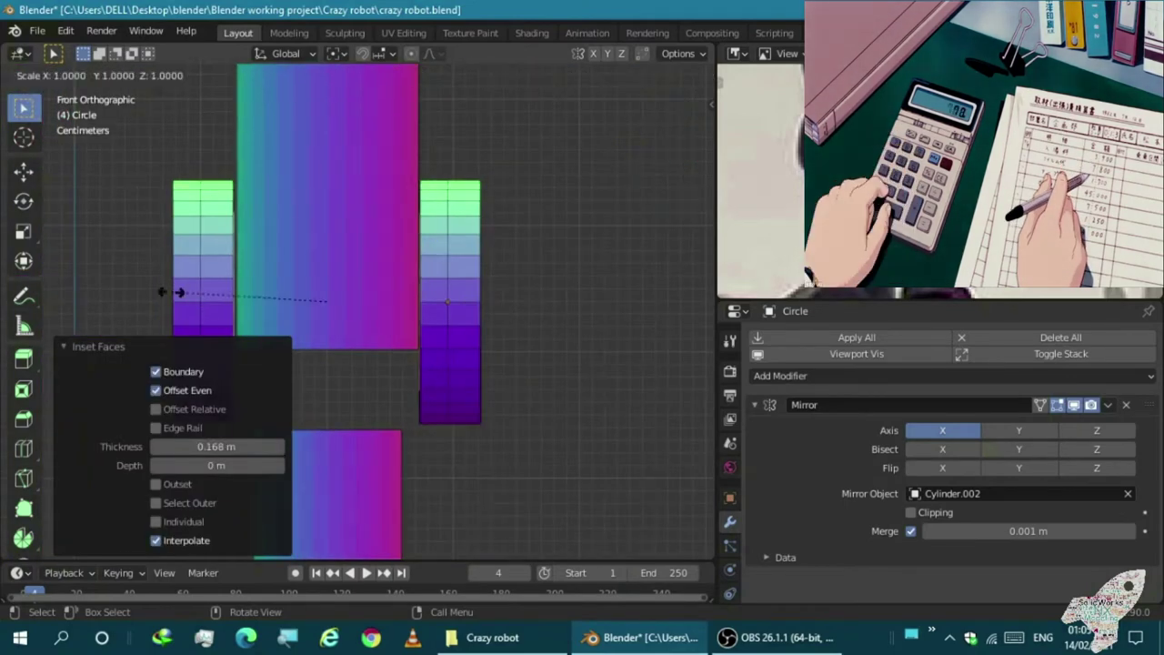
pyautogui.press('Escape')
pyautogui.hotkey('ctrl', 'z')
pyautogui.hotkey('ctrl', 'z')
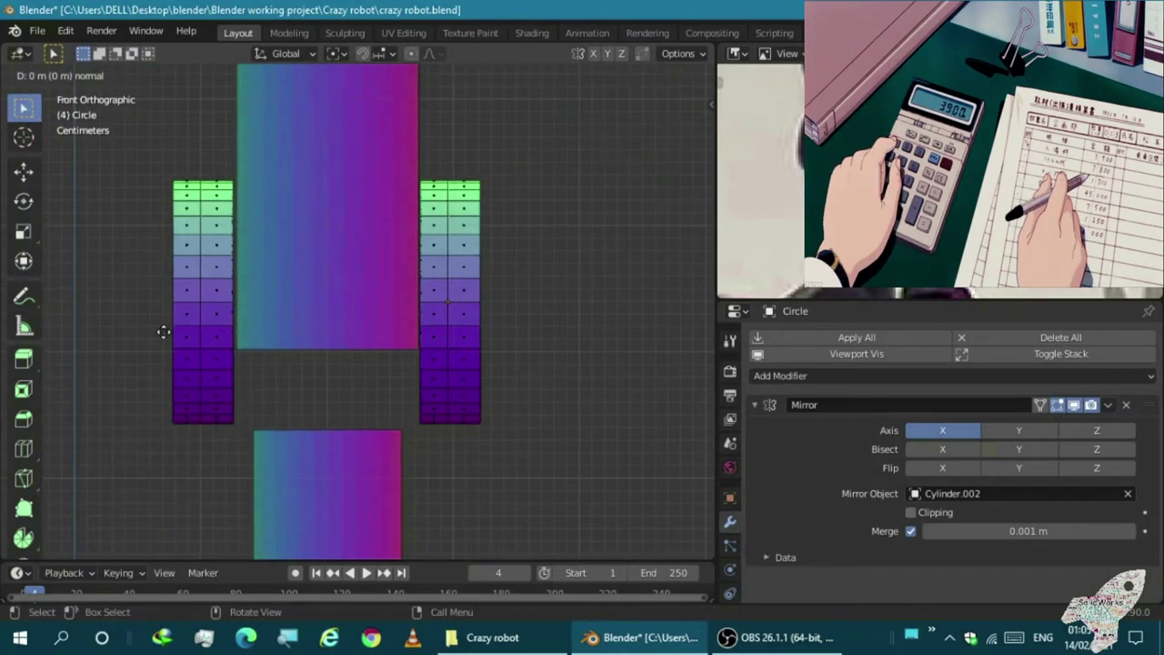
pyautogui.rightClick(256, 326)
pyautogui.press('s')
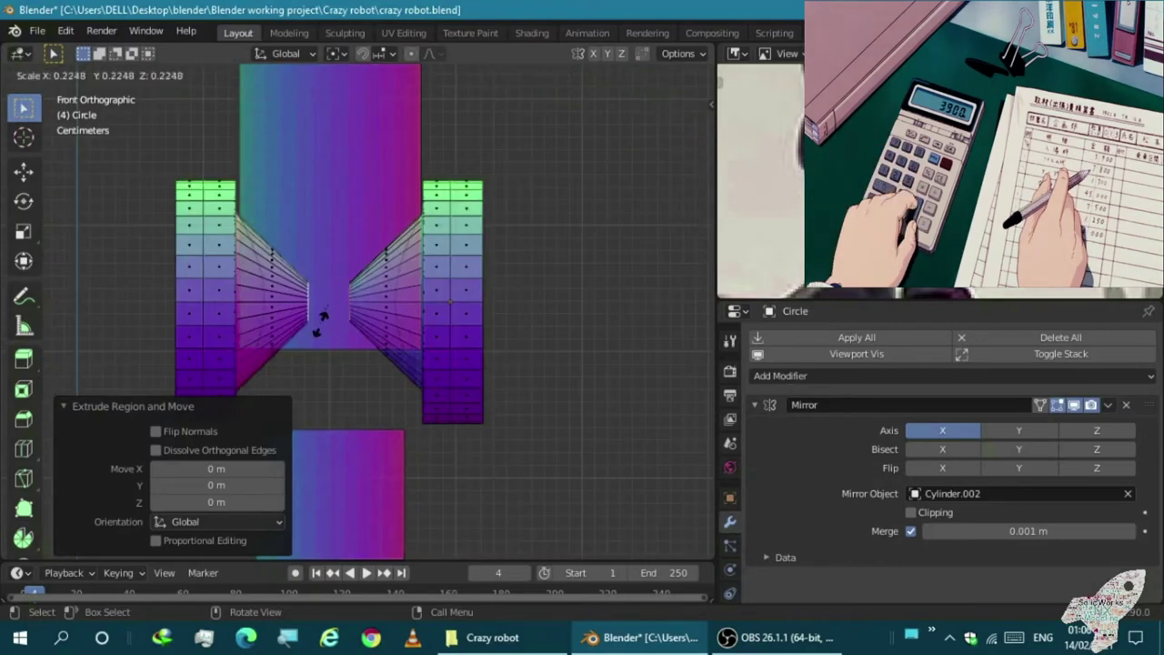
pyautogui.press('s')
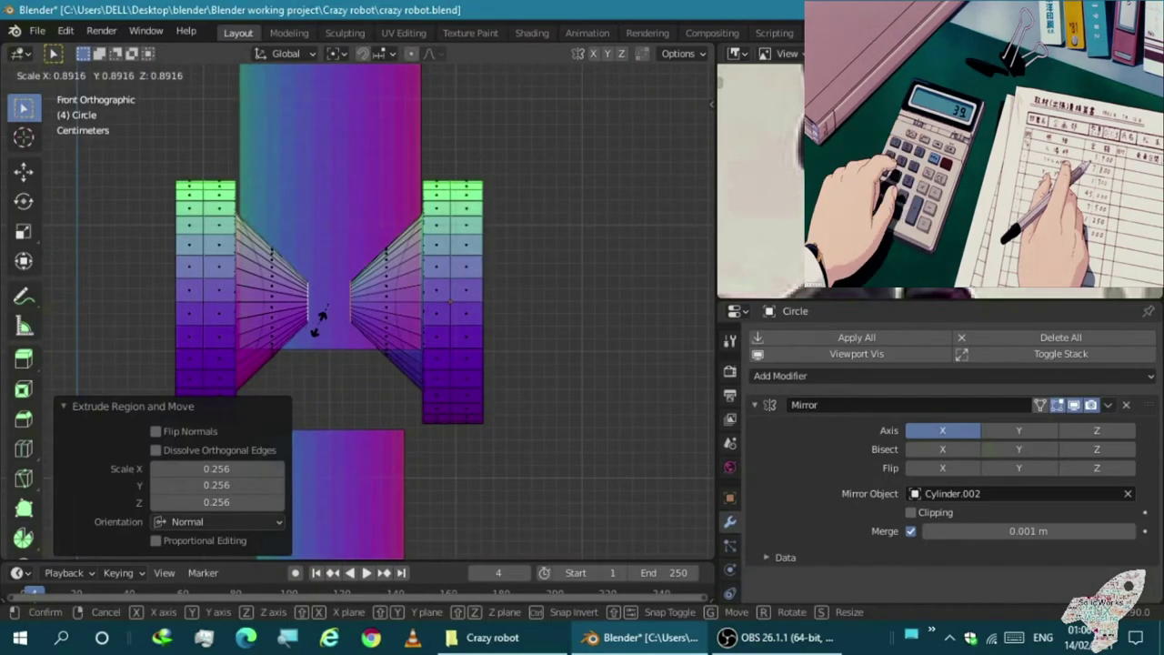
pyautogui.rightClick(321, 314)
pyautogui.scroll(2, 321, 315)
# Stretch the extruded inner faces along Z and enlarge them
pyautogui.press('s')
pyautogui.press('z')
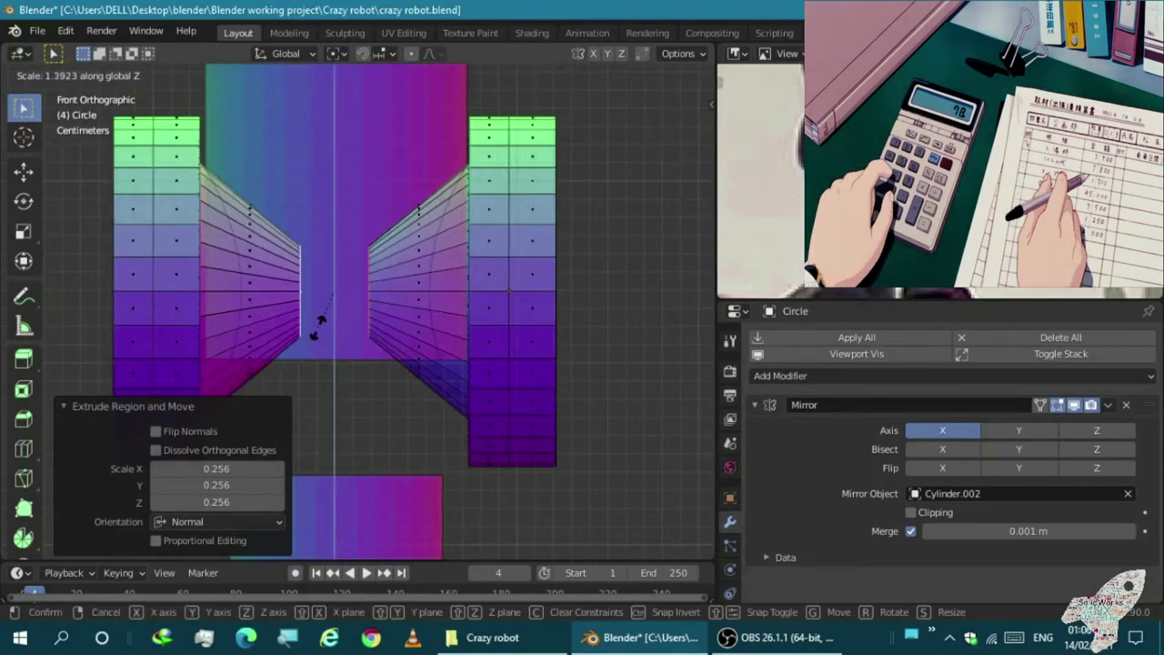
pyautogui.click(348, 400)
pyautogui.moveTo(348, 403)
pyautogui.mouseDown(button='middle')
pyautogui.moveTo(239, 383)
pyautogui.moveTo(281, 382)
pyautogui.moveTo(332, 332)
pyautogui.mouseUp(button='middle')
pyautogui.press('s')
pyautogui.click(209, 391)
pyautogui.moveTo(209, 391)
pyautogui.mouseDown(button='middle')
pyautogui.moveTo(182, 406)
pyautogui.moveTo(211, 298)
pyautogui.moveTo(209, 329)
pyautogui.moveTo(240, 340)
pyautogui.moveTo(356, 333)
pyautogui.moveTo(426, 304)
pyautogui.moveTo(403, 317)
pyautogui.moveTo(465, 187)
pyautogui.mouseUp(button='middle')
# Shrink the inner faces to 0.556 to taper the hub, then return to Object Mode
pyautogui.press('Escape')
pyautogui.press('s')
pyautogui.click(255, 333)
pyautogui.scroll(5, 241, 340)
pyautogui.scroll(-4, 341, 362)
pyautogui.press('Tab')
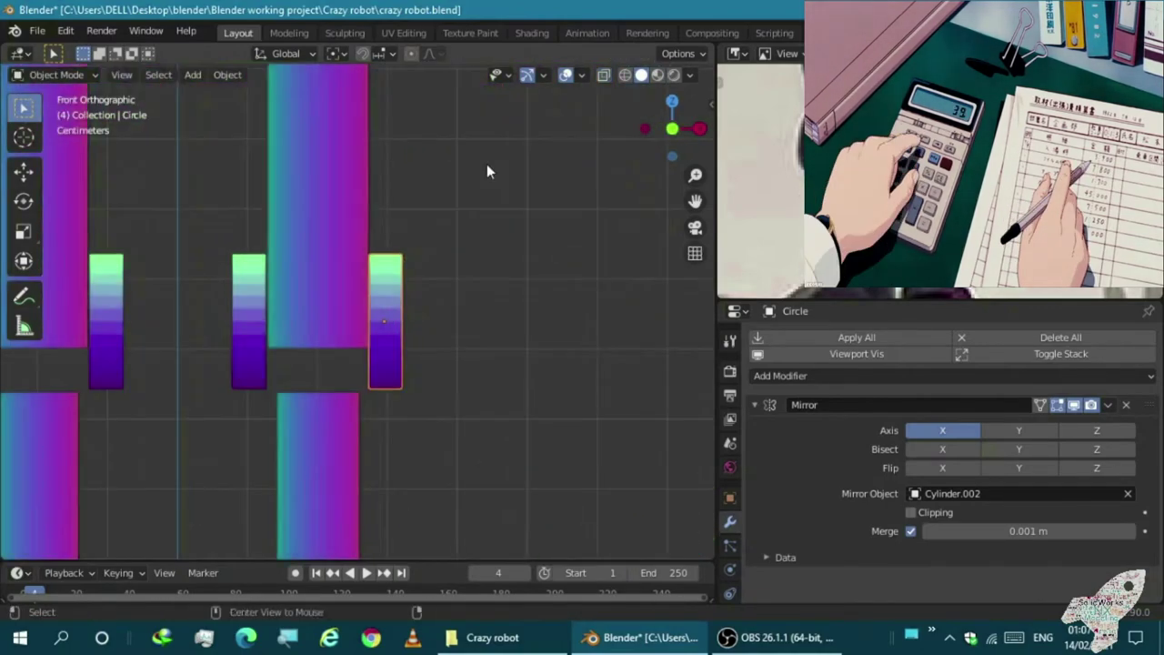
pyautogui.scroll(-2, 466, 186)
pyautogui.click(689, 75)
# Switch the viewport MatCap from a green to a red look
pyautogui.click(637, 259)
pyautogui.click(681, 304)
pyautogui.scroll(-2, 436, 277)
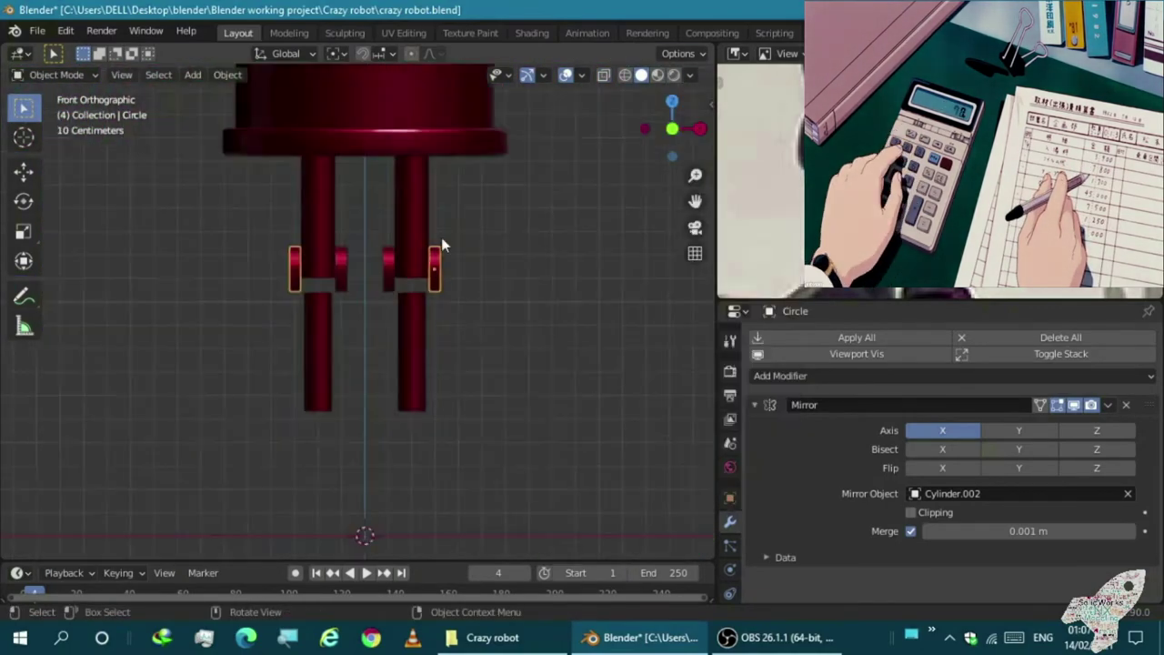
pyautogui.scroll(6, 437, 277)
pyautogui.scroll(-1, 327, 230)
pyautogui.scroll(1, 307, 247)
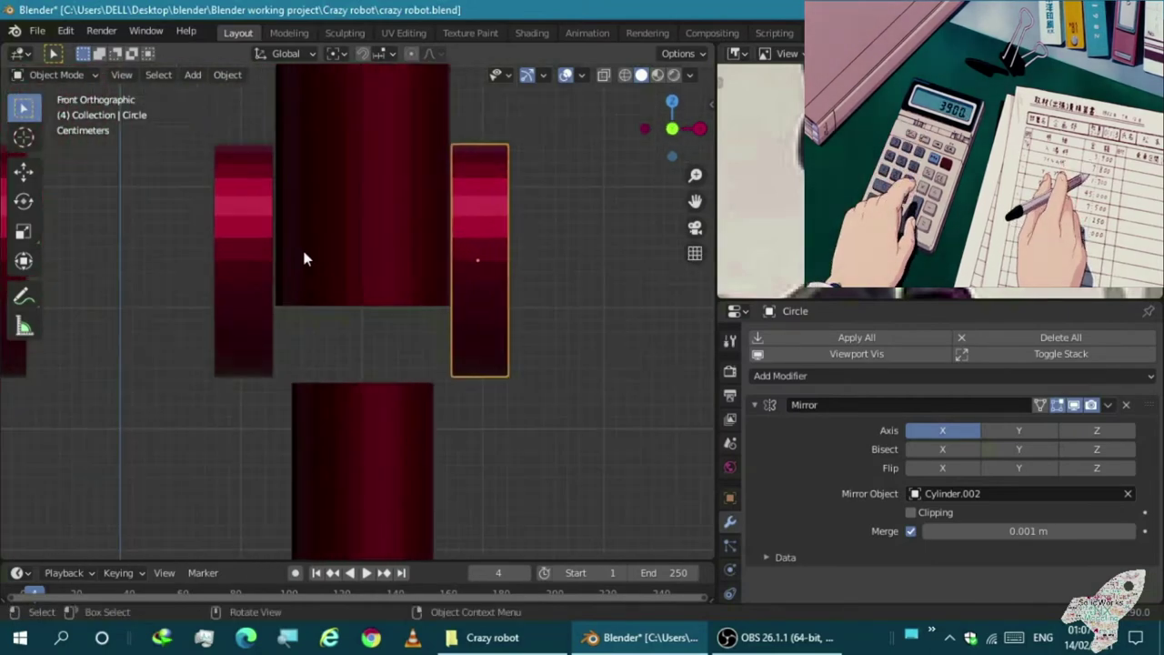
# Add a UV sphere and scale it down
pyautogui.hotkey('shift', 'a')
pyautogui.press('Escape')
pyautogui.hotkey('shift', 'a')
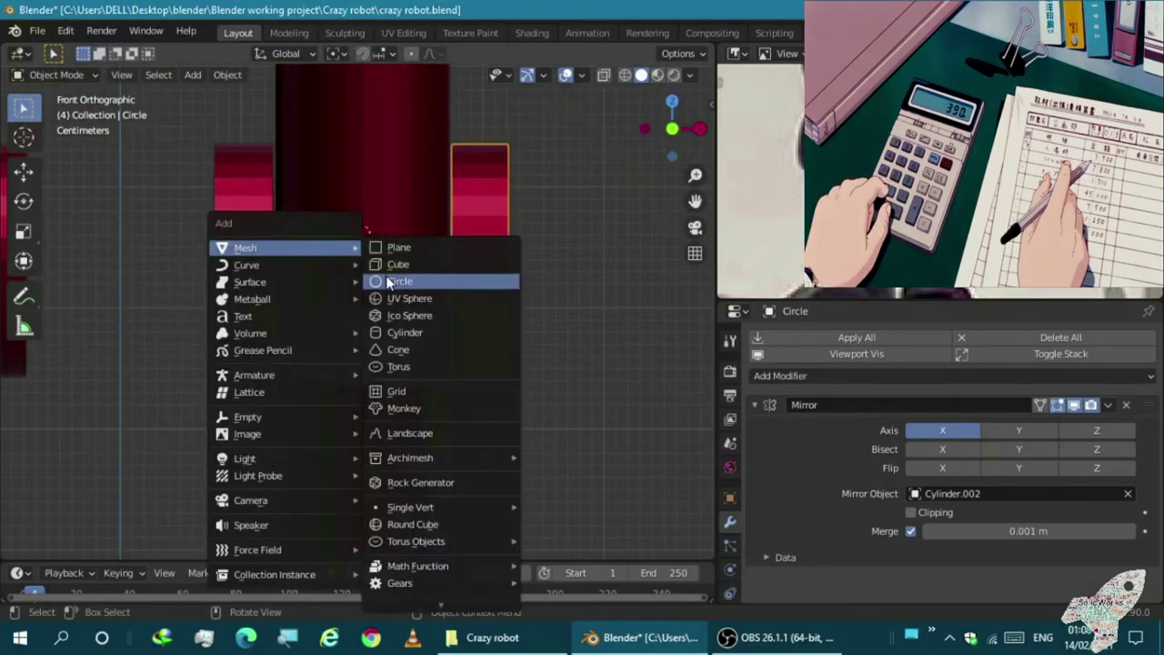
pyautogui.click(382, 300)
pyautogui.press('s')
pyautogui.click(396, 302)
# From the right view, shrink the sphere further and move it along Y onto the leg joint
pyautogui.press('KP_3')
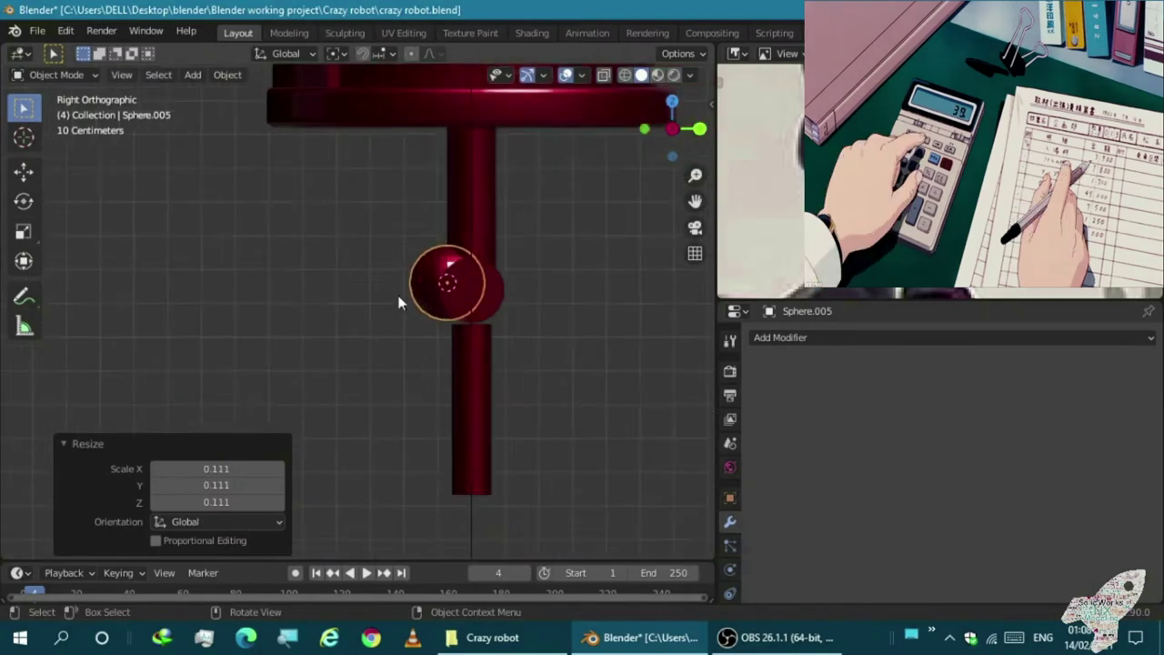
pyautogui.press('s')
pyautogui.click(367, 294)
pyautogui.press('g')
pyautogui.press('y')
pyautogui.click(398, 292)
pyautogui.press('g')
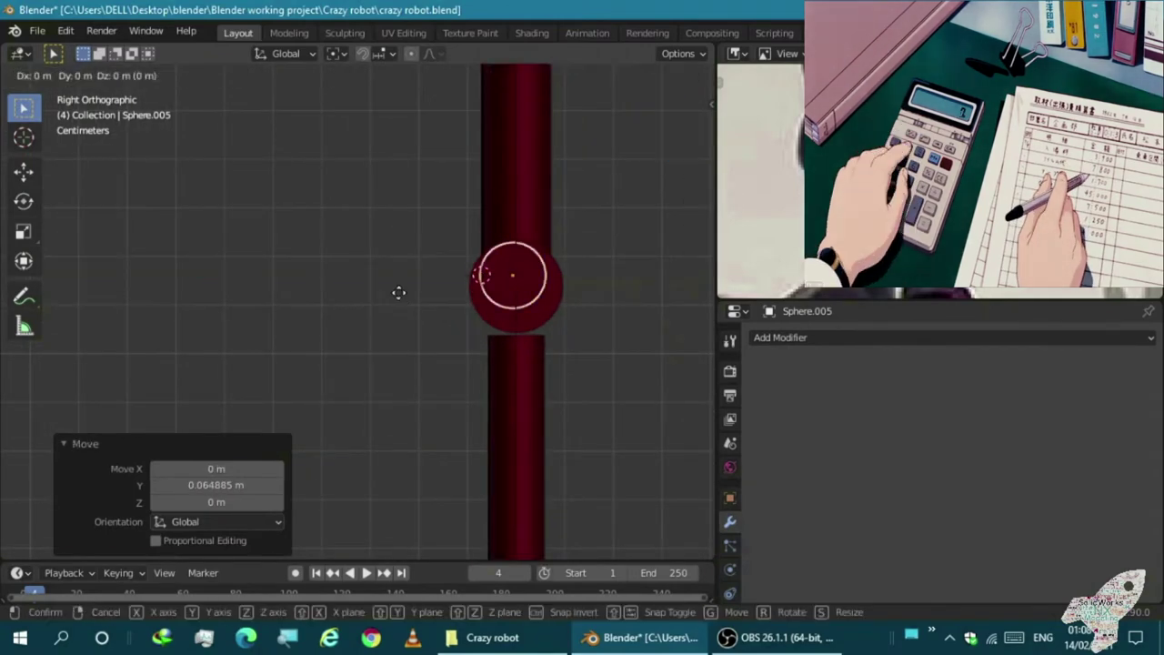
pyautogui.press('g')
pyautogui.press('y')
pyautogui.click(398, 304)
# Isolate the sphere in front view, enter Edit Mode with X-ray, and box-select its left half
pyautogui.press('KP_1')
pyautogui.scroll(3, 287, 303)
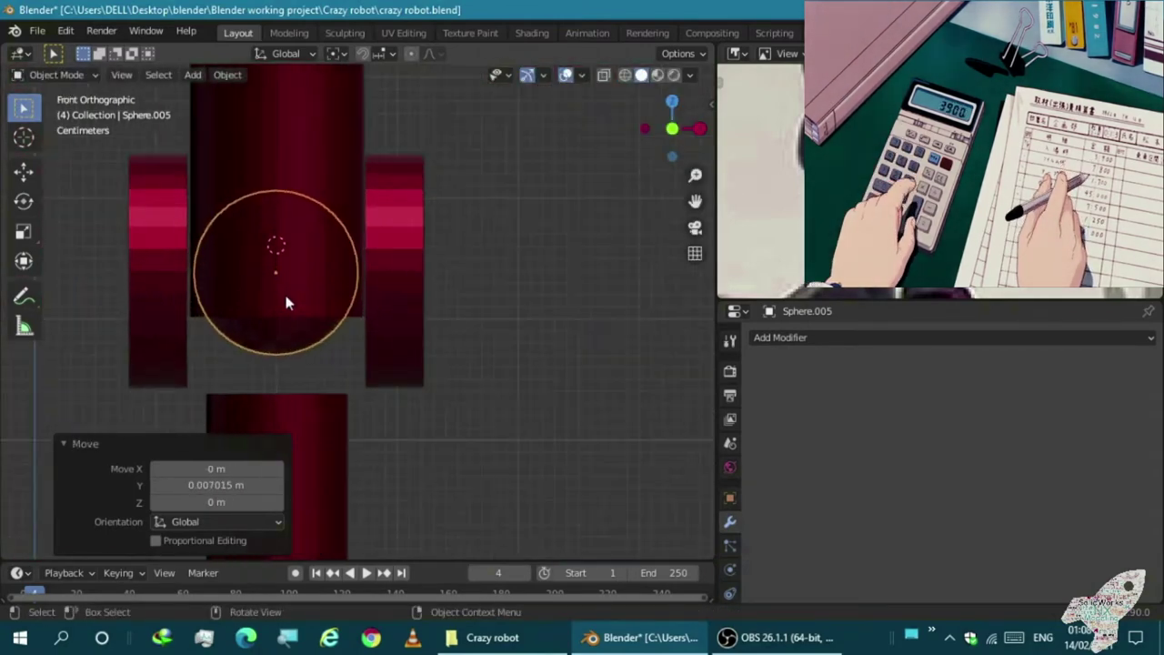
pyautogui.press('KP_Divide')
pyautogui.press('Tab')
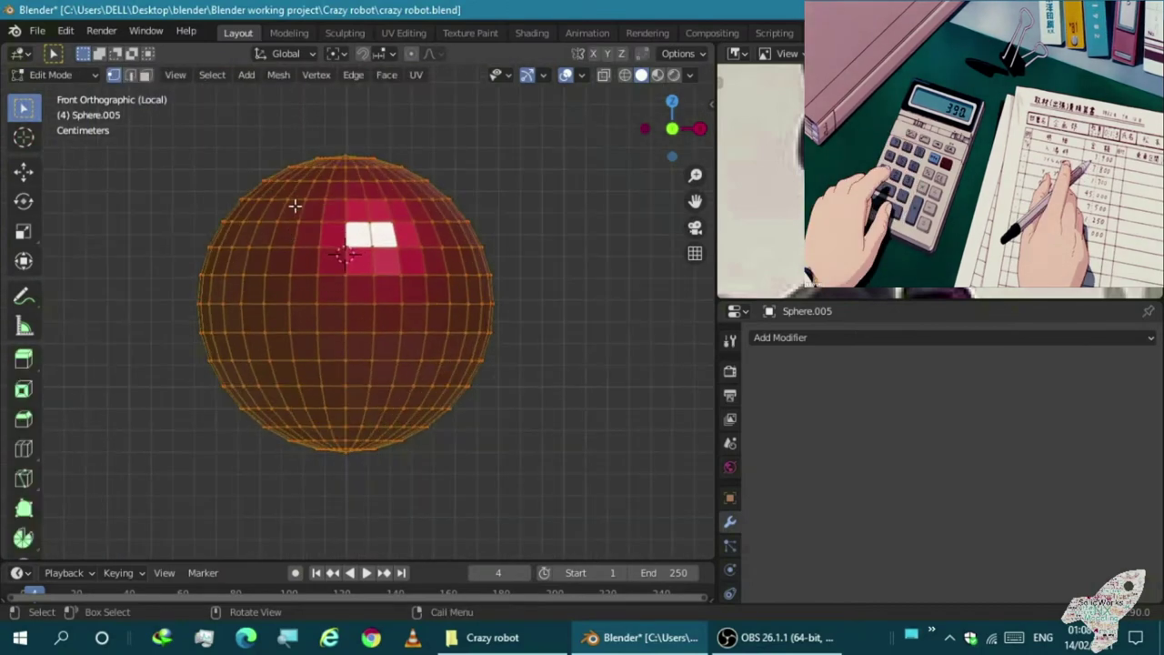
pyautogui.scroll(-1, 296, 205)
pyautogui.hotkey('alt', 'z')
pyautogui.press('b')
pyautogui.moveTo(184, 114); pyautogui.dragTo(327, 424)
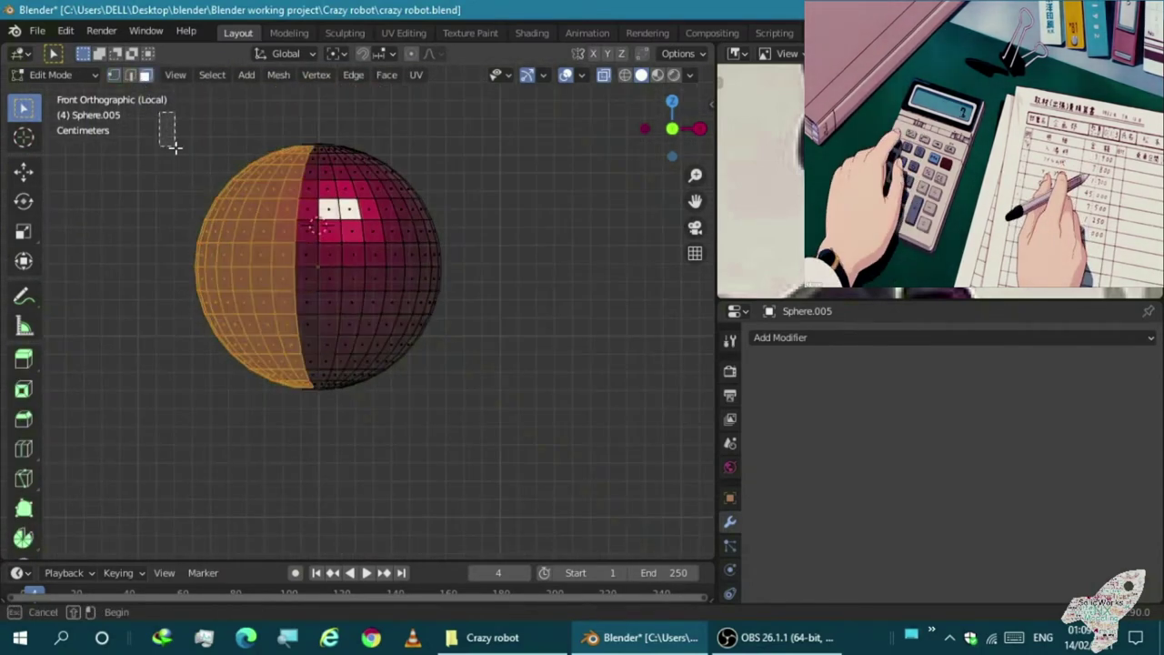
# Box-select the sphere's left half again
pyautogui.scroll(2, 312, 445)
pyautogui.scroll(3, 313, 446)
pyautogui.scroll(3, 340, 391)
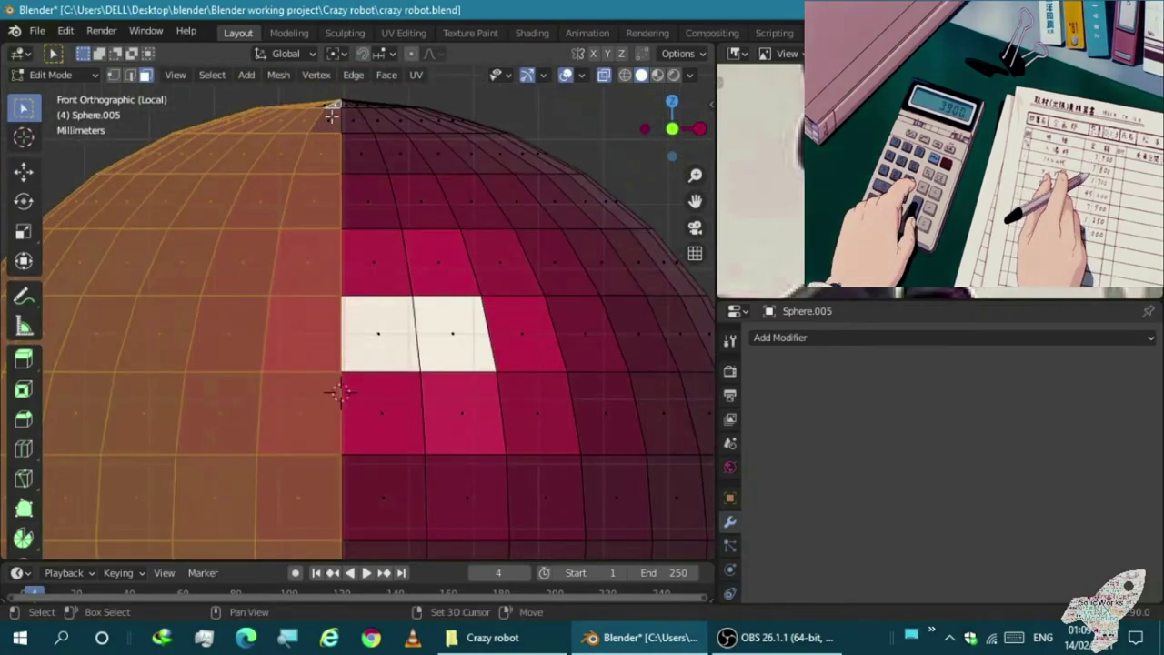
pyautogui.scroll(-3, 344, 364)
pyautogui.scroll(-2, 349, 330)
pyautogui.scroll(-1, 349, 330)
pyautogui.press('b')
pyautogui.moveTo(239, 155); pyautogui.dragTo(343, 322)
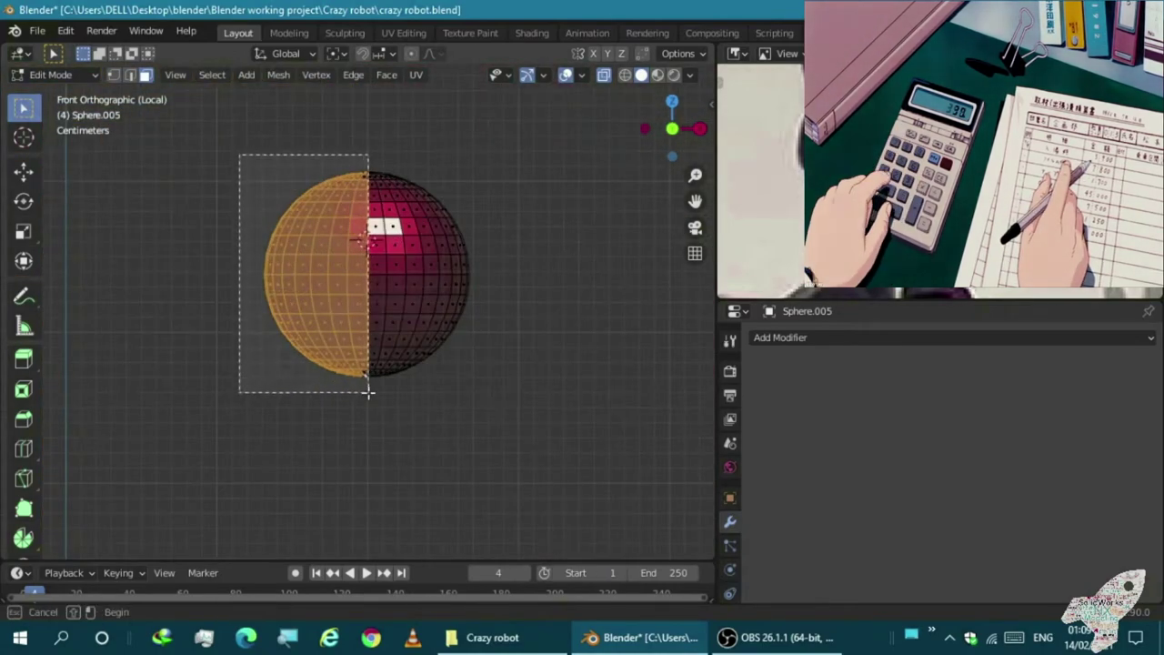
pyautogui.moveTo(368, 391); pyautogui.dragTo(369, 391)
pyautogui.scroll(-3, 373, 400)
pyautogui.scroll(3, 364, 373)
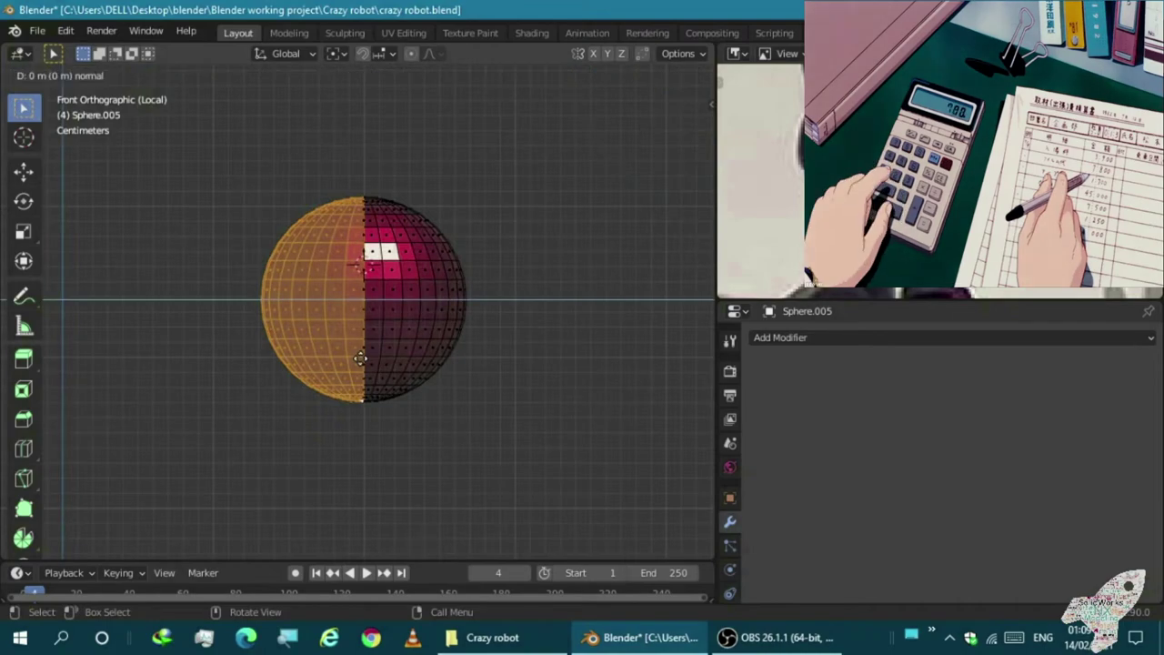
# Undo the stalled extrusion, reselect the left half, and extrude it outward into a capsule
pyautogui.press('Escape')
pyautogui.hotkey('ctrl', 'z')
pyautogui.scroll(2, 338, 366)
pyautogui.moveTo(202, 130); pyautogui.dragTo(370, 507)
pyautogui.press('e')
pyautogui.click(129, 467)
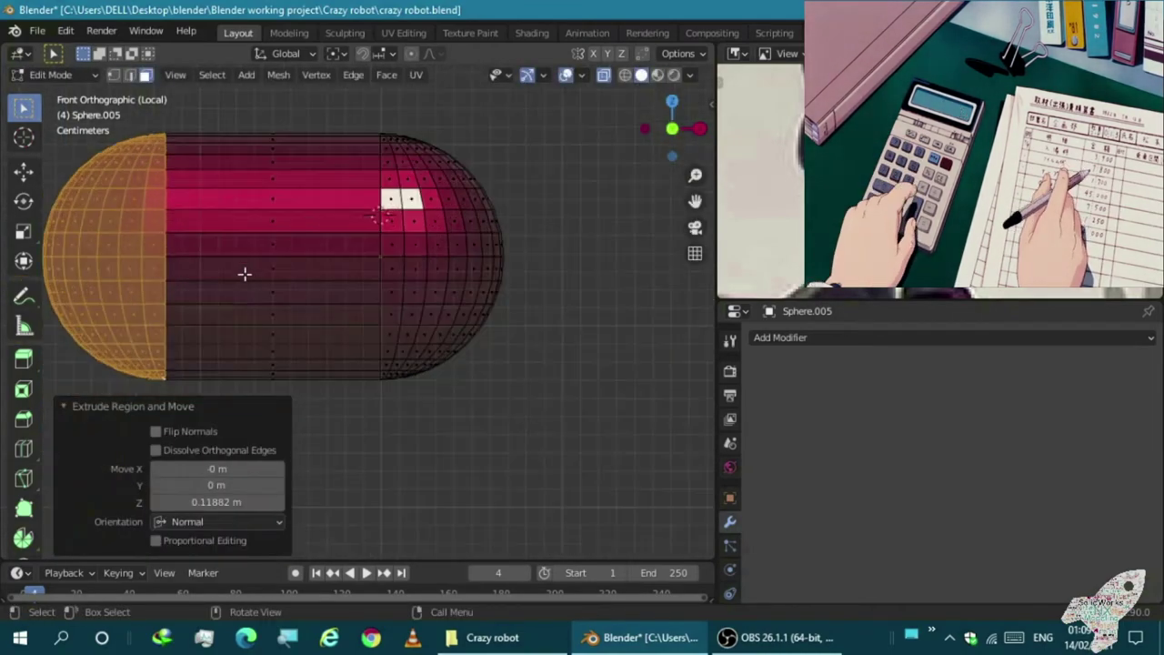
# Bring back the rest of the robot and move the capsule along X
pyautogui.press('Tab')
pyautogui.press('KP_Divide')
pyautogui.press('g')
pyautogui.press('x')
pyautogui.click(322, 331)
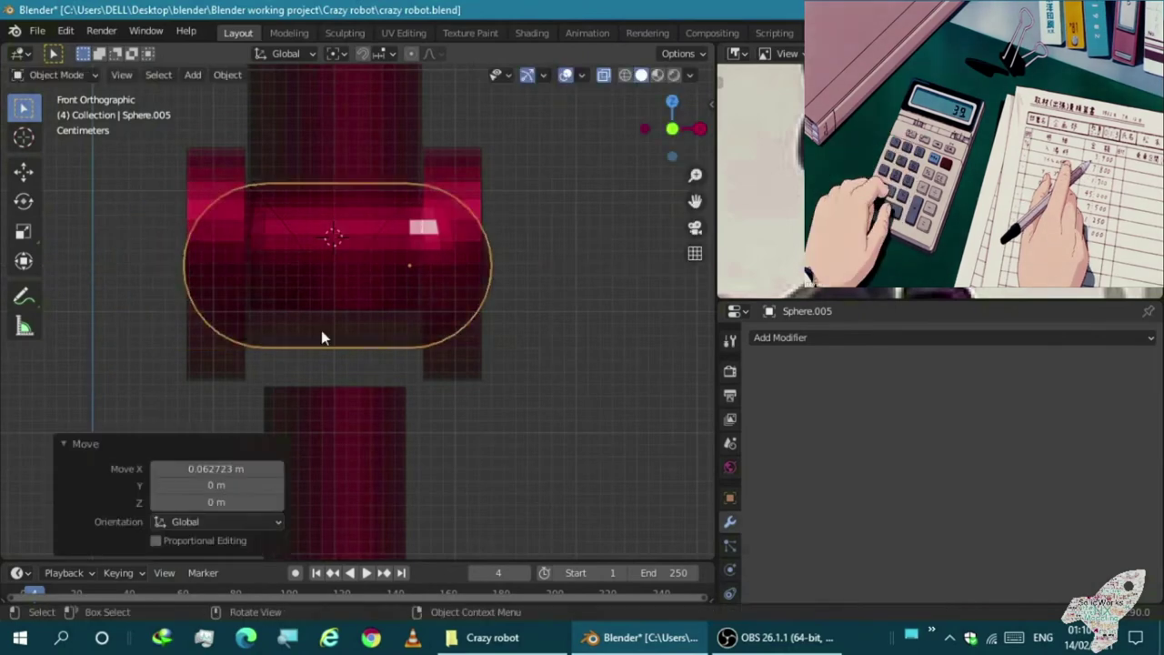
# Extrude the capsule's left end further and reposition it along X
pyautogui.press('s')
pyautogui.press('Escape')
pyautogui.scroll(1, 310, 272)
pyautogui.press('Tab')
pyautogui.press('e')
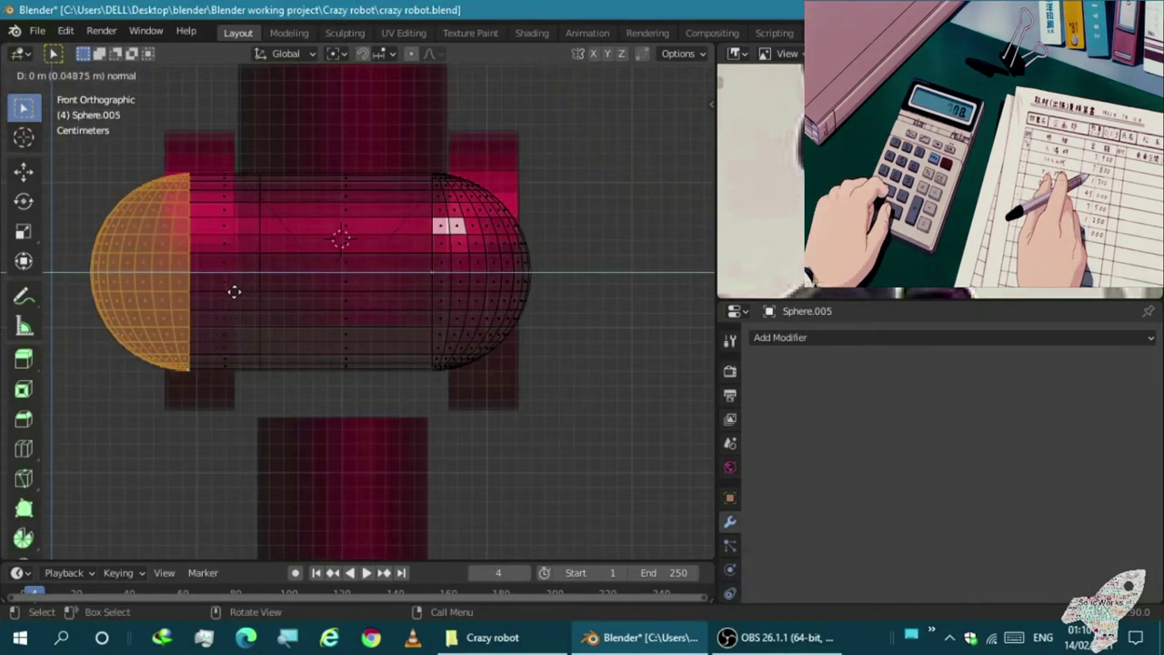
pyautogui.click(160, 294)
pyautogui.press('Tab')
pyautogui.press('g')
pyautogui.press('x')
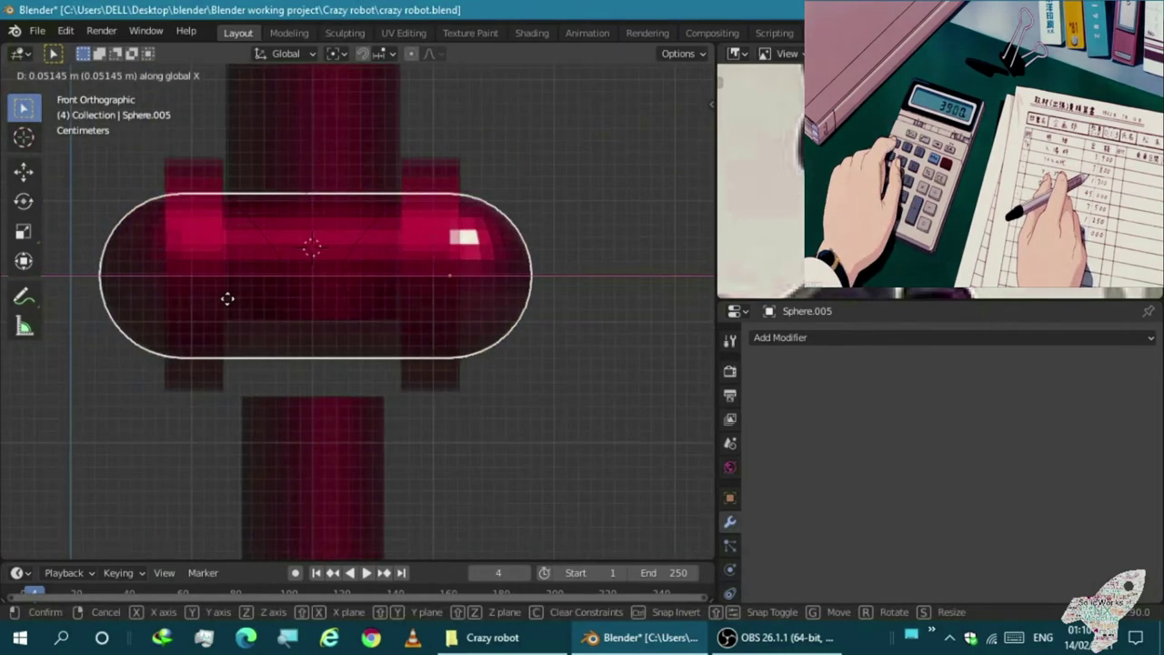
pyautogui.click(256, 272)
# Center the capsule's geometry on its origin and move it along X to sit over the leg
pyautogui.scroll(-1, 309, 89)
pyautogui.click(227, 75)
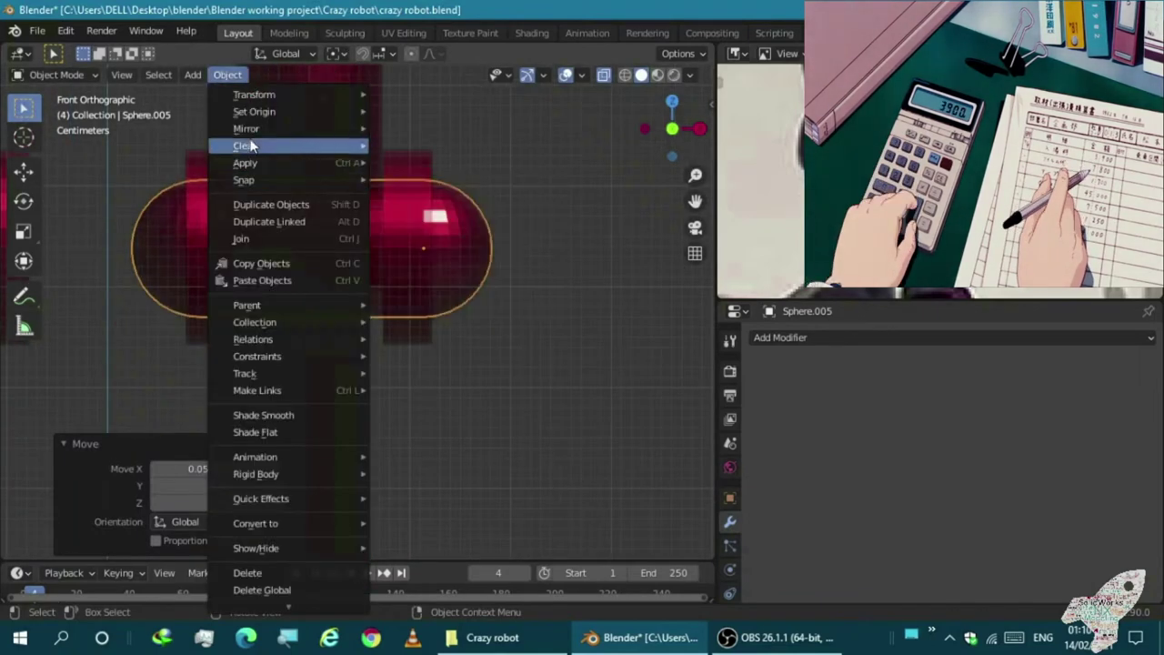
pyautogui.click(428, 109)
pyautogui.scroll(2, 376, 205)
pyautogui.press('g')
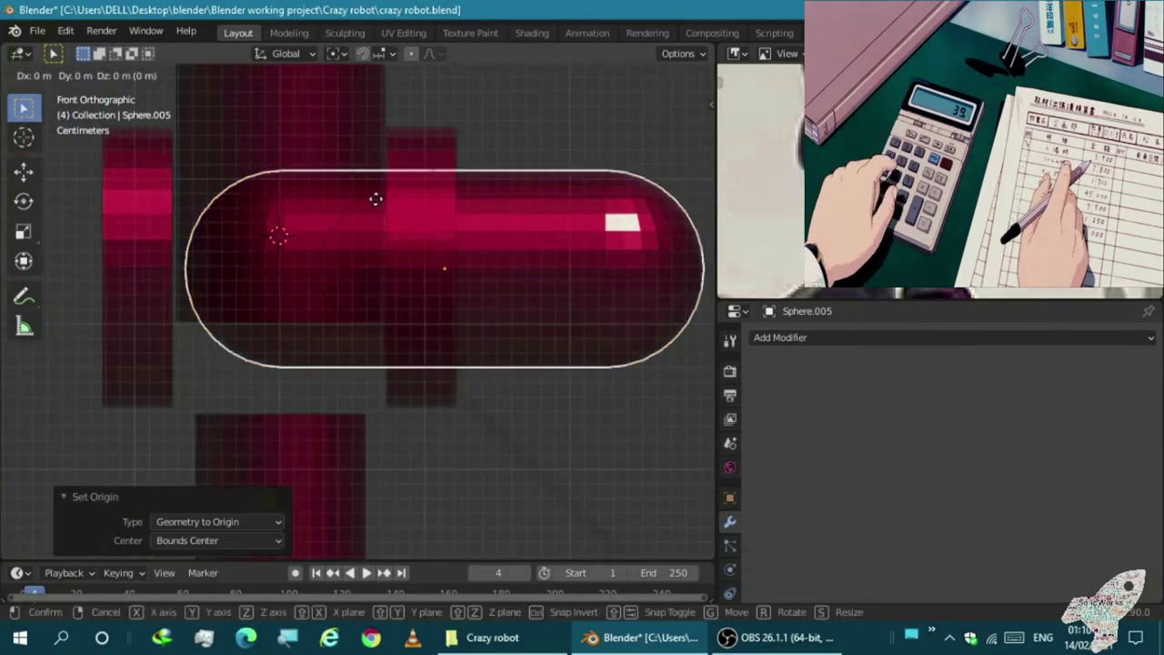
pyautogui.press('x')
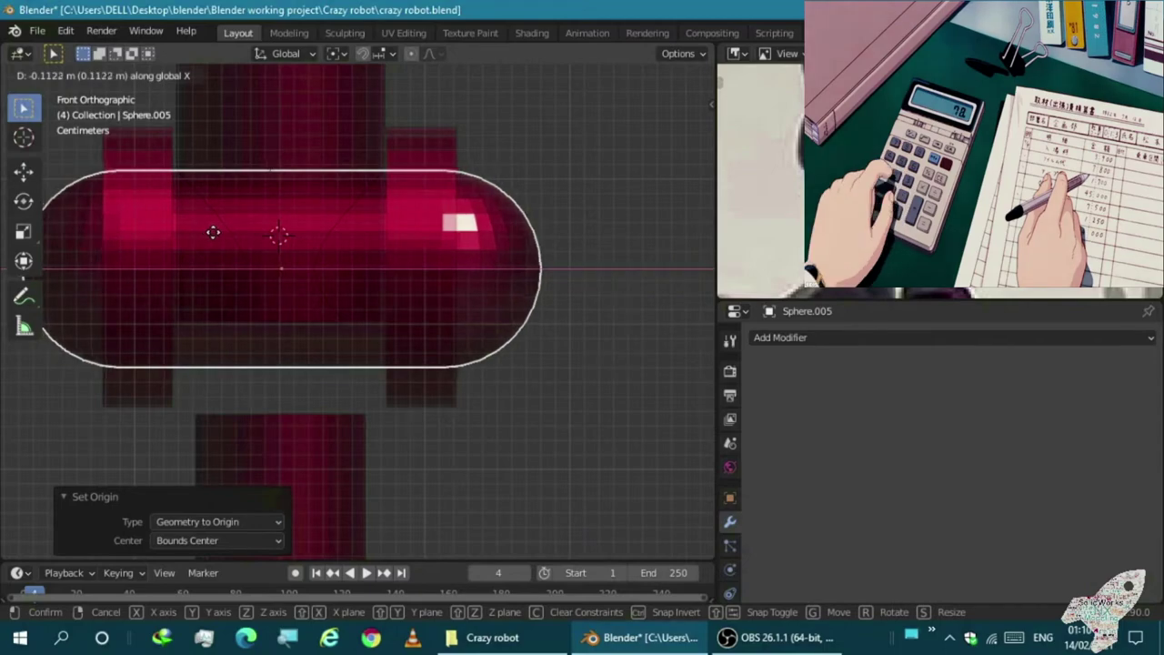
pyautogui.click(197, 231)
# Scale the capsule to 0.753
pyautogui.moveTo(203, 234)
pyautogui.mouseDown(button='middle')
pyautogui.moveTo(319, 236)
pyautogui.moveTo(372, 312)
pyautogui.moveTo(375, 298)
pyautogui.moveTo(297, 243)
pyautogui.mouseUp(button='middle')
pyautogui.scroll(1, 125, 222)
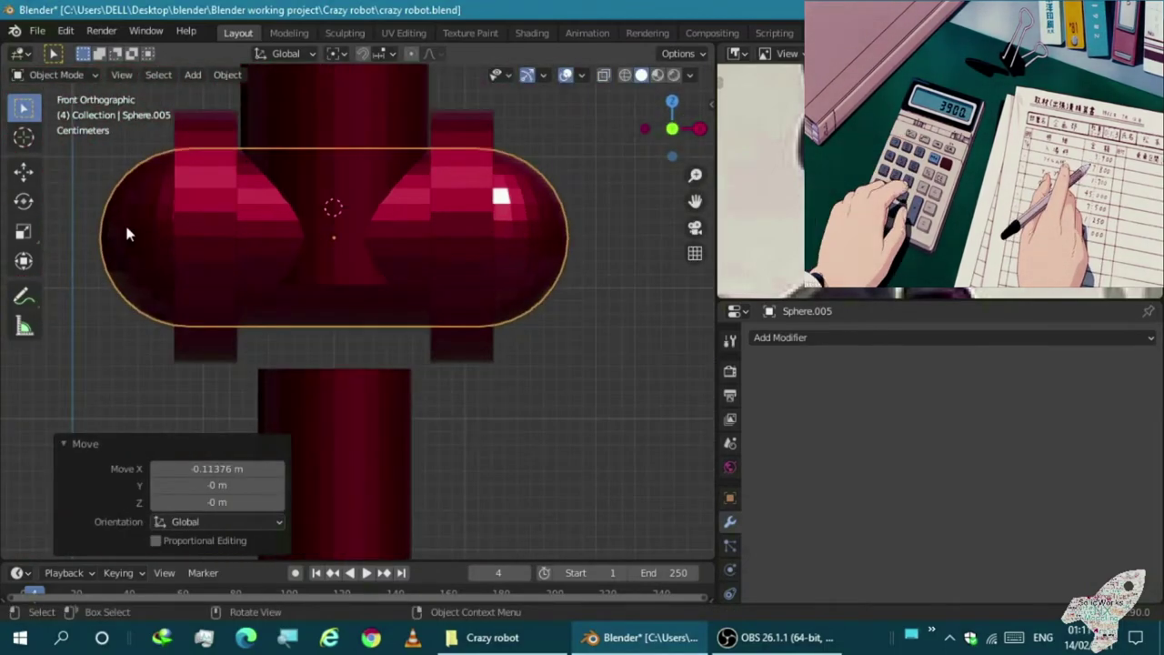
pyautogui.press('s')
pyautogui.rightClick(191, 241)
pyautogui.moveTo(189, 241)
pyautogui.mouseDown(button='middle')
pyautogui.moveTo(240, 257)
pyautogui.moveTo(253, 292)
pyautogui.moveTo(142, 273)
pyautogui.mouseUp(button='middle')
pyautogui.click(255, 289)
# Return to Edit Mode and confirm the capsule's left-end extrusion
pyautogui.press('s')
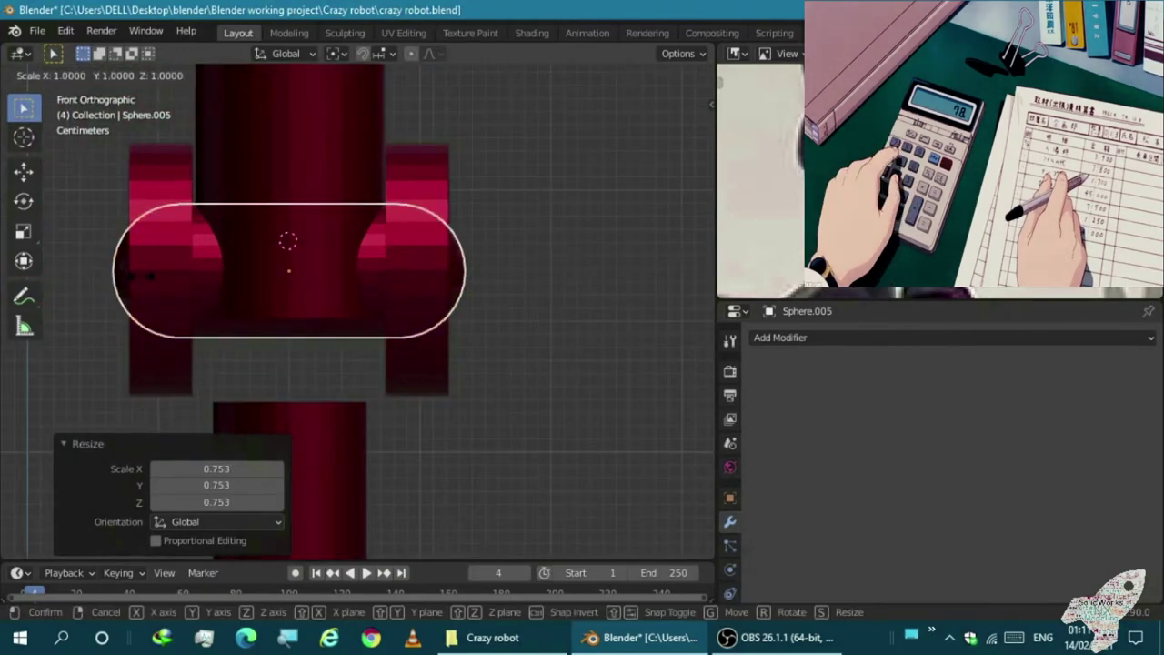
pyautogui.press('Escape')
pyautogui.press('Tab')
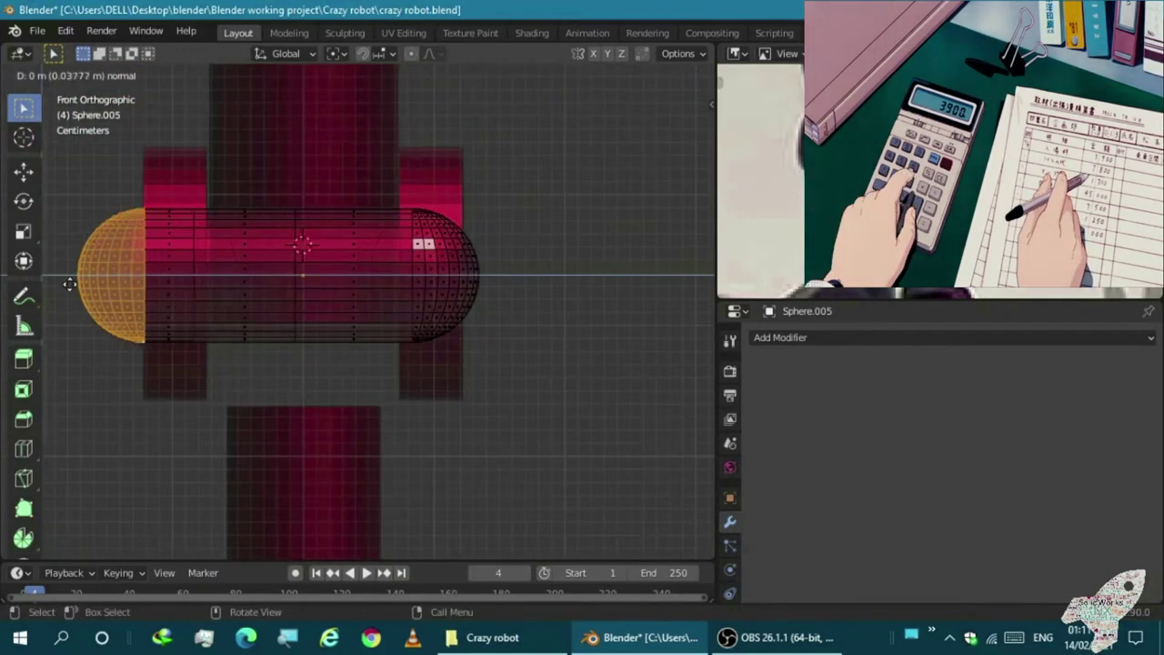
pyautogui.click(69, 284)
pyautogui.scroll(3, 468, 177)
pyautogui.scroll(2, 424, 174)
# Select the capsule's right hemisphere, then cancel its extrusion and leave Edit Mode
pyautogui.moveTo(445, 155); pyautogui.dragTo(558, 503)
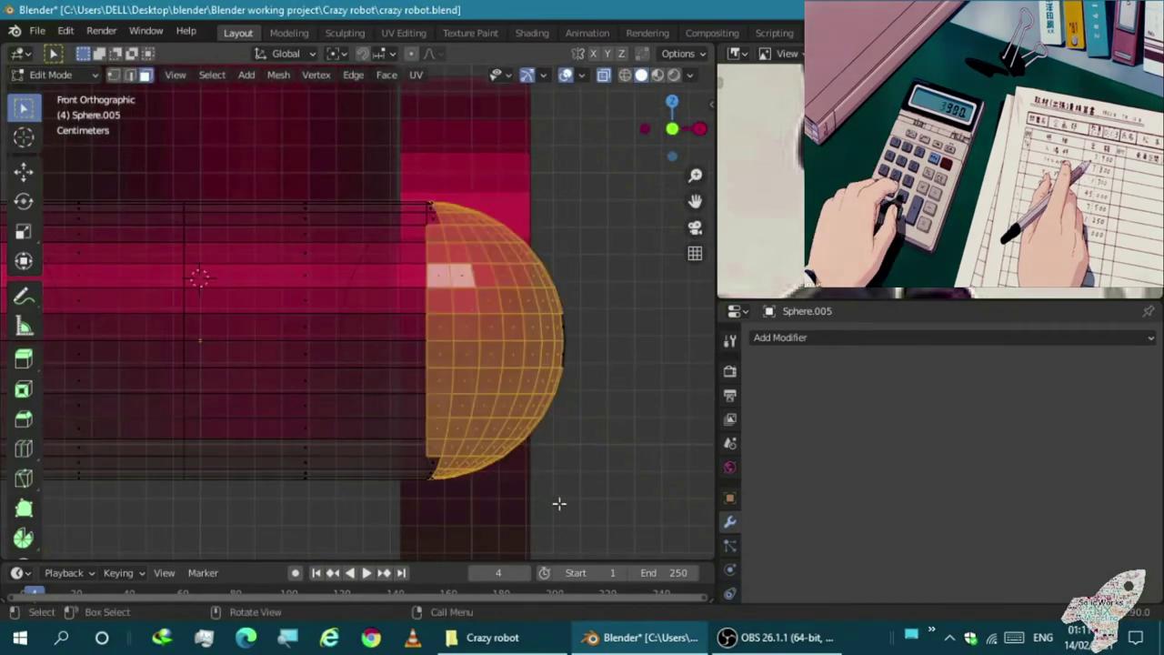
pyautogui.scroll(3, 403, 136)
pyautogui.scroll(-2, 403, 136)
pyautogui.moveTo(395, 121); pyautogui.dragTo(409, 216)
pyautogui.moveTo(528, 496); pyautogui.dragTo(528, 495)
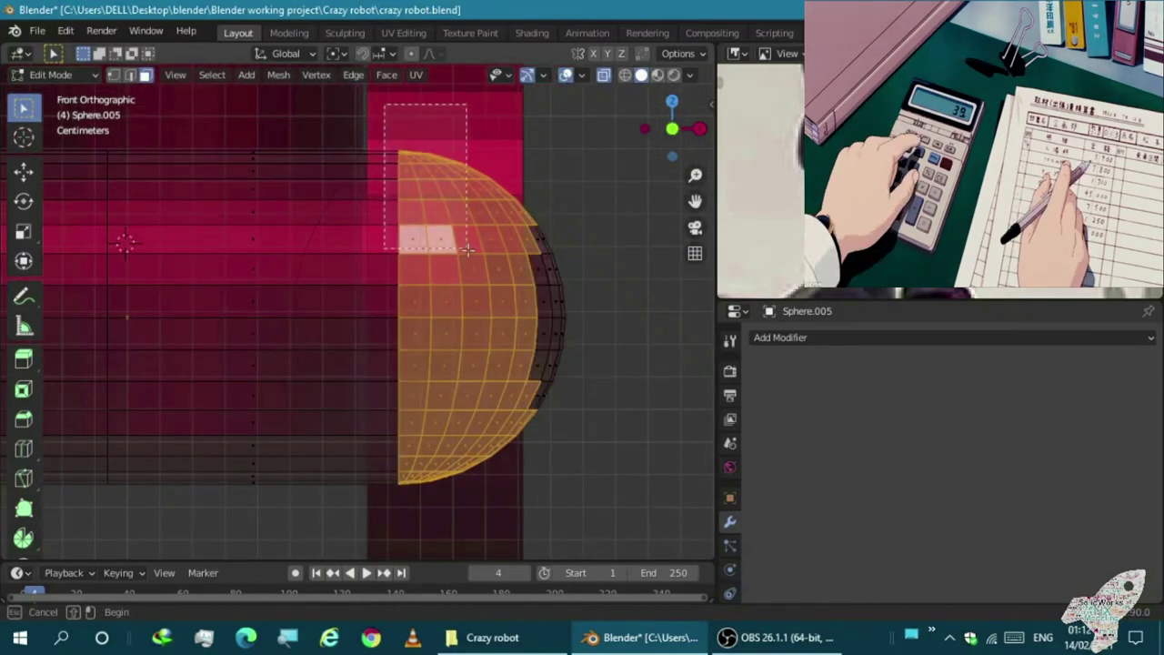
pyautogui.scroll(-2, 476, 416)
pyautogui.press('e')
pyautogui.press('Escape')
pyautogui.press('Tab')
# Turn the view back to the front and select the lower leg cylinder
pyautogui.scroll(-3, 481, 394)
pyautogui.moveTo(480, 395); pyautogui.dragTo(434, 340, button='middle')
pyautogui.scroll(2, 428, 351)
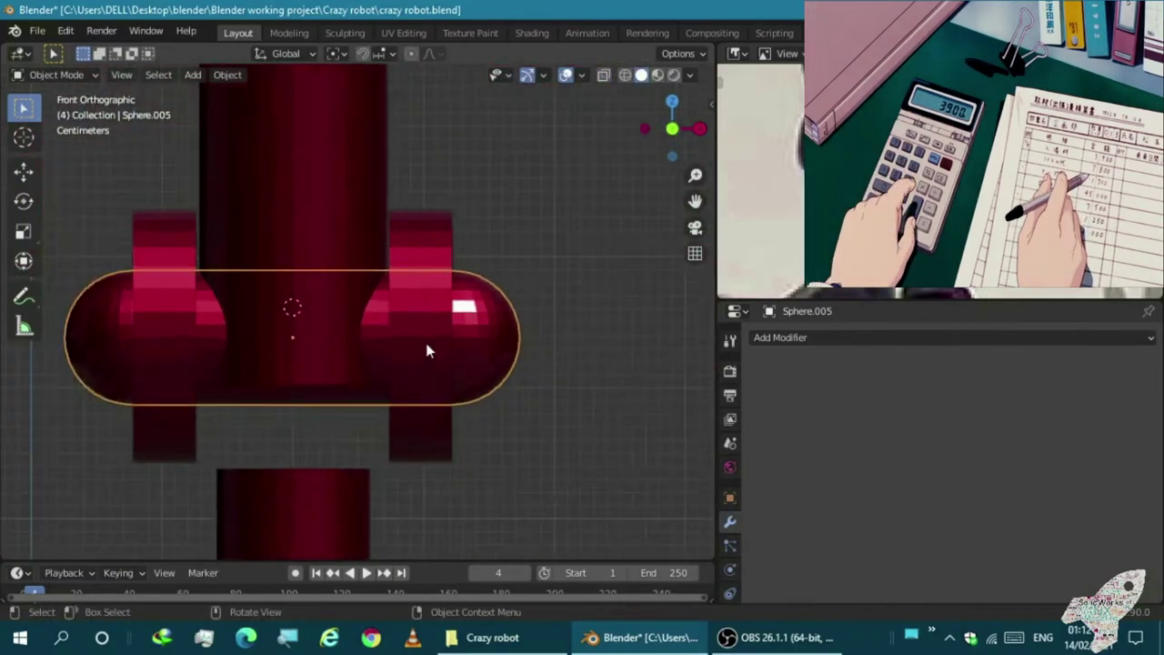
pyautogui.scroll(2, 273, 450)
pyautogui.scroll(-3, 273, 434)
pyautogui.scroll(-2, 272, 434)
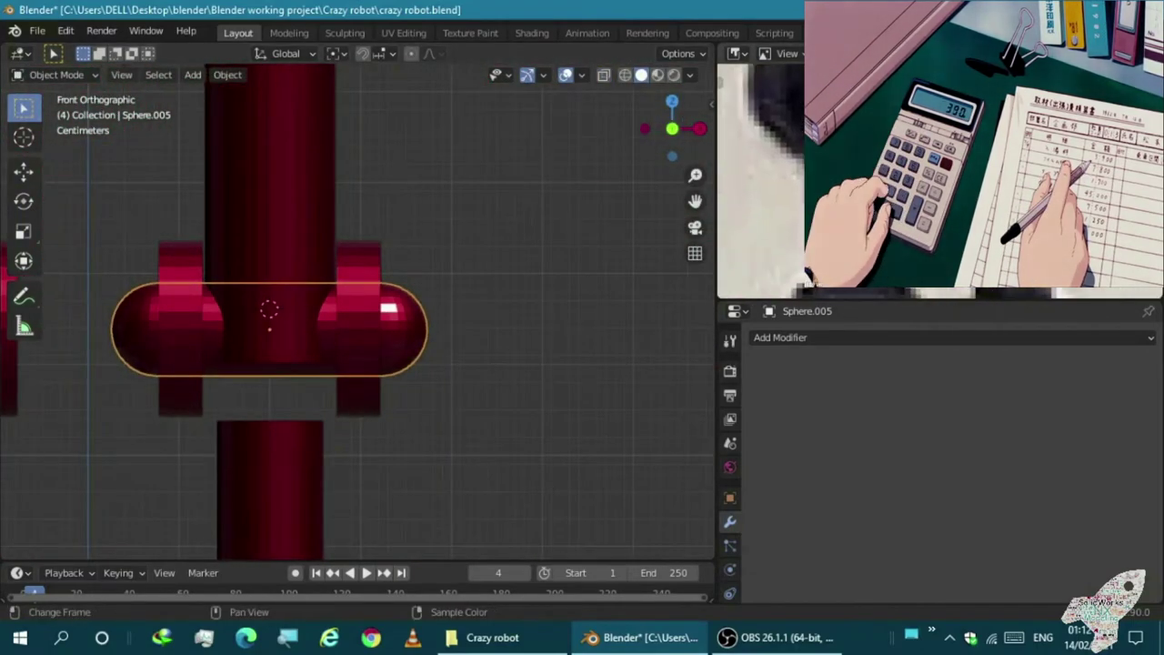
pyautogui.click(260, 465)
pyautogui.press('Escape')
pyautogui.scroll(-3, 273, 409)
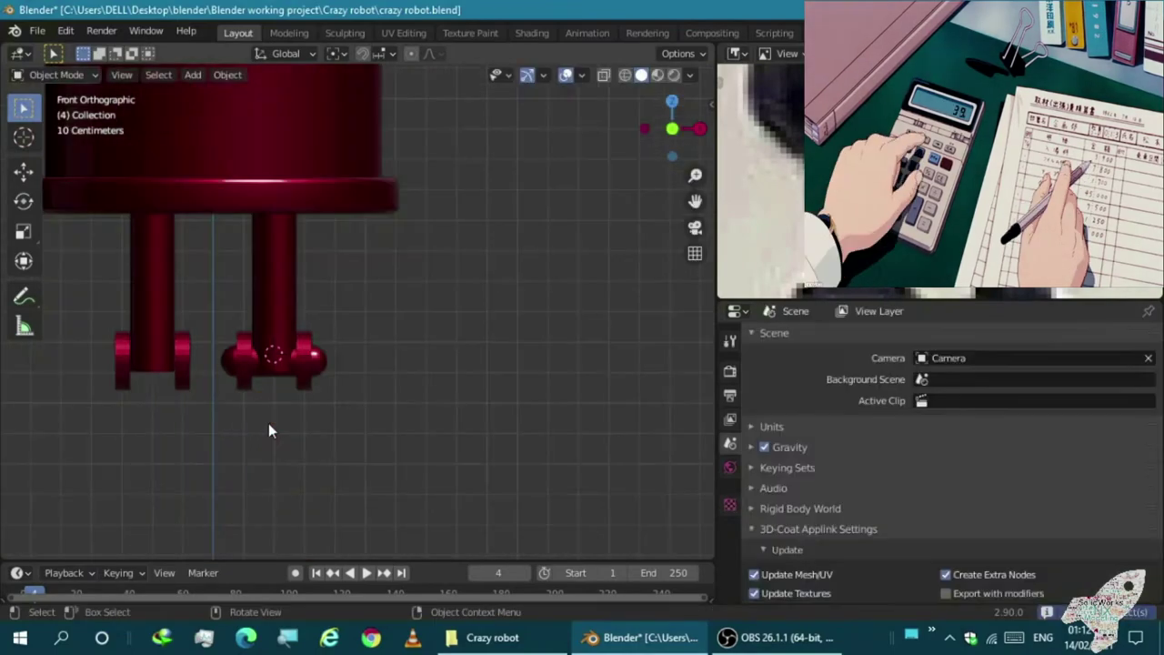
pyautogui.click(278, 328)
# Place the duplicated leg below the joint and nudge it down on Z
pyautogui.click(270, 520)
pyautogui.scroll(-2, 270, 391)
pyautogui.scroll(5, 216, 347)
pyautogui.press('g')
pyautogui.press('z')
pyautogui.click(336, 356)
# Bevel the first joint disc's front edge loop into a rounded 3-segment rim
pyautogui.moveTo(341, 347)
pyautogui.mouseDown(button='middle')
pyautogui.moveTo(324, 361)
pyautogui.moveTo(437, 297)
pyautogui.moveTo(494, 216)
pyautogui.moveTo(548, 194)
pyautogui.mouseUp(button='middle')
pyautogui.click(494, 215)
pyautogui.press('Tab')
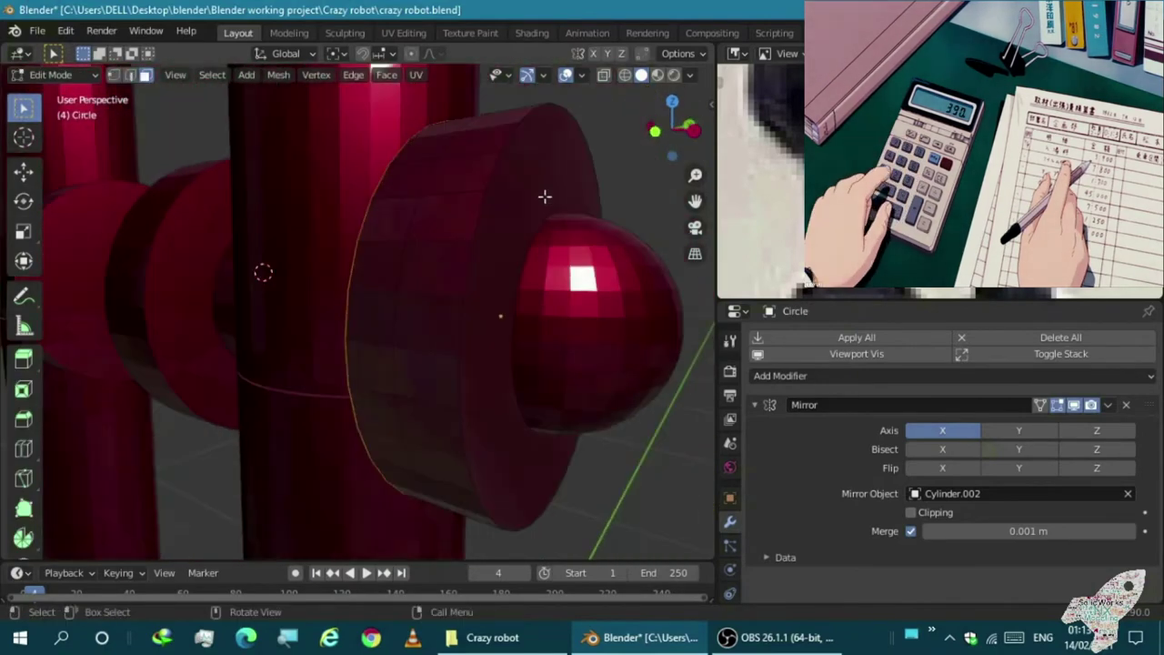
pyautogui.keyDown('alt'); pyautogui.click(478, 223); pyautogui.keyUp('alt')
pyautogui.hotkey('ctrl', 'b')
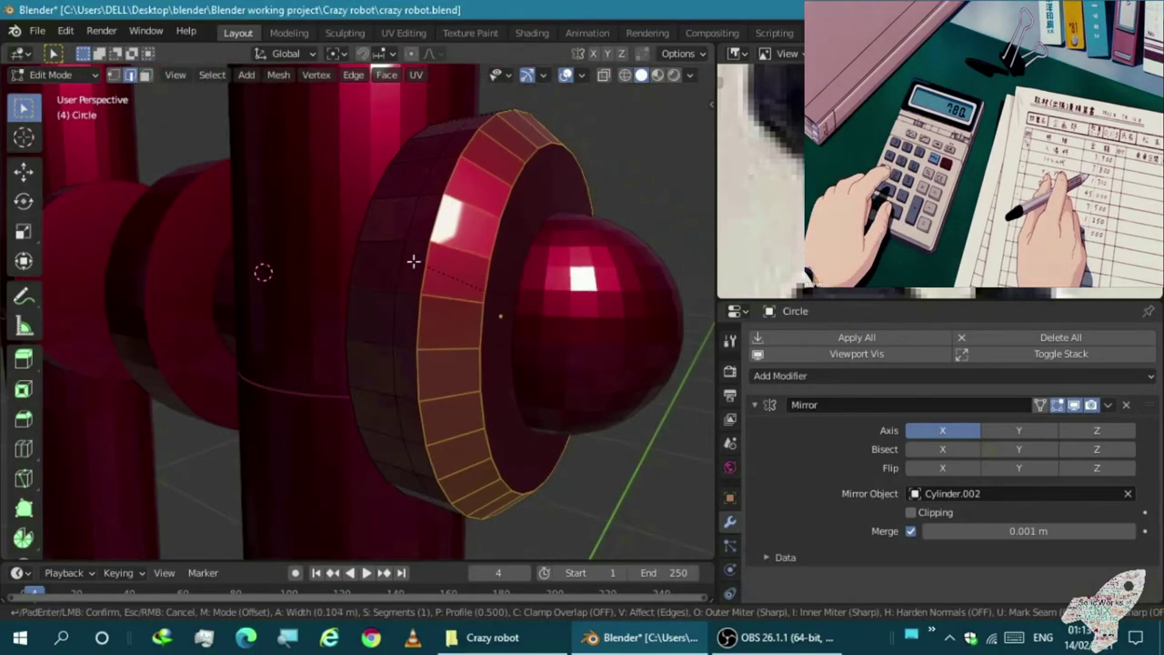
pyautogui.click(390, 271)
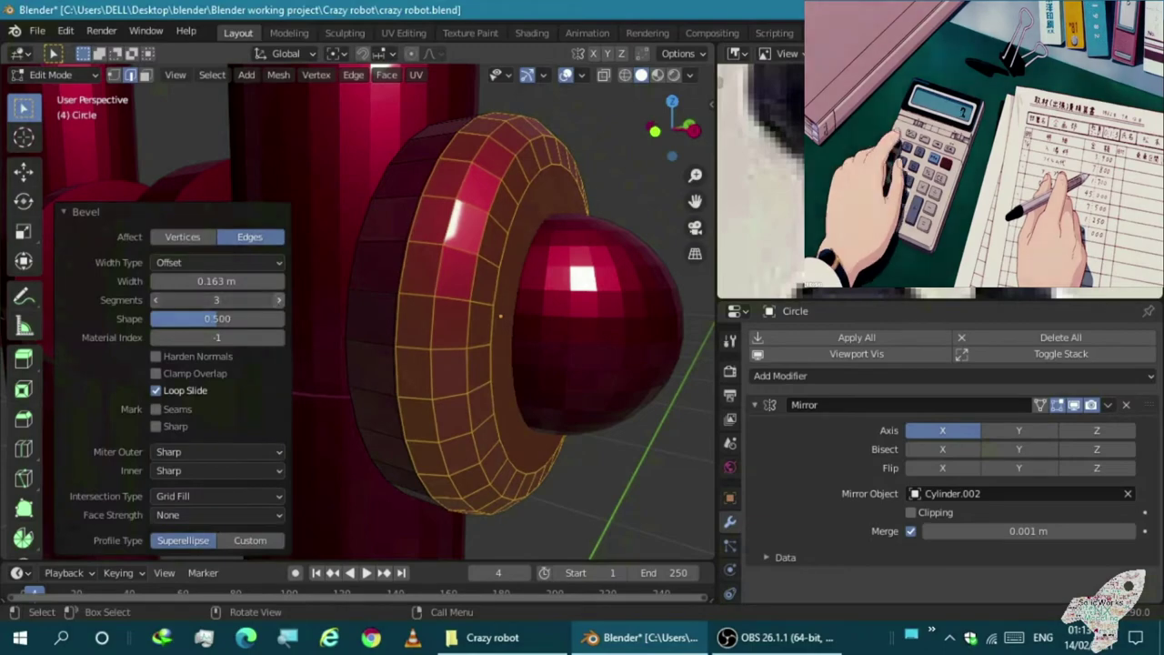
pyautogui.press('Tab')
# Bevel the front edge of the other joint disc the same way
pyautogui.moveTo(279, 302)
pyautogui.mouseDown(button='middle')
pyautogui.moveTo(493, 277)
pyautogui.moveTo(261, 364)
pyautogui.moveTo(327, 276)
pyautogui.mouseUp(button='middle')
pyautogui.click(261, 365)
pyautogui.press('Tab')
pyautogui.scroll(2, 326, 276)
pyautogui.hotkey('ctrl', 'b')
pyautogui.scroll(5, 345, 282)
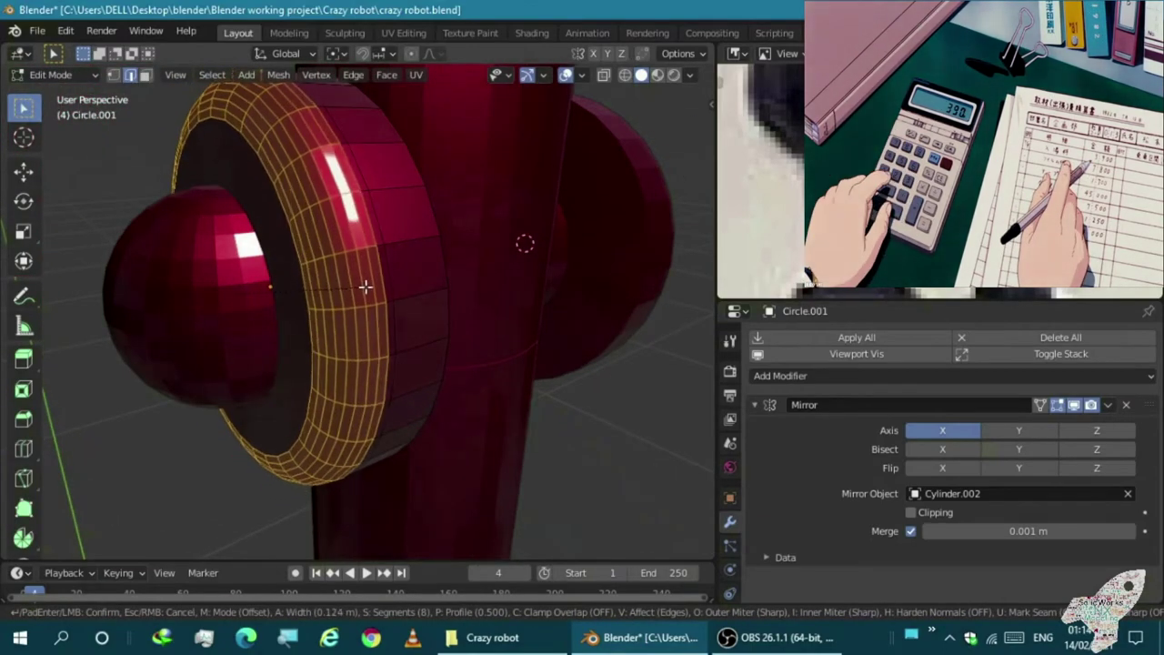
pyautogui.click(364, 286)
pyautogui.press('Tab')
# Return to front view and select the capsule at the leg joint
pyautogui.press('KP_1')
pyautogui.scroll(-2, 291, 309)
pyautogui.click(333, 329)
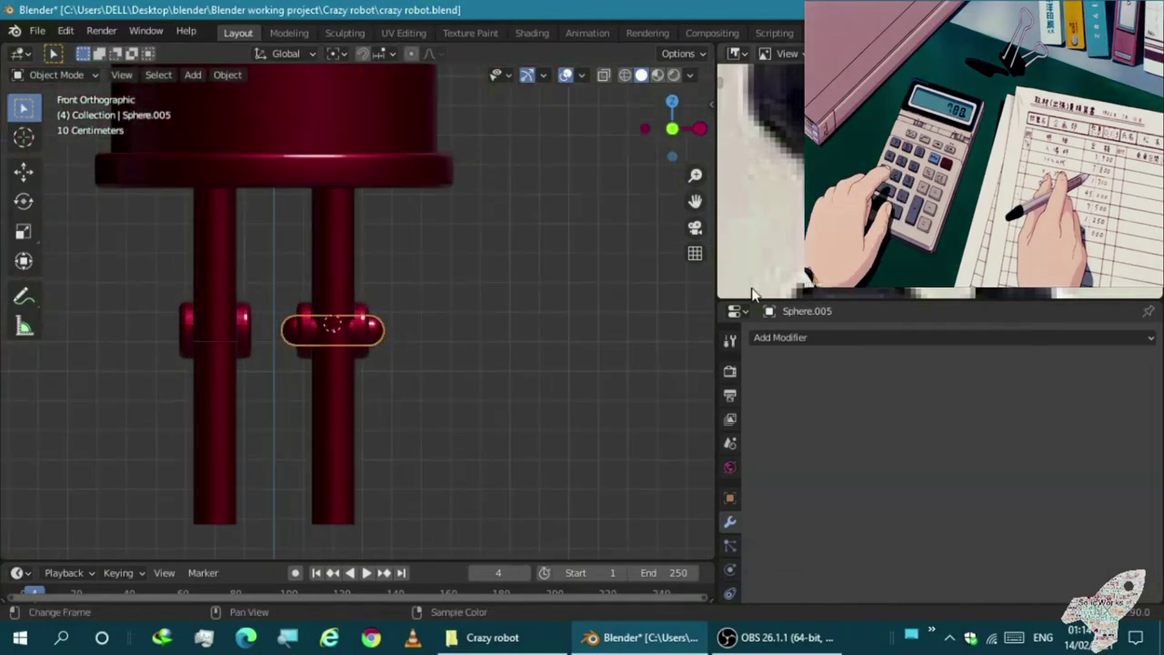
# Add a Mirror modifier so the leg capsule is copied onto the other leg
pyautogui.click(779, 337)
pyautogui.click(937, 146)
pyautogui.scroll(-1, 322, 353)
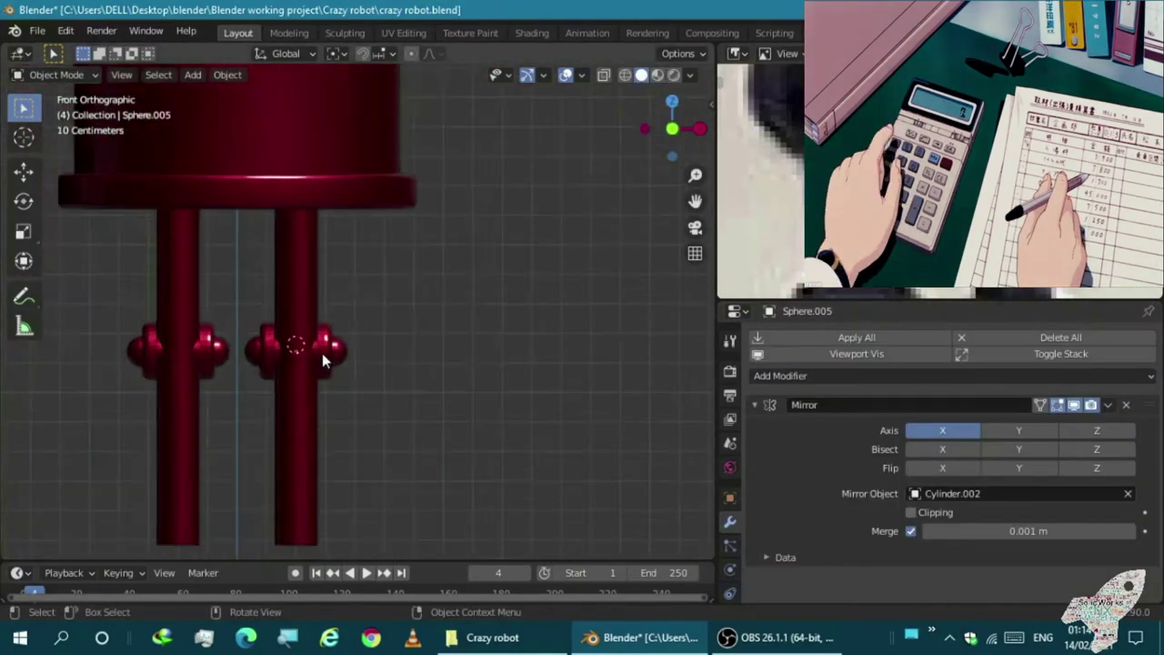
pyautogui.scroll(-1, 525, 292)
pyautogui.scroll(-5, 496, 264)
pyautogui.scroll(5, 447, 316)
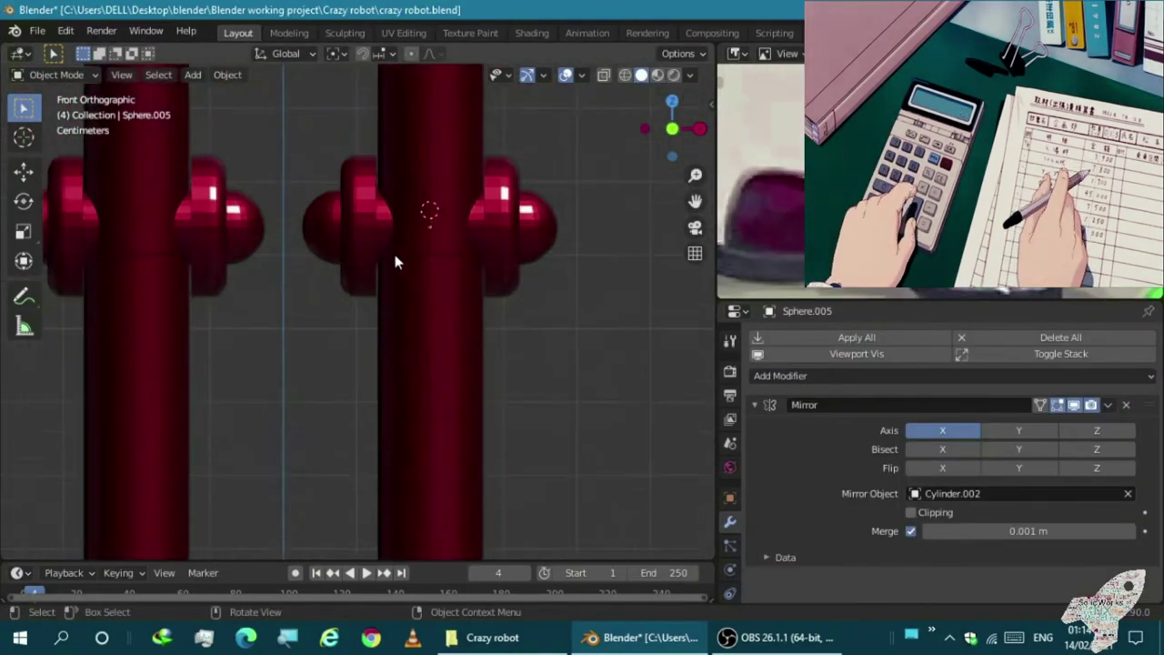
pyautogui.scroll(2, 395, 260)
# Boxcutter-notch the top of lower leg Cylinder.005 into a narrower stepped tongue
pyautogui.click(333, 258)
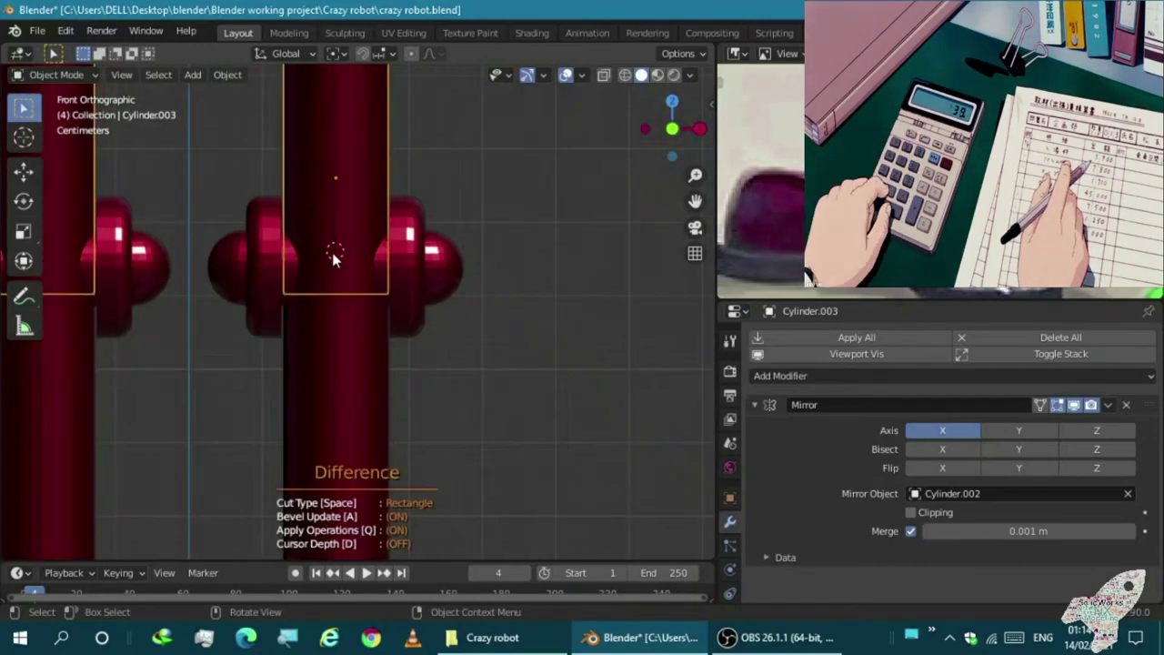
pyautogui.scroll(1, 384, 325)
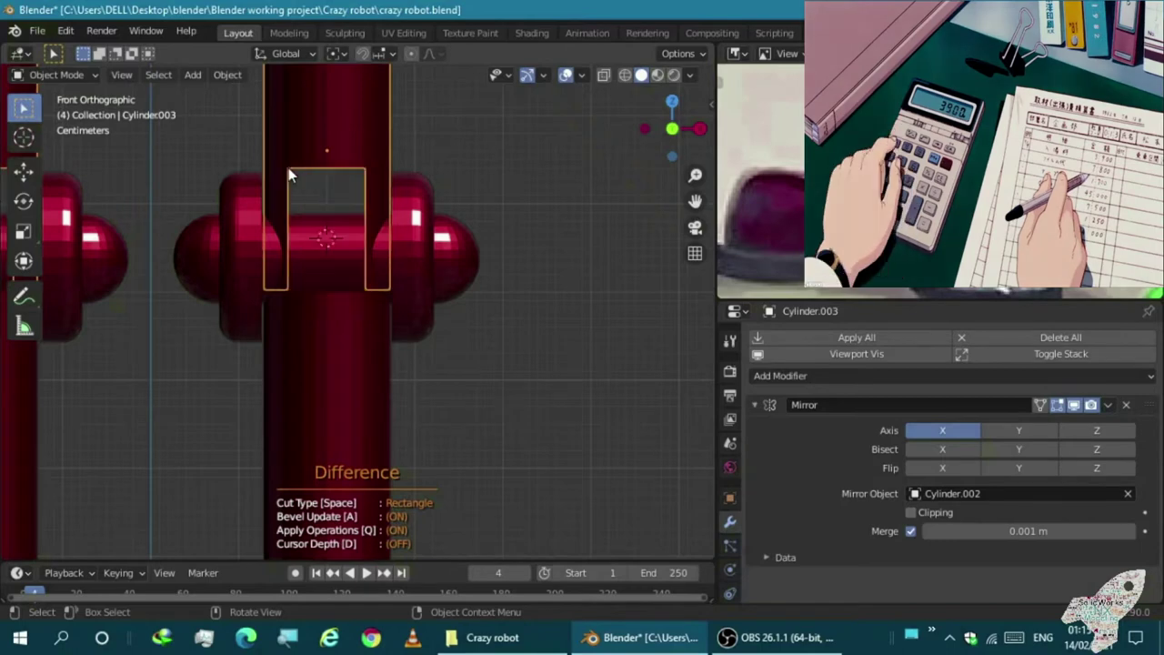
pyautogui.keyDown('shift'); pyautogui.scroll(-2, 322, 293); pyautogui.keyUp('shift')
pyautogui.scroll(1, 322, 293)
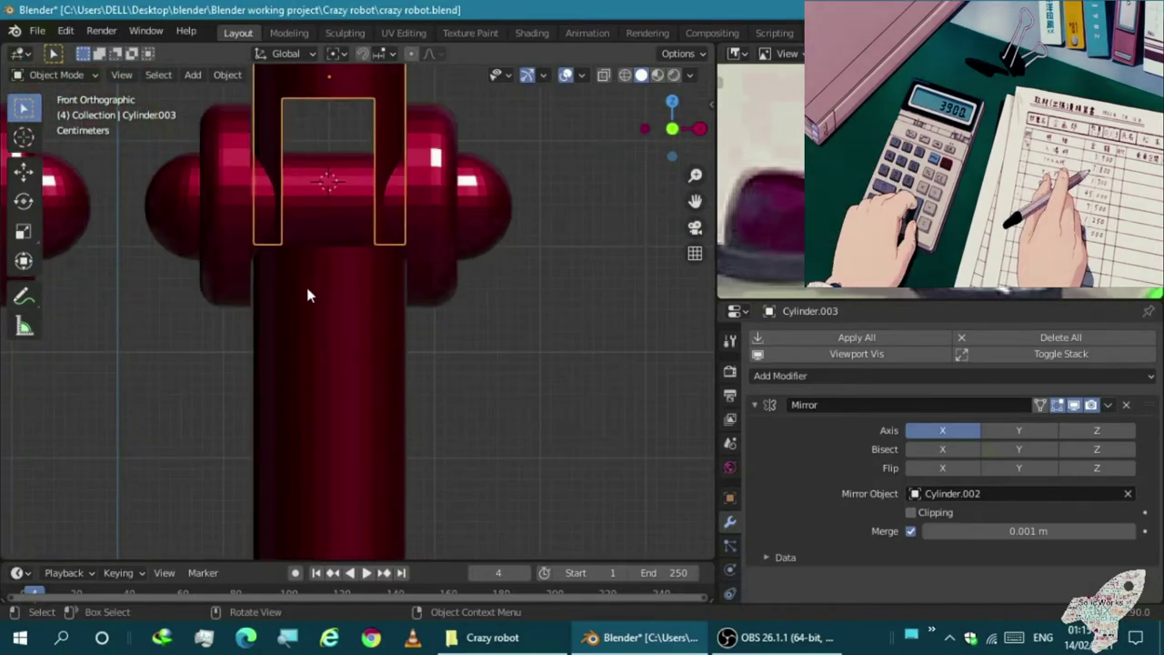
pyautogui.click(300, 339)
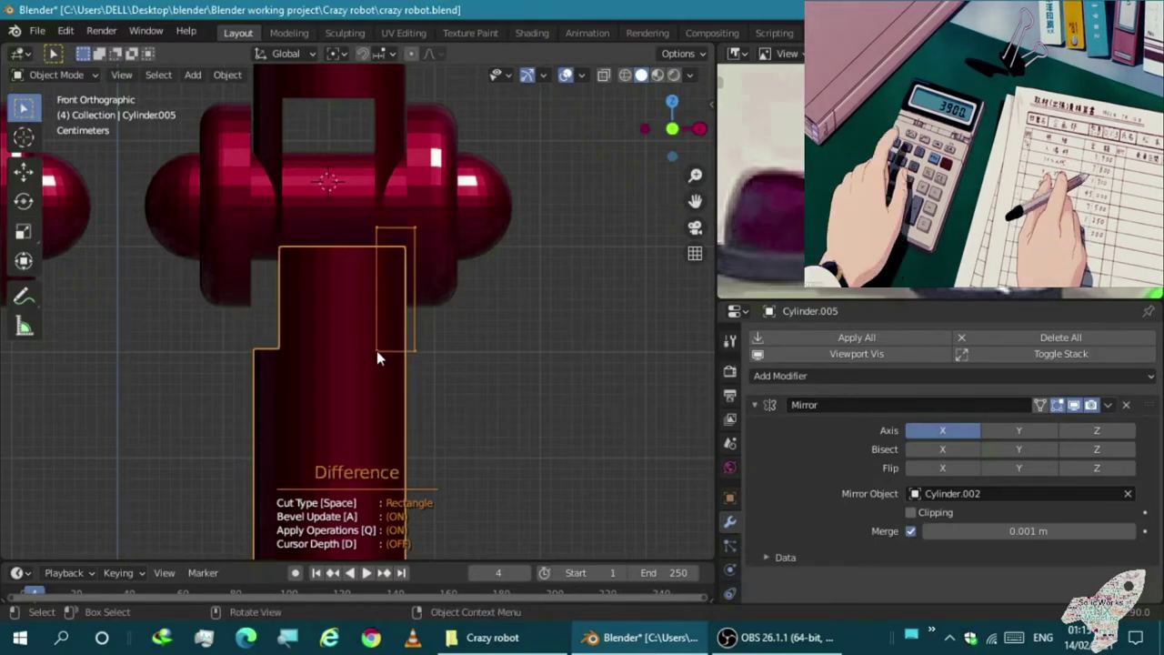
pyautogui.moveTo(377, 353); pyautogui.dragTo(380, 351)
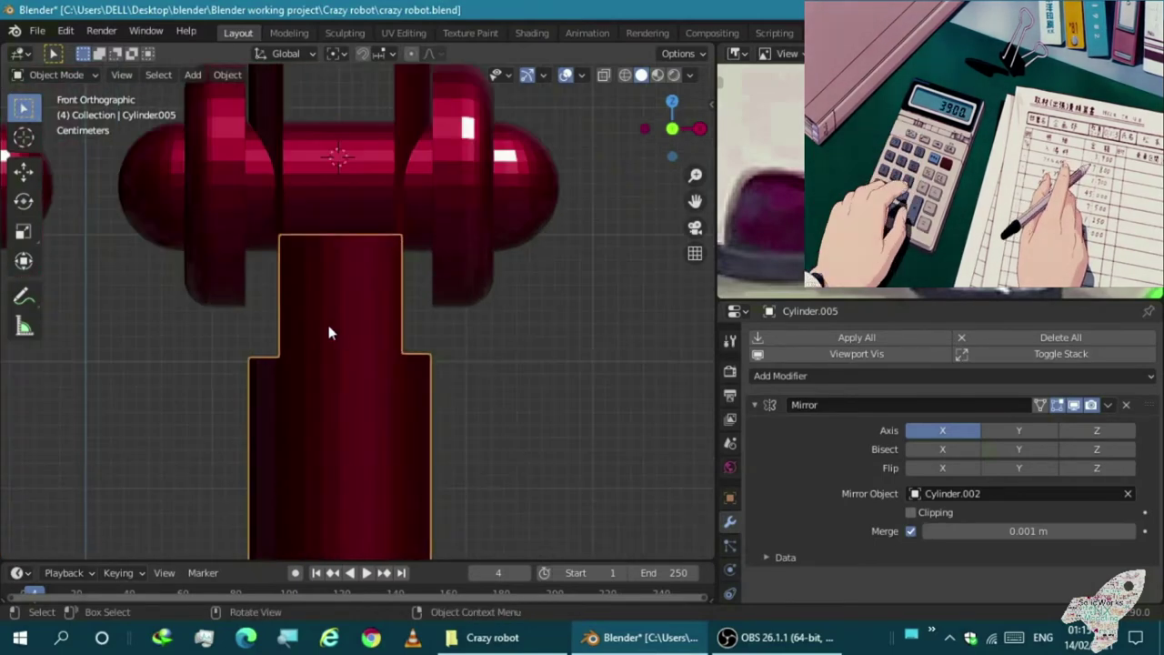
pyautogui.click(342, 279)
pyautogui.scroll(-3, 369, 181)
# Raise Cylinder.005 along Z so its tongue reaches up into the knee joint
pyautogui.moveTo(369, 181); pyautogui.dragTo(313, 291, button='middle')
pyautogui.scroll(4, 433, 189)
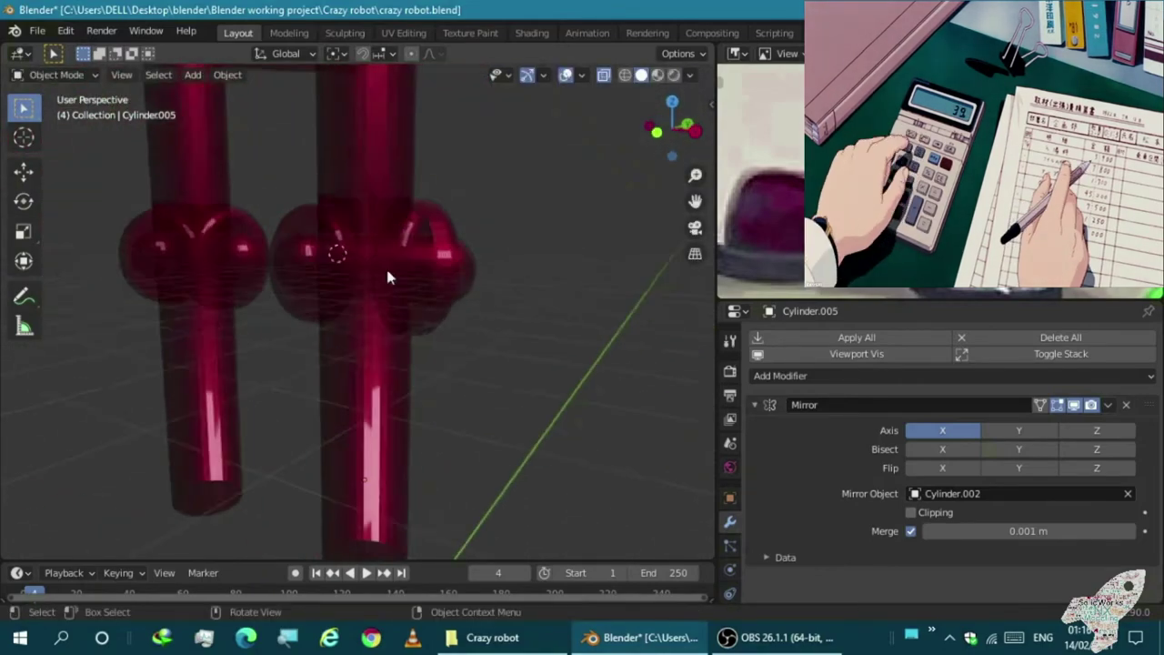
pyautogui.moveTo(433, 188); pyautogui.dragTo(288, 316, button='middle')
pyautogui.click(329, 356)
pyautogui.press('g')
pyautogui.press('z')
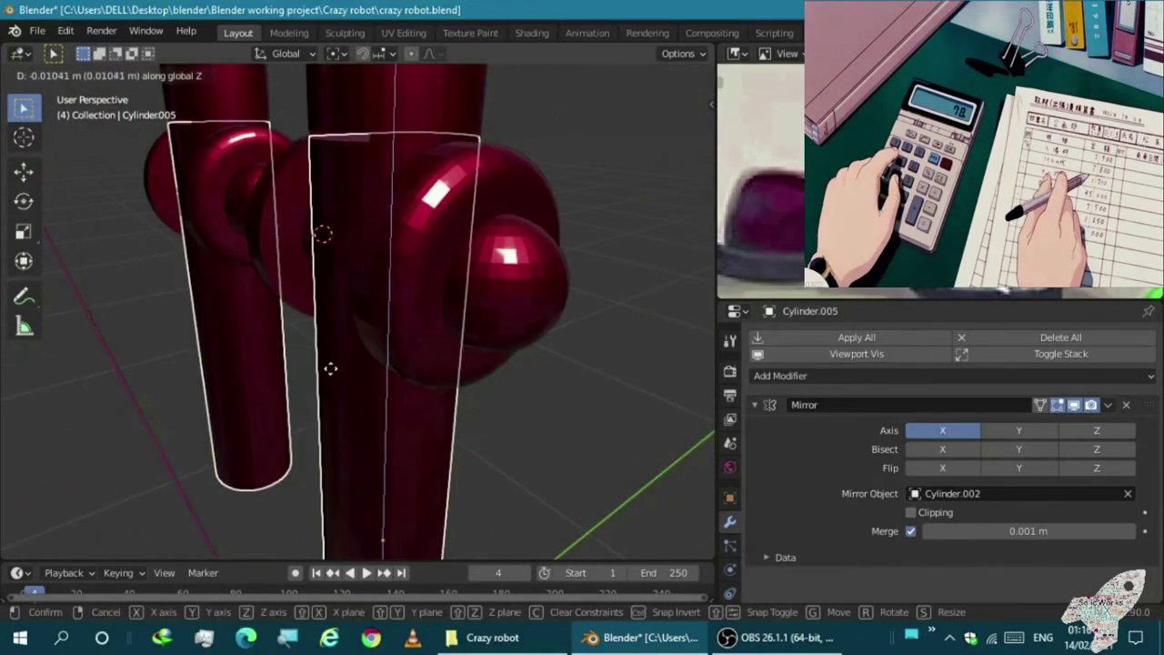
pyautogui.click(337, 335)
# Inspect the knee joint ball in front view with X-ray turned on
pyautogui.moveTo(336, 334); pyautogui.dragTo(337, 313, button='middle')
pyautogui.click(338, 314)
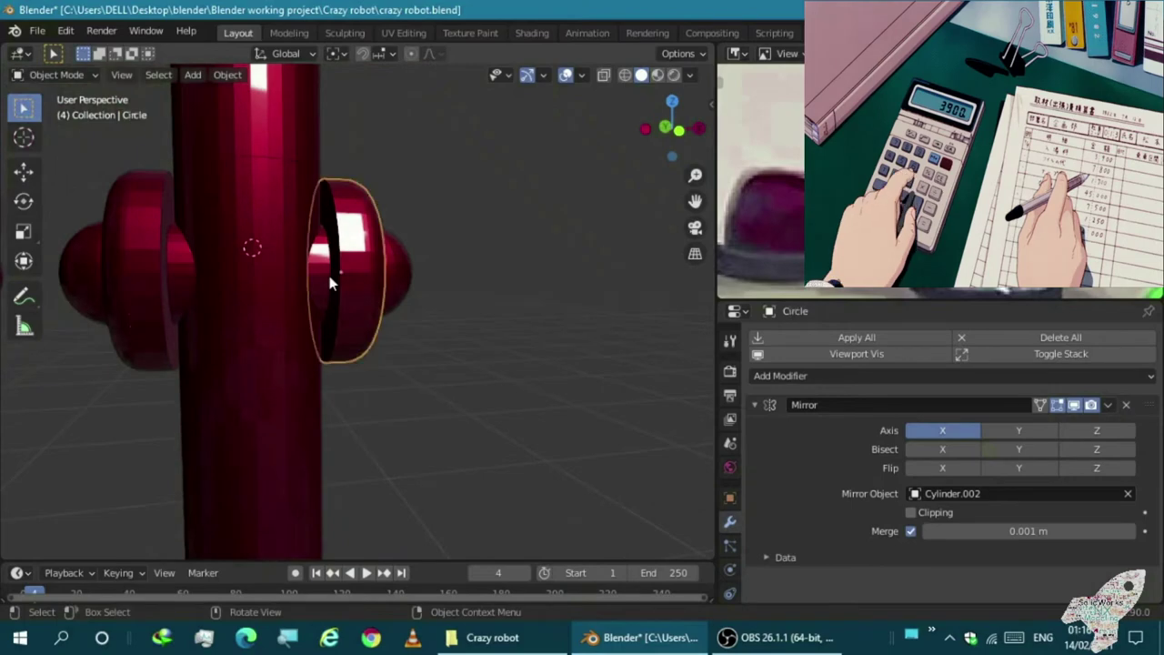
pyautogui.press('KP_1')
pyautogui.hotkey('alt', 'z')
pyautogui.scroll(2, 310, 283)
pyautogui.scroll(-2, 308, 266)
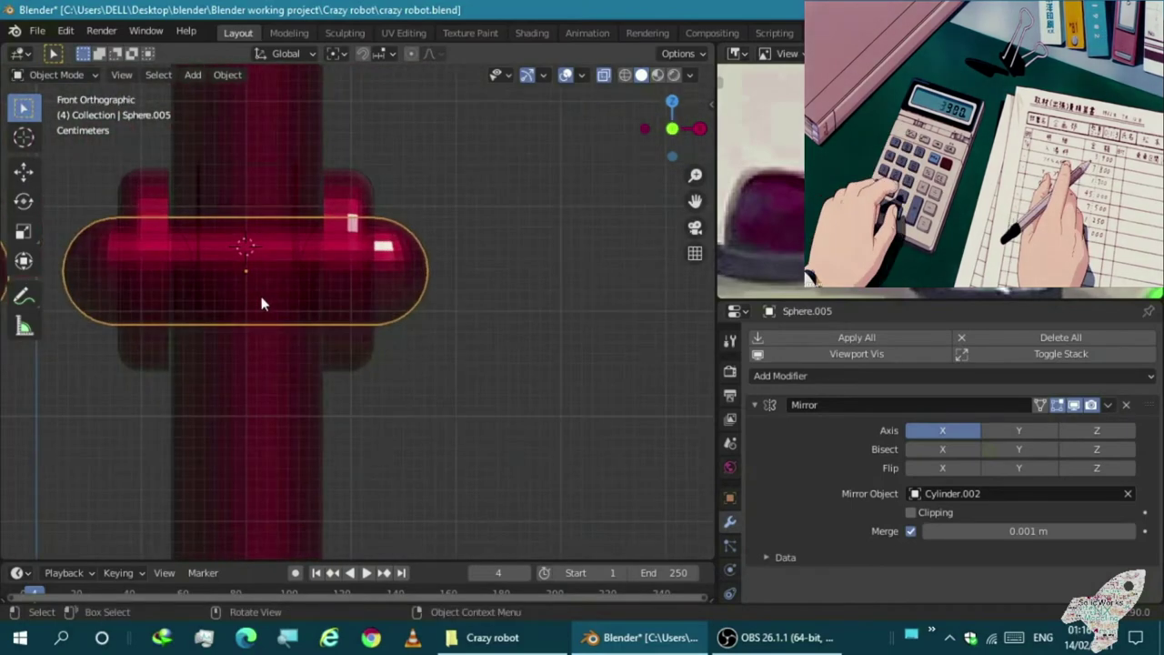
pyautogui.scroll(1, 259, 291)
pyautogui.hotkey('ctrl', 'shift', 'x')
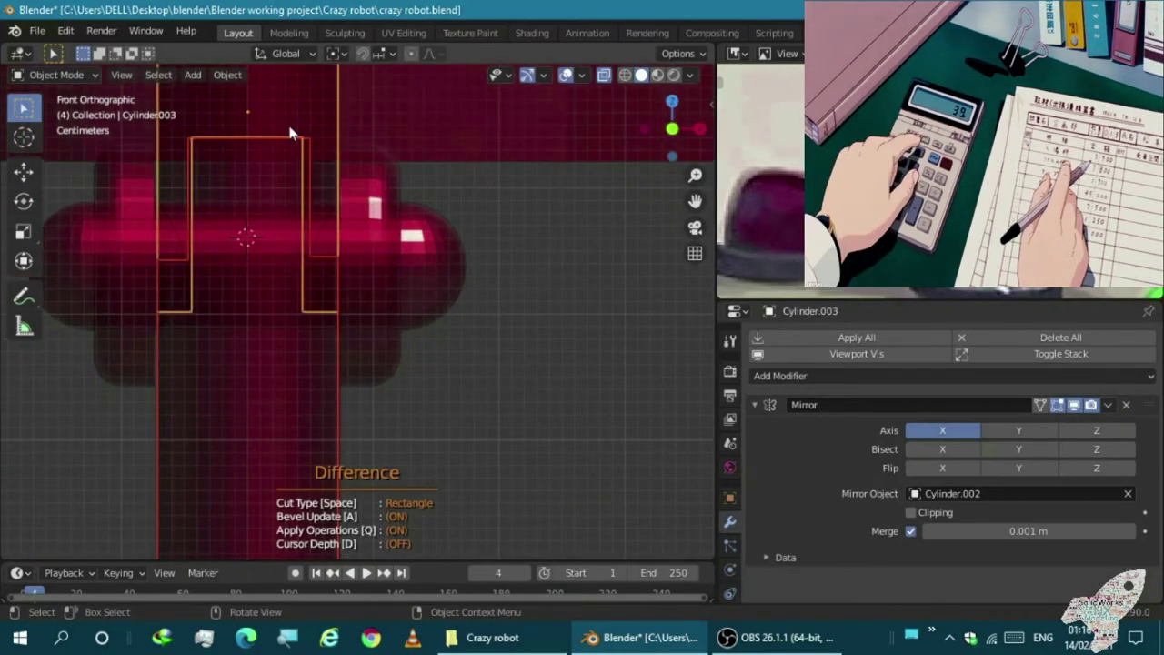
pyautogui.scroll(-4, 336, 227)
pyautogui.press('Escape')
pyautogui.scroll(-3, 310, 291)
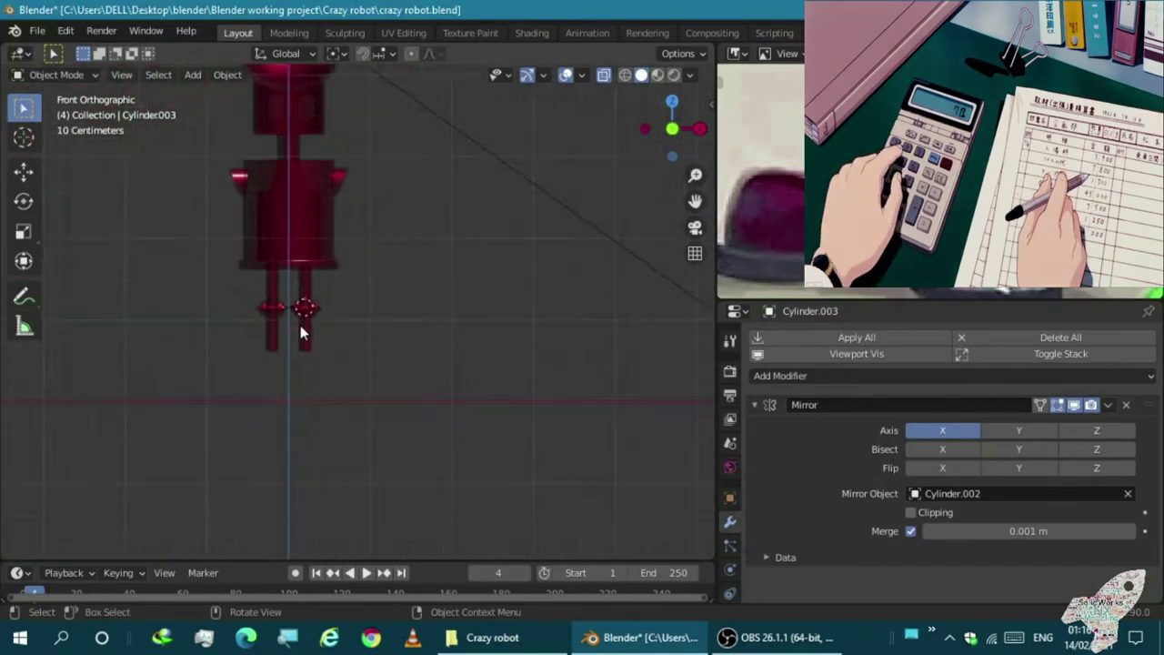
pyautogui.scroll(3, 300, 319)
pyautogui.scroll(1, 311, 243)
# In Edit Mode on Cylinder.005, box-select the tongue's left side edge and reposition it
pyautogui.click(311, 244)
pyautogui.scroll(2, 298, 241)
pyautogui.press('Tab')
pyautogui.scroll(2, 299, 241)
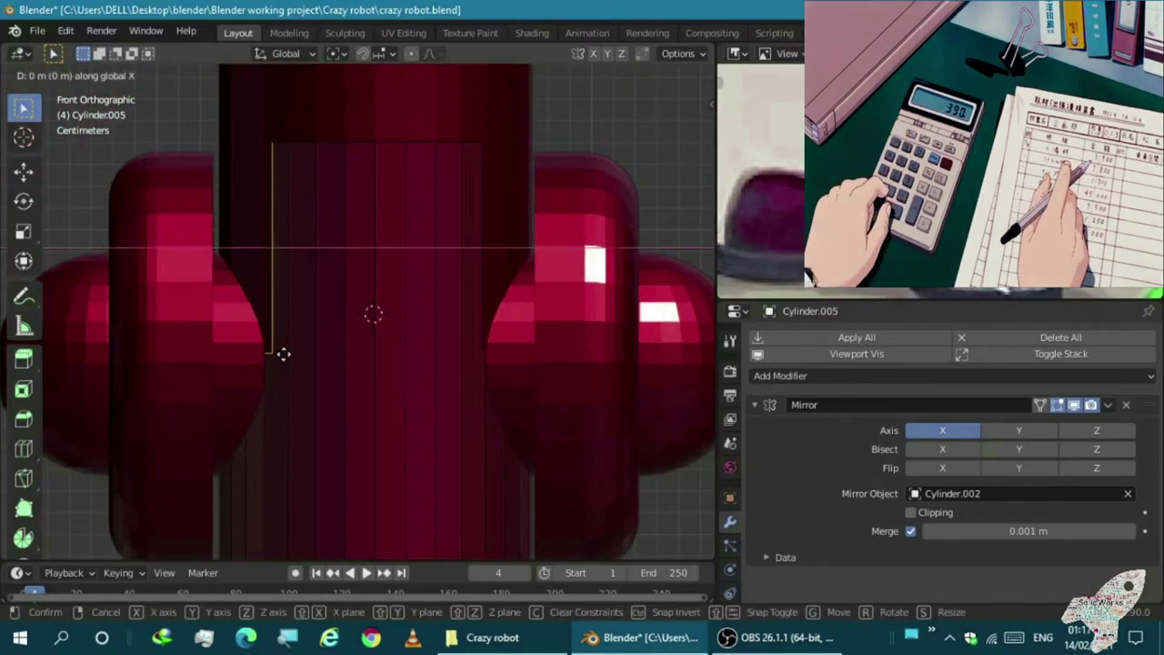
pyautogui.click(289, 359)
pyautogui.moveTo(322, 333)
pyautogui.mouseDown(button='middle')
pyautogui.moveTo(252, 364)
pyautogui.moveTo(322, 344)
pyautogui.mouseUp(button='middle')
pyautogui.press('KP_1')
pyautogui.scroll(-1, 156, 237)
pyautogui.hotkey('alt', 'z')
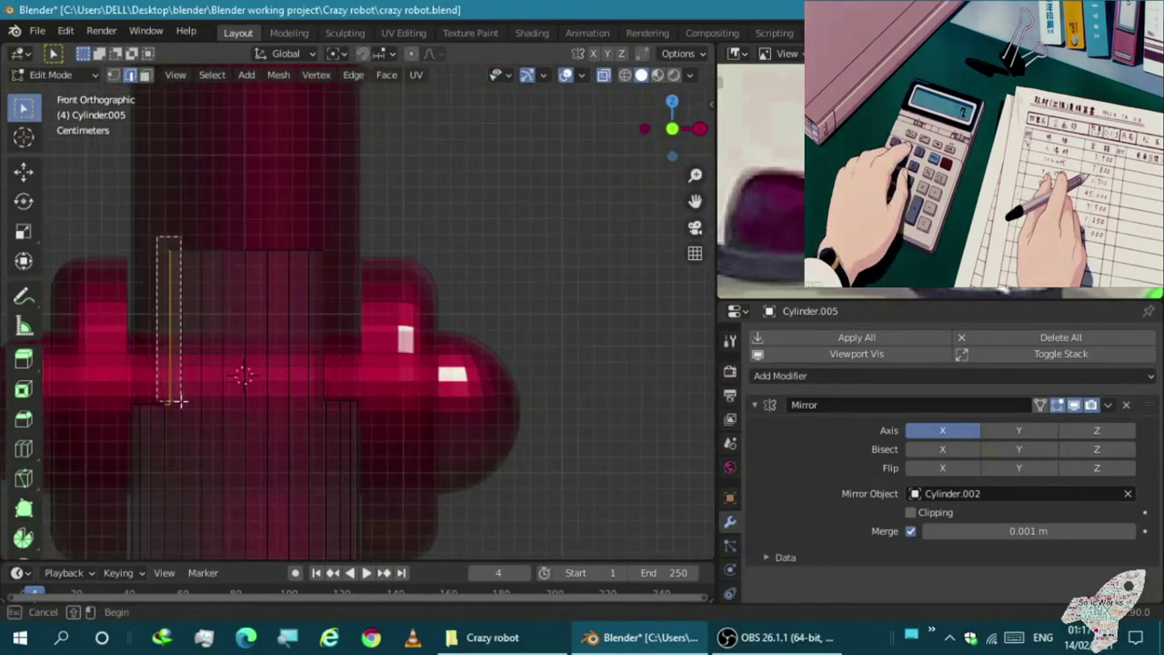
pyautogui.moveTo(181, 400); pyautogui.dragTo(161, 241)
pyautogui.scroll(2, 161, 241)
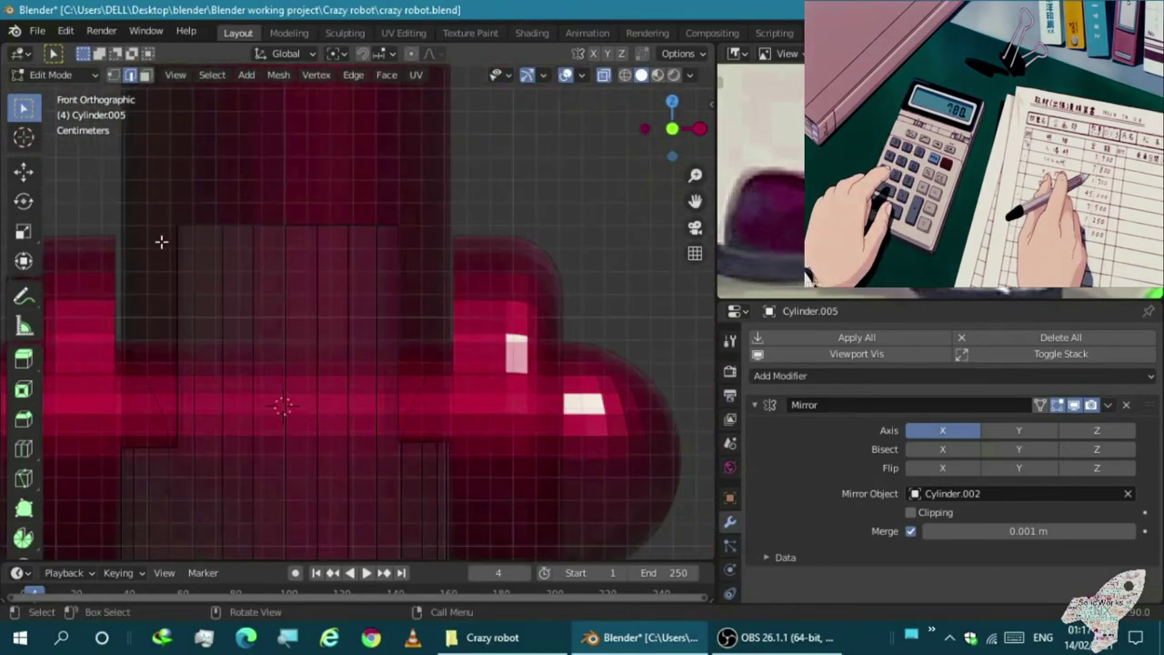
pyautogui.click(187, 382)
# Nudge the remaining tongue side edges along X to line up with the knee
pyautogui.scroll(-2, 351, 278)
pyautogui.scroll(4, 352, 234)
pyautogui.scroll(1, 369, 261)
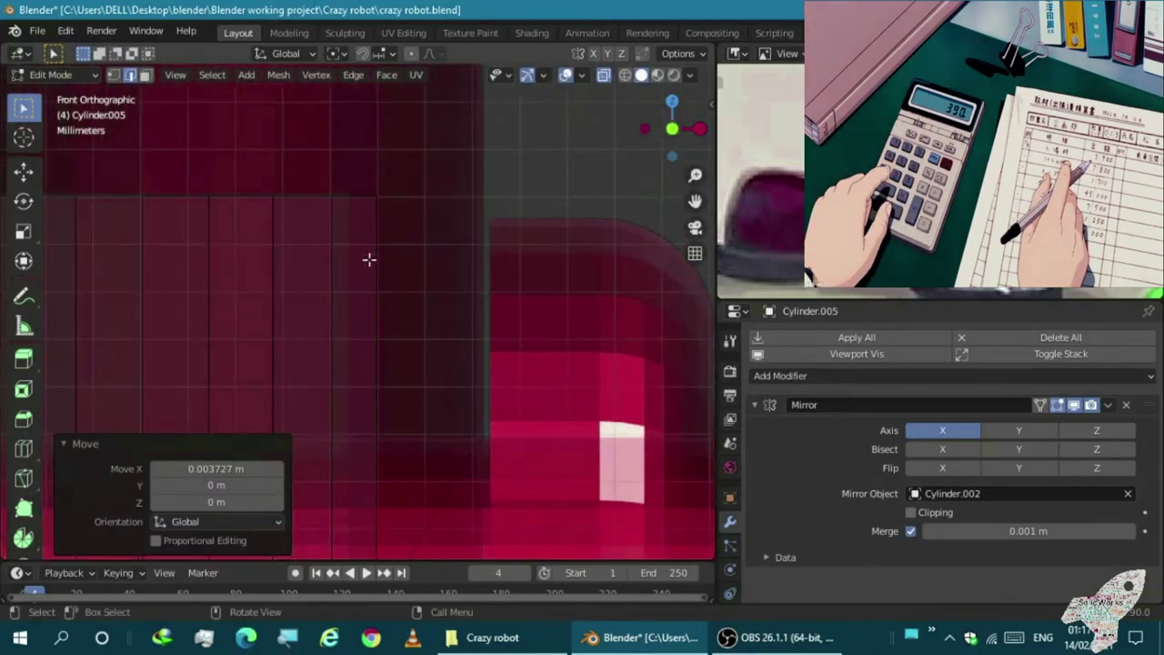
pyautogui.scroll(-1, 398, 346)
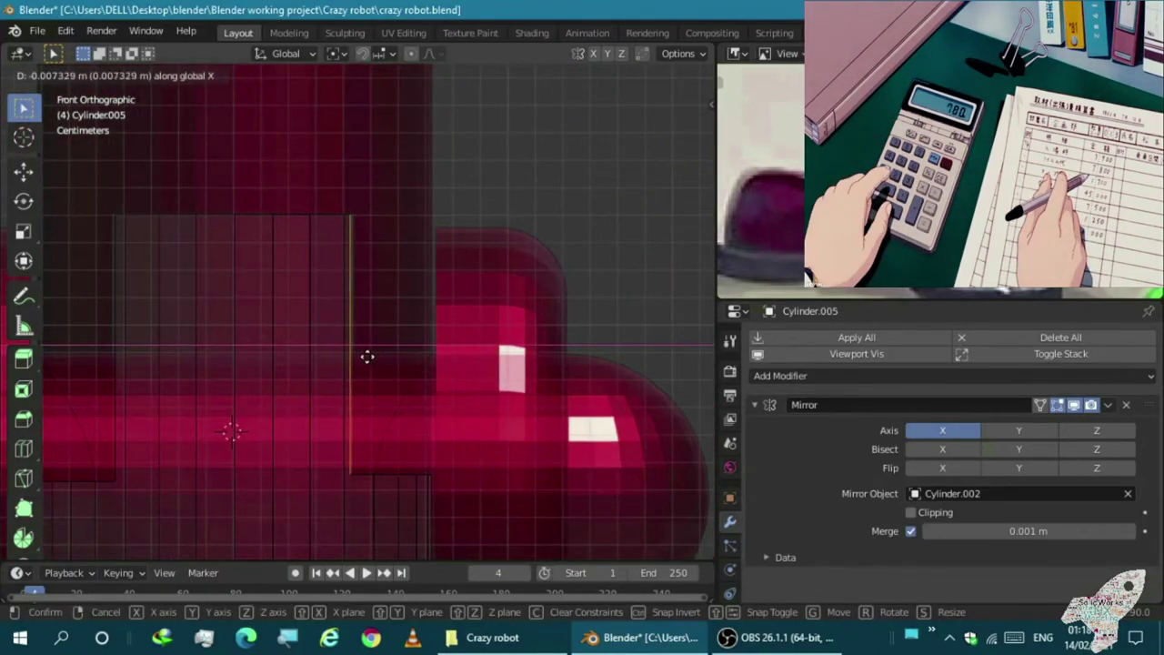
pyautogui.click(369, 362)
pyautogui.scroll(2, 377, 437)
pyautogui.scroll(2, 406, 299)
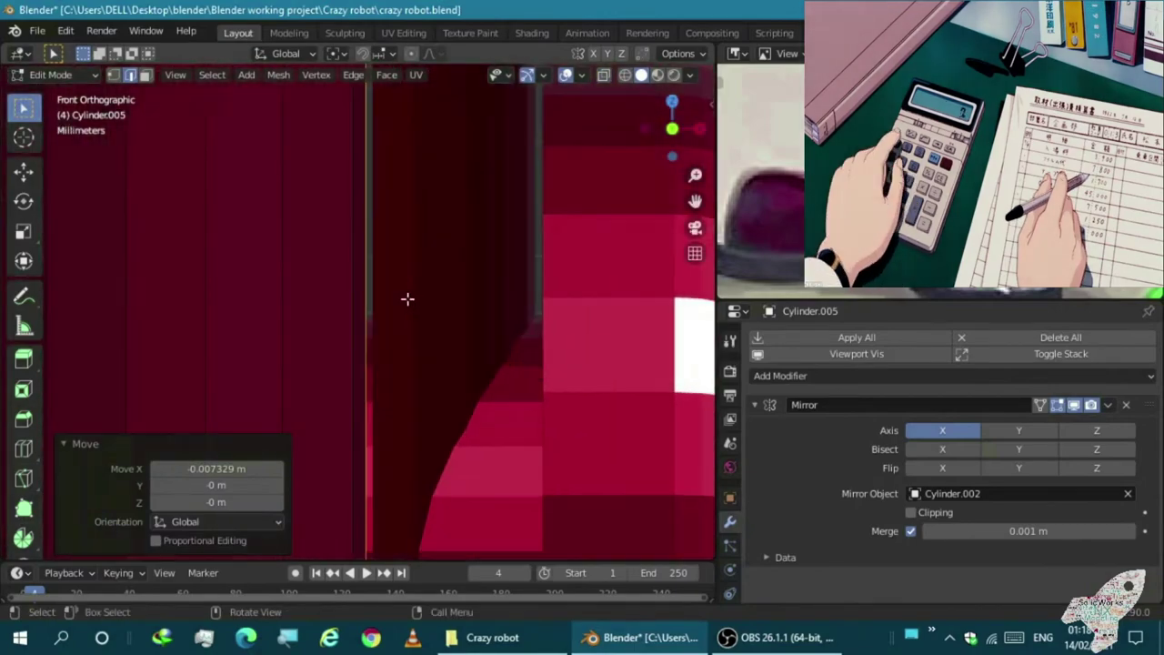
pyautogui.press('g')
pyautogui.click(413, 302)
pyautogui.scroll(-2, 174, 301)
pyautogui.scroll(3, 285, 208)
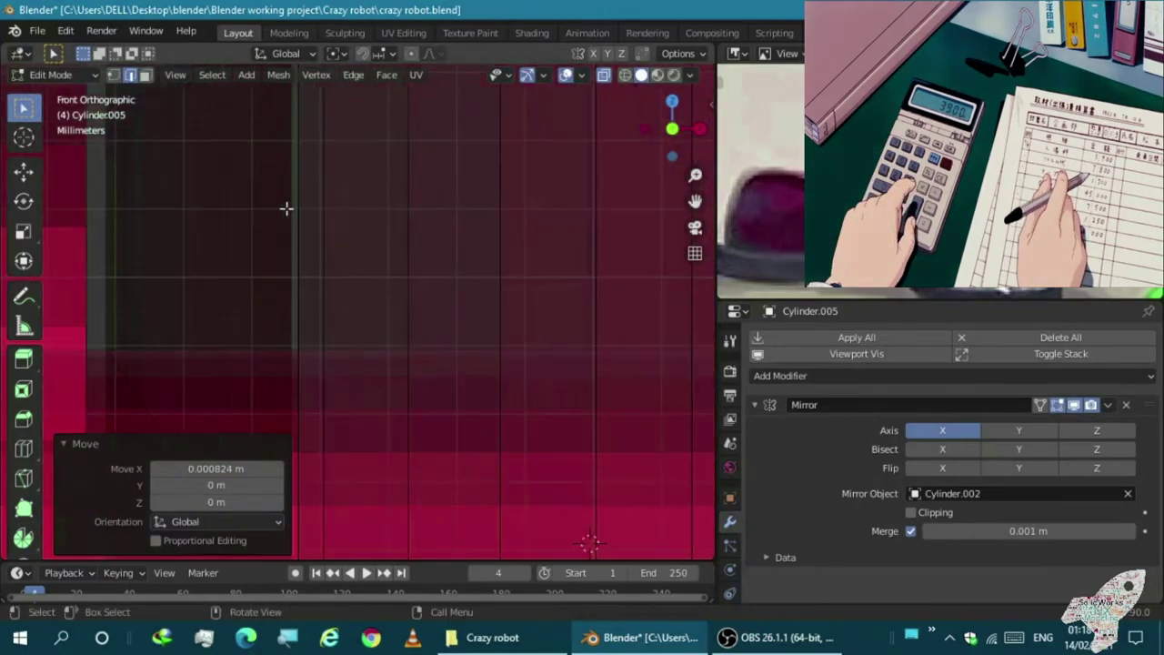
pyautogui.scroll(2, 310, 250)
pyautogui.click(300, 252)
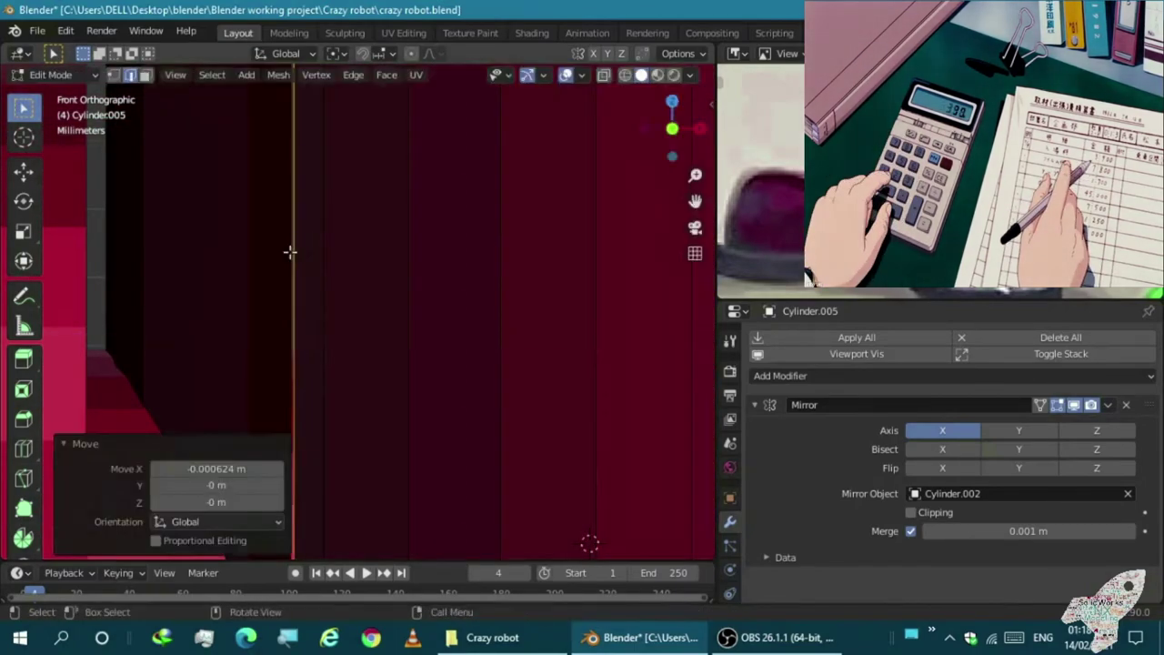
pyautogui.press('Tab')
pyautogui.scroll(-3, 291, 254)
pyautogui.scroll(-1, 291, 254)
pyautogui.moveTo(607, 232); pyautogui.dragTo(521, 328, button='middle')
pyautogui.press('KP_1')
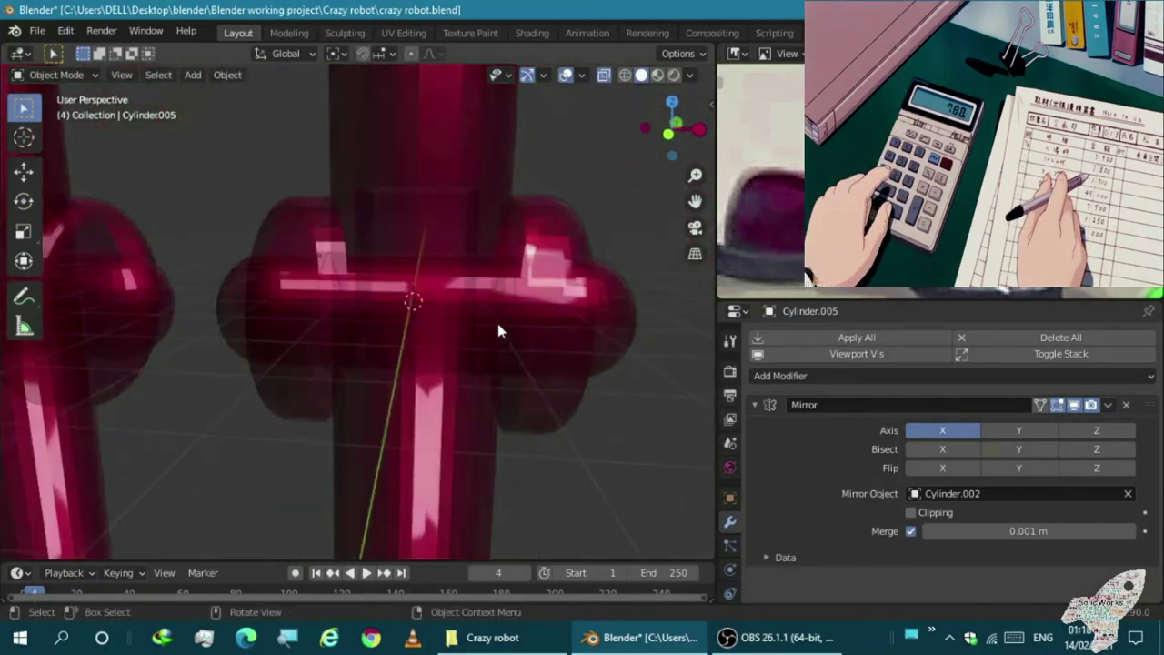
pyautogui.click(431, 121)
# Give the upper and lower leg cylinders Boolean modifiers with Sphere.005 as the cutter
pyautogui.click(755, 405)
pyautogui.click(780, 376)
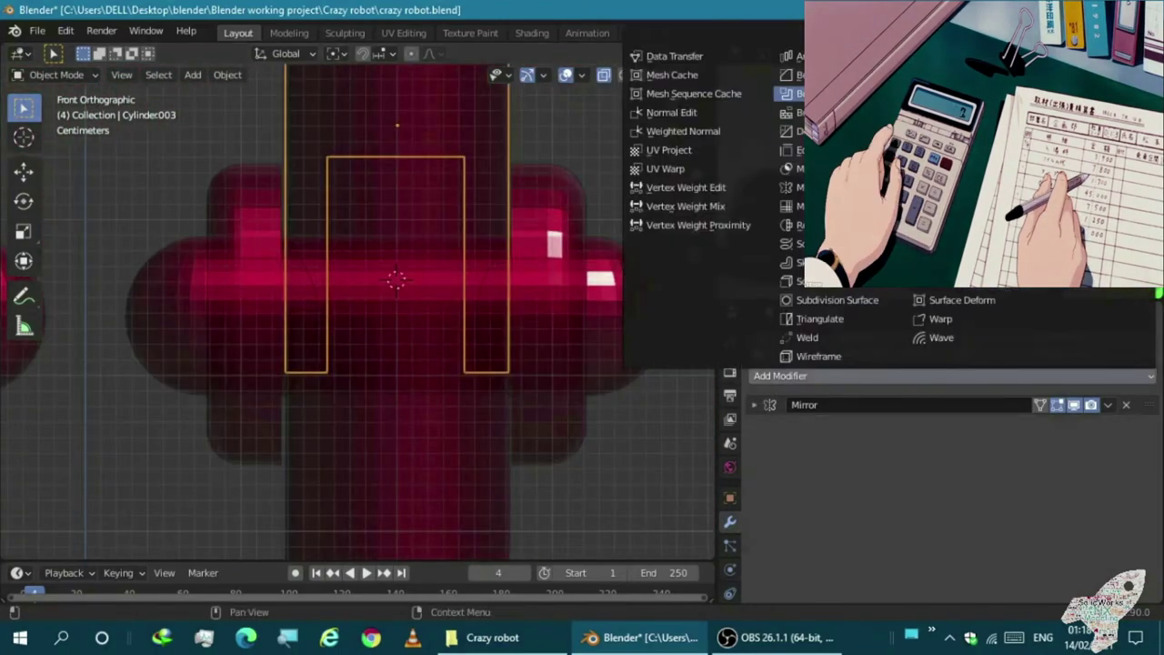
pyautogui.click(805, 87)
pyautogui.click(1128, 475)
pyautogui.click(425, 322)
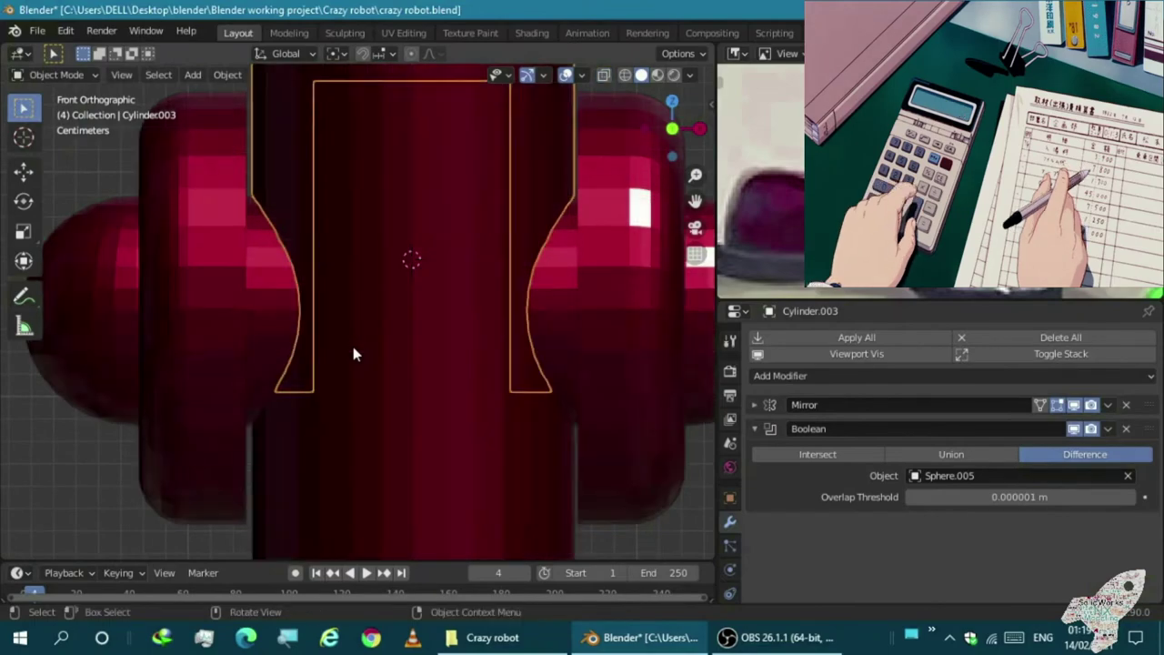
pyautogui.click(356, 348)
pyautogui.click(755, 405)
pyautogui.click(779, 376)
pyautogui.click(790, 94)
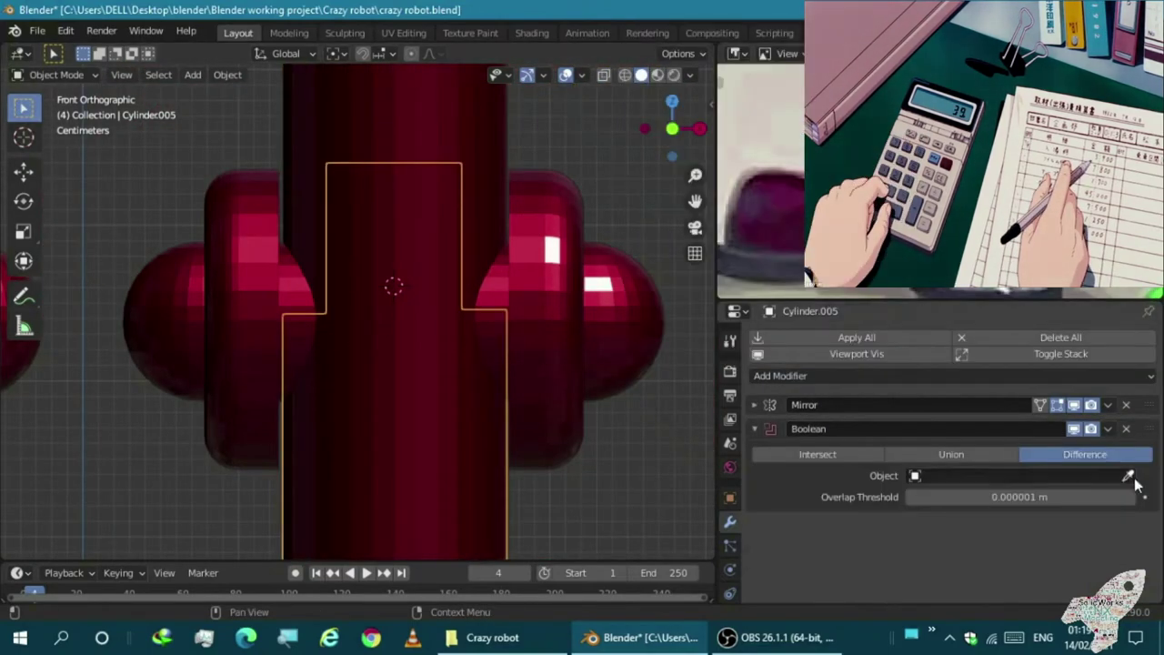
pyautogui.moveTo(617, 350); pyautogui.dragTo(378, 392, button='middle')
pyautogui.press('KP_1')
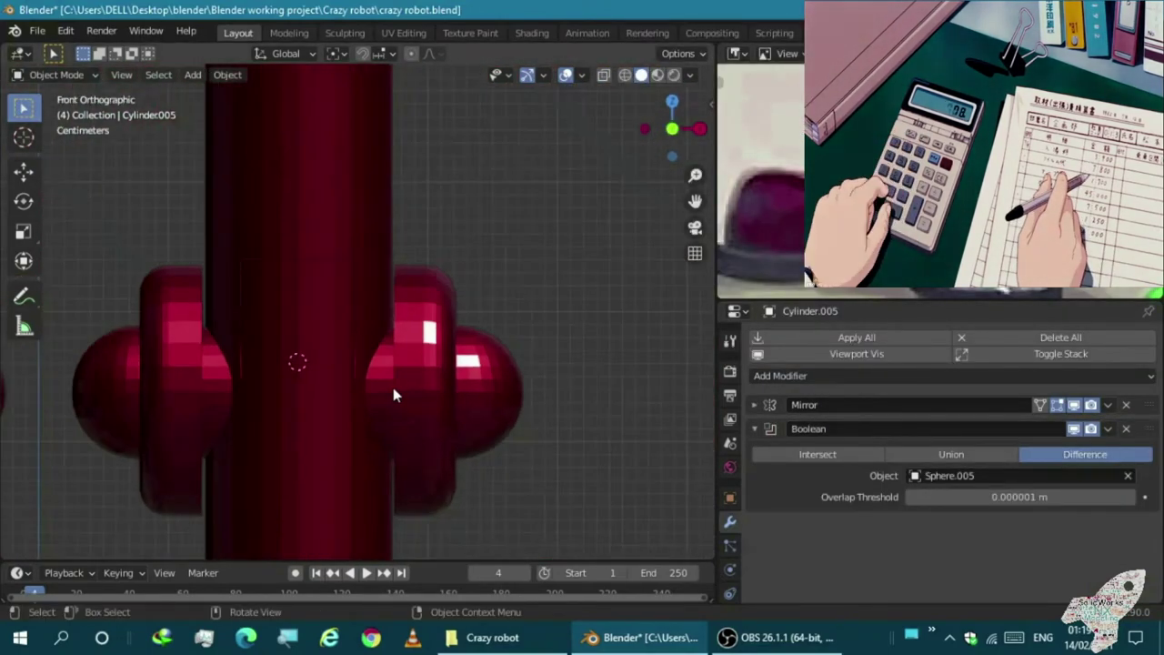
# Shift the knee ring slightly sideways and duplicate it onto the other knee
pyautogui.click(394, 389)
pyautogui.click(381, 391)
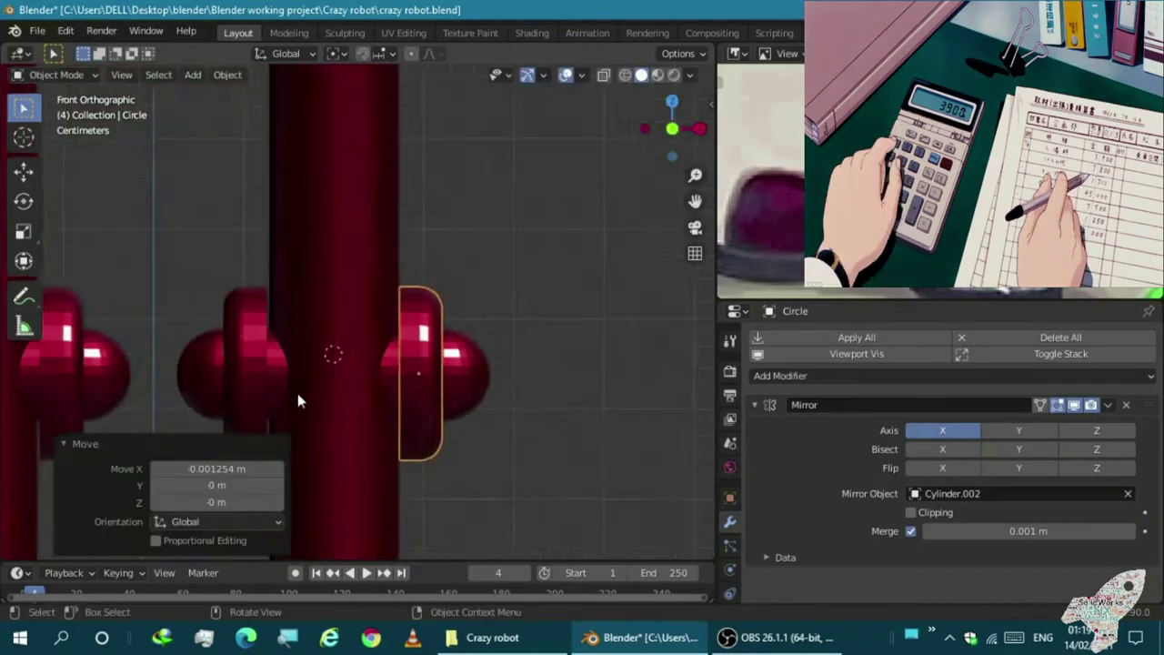
pyautogui.hotkey('shift', 'd')
pyautogui.click(244, 351)
pyautogui.moveTo(244, 351); pyautogui.dragTo(194, 248, button='middle')
pyautogui.scroll(-3, 204, 177)
pyautogui.moveTo(205, 177)
pyautogui.mouseDown(button='middle')
pyautogui.moveTo(351, 214)
pyautogui.moveTo(299, 166)
pyautogui.mouseUp(button='middle')
pyautogui.click(755, 404)
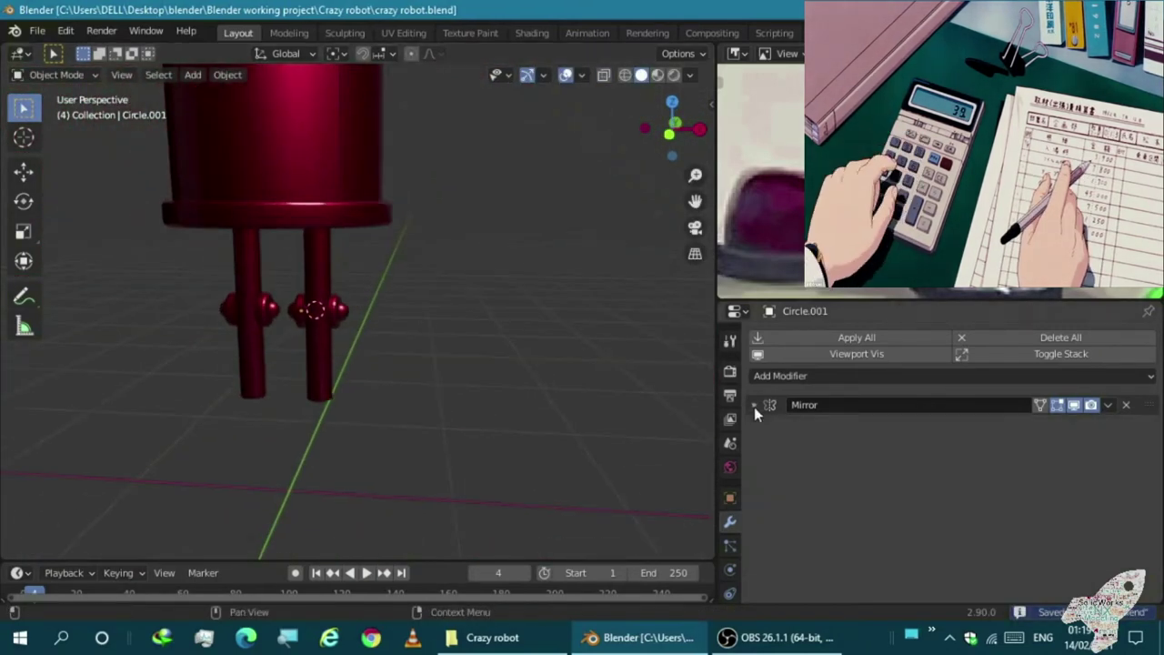
pyautogui.moveTo(510, 428); pyautogui.dragTo(426, 450, button='middle')
pyautogui.press('KP_1')
pyautogui.scroll(4, 383, 427)
# Extend the bottom of lower leg Cylinder.005 about 0.066 m further down
pyautogui.click(366, 378)
pyautogui.scroll(3, 366, 378)
pyautogui.press('Tab')
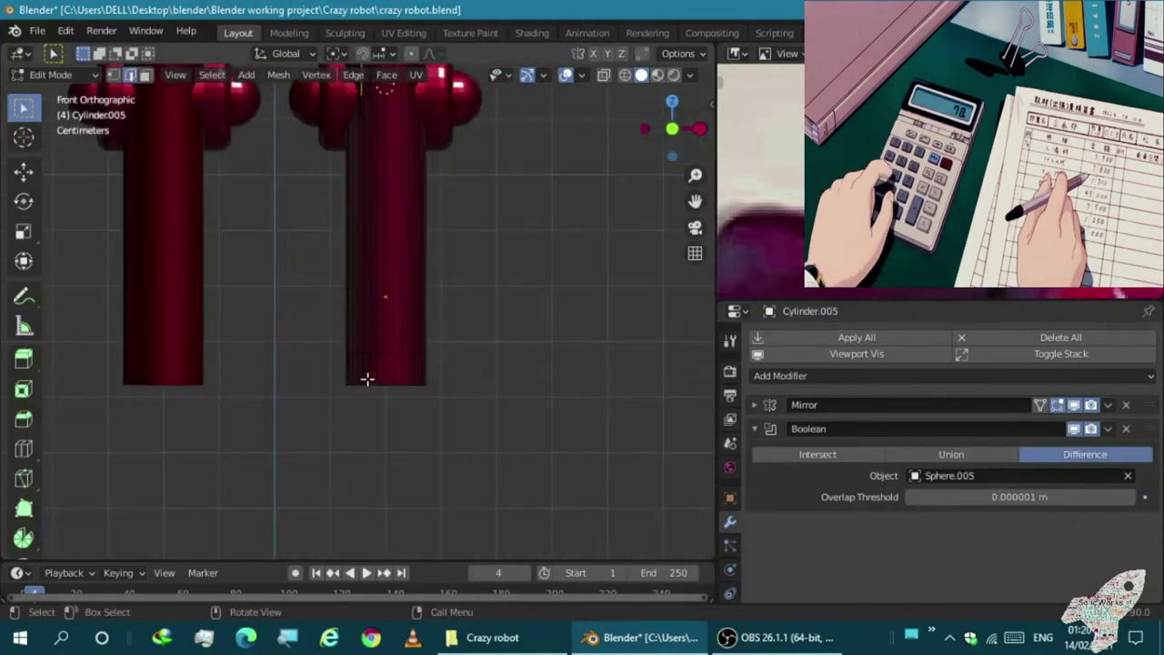
pyautogui.hotkey('alt', 'z')
pyautogui.scroll(3, 466, 431)
pyautogui.click(468, 471)
pyautogui.press('Tab')
pyautogui.hotkey('alt', 'z')
pyautogui.scroll(-3, 455, 429)
pyautogui.scroll(3, 445, 411)
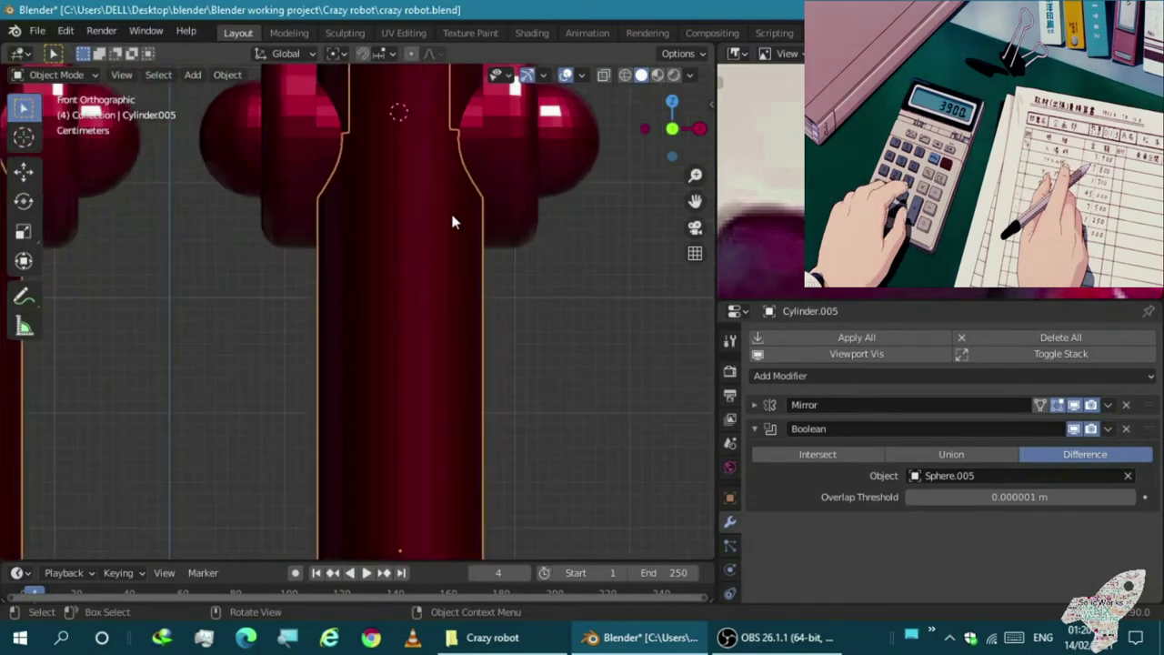
pyautogui.scroll(-2, 455, 222)
pyautogui.scroll(-3, 434, 213)
pyautogui.scroll(4, 424, 380)
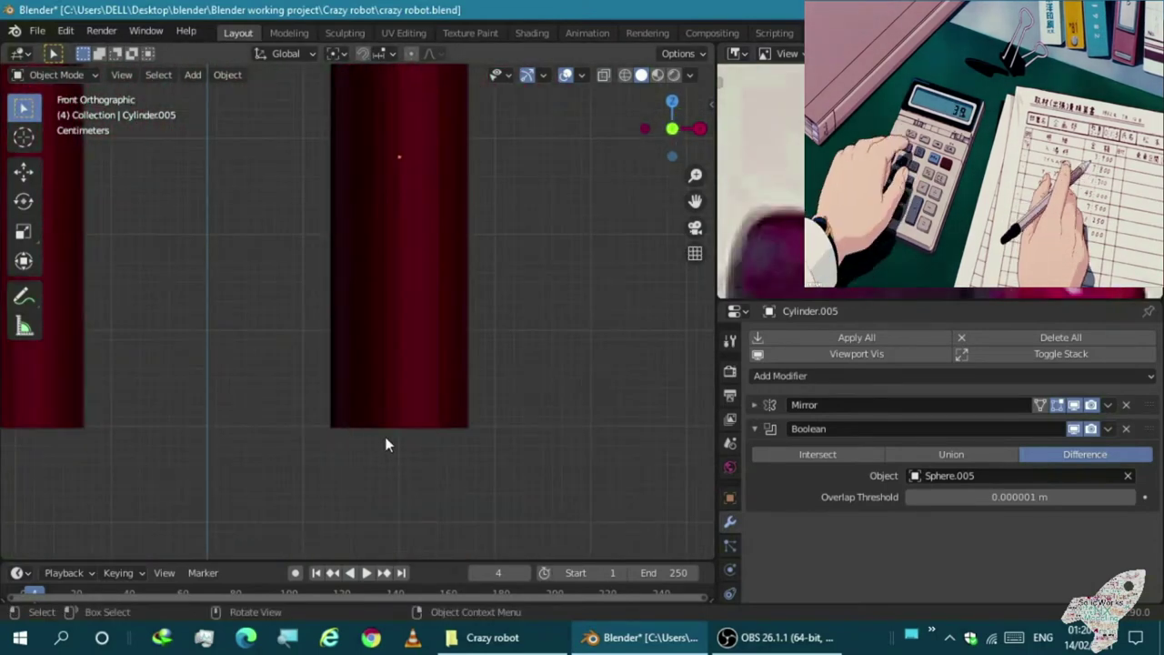
pyautogui.scroll(-3, 388, 431)
pyautogui.scroll(2, 348, 442)
# Snap the 3D cursor back to the world origin
pyautogui.hotkey('shift', 's')
pyautogui.click(209, 470)
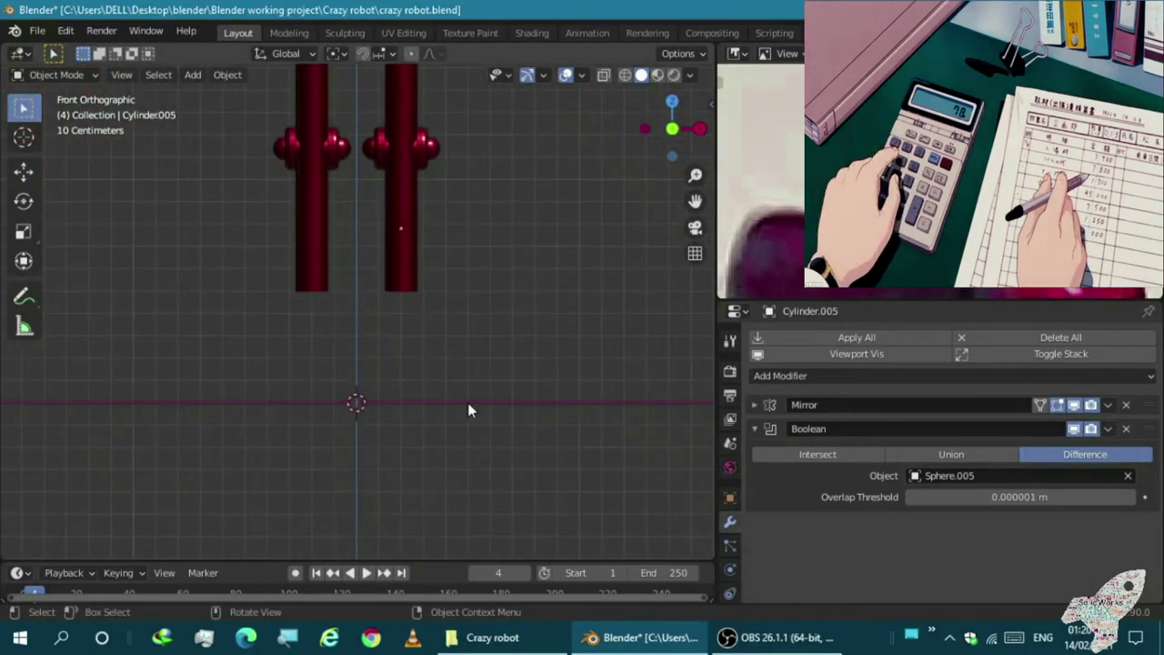
pyautogui.scroll(1, 386, 437)
pyautogui.hotkey('shift', 'a')
# Add an 8-vertex circle mesh and scale it down to 0.212
pyautogui.click(468, 309)
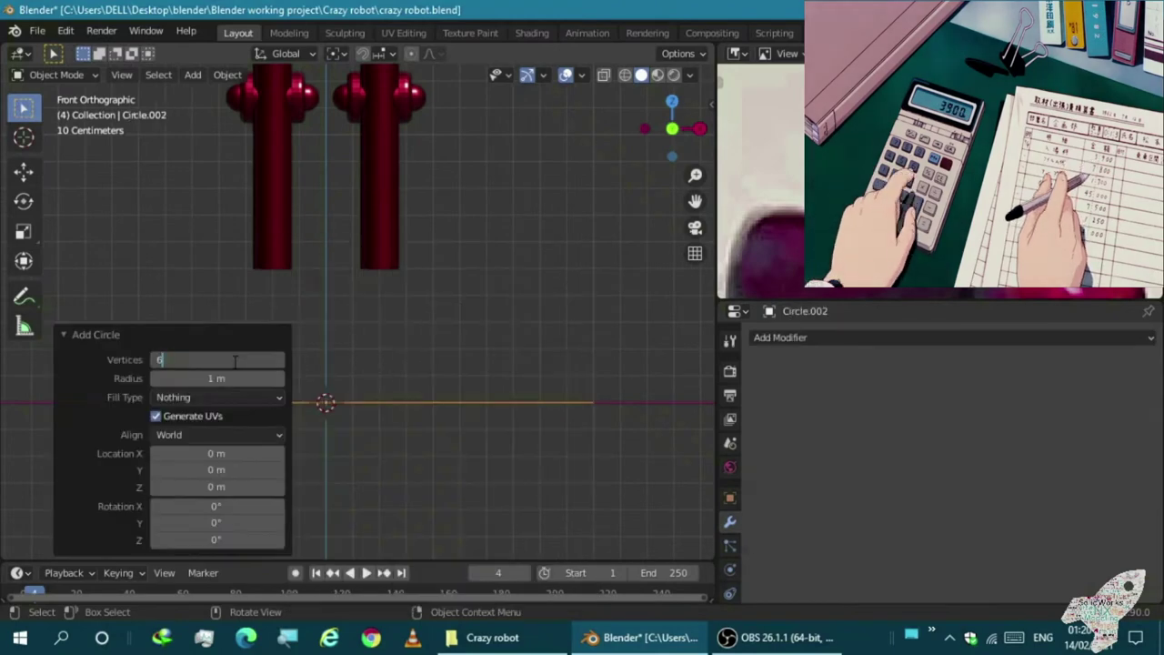
pyautogui.scroll(-3, 474, 289)
pyautogui.click(281, 360)
pyautogui.click(280, 360)
pyautogui.moveTo(309, 387); pyautogui.dragTo(371, 408, button='middle')
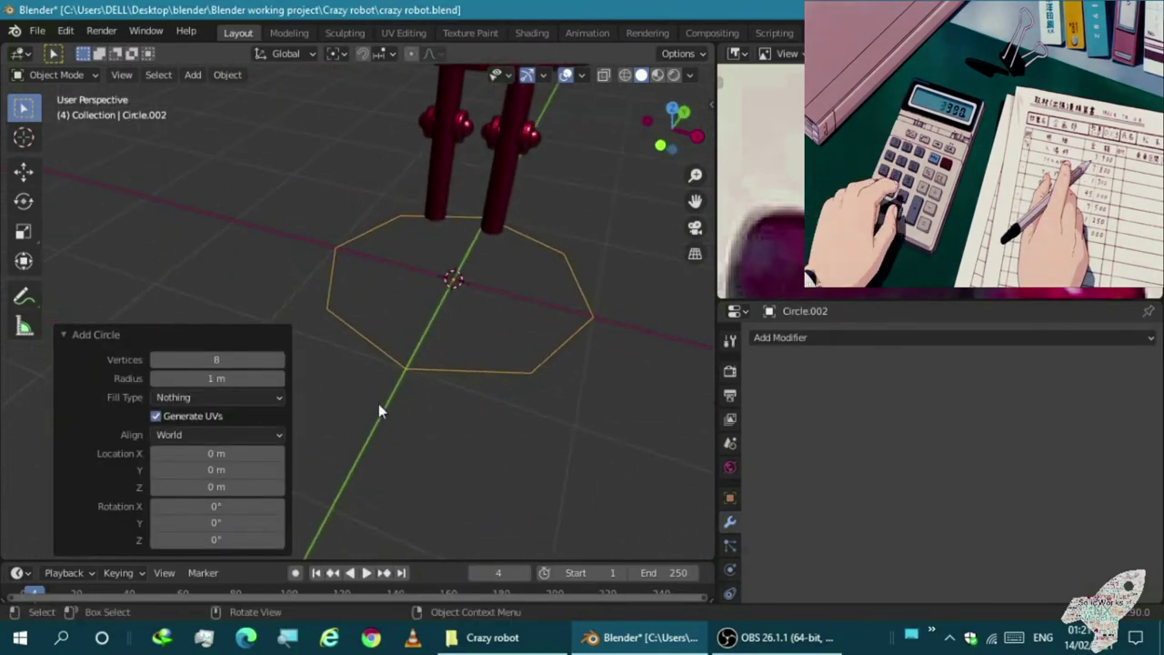
pyautogui.press('KP_1')
pyautogui.press('s')
pyautogui.click(391, 355)
# Move the circle along Z and X so it sits directly beneath the lower leg
pyautogui.press('g')
pyautogui.press('z')
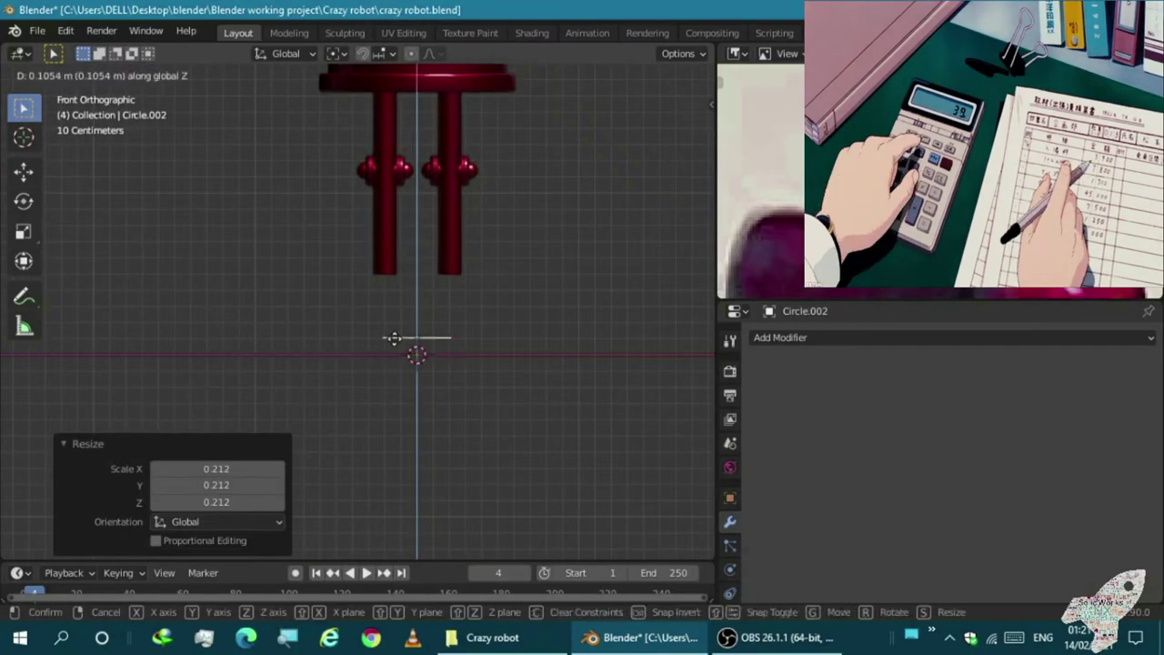
pyautogui.click(450, 313)
pyautogui.scroll(3, 434, 318)
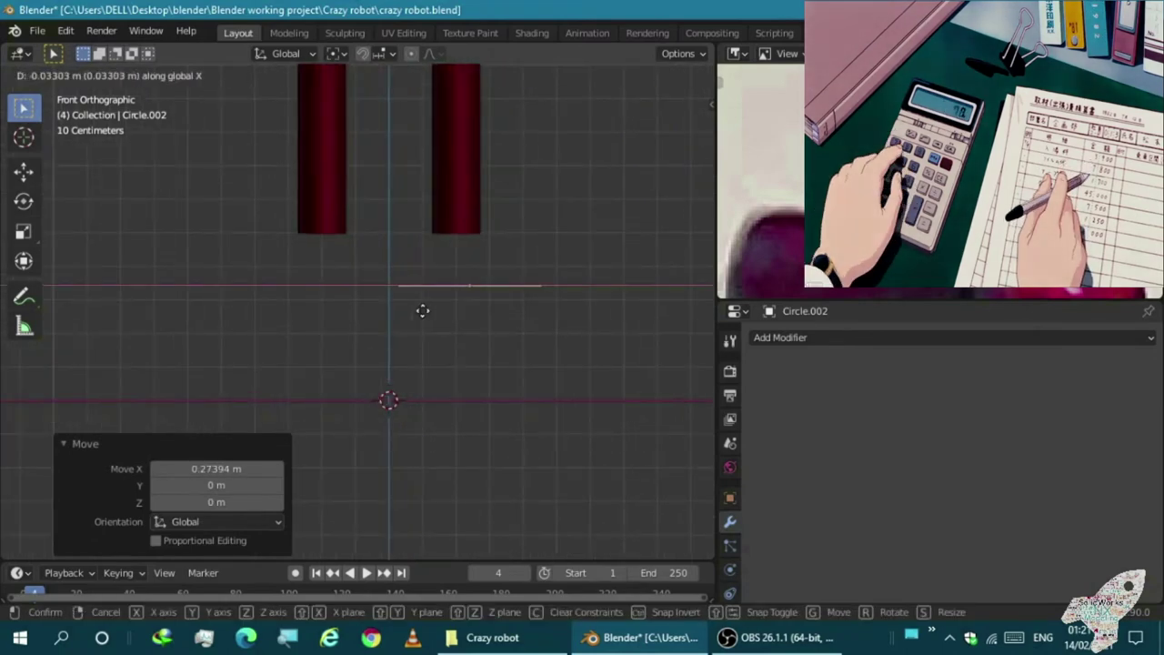
pyautogui.press('KP_3')
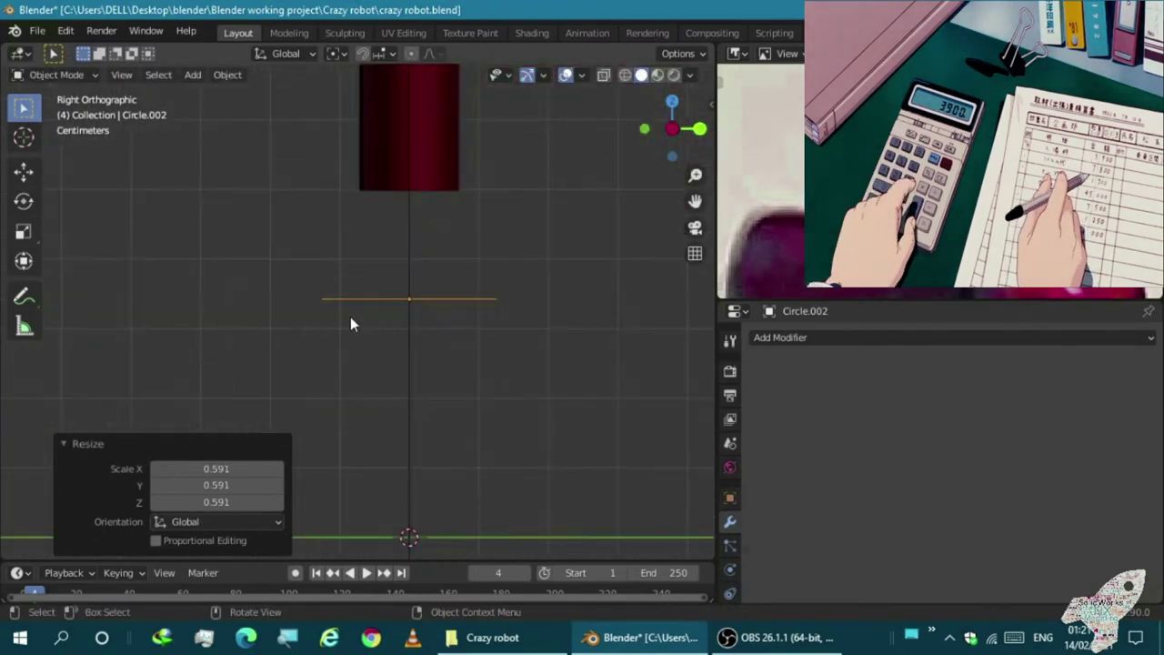
pyautogui.click(384, 208)
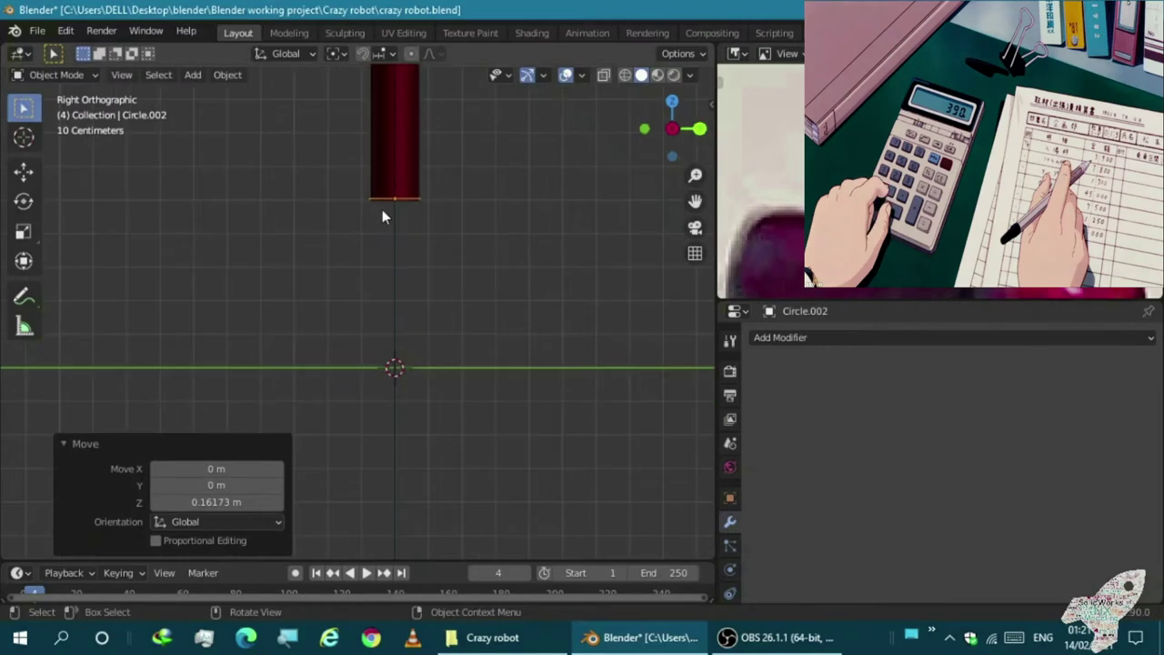
pyautogui.press('KP_1')
pyautogui.scroll(3, 482, 223)
pyautogui.press('g')
pyautogui.press('x')
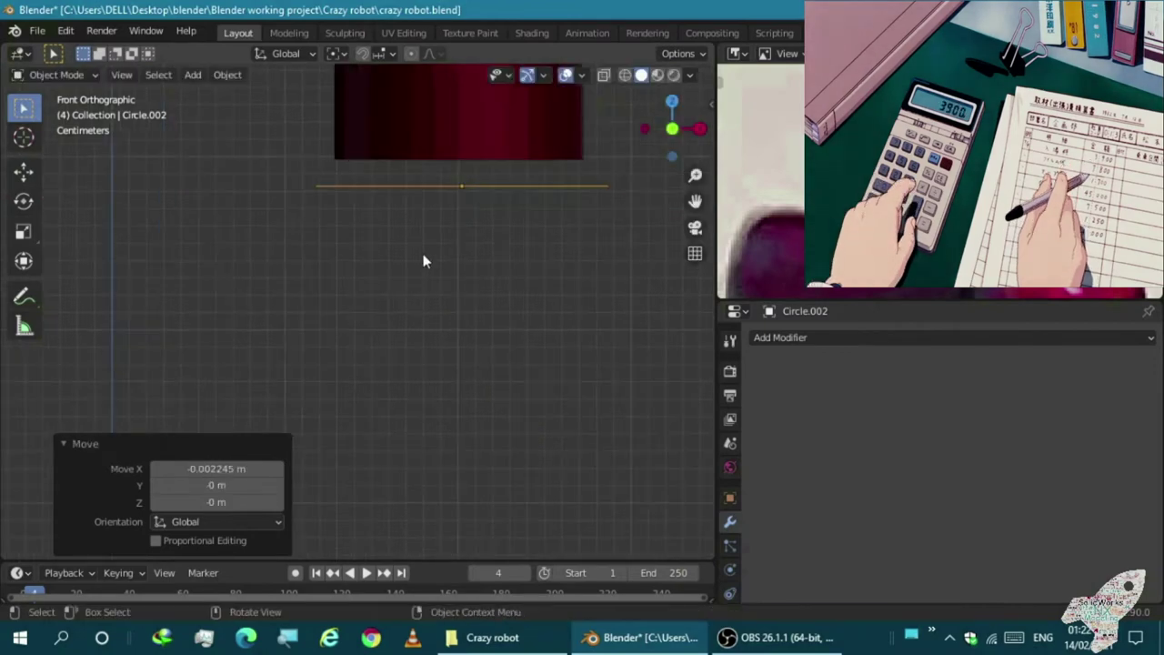
pyautogui.moveTo(423, 261); pyautogui.dragTo(409, 383, button='middle')
pyautogui.press('KP_1')
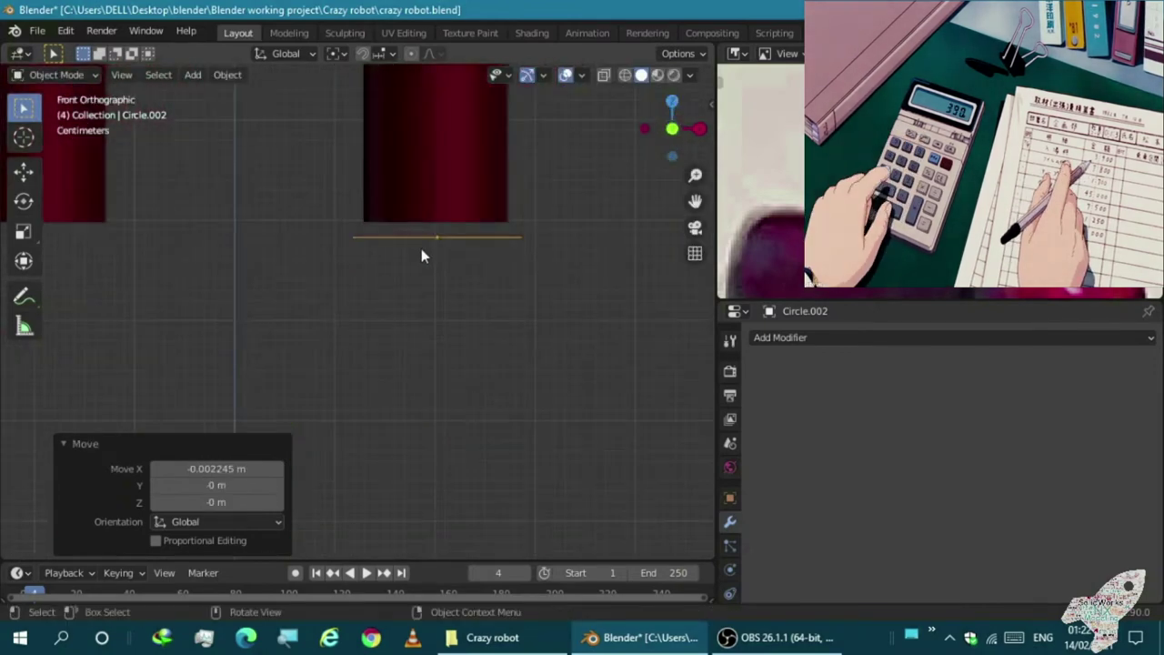
pyautogui.press('Tab')
# Extrude the circle's edges downward into a band below the leg
pyautogui.press('g')
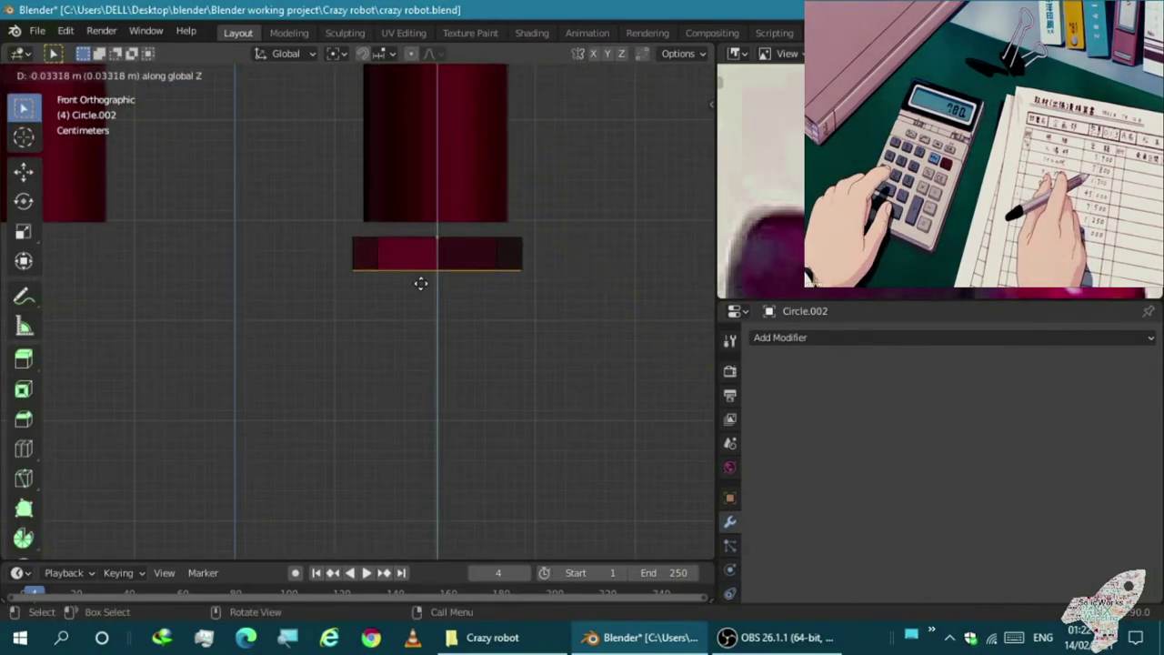
pyautogui.click(420, 283)
pyautogui.moveTo(421, 281)
pyautogui.mouseDown(button='middle')
pyautogui.moveTo(415, 249)
pyautogui.moveTo(482, 299)
pyautogui.mouseUp(button='middle')
pyautogui.press('KP_3')
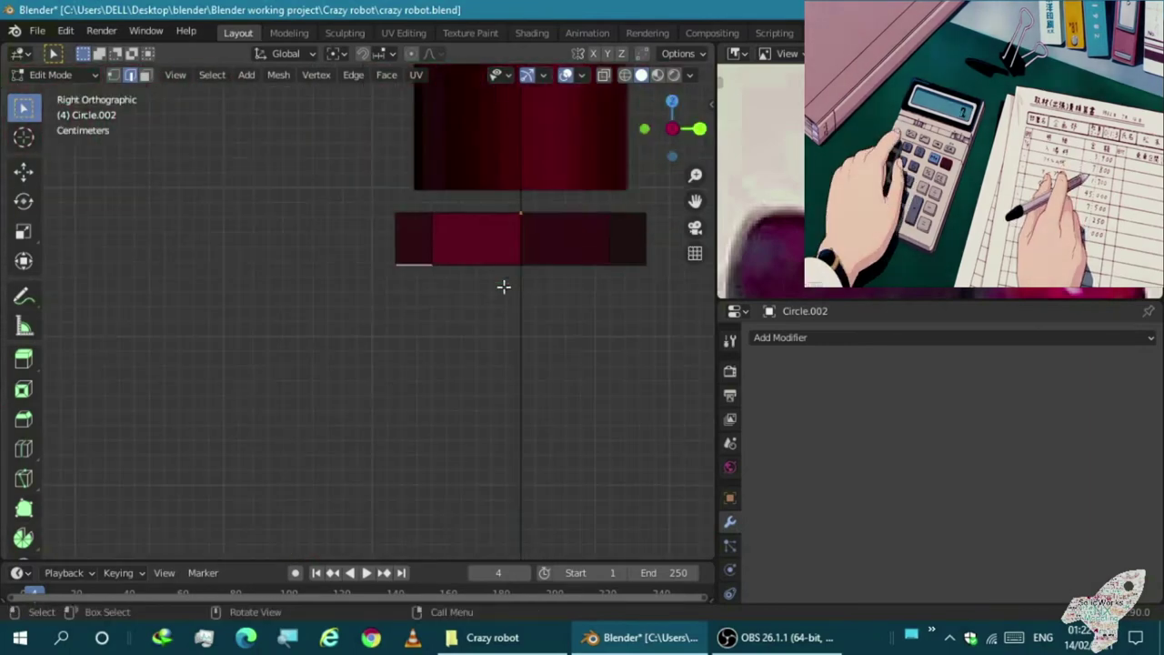
# In Right view, extrude the strip backward and then further down in several sections
pyautogui.click(293, 374)
pyautogui.scroll(1, 326, 350)
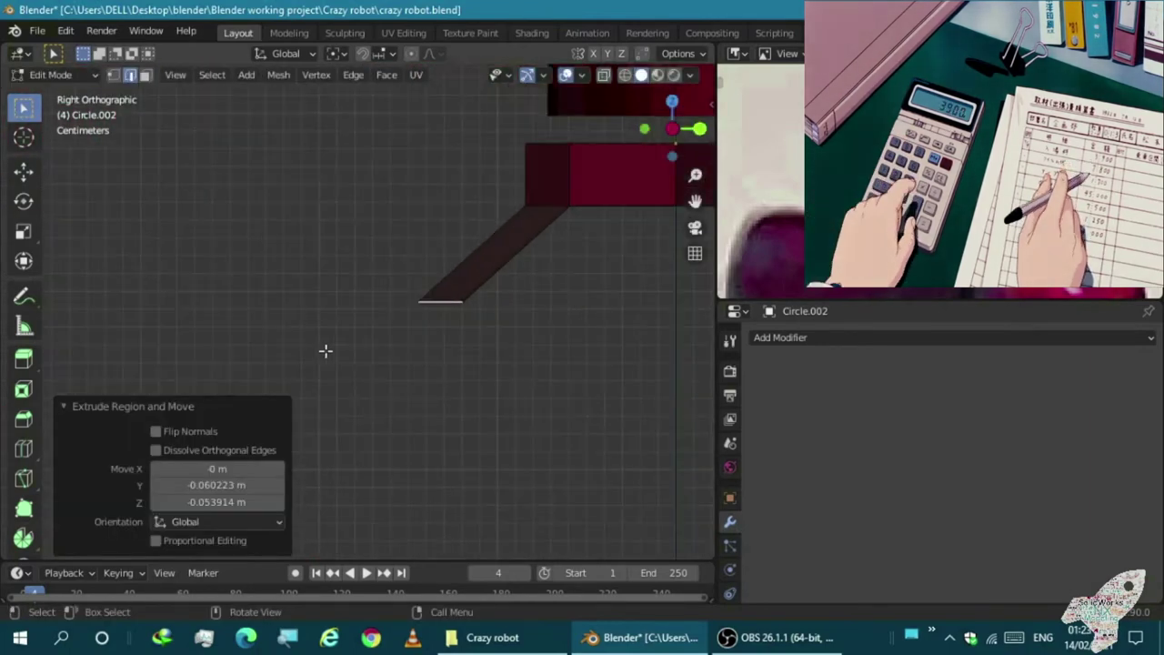
pyautogui.keyDown('shift'); pyautogui.moveTo(165, 331); pyautogui.dragTo(186, 309, button='middle'); pyautogui.keyUp('shift')
pyautogui.moveTo(98, 280)
pyautogui.mouseDown(button='middle')
pyautogui.moveTo(437, 206)
pyautogui.moveTo(509, 288)
pyautogui.mouseUp(button='middle')
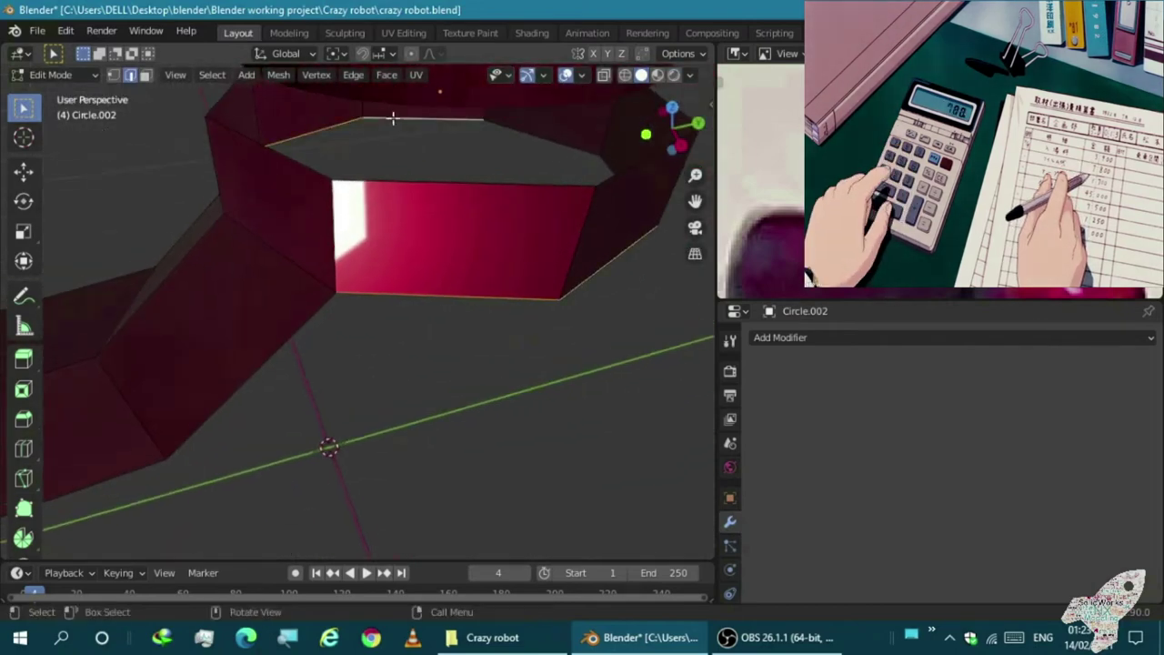
pyautogui.press('KP_3')
pyautogui.click(467, 319)
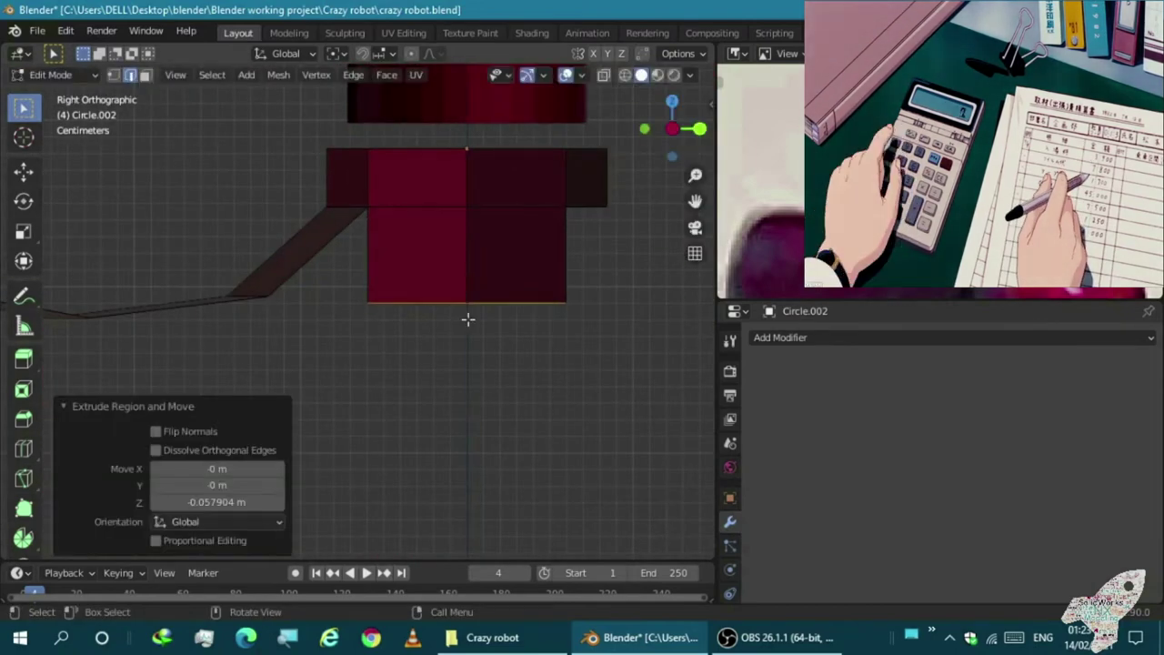
pyautogui.moveTo(468, 319); pyautogui.dragTo(433, 267, button='middle')
pyautogui.press('KP_3')
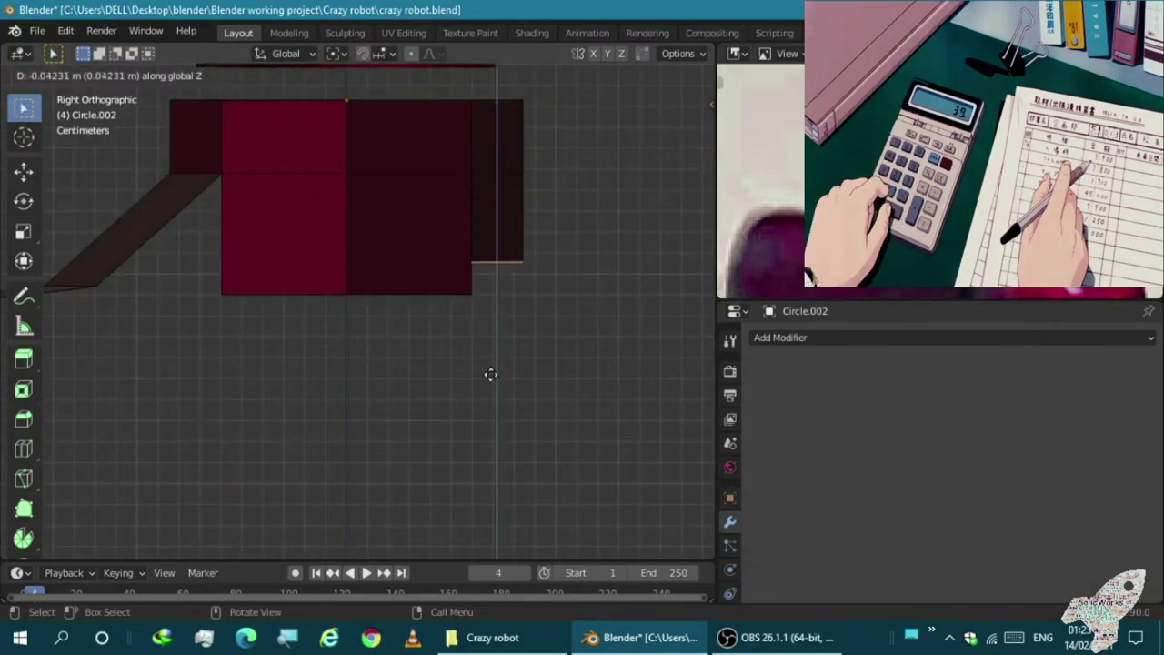
pyautogui.click(497, 407)
pyautogui.moveTo(497, 406)
pyautogui.mouseDown(button='middle')
pyautogui.moveTo(390, 299)
pyautogui.moveTo(251, 257)
pyautogui.mouseUp(button='middle')
pyautogui.press('KP_3')
pyautogui.click(224, 257)
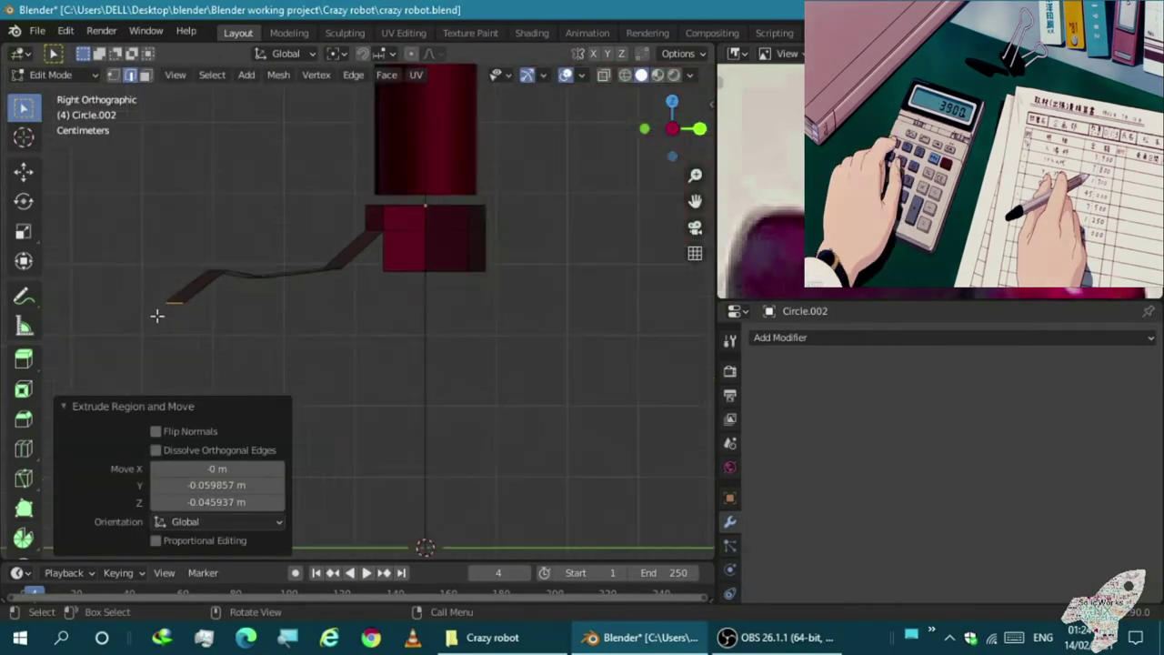
# Extrude the strip down and forward, then reposition its end edge and extend it forward
pyautogui.press('e')
pyautogui.click(217, 430)
pyautogui.scroll(-2, 254, 312)
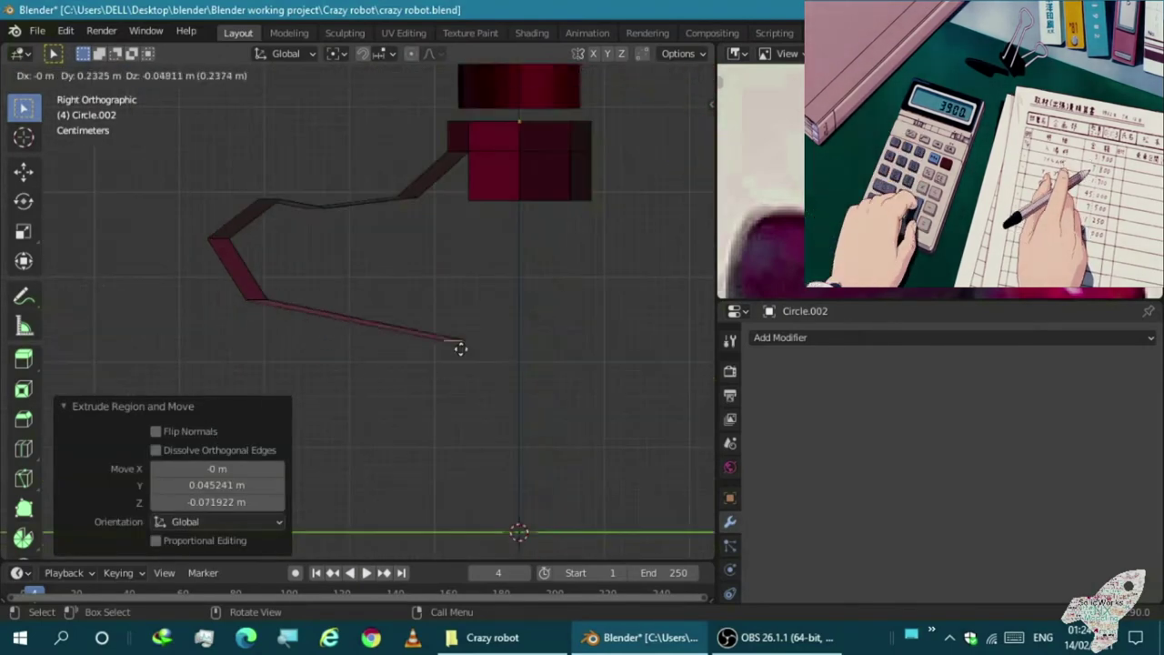
pyautogui.moveTo(430, 342)
pyautogui.mouseDown(button='middle')
pyautogui.moveTo(463, 346)
pyautogui.moveTo(255, 395)
pyautogui.mouseUp(button='middle')
pyautogui.click(242, 268)
pyautogui.press('KP_3')
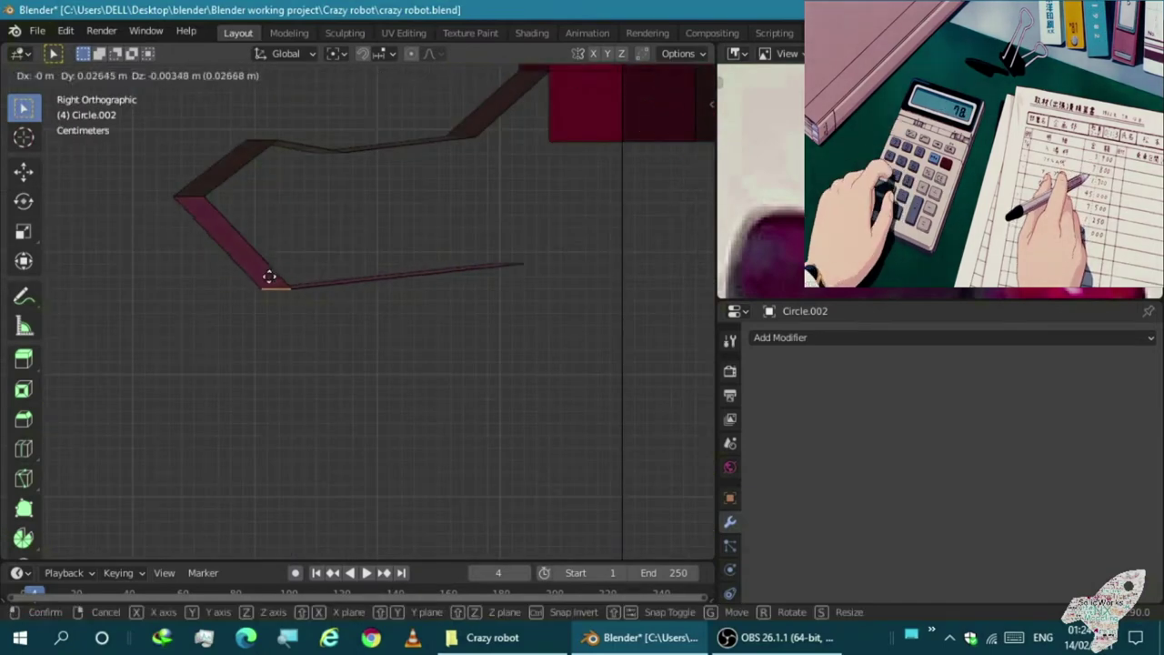
pyautogui.click(276, 273)
pyautogui.moveTo(447, 272); pyautogui.dragTo(416, 247, button='middle')
pyautogui.press('KP_3')
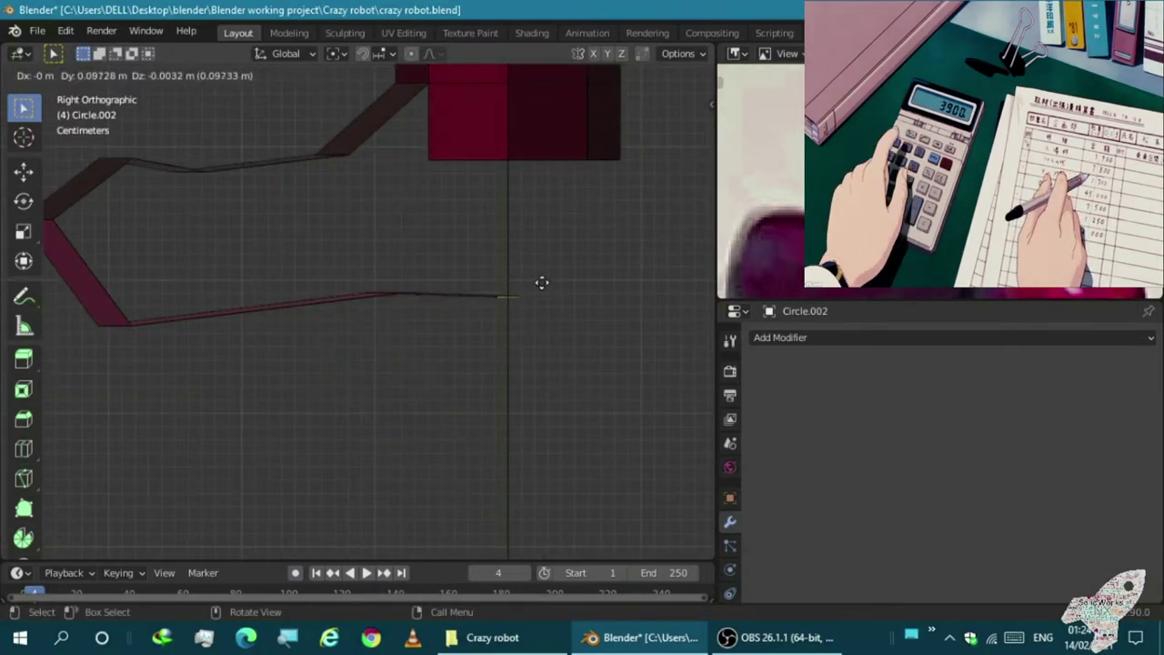
pyautogui.click(606, 304)
pyautogui.moveTo(607, 304); pyautogui.dragTo(567, 325, button='middle')
pyautogui.press('KP_3')
# Extrude another strip section and grab its corner vertex into the foot profile
pyautogui.press('e')
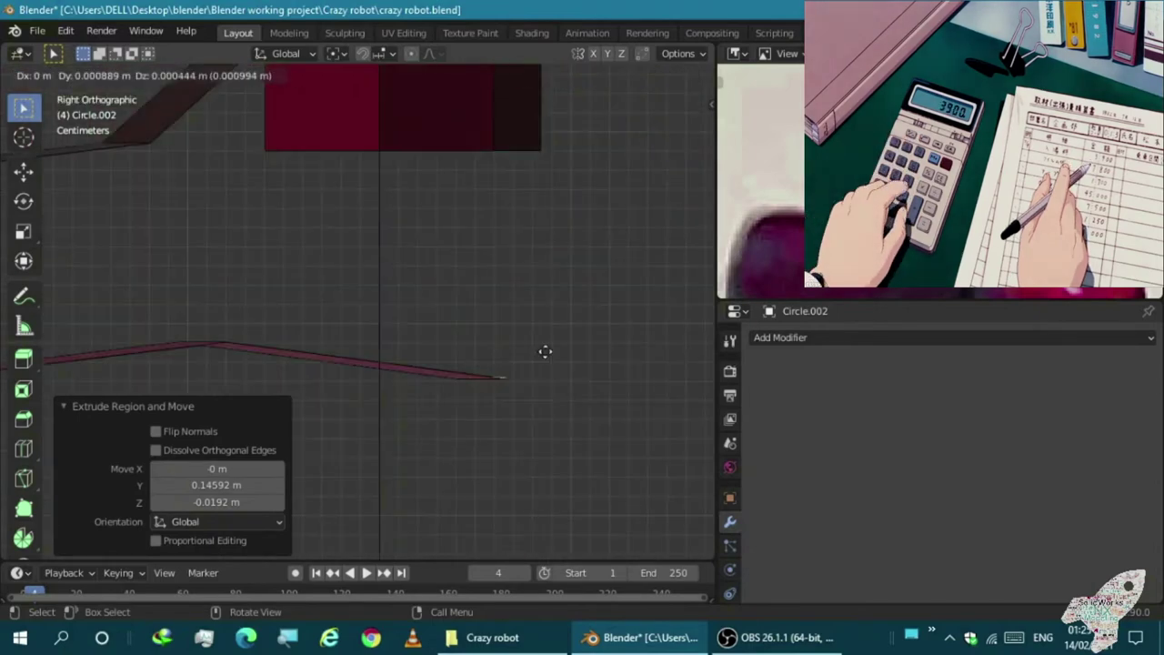
pyautogui.moveTo(618, 258)
pyautogui.mouseDown(button='middle')
pyautogui.moveTo(518, 268)
pyautogui.moveTo(536, 163)
pyautogui.moveTo(501, 221)
pyautogui.mouseUp(button='middle')
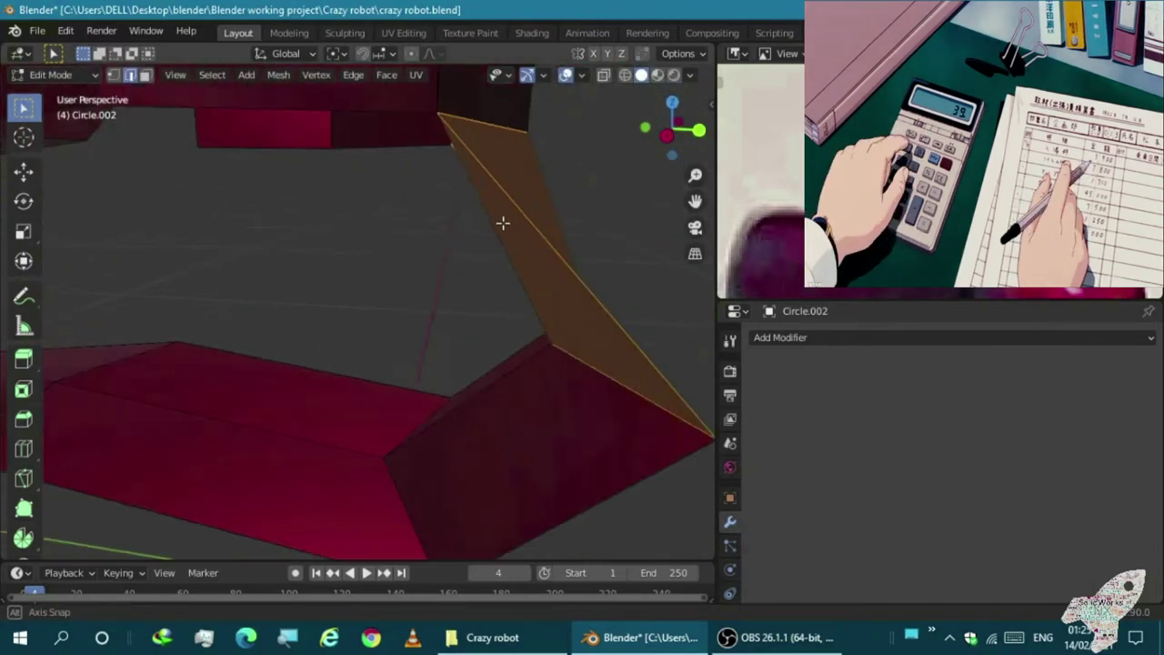
pyautogui.scroll(-5, 451, 252)
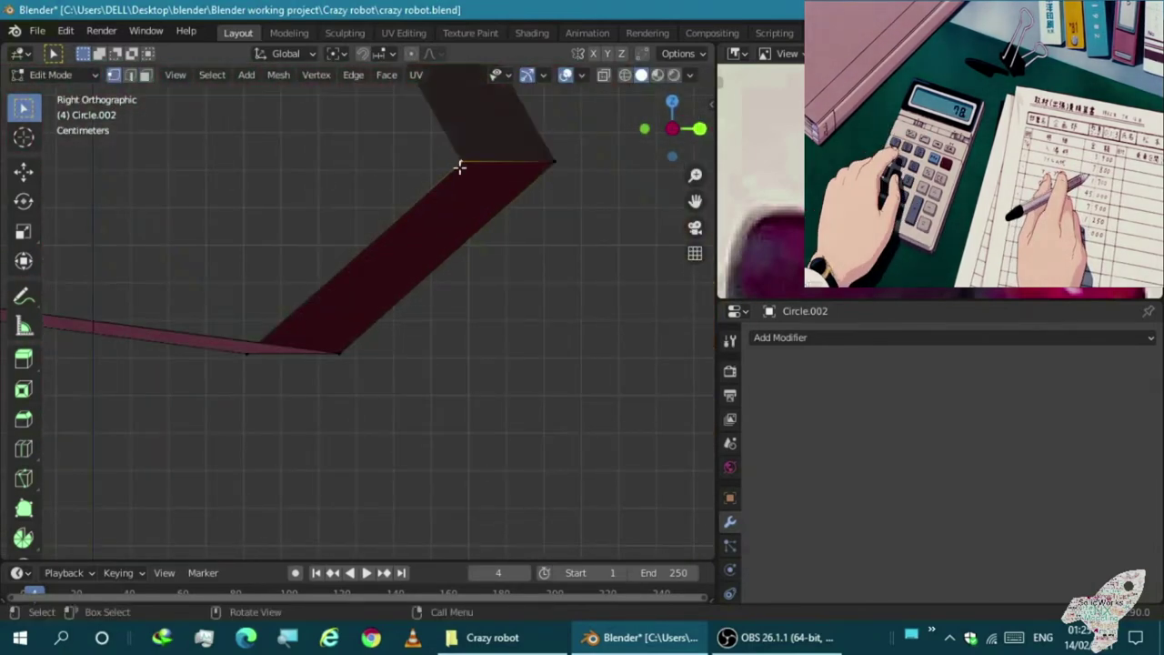
pyautogui.click(535, 124)
pyautogui.moveTo(452, 263); pyautogui.dragTo(312, 304, button='middle')
pyautogui.press('KP_3')
pyautogui.press('g')
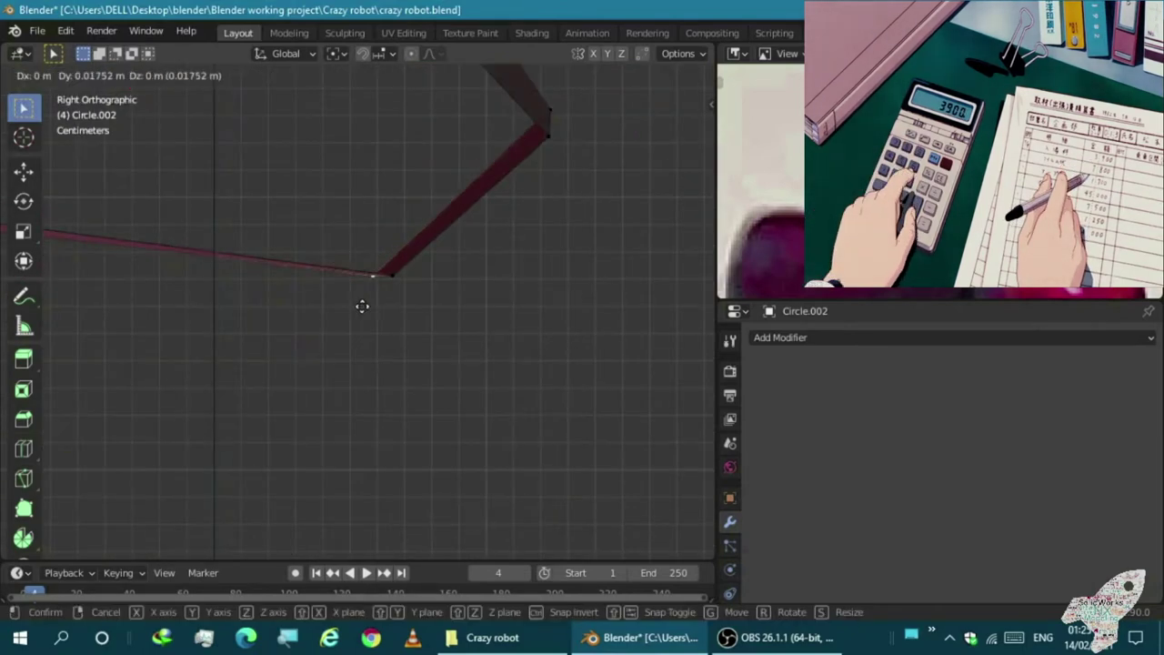
pyautogui.click(409, 269)
pyautogui.moveTo(409, 268)
pyautogui.mouseDown(button='middle')
pyautogui.moveTo(509, 179)
pyautogui.moveTo(335, 293)
pyautogui.moveTo(429, 224)
pyautogui.mouseUp(button='middle')
pyautogui.press('KP_3')
pyautogui.press('g')
pyautogui.click(504, 205)
# Lower the strip end, extrude it back toward the band, and select both open ends
pyautogui.press('KP_3')
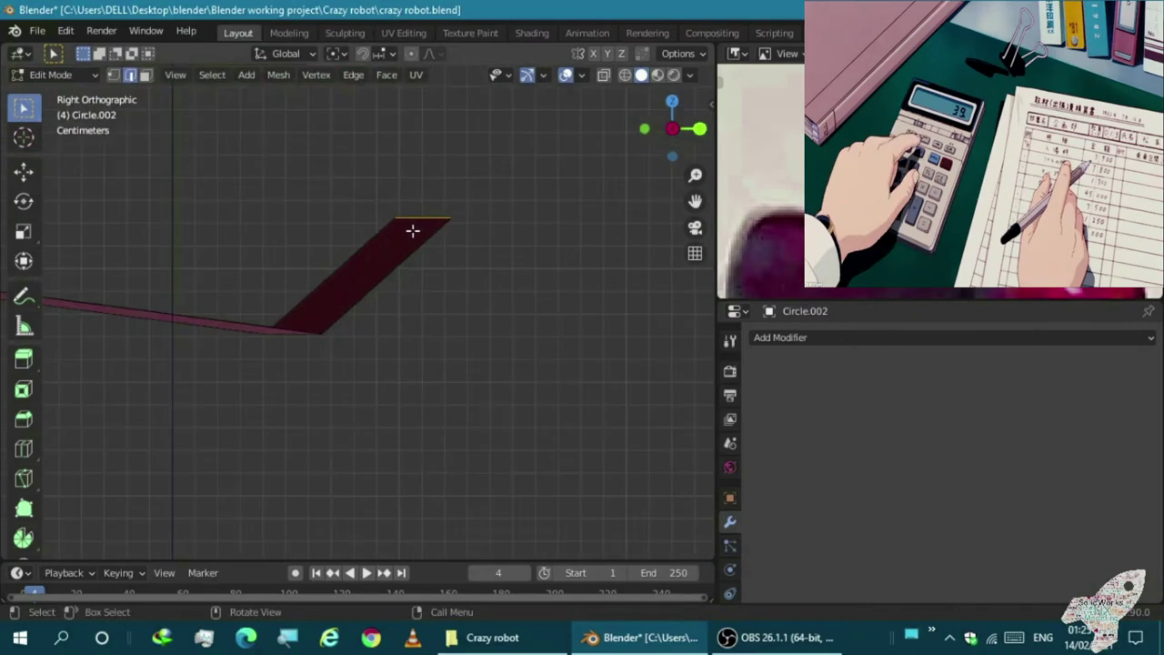
pyautogui.click(382, 286)
pyautogui.moveTo(383, 286); pyautogui.dragTo(437, 180, button='middle')
pyautogui.press('g')
pyautogui.click(414, 256)
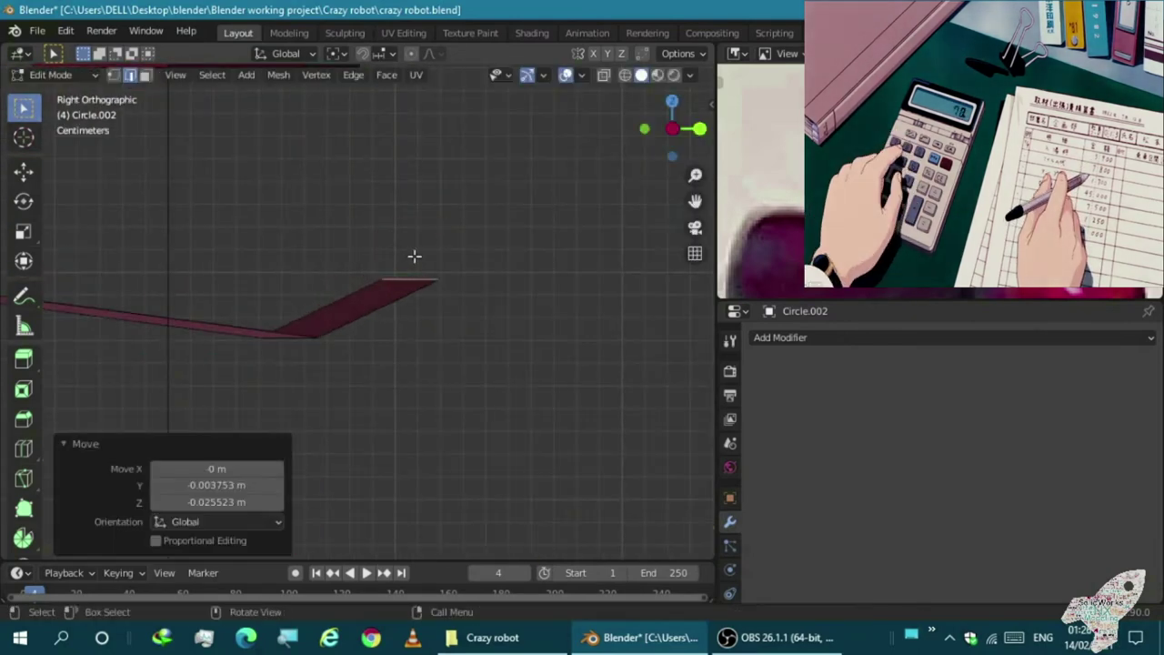
pyautogui.click(480, 138)
pyautogui.moveTo(481, 139); pyautogui.dragTo(286, 219, button='middle')
pyautogui.keyDown('shift'); pyautogui.click(367, 148); pyautogui.keyUp('shift')
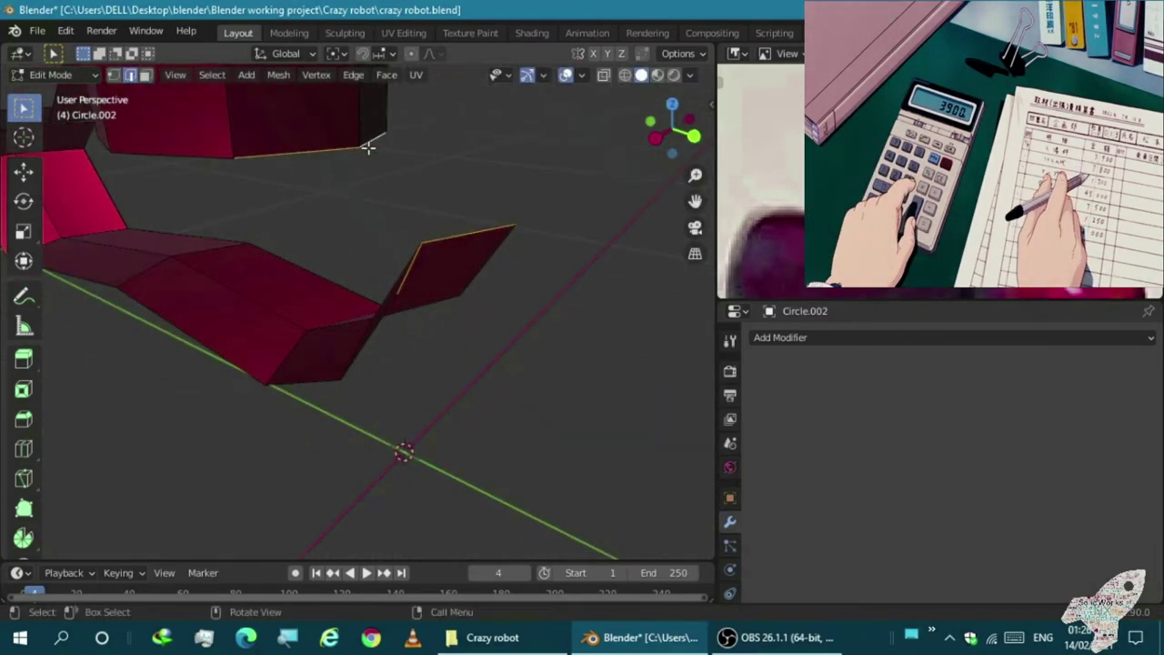
pyautogui.press('KP_3')
pyautogui.moveTo(328, 291)
pyautogui.mouseDown(button='middle')
pyautogui.moveTo(380, 345)
pyautogui.moveTo(368, 318)
pyautogui.moveTo(536, 203)
pyautogui.moveTo(421, 382)
pyautogui.moveTo(513, 260)
pyautogui.moveTo(418, 237)
pyautogui.moveTo(485, 263)
pyautogui.moveTo(324, 315)
pyautogui.moveTo(307, 261)
pyautogui.moveTo(320, 234)
pyautogui.moveTo(385, 177)
pyautogui.moveTo(374, 356)
pyautogui.mouseUp(button='middle')
# Select the edge at the foot ring's corner and bring up the modifier list
pyautogui.moveTo(527, 241)
pyautogui.mouseDown(button='middle')
pyautogui.moveTo(592, 354)
pyautogui.moveTo(324, 191)
pyautogui.moveTo(351, 161)
pyautogui.moveTo(323, 219)
pyautogui.mouseUp(button='middle')
pyautogui.click(322, 219)
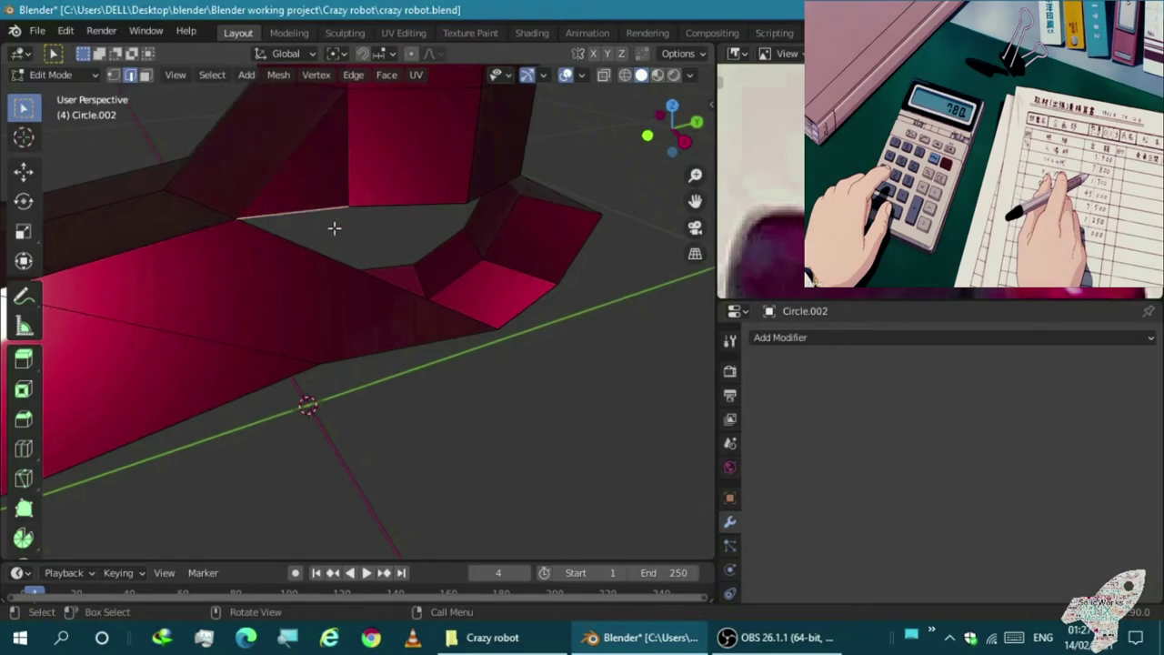
pyautogui.moveTo(519, 315)
pyautogui.mouseDown(button='middle')
pyautogui.moveTo(574, 319)
pyautogui.moveTo(397, 463)
pyautogui.moveTo(499, 275)
pyautogui.moveTo(500, 194)
pyautogui.moveTo(516, 198)
pyautogui.mouseUp(button='middle')
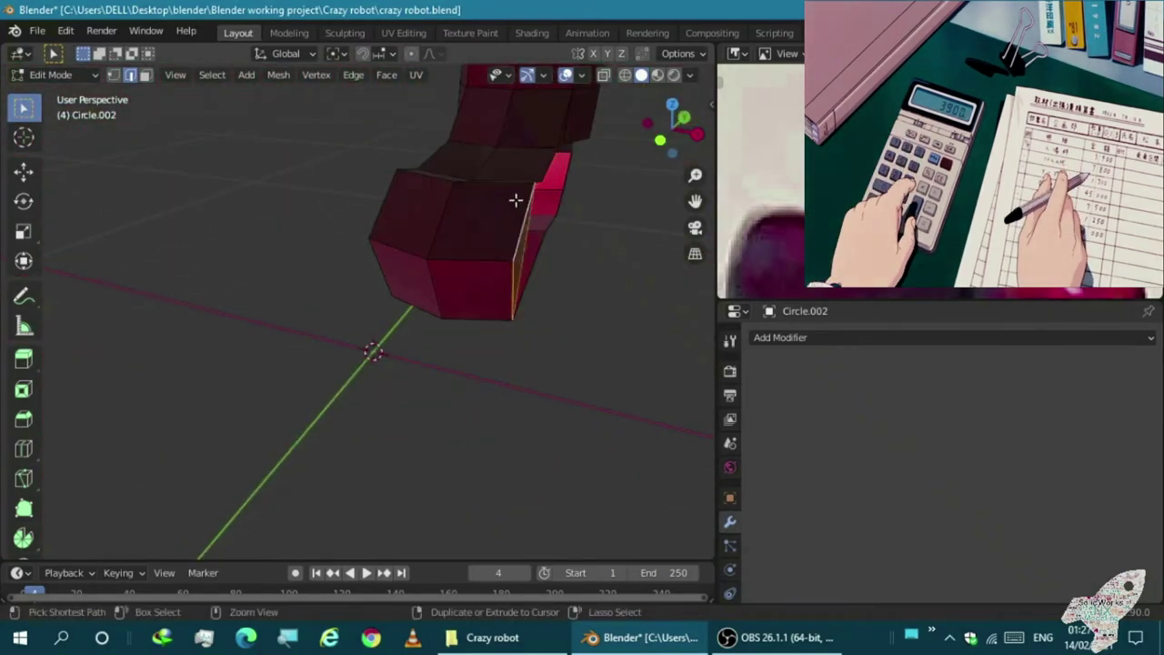
pyautogui.click(779, 338)
# Add a Solidify modifier to the foot, trying and undoing a Bevel modifier
pyautogui.click(801, 283)
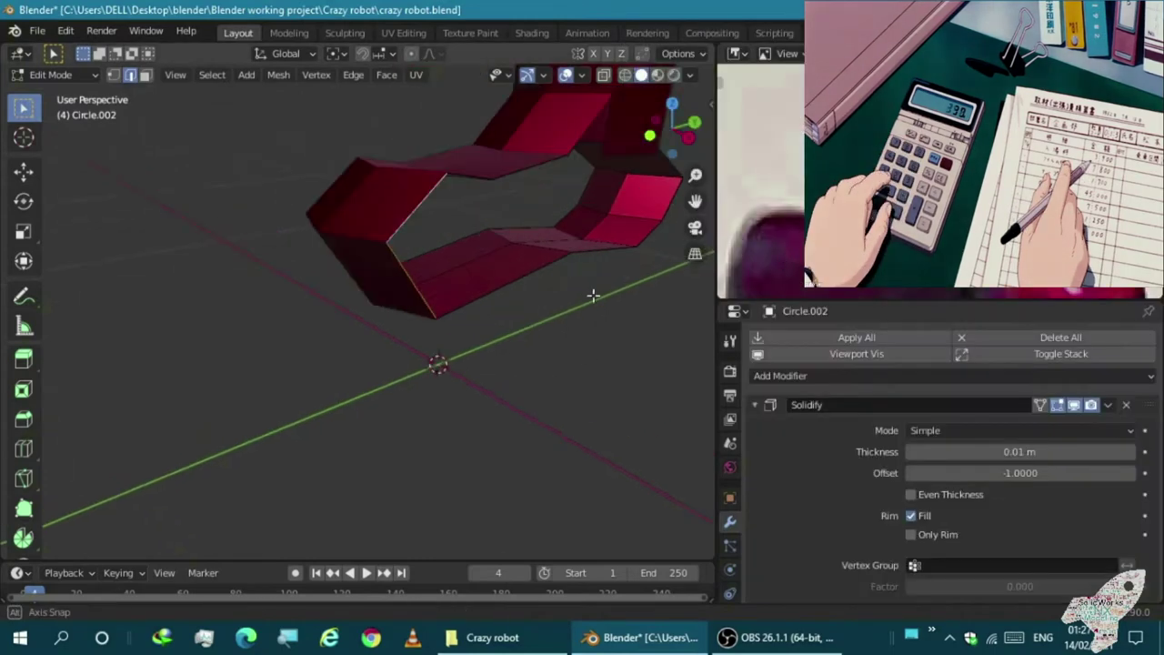
pyautogui.moveTo(595, 294); pyautogui.dragTo(564, 301, button='middle')
pyautogui.click(780, 376)
pyautogui.click(792, 75)
pyautogui.hotkey('ctrl', 'z')
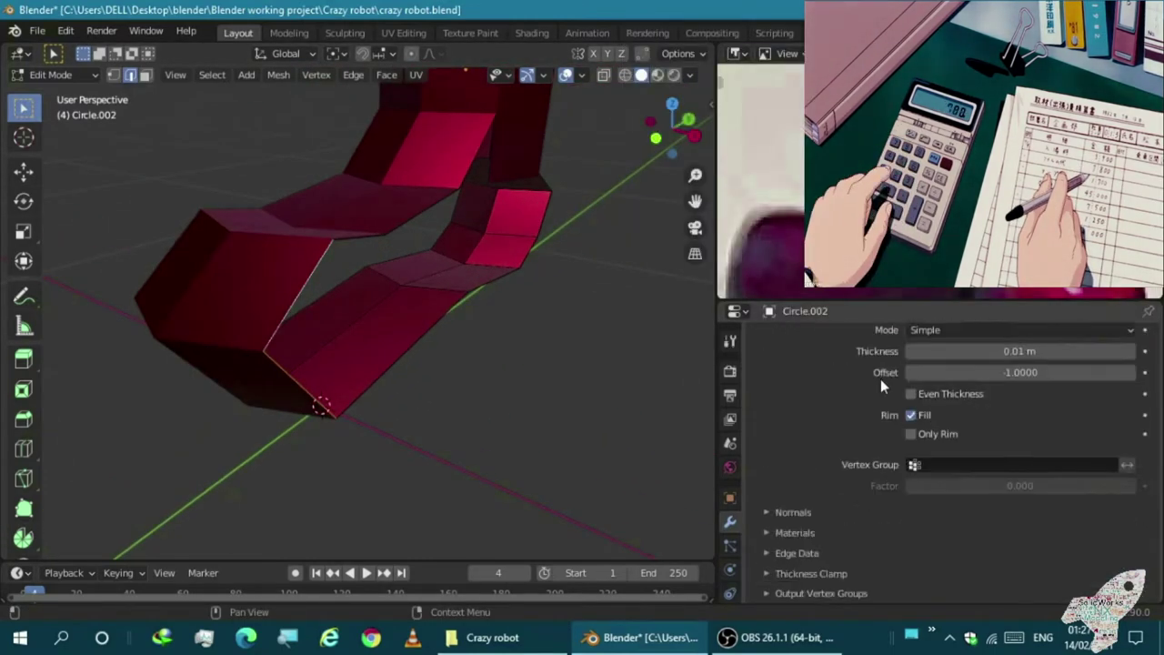
pyautogui.click(881, 376)
pyautogui.moveTo(564, 300)
pyautogui.mouseDown(button='middle')
pyautogui.moveTo(418, 377)
pyautogui.moveTo(764, 420)
pyautogui.mouseUp(button='middle')
# Add a level-2 Subdivision modifier shown on cage, and place a loop cut on the foot
pyautogui.hotkey('ctrl', '1')
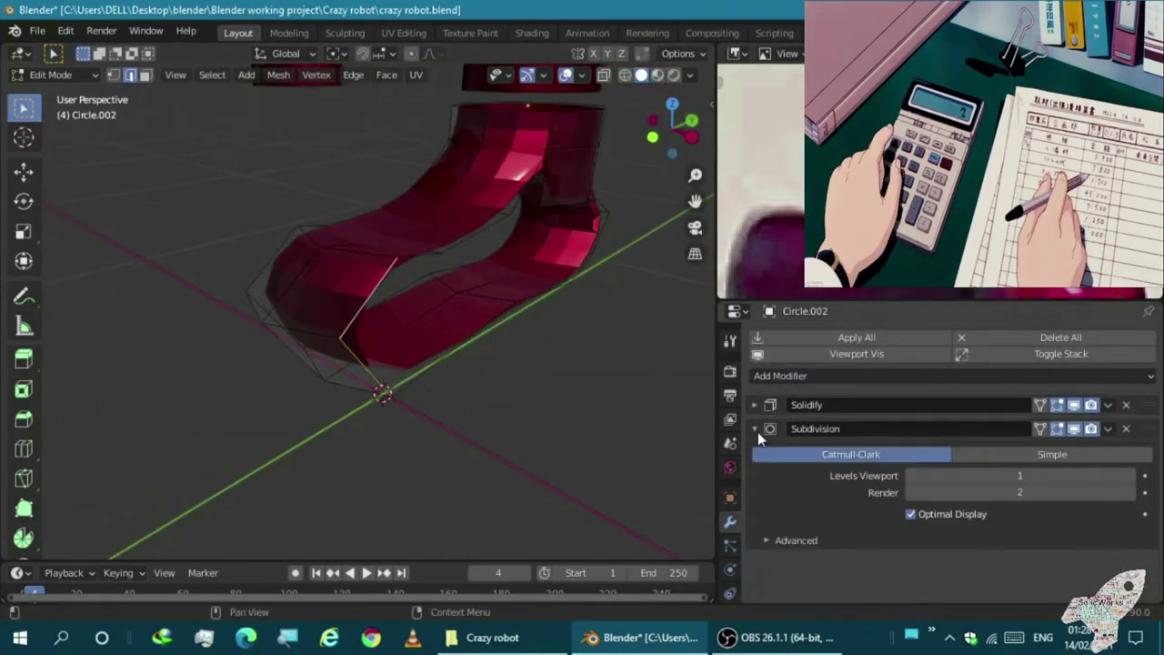
pyautogui.click(1040, 428)
pyautogui.moveTo(546, 382)
pyautogui.mouseDown(button='middle')
pyautogui.moveTo(458, 367)
pyautogui.moveTo(395, 374)
pyautogui.moveTo(552, 296)
pyautogui.moveTo(522, 231)
pyautogui.moveTo(533, 218)
pyautogui.moveTo(509, 227)
pyautogui.moveTo(539, 239)
pyautogui.moveTo(400, 304)
pyautogui.moveTo(455, 257)
pyautogui.moveTo(372, 310)
pyautogui.moveTo(336, 311)
pyautogui.moveTo(373, 327)
pyautogui.moveTo(504, 270)
pyautogui.mouseUp(button='middle')
pyautogui.click(503, 238)
pyautogui.scroll(3, 363, 333)
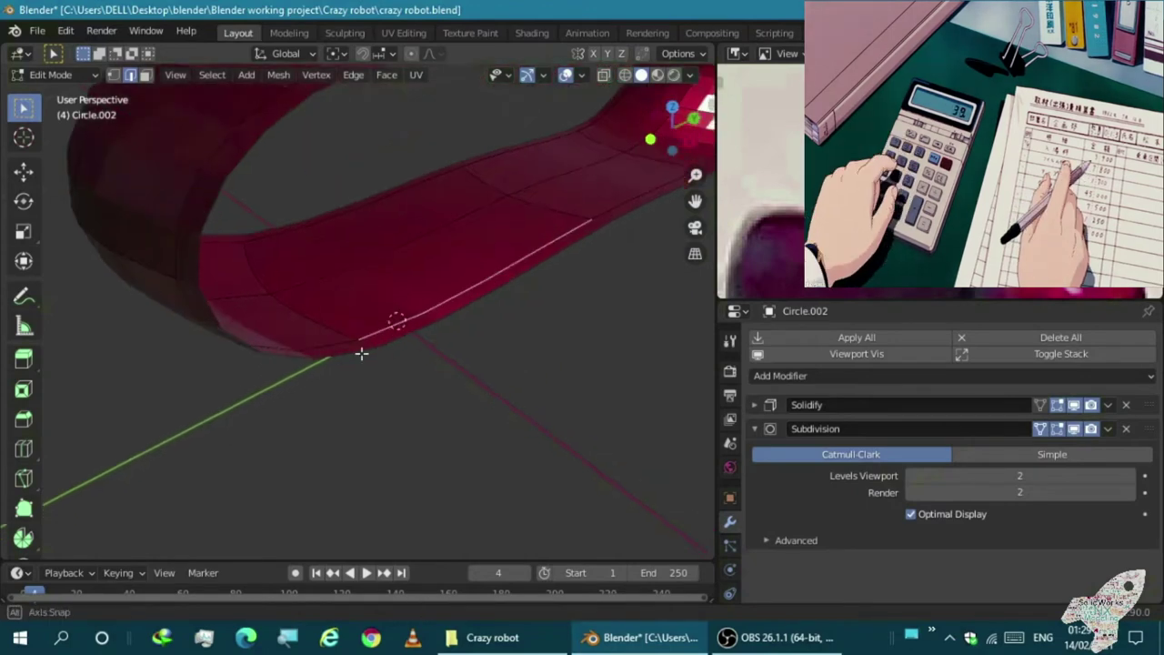
# Add another loop cut across the foot band
pyautogui.moveTo(364, 333); pyautogui.dragTo(367, 286, button='middle')
pyautogui.hotkey('ctrl', 'r')
pyautogui.click(405, 271)
pyautogui.click(678, 132)
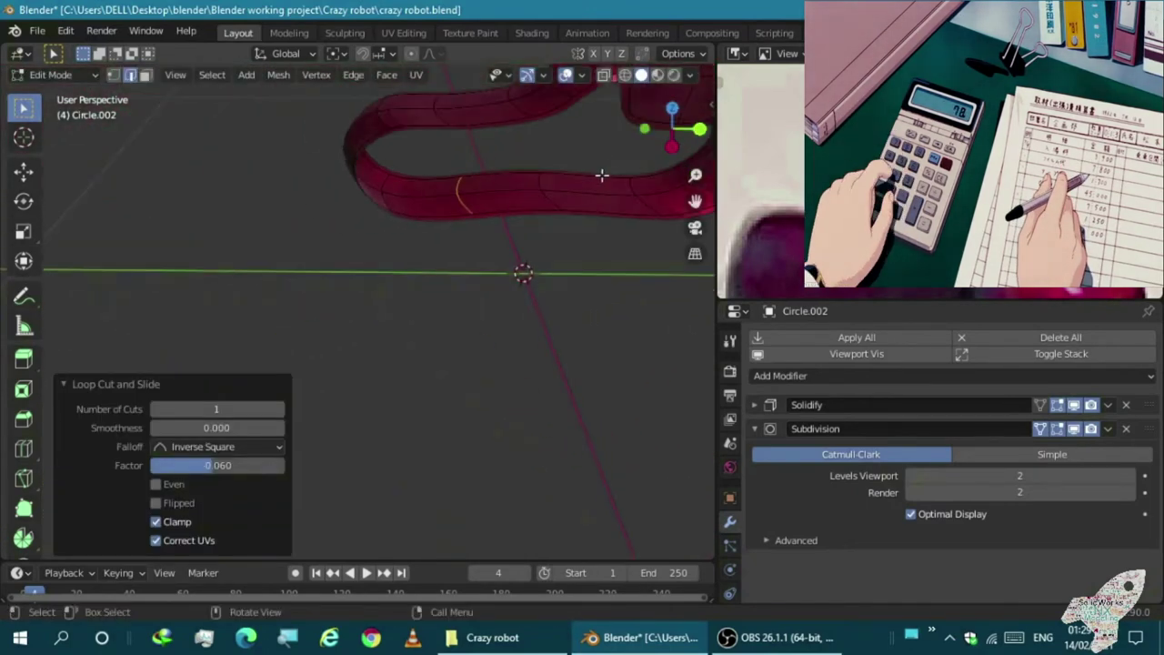
pyautogui.moveTo(474, 274)
pyautogui.mouseDown(button='middle')
pyautogui.moveTo(294, 231)
pyautogui.moveTo(644, 300)
pyautogui.mouseUp(button='middle')
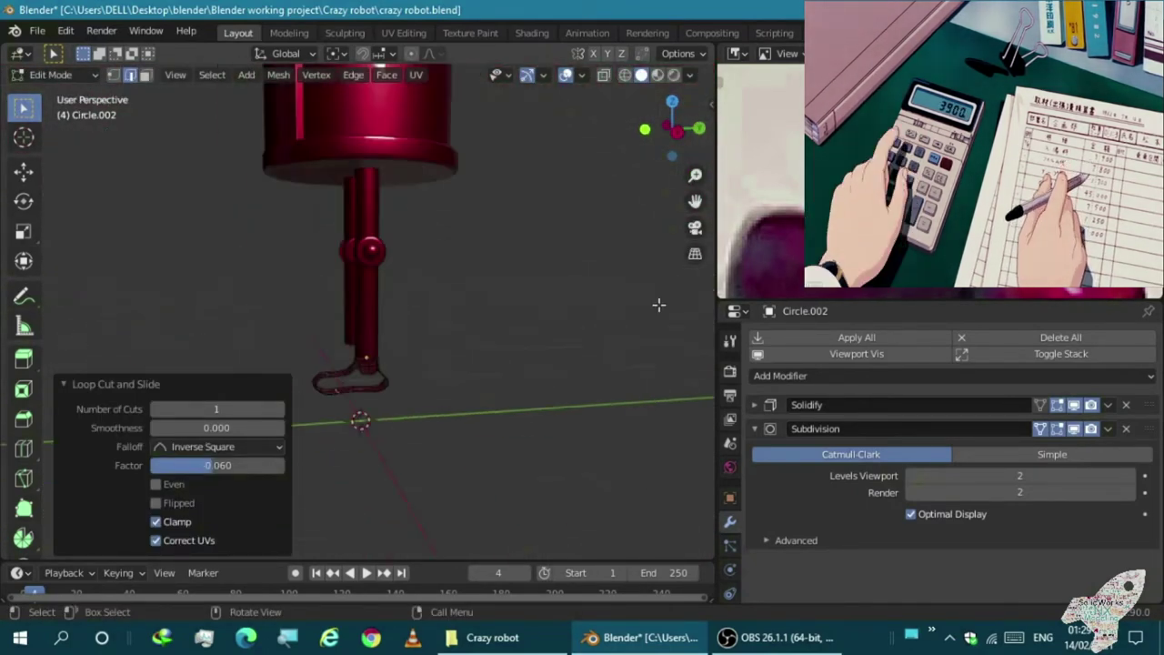
pyautogui.scroll(3, 327, 401)
pyautogui.moveTo(319, 377)
pyautogui.mouseDown(button='middle')
pyautogui.moveTo(548, 436)
pyautogui.moveTo(548, 372)
pyautogui.mouseUp(button='middle')
pyautogui.press('Escape')
pyautogui.scroll(3, 549, 411)
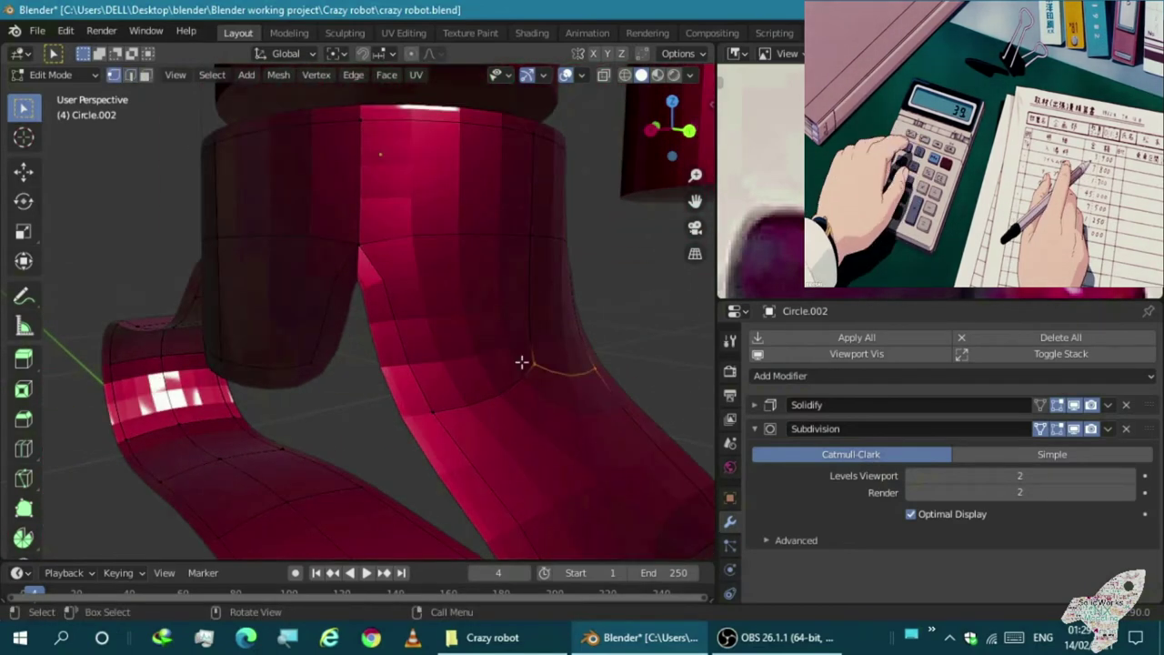
# In Right view, move the selected edges and vertices to round the foot's outline
pyautogui.press('KP_3')
pyautogui.click(536, 384)
pyautogui.moveTo(536, 385); pyautogui.dragTo(447, 325, button='middle')
pyautogui.scroll(2, 447, 325)
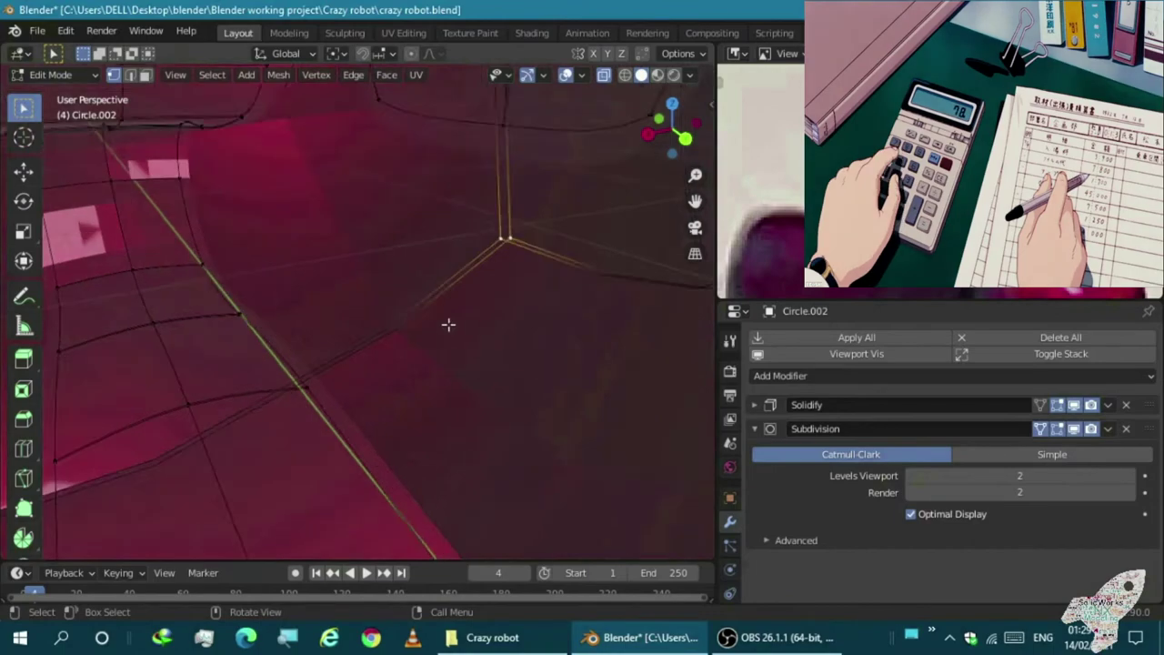
pyautogui.press('KP_3')
pyautogui.click(546, 548)
pyautogui.moveTo(546, 548)
pyautogui.mouseDown(button='middle')
pyautogui.moveTo(449, 364)
pyautogui.moveTo(330, 367)
pyautogui.moveTo(458, 384)
pyautogui.mouseUp(button='middle')
pyautogui.moveTo(637, 364); pyautogui.dragTo(587, 346, button='middle')
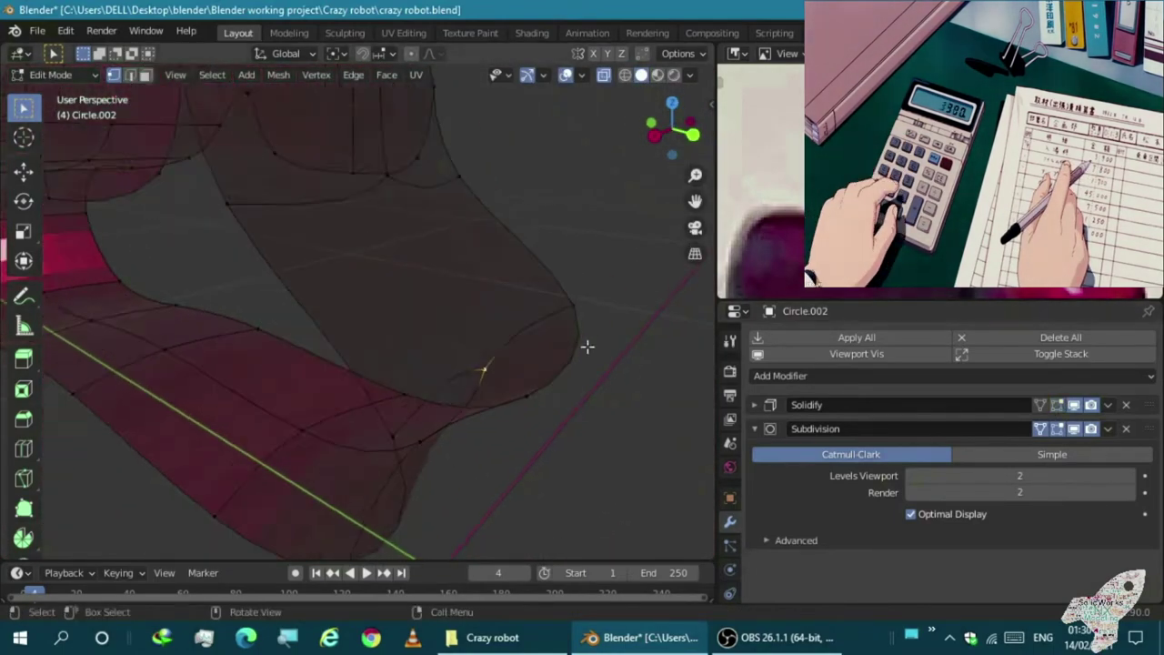
pyautogui.press('KP_3')
pyautogui.scroll(-1, 371, 363)
pyautogui.click(418, 371)
# Nudge the selection once more and frame the selected part of the foot
pyautogui.press('g')
pyautogui.click(447, 385)
pyautogui.moveTo(447, 384)
pyautogui.mouseDown(button='middle')
pyautogui.moveTo(416, 333)
pyautogui.moveTo(548, 334)
pyautogui.moveTo(438, 262)
pyautogui.moveTo(419, 288)
pyautogui.moveTo(424, 276)
pyautogui.moveTo(387, 203)
pyautogui.moveTo(312, 235)
pyautogui.mouseUp(button='middle')
pyautogui.hotkey('ctrl', 'r')
pyautogui.press('Escape')
pyautogui.press('KP_3')
pyautogui.scroll(3, 266, 237)
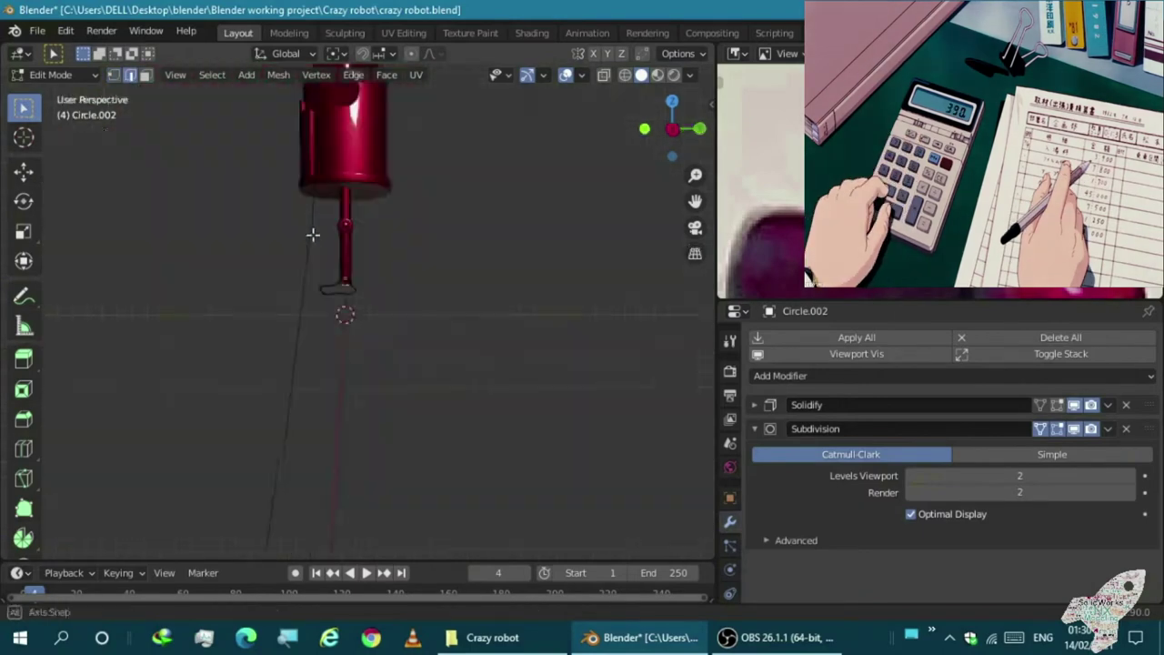
pyautogui.press('KP_Decimal')
pyautogui.click(689, 74)
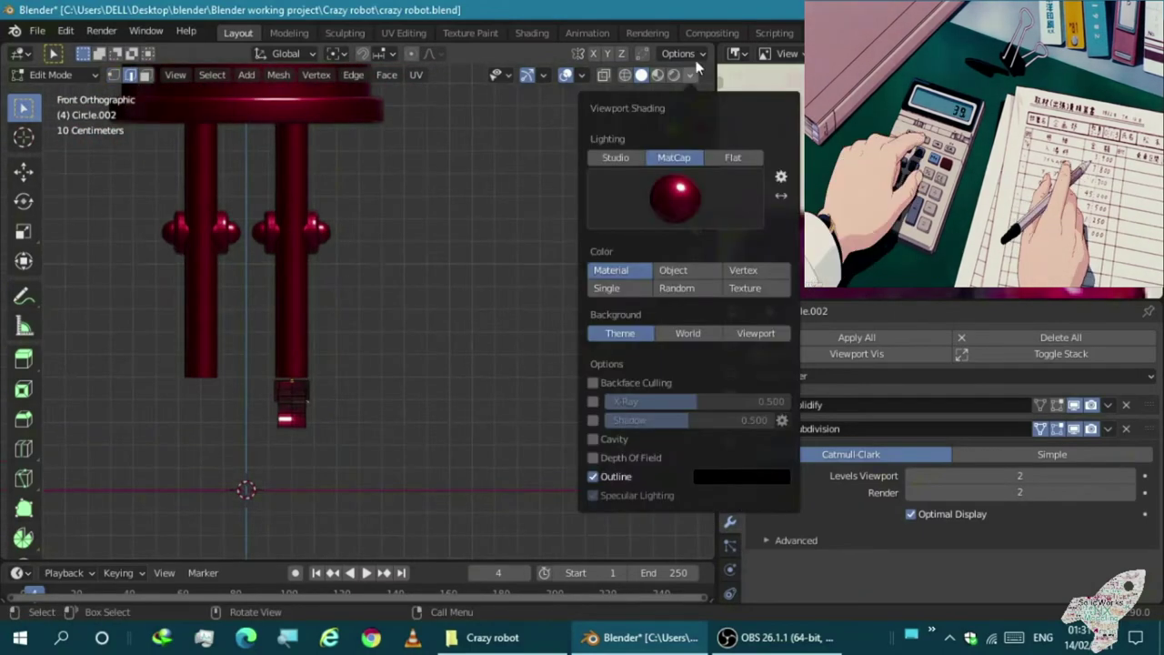
pyautogui.click(697, 55)
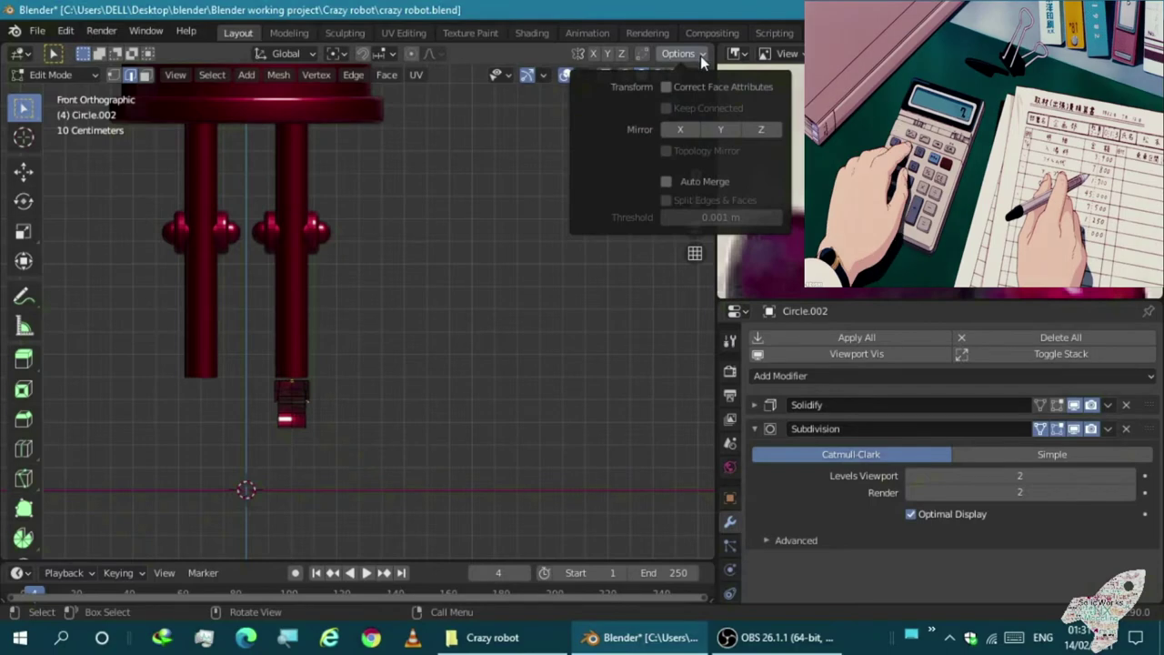
# Set the viewport Clip Start to 0.5 m in the sidebar's View tab
pyautogui.scroll(3, 346, 408)
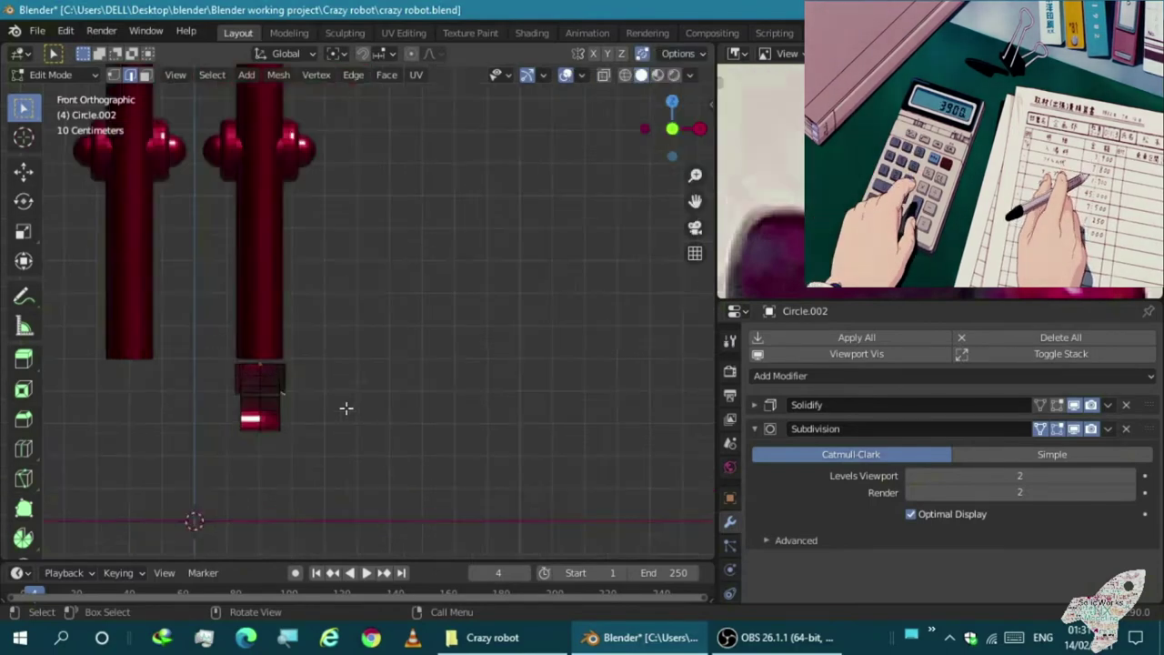
pyautogui.press('KP_3')
pyautogui.scroll(3, 390, 330)
pyautogui.press('n')
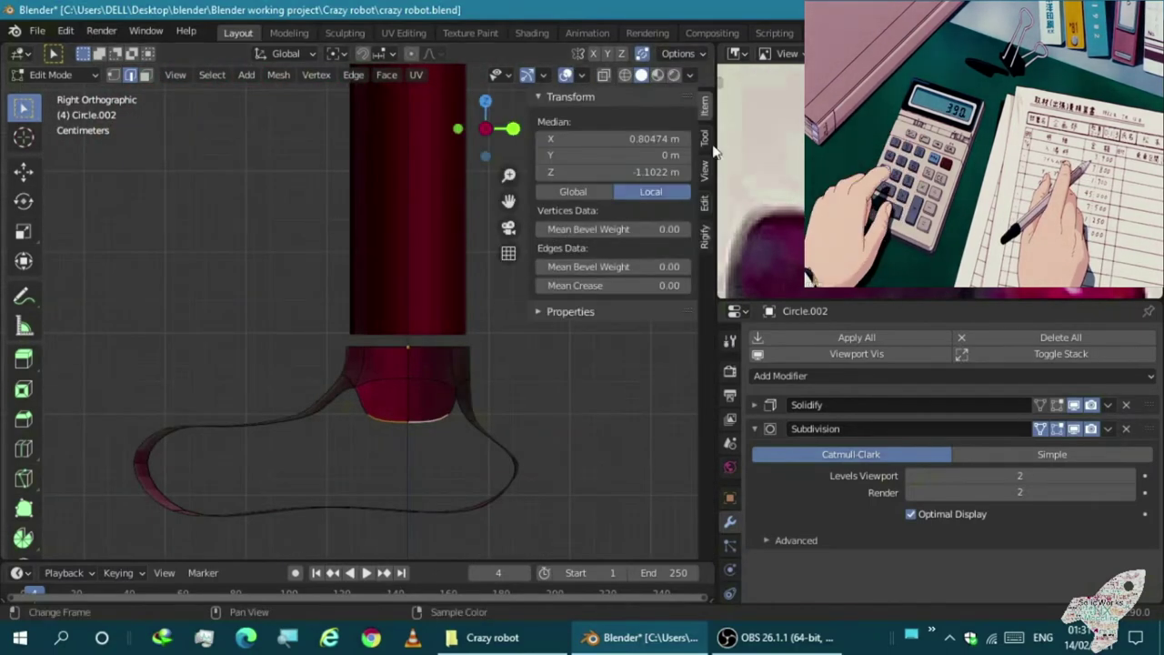
pyautogui.click(705, 171)
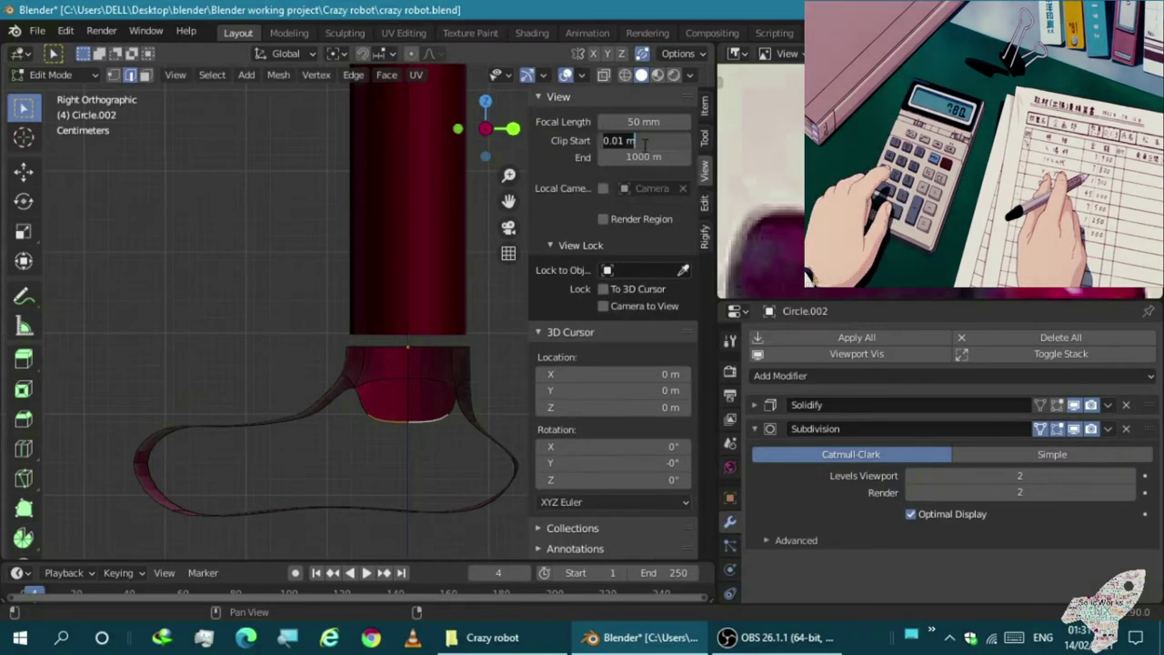
pyautogui.press('n')
pyautogui.moveTo(424, 403)
pyautogui.mouseDown(button='middle')
pyautogui.moveTo(447, 337)
pyautogui.moveTo(481, 328)
pyautogui.mouseUp(button='middle')
pyautogui.scroll(5, 464, 342)
# Set the viewport Focal Length to 100 mm and return to the side view
pyautogui.press('n')
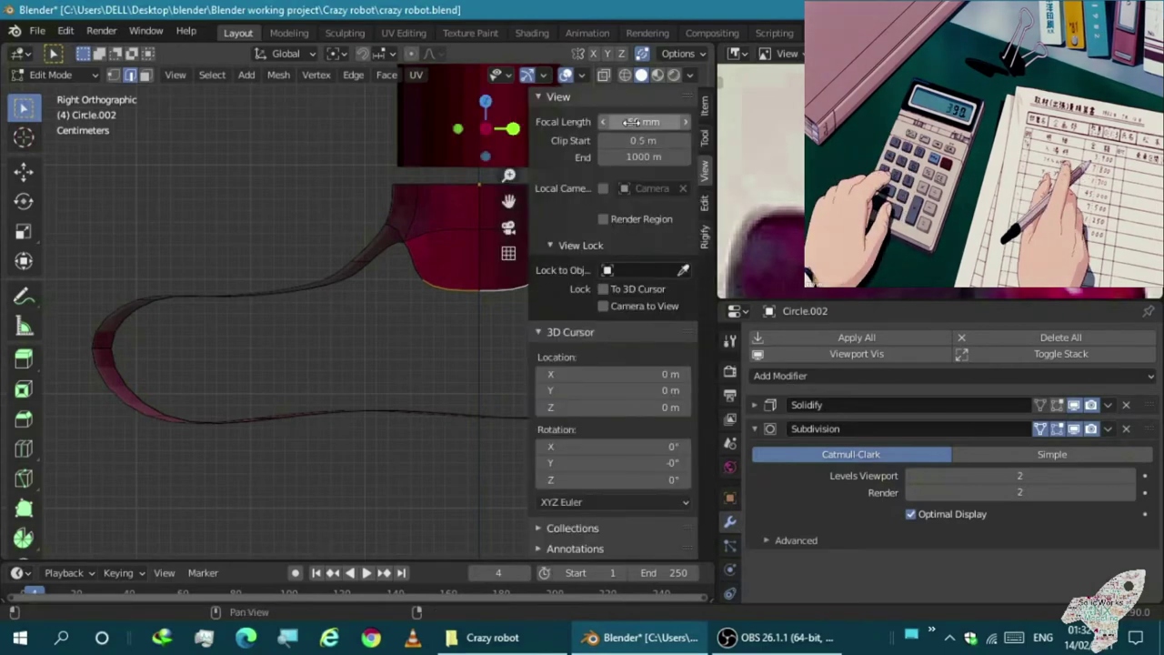
pyautogui.click(645, 121)
pyautogui.write('100')
pyautogui.press('Return')
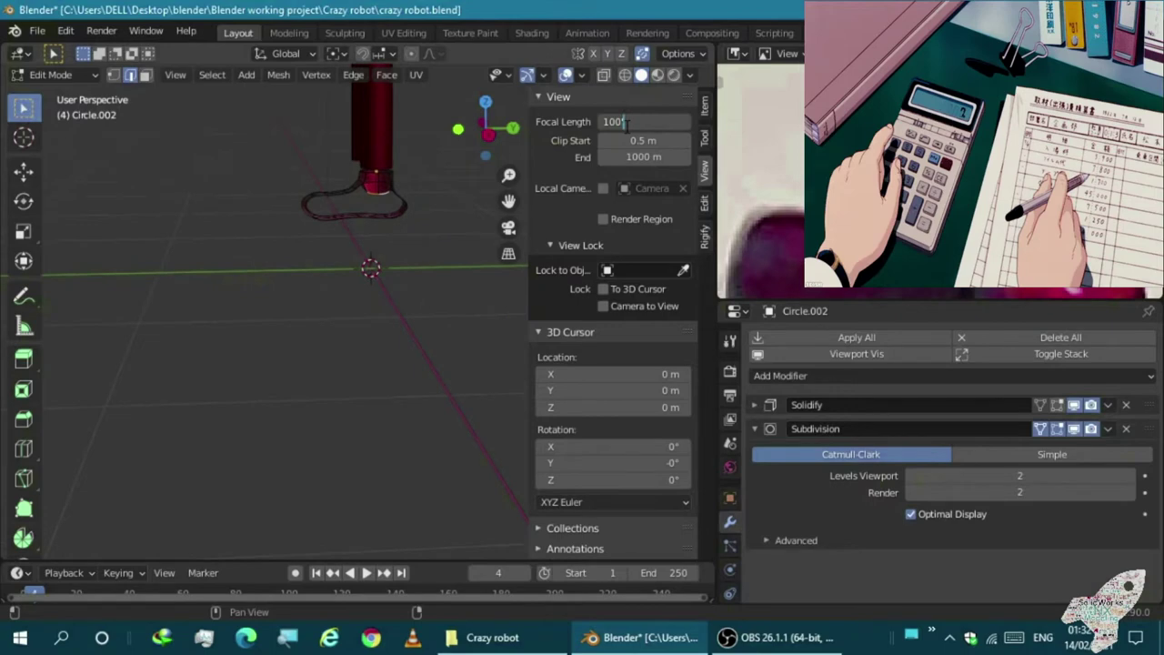
pyautogui.press('n')
pyautogui.press('KP_3')
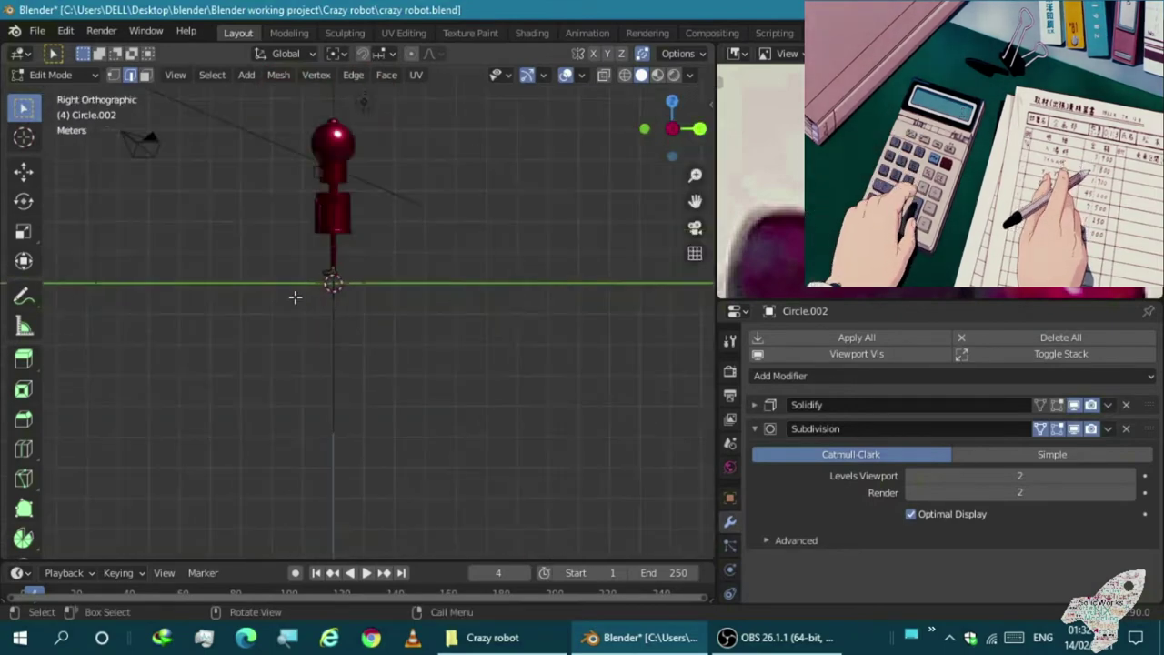
pyautogui.scroll(3, 330, 307)
pyautogui.scroll(2, 304, 328)
# Select the leg-junction edge and shift the foot faces in front view, cancelling the loop cut
pyautogui.moveTo(372, 245)
pyautogui.mouseDown(button='middle')
pyautogui.moveTo(330, 269)
pyautogui.moveTo(325, 227)
pyautogui.moveTo(357, 241)
pyautogui.moveTo(192, 328)
pyautogui.moveTo(117, 325)
pyautogui.moveTo(117, 281)
pyautogui.mouseUp(button='middle')
pyautogui.click(324, 225)
pyautogui.press('KP_1')
pyautogui.moveTo(223, 291)
pyautogui.mouseDown(button='middle')
pyautogui.moveTo(267, 359)
pyautogui.moveTo(343, 270)
pyautogui.moveTo(337, 233)
pyautogui.mouseUp(button='middle')
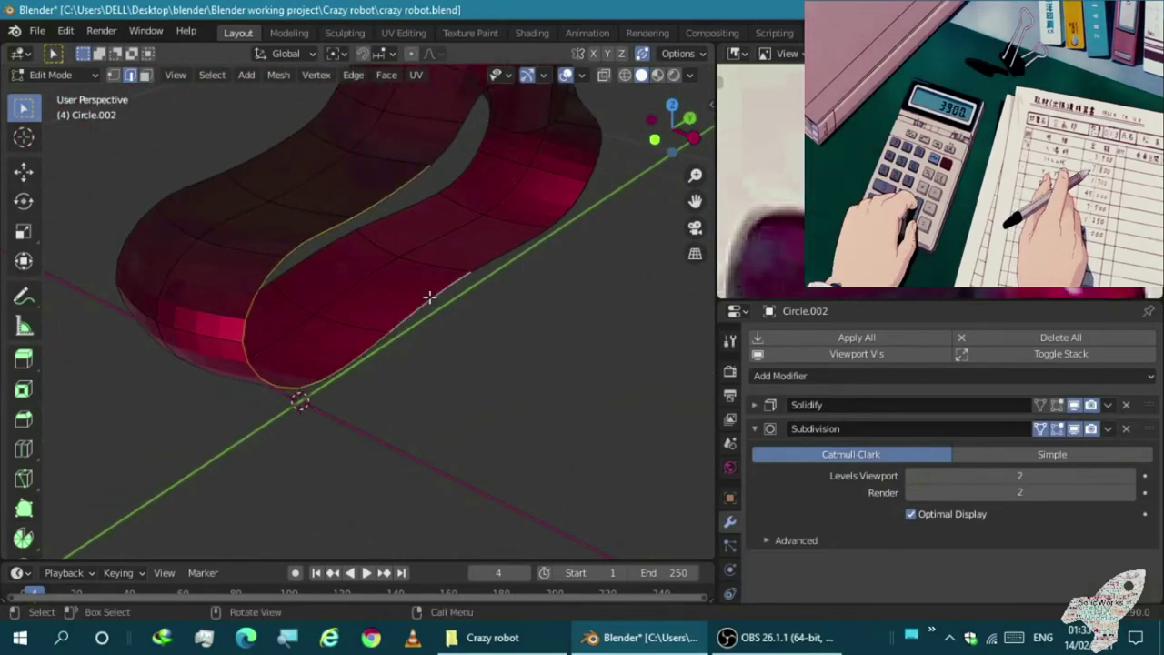
pyautogui.moveTo(430, 296); pyautogui.dragTo(377, 281, button='middle')
pyautogui.press('KP_1')
pyautogui.click(477, 295)
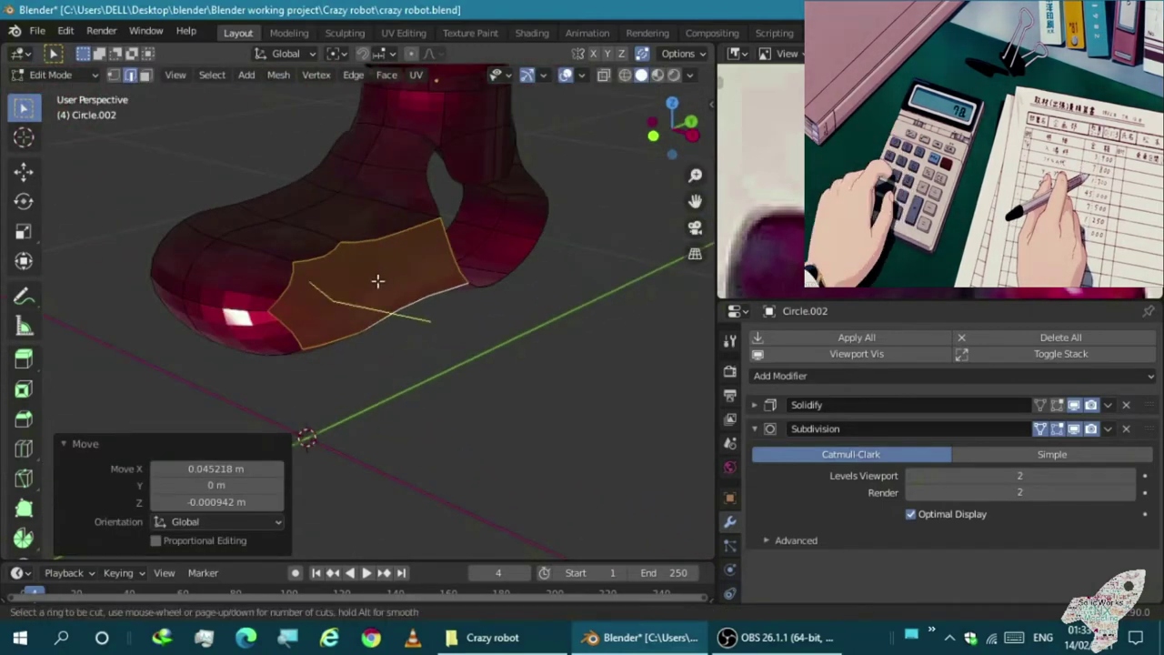
pyautogui.press('Escape')
# With X-ray toggled, move the selected foot vertices twice to start rounding the shoe
pyautogui.moveTo(236, 332)
pyautogui.mouseDown(button='middle')
pyautogui.moveTo(255, 279)
pyautogui.moveTo(329, 332)
pyautogui.mouseUp(button='middle')
pyautogui.moveTo(265, 306)
pyautogui.mouseDown(button='middle')
pyautogui.moveTo(382, 242)
pyautogui.moveTo(367, 143)
pyautogui.moveTo(463, 294)
pyautogui.moveTo(410, 169)
pyautogui.moveTo(394, 181)
pyautogui.moveTo(424, 200)
pyautogui.moveTo(369, 195)
pyautogui.moveTo(391, 160)
pyautogui.moveTo(369, 187)
pyautogui.moveTo(416, 301)
pyautogui.moveTo(364, 165)
pyautogui.moveTo(442, 201)
pyautogui.moveTo(447, 136)
pyautogui.moveTo(149, 105)
pyautogui.mouseUp(button='middle')
pyautogui.hotkey('alt', 'z')
pyautogui.hotkey('alt', 'z')
pyautogui.press('g')
pyautogui.click(385, 180)
pyautogui.press('g')
pyautogui.click(463, 190)
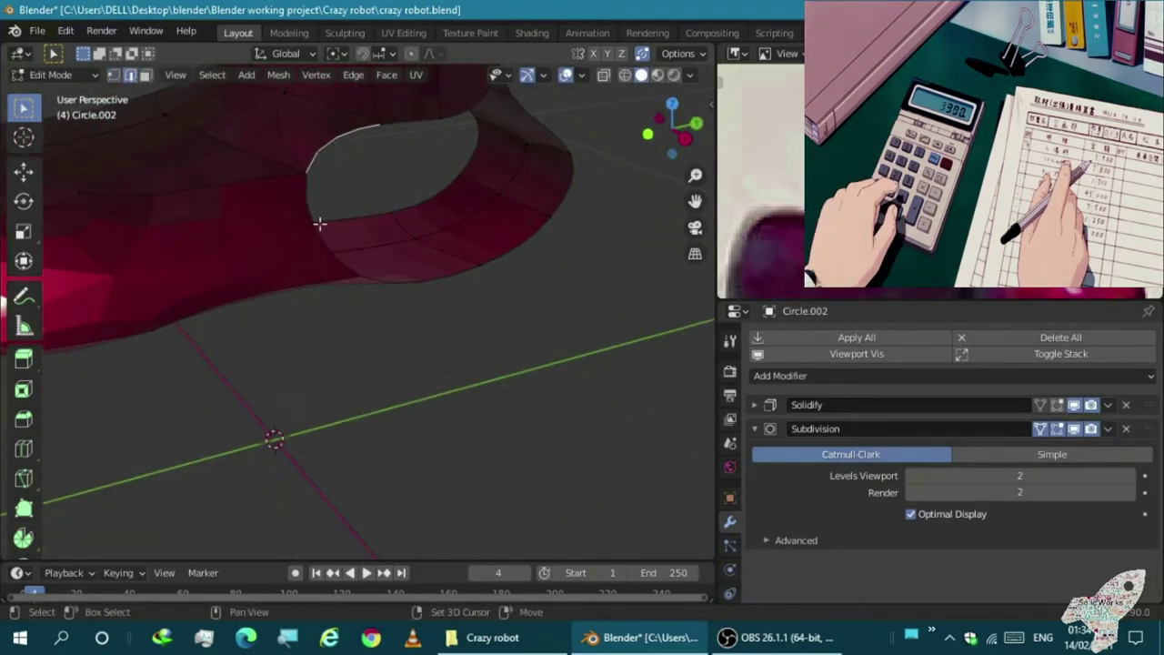
# Adjust the viewport clip start in the View sidebar to inspect the foot up close
pyautogui.moveTo(337, 204); pyautogui.dragTo(276, 262, button='middle')
pyautogui.moveTo(303, 173)
pyautogui.mouseDown(button='middle')
pyautogui.moveTo(388, 155)
pyautogui.moveTo(382, 323)
pyautogui.moveTo(387, 151)
pyautogui.moveTo(440, 324)
pyautogui.moveTo(486, 239)
pyautogui.moveTo(405, 246)
pyautogui.moveTo(376, 137)
pyautogui.moveTo(385, 273)
pyautogui.moveTo(303, 288)
pyautogui.mouseUp(button='middle')
pyautogui.moveTo(431, 341)
pyautogui.mouseDown(button='middle')
pyautogui.moveTo(372, 281)
pyautogui.moveTo(528, 176)
pyautogui.mouseUp(button='middle')
pyautogui.press('n')
pyautogui.click(648, 141)
pyautogui.press('n')
pyautogui.scroll(5, 327, 258)
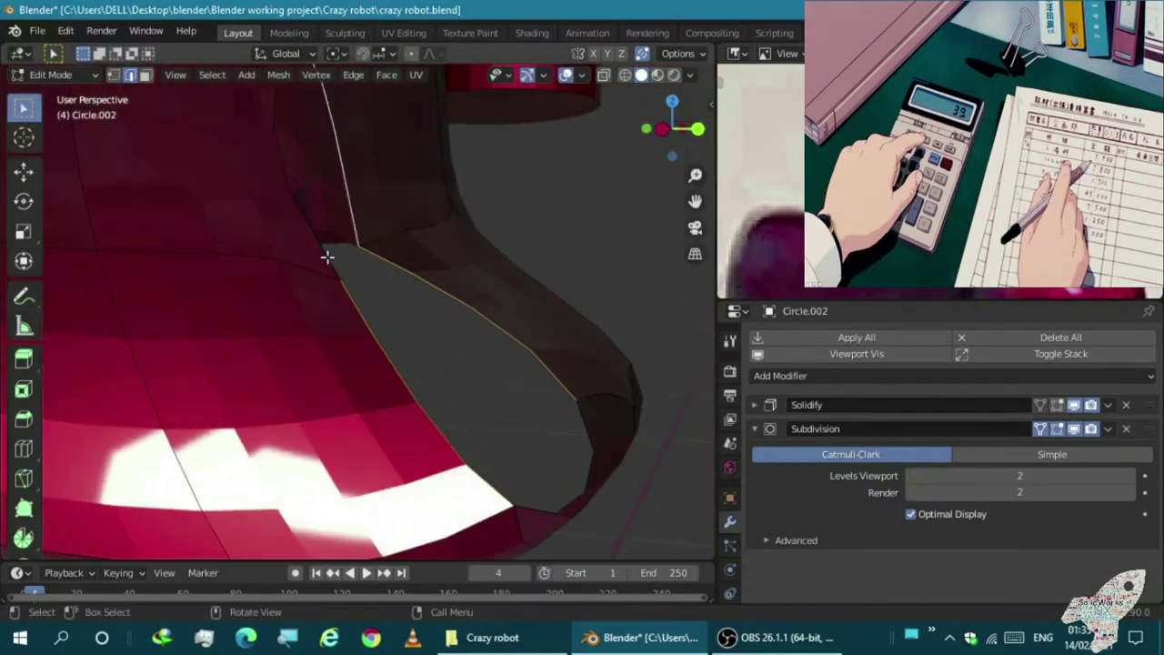
pyautogui.moveTo(354, 261)
pyautogui.mouseDown(button='middle')
pyautogui.moveTo(301, 263)
pyautogui.moveTo(200, 403)
pyautogui.mouseUp(button='middle')
pyautogui.scroll(-4, 200, 403)
pyautogui.moveTo(328, 489)
pyautogui.mouseDown(button='middle')
pyautogui.moveTo(343, 505)
pyautogui.moveTo(354, 447)
pyautogui.mouseUp(button='middle')
pyautogui.moveTo(362, 378)
pyautogui.mouseDown(button='middle')
pyautogui.moveTo(317, 416)
pyautogui.moveTo(370, 424)
pyautogui.moveTo(228, 372)
pyautogui.moveTo(355, 263)
pyautogui.mouseUp(button='middle')
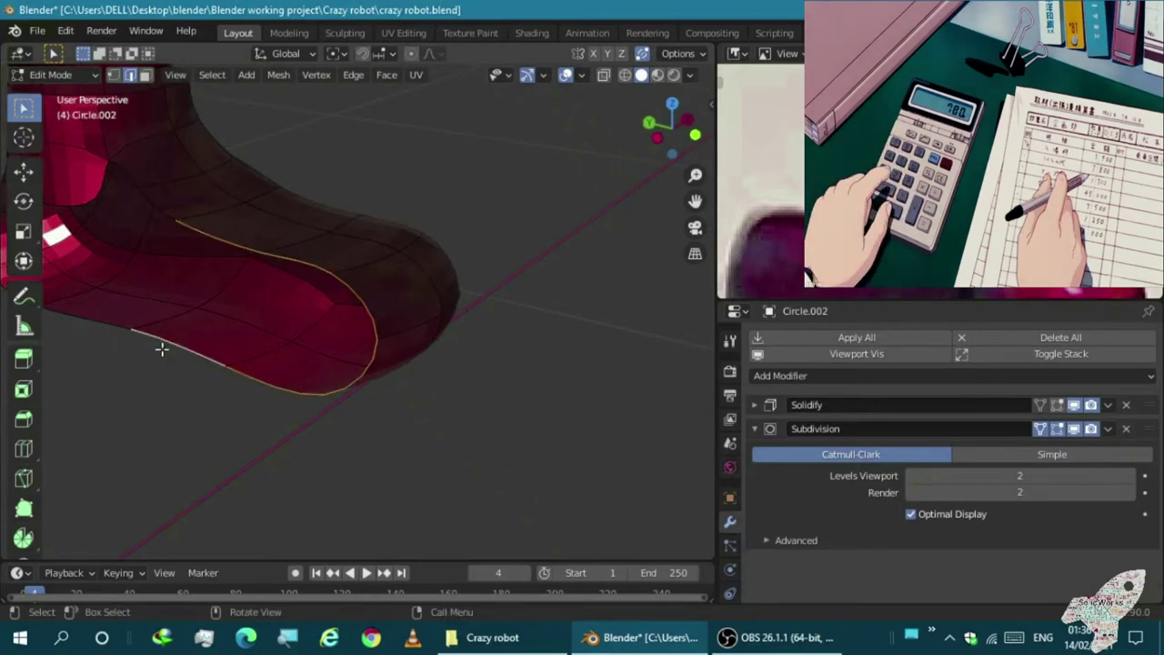
pyautogui.scroll(-2, 161, 349)
pyautogui.moveTo(161, 348); pyautogui.dragTo(286, 156, button='middle')
# Select a face on the foot's side and view it from the side
pyautogui.click(299, 185)
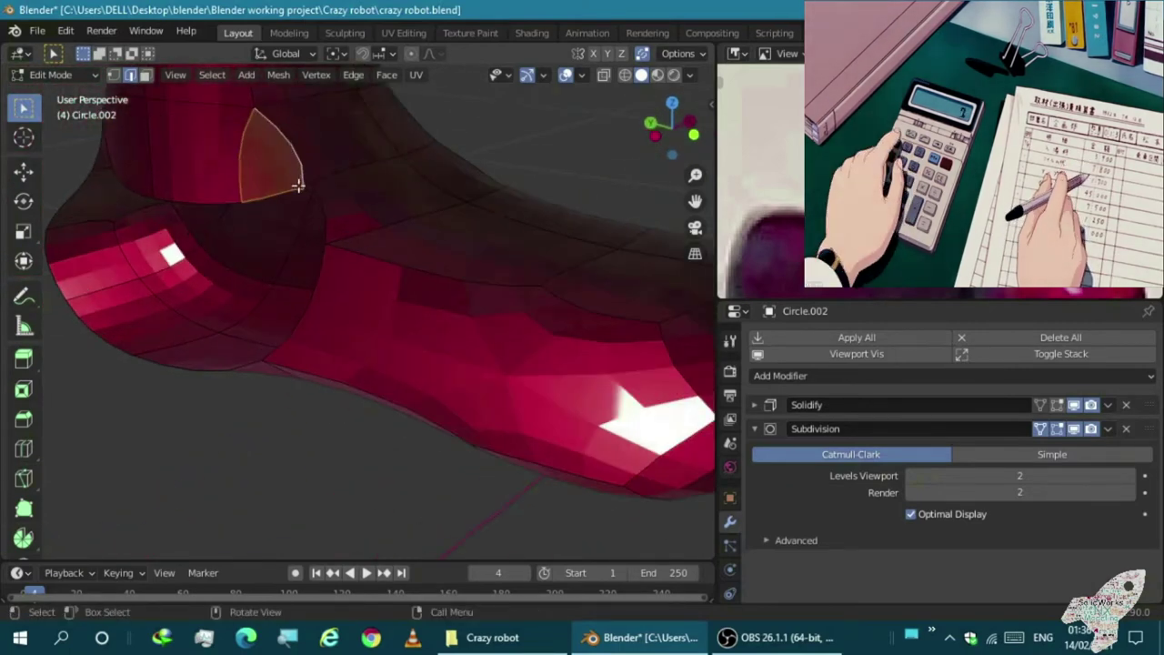
pyautogui.moveTo(263, 315)
pyautogui.mouseDown(button='middle')
pyautogui.moveTo(292, 315)
pyautogui.moveTo(297, 328)
pyautogui.moveTo(327, 275)
pyautogui.moveTo(183, 244)
pyautogui.moveTo(337, 260)
pyautogui.moveTo(316, 296)
pyautogui.mouseUp(button='middle')
pyautogui.moveTo(301, 365); pyautogui.dragTo(251, 193, button='middle')
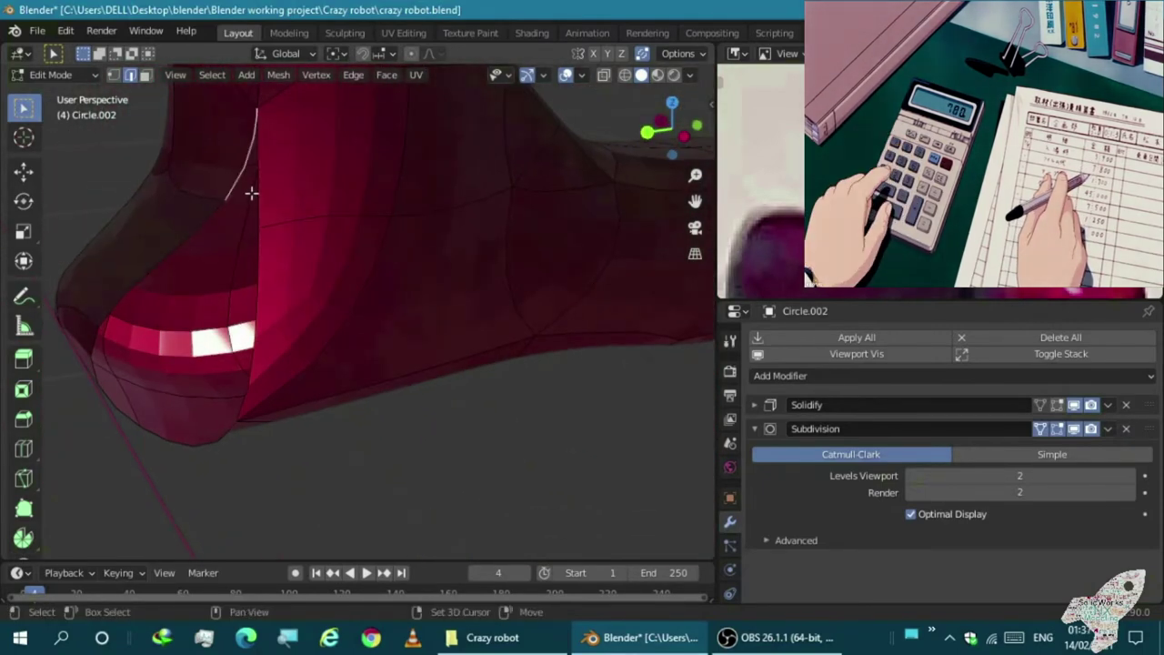
pyautogui.moveTo(118, 410)
pyautogui.mouseDown(button='middle')
pyautogui.moveTo(161, 370)
pyautogui.moveTo(370, 349)
pyautogui.mouseUp(button='middle')
pyautogui.scroll(5, 332, 373)
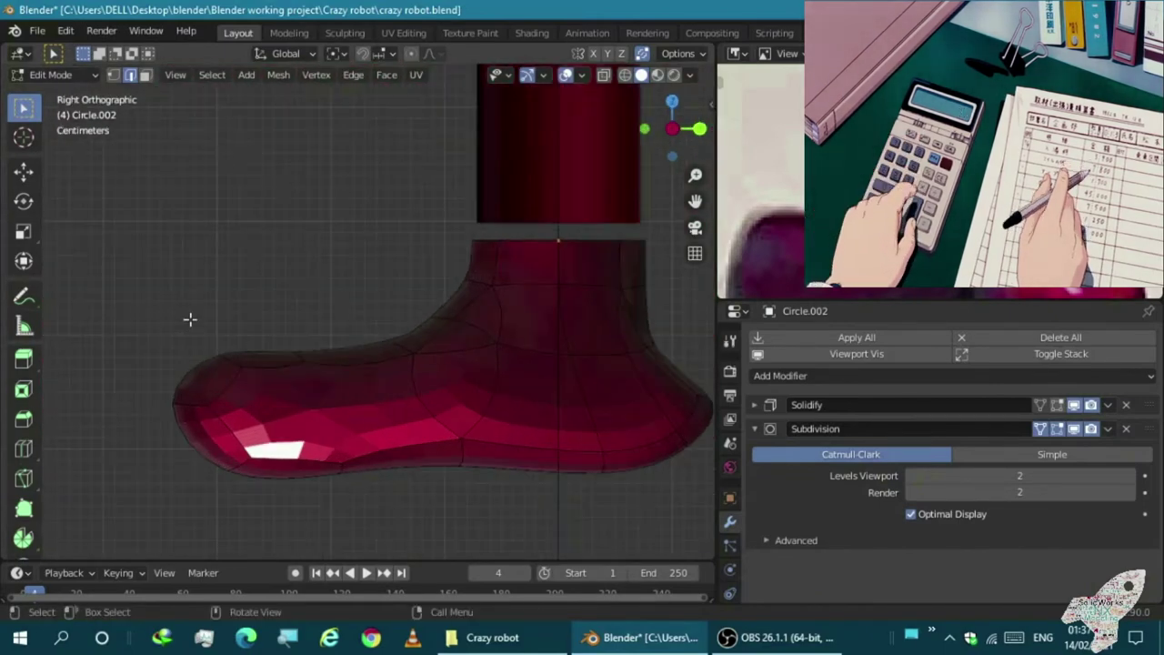
# With X-ray on, raise the toe edge, cancel a stray second move, then turn X-ray off
pyautogui.hotkey('alt', 'z')
pyautogui.moveTo(192, 337)
pyautogui.mouseDown(button='middle')
pyautogui.moveTo(218, 359)
pyautogui.moveTo(188, 317)
pyautogui.mouseUp(button='middle')
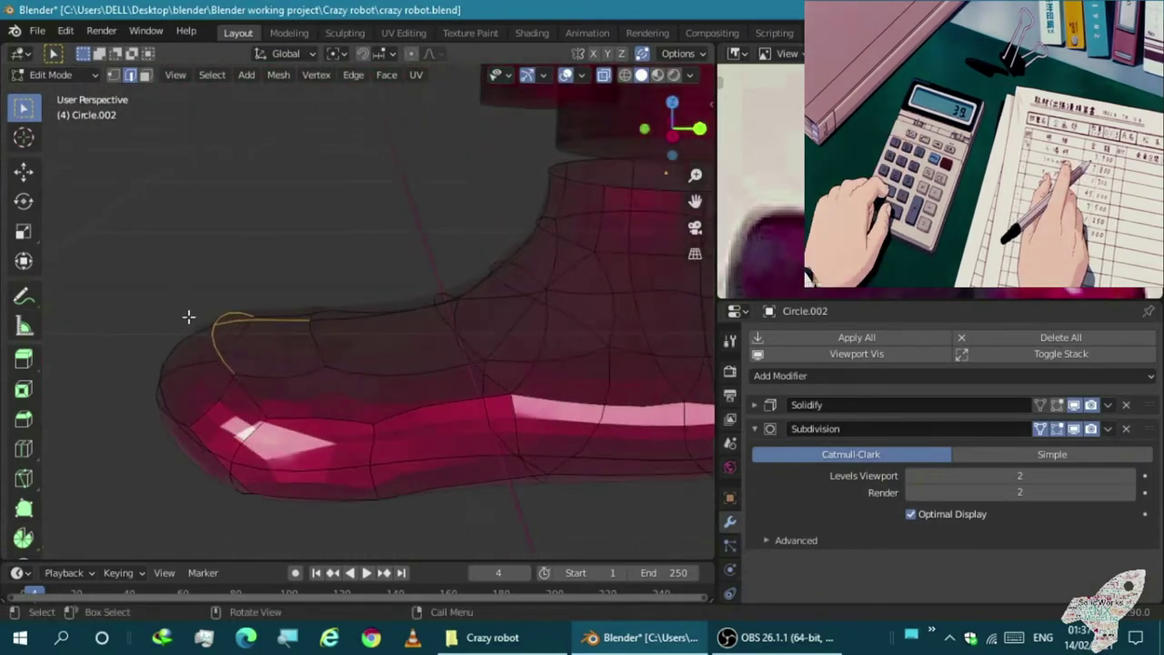
pyautogui.scroll(1, 189, 316)
pyautogui.click(195, 307)
pyautogui.scroll(-2, 195, 307)
pyautogui.press('g')
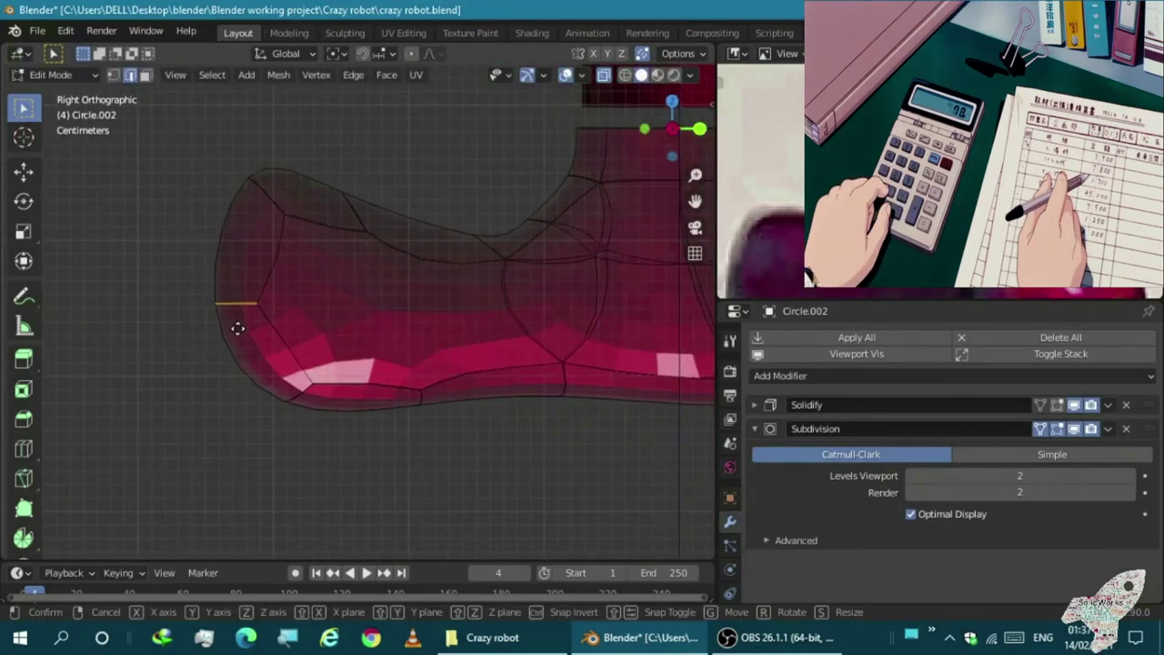
pyautogui.rightClick(182, 346)
pyautogui.scroll(-3, 237, 353)
pyautogui.moveTo(279, 337)
pyautogui.mouseDown(button='middle')
pyautogui.moveTo(236, 307)
pyautogui.moveTo(310, 279)
pyautogui.mouseUp(button='middle')
pyautogui.hotkey('alt', 'z')
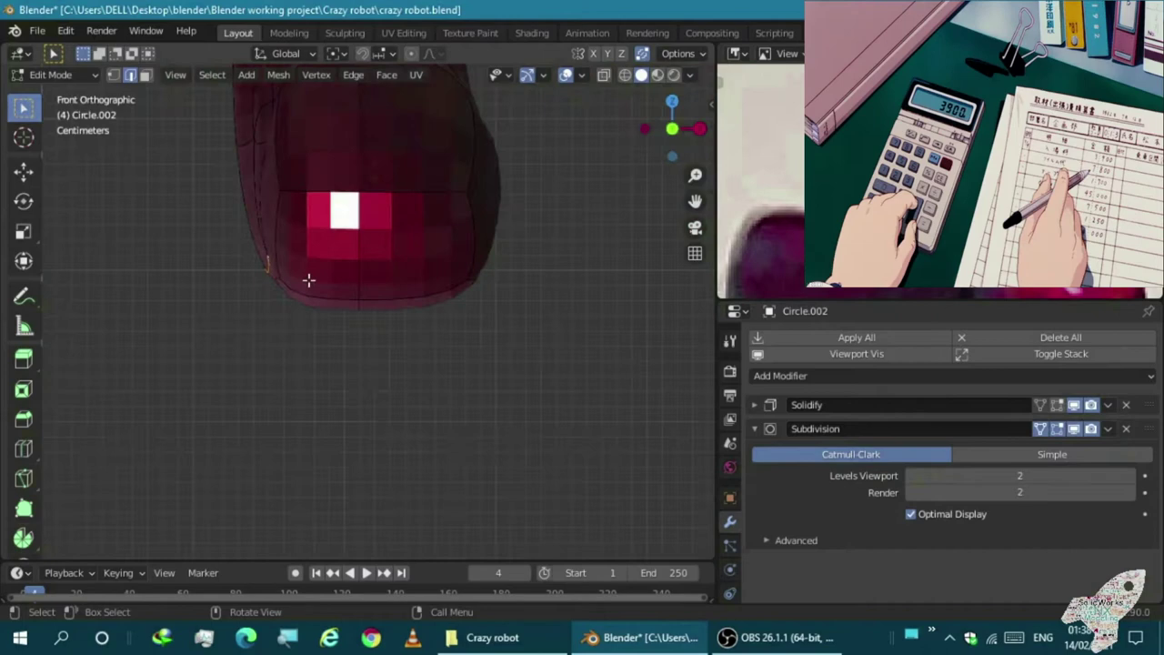
pyautogui.click(202, 253)
pyautogui.moveTo(202, 253)
pyautogui.mouseDown(button='middle')
pyautogui.moveTo(249, 285)
pyautogui.moveTo(273, 252)
pyautogui.moveTo(261, 210)
pyautogui.moveTo(60, 208)
pyautogui.mouseUp(button='middle')
# Reposition several foot vertices from the front view to round the boot
pyautogui.keyDown('alt'); pyautogui.moveTo(188, 270); pyautogui.dragTo(213, 245, button='middle'); pyautogui.keyUp('alt')
pyautogui.click(127, 237)
pyautogui.moveTo(127, 238)
pyautogui.mouseDown(button='middle')
pyautogui.moveTo(250, 288)
pyautogui.moveTo(228, 234)
pyautogui.mouseUp(button='middle')
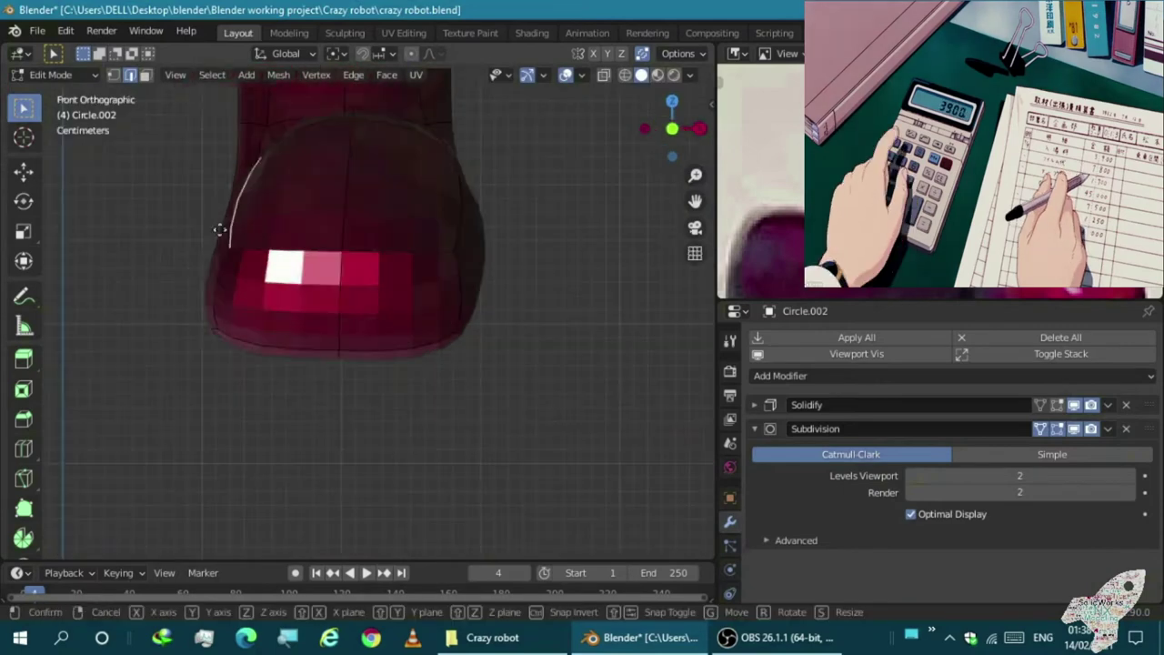
pyautogui.moveTo(143, 237); pyautogui.dragTo(300, 136, button='middle')
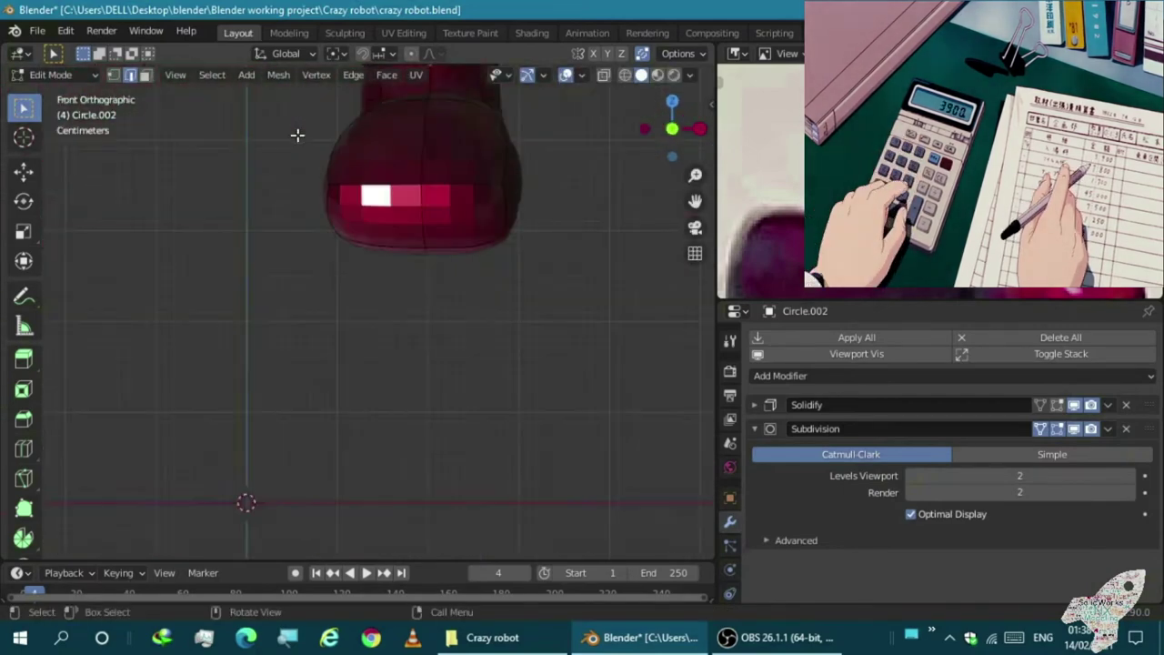
pyautogui.click(235, 105)
pyautogui.moveTo(234, 114)
pyautogui.mouseDown(button='middle')
pyautogui.moveTo(323, 182)
pyautogui.moveTo(216, 209)
pyautogui.moveTo(228, 216)
pyautogui.moveTo(194, 230)
pyautogui.moveTo(286, 278)
pyautogui.mouseUp(button='middle')
pyautogui.click(210, 199)
pyautogui.scroll(3, 215, 170)
pyautogui.press('g')
pyautogui.click(209, 208)
pyautogui.keyDown('alt'); pyautogui.moveTo(209, 209); pyautogui.dragTo(105, 190, button='middle'); pyautogui.keyUp('alt')
pyautogui.click(144, 217)
# From the left side with X-ray, nudge heel and sole vertices up, undoing one misplaced move
pyautogui.scroll(2, 127, 200)
pyautogui.click(40, 214)
pyautogui.moveTo(40, 214); pyautogui.dragTo(287, 267, button='middle')
pyautogui.scroll(-3, 287, 268)
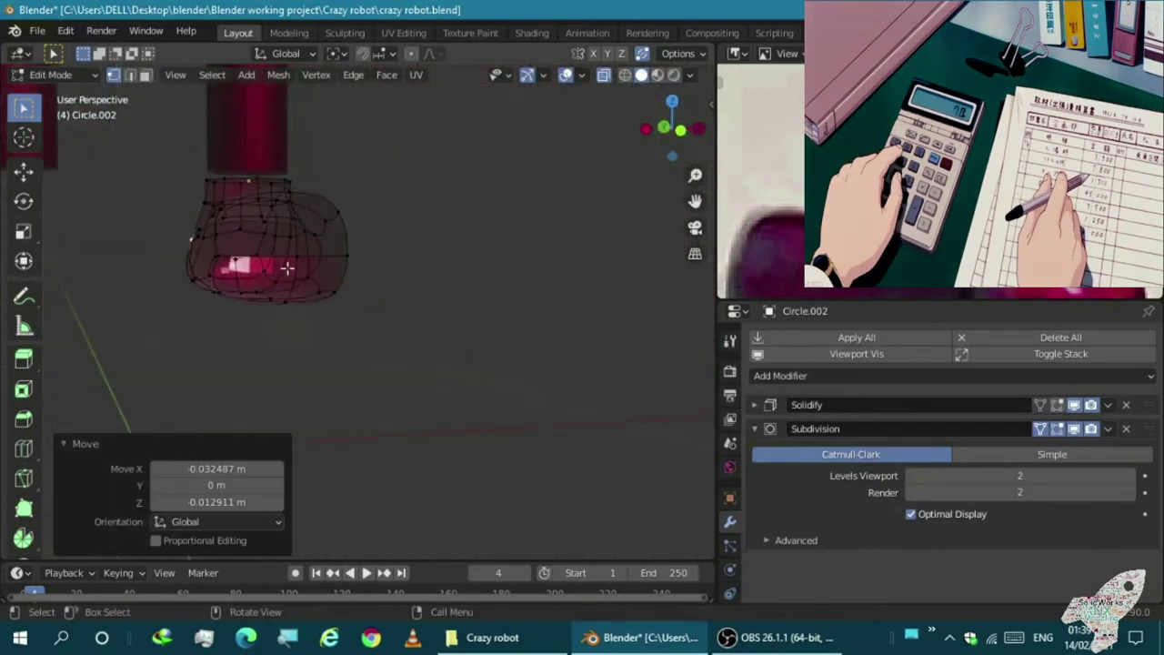
pyautogui.scroll(5, 199, 280)
pyautogui.scroll(2, 307, 182)
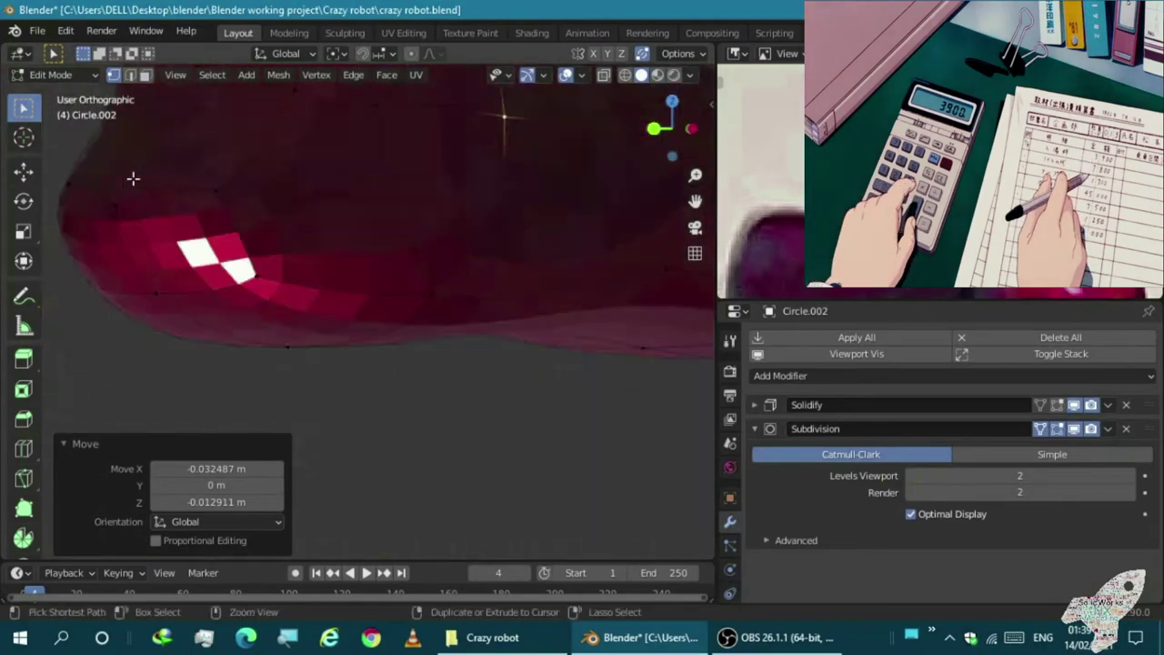
pyautogui.keyDown('alt'); pyautogui.moveTo(137, 182); pyautogui.dragTo(179, 268, button='middle'); pyautogui.keyUp('alt')
pyautogui.press('g')
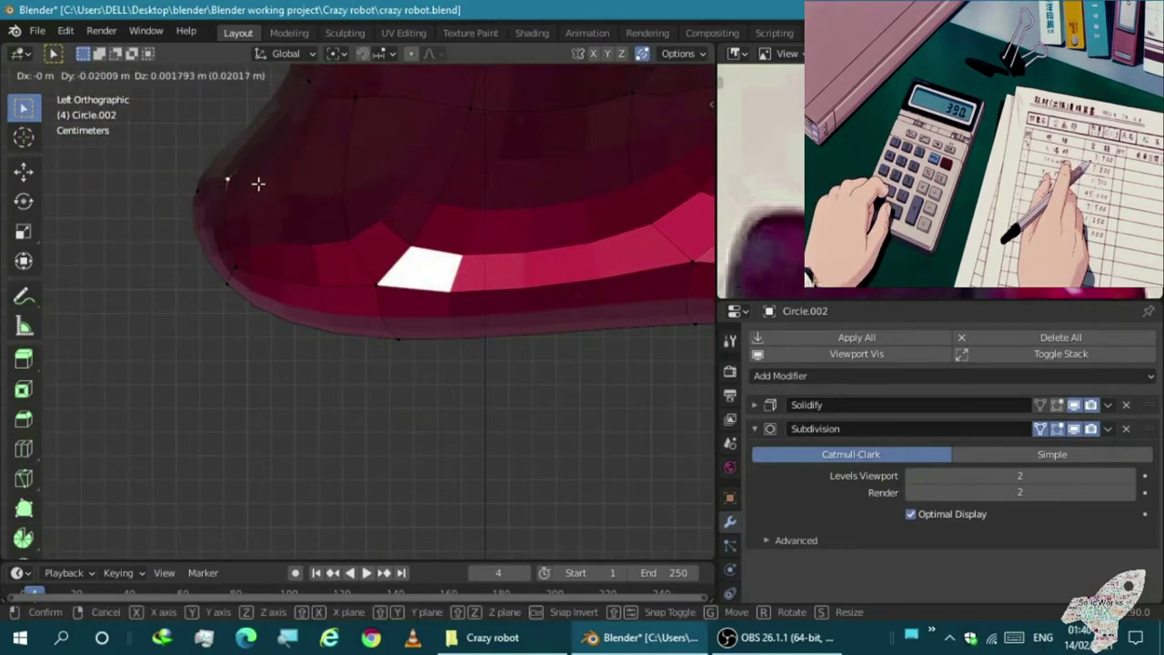
pyautogui.click(182, 247)
pyautogui.hotkey('alt', 'z')
pyautogui.hotkey('ctrl', 'z')
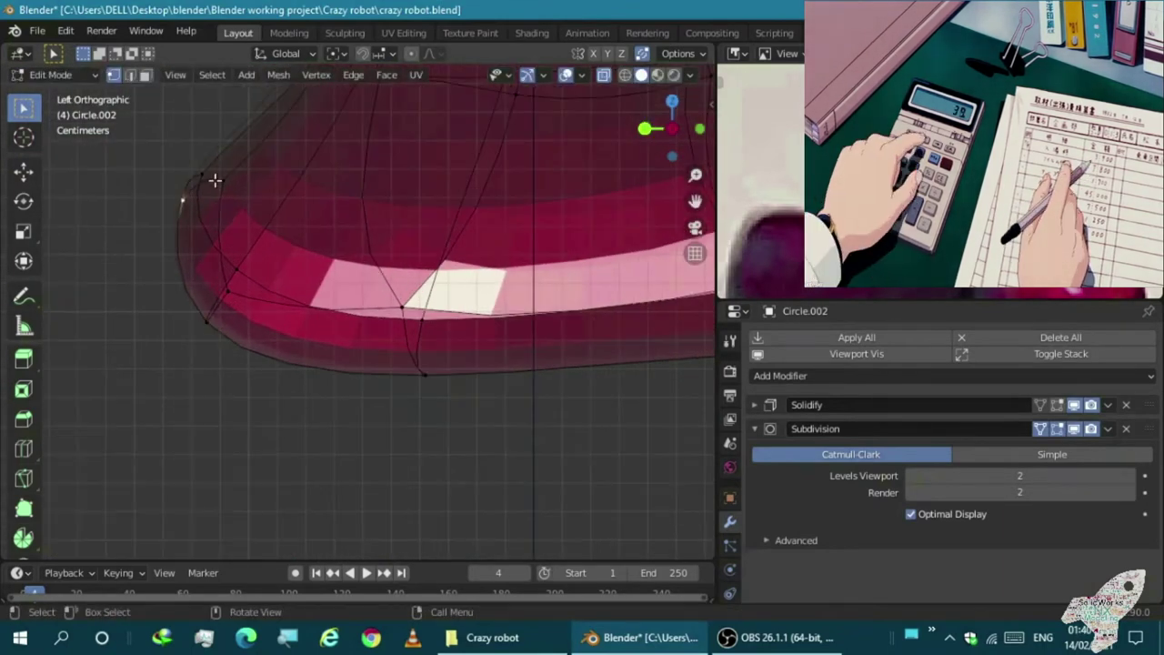
pyautogui.click(237, 292)
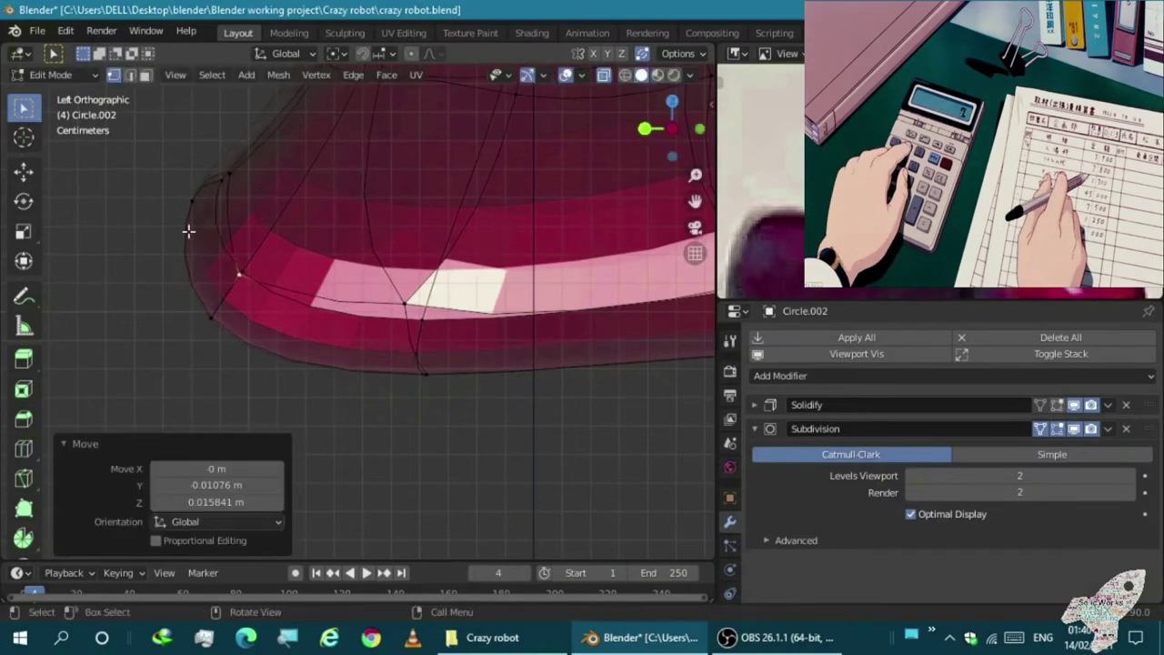
pyautogui.scroll(2, 234, 175)
pyautogui.click(211, 193)
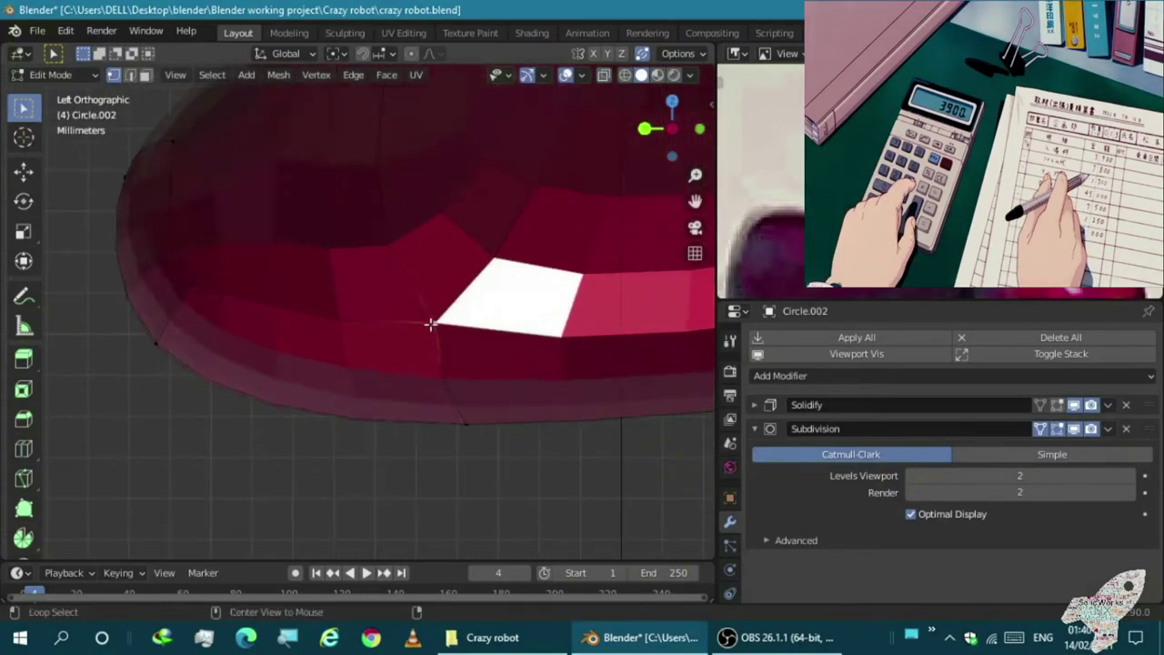
# Move further edge vertices along the foot outline upward to smooth the sole
pyautogui.press('g')
pyautogui.click(460, 346)
pyautogui.scroll(-2, 460, 346)
pyautogui.click(498, 177)
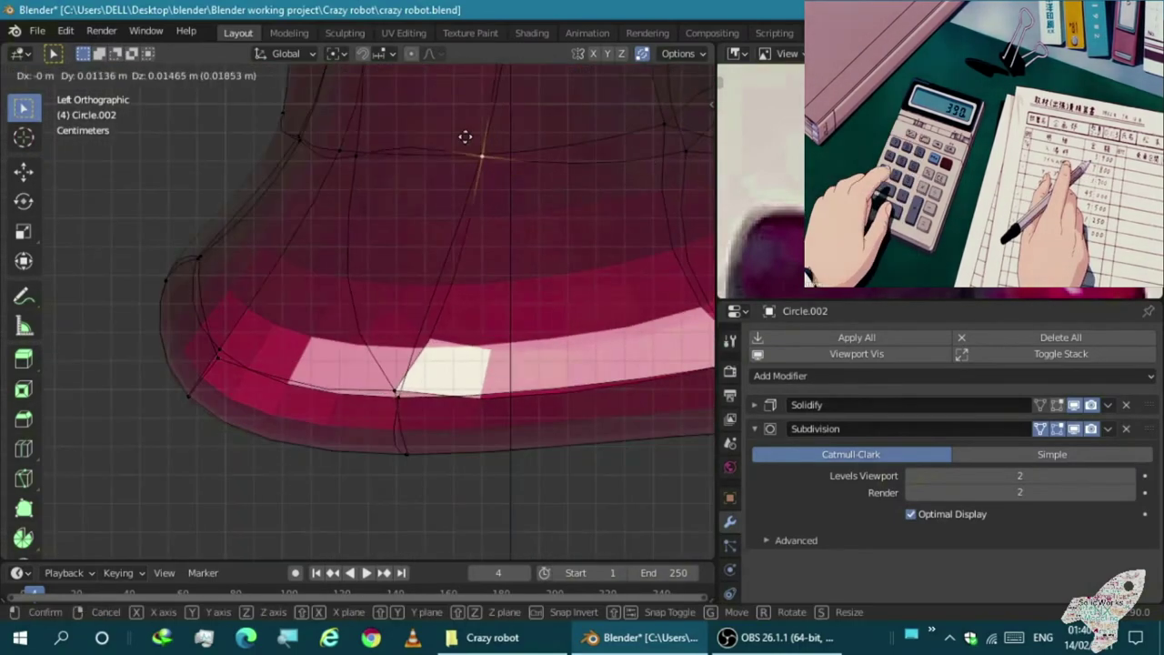
pyautogui.click(337, 164)
pyautogui.scroll(2, 306, 167)
pyautogui.press('g')
pyautogui.click(182, 120)
pyautogui.scroll(-2, 195, 171)
pyautogui.click(142, 145)
pyautogui.moveTo(219, 145)
pyautogui.mouseDown(button='middle')
pyautogui.moveTo(242, 185)
pyautogui.moveTo(341, 227)
pyautogui.mouseUp(button='middle')
pyautogui.keyDown('alt'); pyautogui.moveTo(104, 258); pyautogui.dragTo(132, 272, button='middle'); pyautogui.keyUp('alt')
# Refine the last profile vertices and check the sleek shoe shape from the right side
pyautogui.click(683, 298)
pyautogui.moveTo(468, 286)
pyautogui.mouseDown(button='middle')
pyautogui.moveTo(273, 346)
pyautogui.moveTo(347, 287)
pyautogui.moveTo(400, 304)
pyautogui.moveTo(333, 231)
pyautogui.moveTo(364, 219)
pyautogui.moveTo(337, 192)
pyautogui.moveTo(518, 219)
pyautogui.moveTo(470, 229)
pyautogui.moveTo(538, 315)
pyautogui.moveTo(332, 361)
pyautogui.moveTo(367, 263)
pyautogui.moveTo(345, 330)
pyautogui.moveTo(180, 312)
pyautogui.mouseUp(button='middle')
pyautogui.press('g')
pyautogui.click(317, 258)
pyautogui.scroll(-3, 337, 192)
pyautogui.scroll(3, 371, 267)
pyautogui.scroll(2, 423, 291)
pyautogui.click(414, 280)
pyautogui.scroll(-3, 354, 297)
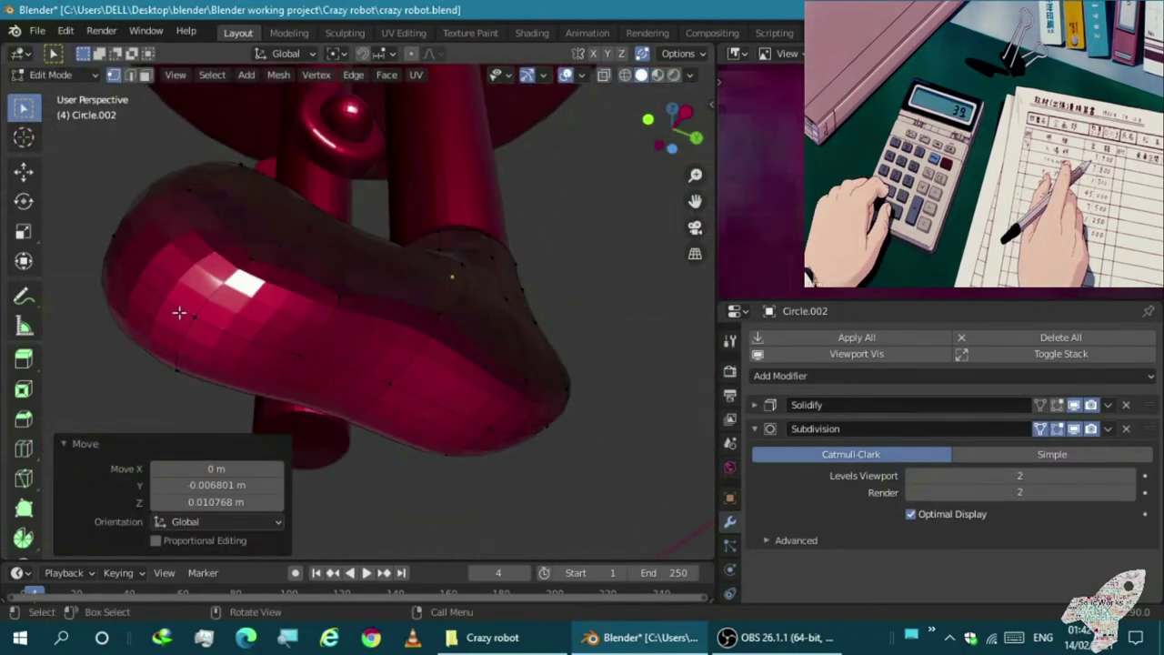
pyautogui.keyDown('alt'); pyautogui.moveTo(404, 397); pyautogui.dragTo(471, 422, button='middle'); pyautogui.keyUp('alt')
pyautogui.scroll(-2, 470, 421)
pyautogui.scroll(-1, 470, 421)
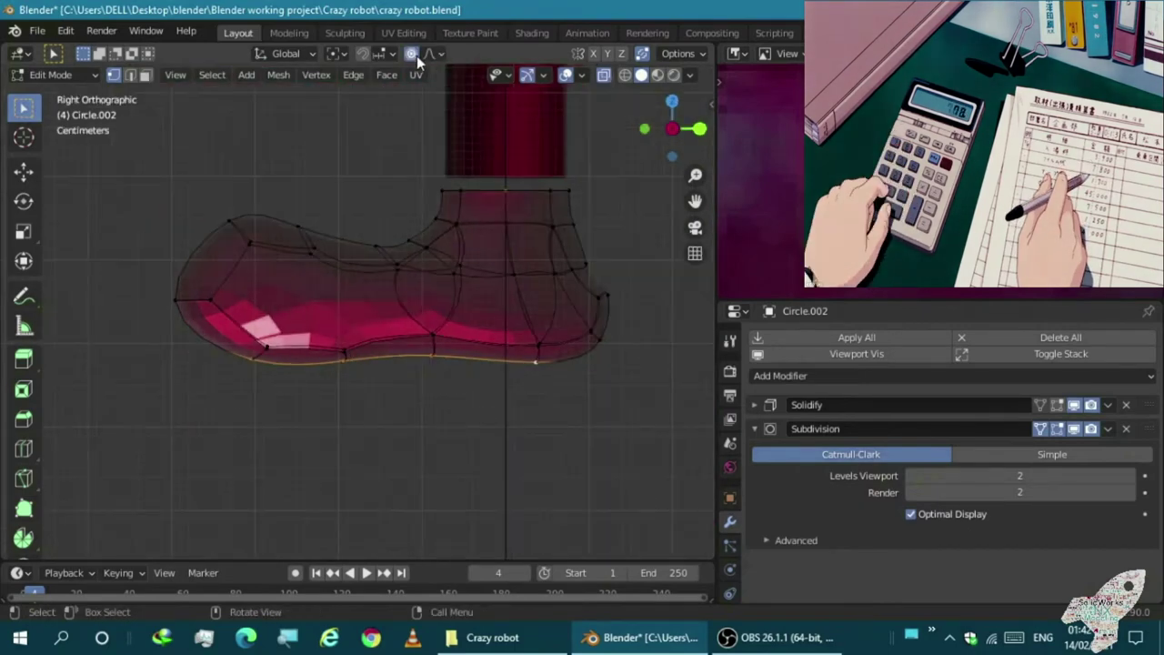
# Nudge the selected toe vertex twice in the right side view
pyautogui.scroll(2, 289, 258)
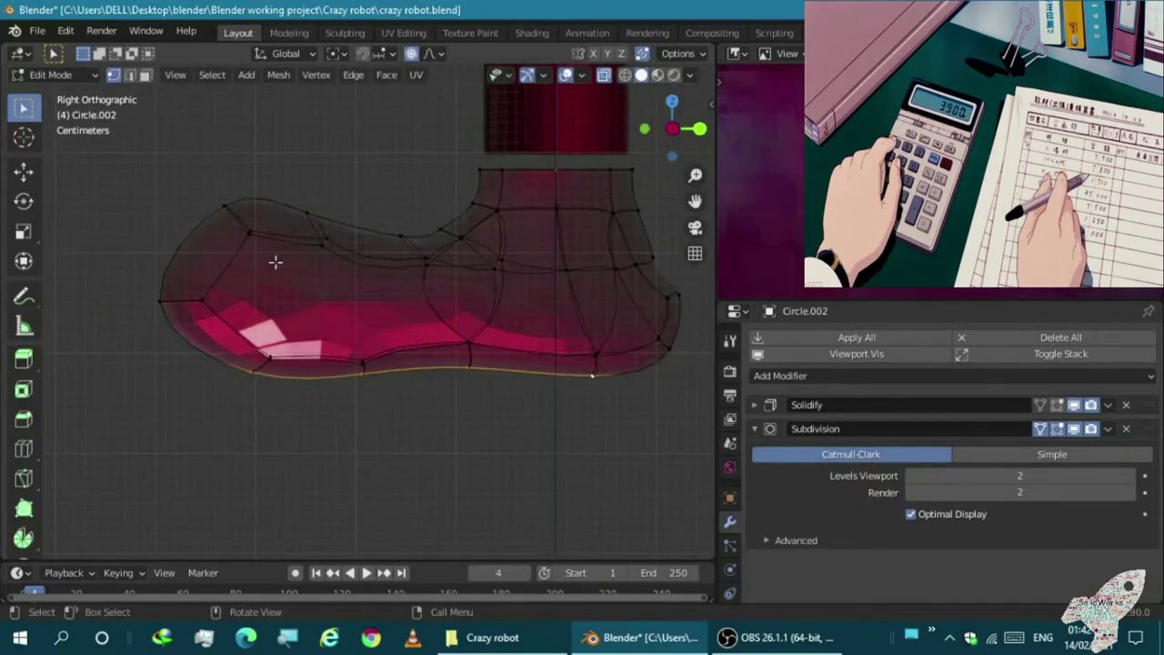
pyautogui.scroll(2, 206, 199)
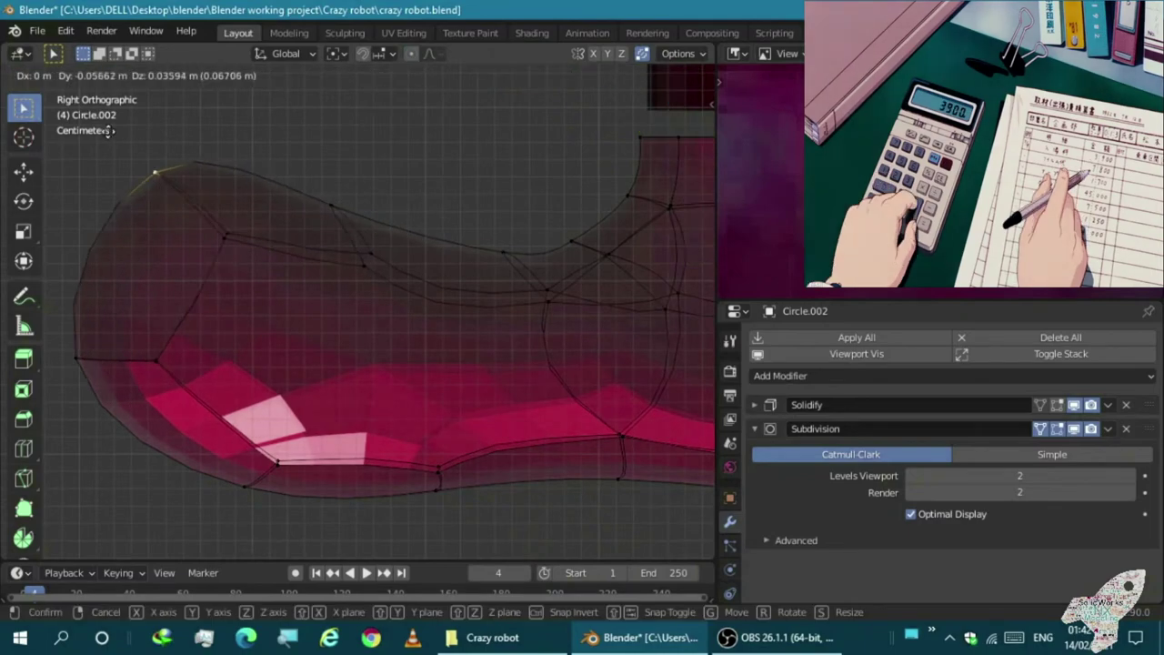
pyautogui.click(58, 107)
pyautogui.moveTo(58, 107)
pyautogui.mouseDown(button='middle')
pyautogui.moveTo(481, 373)
pyautogui.moveTo(240, 260)
pyautogui.moveTo(338, 304)
pyautogui.mouseUp(button='middle')
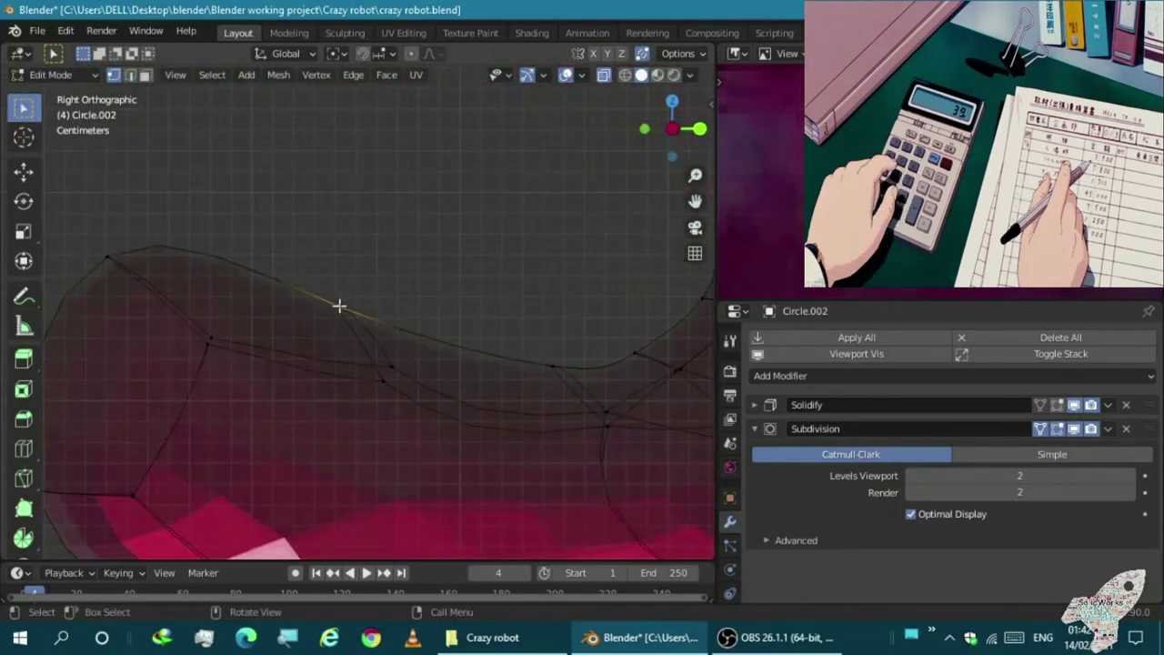
pyautogui.press('g')
pyautogui.click(502, 325)
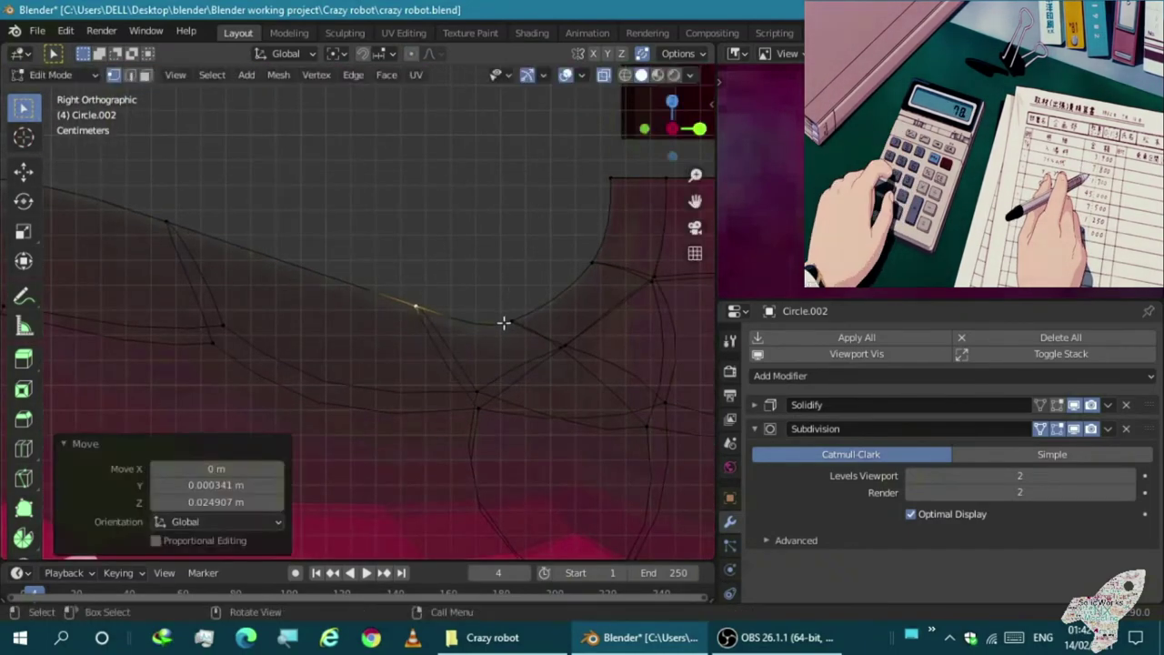
pyautogui.press('g')
pyautogui.click(464, 299)
# Scale the whole foot object up by 1.164 in Object Mode
pyautogui.press('Tab')
pyautogui.scroll(-5, 464, 251)
pyautogui.moveTo(438, 252)
pyautogui.mouseDown(button='middle')
pyautogui.moveTo(473, 272)
pyautogui.moveTo(463, 241)
pyautogui.mouseUp(button='middle')
pyautogui.press('s')
pyautogui.click(455, 252)
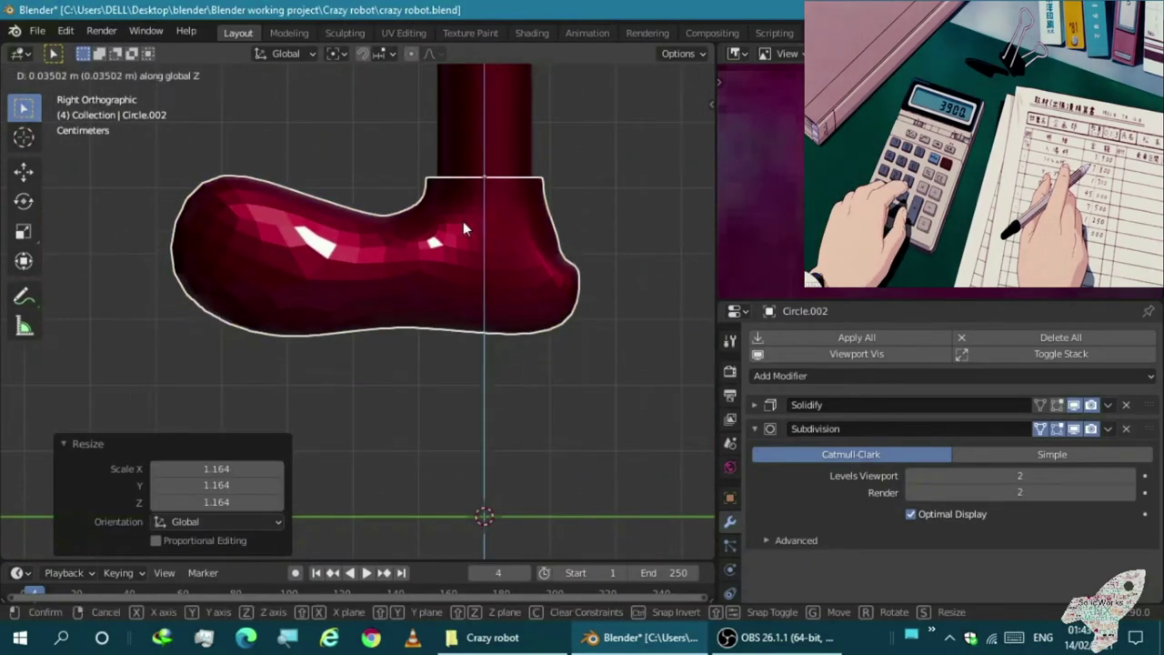
pyautogui.click(463, 221)
# Back in Edit Mode with X-ray on, reshape the foot vertices from the front view
pyautogui.press('KP_1')
pyautogui.scroll(3, 483, 325)
pyautogui.press('Tab')
pyautogui.hotkey('alt', 'z')
pyautogui.scroll(3, 459, 309)
pyautogui.scroll(-3, 483, 346)
pyautogui.moveTo(484, 346); pyautogui.dragTo(483, 363, button='middle')
pyautogui.moveTo(541, 336)
pyautogui.keyDown('alt'); pyautogui.mouseDown(button='middle')
pyautogui.moveTo(549, 361)
pyautogui.moveTo(462, 355)
pyautogui.mouseUp(button='middle'); pyautogui.keyUp('alt')
pyautogui.click(529, 320)
pyautogui.moveTo(556, 273); pyautogui.dragTo(396, 338, button='middle')
pyautogui.scroll(3, 463, 299)
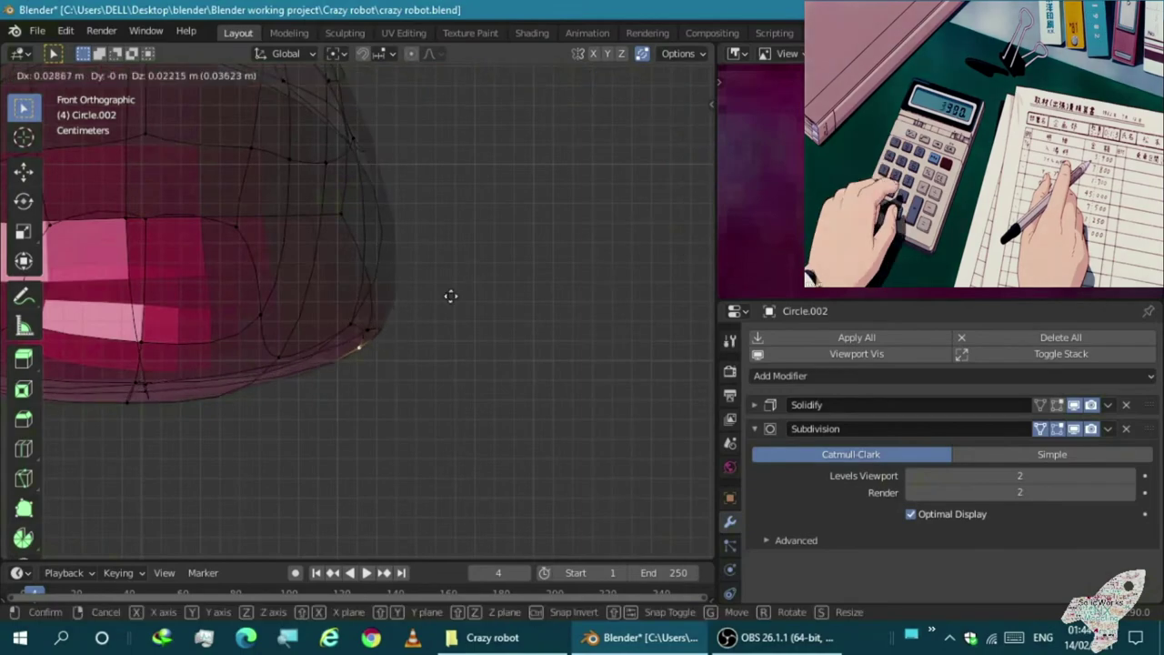
pyautogui.click(464, 282)
# Move the selected vertex twice from the right side view to taper the toe
pyautogui.moveTo(309, 337)
pyautogui.mouseDown(button='middle')
pyautogui.moveTo(442, 363)
pyautogui.moveTo(580, 358)
pyautogui.mouseUp(button='middle')
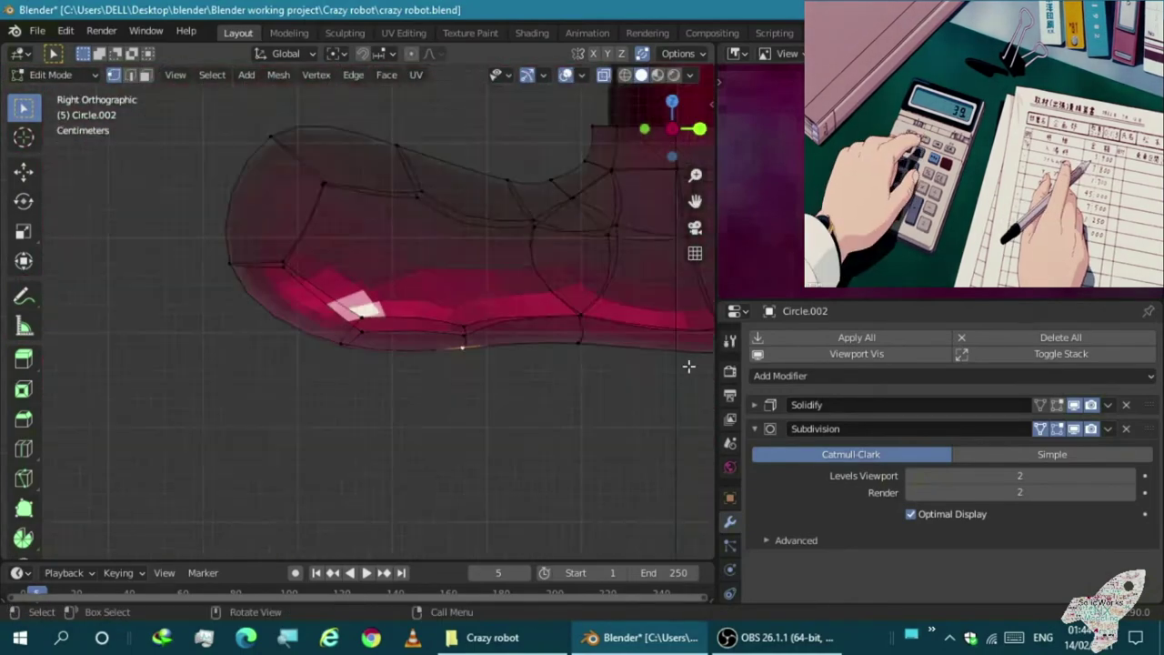
pyautogui.scroll(2, 579, 359)
pyautogui.press('g')
pyautogui.click(457, 301)
pyautogui.press('g')
pyautogui.click(448, 248)
pyautogui.moveTo(447, 248); pyautogui.dragTo(528, 240, button='middle')
pyautogui.scroll(-3, 351, 482)
pyautogui.scroll(-2, 445, 369)
pyautogui.moveTo(445, 370)
pyautogui.mouseDown(button='middle')
pyautogui.moveTo(487, 335)
pyautogui.moveTo(400, 296)
pyautogui.mouseUp(button='middle')
# Reposition the selected foot vertices, cancelling one unwanted move
pyautogui.press('Tab')
pyautogui.press('Tab')
pyautogui.scroll(5, 491, 391)
pyautogui.moveTo(467, 367)
pyautogui.mouseDown(button='middle')
pyautogui.moveTo(429, 346)
pyautogui.moveTo(471, 400)
pyautogui.moveTo(436, 439)
pyautogui.moveTo(479, 364)
pyautogui.moveTo(541, 337)
pyautogui.moveTo(525, 385)
pyautogui.mouseUp(button='middle')
pyautogui.scroll(-2, 525, 437)
pyautogui.moveTo(525, 479)
pyautogui.mouseDown(button='middle')
pyautogui.moveTo(559, 400)
pyautogui.moveTo(538, 534)
pyautogui.mouseUp(button='middle')
pyautogui.scroll(-2, 537, 533)
pyautogui.press('g')
pyautogui.rightClick(635, 434)
pyautogui.moveTo(635, 433)
pyautogui.mouseDown(button='middle')
pyautogui.moveTo(413, 408)
pyautogui.moveTo(405, 394)
pyautogui.mouseUp(button='middle')
pyautogui.scroll(3, 413, 380)
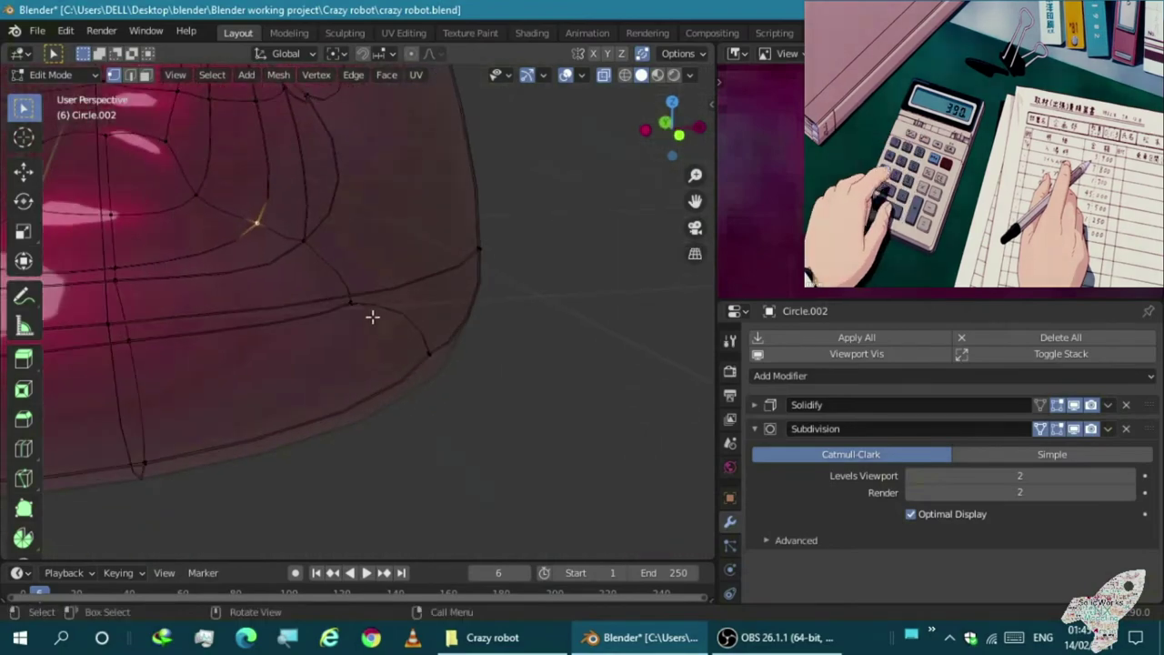
pyautogui.scroll(-2, 373, 318)
pyautogui.click(368, 361)
# Adjust the foot vertices while checking the shape in perspective
pyautogui.moveTo(368, 361)
pyautogui.mouseDown(button='middle')
pyautogui.moveTo(446, 382)
pyautogui.moveTo(525, 437)
pyautogui.moveTo(504, 346)
pyautogui.mouseUp(button='middle')
pyautogui.scroll(-3, 562, 268)
pyautogui.moveTo(562, 268)
pyautogui.mouseDown(button='middle')
pyautogui.moveTo(524, 267)
pyautogui.moveTo(577, 271)
pyautogui.moveTo(523, 297)
pyautogui.mouseUp(button='middle')
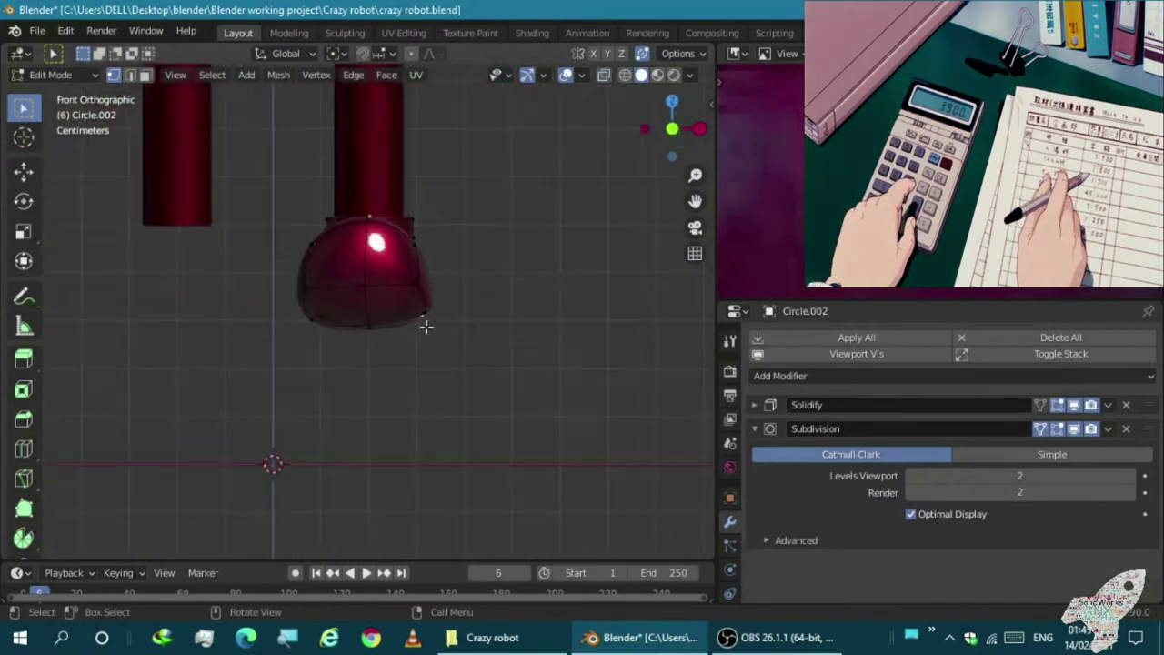
pyautogui.scroll(4, 426, 325)
pyautogui.click(381, 329)
pyautogui.scroll(-4, 343, 267)
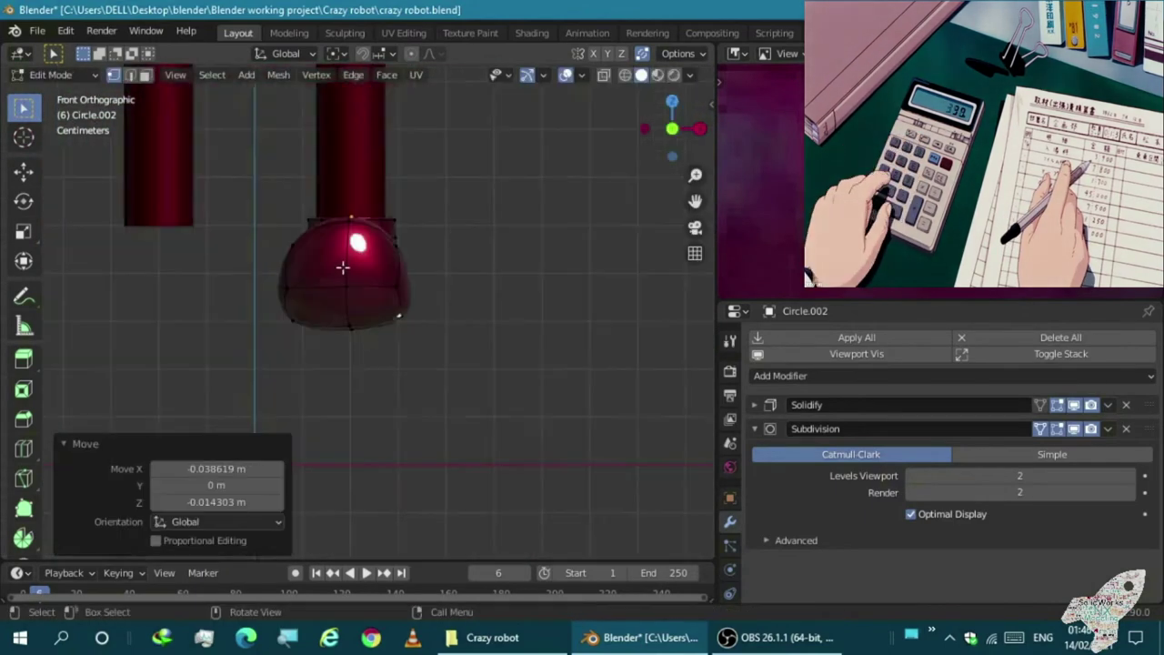
pyautogui.scroll(1, 382, 282)
# Move the selection three more times to round the foot's front tip
pyautogui.press('g')
pyautogui.click(487, 301)
pyautogui.scroll(2, 424, 340)
pyautogui.press('g')
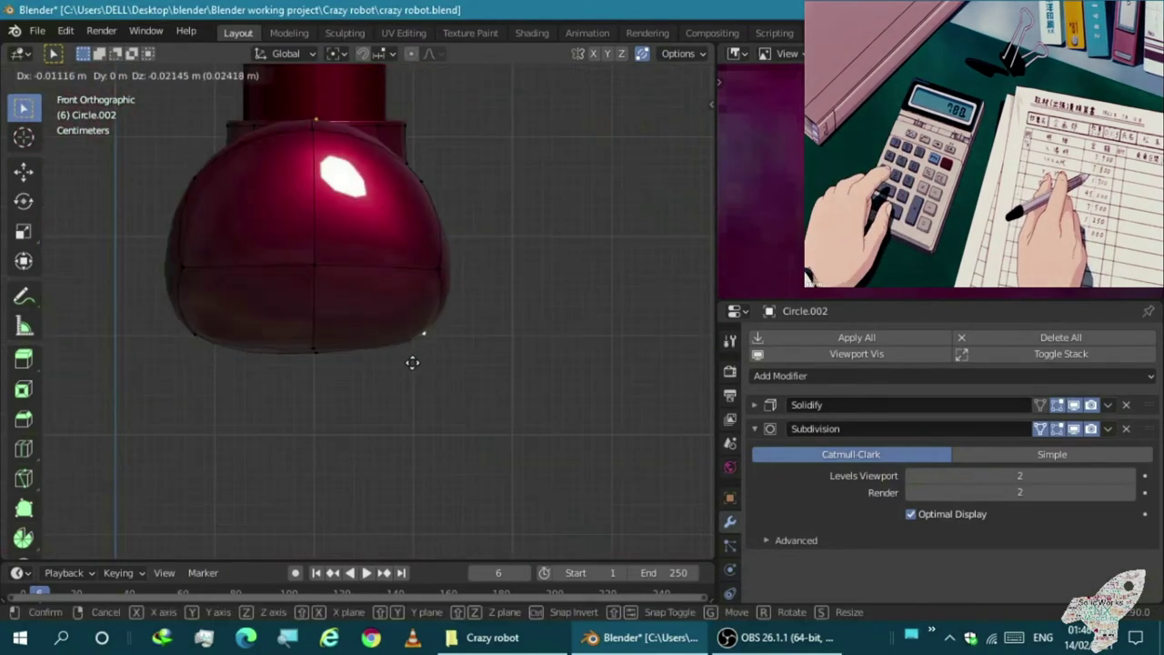
pyautogui.click(413, 360)
pyautogui.press('g')
pyautogui.click(444, 273)
pyautogui.moveTo(447, 270); pyautogui.dragTo(446, 406, button='middle')
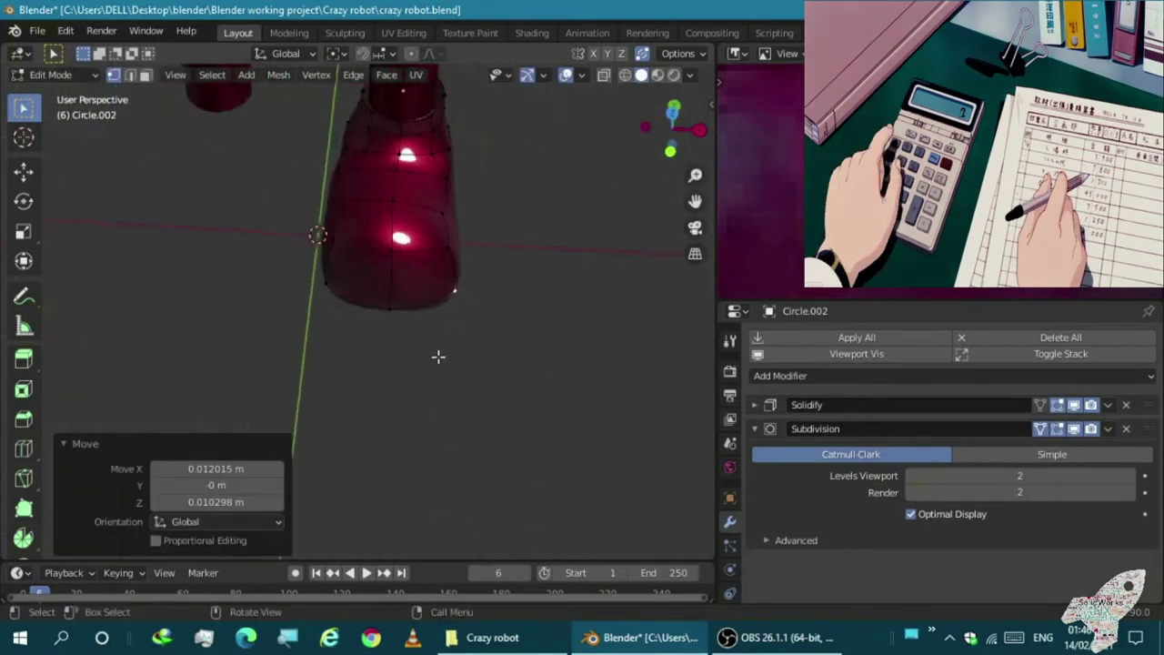
pyautogui.moveTo(297, 232)
pyautogui.mouseDown(button='middle')
pyautogui.moveTo(304, 181)
pyautogui.moveTo(328, 230)
pyautogui.mouseUp(button='middle')
pyautogui.moveTo(413, 211)
pyautogui.mouseDown(button='middle')
pyautogui.moveTo(282, 147)
pyautogui.moveTo(341, 346)
pyautogui.moveTo(216, 340)
pyautogui.moveTo(207, 351)
pyautogui.mouseUp(button='middle')
# Try moves on the selection in the right side view, cancelling each
pyautogui.rightClick(299, 160)
pyautogui.scroll(3, 216, 335)
pyautogui.press('KP_3')
pyautogui.press('g')
pyautogui.rightClick(146, 323)
pyautogui.keyDown('shift'); pyautogui.moveTo(146, 322); pyautogui.dragTo(172, 288, button='middle'); pyautogui.keyUp('shift')
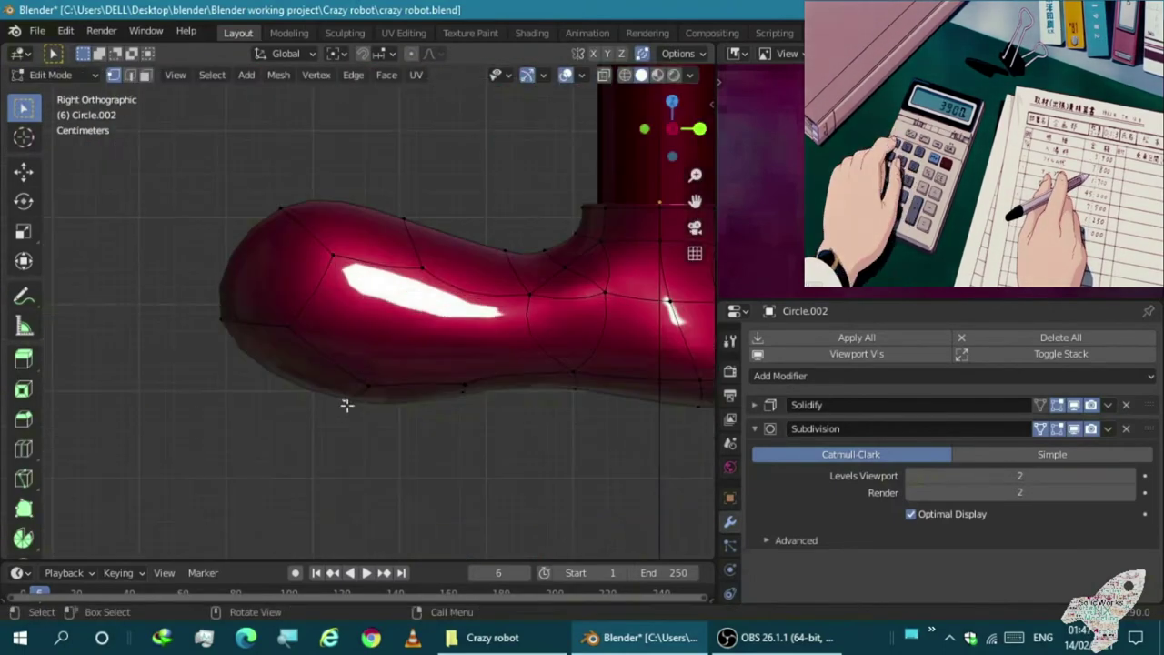
pyautogui.rightClick(292, 418)
pyautogui.moveTo(292, 418); pyautogui.dragTo(385, 415, button='middle')
pyautogui.scroll(3, 437, 382)
# Move the selected toe vertex into place from the right side view
pyautogui.press('KP_3')
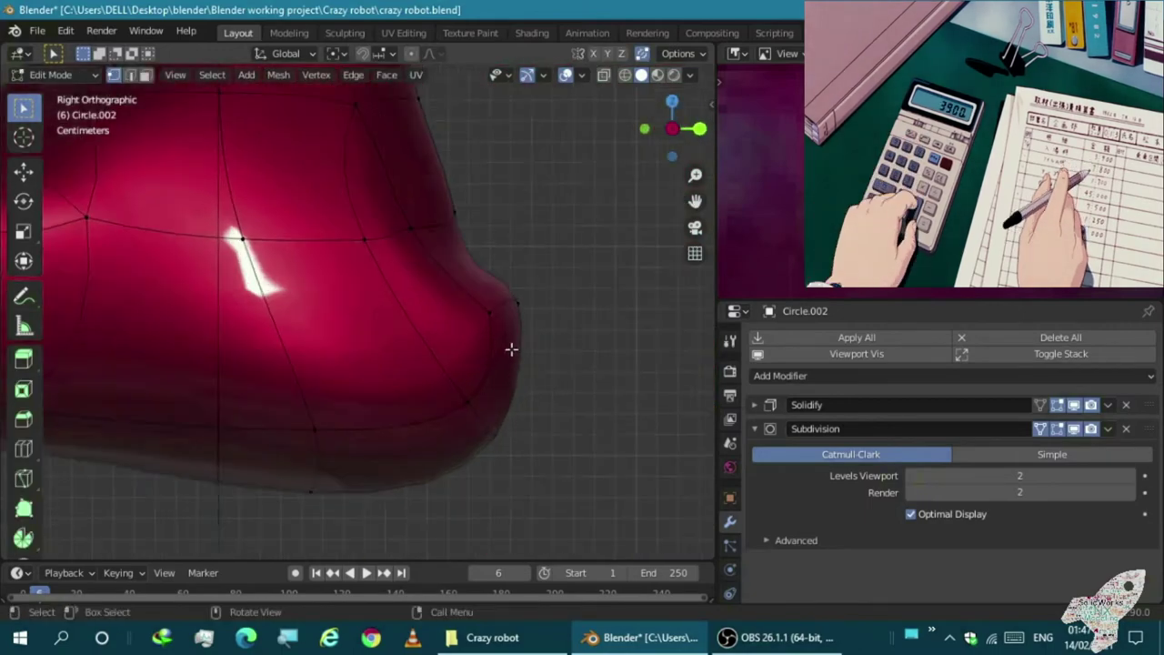
pyautogui.press('g')
pyautogui.rightClick(458, 310)
pyautogui.moveTo(524, 307); pyautogui.dragTo(481, 227, button='middle')
pyautogui.press('KP_3')
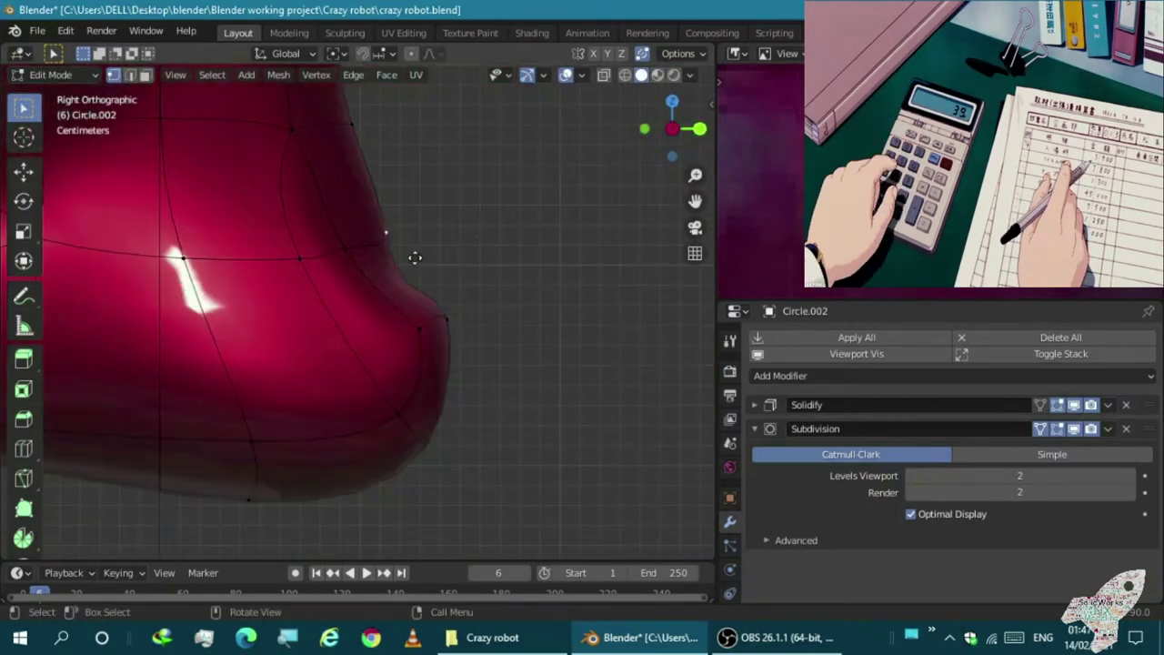
pyautogui.press('g')
pyautogui.click(407, 318)
# Place a new edge loop across the foot and add a vertex to the selection
pyautogui.moveTo(407, 317)
pyautogui.mouseDown(button='middle')
pyautogui.moveTo(446, 317)
pyautogui.moveTo(455, 218)
pyautogui.moveTo(371, 317)
pyautogui.moveTo(244, 156)
pyautogui.mouseUp(button='middle')
pyautogui.moveTo(456, 266); pyautogui.dragTo(632, 211, button='middle')
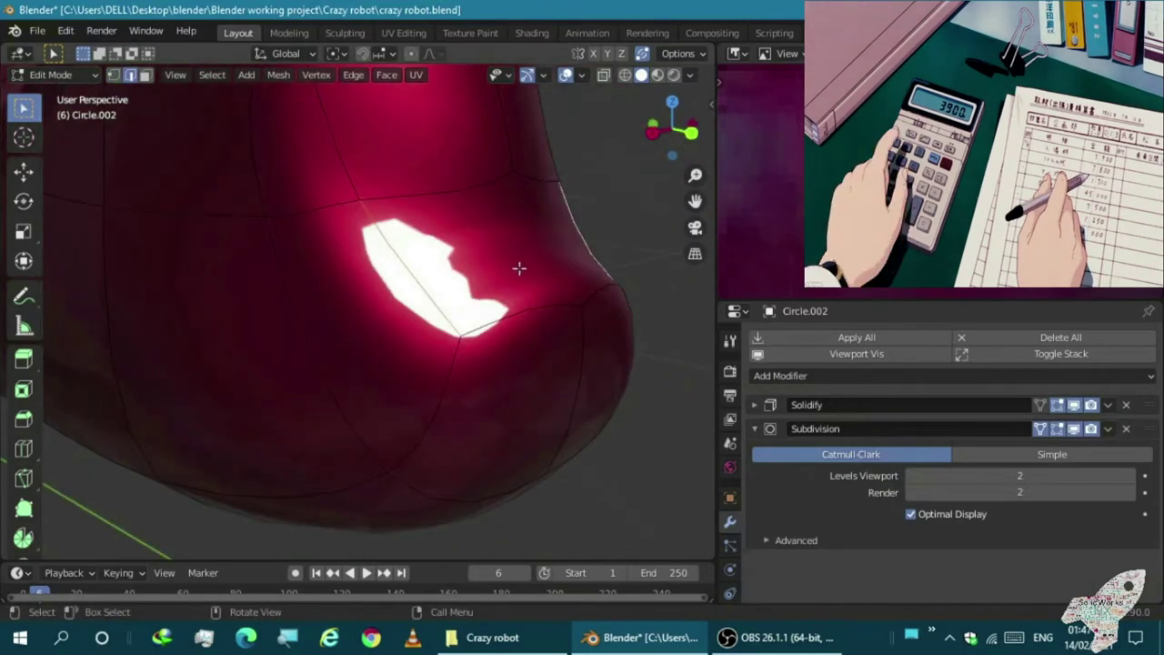
pyautogui.click(525, 224)
pyautogui.moveTo(525, 224)
pyautogui.mouseDown(button='middle')
pyautogui.moveTo(519, 268)
pyautogui.moveTo(489, 281)
pyautogui.moveTo(500, 219)
pyautogui.mouseUp(button='middle')
pyautogui.keyDown('shift'); pyautogui.click(538, 320); pyautogui.keyUp('shift')
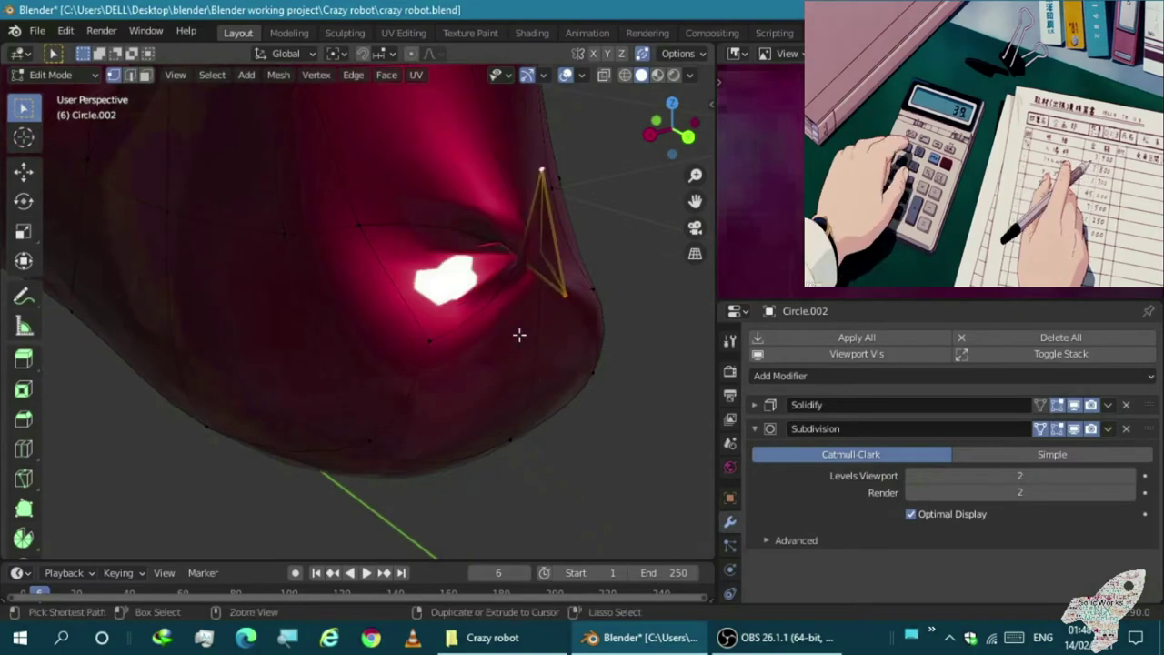
pyautogui.scroll(1, 539, 320)
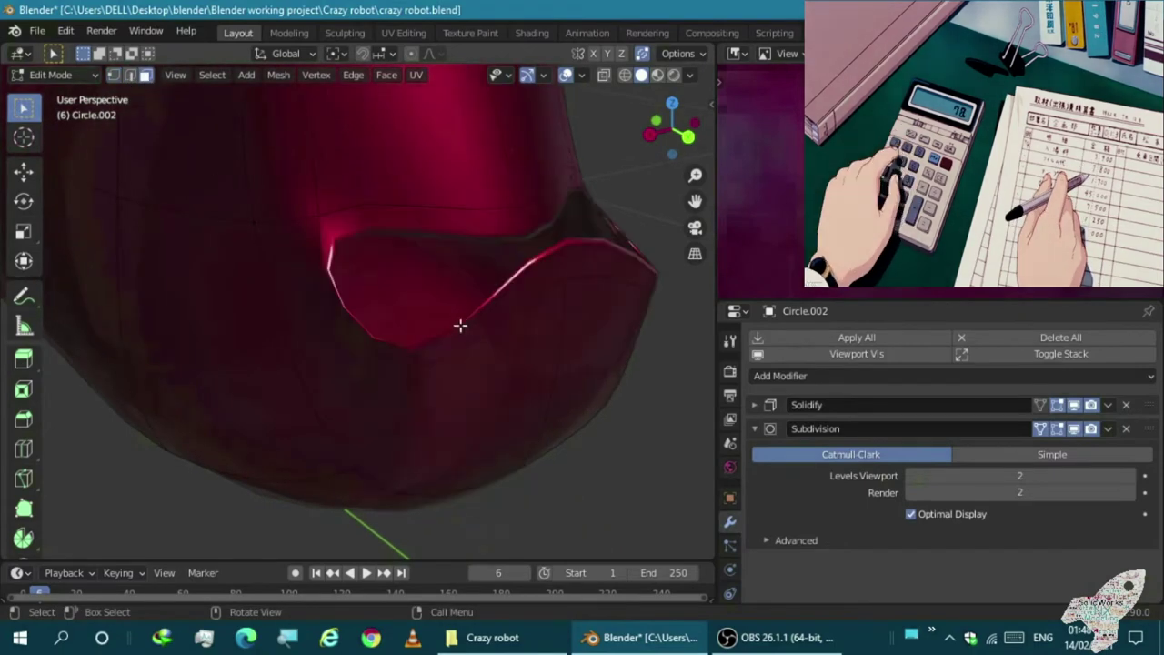
pyautogui.moveTo(460, 324); pyautogui.dragTo(195, 128, button='middle')
# Orbit around the foot mesh to inspect the new edge loop from the side
pyautogui.moveTo(527, 359)
pyautogui.mouseDown(button='middle')
pyautogui.moveTo(457, 304)
pyautogui.moveTo(540, 345)
pyautogui.moveTo(447, 312)
pyautogui.moveTo(473, 234)
pyautogui.moveTo(494, 252)
pyautogui.moveTo(410, 268)
pyautogui.moveTo(267, 260)
pyautogui.moveTo(208, 362)
pyautogui.mouseUp(button='middle')
pyautogui.moveTo(333, 215)
pyautogui.mouseDown(button='middle')
pyautogui.moveTo(478, 223)
pyautogui.moveTo(569, 323)
pyautogui.moveTo(384, 252)
pyautogui.moveTo(417, 273)
pyautogui.moveTo(404, 235)
pyautogui.moveTo(405, 252)
pyautogui.moveTo(346, 315)
pyautogui.moveTo(294, 314)
pyautogui.moveTo(322, 298)
pyautogui.mouseUp(button='middle')
pyautogui.scroll(-2, 413, 260)
pyautogui.scroll(-1, 413, 260)
pyautogui.scroll(-2, 413, 260)
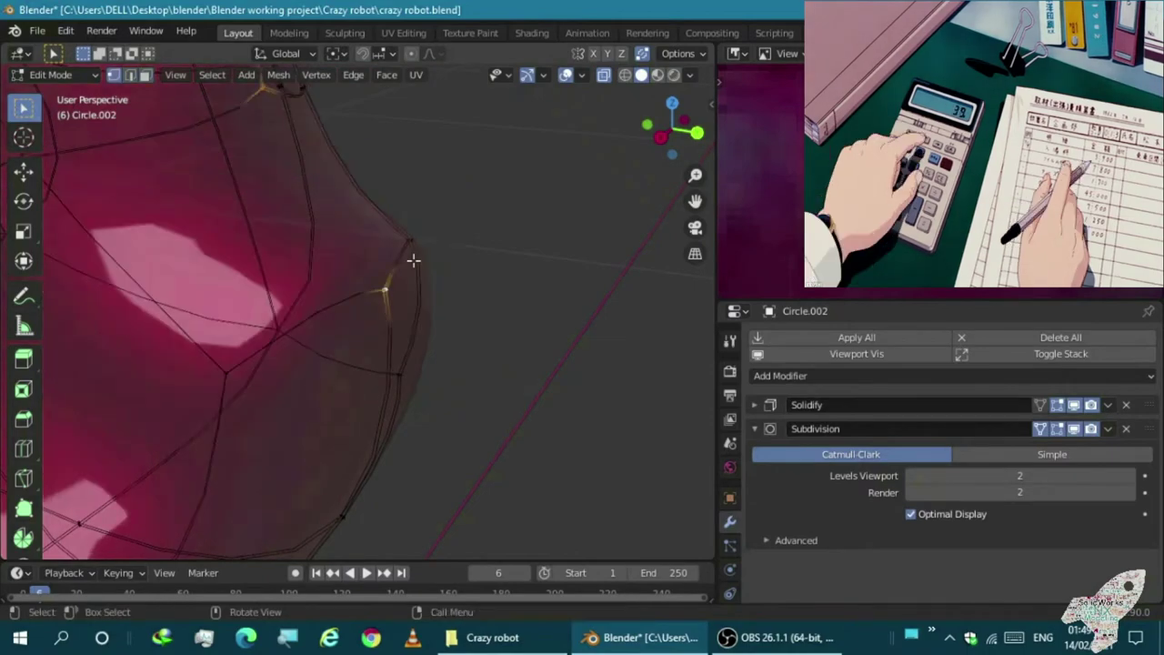
pyautogui.scroll(-1, 368, 258)
pyautogui.keyDown('alt'); pyautogui.moveTo(342, 208); pyautogui.dragTo(286, 237, button='middle'); pyautogui.keyUp('alt')
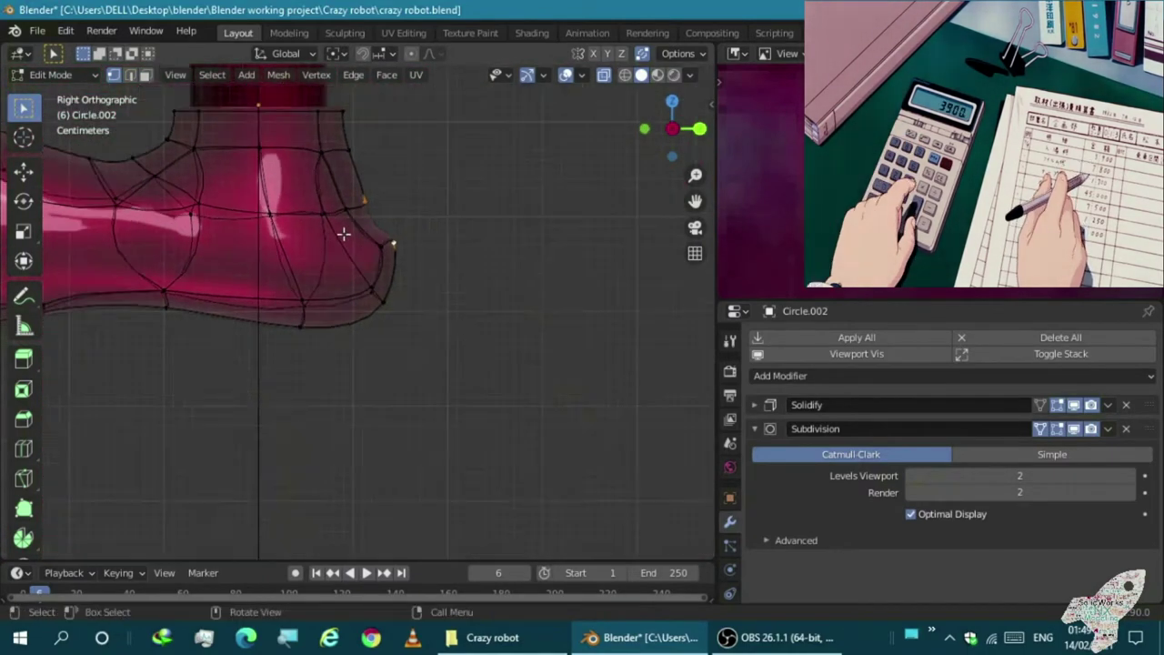
pyautogui.moveTo(305, 379); pyautogui.dragTo(336, 321, button='middle')
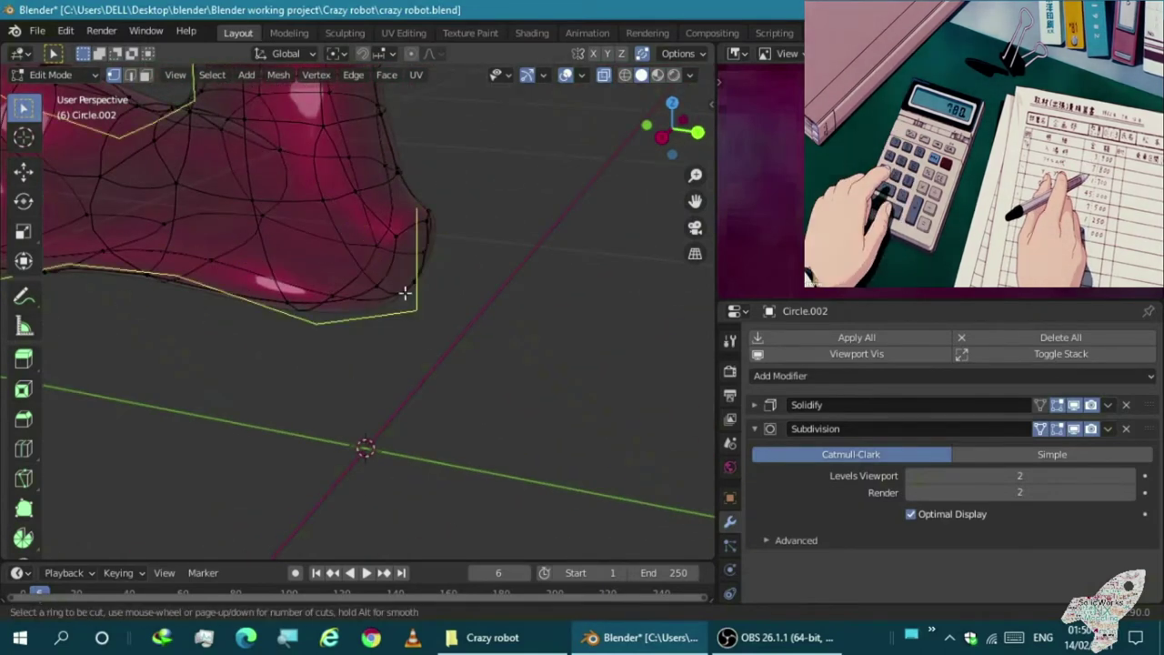
# Place an edge loop across the foot and orbit to view it side-on
pyautogui.click(424, 309)
pyautogui.moveTo(424, 309); pyautogui.dragTo(287, 284, button='middle')
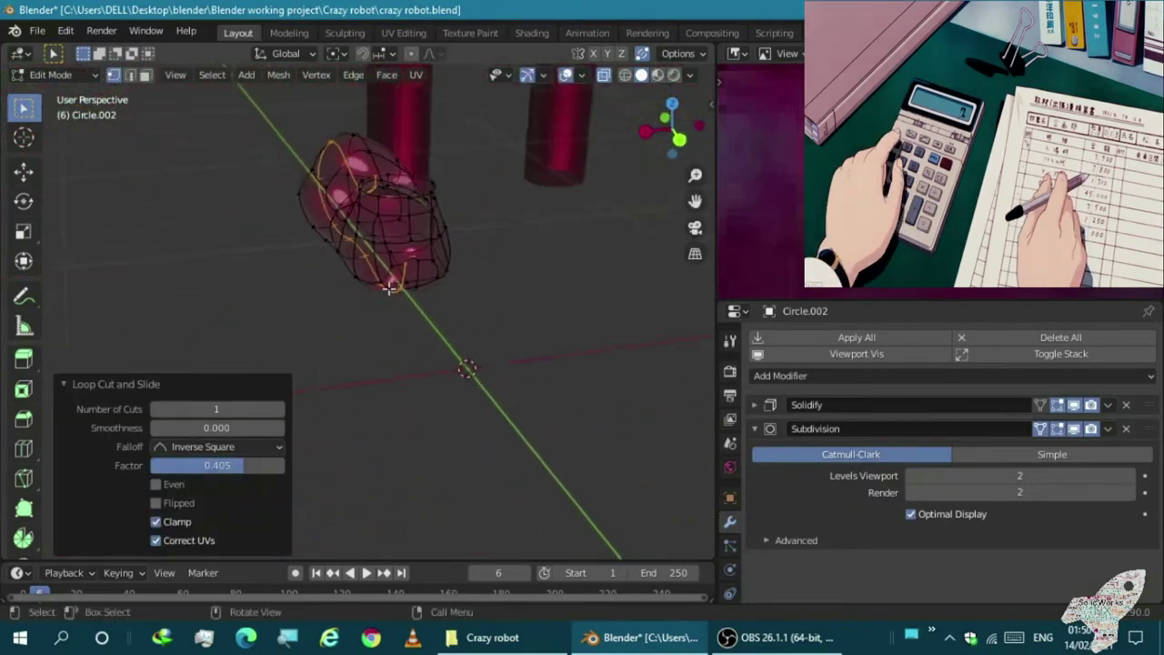
pyautogui.moveTo(153, 208); pyautogui.dragTo(242, 227, button='middle')
pyautogui.scroll(4, 515, 276)
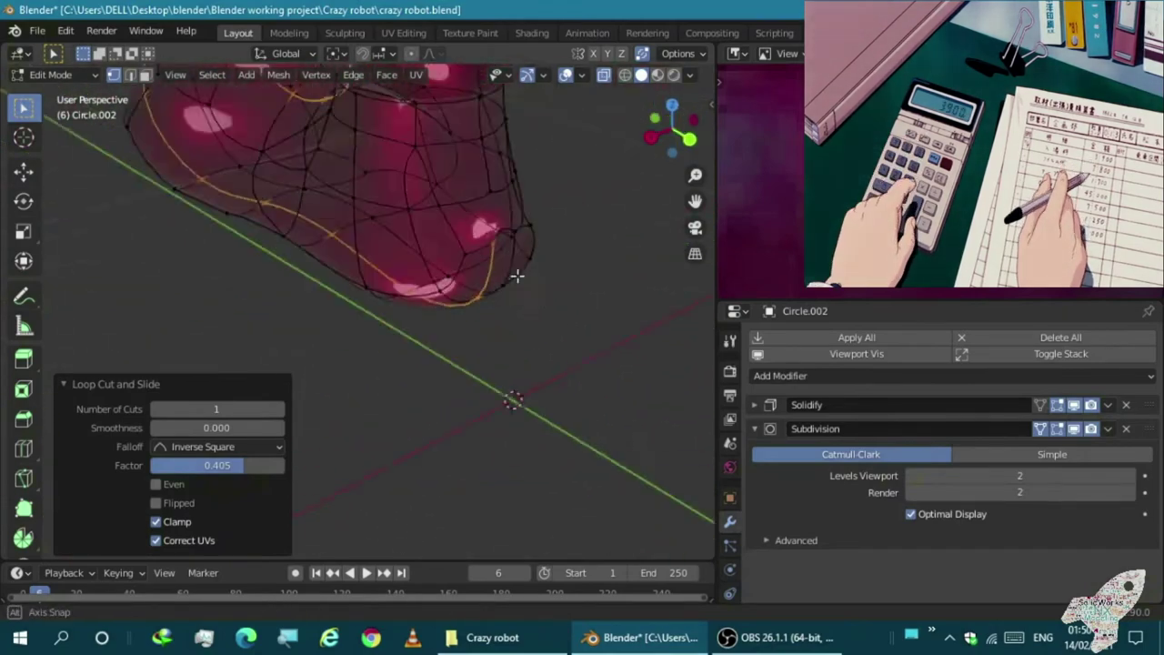
pyautogui.moveTo(515, 276)
pyautogui.mouseDown(button='middle')
pyautogui.moveTo(497, 176)
pyautogui.moveTo(482, 154)
pyautogui.mouseUp(button='middle')
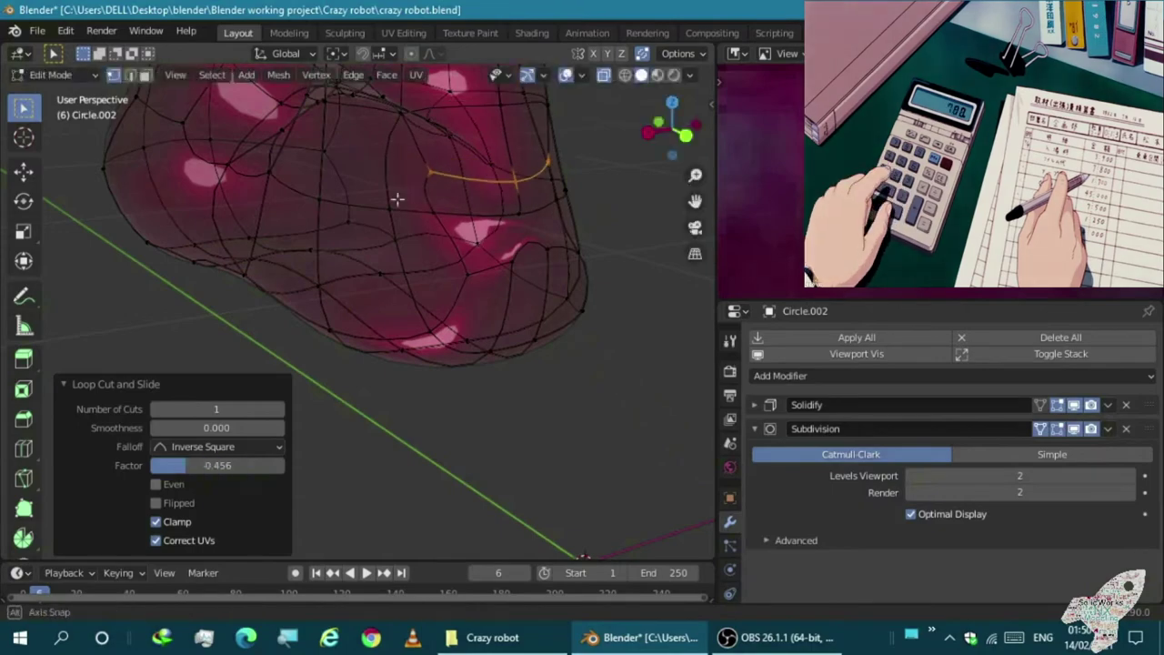
pyautogui.keyDown('alt'); pyautogui.moveTo(396, 198); pyautogui.dragTo(419, 215, button='middle'); pyautogui.keyUp('alt')
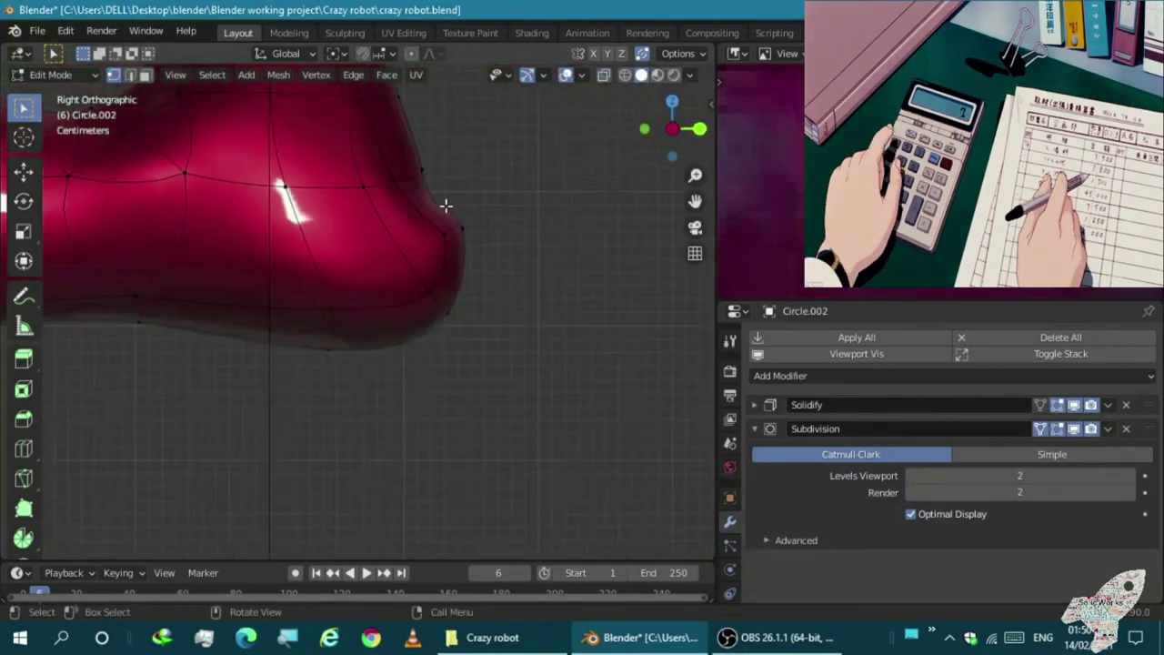
pyautogui.scroll(4, 446, 206)
pyautogui.scroll(-2, 376, 182)
# Shift the foot vertices by Y 0.011217 m and Z 0.013256 m, then check the shape
pyautogui.click(435, 83)
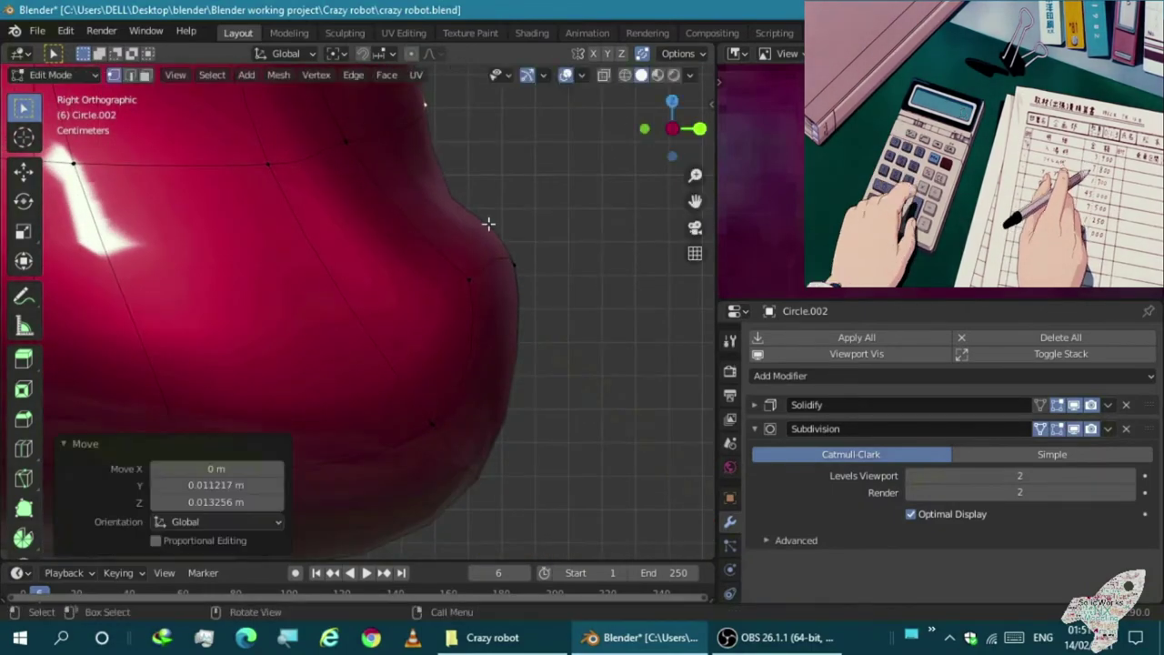
pyautogui.scroll(-2, 488, 223)
pyautogui.scroll(-1, 470, 239)
pyautogui.hotkey('ctrl', 'r')
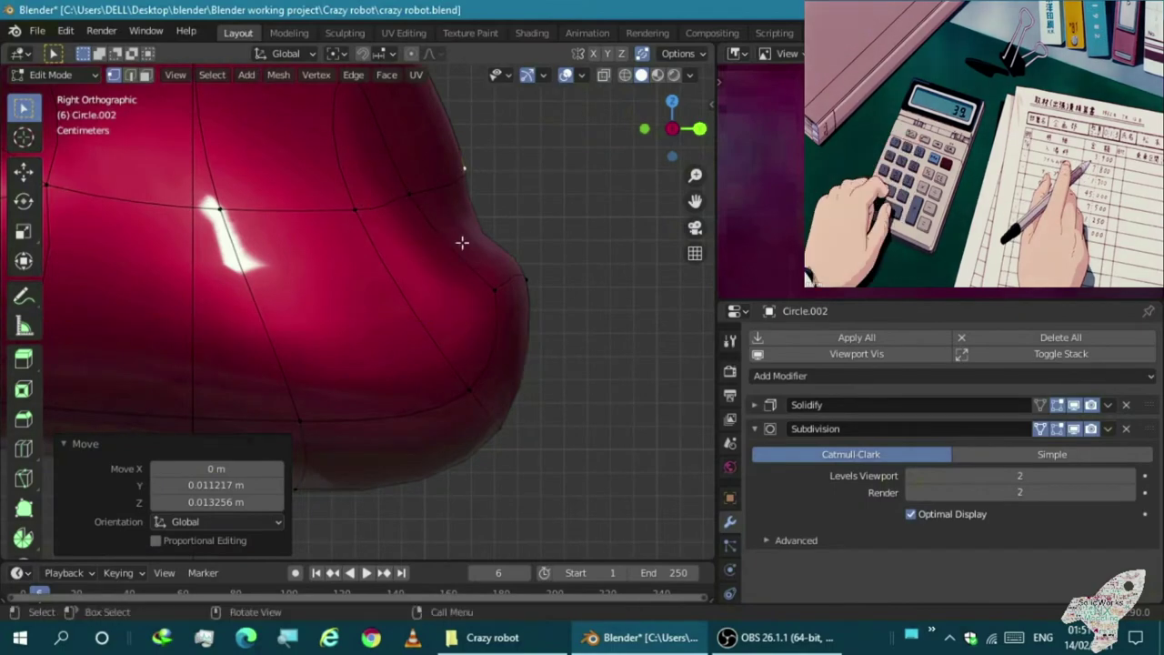
pyautogui.moveTo(462, 243); pyautogui.dragTo(428, 186, button='middle')
pyautogui.moveTo(488, 290)
pyautogui.mouseDown(button='middle')
pyautogui.moveTo(476, 224)
pyautogui.moveTo(474, 299)
pyautogui.moveTo(486, 285)
pyautogui.moveTo(438, 254)
pyautogui.moveTo(457, 339)
pyautogui.mouseUp(button='middle')
pyautogui.scroll(-2, 439, 254)
# Leave Edit Mode and select the leg cylinder Cylinder.005 from the front view
pyautogui.press('Tab')
pyautogui.press('KP_1')
pyautogui.click(340, 179)
pyautogui.scroll(-1, 429, 291)
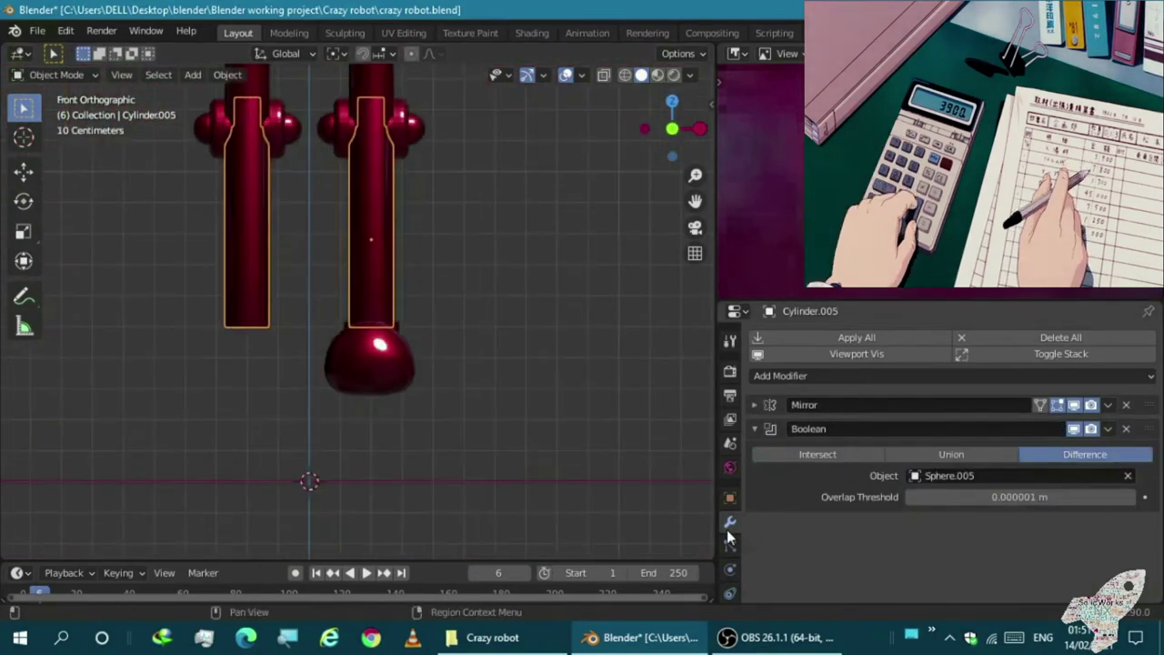
# Add a Solidify modifier to both leg cylinders, placing it at the top of each modifier stack
pyautogui.click(729, 583)
pyautogui.click(730, 487)
pyautogui.click(781, 376)
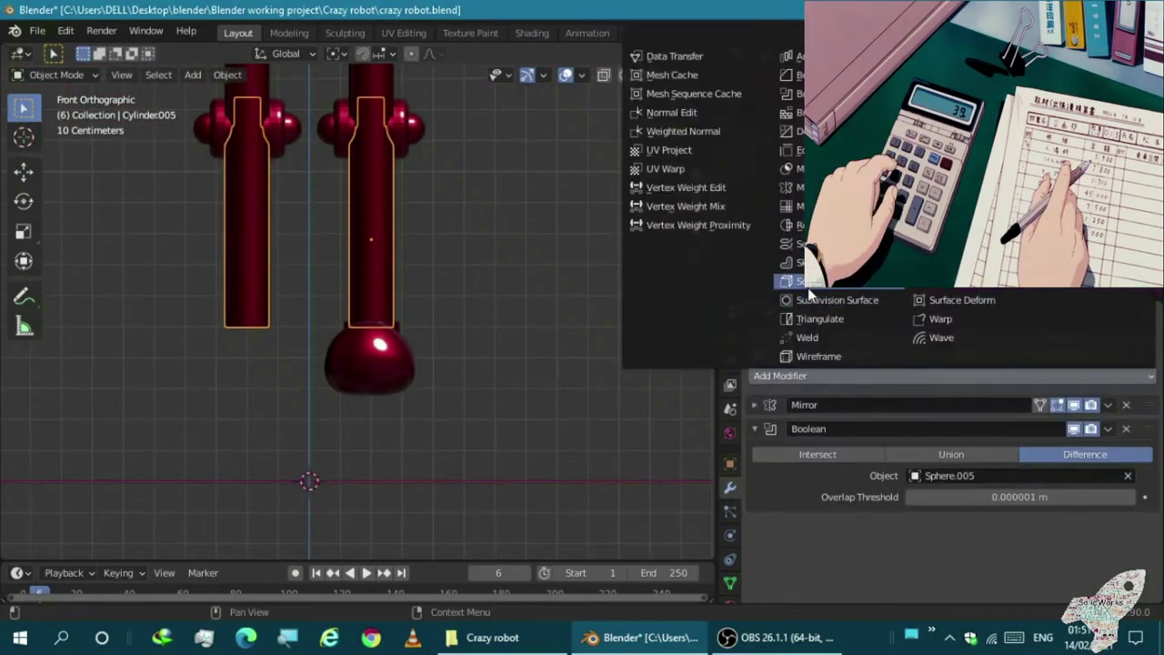
pyautogui.click(808, 287)
pyautogui.moveTo(1146, 526); pyautogui.dragTo(1146, 405)
pyautogui.keyDown('shift'); pyautogui.moveTo(398, 273); pyautogui.dragTo(398, 237, button='middle'); pyautogui.keyUp('shift')
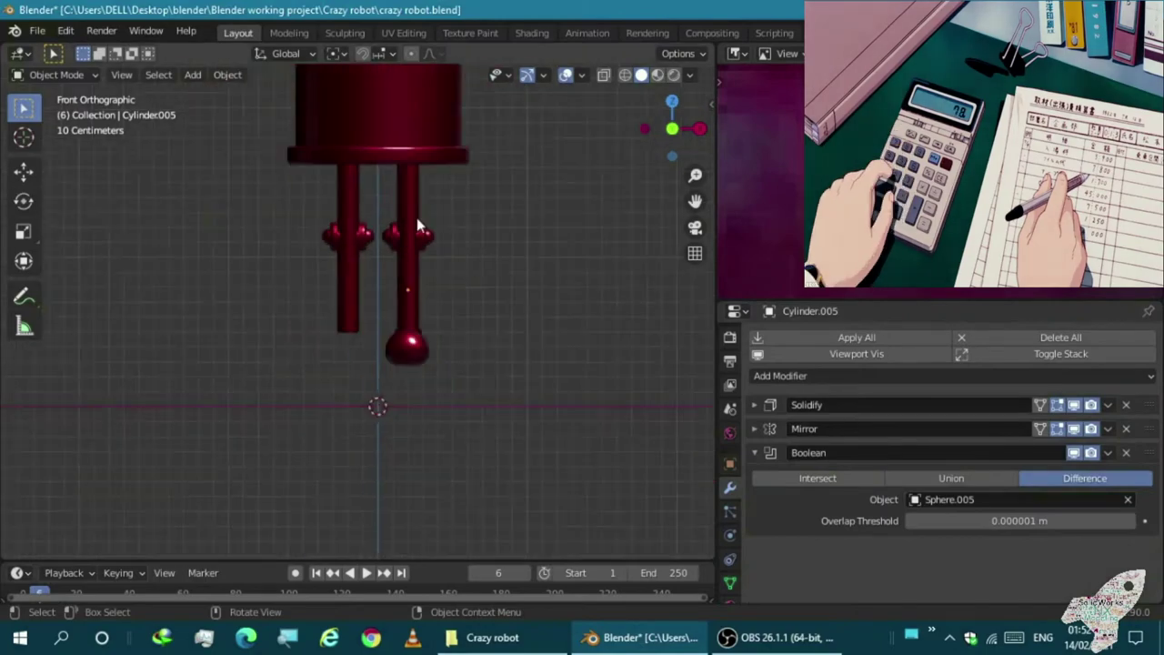
pyautogui.click(398, 236)
pyautogui.click(780, 376)
pyautogui.click(808, 287)
pyautogui.moveTo(1146, 525); pyautogui.dragTo(1146, 405)
pyautogui.click(753, 405)
# Smooth-shade the knee capsule Sphere.005
pyautogui.moveTo(409, 410)
pyautogui.mouseDown(button='middle')
pyautogui.moveTo(300, 477)
pyautogui.moveTo(434, 297)
pyautogui.mouseUp(button='middle')
pyautogui.scroll(2, 301, 485)
pyautogui.click(306, 457)
pyautogui.scroll(3, 367, 157)
pyautogui.click(367, 158)
pyautogui.click(366, 157)
pyautogui.rightClick(367, 164)
pyautogui.click(392, 182)
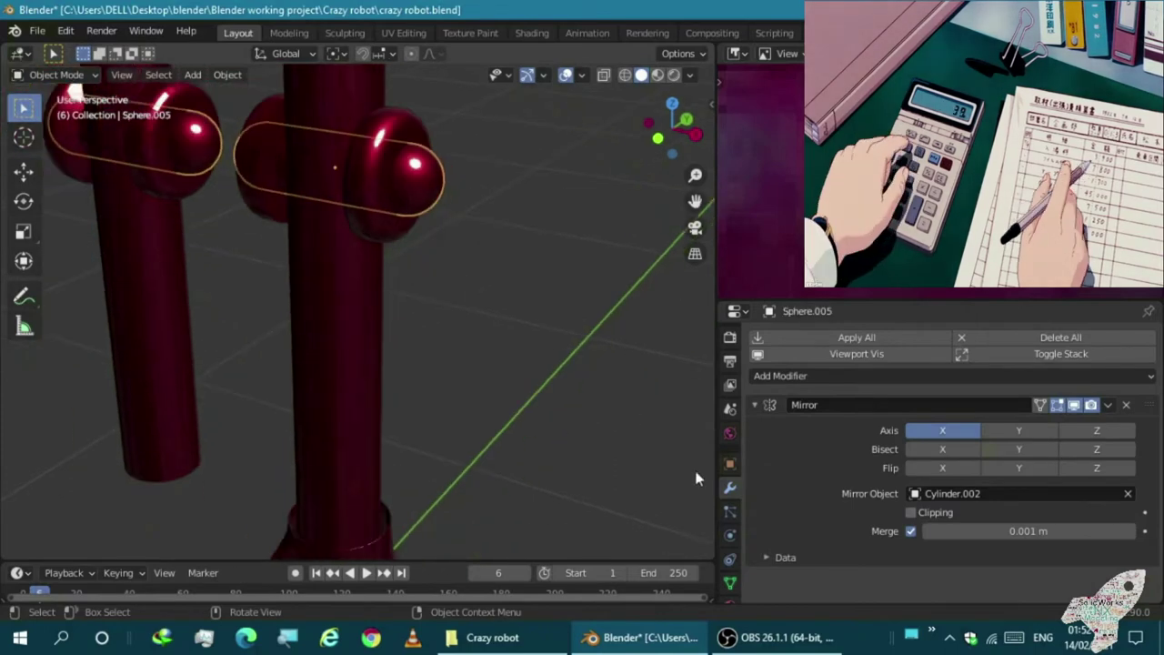
# Inspect the knee joint discs up close and reselect the knee capsule Sphere.005
pyautogui.click(729, 582)
pyautogui.scroll(-5, 910, 455)
pyautogui.moveTo(382, 273); pyautogui.dragTo(302, 167, button='middle')
pyautogui.click(302, 168)
pyautogui.click(338, 238)
pyautogui.moveTo(494, 336)
pyautogui.mouseDown(button='middle')
pyautogui.moveTo(337, 238)
pyautogui.moveTo(277, 245)
pyautogui.mouseUp(button='middle')
pyautogui.moveTo(383, 273); pyautogui.dragTo(366, 249, button='middle')
pyautogui.click(366, 250)
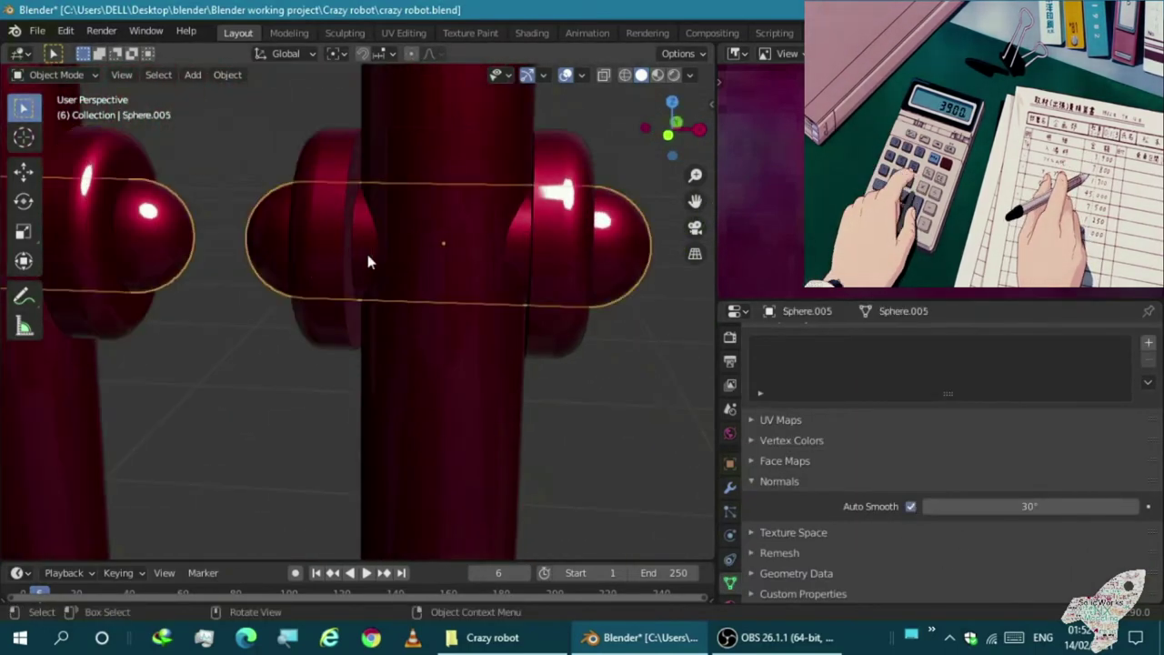
# Enter Edit Mode on the capsule in front view with X-ray see-through enabled
pyautogui.press('KP_1')
pyautogui.hotkey('shift', 'a')
pyautogui.press('Escape')
pyautogui.press('Tab')
pyautogui.scroll(3, 367, 254)
pyautogui.hotkey('alt', 'z')
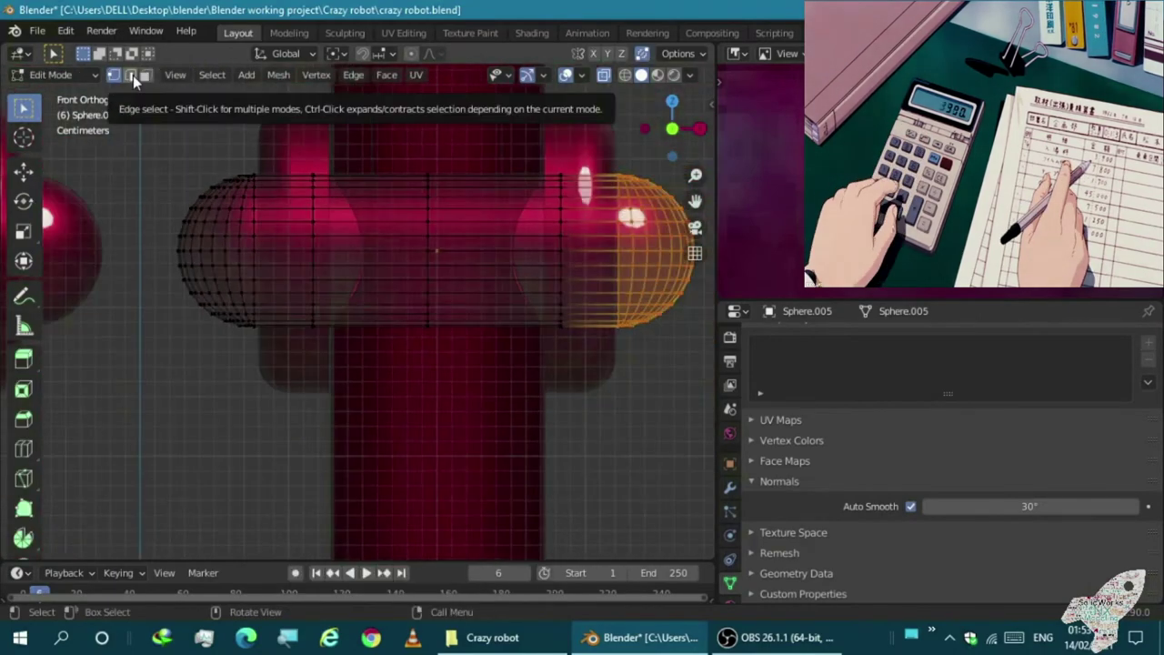
# Box-select the capsule's middle band of faces and extrude them, scaled to 0.680
pyautogui.click(144, 74)
pyautogui.scroll(1, 267, 148)
pyautogui.moveTo(267, 148); pyautogui.dragTo(714, 417)
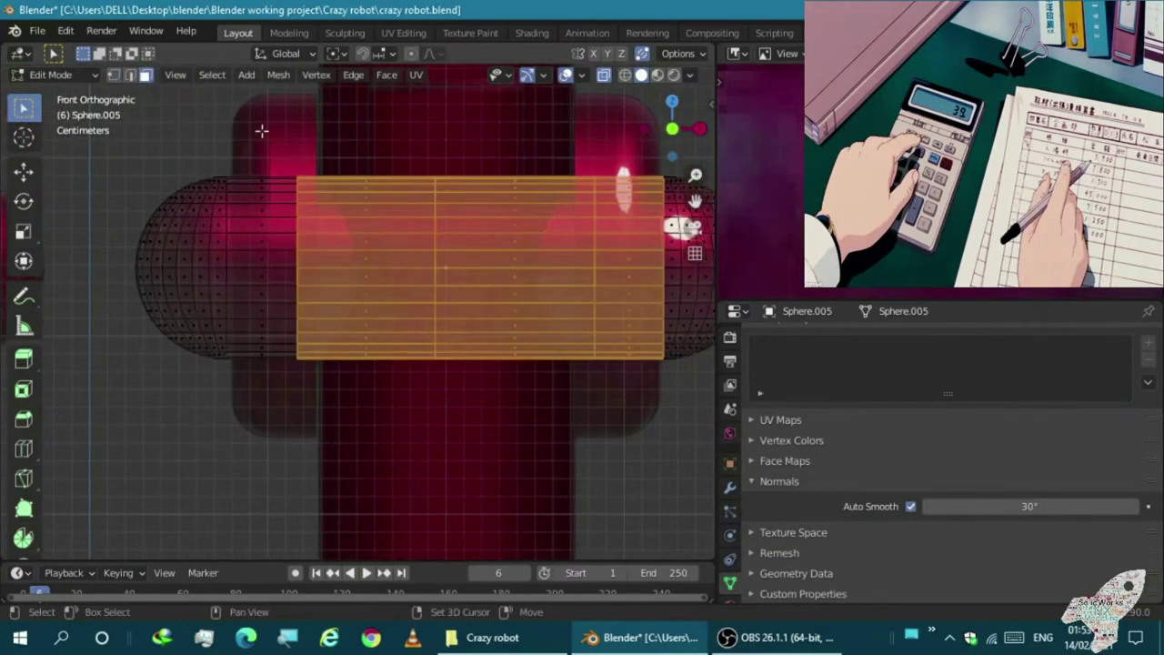
pyautogui.press('s')
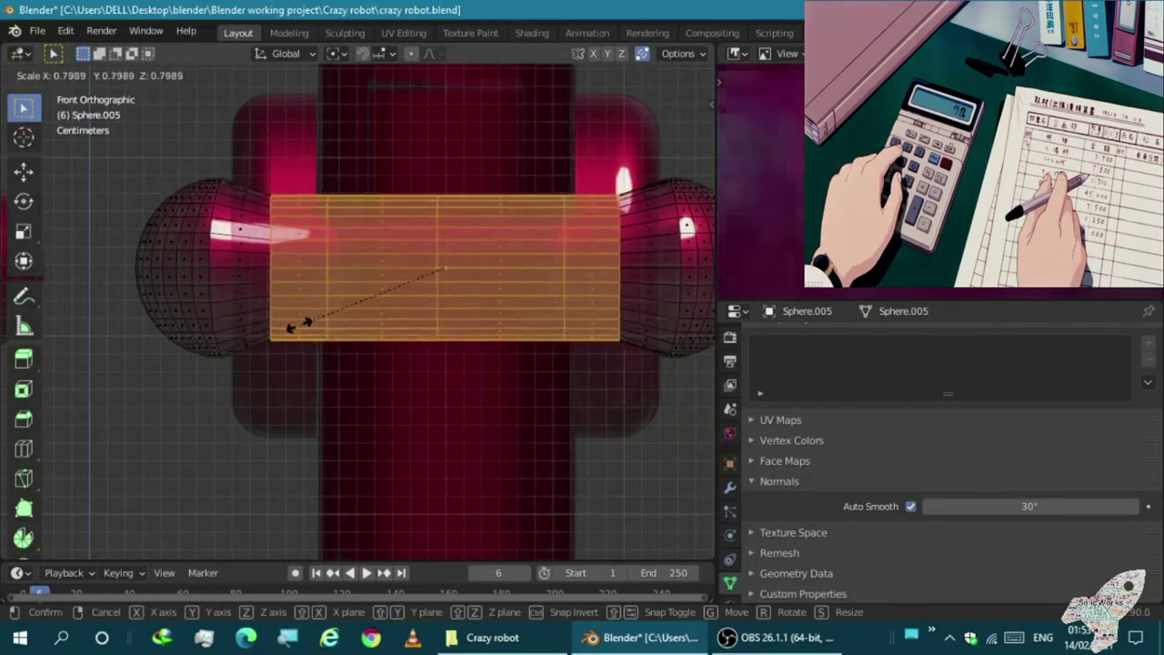
pyautogui.press('Escape')
pyautogui.press('e')
pyautogui.press('s')
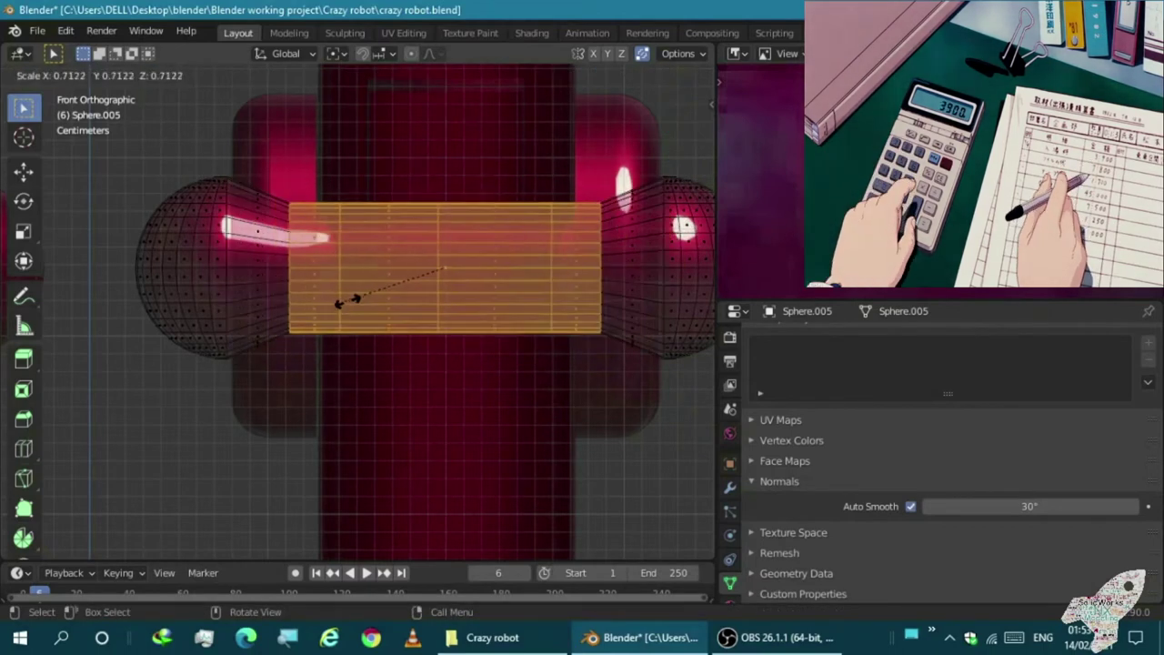
pyautogui.click(350, 301)
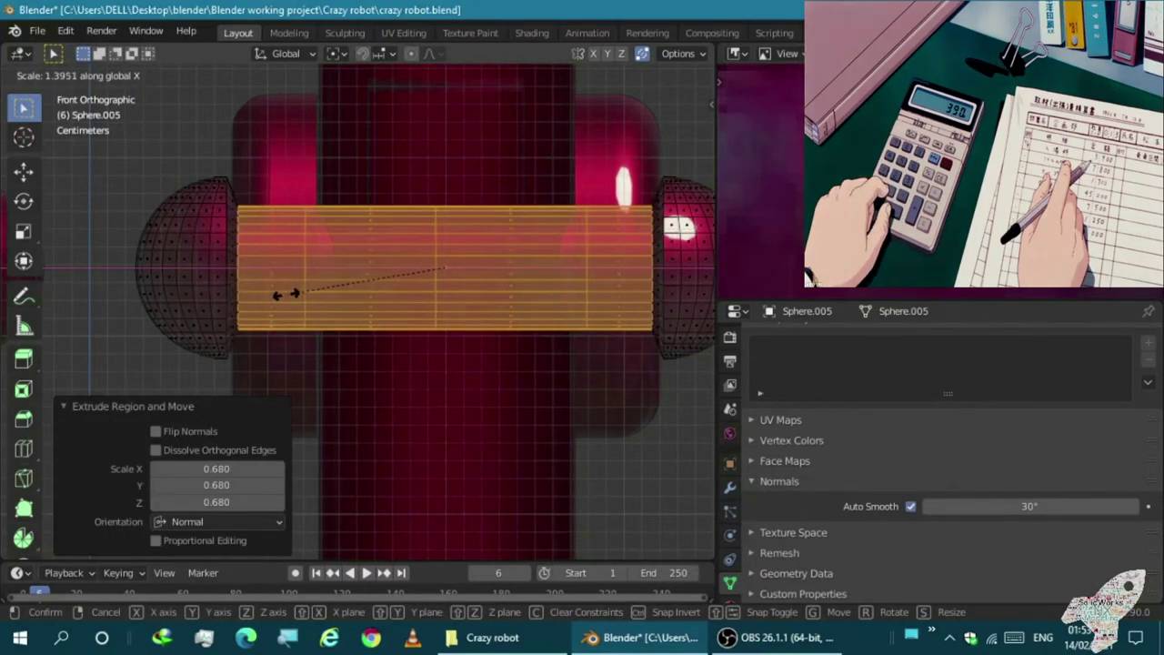
pyautogui.moveTo(253, 273)
pyautogui.mouseDown(button='middle')
pyautogui.moveTo(218, 273)
pyautogui.moveTo(278, 296)
pyautogui.moveTo(221, 286)
pyautogui.mouseUp(button='middle')
pyautogui.press('Tab')
pyautogui.scroll(-3, 279, 332)
pyautogui.scroll(5, 278, 323)
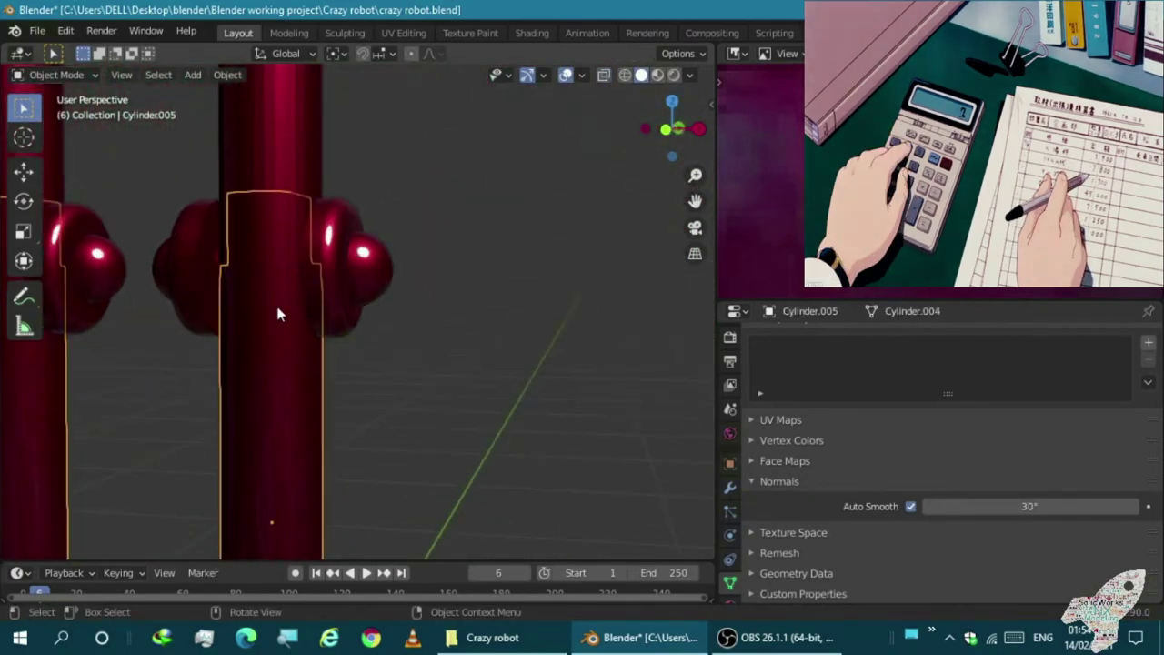
# Select the leg cylinder Cylinder.003 and briefly check its mesh in Edit Mode
pyautogui.moveTo(279, 314); pyautogui.dragTo(167, 327, button='middle')
pyautogui.scroll(2, 256, 318)
pyautogui.moveTo(257, 318)
pyautogui.keyDown('alt'); pyautogui.mouseDown(button='middle')
pyautogui.moveTo(201, 294)
pyautogui.moveTo(307, 307)
pyautogui.mouseUp(button='middle'); pyautogui.keyUp('alt')
pyautogui.click(291, 174)
pyautogui.click(179, 203)
pyautogui.moveTo(179, 203); pyautogui.dragTo(261, 237, button='middle')
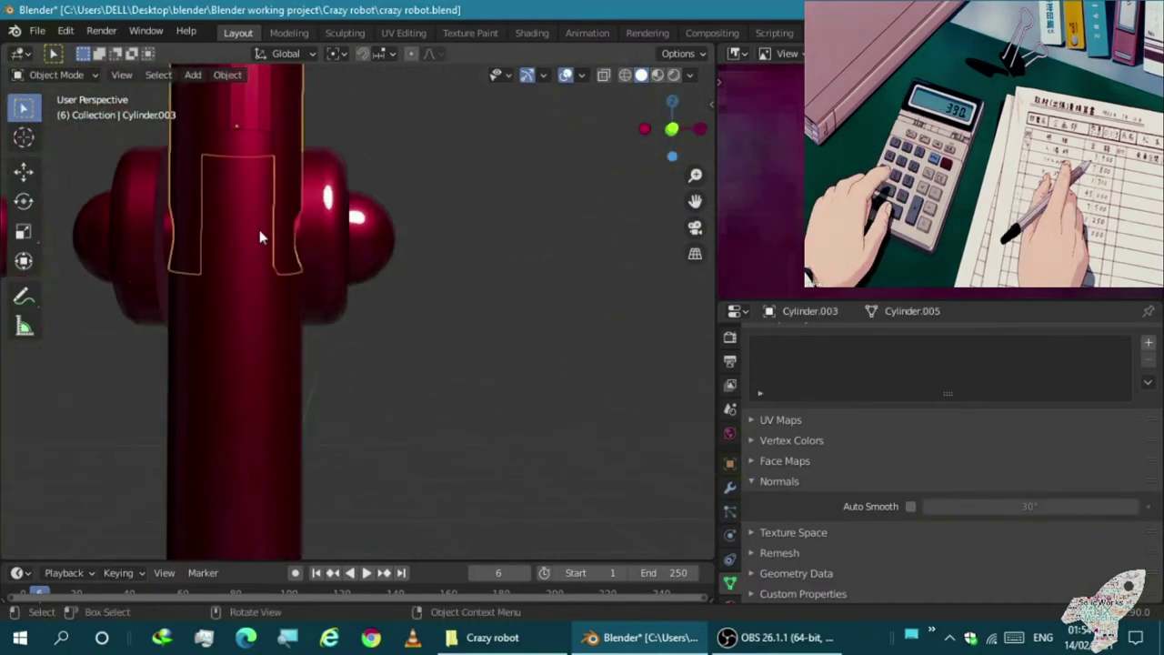
pyautogui.press('Tab')
pyautogui.scroll(-3, 259, 232)
pyautogui.press('Tab')
pyautogui.scroll(-2, 297, 195)
# Give the foot Circle.002 a Mirror modifier with Cylinder.002 as the mirror object
pyautogui.moveTo(297, 195)
pyautogui.mouseDown(button='middle')
pyautogui.moveTo(564, 400)
pyautogui.moveTo(310, 455)
pyautogui.mouseUp(button='middle')
pyautogui.click(311, 455)
pyautogui.click(730, 488)
pyautogui.click(781, 375)
pyautogui.click(800, 194)
pyautogui.click(449, 153)
pyautogui.scroll(-3, 447, 366)
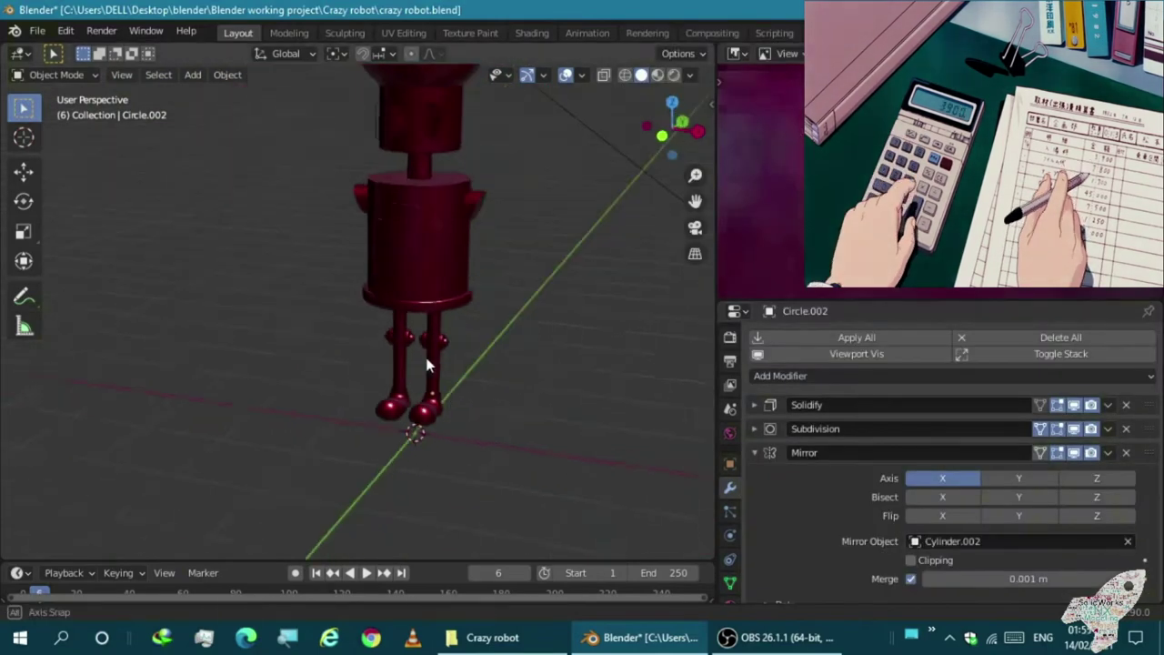
pyautogui.scroll(2, 467, 428)
# Adjust the head sphere's height from a front view, cancelling a second move
pyautogui.moveTo(467, 428); pyautogui.dragTo(570, 411, button='middle')
pyautogui.press('KP_1')
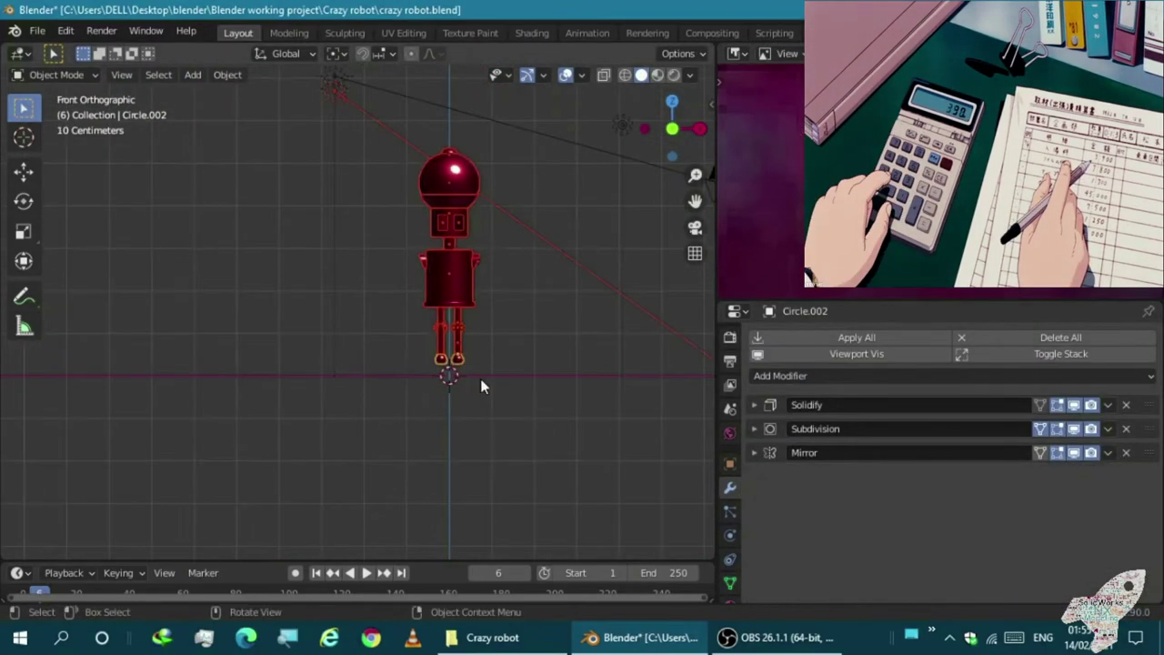
pyautogui.click(442, 164)
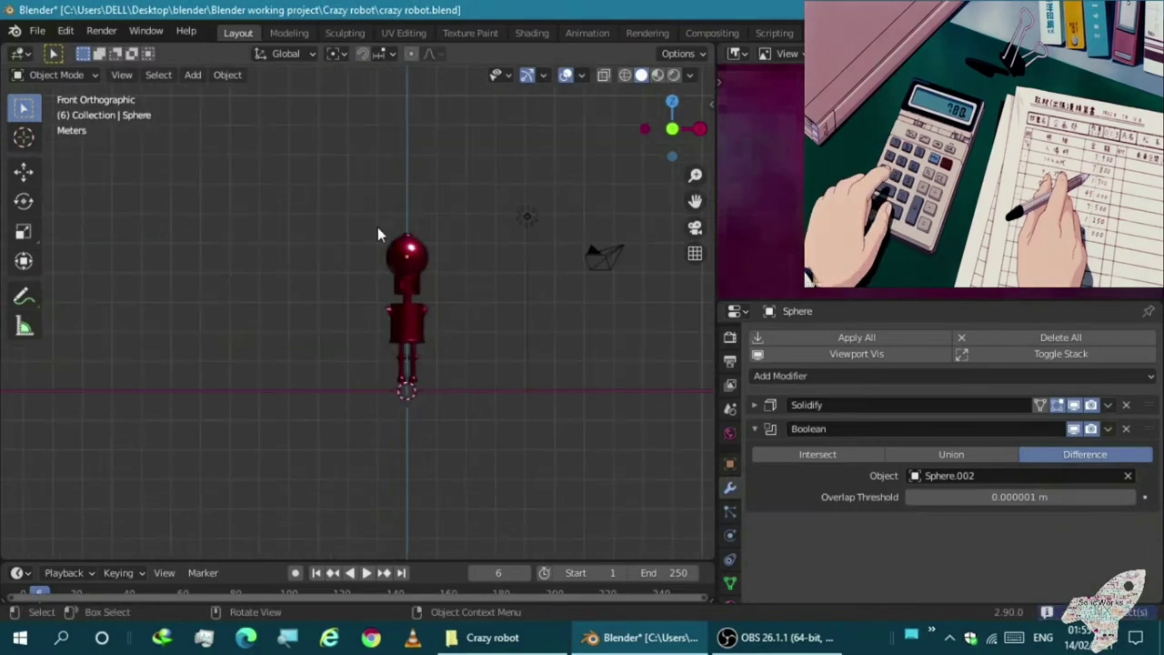
pyautogui.click(437, 410)
pyautogui.scroll(3, 415, 406)
pyautogui.scroll(2, 415, 406)
pyautogui.press('g')
pyautogui.rightClick(415, 414)
pyautogui.moveTo(424, 403)
pyautogui.mouseDown(button='middle')
pyautogui.moveTo(376, 370)
pyautogui.moveTo(233, 356)
pyautogui.moveTo(411, 360)
pyautogui.mouseUp(button='middle')
pyautogui.scroll(4, 323, 363)
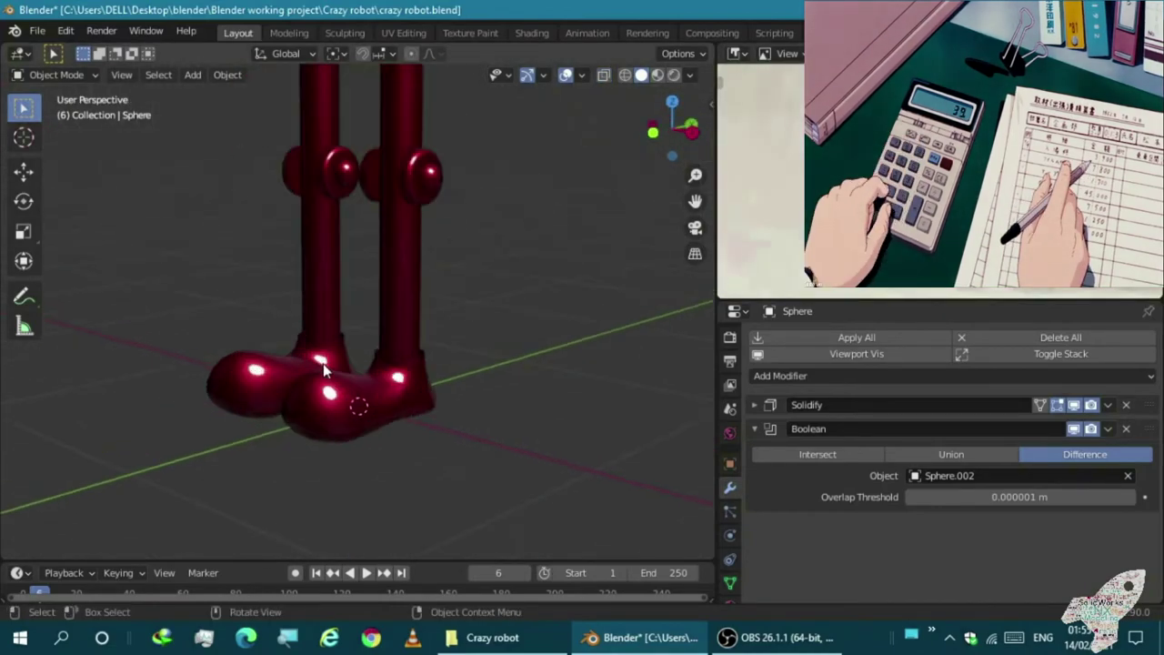
pyautogui.scroll(2, 323, 363)
# Edit the foot mesh and select its sole faces from underneath
pyautogui.click(324, 363)
pyautogui.press('Tab')
pyautogui.press('KP_1')
pyautogui.moveTo(364, 356)
pyautogui.mouseDown(button='middle')
pyautogui.moveTo(424, 385)
pyautogui.moveTo(137, 356)
pyautogui.mouseUp(button='middle')
pyautogui.click(138, 355)
pyautogui.keyDown('shift'); pyautogui.click(414, 477); pyautogui.keyUp('shift')
pyautogui.moveTo(432, 490)
pyautogui.mouseDown(button='middle')
pyautogui.moveTo(486, 442)
pyautogui.moveTo(377, 416)
pyautogui.mouseUp(button='middle')
pyautogui.press('KP_3')
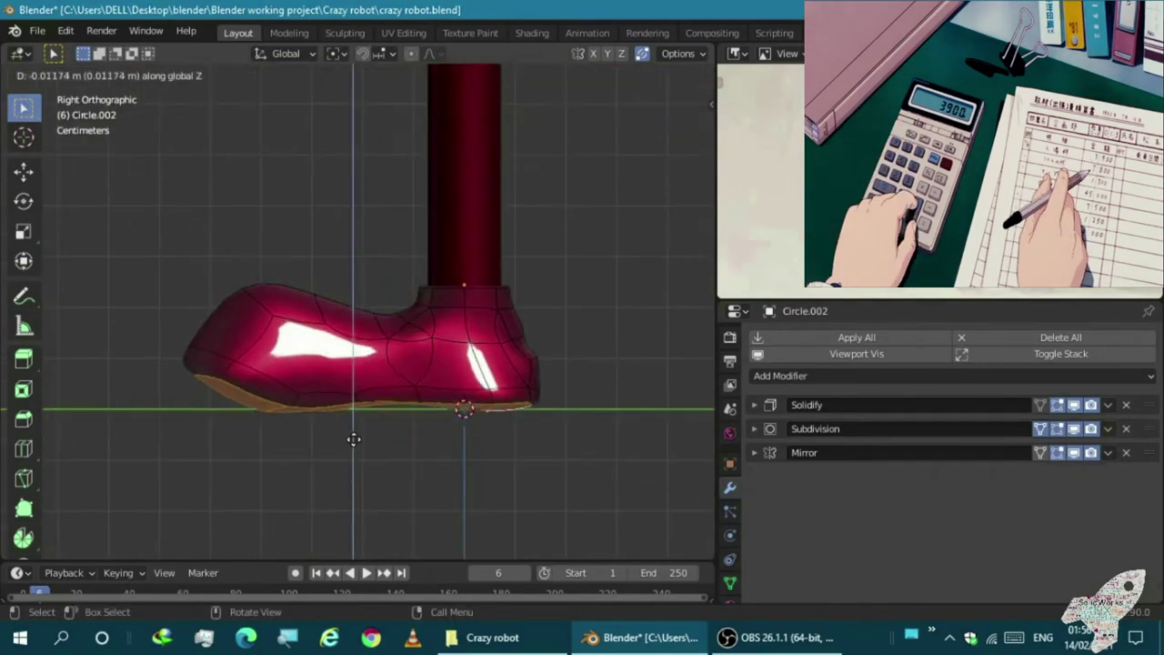
# Extrude the foot's sole downward and enlarge the toe faces, then return to Object Mode
pyautogui.click(362, 467)
pyautogui.scroll(2, 427, 406)
pyautogui.click(411, 366)
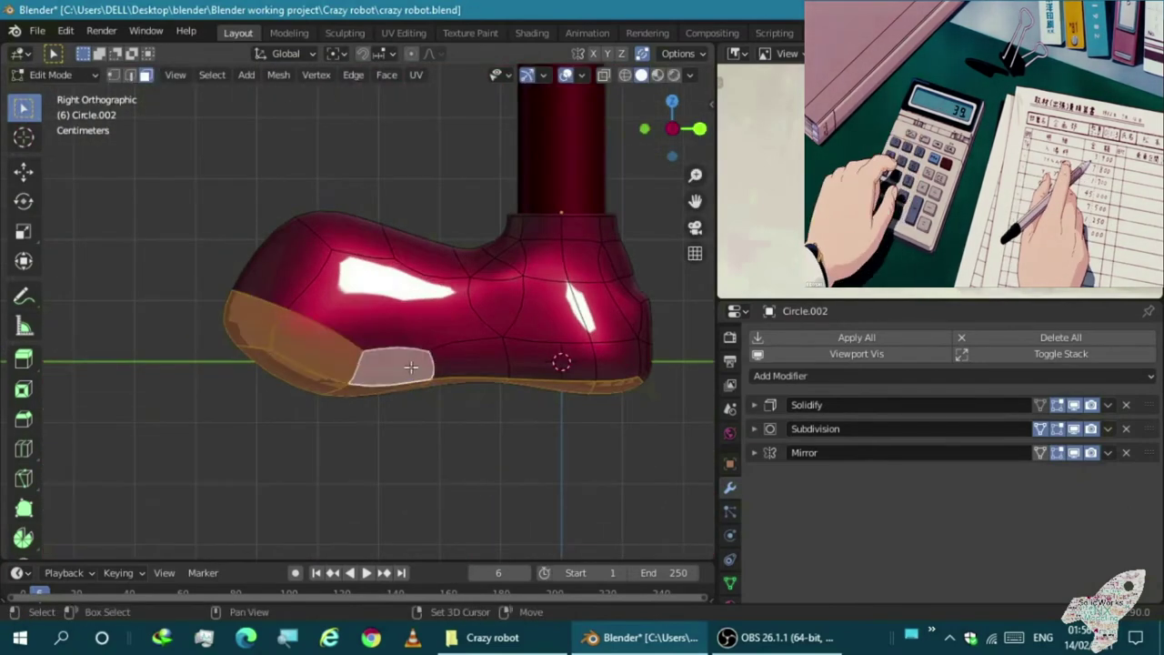
pyautogui.moveTo(618, 369)
pyautogui.mouseDown(button='middle')
pyautogui.moveTo(570, 366)
pyautogui.moveTo(647, 418)
pyautogui.moveTo(479, 322)
pyautogui.moveTo(494, 322)
pyautogui.mouseUp(button='middle')
pyautogui.scroll(-3, 494, 323)
pyautogui.press('KP_1')
pyautogui.scroll(-2, 486, 302)
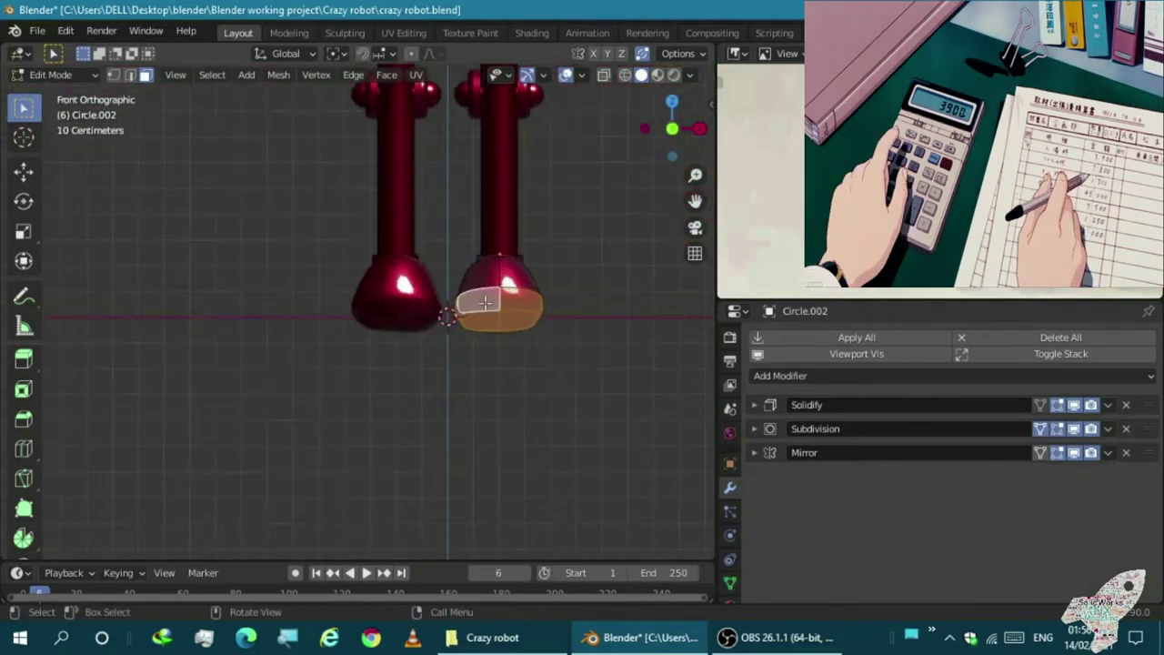
pyautogui.click(489, 319)
pyautogui.click(488, 318)
pyautogui.moveTo(487, 313); pyautogui.dragTo(484, 306, button='middle')
pyautogui.press('KP_1')
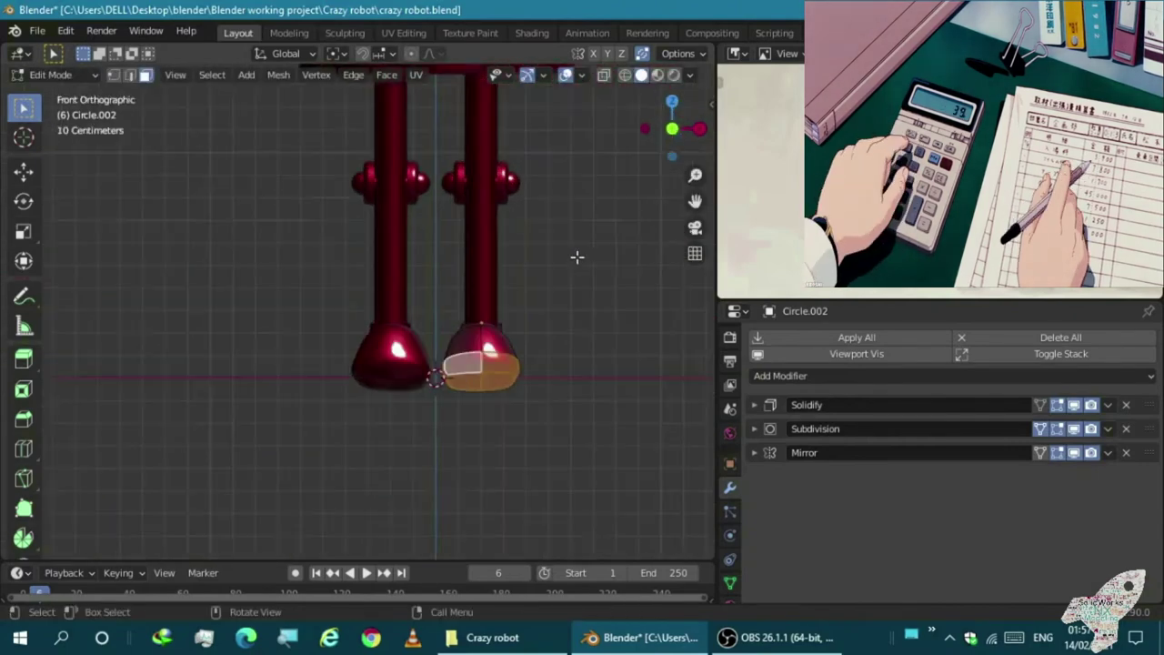
pyautogui.scroll(-2, 546, 218)
pyautogui.press('Tab')
pyautogui.press('Tab')
# Box-select the leg, joint and foot pieces and move them 0.056717 m along X
pyautogui.scroll(1, 491, 237)
pyautogui.press('b')
pyautogui.moveTo(575, 339); pyautogui.dragTo(587, 367)
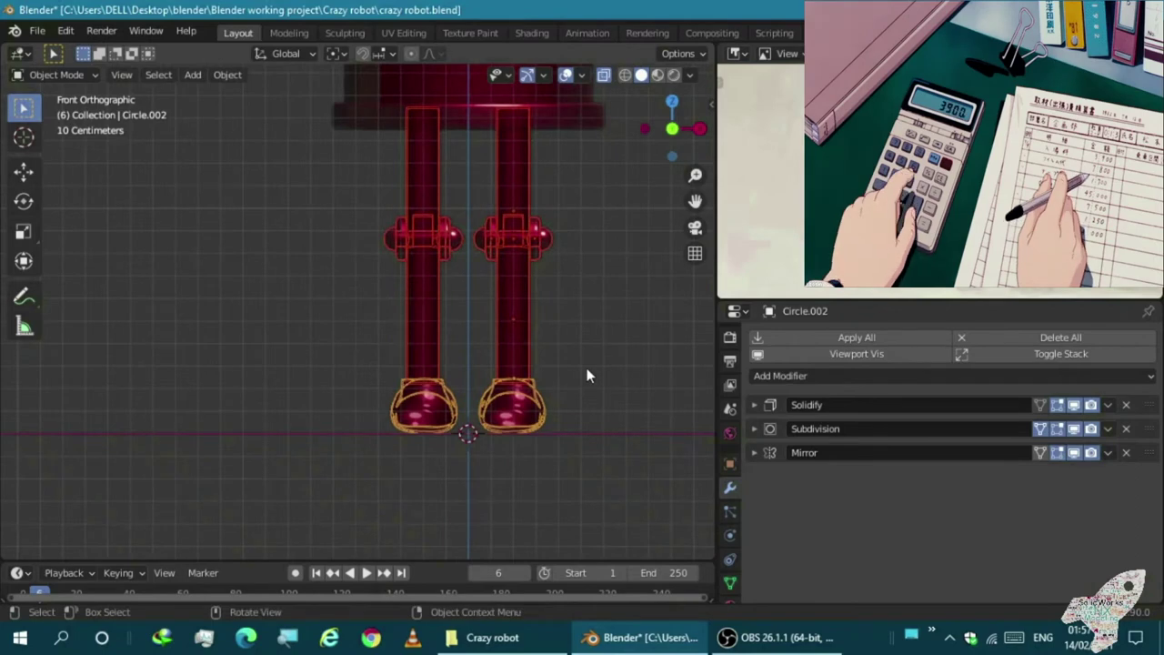
pyautogui.press('g')
pyautogui.press('x')
pyautogui.click(598, 373)
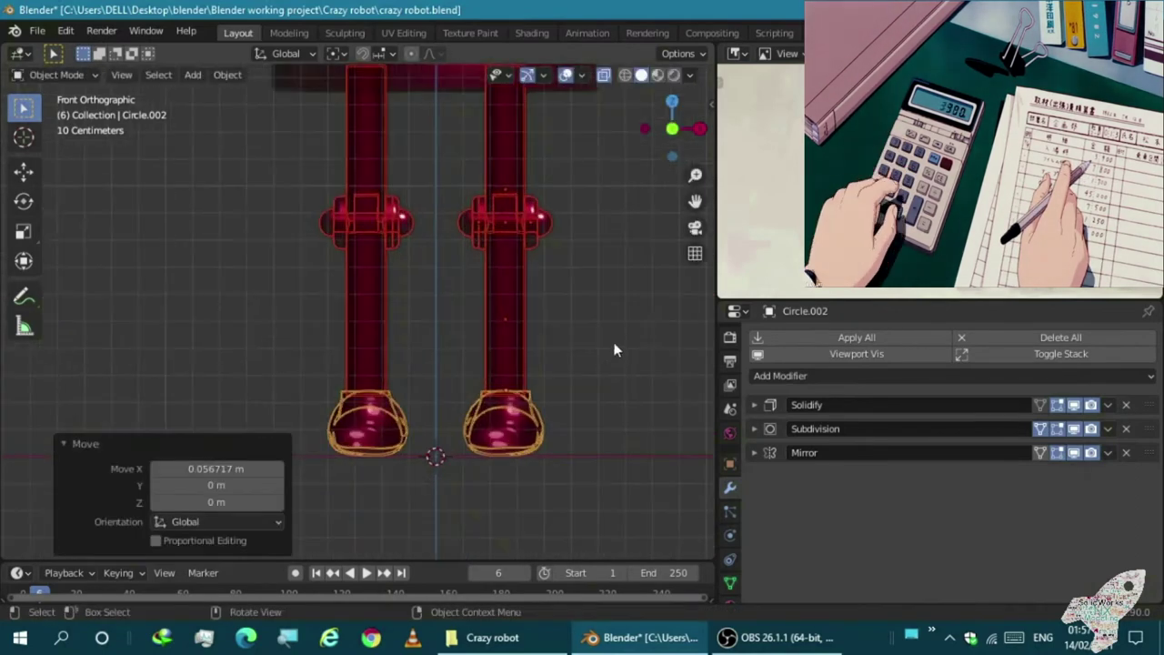
pyautogui.moveTo(478, 276)
pyautogui.mouseDown(button='middle')
pyautogui.moveTo(337, 330)
pyautogui.moveTo(399, 320)
pyautogui.moveTo(387, 332)
pyautogui.mouseUp(button='middle')
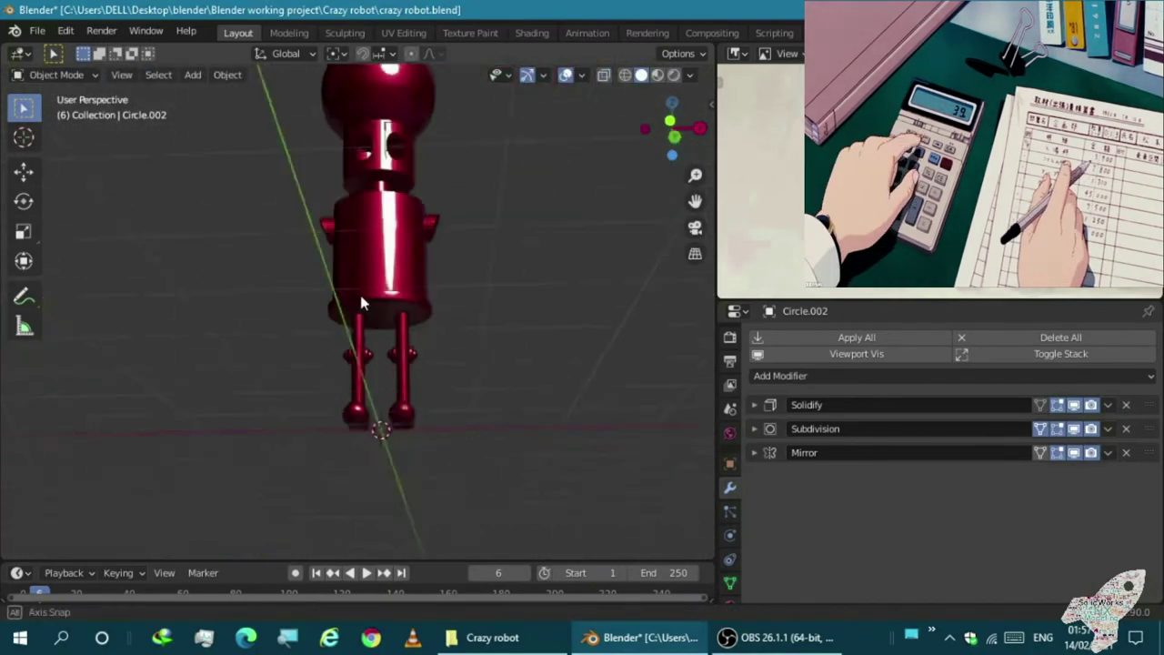
# Select the body cylinder and enter Edit Mode on its mesh
pyautogui.scroll(3, 386, 332)
pyautogui.scroll(2, 382, 339)
pyautogui.click(372, 311)
pyautogui.press('Tab')
pyautogui.scroll(-3, 377, 309)
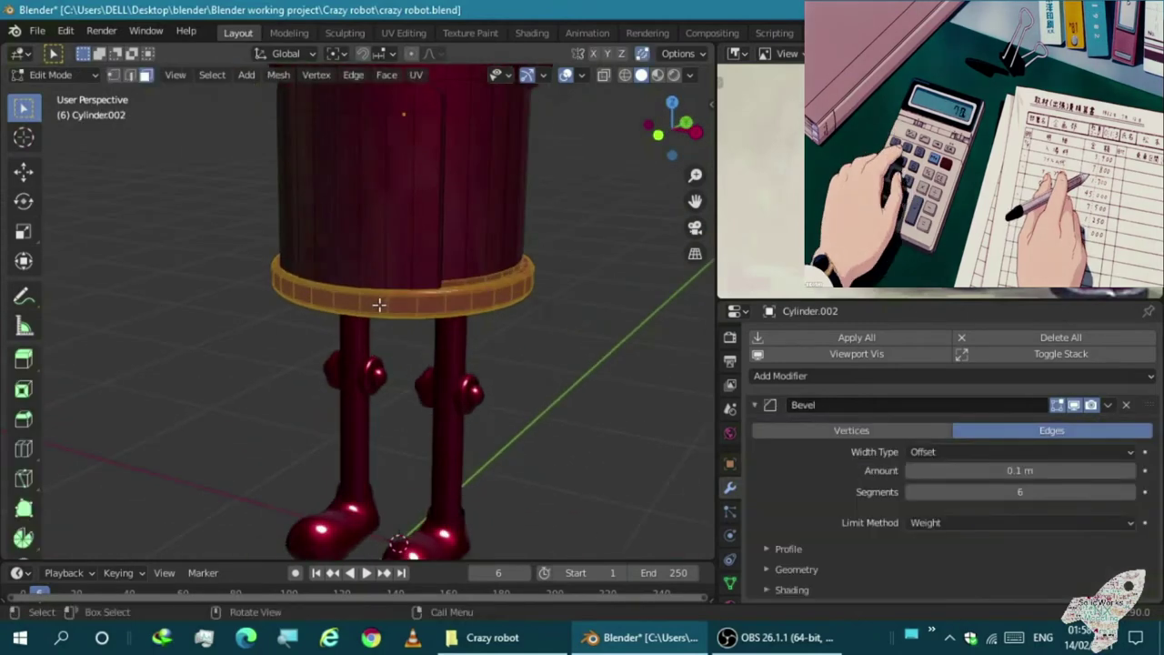
pyautogui.scroll(-2, 477, 272)
pyautogui.scroll(-2, 484, 261)
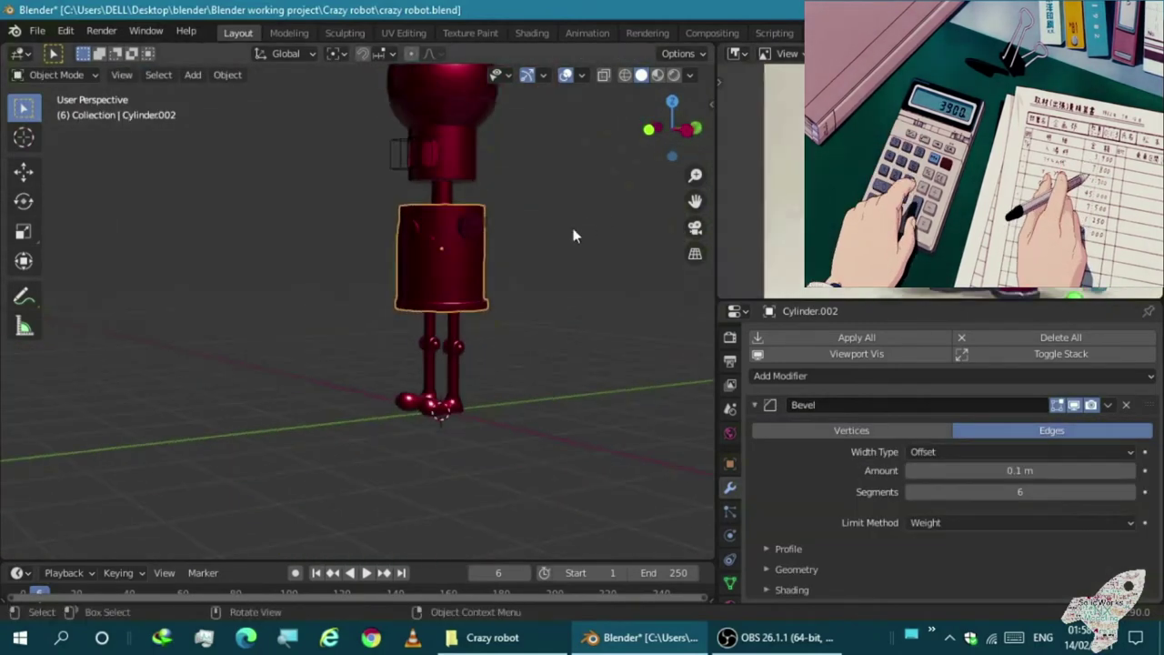
pyautogui.scroll(3, 582, 228)
pyautogui.press('Tab')
pyautogui.scroll(2, 377, 238)
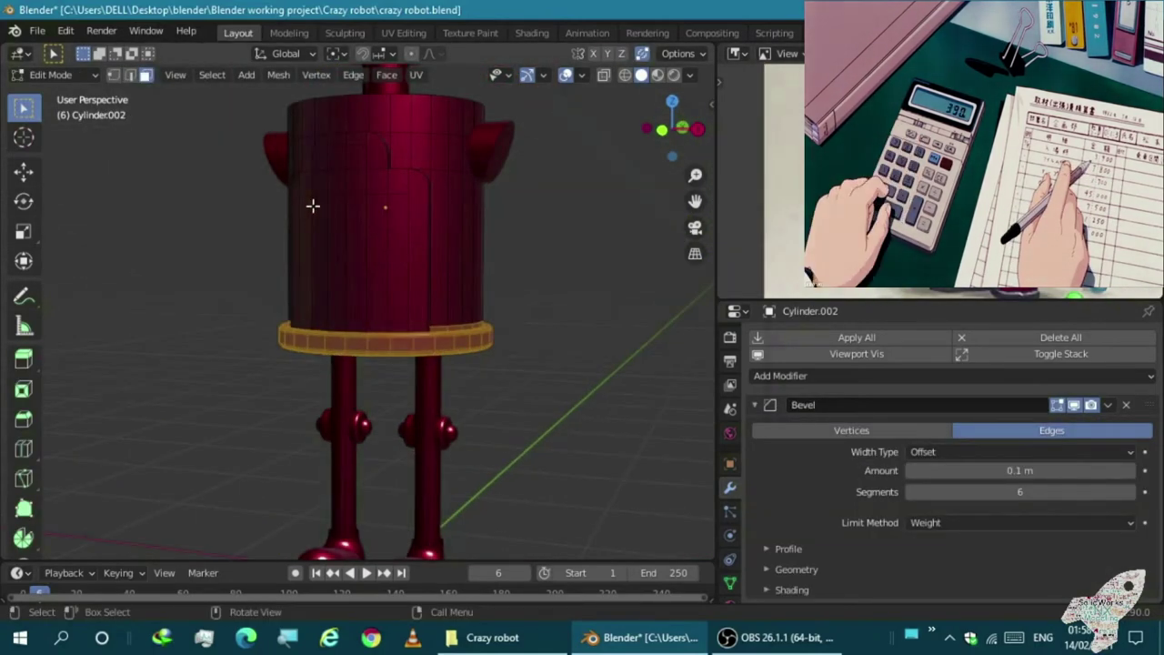
pyautogui.scroll(-2, 405, 261)
pyautogui.scroll(2, 376, 234)
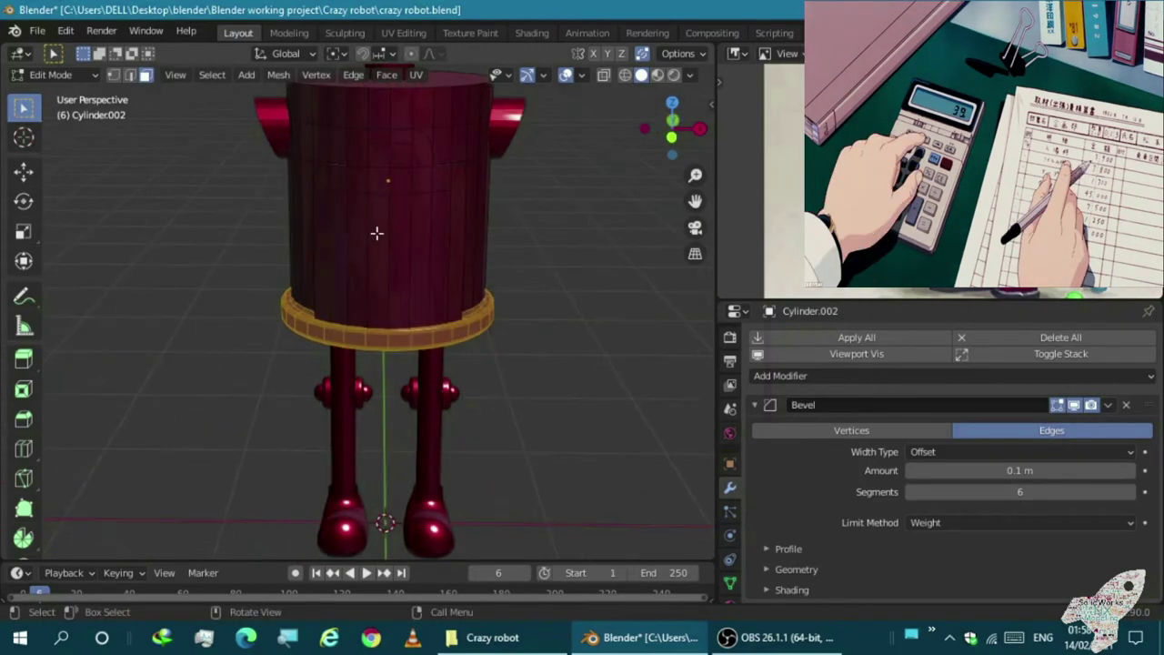
pyautogui.moveTo(377, 233); pyautogui.dragTo(401, 218, button='middle')
# Collapse the Bevel modifier, try a Subdivision Surface modifier on the body, then remove it
pyautogui.click(774, 405)
pyautogui.click(782, 376)
pyautogui.click(819, 300)
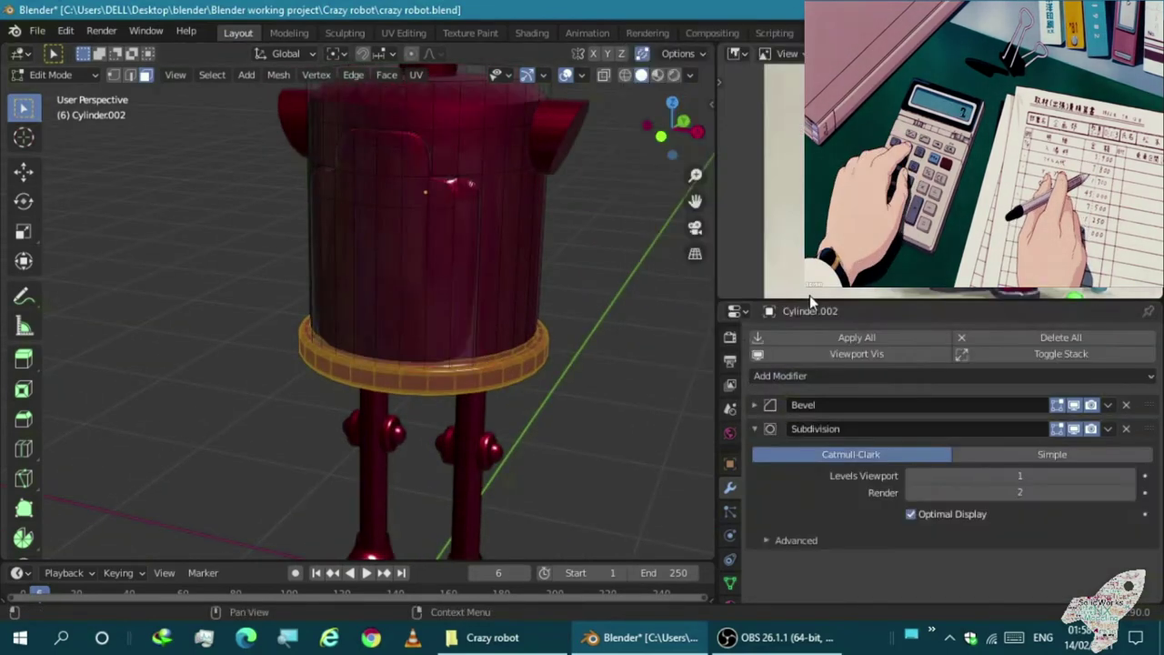
pyautogui.scroll(-2, 482, 319)
pyautogui.click(1126, 424)
pyautogui.click(964, 376)
pyautogui.click(822, 322)
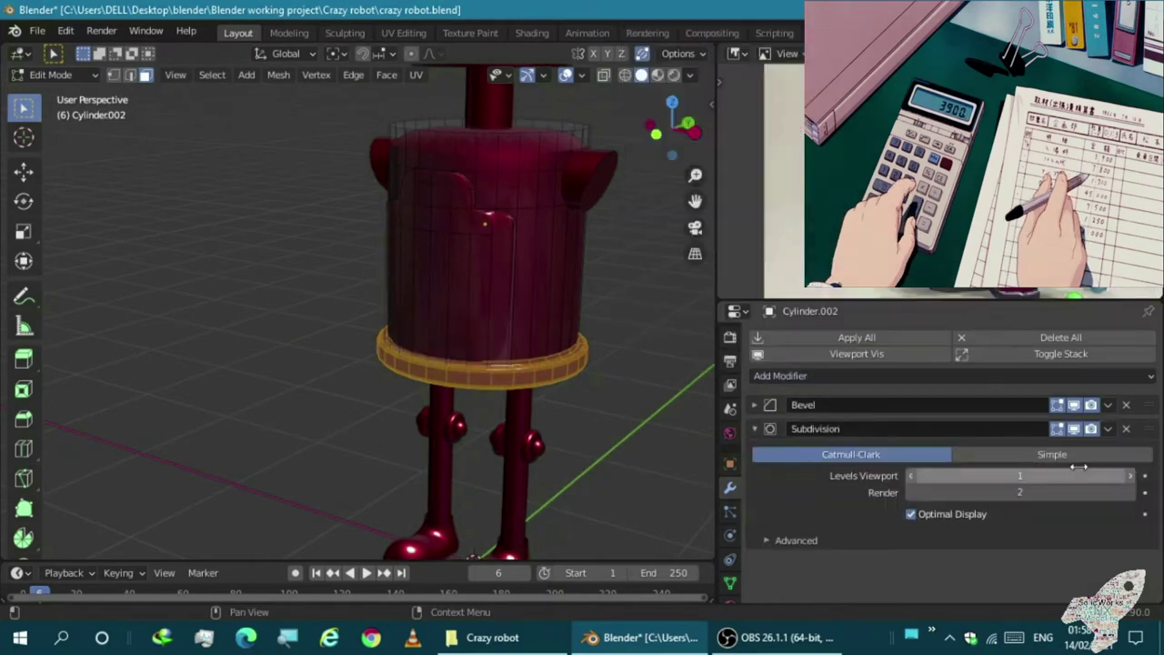
pyautogui.click(1126, 429)
pyautogui.scroll(3, 483, 419)
# Add a horizontal loop cut near the body's base rim and slide it slightly lower
pyautogui.moveTo(483, 419); pyautogui.dragTo(437, 335, button='middle')
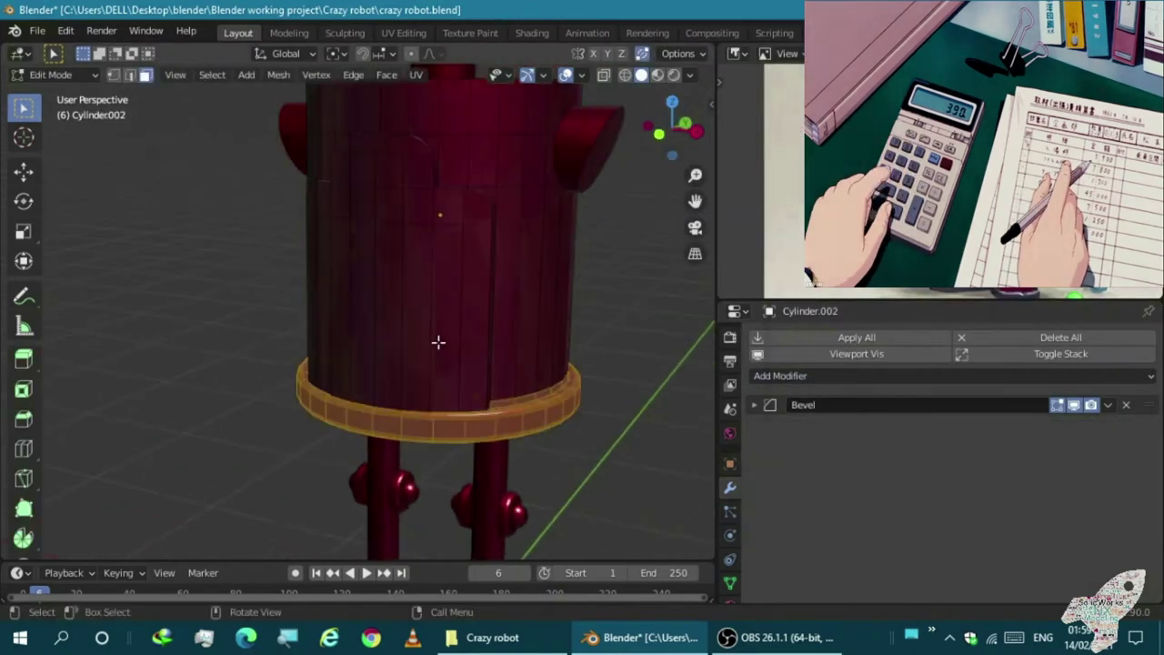
pyautogui.press('KP_1')
pyautogui.click(328, 342)
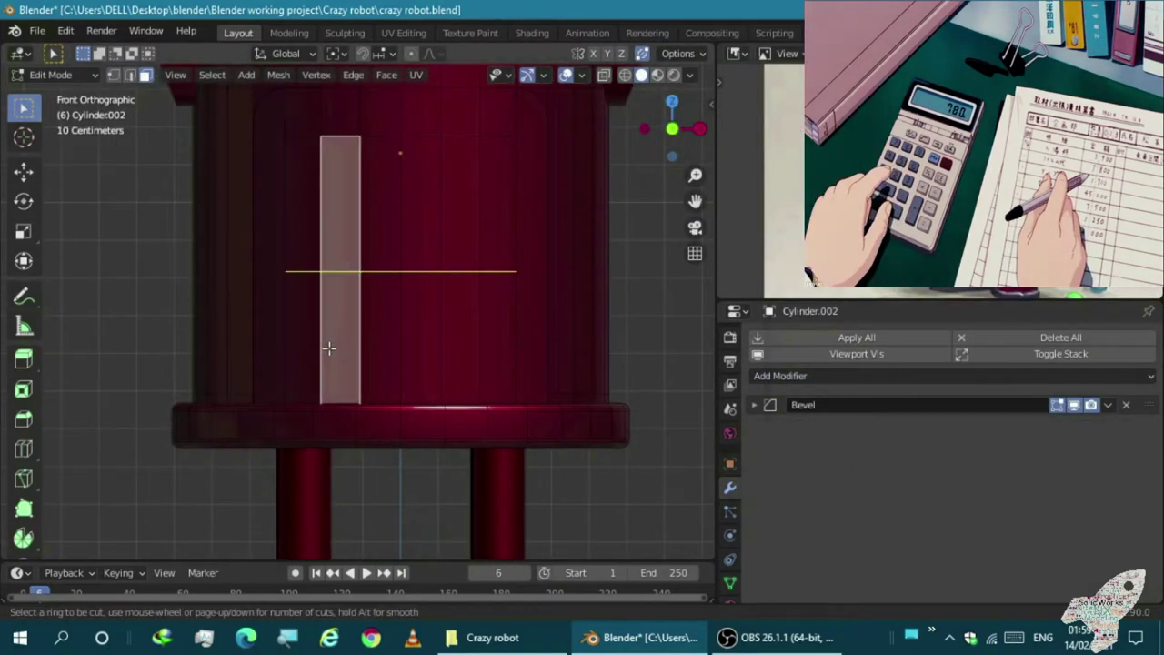
pyautogui.moveTo(328, 348); pyautogui.dragTo(343, 391)
pyautogui.moveTo(344, 391); pyautogui.dragTo(390, 312, button='middle')
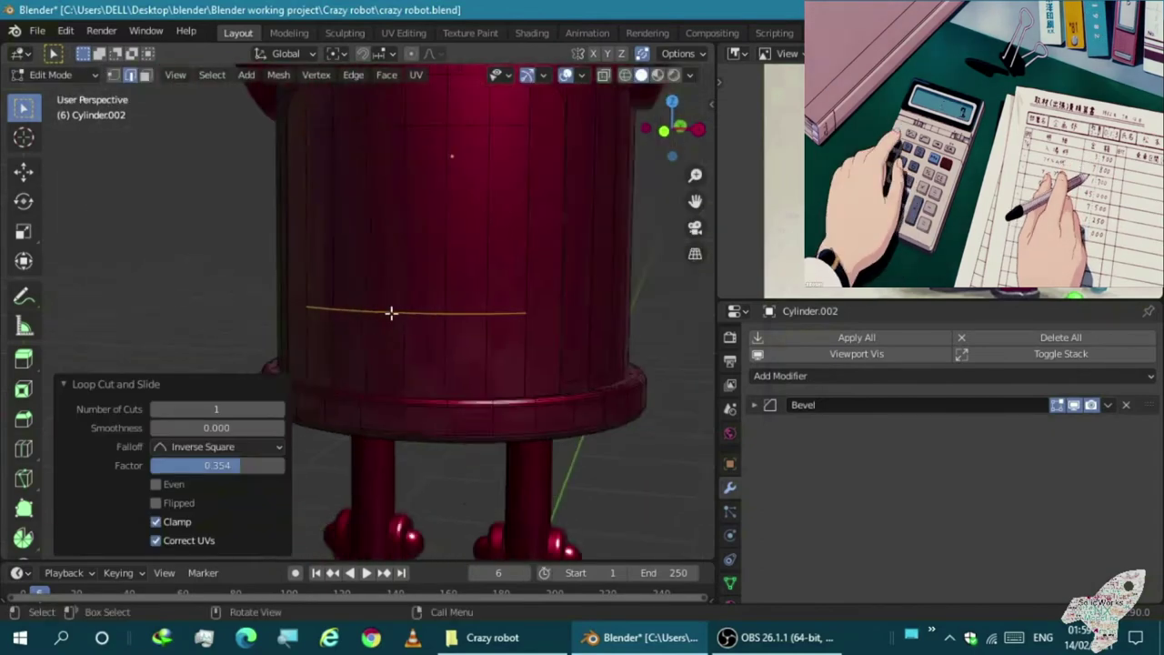
pyautogui.press('KP_1')
pyautogui.scroll(-2, 362, 348)
pyautogui.click(362, 347)
pyautogui.scroll(1, 362, 348)
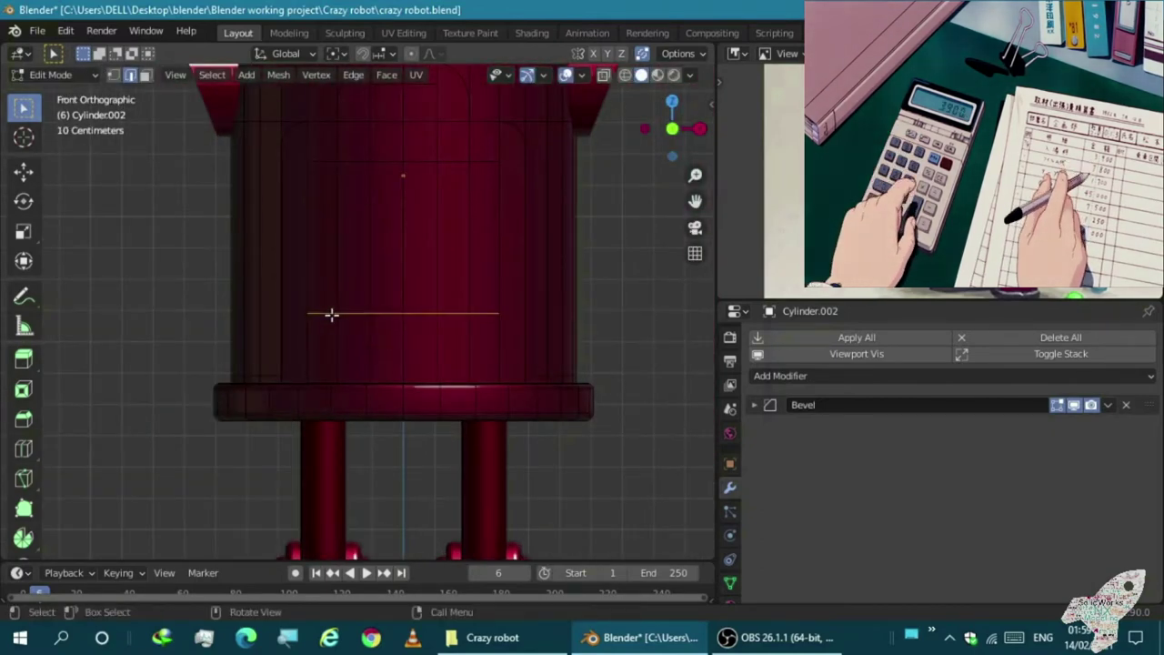
pyautogui.click(338, 324)
pyautogui.moveTo(337, 324); pyautogui.dragTo(359, 271, button='middle')
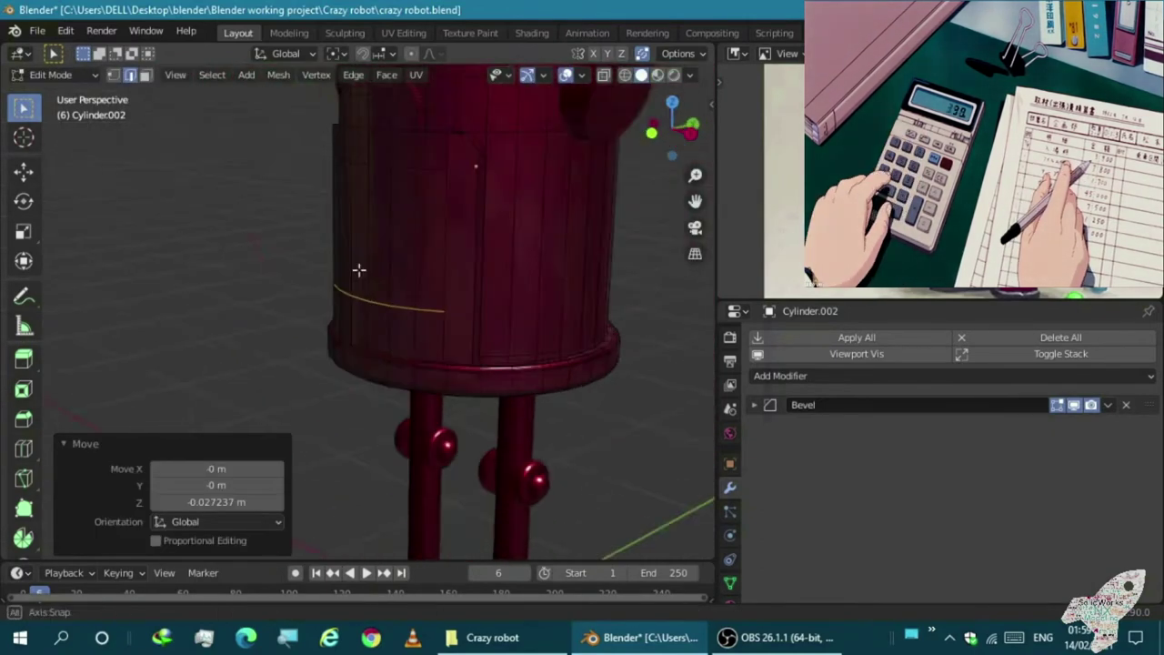
pyautogui.press('KP_1')
# Duplicate three faces below the new loop and separate them into their own object, Cylinder.006
pyautogui.click(144, 74)
pyautogui.keyDown('shift'); pyautogui.click(383, 337); pyautogui.keyUp('shift')
pyautogui.keyDown('shift'); pyautogui.click(414, 338); pyautogui.keyUp('shift')
pyautogui.scroll(-1, 437, 340)
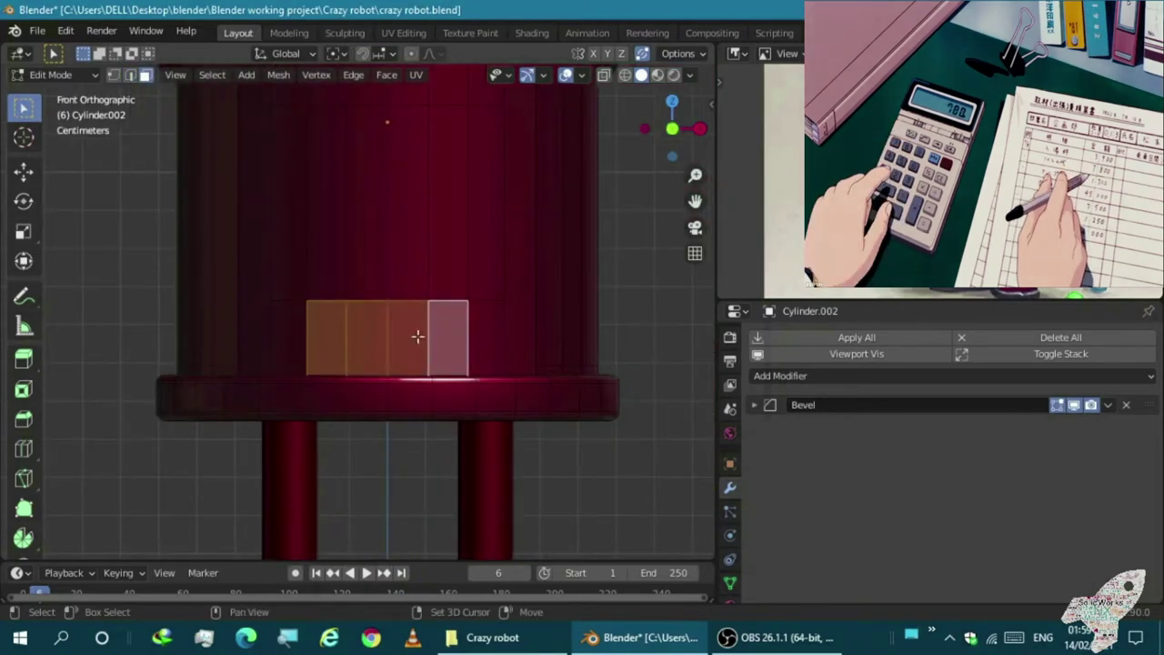
pyautogui.hotkey('shift', 'd')
pyautogui.rightClick(113, 265)
pyautogui.press('p')
pyautogui.press('Tab')
pyautogui.click(355, 338)
pyautogui.moveTo(355, 338); pyautogui.dragTo(473, 301, button='middle')
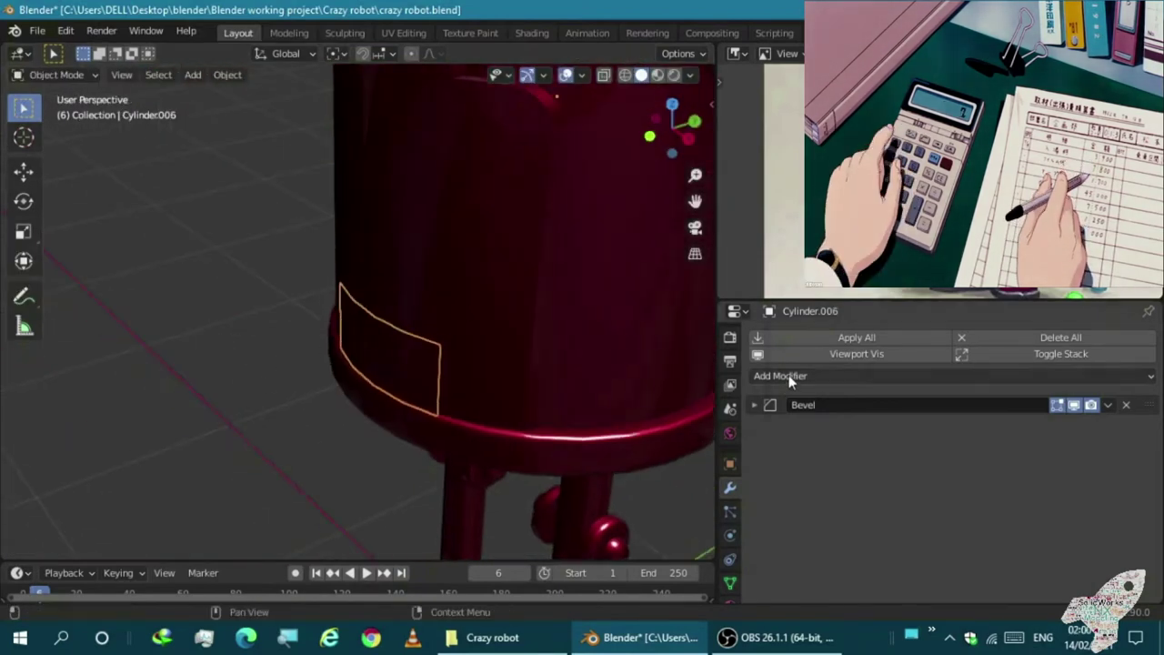
# Extrude the split-off panel outward from the body's front
pyautogui.click(789, 375)
pyautogui.press('KP_3')
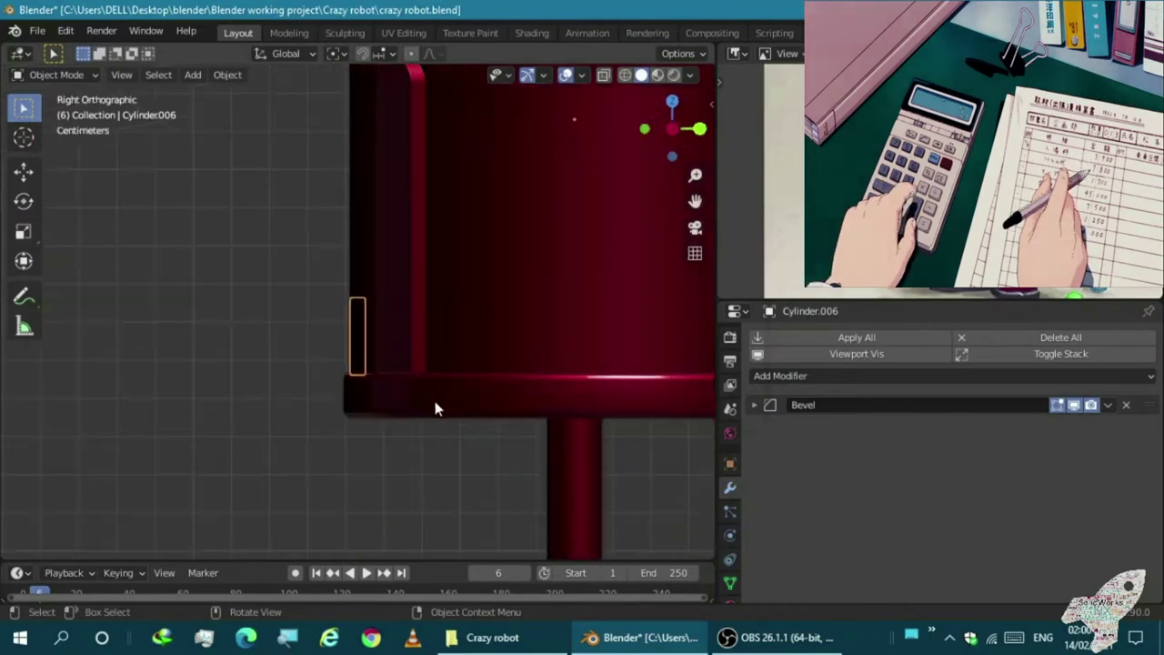
pyautogui.click(284, 404)
pyautogui.moveTo(284, 404); pyautogui.dragTo(392, 343, button='middle')
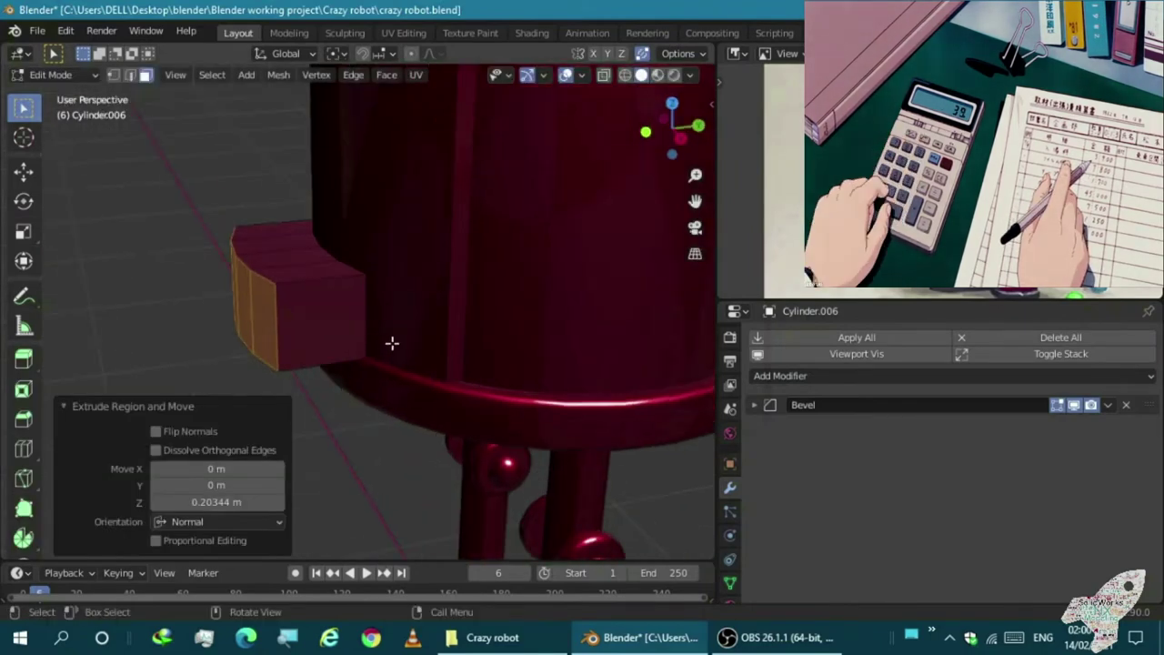
pyautogui.press('KP_3')
pyautogui.moveTo(316, 335)
pyautogui.mouseDown(button='middle')
pyautogui.moveTo(333, 352)
pyautogui.moveTo(410, 291)
pyautogui.mouseUp(button='middle')
pyautogui.press('KP_3')
# Try a Subdivision Surface modifier on the extruded block, then remove it
pyautogui.click(787, 375)
pyautogui.click(837, 299)
pyautogui.moveTo(637, 382)
pyautogui.mouseDown(button='middle')
pyautogui.moveTo(556, 408)
pyautogui.moveTo(622, 395)
pyautogui.mouseUp(button='middle')
pyautogui.click(1126, 428)
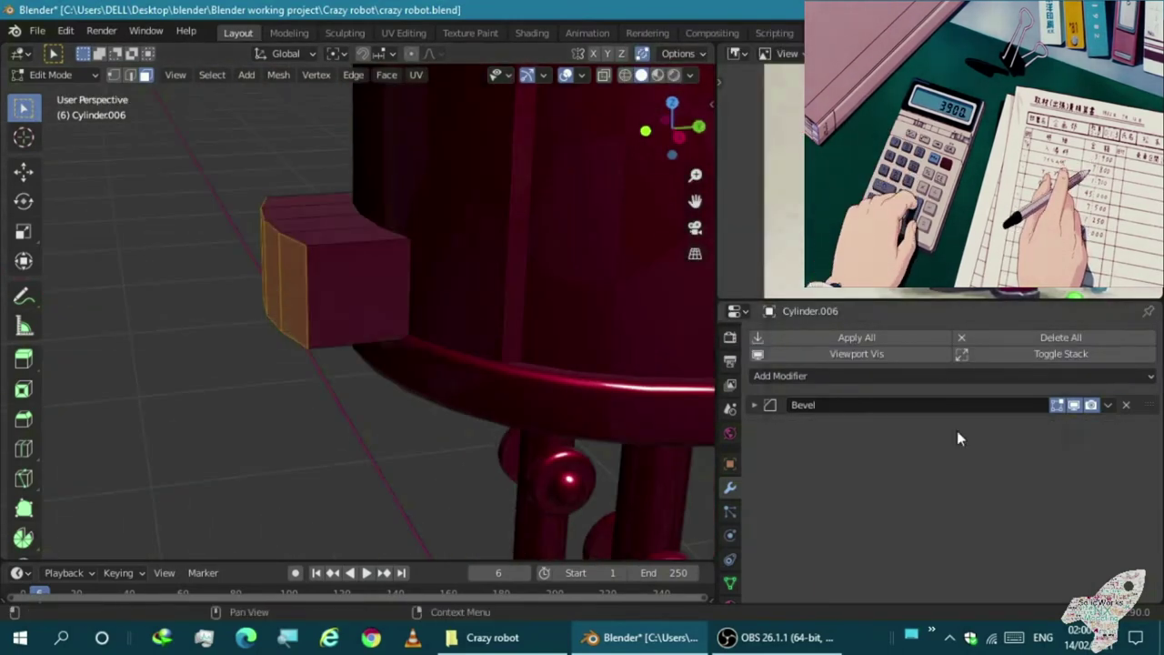
pyautogui.press('KP_3')
# Move the end face, then stretch the whole block to 2.511 along Y
pyautogui.press('g')
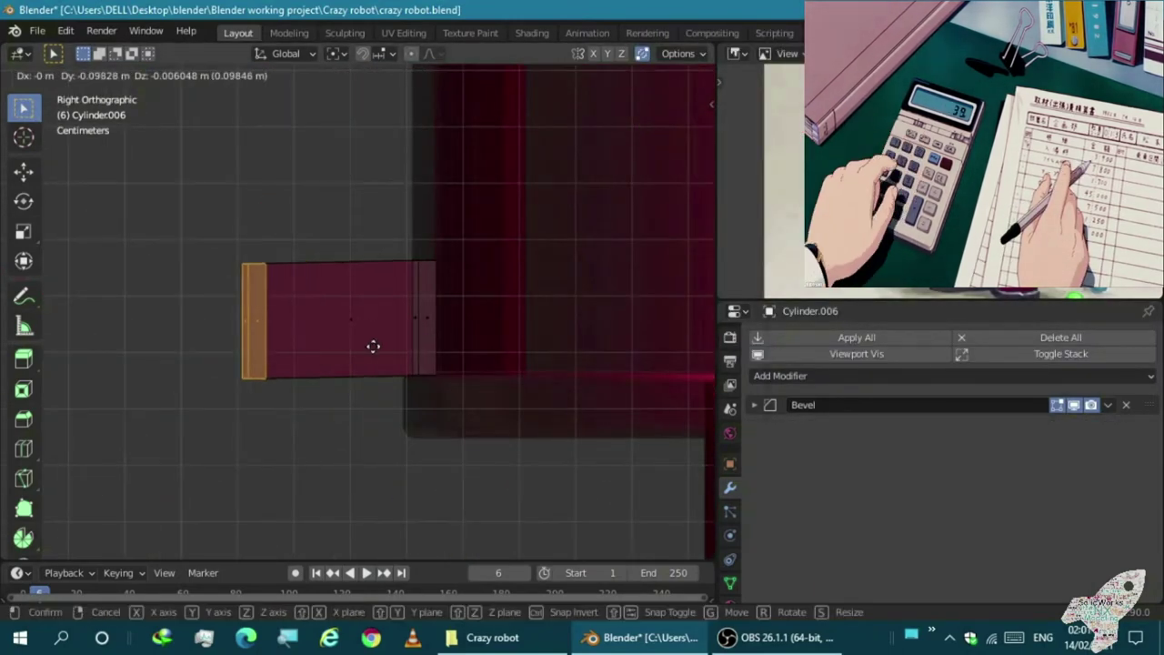
pyautogui.click(347, 347)
pyautogui.press('a')
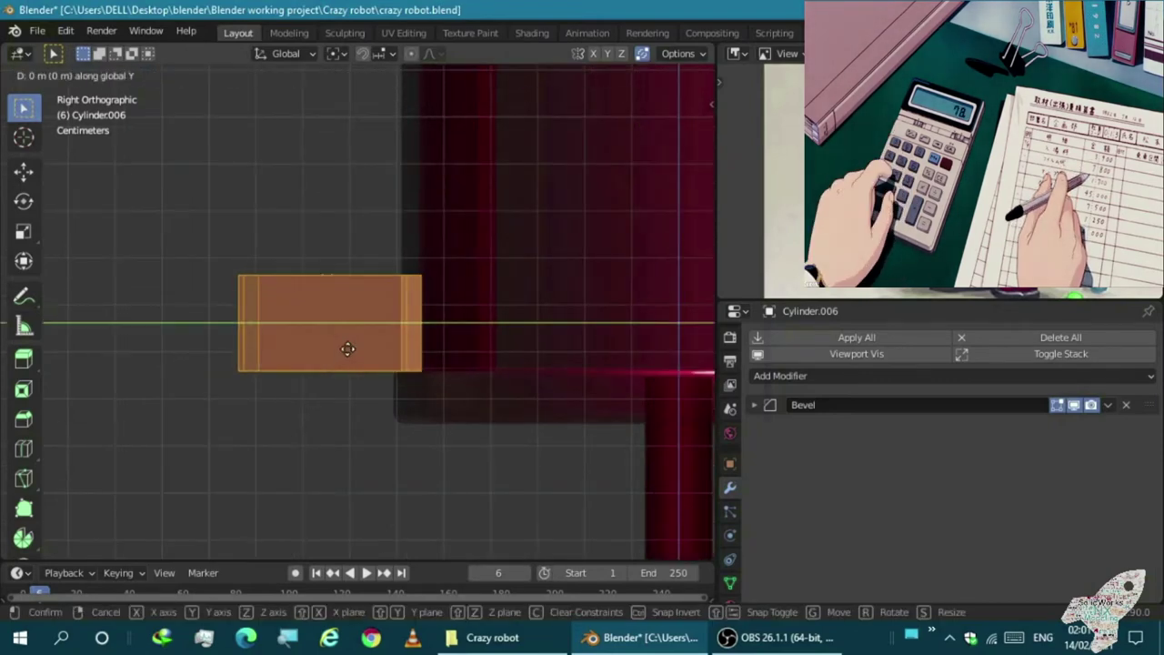
pyautogui.press('y')
pyautogui.click(444, 339)
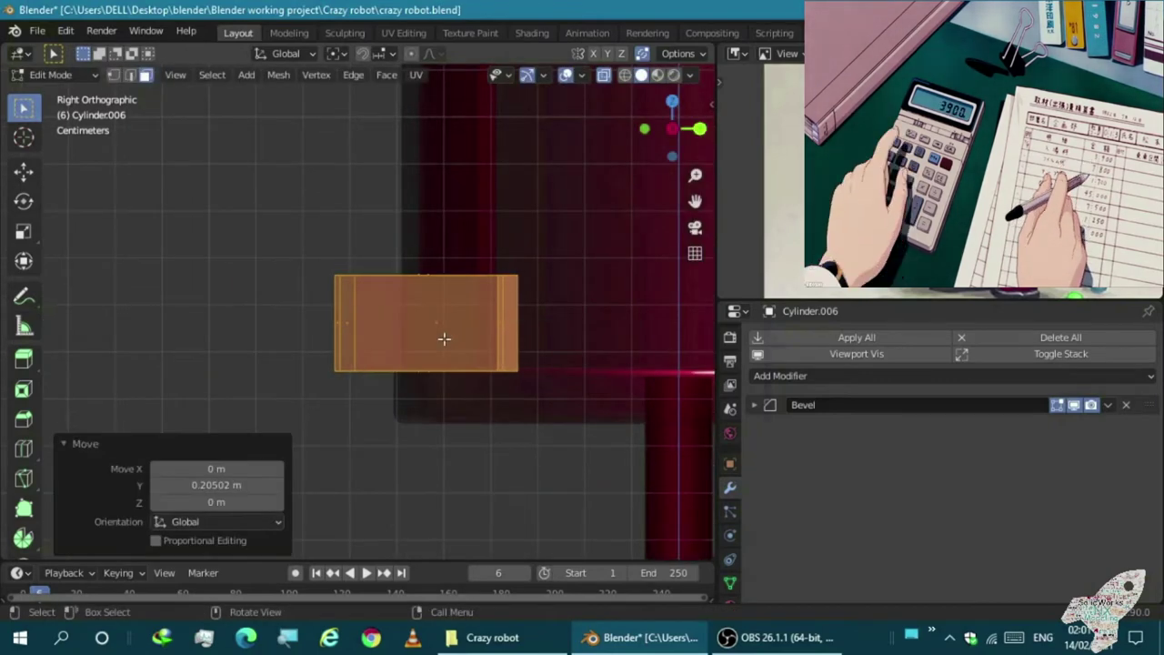
pyautogui.click(481, 338)
pyautogui.moveTo(480, 339); pyautogui.dragTo(382, 319, button='middle')
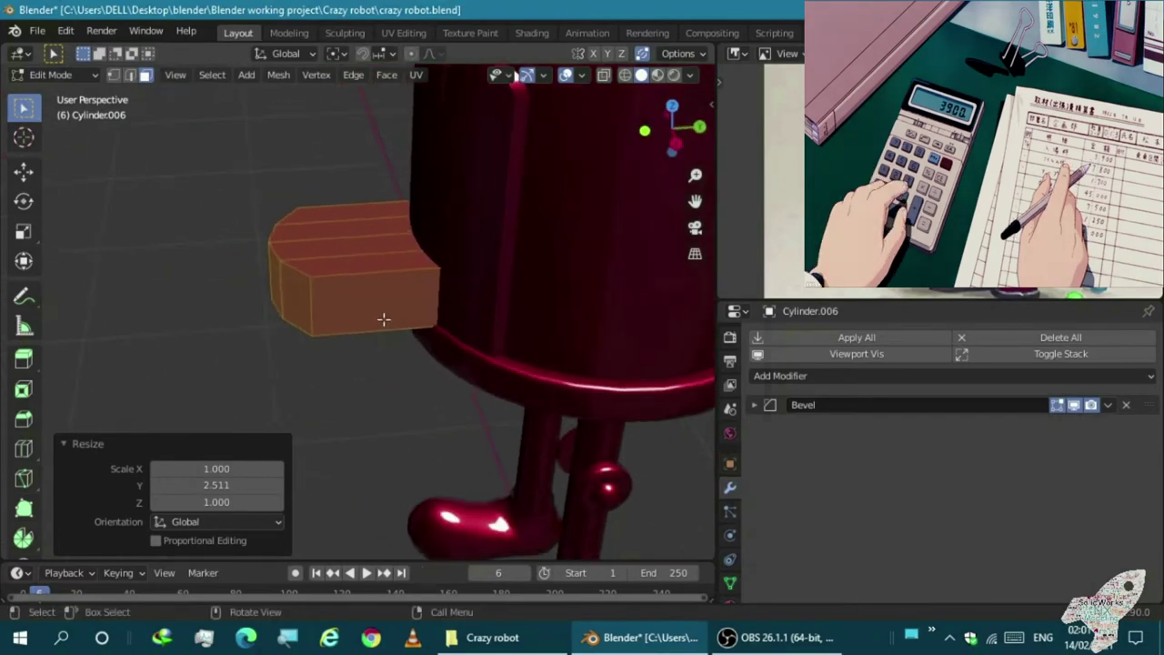
pyautogui.press('KP_1')
# Widen the block to 1.516 on X, then narrow it back to 0.816
pyautogui.press('g')
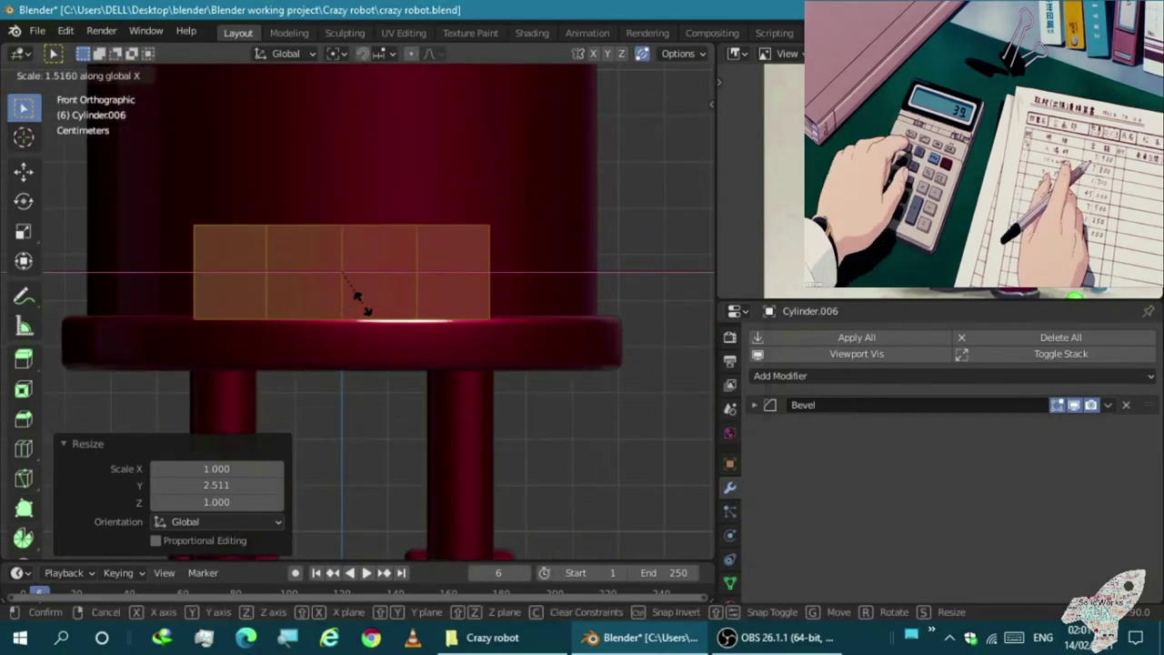
pyautogui.click(358, 297)
pyautogui.moveTo(358, 298); pyautogui.dragTo(476, 483, button='middle')
pyautogui.press('KP_1')
pyautogui.scroll(2, 403, 237)
pyautogui.press('s')
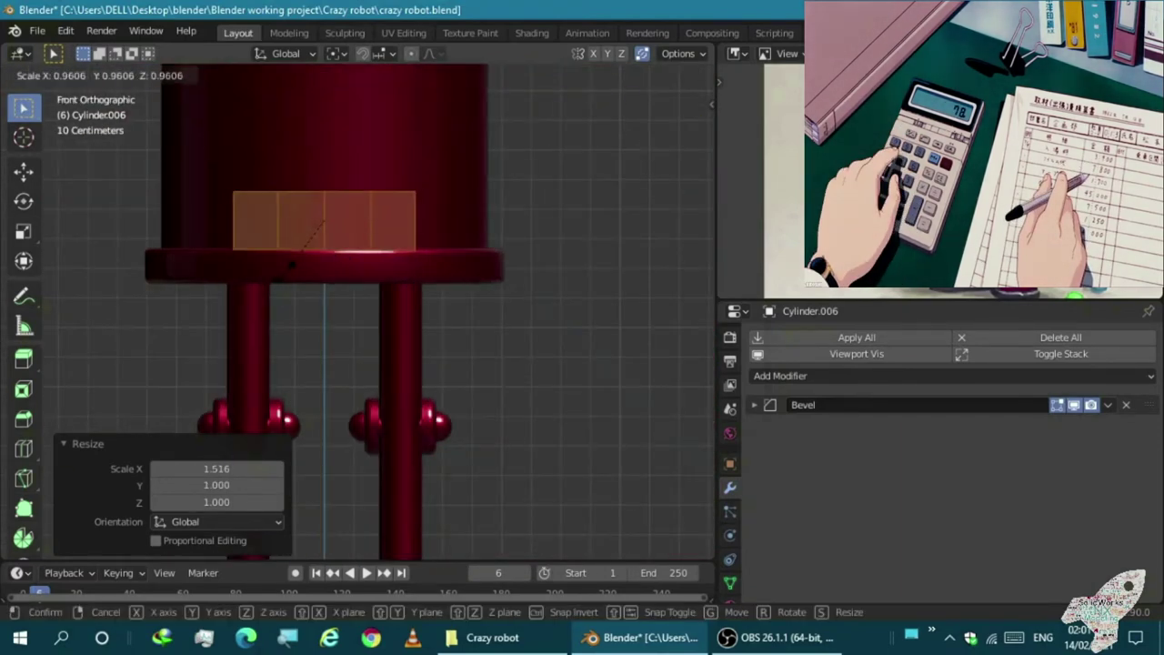
pyautogui.click(254, 263)
pyautogui.moveTo(255, 263); pyautogui.dragTo(208, 245, button='middle')
pyautogui.press('KP_3')
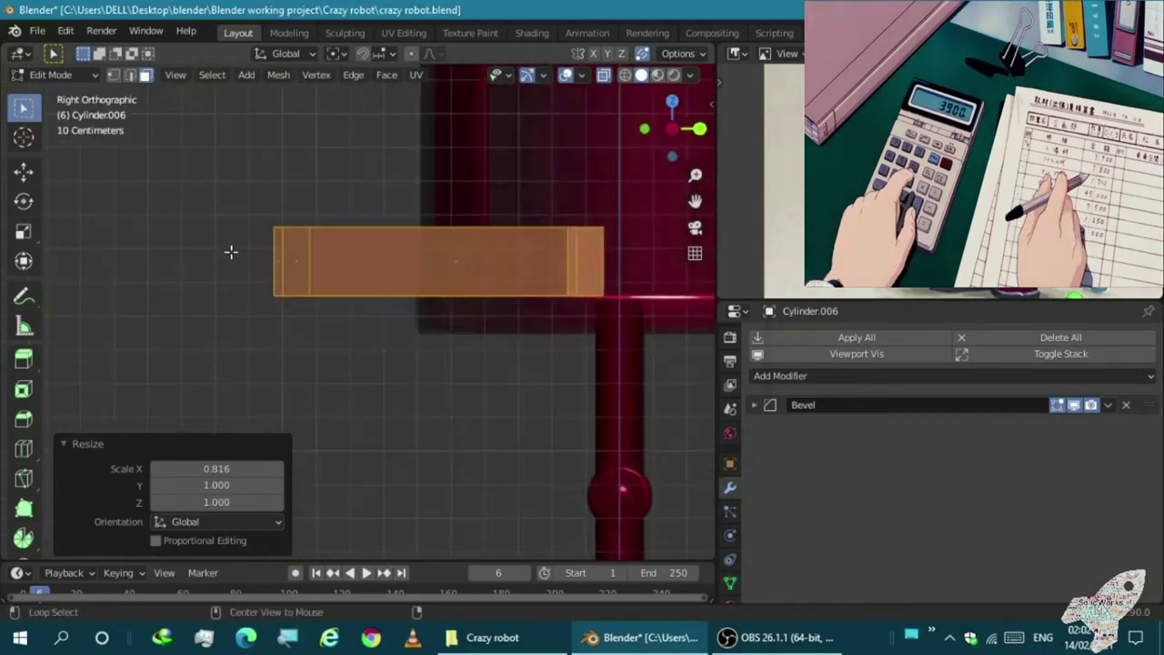
# Box-select the block's outer end face and push it further forward
pyautogui.press('b')
pyautogui.moveTo(238, 232); pyautogui.dragTo(309, 270)
pyautogui.moveTo(310, 271); pyautogui.dragTo(306, 337, button='middle')
pyautogui.press('KP_3')
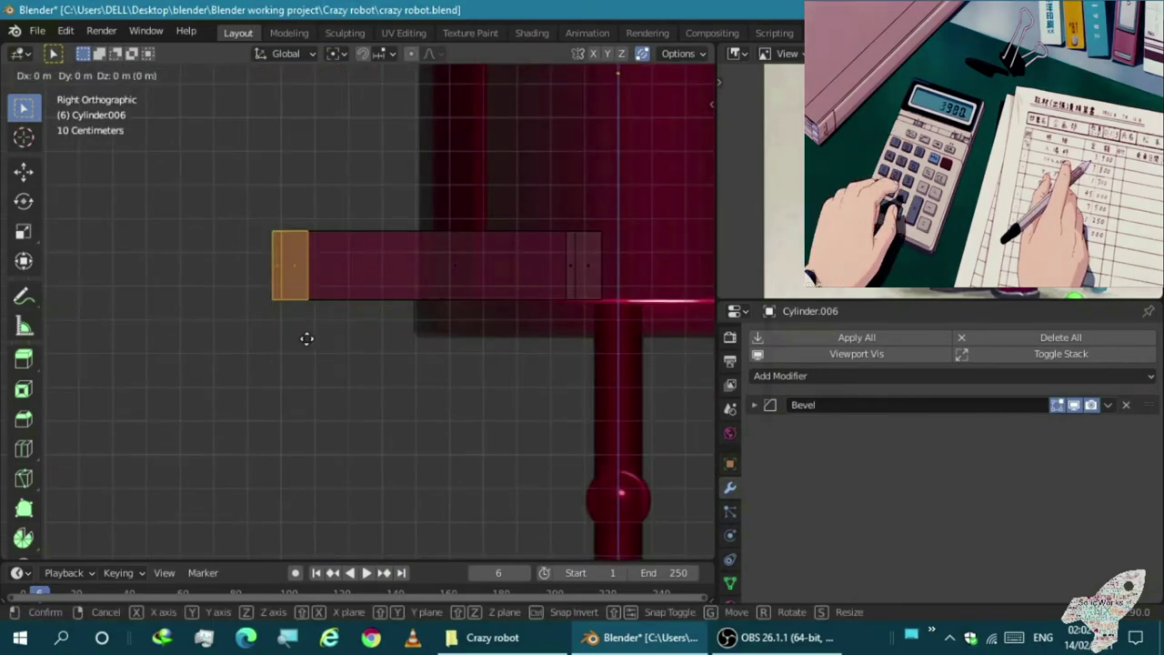
pyautogui.click(347, 343)
pyautogui.moveTo(347, 342); pyautogui.dragTo(509, 382, button='middle')
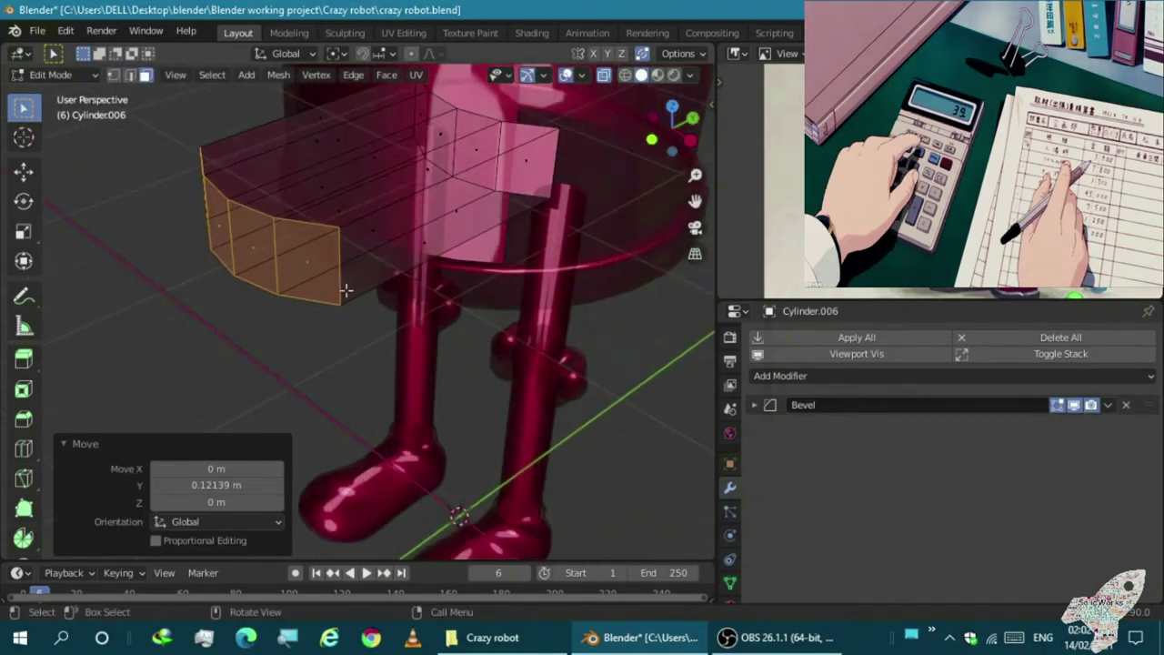
# In Object Mode, add a Solidify modifier to the pocket block
pyautogui.press('Tab')
pyautogui.click(787, 376)
pyautogui.click(901, 564)
pyautogui.moveTo(637, 364)
pyautogui.mouseDown(button='middle')
pyautogui.moveTo(500, 344)
pyautogui.moveTo(380, 372)
pyautogui.moveTo(411, 325)
pyautogui.mouseUp(button='middle')
# In Edit Mode, extrude the pocket's side faces and widen the extrusion to 1.239
pyautogui.scroll(2, 412, 324)
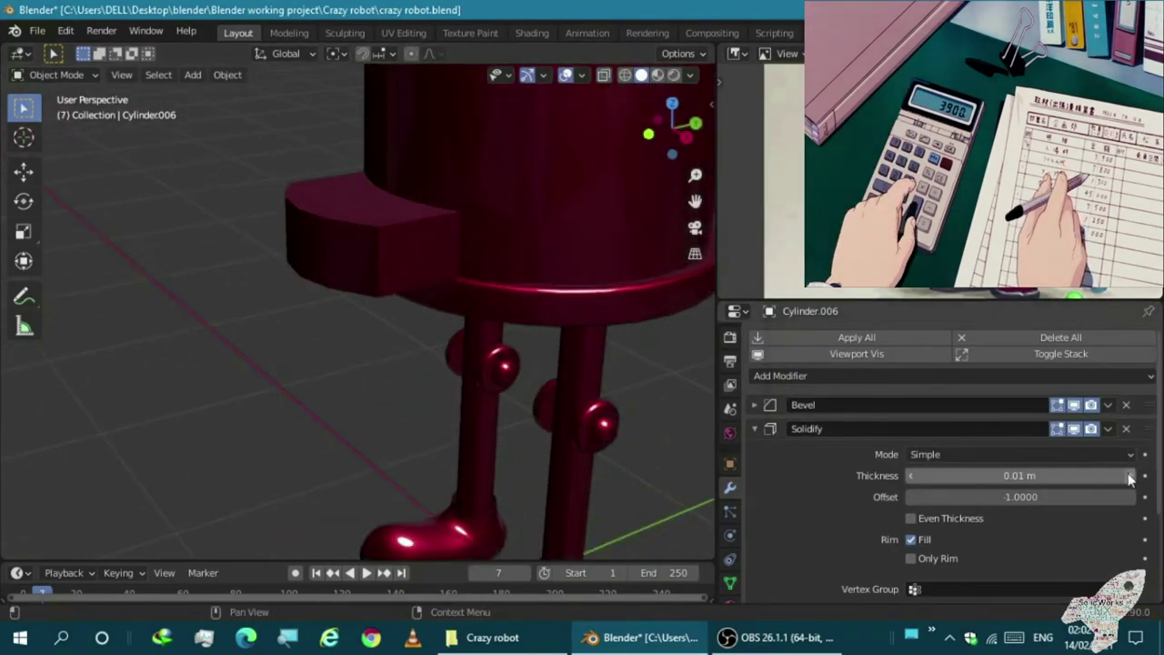
pyautogui.moveTo(552, 410)
pyautogui.mouseDown(button='middle')
pyautogui.moveTo(352, 396)
pyautogui.moveTo(378, 307)
pyautogui.mouseUp(button='middle')
pyautogui.press('Tab')
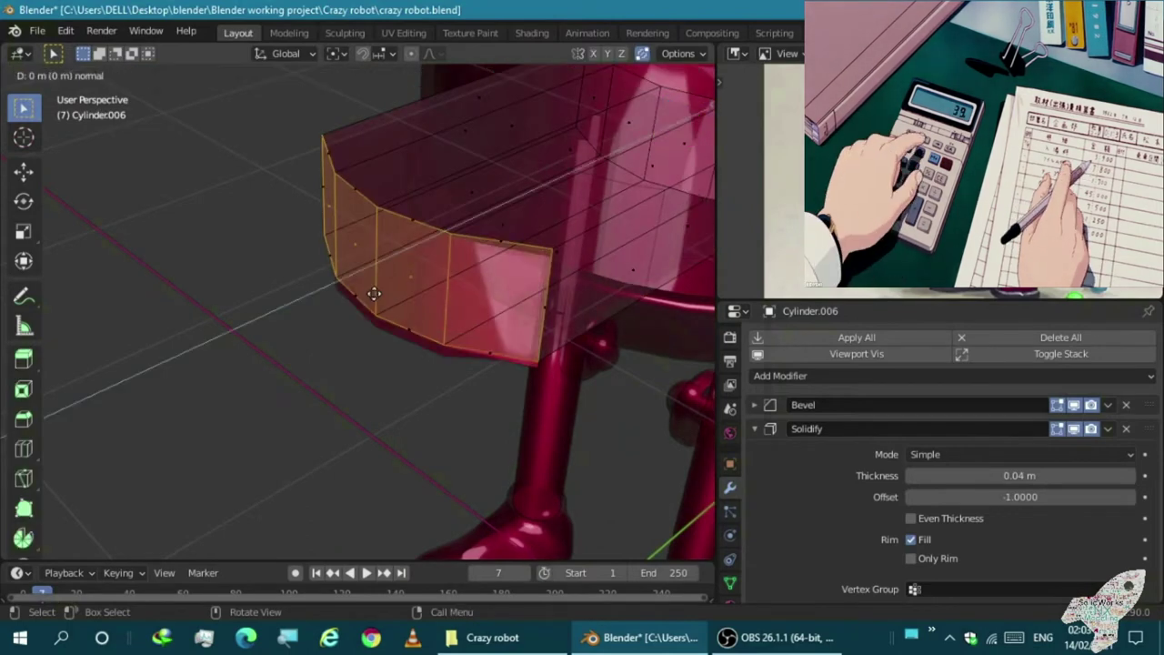
pyautogui.click(351, 314)
pyautogui.moveTo(351, 314); pyautogui.dragTo(442, 272, button='middle')
pyautogui.click(512, 346)
pyautogui.moveTo(513, 346)
pyautogui.mouseDown(button='middle')
pyautogui.moveTo(437, 310)
pyautogui.moveTo(257, 382)
pyautogui.mouseUp(button='middle')
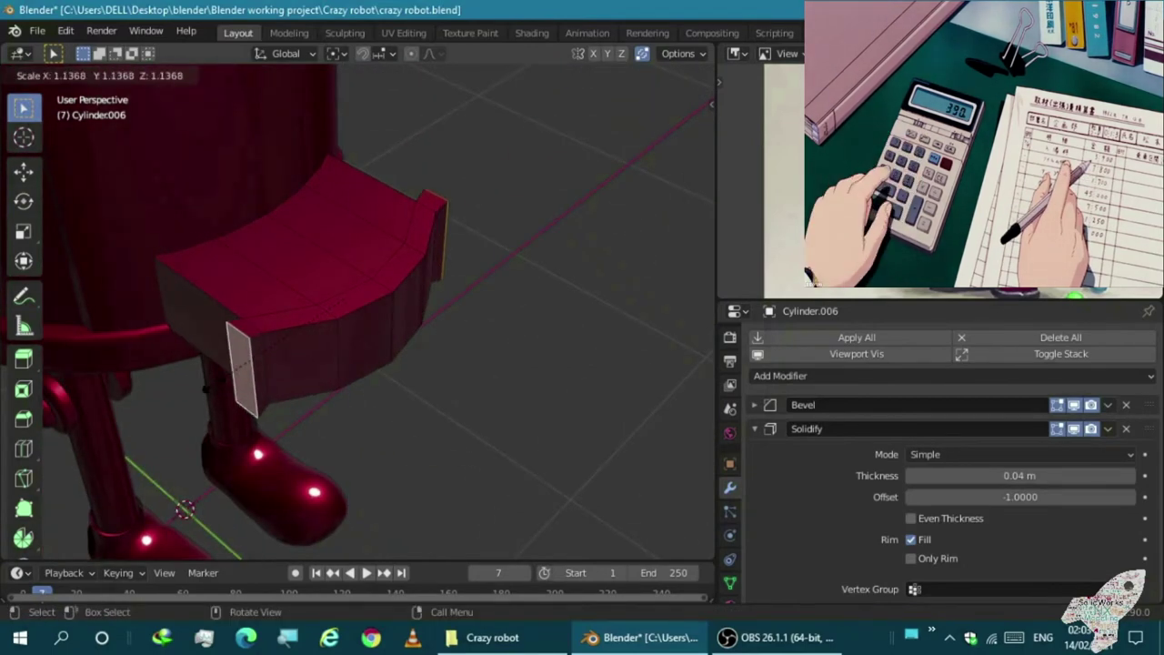
pyautogui.press('Escape')
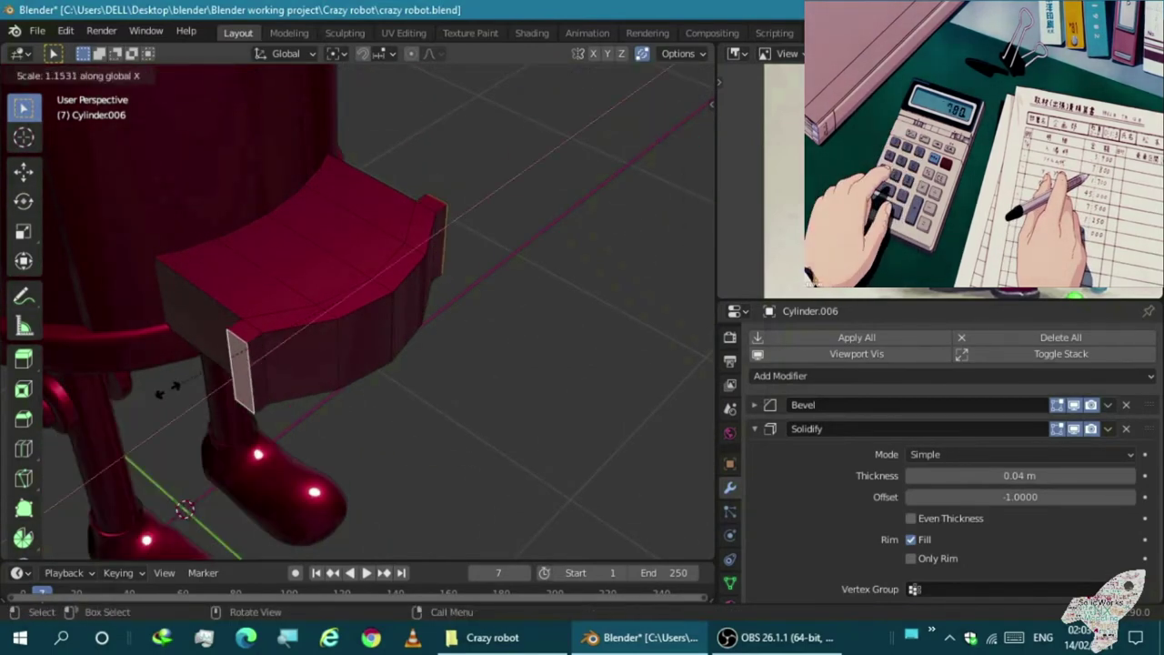
pyautogui.click(150, 392)
pyautogui.press('KP_7')
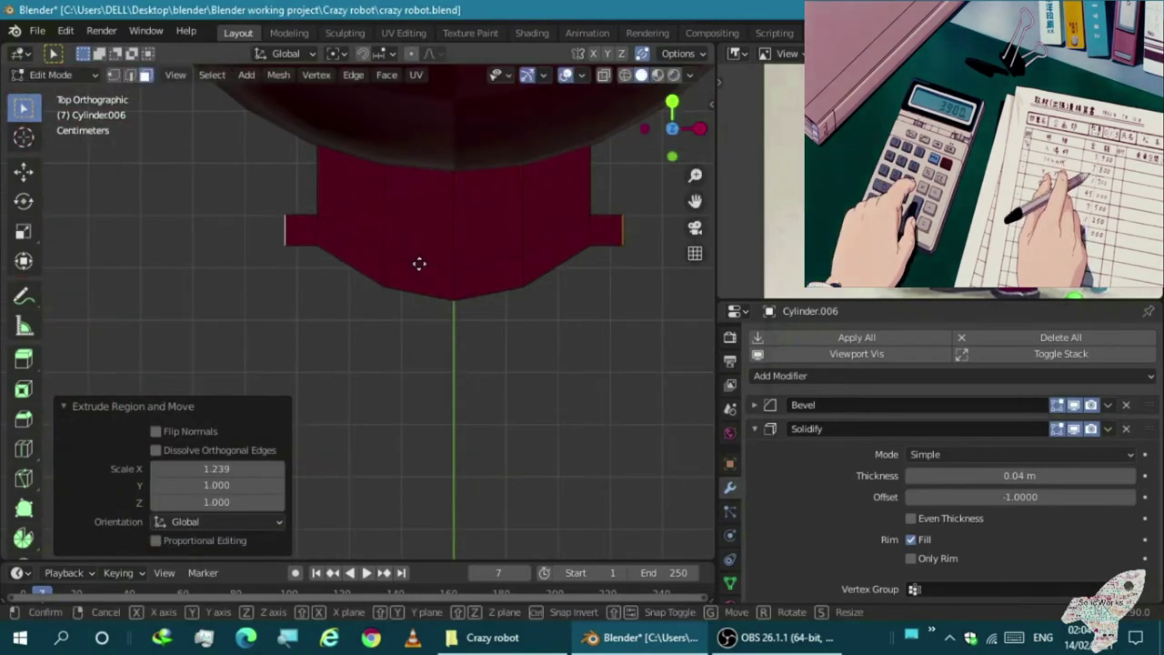
pyautogui.click(418, 233)
pyautogui.moveTo(416, 234)
pyautogui.mouseDown(button='middle')
pyautogui.moveTo(398, 221)
pyautogui.moveTo(476, 273)
pyautogui.moveTo(400, 271)
pyautogui.mouseUp(button='middle')
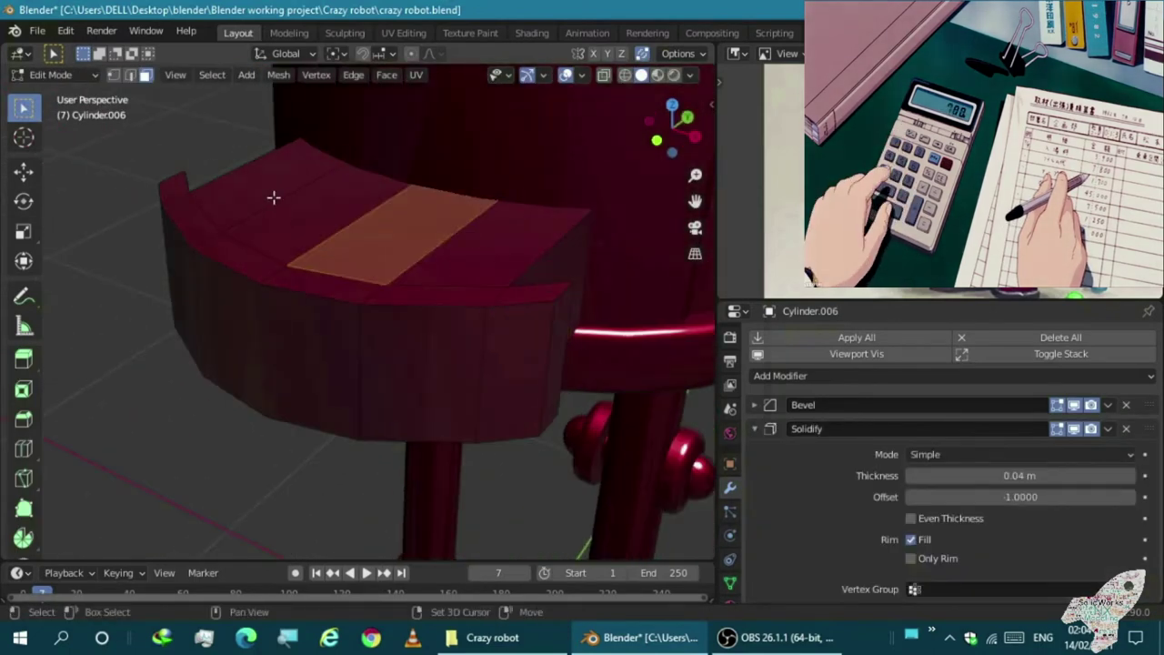
# Merge the pocket's top faces into one and delete it to open the pocket
pyautogui.hotkey('ctrl', 'x')
pyautogui.moveTo(415, 281)
pyautogui.mouseDown(button='middle')
pyautogui.moveTo(351, 318)
pyautogui.moveTo(391, 260)
pyautogui.moveTo(412, 271)
pyautogui.moveTo(377, 252)
pyautogui.moveTo(385, 270)
pyautogui.moveTo(421, 236)
pyautogui.moveTo(240, 130)
pyautogui.moveTo(346, 242)
pyautogui.moveTo(242, 151)
pyautogui.moveTo(253, 157)
pyautogui.mouseUp(button='middle')
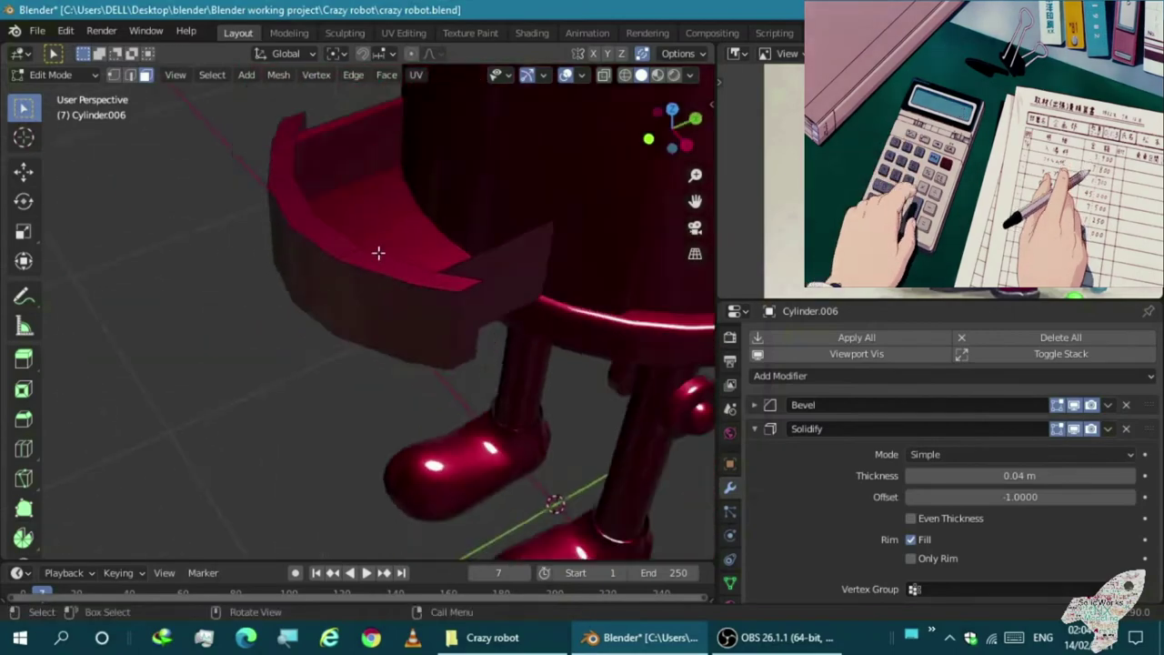
pyautogui.press('x')
pyautogui.click(421, 239)
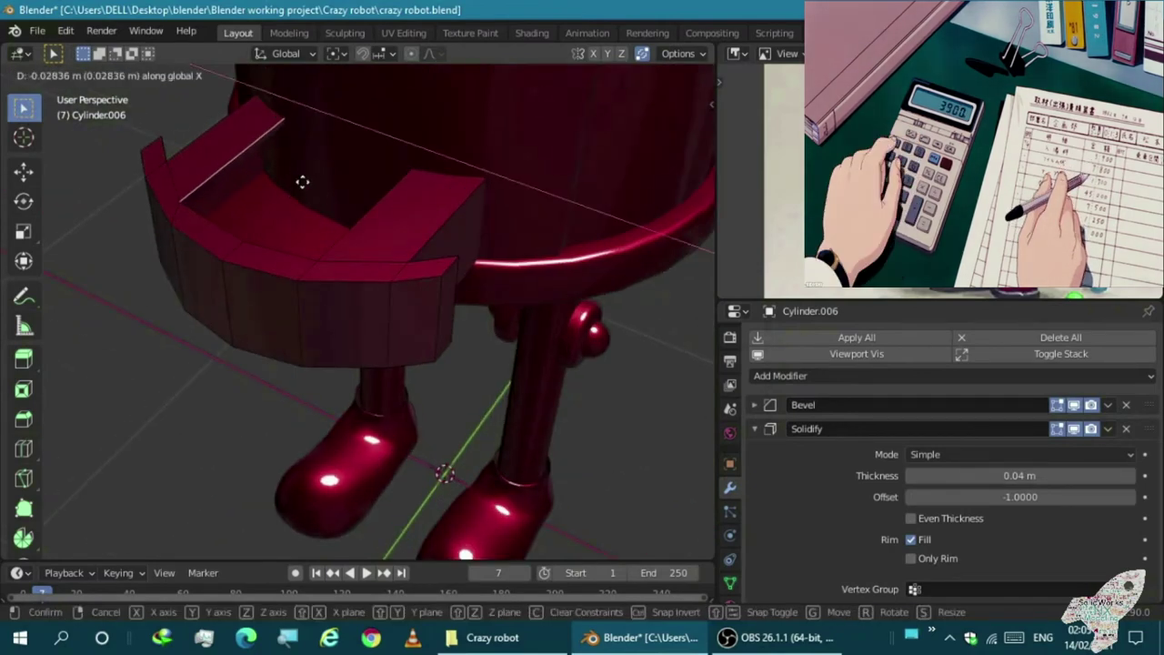
pyautogui.moveTo(226, 214)
pyautogui.keyDown('ctrl'); pyautogui.mouseDown(button='middle')
pyautogui.moveTo(236, 125)
pyautogui.moveTo(202, 170)
pyautogui.moveTo(382, 247)
pyautogui.moveTo(428, 307)
pyautogui.moveTo(405, 296)
pyautogui.moveTo(837, 400)
pyautogui.mouseUp(button='middle'); pyautogui.keyUp('ctrl')
pyautogui.press('Tab')
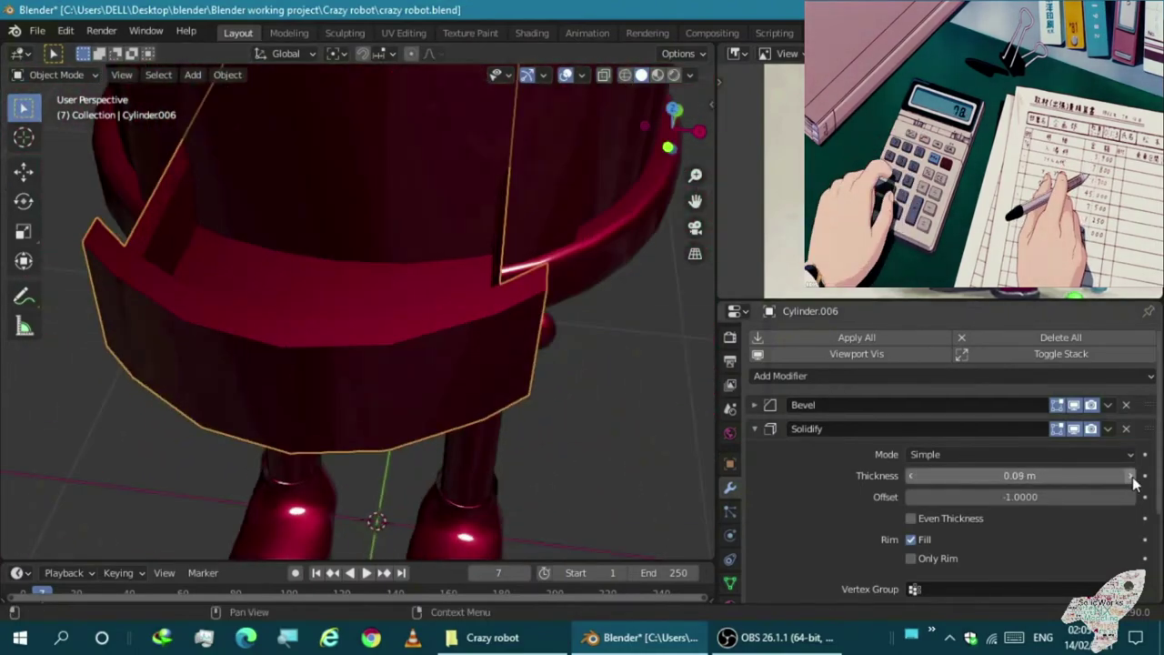
# Turn off Even Thickness on the pocket's Solidify modifier and set thickness to 0.04 m
pyautogui.moveTo(1135, 483); pyautogui.dragTo(1002, 546, button='middle')
pyautogui.click(910, 519)
pyautogui.scroll(-2, 940, 503)
pyautogui.scroll(-3, 941, 503)
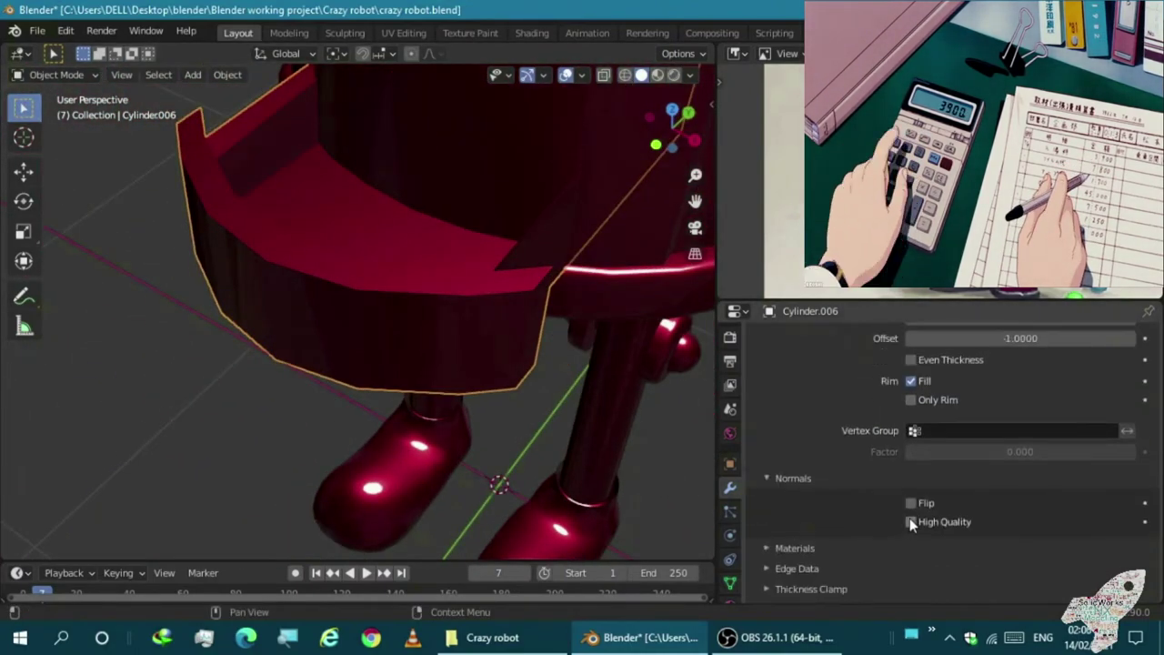
pyautogui.moveTo(547, 460)
pyautogui.mouseDown(button='middle')
pyautogui.moveTo(673, 447)
pyautogui.moveTo(407, 356)
pyautogui.moveTo(494, 319)
pyautogui.moveTo(430, 326)
pyautogui.moveTo(301, 291)
pyautogui.moveTo(156, 343)
pyautogui.moveTo(148, 298)
pyautogui.moveTo(138, 356)
pyautogui.mouseUp(button='middle')
pyautogui.hotkey('ctrl', 'z')
# Check the pocket mesh in Edit Mode, return to Object Mode, and select the robot body
pyautogui.press('Tab')
pyautogui.scroll(3, 236, 299)
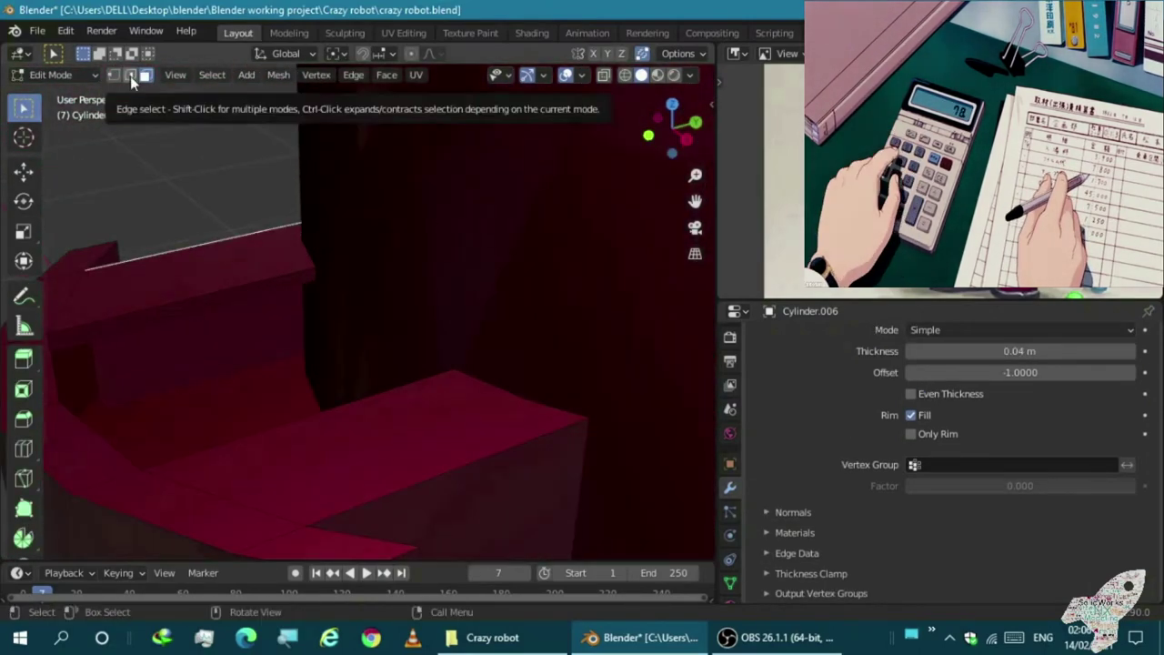
pyautogui.scroll(-3, 301, 224)
pyautogui.press('Tab')
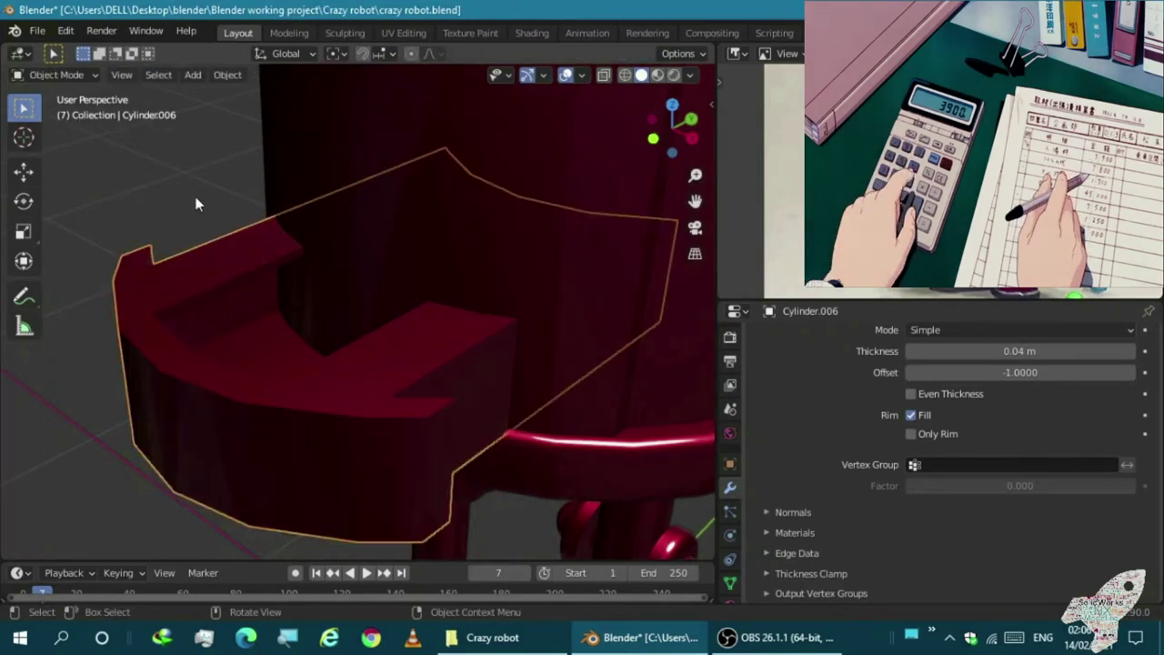
pyautogui.scroll(-3, 452, 230)
pyautogui.click(499, 200)
# Add a Boolean modifier to the robot body, aiming at the pocket piece as cutter
pyautogui.click(771, 378)
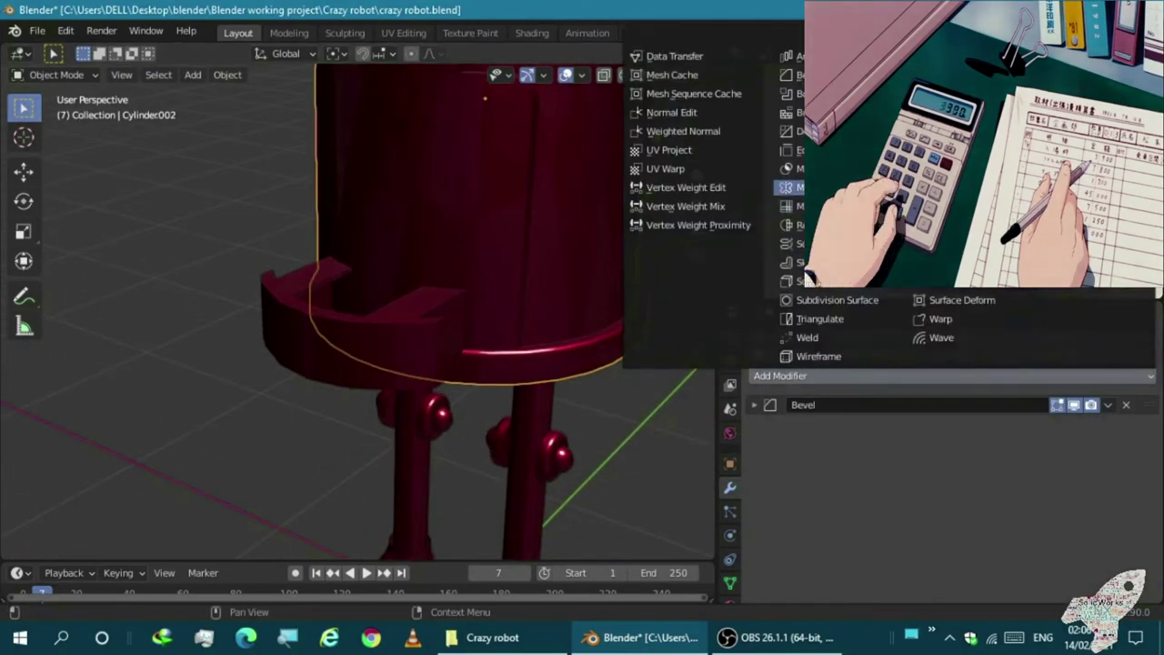
pyautogui.click(819, 94)
pyautogui.click(409, 364)
pyautogui.scroll(2, 416, 382)
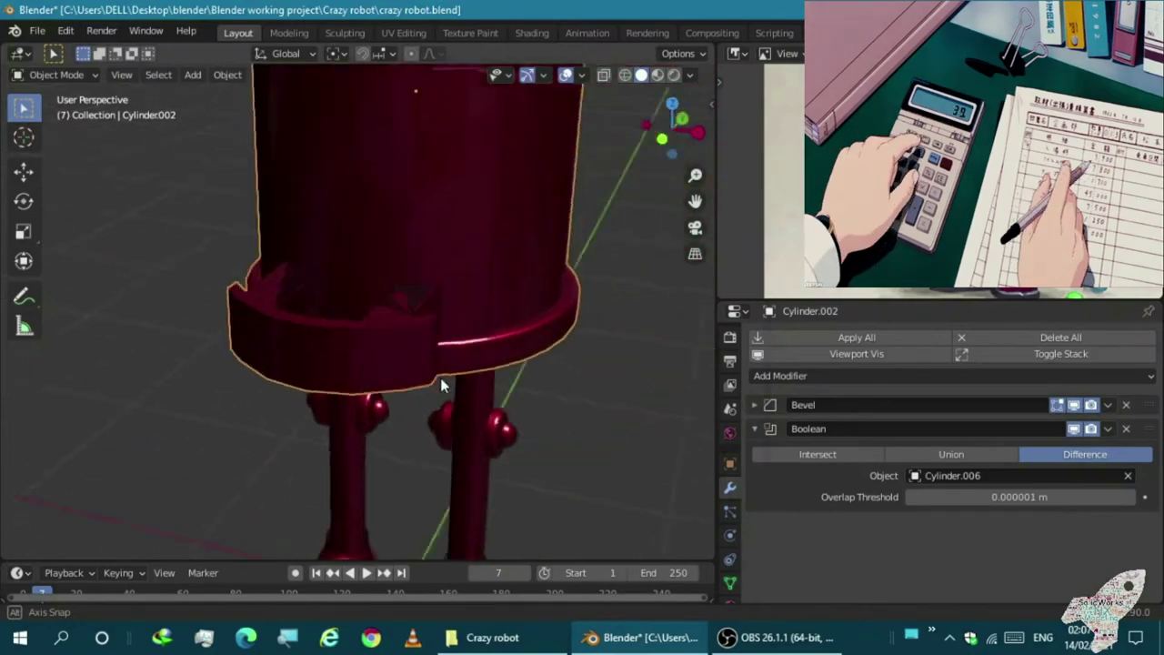
pyautogui.moveTo(315, 353); pyautogui.dragTo(387, 358, button='middle')
# Add a test Boolean modifier to the pocket piece Cylinder.006, then remove it
pyautogui.click(387, 364)
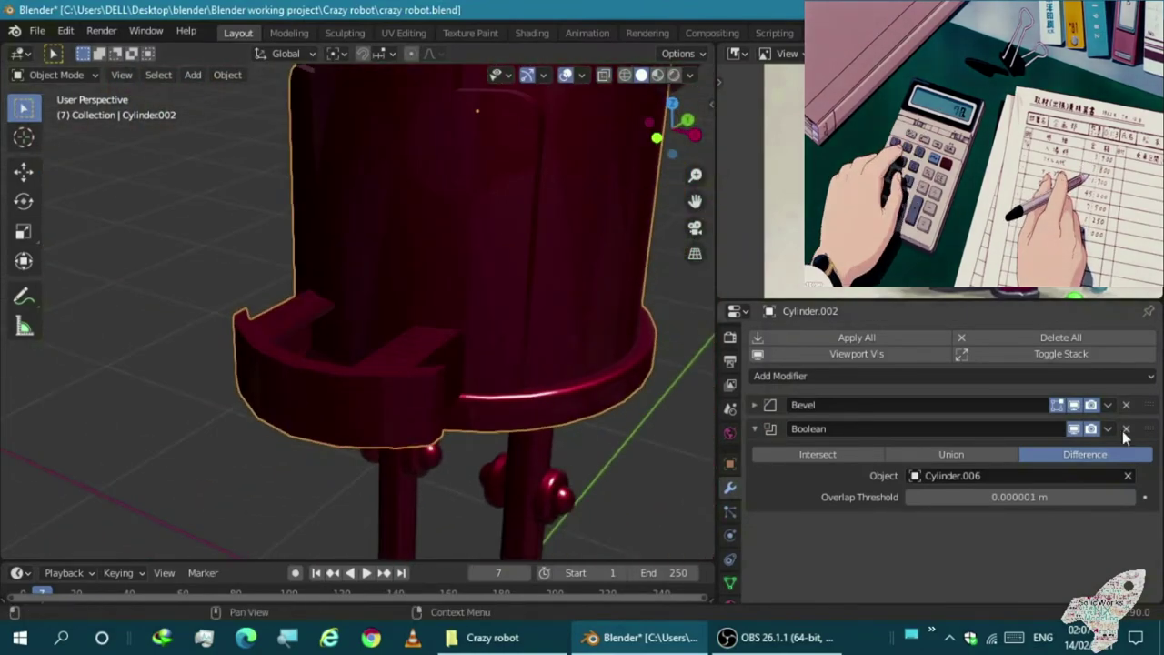
pyautogui.click(835, 376)
pyautogui.click(792, 94)
pyautogui.moveTo(437, 300)
pyautogui.mouseDown(button='middle')
pyautogui.moveTo(448, 333)
pyautogui.moveTo(431, 395)
pyautogui.mouseUp(button='middle')
pyautogui.click(1127, 452)
pyautogui.moveTo(583, 473)
pyautogui.mouseDown(button='middle')
pyautogui.moveTo(506, 476)
pyautogui.moveTo(200, 371)
pyautogui.moveTo(326, 291)
pyautogui.moveTo(346, 366)
pyautogui.moveTo(321, 317)
pyautogui.moveTo(283, 373)
pyautogui.moveTo(200, 385)
pyautogui.moveTo(367, 229)
pyautogui.moveTo(188, 247)
pyautogui.moveTo(342, 330)
pyautogui.moveTo(252, 359)
pyautogui.moveTo(372, 320)
pyautogui.moveTo(400, 245)
pyautogui.mouseUp(button='middle')
# Inspect the robot body and arm piece in the mesh data properties
pyautogui.click(367, 229)
pyautogui.click(400, 246)
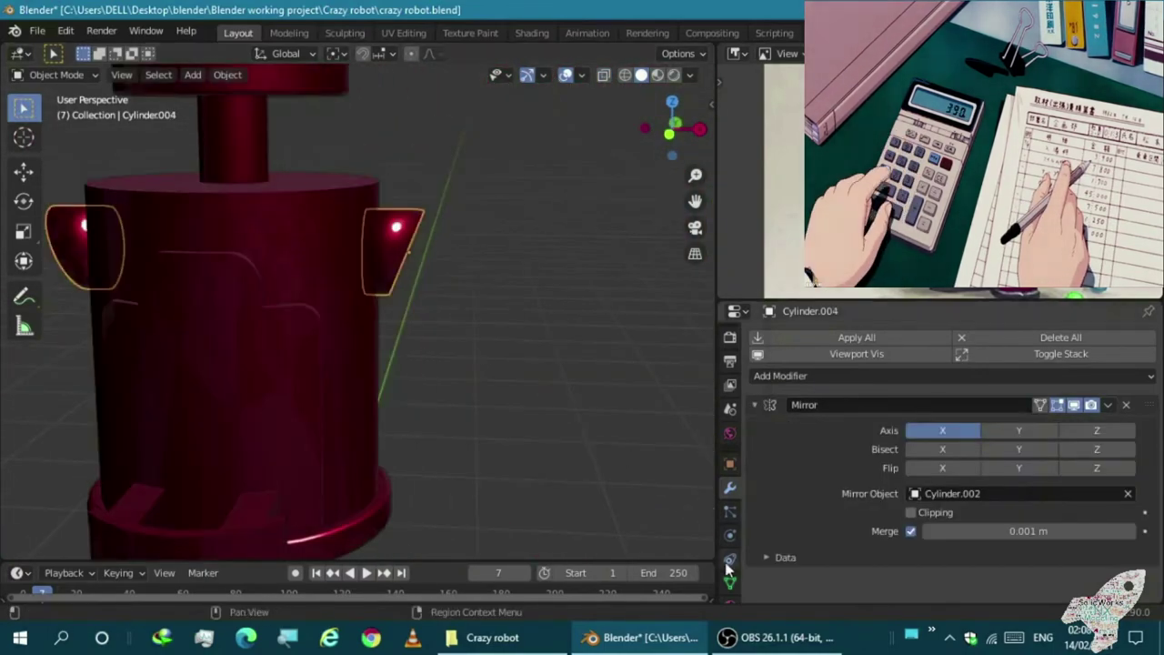
pyautogui.click(729, 580)
pyautogui.moveTo(435, 402); pyautogui.dragTo(255, 318, button='middle')
# Give body Cylinder.002 a Difference Boolean cutting with pocket Cylinder.006, after its Bevel
pyautogui.click(255, 317)
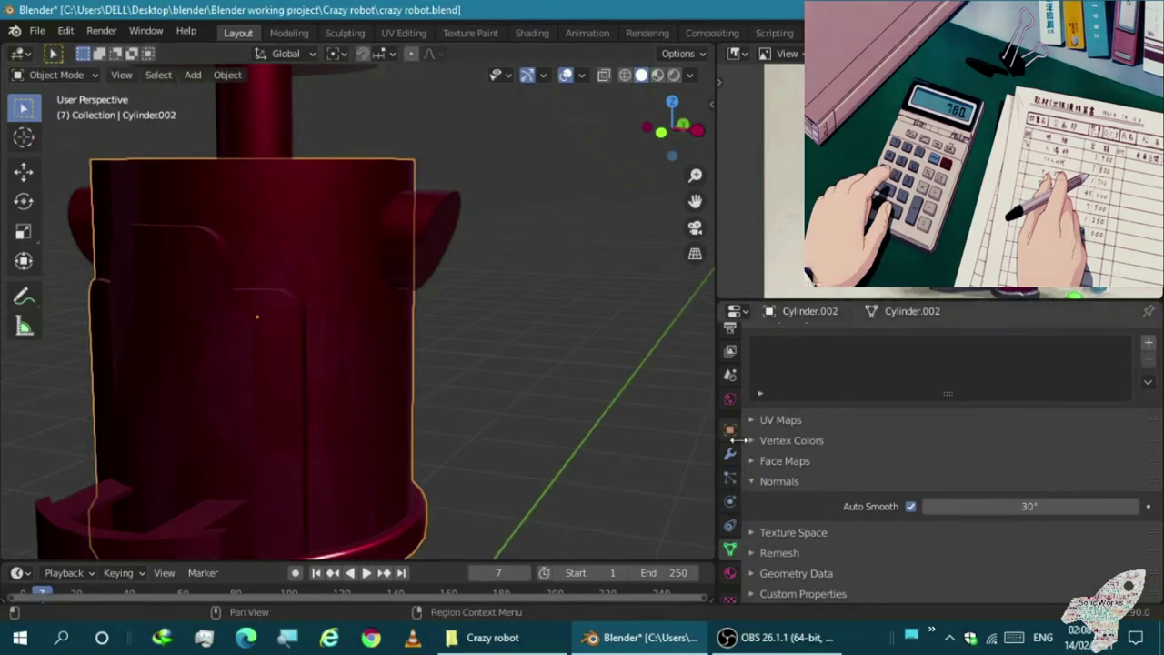
pyautogui.click(730, 452)
pyautogui.click(780, 375)
pyautogui.click(796, 93)
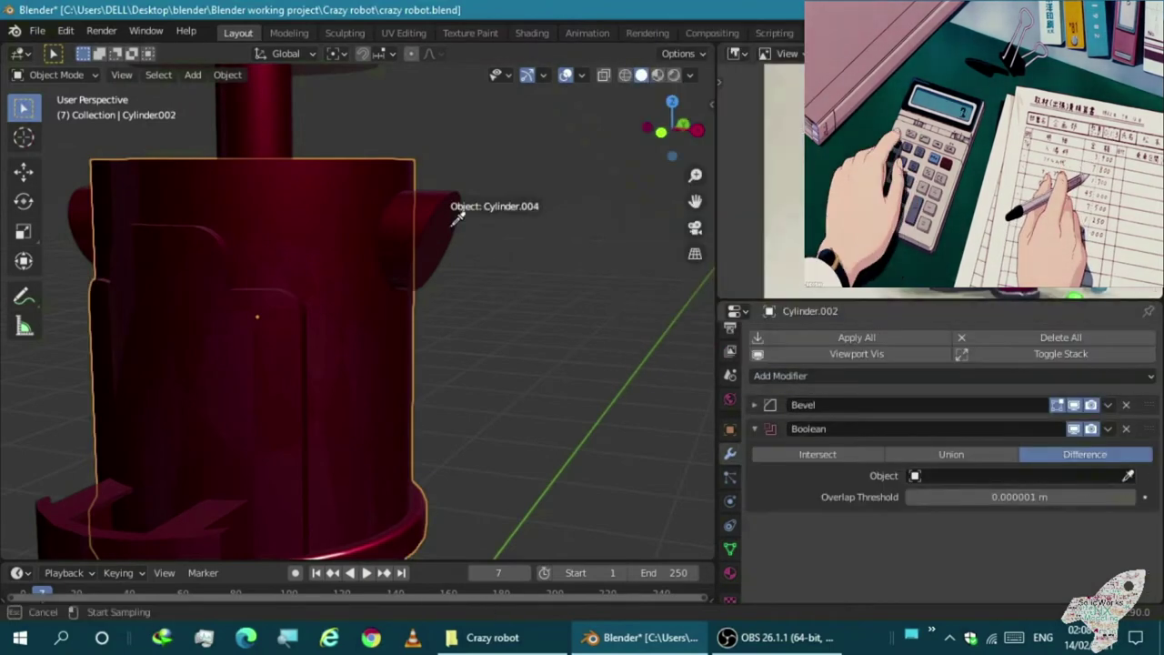
pyautogui.scroll(-3, 371, 288)
pyautogui.click(273, 445)
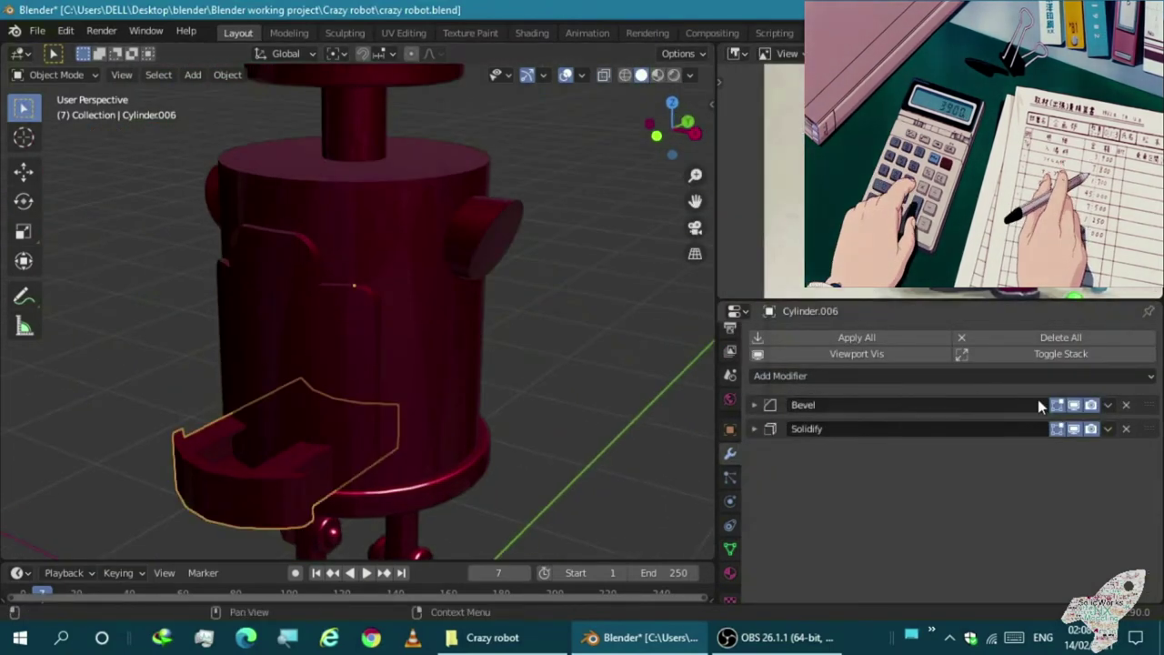
pyautogui.scroll(3, 536, 412)
pyautogui.scroll(-2, 512, 470)
# Undo the extra Boolean.001 added to the body and select the foot
pyautogui.click(284, 342)
pyautogui.click(781, 376)
pyautogui.click(797, 94)
pyautogui.moveTo(237, 455)
pyautogui.mouseDown(button='middle')
pyautogui.moveTo(201, 462)
pyautogui.moveTo(305, 470)
pyautogui.moveTo(242, 460)
pyautogui.moveTo(225, 431)
pyautogui.moveTo(331, 385)
pyautogui.moveTo(218, 394)
pyautogui.moveTo(269, 391)
pyautogui.moveTo(209, 306)
pyautogui.mouseUp(button='middle')
pyautogui.hotkey('ctrl', 'z')
pyautogui.hotkey('ctrl', 'z')
pyautogui.scroll(3, 330, 389)
pyautogui.click(315, 384)
# Enlarge and reposition the toe end of the foot Circle.002 in Edit Mode
pyautogui.press('Tab')
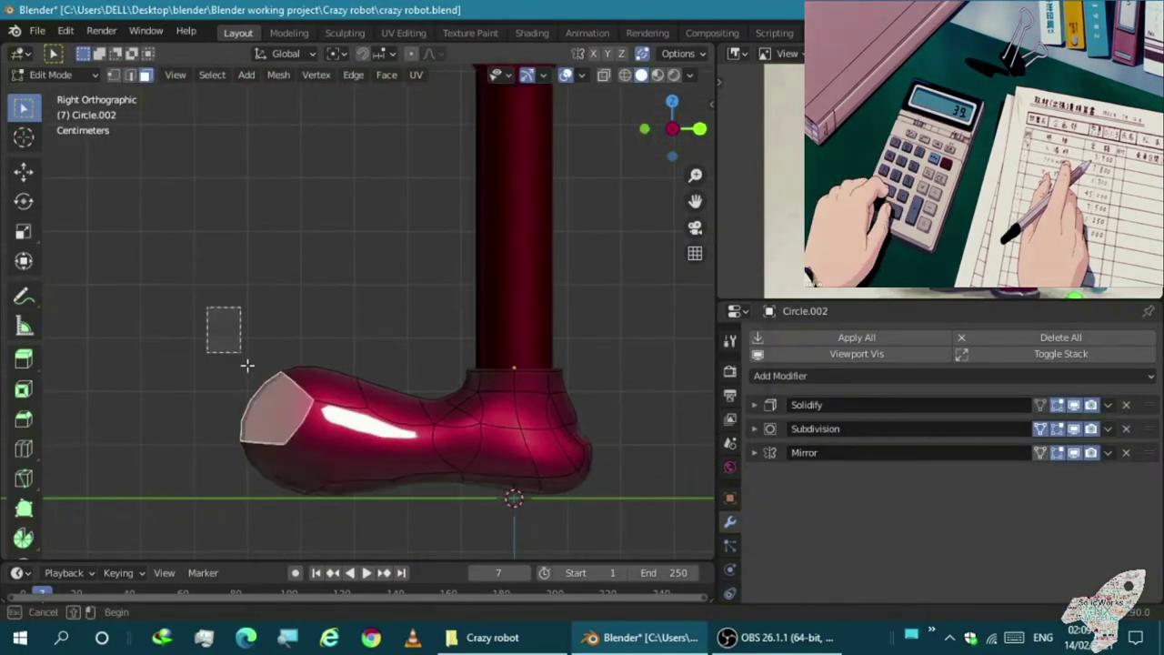
pyautogui.scroll(-2, 208, 307)
pyautogui.moveTo(291, 364); pyautogui.dragTo(312, 343, button='middle')
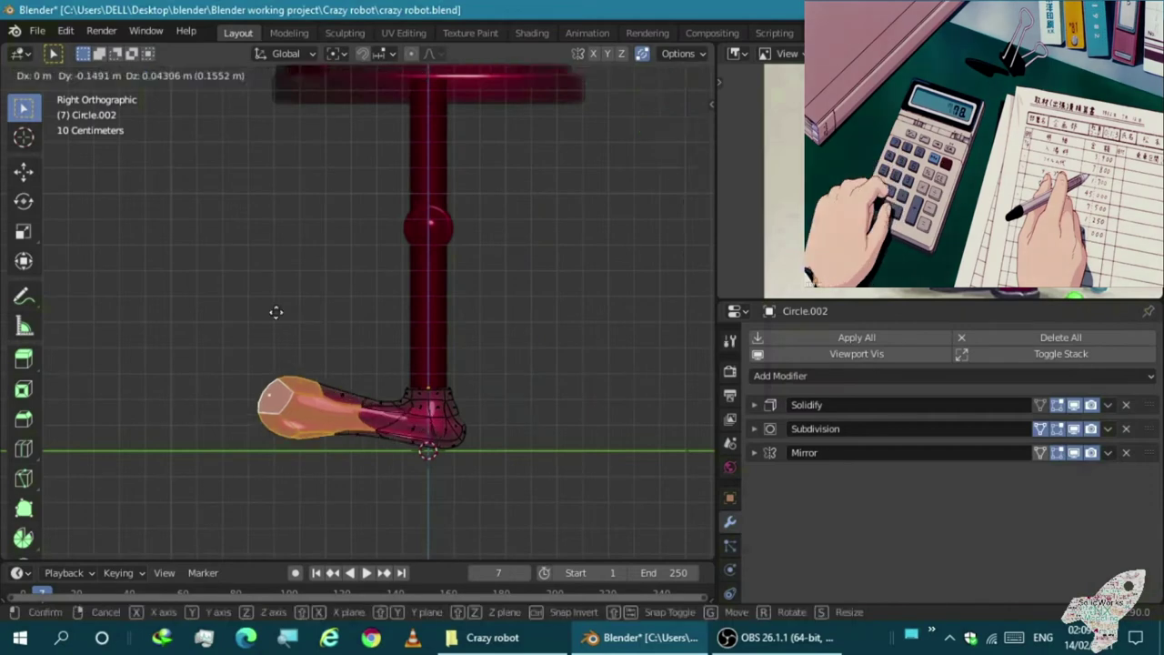
pyautogui.click(209, 296)
pyautogui.press('g')
pyautogui.click(219, 285)
pyautogui.press('Tab')
pyautogui.moveTo(219, 286); pyautogui.dragTo(277, 318, button='middle')
pyautogui.scroll(3, 278, 318)
# Move the toe-end faces and a strip of ankle-area vertices to reshape the foot
pyautogui.press('Tab')
pyautogui.moveTo(382, 297); pyautogui.dragTo(409, 318, button='middle')
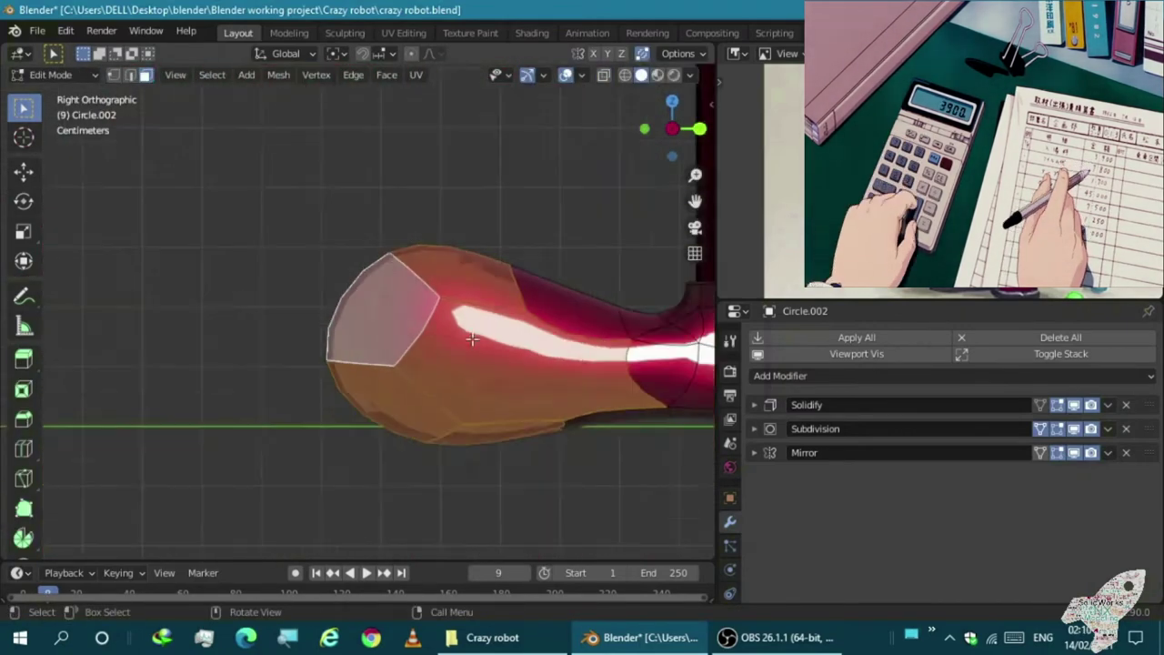
pyautogui.scroll(-2, 434, 341)
pyautogui.keyDown('alt'); pyautogui.click(564, 375); pyautogui.keyUp('alt')
pyautogui.click(606, 336)
pyautogui.moveTo(606, 336)
pyautogui.mouseDown(button='middle')
pyautogui.moveTo(338, 397)
pyautogui.moveTo(395, 411)
pyautogui.moveTo(384, 421)
pyautogui.mouseUp(button='middle')
pyautogui.keyDown('alt'); pyautogui.click(364, 386); pyautogui.keyUp('alt')
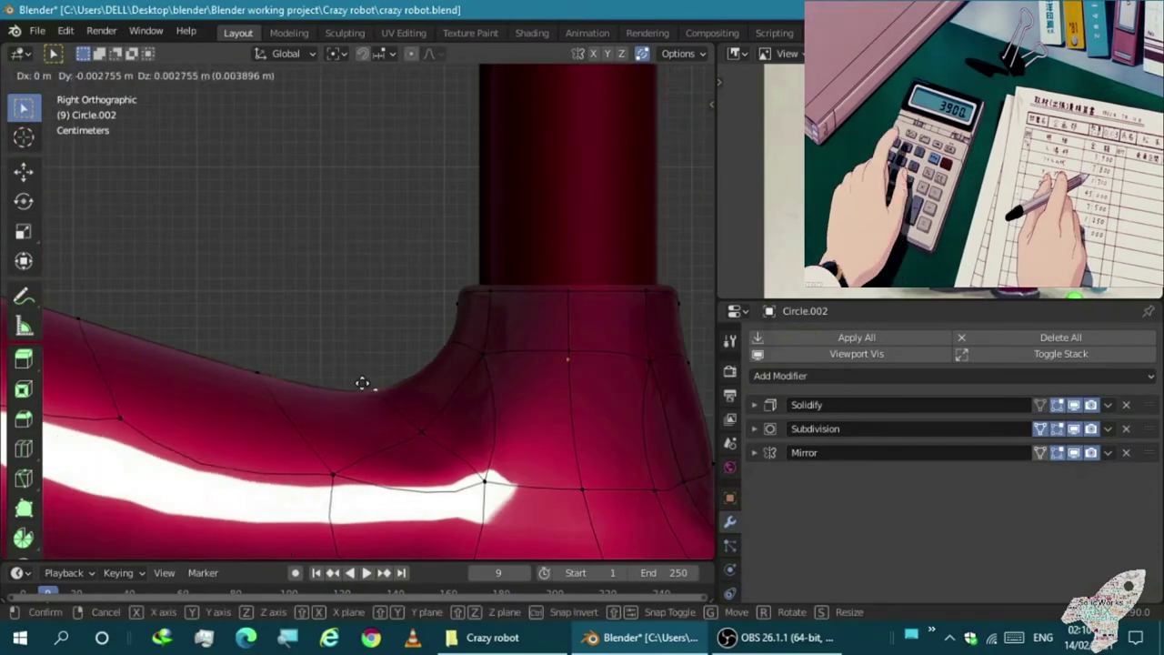
pyautogui.click(364, 384)
pyautogui.moveTo(356, 254)
pyautogui.mouseDown(button='middle')
pyautogui.moveTo(346, 356)
pyautogui.moveTo(260, 332)
pyautogui.moveTo(224, 301)
pyautogui.moveTo(181, 342)
pyautogui.mouseUp(button='middle')
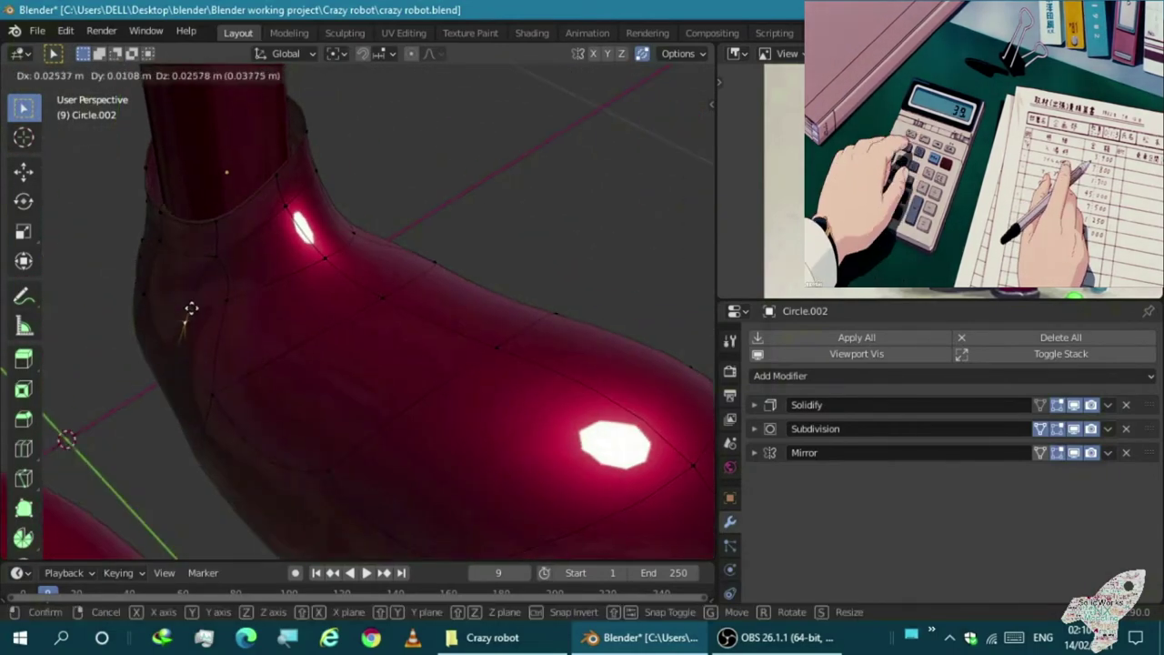
pyautogui.click(191, 310)
pyautogui.moveTo(208, 291)
pyautogui.mouseDown(button='middle')
pyautogui.moveTo(103, 240)
pyautogui.moveTo(384, 301)
pyautogui.moveTo(412, 286)
pyautogui.moveTo(322, 255)
pyautogui.moveTo(289, 196)
pyautogui.mouseUp(button='middle')
# Raise the foot's top rim vertices about 0.047 m along Z to hug the ankle
pyautogui.press('g')
pyautogui.click(322, 255)
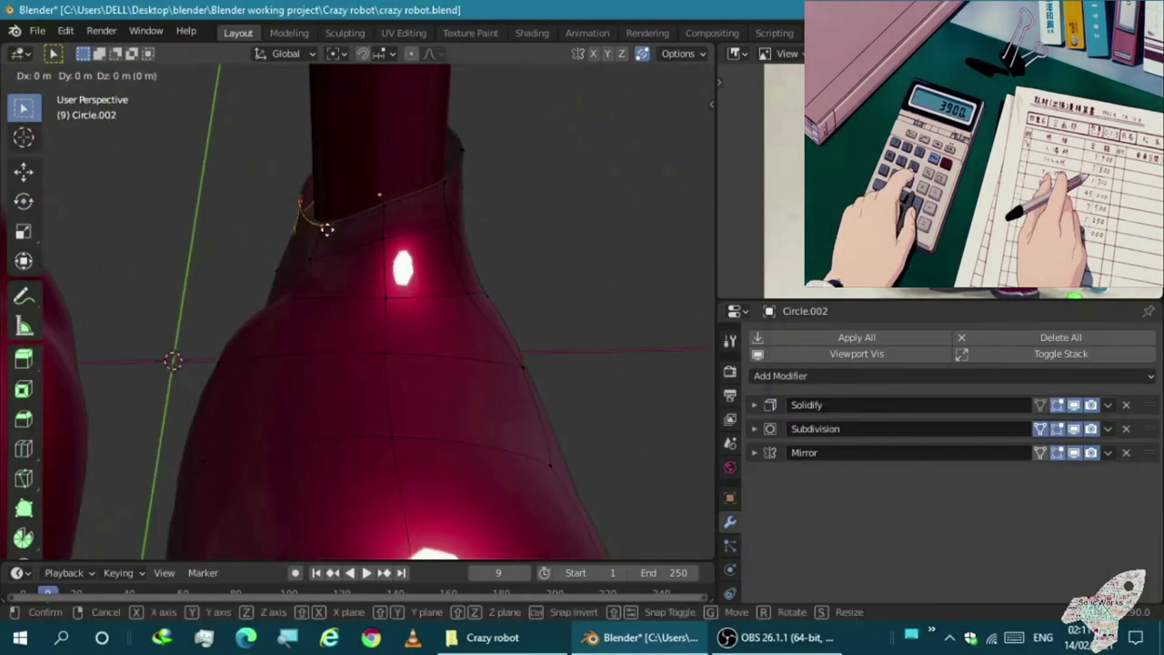
pyautogui.click(320, 177)
pyautogui.press('KP_1')
pyautogui.moveTo(331, 178)
pyautogui.mouseDown(button='middle')
pyautogui.moveTo(300, 195)
pyautogui.moveTo(302, 321)
pyautogui.moveTo(246, 293)
pyautogui.moveTo(377, 319)
pyautogui.mouseUp(button='middle')
pyautogui.click(302, 321)
pyautogui.press('Tab')
# Preview the whole robot in material shading, return to solid, and open the Add menu
pyautogui.press('KP_1')
pyautogui.moveTo(299, 389)
pyautogui.mouseDown(button='middle')
pyautogui.moveTo(300, 366)
pyautogui.moveTo(404, 434)
pyautogui.mouseUp(button='middle')
pyautogui.scroll(-3, 404, 435)
pyautogui.scroll(-3, 463, 377)
pyautogui.moveTo(467, 286); pyautogui.dragTo(507, 254, button='middle')
pyautogui.scroll(3, 506, 254)
pyautogui.press('z')
pyautogui.scroll(-3, 454, 319)
pyautogui.moveTo(455, 318); pyautogui.dragTo(437, 365, button='middle')
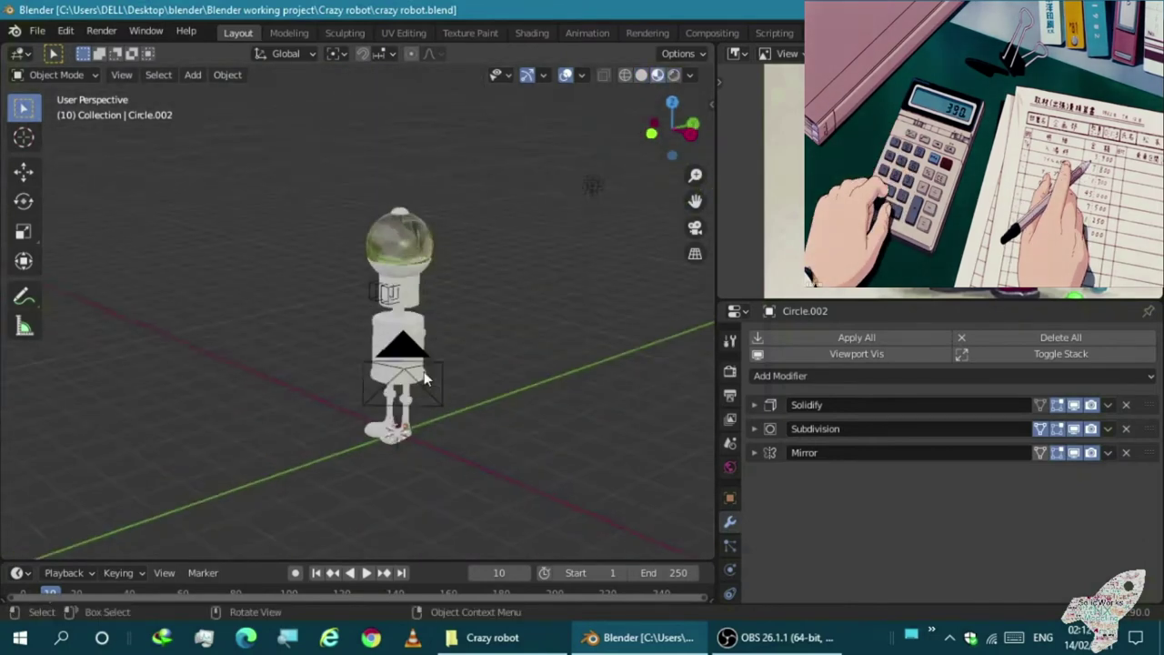
pyautogui.scroll(5, 438, 365)
pyautogui.press('z')
pyautogui.moveTo(385, 408)
pyautogui.mouseDown(button='middle')
pyautogui.moveTo(536, 461)
pyautogui.moveTo(477, 262)
pyautogui.mouseUp(button='middle')
pyautogui.hotkey('shift', 'a')
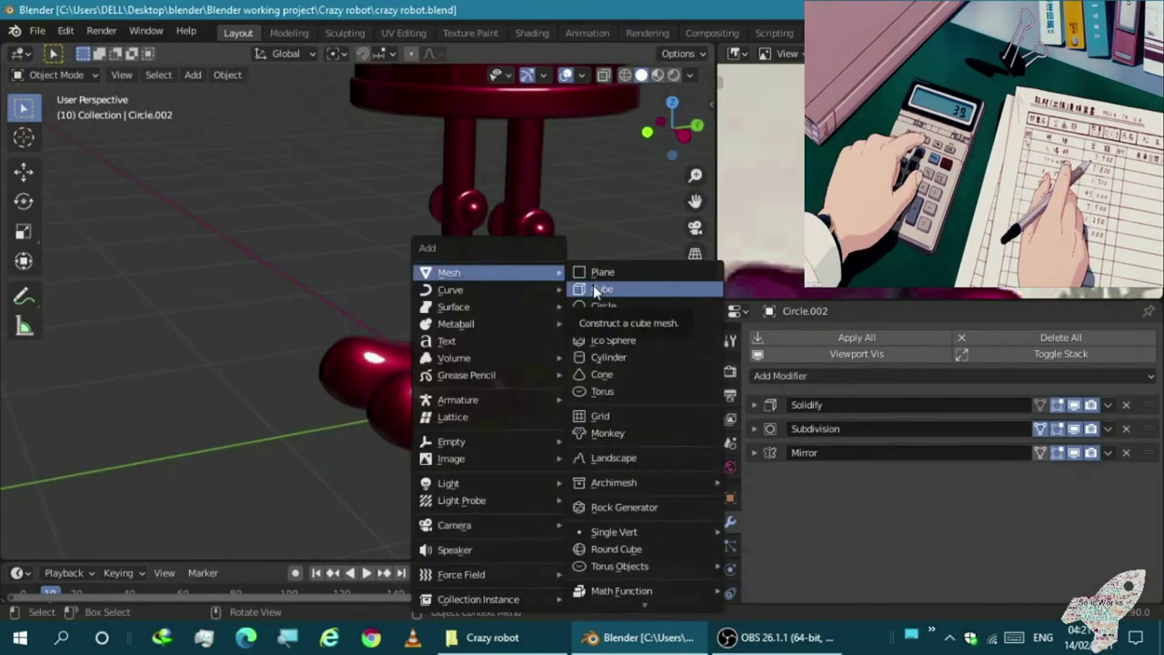
# Add a circle at the feet plus a larger copy, and fill between them
pyautogui.click(583, 307)
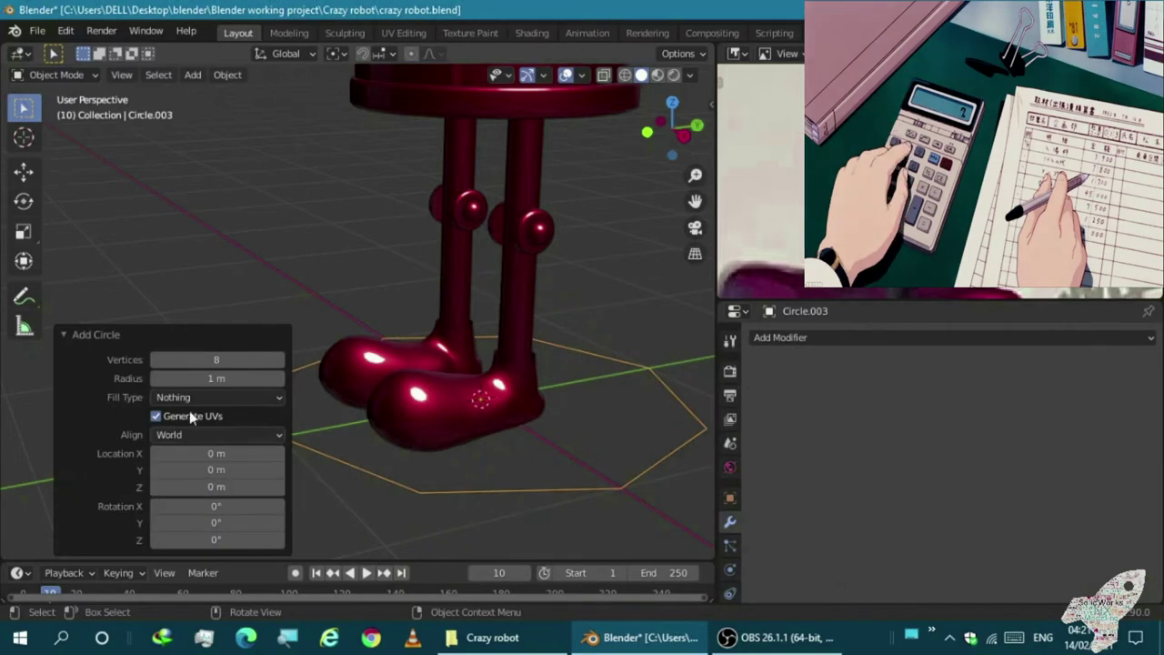
pyautogui.scroll(-1, 377, 359)
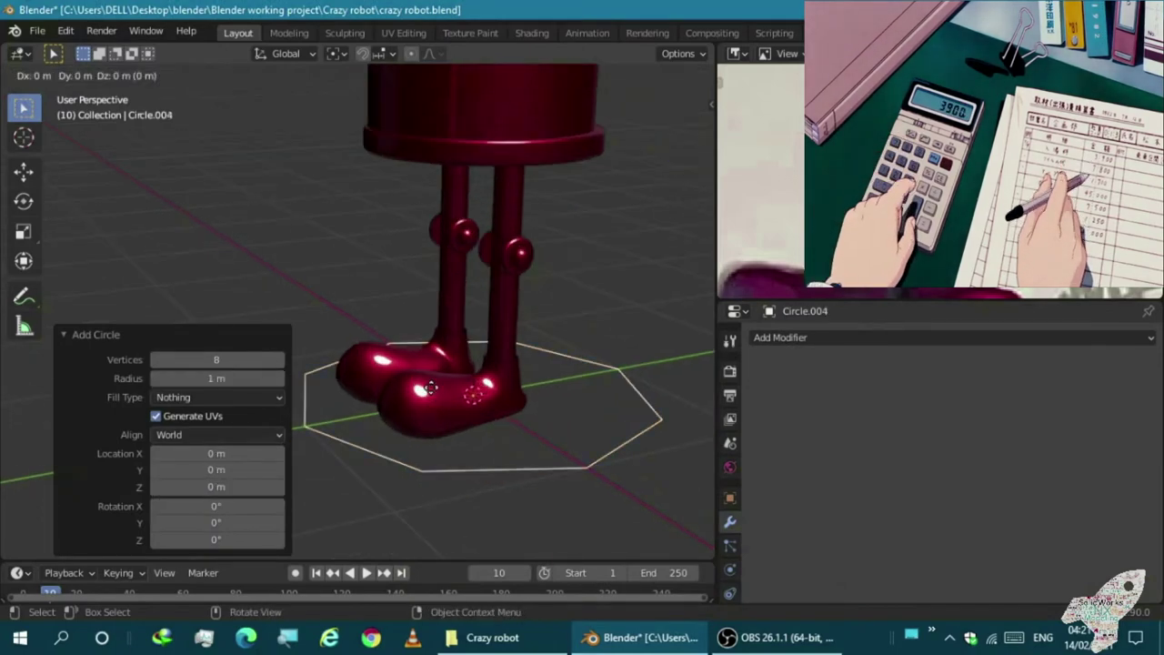
pyautogui.click(421, 391)
pyautogui.keyDown('shift'); pyautogui.click(392, 478); pyautogui.keyUp('shift')
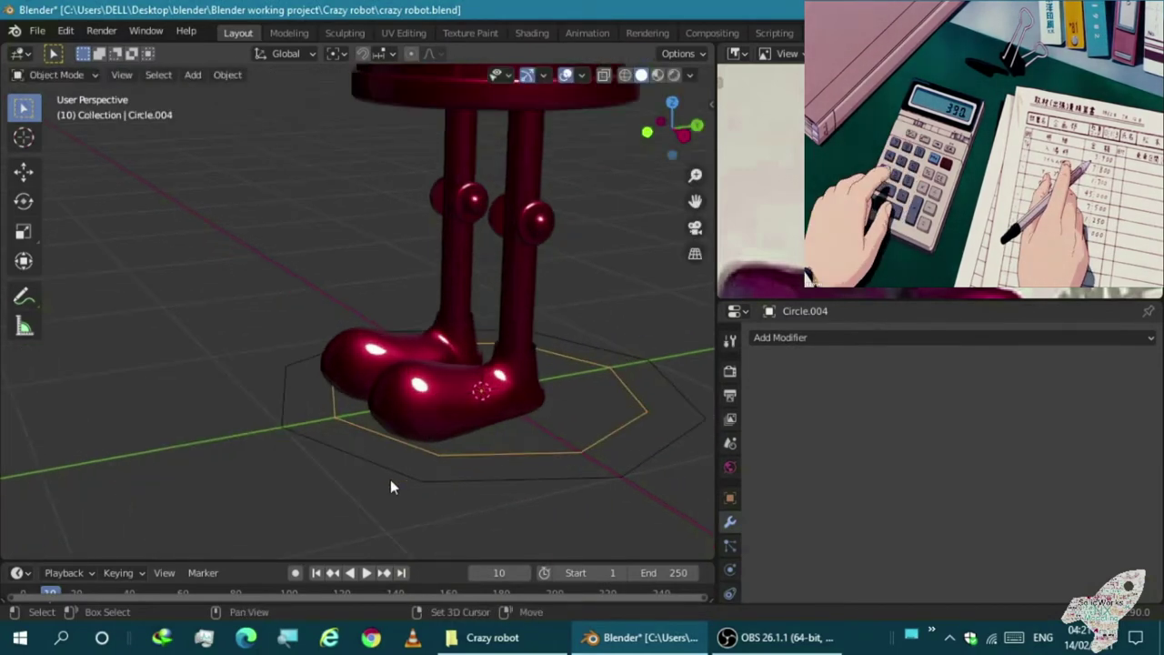
pyautogui.press('Tab')
pyautogui.scroll(2, 313, 430)
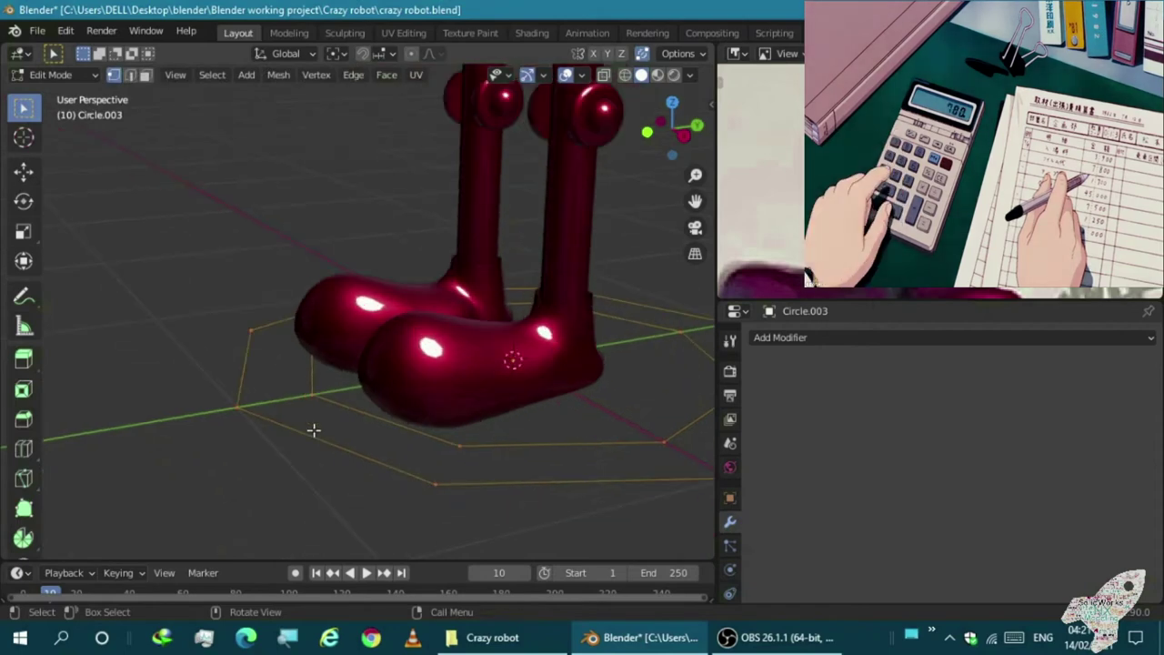
pyautogui.press('f')
# Fill a face between the selected vertices to complete the flat octagonal ring
pyautogui.moveTo(337, 433); pyautogui.dragTo(287, 253, button='middle')
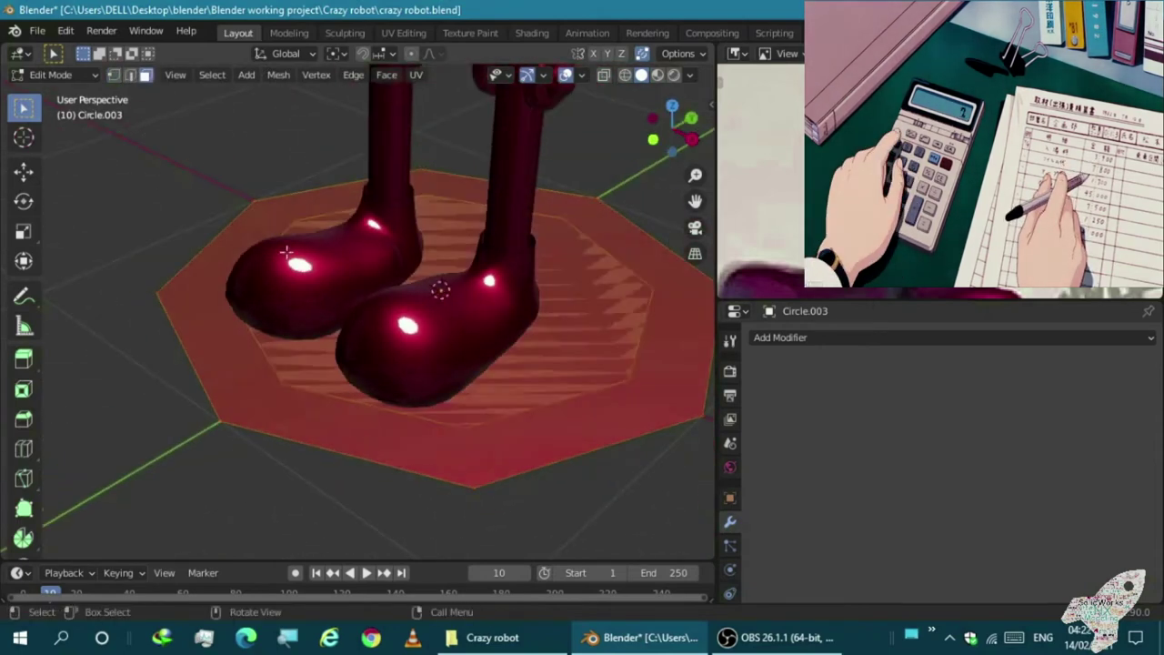
pyautogui.keyDown('ctrl'); pyautogui.moveTo(371, 337); pyautogui.dragTo(364, 344, button='middle'); pyautogui.keyUp('ctrl')
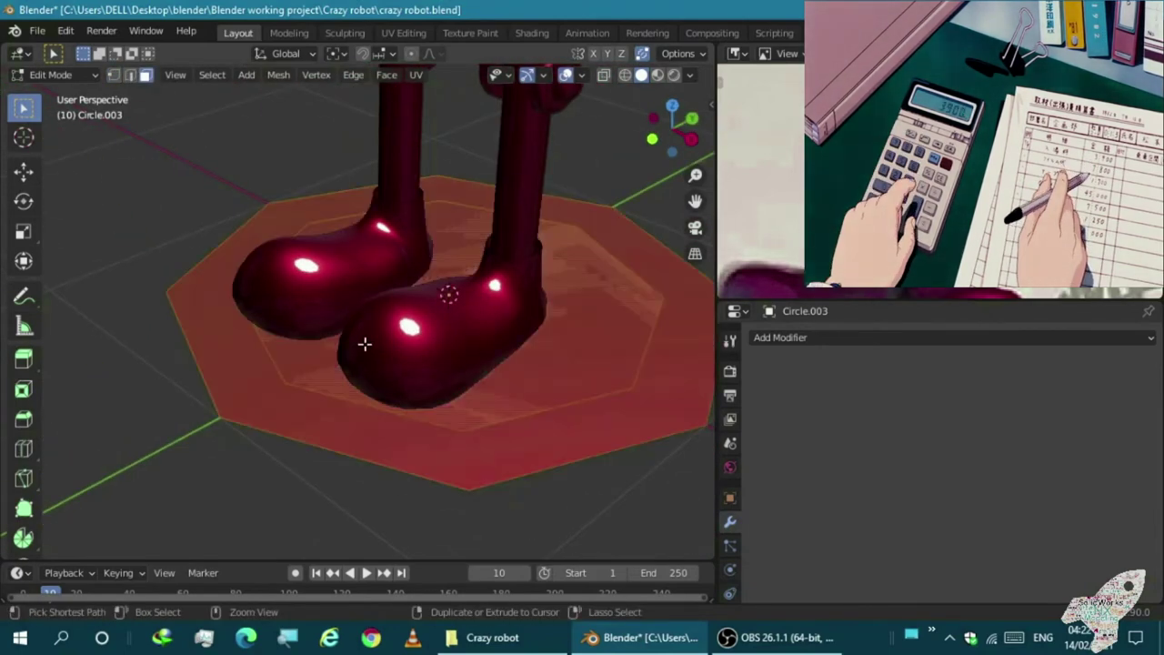
pyautogui.press('1')
pyautogui.hotkey('alt', 'a')
pyautogui.moveTo(314, 395); pyautogui.dragTo(284, 380, button='middle')
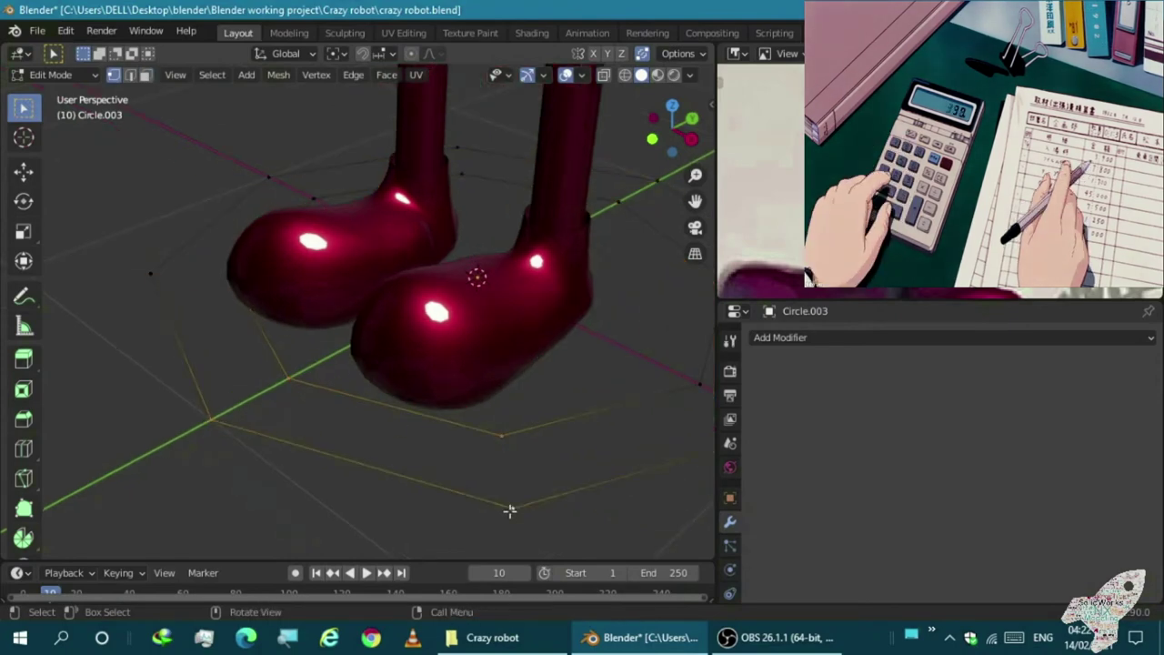
pyautogui.press('f')
pyautogui.moveTo(442, 424); pyautogui.dragTo(622, 414, button='middle')
pyautogui.moveTo(337, 466)
pyautogui.mouseDown(button='middle')
pyautogui.moveTo(492, 421)
pyautogui.moveTo(479, 401)
pyautogui.mouseUp(button='middle')
pyautogui.moveTo(484, 491); pyautogui.dragTo(475, 360, button='middle')
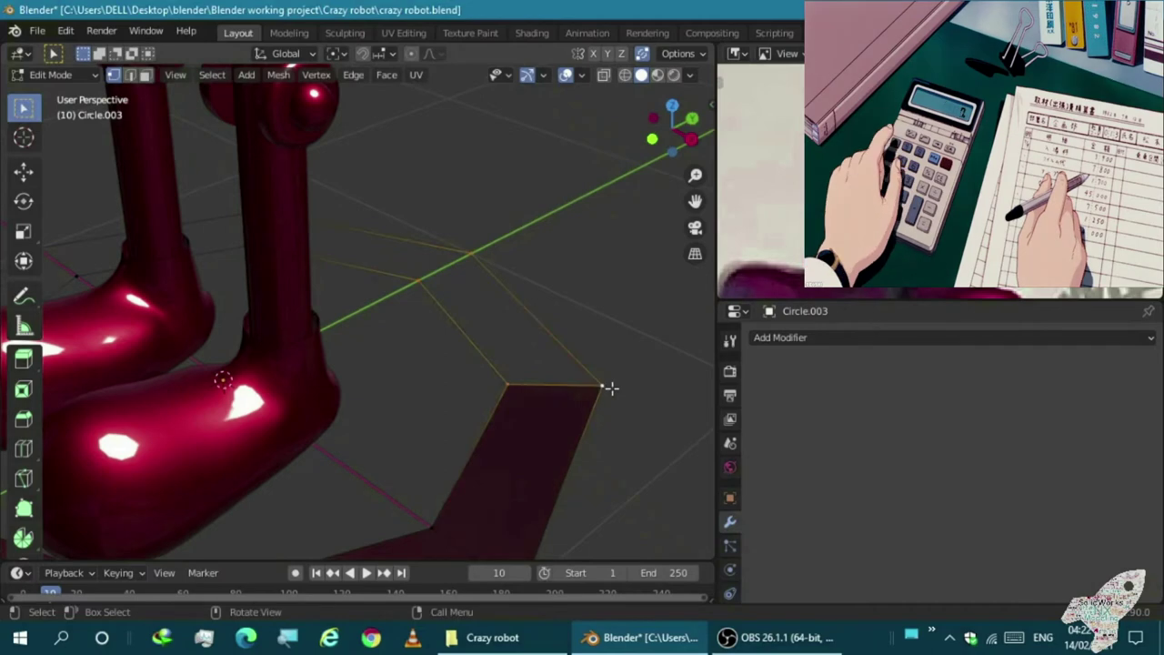
pyautogui.moveTo(609, 388); pyautogui.dragTo(336, 219, button='middle')
pyautogui.moveTo(598, 283); pyautogui.dragTo(250, 285, button='middle')
pyautogui.moveTo(386, 277); pyautogui.dragTo(174, 399, button='middle')
pyautogui.scroll(2, 276, 405)
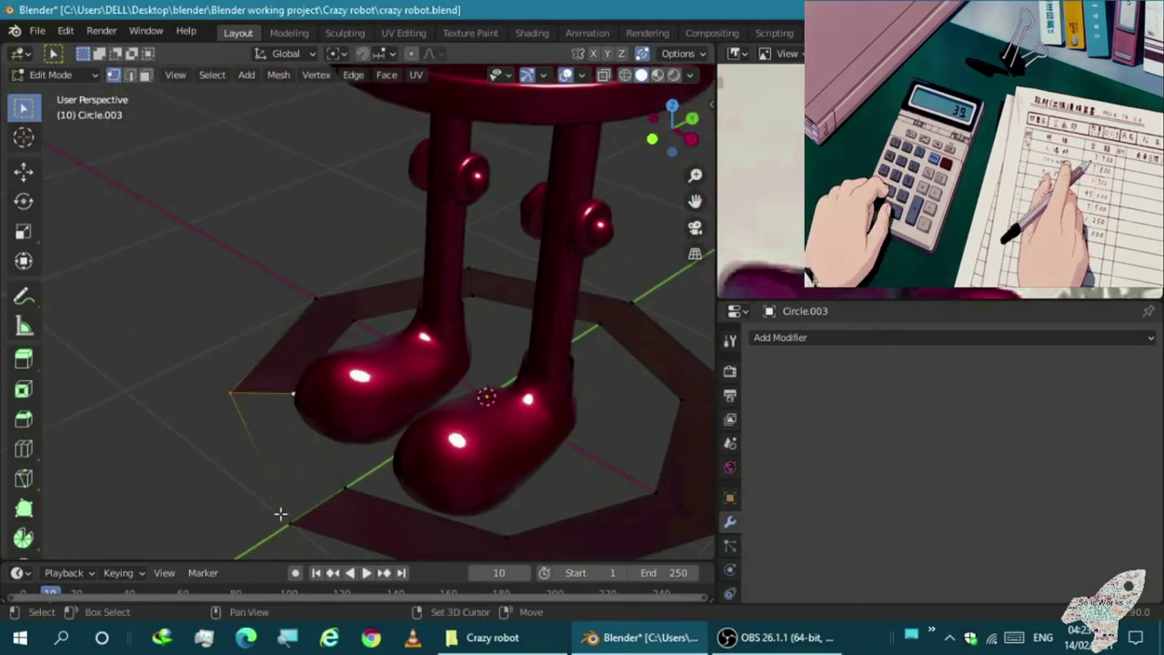
# Extrude all faces of the octagon ring upward
pyautogui.press('a')
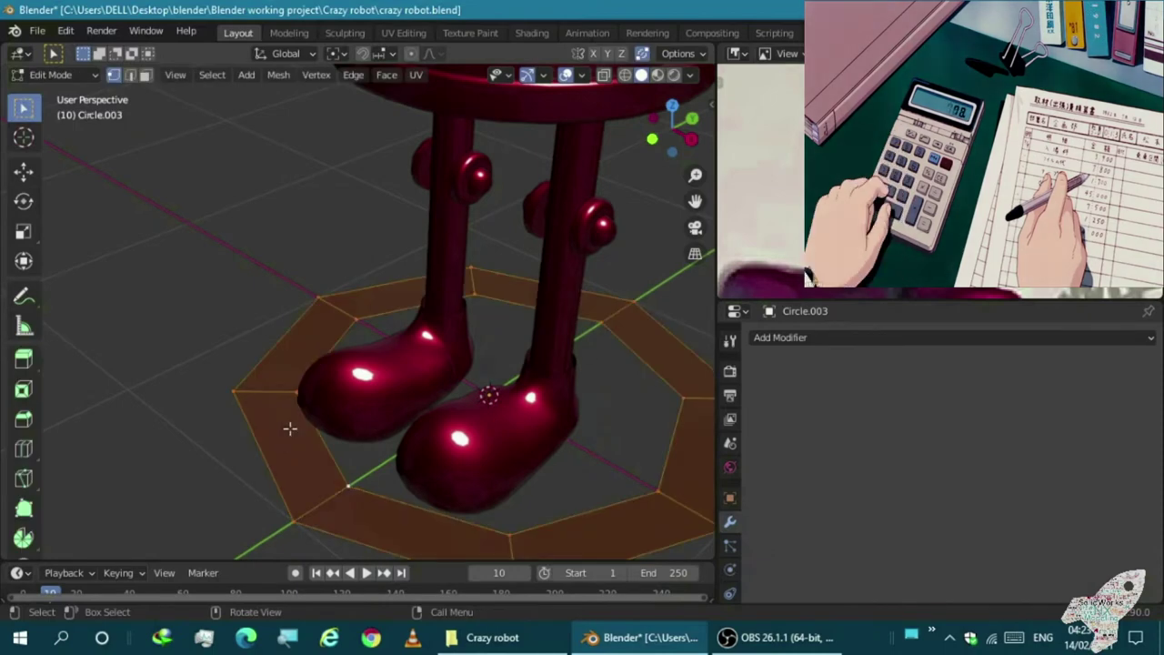
pyautogui.press('e')
pyautogui.click(292, 403)
pyautogui.press('Tab')
pyautogui.keyDown('alt'); pyautogui.moveTo(294, 392); pyautogui.dragTo(340, 401, button='middle'); pyautogui.keyUp('alt')
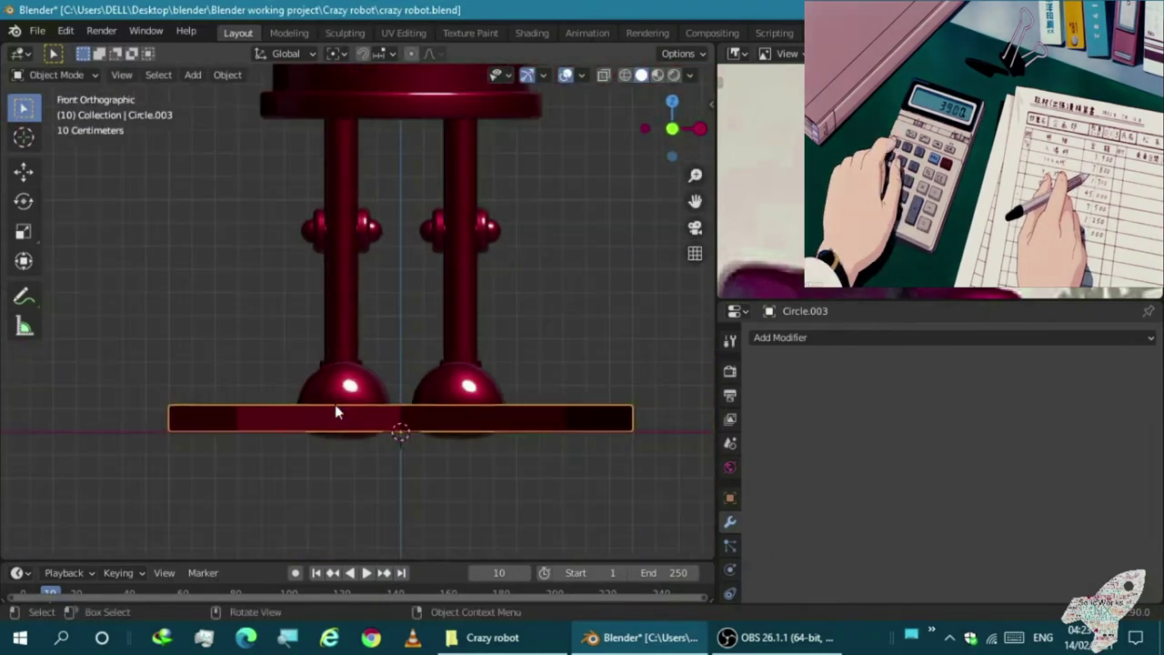
# Shrink the ring and lift it vertically onto one leg
pyautogui.press('s')
pyautogui.click(387, 438)
pyautogui.press('g')
pyautogui.press('z')
pyautogui.click(400, 362)
pyautogui.click(409, 354)
pyautogui.moveTo(409, 354)
pyautogui.mouseDown(button='middle')
pyautogui.moveTo(416, 408)
pyautogui.moveTo(473, 382)
pyautogui.mouseUp(button='middle')
pyautogui.scroll(3, 497, 351)
# Shrink the ring around the ankle and extrude it downward into a short cuff
pyautogui.press('s')
pyautogui.click(520, 353)
pyautogui.press('Tab')
pyautogui.scroll(3, 518, 339)
pyautogui.press('e')
pyautogui.click(523, 391)
# Reposition the ankle cuff ring Circle.003 and scale it down to 0.832
pyautogui.press('Tab')
pyautogui.moveTo(525, 384)
pyautogui.mouseDown(button='middle')
pyautogui.moveTo(457, 452)
pyautogui.moveTo(464, 442)
pyautogui.mouseUp(button='middle')
pyautogui.press('g')
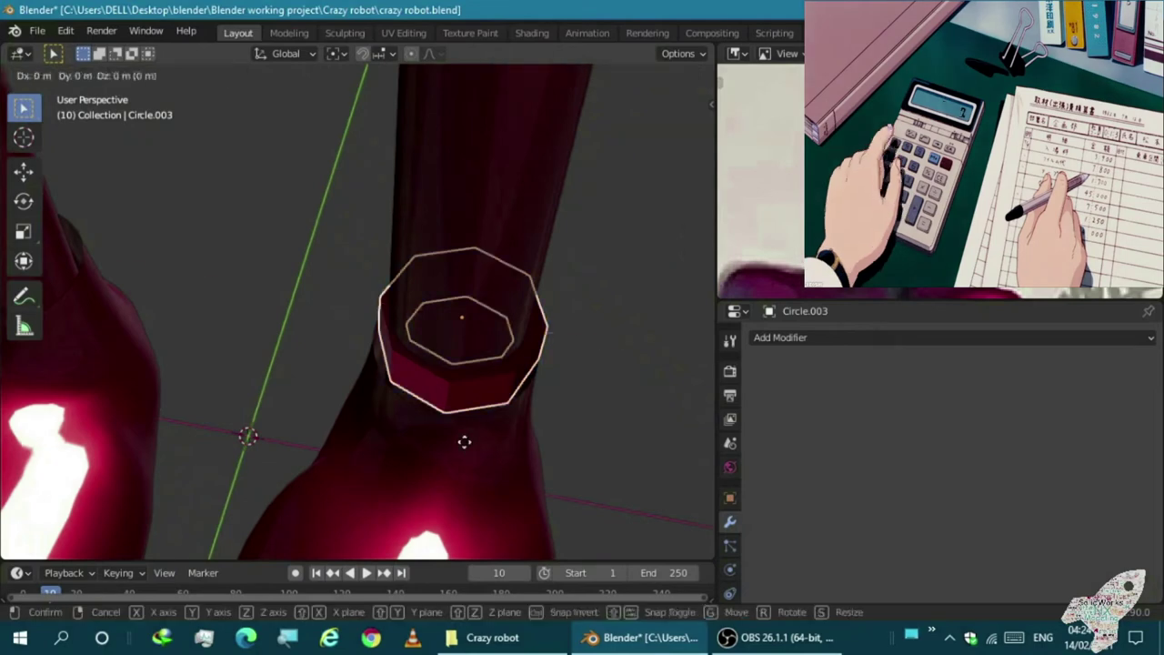
pyautogui.click(456, 448)
pyautogui.press('s')
pyautogui.press('Return')
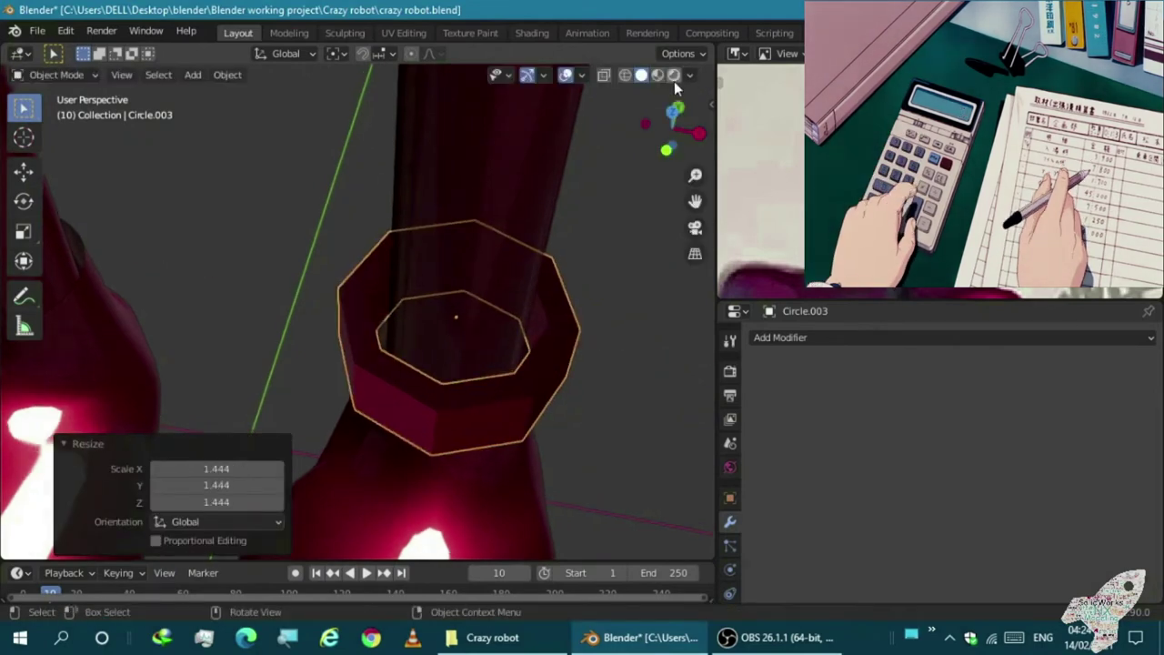
pyautogui.click(642, 75)
pyautogui.scroll(1, 431, 389)
pyautogui.press('s')
pyautogui.click(437, 390)
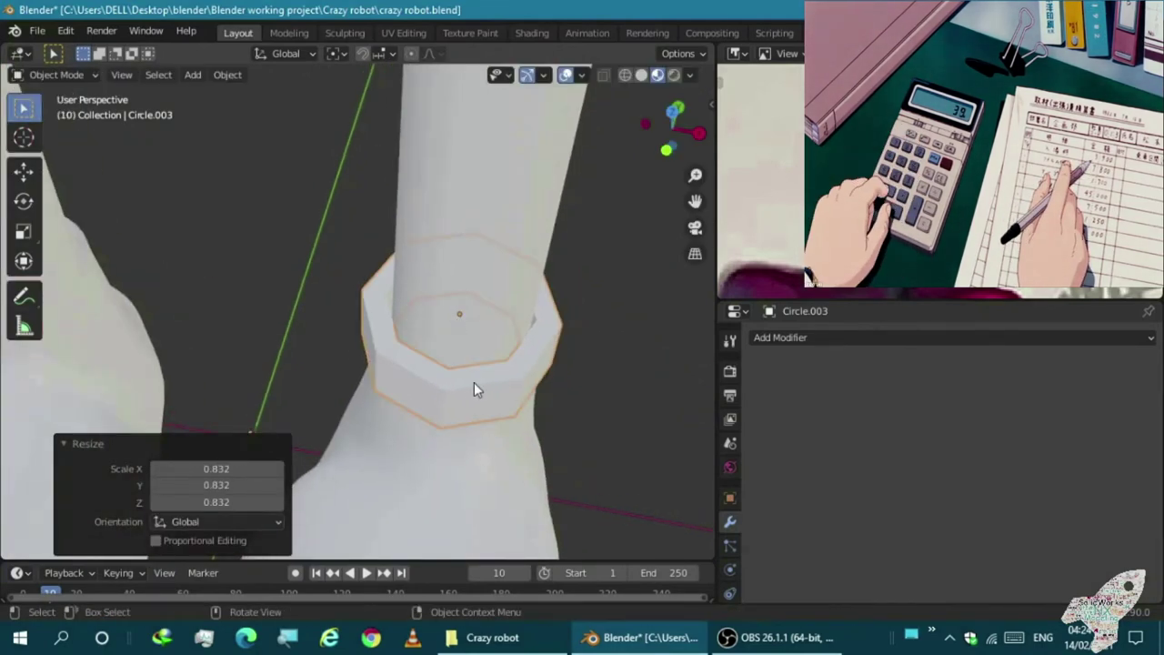
# Switch the viewport shading to a beige matcap to inspect the ring
pyautogui.press('KP_3')
pyautogui.scroll(2, 446, 391)
pyautogui.click(658, 75)
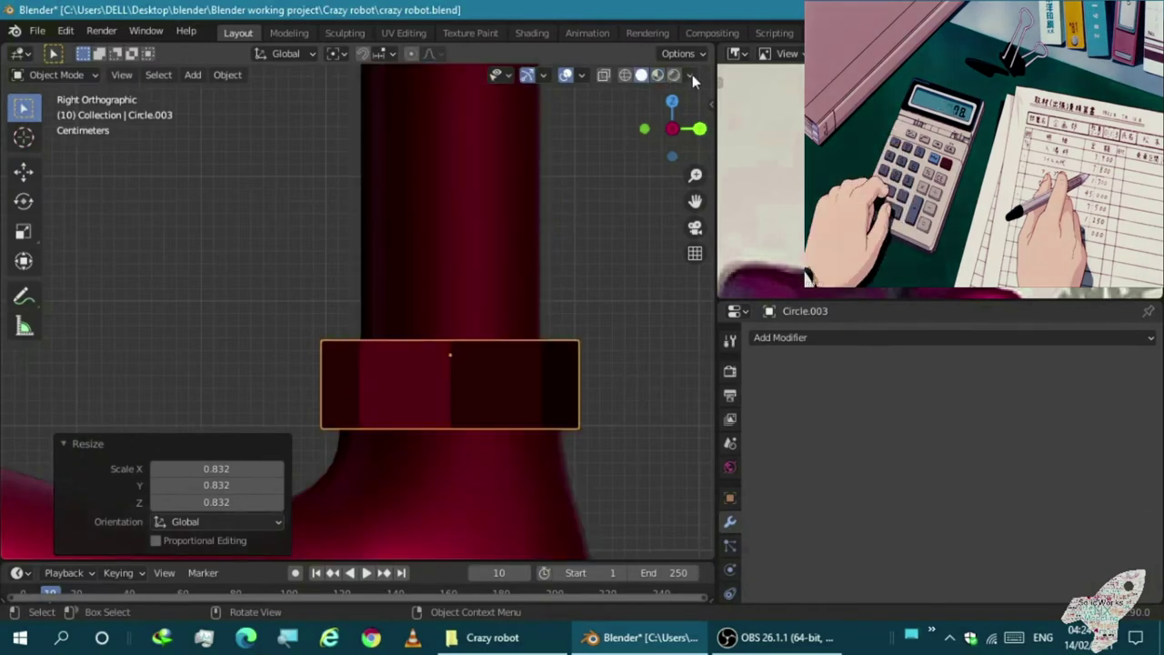
pyautogui.click(689, 74)
pyautogui.click(641, 75)
pyautogui.click(675, 198)
pyautogui.click(397, 263)
pyautogui.moveTo(396, 263)
pyautogui.mouseDown(button='middle')
pyautogui.moveTo(416, 278)
pyautogui.moveTo(299, 331)
pyautogui.moveTo(376, 312)
pyautogui.moveTo(297, 323)
pyautogui.mouseUp(button='middle')
# In see-through Edit Mode, select the cuff's top edge loop and raise it
pyautogui.press('KP_3')
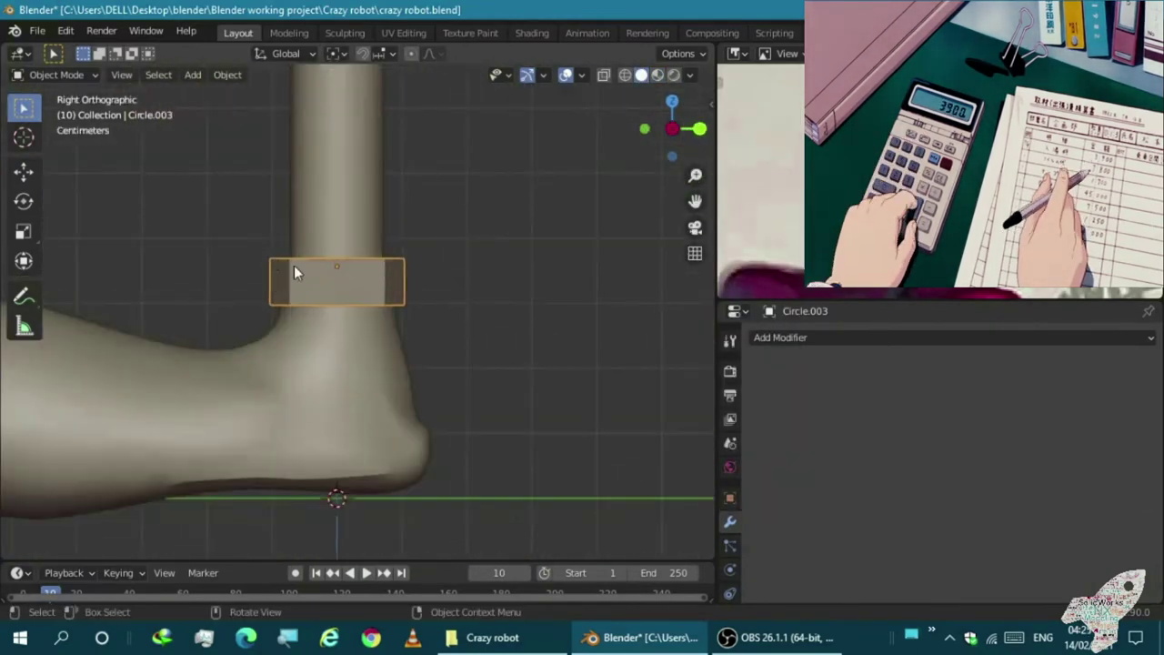
pyautogui.press('Tab')
pyautogui.scroll(3, 299, 270)
pyautogui.scroll(-1, 222, 235)
pyautogui.hotkey('alt', 'z')
pyautogui.moveTo(208, 213); pyautogui.dragTo(476, 260)
pyautogui.moveTo(385, 304)
pyautogui.keyDown('shift'); pyautogui.mouseDown(button='middle')
pyautogui.moveTo(425, 312)
pyautogui.moveTo(423, 333)
pyautogui.moveTo(428, 321)
pyautogui.moveTo(392, 383)
pyautogui.mouseUp(button='middle'); pyautogui.keyUp('shift')
pyautogui.click(429, 295)
pyautogui.press('Tab')
pyautogui.hotkey('alt', 'z')
# Move a foot vertex about -0.038 X, 0.023 Y, -0.010 m Z to reshape the heel
pyautogui.click(393, 389)
pyautogui.press('Tab')
pyautogui.scroll(2, 312, 395)
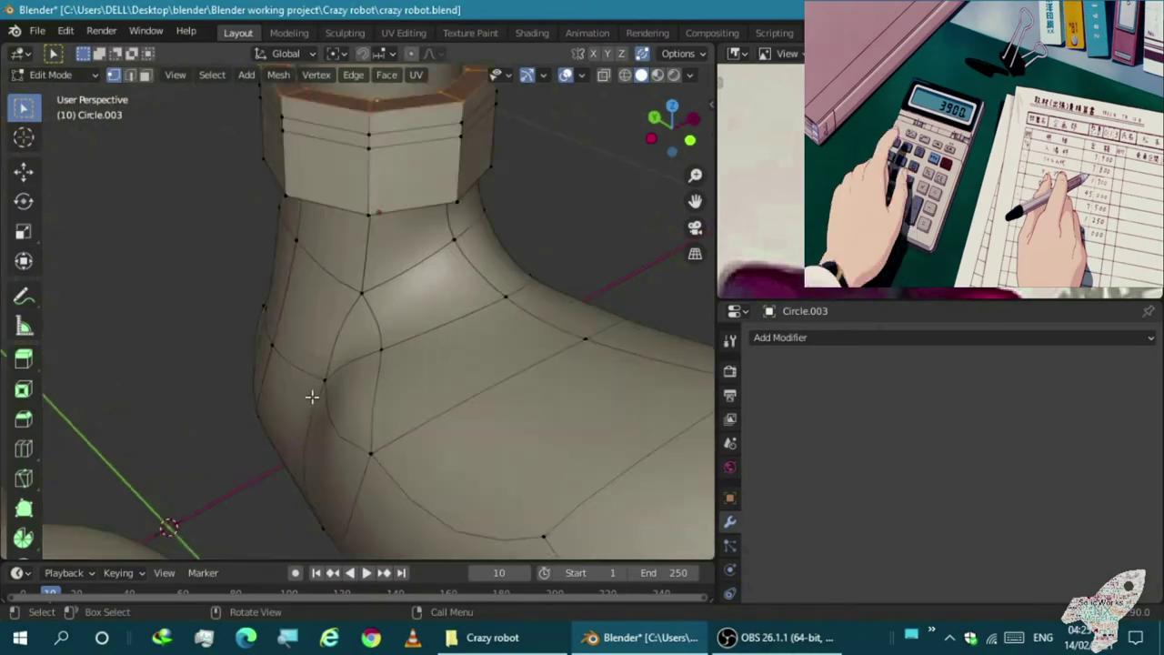
pyautogui.click(305, 390)
pyautogui.press('g')
pyautogui.click(298, 398)
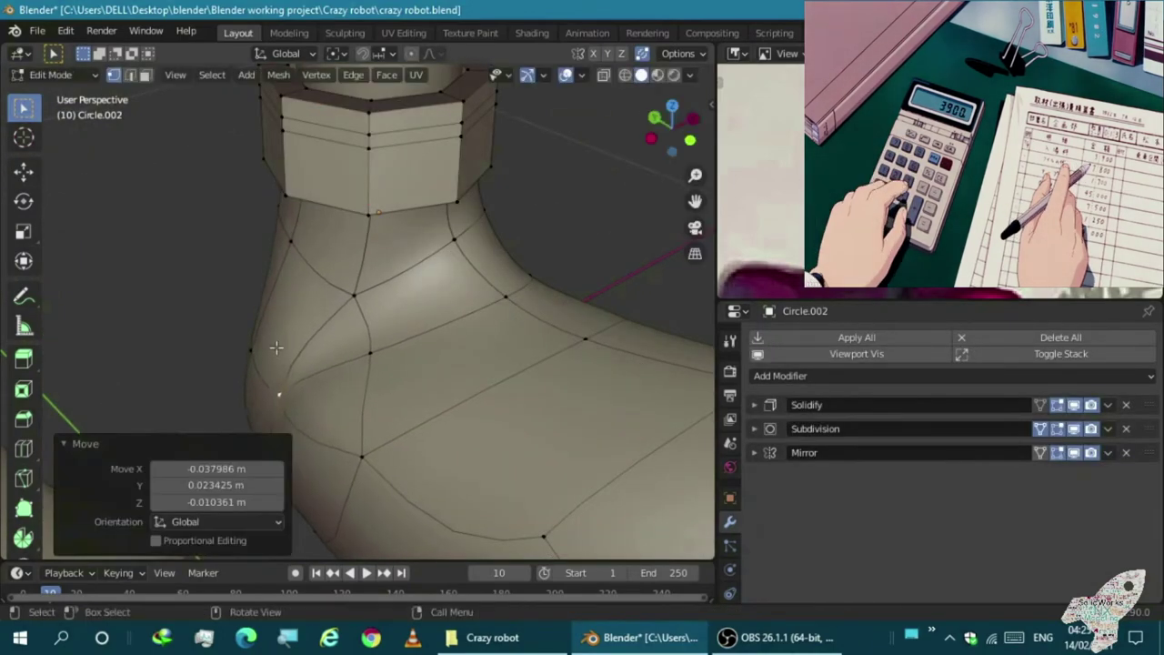
pyautogui.scroll(-3, 279, 343)
pyautogui.moveTo(278, 343)
pyautogui.mouseDown(button='middle')
pyautogui.moveTo(333, 452)
pyautogui.moveTo(521, 415)
pyautogui.moveTo(428, 434)
pyautogui.moveTo(330, 434)
pyautogui.moveTo(606, 333)
pyautogui.mouseUp(button='middle')
pyautogui.press('Tab')
# Add a Mirror modifier to the ankle cuff ring and check the robot from the side
pyautogui.click(461, 355)
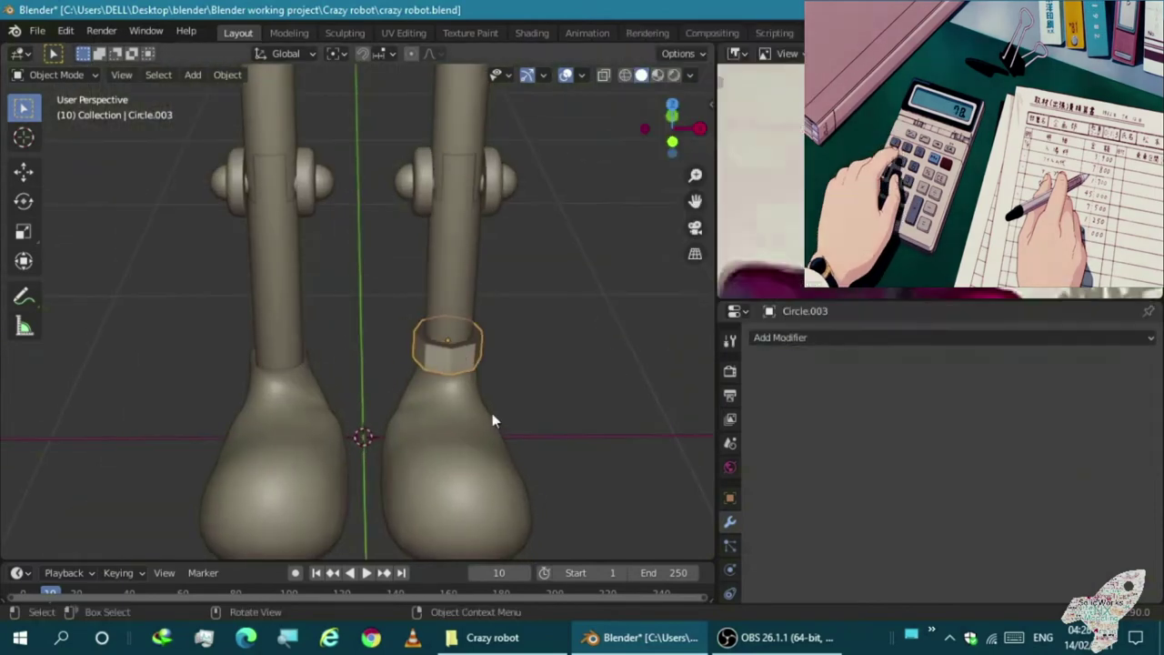
pyautogui.scroll(-3, 493, 413)
pyautogui.click(789, 338)
pyautogui.click(801, 148)
pyautogui.click(435, 421)
pyautogui.scroll(-2, 434, 421)
pyautogui.moveTo(434, 421)
pyautogui.mouseDown(button='middle')
pyautogui.moveTo(232, 469)
pyautogui.moveTo(202, 339)
pyautogui.mouseUp(button='middle')
pyautogui.scroll(4, 202, 345)
pyautogui.moveTo(267, 277)
pyautogui.mouseDown(button='middle')
pyautogui.moveTo(326, 351)
pyautogui.moveTo(522, 382)
pyautogui.mouseUp(button='middle')
# Move the cutter Cylinder.004 sideways along X against the body in front view
pyautogui.scroll(-3, 523, 382)
pyautogui.click(455, 310)
pyautogui.scroll(4, 454, 310)
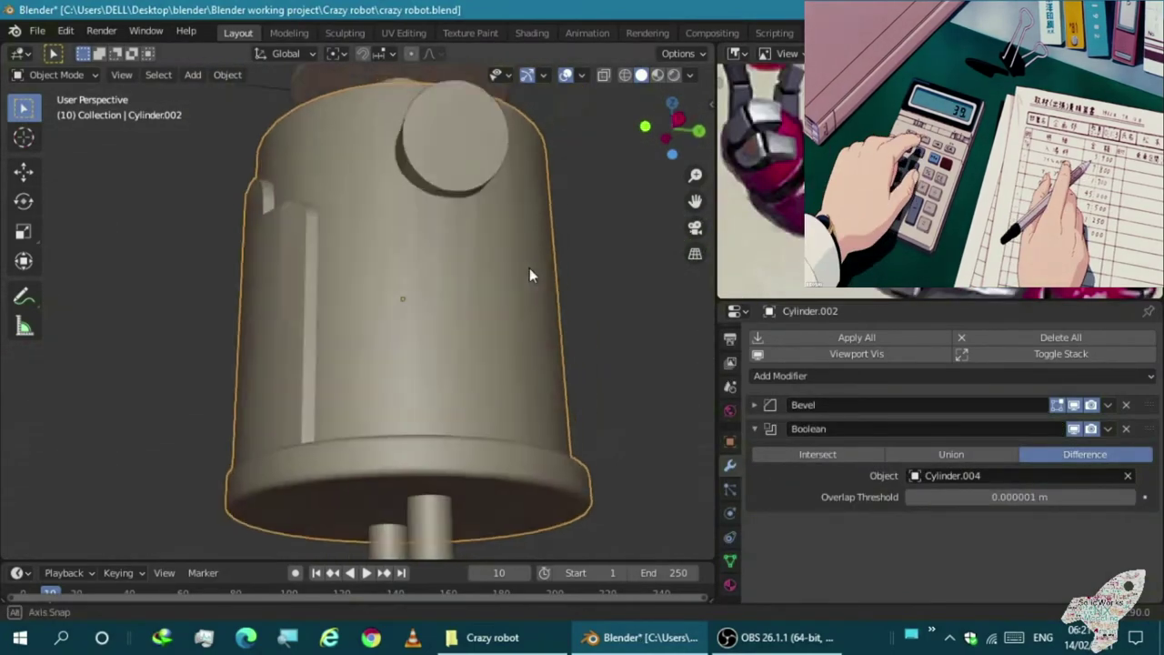
pyautogui.moveTo(525, 255); pyautogui.dragTo(495, 284, button='middle')
pyautogui.click(462, 178)
pyautogui.press('KP_1')
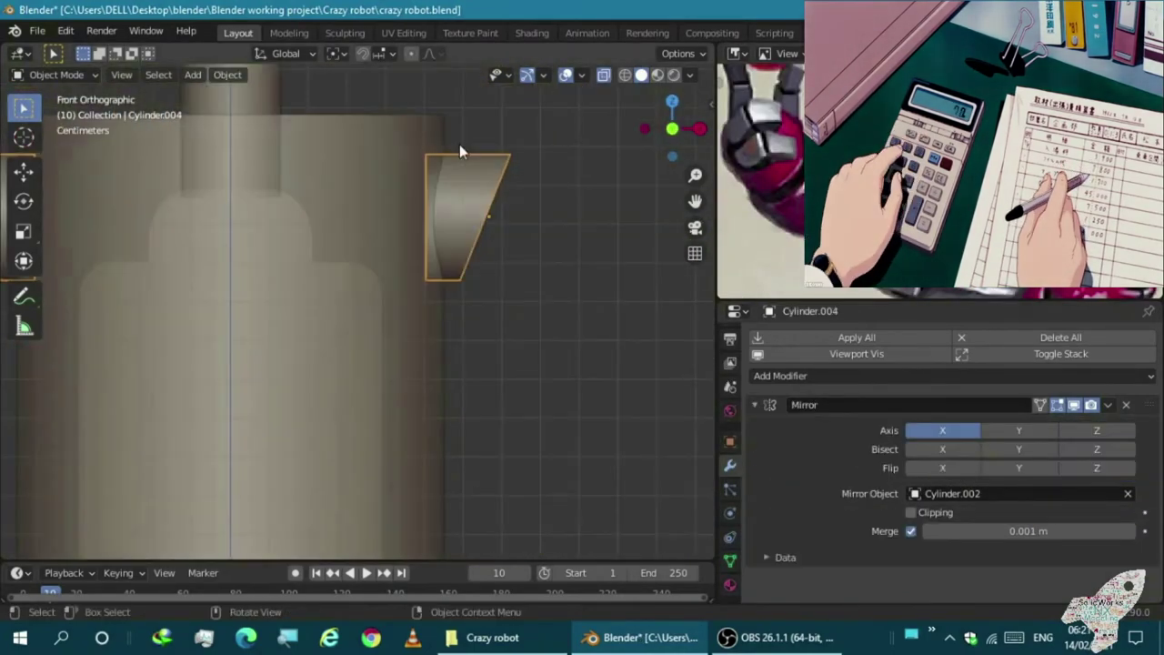
pyautogui.press('g')
pyautogui.press('x')
pyautogui.click(463, 167)
pyautogui.moveTo(463, 166); pyautogui.dragTo(328, 324, button='middle')
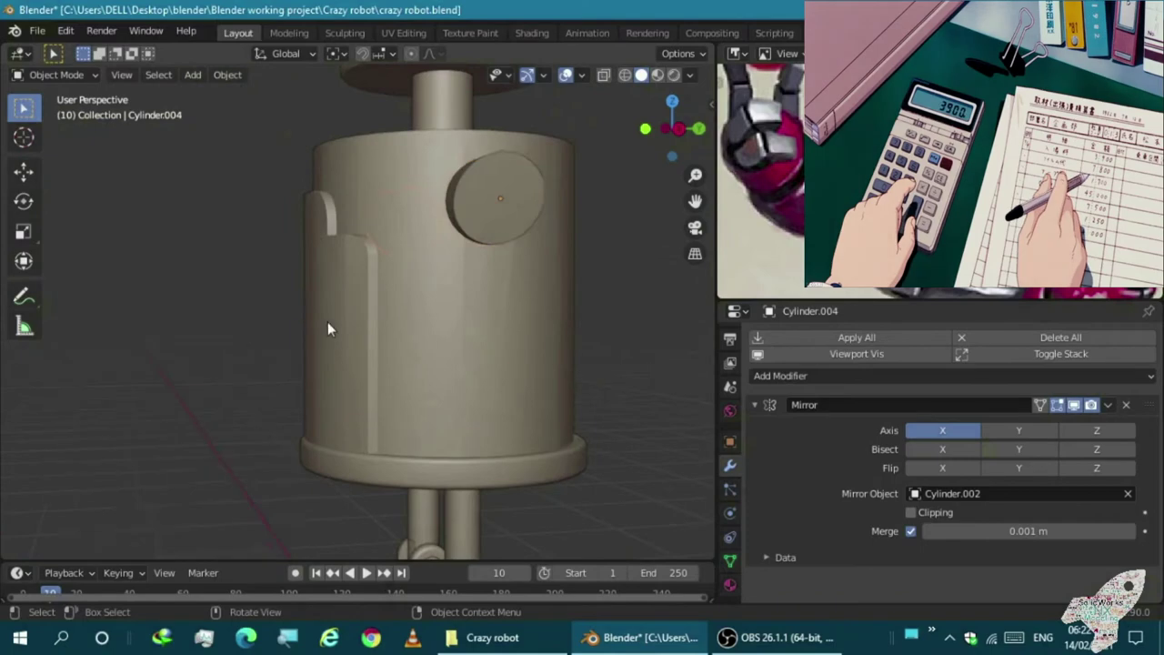
# Try Angle and None as the body Bevel's limit method
pyautogui.click(327, 324)
pyautogui.click(753, 405)
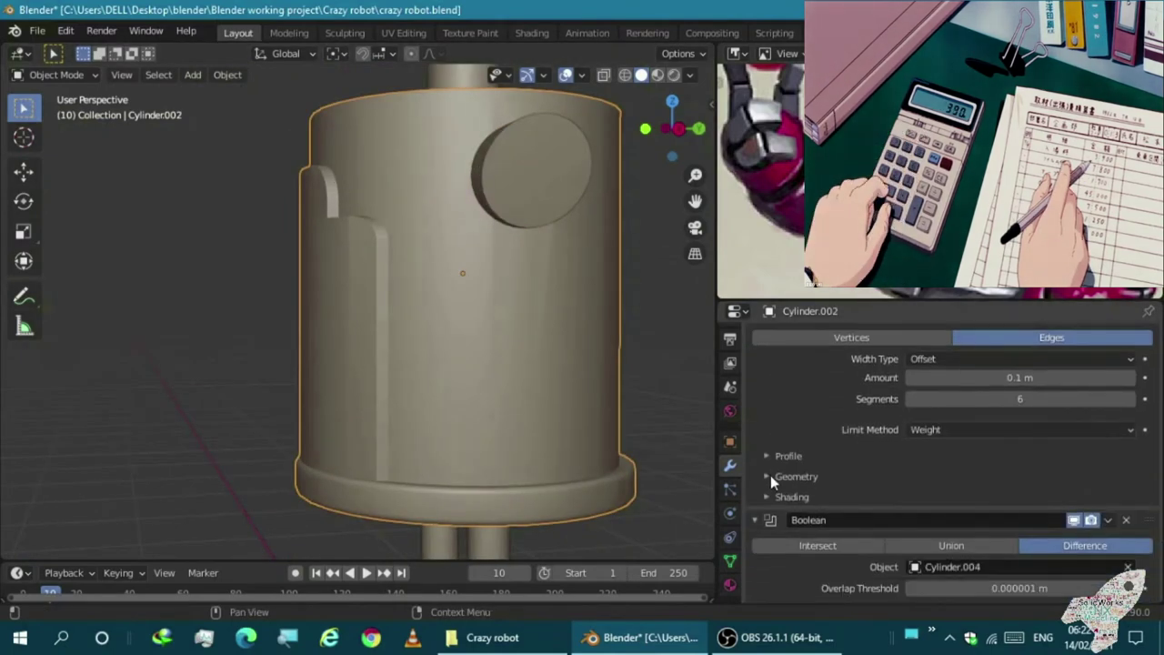
pyautogui.click(769, 474)
pyautogui.click(914, 429)
pyautogui.click(923, 468)
pyautogui.click(909, 430)
pyautogui.click(908, 449)
pyautogui.click(919, 431)
pyautogui.click(922, 449)
# Try Vertex Group, then set the Bevel limit method back to Weight
pyautogui.moveTo(618, 379); pyautogui.dragTo(655, 391, button='middle')
pyautogui.click(915, 430)
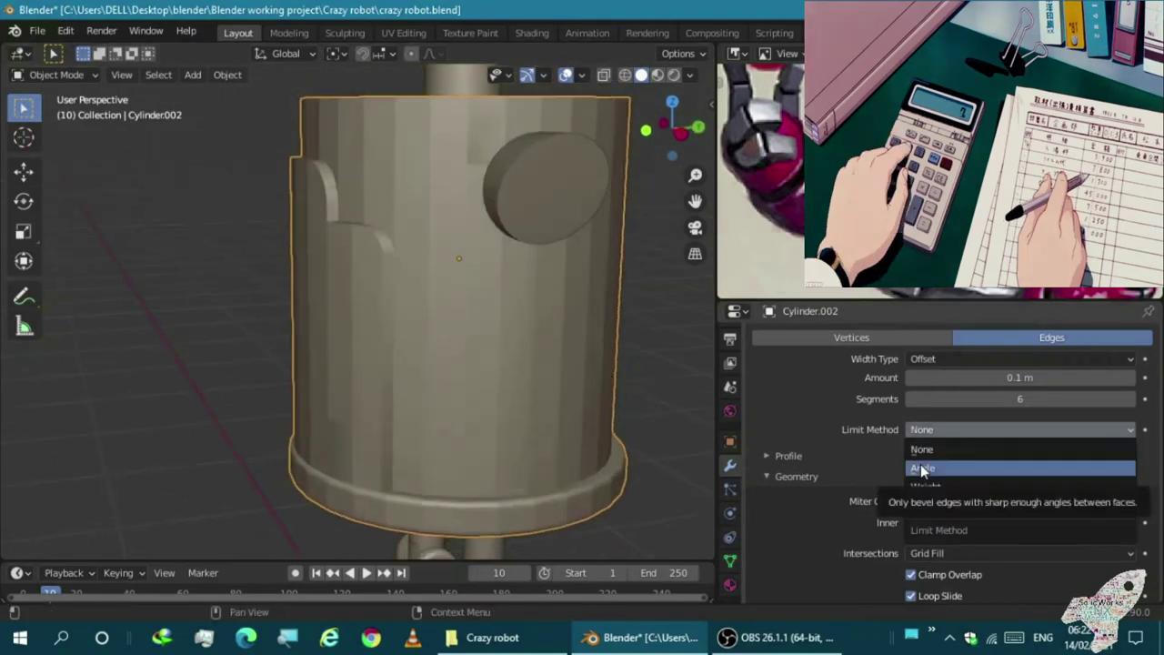
pyautogui.click(921, 502)
pyautogui.click(935, 449)
pyautogui.click(914, 430)
pyautogui.click(929, 484)
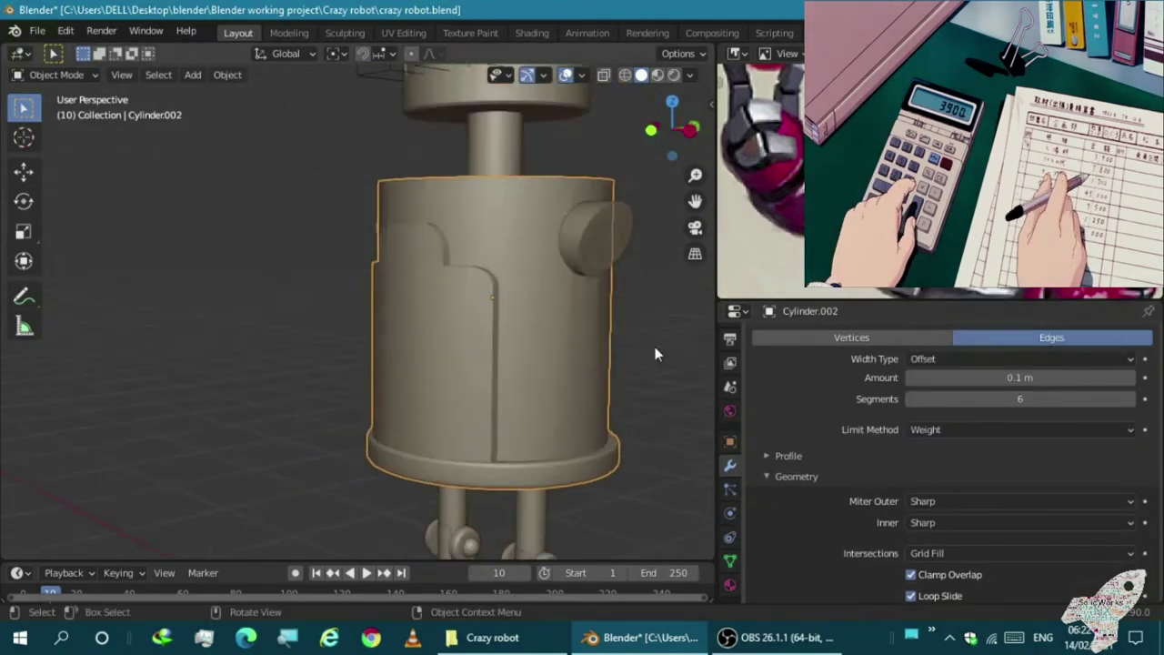
pyautogui.scroll(-3, 655, 347)
pyautogui.moveTo(600, 417)
pyautogui.mouseDown(button='middle')
pyautogui.moveTo(458, 417)
pyautogui.moveTo(605, 258)
pyautogui.mouseUp(button='middle')
pyautogui.scroll(3, 459, 416)
# Duplicate the light along X and make the copy a Sun with strength 10
pyautogui.click(593, 233)
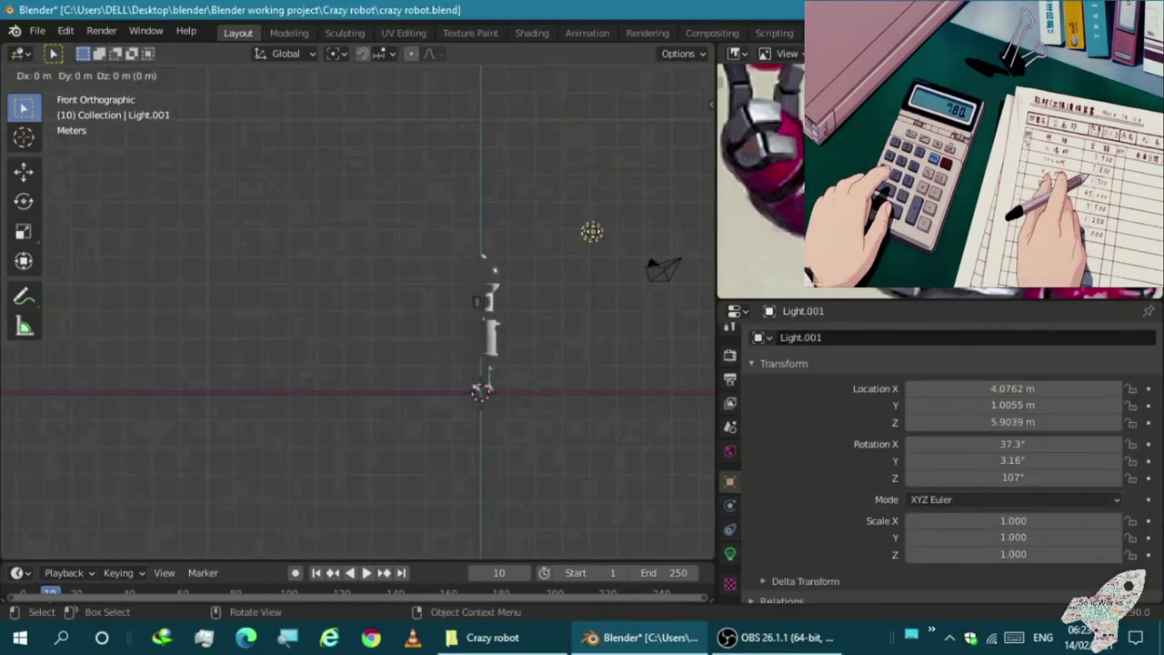
pyautogui.hotkey('shift', 'd')
pyautogui.press('x')
pyautogui.click(309, 369)
pyautogui.click(729, 552)
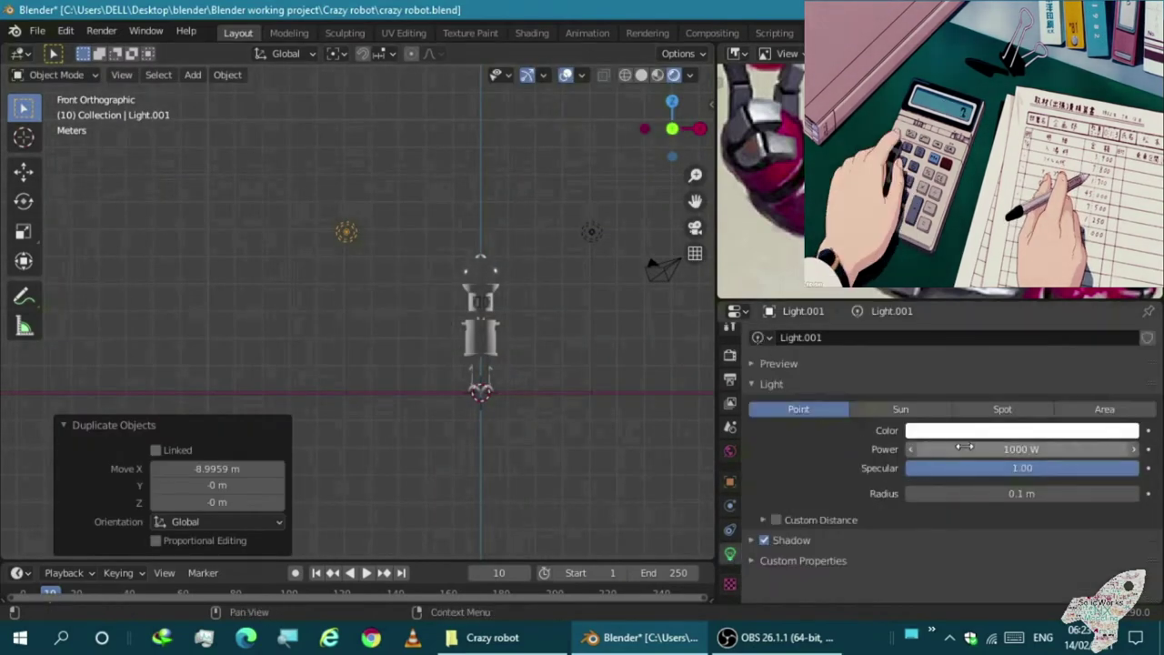
pyautogui.click(901, 408)
pyautogui.scroll(4, 464, 271)
pyautogui.click(1022, 448)
pyautogui.write('10')
pyautogui.press('Return')
# Duplicate the Sun light again and place the copy on the other side of the robot
pyautogui.press('KP_3')
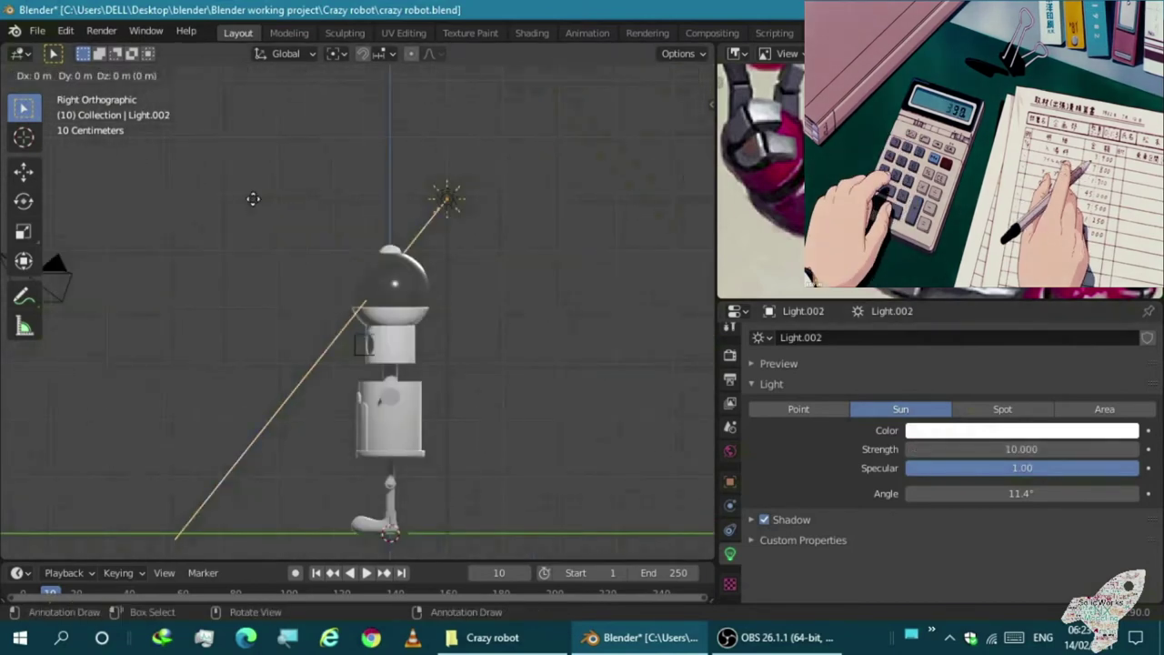
pyautogui.hotkey('shift', 'd')
pyautogui.click(156, 205)
pyautogui.click(695, 253)
pyautogui.moveTo(410, 346)
pyautogui.mouseDown(button='middle')
pyautogui.moveTo(382, 366)
pyautogui.moveTo(536, 437)
pyautogui.mouseUp(button='middle')
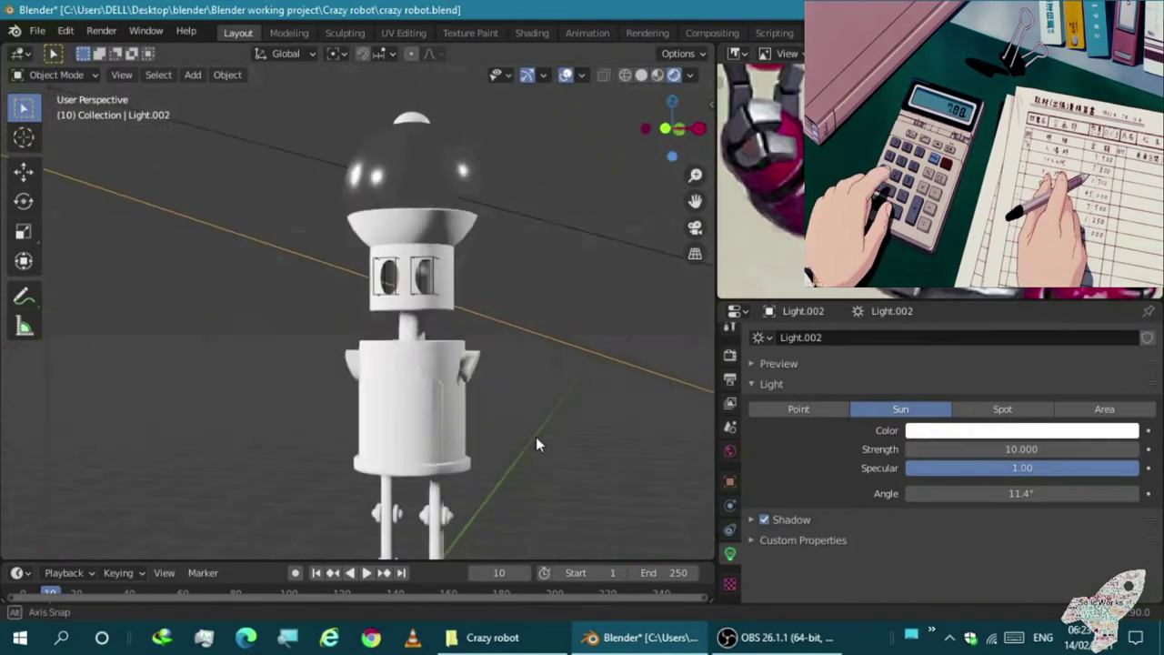
pyautogui.scroll(3, 446, 486)
pyautogui.scroll(-3, 447, 486)
# Return to solid shading and put the body cylinder Cylinder.002 into Edit Mode
pyautogui.click(641, 74)
pyautogui.press('KP_1')
pyautogui.moveTo(474, 373); pyautogui.dragTo(464, 368, button='middle')
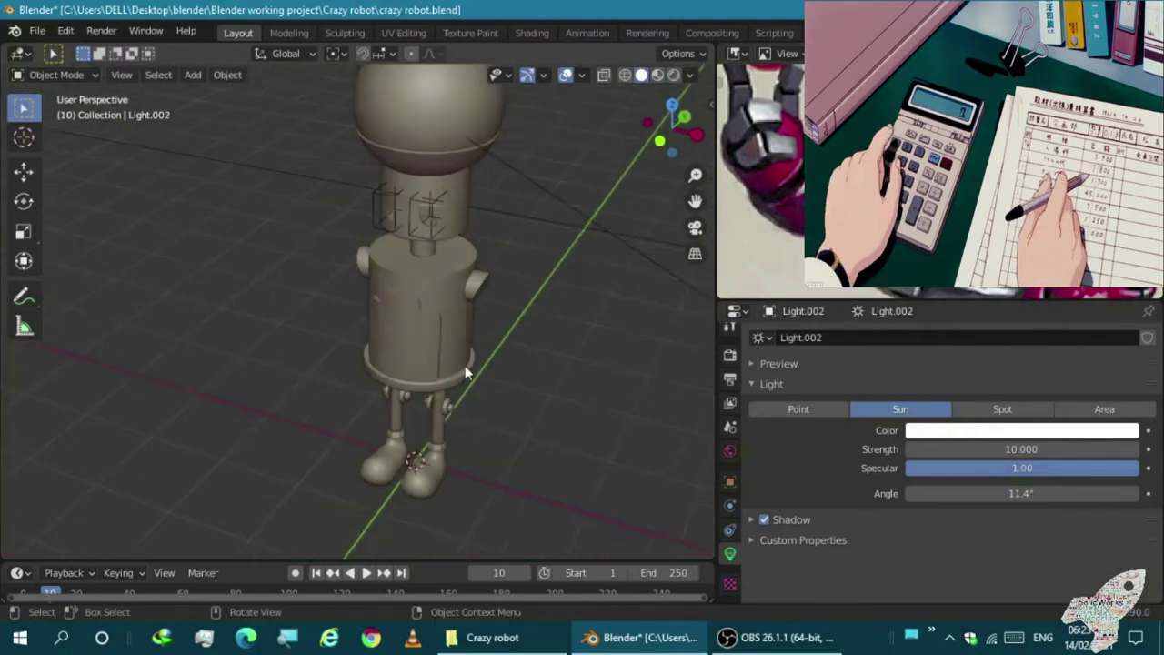
pyautogui.click(459, 369)
pyautogui.press('Tab')
pyautogui.scroll(3, 364, 300)
pyautogui.scroll(2, 341, 319)
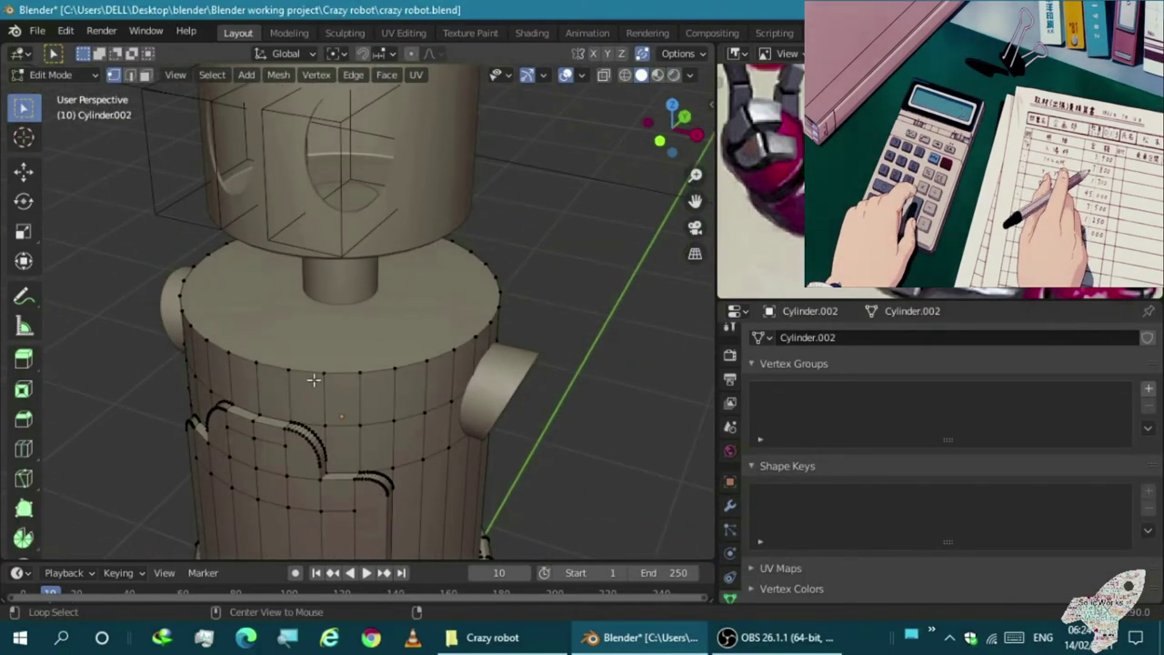
# Inset the body's top face by 0.7104 m around the neck post
pyautogui.press('i')
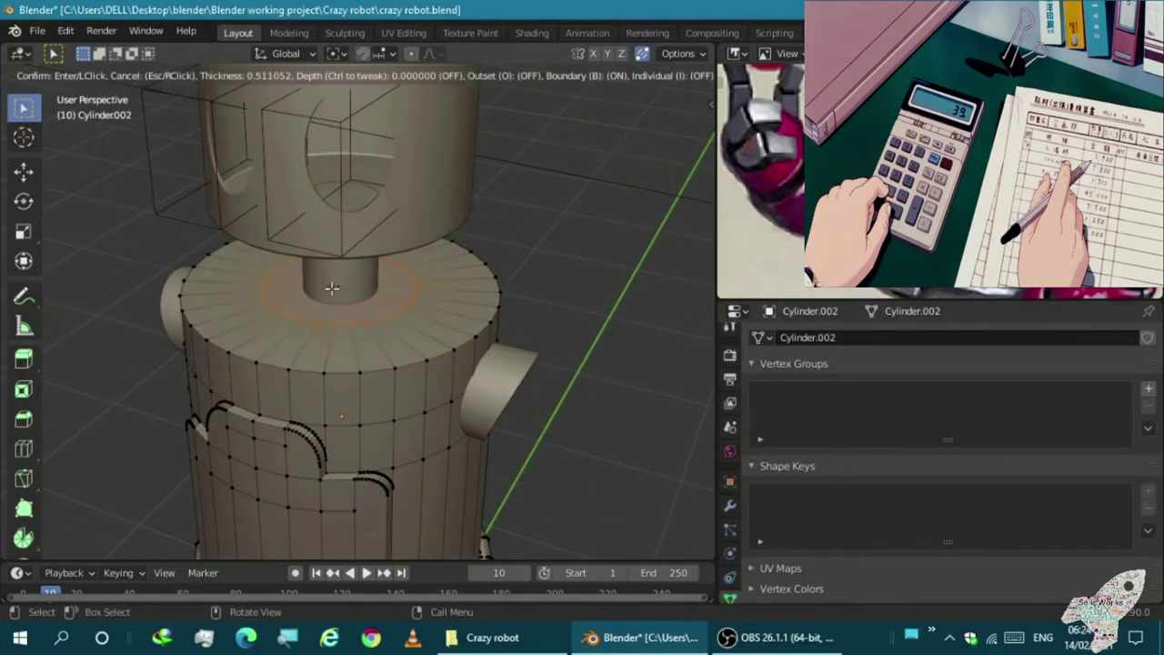
pyautogui.press('Escape')
pyautogui.click(380, 340)
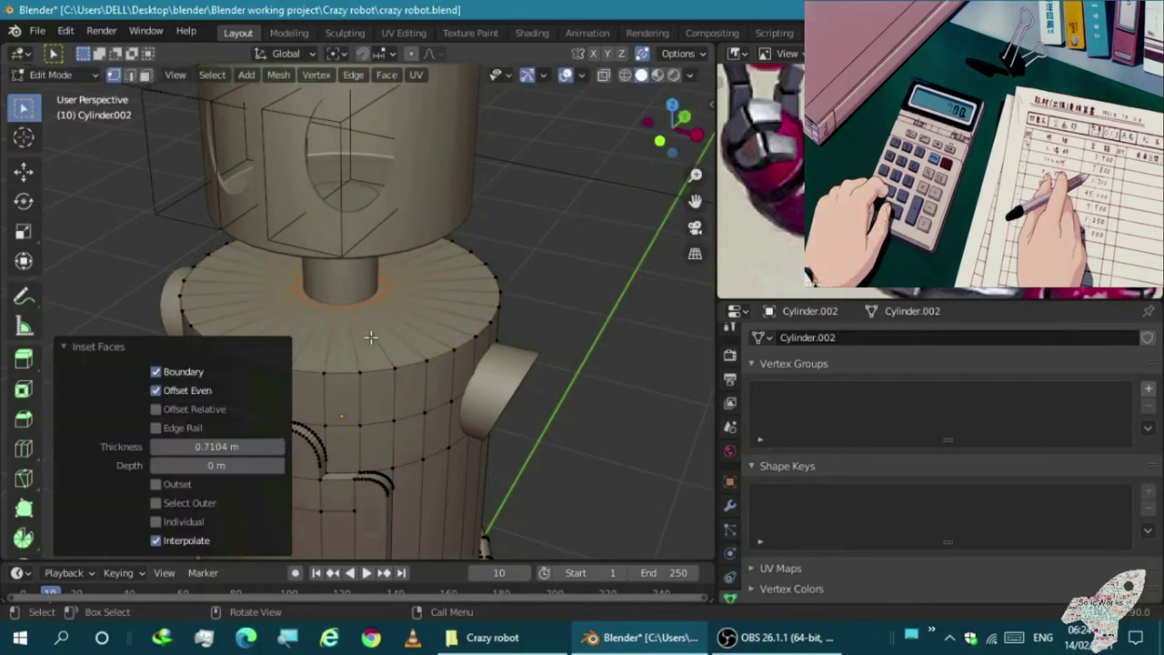
pyautogui.scroll(2, 358, 328)
pyautogui.click(352, 363)
pyautogui.press('Tab')
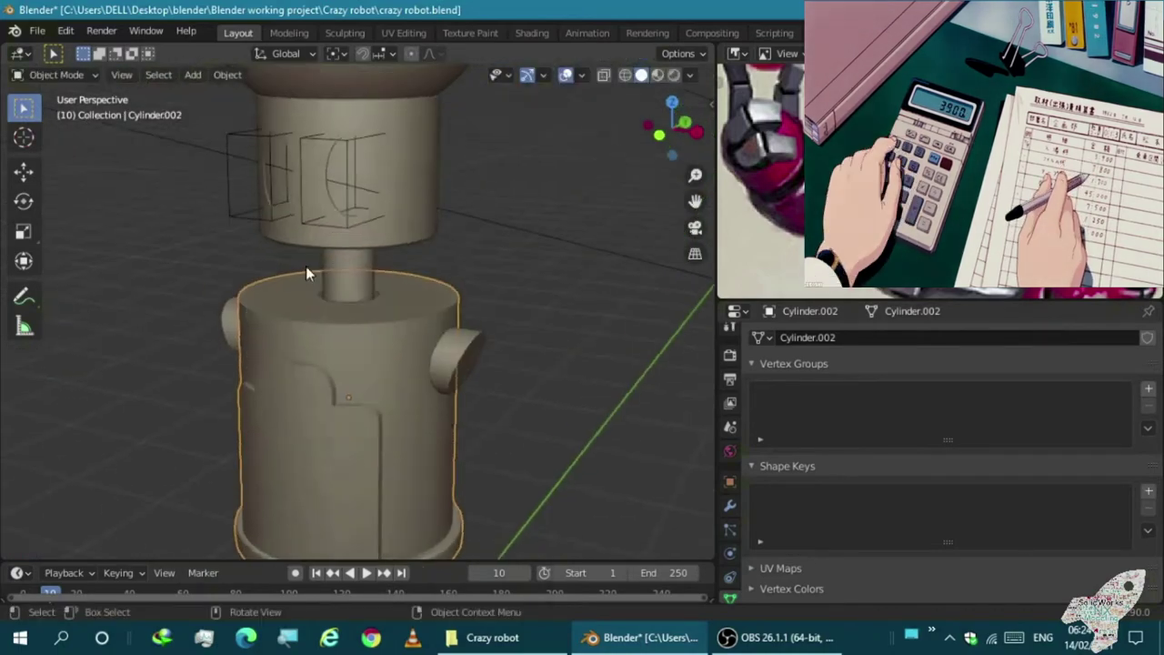
# Look under the robot body and bring up the body's Add Modifier list
pyautogui.moveTo(306, 266); pyautogui.dragTo(379, 347, button='middle')
pyautogui.scroll(-4, 379, 339)
pyautogui.scroll(4, 327, 414)
pyautogui.scroll(-1, 374, 281)
pyautogui.moveTo(297, 280)
pyautogui.mouseDown(button='middle')
pyautogui.moveTo(258, 309)
pyautogui.moveTo(264, 237)
pyautogui.mouseUp(button='middle')
pyautogui.click(730, 506)
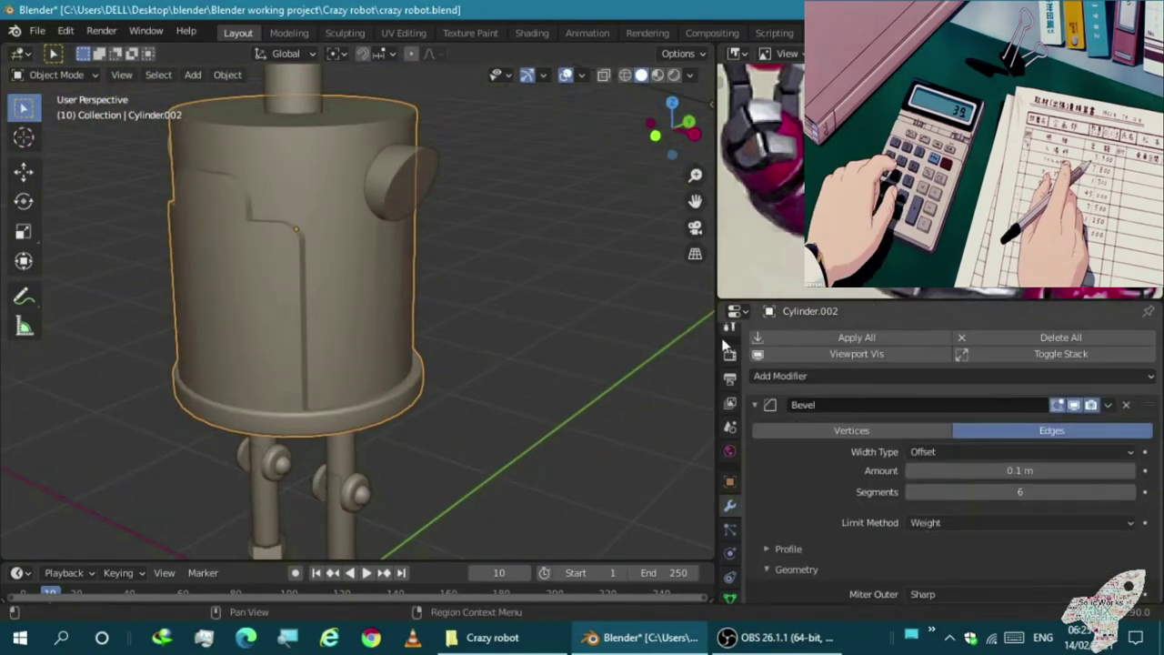
pyautogui.click(803, 375)
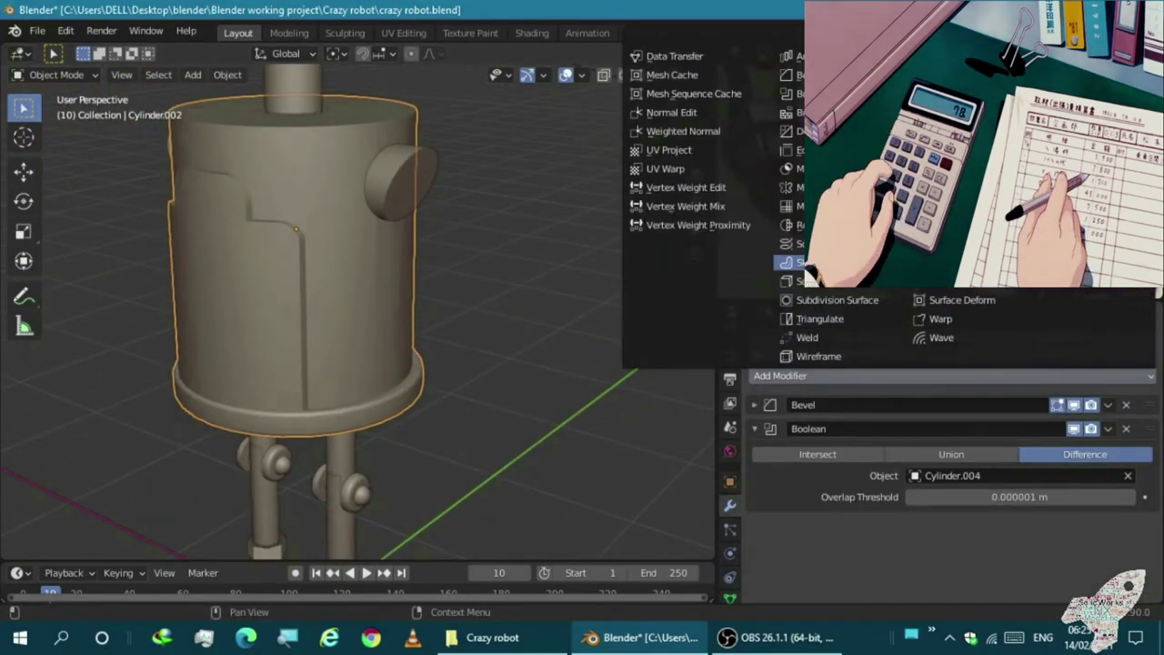
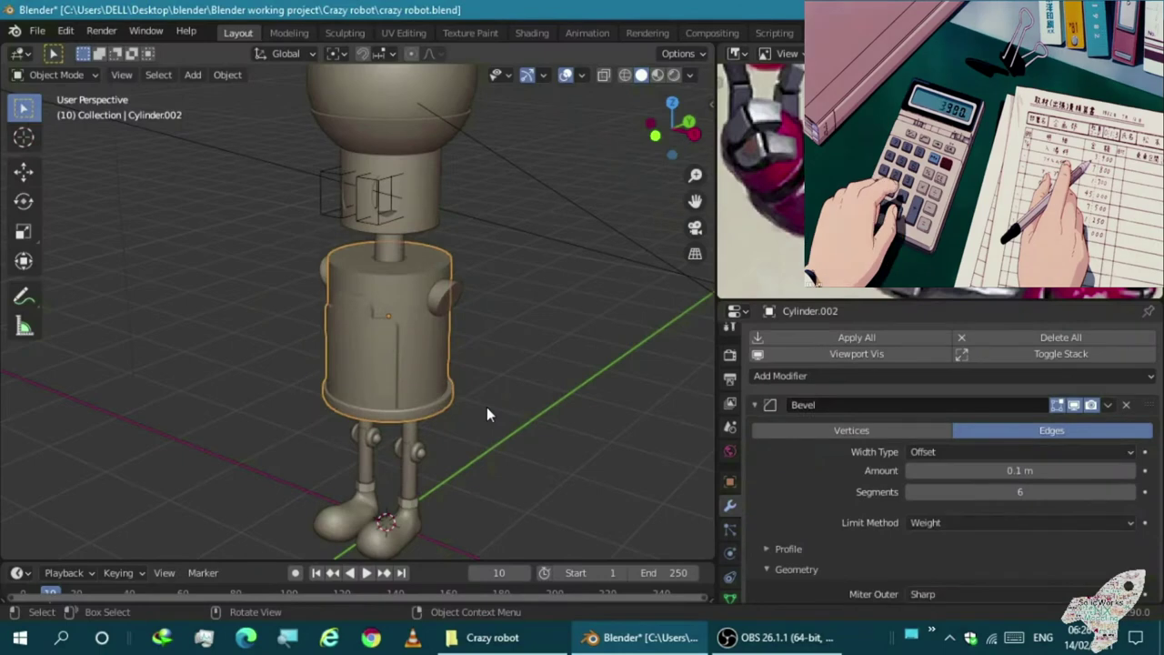
# From the front view, add a cylinder mesh and shrink it down
pyautogui.scroll(-3, 500, 391)
pyautogui.press('KP_1')
pyautogui.scroll(3, 368, 186)
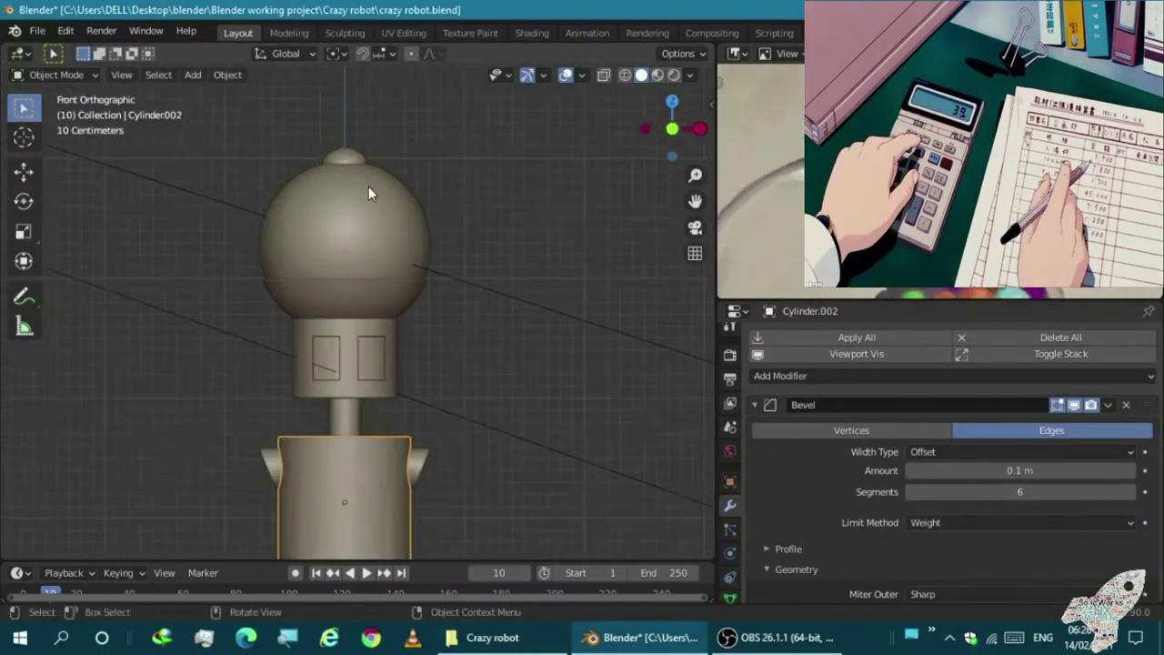
pyautogui.hotkey('shift', 'a')
pyautogui.press('Escape')
pyautogui.scroll(2, 332, 209)
pyautogui.scroll(-5, 332, 209)
pyautogui.scroll(4, 334, 491)
pyautogui.hotkey('shift', 'a')
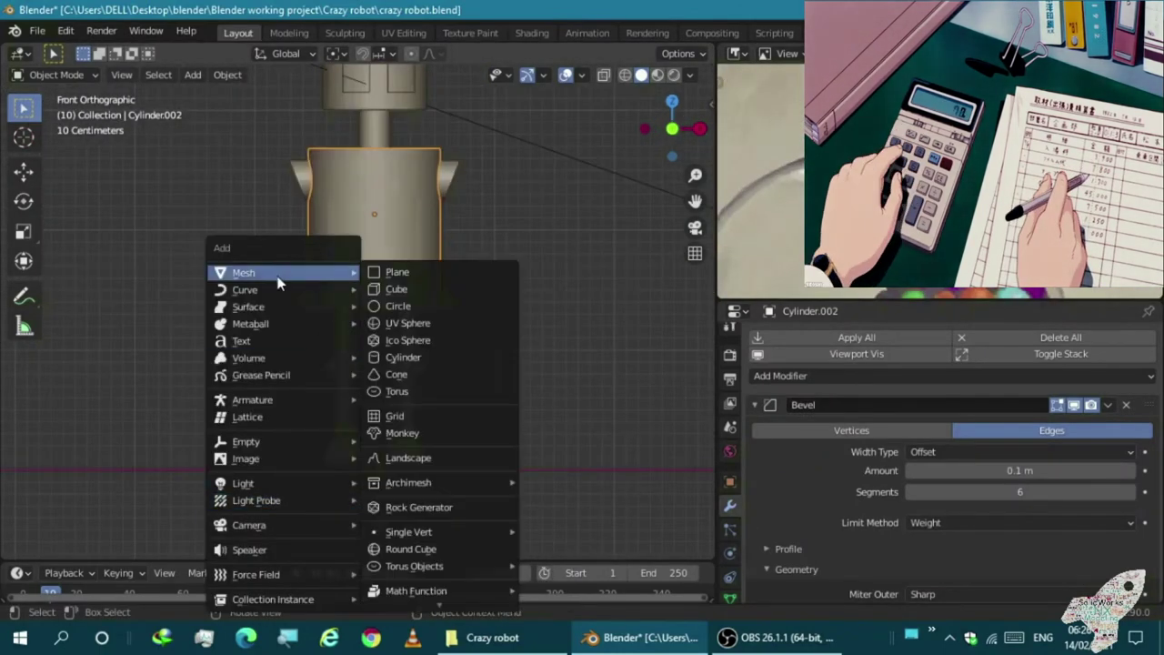
pyautogui.click(377, 356)
pyautogui.scroll(-2, 199, 271)
pyautogui.scroll(-2, 199, 271)
pyautogui.press('s')
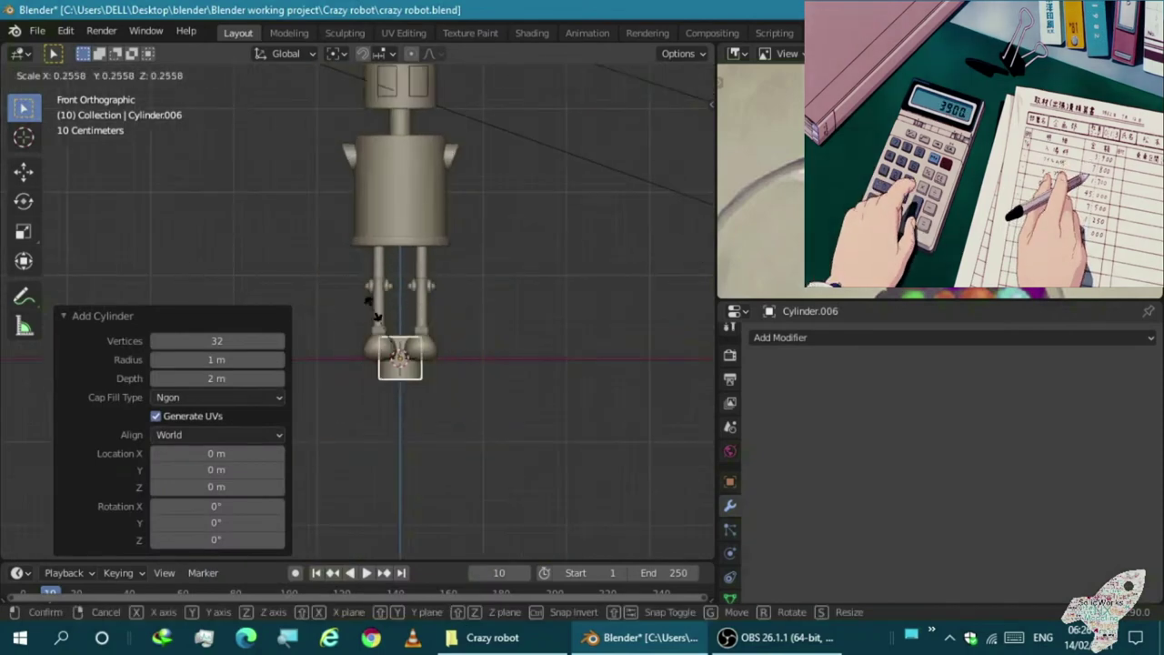
pyautogui.click(368, 241)
# Move the cylinder vertically onto the head and rescale it to fit atop the dome
pyautogui.press('g')
pyautogui.press('z')
pyautogui.click(355, 247)
pyautogui.scroll(3, 355, 247)
pyautogui.press('s')
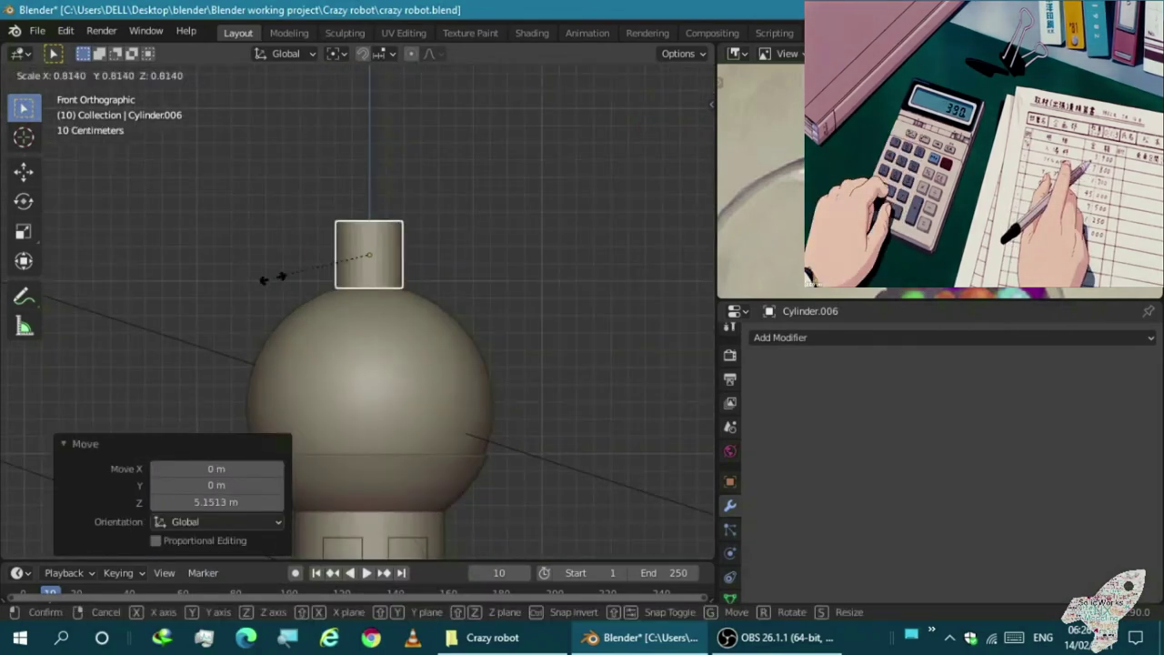
pyautogui.click(304, 236)
pyautogui.press('s')
pyautogui.click(294, 251)
pyautogui.press('s')
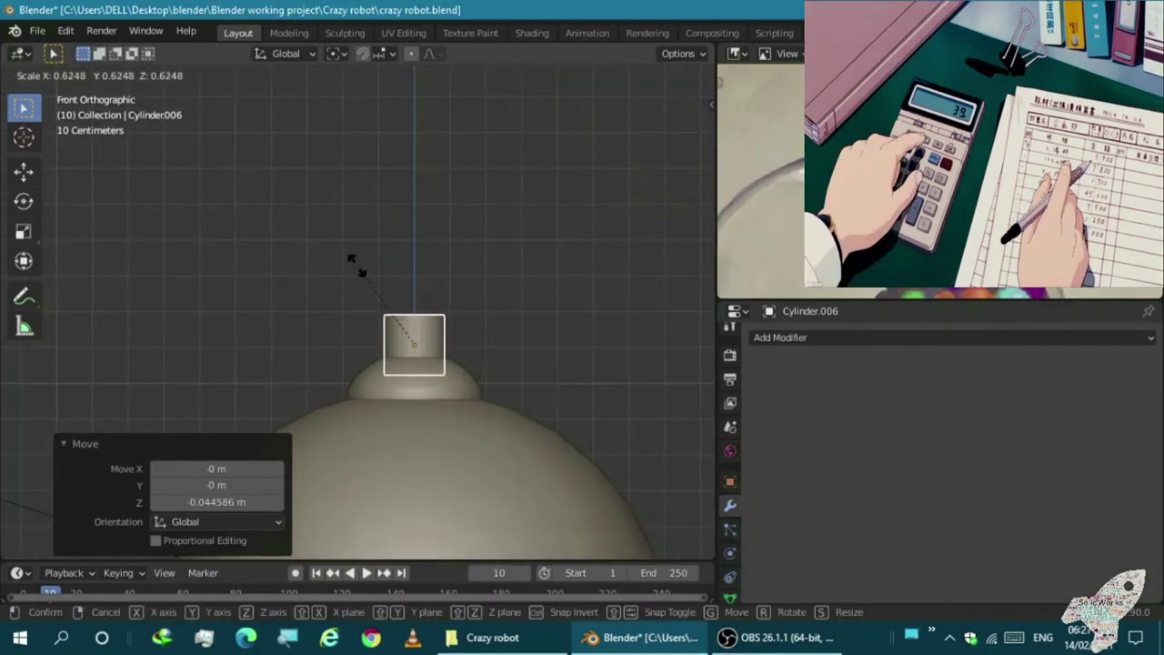
pyautogui.click(356, 267)
# Bevel the cylinder's top ring of vertices into a rounded rim using X-ray
pyautogui.moveTo(355, 267); pyautogui.dragTo(349, 308, button='middle')
pyautogui.scroll(3, 489, 297)
pyautogui.scroll(4, 424, 361)
pyautogui.press('KP_1')
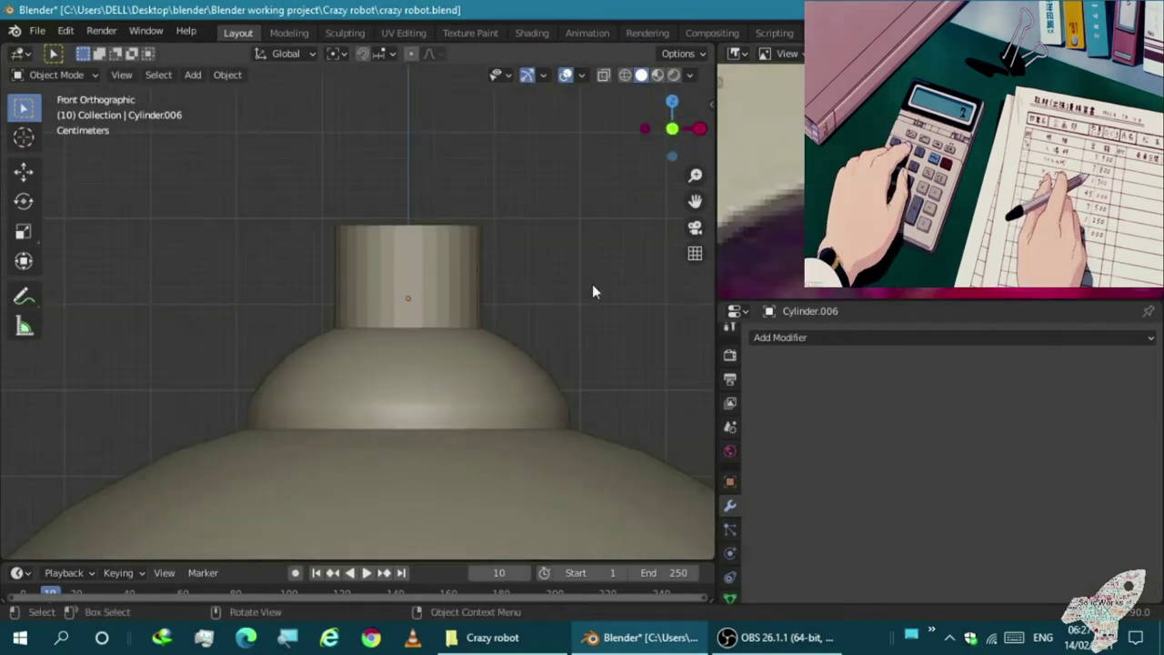
pyautogui.moveTo(420, 307); pyautogui.dragTo(436, 273, button='middle')
pyautogui.press('KP_1')
pyautogui.click(356, 320)
pyautogui.scroll(2, 312, 227)
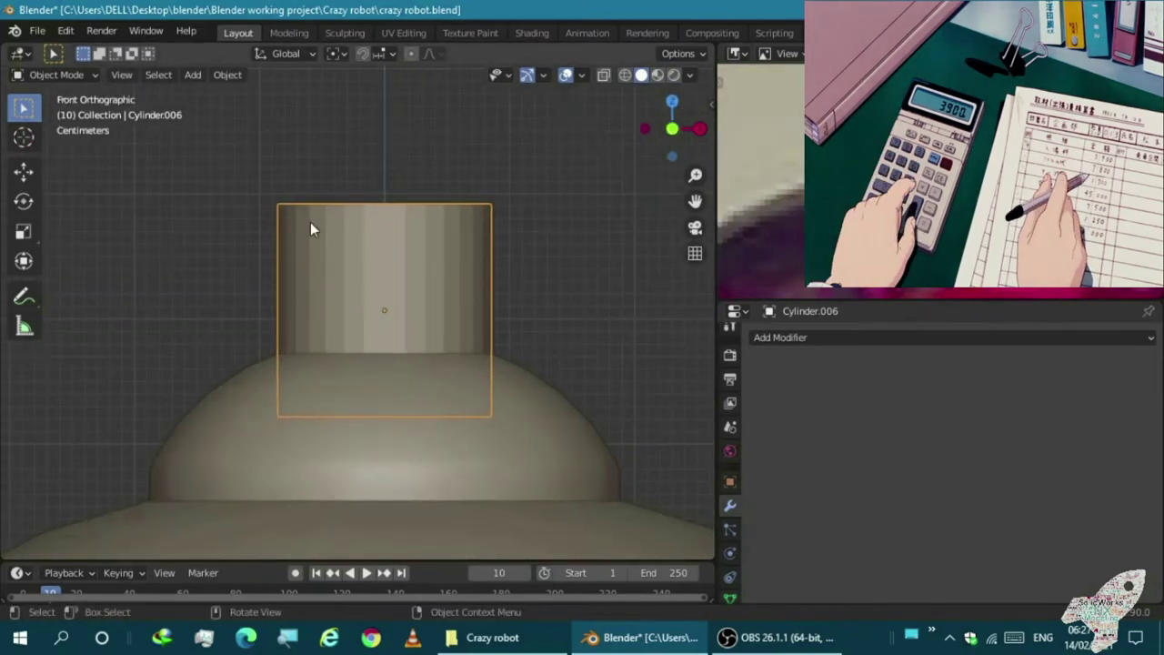
pyautogui.press('Tab')
pyautogui.moveTo(312, 227); pyautogui.dragTo(337, 210, button='middle')
pyautogui.press('KP_1')
pyautogui.hotkey('alt', 'a')
pyautogui.hotkey('alt', 'z')
pyautogui.moveTo(221, 191); pyautogui.dragTo(561, 252)
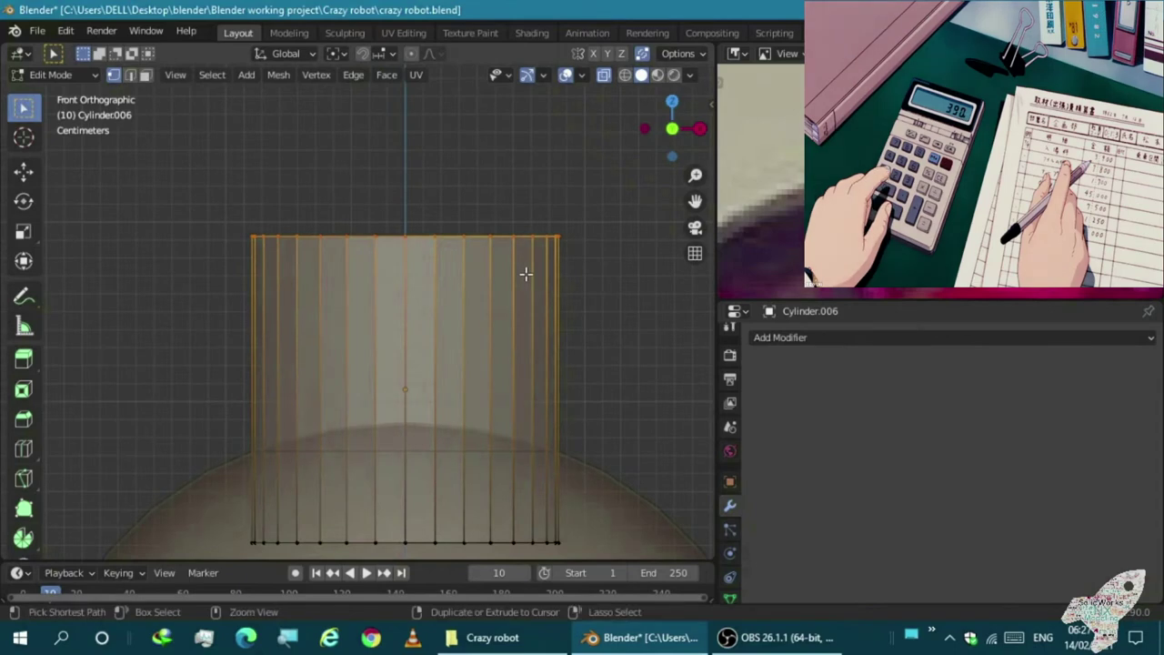
pyautogui.click(497, 349)
# Shade the cap cylinder smooth with Auto Smooth enabled
pyautogui.moveTo(297, 300); pyautogui.dragTo(442, 260, button='middle')
pyautogui.hotkey('alt', 'z')
pyautogui.scroll(2, 440, 206)
pyautogui.press('Tab')
pyautogui.rightClick(406, 291)
pyautogui.click(407, 293)
pyautogui.click(730, 597)
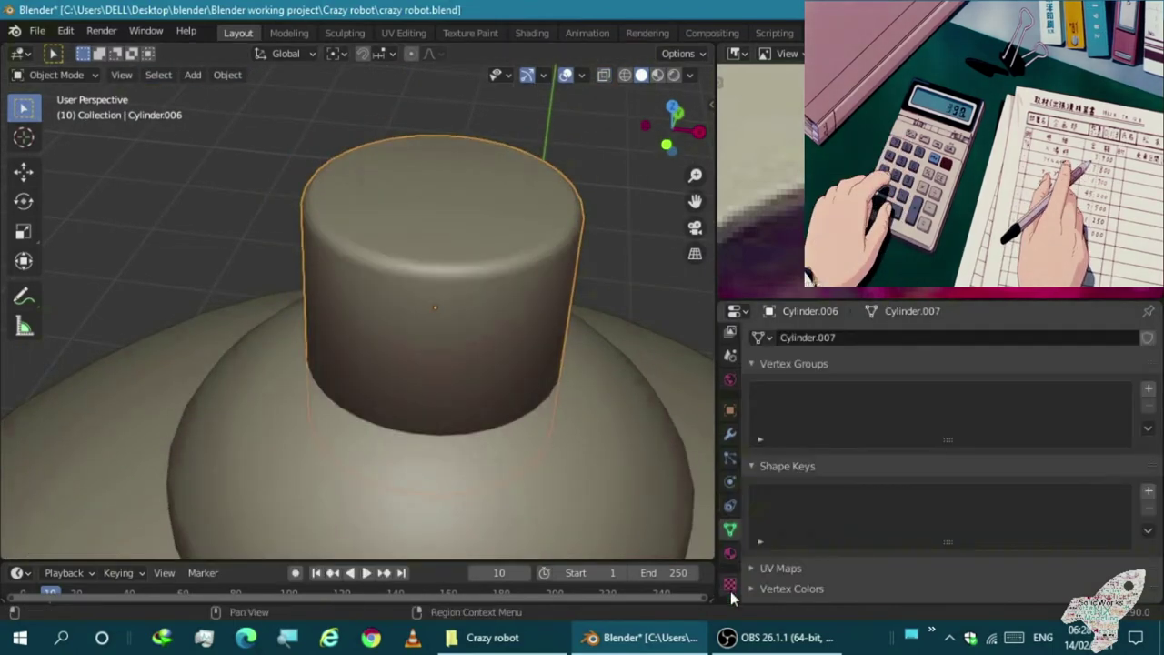
pyautogui.scroll(-4, 922, 506)
pyautogui.click(910, 506)
# Add a Solidify modifier to the cylinder, trying and then removing a Subdivision modifier
pyautogui.click(730, 433)
pyautogui.click(820, 333)
pyautogui.click(800, 241)
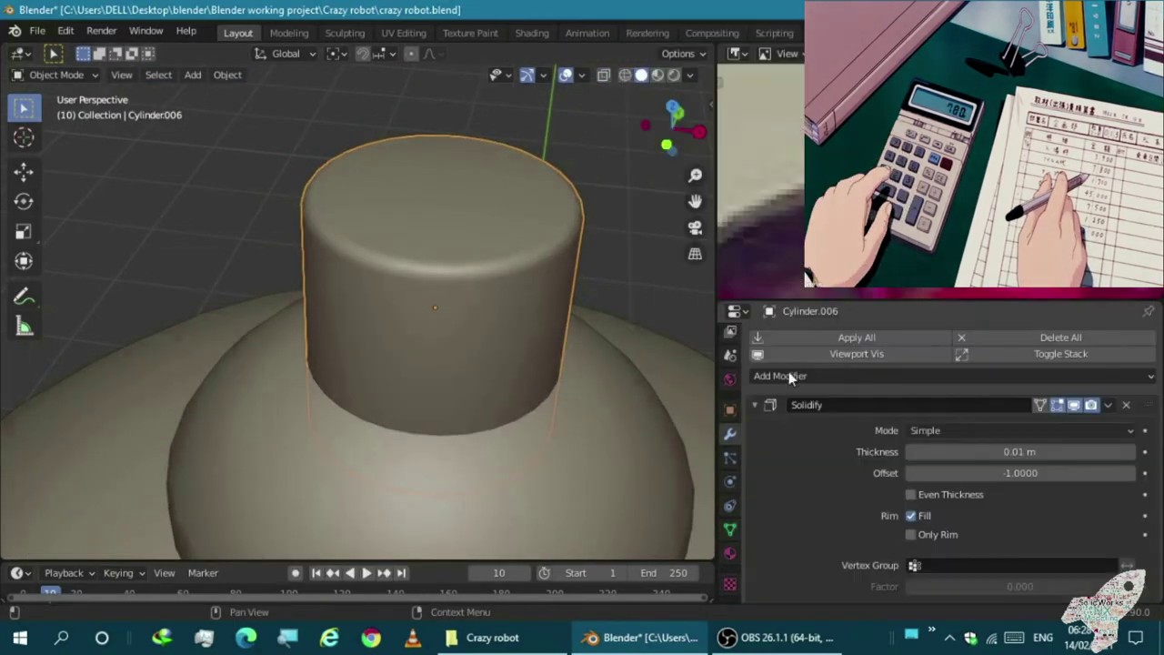
pyautogui.click(753, 405)
pyautogui.click(778, 376)
pyautogui.click(805, 299)
pyautogui.moveTo(363, 318); pyautogui.dragTo(116, 347, button='middle')
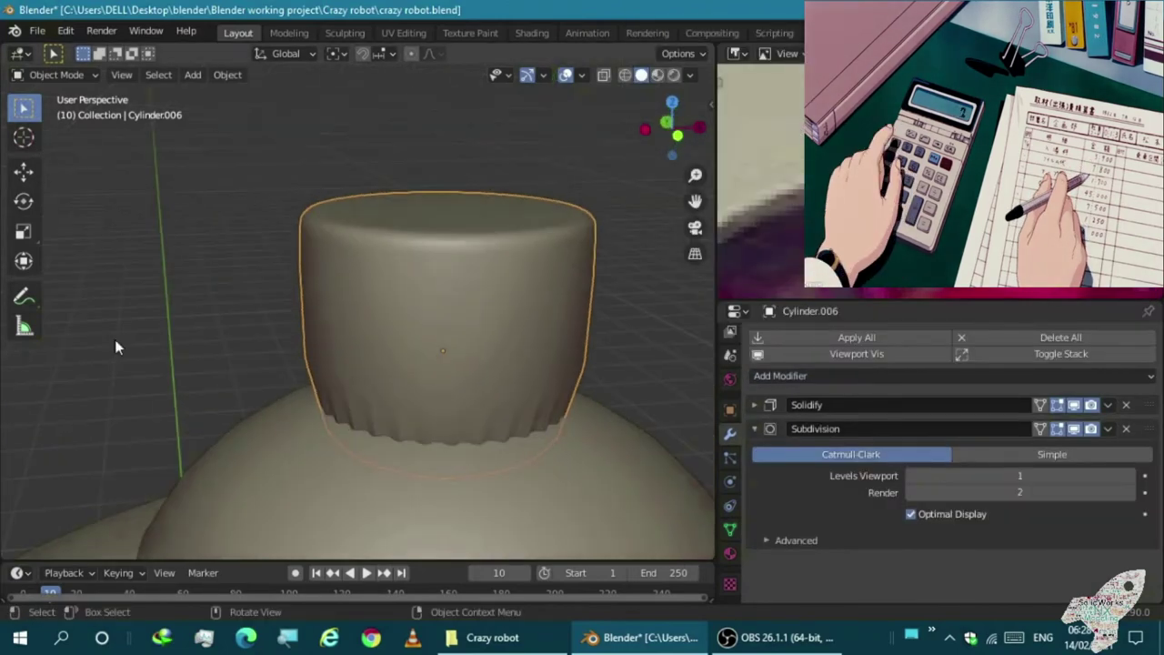
pyautogui.click(1126, 428)
pyautogui.click(760, 376)
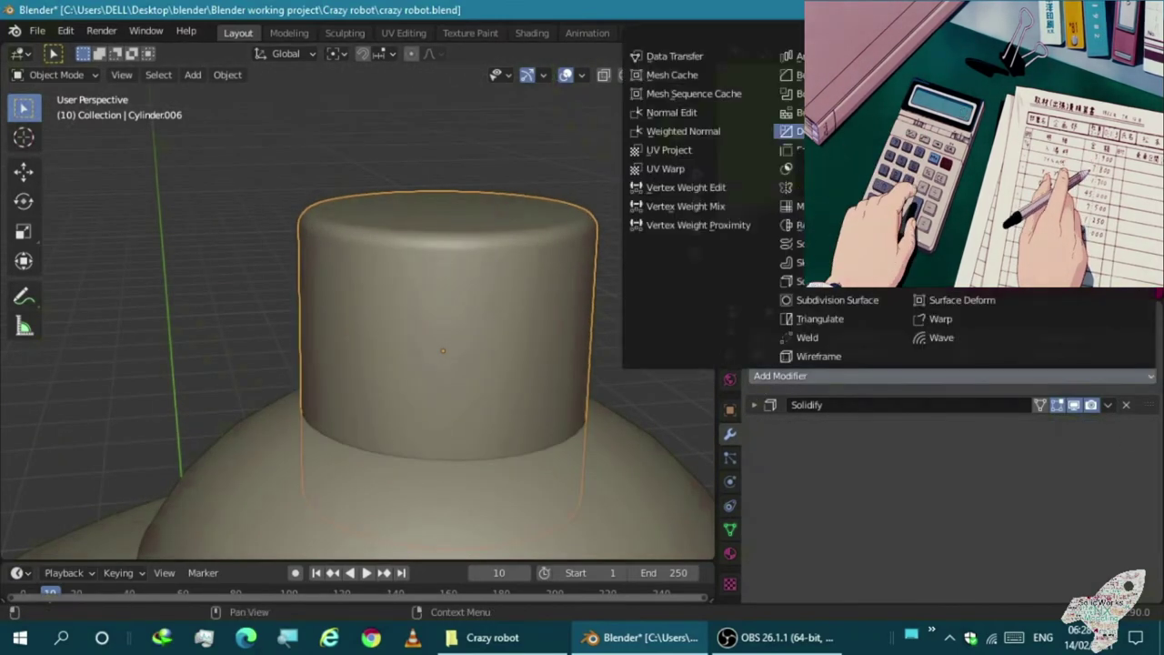
pyautogui.scroll(-2, 582, 337)
pyautogui.scroll(-2, 409, 419)
# Give the dome a Boolean modifier that cuts with Cylinder.006
pyautogui.click(337, 463)
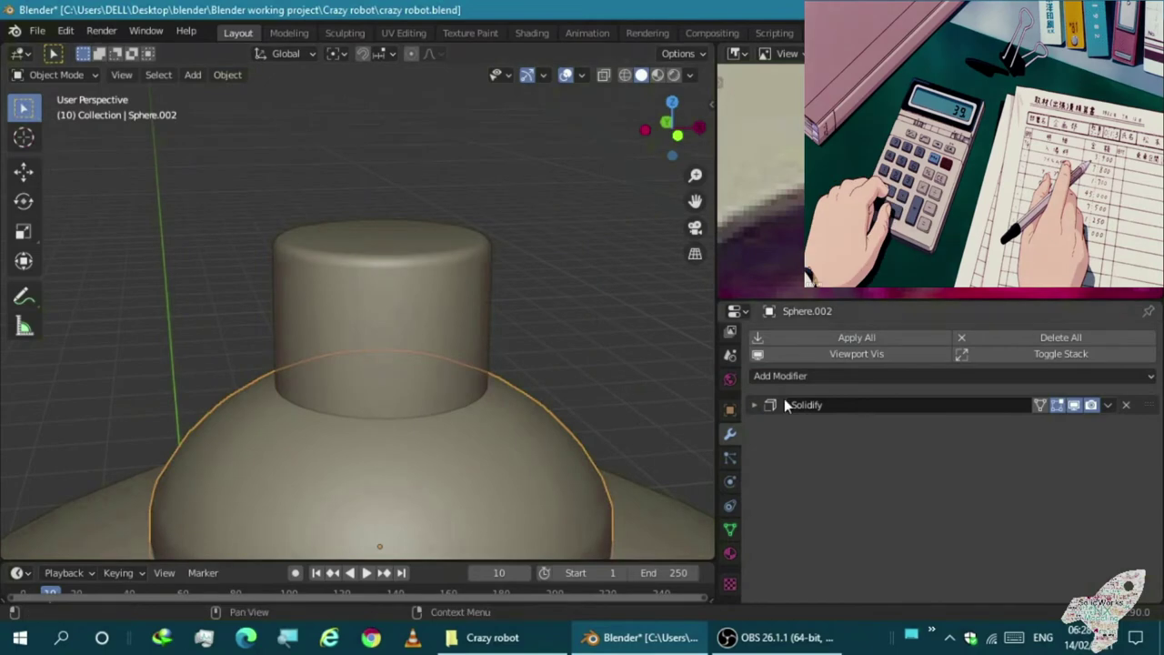
pyautogui.click(778, 376)
pyautogui.click(798, 93)
pyautogui.click(482, 314)
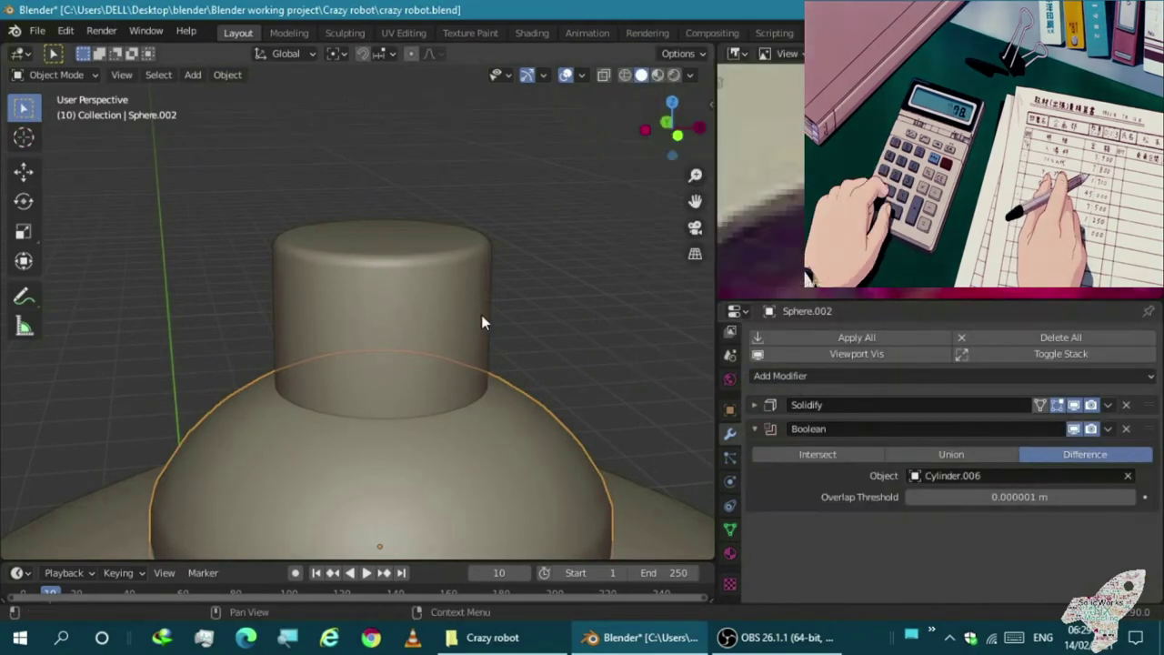
pyautogui.click(476, 336)
# Raise the cap cylinder's bottom ring of vertices slightly in Edit Mode
pyautogui.click(492, 383)
pyautogui.scroll(3, 491, 391)
pyautogui.click(348, 466)
pyautogui.press('Tab')
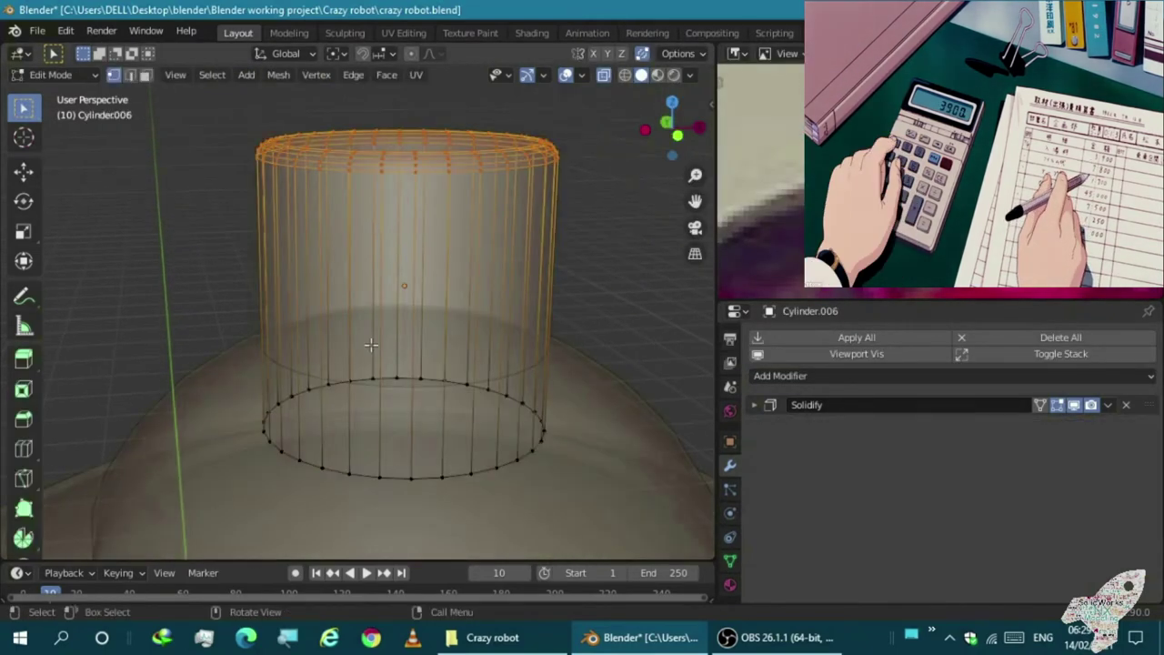
pyautogui.press('KP_1')
pyautogui.moveTo(242, 480); pyautogui.dragTo(667, 546)
pyautogui.press('g')
pyautogui.click(564, 392)
pyautogui.press('Tab')
pyautogui.moveTo(564, 391)
pyautogui.mouseDown(button='middle')
pyautogui.moveTo(332, 304)
pyautogui.moveTo(427, 264)
pyautogui.mouseUp(button='middle')
pyautogui.scroll(-2, 418, 346)
pyautogui.press('KP_1')
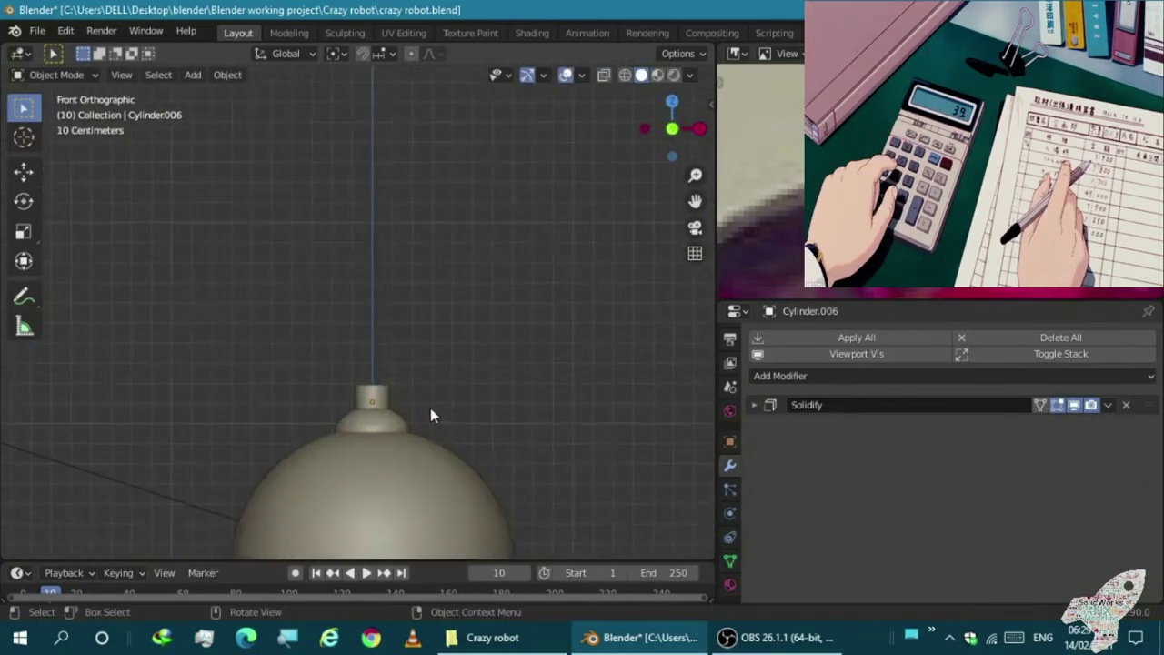
pyautogui.moveTo(430, 408); pyautogui.dragTo(284, 382, button='middle')
pyautogui.scroll(-5, 276, 408)
pyautogui.scroll(5, 277, 408)
pyautogui.scroll(3, 204, 462)
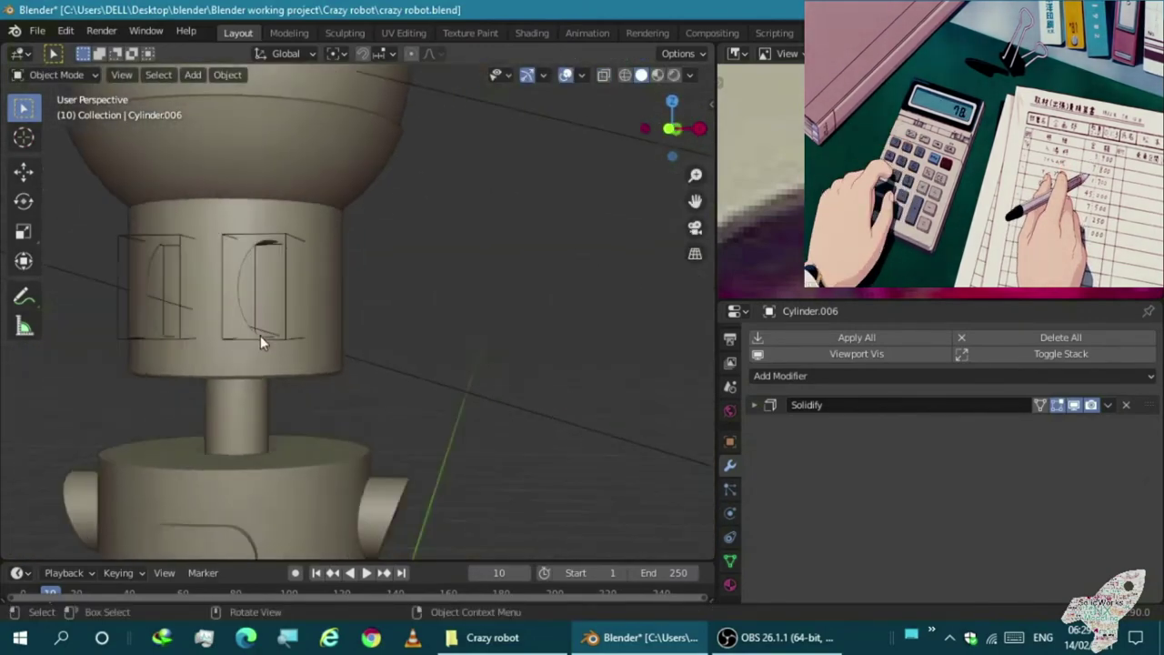
pyautogui.scroll(3, 260, 336)
pyautogui.click(243, 311)
pyautogui.scroll(-1, 243, 311)
pyautogui.click(205, 361)
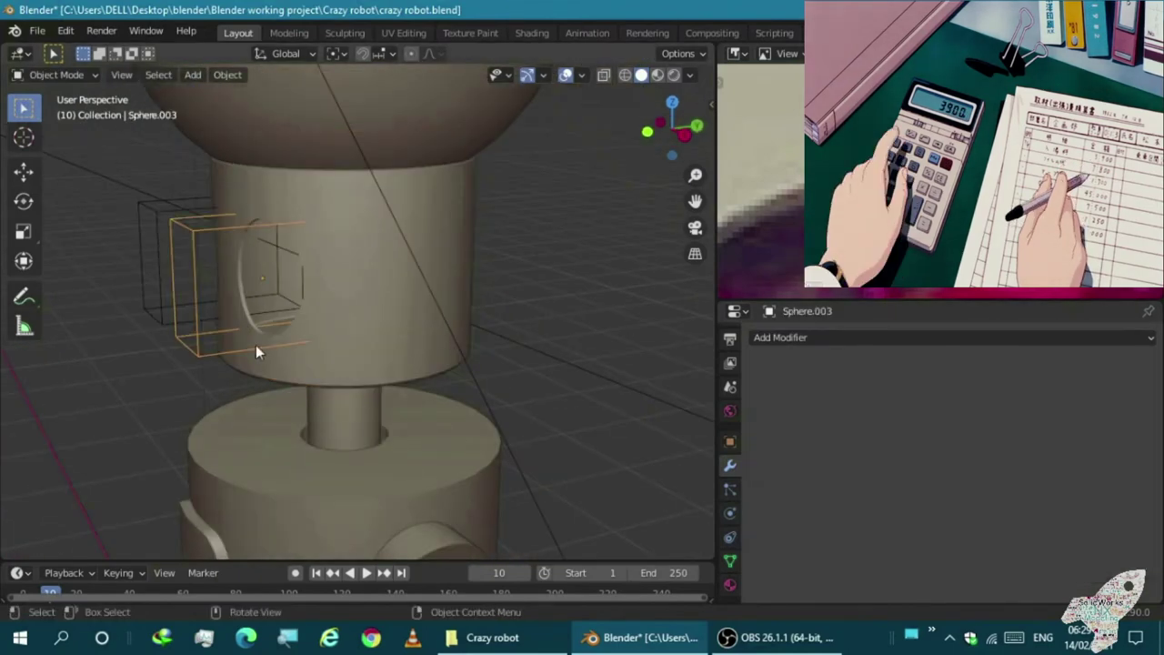
pyautogui.click(382, 300)
pyautogui.scroll(-2, 382, 300)
pyautogui.moveTo(382, 300); pyautogui.dragTo(455, 362, button='middle')
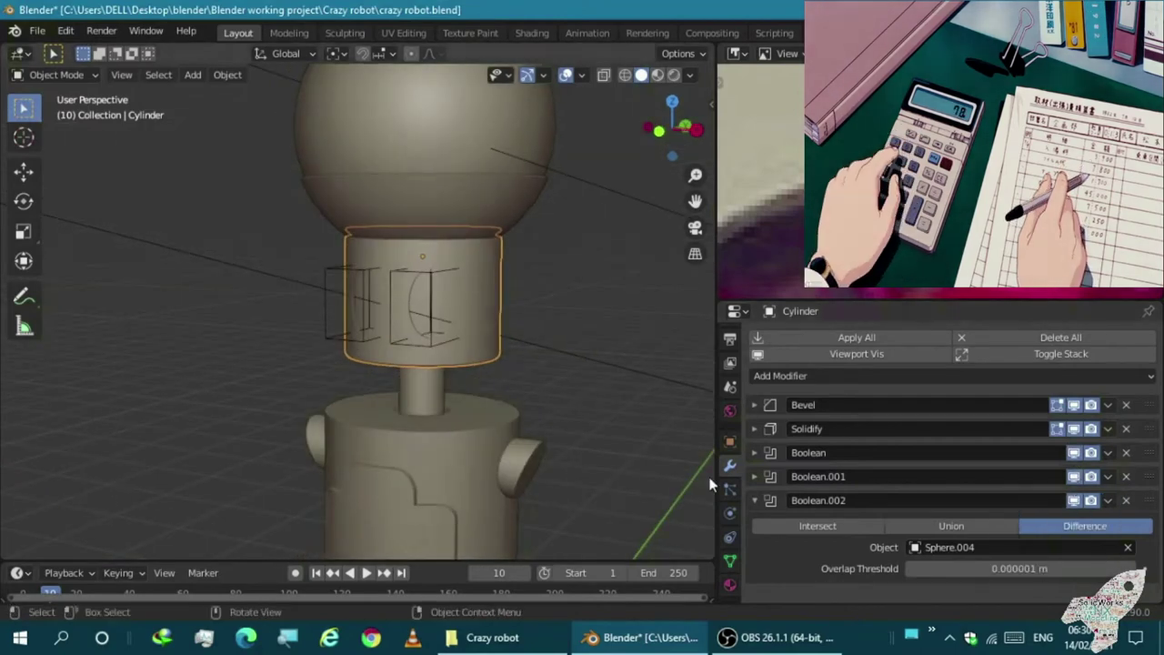
pyautogui.press('KP_1')
pyautogui.scroll(3, 497, 475)
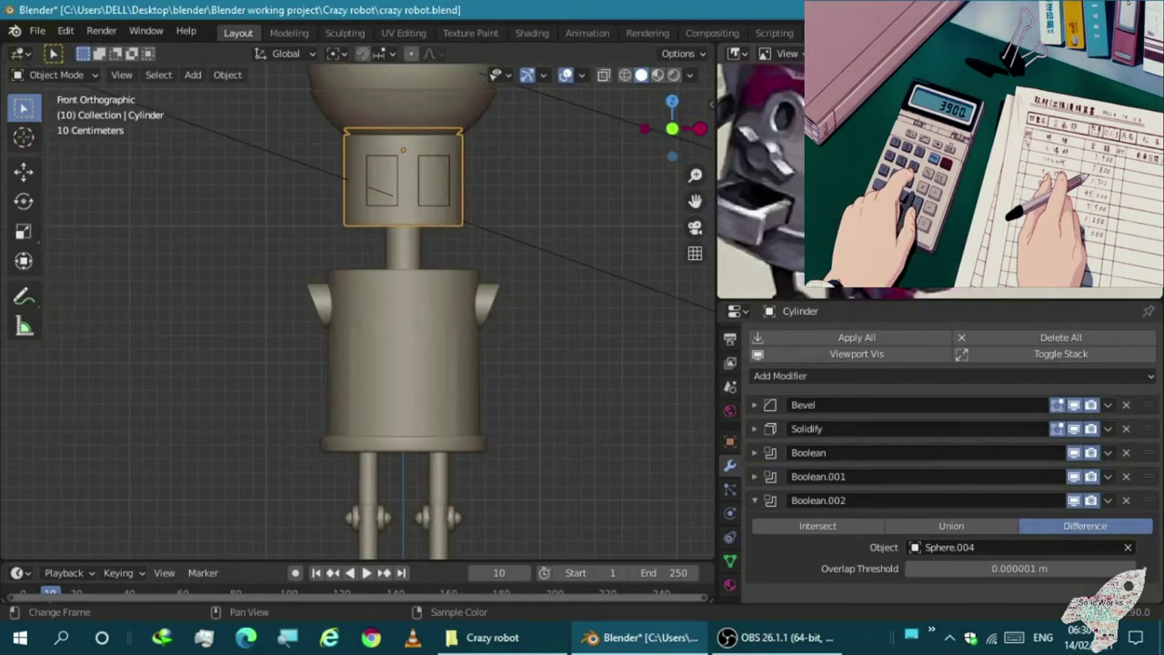
# Preview rendered shading, return to solid, and switch to the Shading workspace
pyautogui.click(674, 77)
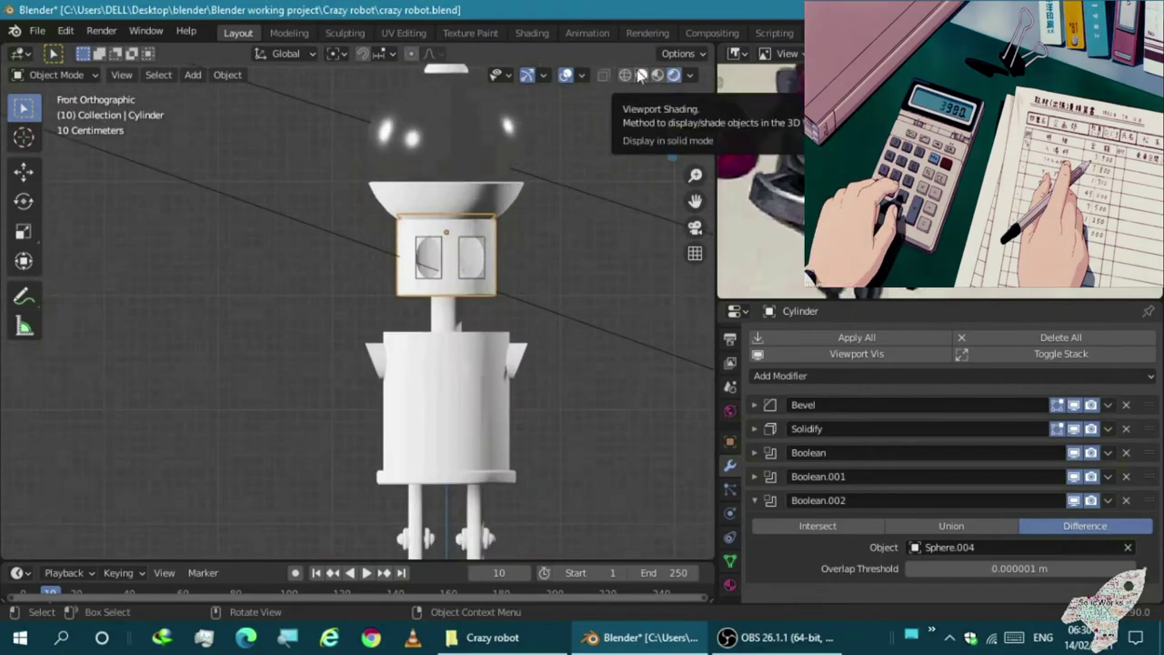
pyautogui.click(641, 76)
pyautogui.click(526, 31)
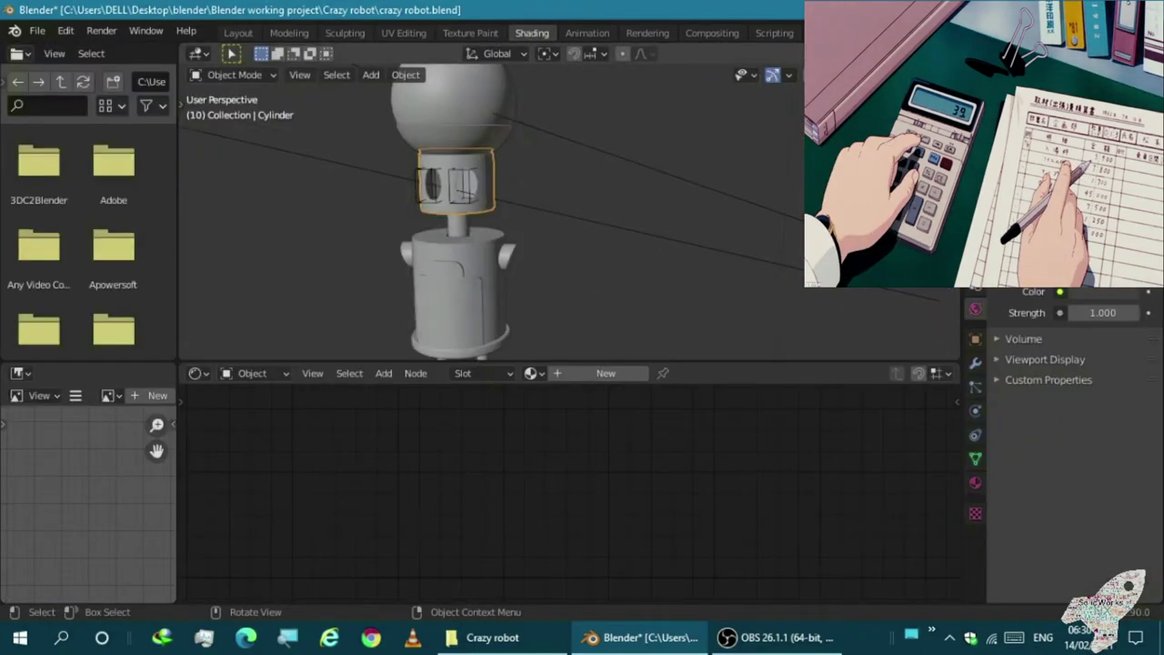
# Load the gumball robot reference image into the image editor and resize its area
pyautogui.click(107, 395)
pyautogui.click(209, 418)
pyautogui.scroll(2, 88, 503)
pyautogui.moveTo(177, 421); pyautogui.dragTo(242, 421)
pyautogui.moveTo(230, 365); pyautogui.dragTo(230, 65)
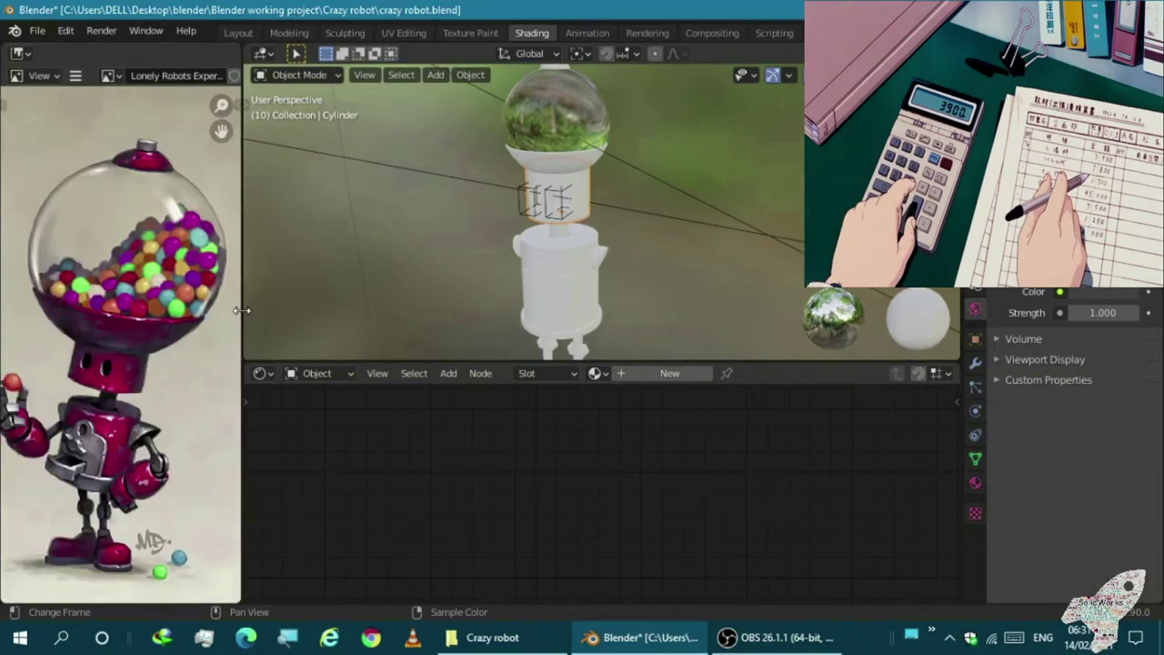
pyautogui.moveTo(242, 311); pyautogui.dragTo(214, 311)
pyautogui.moveTo(546, 273); pyautogui.dragTo(493, 201, button='middle')
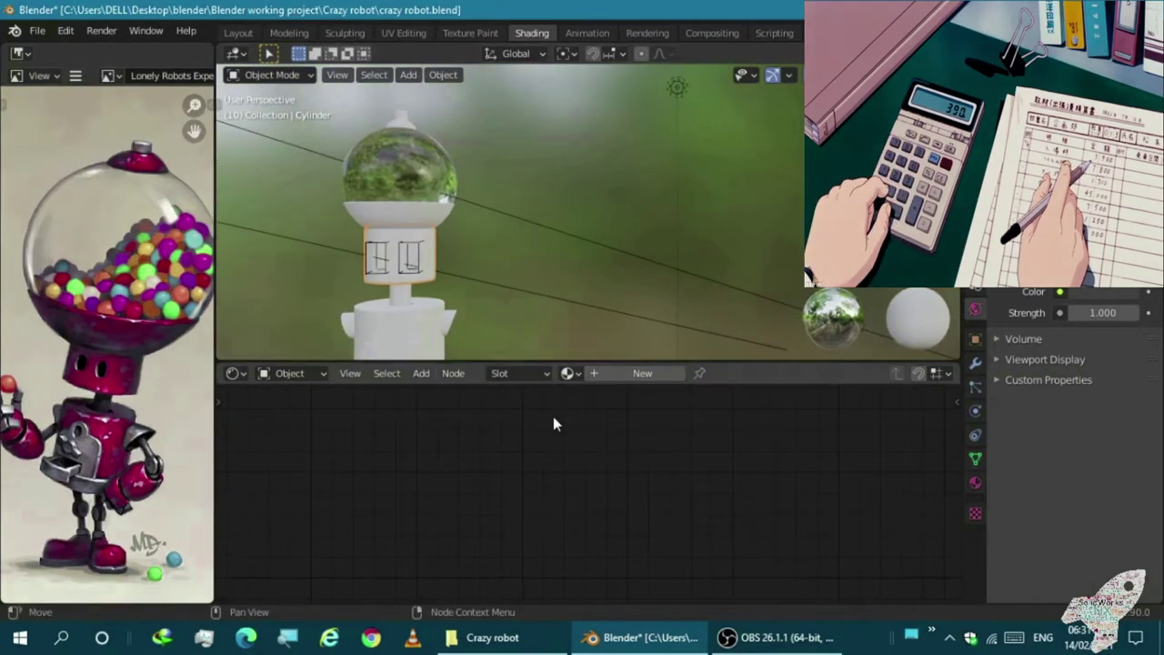
# Select the glass dome to show its Material.002 nodes
pyautogui.scroll(3, 423, 168)
pyautogui.click(423, 167)
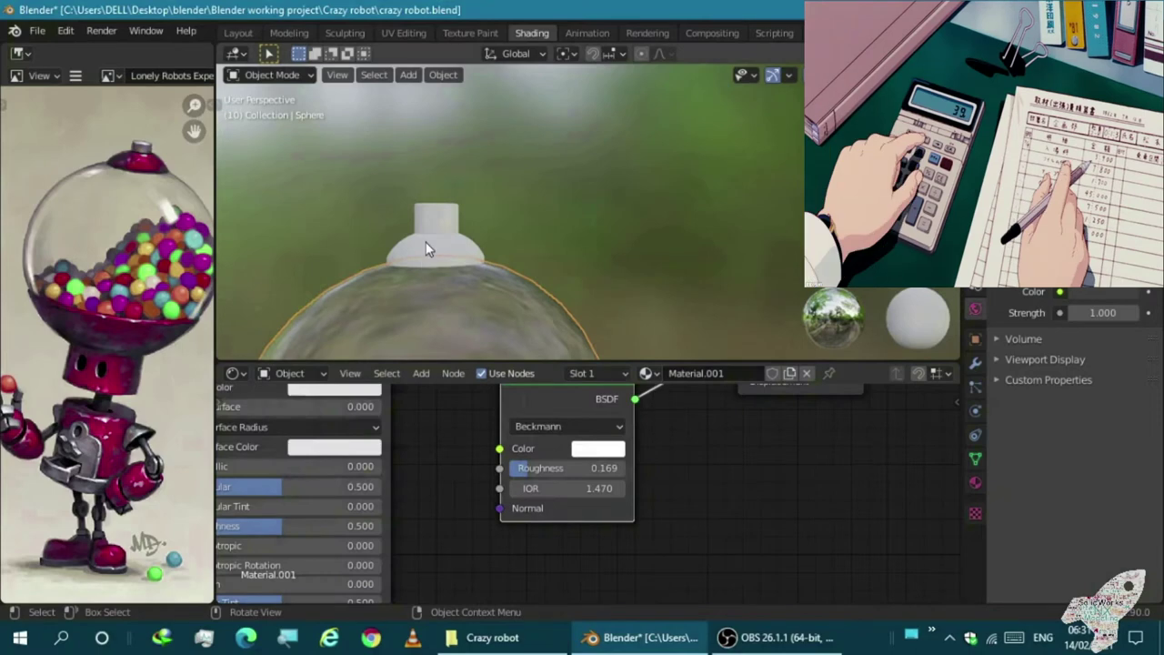
pyautogui.scroll(-2, 597, 433)
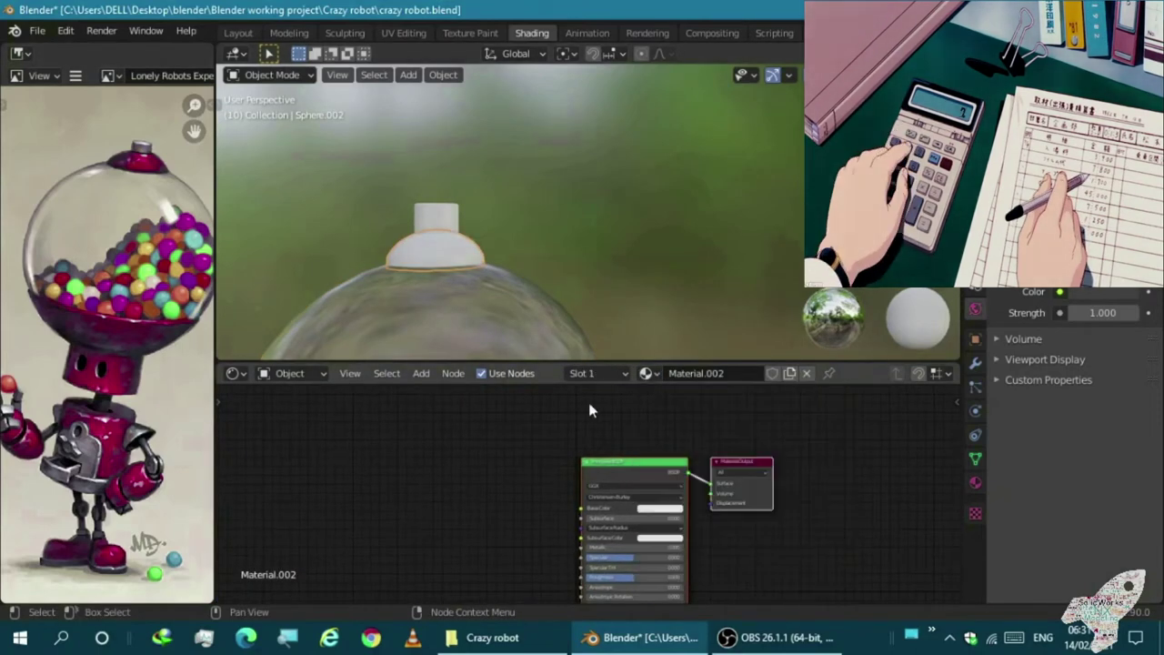
pyautogui.scroll(-2, 142, 203)
# Split the reference image area into two image editors
pyautogui.click(107, 75)
pyautogui.scroll(-2, 121, 131)
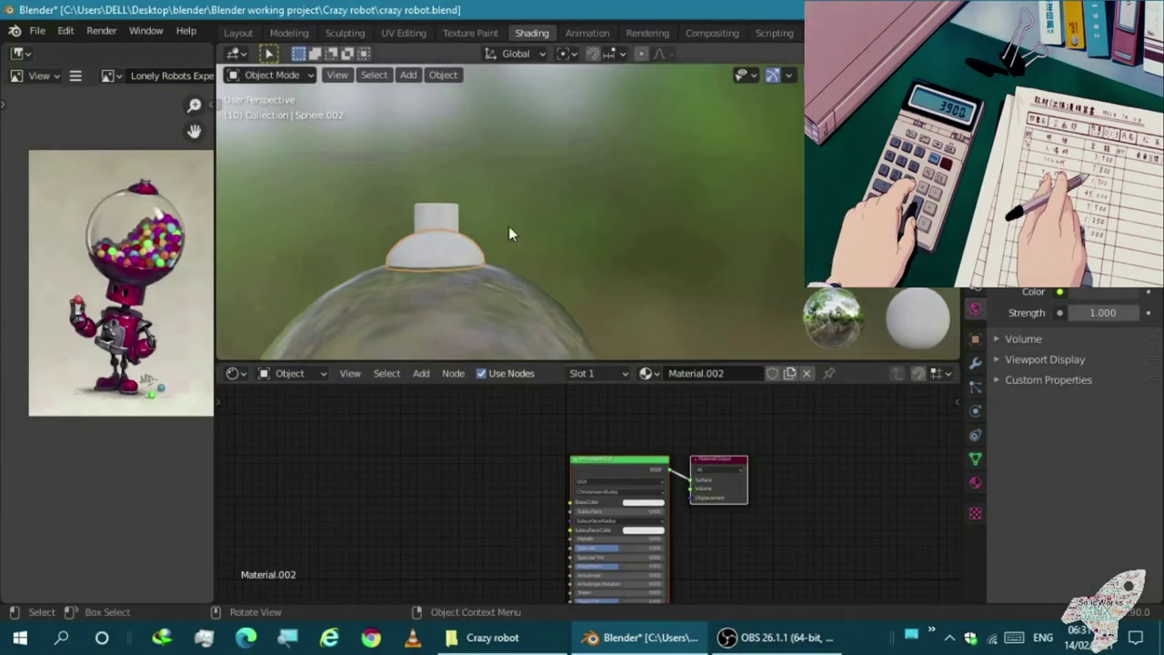
pyautogui.press('Tab')
pyautogui.press('Tab')
pyautogui.press('Tab')
pyautogui.scroll(-1, 127, 127)
pyautogui.click(75, 75)
pyautogui.keyDown('ctrl'); pyautogui.scroll(-1, 172, 74); pyautogui.keyUp('ctrl')
pyautogui.keyDown('ctrl'); pyautogui.scroll(-1, 171, 74); pyautogui.keyUp('ctrl')
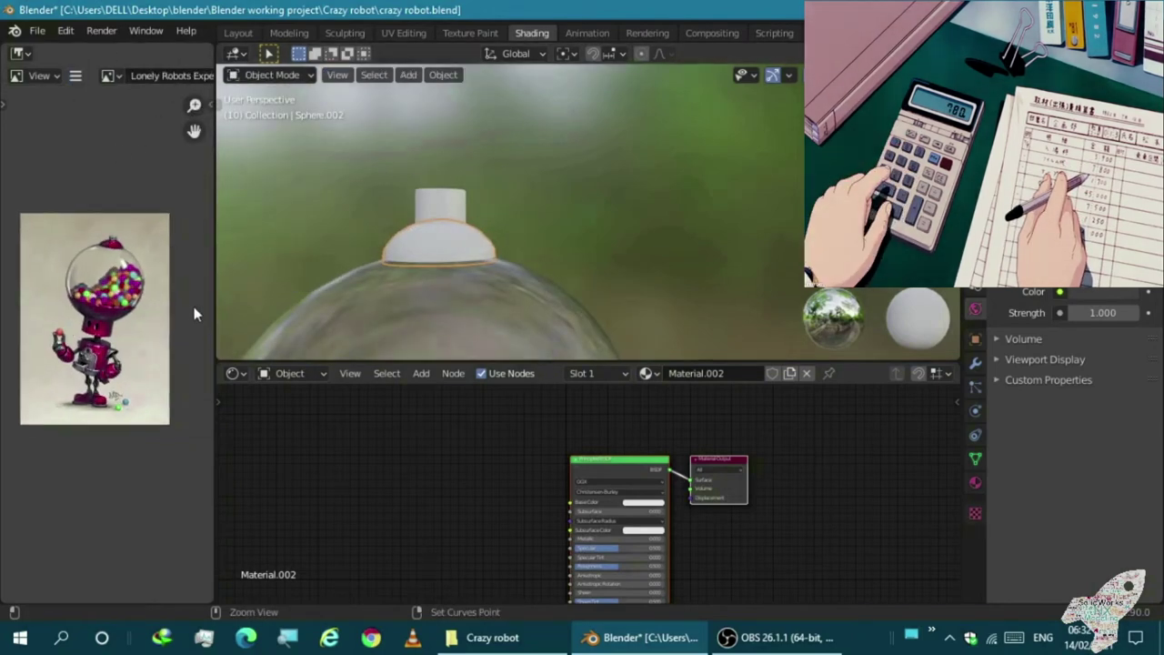
pyautogui.hotkey('ctrl', 'z')
pyautogui.moveTo(211, 67)
pyautogui.mouseDown()
pyautogui.moveTo(191, 176)
pyautogui.moveTo(191, 301)
pyautogui.mouseUp()
# Cycle the new area through several editor types, settling on the Text Editor
pyautogui.click(20, 53)
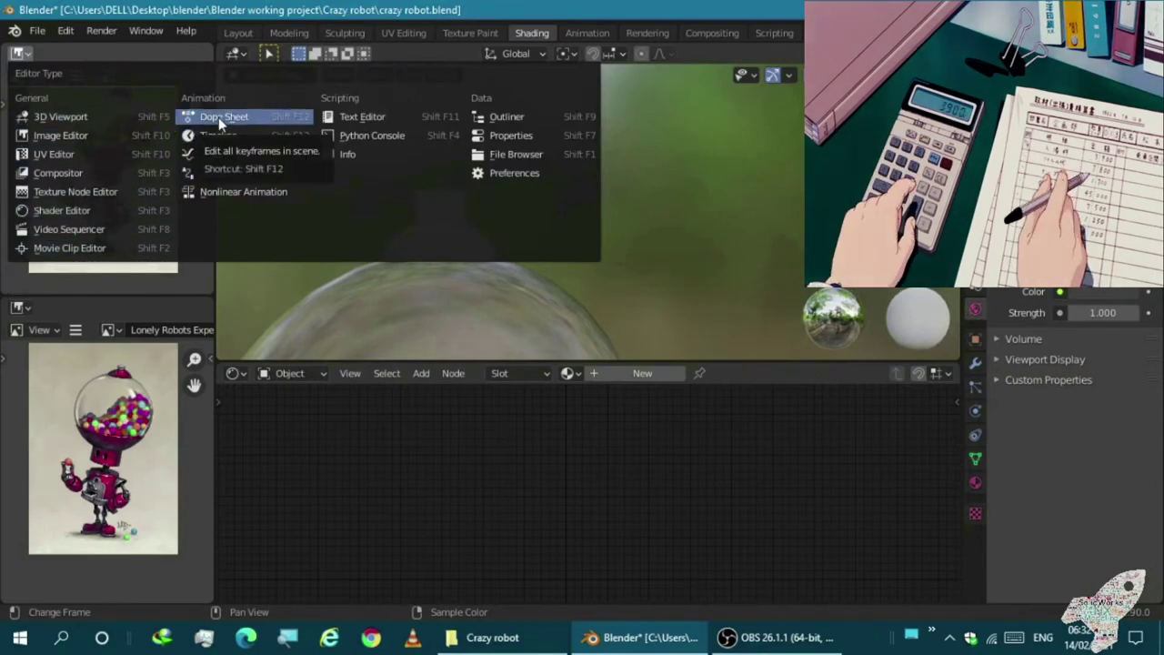
pyautogui.click(218, 118)
pyautogui.click(20, 52)
pyautogui.click(226, 154)
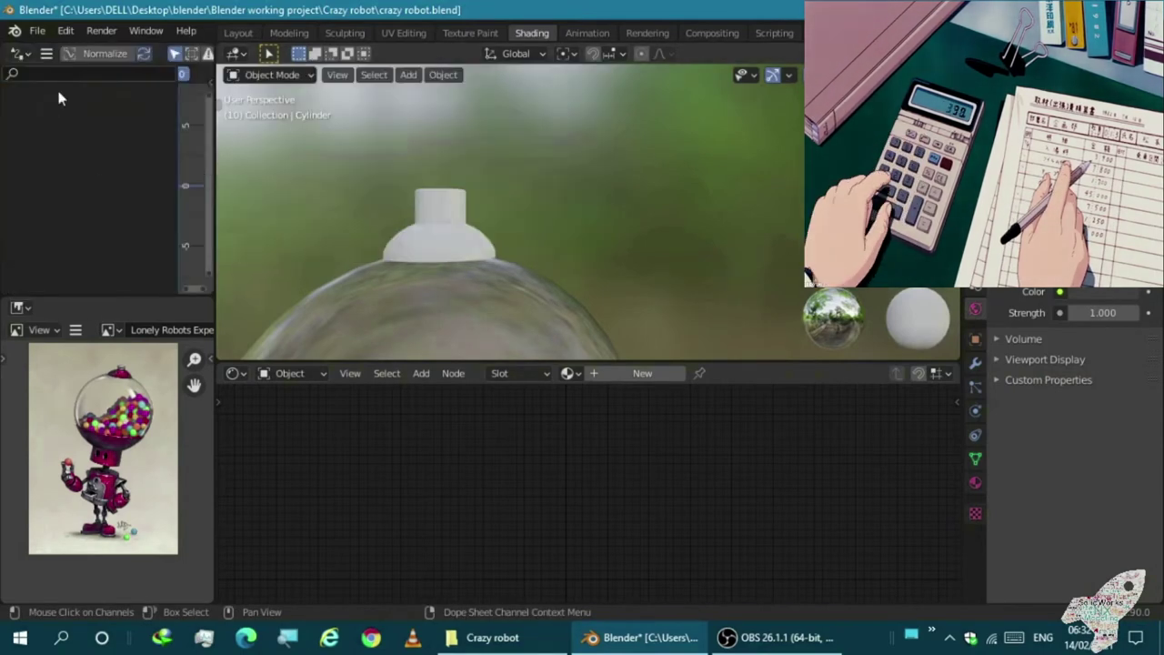
pyautogui.click(20, 53)
pyautogui.click(496, 173)
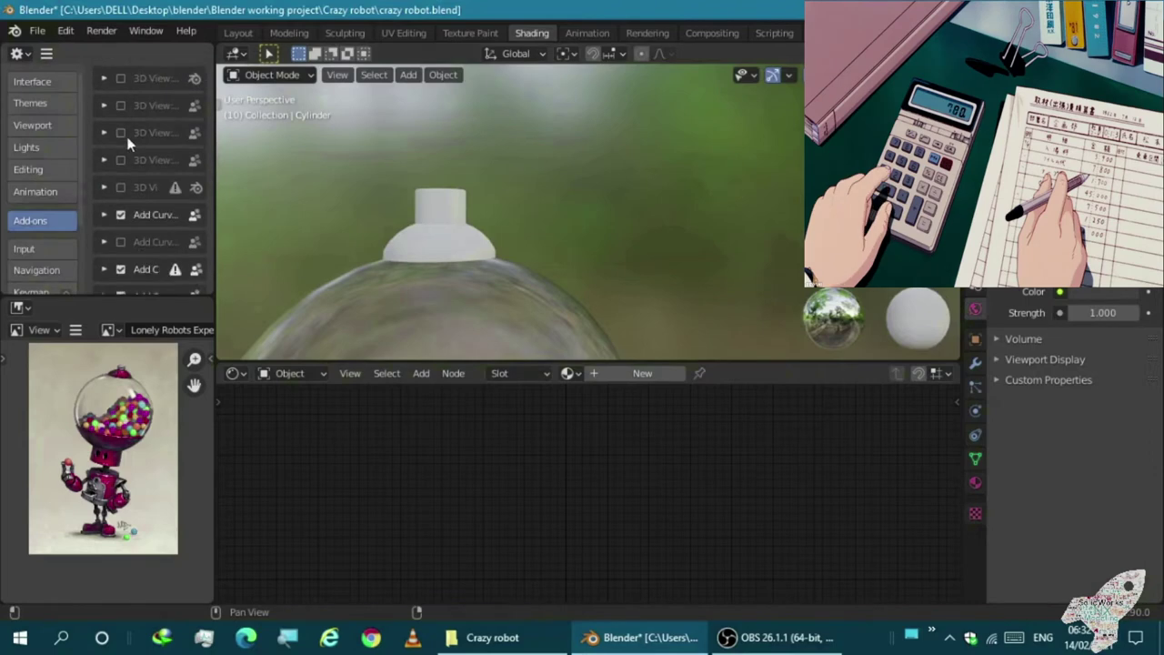
pyautogui.click(20, 53)
pyautogui.click(511, 135)
pyautogui.click(20, 53)
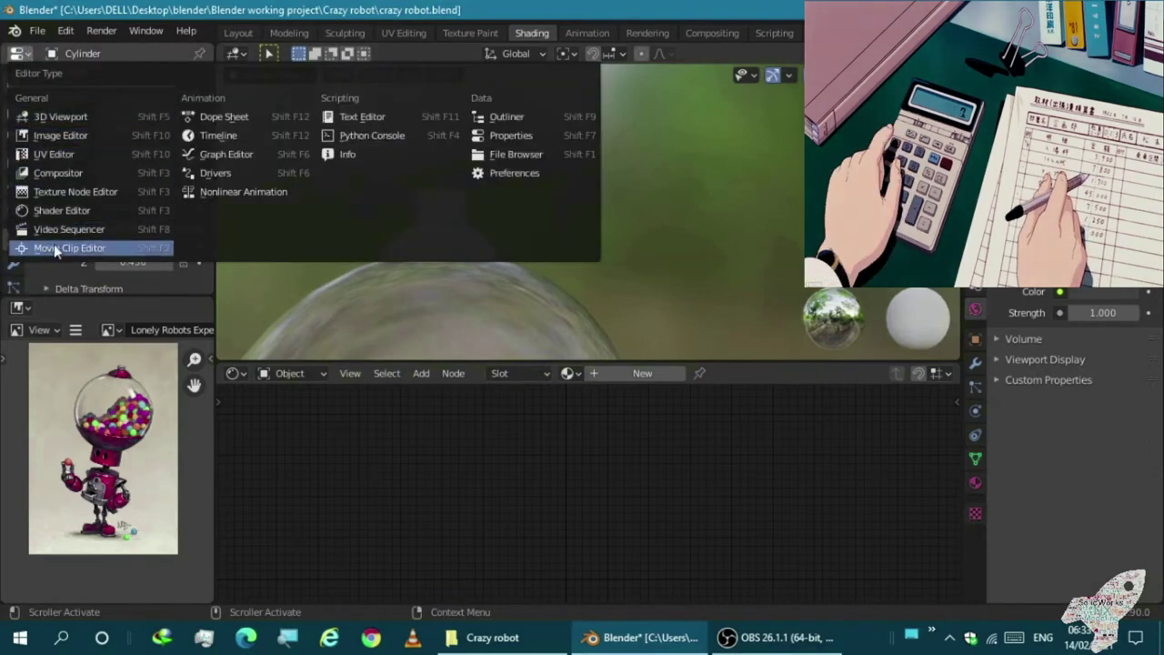
pyautogui.click(363, 116)
# Browse the Desktop and home folders for a text file, then cancel without opening
pyautogui.click(170, 53)
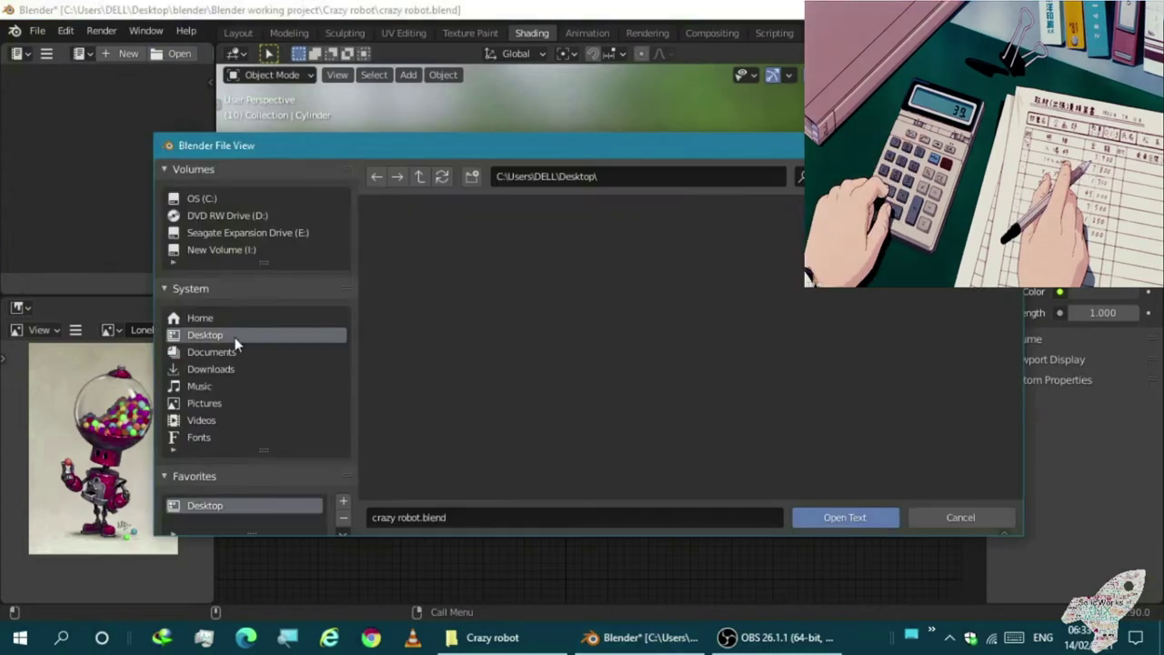
pyautogui.click(208, 334)
pyautogui.click(187, 321)
pyautogui.click(205, 335)
pyautogui.scroll(-3, 687, 425)
pyautogui.scroll(3, 728, 445)
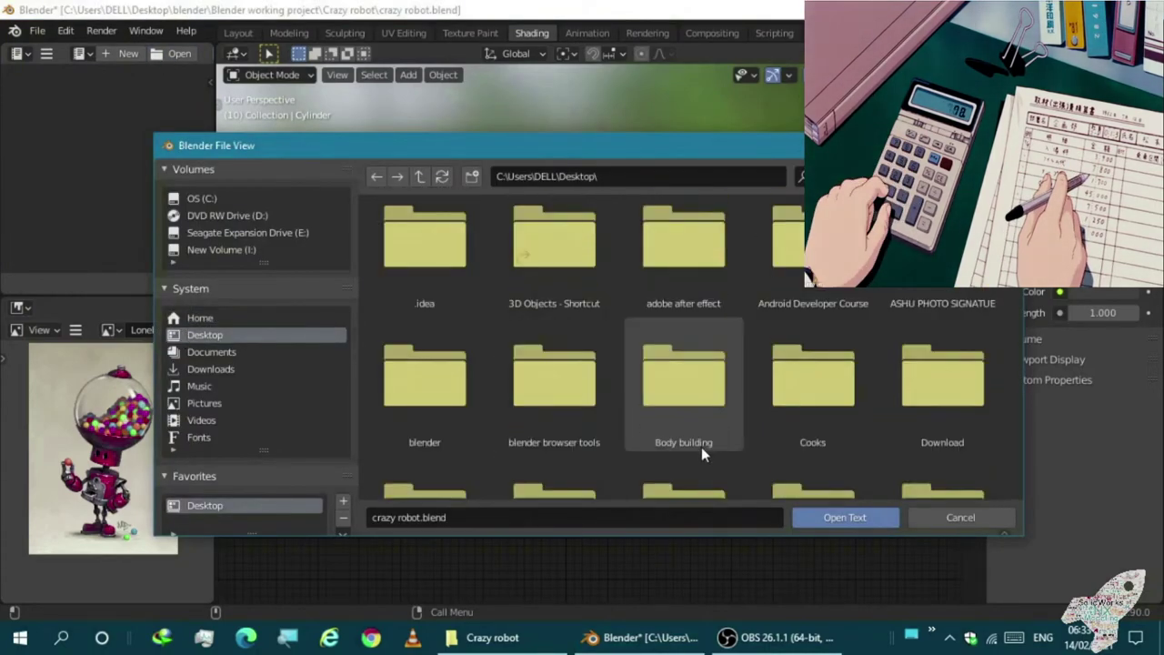
pyautogui.scroll(-3, 754, 390)
pyautogui.press('Escape')
# Return to the Layout workspace and view the robot from the front
pyautogui.click(238, 33)
pyautogui.moveTo(300, 364); pyautogui.dragTo(336, 427, button='middle')
pyautogui.scroll(3, 347, 310)
pyautogui.moveTo(347, 311)
pyautogui.mouseDown(button='middle')
pyautogui.moveTo(352, 356)
pyautogui.moveTo(515, 452)
pyautogui.moveTo(488, 382)
pyautogui.mouseUp(button='middle')
pyautogui.press('KP_1')
pyautogui.scroll(3, 352, 309)
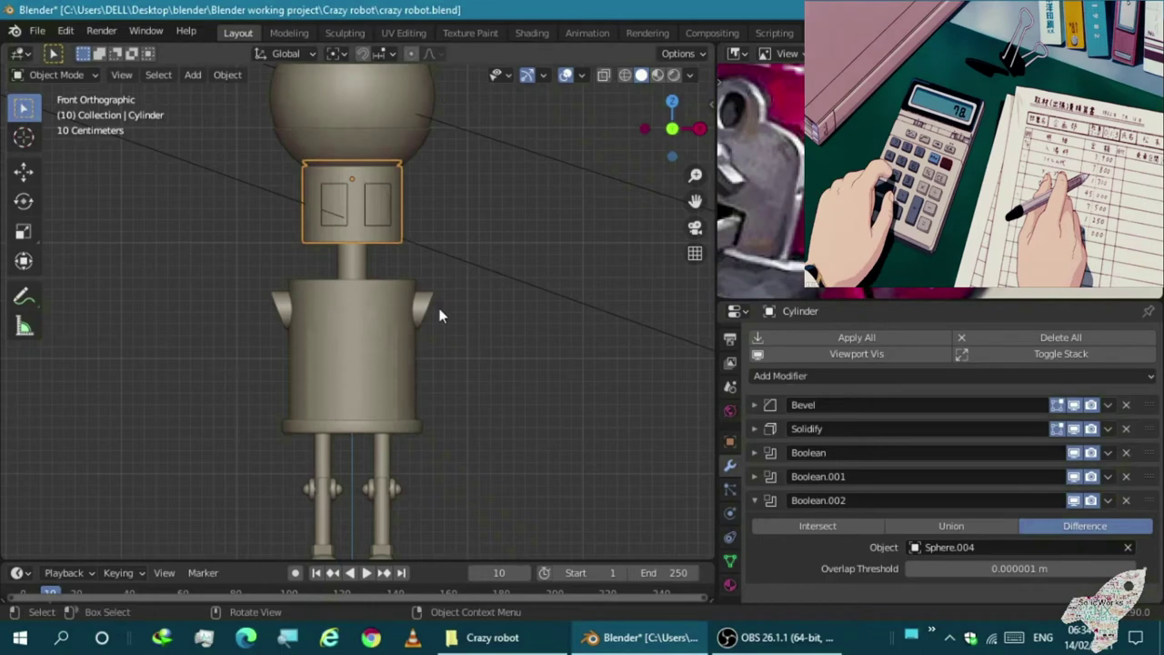
# Add a new cylinder and scale it down to 0.442
pyautogui.scroll(1, 440, 316)
pyautogui.hotkey('shift', 'a')
pyautogui.click(511, 356)
pyautogui.scroll(-2, 258, 412)
pyautogui.press('s')
pyautogui.click(298, 335)
# Stretch the cylinder along Z and move it beside the body
pyautogui.press('s')
pyautogui.press('z')
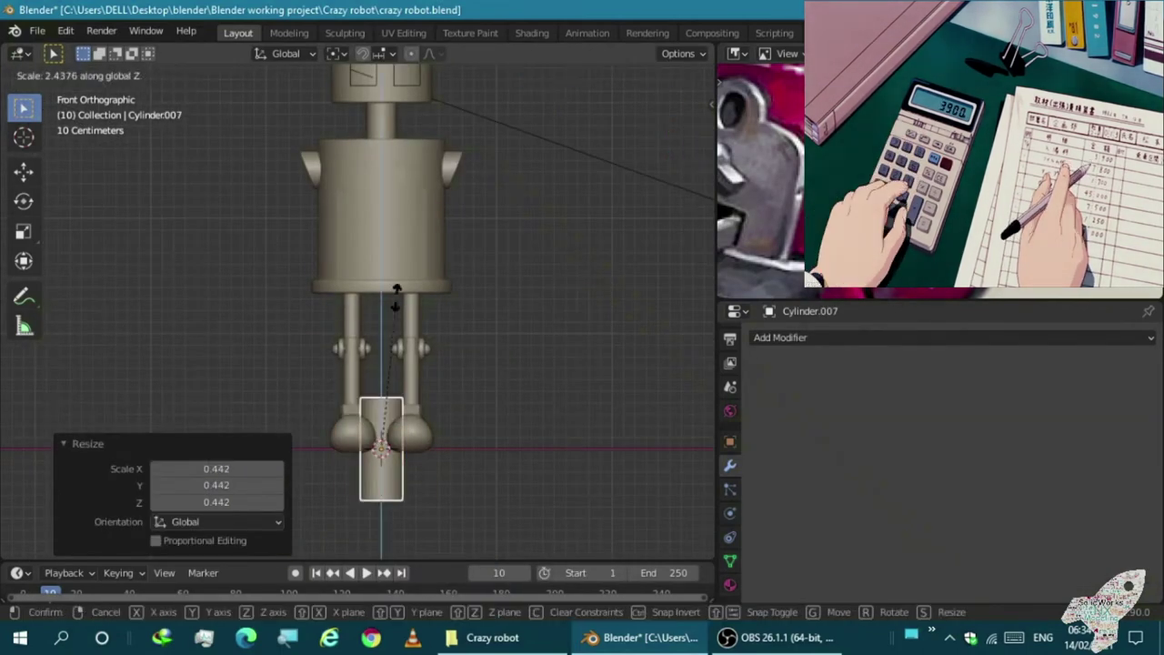
pyautogui.click(357, 342)
pyautogui.press('g')
pyautogui.click(464, 137)
# Try tilting the cylinder about -41.6° and repositioning it, then undo that attempt
pyautogui.press('r')
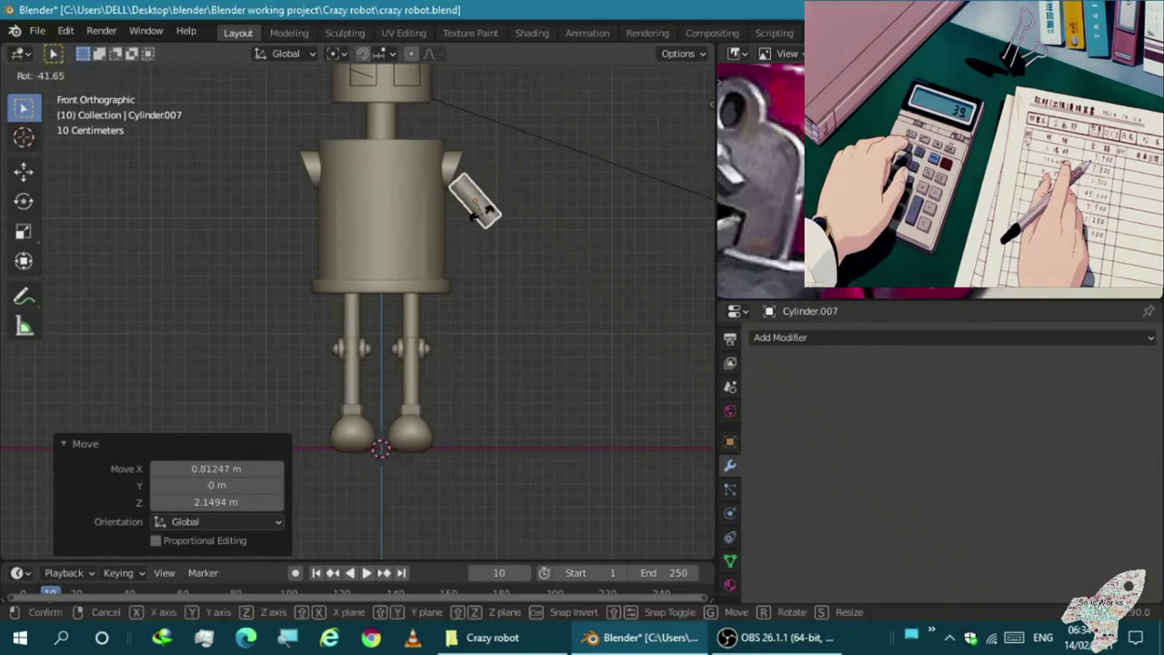
pyautogui.click(455, 182)
pyautogui.scroll(3, 401, 300)
pyautogui.press('g')
pyautogui.click(382, 323)
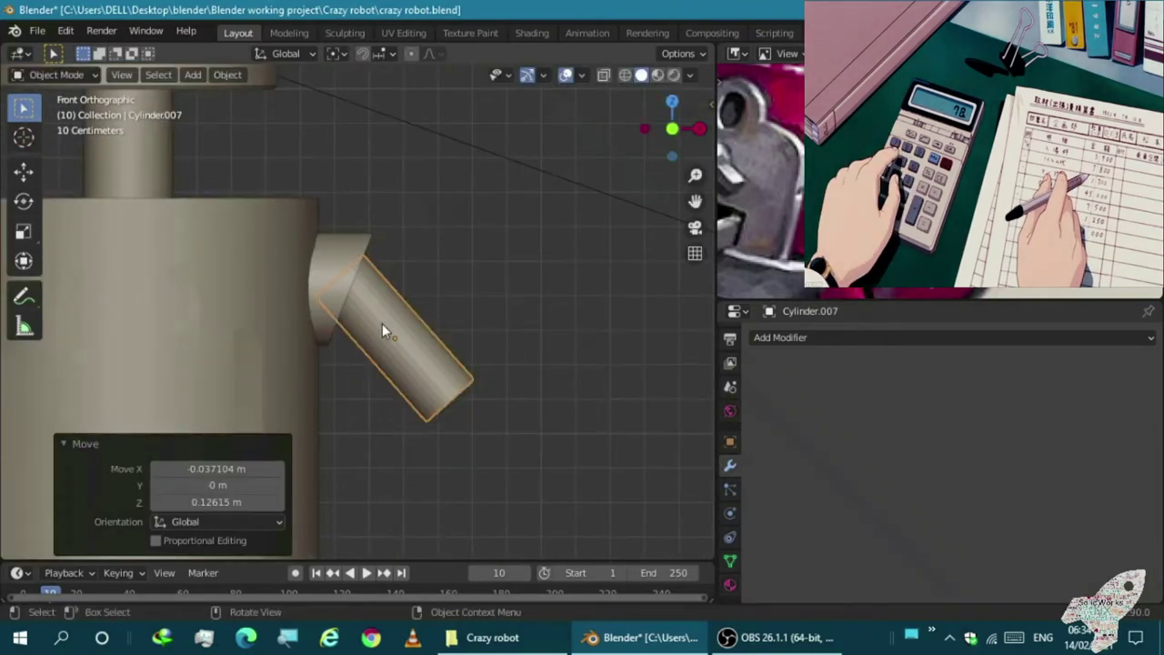
pyautogui.hotkey('ctrl', 'z')
pyautogui.hotkey('ctrl', 'z')
pyautogui.hotkey('ctrl', 'z')
# Resize the cylinder to 1.296, tilt it -25°, and place it on the right shoulder joint
pyautogui.press('s')
pyautogui.click(356, 373)
pyautogui.press('s')
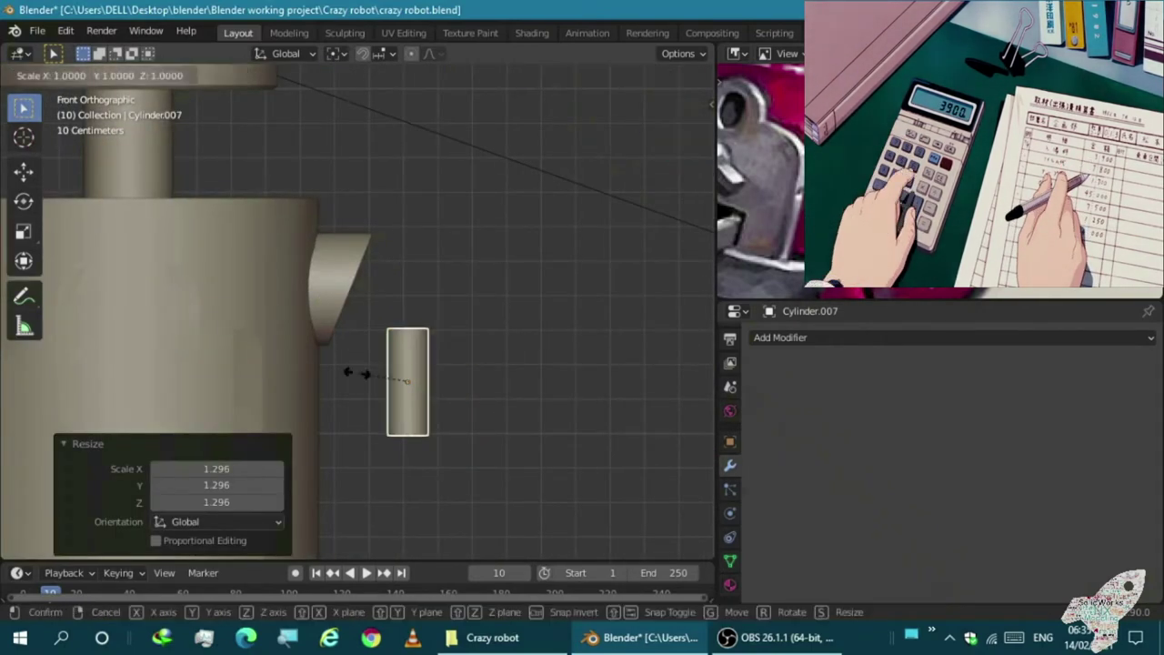
pyautogui.click(382, 300)
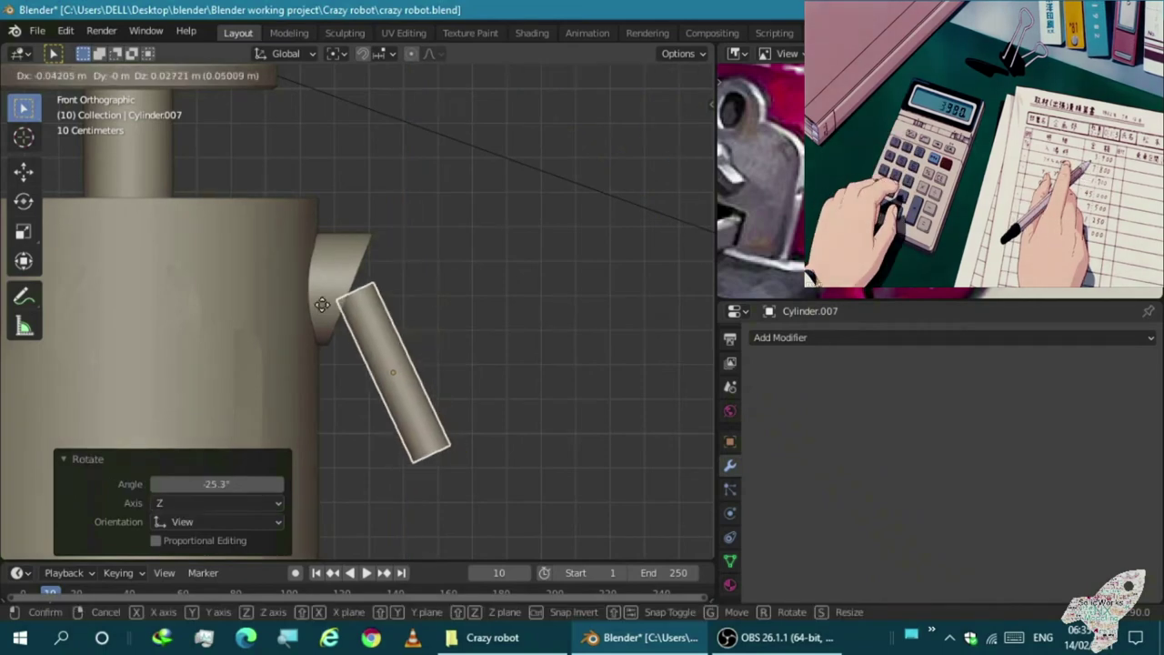
pyautogui.press('g')
pyautogui.click(445, 312)
# From a front view, select the arm cylinder and inspect its mesh data settings
pyautogui.moveTo(445, 312)
pyautogui.mouseDown(button='middle')
pyautogui.moveTo(232, 296)
pyautogui.moveTo(399, 326)
pyautogui.mouseUp(button='middle')
pyautogui.press('KP_1')
pyautogui.scroll(3, 506, 361)
pyautogui.scroll(-1, 544, 264)
pyautogui.scroll(-1, 532, 275)
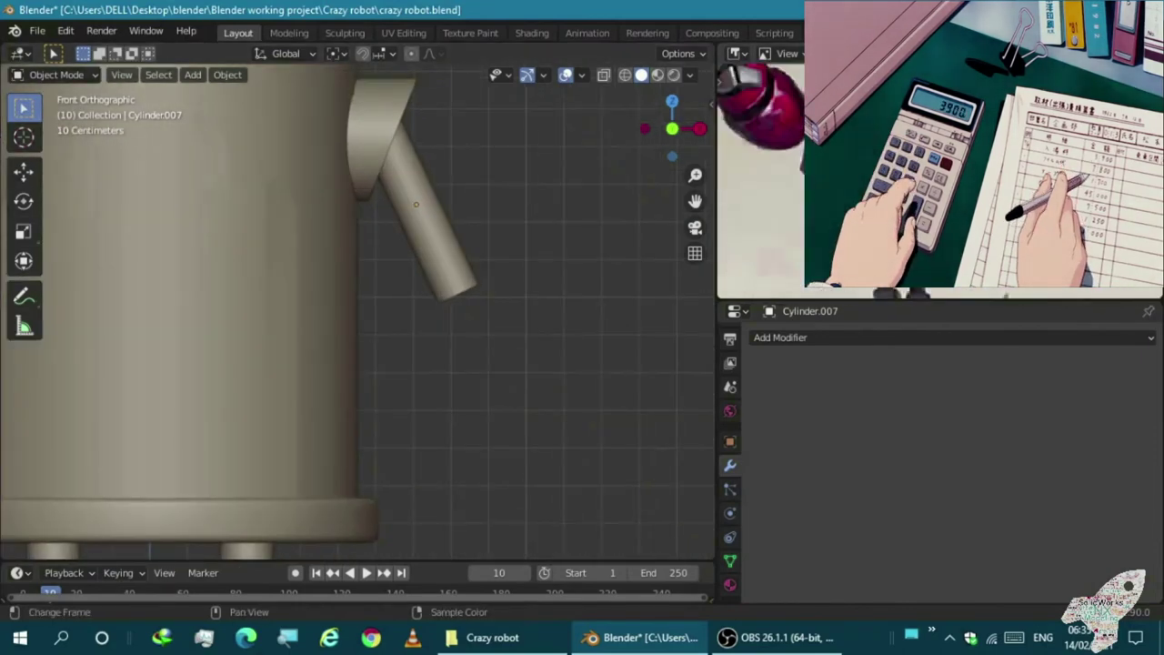
pyautogui.scroll(-1, 469, 235)
pyautogui.scroll(2, 480, 232)
pyautogui.click(480, 232)
pyautogui.scroll(-1, 479, 232)
pyautogui.click(729, 489)
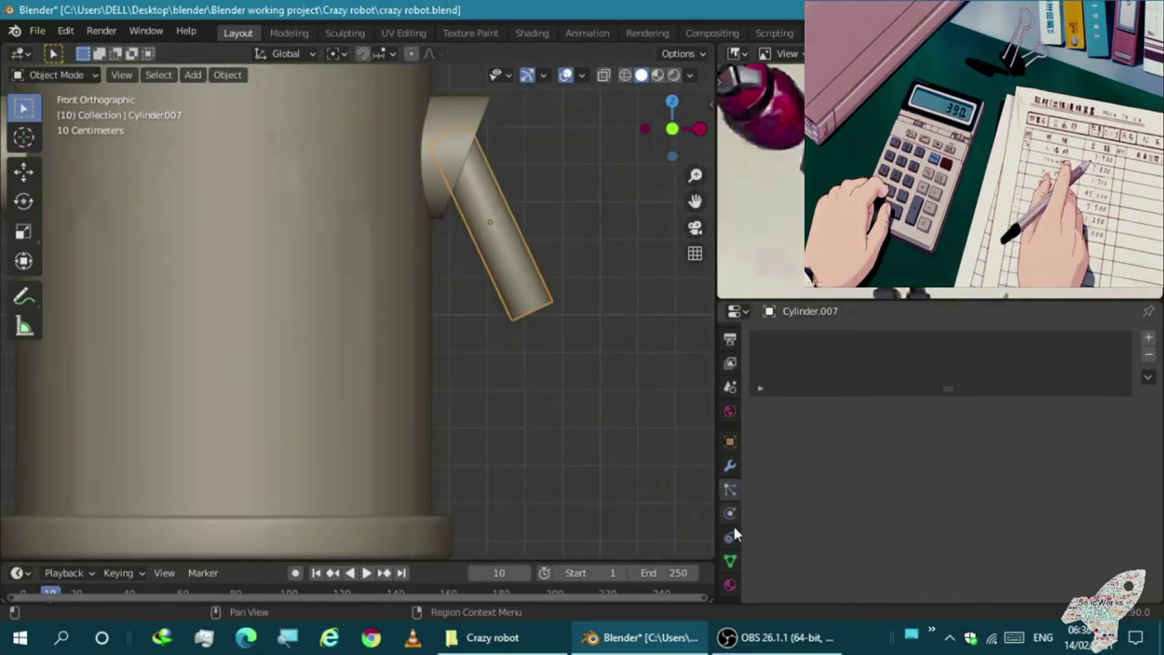
pyautogui.scroll(1, 710, 464)
pyautogui.scroll(-2, 572, 330)
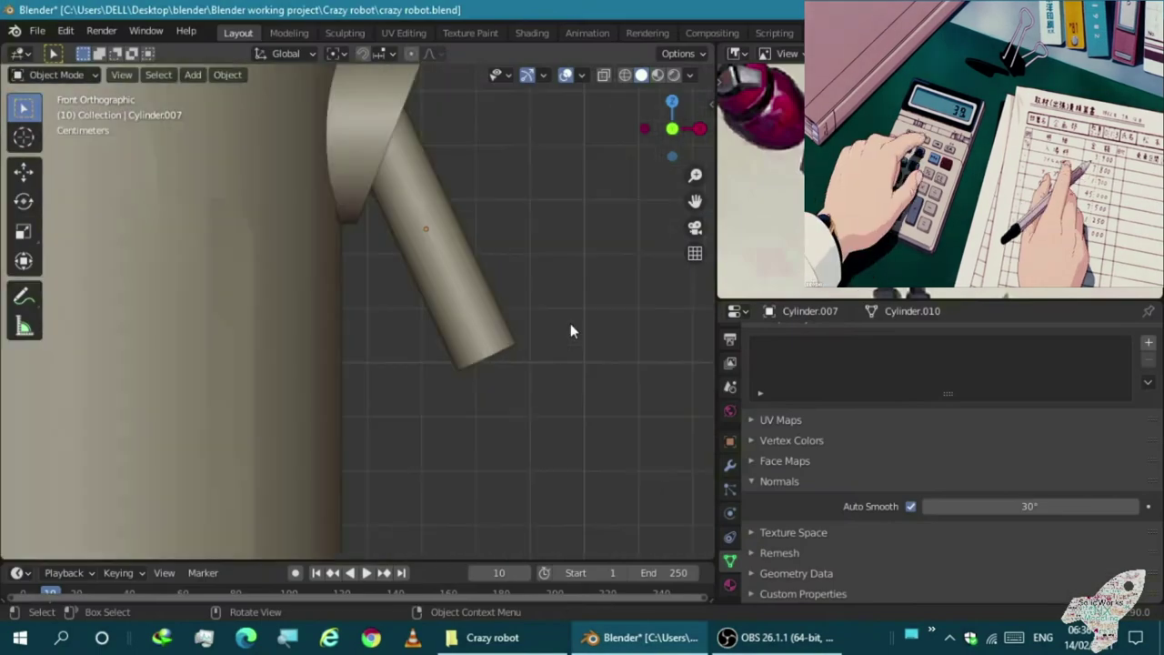
pyautogui.scroll(-2, 481, 385)
pyautogui.moveTo(482, 385); pyautogui.dragTo(436, 364, button='middle')
# Switch the arm into Sculpt Mode and glance at the render and output settings
pyautogui.click(37, 30)
pyautogui.click(54, 75)
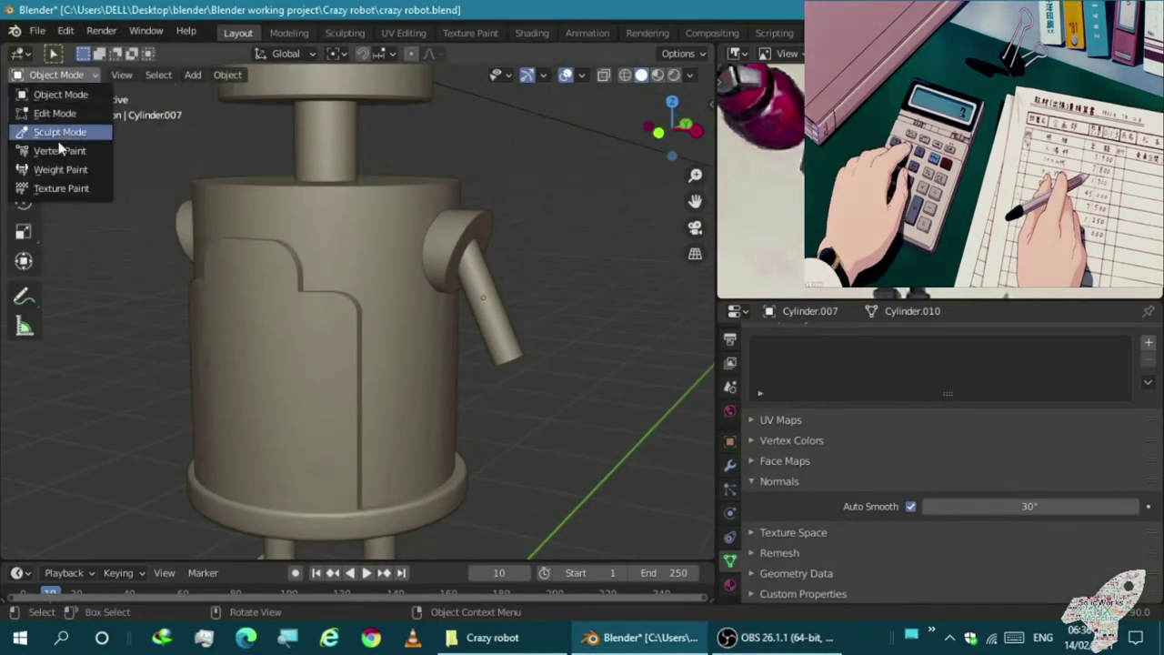
pyautogui.click(64, 122)
pyautogui.click(730, 338)
pyautogui.click(731, 362)
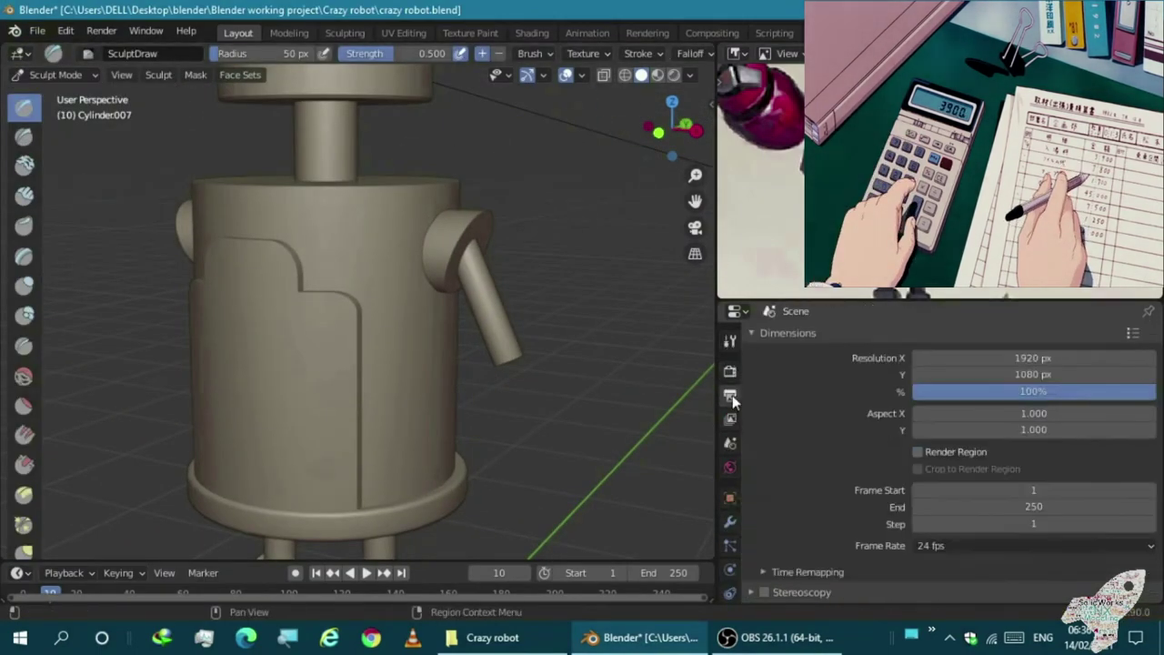
pyautogui.scroll(-5, 910, 454)
pyautogui.scroll(3, 910, 410)
pyautogui.scroll(2, 648, 109)
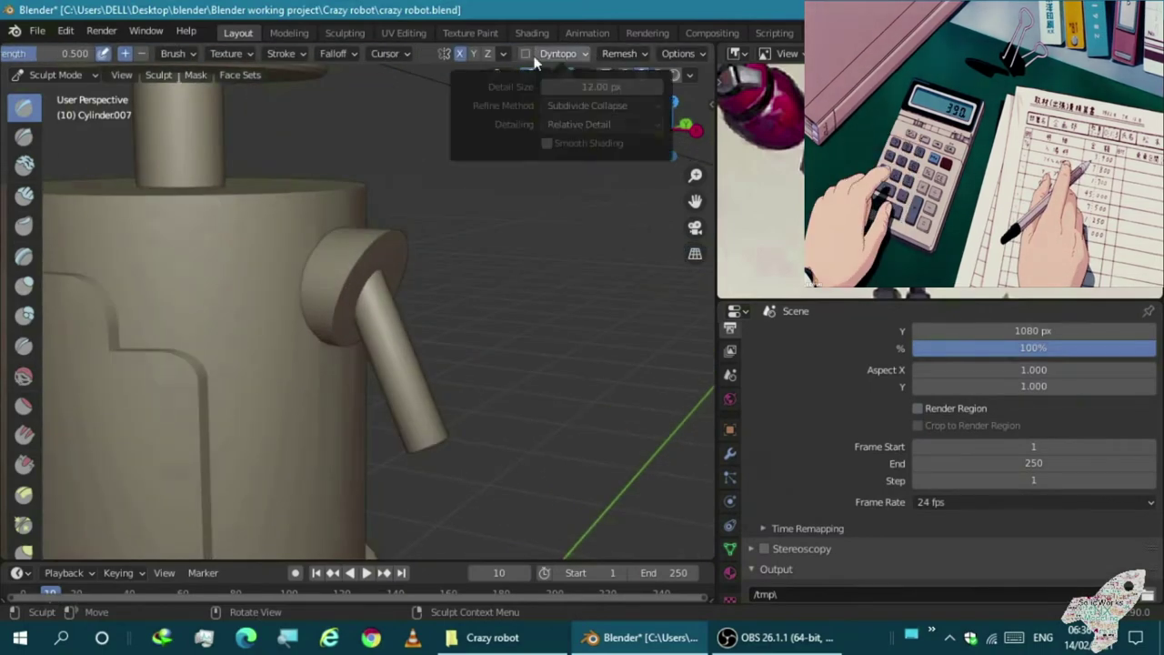
# Set Dyntopo detailing to Constant Detail and sample the detail size from the arm
pyautogui.click(619, 53)
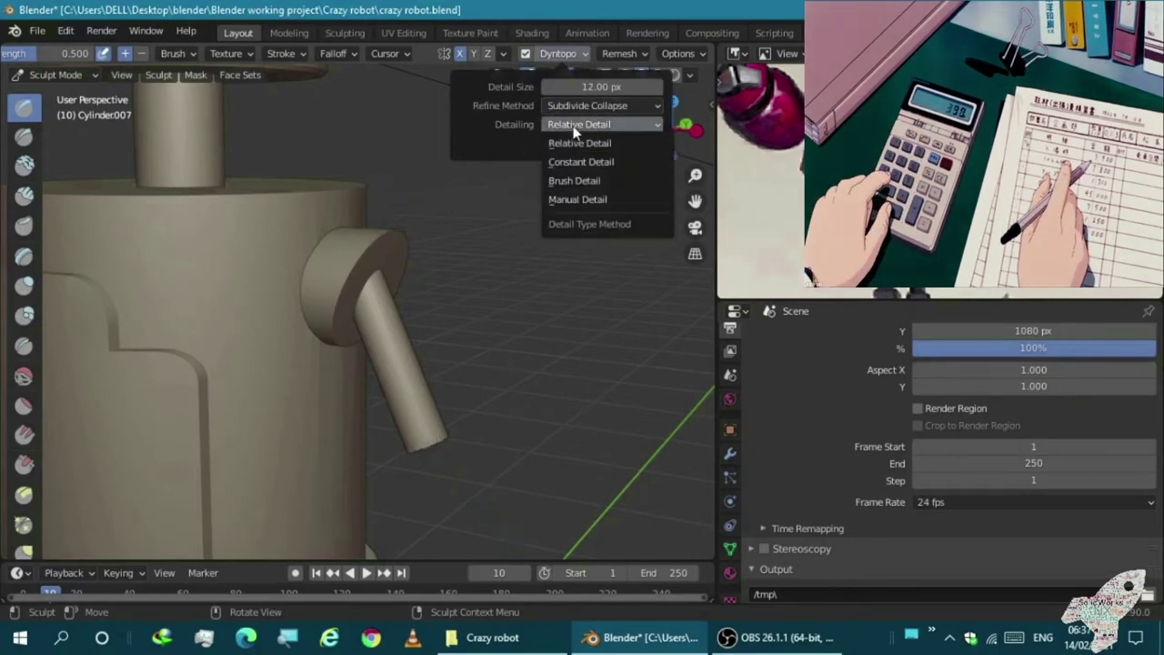
pyautogui.click(654, 86)
pyautogui.click(382, 321)
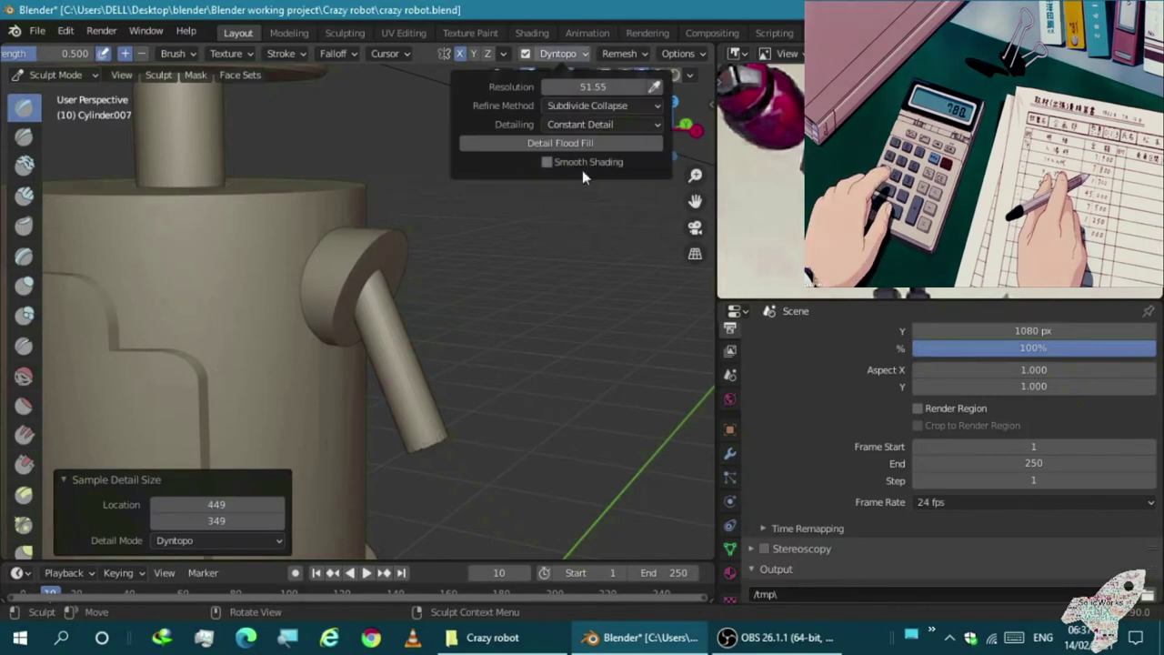
pyautogui.press('KP_1')
pyautogui.scroll(2, 468, 338)
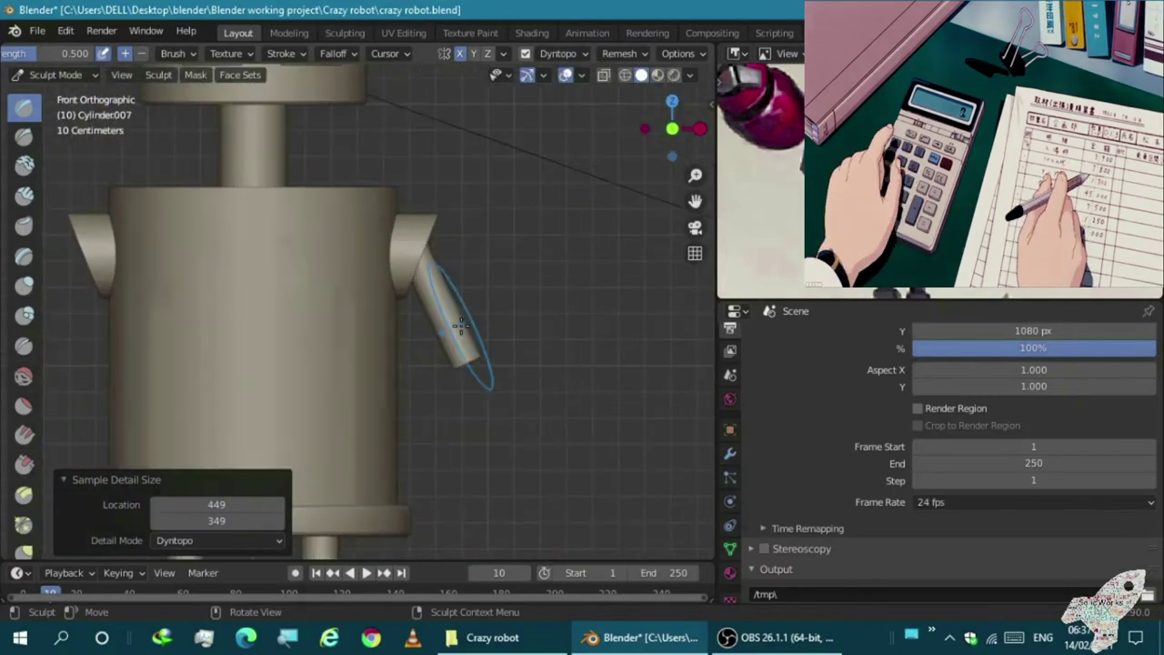
pyautogui.scroll(2, 494, 338)
pyautogui.scroll(2, 419, 364)
pyautogui.scroll(1, 406, 368)
pyautogui.scroll(1, 406, 368)
# Reopen the dynamic topology settings and sample the arm's detail size again
pyautogui.click(558, 54)
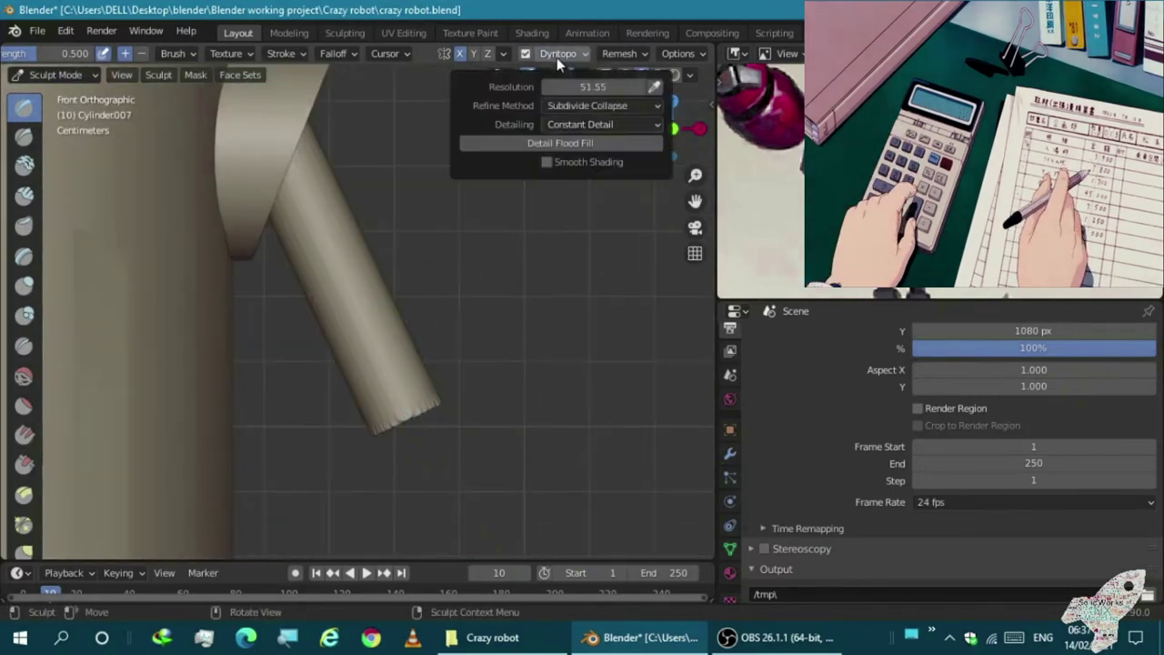
pyautogui.click(654, 86)
pyautogui.click(363, 325)
pyautogui.moveTo(364, 325); pyautogui.dragTo(362, 325, button='middle')
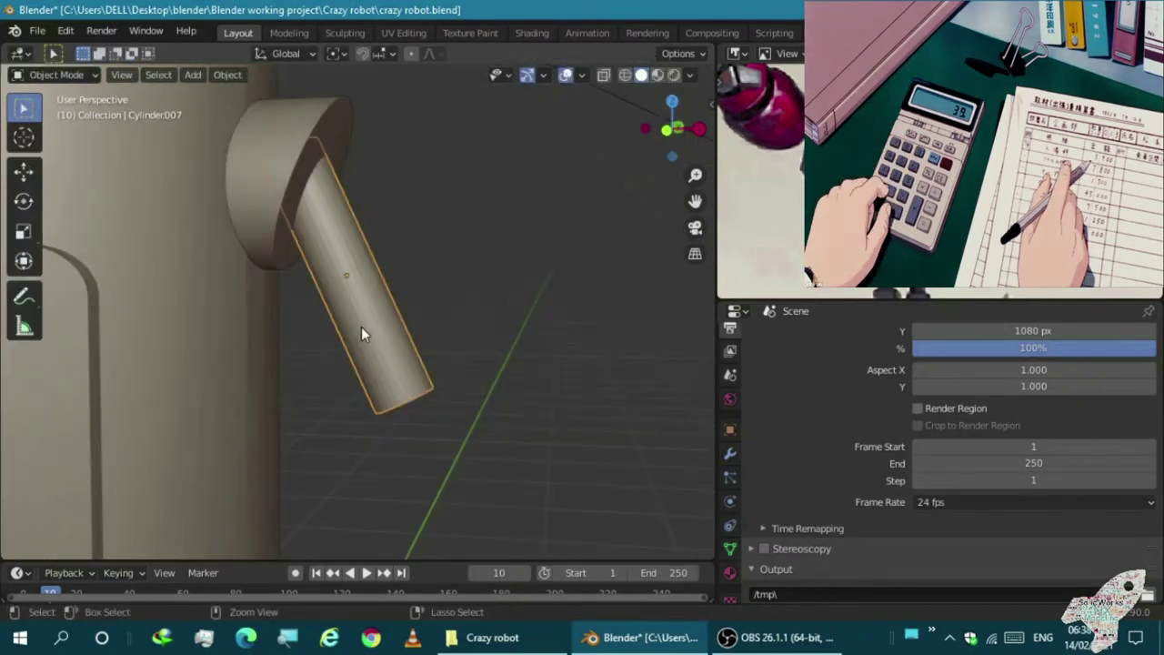
pyautogui.scroll(-2, 346, 300)
pyautogui.press('KP_1')
pyautogui.scroll(-2, 385, 291)
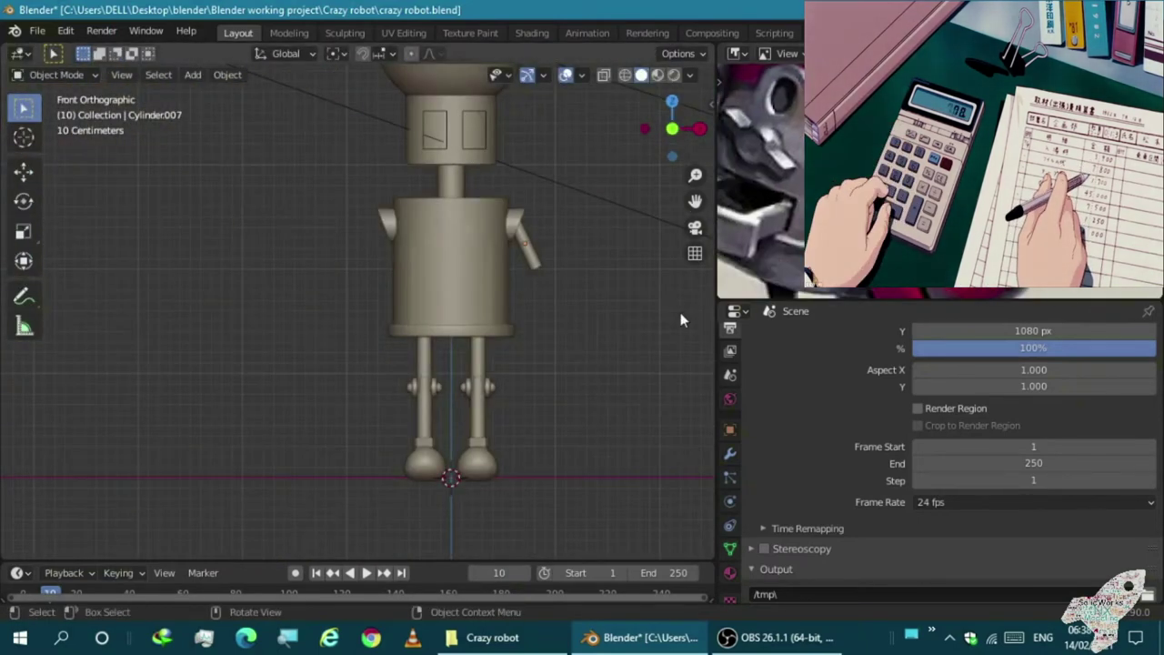
pyautogui.scroll(5, 482, 275)
# Select the arm, shade it smooth, and check its normal smoothing settings
pyautogui.click(730, 452)
pyautogui.click(783, 342)
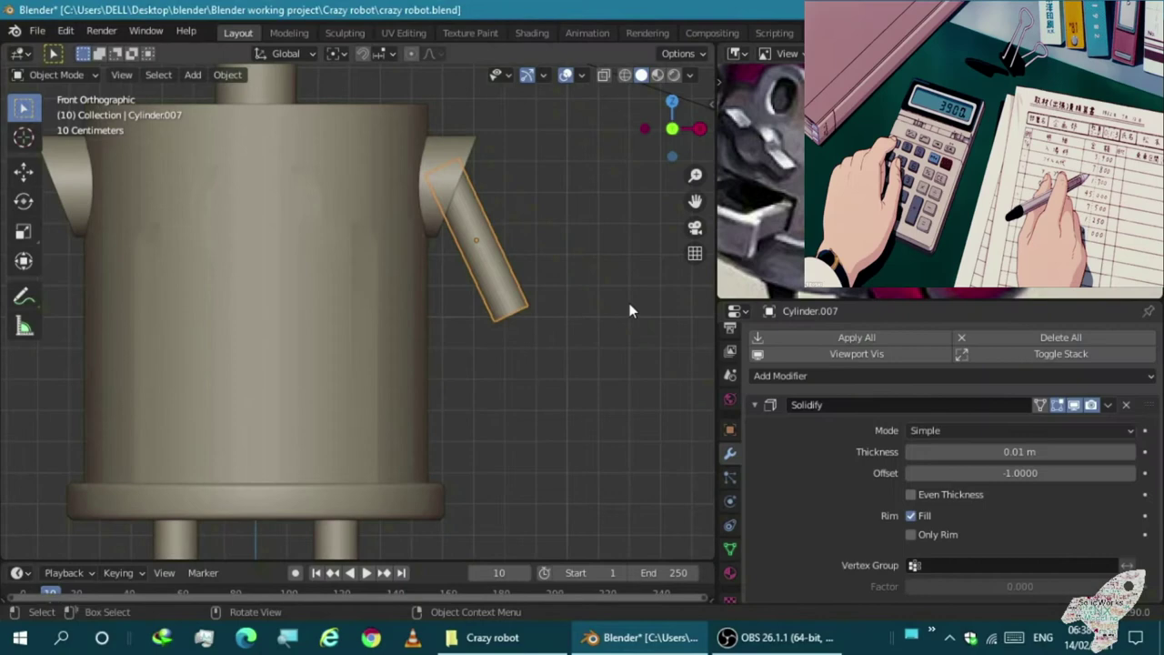
pyautogui.scroll(3, 455, 296)
pyautogui.rightClick(441, 292)
pyautogui.click(433, 244)
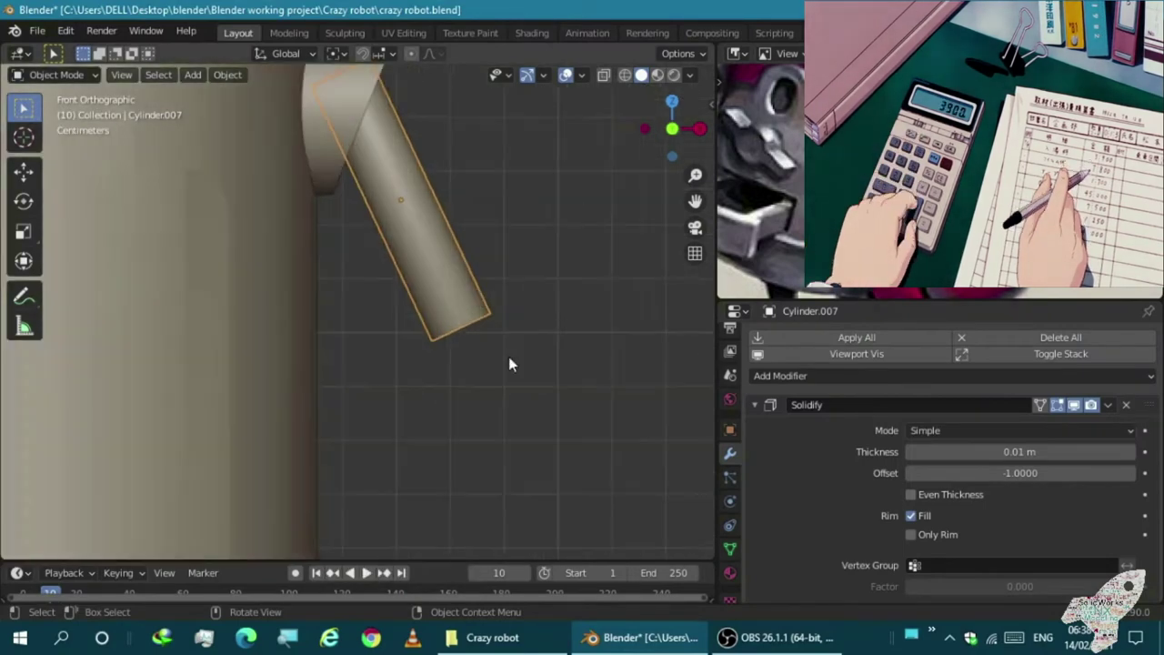
pyautogui.click(730, 548)
pyautogui.click(913, 430)
# Add a Mirror modifier to the arm with Cylinder.002 as the mirror object
pyautogui.click(729, 452)
pyautogui.click(780, 376)
pyautogui.click(787, 208)
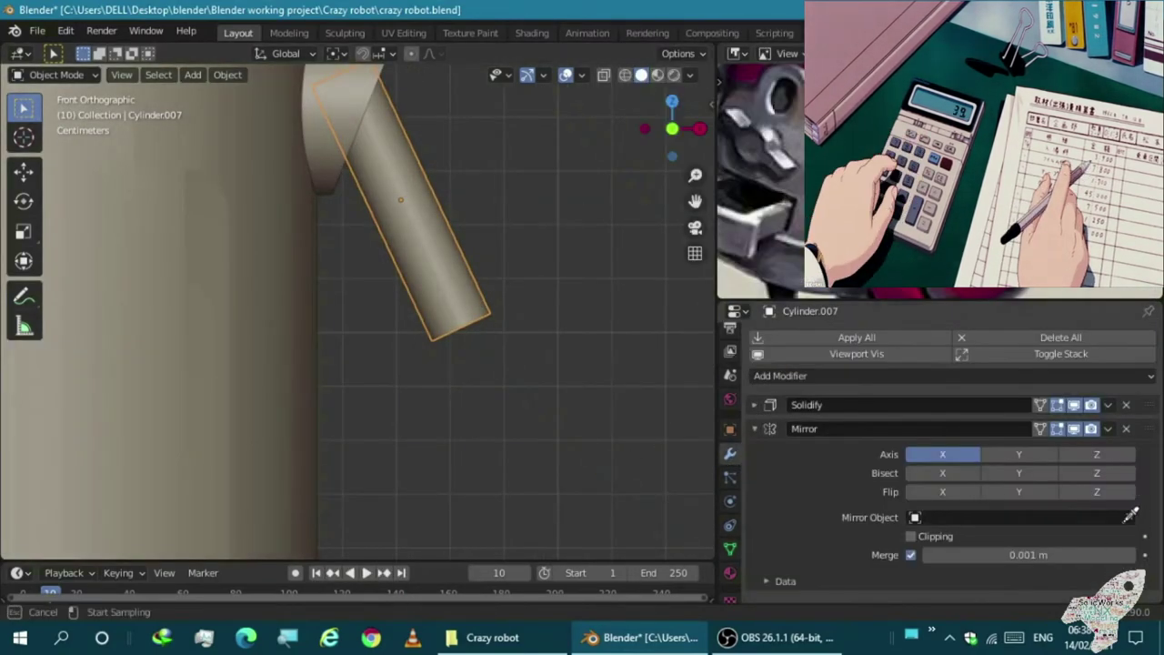
pyautogui.click(1128, 517)
pyautogui.scroll(-4, 409, 292)
pyautogui.click(205, 364)
pyautogui.scroll(4, 302, 388)
pyautogui.hotkey('shift', 'a')
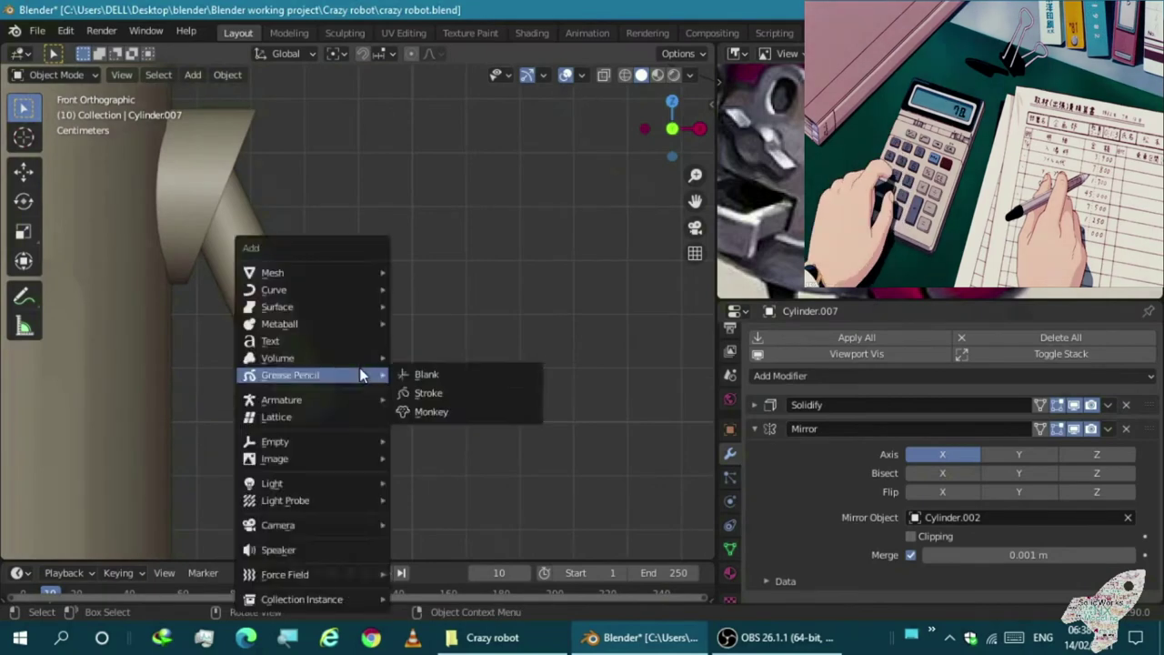
# Add a cube to the scene in front view, undoing an accidentally added circle
pyautogui.press('Escape')
pyautogui.moveTo(359, 373); pyautogui.dragTo(324, 362, button='middle')
pyautogui.press('KP_1')
pyautogui.scroll(-3, 374, 362)
pyautogui.hotkey('shift', 'a')
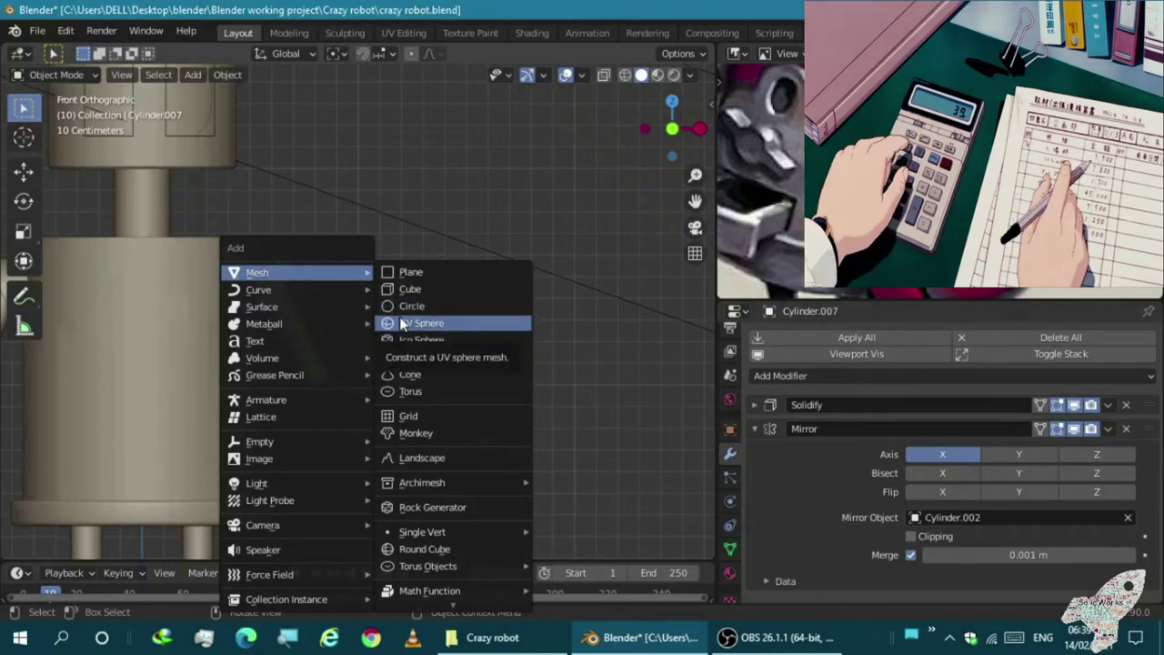
pyautogui.click(401, 305)
pyautogui.scroll(-3, 391, 327)
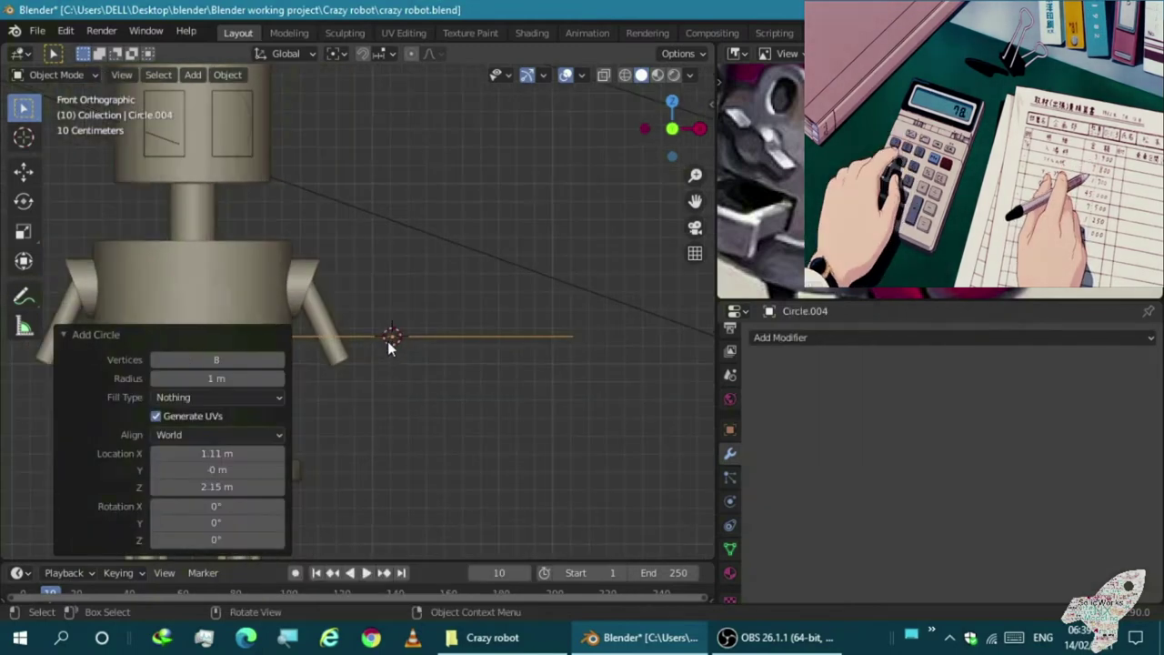
pyautogui.hotkey('ctrl', 'z')
pyautogui.hotkey('shift', 'a')
pyautogui.click(409, 288)
# Shrink the new cube to 0.41 scale
pyautogui.press('s')
pyautogui.click(391, 284)
pyautogui.scroll(2, 375, 320)
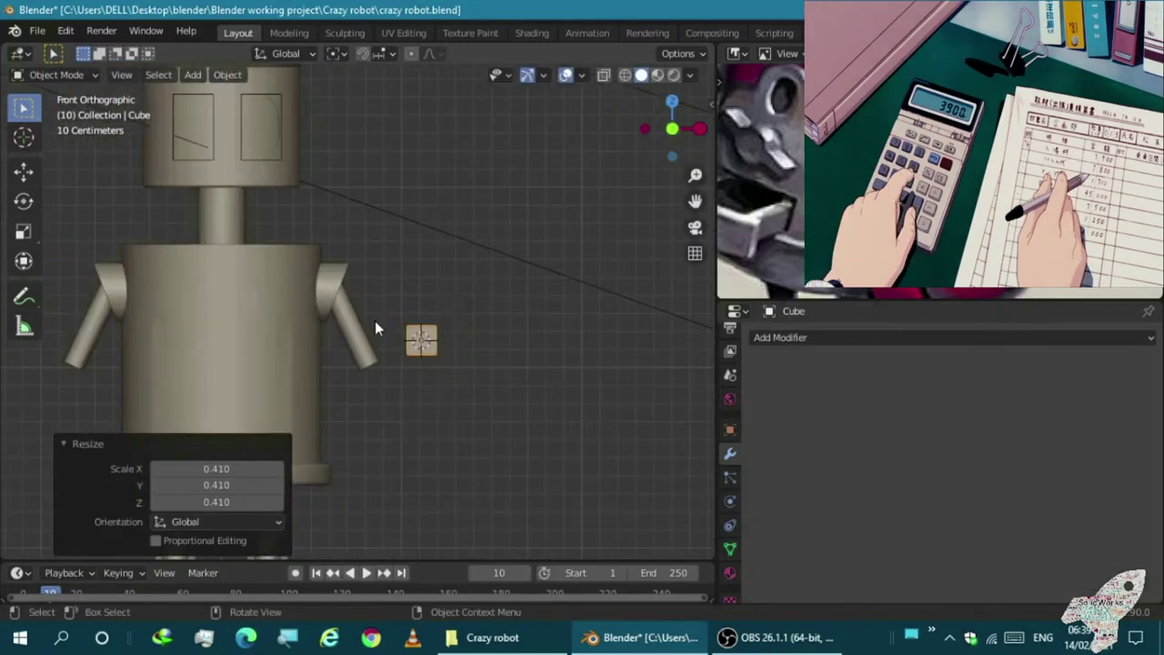
pyautogui.moveTo(375, 320); pyautogui.dragTo(319, 396, button='middle')
pyautogui.press('KP_1')
pyautogui.scroll(3, 426, 379)
pyautogui.scroll(2, 425, 385)
# Flatten the cube into a thin plate along the Y axis
pyautogui.moveTo(429, 323); pyautogui.dragTo(460, 282, button='middle')
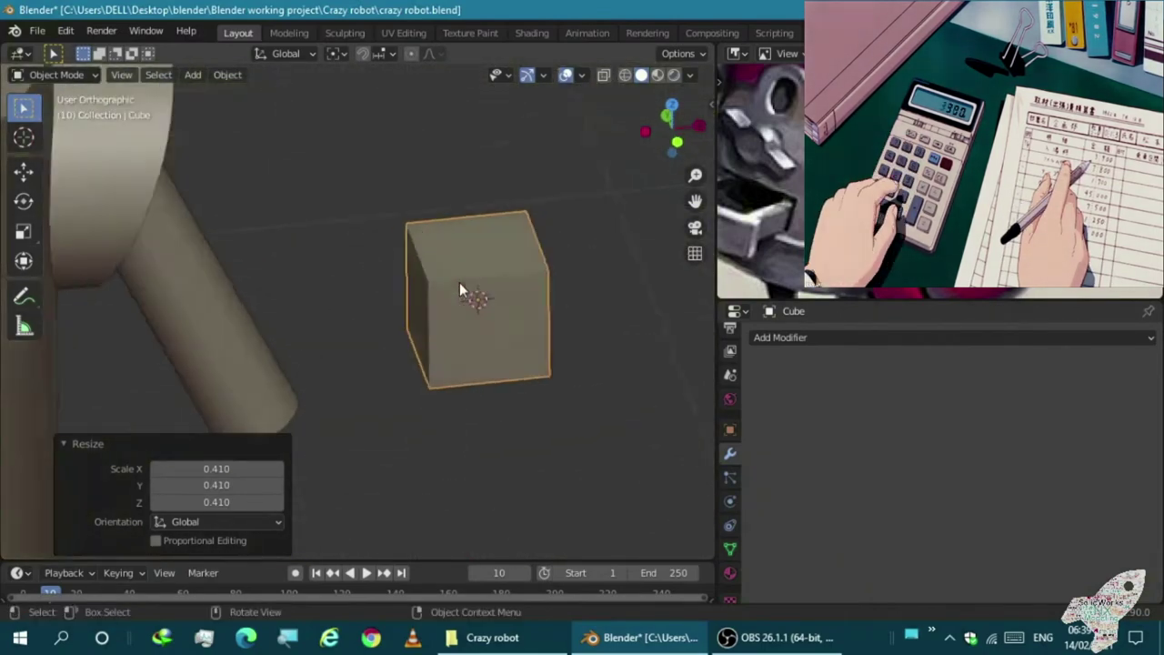
pyautogui.press('KP_3')
pyautogui.press('s')
pyautogui.scroll(-2, 419, 346)
pyautogui.press('s')
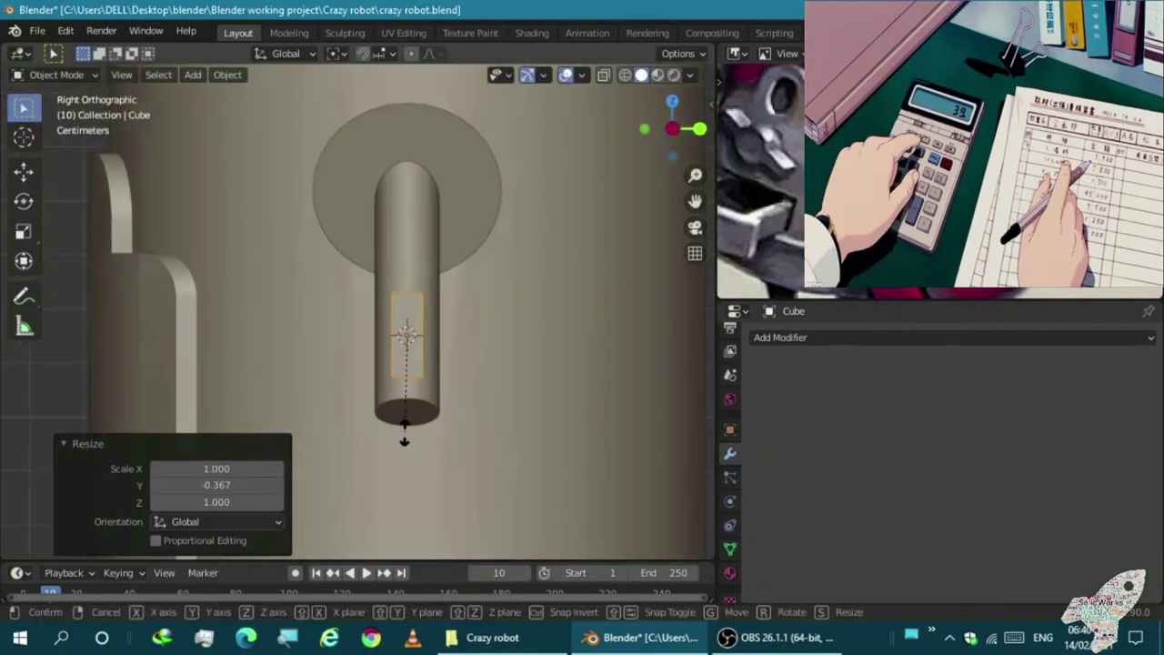
pyautogui.click(409, 401)
pyautogui.press('KP_1')
# Round the thin cube's top edges into an arch in Edit Mode
pyautogui.press('Tab')
pyautogui.moveTo(329, 320); pyautogui.dragTo(252, 314, button='middle')
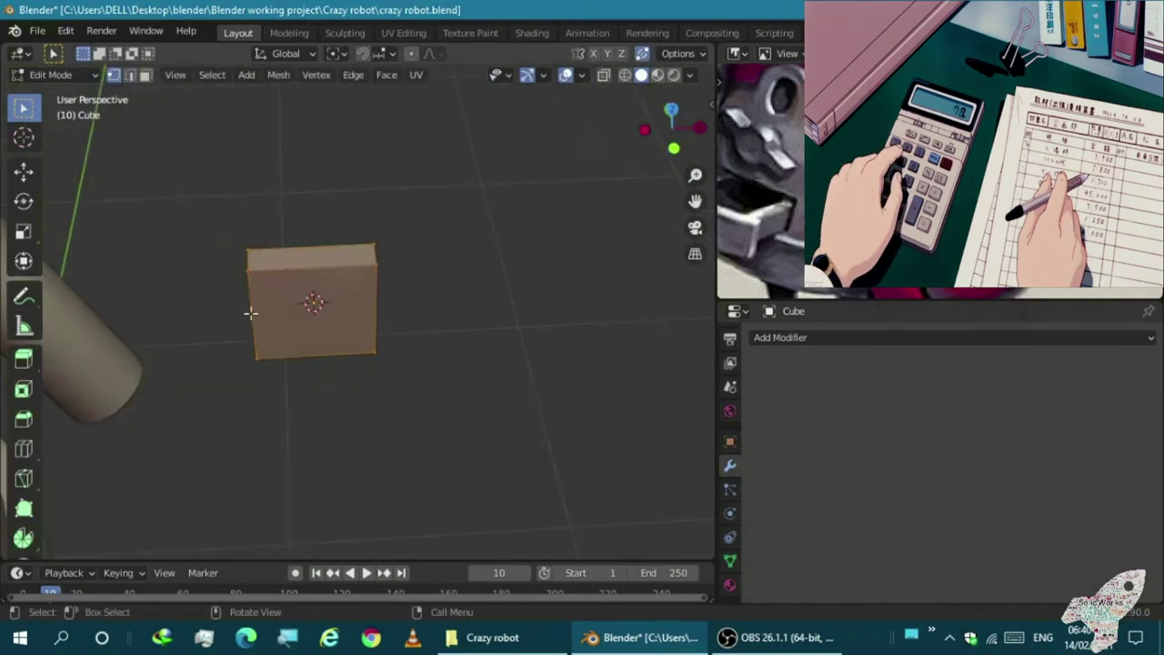
pyautogui.press('KP_1')
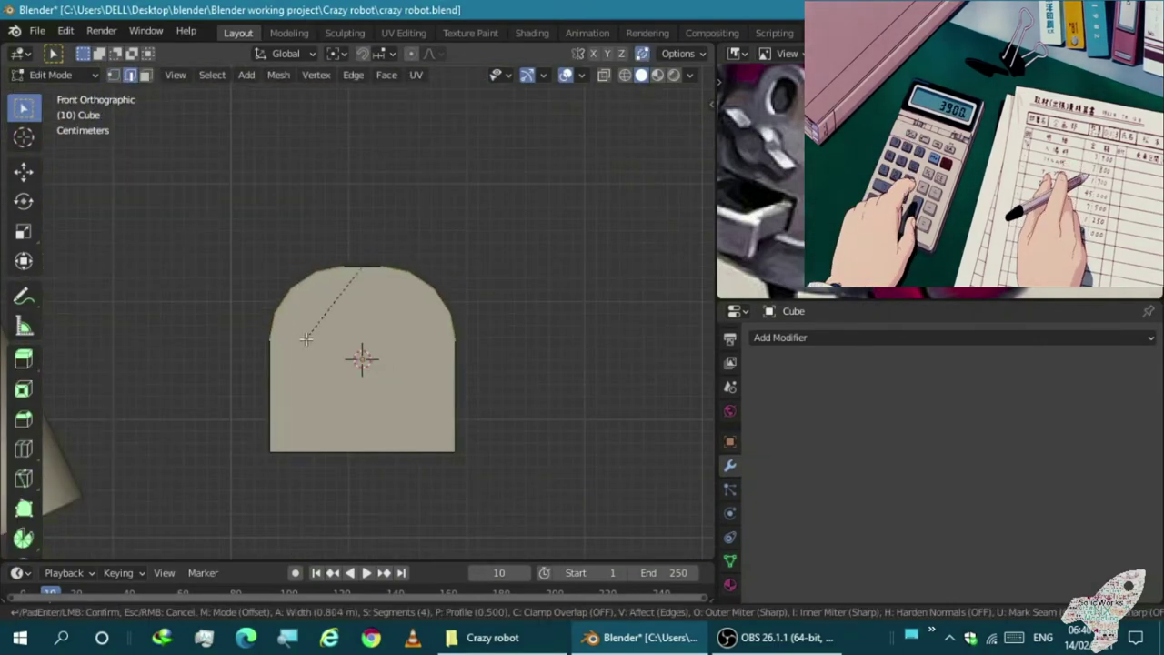
pyautogui.click(299, 353)
pyautogui.scroll(-4, 380, 345)
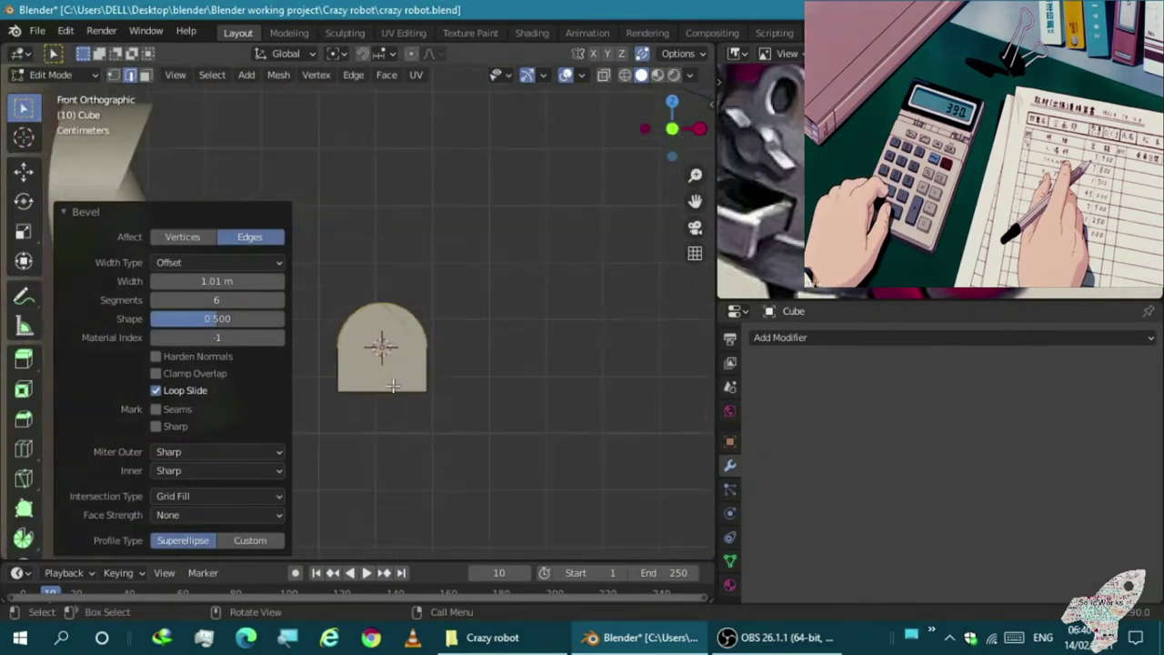
pyautogui.scroll(2, 372, 395)
pyautogui.press('Tab')
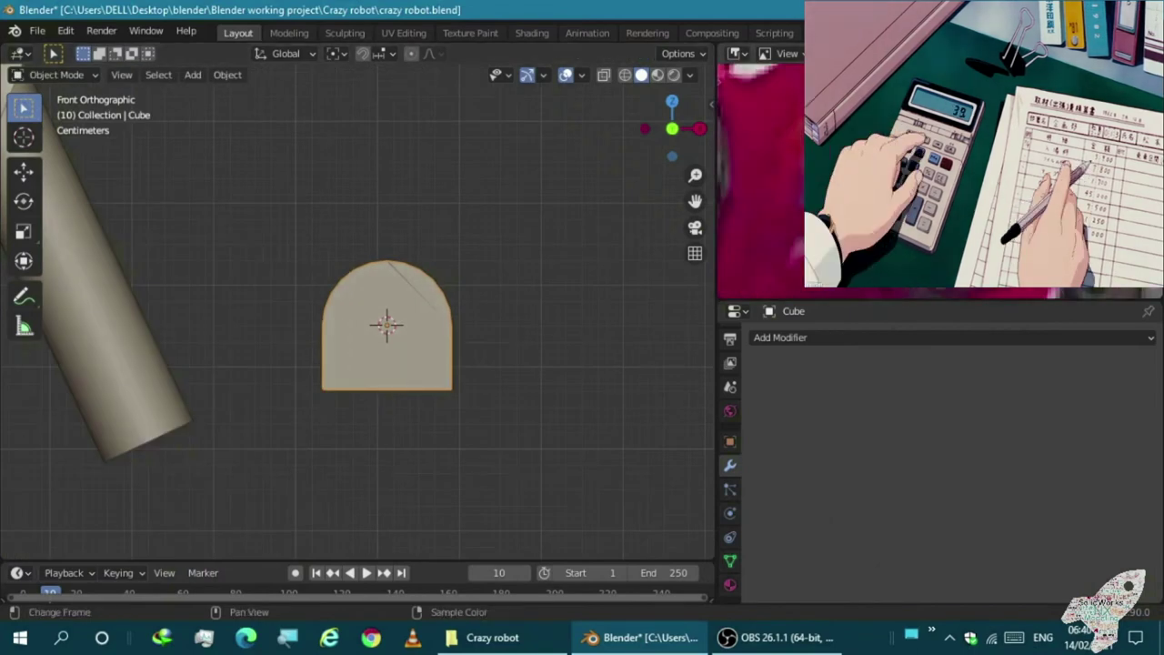
pyautogui.press('KP_3')
pyautogui.press('KP_1')
# Move the arched cube to the arm's lower end, adjusting its Y position
pyautogui.press('g')
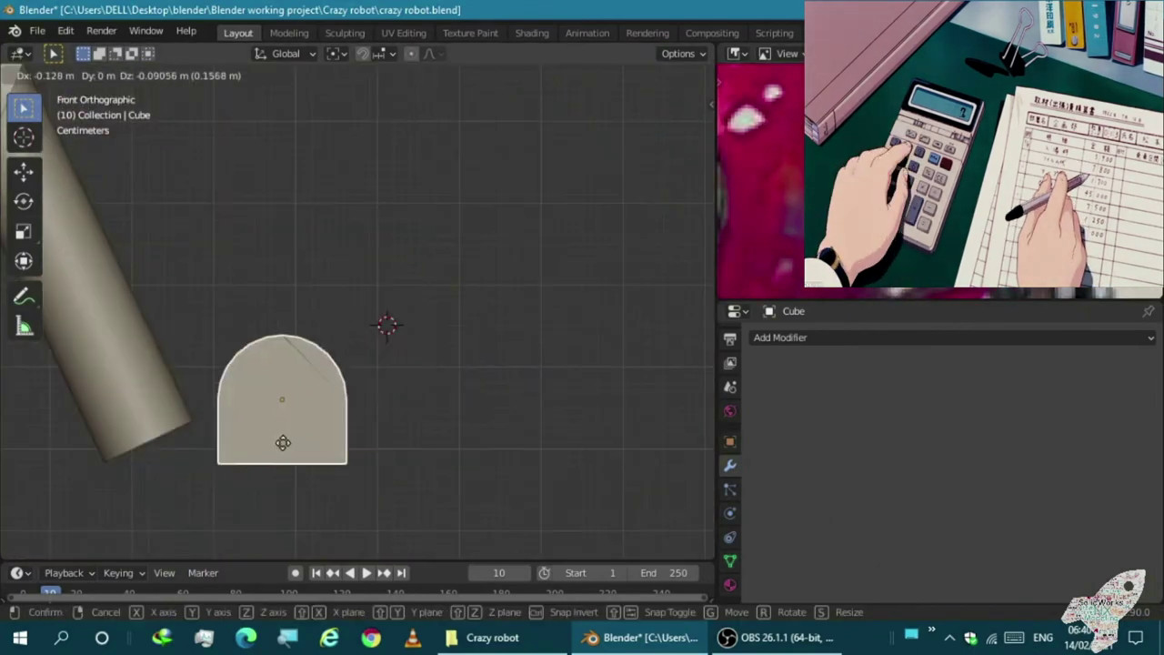
pyautogui.click(208, 359)
pyautogui.press('KP_3')
pyautogui.press('g')
pyautogui.press('y')
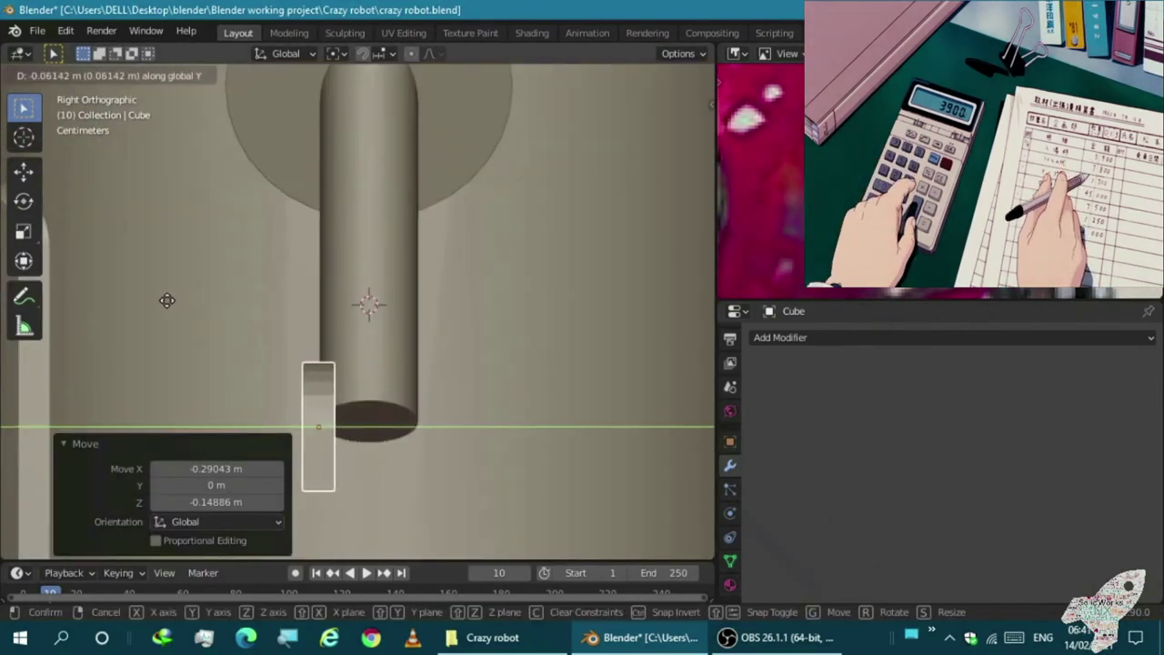
pyautogui.click(182, 344)
pyautogui.press('KP_1')
pyautogui.scroll(4, 182, 344)
# Give the panel a Solidify modifier and switch viewport lighting to MatCap
pyautogui.click(779, 338)
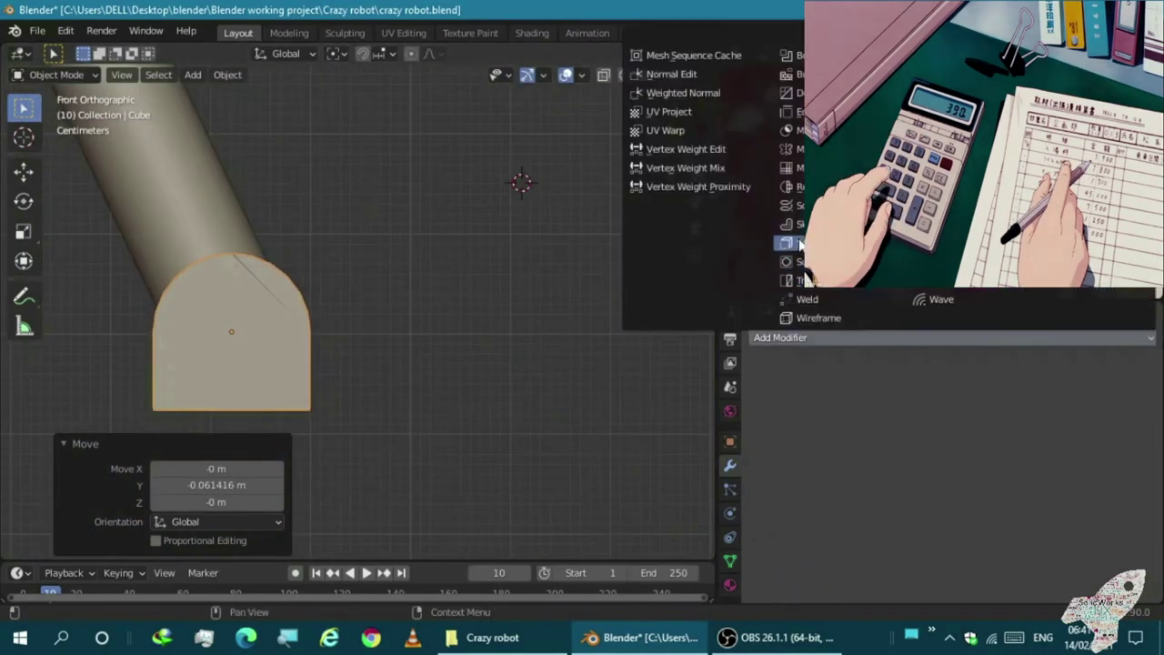
pyautogui.click(874, 235)
pyautogui.moveTo(520, 394); pyautogui.dragTo(161, 332, button='middle')
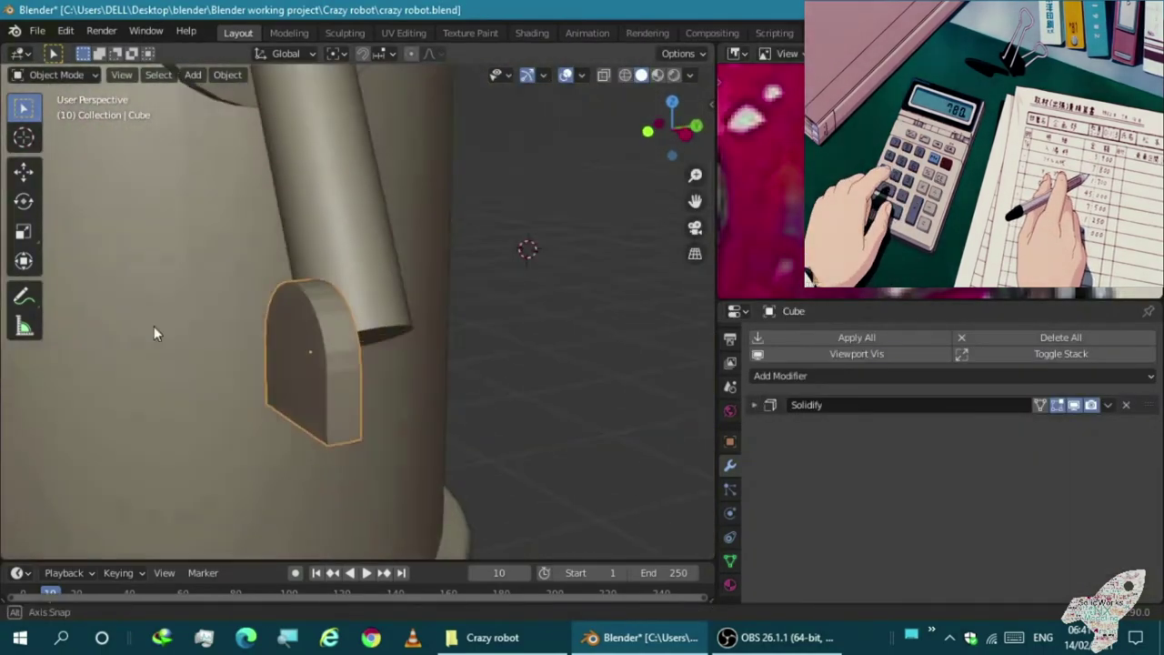
pyautogui.press('KP_1')
pyautogui.click(690, 75)
pyautogui.click(665, 158)
pyautogui.moveTo(385, 252)
pyautogui.mouseDown(button='middle')
pyautogui.moveTo(202, 320)
pyautogui.moveTo(329, 341)
pyautogui.mouseUp(button='middle')
# Select Light.002 and the other lights in the scene
pyautogui.click(204, 242)
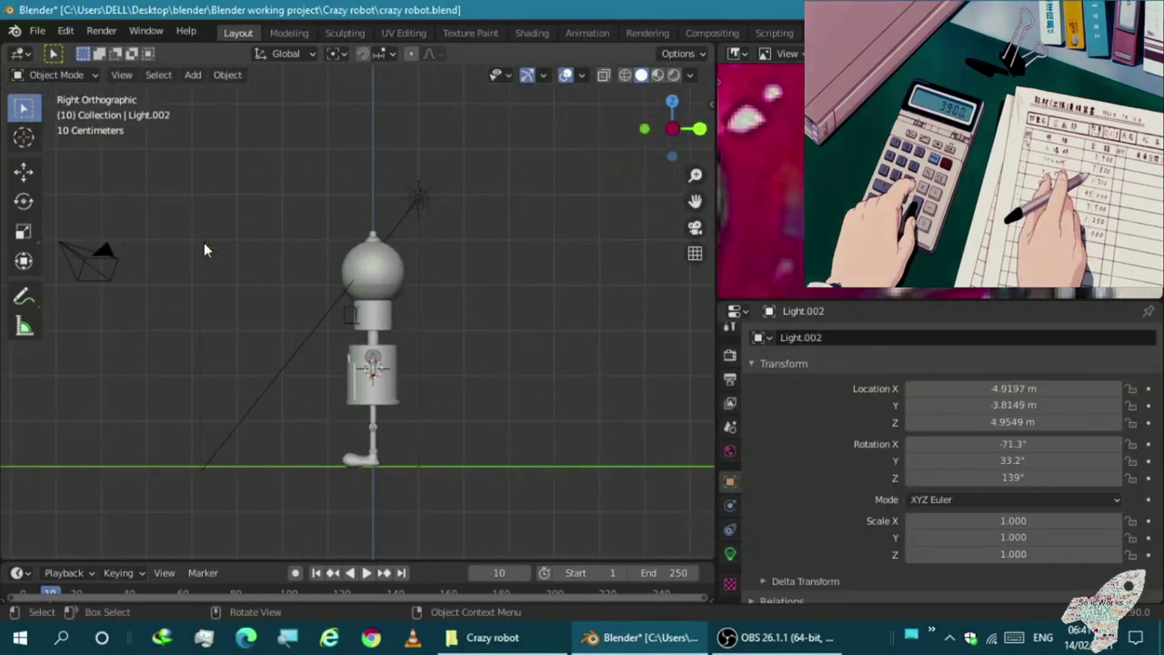
pyautogui.scroll(-3, 538, 376)
pyautogui.scroll(8, 476, 397)
pyautogui.scroll(-8, 547, 171)
pyautogui.scroll(2, 478, 168)
pyautogui.click(479, 167)
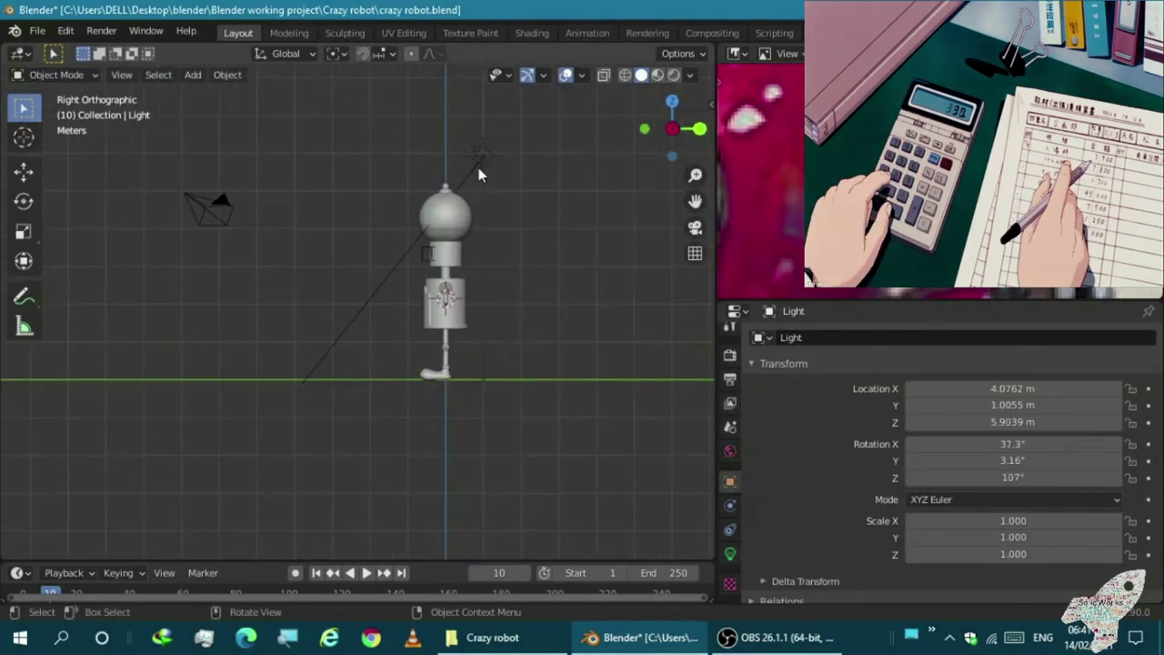
pyautogui.click(483, 155)
pyautogui.press('KP_1')
pyautogui.scroll(5, 257, 358)
# Apply smooth shading to the arched panel
pyautogui.click(211, 408)
pyautogui.press('g')
pyautogui.rightClick(46, 410)
pyautogui.moveTo(47, 411)
pyautogui.mouseDown(button='middle')
pyautogui.moveTo(259, 362)
pyautogui.moveTo(278, 376)
pyautogui.mouseUp(button='middle')
pyautogui.press('KP_1')
pyautogui.rightClick(252, 317)
pyautogui.click(252, 323)
pyautogui.moveTo(252, 323); pyautogui.dragTo(205, 375, button='middle')
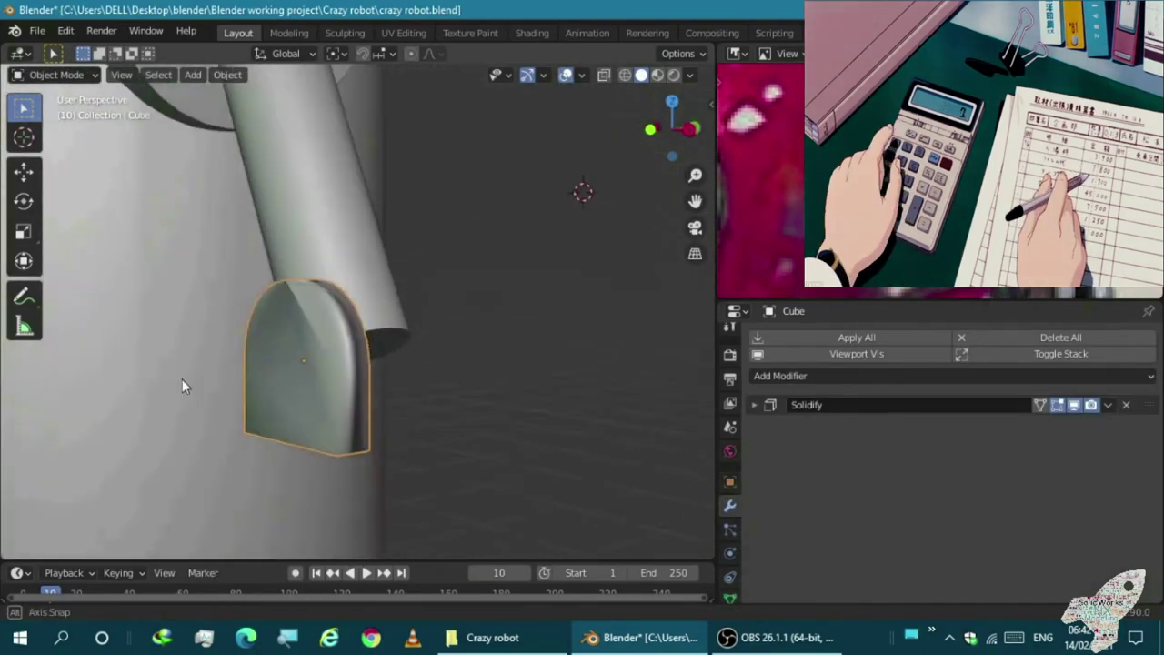
pyautogui.click(255, 414)
pyautogui.click(270, 395)
pyautogui.scroll(3, 269, 394)
# Bevel the panel's edges in Edit Mode
pyautogui.press('Tab')
pyautogui.press('KP_Decimal')
pyautogui.hotkey('ctrl', 'b')
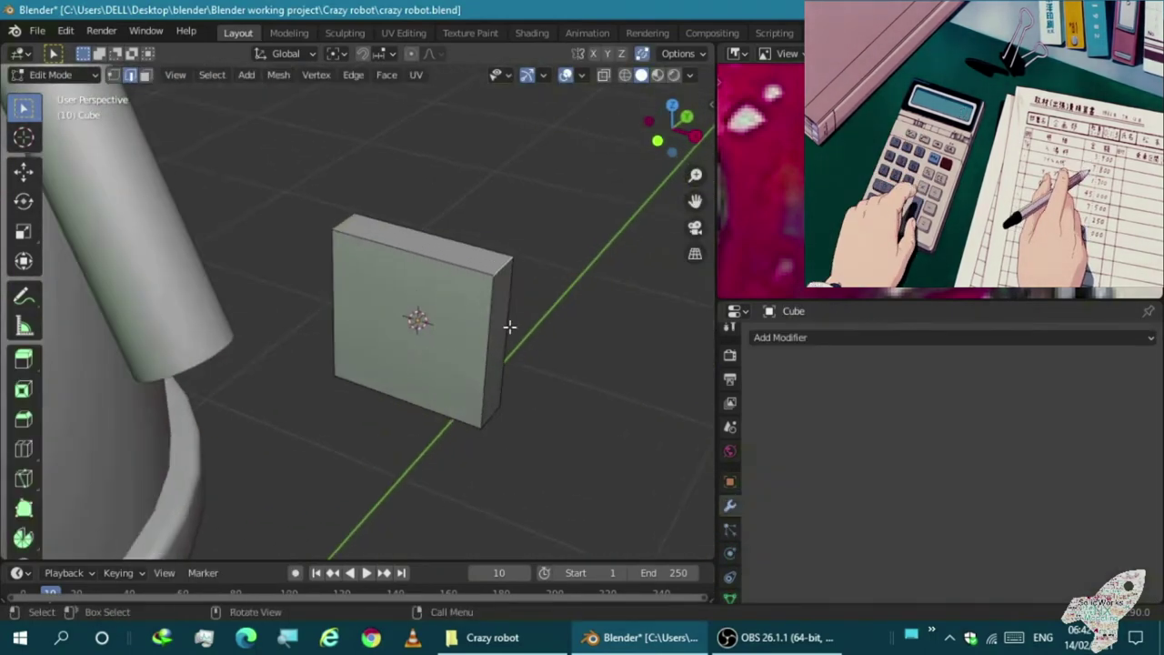
pyautogui.click(371, 479)
pyautogui.press('KP_1')
pyautogui.press('Tab')
pyautogui.scroll(3, 405, 352)
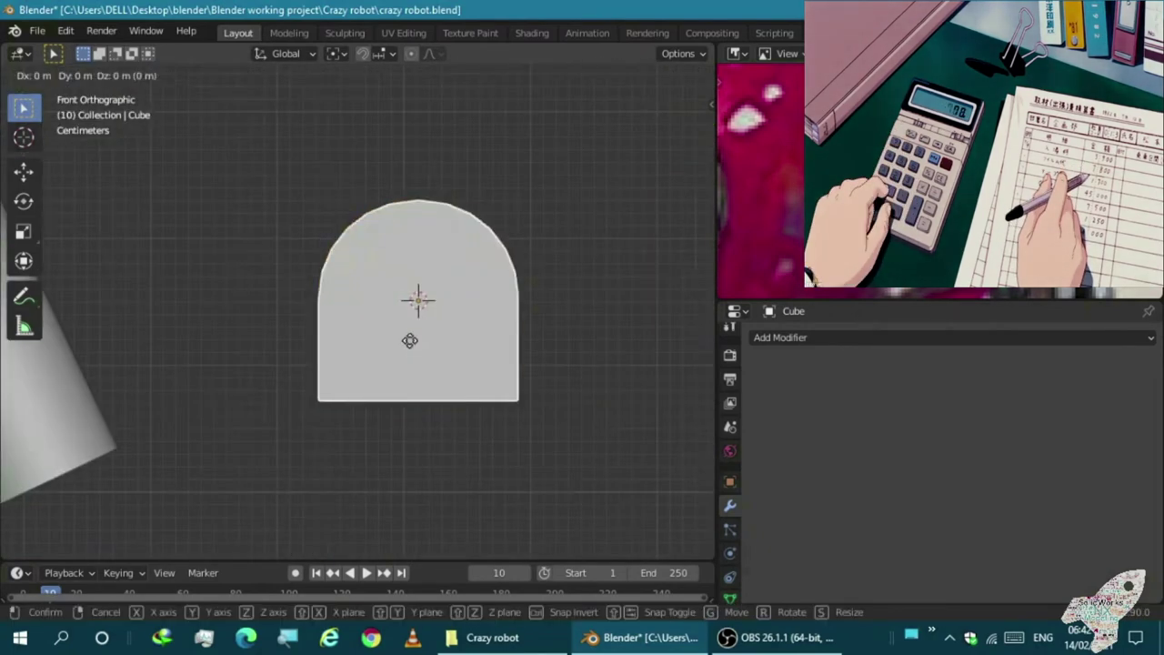
# Place the panel at the arm's lower end, fixing its Y position
pyautogui.press('g')
pyautogui.click(146, 414)
pyautogui.press('KP_3')
pyautogui.click(267, 386)
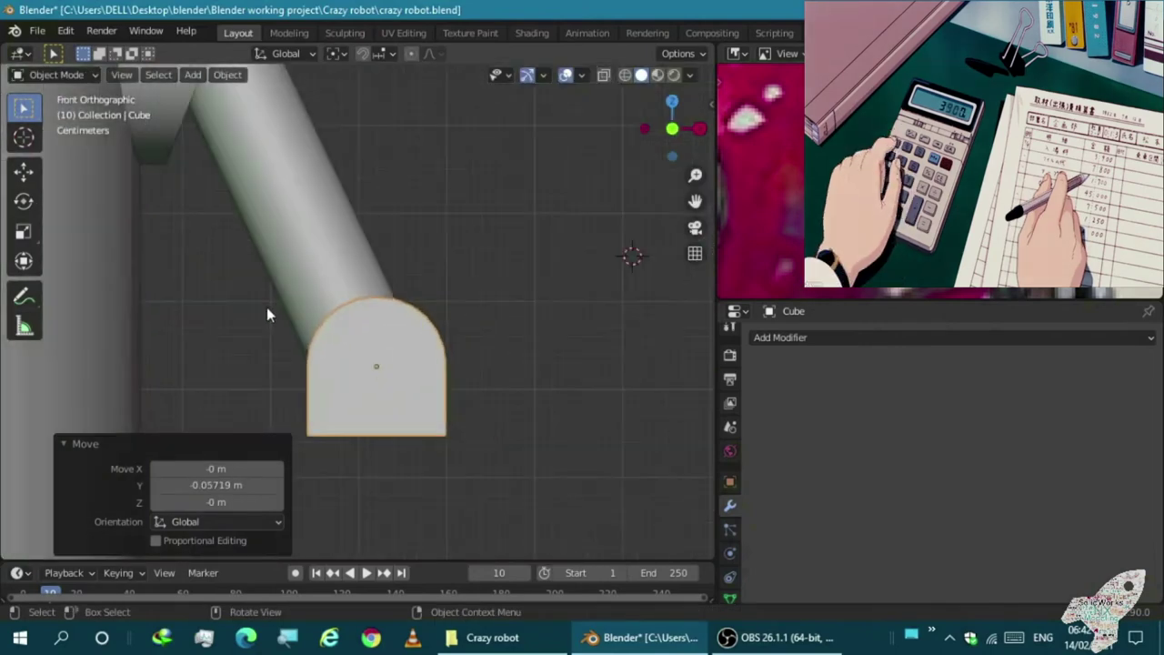
pyautogui.scroll(3, 385, 386)
# Duplicate the panel along Y onto the arm's other side
pyautogui.hotkey('shift', 'd')
pyautogui.press('y')
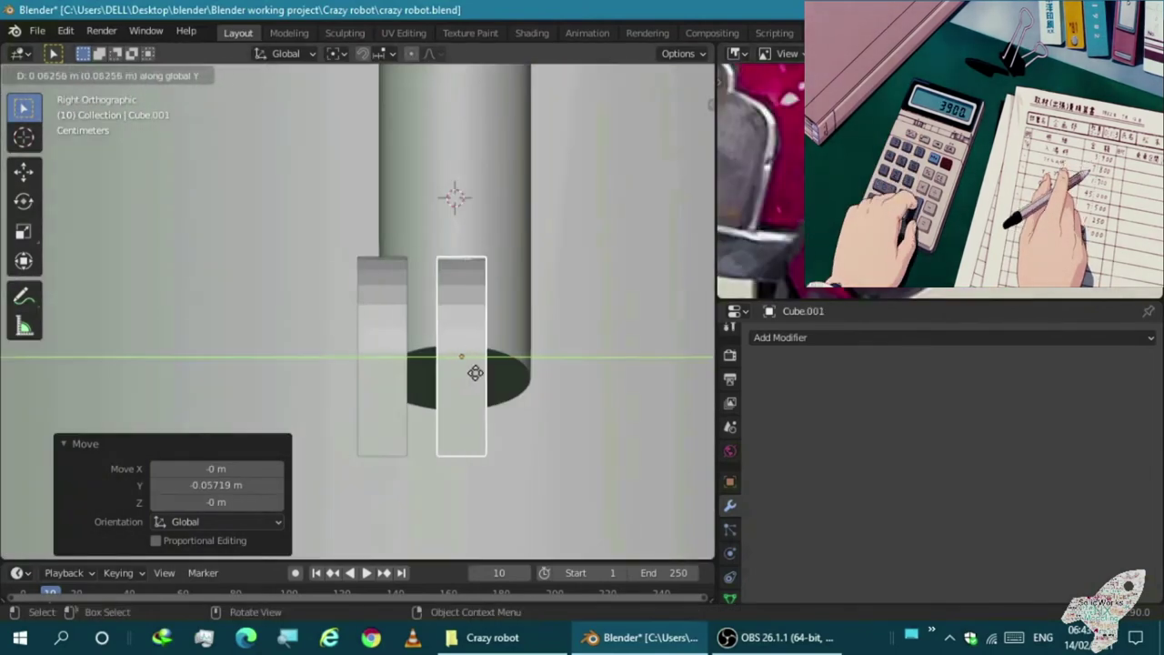
pyautogui.click(521, 374)
pyautogui.scroll(-1, 522, 374)
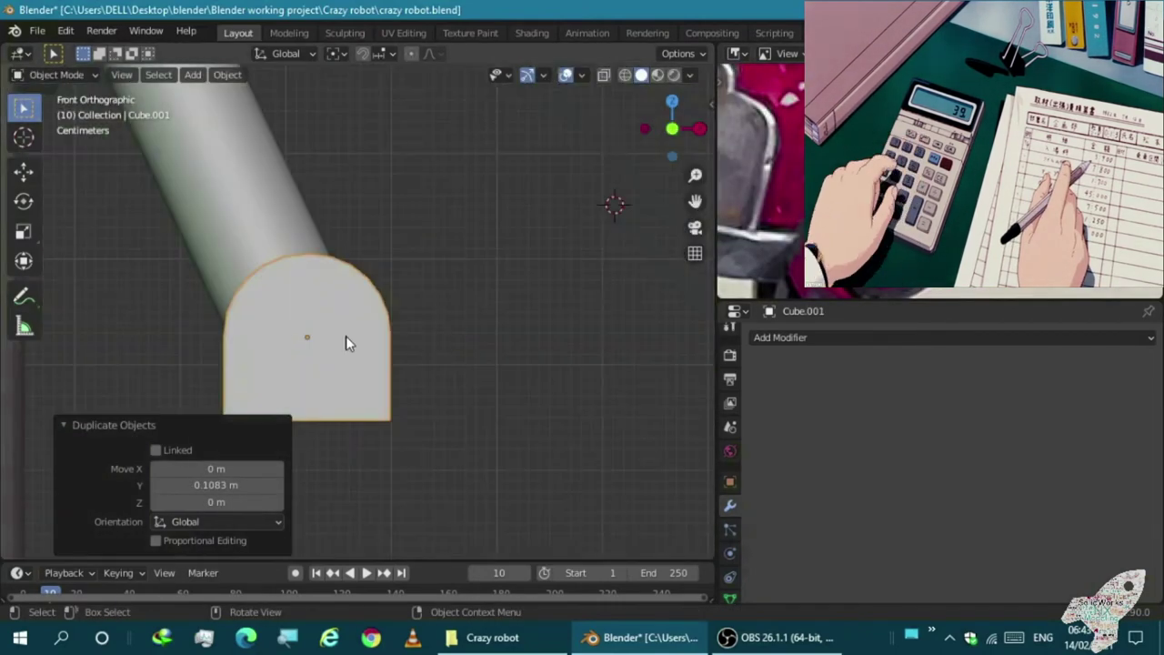
# Add a Boolean modifier to the arm cylinder Cylinder.007
pyautogui.click(407, 329)
pyautogui.click(780, 376)
pyautogui.click(798, 153)
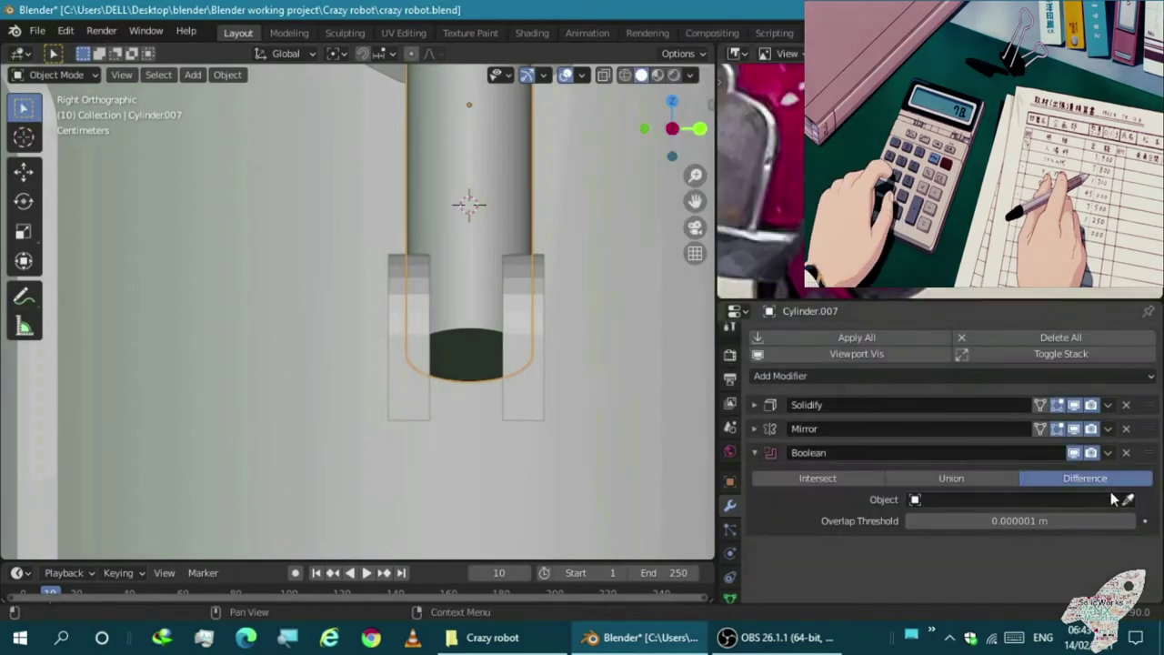
# Add a second Boolean modifier to the arm using Cube.001 as the cutter
pyautogui.moveTo(414, 385)
pyautogui.mouseDown(button='middle')
pyautogui.moveTo(544, 506)
pyautogui.moveTo(447, 388)
pyautogui.mouseUp(button='middle')
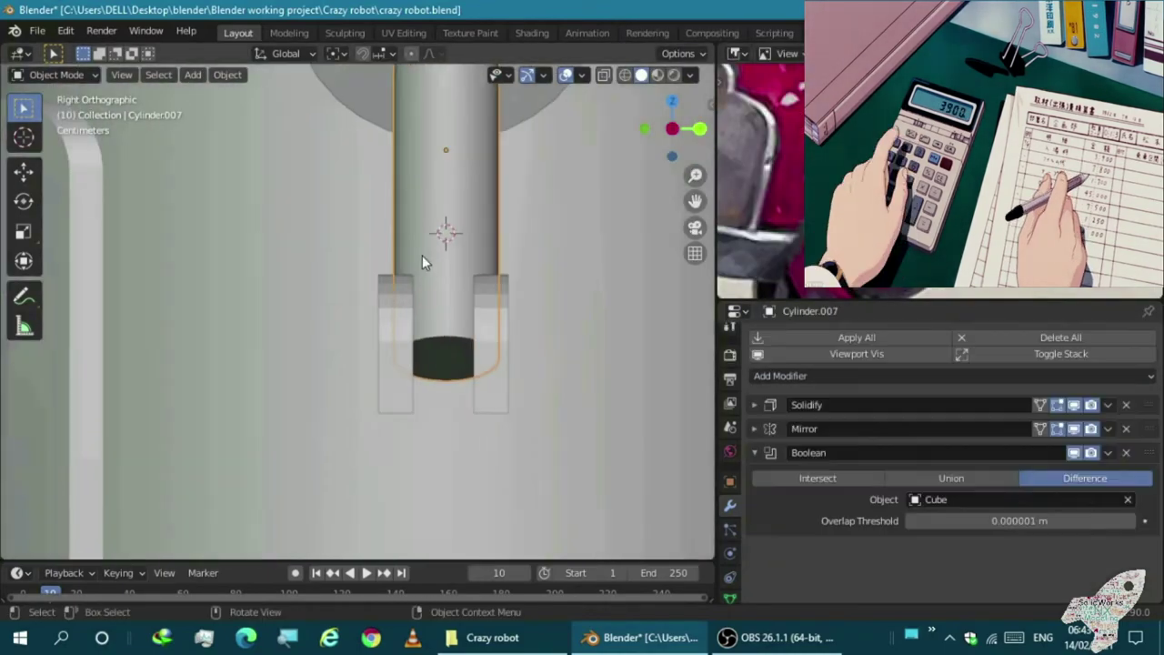
pyautogui.click(755, 452)
pyautogui.click(779, 376)
pyautogui.click(798, 153)
pyautogui.click(516, 384)
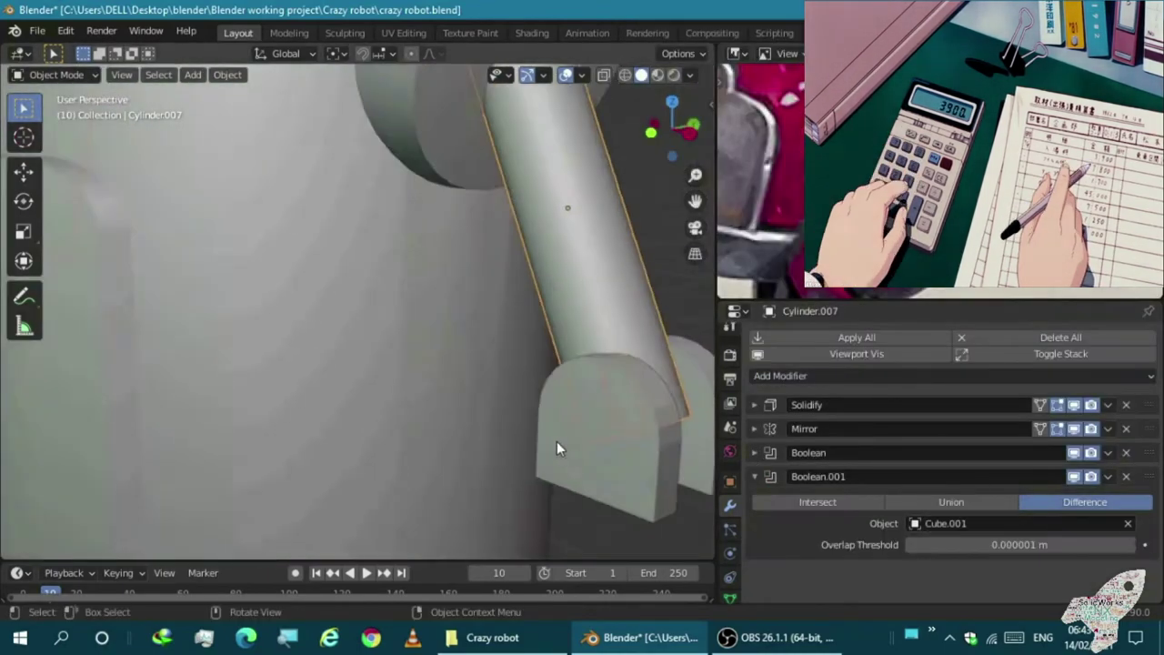
pyautogui.moveTo(515, 384); pyautogui.dragTo(579, 371, button='middle')
# Give both arched panels, including Cube.001, a Solidify modifier
pyautogui.click(766, 375)
pyautogui.click(524, 373)
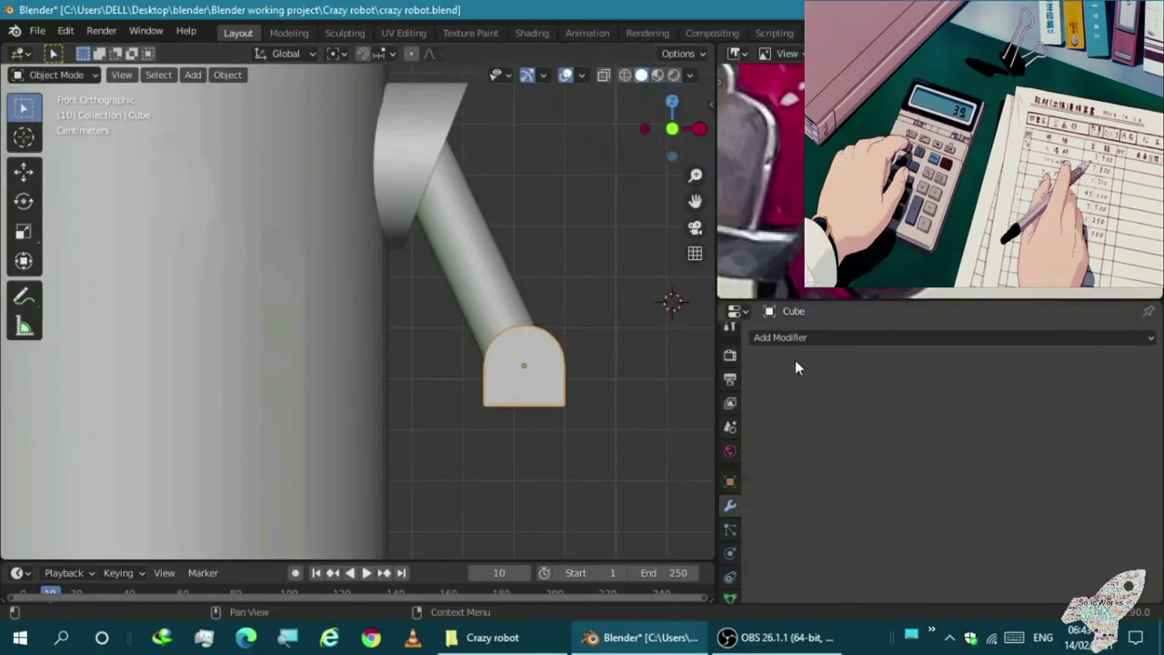
pyautogui.click(779, 337)
pyautogui.click(797, 244)
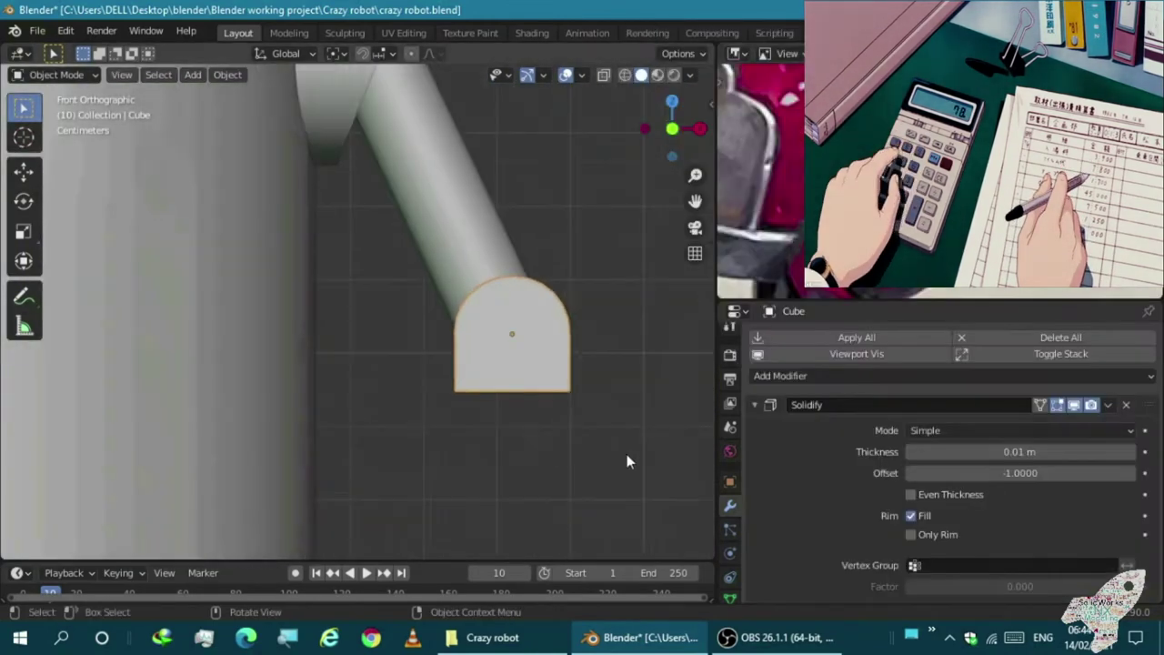
pyautogui.moveTo(566, 415); pyautogui.dragTo(539, 444, button='middle')
pyautogui.click(397, 310)
pyautogui.click(769, 304)
pyautogui.click(769, 304)
pyautogui.click(753, 404)
# Add Mirror modifiers to Cube.001 and the first panel, mirroring around Cylinder.002
pyautogui.click(766, 374)
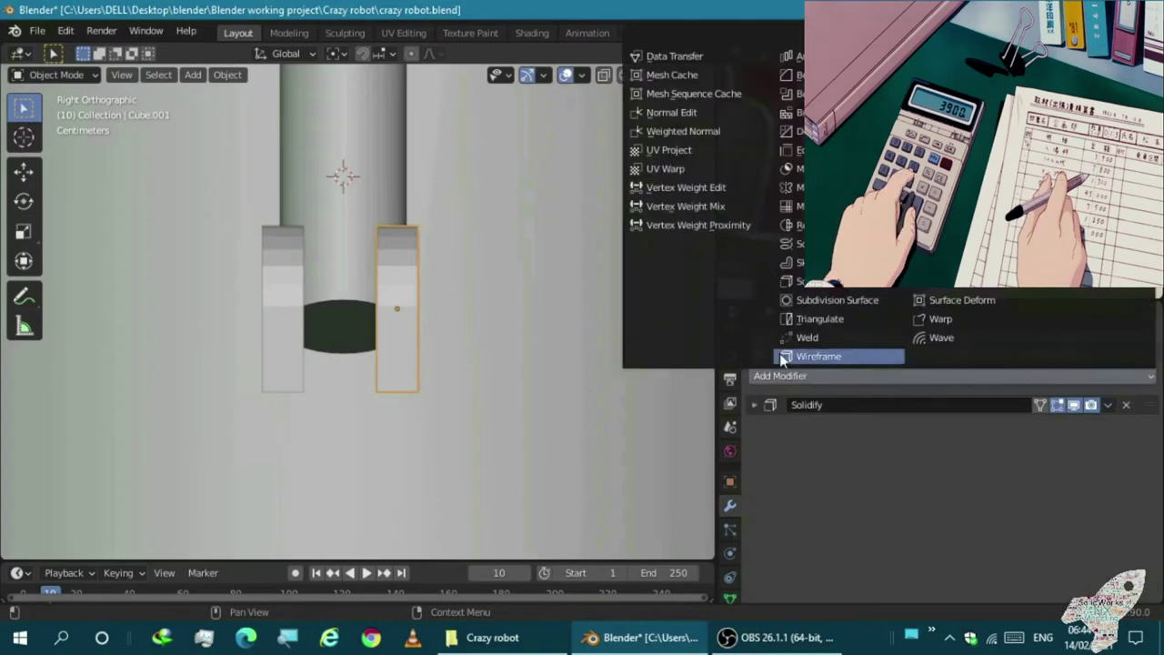
pyautogui.scroll(-8, 518, 397)
pyautogui.scroll(5, 364, 387)
pyautogui.scroll(2, 233, 386)
pyautogui.click(780, 375)
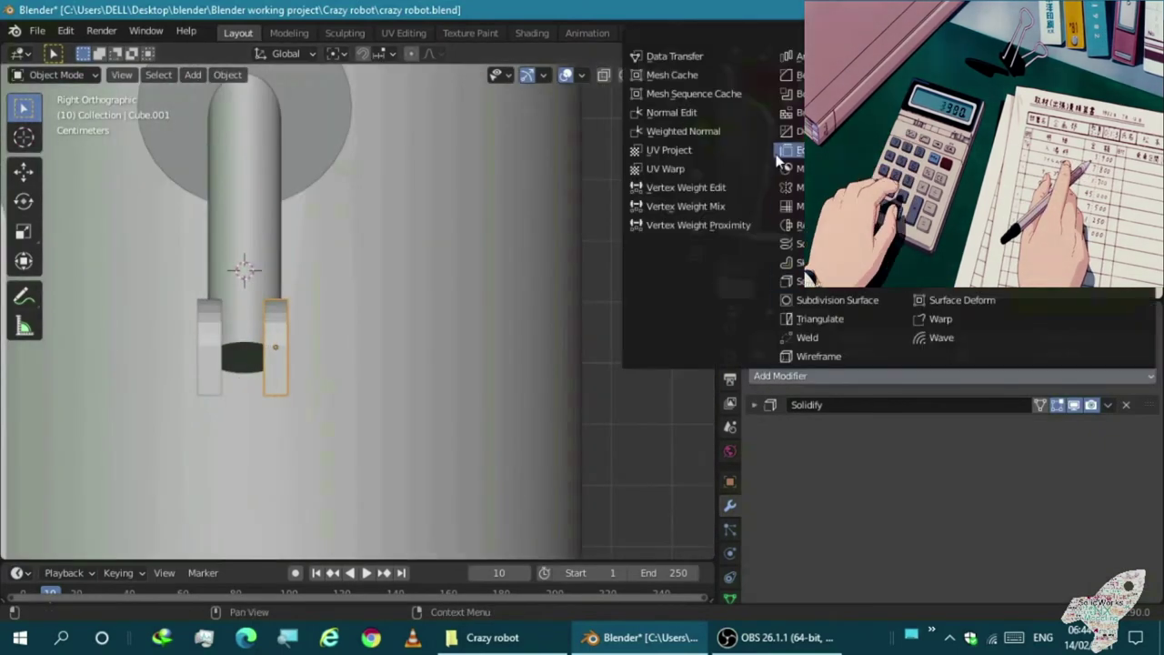
pyautogui.click(775, 165)
pyautogui.click(498, 438)
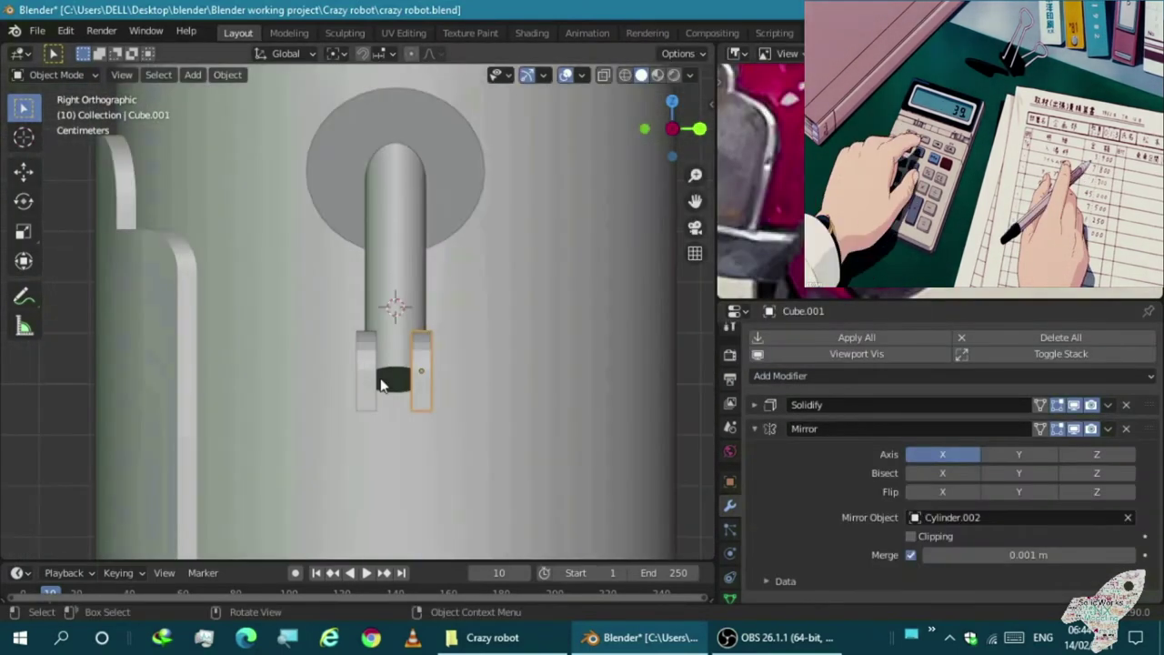
pyautogui.click(361, 382)
pyautogui.click(780, 376)
pyautogui.click(792, 188)
pyautogui.click(1119, 516)
pyautogui.click(495, 412)
# Confirm the claw piece's rotation after checking front and side views
pyautogui.press('KP_1')
pyautogui.scroll(-5, 605, 411)
pyautogui.scroll(5, 514, 380)
pyautogui.scroll(2, 514, 380)
pyautogui.press('KP_3')
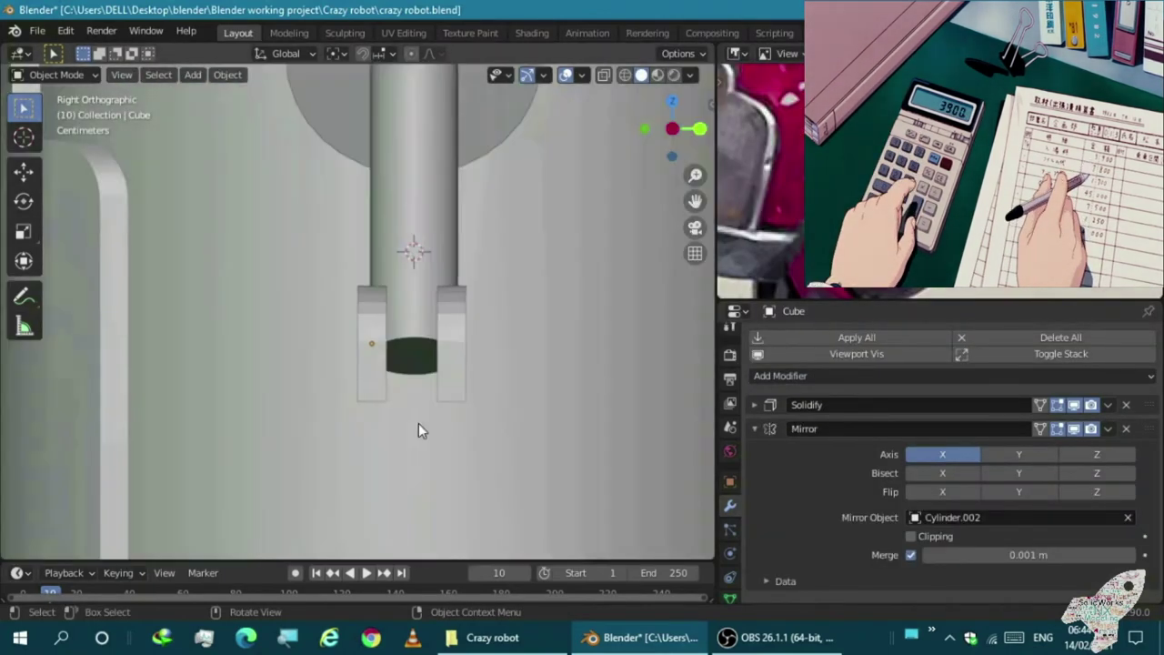
pyautogui.press('KP_1')
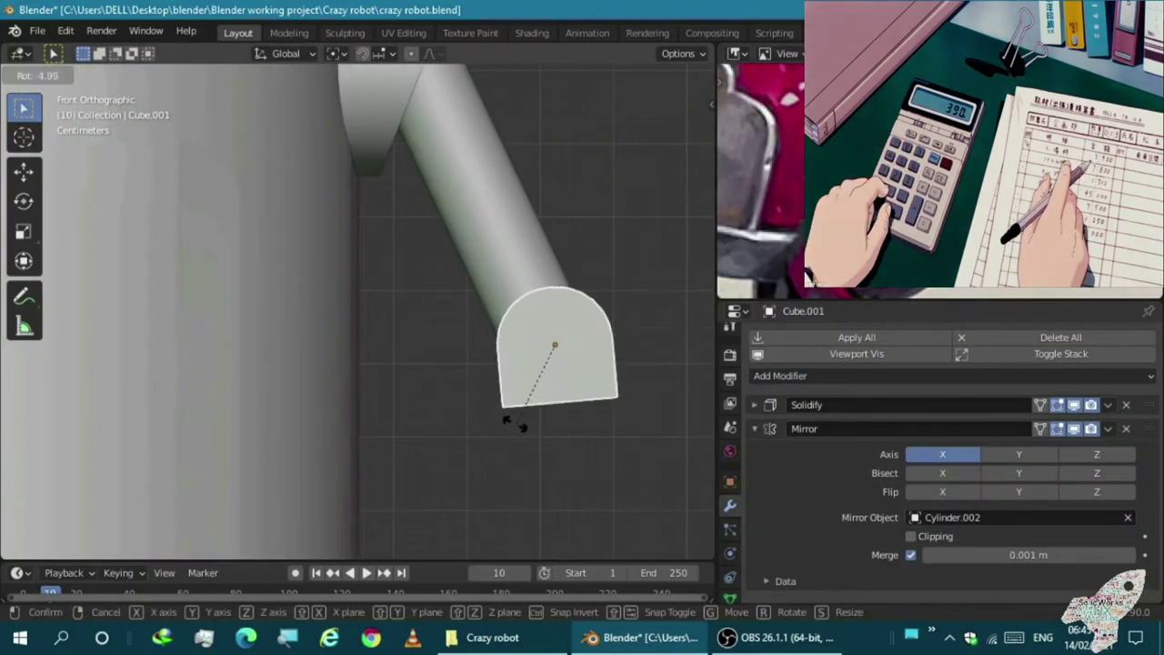
pyautogui.click(544, 416)
pyautogui.moveTo(544, 415)
pyautogui.mouseDown(button='middle')
pyautogui.moveTo(316, 439)
pyautogui.moveTo(344, 350)
pyautogui.moveTo(308, 386)
pyautogui.mouseUp(button='middle')
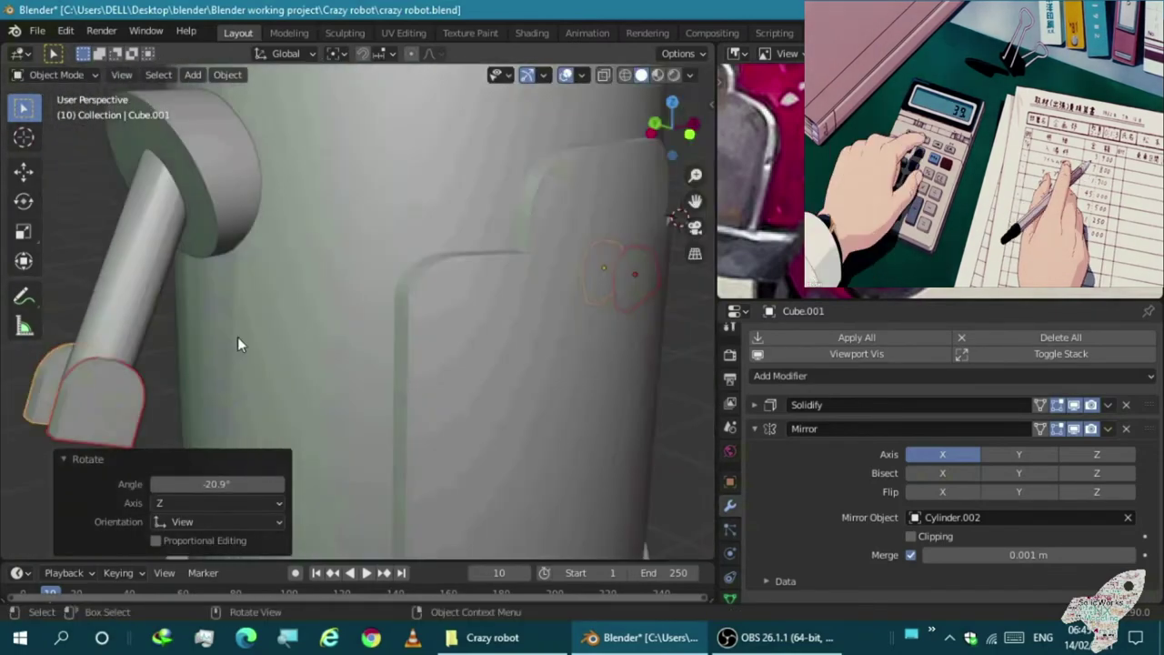
pyautogui.press('KP_3')
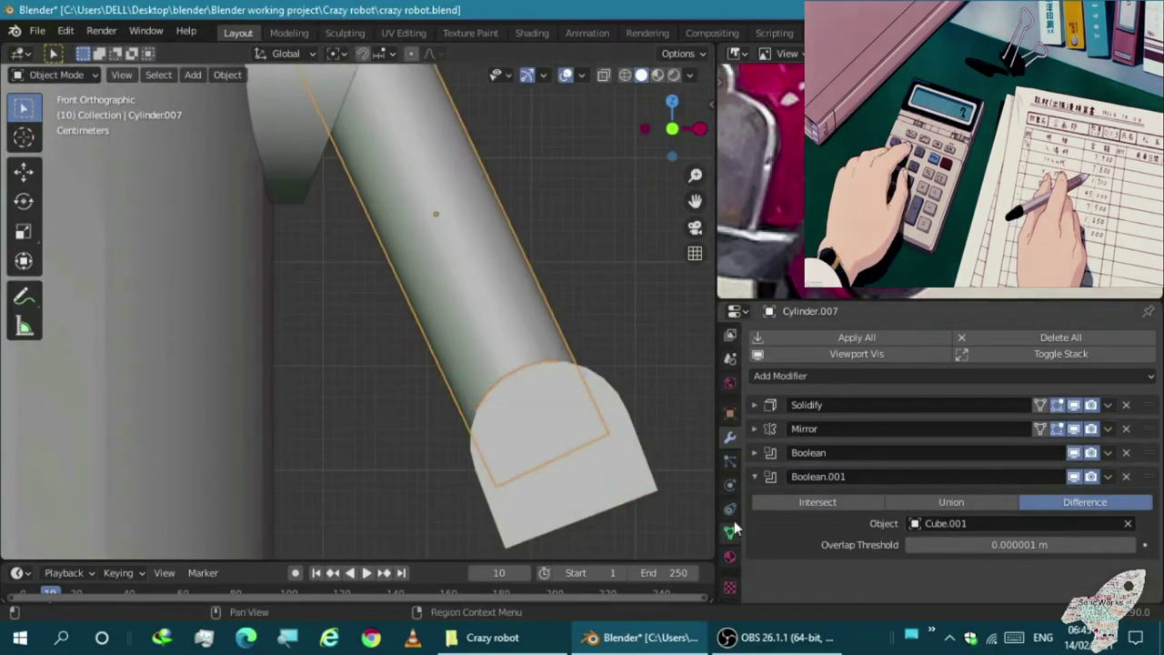
# Apply the Boolean.001 cut permanently on the arm
pyautogui.click(730, 532)
pyautogui.click(729, 437)
pyautogui.scroll(-3, 287, 415)
pyautogui.moveTo(287, 415)
pyautogui.mouseDown(button='middle')
pyautogui.moveTo(576, 439)
pyautogui.moveTo(416, 364)
pyautogui.mouseUp(button='middle')
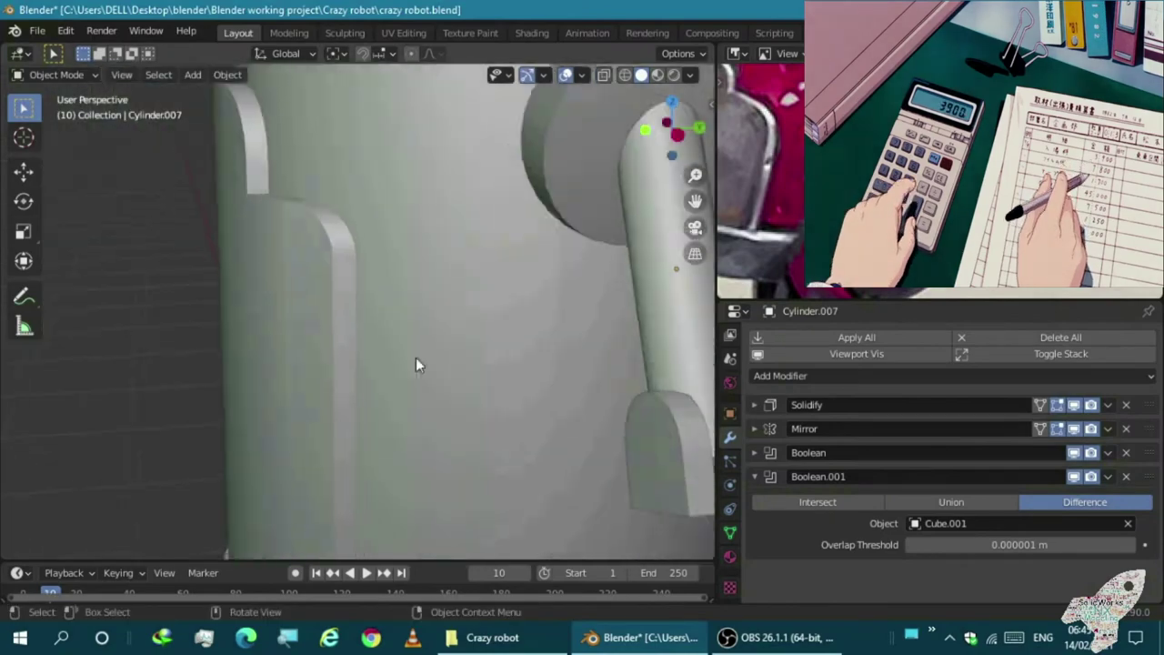
pyautogui.scroll(-4, 415, 364)
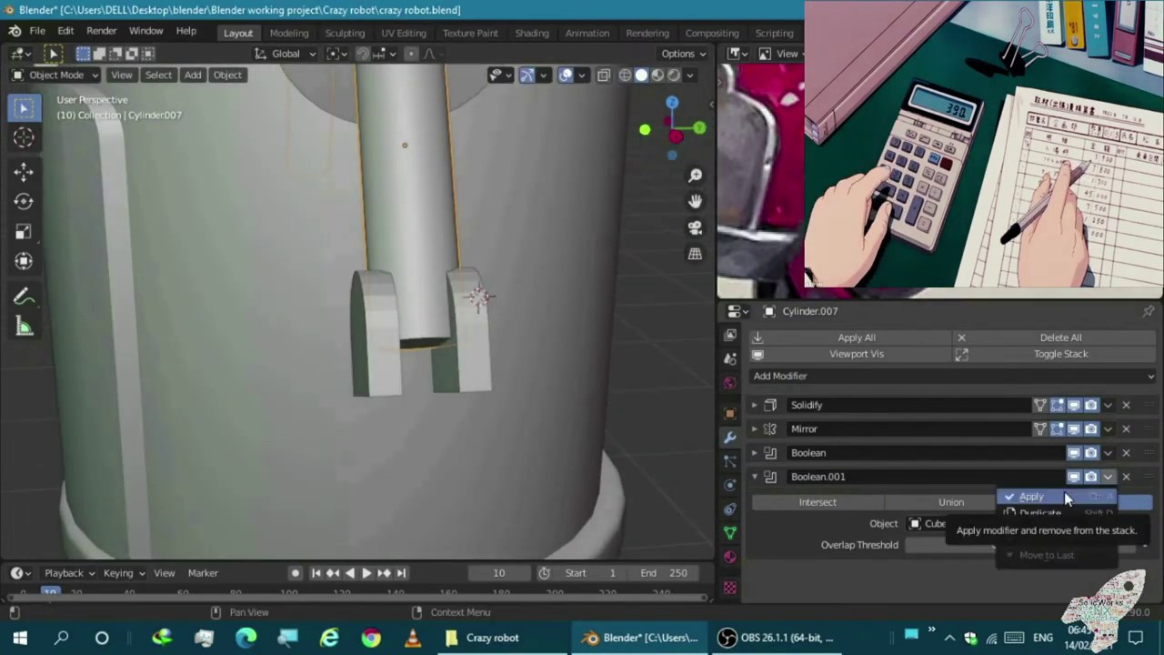
pyautogui.click(1032, 496)
pyautogui.moveTo(364, 392); pyautogui.dragTo(176, 393, button='middle')
pyautogui.press('KP_1')
# Move the left claw piece to a new position at the arm end
pyautogui.click(333, 382)
pyautogui.press('g')
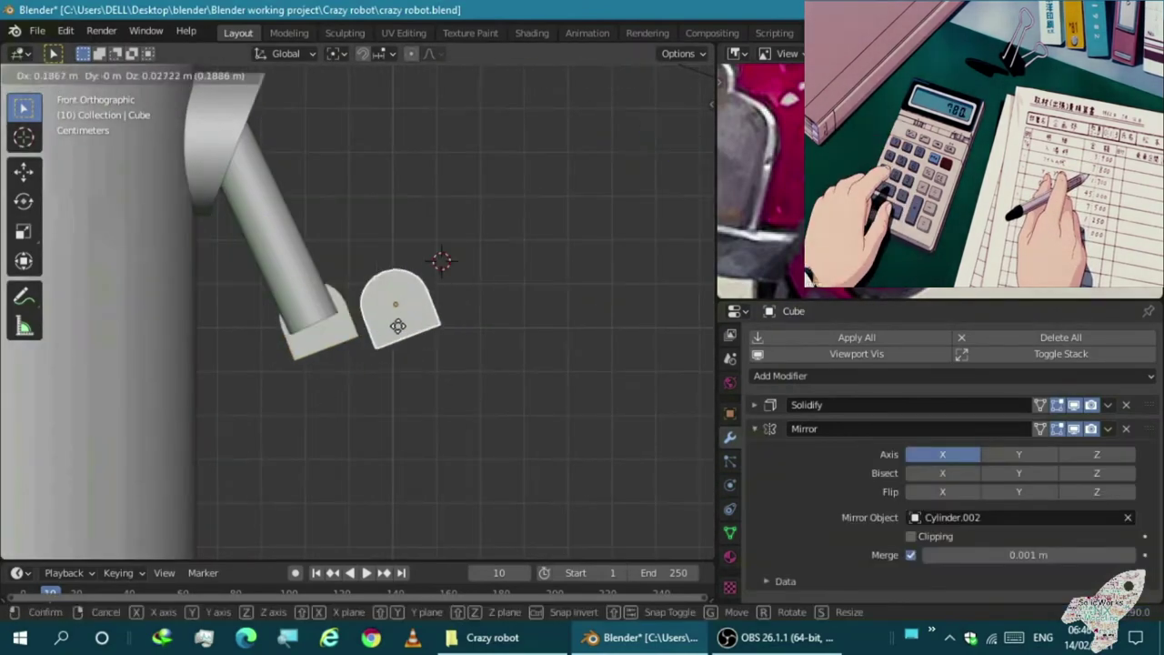
pyautogui.click(397, 326)
pyautogui.moveTo(398, 326); pyautogui.dragTo(241, 344, button='middle')
pyautogui.scroll(2, 241, 344)
pyautogui.moveTo(154, 384); pyautogui.dragTo(170, 338, button='middle')
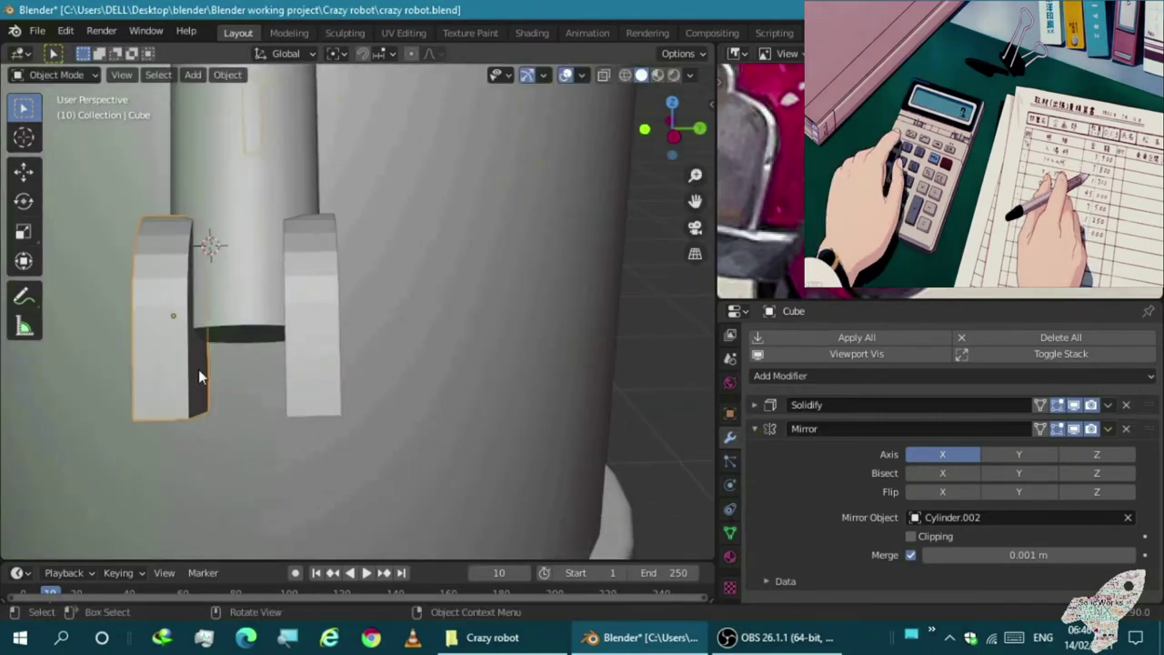
pyautogui.click(755, 429)
pyautogui.click(393, 375)
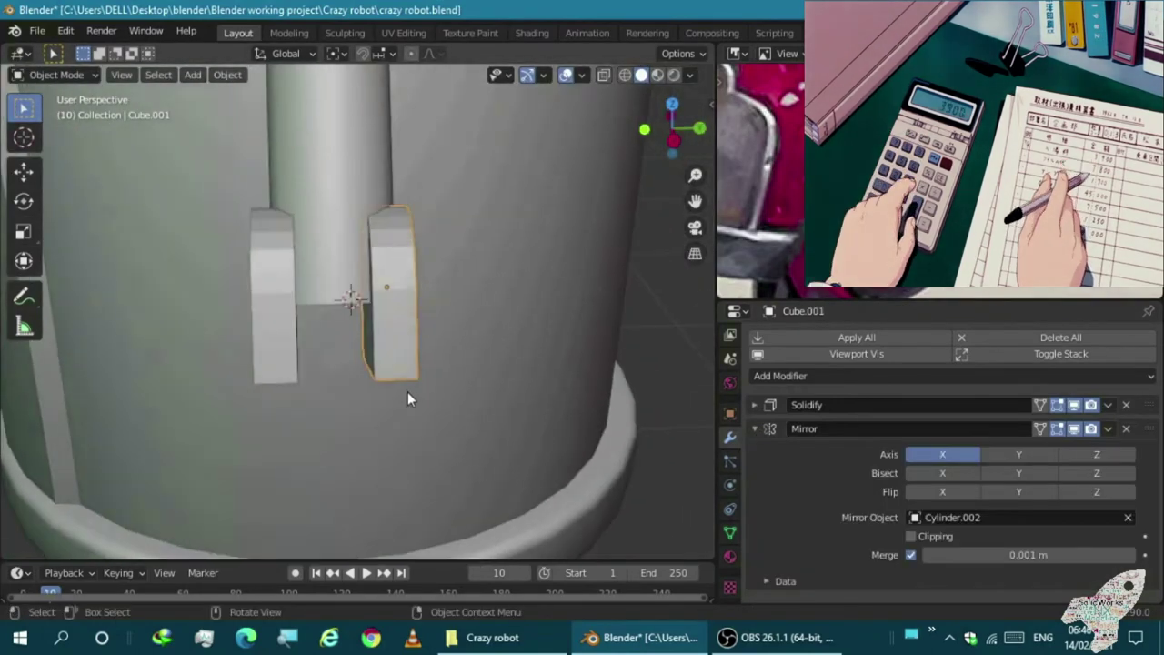
pyautogui.moveTo(407, 398); pyautogui.dragTo(384, 369, button='middle')
# In X-ray view, select Cylinder.007 and apply its remaining Boolean cuts
pyautogui.click(275, 270)
pyautogui.click(405, 365)
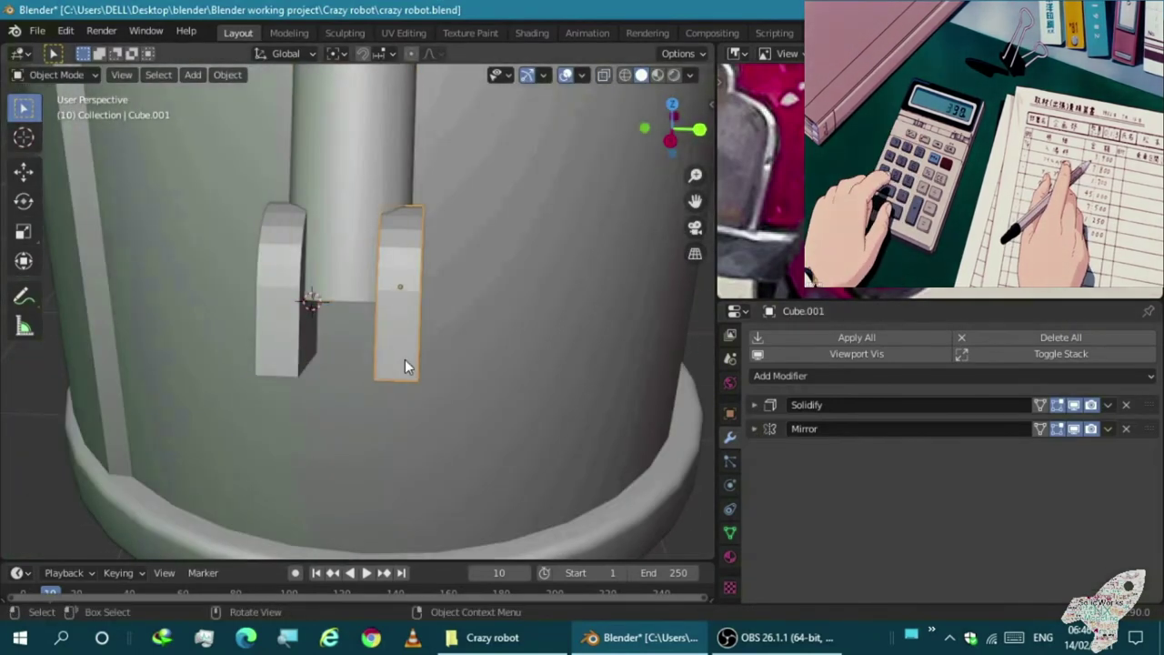
pyautogui.hotkey('alt', 'z')
pyautogui.moveTo(404, 359)
pyautogui.mouseDown(button='middle')
pyautogui.moveTo(355, 257)
pyautogui.moveTo(384, 307)
pyautogui.moveTo(498, 342)
pyautogui.moveTo(411, 332)
pyautogui.moveTo(346, 276)
pyautogui.moveTo(273, 356)
pyautogui.moveTo(296, 382)
pyautogui.mouseUp(button='middle')
pyautogui.click(384, 308)
pyautogui.click(498, 343)
pyautogui.click(262, 291)
pyautogui.click(262, 291)
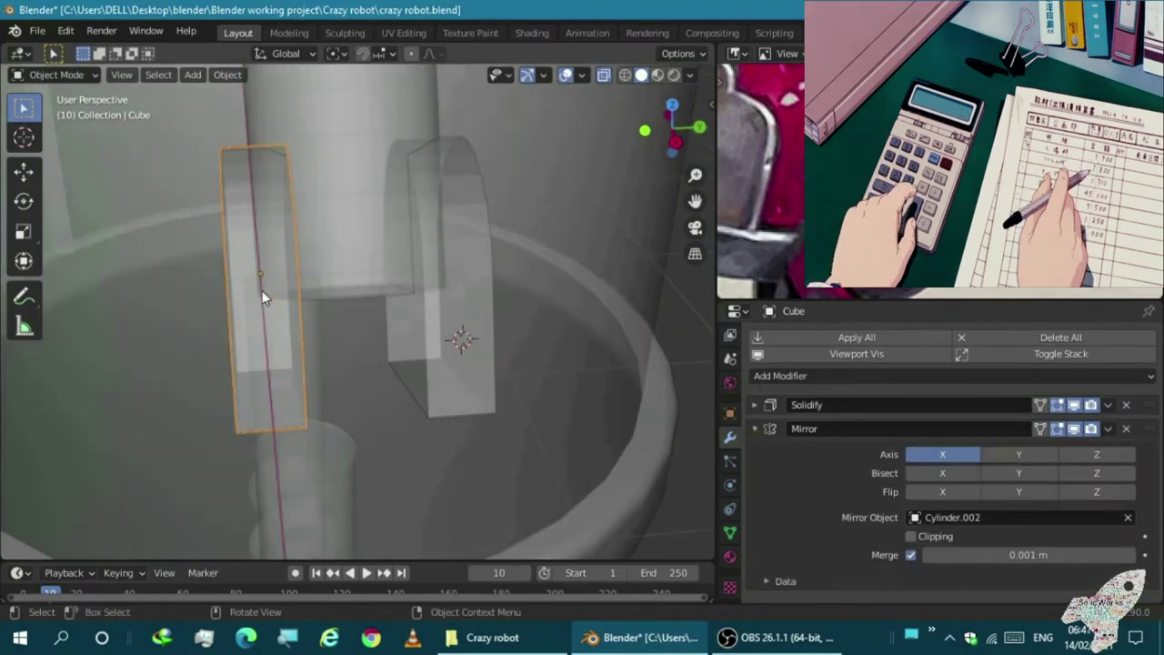
pyautogui.click(358, 242)
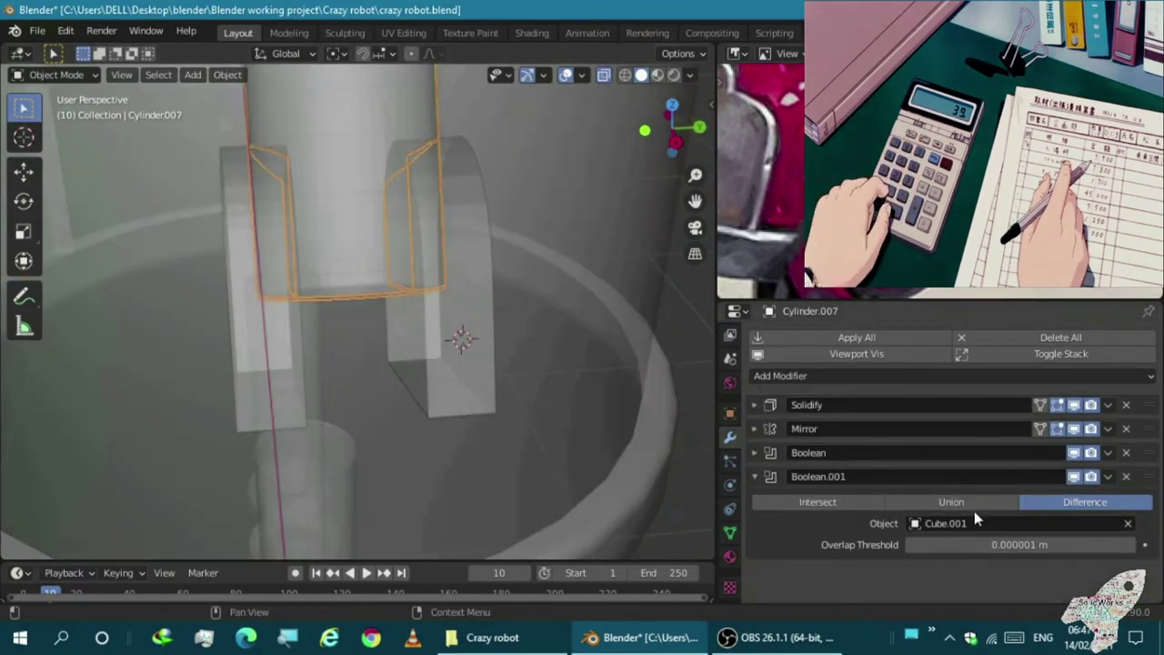
pyautogui.click(1032, 497)
pyautogui.moveTo(598, 428)
pyautogui.mouseDown(button='middle')
pyautogui.moveTo(298, 365)
pyautogui.moveTo(69, 412)
pyautogui.mouseUp(button='middle')
pyautogui.click(1064, 478)
# Reposition the small claw piece against the arm end
pyautogui.click(227, 423)
pyautogui.press('g')
pyautogui.click(220, 440)
pyautogui.moveTo(220, 439)
pyautogui.mouseDown(button='middle')
pyautogui.moveTo(347, 384)
pyautogui.moveTo(338, 349)
pyautogui.moveTo(519, 304)
pyautogui.mouseUp(button='middle')
pyautogui.press('KP_3')
# Shade the claw pieces smooth and enable Auto Smooth
pyautogui.rightClick(234, 233)
pyautogui.click(234, 233)
pyautogui.click(730, 532)
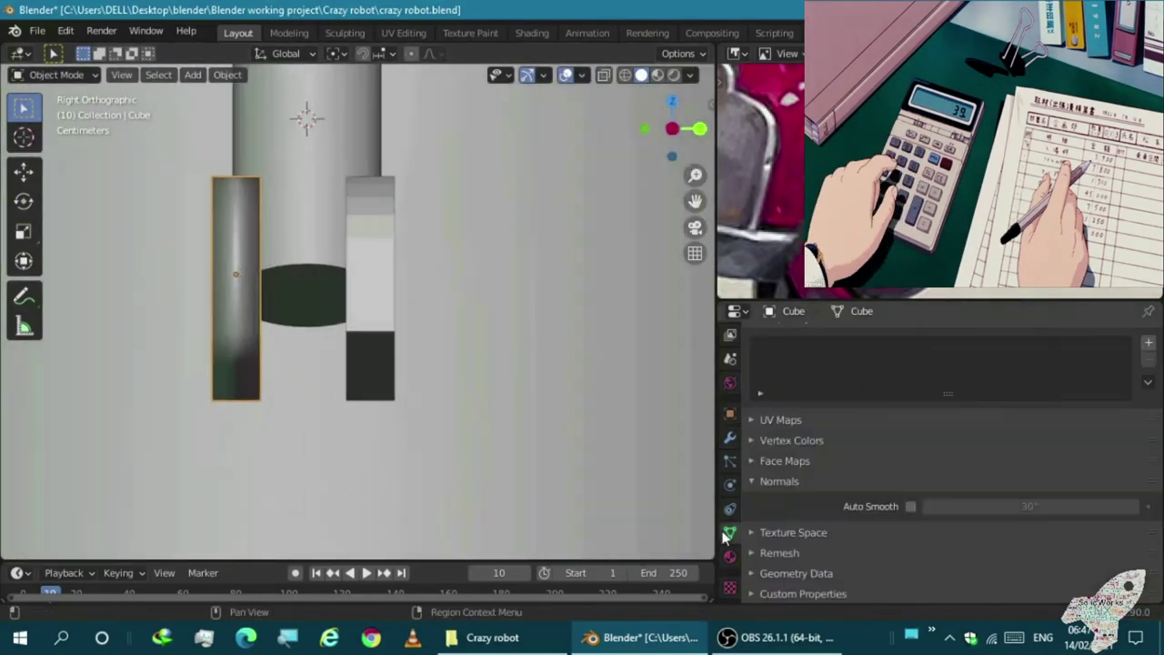
pyautogui.click(385, 332)
pyautogui.click(911, 507)
# Zoom around the front view and open the 3D cursor snap menu
pyautogui.press('KP_1')
pyautogui.scroll(-7, 495, 418)
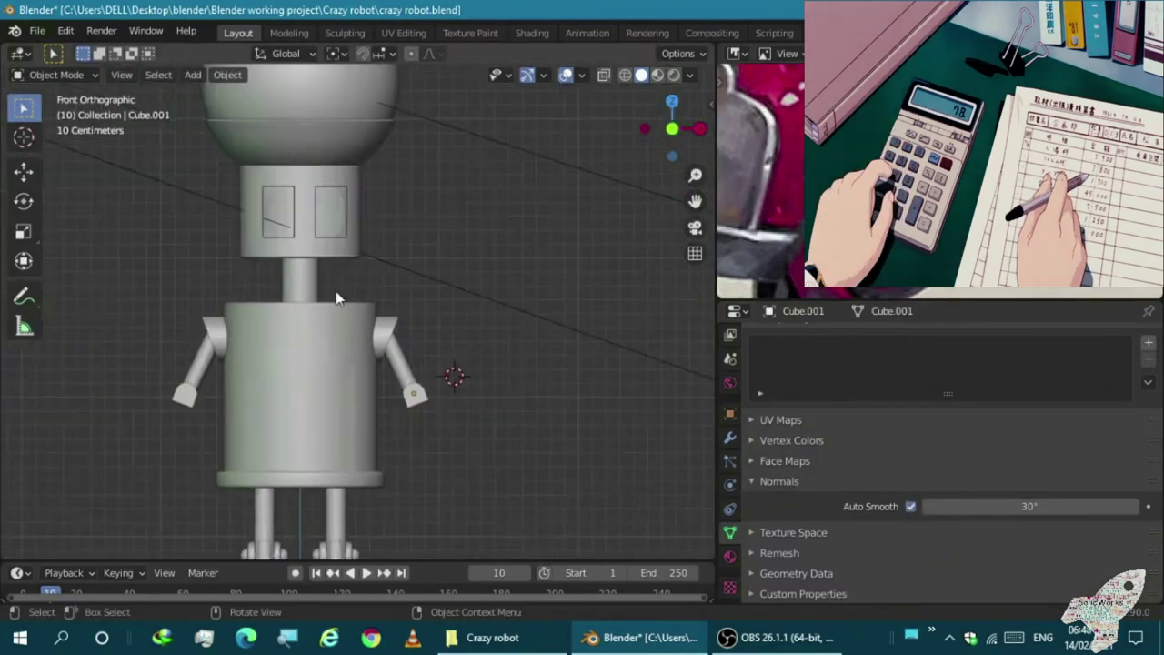
pyautogui.scroll(-3, 495, 418)
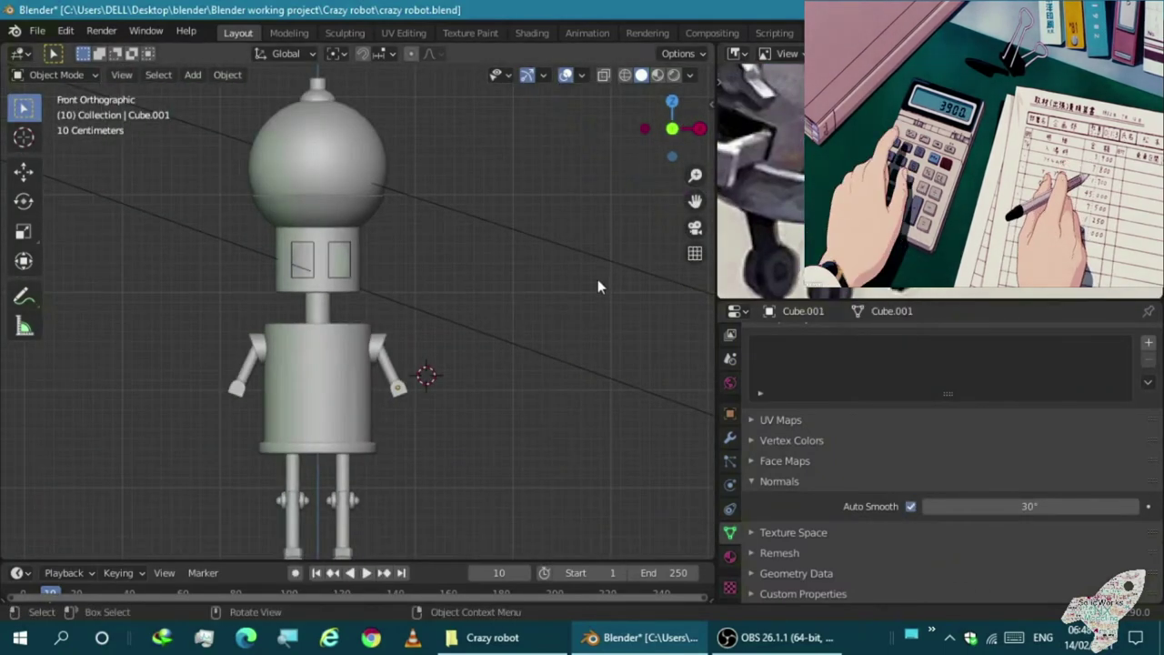
pyautogui.scroll(-2, 368, 440)
pyautogui.scroll(3, 369, 441)
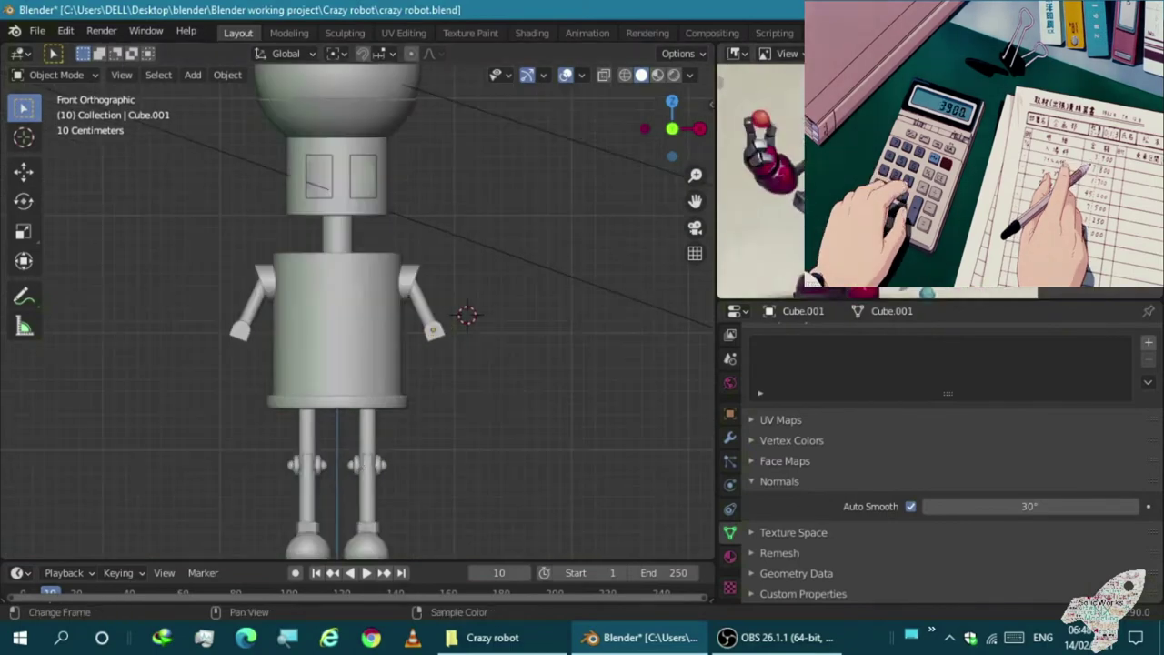
pyautogui.scroll(-2, 506, 480)
pyautogui.scroll(3, 369, 497)
pyautogui.hotkey('shift', 'a')
pyautogui.press('Escape')
pyautogui.hotkey('shift', 's')
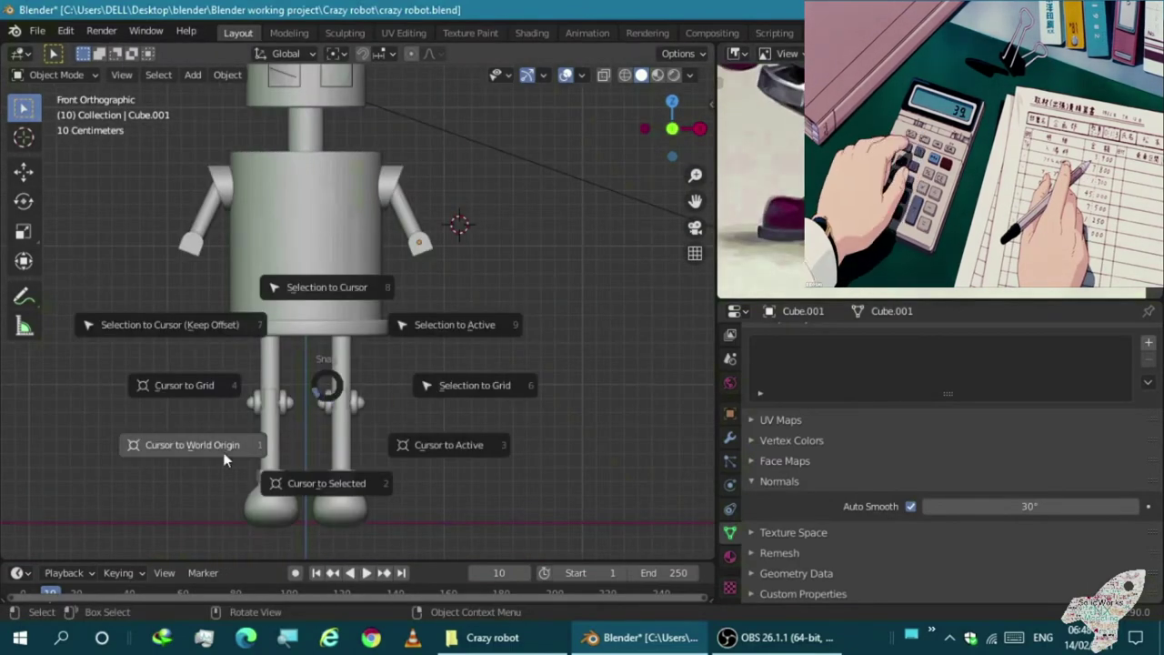
# Add a cube at the world origin, scale it to 0.16, stretch along Y, and move it under the foot
pyautogui.click(226, 459)
pyautogui.hotkey('shift', 'a')
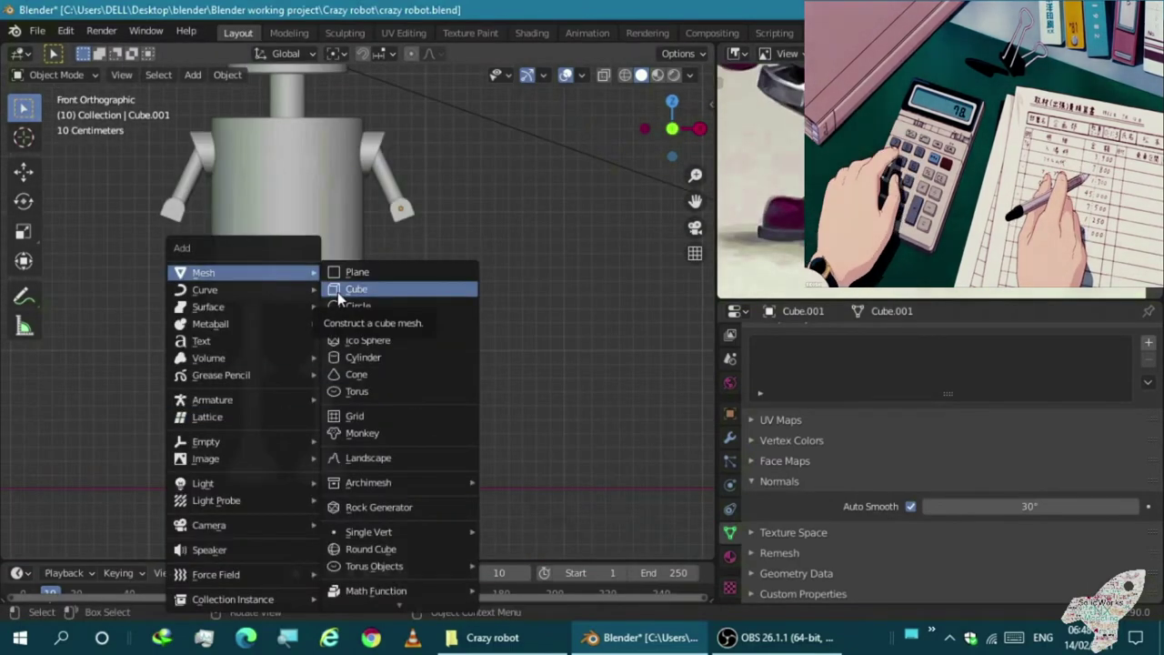
pyautogui.click(337, 290)
pyautogui.press('s')
pyautogui.click(338, 351)
pyautogui.press('KP_3')
pyautogui.scroll(3, 377, 355)
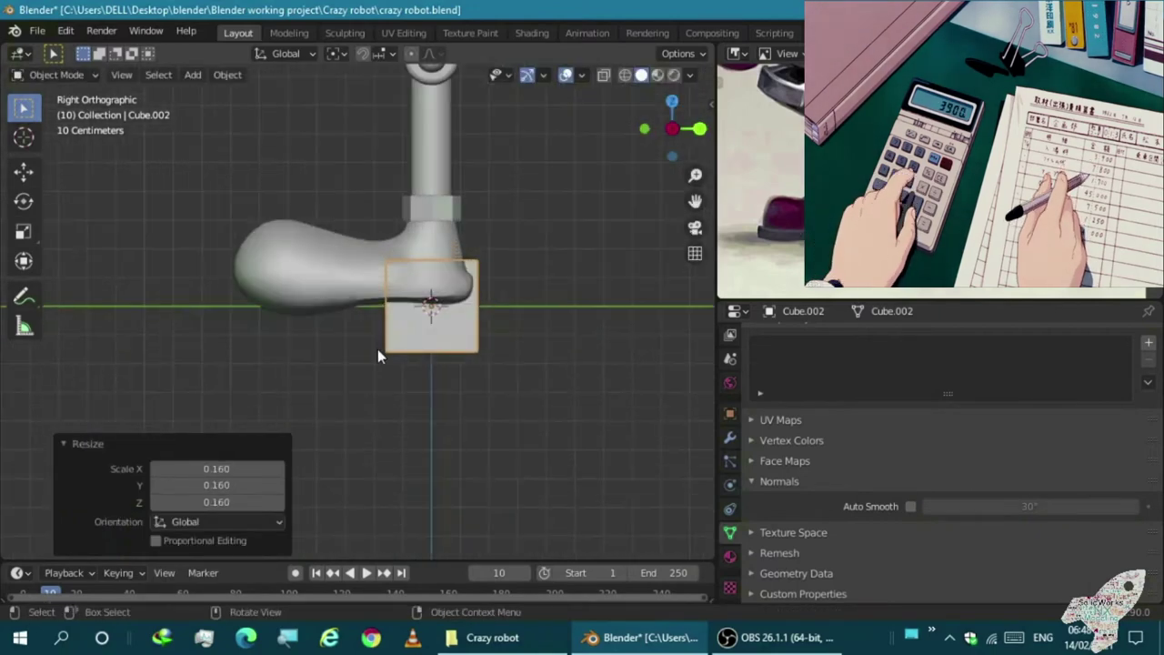
pyautogui.press('s')
pyautogui.press('y')
pyautogui.click(290, 344)
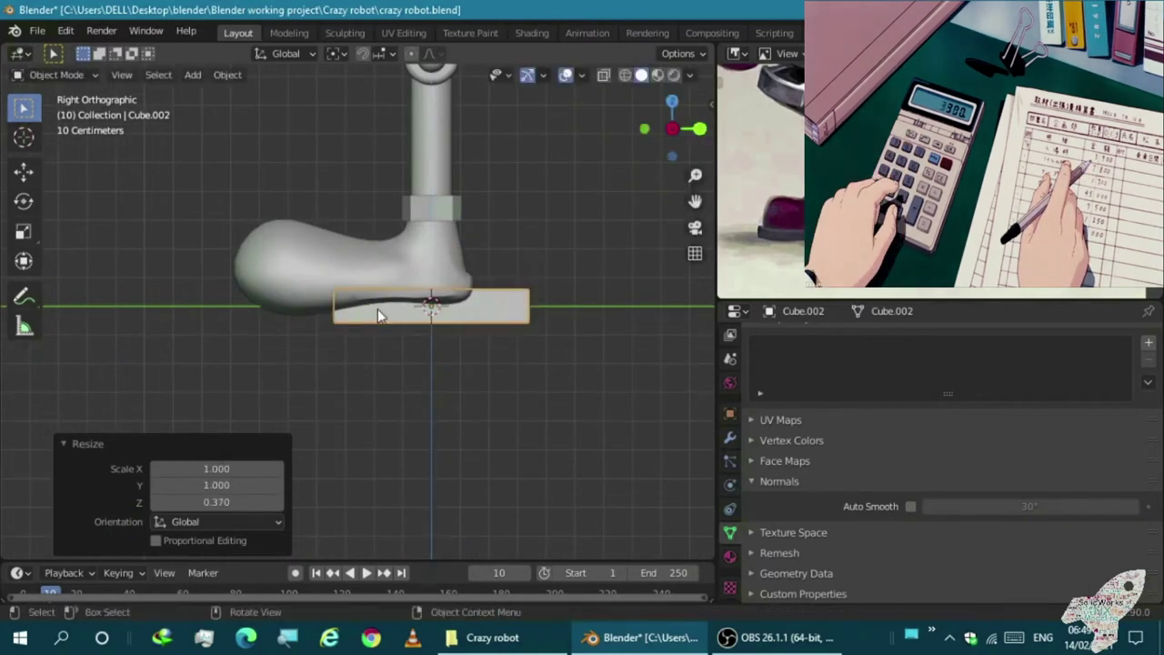
pyautogui.click(307, 325)
# Flatten the box in Z and widen it to 1.28 to form the sole
pyautogui.scroll(4, 307, 326)
pyautogui.press('s')
pyautogui.press('z')
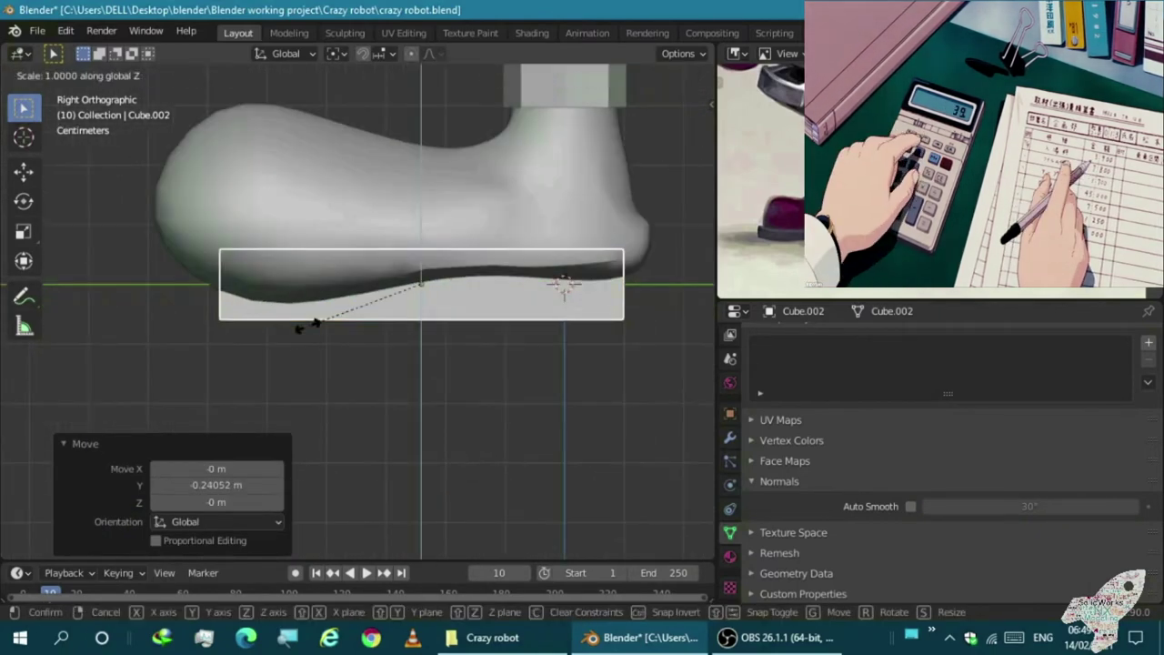
pyautogui.press('KP_1')
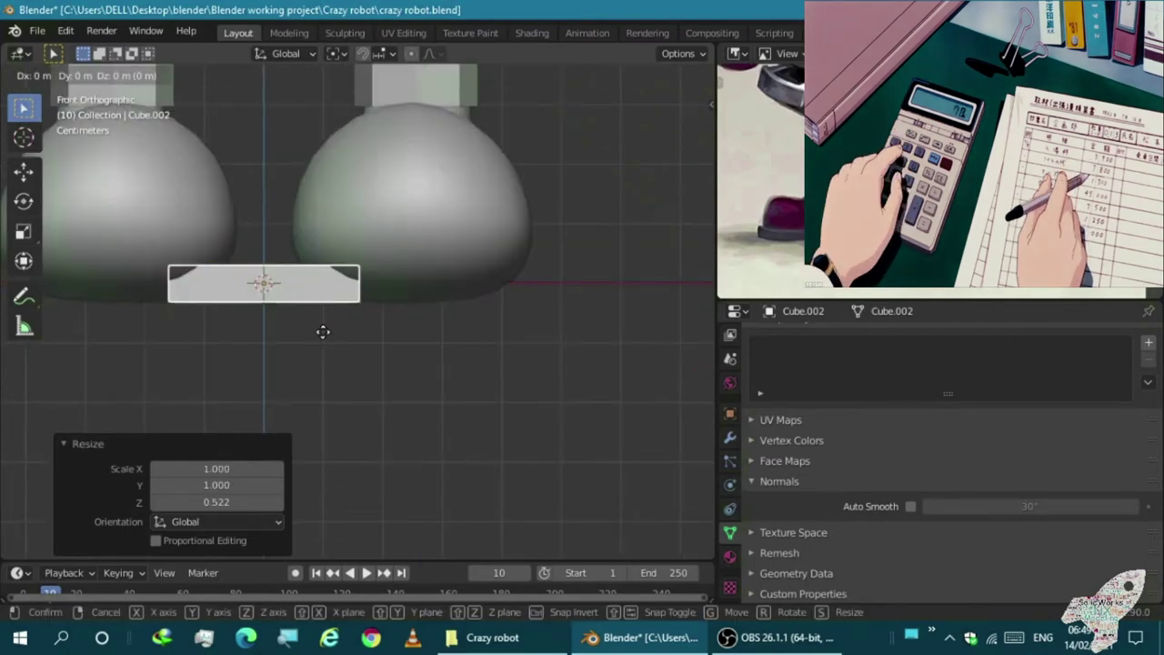
pyautogui.click(503, 353)
pyautogui.moveTo(504, 353)
pyautogui.mouseDown(button='middle')
pyautogui.moveTo(334, 388)
pyautogui.moveTo(393, 387)
pyautogui.moveTo(409, 401)
pyautogui.moveTo(467, 360)
pyautogui.moveTo(344, 373)
pyautogui.moveTo(317, 408)
pyautogui.moveTo(314, 397)
pyautogui.mouseUp(button='middle')
pyautogui.scroll(2, 468, 362)
pyautogui.scroll(2, 459, 375)
# Bevel the sole's corners in edit mode
pyautogui.press('Tab')
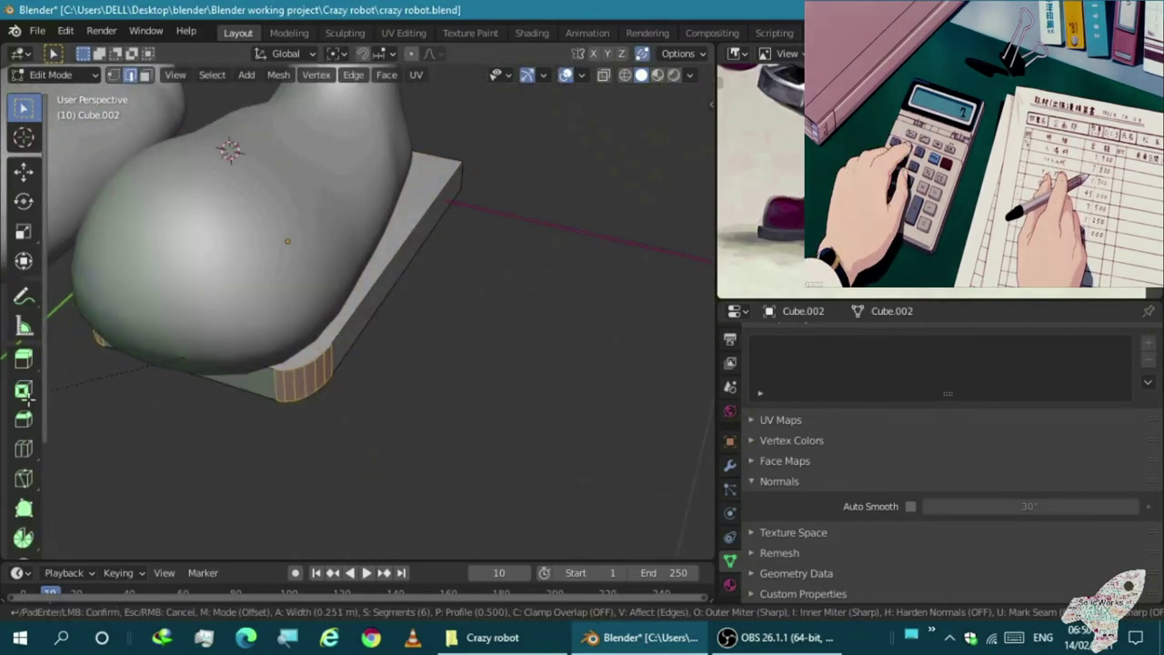
pyautogui.click(5, 444)
pyautogui.moveTo(5, 444)
pyautogui.mouseDown(button='middle')
pyautogui.moveTo(439, 270)
pyautogui.moveTo(670, 122)
pyautogui.moveTo(665, 322)
pyautogui.mouseUp(button='middle')
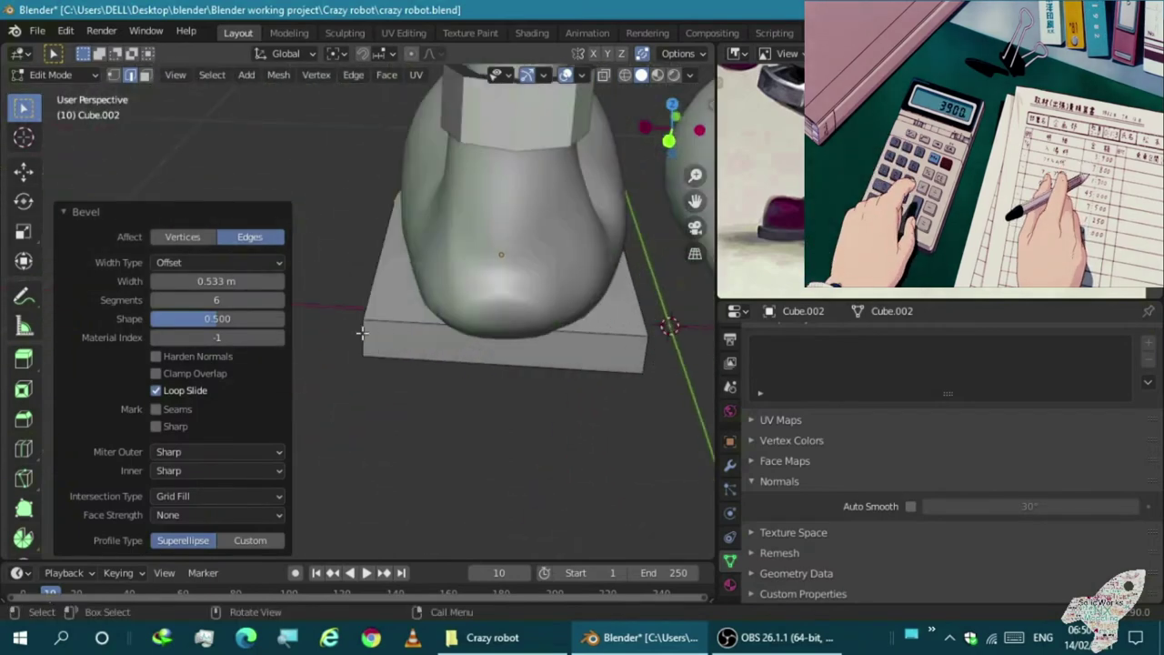
pyautogui.click(298, 526)
pyautogui.moveTo(298, 526)
pyautogui.mouseDown(button='middle')
pyautogui.moveTo(533, 429)
pyautogui.moveTo(501, 385)
pyautogui.moveTo(494, 405)
pyautogui.moveTo(398, 330)
pyautogui.moveTo(588, 442)
pyautogui.moveTo(441, 364)
pyautogui.mouseUp(button='middle')
pyautogui.press('Tab')
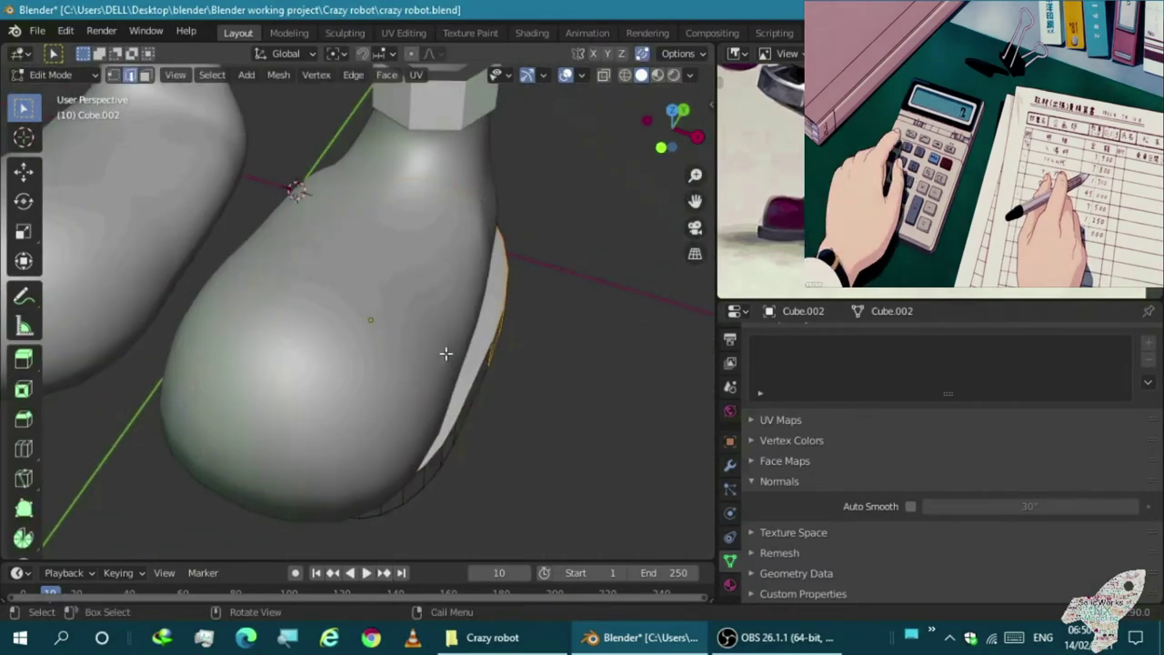
# Undo the bevel in local view and cut five even edge loops across the sole
pyautogui.press('KP_Divide')
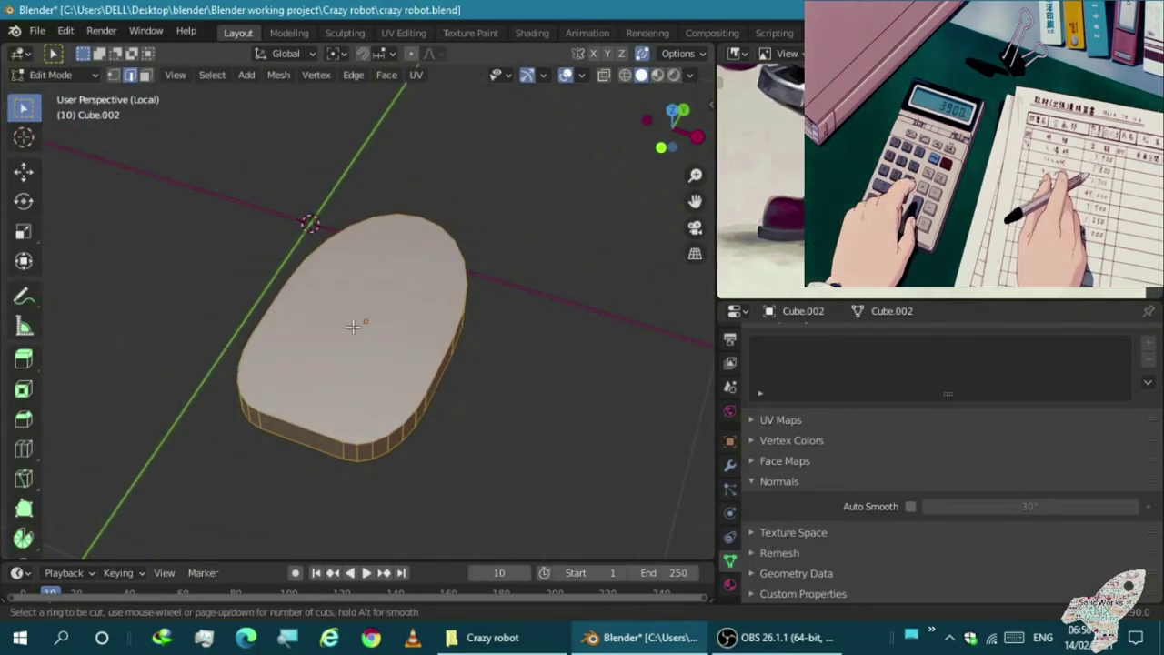
pyautogui.hotkey('ctrl', 'z')
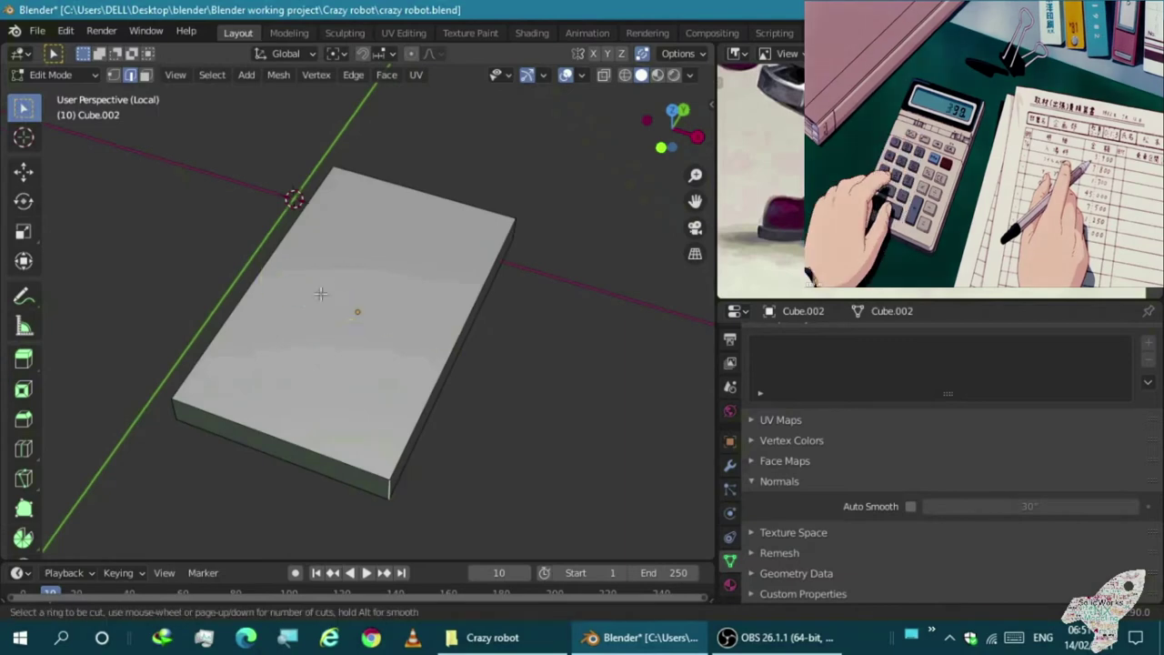
pyautogui.scroll(1, 300, 282)
pyautogui.click(300, 282)
pyautogui.rightClick(268, 325)
pyautogui.press('KP_Divide')
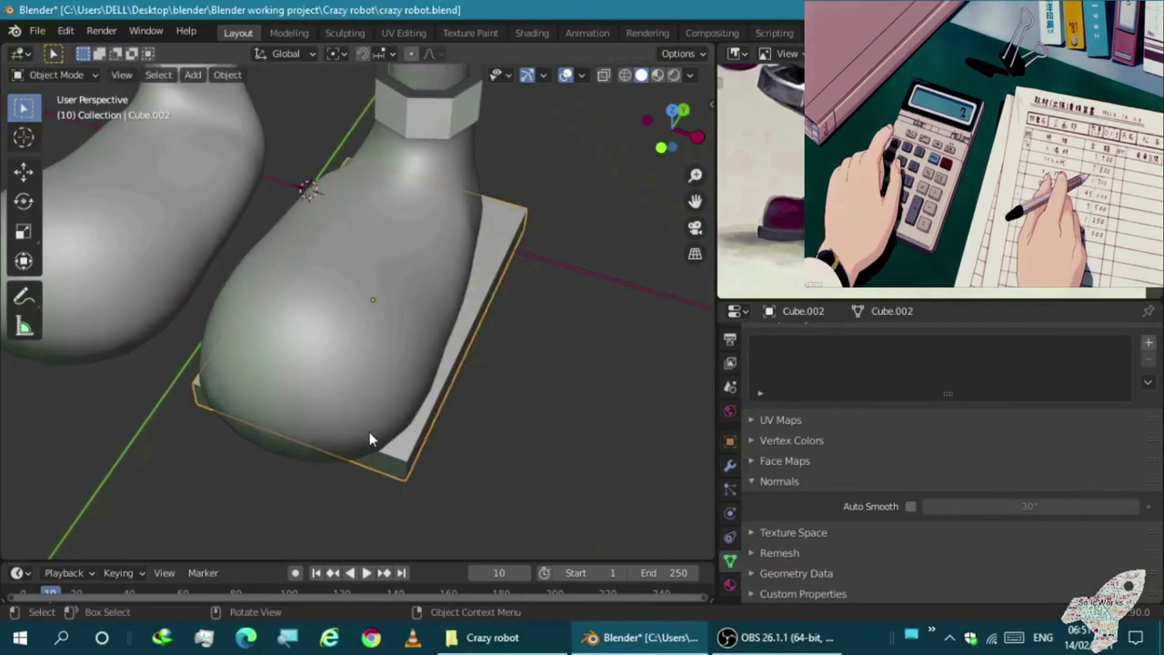
# Separate the duplicated foot outline and return to Object Mode
pyautogui.hotkey('ctrl', 'z')
pyautogui.hotkey('ctrl', 'z')
pyautogui.moveTo(360, 432)
pyautogui.mouseDown(button='middle')
pyautogui.moveTo(201, 257)
pyautogui.moveTo(312, 202)
pyautogui.mouseUp(button='middle')
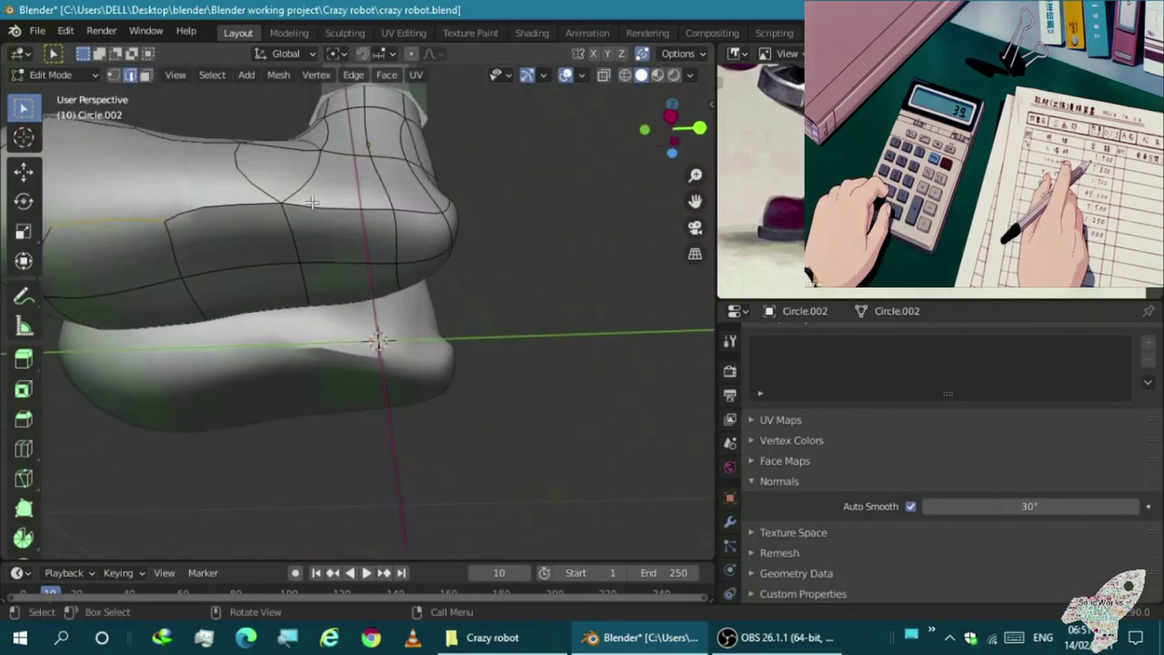
pyautogui.moveTo(377, 218)
pyautogui.mouseDown(button='middle')
pyautogui.moveTo(501, 264)
pyautogui.moveTo(500, 291)
pyautogui.moveTo(419, 324)
pyautogui.mouseUp(button='middle')
pyautogui.scroll(-3, 499, 291)
pyautogui.rightClick(215, 448)
pyautogui.moveTo(216, 448); pyautogui.dragTo(313, 362, button='middle')
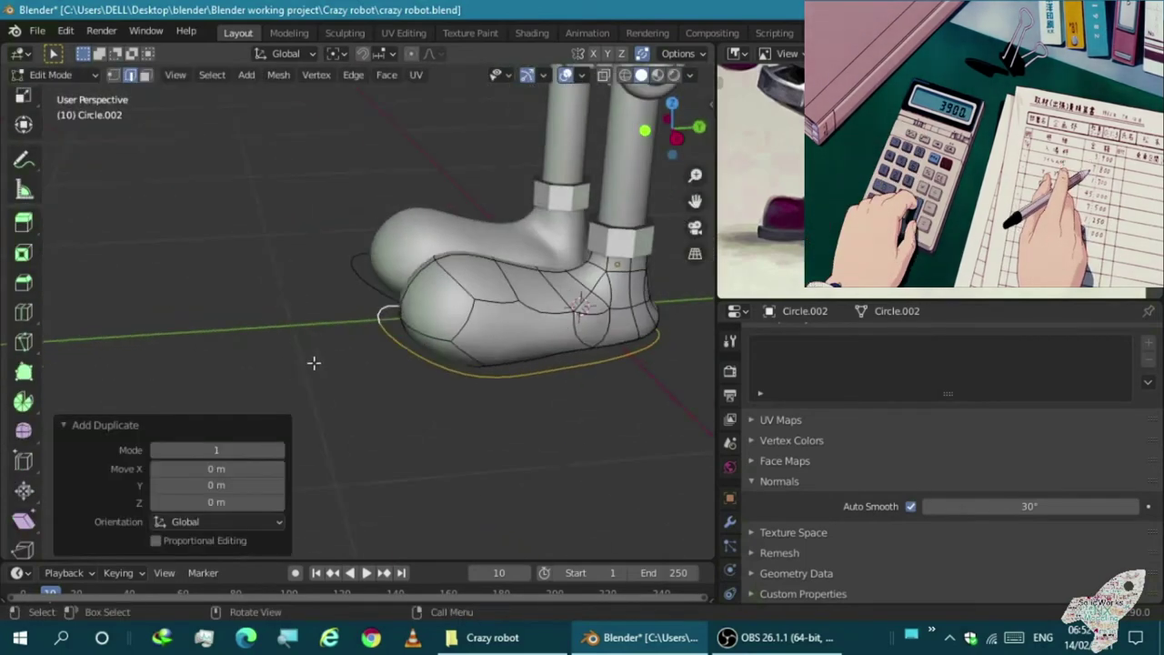
pyautogui.click(413, 351)
pyautogui.press('Tab')
pyautogui.moveTo(456, 348)
pyautogui.mouseDown(button='middle')
pyautogui.moveTo(508, 442)
pyautogui.moveTo(546, 427)
pyautogui.mouseUp(button='middle')
# Hide Circle.004's Subdivision modifier in the viewport from its modifier stack
pyautogui.click(730, 492)
pyautogui.click(729, 466)
pyautogui.click(729, 520)
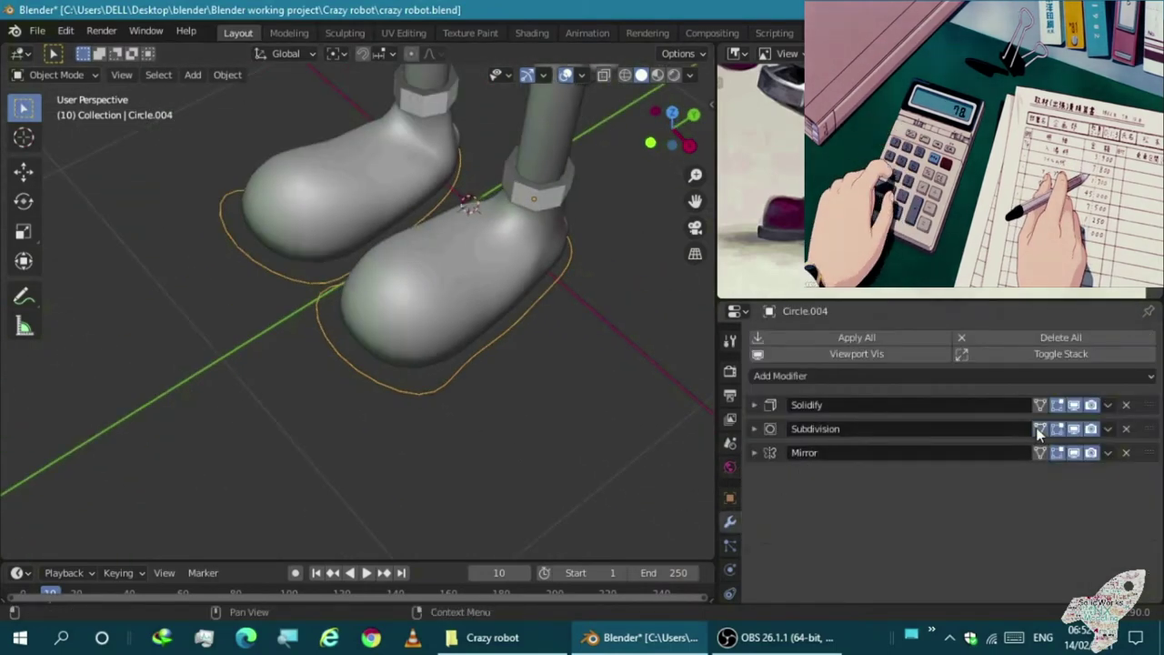
pyautogui.click(1045, 404)
pyautogui.click(1073, 428)
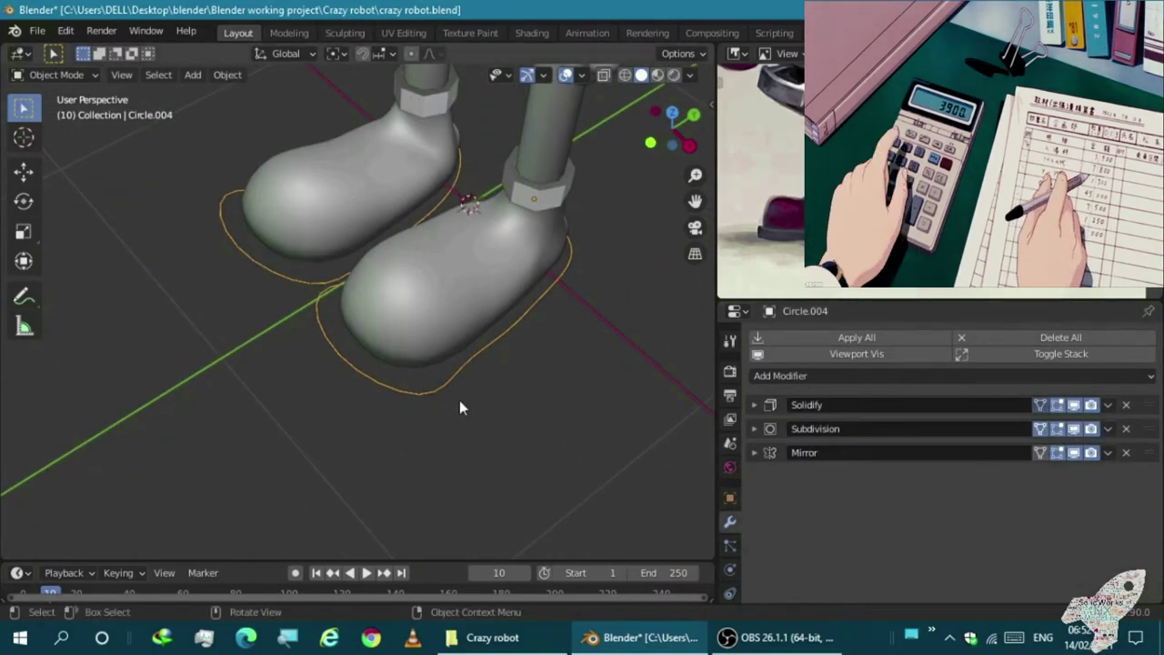
# Try an extrude on the foot's bottom edge from the side view, then remove the Subdivision modifier
pyautogui.moveTo(470, 410); pyautogui.dragTo(408, 383, button='middle')
pyautogui.press('Tab')
pyautogui.press('KP_3')
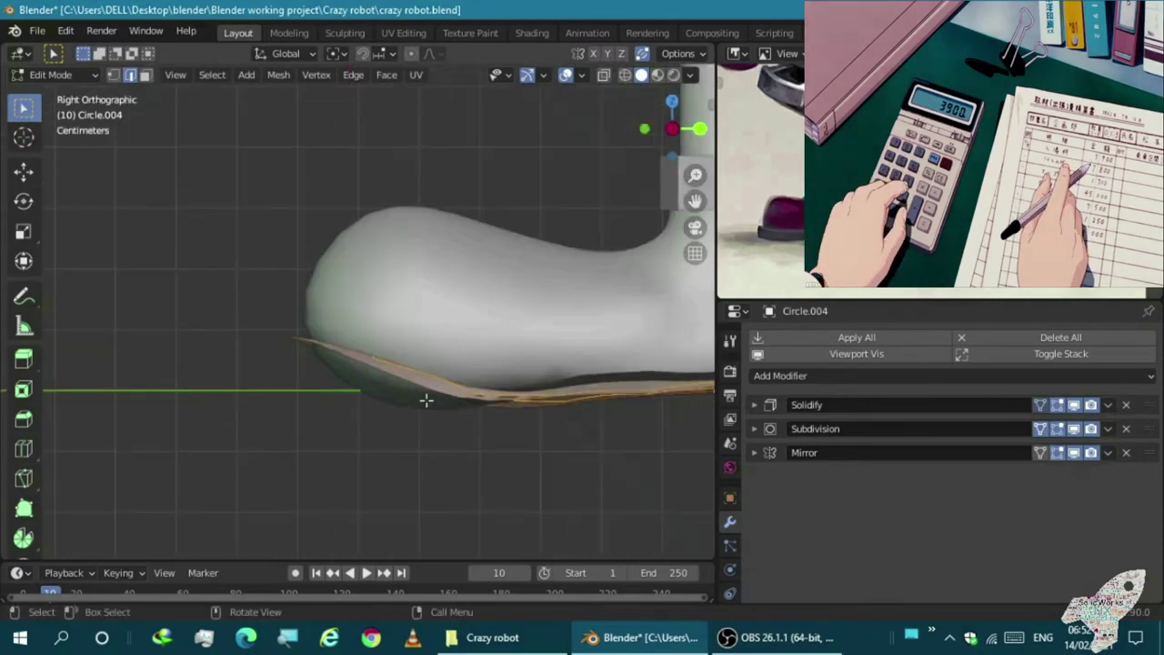
pyautogui.press('KP_1')
pyautogui.press('KP_3')
pyautogui.press('e')
pyautogui.press('Escape')
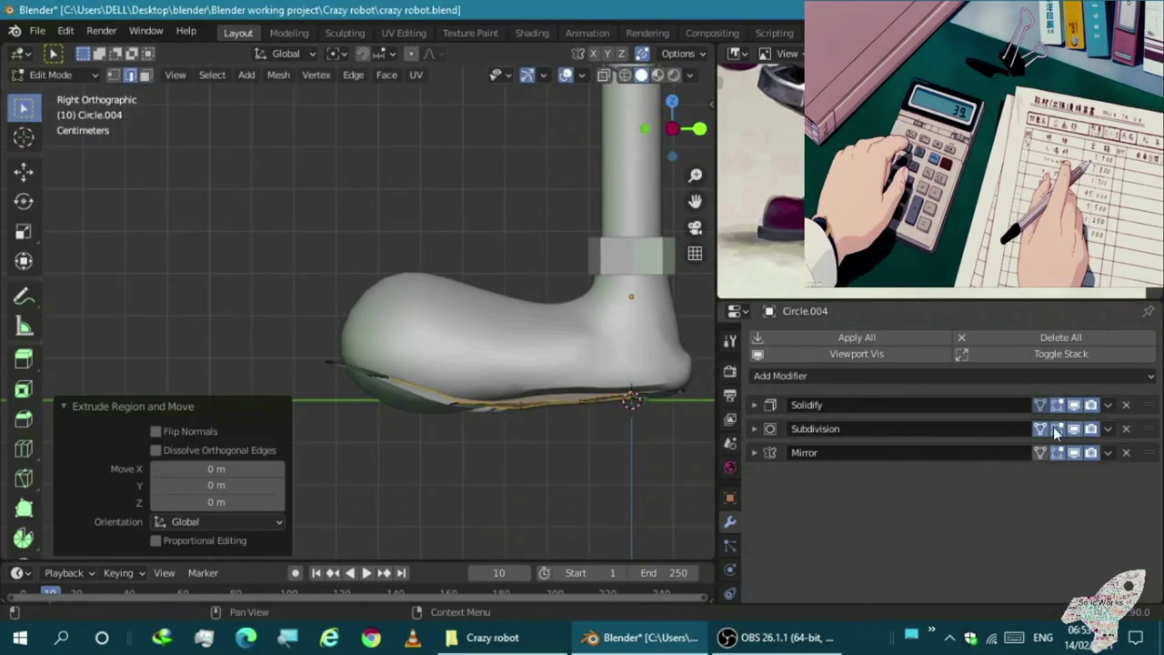
pyautogui.moveTo(421, 501); pyautogui.dragTo(475, 546, button='middle')
pyautogui.click(1125, 429)
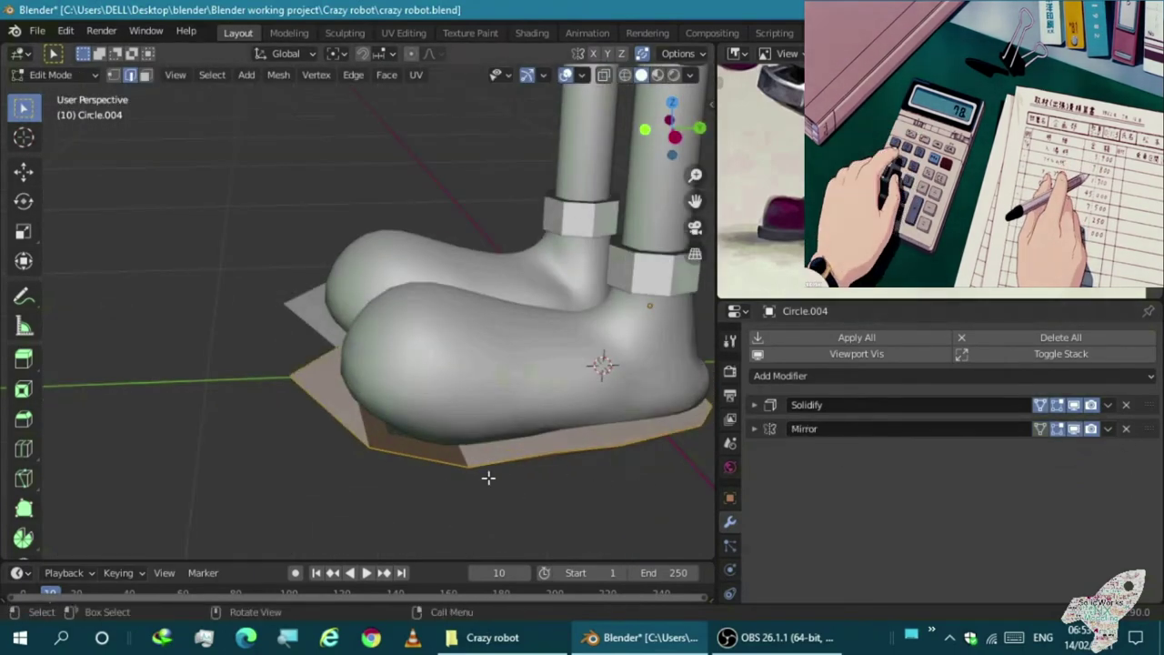
# Test a normal extrude on the sole from the side, check edges in X-ray, and leave Edit Mode
pyautogui.press('KP_3')
pyautogui.press('e')
pyautogui.press('Escape')
pyautogui.moveTo(490, 507)
pyautogui.mouseDown(button='middle')
pyautogui.moveTo(610, 379)
pyautogui.moveTo(455, 530)
pyautogui.moveTo(554, 506)
pyautogui.moveTo(206, 482)
pyautogui.mouseUp(button='middle')
pyautogui.scroll(2, 158, 447)
pyautogui.hotkey('alt', 'z')
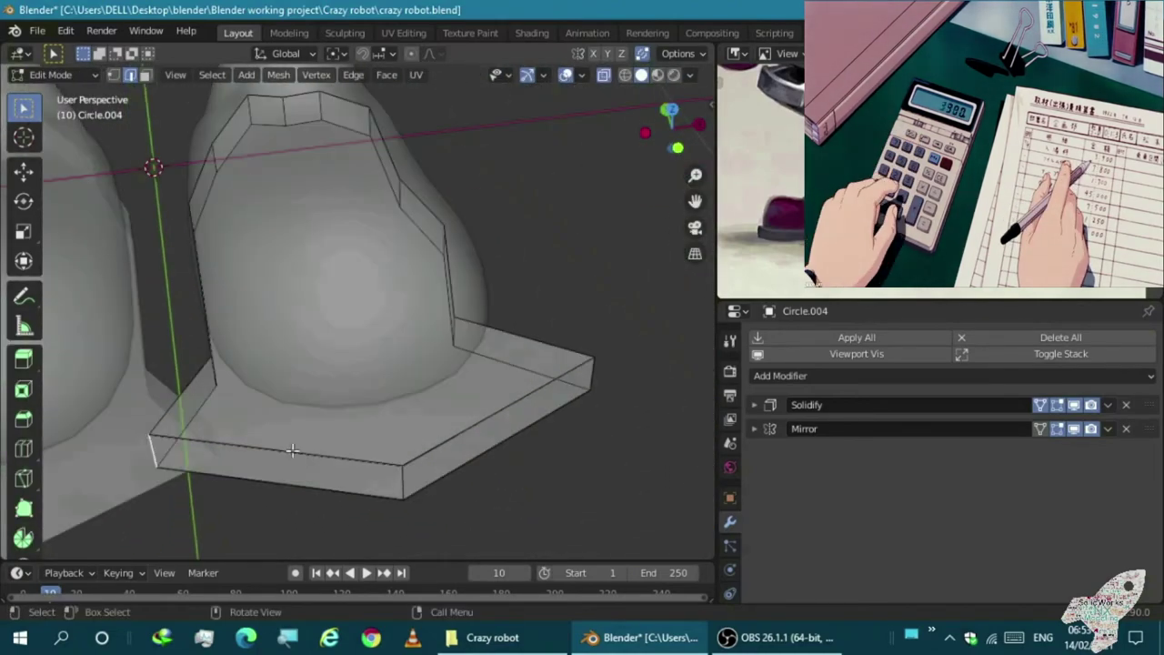
pyautogui.scroll(2, 162, 452)
pyautogui.hotkey('alt', 'z')
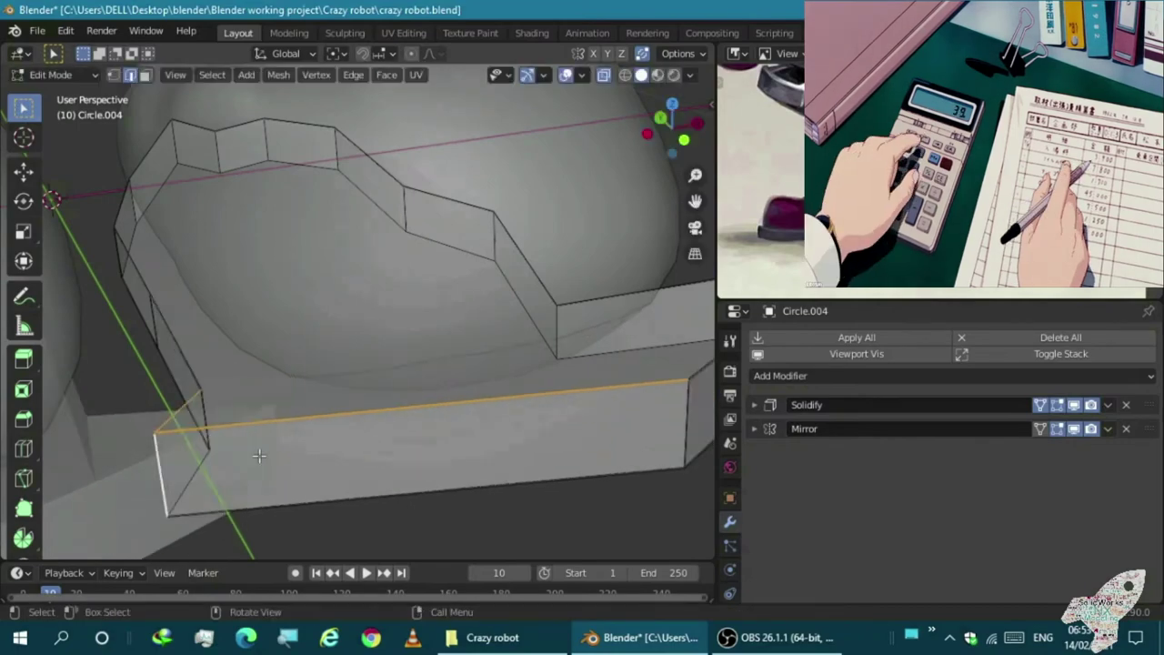
pyautogui.press('Tab')
# Delete the trial sole plate and view the robot from the front
pyautogui.scroll(-5, 251, 478)
pyautogui.press('Delete')
pyautogui.moveTo(304, 455)
pyautogui.mouseDown(button='middle')
pyautogui.moveTo(359, 447)
pyautogui.moveTo(542, 332)
pyautogui.moveTo(501, 355)
pyautogui.moveTo(362, 368)
pyautogui.mouseUp(button='middle')
pyautogui.press('KP_1')
pyautogui.scroll(-2, 474, 310)
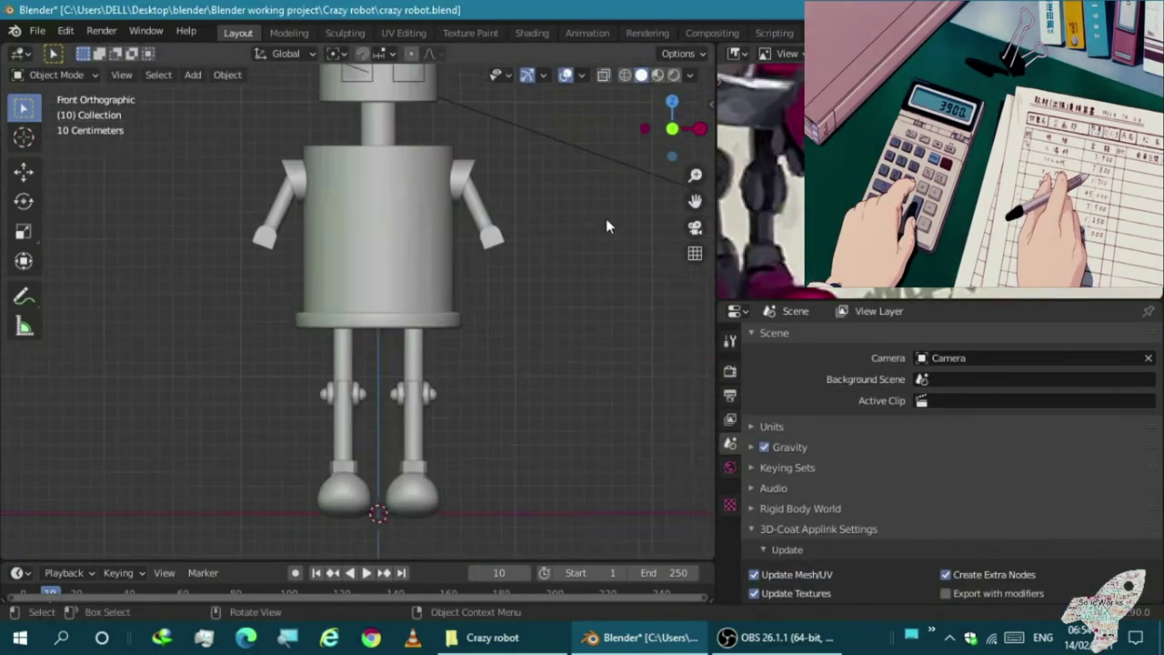
# Select the neck cylinder, Cylinder.001, and isolate it in Edit Mode in front view
pyautogui.hotkey('shift', 'a')
pyautogui.press('Escape')
pyautogui.scroll(1, 399, 187)
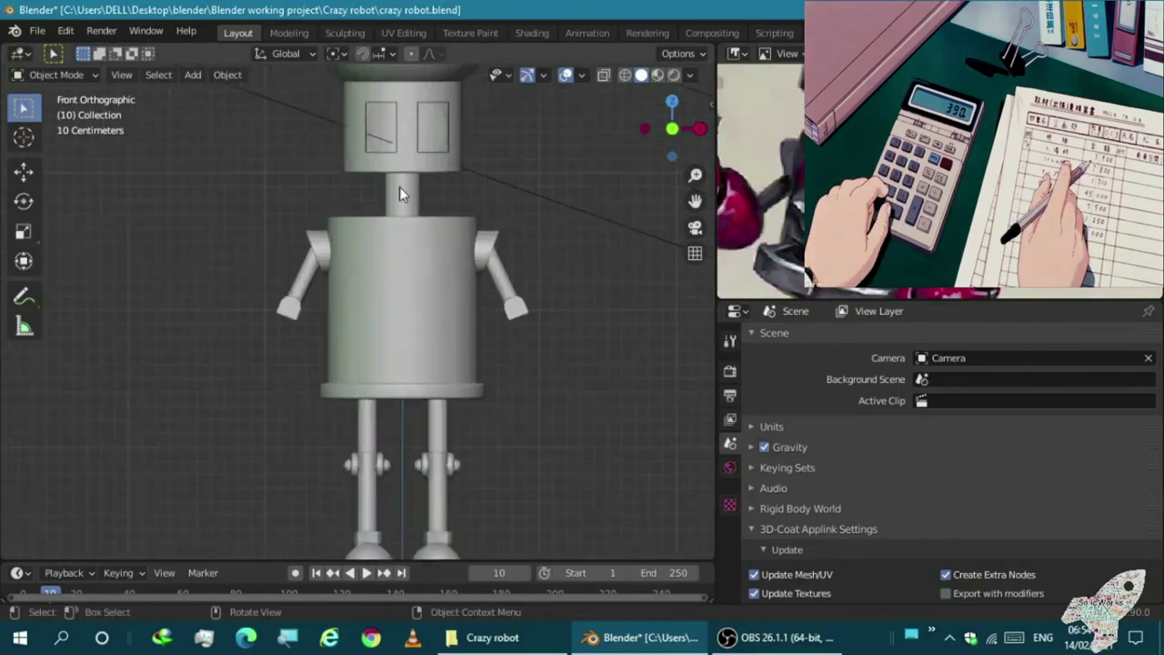
pyautogui.moveTo(399, 186); pyautogui.dragTo(219, 207, button='middle')
pyautogui.scroll(3, 350, 246)
pyautogui.click(350, 245)
pyautogui.press('Tab')
pyautogui.press('KP_Divide')
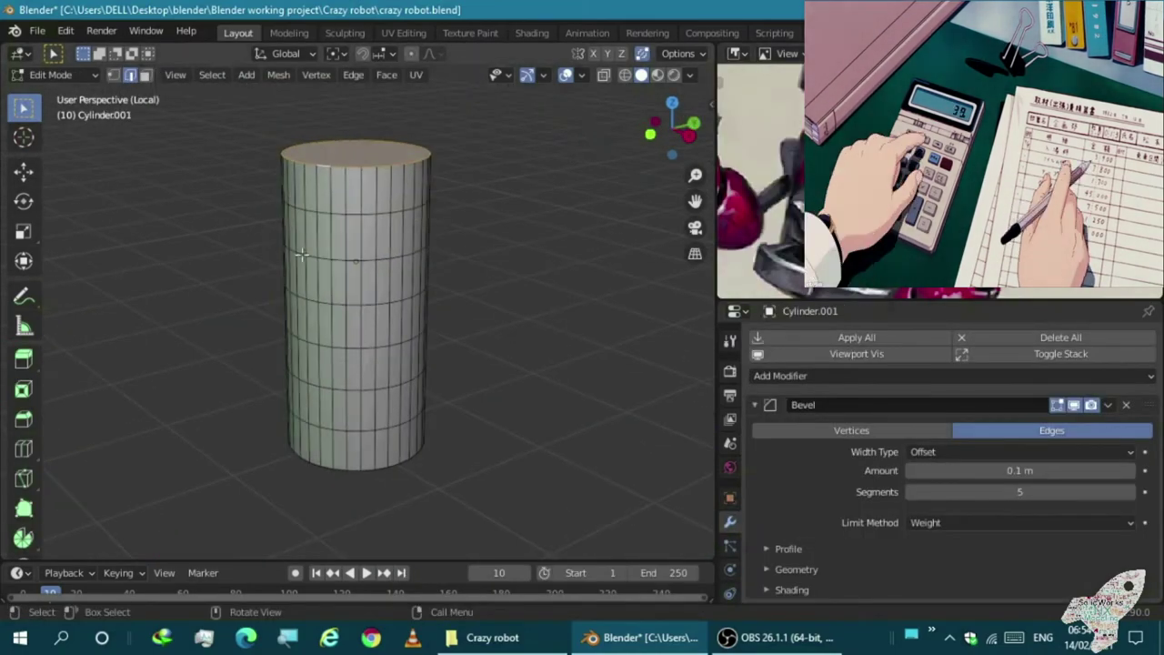
pyautogui.press('KP_1')
# Try box and random selections of the neck cylinder's faces with X-ray on
pyautogui.moveTo(182, 154); pyautogui.dragTo(463, 479)
pyautogui.hotkey('alt', 'z')
pyautogui.moveTo(209, 169); pyautogui.dragTo(436, 428)
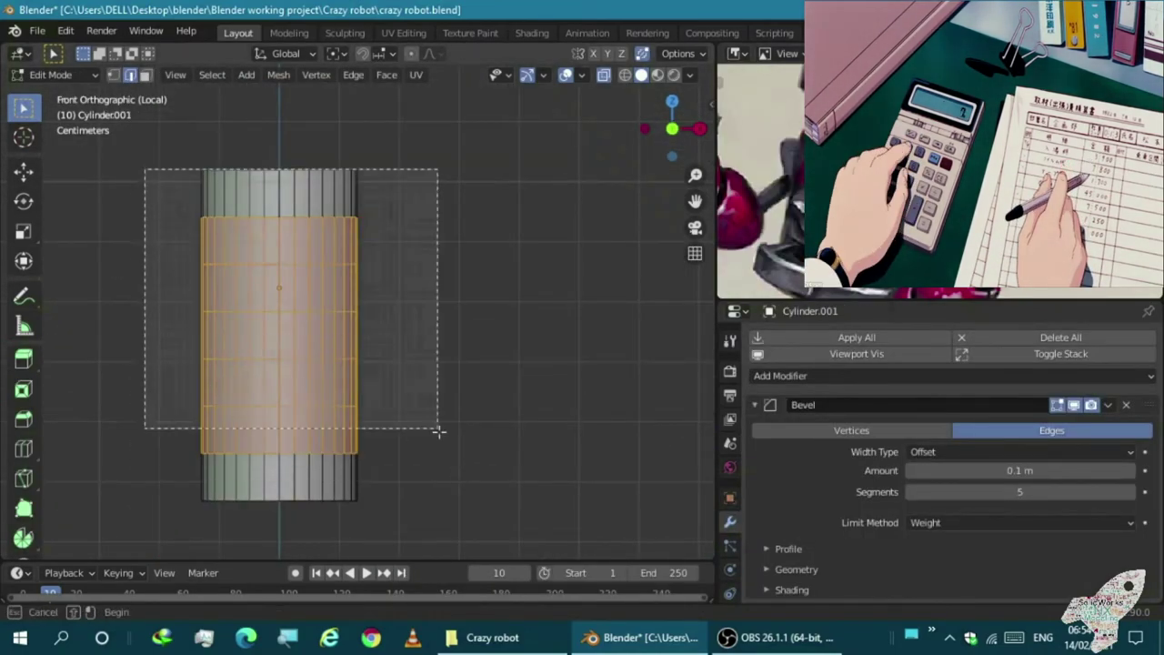
pyautogui.moveTo(437, 429); pyautogui.dragTo(284, 455, button='middle')
pyautogui.press('KP_1')
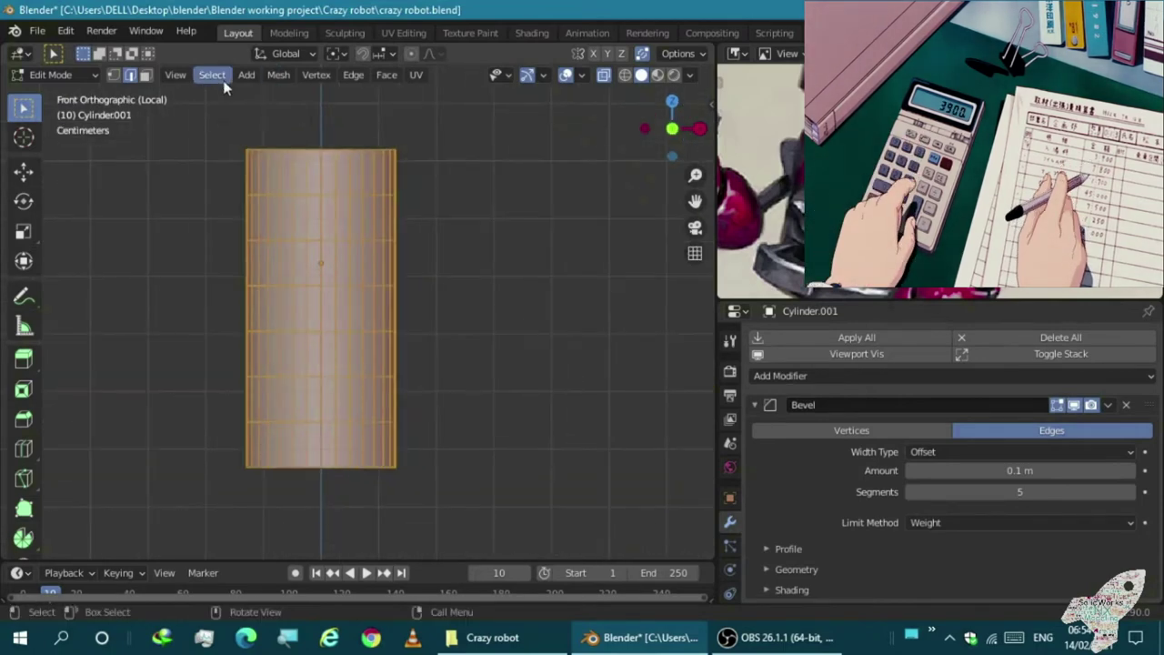
pyautogui.click(219, 77)
pyautogui.click(222, 156)
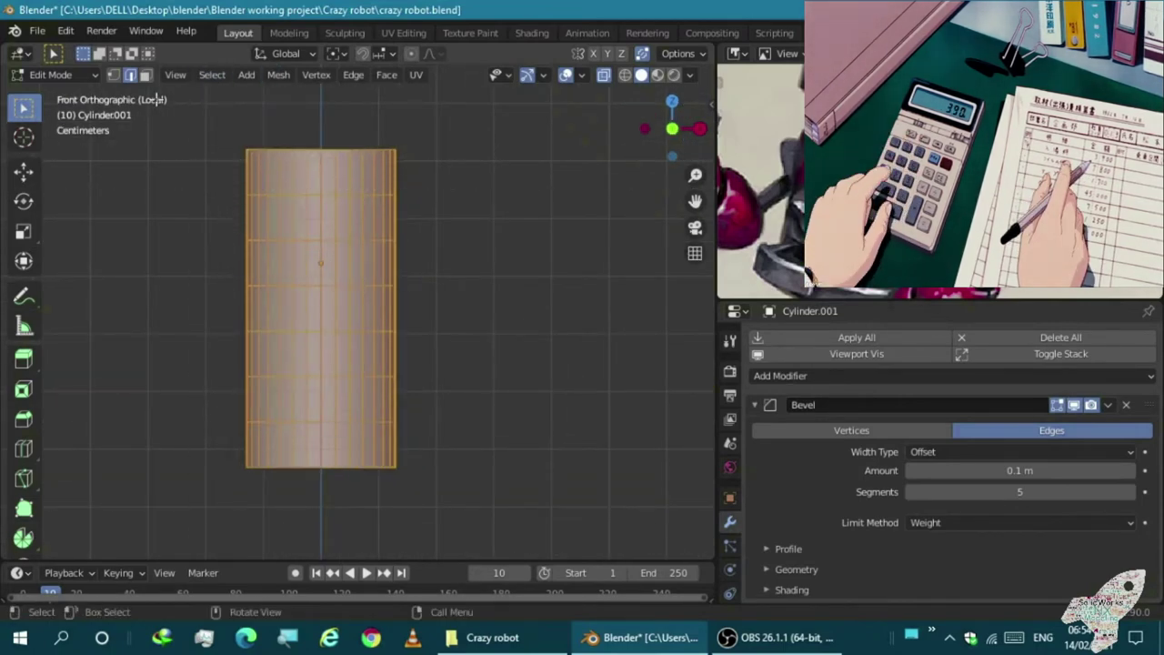
pyautogui.click(211, 75)
pyautogui.click(229, 192)
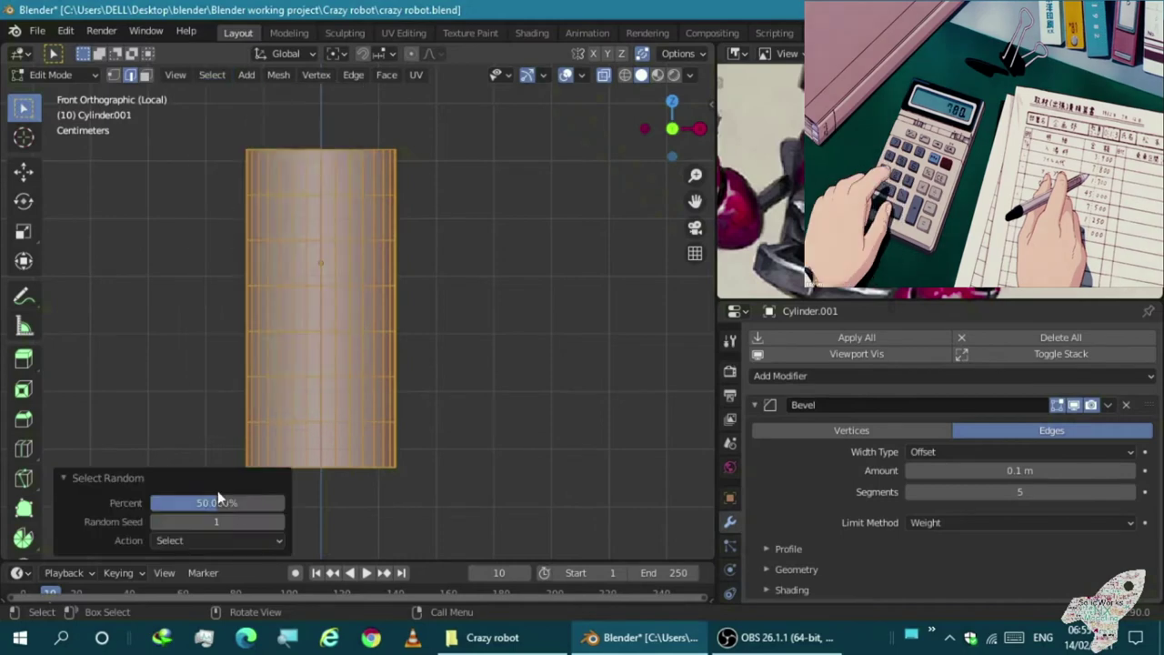
pyautogui.moveTo(232, 428); pyautogui.dragTo(174, 348, button='middle')
pyautogui.press('KP_1')
# Select two horizontal bands, scale and extrude them, then undo the trial extrusion
pyautogui.keyDown('alt'); pyautogui.click(449, 239); pyautogui.keyUp('alt')
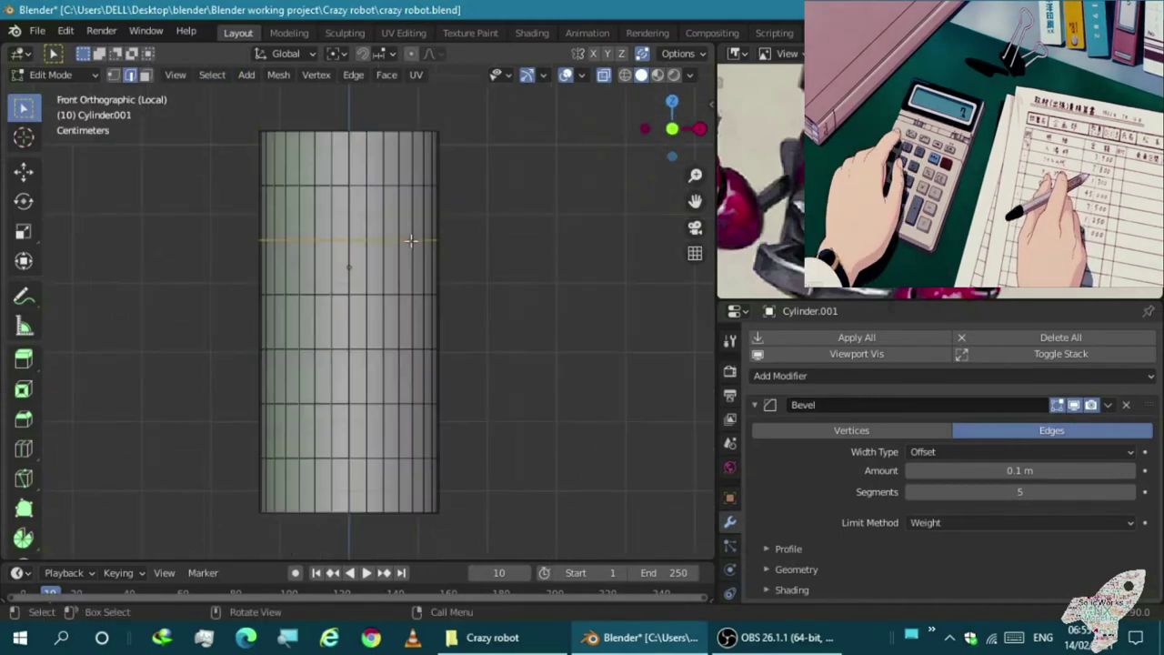
pyautogui.keyDown('ctrl'); pyautogui.keyDown('alt'); pyautogui.keyDown('shift'); pyautogui.click(438, 407); pyautogui.keyUp('shift'); pyautogui.keyUp('alt'); pyautogui.keyUp('ctrl')
pyautogui.moveTo(449, 443); pyautogui.dragTo(304, 460, button='middle')
pyautogui.press('s')
pyautogui.click(246, 419)
pyautogui.press('e')
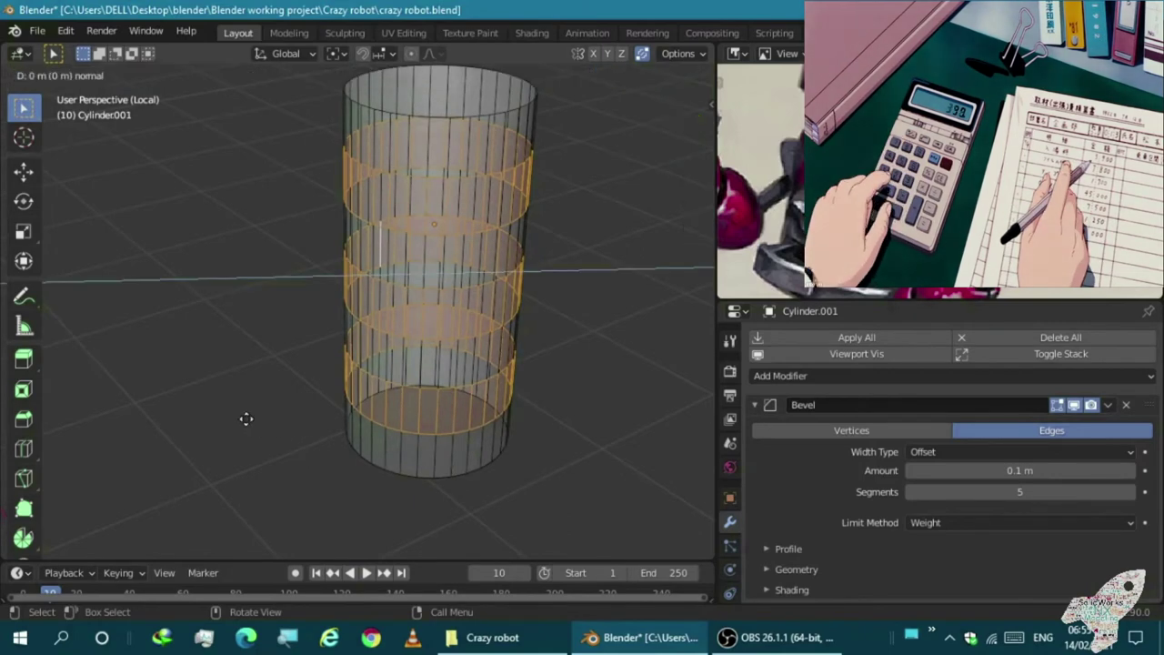
pyautogui.click(278, 414)
pyautogui.press('KP_3')
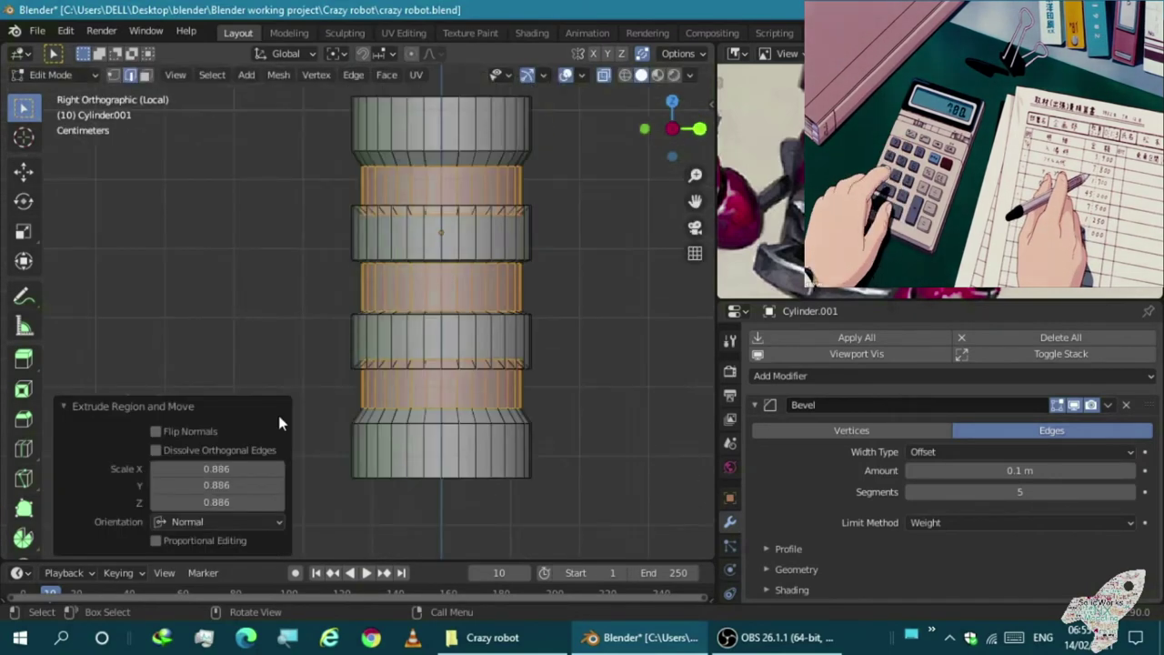
pyautogui.rightClick(288, 455)
pyautogui.hotkey('ctrl', 'z')
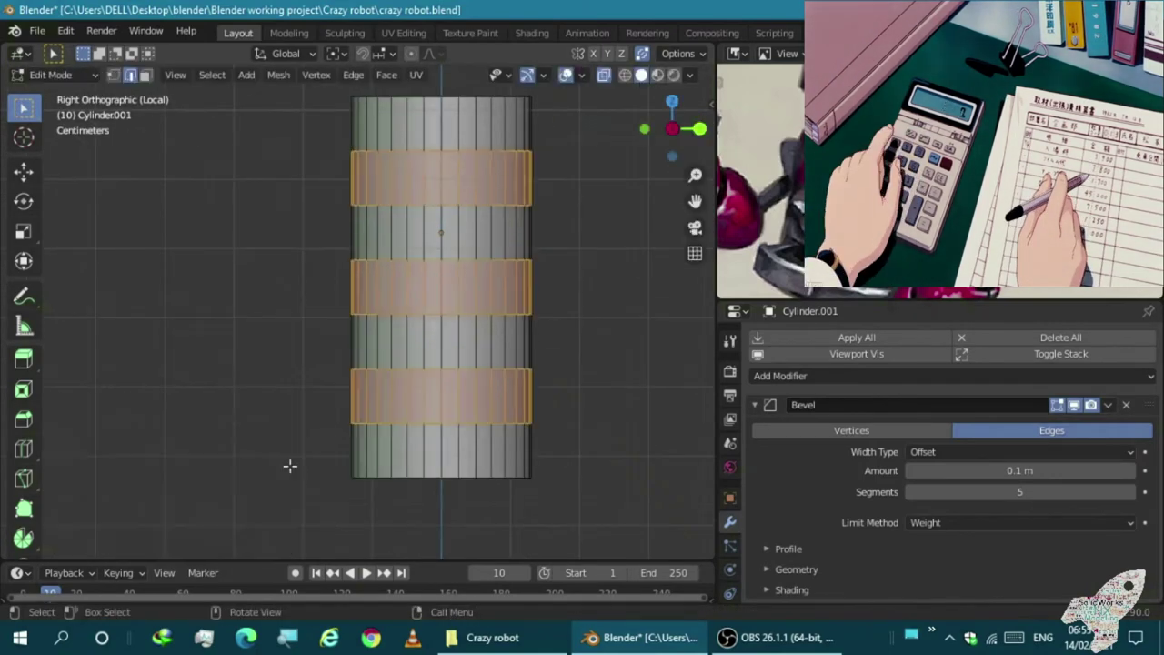
pyautogui.click(234, 334)
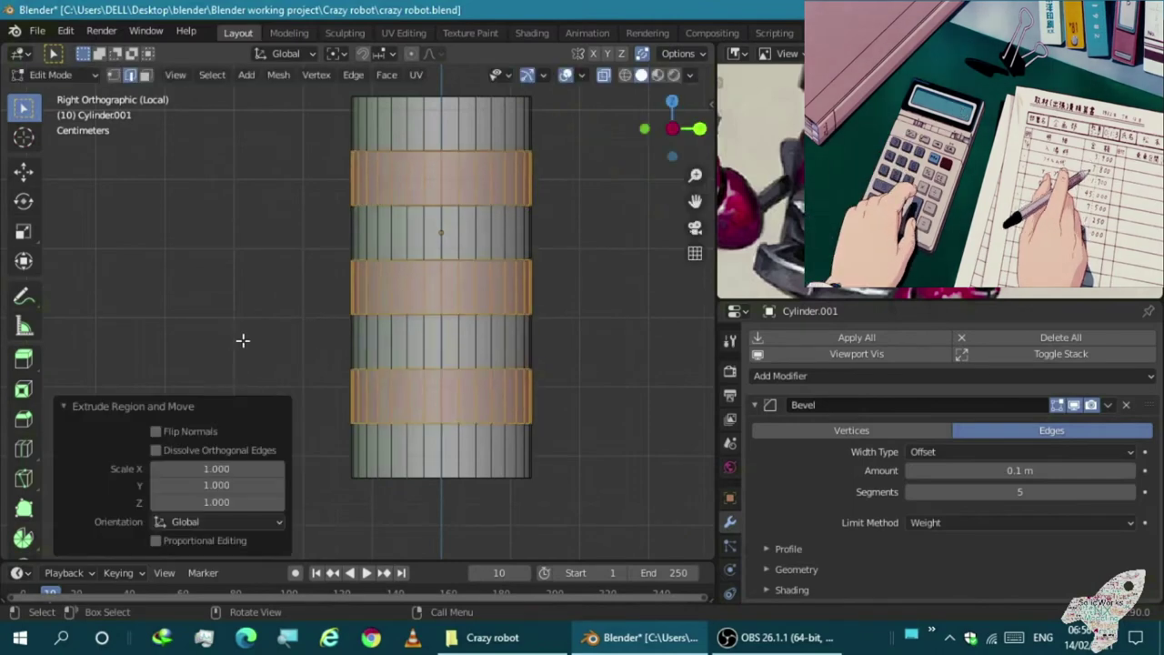
pyautogui.scroll(-2, 242, 340)
pyautogui.hotkey('ctrl', 'z')
# Extrude and scale alternating face bands into narrow inset rings between wider ones
pyautogui.moveTo(301, 191); pyautogui.dragTo(334, 202)
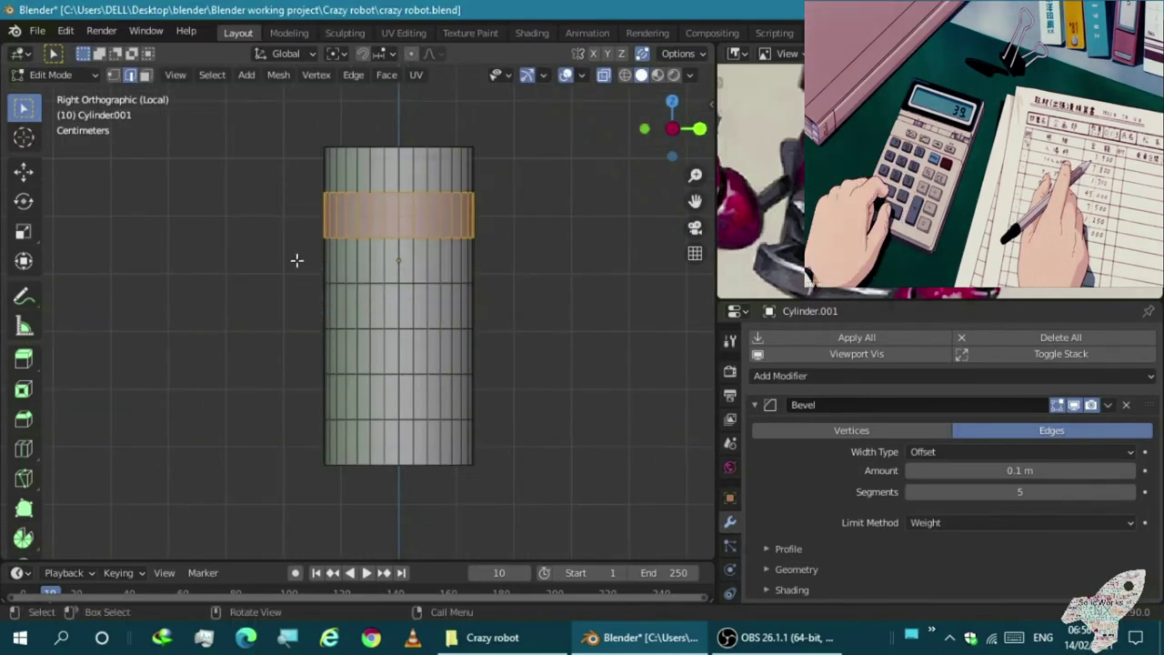
pyautogui.click(251, 265)
pyautogui.scroll(2, 291, 281)
pyautogui.moveTo(291, 281); pyautogui.dragTo(533, 361)
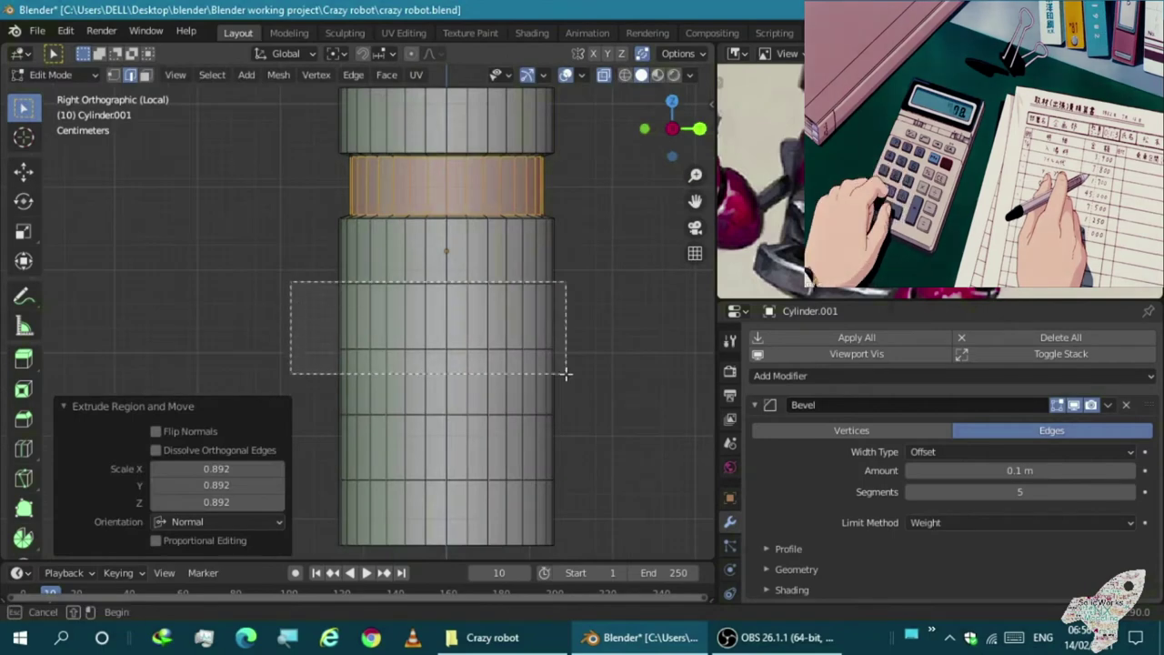
pyautogui.press('e')
pyautogui.press('s')
pyautogui.click(329, 335)
pyautogui.moveTo(312, 392); pyautogui.dragTo(559, 507)
pyautogui.press('s')
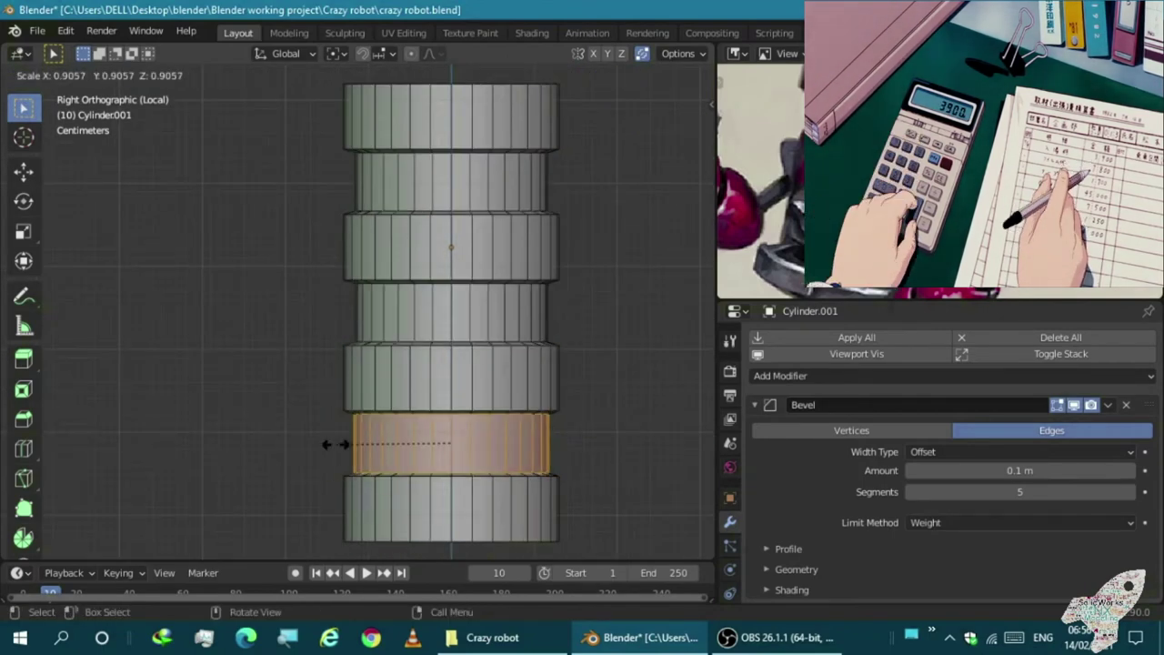
pyautogui.click(345, 444)
# Leave Edit Mode and exit local view to show the ribbed neck on the robot
pyautogui.press('Tab')
pyautogui.moveTo(330, 398); pyautogui.dragTo(395, 466, button='middle')
pyautogui.press('KP_Divide')
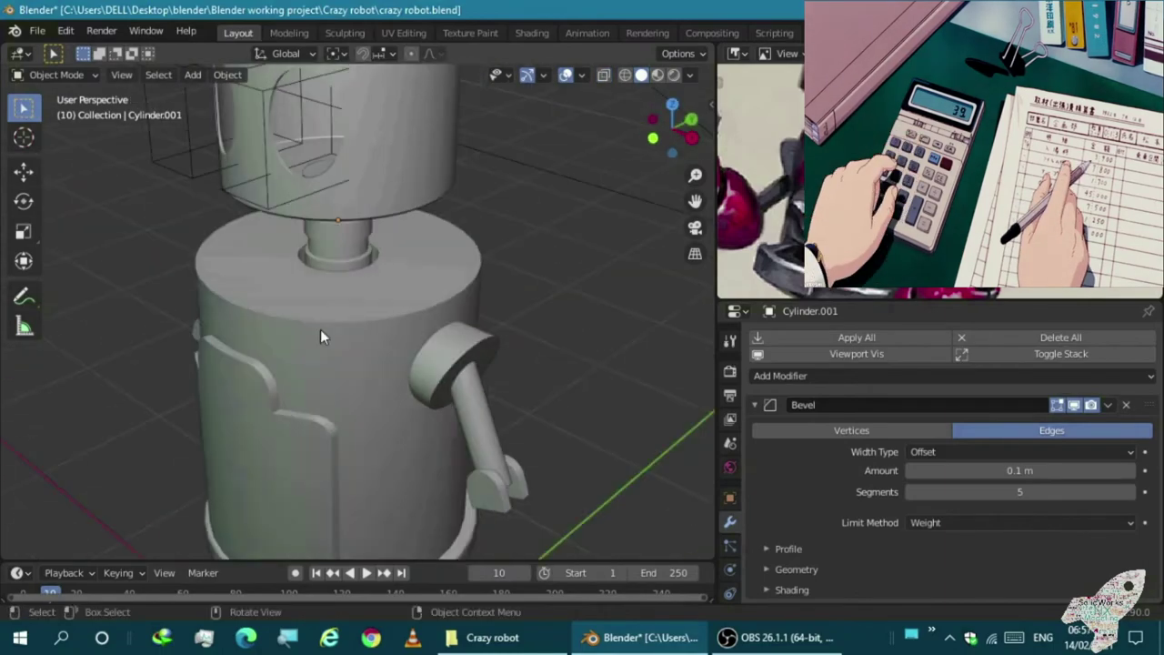
pyautogui.scroll(-2, 321, 336)
pyautogui.moveTo(341, 296)
pyautogui.keyDown('alt'); pyautogui.mouseDown(button='middle')
pyautogui.moveTo(340, 312)
pyautogui.moveTo(361, 289)
pyautogui.moveTo(250, 364)
pyautogui.moveTo(332, 404)
pyautogui.mouseUp(button='middle'); pyautogui.keyUp('alt')
# Select the robot's body cylinder and view it from above in X-ray
pyautogui.scroll(-2, 488, 370)
pyautogui.scroll(2, 330, 386)
pyautogui.click(329, 386)
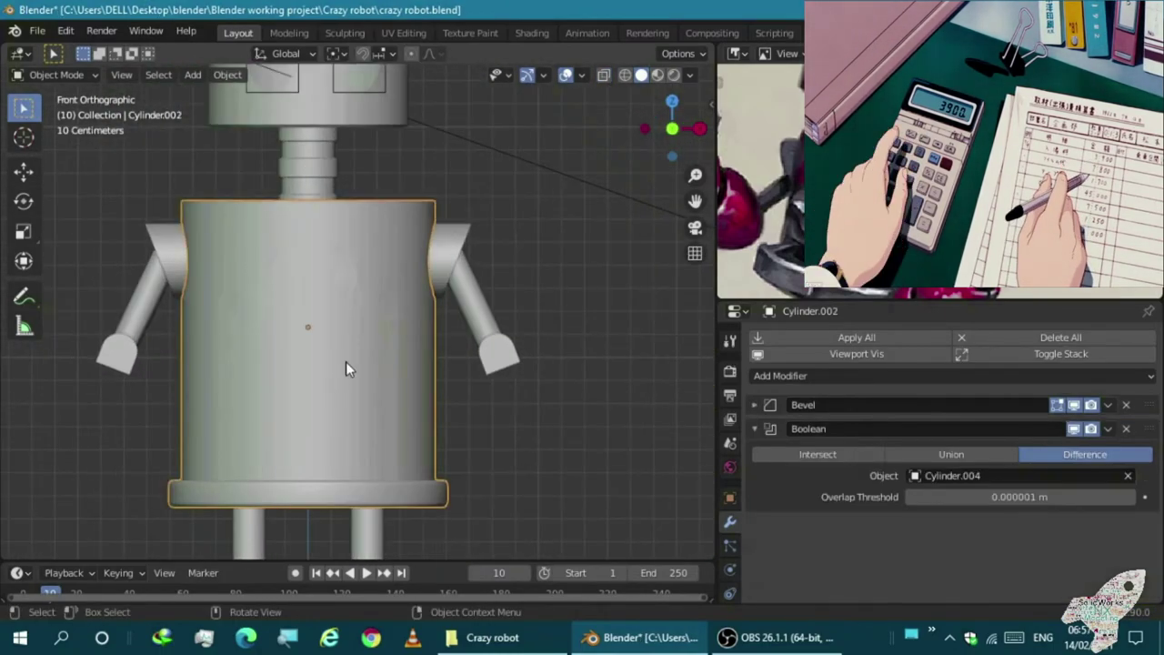
pyautogui.press('KP_7')
pyautogui.scroll(-1, 302, 330)
pyautogui.hotkey('alt', 'z')
# Add a cylinder scaled 0.747, raised to Z 1.8696 m, and flattened to 0.462 on Z
pyautogui.hotkey('shift', 'a')
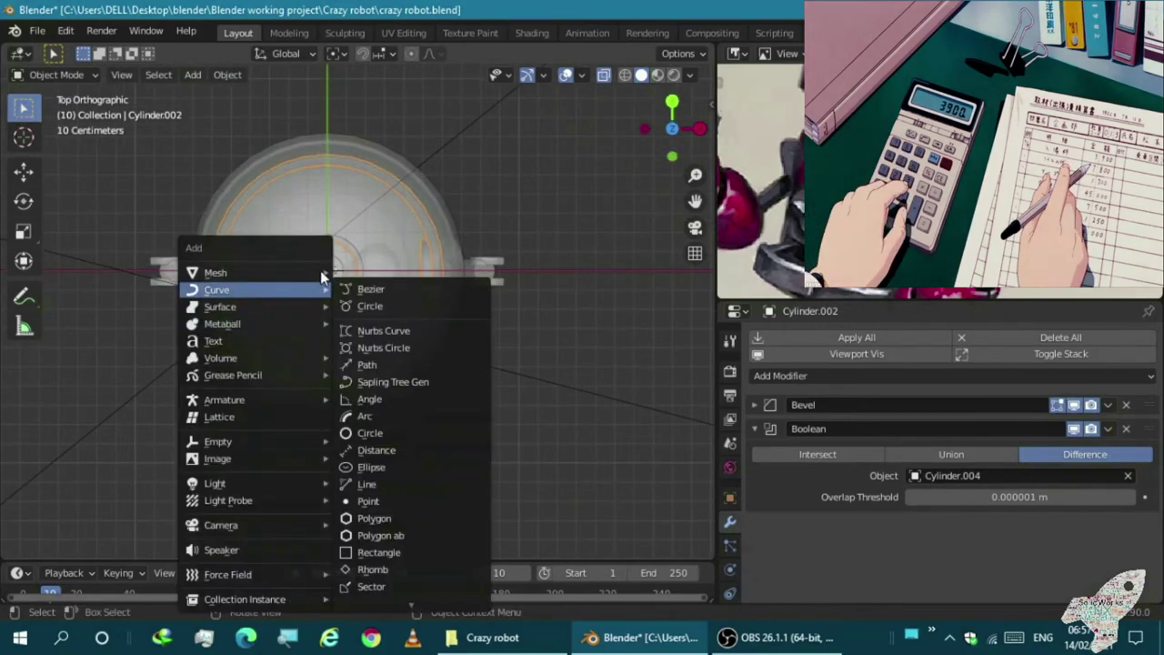
pyautogui.click(375, 357)
pyautogui.press('s')
pyautogui.click(189, 235)
pyautogui.press('KP_1')
pyautogui.scroll(-6, 253, 344)
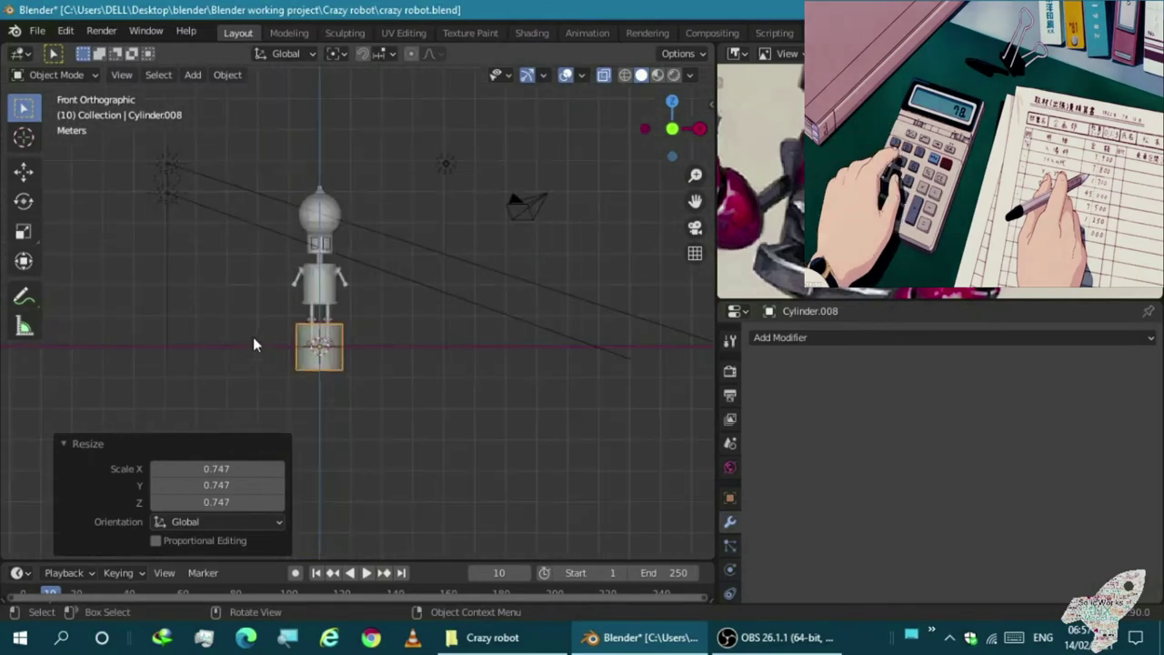
pyautogui.click(274, 287)
pyautogui.scroll(5, 236, 300)
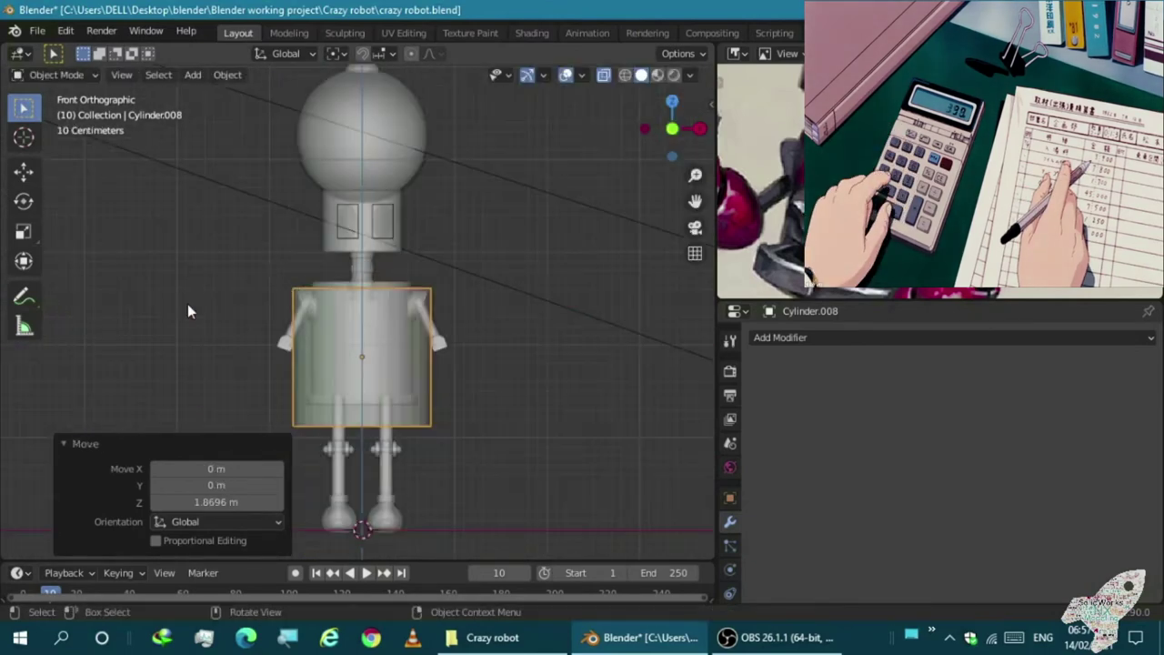
pyautogui.click(278, 367)
# Check the new cylinder around the body, then isolate it in Edit Mode
pyautogui.press('KP_7')
pyautogui.scroll(-1, 283, 312)
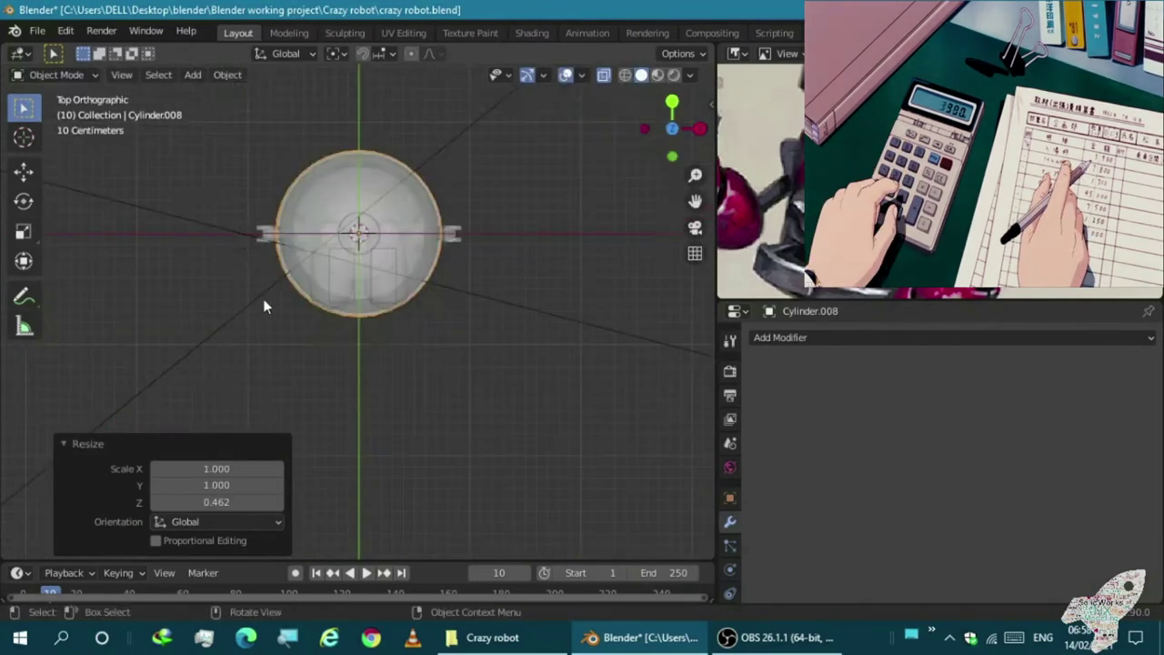
pyautogui.moveTo(235, 261)
pyautogui.mouseDown(button='middle')
pyautogui.moveTo(216, 204)
pyautogui.moveTo(147, 169)
pyautogui.mouseUp(button='middle')
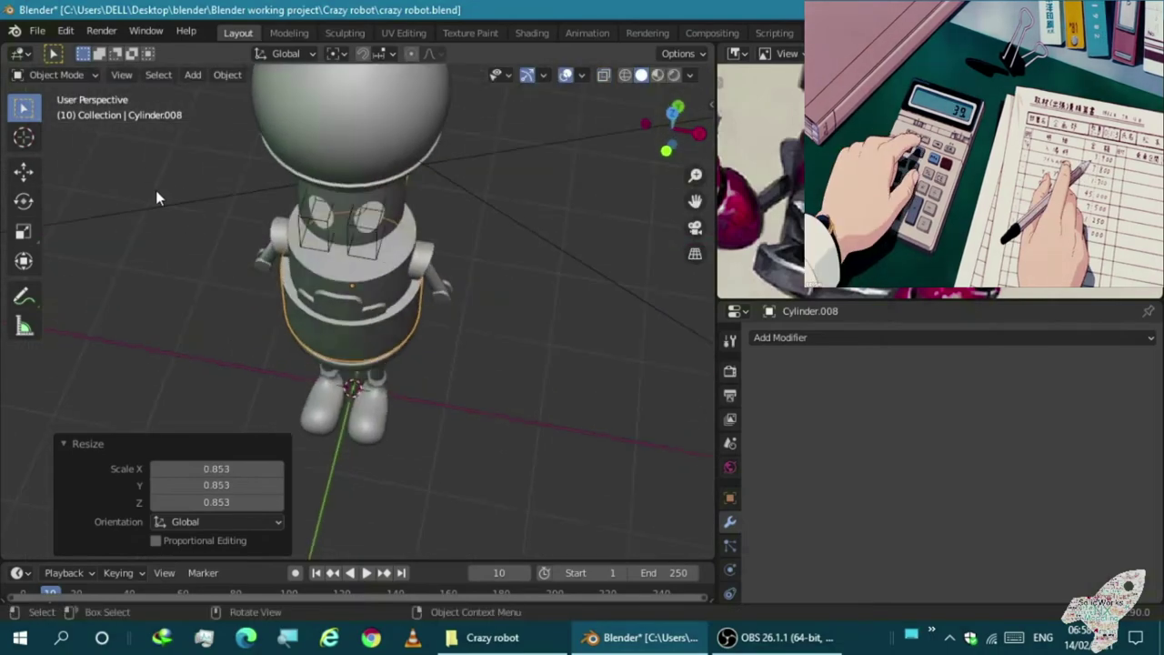
pyautogui.scroll(3, 147, 170)
pyautogui.press('Tab')
pyautogui.scroll(1, 261, 270)
pyautogui.press('KP_Divide')
# Delete Cylinder.008's top face in face select mode
pyautogui.press('3')
pyautogui.click(356, 254)
pyautogui.press('x')
pyautogui.moveTo(355, 254); pyautogui.dragTo(357, 276, button='middle')
pyautogui.press('KP_7')
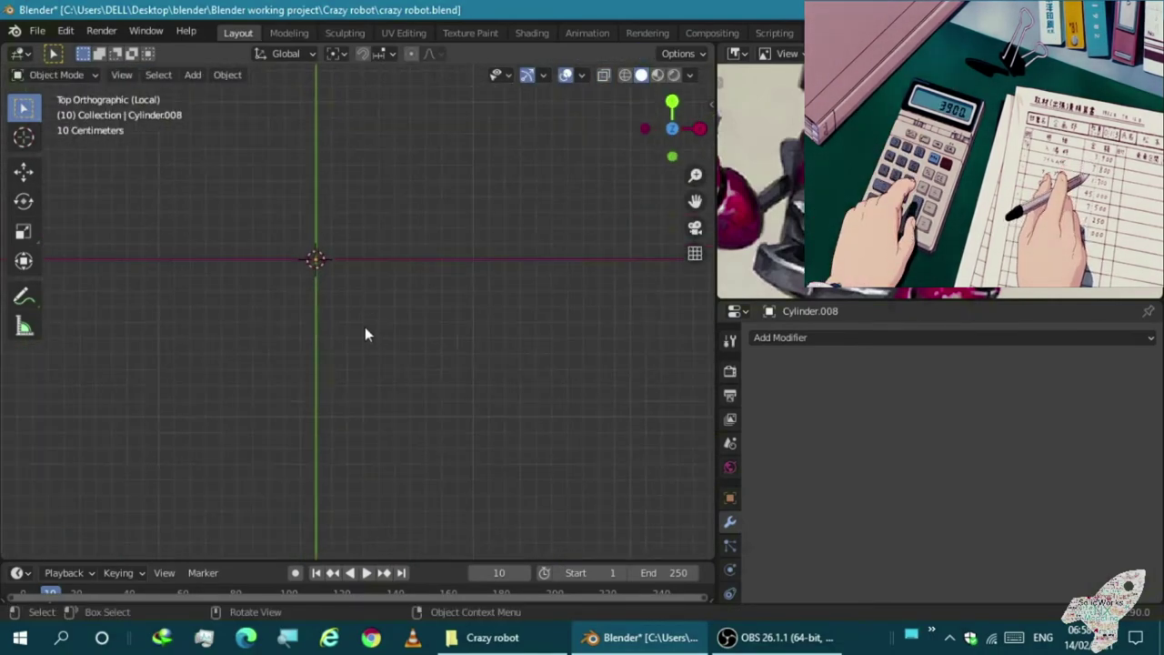
pyautogui.moveTo(365, 337); pyautogui.dragTo(392, 300, button='middle')
pyautogui.click(814, 338)
# Add a Solidify modifier to the body band ring
pyautogui.click(800, 243)
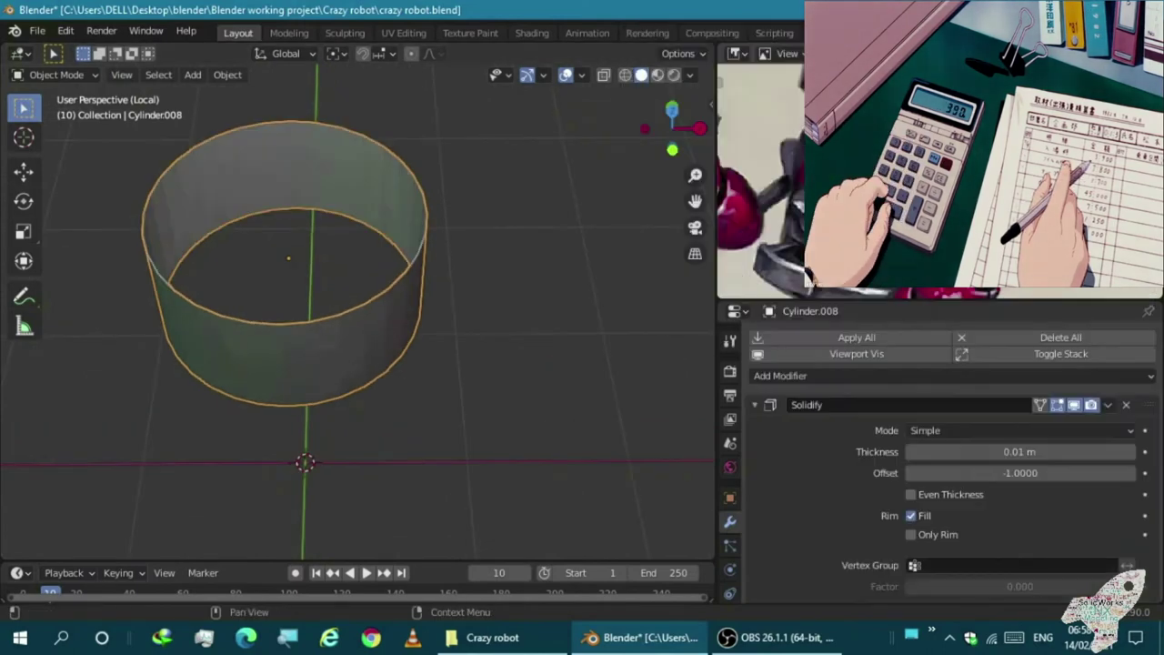
pyautogui.rightClick(281, 340)
pyautogui.click(273, 322)
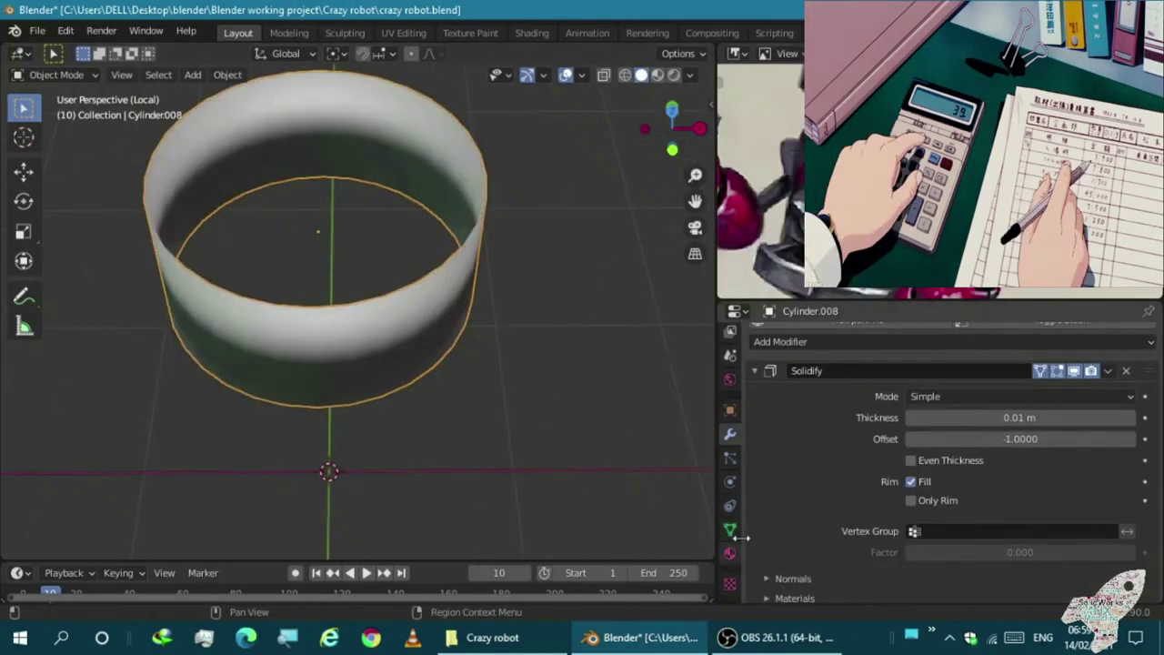
pyautogui.press('KP_Divide')
# Delete most of the band's faces so only a curved side panel remains
pyautogui.moveTo(446, 410); pyautogui.dragTo(411, 437, button='middle')
pyautogui.press('Tab')
pyautogui.press('KP_3')
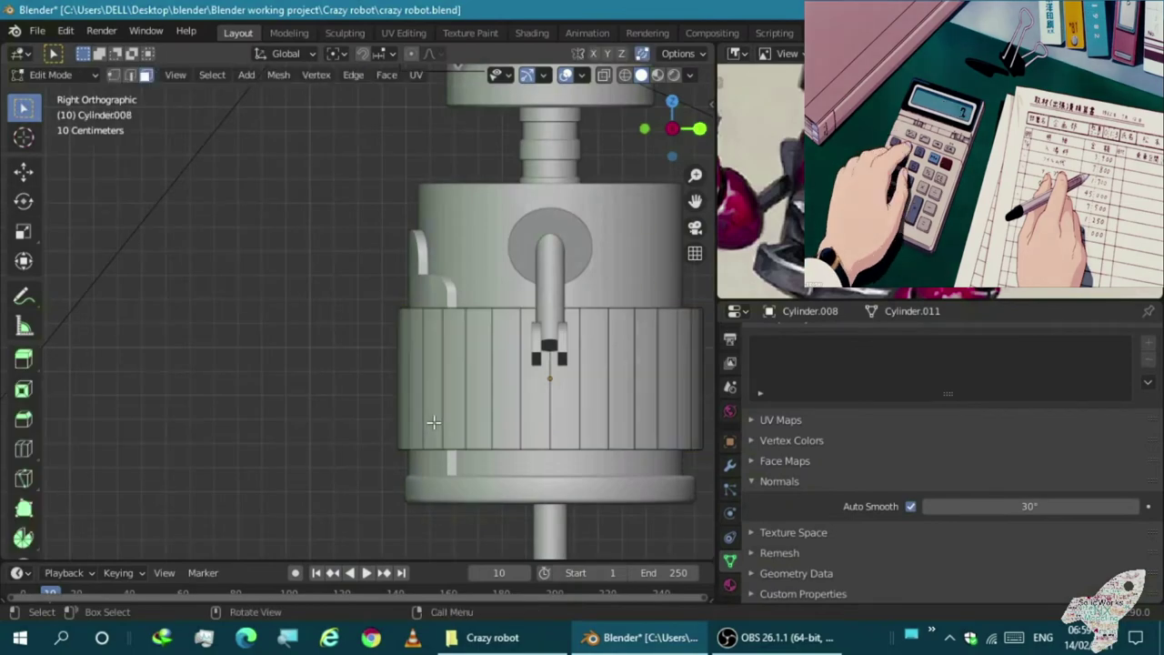
pyautogui.moveTo(386, 263); pyautogui.dragTo(578, 441)
pyautogui.moveTo(578, 441); pyautogui.dragTo(498, 446, button='middle')
pyautogui.press('x')
pyautogui.click(459, 434)
pyautogui.hotkey('alt', 'z')
pyautogui.moveTo(351, 467); pyautogui.dragTo(343, 460, button='middle')
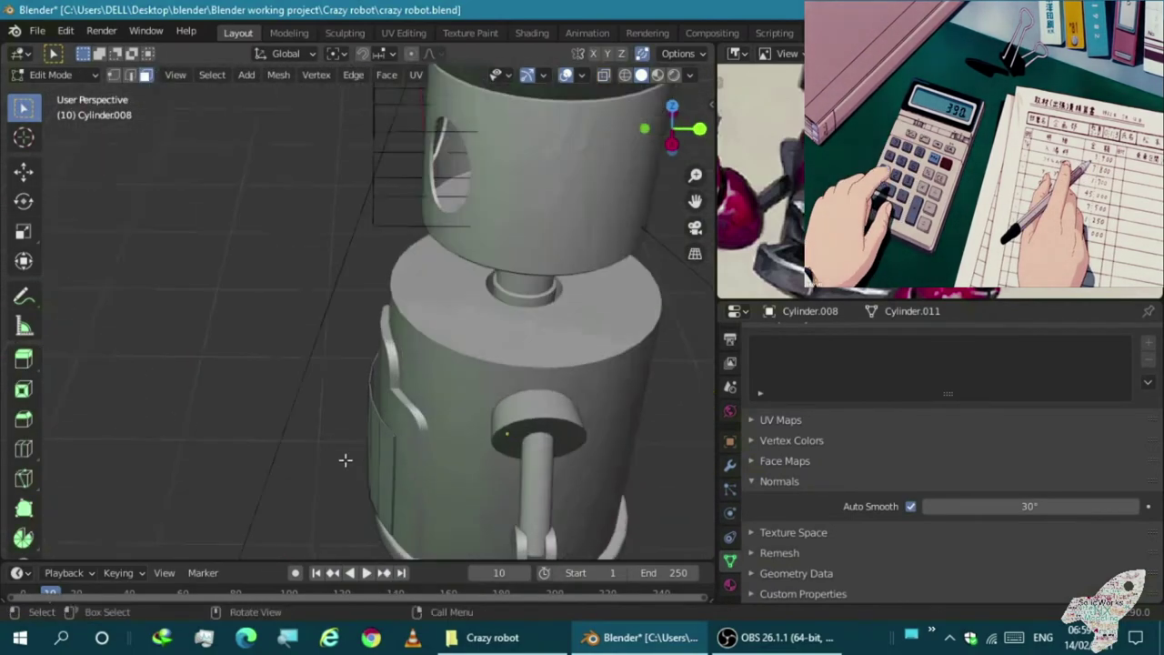
pyautogui.press('Tab')
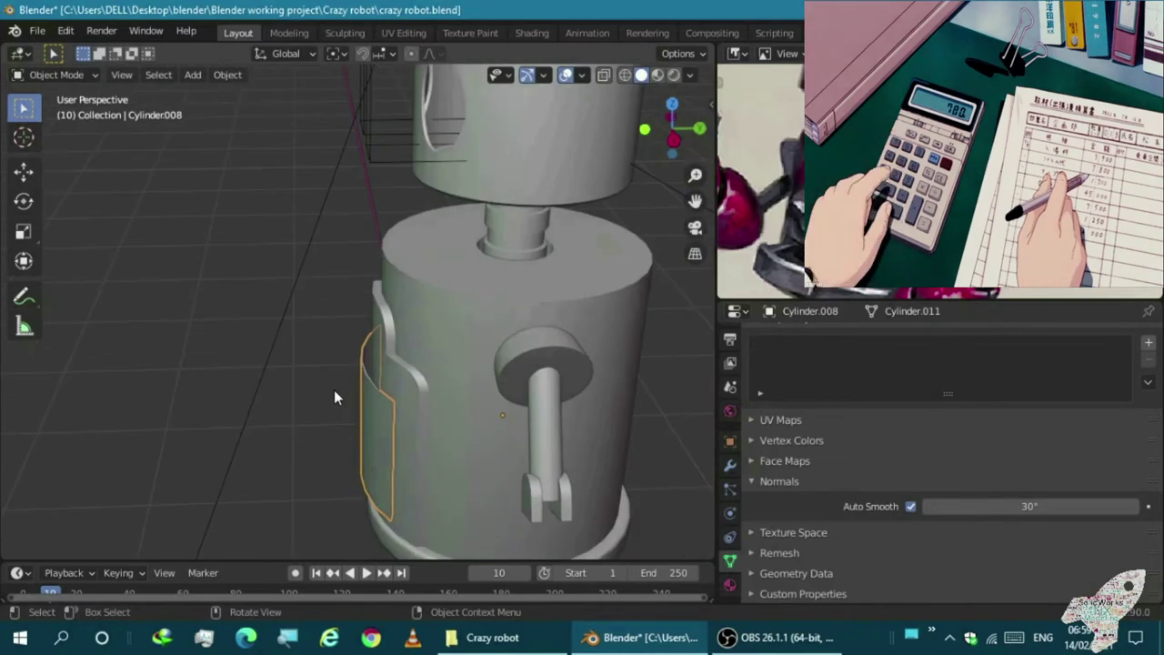
# Scale the panel faces down to 0.826
pyautogui.press('Tab')
pyautogui.press('KP_3')
pyautogui.press('KP_1')
pyautogui.press('s')
pyautogui.click(323, 396)
# Lower the panel along Z and extrude it for depth
pyautogui.press('KP_3')
pyautogui.press('g')
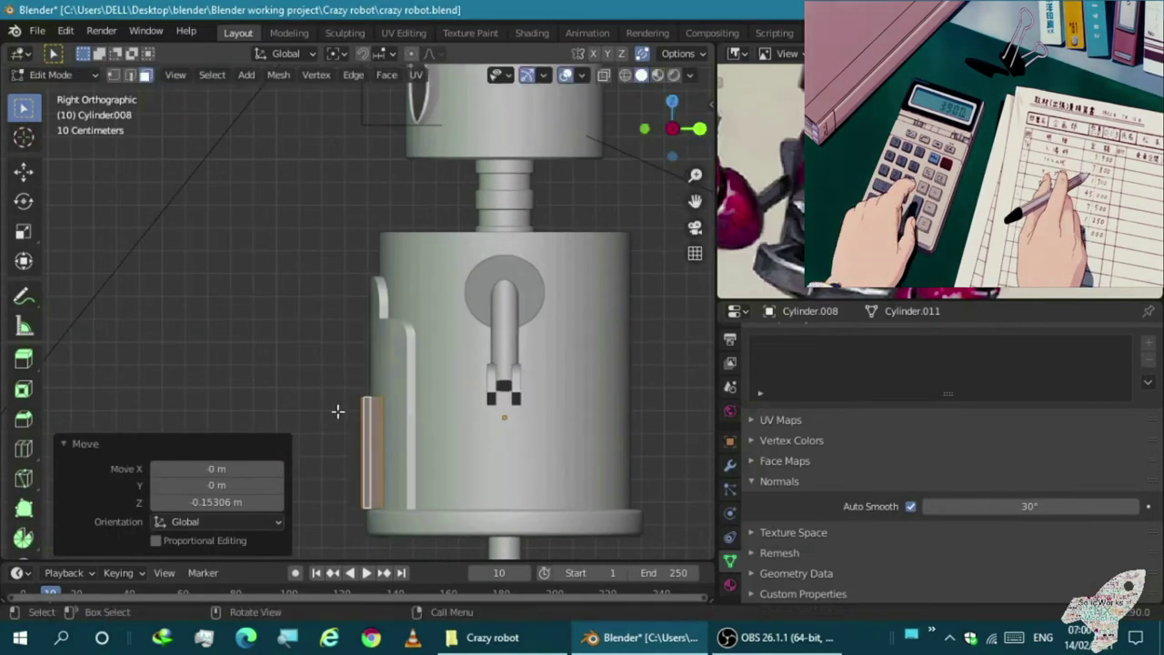
pyautogui.press('KP_1')
pyautogui.press('KP_3')
pyautogui.scroll(1, 348, 412)
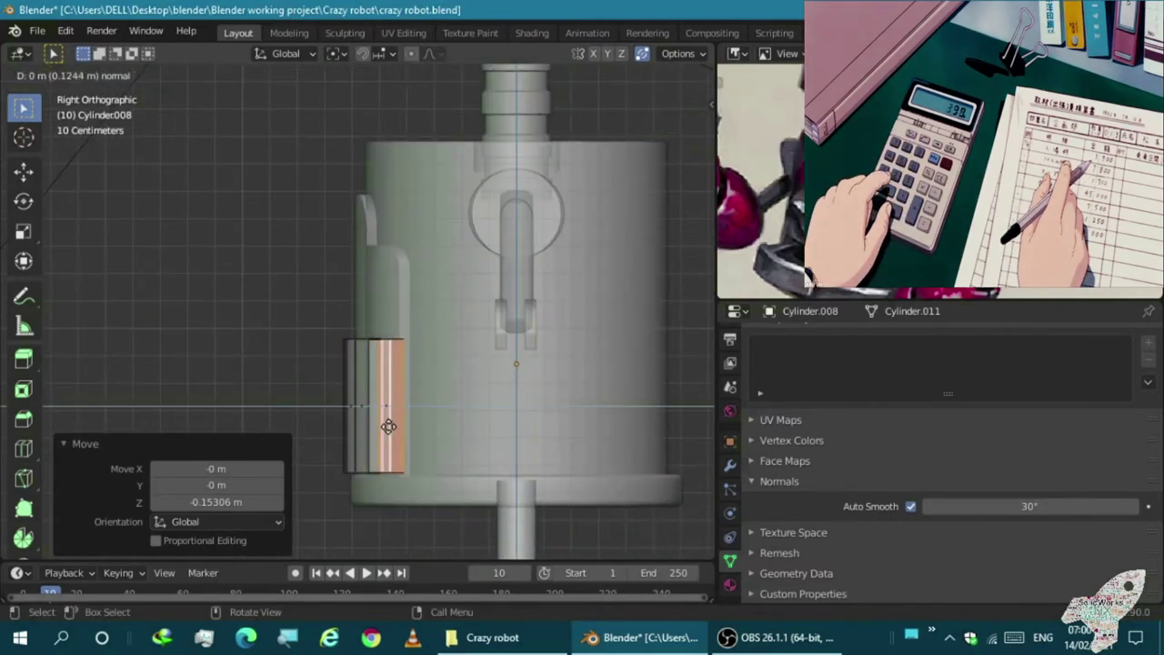
pyautogui.click(389, 426)
pyautogui.moveTo(388, 426)
pyautogui.mouseDown(button='middle')
pyautogui.moveTo(288, 367)
pyautogui.moveTo(371, 351)
pyautogui.moveTo(594, 414)
pyautogui.mouseUp(button='middle')
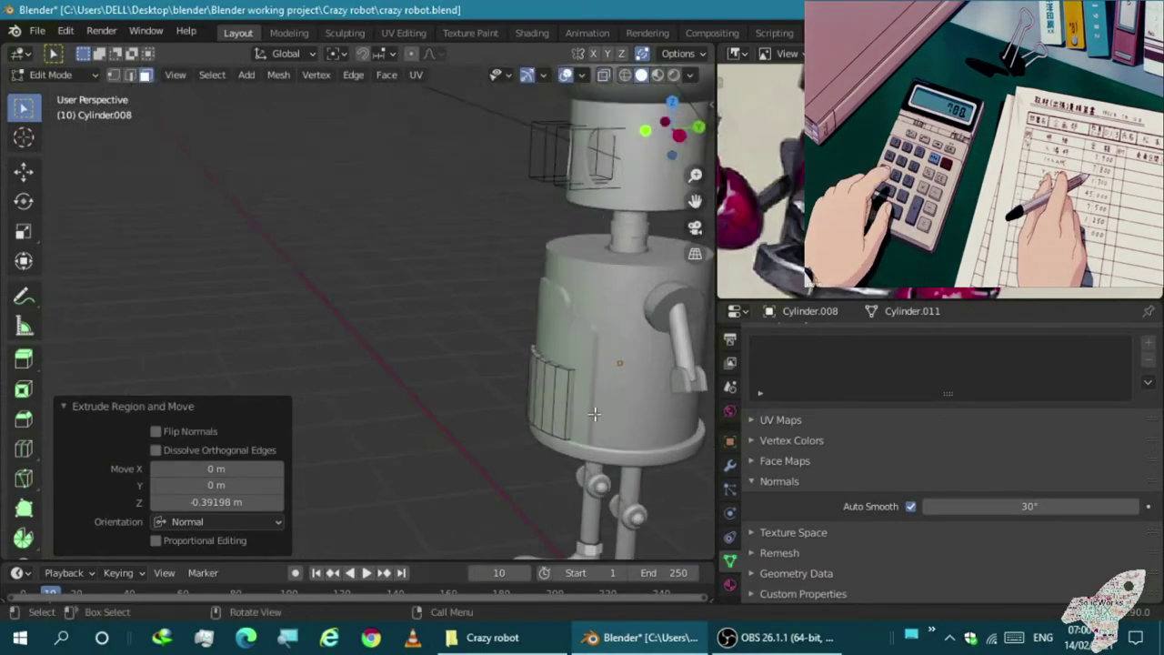
pyautogui.press('KP_Decimal')
pyautogui.press('KP_1')
# Try an inset on the panel faces, then undo it
pyautogui.press('i')
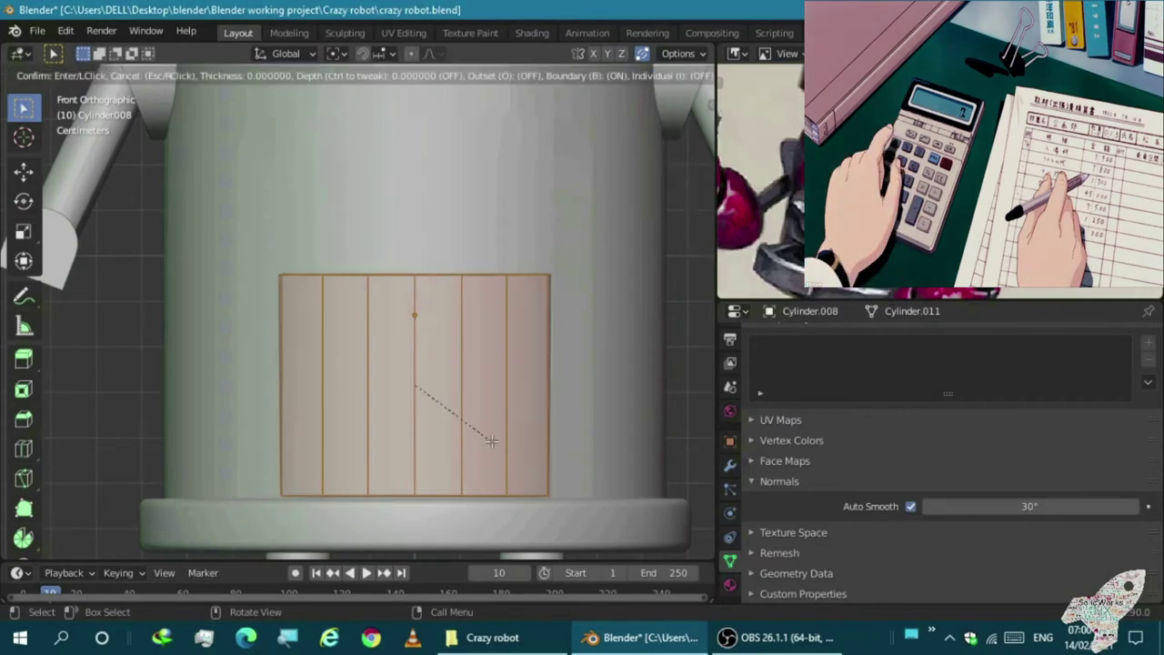
pyautogui.click(435, 456)
pyautogui.press('KP_3')
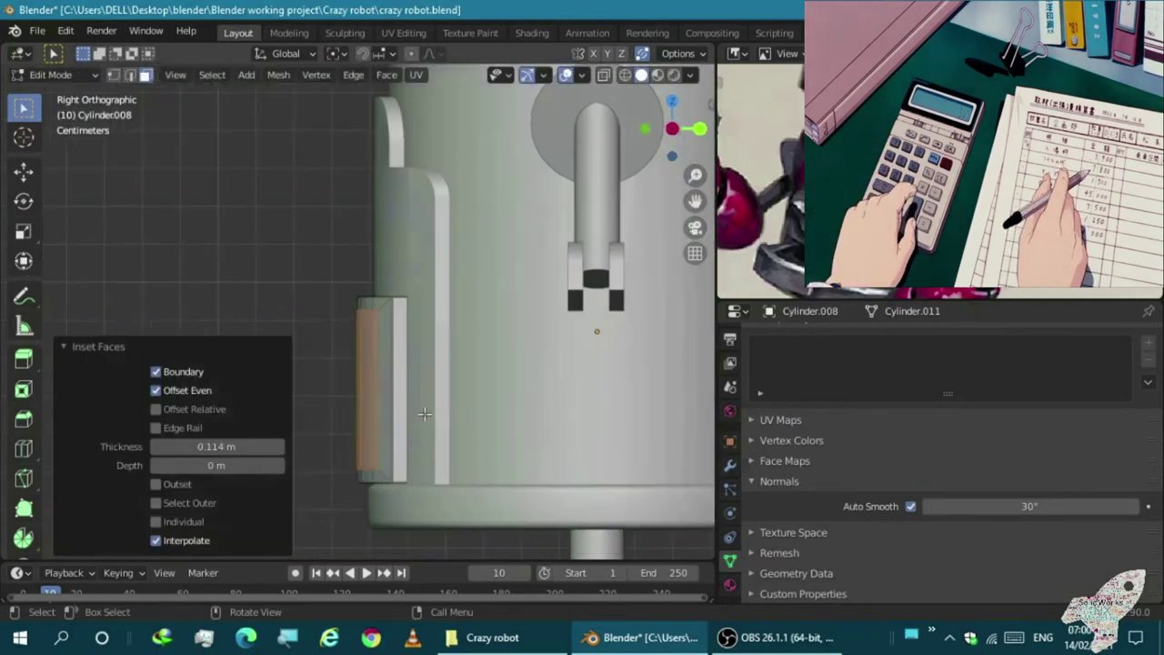
pyautogui.press('KP_1')
pyautogui.hotkey('ctrl', 'z')
# Extrude the panel a small amount inward, about 0.028 m
pyautogui.scroll(1, 402, 389)
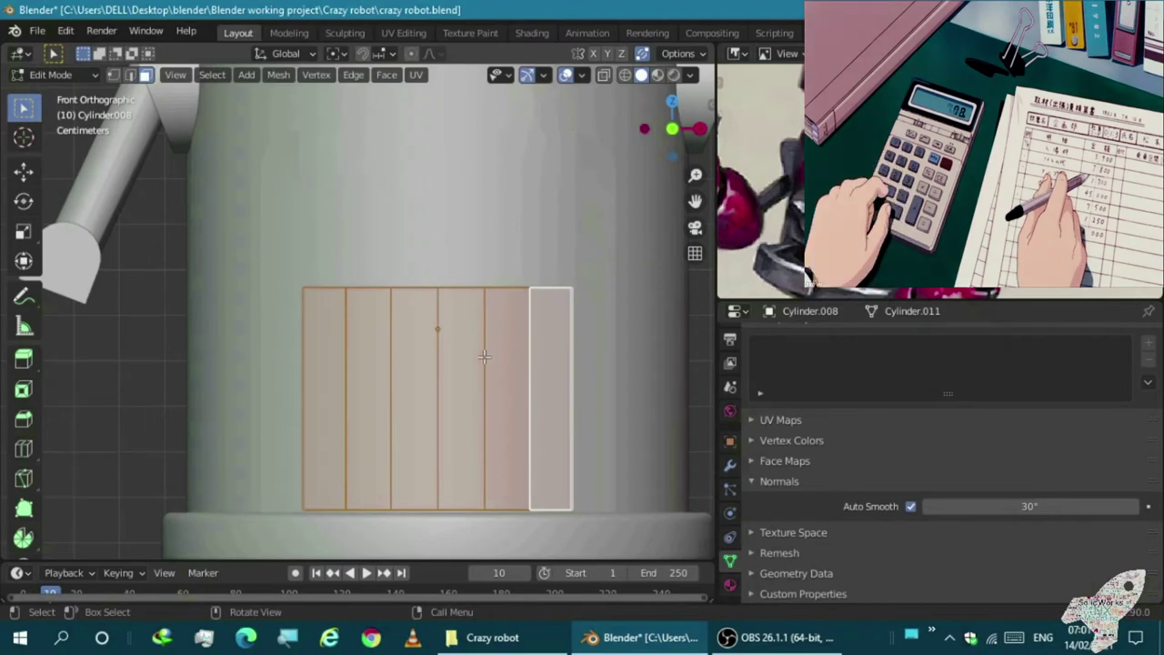
pyautogui.press('KP_7')
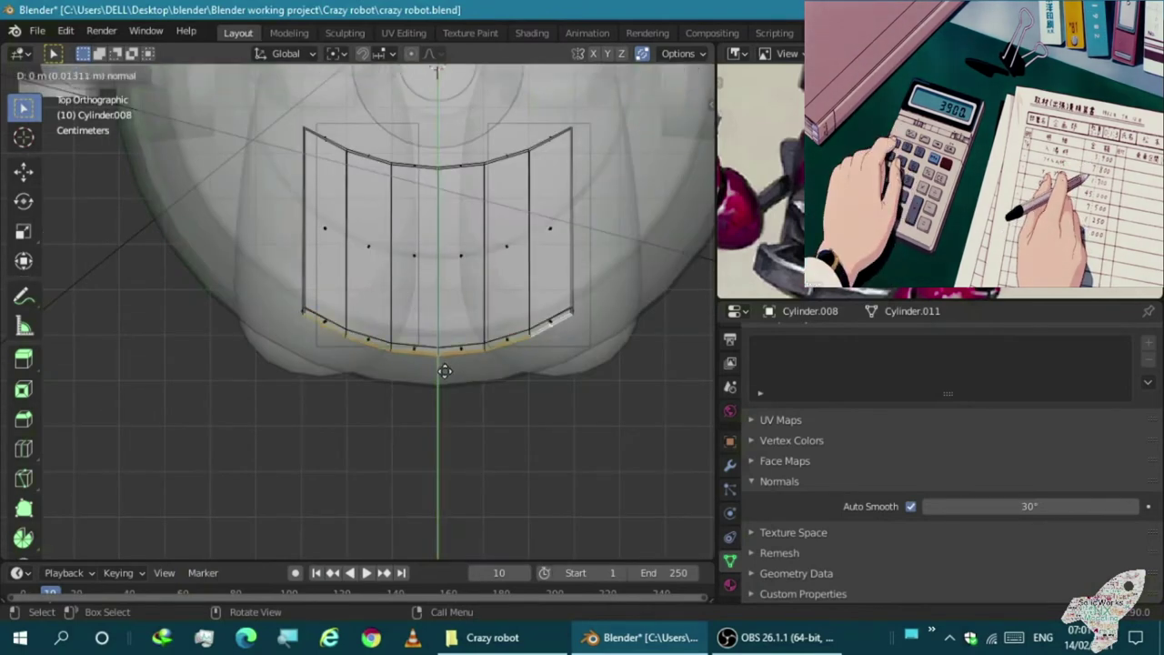
pyautogui.click(449, 363)
pyautogui.scroll(3, 193, 262)
# Box-select the strip of faces along the panel's edge
pyautogui.press('b')
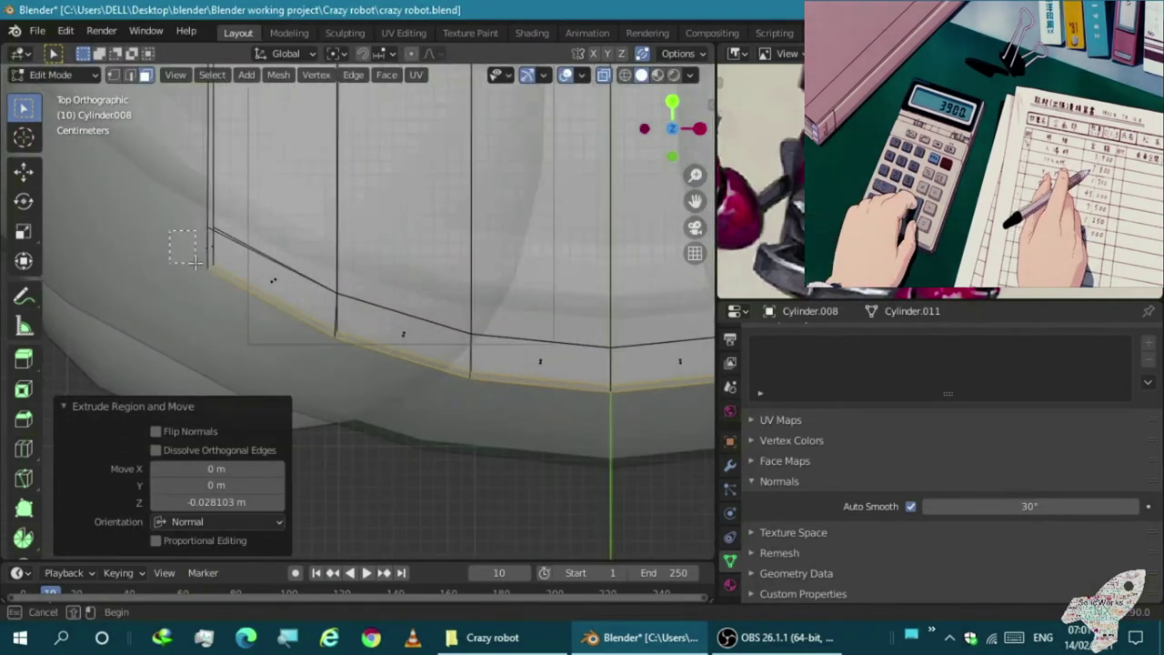
pyautogui.scroll(-2, 193, 262)
pyautogui.moveTo(194, 262); pyautogui.dragTo(263, 338)
pyautogui.scroll(2, 601, 419)
pyautogui.press('b')
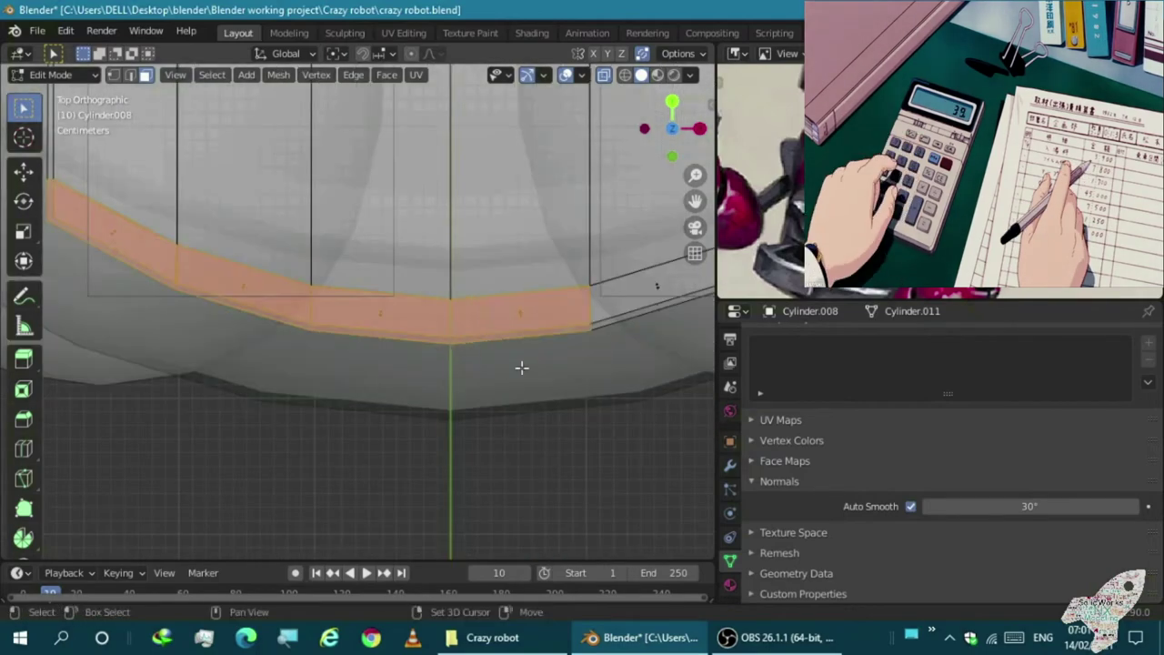
pyautogui.press('KP_2')
pyautogui.press('KP_2')
pyautogui.press('KP_1')
pyautogui.press('super')
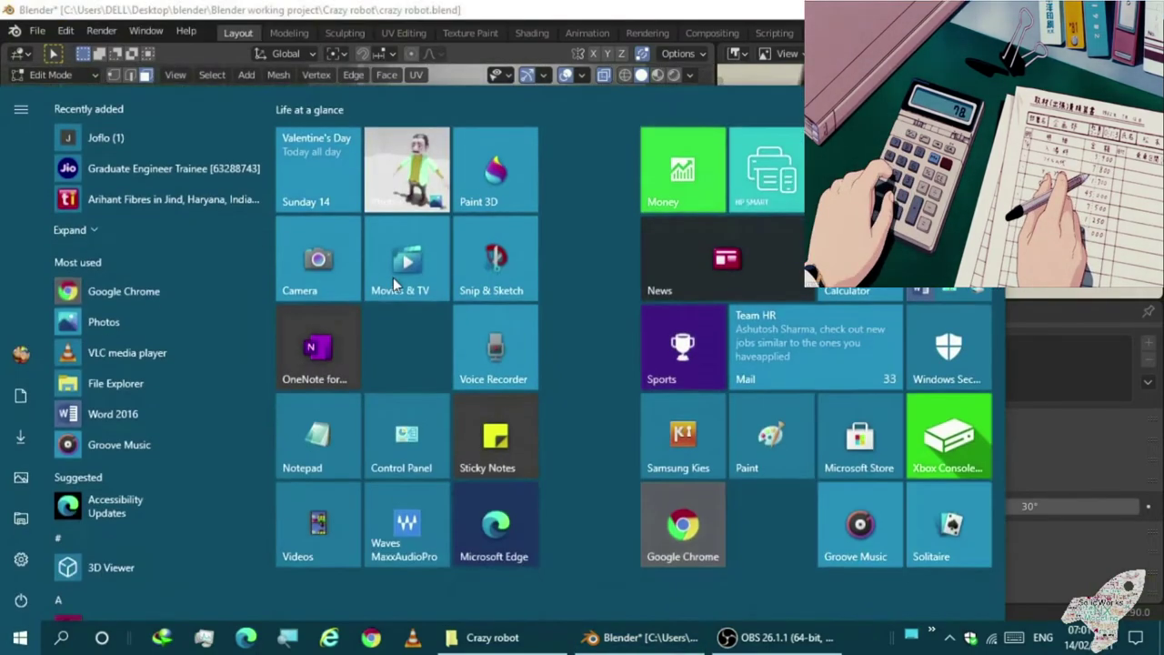
# Scale the selected edge strip slightly outward
pyautogui.press('super')
pyautogui.scroll(-3, 364, 207)
pyautogui.moveTo(328, 273); pyautogui.dragTo(365, 208, button='middle')
pyautogui.scroll(3, 365, 207)
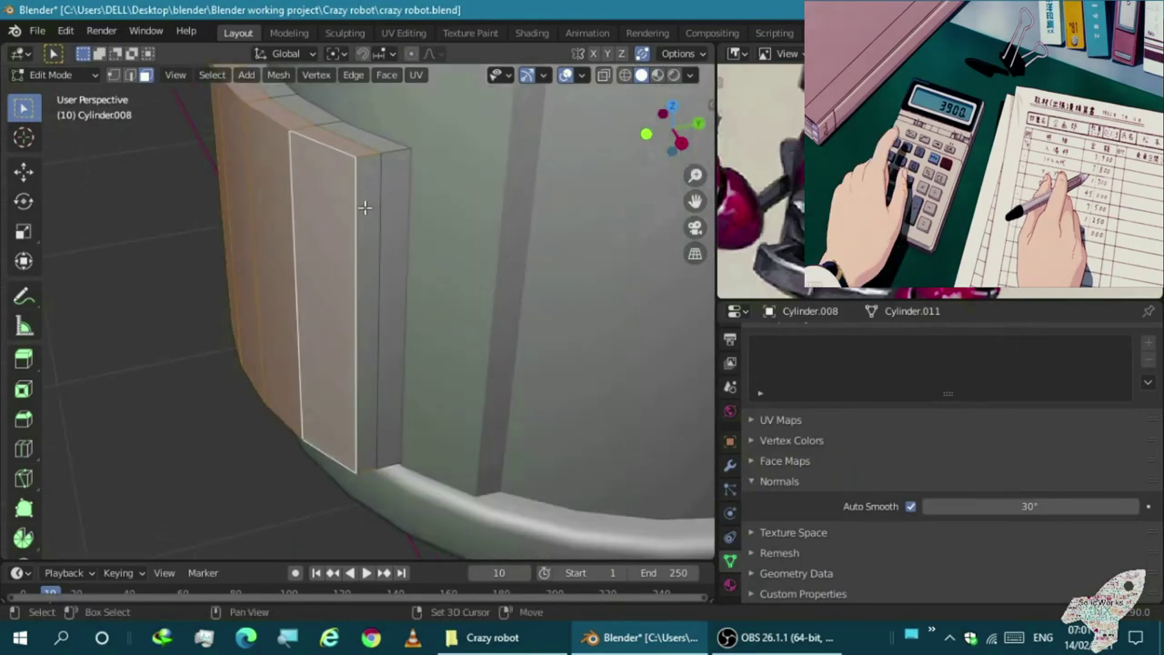
pyautogui.scroll(-3, 365, 208)
pyautogui.press('KP_1')
pyautogui.scroll(3, 312, 325)
pyautogui.moveTo(312, 325)
pyautogui.mouseDown(button='middle')
pyautogui.moveTo(245, 404)
pyautogui.moveTo(258, 365)
pyautogui.mouseUp(button='middle')
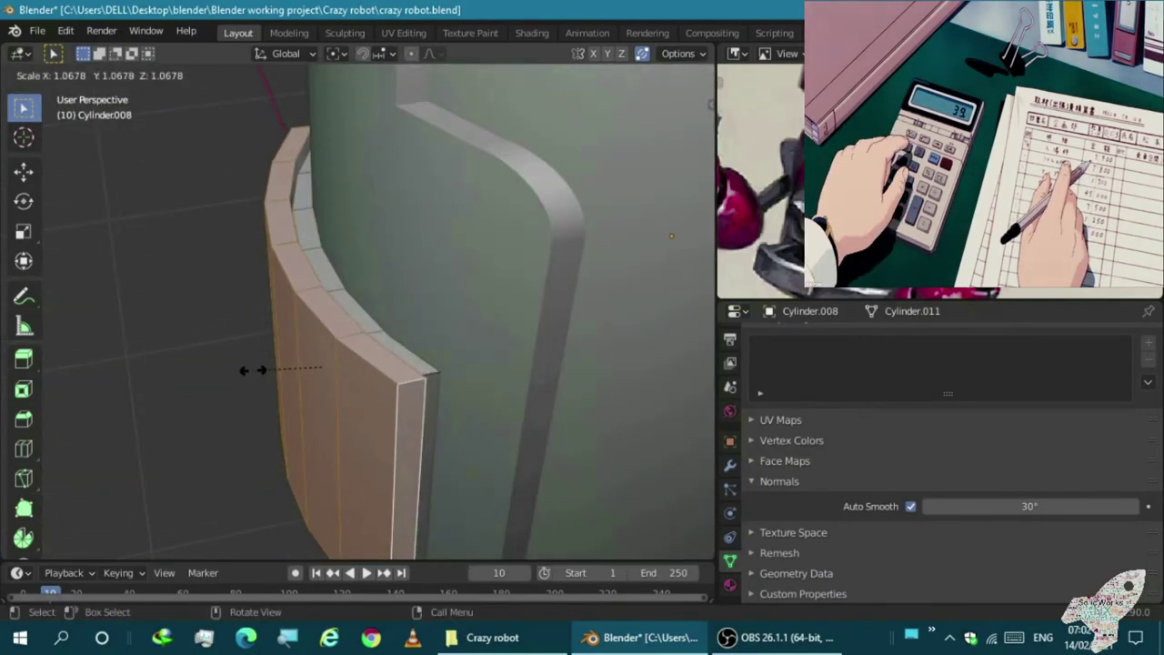
pyautogui.rightClick(253, 370)
pyautogui.press('KP_1')
pyautogui.scroll(-3, 252, 370)
pyautogui.moveTo(253, 371)
pyautogui.mouseDown(button='middle')
pyautogui.moveTo(246, 329)
pyautogui.moveTo(151, 343)
pyautogui.mouseUp(button='middle')
pyautogui.scroll(4, 245, 328)
# Try repositioning the panel with Snap options, undoing the snap to the 3D cursor
pyautogui.press('Tab')
pyautogui.press('KP_3')
pyautogui.press('s')
pyautogui.rightClick(234, 310)
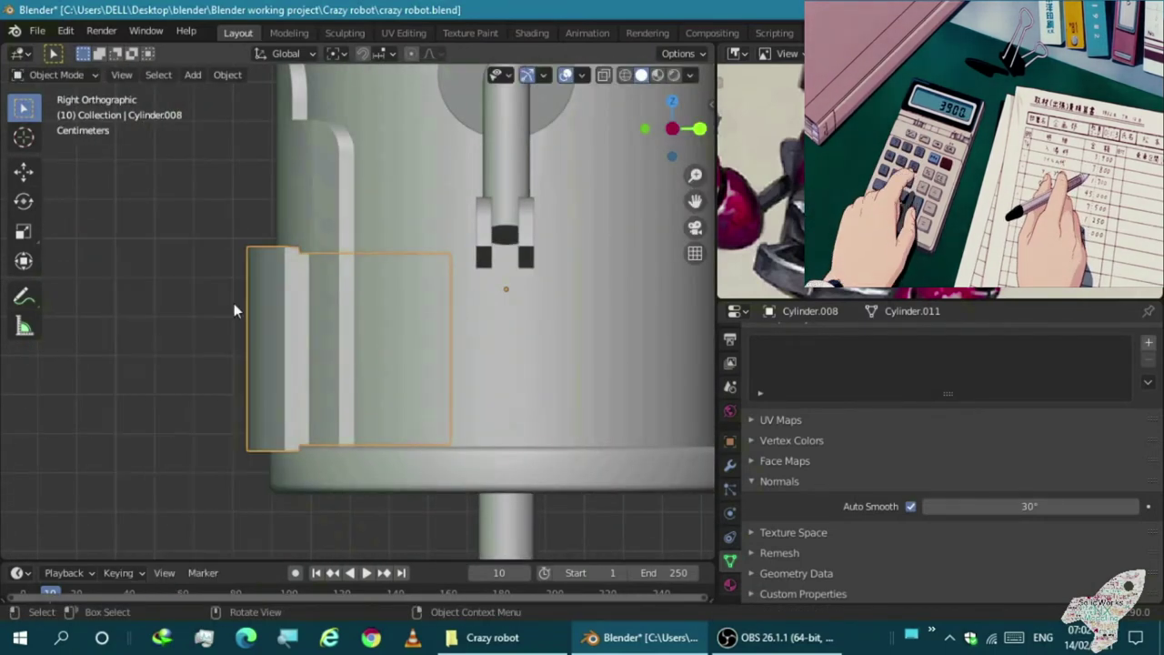
pyautogui.hotkey('shift', 's')
pyautogui.click(289, 212)
pyautogui.hotkey('ctrl', 'z')
pyautogui.hotkey('shift', 's')
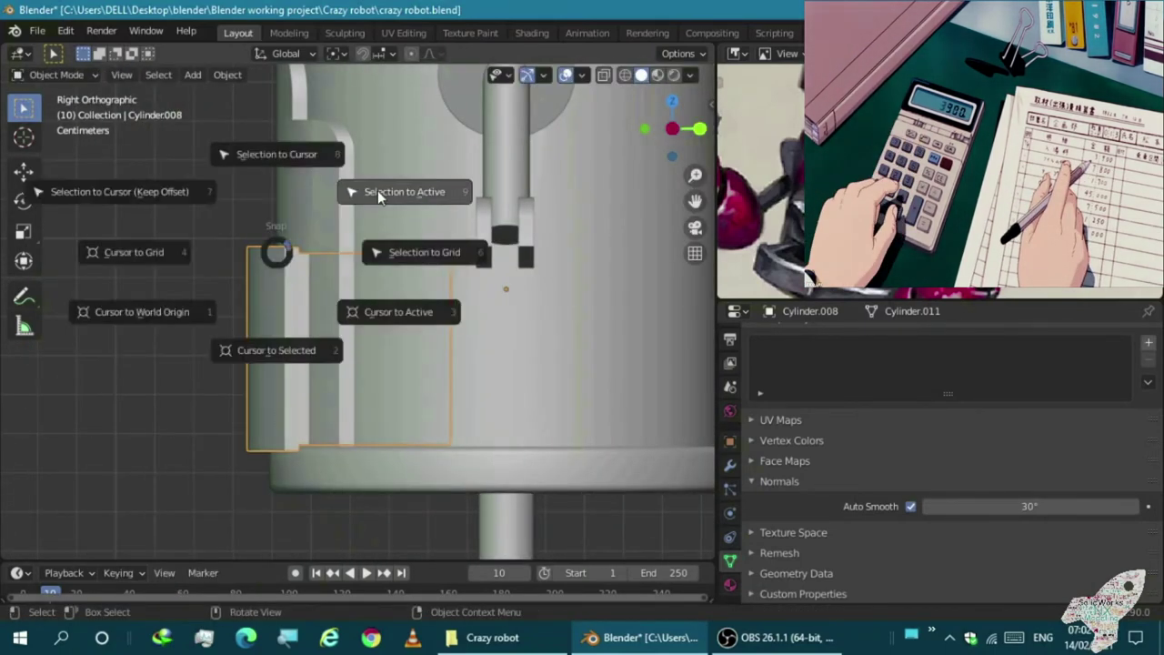
pyautogui.click(378, 194)
pyautogui.hotkey('shift', 's')
pyautogui.click(346, 232)
# Move the panel to the world origin with Object > Set Origin > Geometry to Origin
pyautogui.press('Tab')
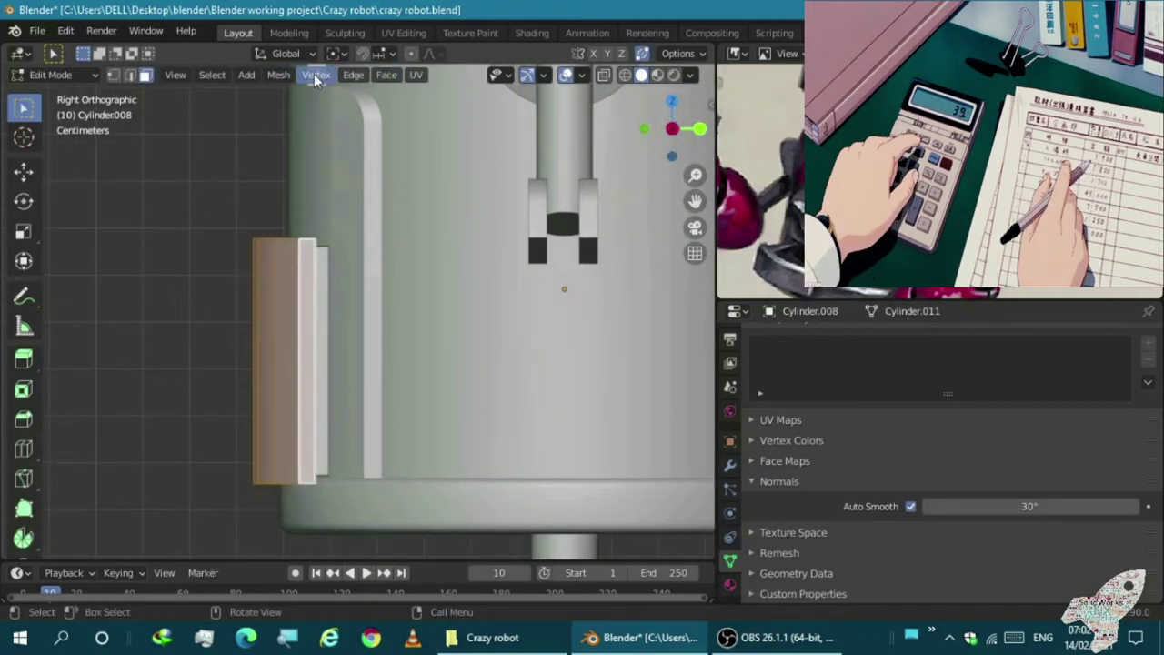
pyautogui.click(218, 76)
pyautogui.press('Tab')
pyautogui.click(228, 75)
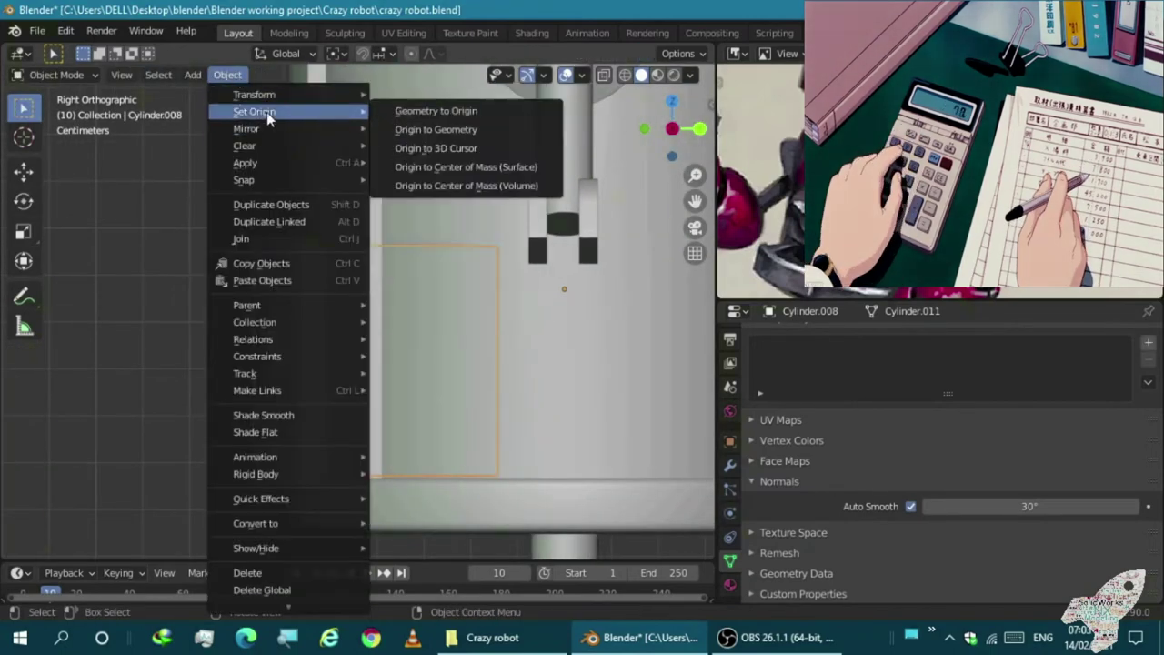
pyautogui.click(436, 111)
# Scale the panel to 0.760 and move it vertically along Z
pyautogui.moveTo(382, 273); pyautogui.dragTo(326, 320, button='middle')
pyautogui.press('KP_3')
pyautogui.press('g')
pyautogui.press('s')
pyautogui.click(193, 304)
pyautogui.press('s')
pyautogui.click(283, 336)
pyautogui.press('g')
pyautogui.press('z')
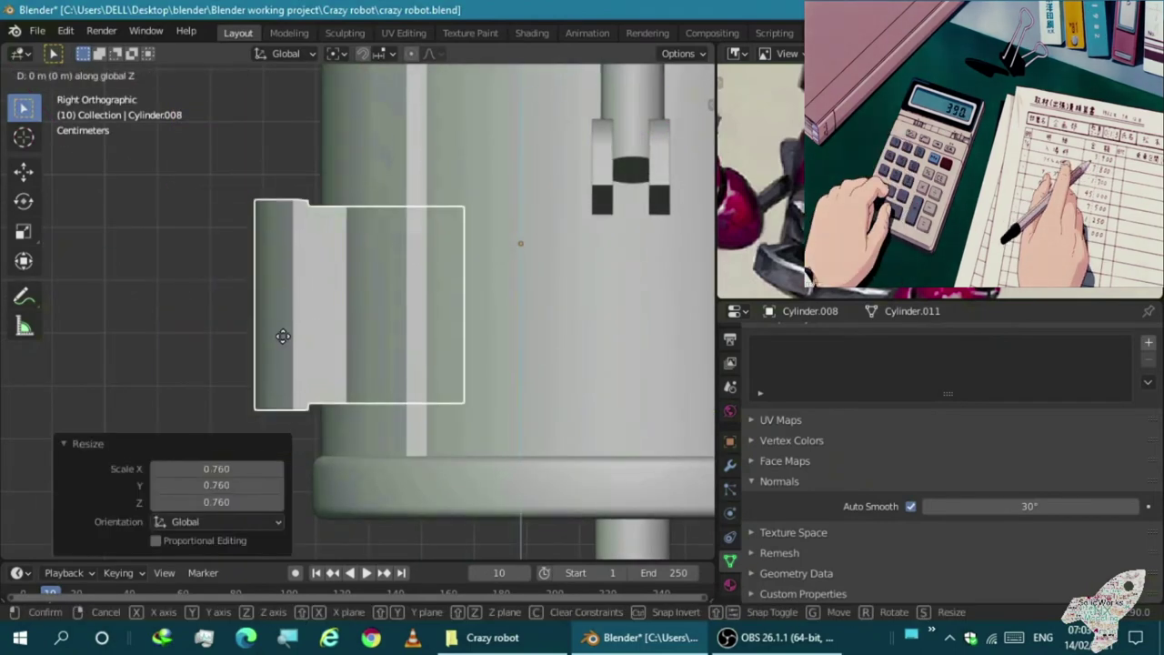
pyautogui.click(277, 387)
pyautogui.moveTo(278, 387)
pyautogui.mouseDown(button='middle')
pyautogui.moveTo(315, 372)
pyautogui.moveTo(214, 263)
pyautogui.moveTo(183, 298)
pyautogui.mouseUp(button='middle')
# Isolate the panel from the rest of the robot in local view
pyautogui.press('Tab')
pyautogui.scroll(3, 214, 263)
pyautogui.scroll(2, 183, 299)
pyautogui.press('Tab')
pyautogui.press('KP_Divide')
pyautogui.moveTo(341, 350); pyautogui.dragTo(285, 319, button='middle')
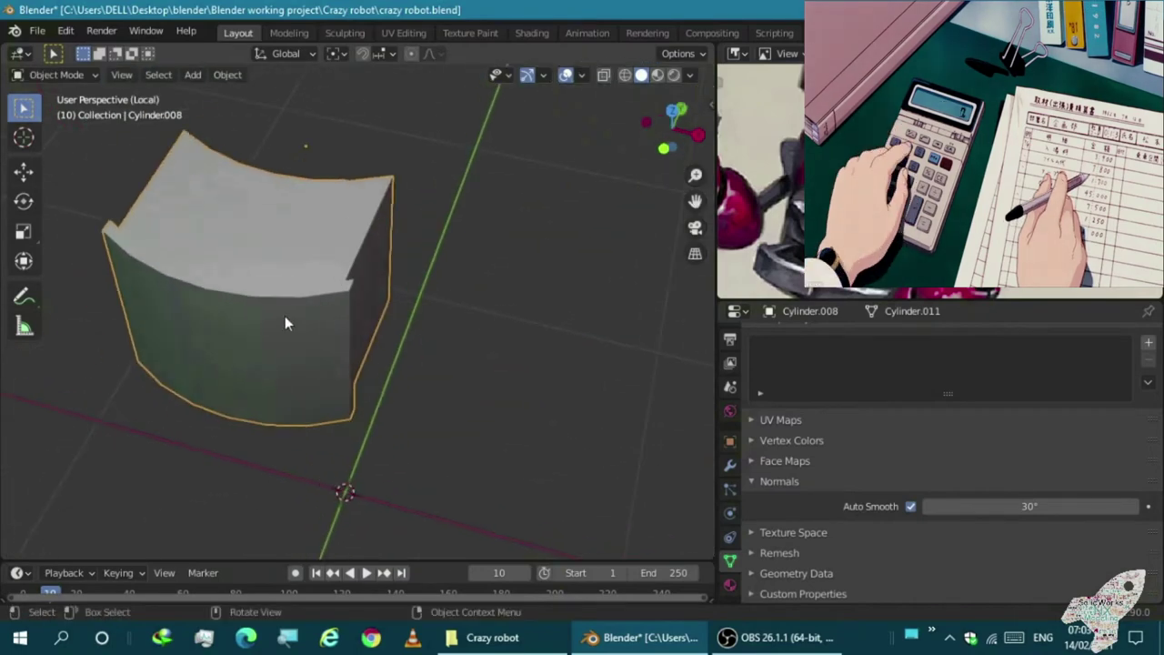
# Duplicate the inverted face selection and separate it into its own object
pyautogui.press('Tab')
pyautogui.press('KP_7')
pyautogui.hotkey('ctrl', 'i')
pyautogui.hotkey('shift', 'd')
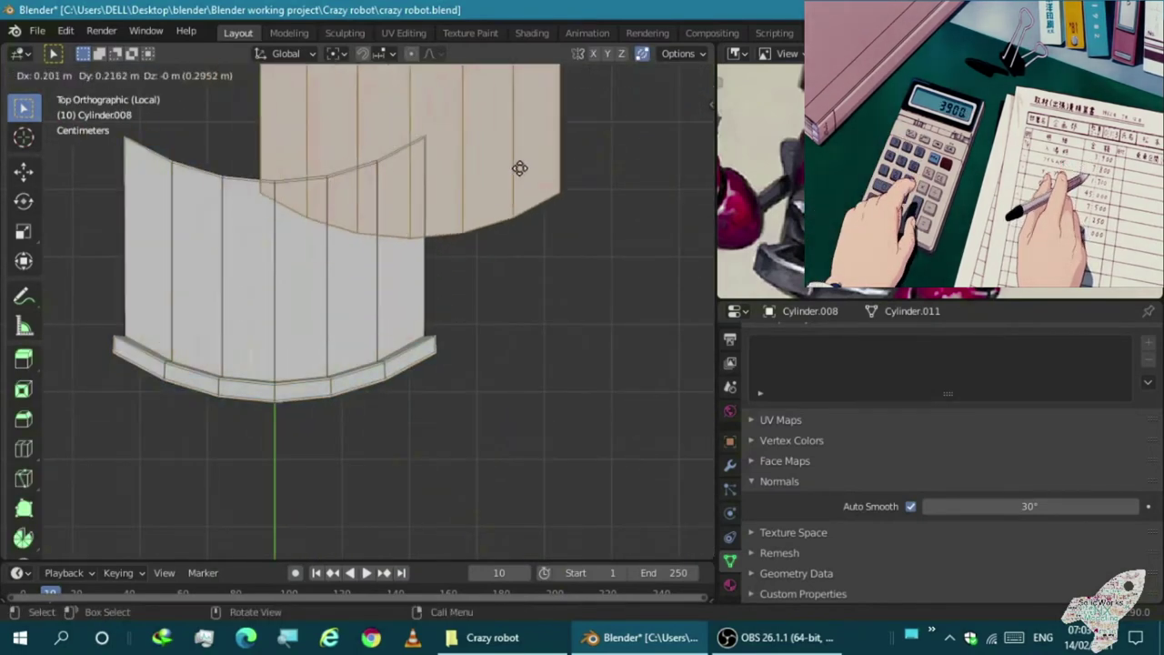
pyautogui.rightClick(500, 187)
pyautogui.press('p')
pyautogui.click(515, 163)
pyautogui.moveTo(515, 163)
pyautogui.mouseDown(button='middle')
pyautogui.moveTo(260, 164)
pyautogui.moveTo(278, 211)
pyautogui.mouseUp(button='middle')
# Shrink, nudge and extrude the separated part's inner faces to form a hollow
pyautogui.press('Tab')
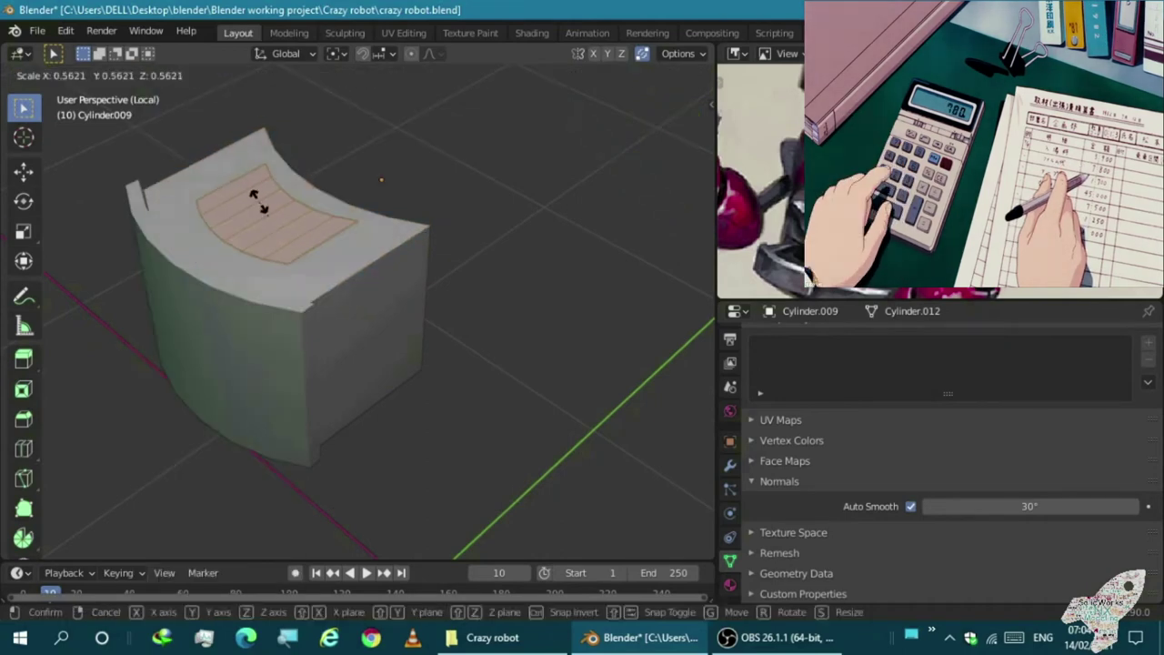
pyautogui.click(224, 217)
pyautogui.moveTo(224, 216); pyautogui.dragTo(210, 278, button='middle')
pyautogui.press('KP_7')
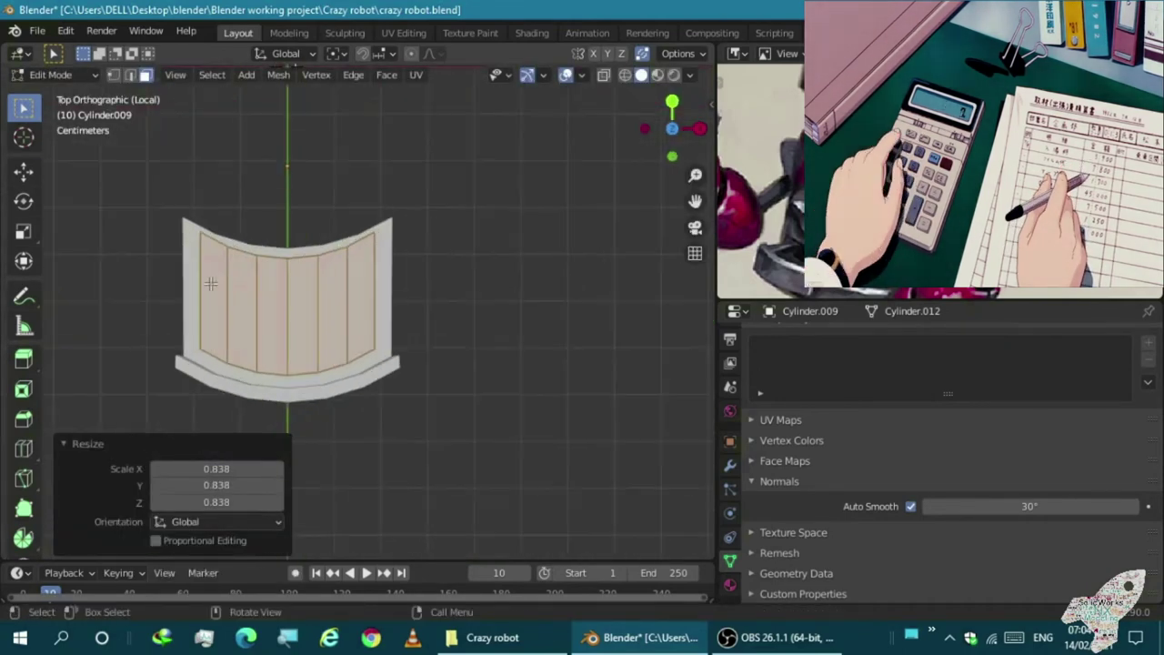
pyautogui.click(210, 283)
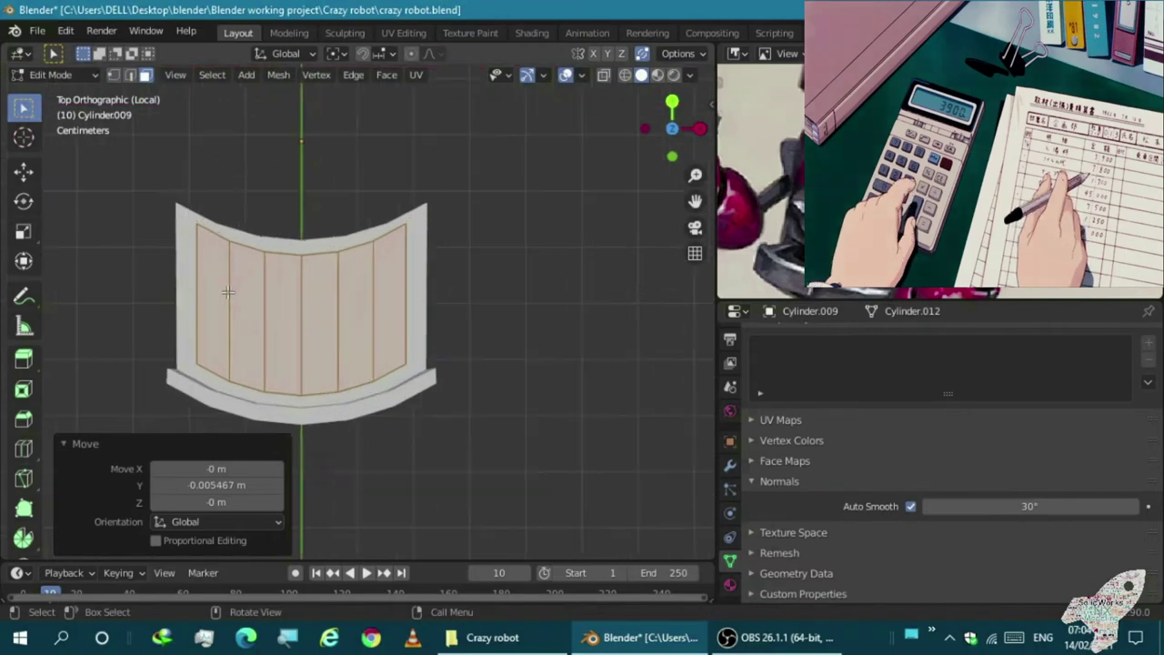
pyautogui.press('KP_3')
pyautogui.click(250, 294)
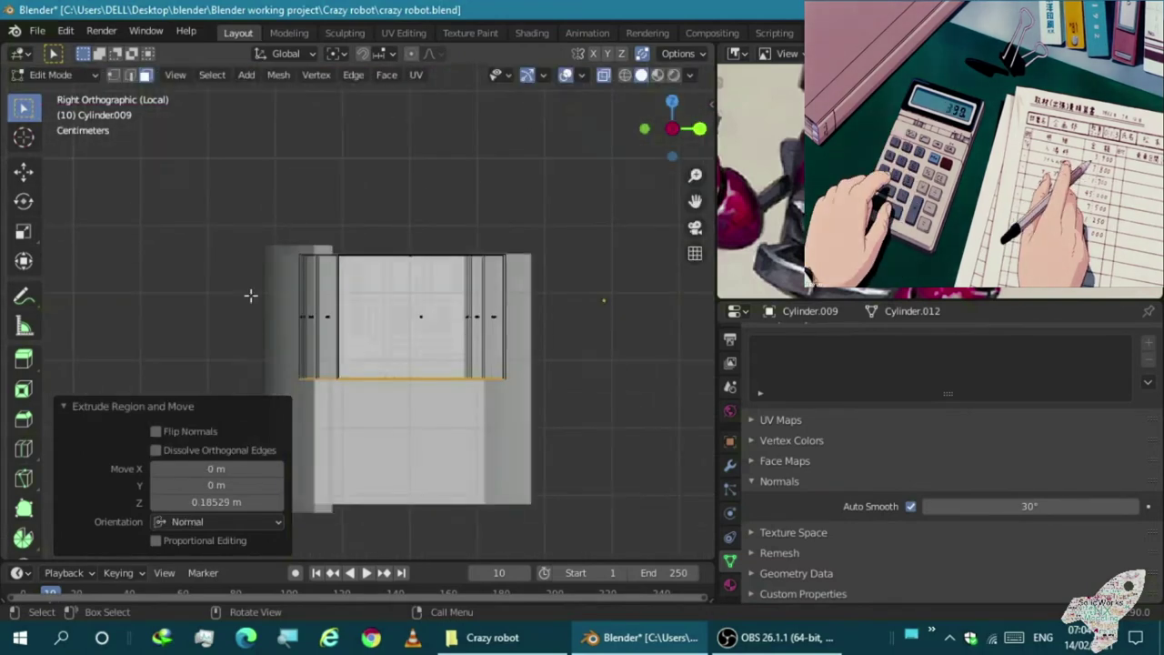
pyautogui.click(270, 408)
pyautogui.moveTo(270, 408); pyautogui.dragTo(350, 261, button='middle')
pyautogui.keyDown('alt'); pyautogui.click(350, 261); pyautogui.keyUp('alt')
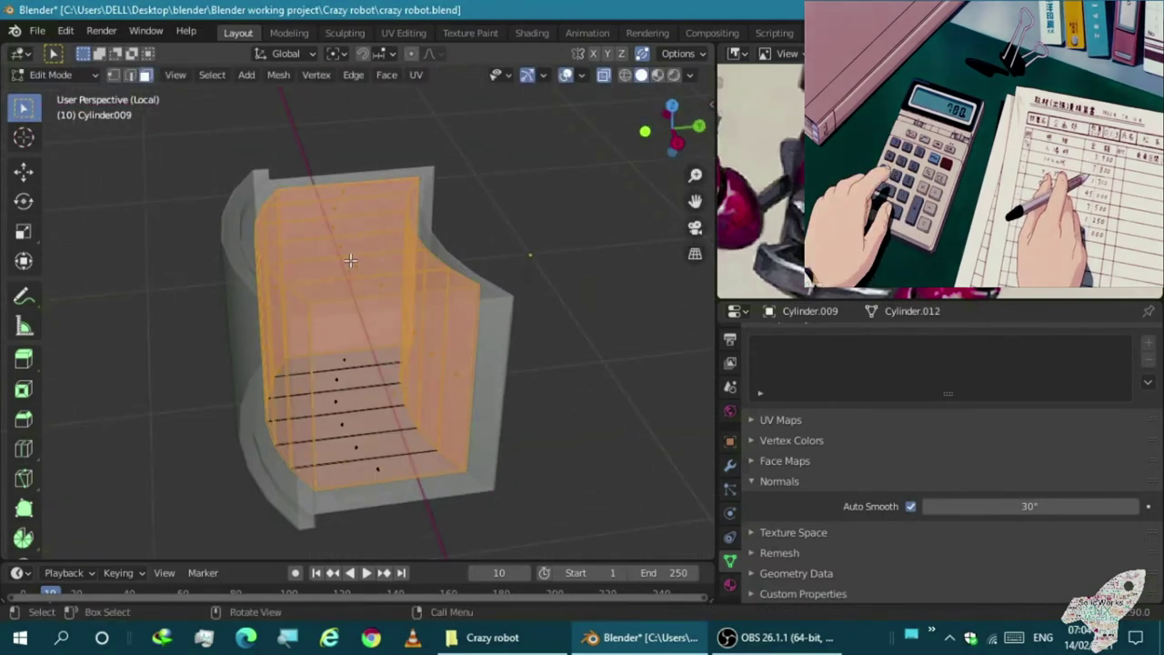
pyautogui.hotkey('ctrl', 'z')
pyautogui.hotkey('ctrl', 'shift', 'z')
# Extrude the panel's top edge loop upward to make it taller
pyautogui.press('KP_3')
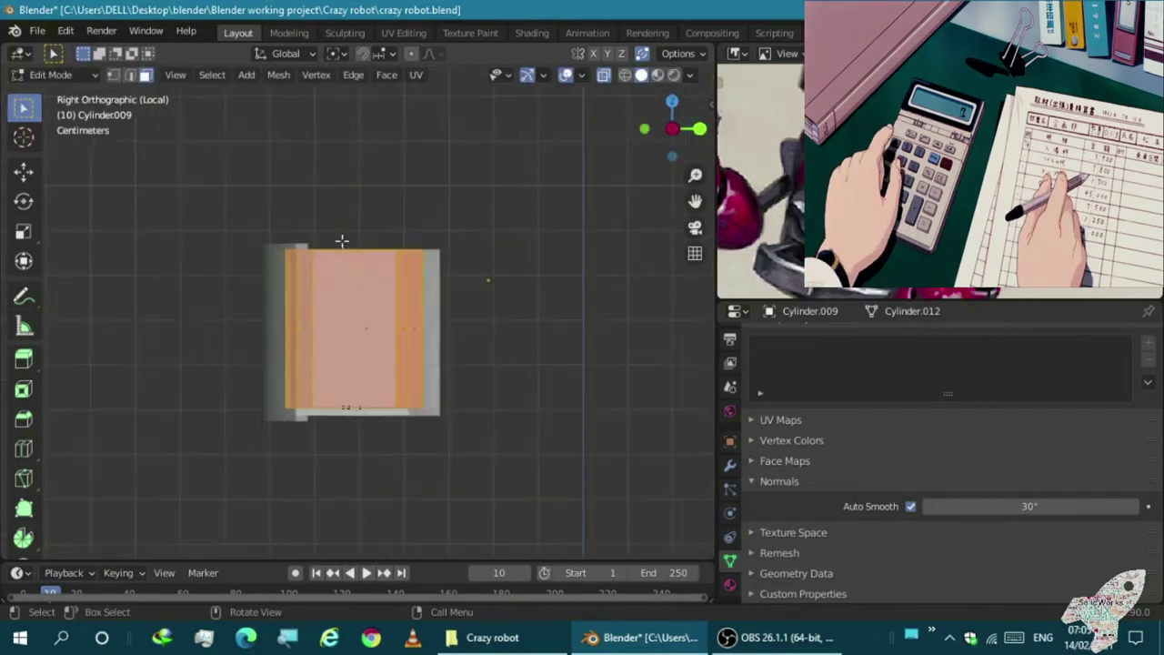
pyautogui.keyDown('alt'); pyautogui.click(492, 258); pyautogui.keyUp('alt')
pyautogui.press('e')
pyautogui.click(492, 252)
pyautogui.press('Tab')
pyautogui.moveTo(492, 252)
pyautogui.mouseDown(button='middle')
pyautogui.moveTo(527, 266)
pyautogui.moveTo(526, 225)
pyautogui.mouseUp(button='middle')
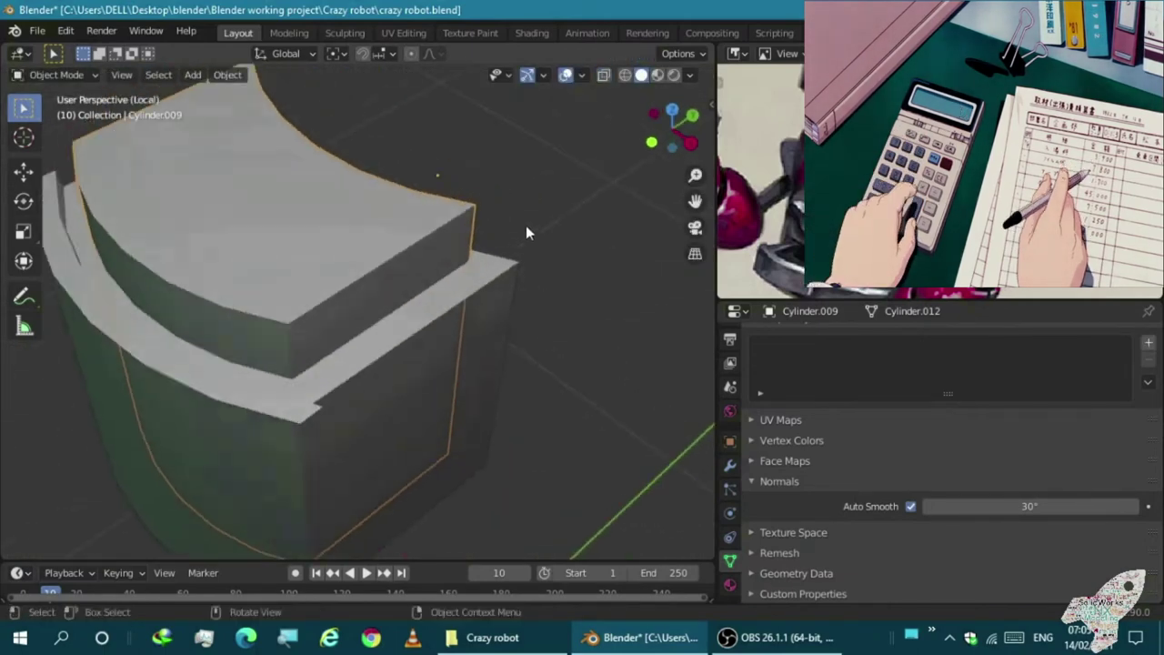
# Add a Boolean modifier to the outer body Cylinder.008
pyautogui.click(729, 465)
pyautogui.click(449, 423)
pyautogui.click(778, 376)
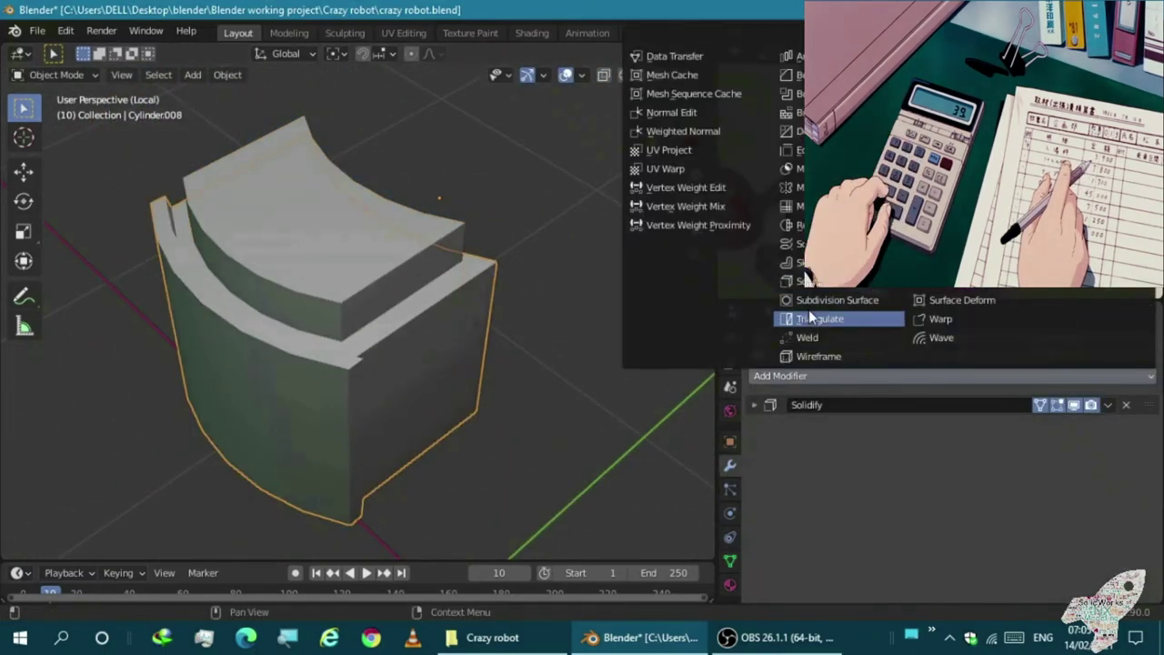
pyautogui.click(801, 94)
# Set the curved panel Cylinder.009 to display as Bounds
pyautogui.click(362, 270)
pyautogui.click(729, 442)
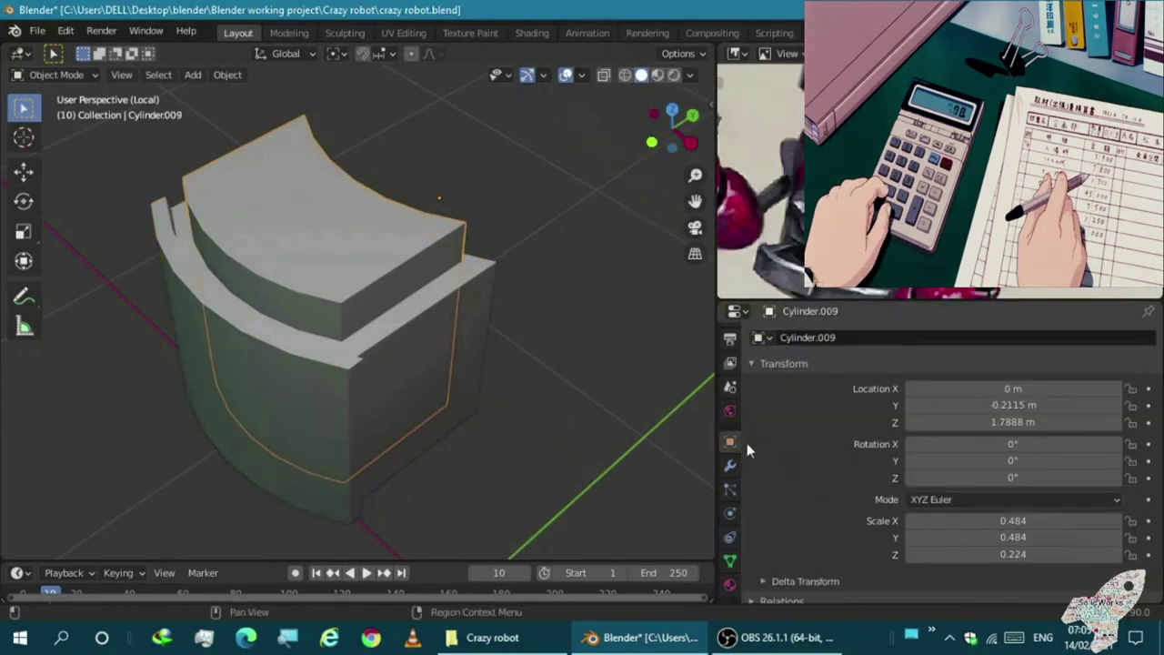
pyautogui.scroll(-5, 946, 455)
pyautogui.click(1019, 546)
pyautogui.click(991, 467)
pyautogui.moveTo(519, 398)
pyautogui.mouseDown(button='middle')
pyautogui.moveTo(336, 327)
pyautogui.moveTo(400, 278)
pyautogui.moveTo(405, 234)
pyautogui.moveTo(372, 250)
pyautogui.moveTo(364, 273)
pyautogui.moveTo(349, 269)
pyautogui.moveTo(544, 326)
pyautogui.mouseUp(button='middle')
# Make the Boolean a Difference using the curved panel as cutter, and apply it
pyautogui.click(364, 273)
pyautogui.click(729, 465)
pyautogui.click(1018, 476)
pyautogui.click(1089, 451)
pyautogui.click(754, 405)
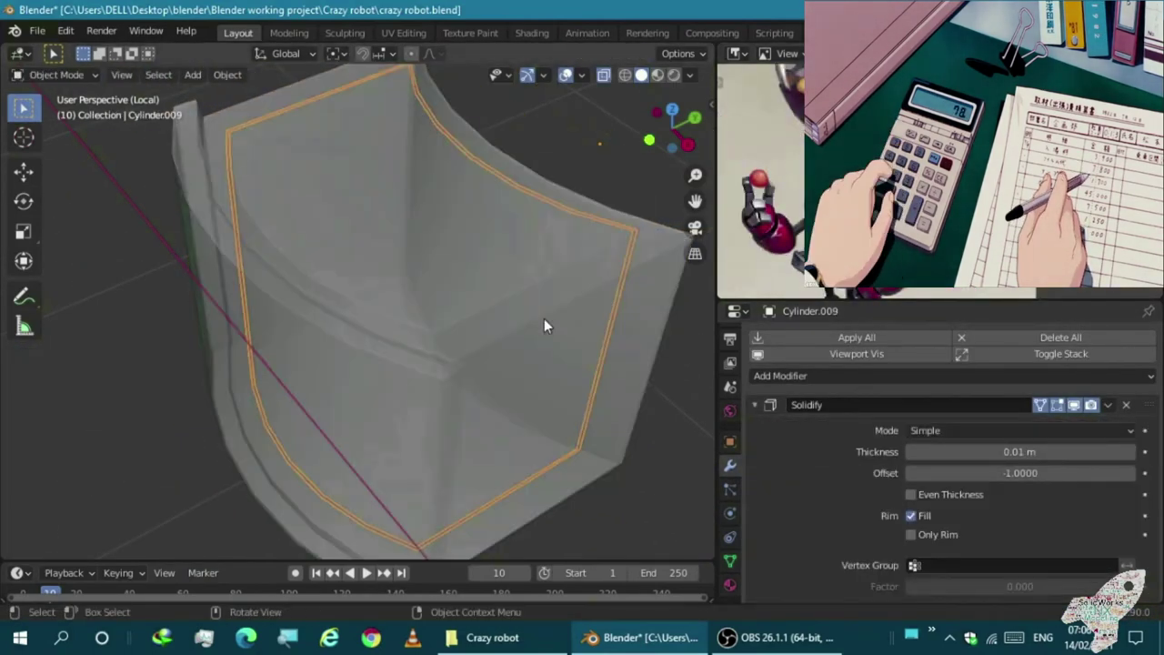
pyautogui.press('KP_1')
pyautogui.press('Delete')
# Add a new cube, raise it along Z and resize it
pyautogui.hotkey('shift', 'a')
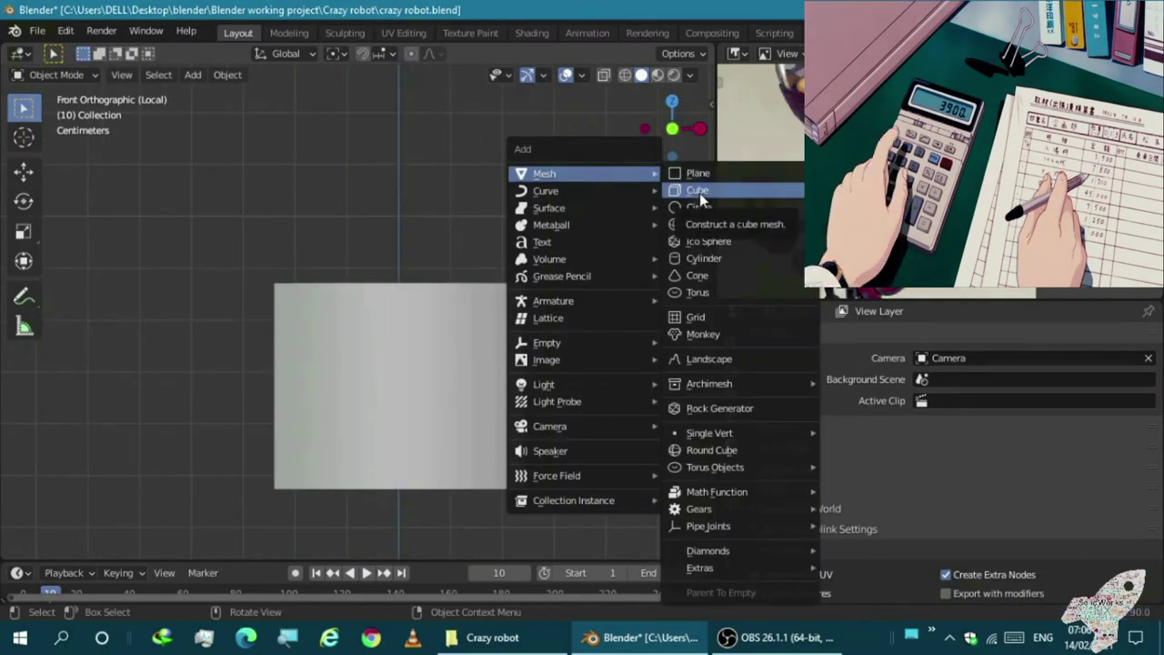
pyautogui.click(699, 193)
pyautogui.press('g')
pyautogui.press('z')
pyautogui.click(447, 379)
pyautogui.press('KP_Decimal')
pyautogui.press('s')
pyautogui.click(512, 270)
# Move the cube along Y beside the body, scale it to 0.642, and stretch it to 1.911
pyautogui.press('KP_3')
pyautogui.press('g')
pyautogui.press('y')
pyautogui.click(301, 228)
pyautogui.press('s')
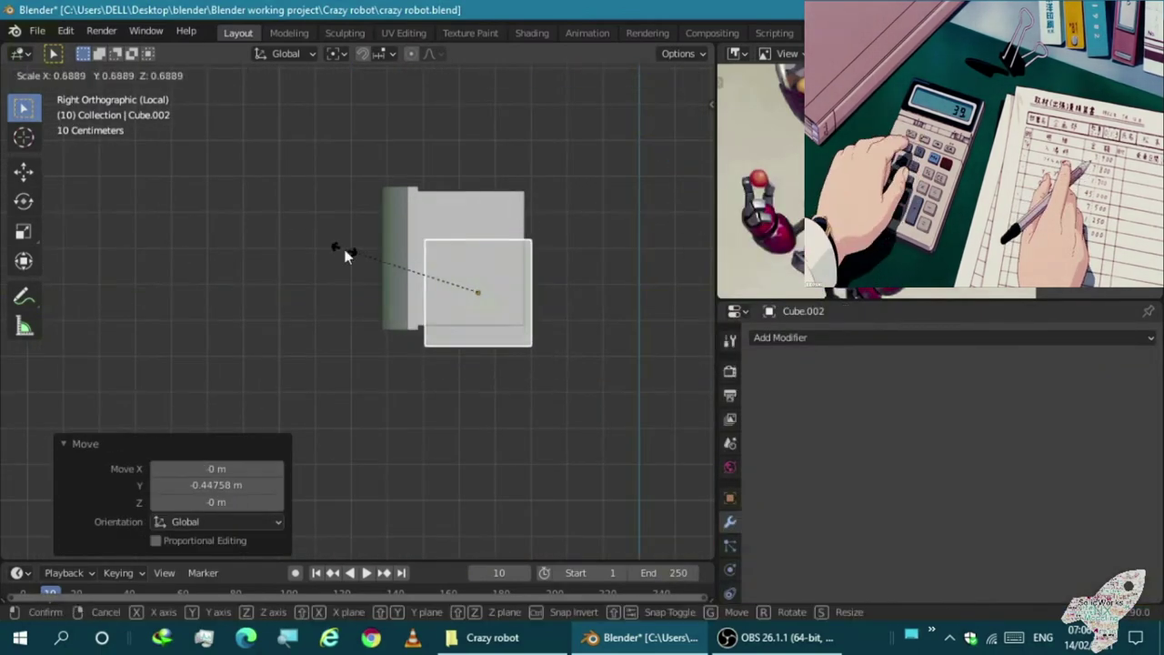
pyautogui.click(350, 217)
pyautogui.press('KP_7')
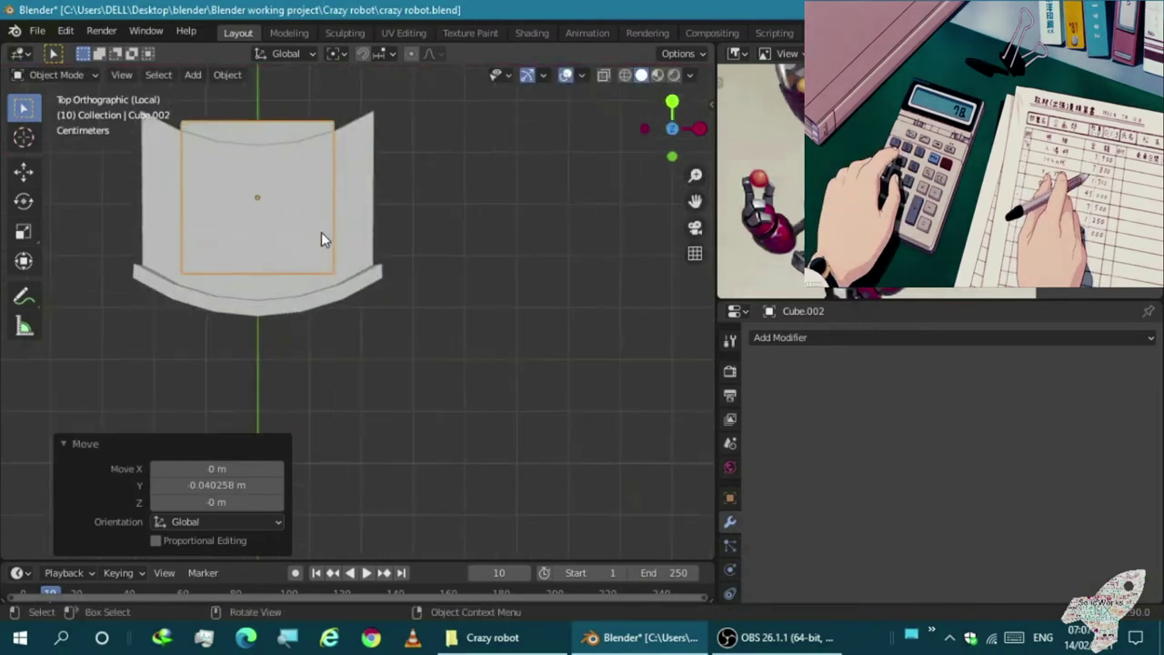
pyautogui.press('s')
pyautogui.click(301, 179)
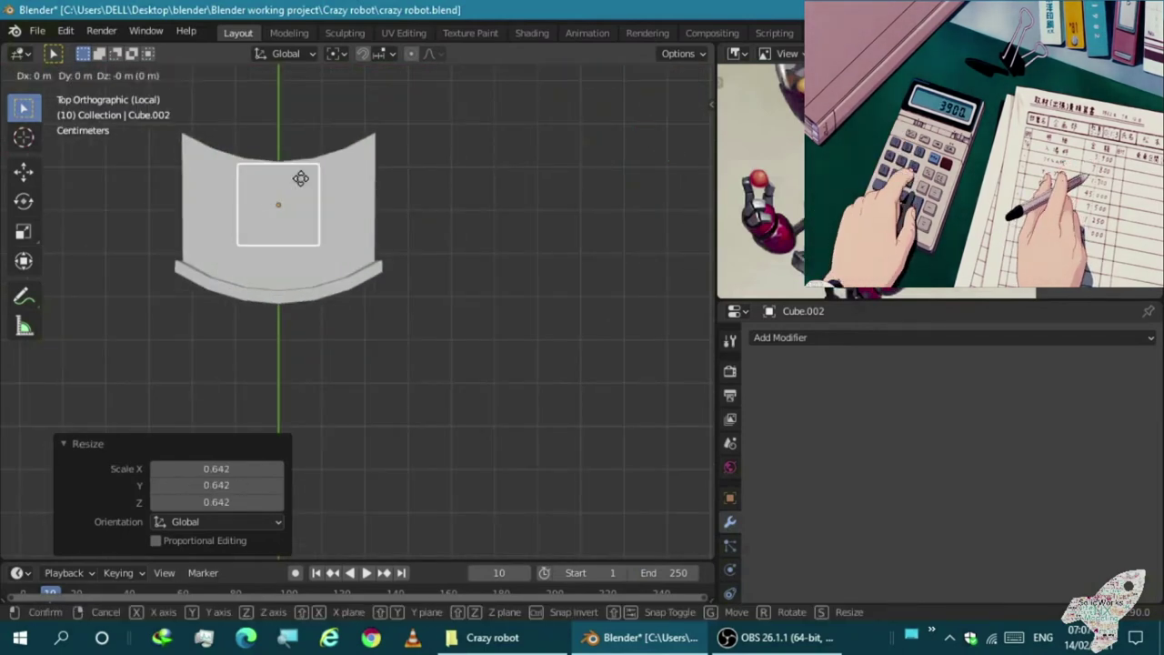
pyautogui.press('y')
pyautogui.click(289, 200)
pyautogui.press('KP_3')
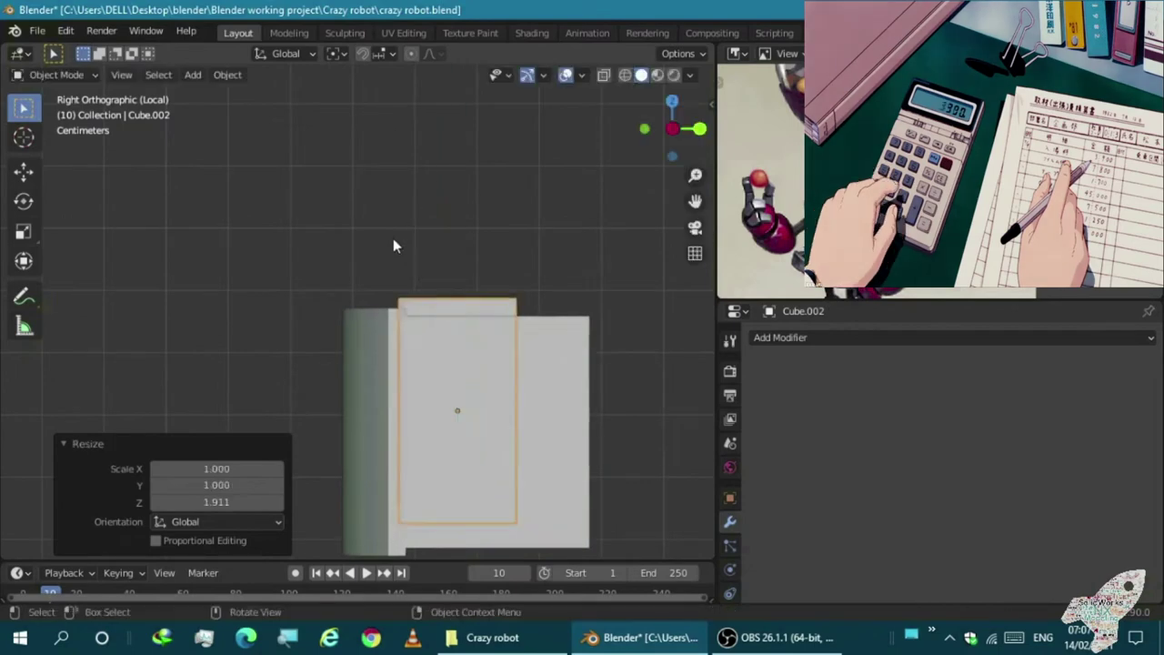
pyautogui.moveTo(423, 202); pyautogui.dragTo(424, 324, button='middle')
pyautogui.press('KP_7')
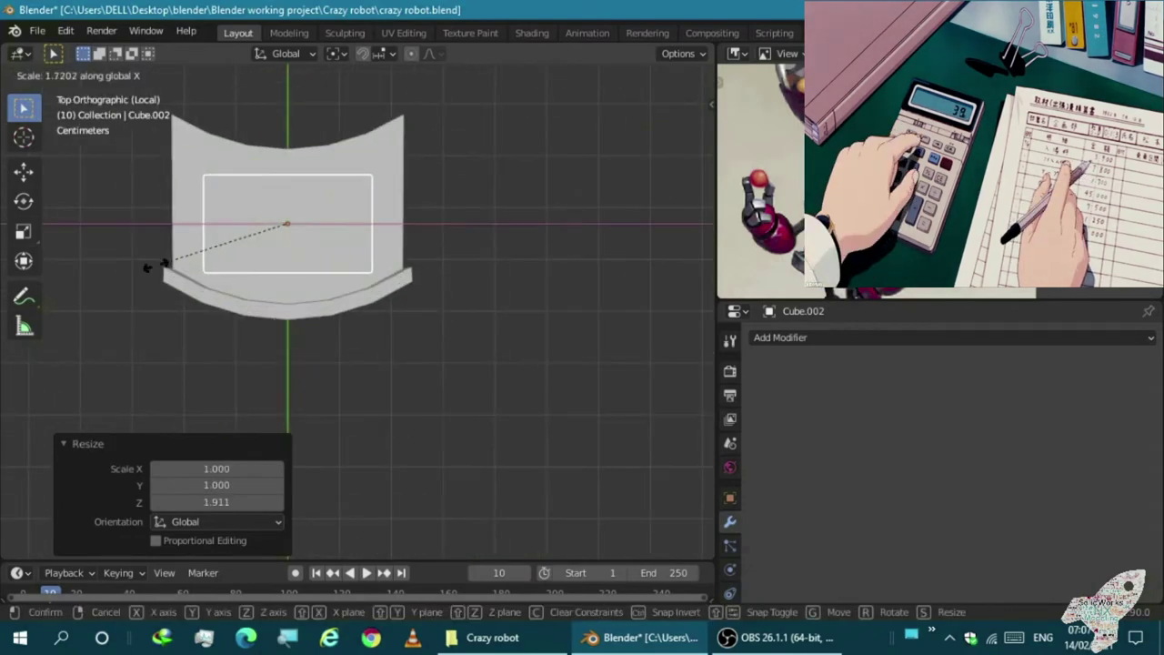
pyautogui.scroll(1, 145, 259)
# Add four vertical loop cuts across the cube
pyautogui.press('Tab')
pyautogui.hotkey('ctrl', 'r')
pyautogui.scroll(2, 259, 169)
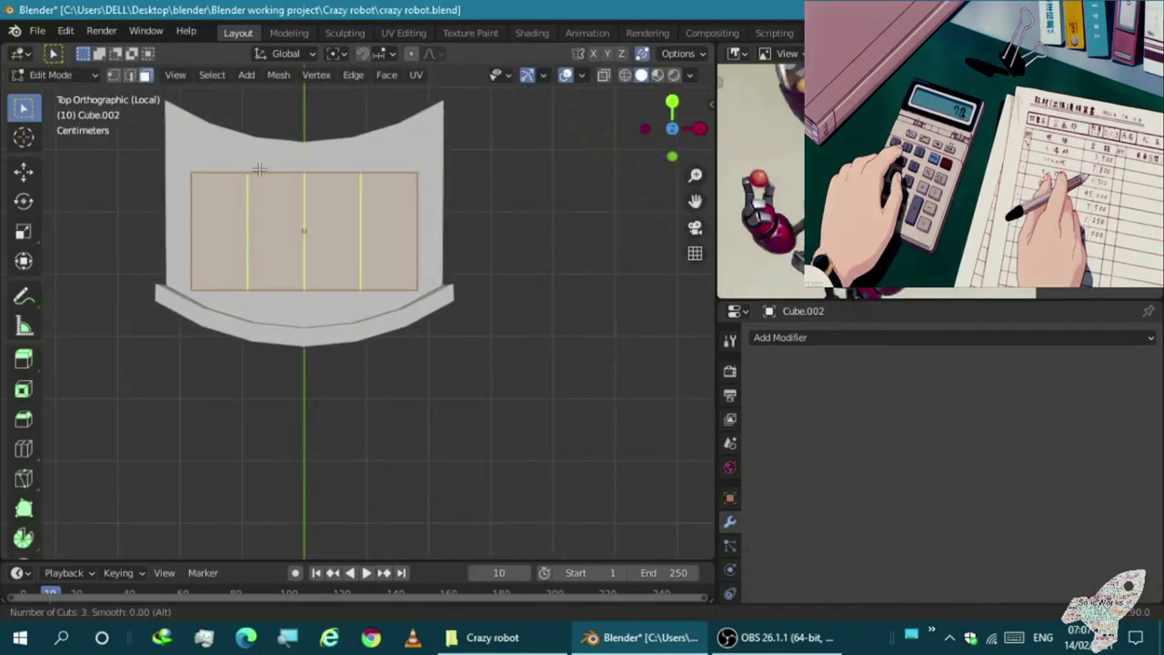
pyautogui.click(255, 173)
pyautogui.scroll(1, 257, 272)
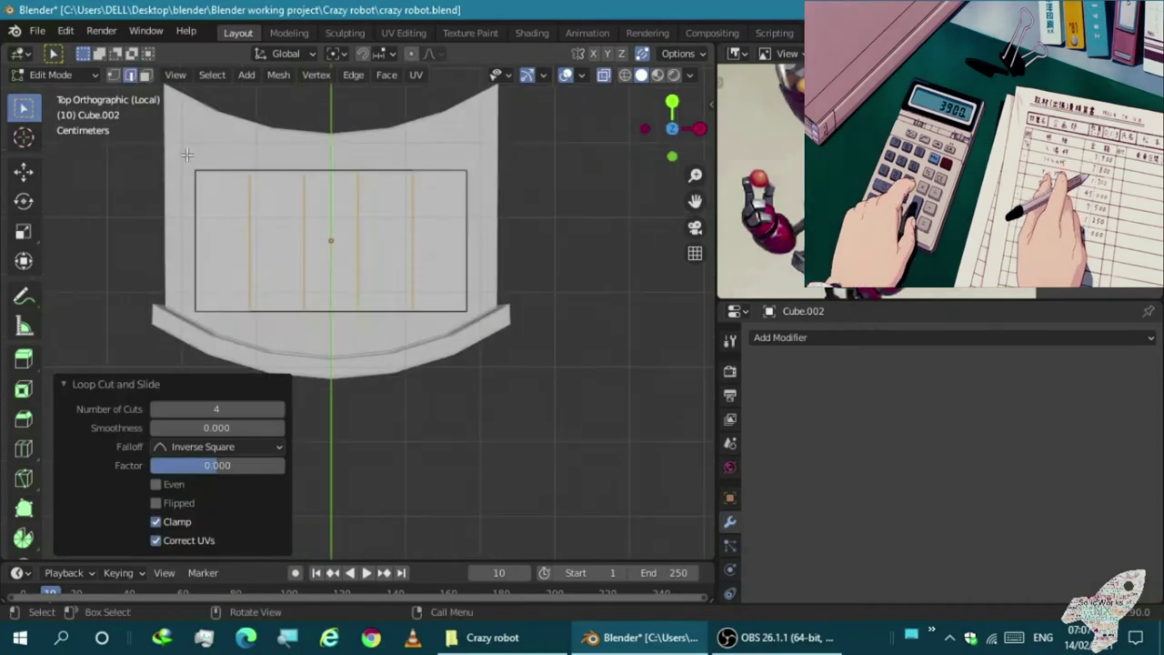
# Shift the leftmost and rightmost face columns outward to start bending the block
pyautogui.press('2')
pyautogui.click(258, 324)
pyautogui.click(249, 299)
pyautogui.press('r')
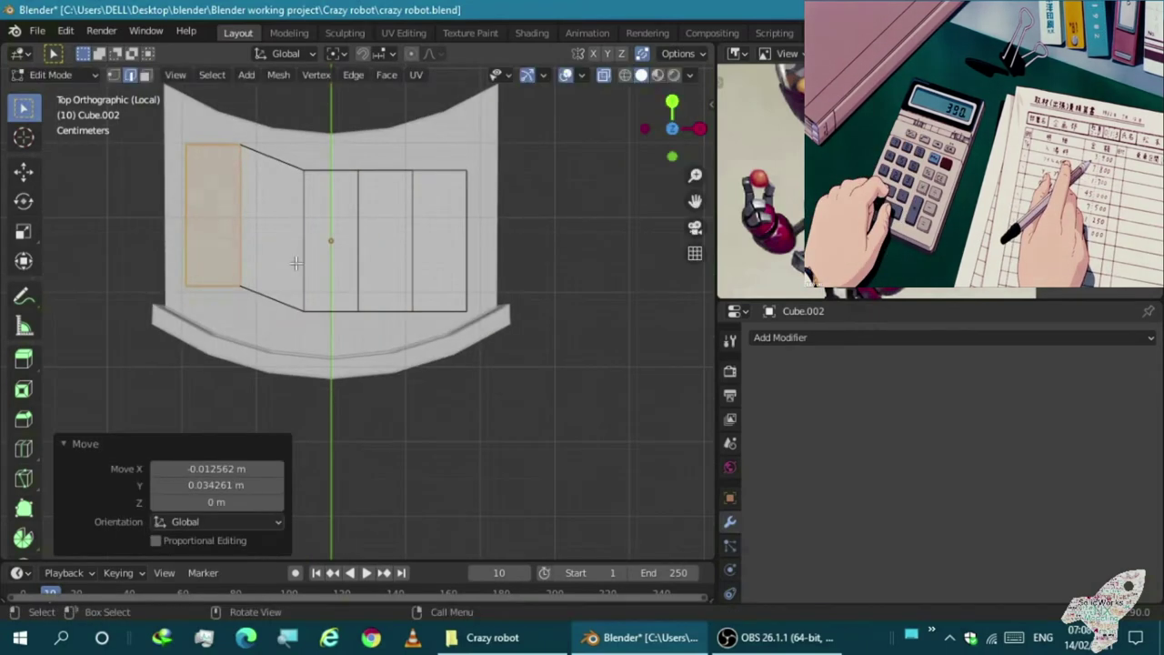
pyautogui.keyDown('shift'); pyautogui.moveTo(296, 264); pyautogui.dragTo(279, 257, button='middle'); pyautogui.keyUp('shift')
pyautogui.click(423, 223)
pyautogui.press('g')
pyautogui.click(484, 288)
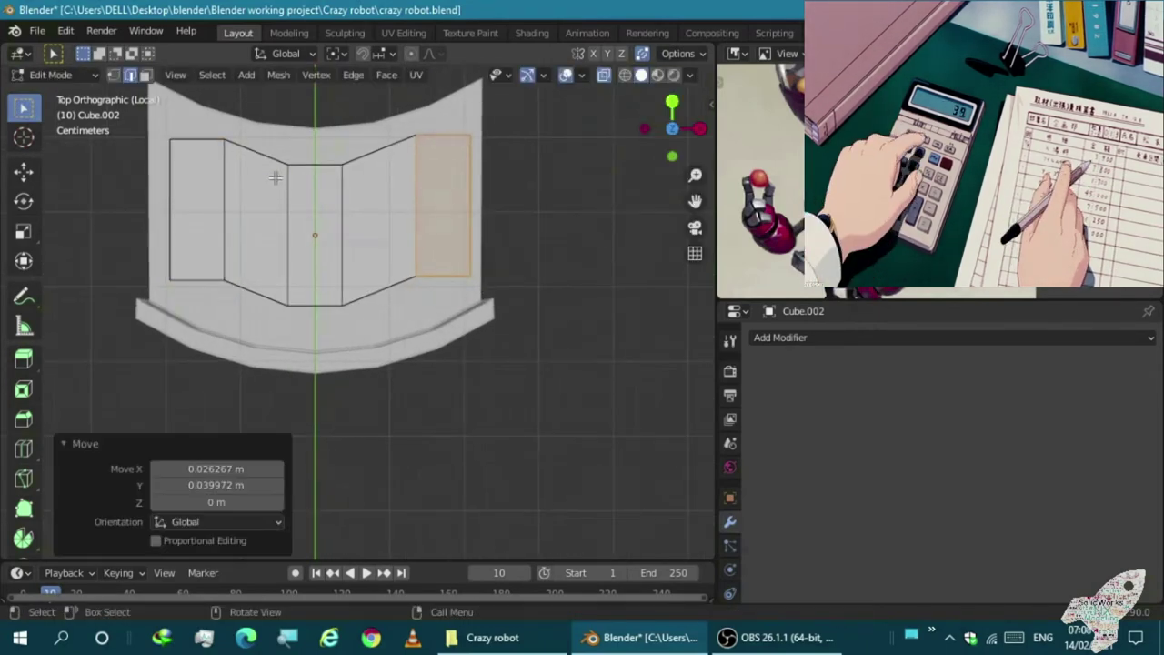
pyautogui.hotkey('alt', 'a')
pyautogui.press('e')
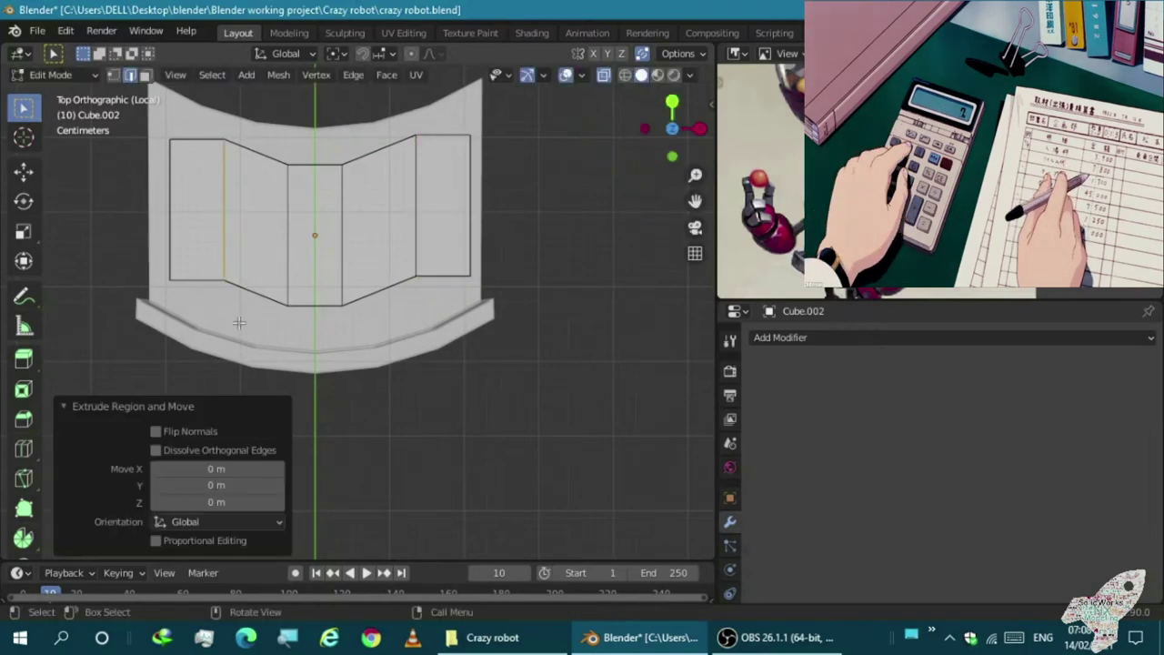
# Rotate the left-side vertical edges so the block follows the body's curve
pyautogui.moveTo(249, 331); pyautogui.dragTo(210, 307, button='middle')
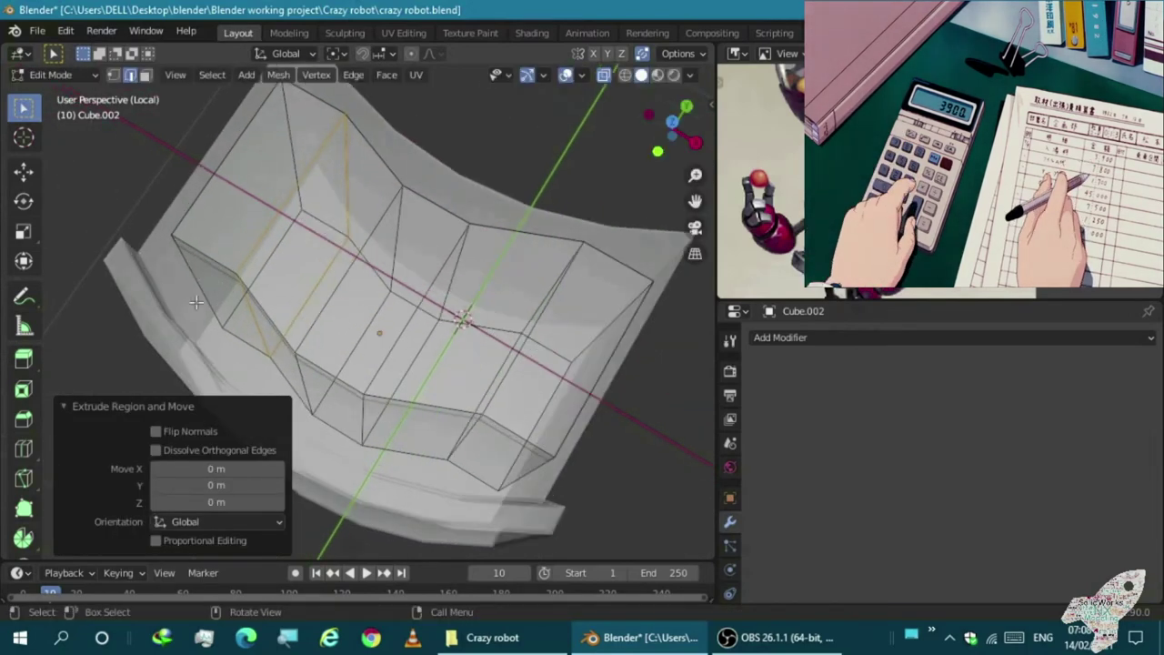
pyautogui.press('KP_7')
pyautogui.moveTo(202, 305); pyautogui.dragTo(228, 307, button='middle')
pyautogui.scroll(3, 234, 307)
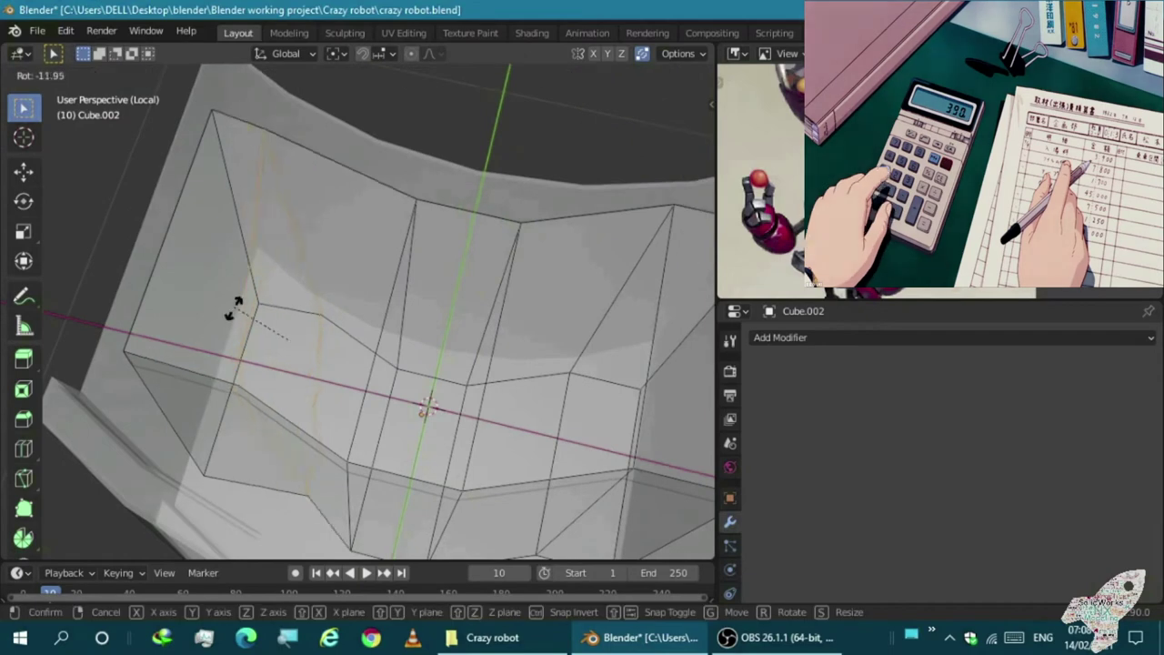
pyautogui.press('KP_7')
pyautogui.press('r')
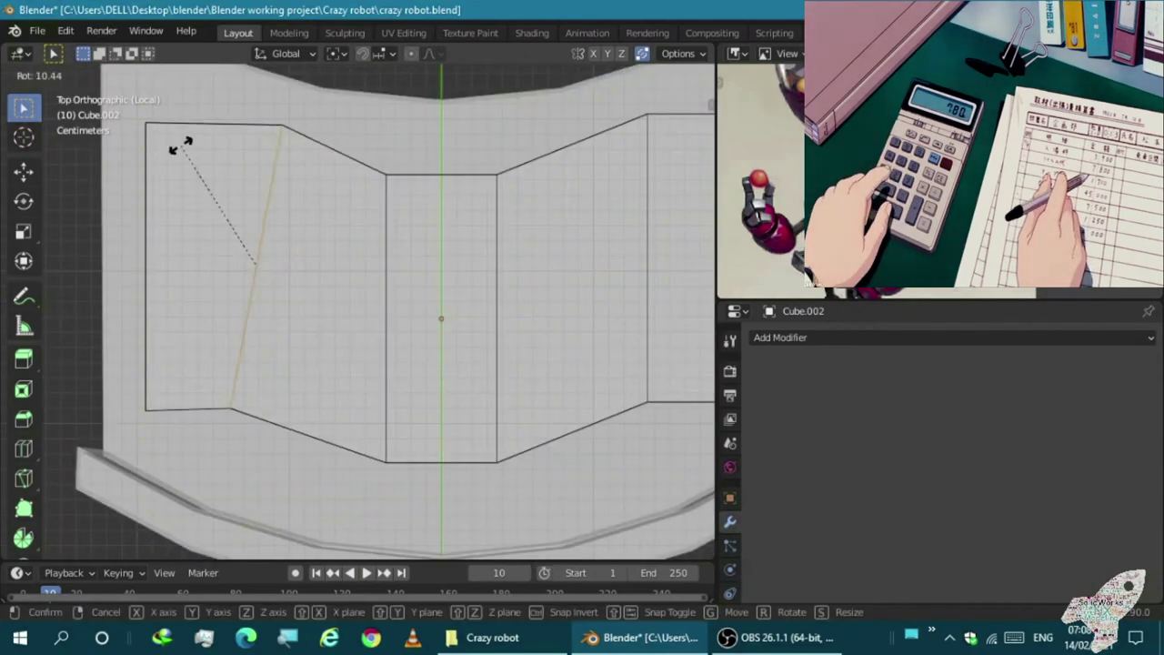
pyautogui.click(182, 145)
pyautogui.press('g')
pyautogui.click(334, 189)
pyautogui.moveTo(411, 410); pyautogui.dragTo(389, 324, button='middle')
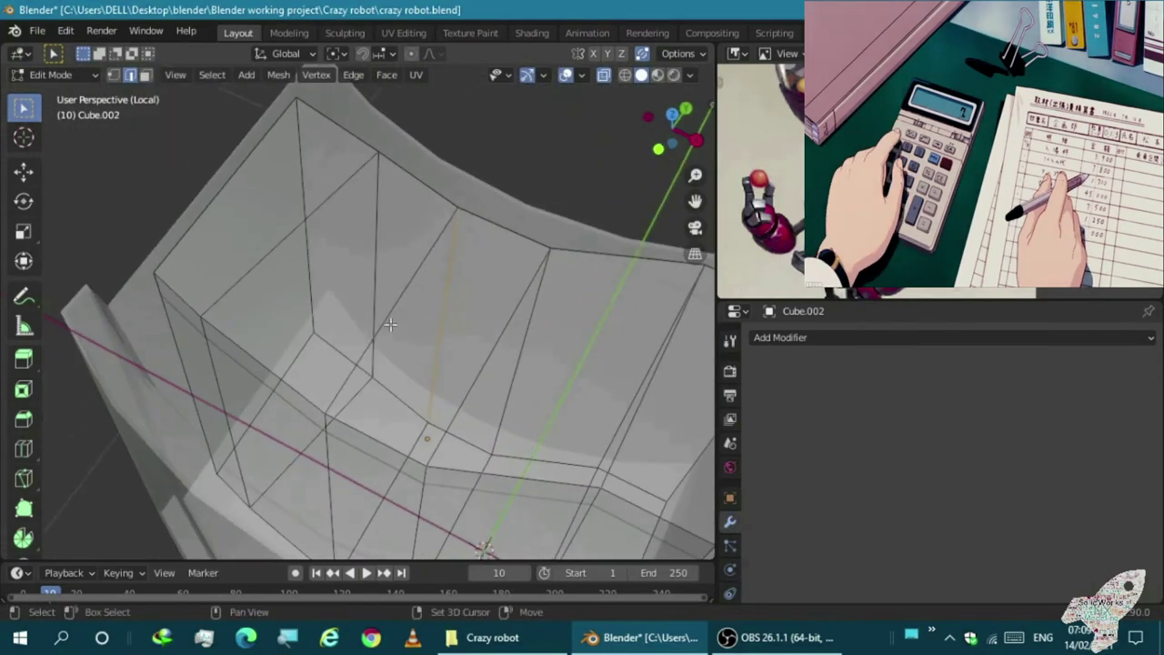
pyautogui.press('r')
pyautogui.click(252, 408)
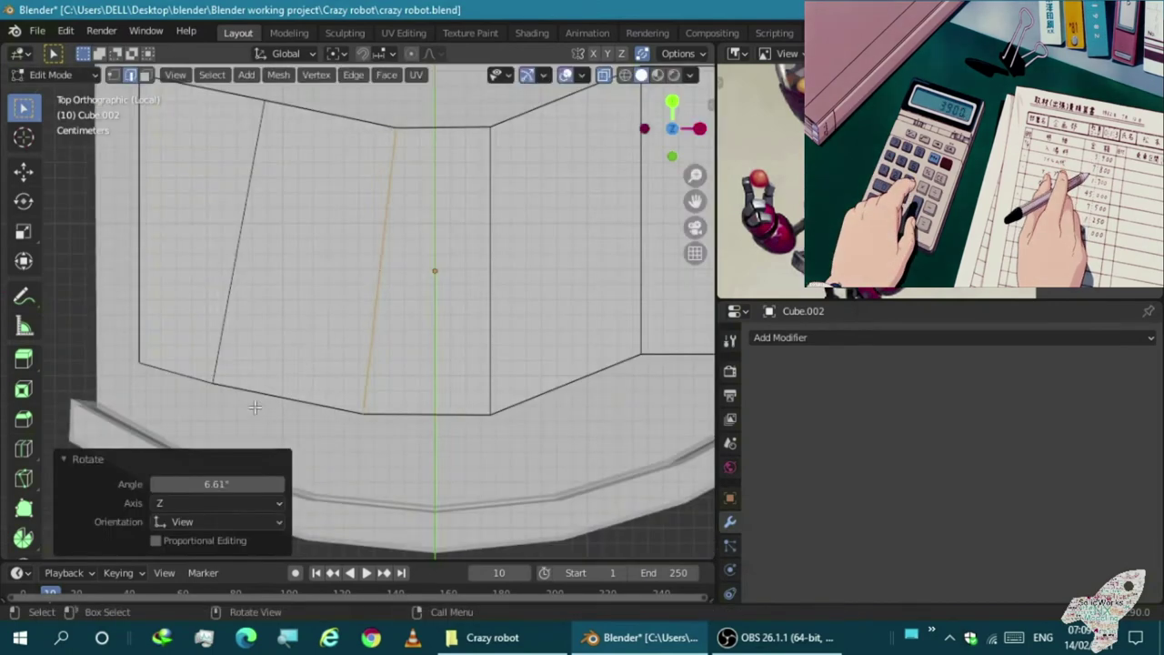
pyautogui.scroll(-2, 364, 309)
pyautogui.scroll(3, 436, 309)
# Rotate the right-side edge loops by -7.95° and -4.68° to finish the curve
pyautogui.keyDown('alt'); pyautogui.click(439, 309); pyautogui.keyUp('alt')
pyautogui.press('r')
pyautogui.click(429, 311)
pyautogui.scroll(-2, 491, 296)
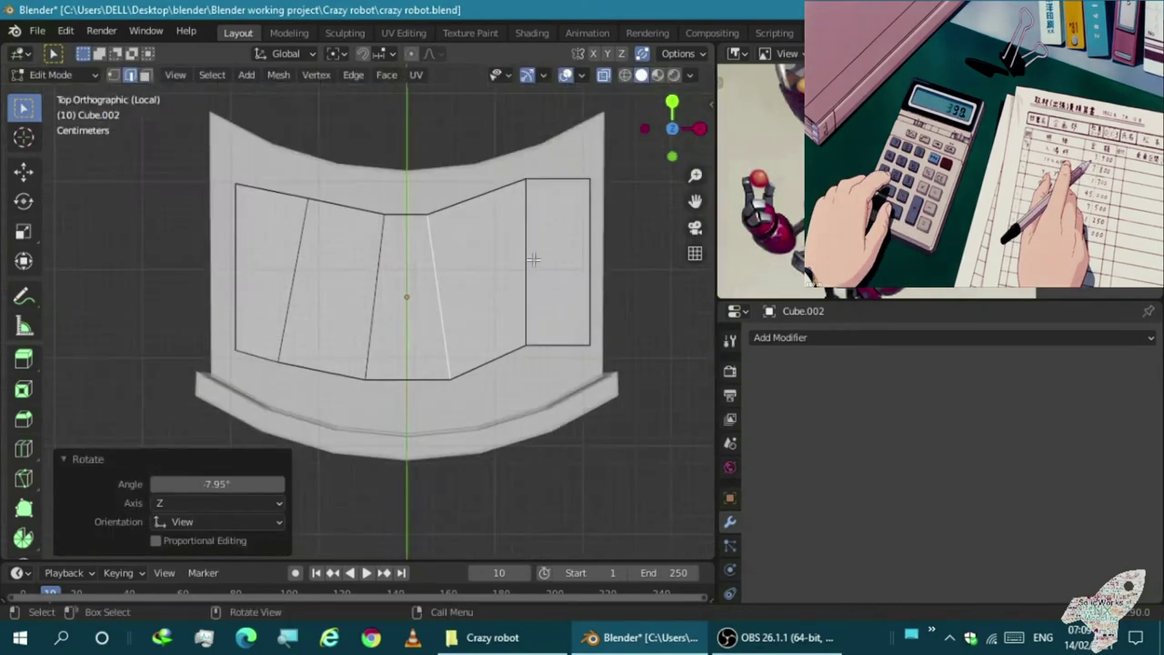
pyautogui.scroll(2, 525, 244)
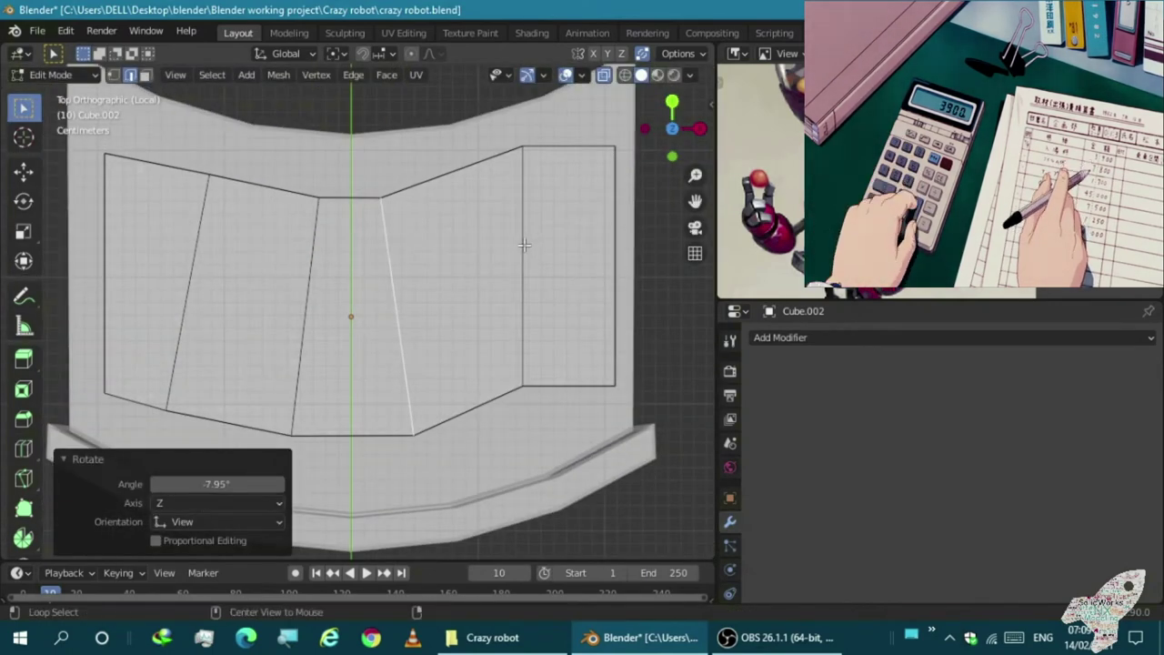
pyautogui.click(564, 219)
pyautogui.press('g')
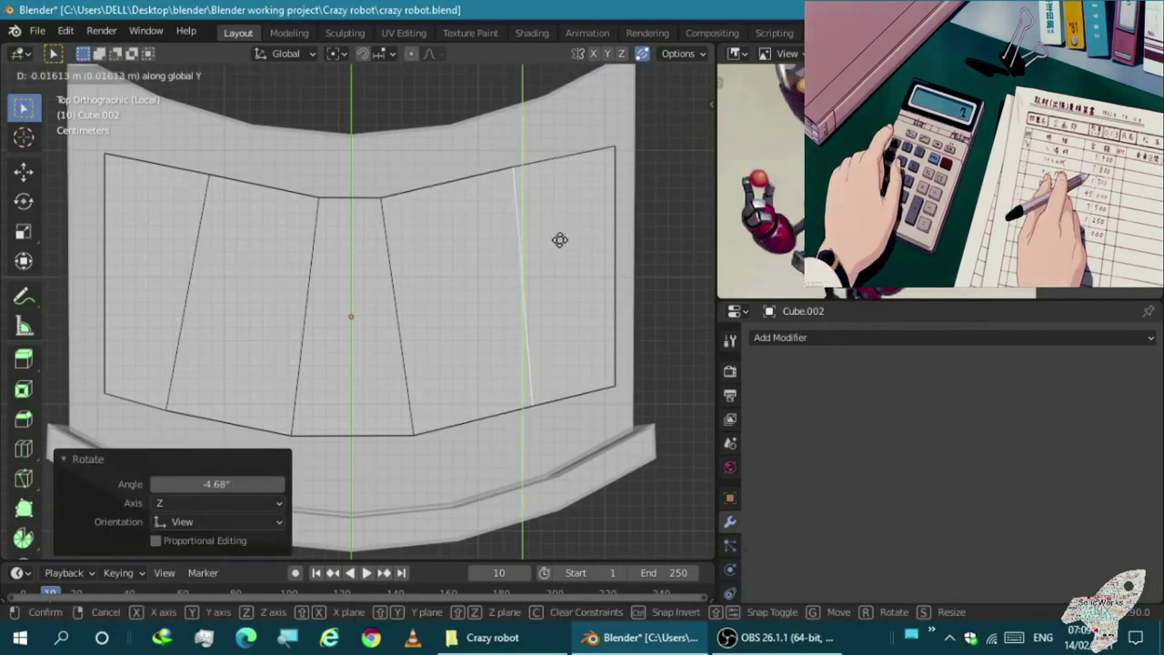
pyautogui.moveTo(618, 218); pyautogui.dragTo(480, 336, button='middle')
pyautogui.press('KP_7')
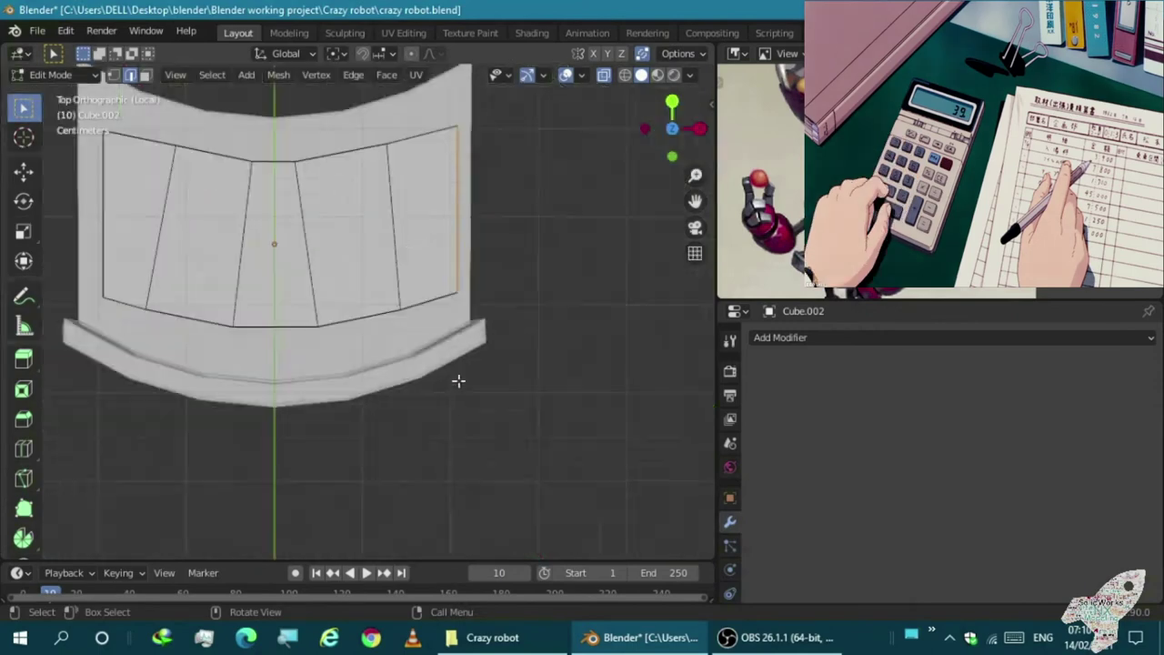
pyautogui.click(417, 274)
pyautogui.keyDown('alt'); pyautogui.click(420, 260); pyautogui.keyUp('alt')
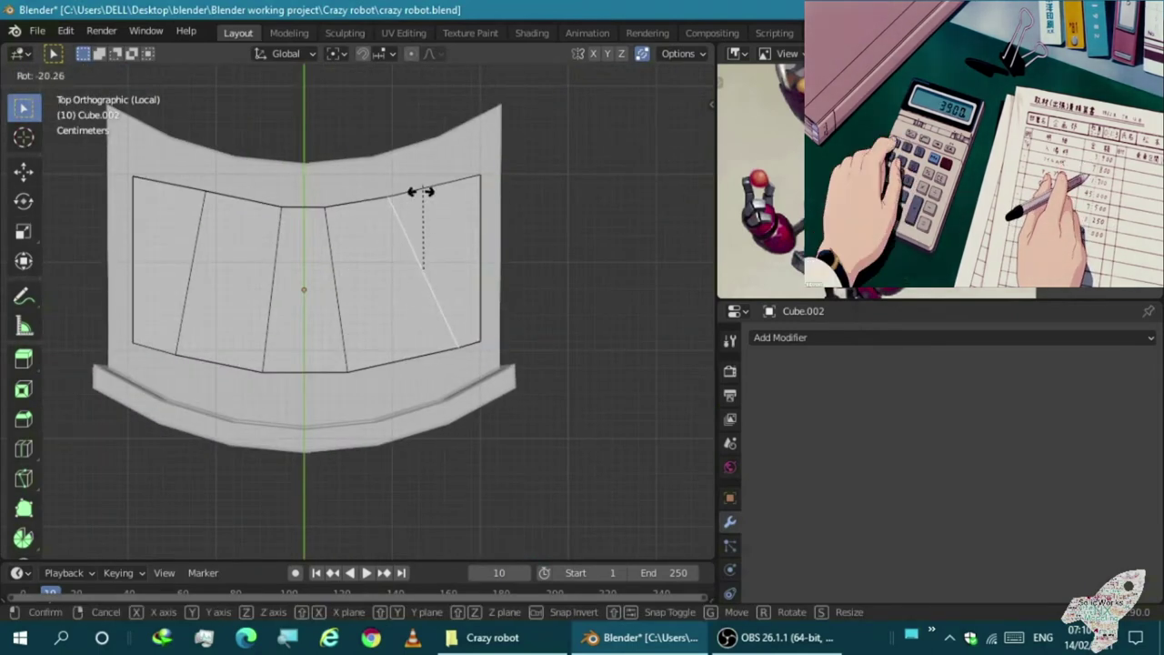
pyautogui.click(350, 184)
# Stretch the whole block 1.224 along Y and leave Edit Mode
pyautogui.press('a')
pyautogui.scroll(1, 293, 243)
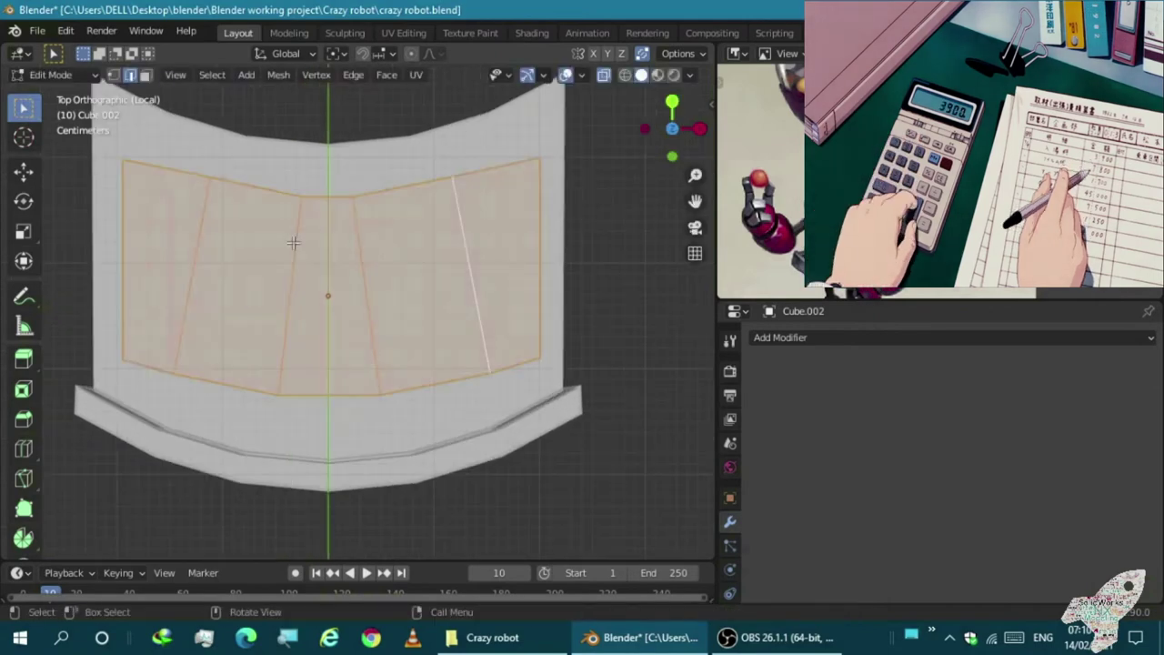
pyautogui.click(296, 244)
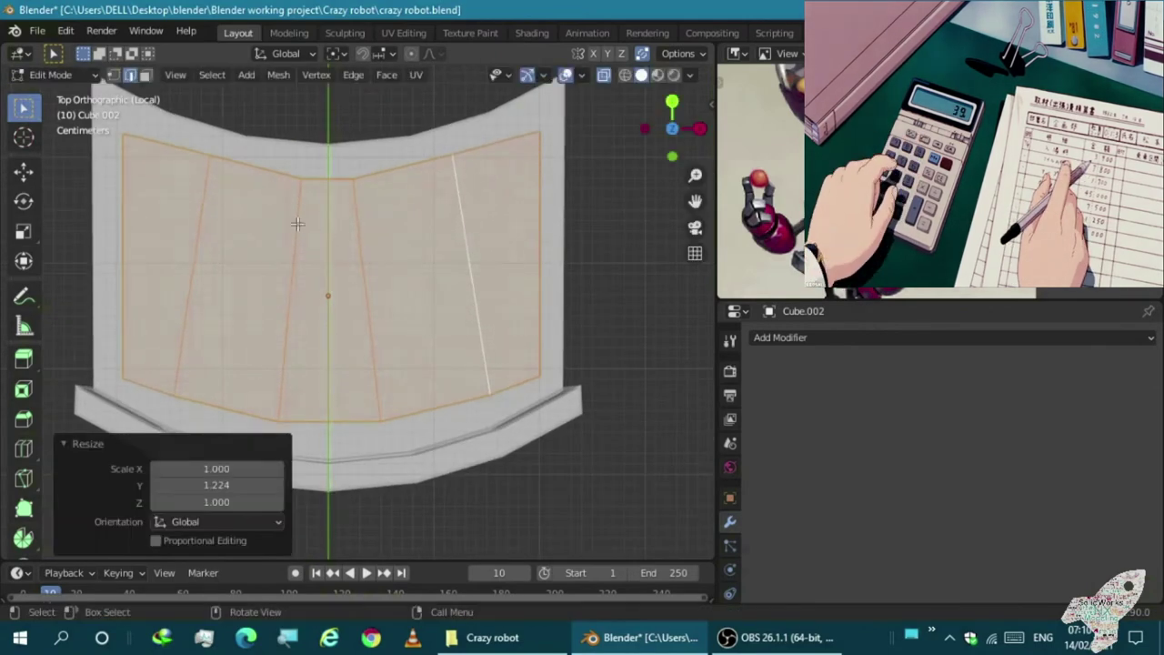
pyautogui.press('KP_3')
pyautogui.press('Tab')
pyautogui.moveTo(273, 300)
pyautogui.mouseDown(button='middle')
pyautogui.moveTo(316, 305)
pyautogui.moveTo(309, 298)
pyautogui.moveTo(410, 249)
pyautogui.mouseUp(button='middle')
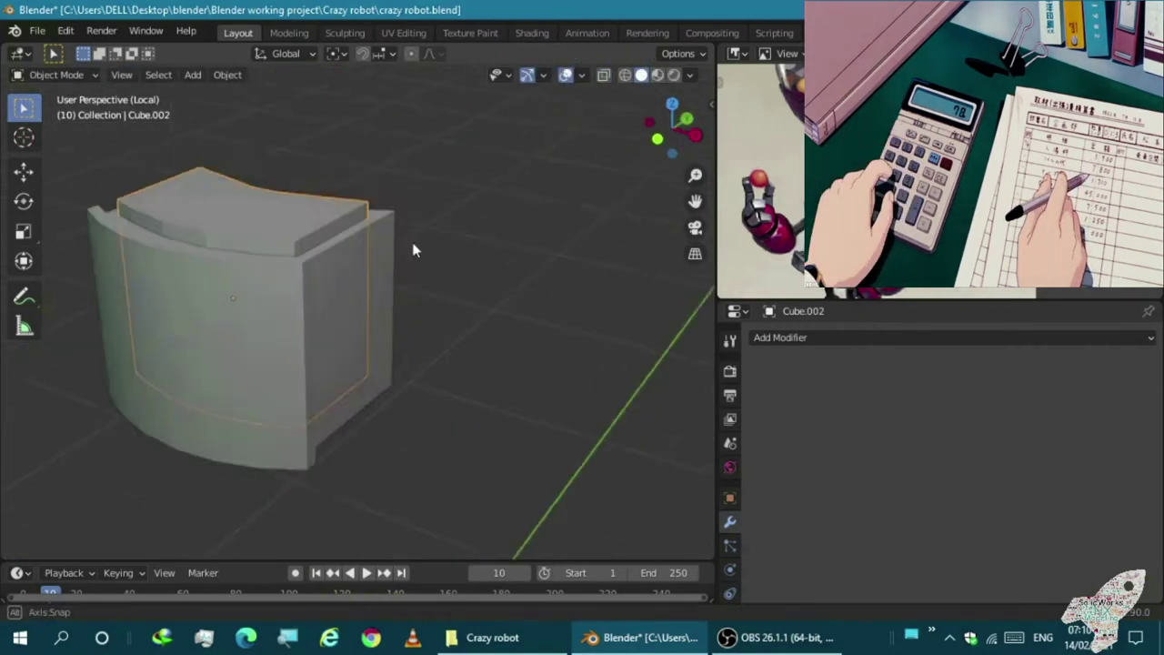
# Collapse the body's Solidify settings and make the curved panel the active object
pyautogui.click(410, 250)
pyautogui.click(753, 404)
pyautogui.click(780, 376)
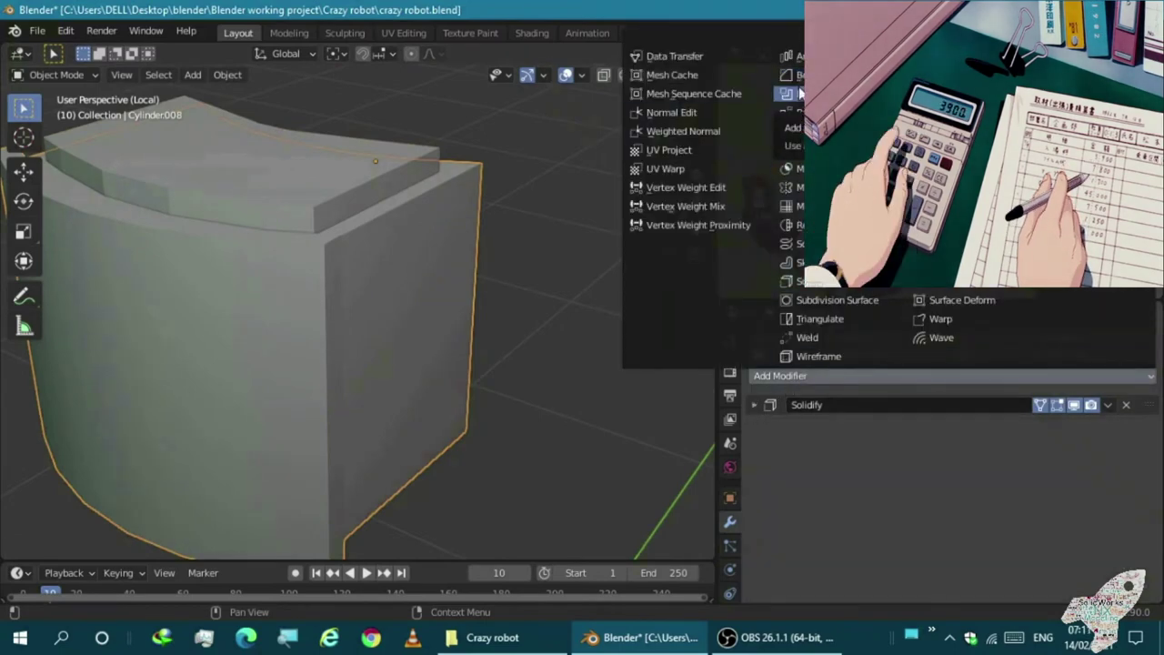
pyautogui.moveTo(409, 273); pyautogui.dragTo(339, 317, button='middle')
pyautogui.click(364, 273)
pyautogui.click(382, 214)
# Inset the panel faces about 0.058 and extrude them 0.35 m into a pocket
pyautogui.press('Tab')
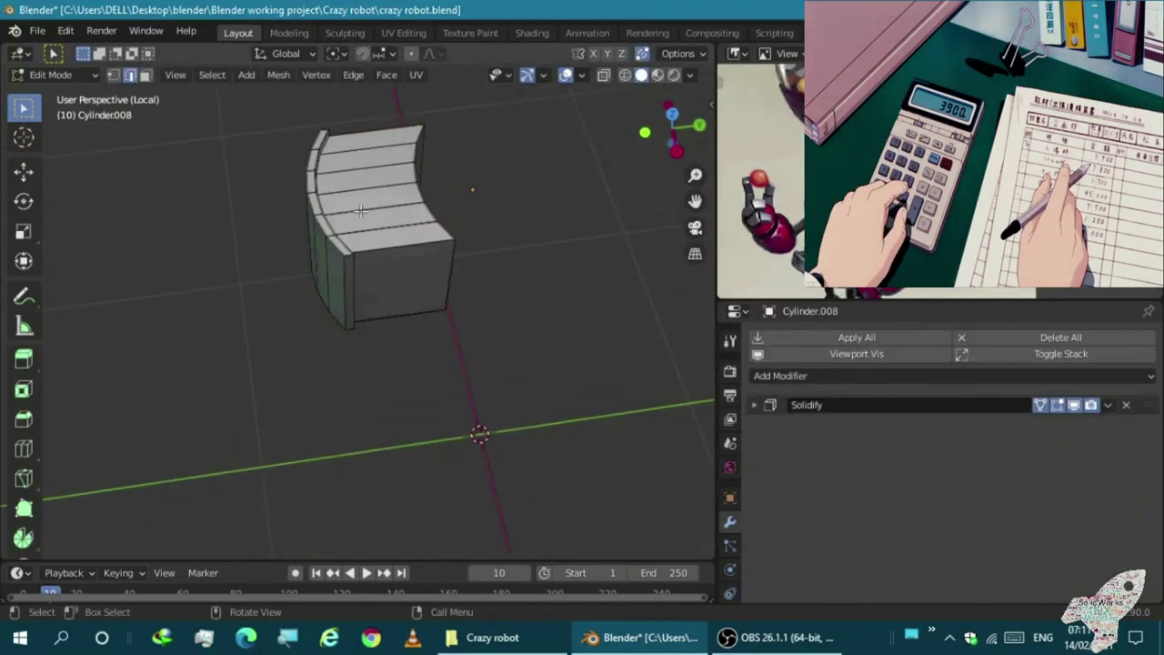
pyautogui.press('KP_7')
pyautogui.scroll(3, 273, 290)
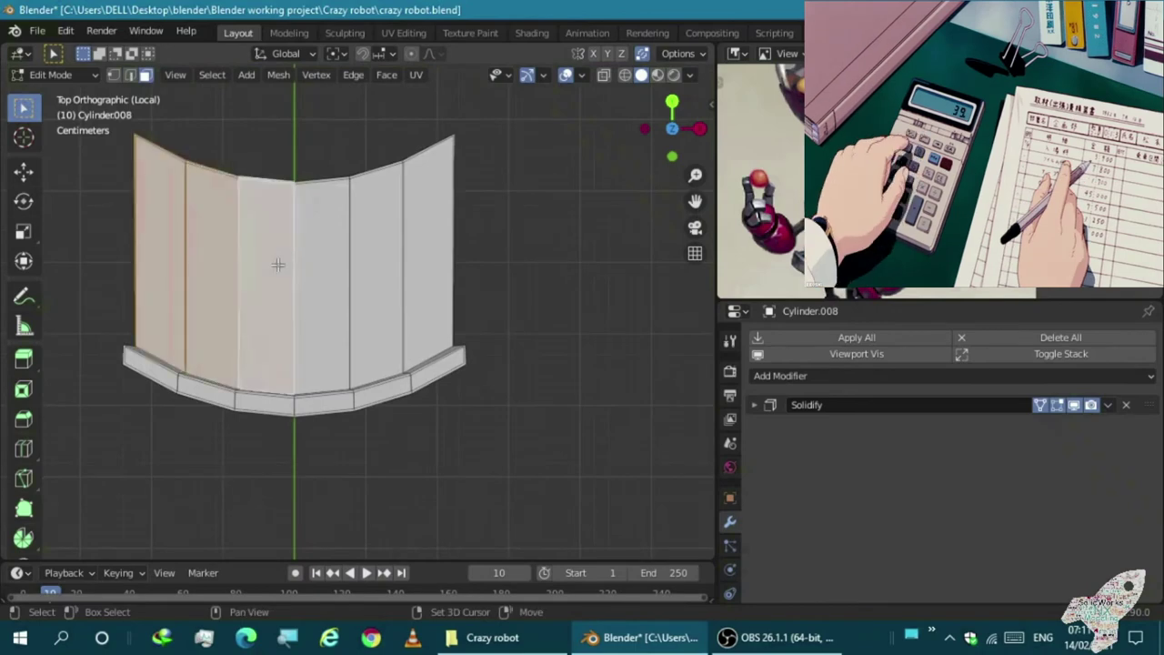
pyautogui.click(434, 262)
pyautogui.press('KP_3')
pyautogui.click(394, 511)
pyautogui.moveTo(394, 510); pyautogui.dragTo(415, 442, button='middle')
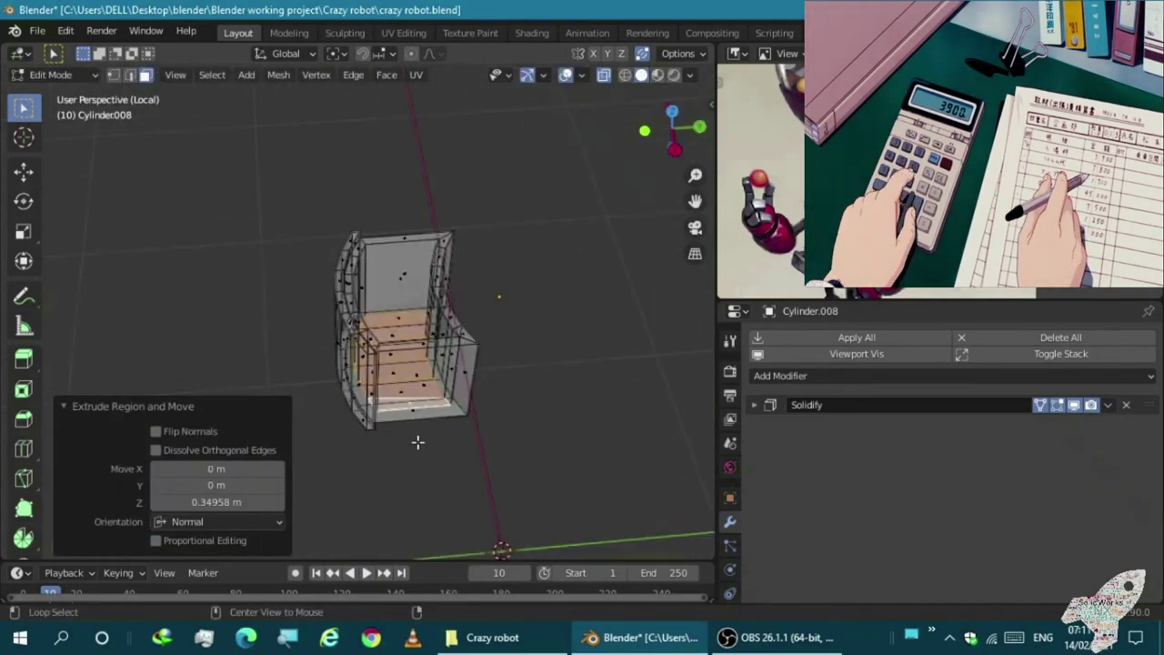
pyautogui.press('Tab')
# Exit local view to show the whole robot and select the body cylinder
pyautogui.scroll(3, 393, 362)
pyautogui.scroll(-2, 401, 321)
pyautogui.moveTo(400, 321)
pyautogui.mouseDown(button='middle')
pyautogui.moveTo(355, 289)
pyautogui.moveTo(288, 320)
pyautogui.moveTo(354, 346)
pyautogui.moveTo(377, 330)
pyautogui.moveTo(354, 299)
pyautogui.mouseUp(button='middle')
pyautogui.press('Delete')
pyautogui.press('KP_Divide')
pyautogui.click(364, 327)
pyautogui.scroll(3, 341, 336)
pyautogui.click(341, 336)
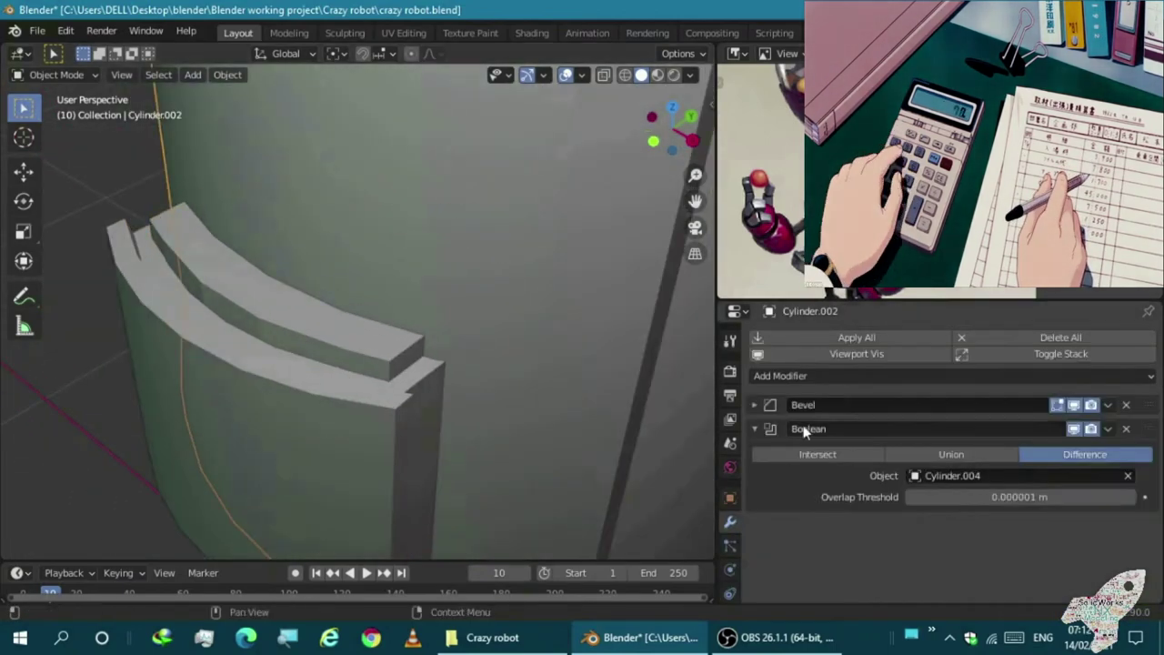
# Add a Boolean Difference modifier to the body using Cube.002 as the cutter
pyautogui.scroll(-5, 477, 420)
pyautogui.moveTo(477, 421); pyautogui.dragTo(474, 274, button='middle')
pyautogui.scroll(2, 467, 326)
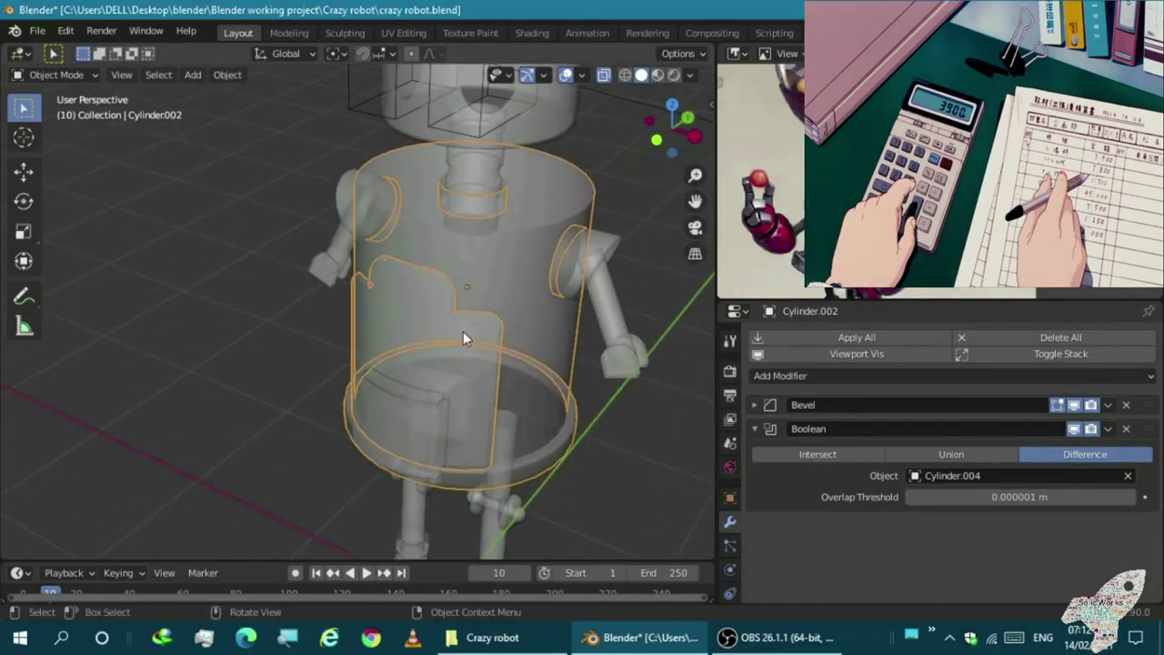
pyautogui.hotkey('alt', 'z')
pyautogui.scroll(4, 455, 365)
pyautogui.scroll(-4, 581, 351)
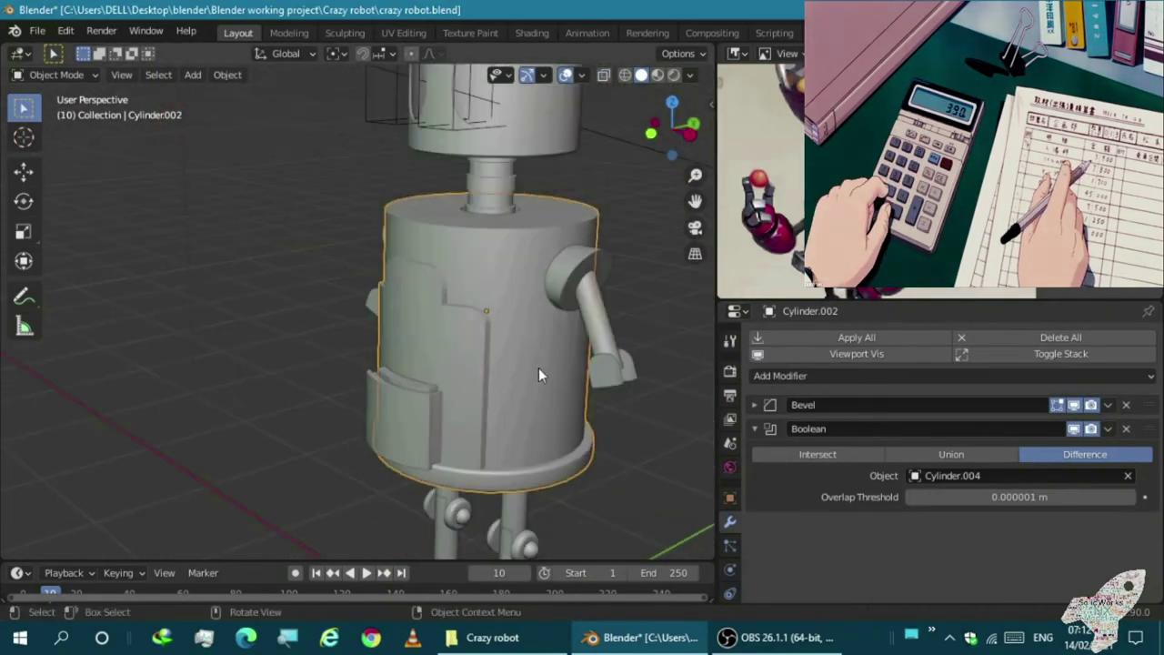
pyautogui.click(819, 376)
pyautogui.click(800, 94)
pyautogui.scroll(3, 455, 434)
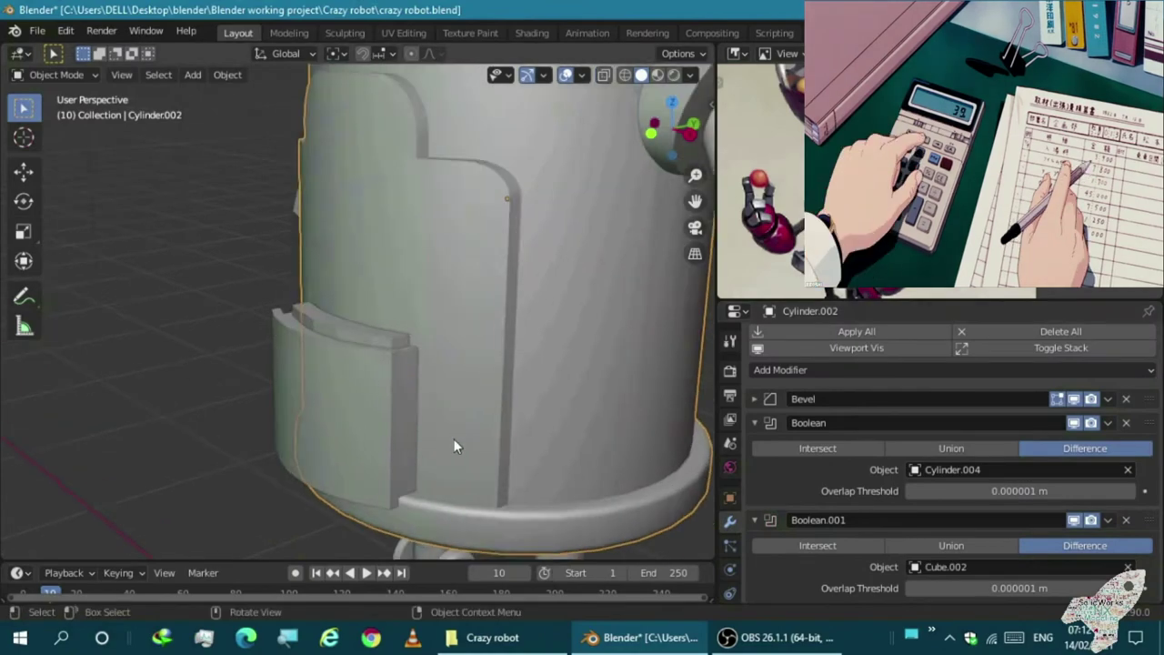
pyautogui.scroll(2, 448, 458)
pyautogui.hotkey('alt', 'z')
pyautogui.scroll(2, 283, 378)
pyautogui.moveTo(283, 371)
pyautogui.mouseDown(button='middle')
pyautogui.moveTo(384, 297)
pyautogui.moveTo(131, 189)
pyautogui.mouseUp(button='middle')
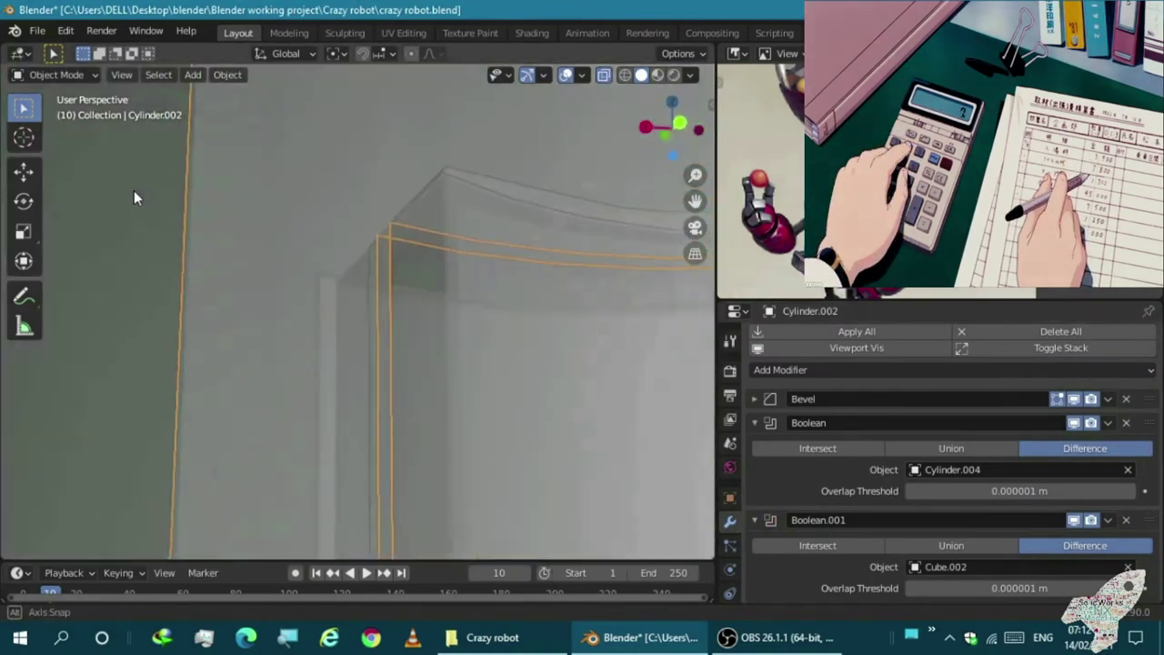
pyautogui.scroll(2, 344, 319)
pyautogui.scroll(-5, 152, 377)
pyautogui.scroll(3, 200, 380)
pyautogui.scroll(2, 249, 383)
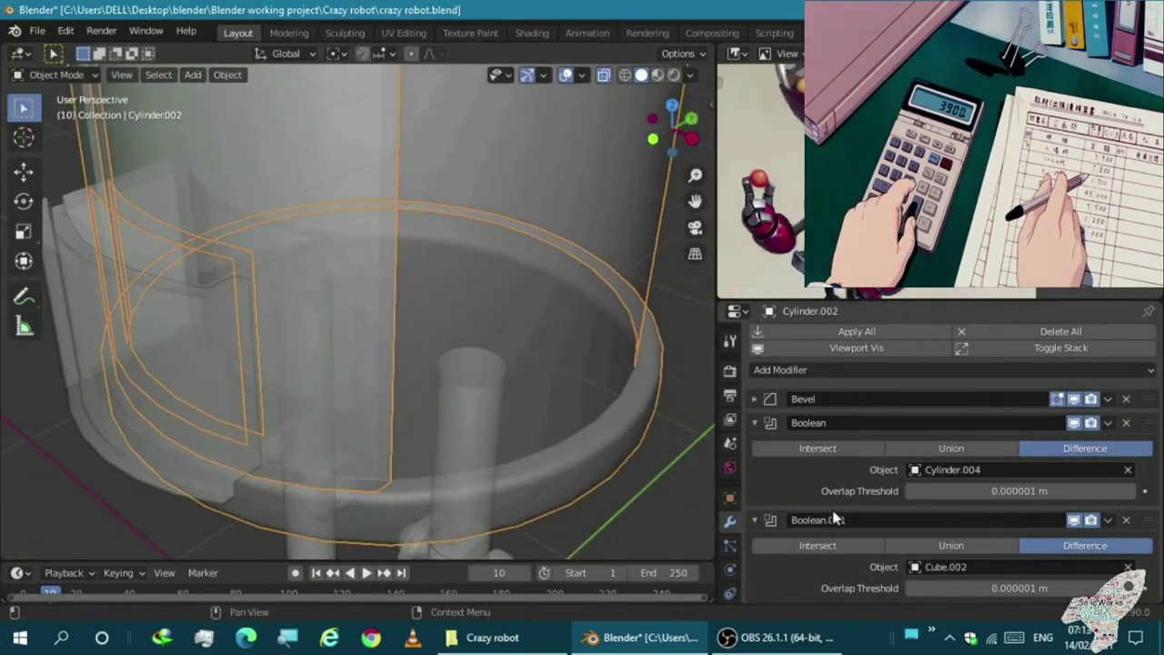
# Apply the Boolean cut to the body and delete the Cube.002 cutter
pyautogui.click(1030, 539)
pyautogui.hotkey('alt', 'z')
pyautogui.click(249, 322)
pyautogui.press('g')
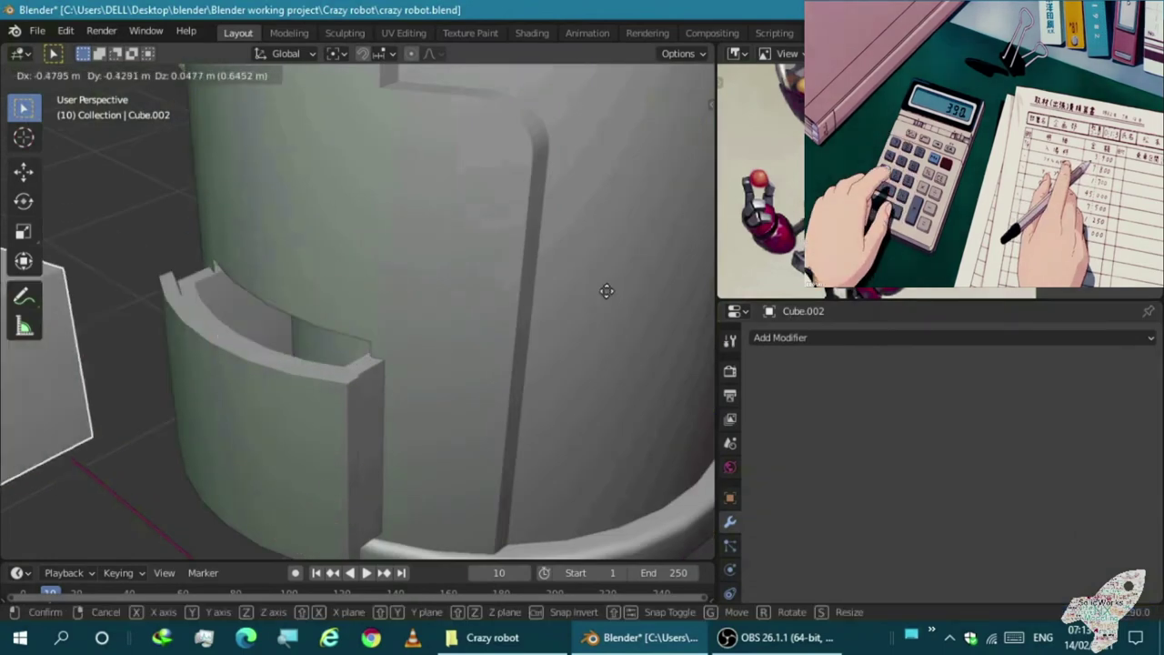
pyautogui.click(639, 304)
pyautogui.press('x')
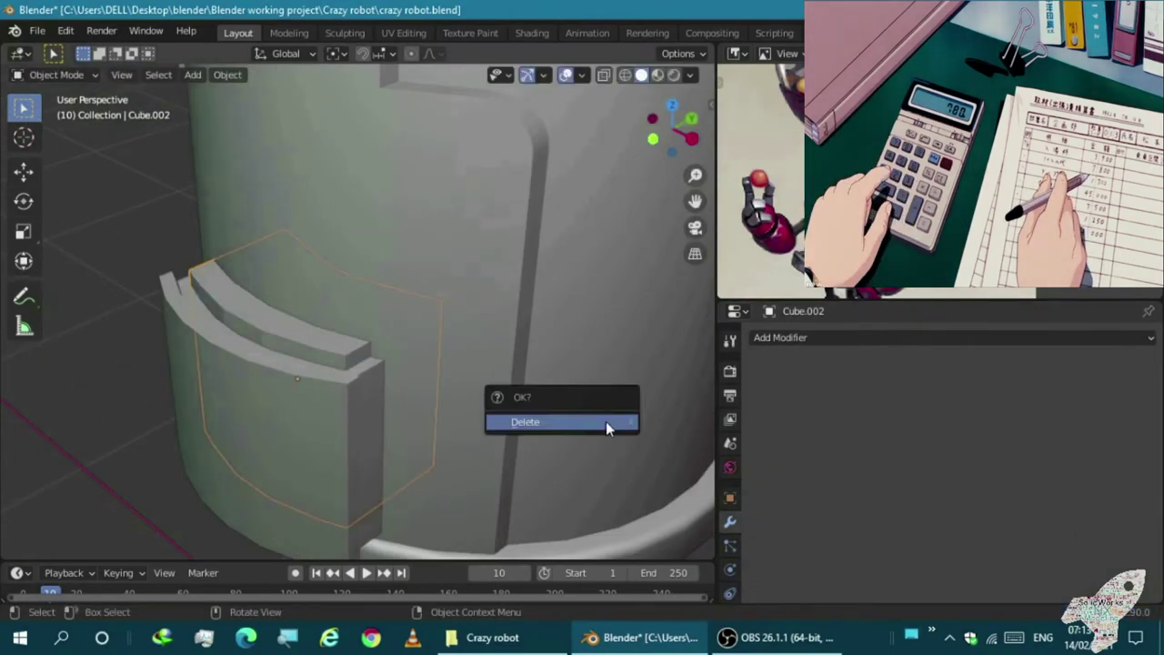
pyautogui.click(606, 424)
# Add a trial Boolean modifier, then remove it and view the robot from the front
pyautogui.moveTo(340, 477); pyautogui.dragTo(509, 406, button='middle')
pyautogui.scroll(3, 482, 363)
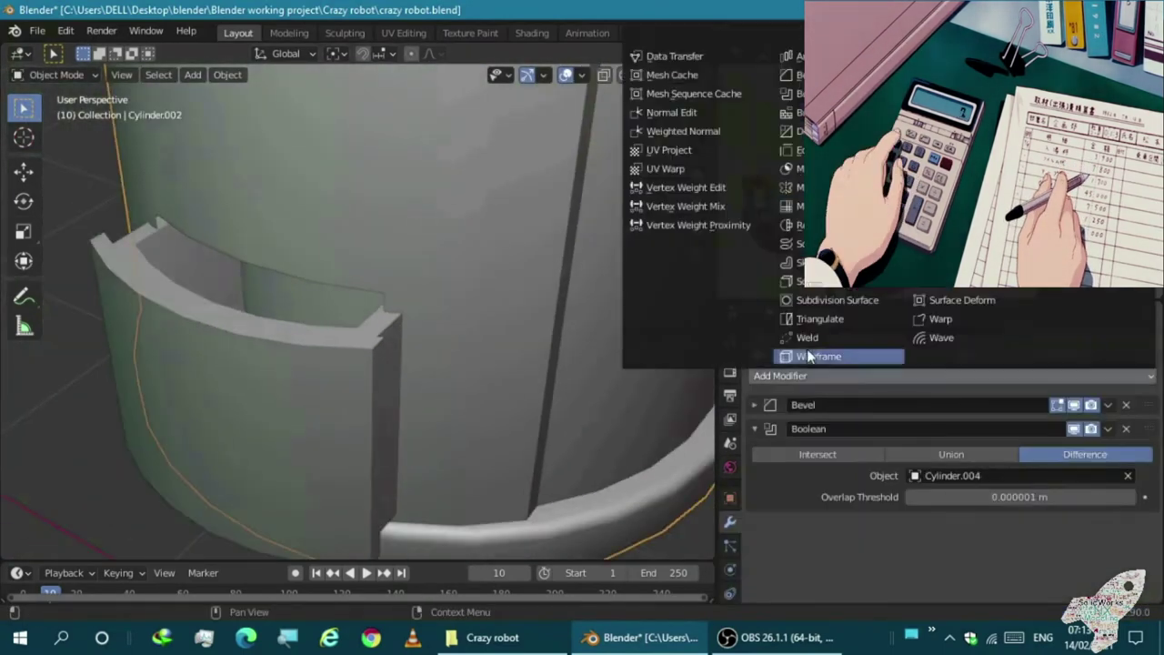
pyautogui.click(792, 94)
pyautogui.moveTo(371, 404); pyautogui.dragTo(292, 445, button='middle')
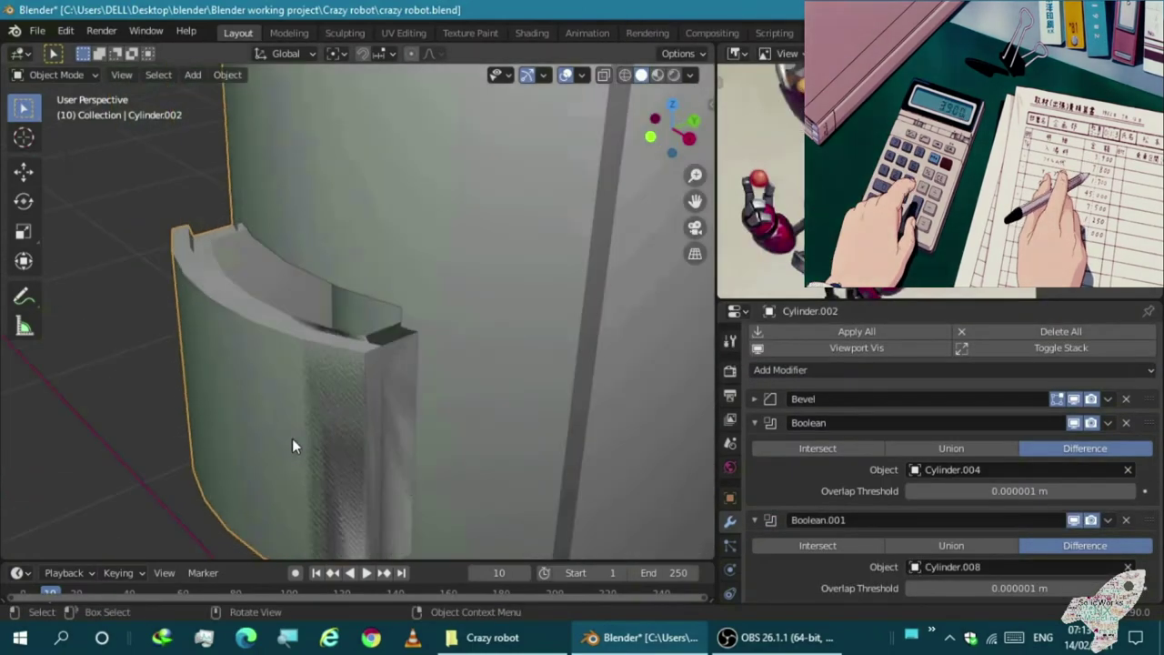
pyautogui.click(1126, 521)
pyautogui.scroll(-3, 437, 421)
pyautogui.scroll(-2, 436, 422)
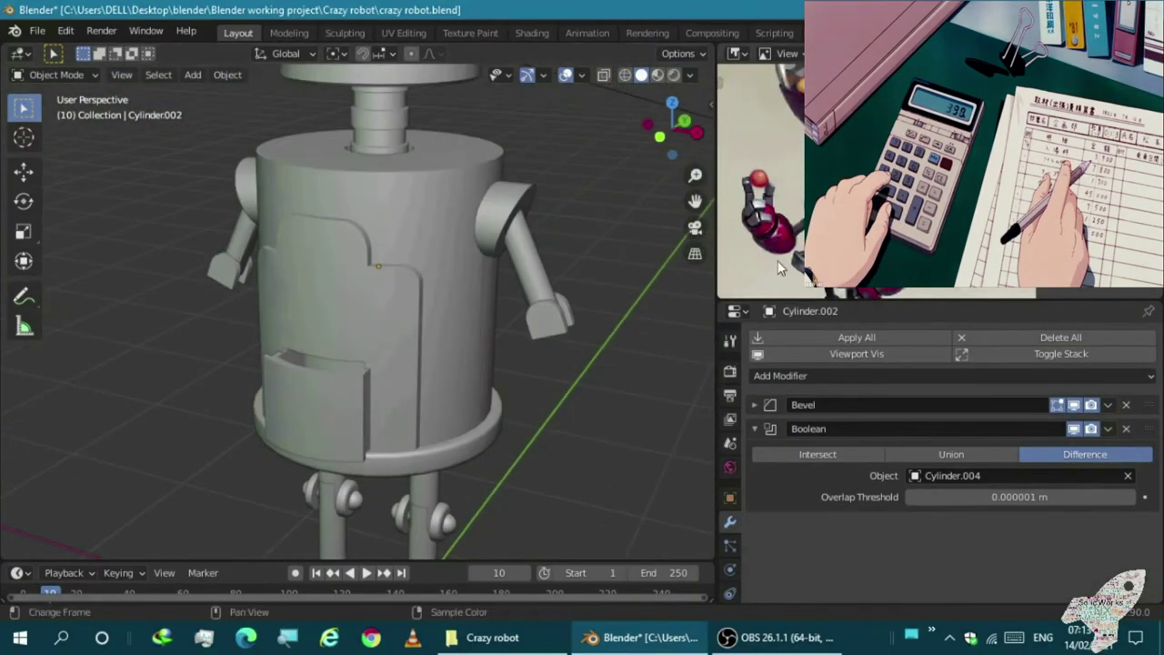
pyautogui.moveTo(436, 421); pyautogui.dragTo(616, 266, button='middle')
pyautogui.scroll(2, 616, 267)
pyautogui.press('KP_1')
pyautogui.hotkey('shift', 'a')
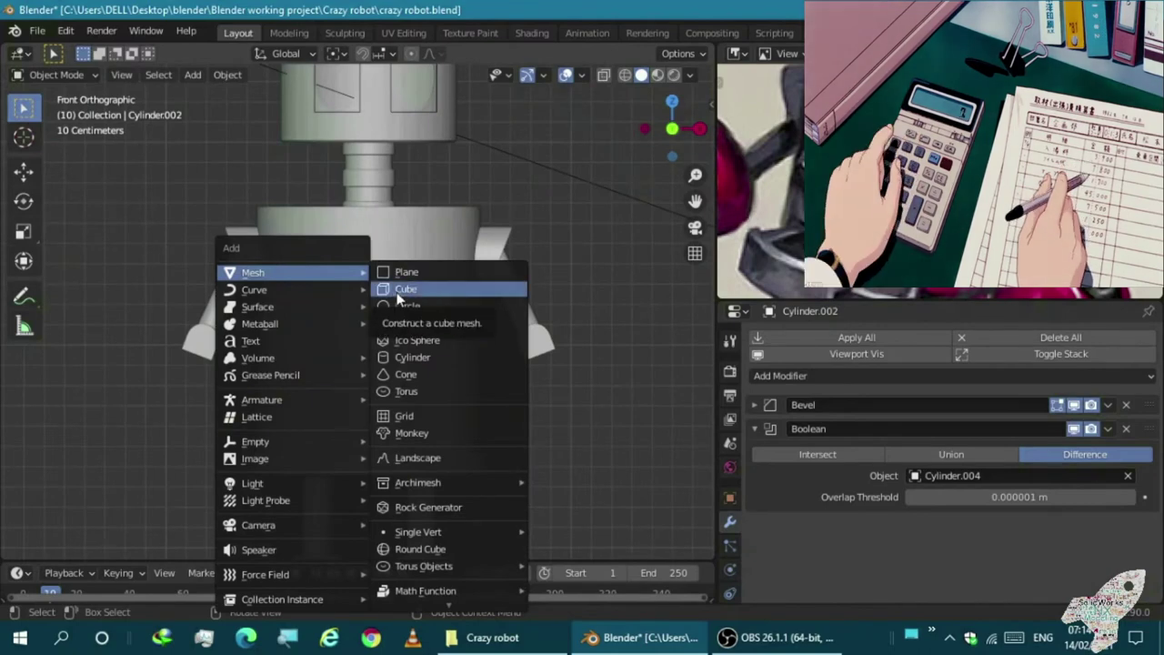
# Select the curved panel Cylinder.008 and shift it along Y
pyautogui.press('Escape')
pyautogui.moveTo(395, 290)
pyautogui.mouseDown(button='middle')
pyautogui.moveTo(320, 333)
pyautogui.moveTo(466, 374)
pyautogui.mouseUp(button='middle')
pyautogui.scroll(3, 446, 368)
pyautogui.click(432, 368)
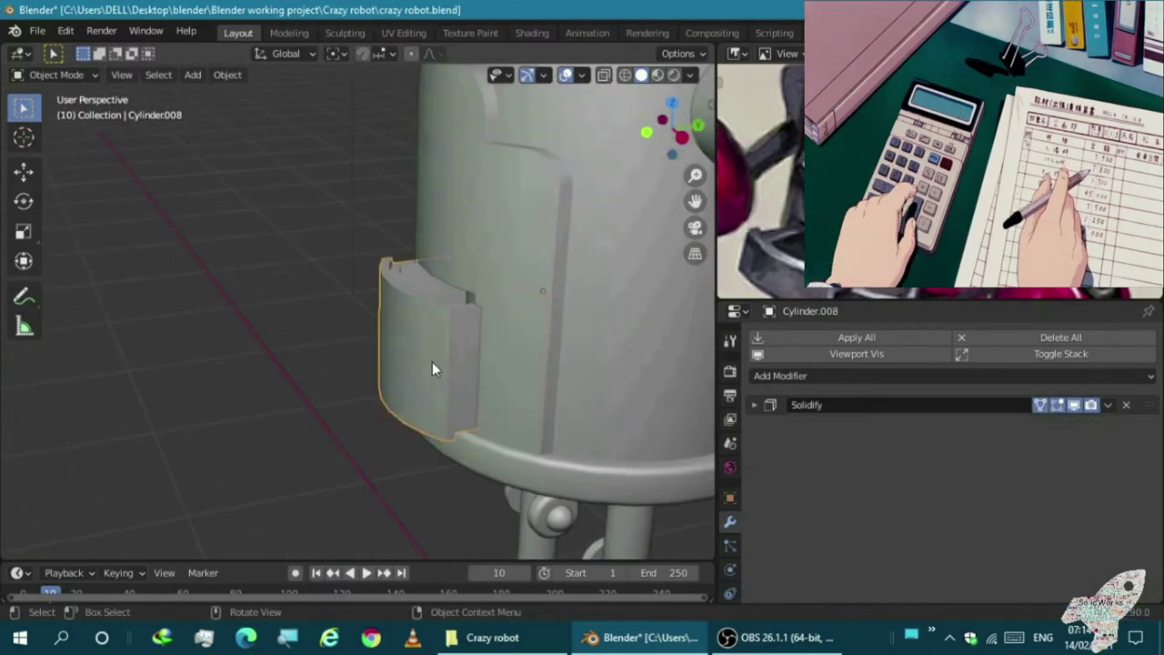
pyautogui.press('KP_3')
pyautogui.click(280, 355)
# From the front view, add a UV Sphere scaled down to 0.31
pyautogui.moveTo(281, 355)
pyautogui.mouseDown(button='middle')
pyautogui.moveTo(328, 365)
pyautogui.moveTo(319, 344)
pyautogui.moveTo(206, 424)
pyautogui.moveTo(267, 340)
pyautogui.mouseUp(button='middle')
pyautogui.scroll(-4, 319, 364)
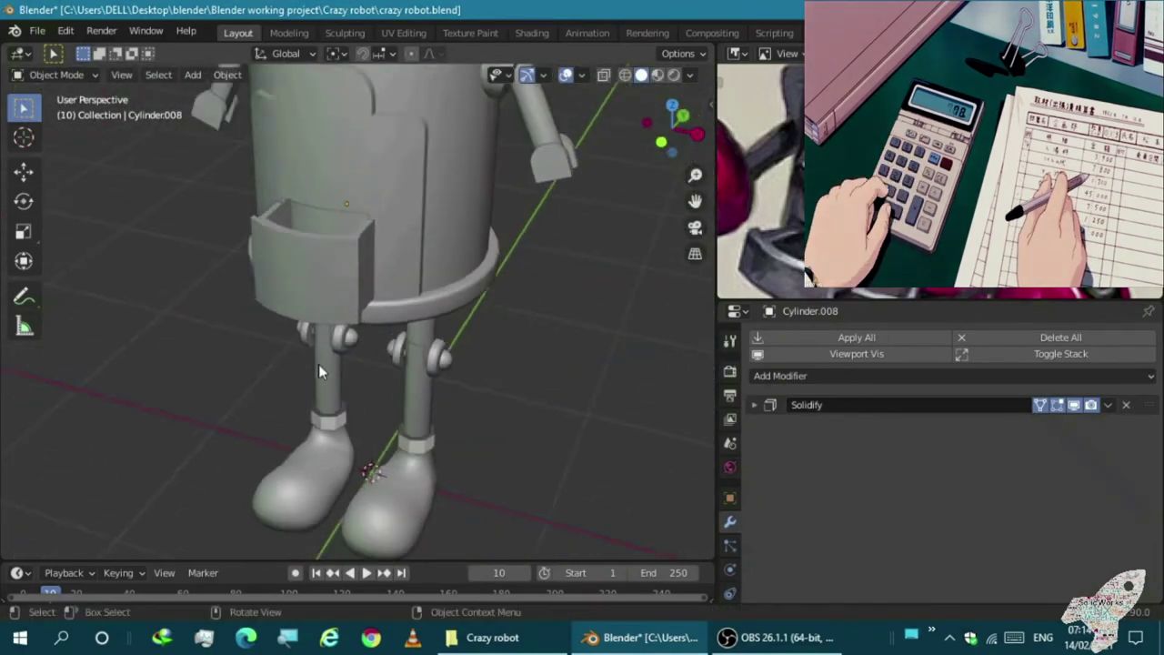
pyautogui.scroll(4, 208, 346)
pyautogui.scroll(-4, 265, 358)
pyautogui.moveTo(259, 366)
pyautogui.mouseDown(button='middle')
pyautogui.moveTo(228, 358)
pyautogui.moveTo(252, 364)
pyautogui.mouseUp(button='middle')
pyautogui.press('KP_1')
pyautogui.scroll(3, 551, 257)
pyautogui.scroll(2, 509, 273)
pyautogui.hotkey('shift', 'a')
pyautogui.click(409, 328)
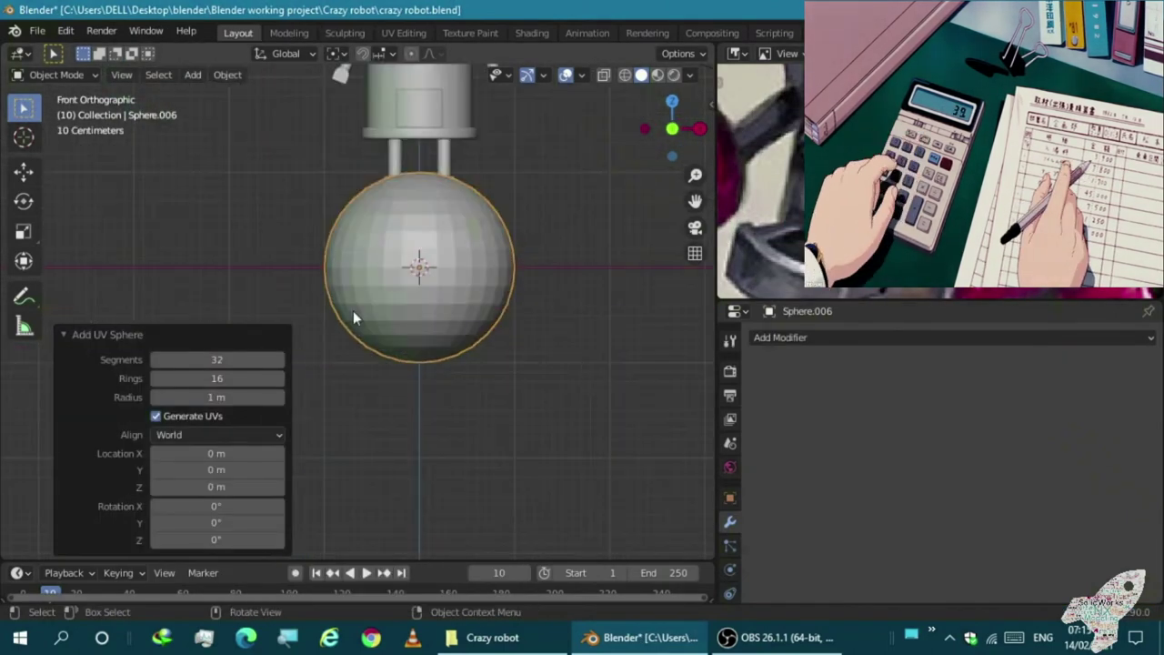
pyautogui.click(370, 278)
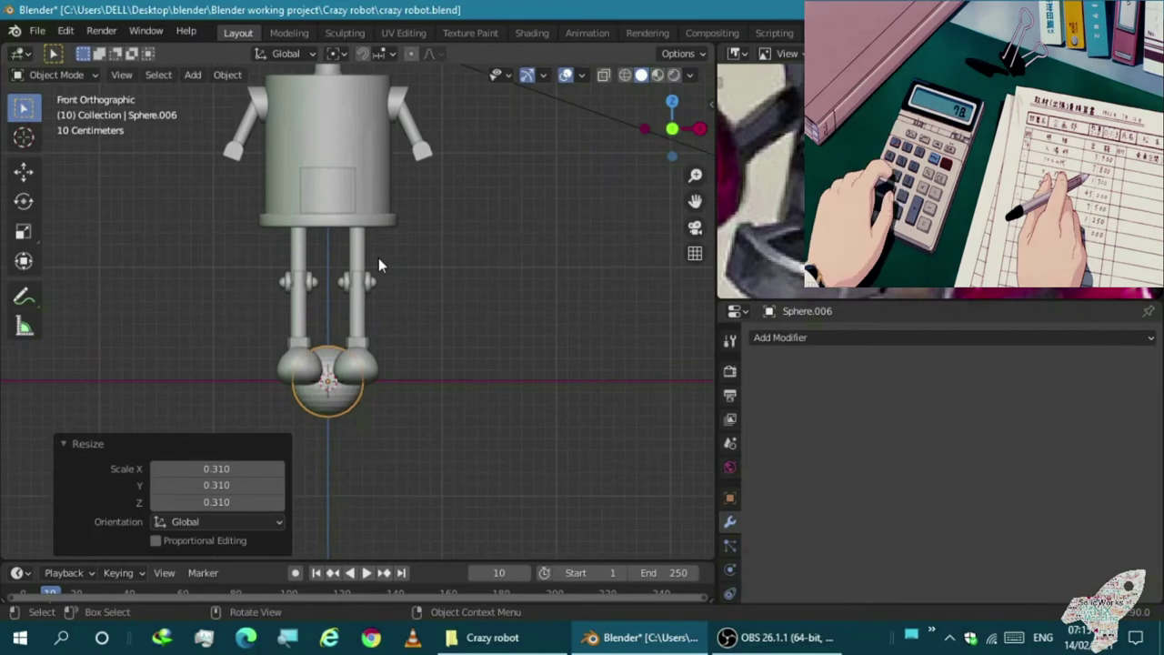
# Move the sphere along Y so it sits against the curved panel
pyautogui.press('KP_3')
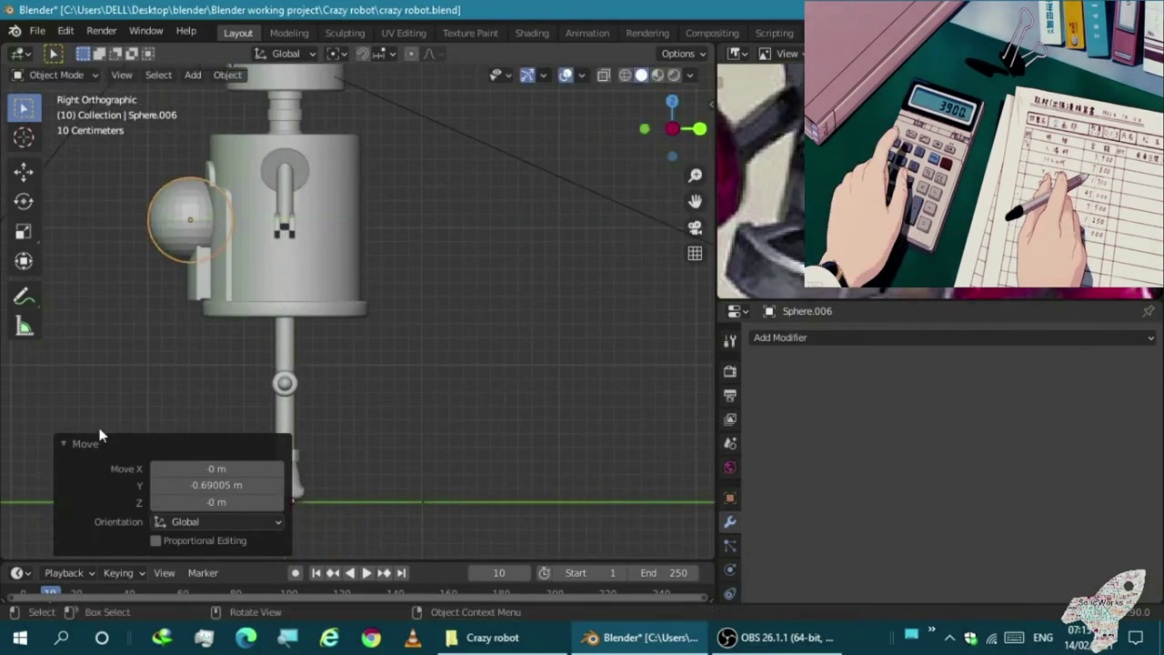
pyautogui.scroll(2, 116, 512)
pyautogui.press('s')
pyautogui.click(378, 306)
pyautogui.scroll(-3, 387, 236)
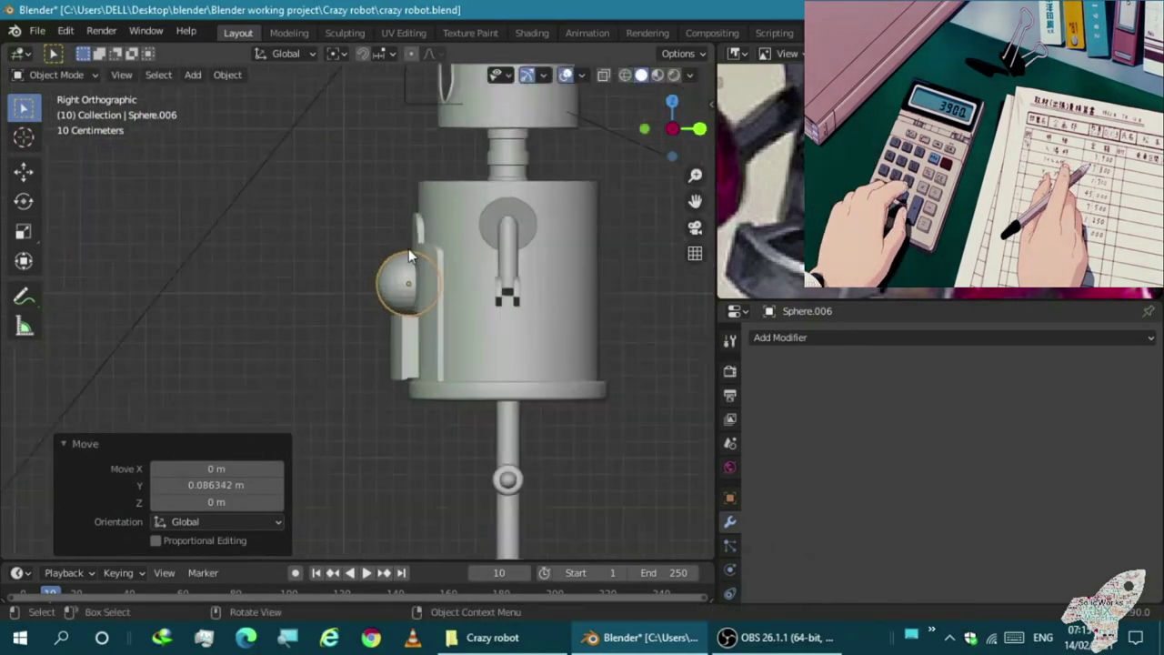
pyautogui.scroll(2, 390, 219)
pyautogui.scroll(3, 384, 216)
# Rotate the sphere 90°, flatten it to 0.542 in Y, and enter Edit Mode
pyautogui.moveTo(384, 216); pyautogui.dragTo(403, 233, button='middle')
pyautogui.scroll(2, 403, 239)
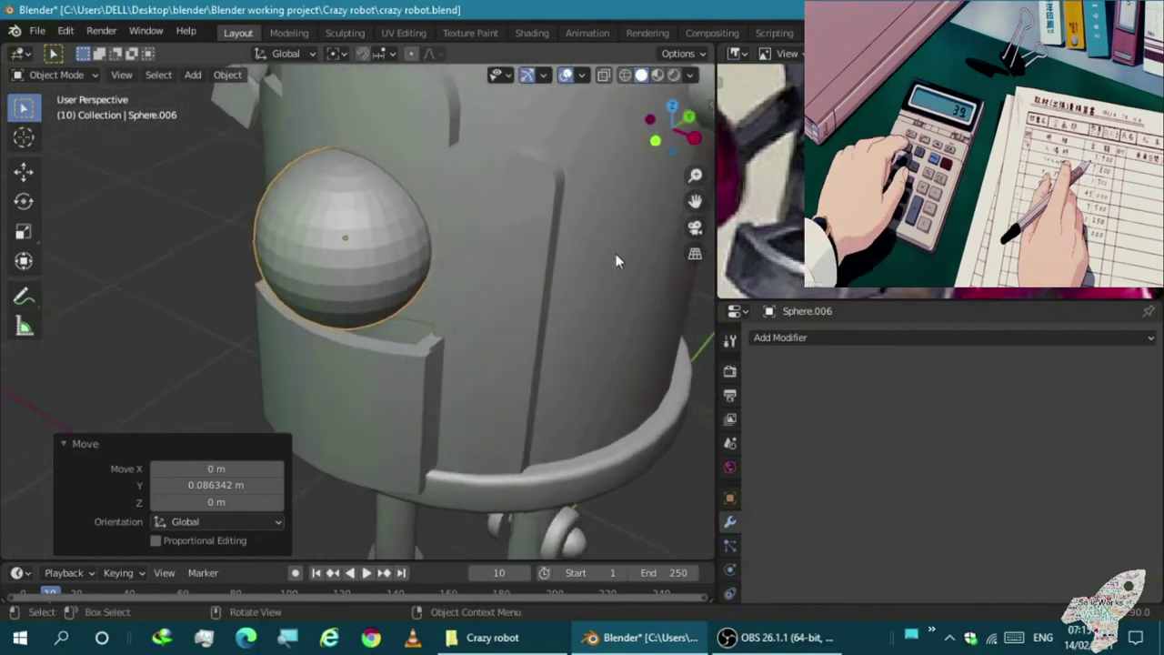
pyautogui.press('KP_3')
pyautogui.scroll(2, 314, 305)
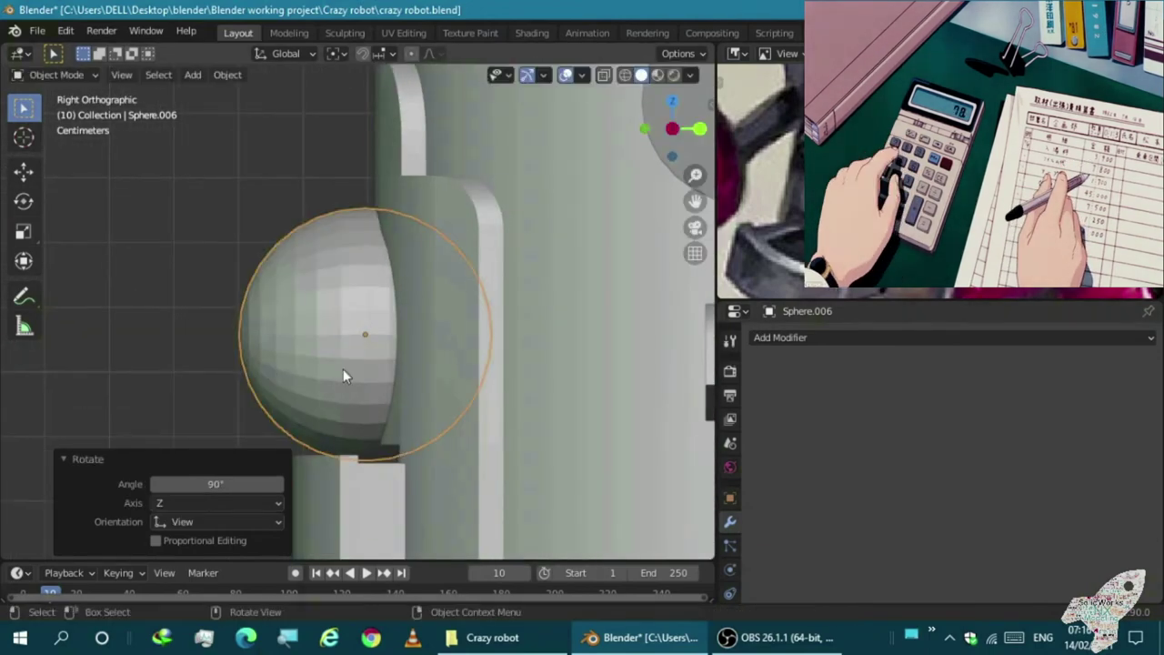
pyautogui.click(273, 305)
pyautogui.scroll(1, 279, 288)
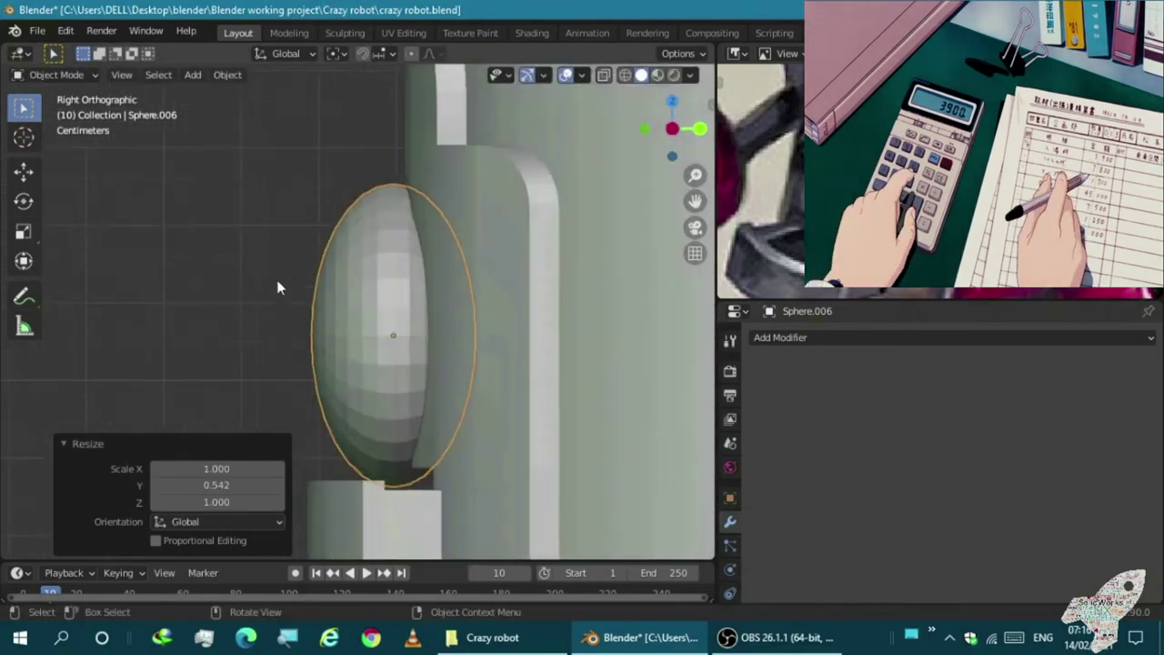
pyautogui.click(304, 305)
pyautogui.press('Tab')
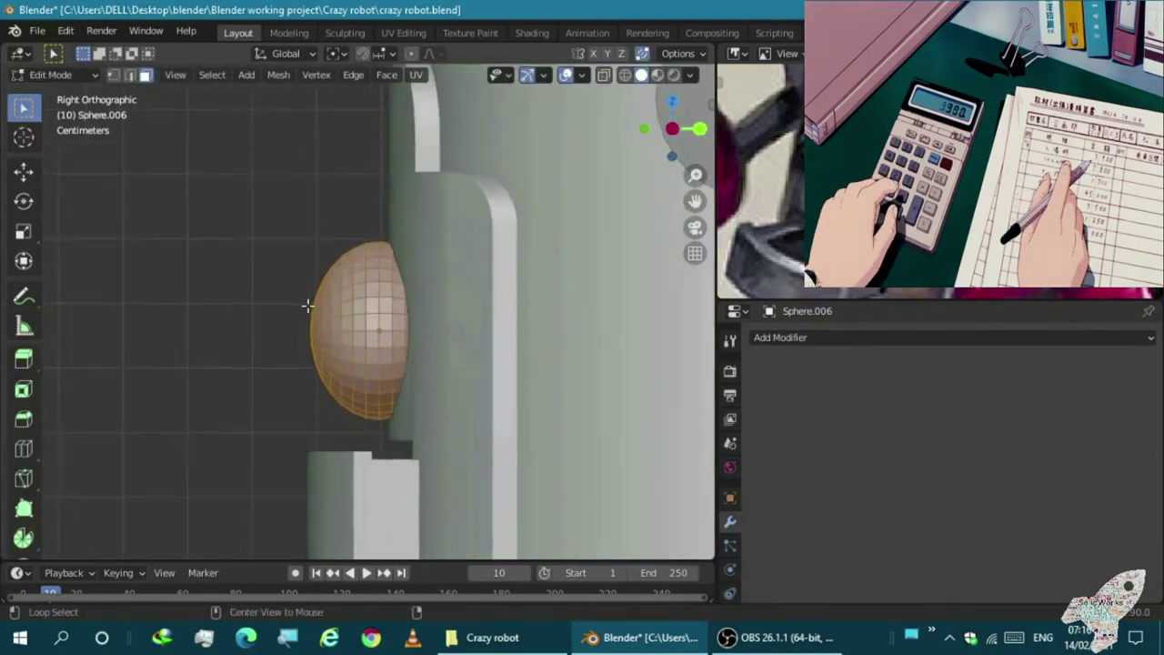
pyautogui.scroll(2, 386, 223)
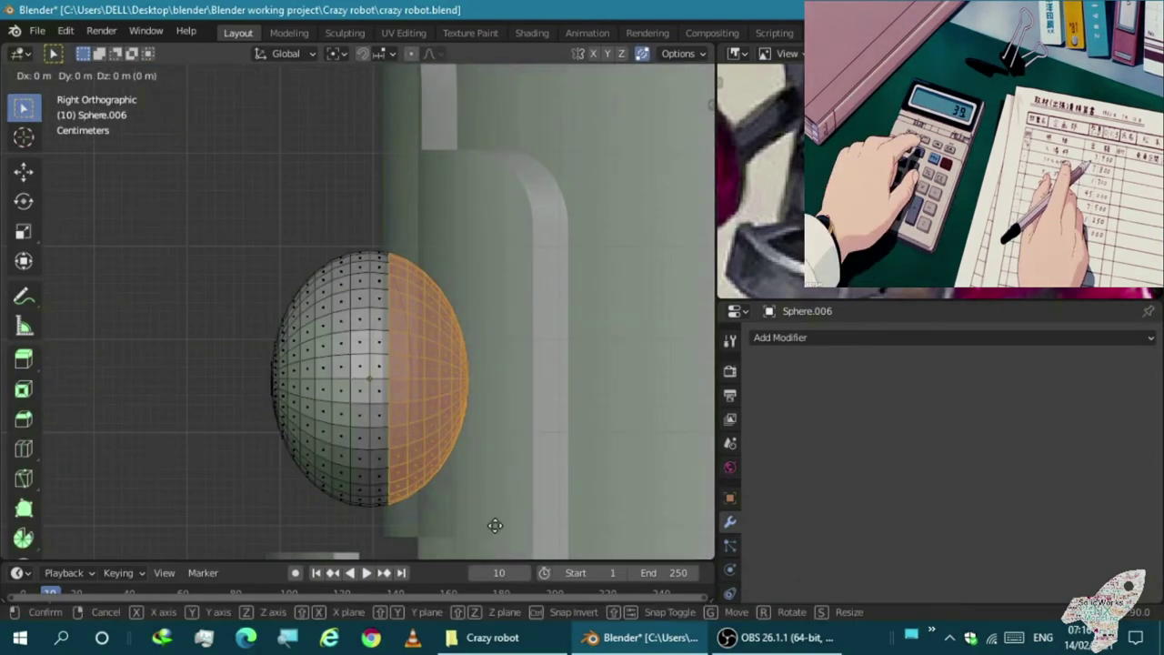
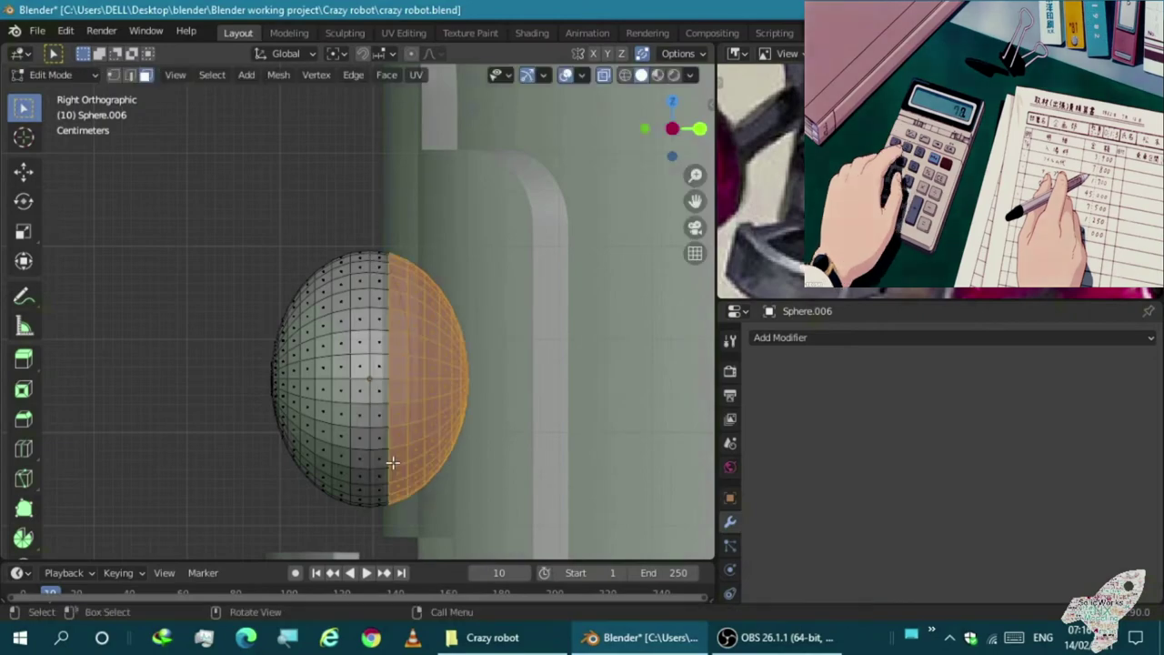
# Finish editing the sphere and select the robot's body cylinder
pyautogui.moveTo(393, 470)
pyautogui.mouseDown(button='middle')
pyautogui.moveTo(327, 400)
pyautogui.moveTo(282, 391)
pyautogui.mouseUp(button='middle')
pyautogui.press('Delete')
pyautogui.moveTo(359, 424)
pyautogui.mouseDown(button='middle')
pyautogui.moveTo(237, 401)
pyautogui.moveTo(436, 293)
pyautogui.mouseUp(button='middle')
pyautogui.click(384, 296)
# Frame the body cylinder in the straight front view and bring up the Add menu
pyautogui.scroll(-3, 349, 287)
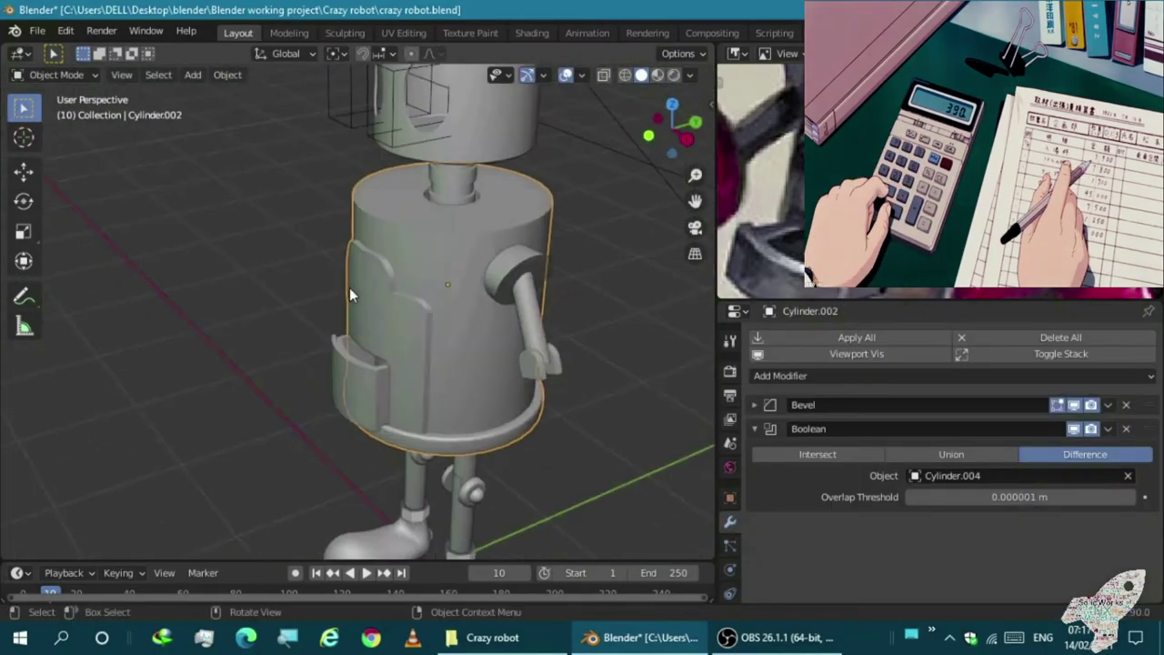
pyautogui.moveTo(349, 288); pyautogui.dragTo(434, 276, button='middle')
pyautogui.scroll(2, 433, 277)
pyautogui.scroll(2, 518, 333)
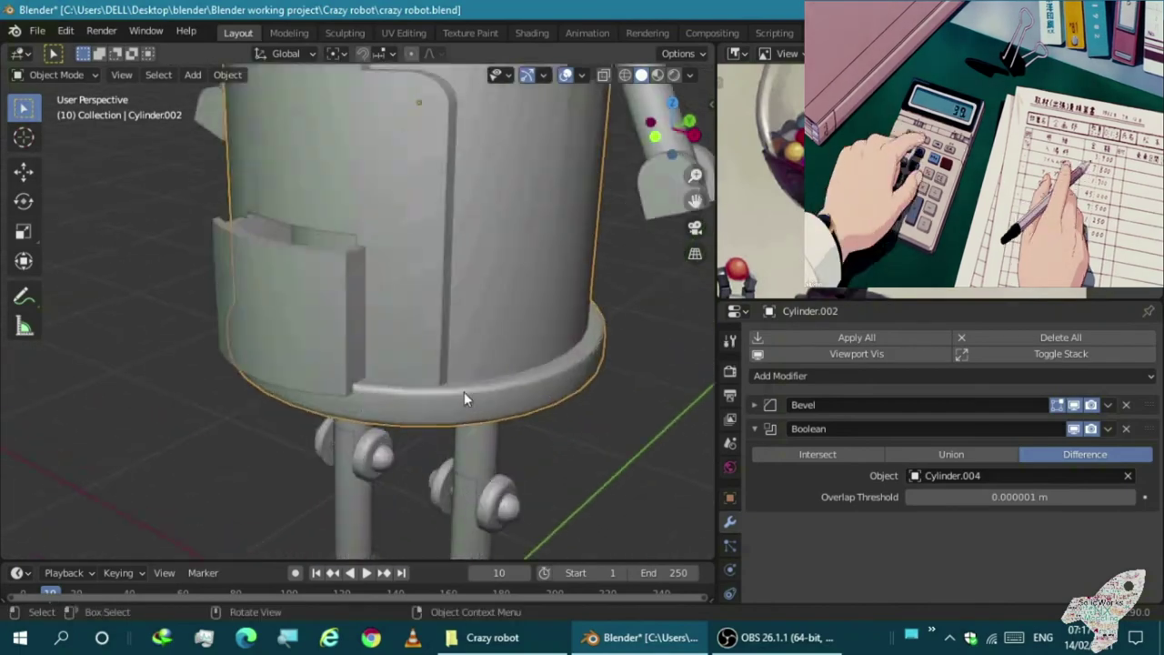
pyautogui.scroll(2, 464, 393)
pyautogui.scroll(2, 421, 445)
pyautogui.press('KP_1')
pyautogui.press('KP_Decimal')
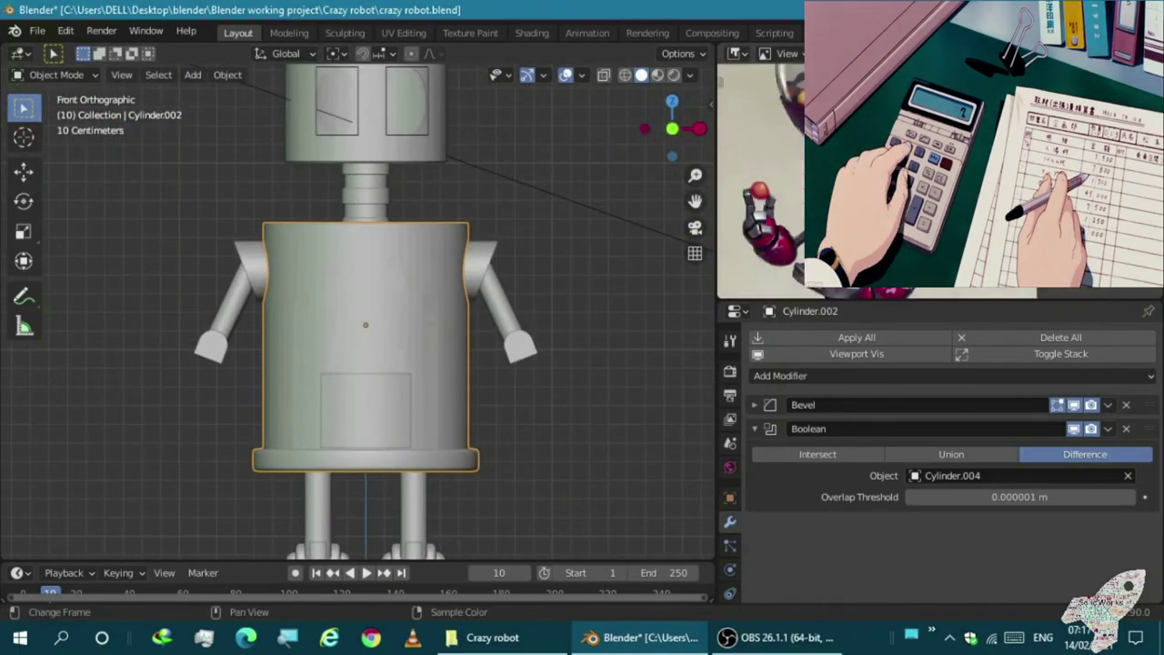
pyautogui.moveTo(384, 351)
pyautogui.keyDown('shift'); pyautogui.mouseDown(button='middle')
pyautogui.moveTo(365, 354)
pyautogui.moveTo(386, 464)
pyautogui.moveTo(454, 442)
pyautogui.moveTo(464, 328)
pyautogui.mouseUp(button='middle'); pyautogui.keyUp('shift')
pyautogui.scroll(1, 360, 355)
pyautogui.scroll(3, 494, 372)
pyautogui.scroll(2, 494, 380)
pyautogui.press('KP_1')
pyautogui.hotkey('shift', 'a')
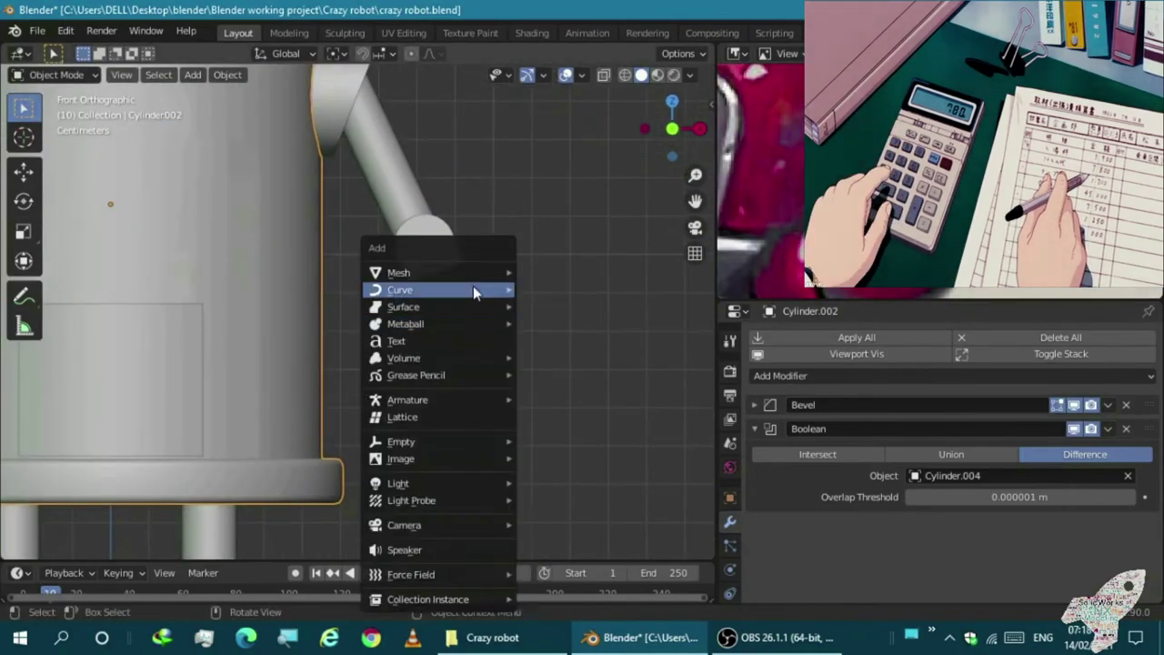
# Add a cube beside the body, shrink it, and round it with a Subdivision modifier
pyautogui.click(544, 289)
pyautogui.scroll(-3, 544, 289)
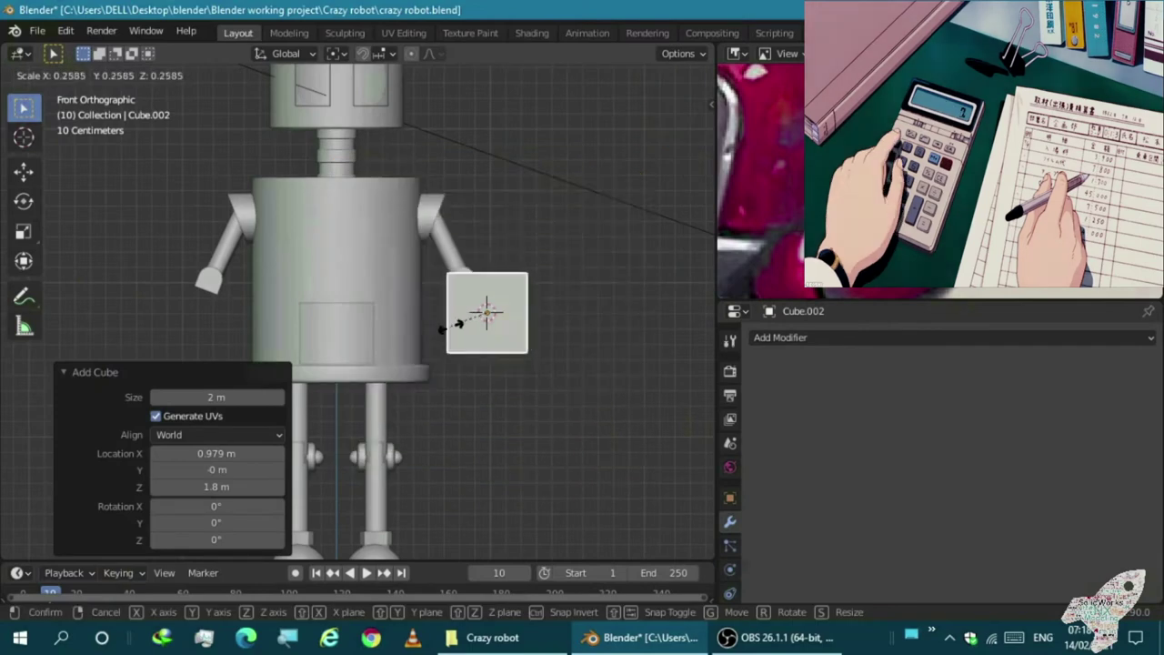
pyautogui.press('s')
pyautogui.scroll(3, 351, 291)
pyautogui.click(351, 291)
pyautogui.click(779, 338)
pyautogui.click(801, 243)
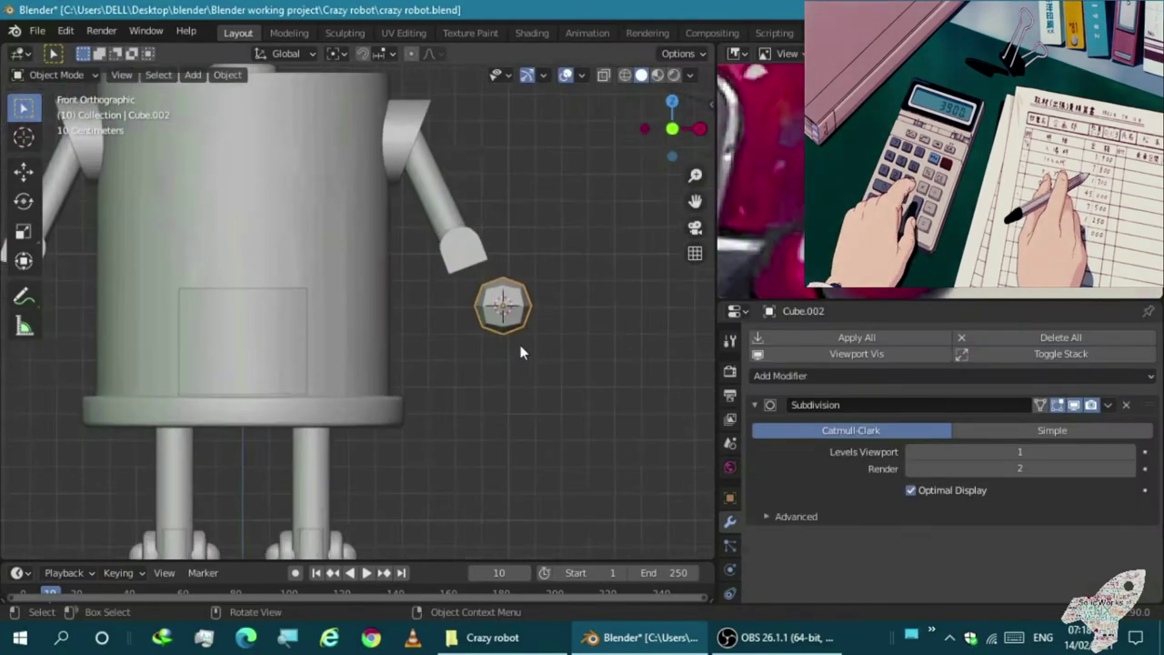
pyautogui.scroll(4, 519, 356)
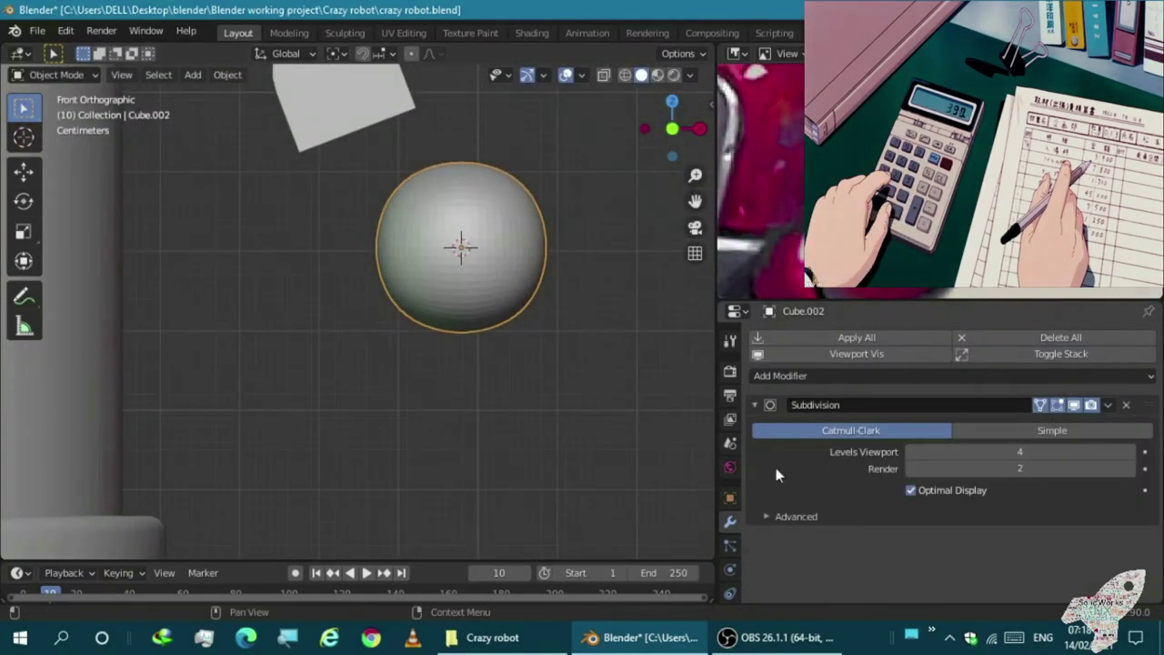
# In face select mode, reposition the cube's bottom and right side faces
pyautogui.press('Tab')
pyautogui.scroll(2, 506, 389)
pyautogui.press('3')
pyautogui.click(503, 408)
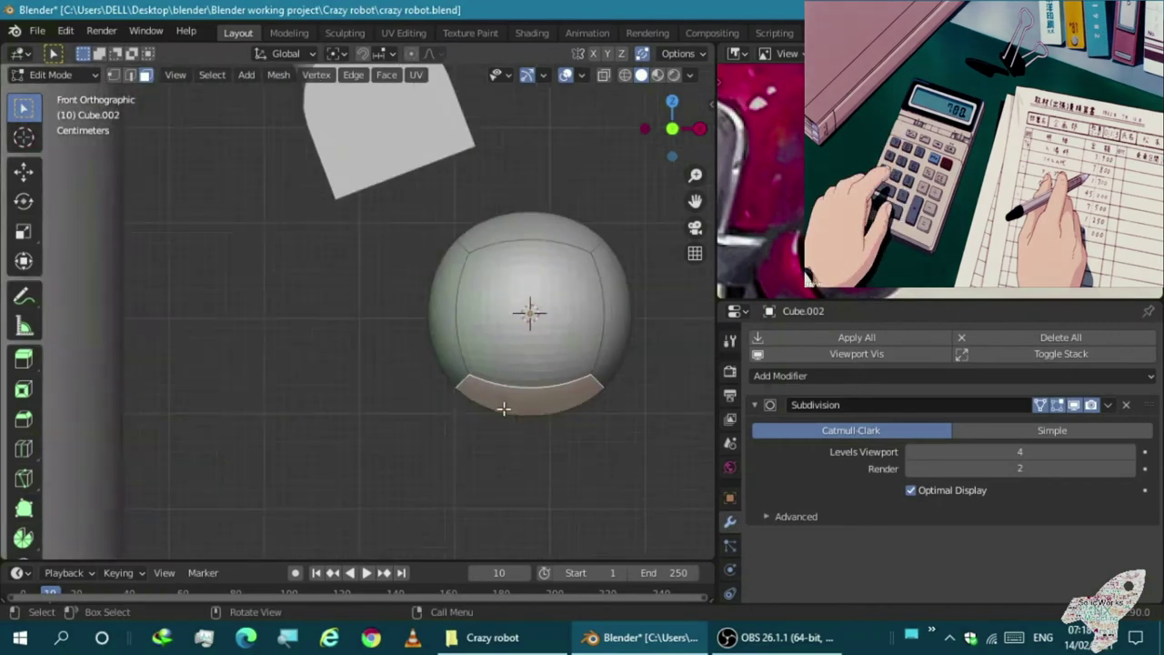
pyautogui.scroll(-2, 503, 408)
pyautogui.click(467, 140)
pyautogui.scroll(2, 466, 139)
pyautogui.press('g')
pyautogui.click(364, 228)
pyautogui.press('g')
pyautogui.rightClick(455, 242)
pyautogui.click(454, 241)
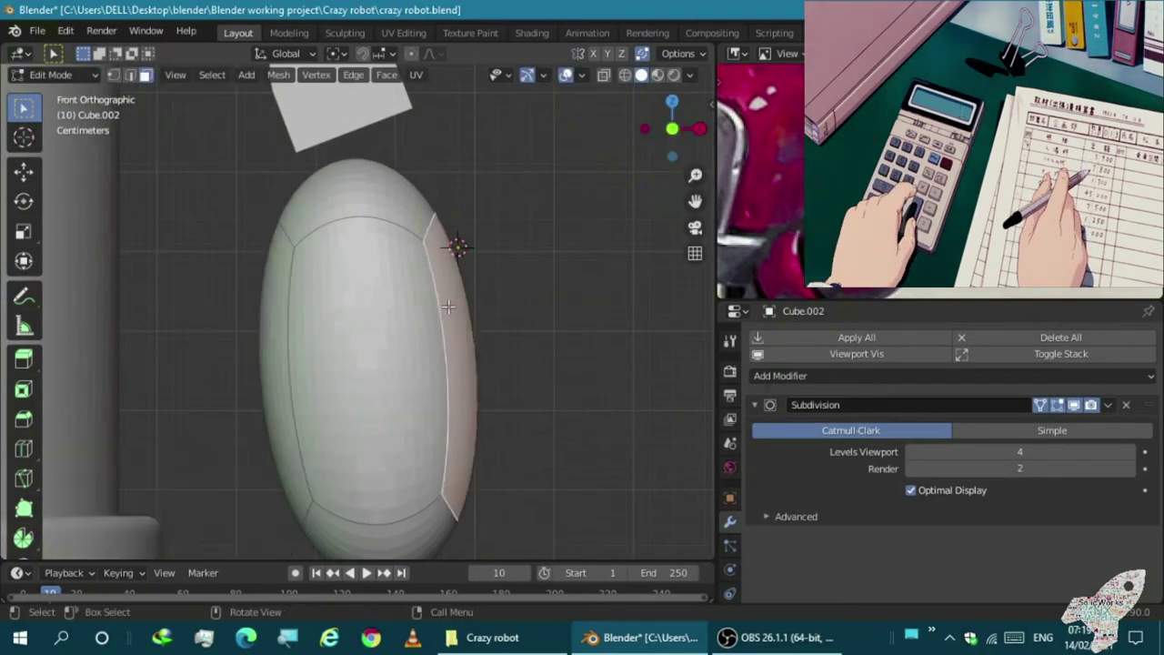
# Move the top face up and right, shrink it to 0.593, and leave Edit Mode
pyautogui.press('g')
pyautogui.click(455, 216)
pyautogui.moveTo(455, 216)
pyautogui.mouseDown(button='middle')
pyautogui.moveTo(467, 246)
pyautogui.moveTo(467, 176)
pyautogui.moveTo(473, 213)
pyautogui.moveTo(441, 210)
pyautogui.moveTo(465, 315)
pyautogui.moveTo(447, 289)
pyautogui.mouseUp(button='middle')
pyautogui.press('KP_1')
pyautogui.click(324, 311)
pyautogui.press('g')
pyautogui.press('z')
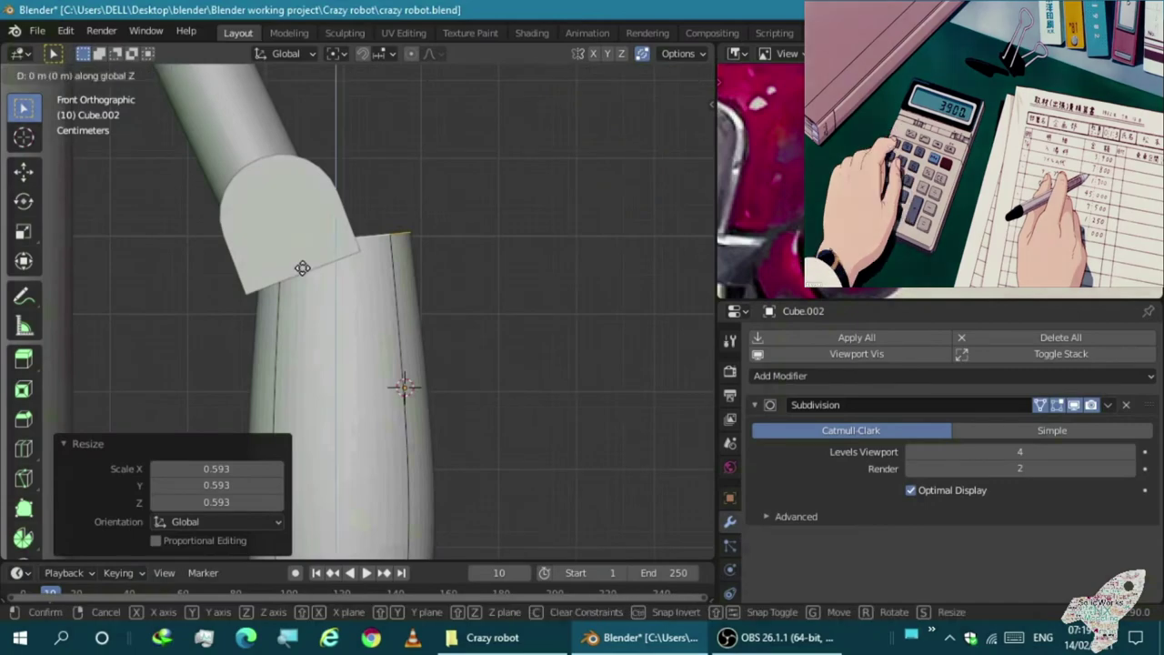
pyautogui.press('Tab')
# Add a 0.1 m Solidify modifier, ordered after Subdivision, to hollow the piece
pyautogui.moveTo(294, 354); pyautogui.dragTo(298, 311, button='middle')
pyautogui.click(780, 375)
pyautogui.click(805, 355)
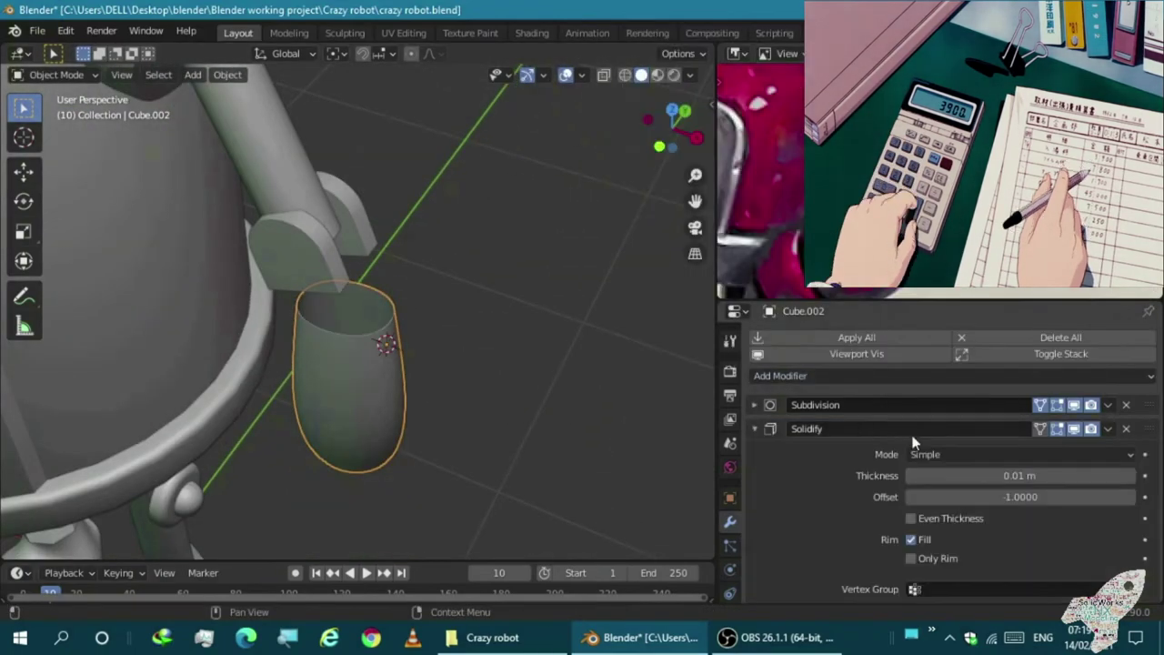
pyautogui.click(755, 405)
pyautogui.press('Tab')
pyautogui.moveTo(337, 378); pyautogui.dragTo(340, 377, button='middle')
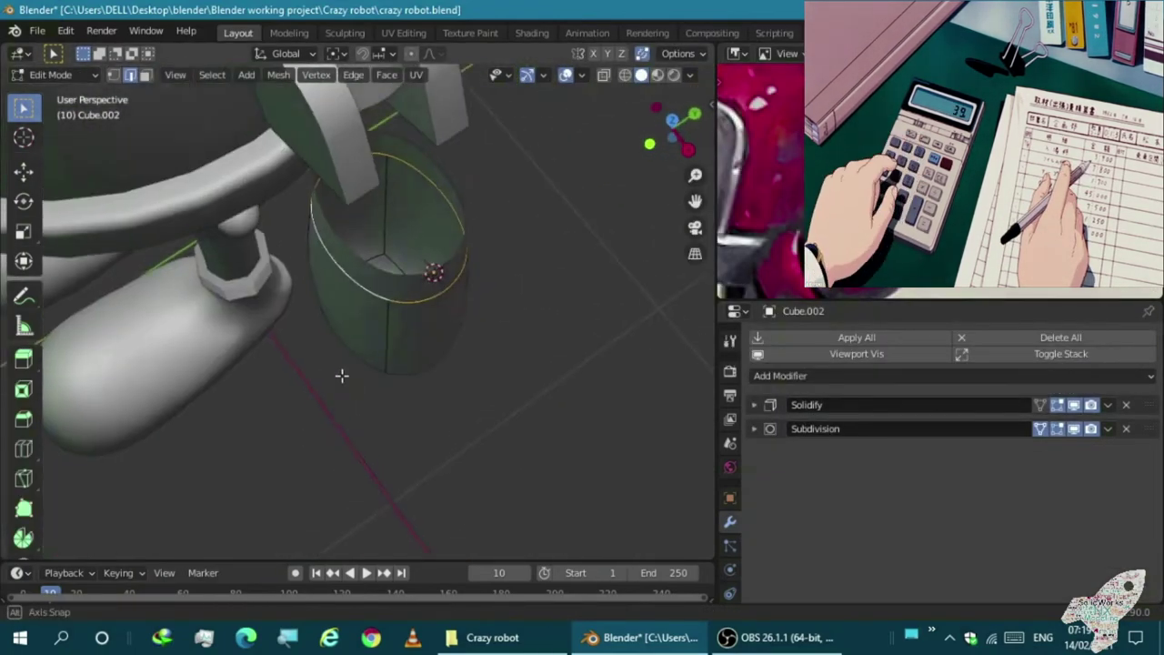
pyautogui.press('KP_1')
pyautogui.moveTo(1148, 405); pyautogui.dragTo(1148, 433)
pyautogui.moveTo(392, 291); pyautogui.dragTo(405, 282, button='middle')
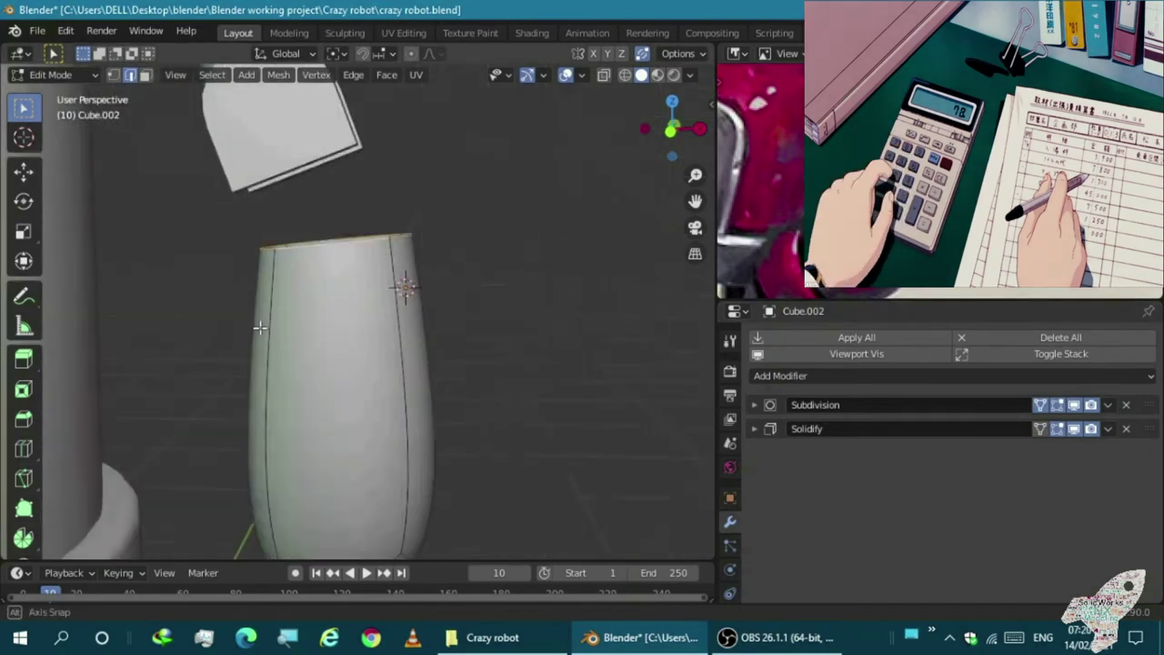
pyautogui.click(1000, 428)
pyautogui.press('KP_1')
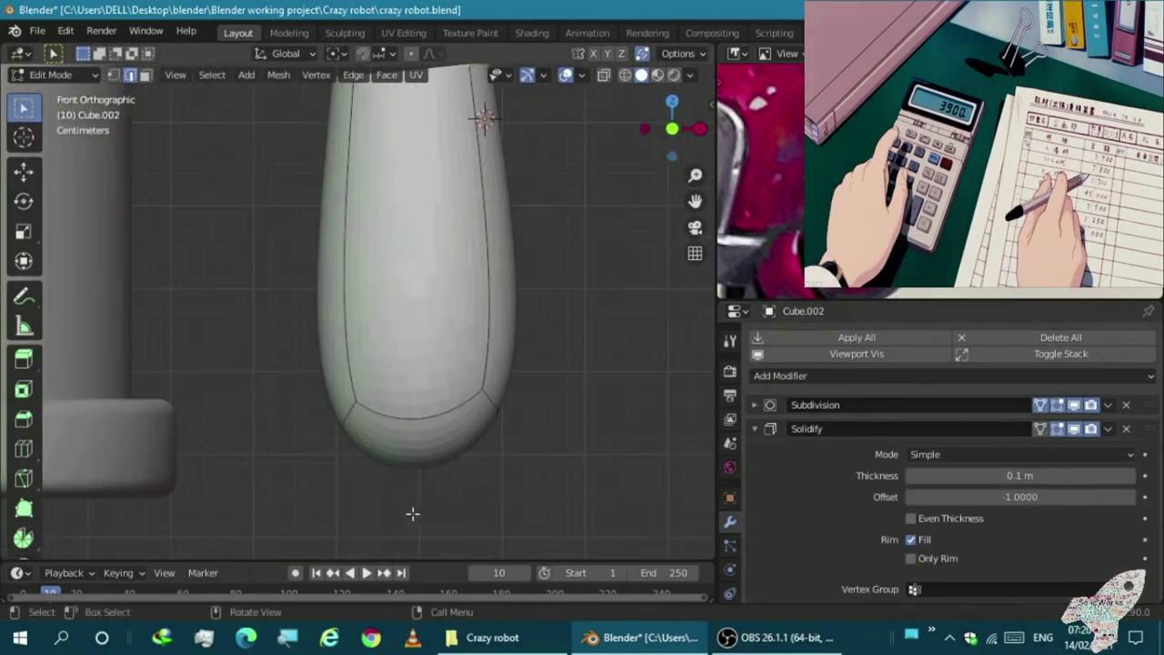
# Extrude the selected bottom faces and add a loop cut around the piece
pyautogui.press('e')
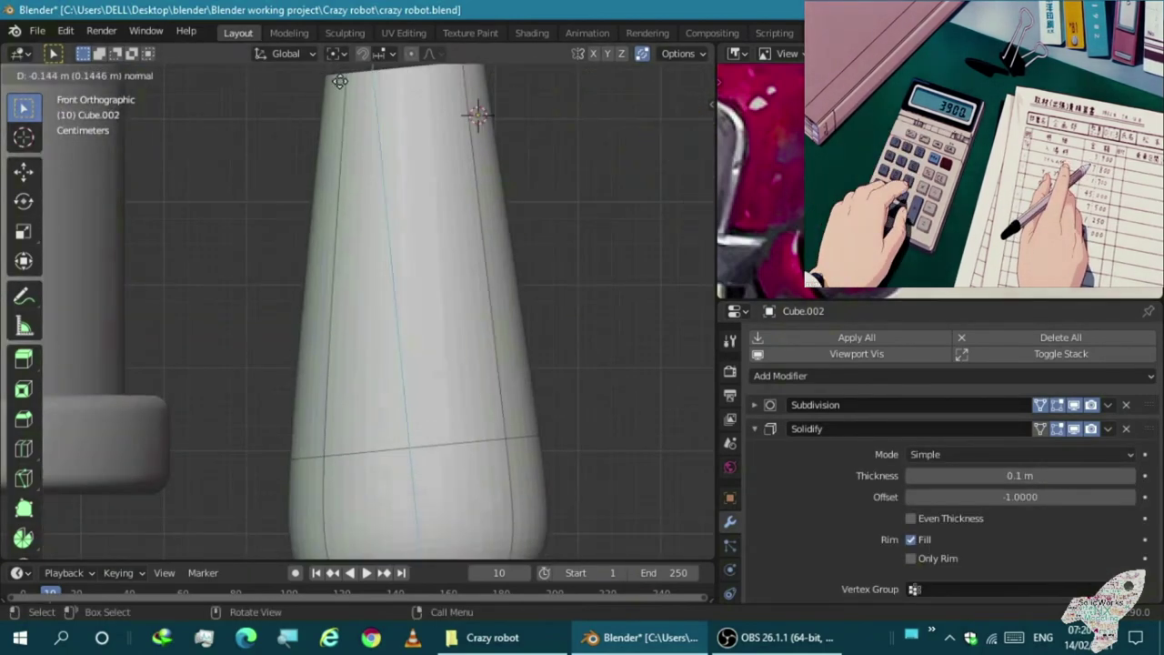
pyautogui.click(390, 361)
pyautogui.hotkey('ctrl', 'r')
pyautogui.click(434, 328)
pyautogui.moveTo(434, 328)
pyautogui.mouseDown(button='middle')
pyautogui.moveTo(355, 408)
pyautogui.moveTo(567, 311)
pyautogui.mouseUp(button='middle')
# Select the new edge loop and scale it inward to taper the cup
pyautogui.keyDown('alt'); pyautogui.click(530, 289); pyautogui.keyUp('alt')
pyautogui.press('KP_1')
pyautogui.press('s')
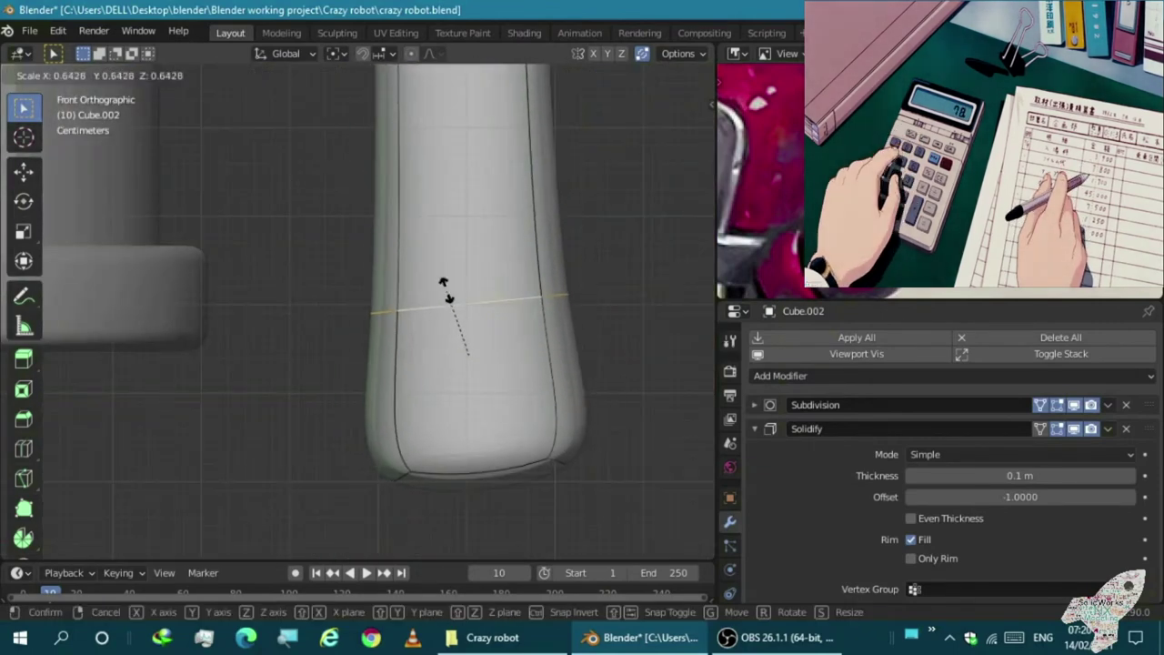
pyautogui.click(484, 273)
pyautogui.scroll(-2, 484, 273)
pyautogui.scroll(2, 447, 343)
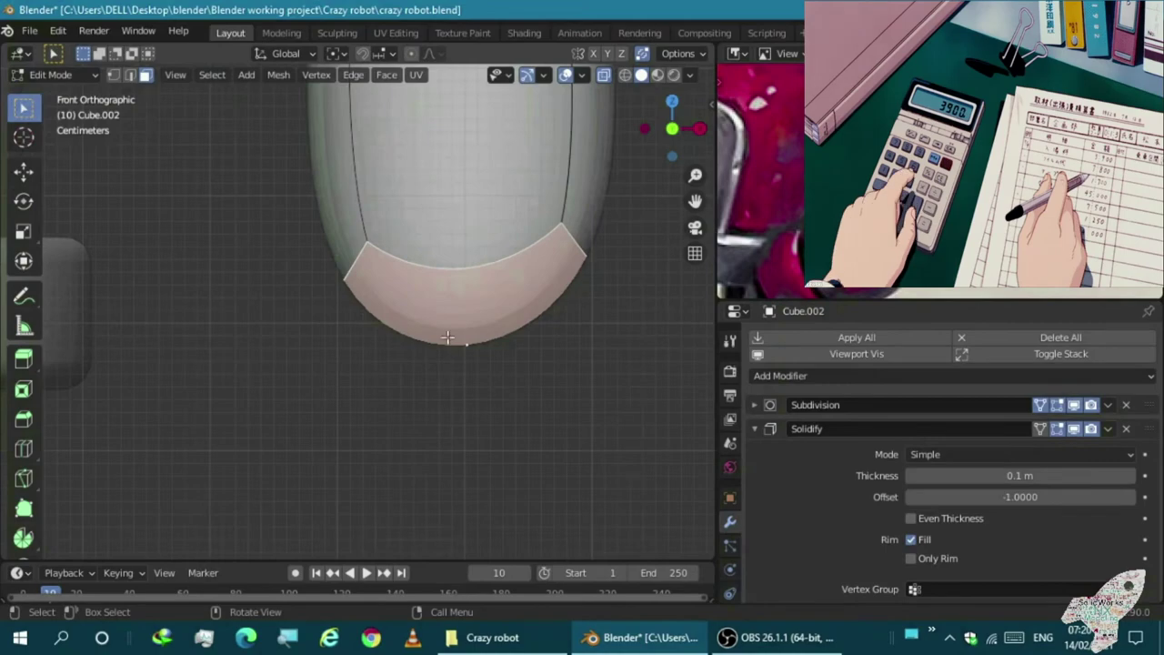
pyautogui.scroll(-5, 591, 144)
pyautogui.moveTo(591, 144)
pyautogui.mouseDown(button='middle')
pyautogui.moveTo(389, 359)
pyautogui.moveTo(442, 195)
pyautogui.mouseUp(button='middle')
pyautogui.press('KP_1')
pyautogui.scroll(2, 408, 246)
pyautogui.scroll(1, 388, 236)
# Exit Edit Mode on the finished hand piece
pyautogui.hotkey('shift', 'a')
pyautogui.press('Escape')
pyautogui.press('Tab')
pyautogui.scroll(-1, 410, 240)
pyautogui.hotkey('shift', 'a')
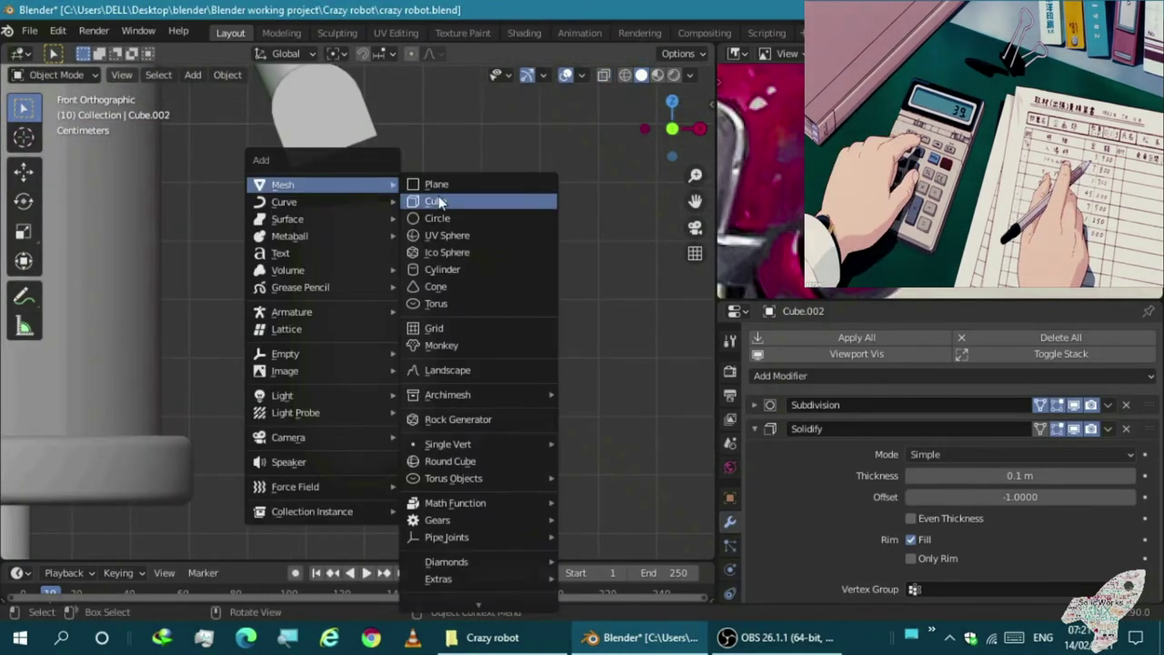
# Duplicate the forearm cylinder onto the hand and scale the copy to 0.357 along Z
pyautogui.press('Escape')
pyautogui.scroll(-4, 386, 133)
pyautogui.scroll(3, 329, 147)
pyautogui.click(328, 148)
pyautogui.hotkey('shift', 'd')
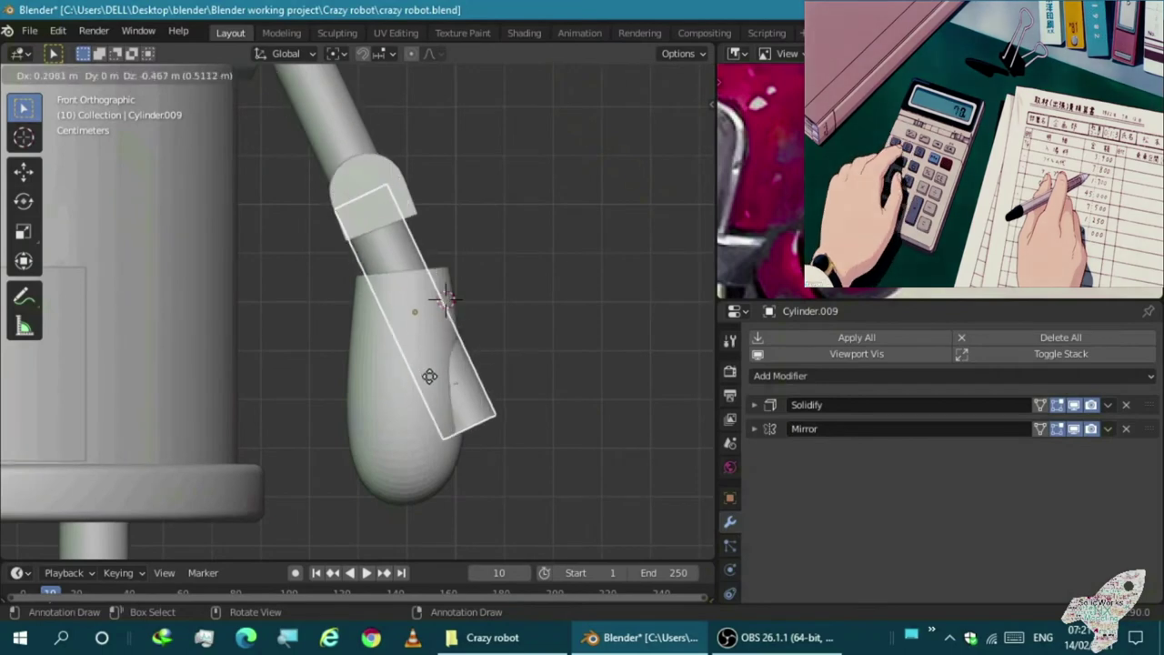
pyautogui.click(428, 370)
pyautogui.press('s')
pyautogui.press('z')
pyautogui.click(400, 323)
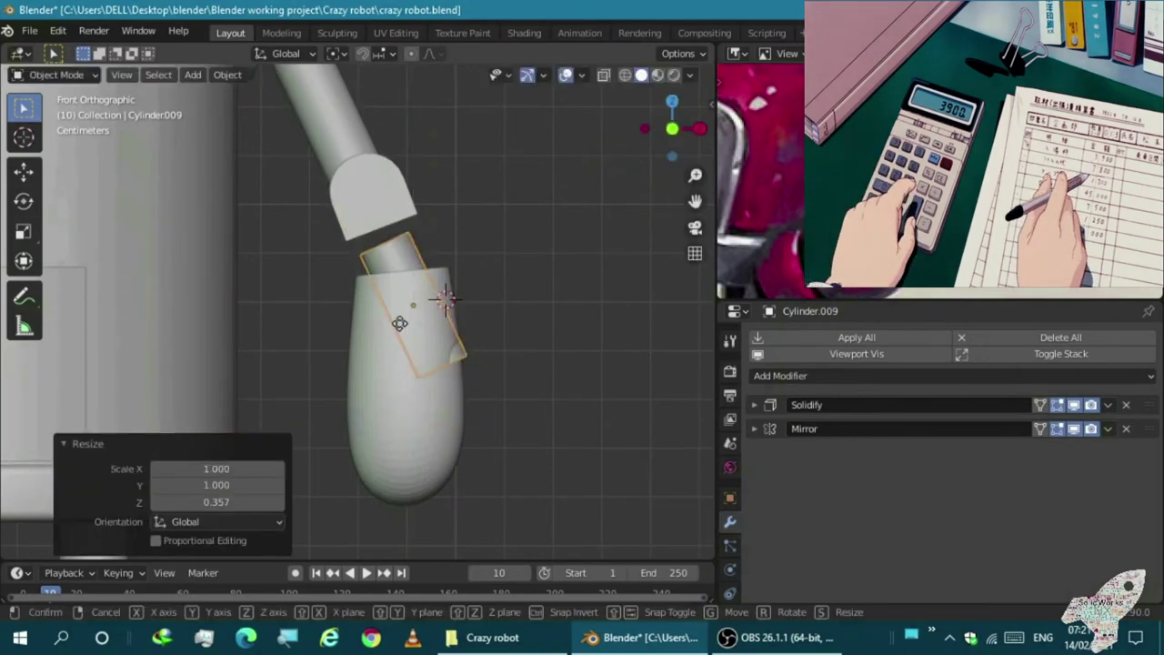
pyautogui.click(364, 238)
# Raise the hand piece about 0.065 m along Z to meet the wrist
pyautogui.scroll(-3, 225, 303)
pyautogui.scroll(-2, 224, 303)
pyautogui.scroll(5, 327, 296)
pyautogui.click(327, 296)
pyautogui.press('g')
pyautogui.press('z')
pyautogui.click(326, 277)
pyautogui.moveTo(326, 278)
pyautogui.mouseDown(button='middle')
pyautogui.moveTo(306, 283)
pyautogui.moveTo(363, 221)
pyautogui.moveTo(375, 179)
pyautogui.mouseUp(button='middle')
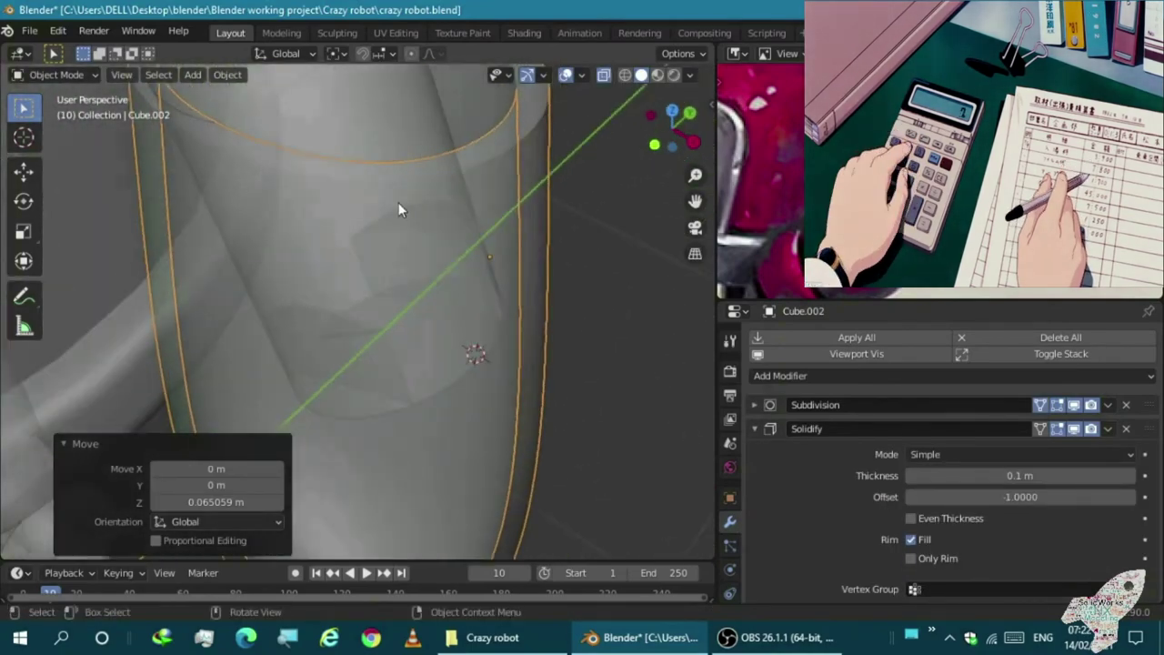
pyautogui.press('KP_1')
# Select the wrist cylinder's lower faces in see-through Edit Mode, then exit editing
pyautogui.click(244, 306)
pyautogui.press('Tab')
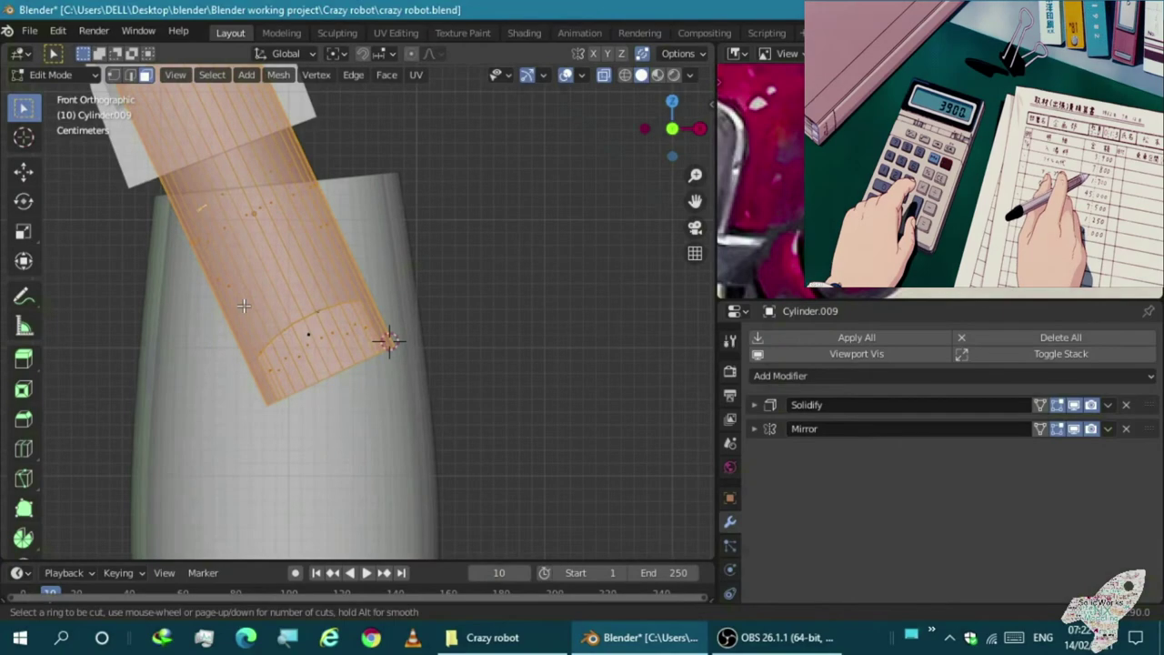
pyautogui.press('Escape')
pyautogui.scroll(-2, 273, 300)
pyautogui.moveTo(318, 294); pyautogui.dragTo(213, 366, button='middle')
pyautogui.press('KP_1')
pyautogui.scroll(3, 308, 383)
pyautogui.moveTo(546, 400)
pyautogui.mouseDown(button='middle')
pyautogui.moveTo(519, 395)
pyautogui.moveTo(292, 512)
pyautogui.moveTo(423, 469)
pyautogui.mouseUp(button='middle')
pyautogui.press('KP_1')
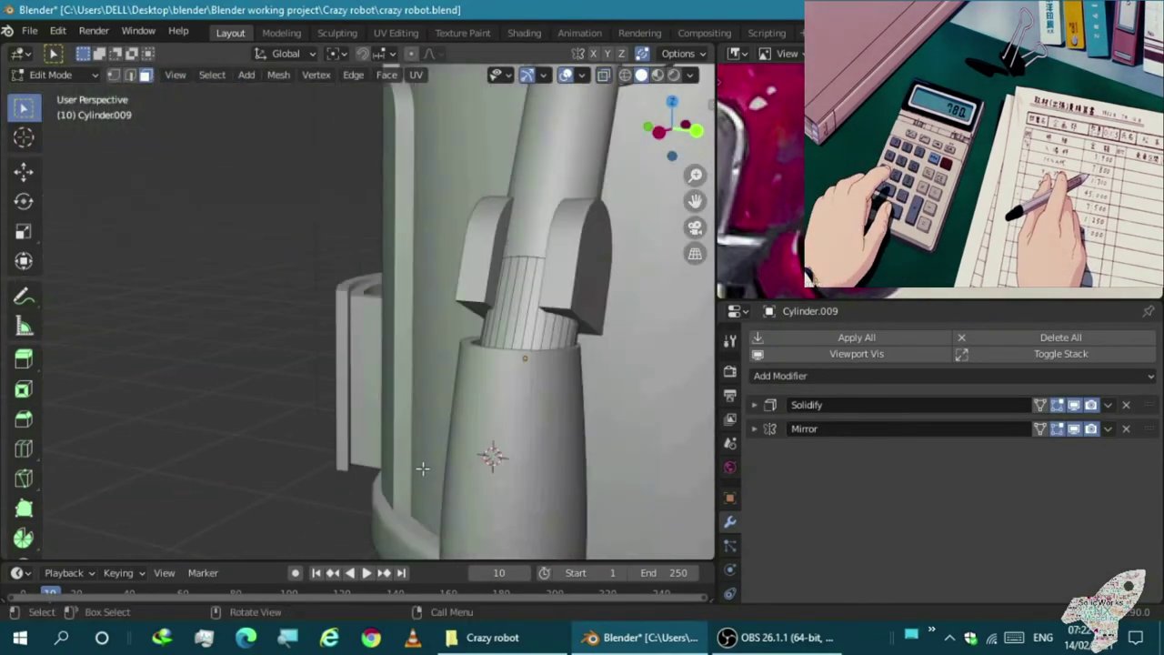
pyautogui.hotkey('alt', 'z')
pyautogui.press('KP_1')
pyautogui.moveTo(136, 430); pyautogui.dragTo(426, 521)
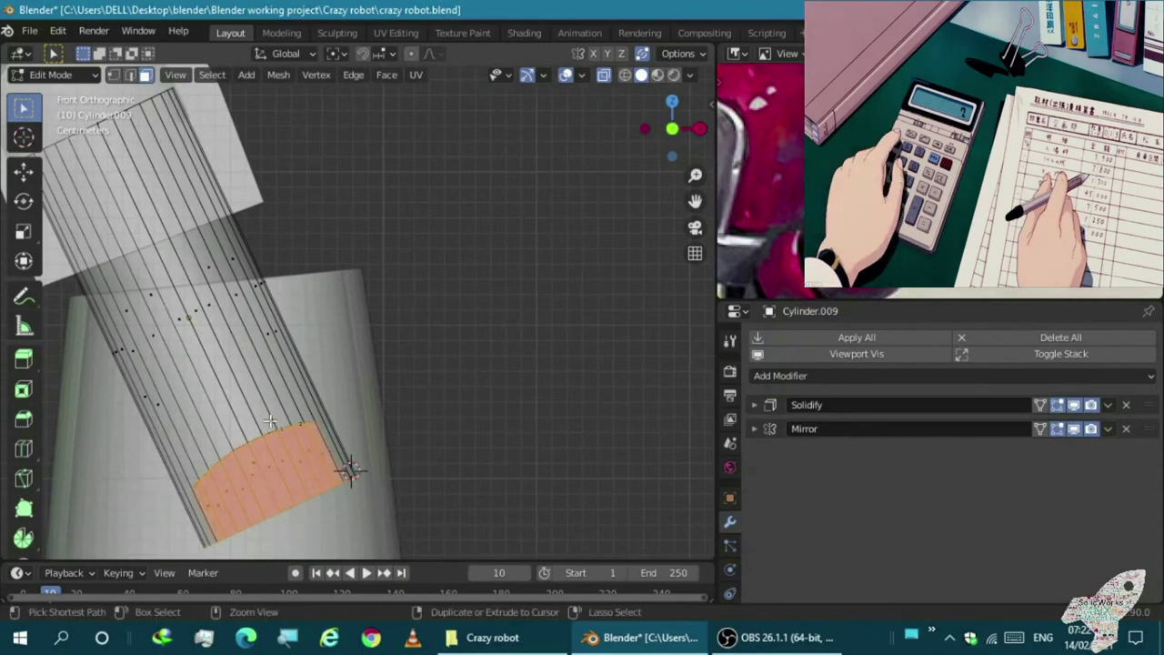
pyautogui.press('Tab')
pyautogui.hotkey('alt', 'z')
# Clear the selection and bring up the Add menu for the next object
pyautogui.click(215, 303)
pyautogui.scroll(-3, 181, 309)
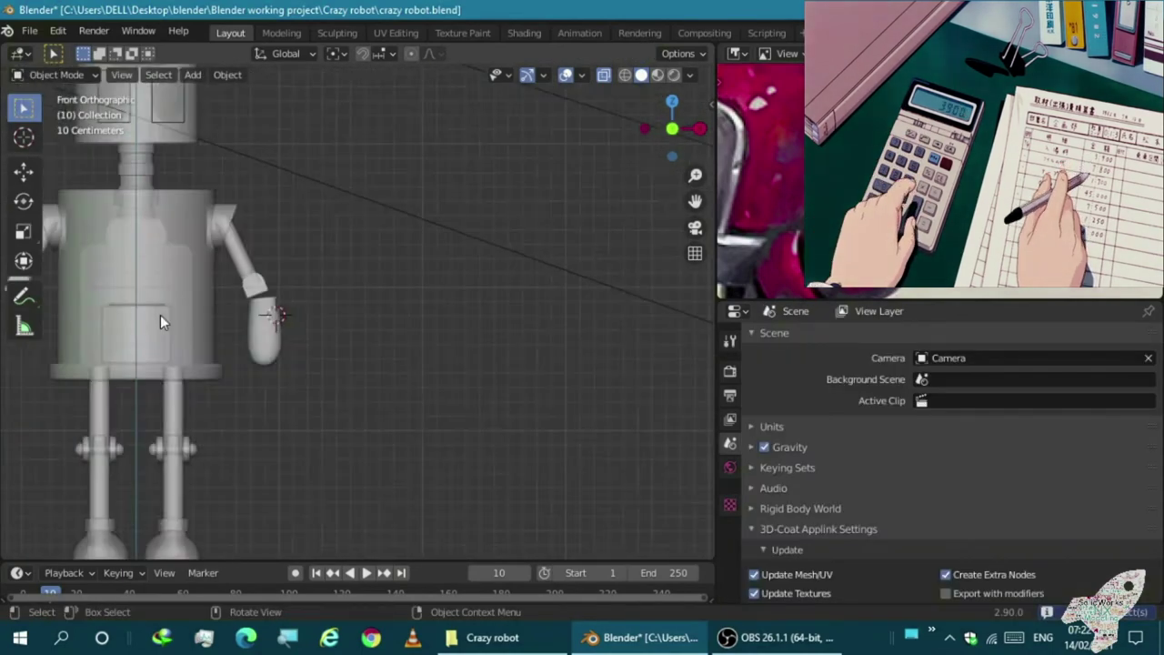
pyautogui.scroll(3, 273, 319)
pyautogui.click(322, 292)
pyautogui.keyDown('shift'); pyautogui.click(322, 292); pyautogui.keyUp('shift')
pyautogui.scroll(2, 382, 237)
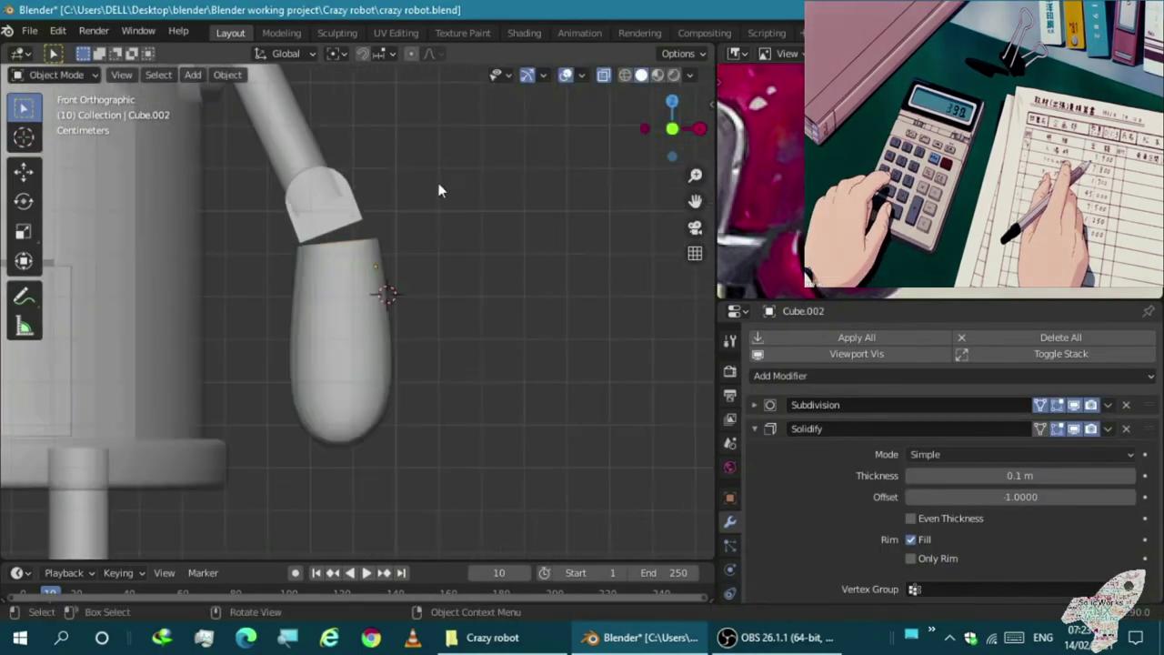
pyautogui.keyDown('shift'); pyautogui.scroll(1, 427, 237); pyautogui.keyUp('shift')
pyautogui.hotkey('shift', 'a')
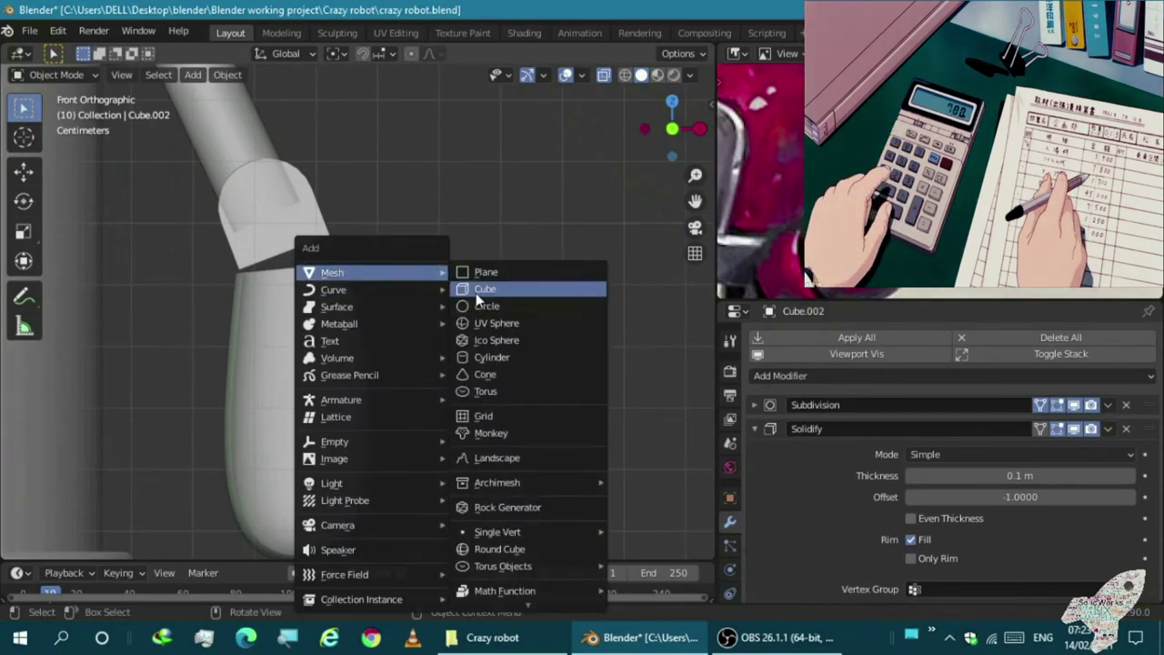
# Add a new cube and scale it to 0.617
pyautogui.click(489, 288)
pyautogui.press('s')
pyautogui.click(232, 296)
pyautogui.scroll(4, 366, 312)
pyautogui.scroll(-1, 410, 318)
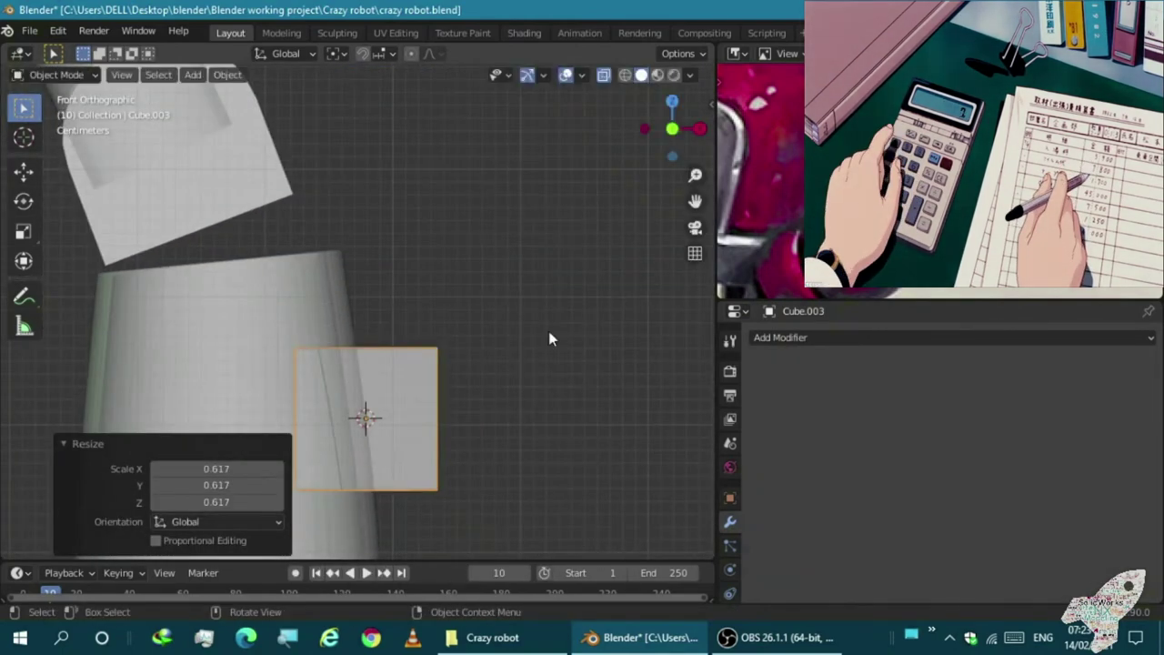
# Round the cube with a Subdivision modifier
pyautogui.click(794, 337)
pyautogui.click(791, 261)
pyautogui.scroll(2, 364, 418)
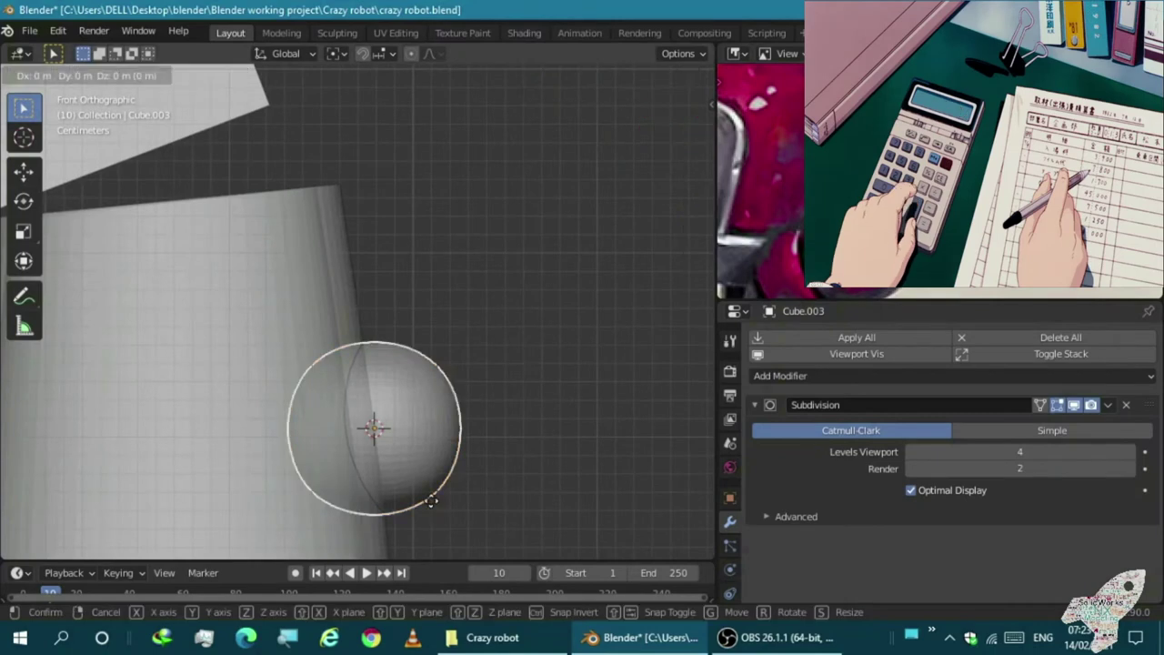
pyautogui.scroll(-3, 377, 428)
# Move the rounded piece into place and stretch it vertically along Z into a tall capsule
pyautogui.press('g')
pyautogui.click(289, 252)
pyautogui.scroll(-1, 289, 252)
pyautogui.press('s')
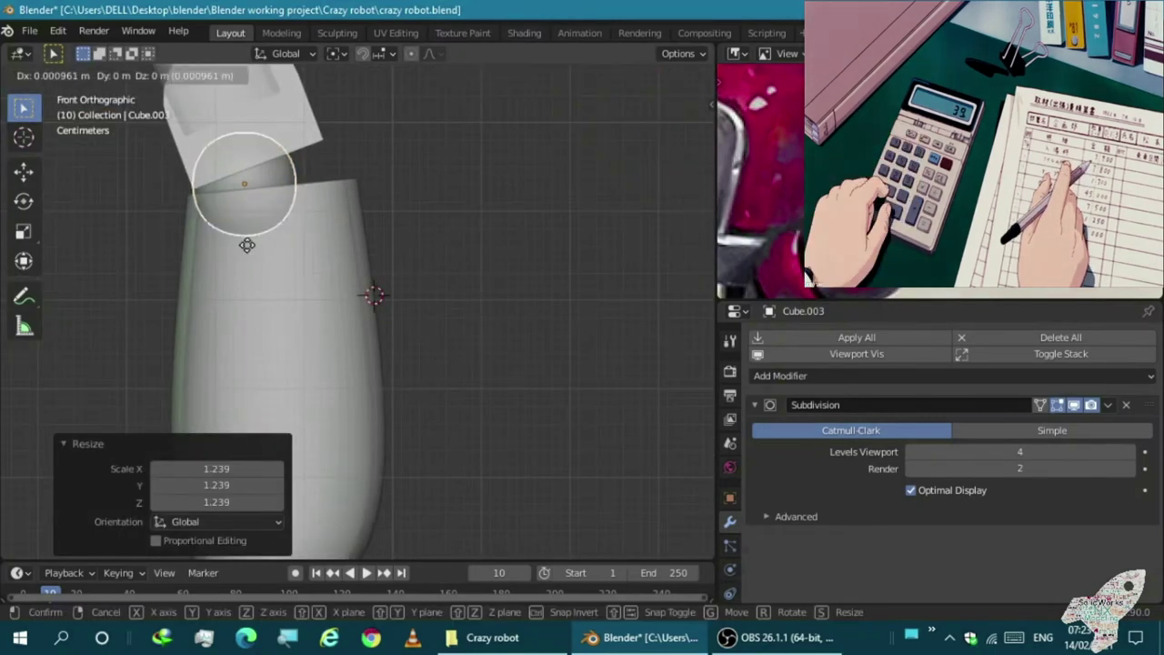
pyautogui.press('s')
pyautogui.press('z')
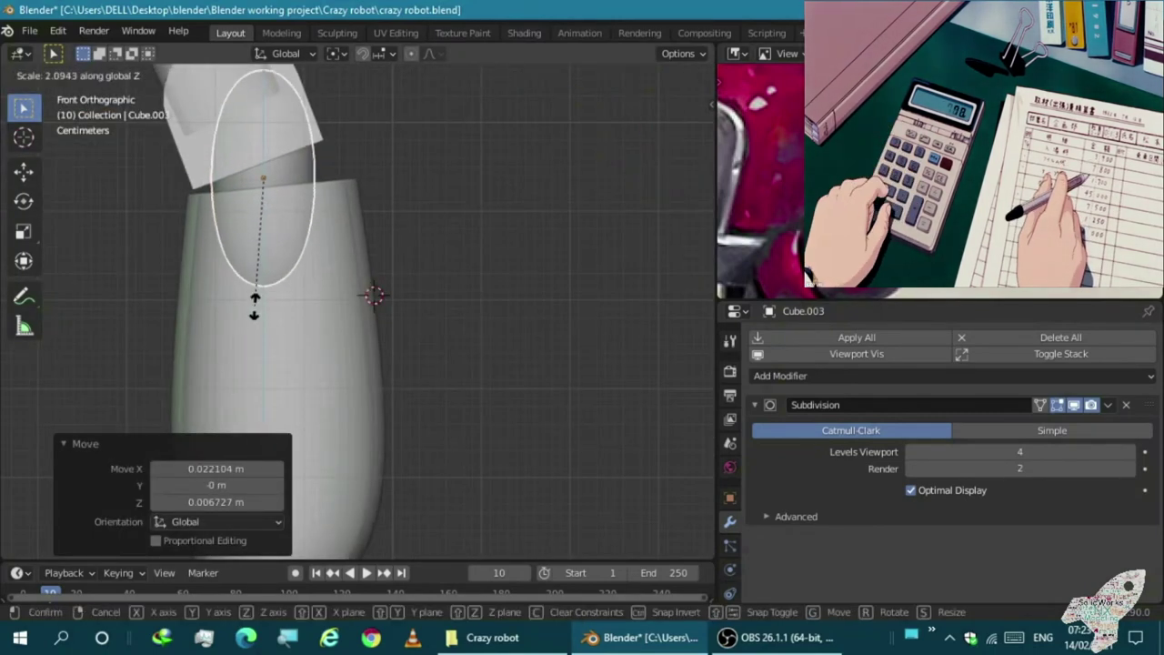
pyautogui.click(260, 241)
pyautogui.keyDown('shift'); pyautogui.moveTo(260, 241); pyautogui.dragTo(252, 229, button='middle'); pyautogui.keyUp('shift')
# Add a loop cut near the joint's top and rotate the arm piece slightly in Edit Mode
pyautogui.press('Tab')
pyautogui.scroll(1, 227, 234)
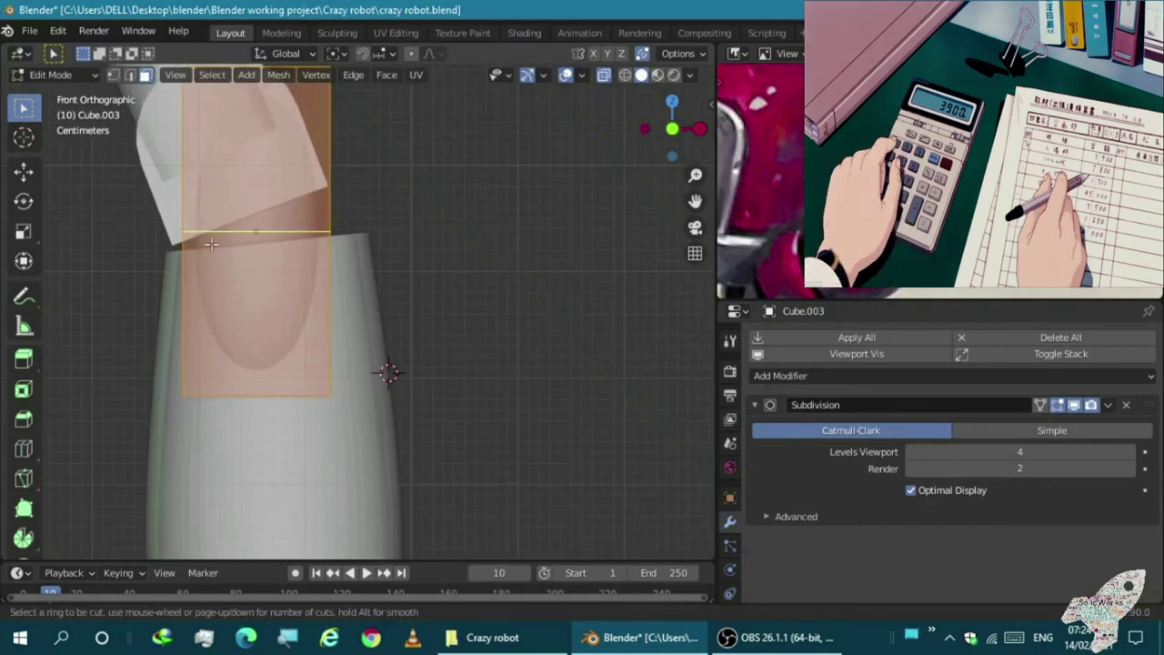
pyautogui.moveTo(211, 244); pyautogui.dragTo(218, 239)
pyautogui.press('r')
pyautogui.click(168, 85)
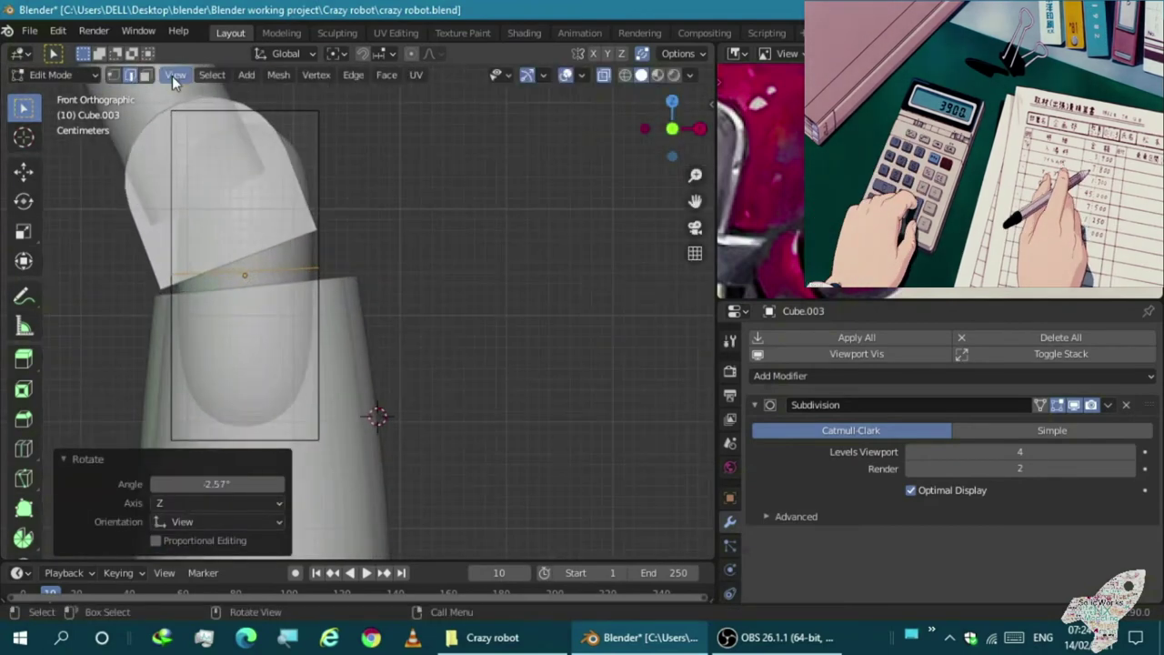
pyautogui.scroll(-5, 166, 116)
pyautogui.press('t')
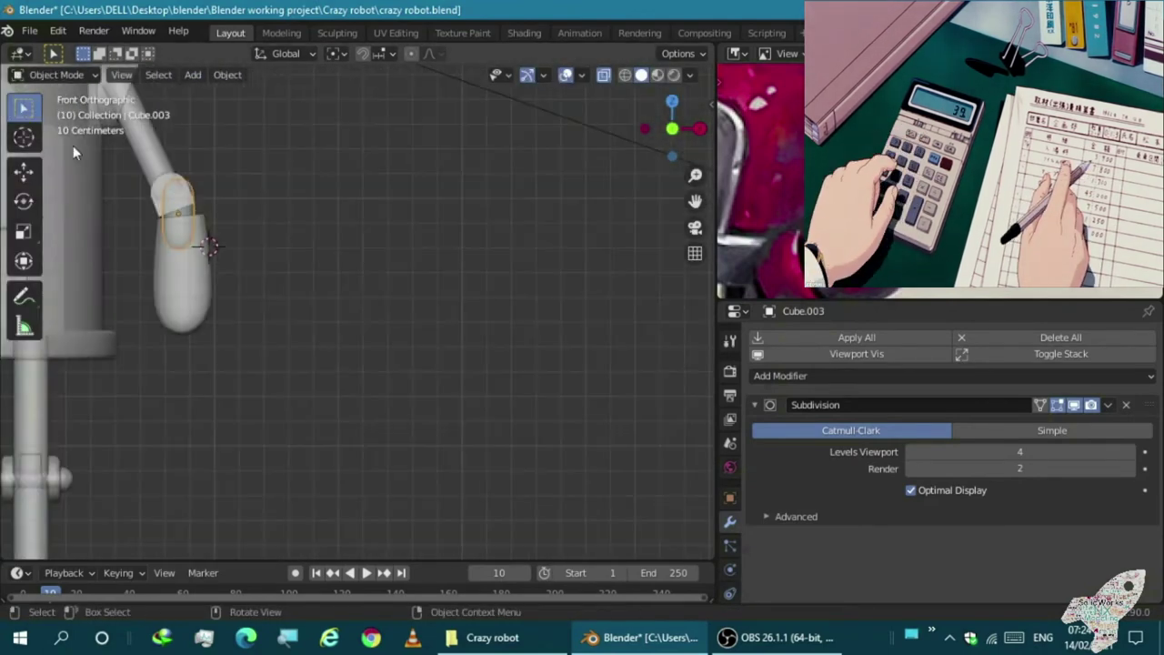
pyautogui.scroll(5, 216, 284)
pyautogui.moveTo(258, 237); pyautogui.dragTo(362, 212, button='middle')
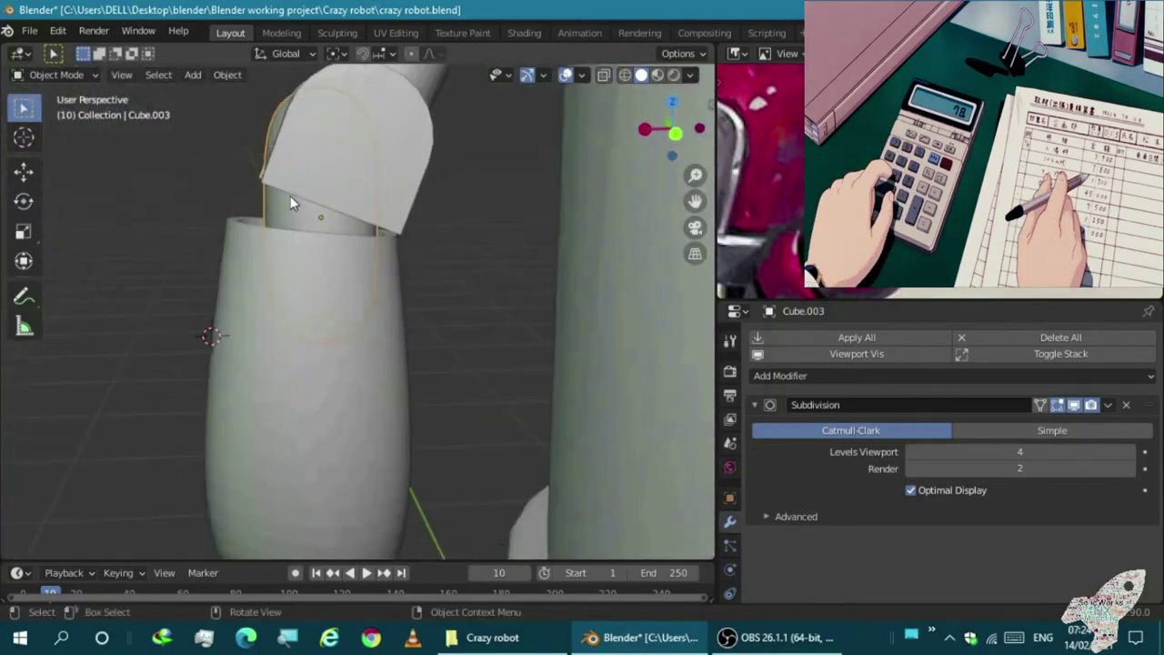
# Apply the Subdivision modifier on Cube.003 and tilt the whole capsule mesh about 17°
pyautogui.click(1108, 406)
pyautogui.click(1041, 420)
pyautogui.press('Tab')
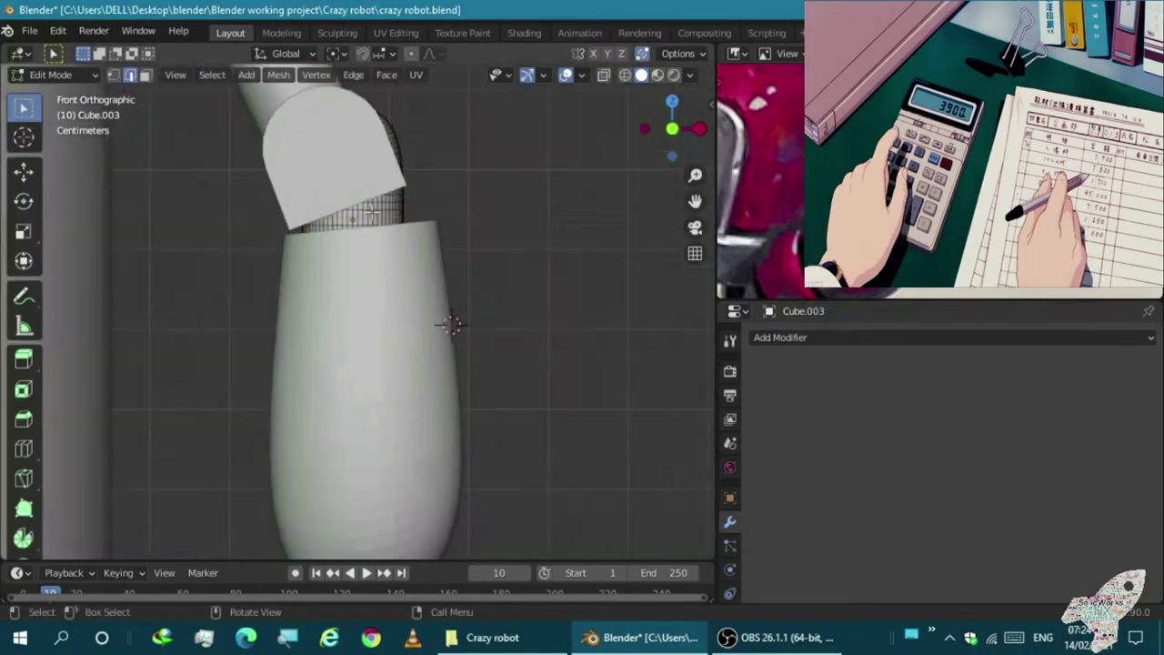
pyautogui.moveTo(301, 123); pyautogui.dragTo(416, 212)
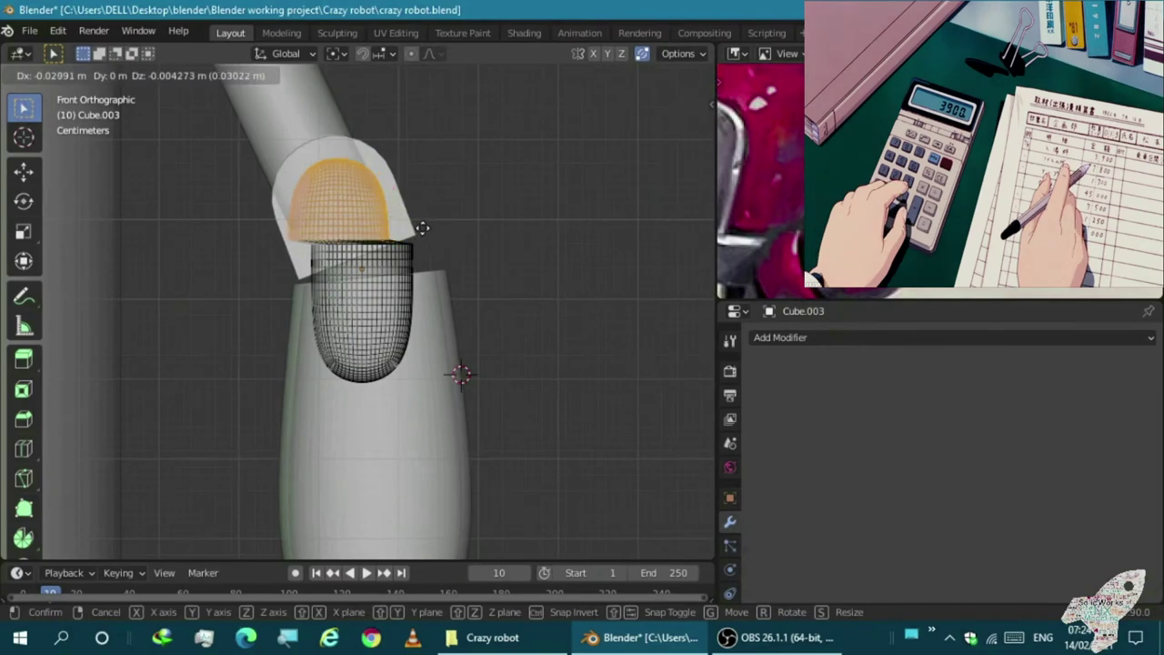
pyautogui.press('Escape')
pyautogui.press('a')
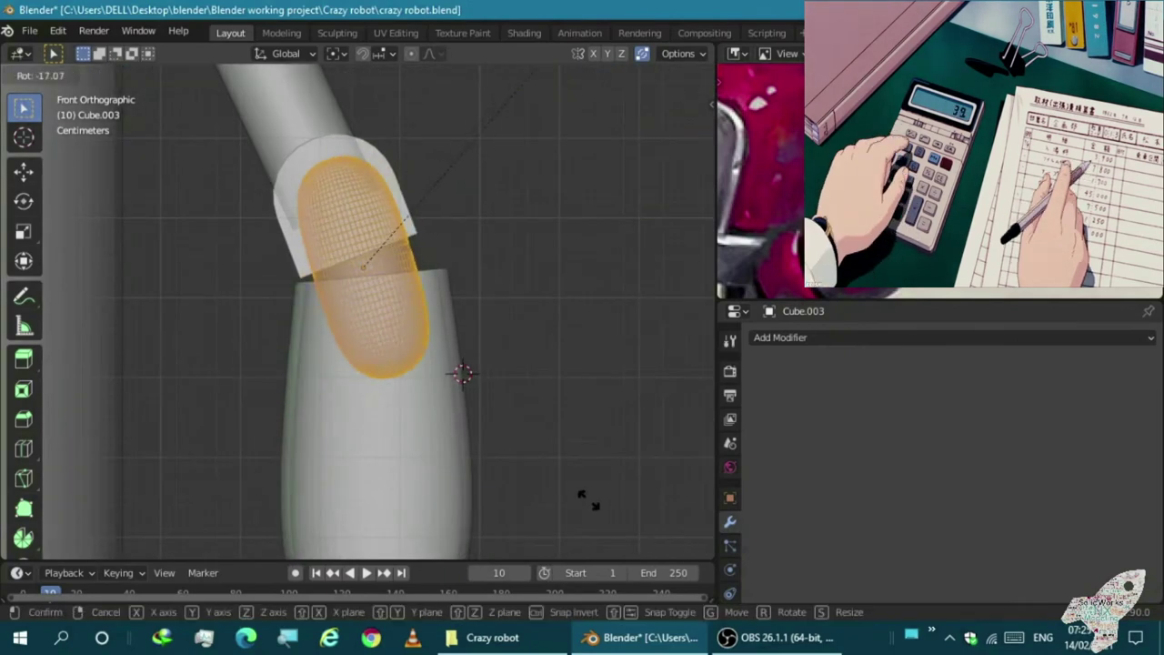
pyautogui.click(589, 500)
pyautogui.press('Tab')
# Shrink the capsule mesh to 0.795 so it sits between forearm and hand
pyautogui.moveTo(559, 512)
pyautogui.mouseDown(button='middle')
pyautogui.moveTo(443, 126)
pyautogui.moveTo(495, 295)
pyautogui.moveTo(533, 285)
pyautogui.mouseUp(button='middle')
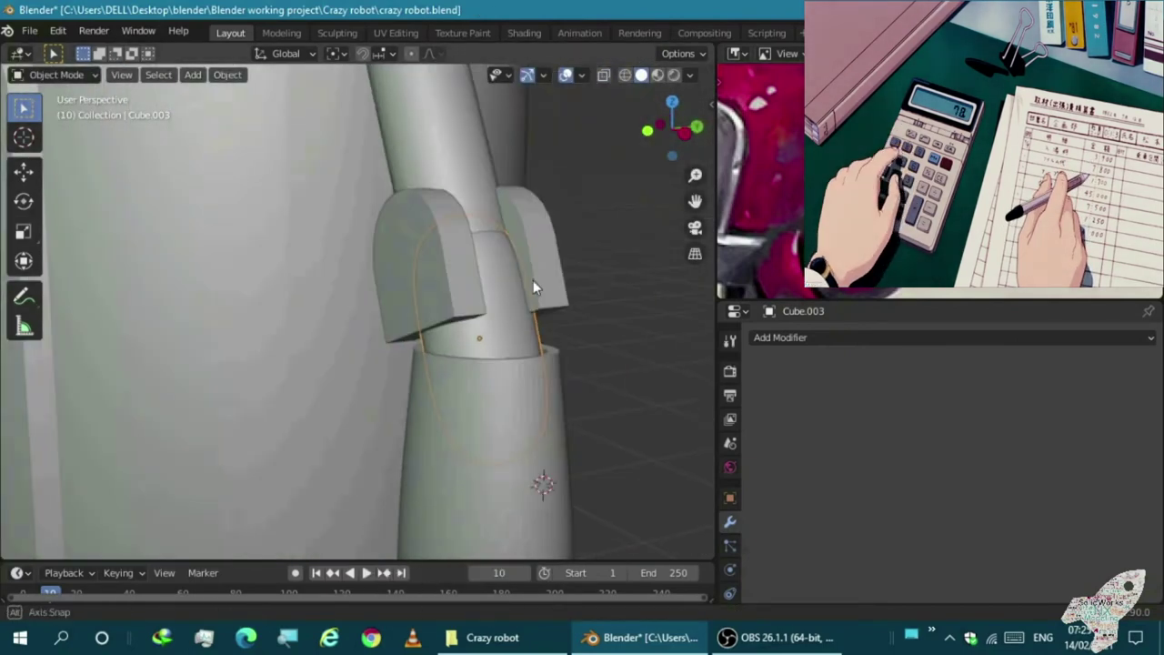
pyautogui.click(730, 497)
pyautogui.click(730, 529)
pyautogui.moveTo(691, 473)
pyautogui.mouseDown(button='middle')
pyautogui.moveTo(635, 422)
pyautogui.moveTo(313, 322)
pyautogui.moveTo(387, 373)
pyautogui.mouseUp(button='middle')
pyautogui.press('Tab')
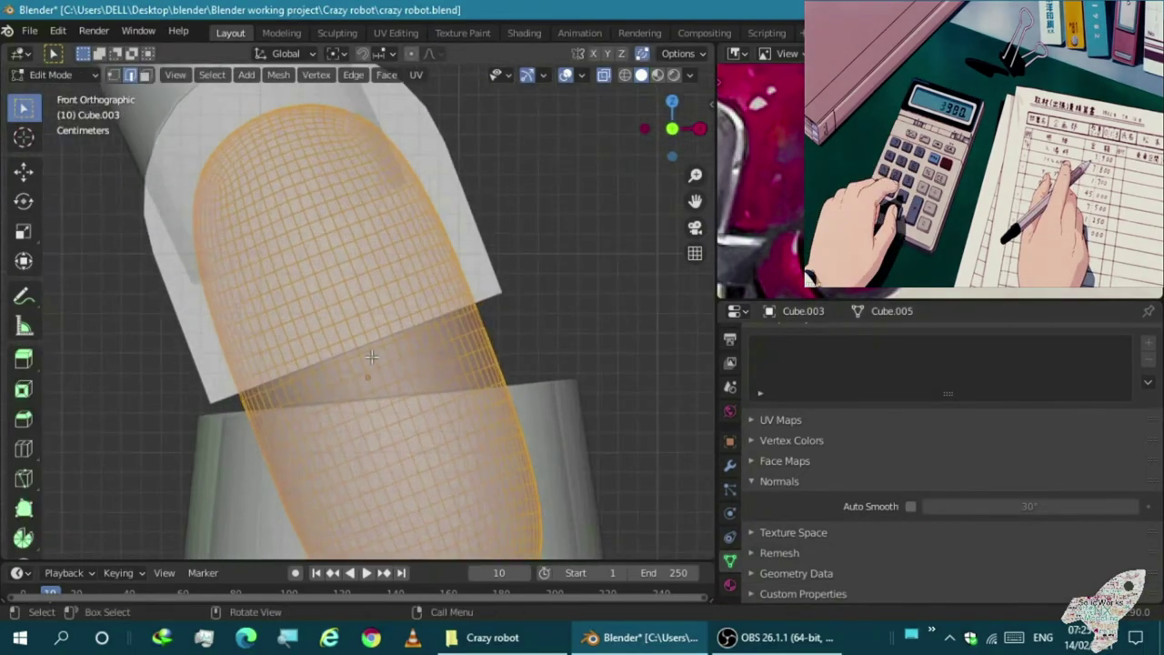
pyautogui.press('s')
pyautogui.click(245, 209)
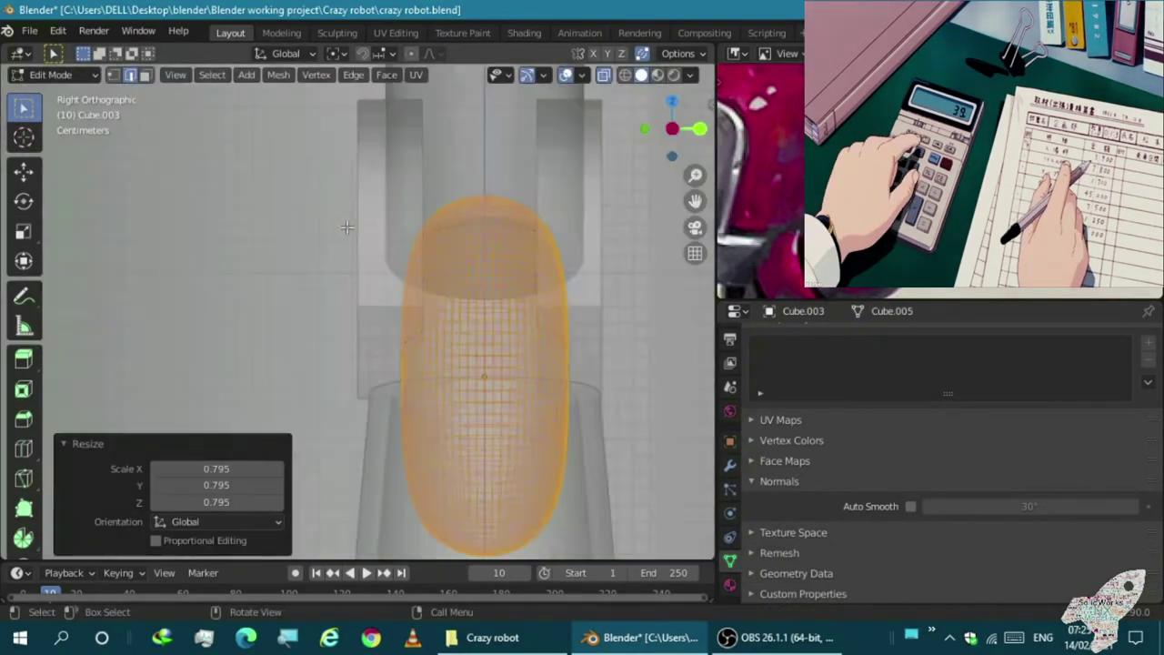
pyautogui.press('Tab')
pyautogui.scroll(-3, 508, 317)
pyautogui.hotkey('shift', 'a')
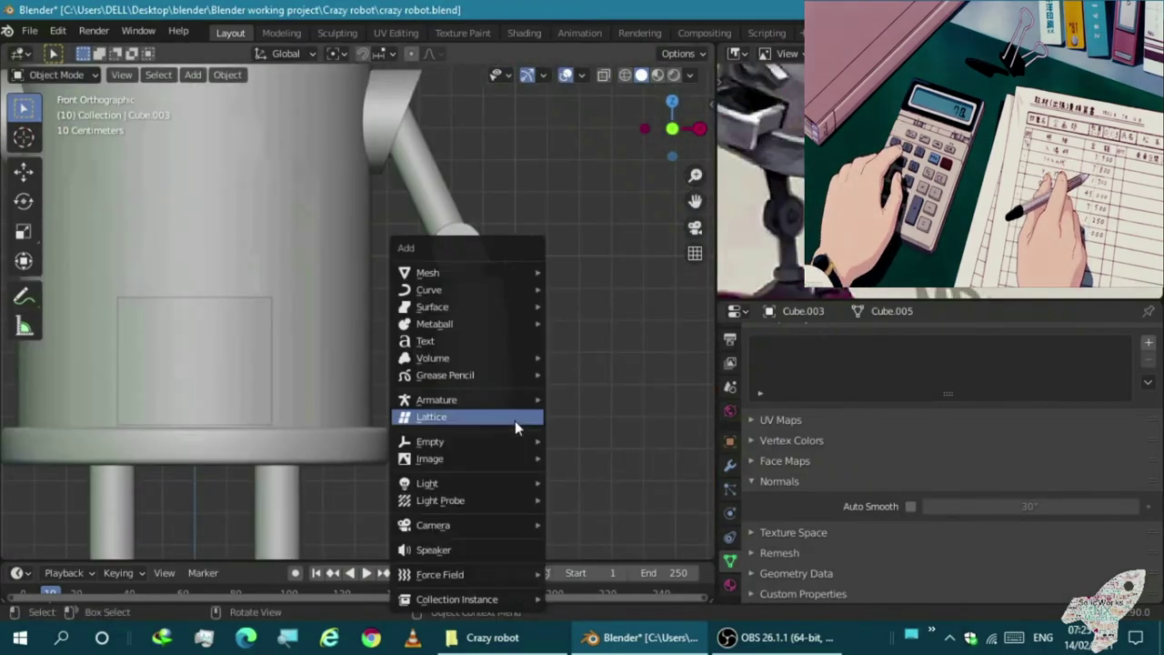
# Add a cube, scale it to 0.199 and place it beside the hand
pyautogui.click(555, 293)
pyautogui.scroll(-3, 410, 282)
pyautogui.press('s')
pyautogui.press('g')
pyautogui.scroll(2, 462, 336)
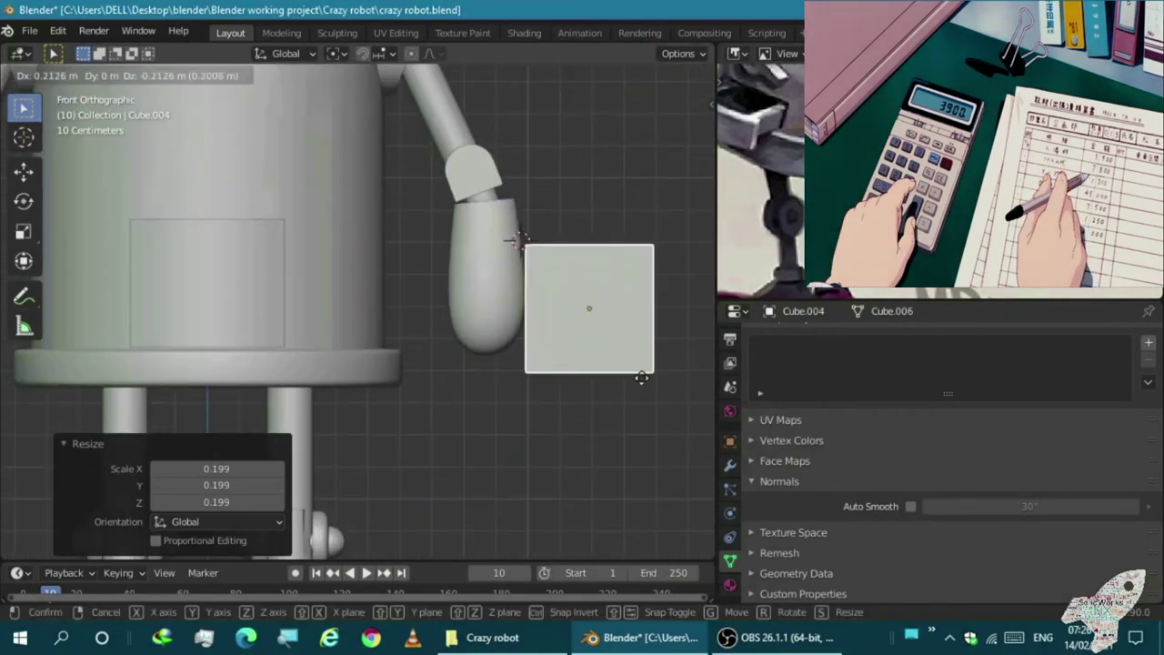
pyautogui.click(546, 328)
pyautogui.scroll(-2, 546, 327)
# Tilt hand piece Cube.002 by -6.4°
pyautogui.click(483, 305)
pyautogui.click(492, 318)
pyautogui.scroll(3, 494, 313)
pyautogui.scroll(-3, 535, 367)
pyautogui.scroll(3, 550, 354)
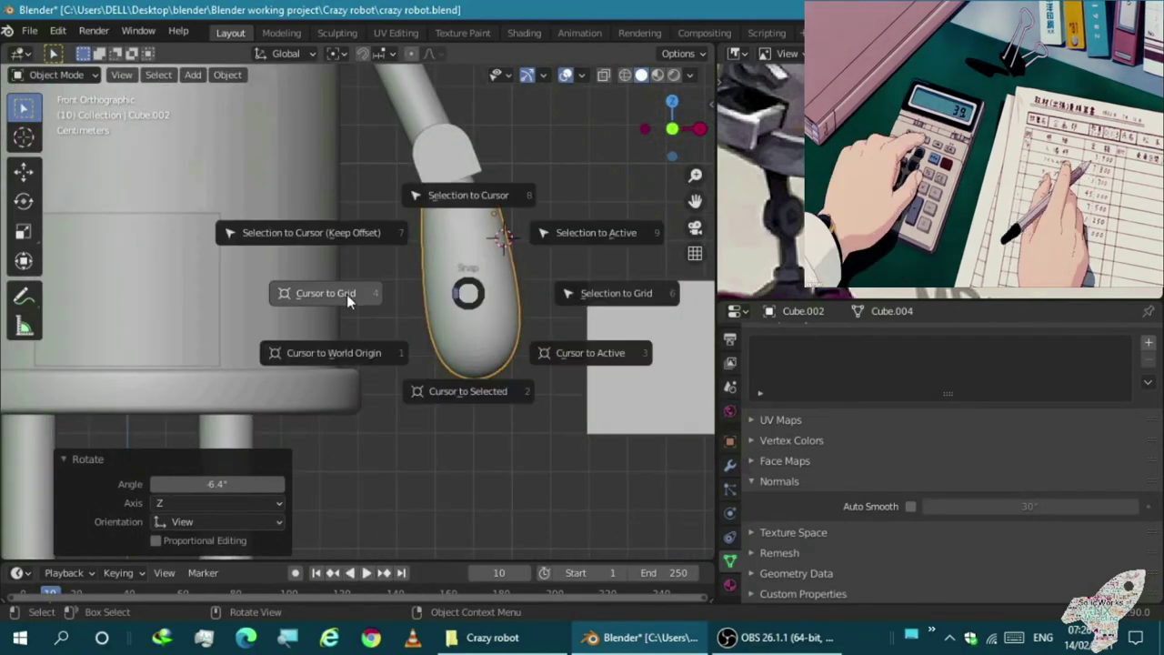
# Snap the 3D cursor onto the hand and set the pivot point to 3D Cursor
pyautogui.click(347, 294)
pyautogui.hotkey('shift', 's')
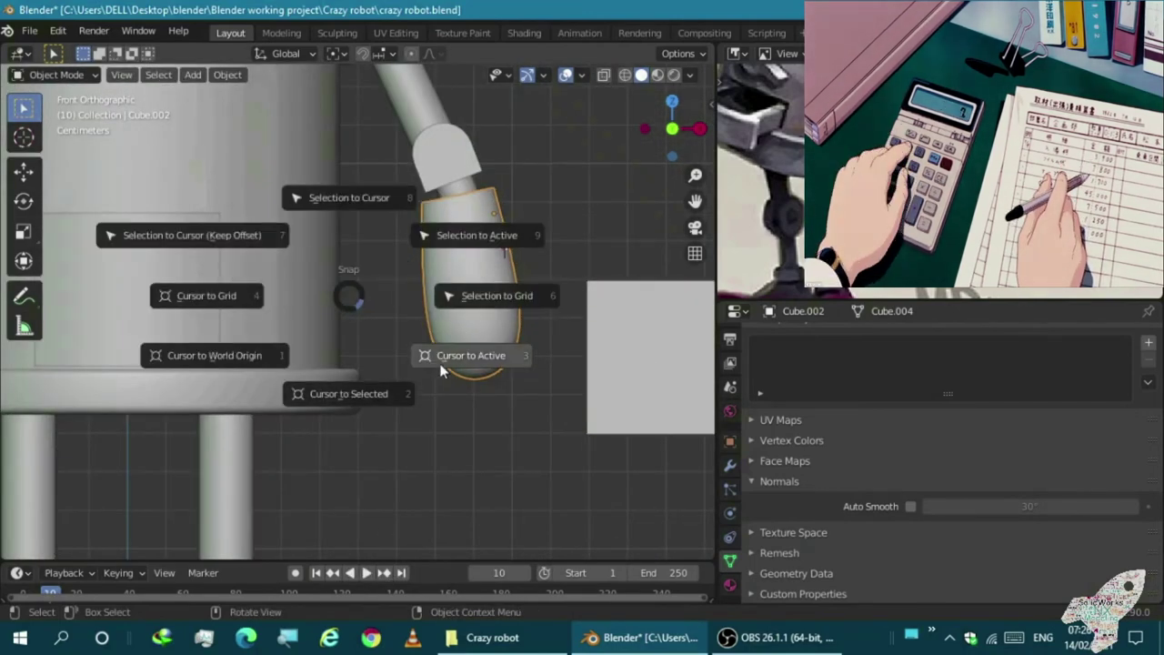
pyautogui.click(439, 359)
pyautogui.scroll(1, 439, 363)
pyautogui.click(362, 53)
pyautogui.click(363, 91)
# Enter Edit Mode on the hand and inspect it from the side view
pyautogui.press('Tab')
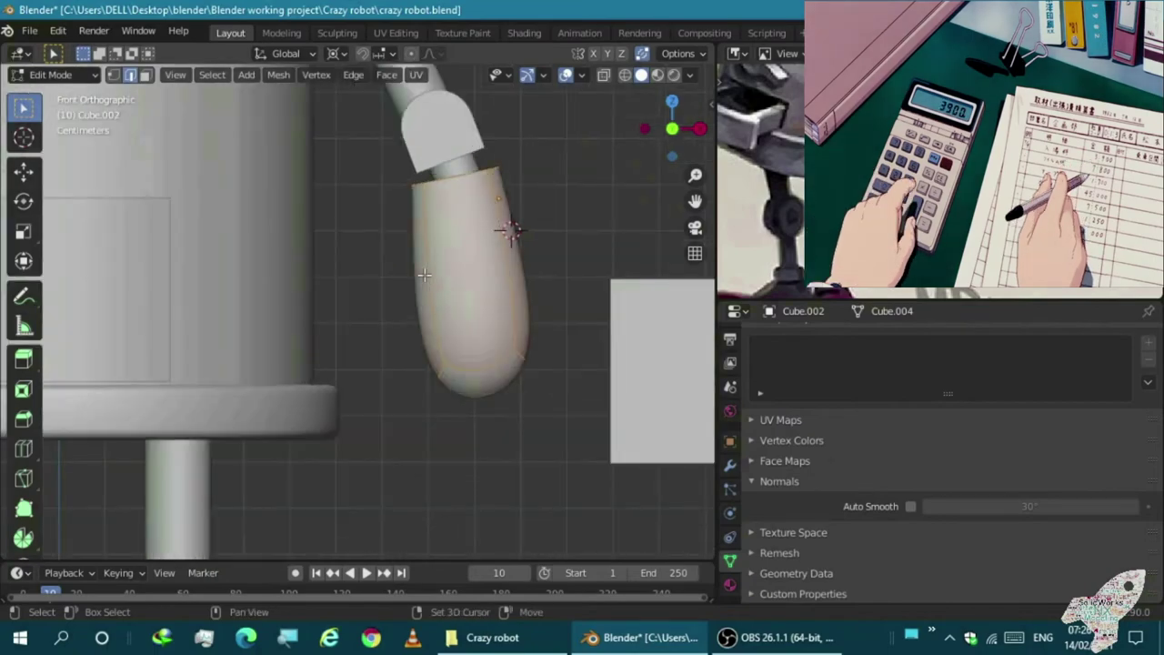
pyautogui.moveTo(437, 301); pyautogui.dragTo(401, 355, button='middle')
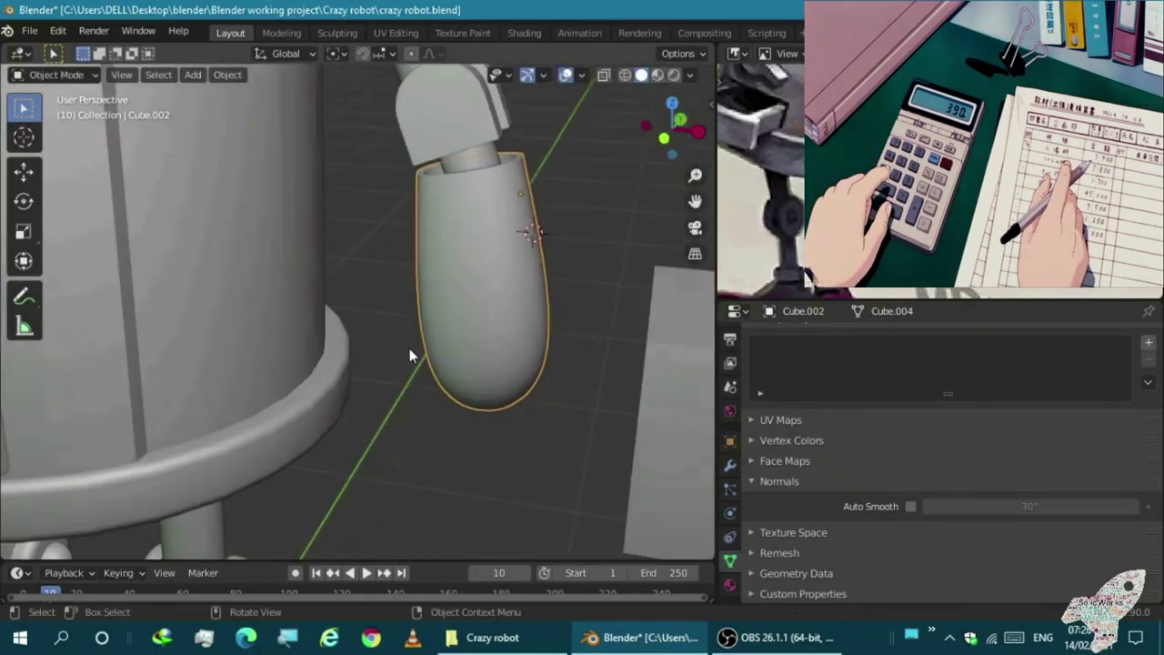
pyautogui.press('KP_3')
pyautogui.scroll(4, 455, 229)
pyautogui.moveTo(455, 229)
pyautogui.mouseDown(button='middle')
pyautogui.moveTo(377, 333)
pyautogui.moveTo(384, 241)
pyautogui.mouseUp(button='middle')
pyautogui.press('Tab')
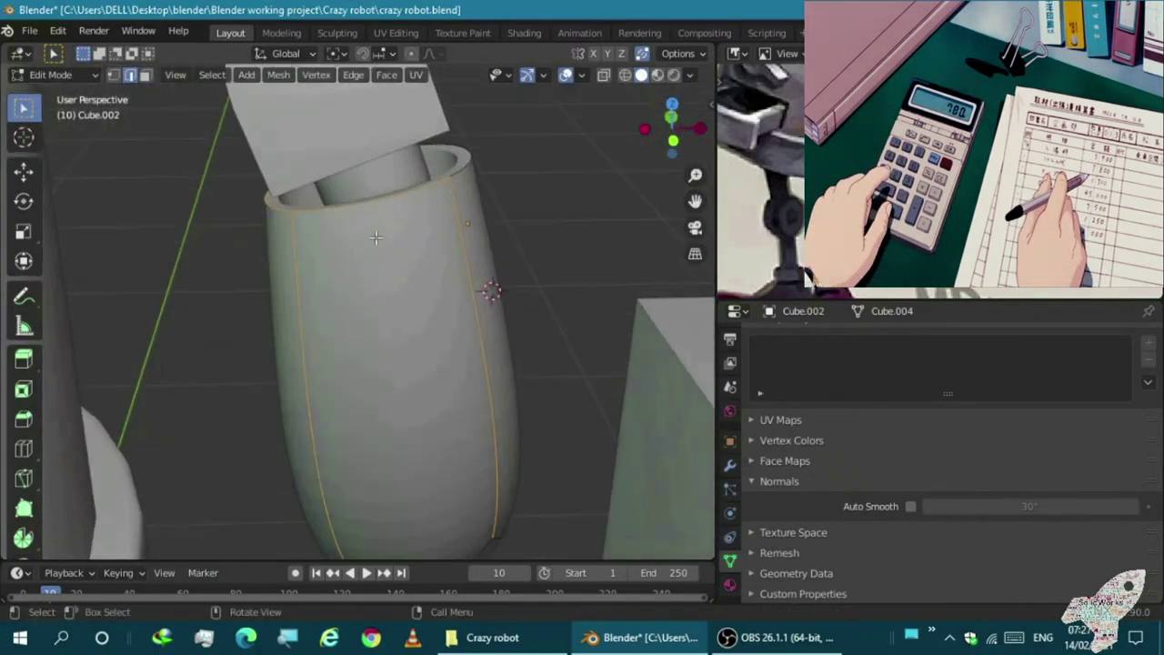
# In front view, move and rotate the hand's top edge loop
pyautogui.press('KP_1')
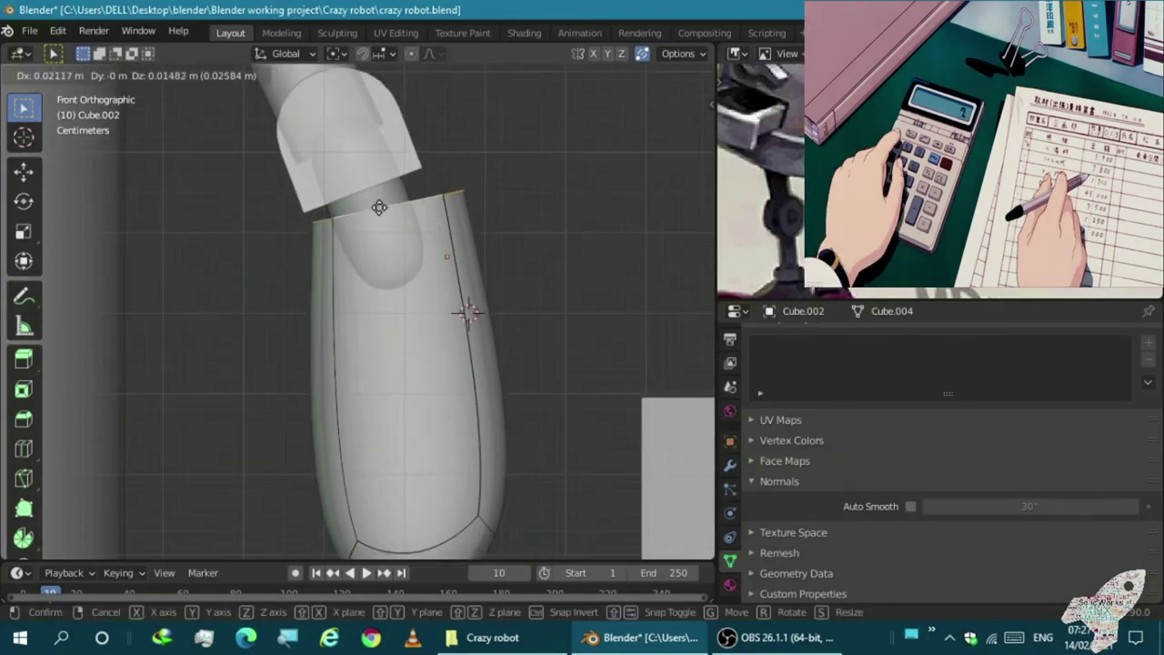
pyautogui.click(379, 209)
pyautogui.press('r')
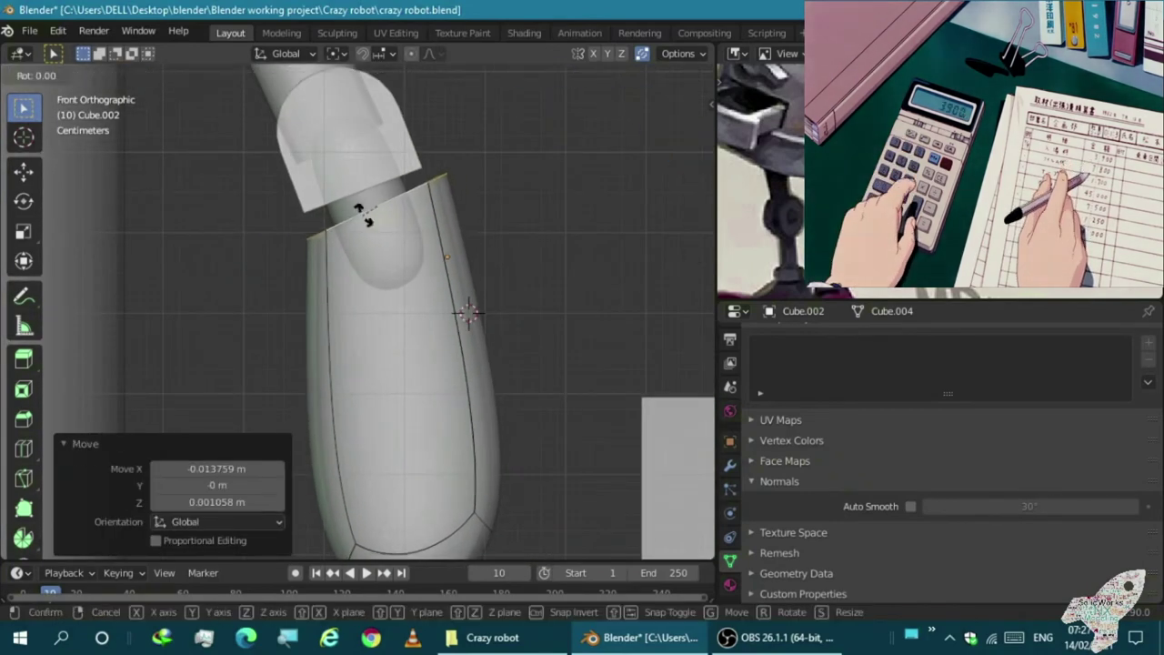
pyautogui.click(373, 217)
# Raise the hand's bottom faces about 0.204 m to shorten it, then leave Edit Mode
pyautogui.keyDown('shift'); pyautogui.moveTo(229, 323); pyautogui.dragTo(225, 271, button='middle'); pyautogui.keyUp('shift')
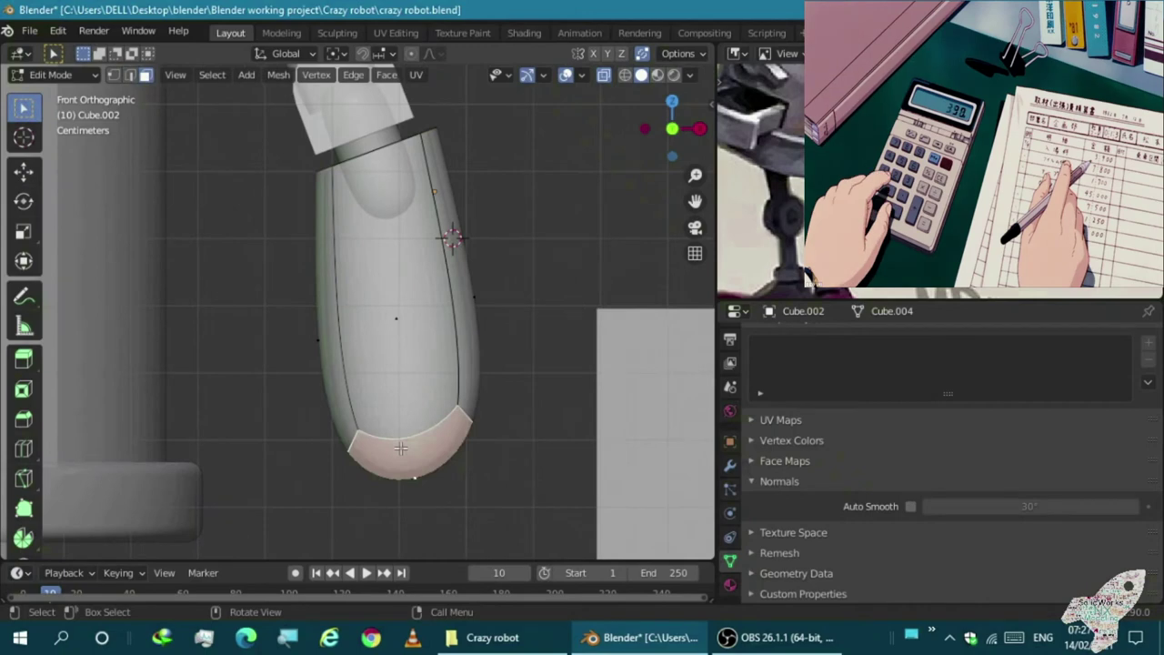
pyautogui.press('g')
pyautogui.click(416, 313)
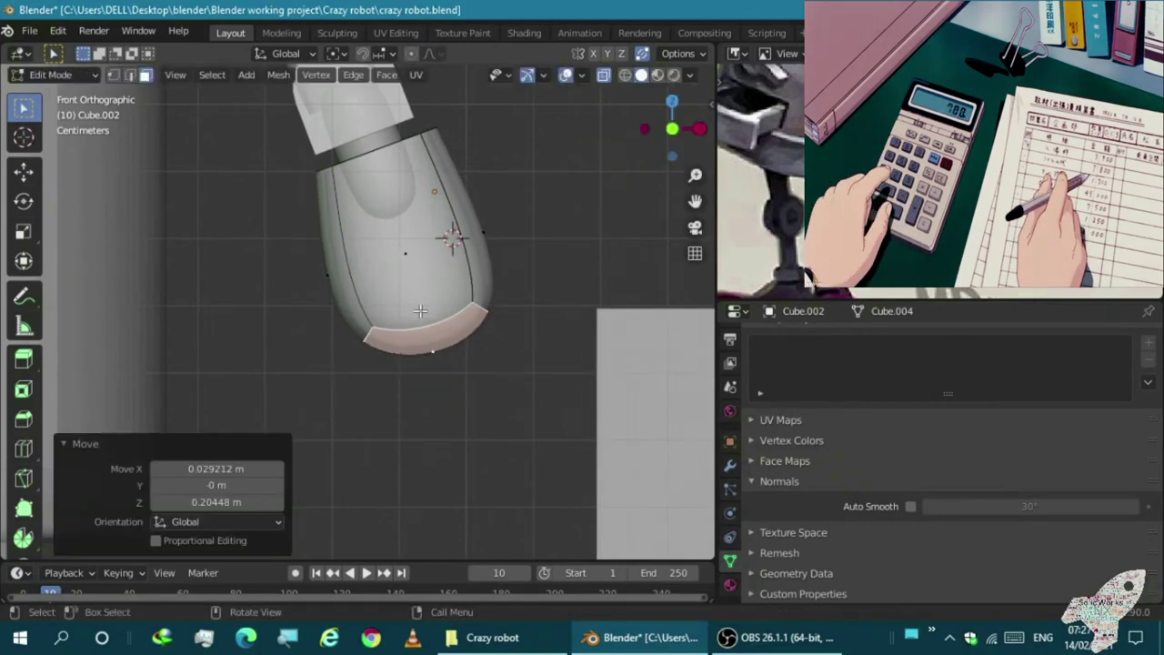
pyautogui.scroll(-3, 409, 336)
pyautogui.press('Tab')
pyautogui.scroll(2, 517, 312)
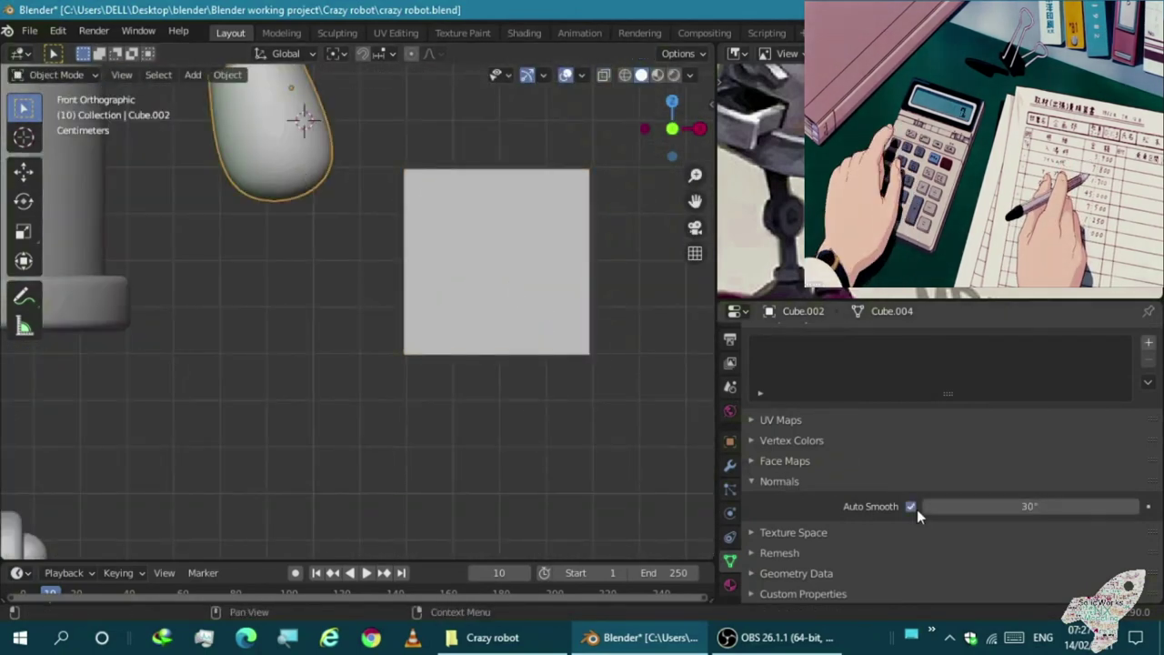
pyautogui.scroll(-1, 332, 273)
# Give the square cube Cube.004 a Solidify and a Subdivision modifier
pyautogui.click(453, 282)
pyautogui.click(729, 465)
pyautogui.click(780, 376)
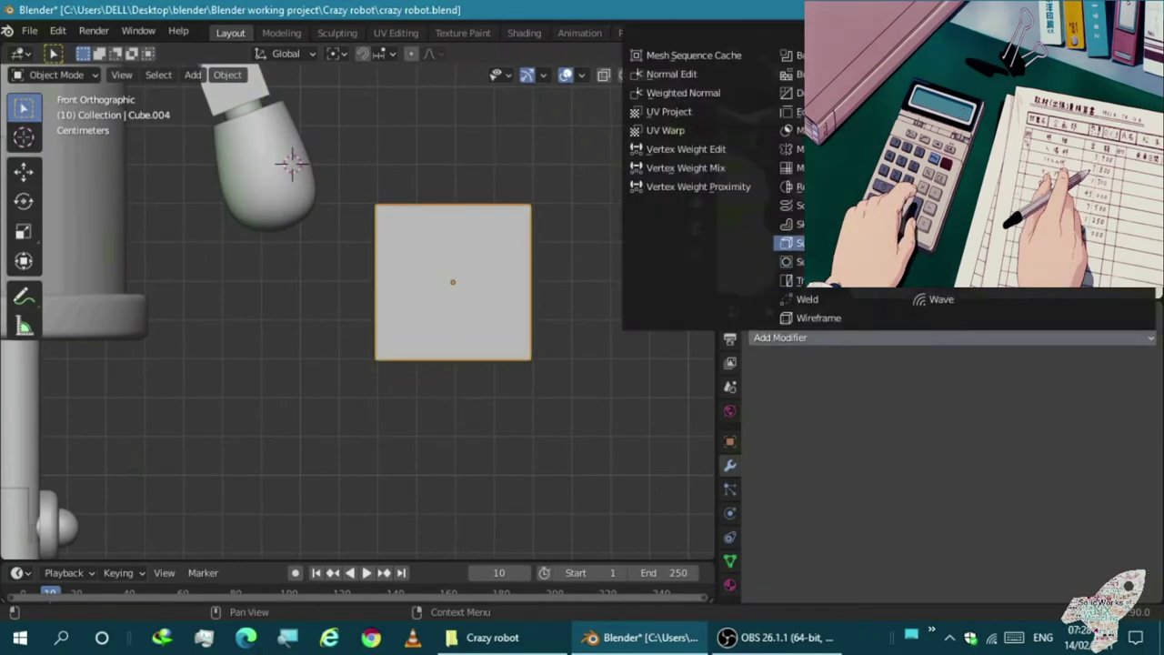
pyautogui.click(919, 241)
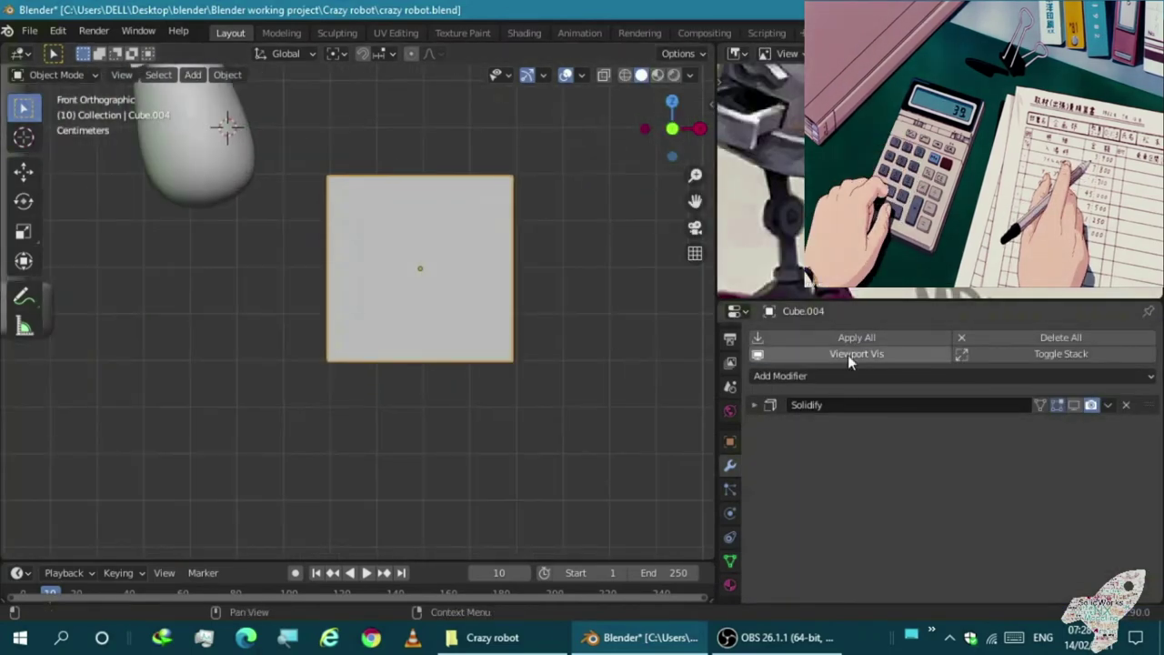
pyautogui.click(853, 375)
pyautogui.click(805, 306)
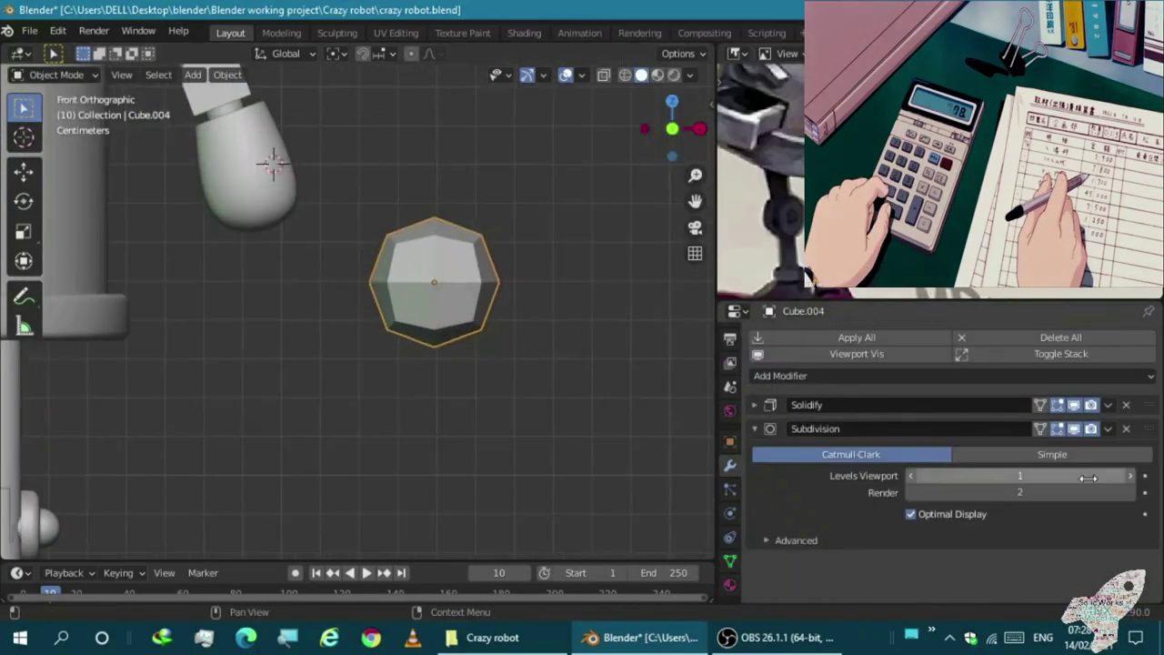
pyautogui.scroll(-2, 496, 357)
# Move the rounded piece beneath the forearm, checking side and front views
pyautogui.press('g')
pyautogui.click(337, 328)
pyautogui.press('KP_3')
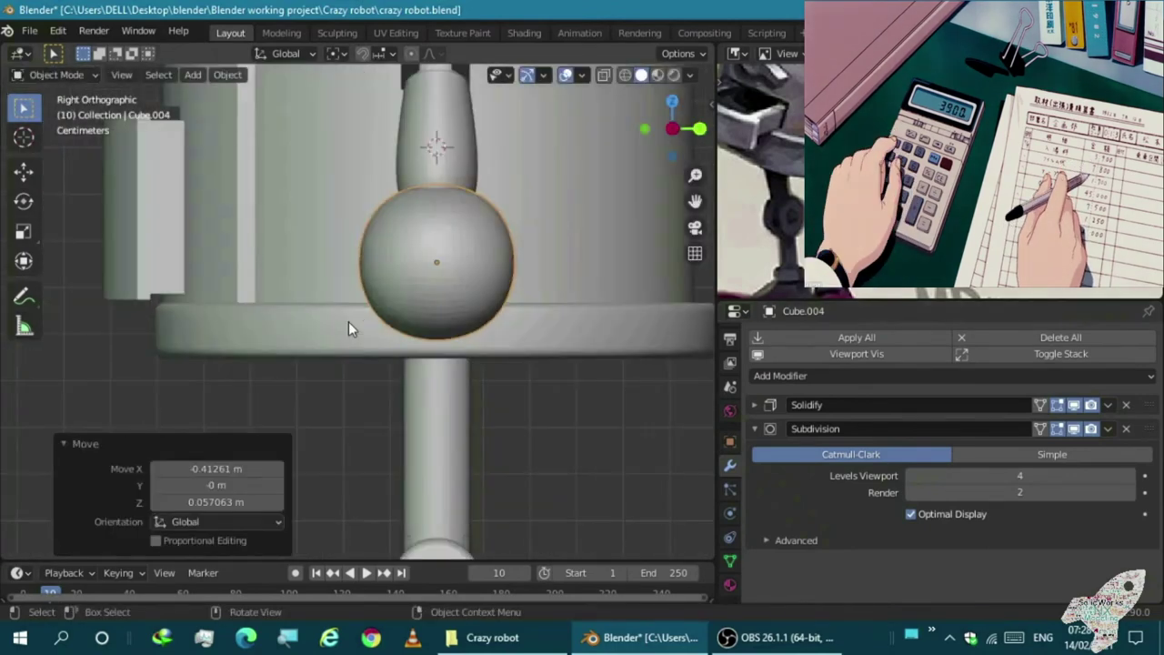
pyautogui.press('KP_1')
pyautogui.press('s')
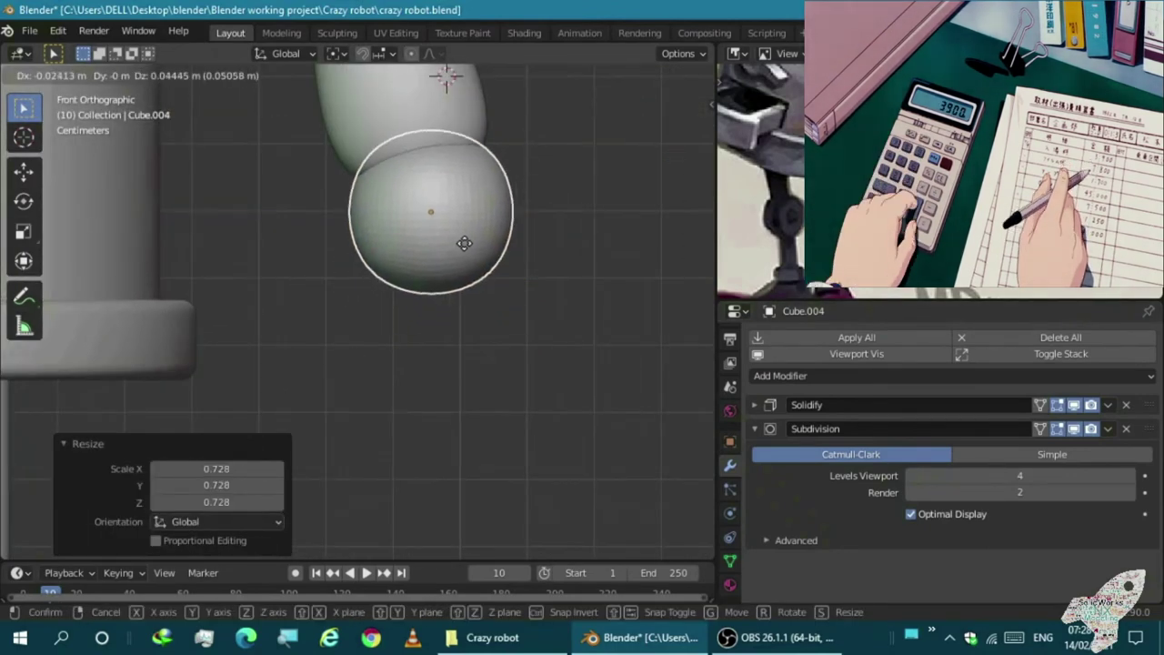
pyautogui.rightClick(464, 243)
pyautogui.keyDown('shift'); pyautogui.moveTo(538, 401); pyautogui.dragTo(558, 439, button='middle'); pyautogui.keyUp('shift')
# Lower the piece's bottom faces about 0.099 m and enlarge them by 1.41
pyautogui.hotkey('alt', 'a')
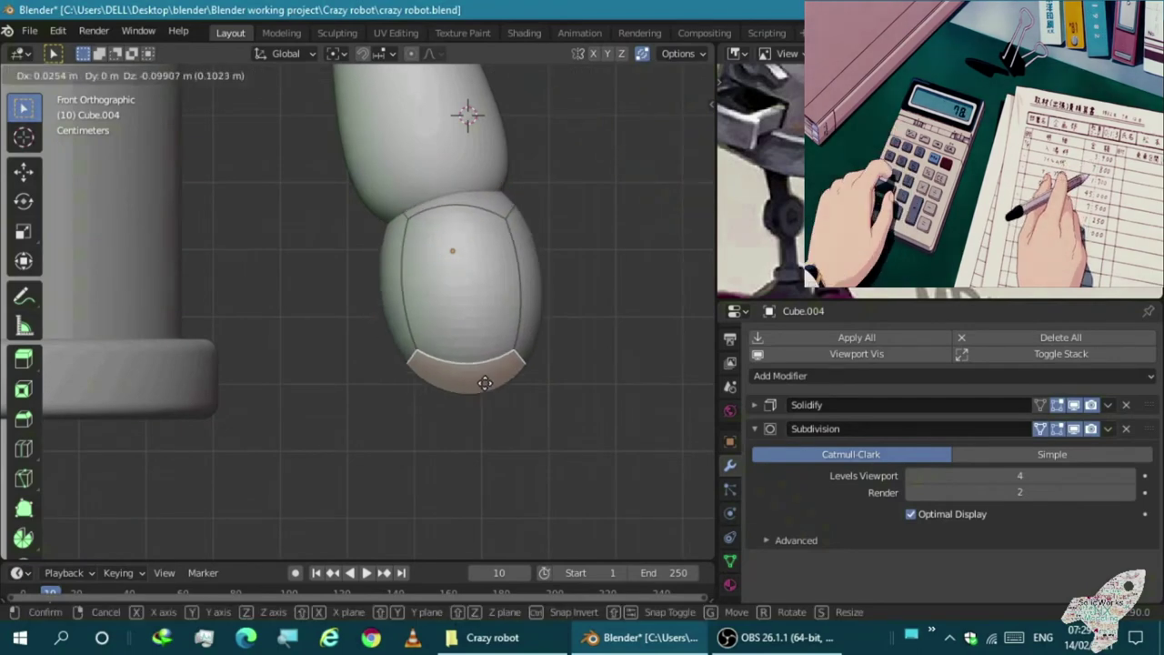
pyautogui.click(473, 338)
pyautogui.press('s')
pyautogui.click(420, 337)
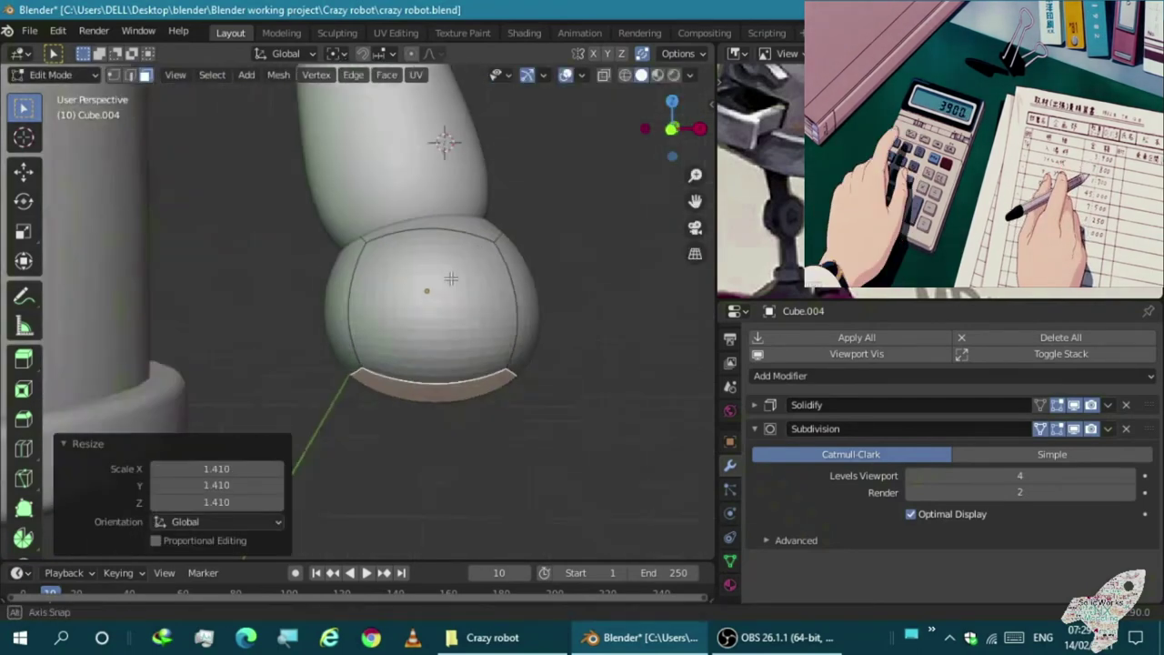
pyautogui.press('Tab')
pyautogui.press('KP_3')
pyautogui.scroll(3, 450, 283)
# Uniformly scale the hand piece to 0.728 so it fits snugly under the arm
pyautogui.press('s')
pyautogui.press('Escape')
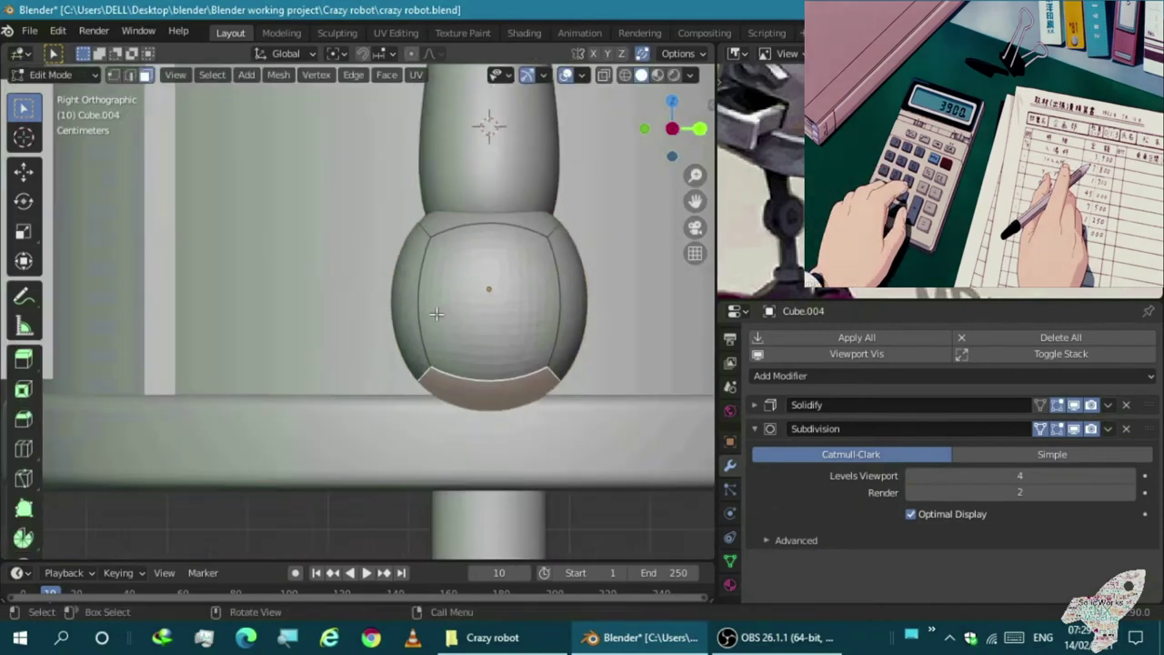
pyautogui.press('KP_1')
pyautogui.press('s')
pyautogui.click(417, 309)
pyautogui.moveTo(417, 308); pyautogui.dragTo(375, 344, button='middle')
pyautogui.press('KP_1')
pyautogui.hotkey('shift', 'a')
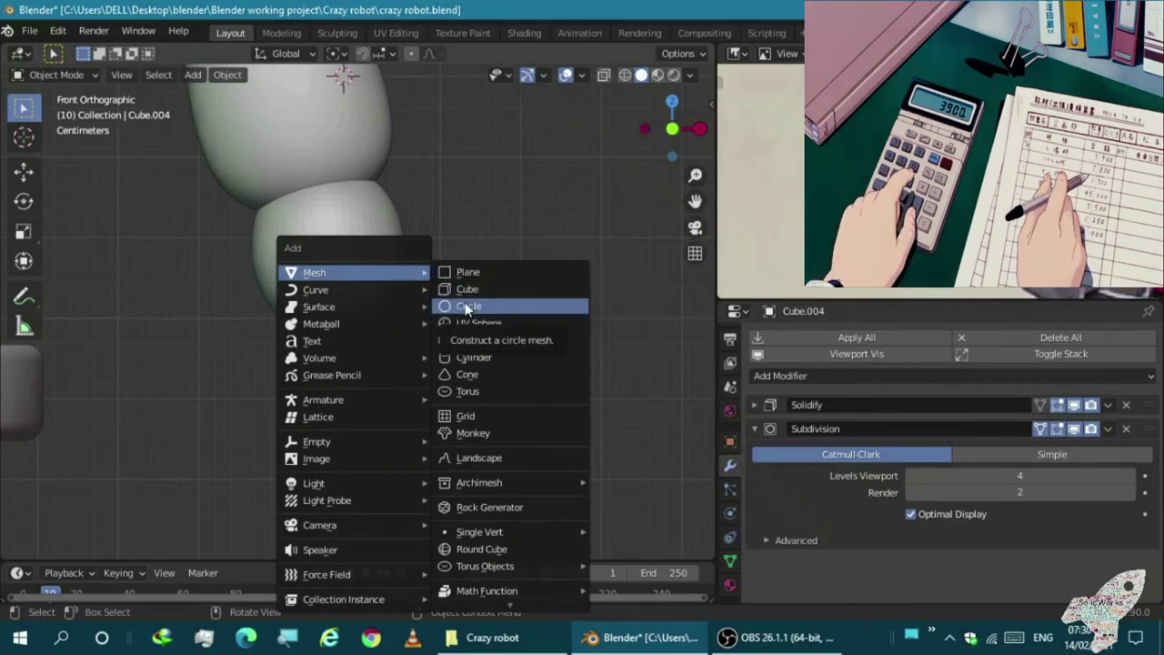
# Select the hand piece's bottom face, then extrude and inset it into a ring
pyautogui.press('Escape')
pyautogui.press('Tab')
pyautogui.moveTo(468, 298); pyautogui.dragTo(325, 331, button='middle')
pyautogui.click(324, 330)
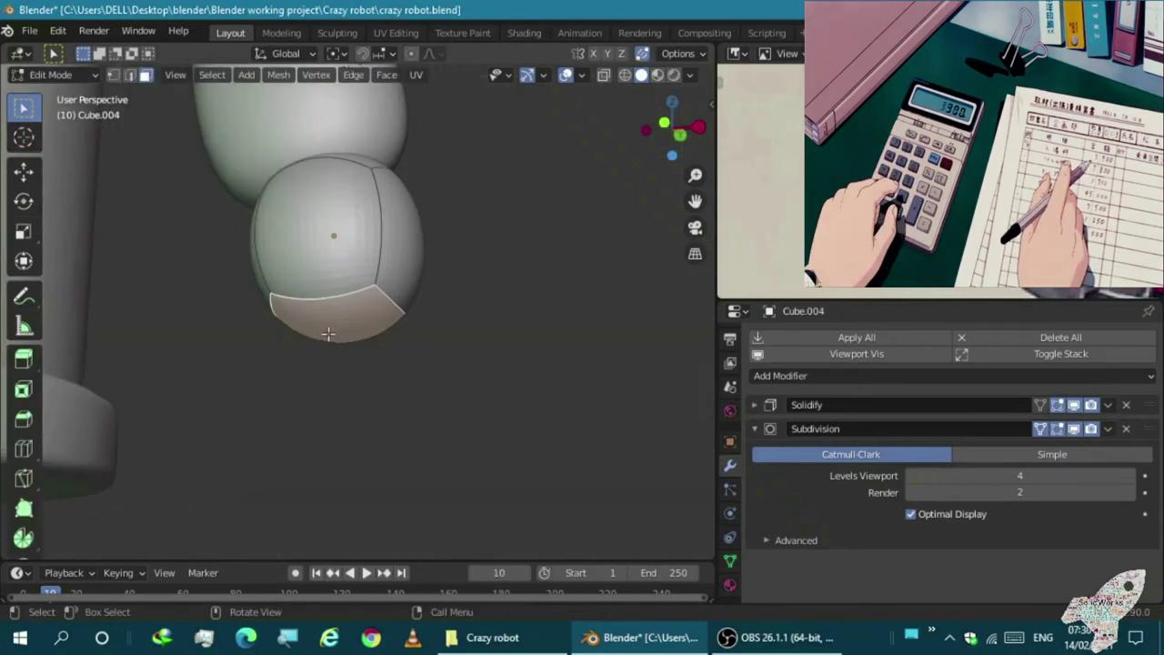
pyautogui.scroll(4, 354, 356)
pyautogui.press('e')
pyautogui.rightClick(354, 356)
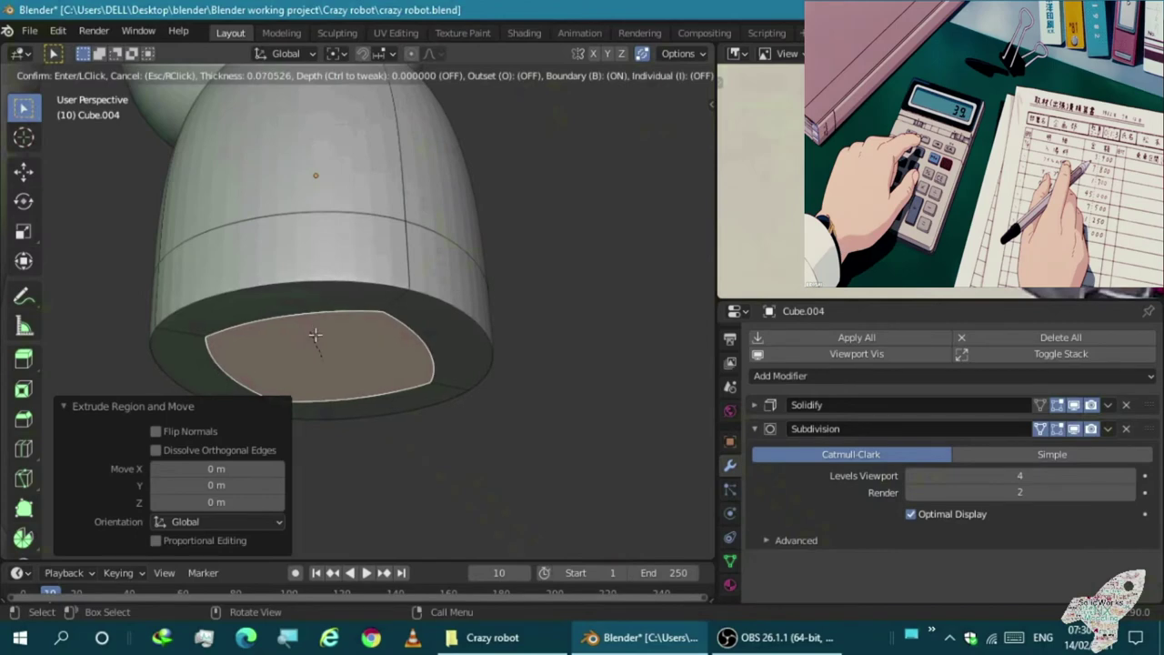
pyautogui.click(339, 343)
pyautogui.click(342, 175)
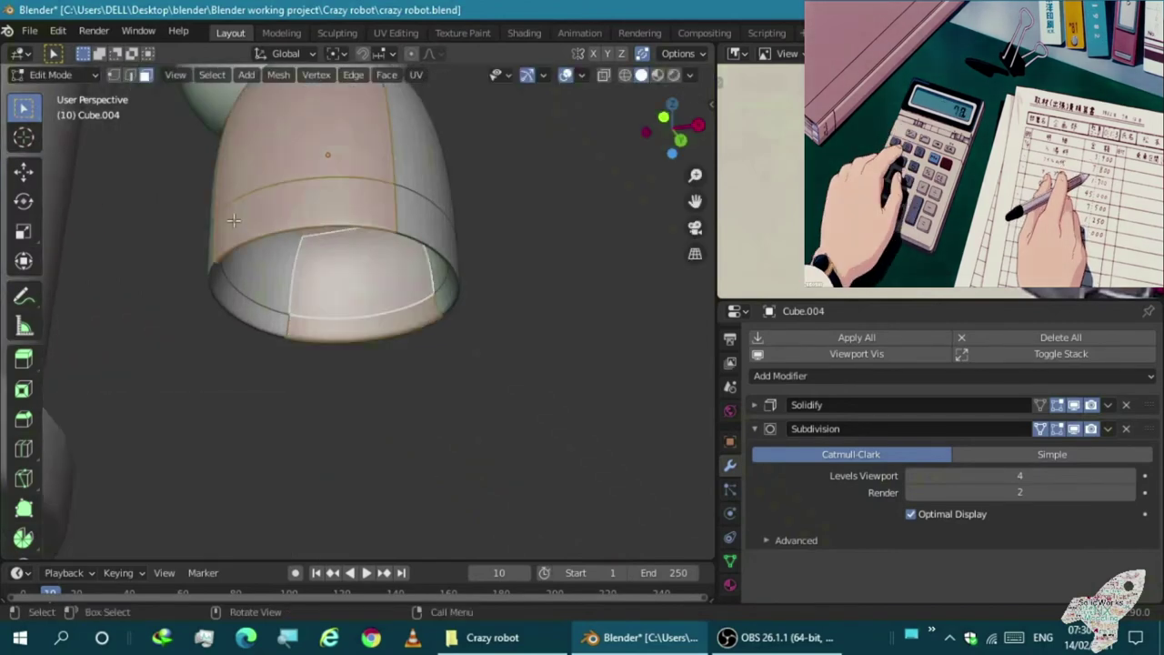
# Scale the bottom ring inward to form the recess and exit Edit Mode
pyautogui.moveTo(341, 175); pyautogui.dragTo(198, 138, button='middle')
pyautogui.press('s')
pyautogui.click(422, 232)
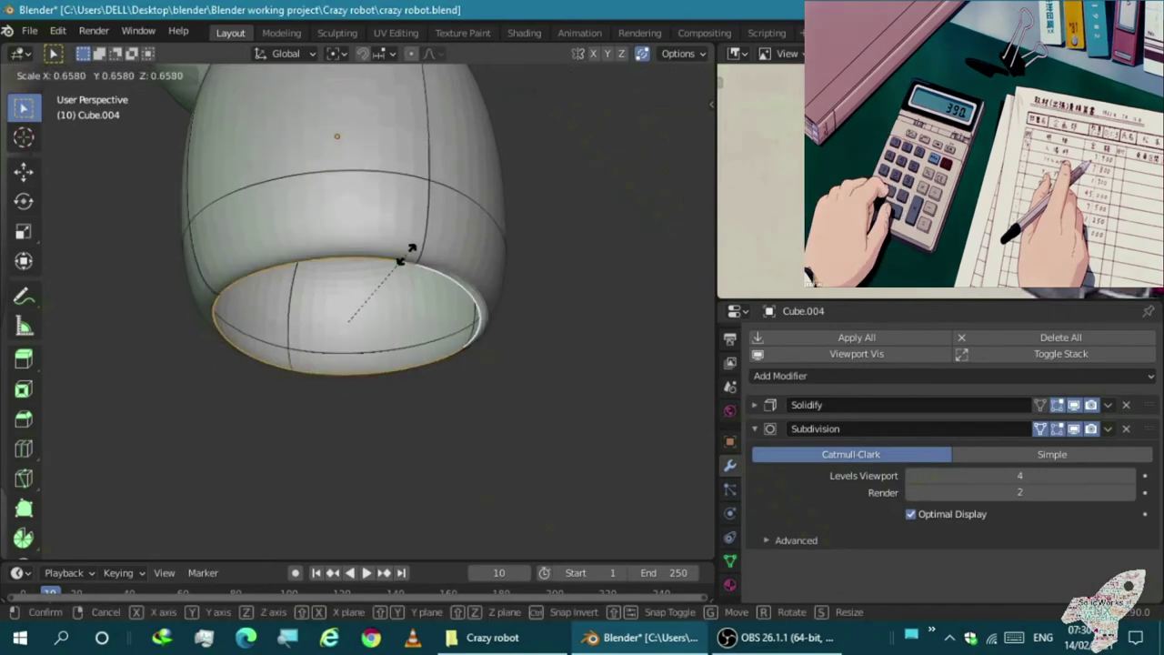
pyautogui.click(341, 267)
pyautogui.moveTo(342, 267)
pyautogui.mouseDown(button='middle')
pyautogui.moveTo(271, 191)
pyautogui.moveTo(359, 294)
pyautogui.moveTo(356, 318)
pyautogui.moveTo(371, 278)
pyautogui.moveTo(328, 208)
pyautogui.mouseUp(button='middle')
pyautogui.click(291, 195)
pyautogui.press('Tab')
pyautogui.click(346, 224)
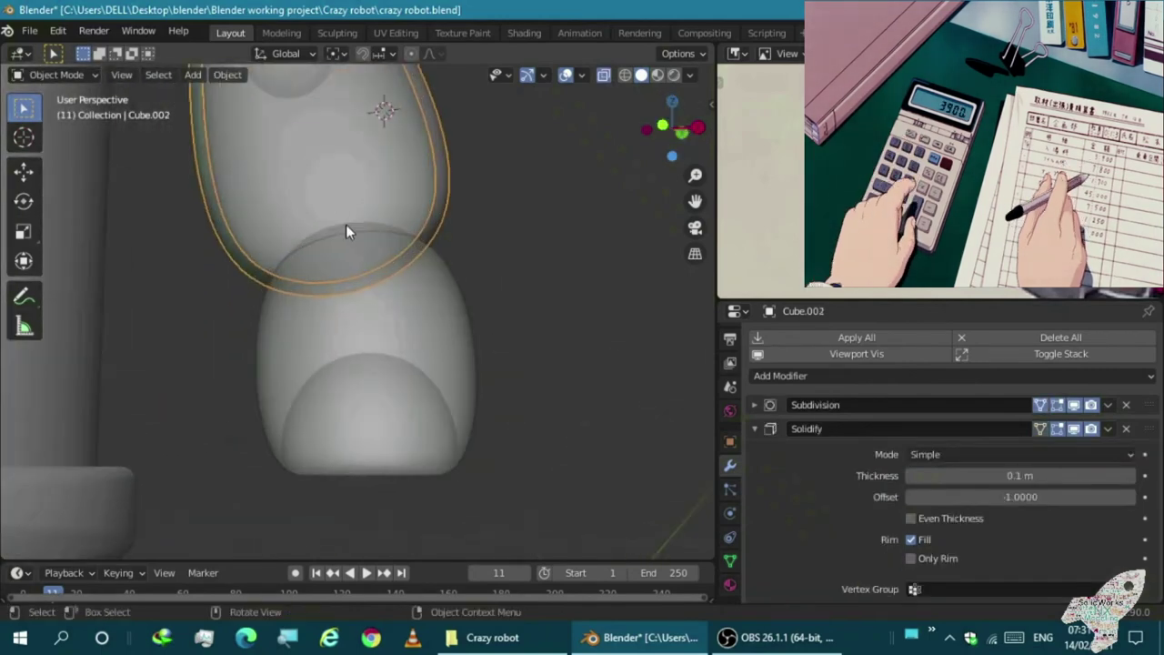
# Extrude the sleeve's bottom face in place in Edit Mode
pyautogui.press('Tab')
pyautogui.scroll(2, 383, 210)
pyautogui.moveTo(353, 308); pyautogui.dragTo(334, 300, button='middle')
pyautogui.press('e')
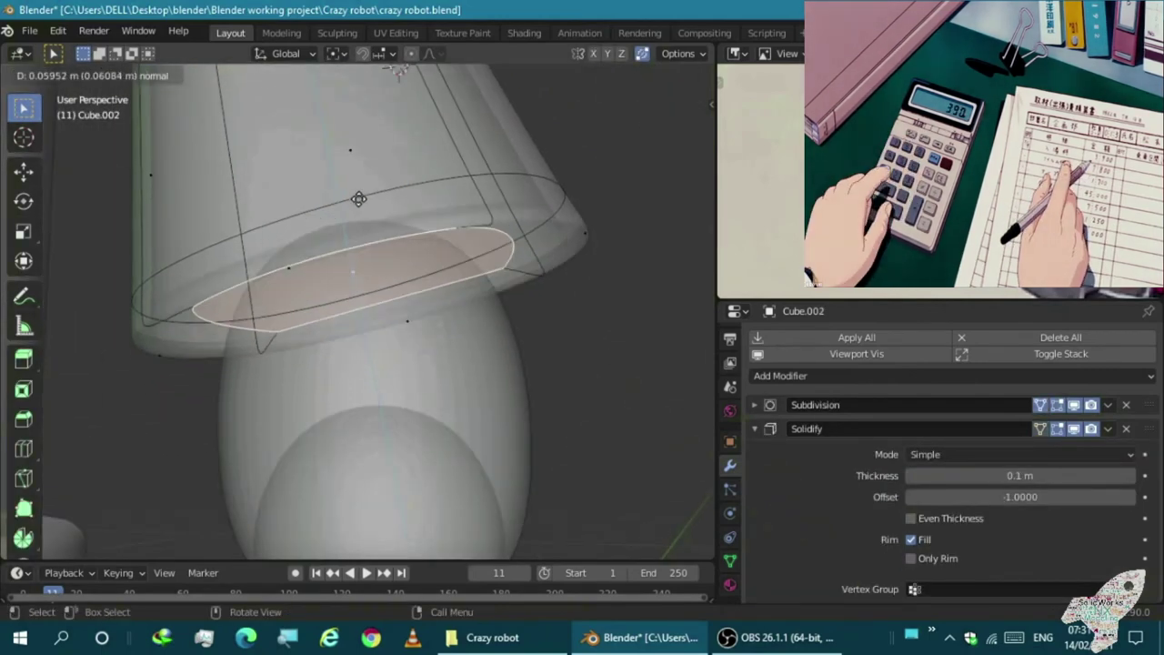
pyautogui.rightClick(327, 281)
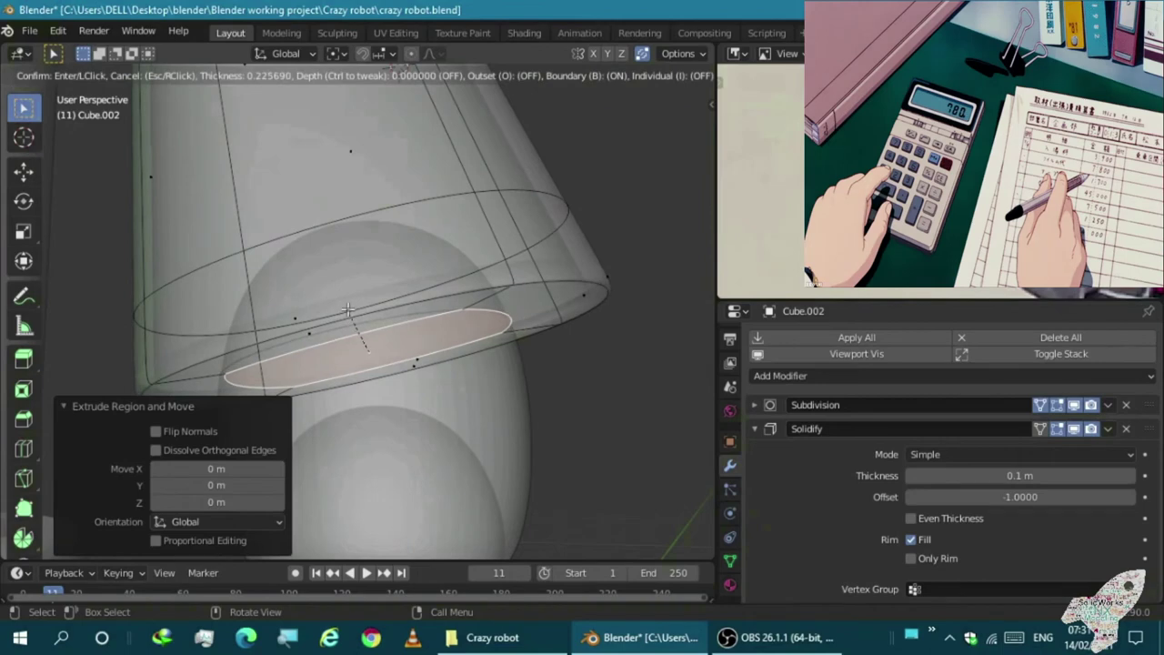
pyautogui.click(315, 548)
# Select the sleeve's bottom rim loop and shrink it to 0.470
pyautogui.moveTo(314, 509)
pyautogui.mouseDown(button='middle')
pyautogui.moveTo(327, 382)
pyautogui.moveTo(300, 255)
pyautogui.moveTo(281, 351)
pyautogui.moveTo(364, 122)
pyautogui.moveTo(330, 266)
pyautogui.mouseUp(button='middle')
pyautogui.keyDown('alt'); pyautogui.click(320, 344); pyautogui.keyUp('alt')
pyautogui.click(346, 324)
pyautogui.scroll(-5, 294, 242)
pyautogui.press('s')
pyautogui.click(191, 260)
pyautogui.scroll(3, 260, 255)
# Widen the rim along Y to form a flared cuff and shift the selected faces
pyautogui.hotkey('alt', 'z')
pyautogui.scroll(3, 330, 267)
pyautogui.moveTo(385, 143)
pyautogui.mouseDown(button='middle')
pyautogui.moveTo(403, 118)
pyautogui.moveTo(391, 265)
pyautogui.mouseUp(button='middle')
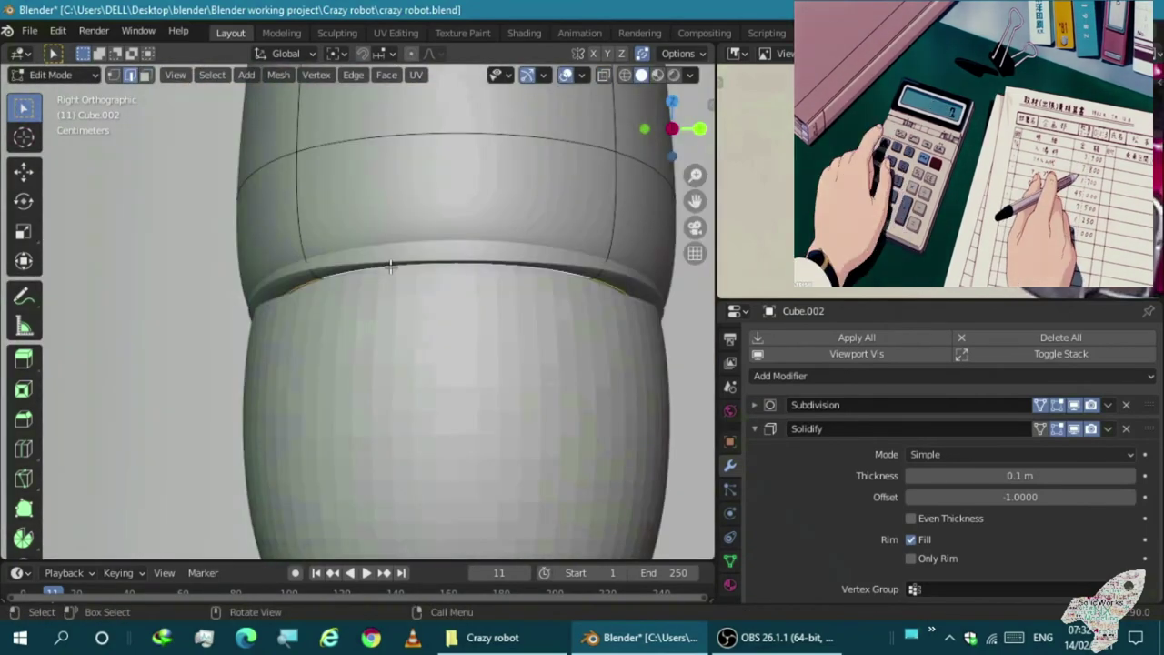
pyautogui.press('y')
pyautogui.click(344, 265)
pyautogui.moveTo(344, 265)
pyautogui.mouseDown(button='middle')
pyautogui.moveTo(442, 312)
pyautogui.moveTo(434, 323)
pyautogui.mouseUp(button='middle')
pyautogui.scroll(1, 434, 323)
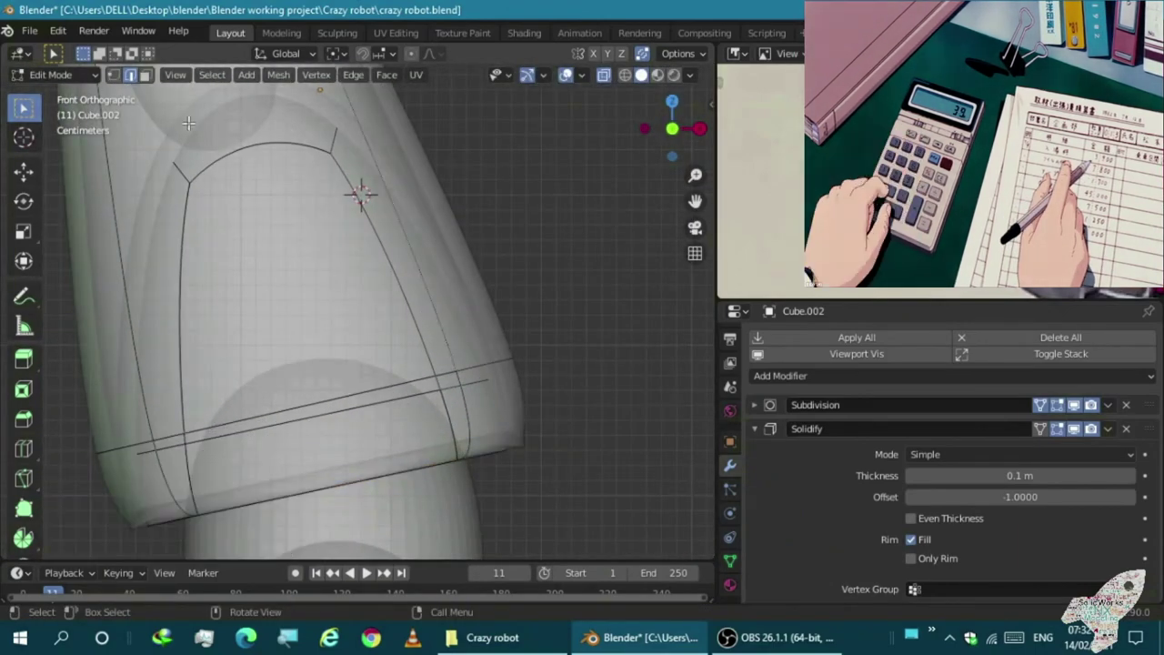
pyautogui.click(357, 252)
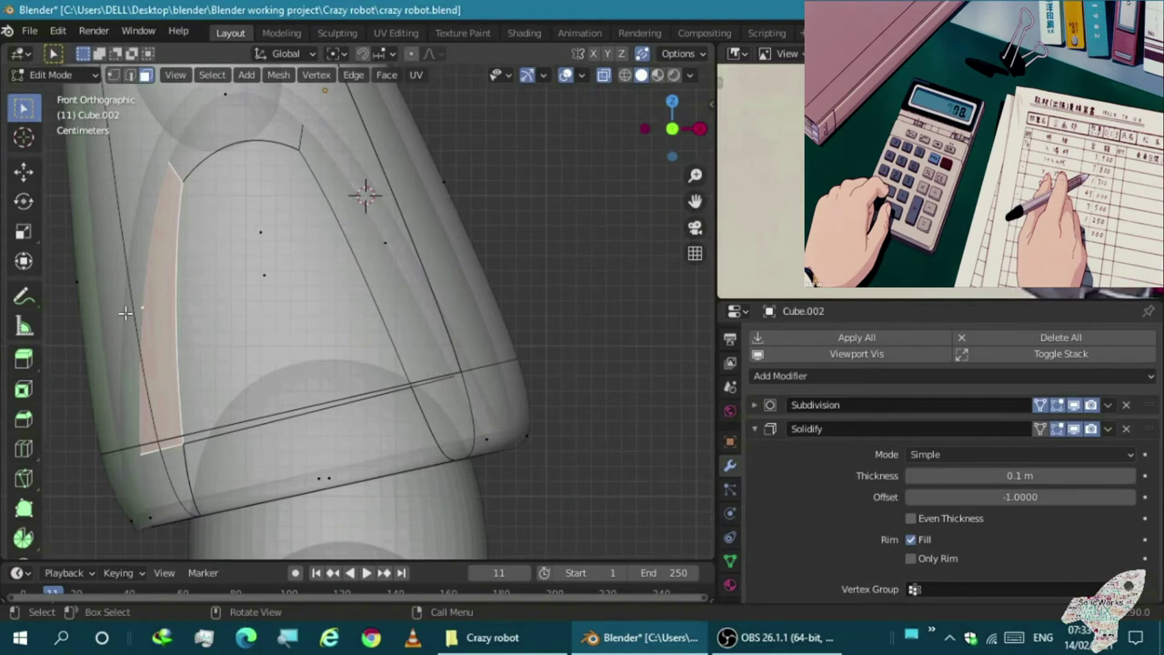
pyautogui.moveTo(125, 312)
pyautogui.mouseDown(button='middle')
pyautogui.moveTo(170, 300)
pyautogui.moveTo(234, 324)
pyautogui.mouseUp(button='middle')
pyautogui.press('Tab')
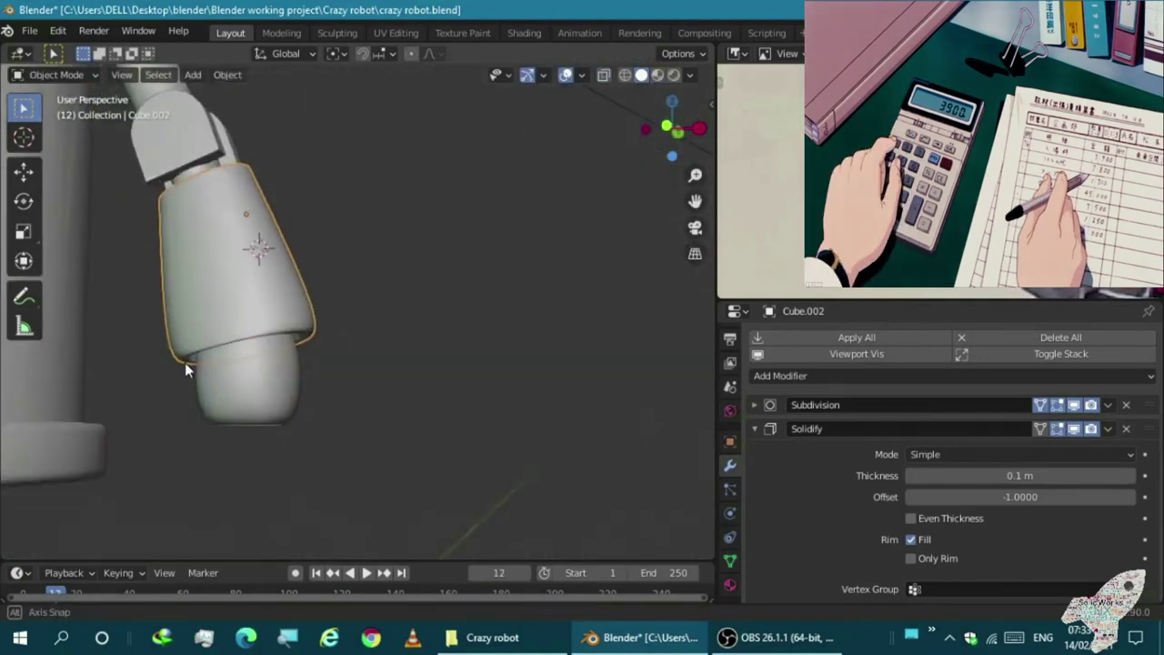
# With X-ray on, nudge the sleeve's face to overlap the top of the hand
pyautogui.moveTo(246, 234)
pyautogui.mouseDown(button='middle')
pyautogui.moveTo(361, 285)
pyautogui.moveTo(322, 276)
pyautogui.moveTo(403, 291)
pyautogui.mouseUp(button='middle')
pyautogui.hotkey('alt', 'z')
pyautogui.press('Tab')
pyautogui.press('KP_3')
pyautogui.scroll(2, 403, 291)
pyautogui.press('g')
pyautogui.click(403, 162)
pyautogui.moveTo(403, 162)
pyautogui.mouseDown(button='middle')
pyautogui.moveTo(351, 117)
pyautogui.moveTo(399, 393)
pyautogui.moveTo(283, 383)
pyautogui.moveTo(413, 445)
pyautogui.mouseUp(button='middle')
pyautogui.press('g')
pyautogui.click(399, 393)
# Turn X-ray off, exit Edit Mode and select the rounded hand piece from the front
pyautogui.hotkey('alt', 'z')
pyautogui.press('Tab')
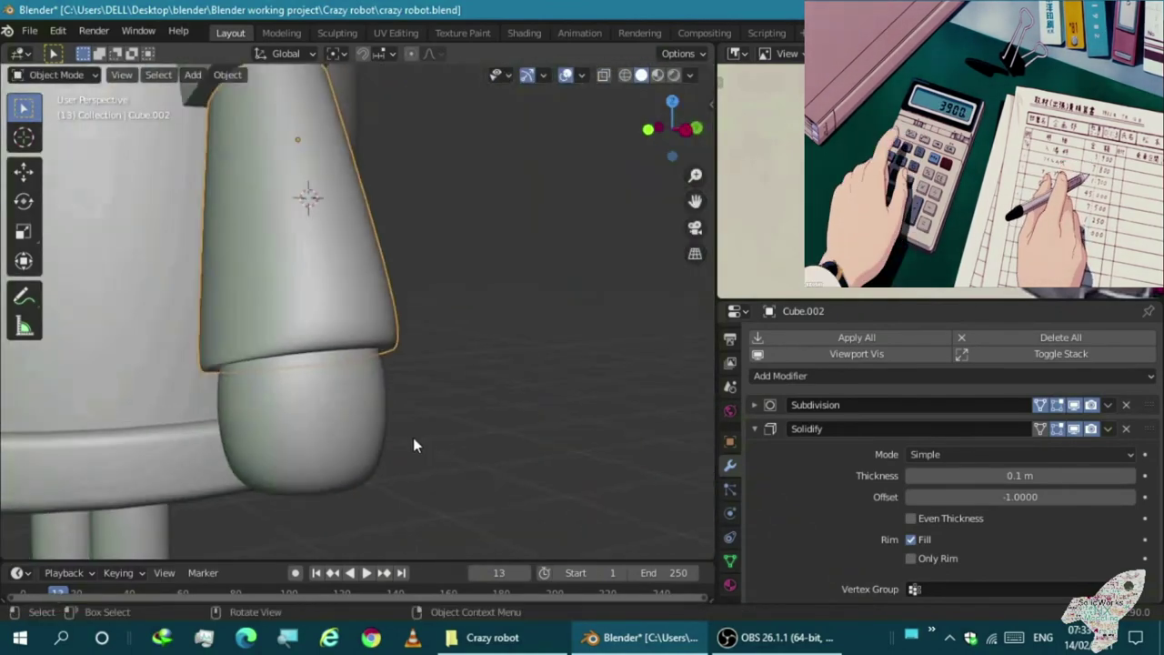
pyautogui.press('KP_1')
pyautogui.click(329, 424)
pyautogui.scroll(3, 325, 416)
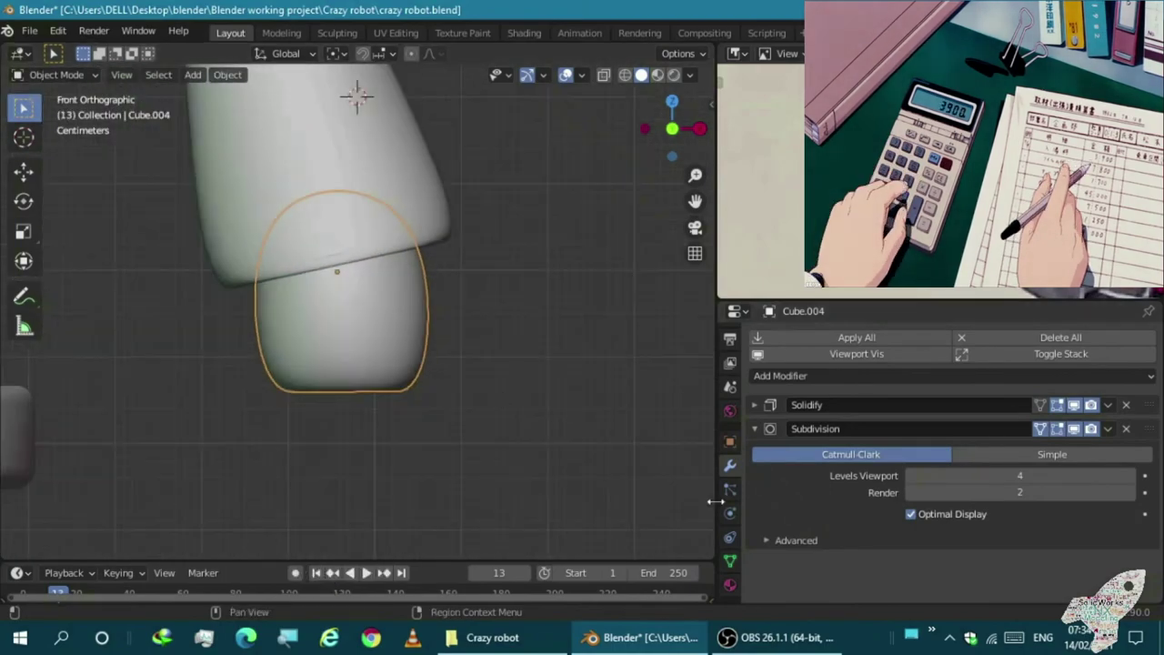
# Collapse the Subdivision modifier panel and scale the hand piece up to 1.206
pyautogui.click(729, 562)
pyautogui.click(730, 465)
pyautogui.click(754, 429)
pyautogui.press('Tab')
pyautogui.press('s')
pyautogui.click(367, 403)
pyautogui.moveTo(367, 403); pyautogui.dragTo(307, 345, button='middle')
pyautogui.press('KP_1')
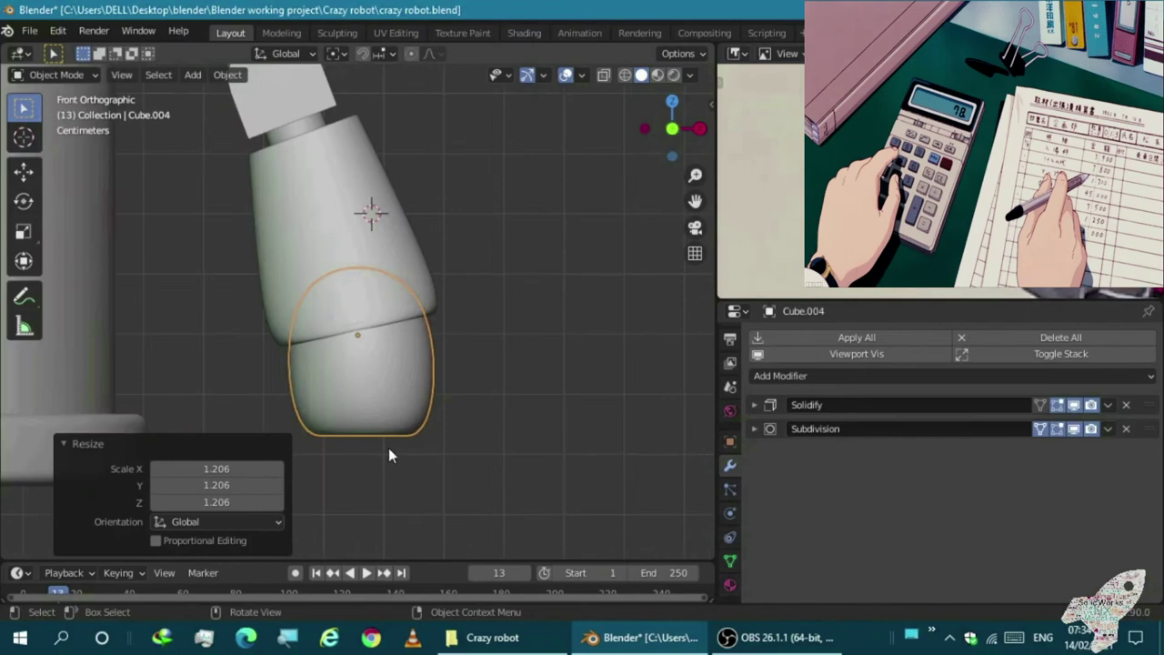
pyautogui.click(389, 455)
pyautogui.scroll(2, 373, 432)
pyautogui.click(276, 377)
pyautogui.click(181, 338)
# Shrink the hand's bottom face to 0.2873 and move it
pyautogui.moveTo(333, 350)
pyautogui.mouseDown(button='middle')
pyautogui.moveTo(320, 427)
pyautogui.moveTo(228, 273)
pyautogui.mouseUp(button='middle')
pyautogui.press('Tab')
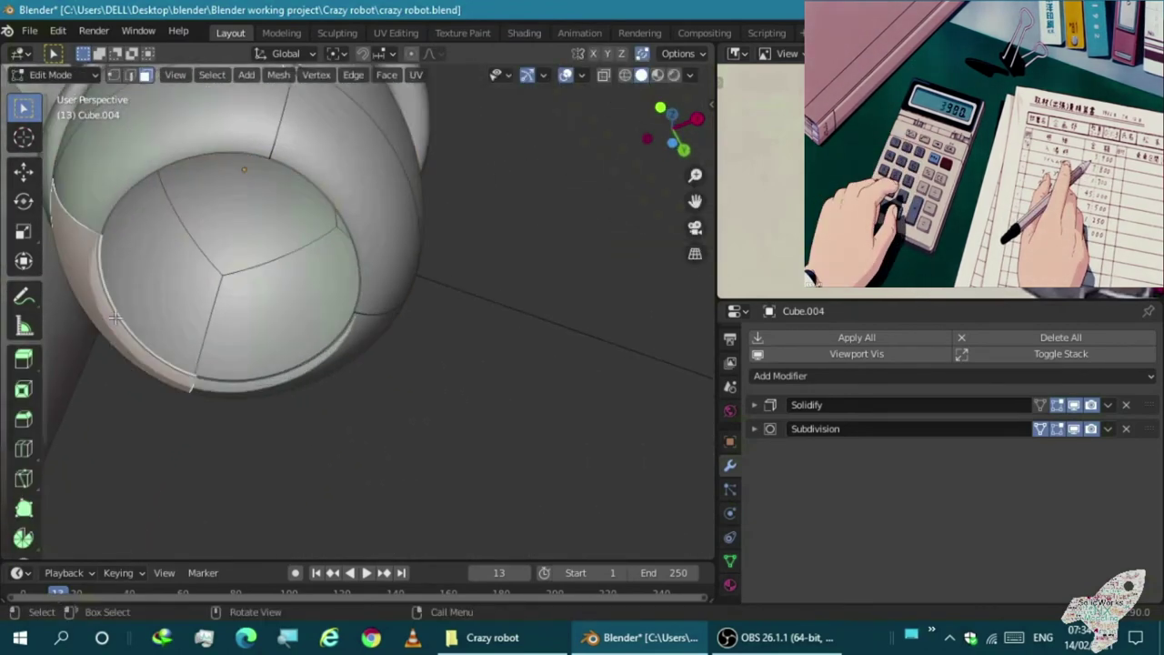
pyautogui.moveTo(262, 397); pyautogui.dragTo(271, 370, button='middle')
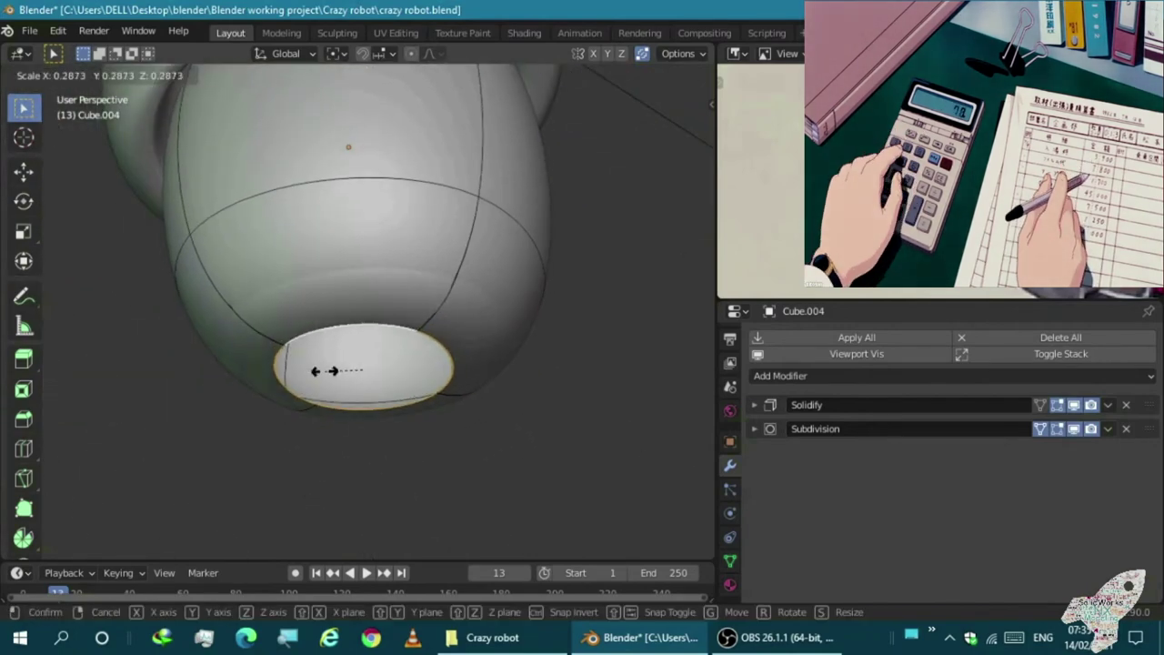
pyautogui.click(346, 370)
pyautogui.moveTo(346, 369); pyautogui.dragTo(324, 357, button='middle')
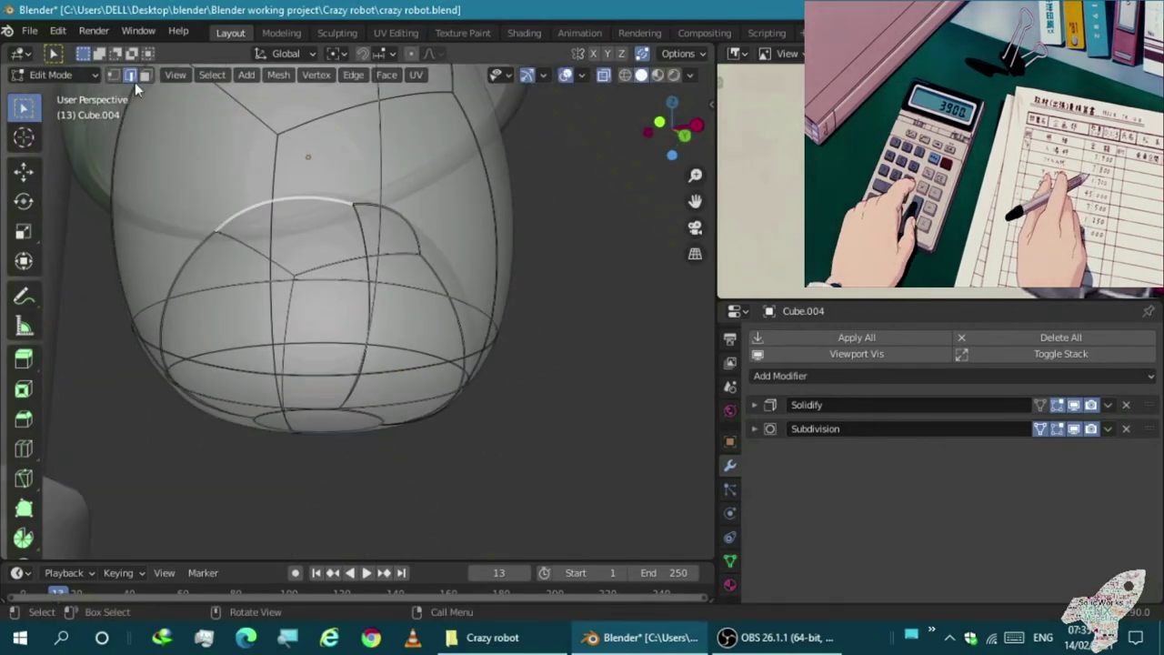
pyautogui.press('g')
pyautogui.click(300, 232)
# Reposition the face about 0.083 m upward and return to Object Mode
pyautogui.press('KP_1')
pyautogui.scroll(-3, 273, 228)
pyautogui.press('g')
pyautogui.click(227, 241)
pyautogui.press('s')
pyautogui.press('Tab')
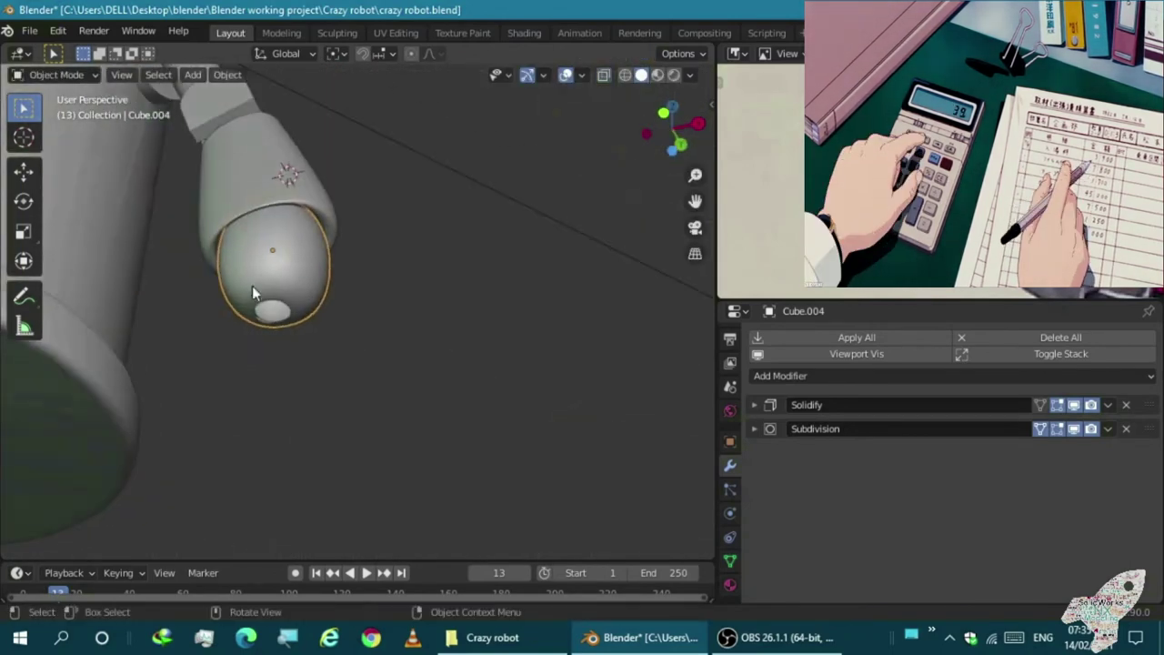
pyautogui.scroll(1, 293, 346)
pyautogui.hotkey('shift', 'a')
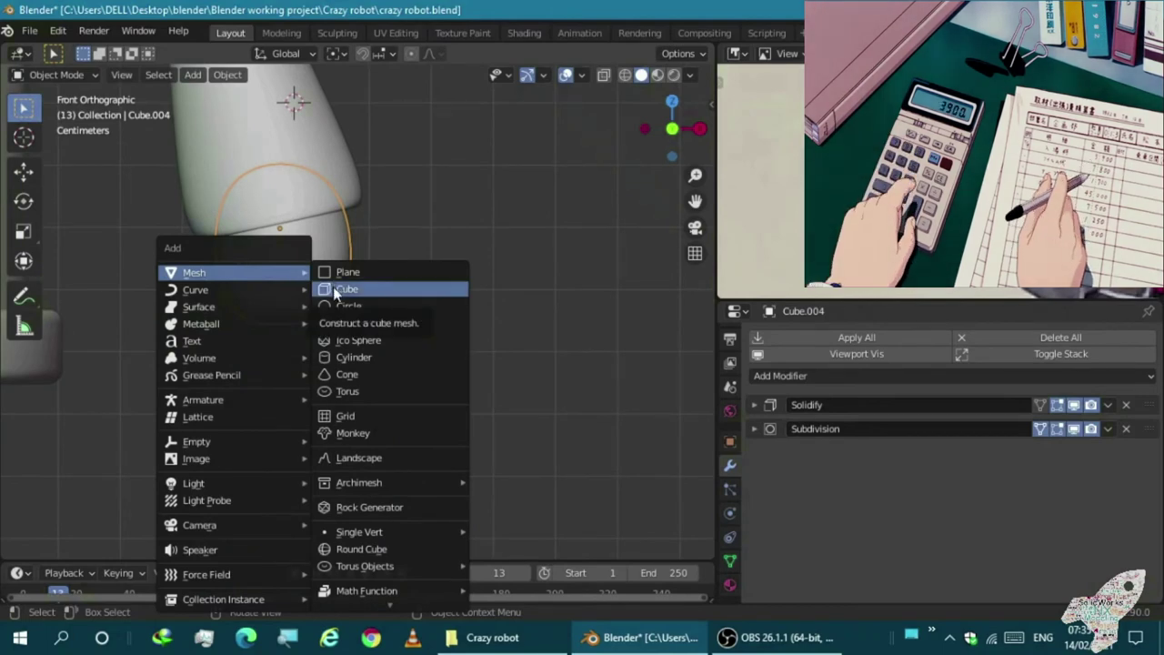
# Add a cube scaled to 0.1, thin it along Y and stretch it to 1.536 along Z
pyautogui.click(333, 288)
pyautogui.scroll(-5, 267, 305)
pyautogui.write('s0.1')
pyautogui.press('Return')
pyautogui.scroll(8, 364, 291)
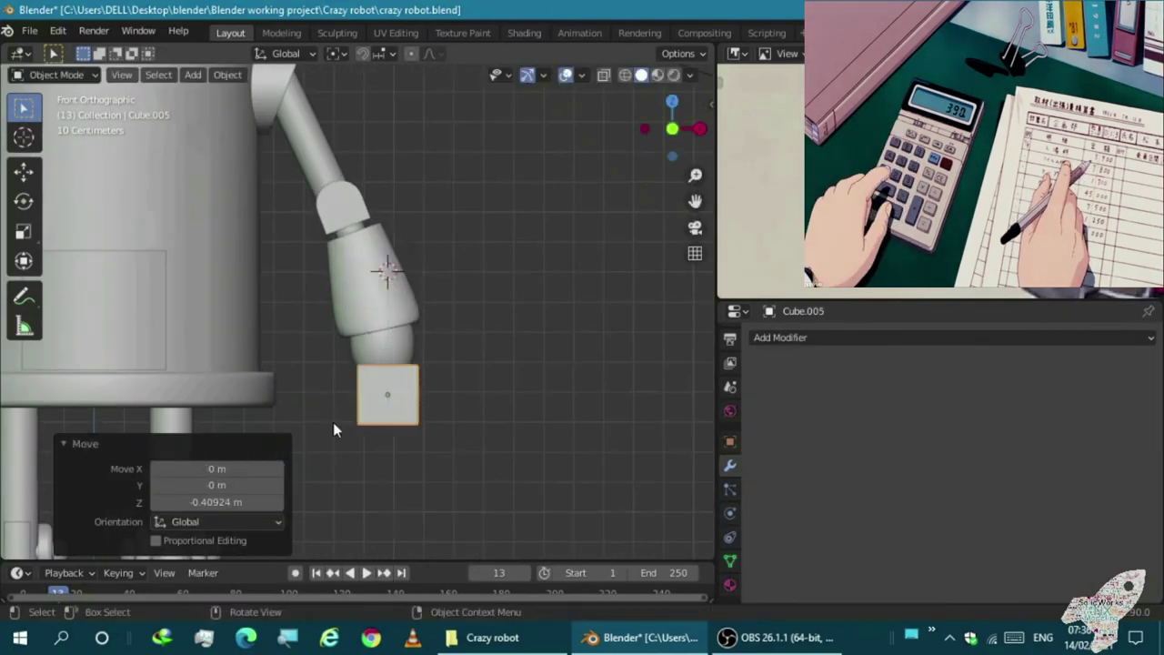
pyautogui.press('KP_3')
pyautogui.scroll(3, 316, 382)
pyautogui.press('s')
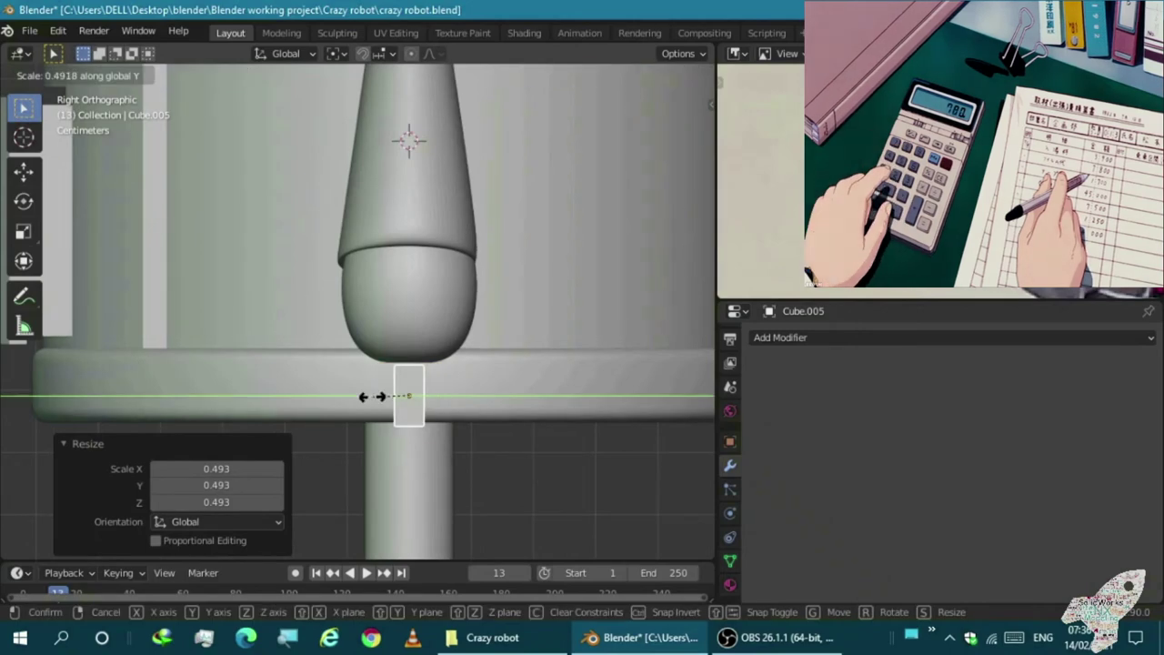
pyautogui.click(380, 395)
pyautogui.press('KP_1')
pyautogui.scroll(3, 449, 374)
pyautogui.press('KP_3')
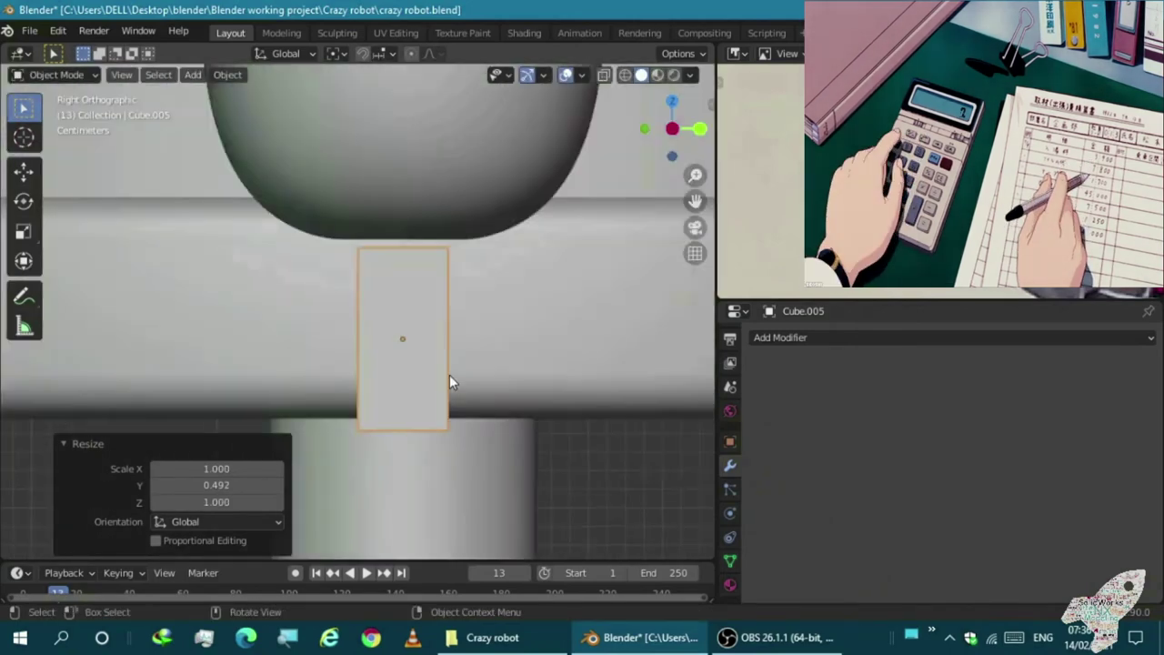
pyautogui.press('KP_1')
pyautogui.press('s')
pyautogui.press('z')
pyautogui.click(403, 295)
# Duplicate the block, place the copy beside the original and narrow it
pyautogui.hotkey('shift', 'd')
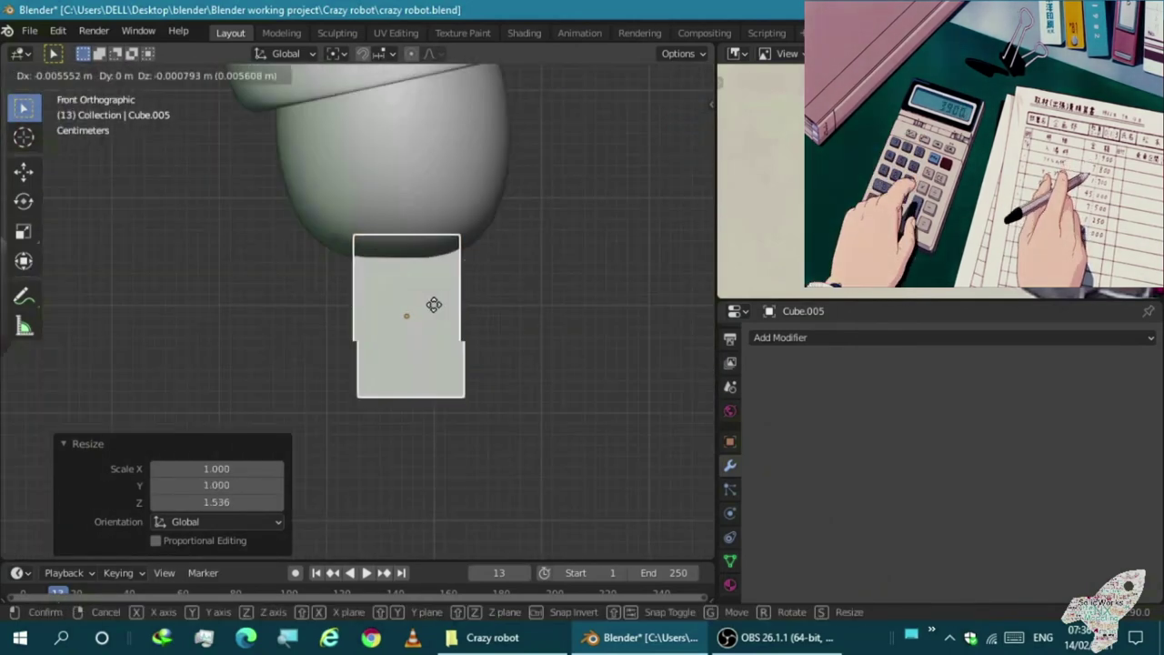
pyautogui.click(362, 296)
pyautogui.scroll(2, 363, 297)
pyautogui.click(276, 306)
# Add a centered horizontal loop cut through the block and narrow it
pyautogui.press('Tab')
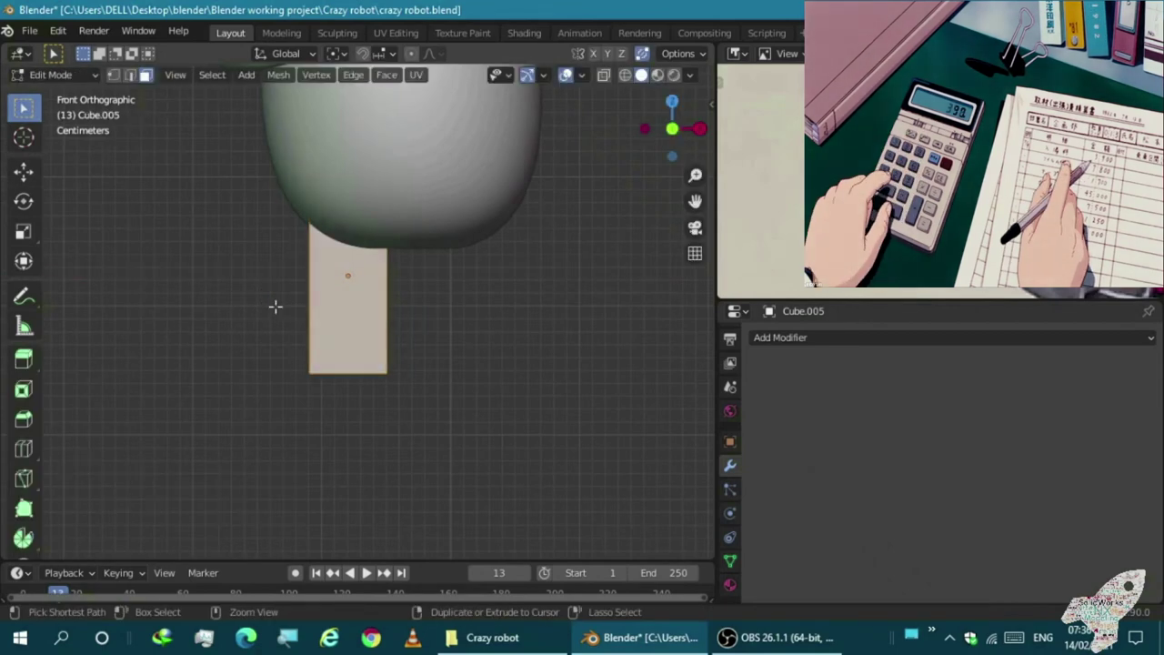
pyautogui.hotkey('ctrl', 'r')
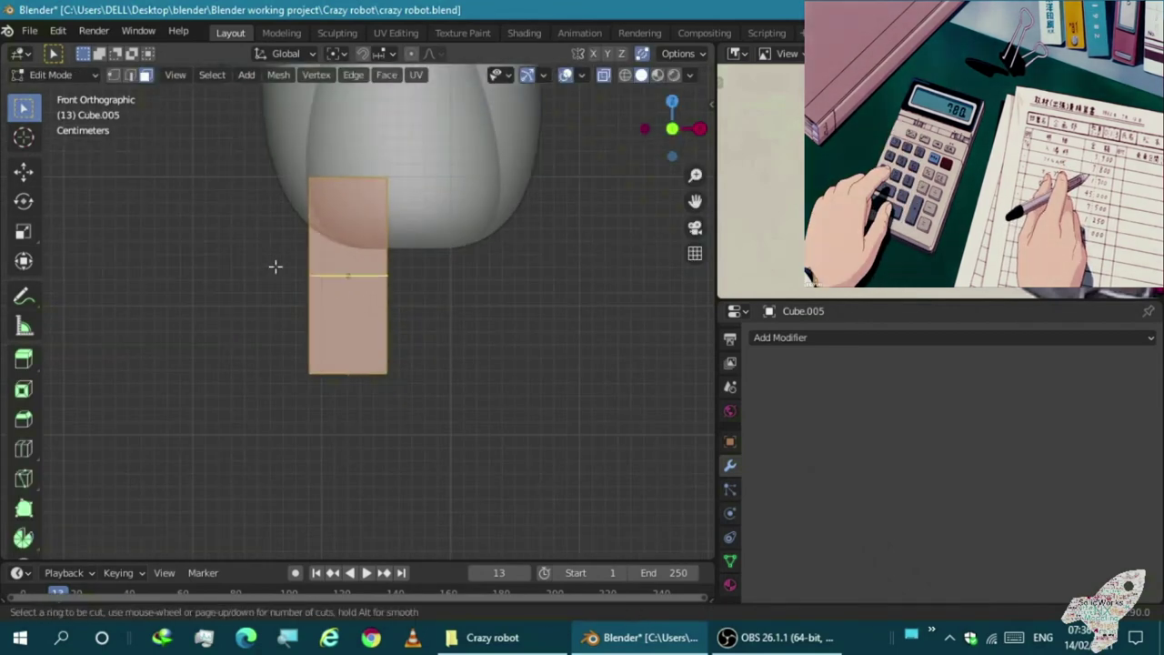
pyautogui.click(276, 264)
pyautogui.rightClick(276, 264)
pyautogui.press('KP_3')
pyautogui.moveTo(329, 275)
pyautogui.mouseDown(button='middle')
pyautogui.moveTo(528, 138)
pyautogui.moveTo(461, 318)
pyautogui.moveTo(388, 311)
pyautogui.moveTo(553, 286)
pyautogui.moveTo(540, 183)
pyautogui.mouseUp(button='middle')
pyautogui.click(391, 310)
pyautogui.scroll(3, 454, 309)
# Check the block with see-through display and move it to the left
pyautogui.hotkey('alt', 'z')
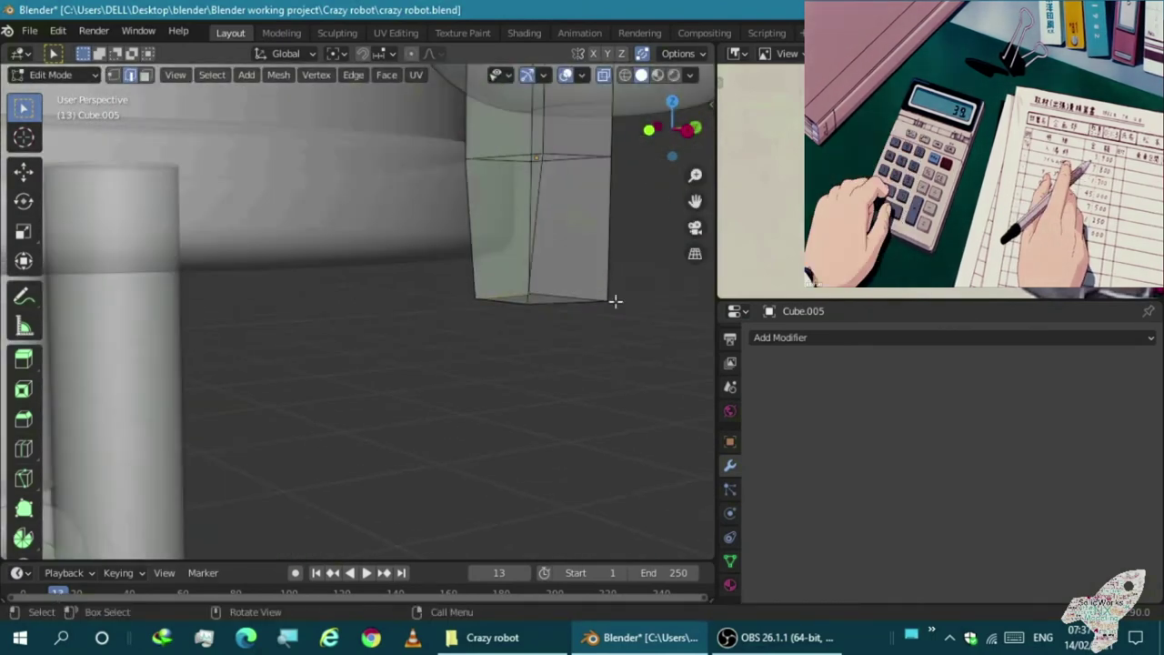
pyautogui.moveTo(565, 225)
pyautogui.mouseDown(button='middle')
pyautogui.moveTo(512, 223)
pyautogui.moveTo(527, 206)
pyautogui.moveTo(474, 291)
pyautogui.mouseUp(button='middle')
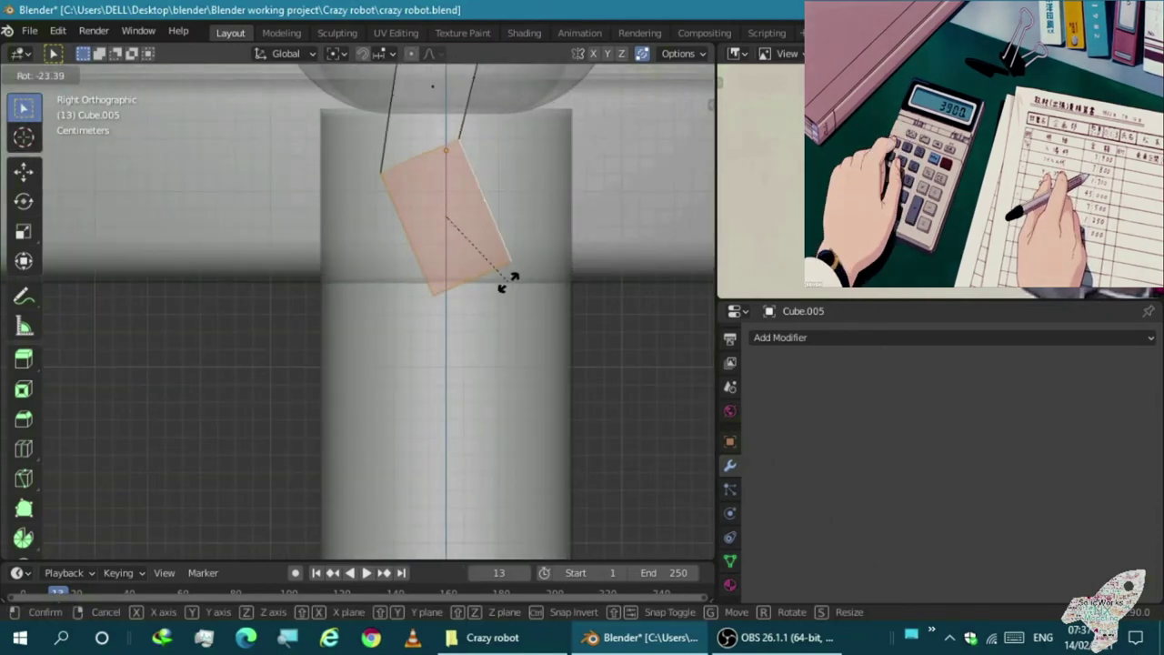
pyautogui.rightClick(507, 282)
pyautogui.moveTo(507, 282)
pyautogui.mouseDown(button='middle')
pyautogui.moveTo(658, 335)
pyautogui.moveTo(502, 281)
pyautogui.mouseUp(button='middle')
pyautogui.scroll(2, 417, 181)
pyautogui.moveTo(416, 181); pyautogui.dragTo(394, 211, button='middle')
pyautogui.hotkey('alt', 'z')
pyautogui.press('KP_3')
pyautogui.click(288, 219)
# Select the block's lower face in Edit Mode and tilt it to bend the finger
pyautogui.press('Tab')
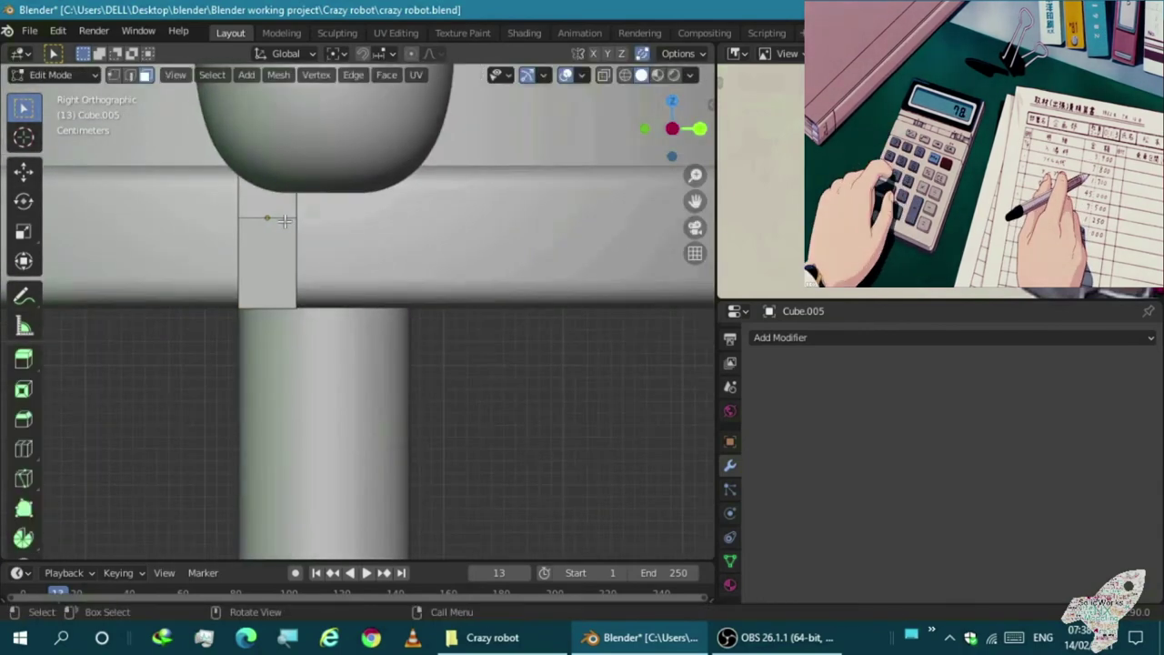
pyautogui.scroll(-3, 273, 210)
pyautogui.scroll(3, 250, 204)
pyautogui.hotkey('alt', 'z')
pyautogui.moveTo(250, 204); pyautogui.dragTo(373, 325)
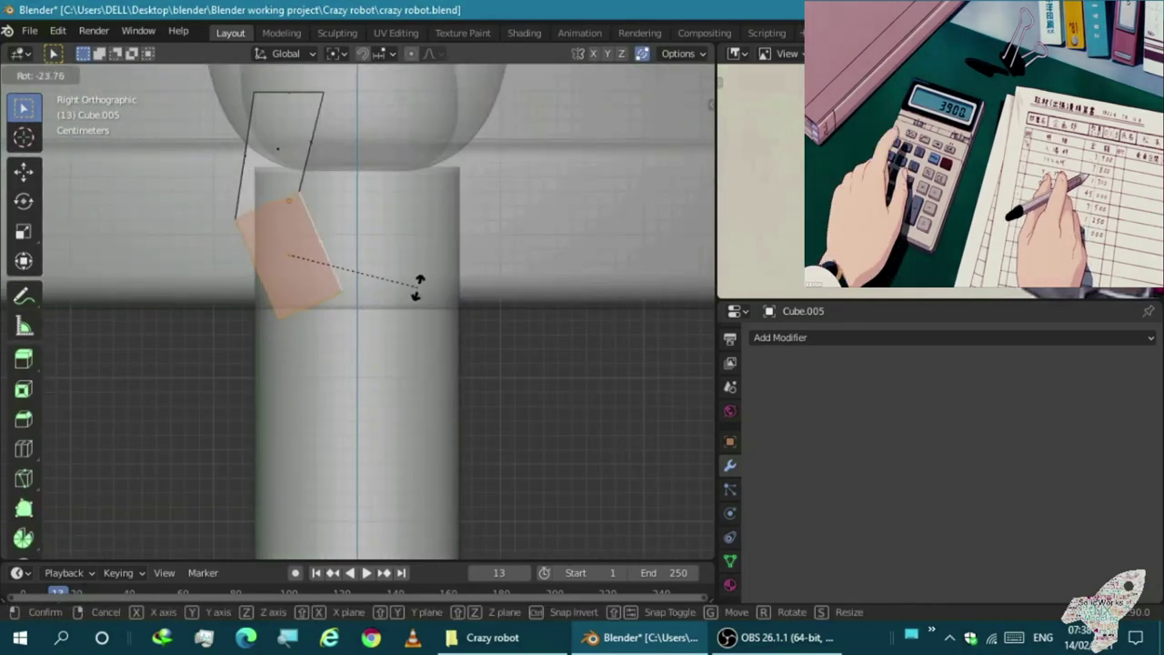
pyautogui.click(418, 287)
pyautogui.press('Tab')
# Place the copied finger piece and rotate it under the claw
pyautogui.moveTo(382, 288)
pyautogui.mouseDown(button='middle')
pyautogui.moveTo(515, 325)
pyautogui.moveTo(504, 285)
pyautogui.mouseUp(button='middle')
pyautogui.press('KP_1')
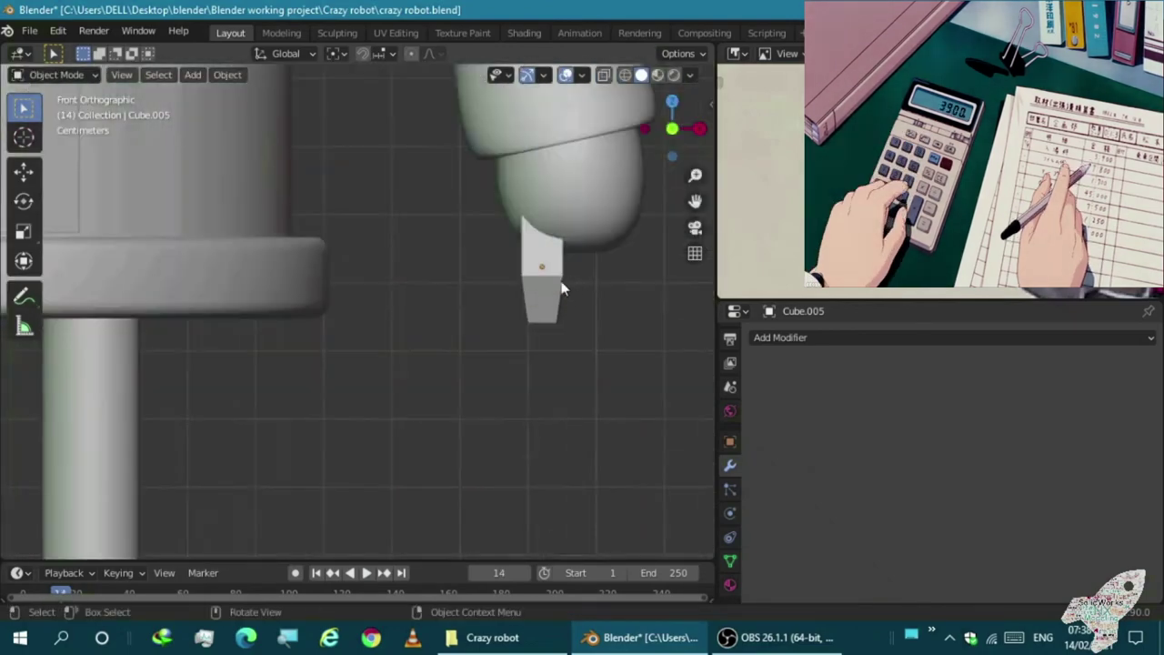
pyautogui.scroll(4, 561, 288)
pyautogui.scroll(-2, 550, 301)
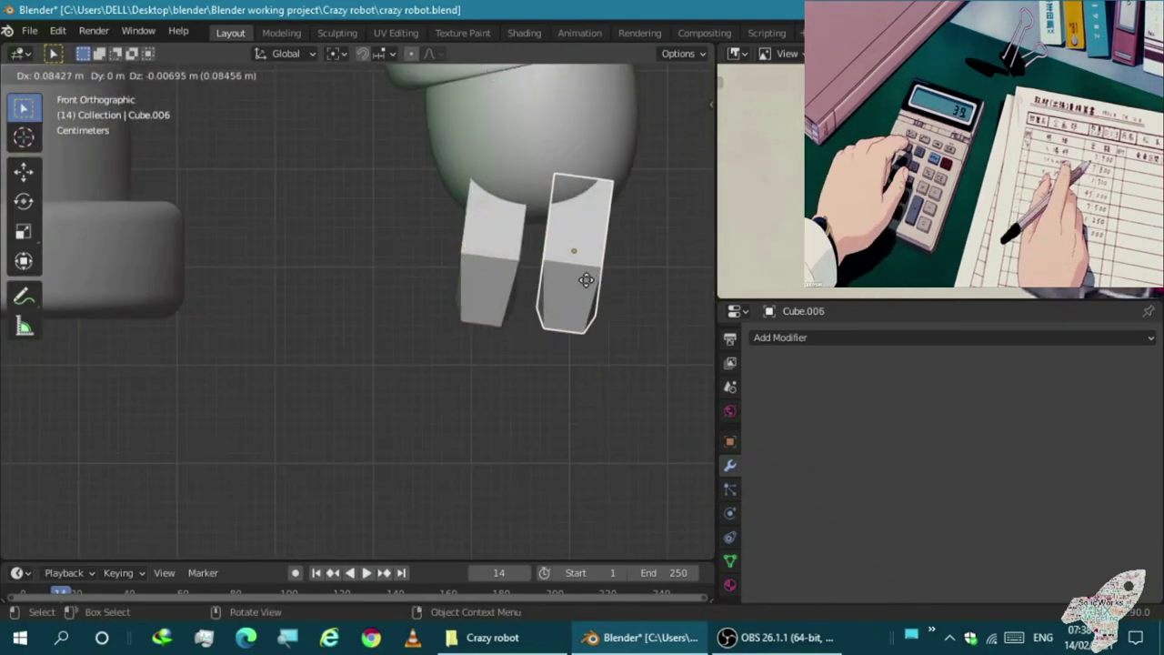
pyautogui.click(585, 280)
pyautogui.press('r')
pyautogui.scroll(3, 403, 259)
# Duplicate another finger piece, rotate it freely and move it into position
pyautogui.hotkey('shift', 'd')
pyautogui.click(469, 248)
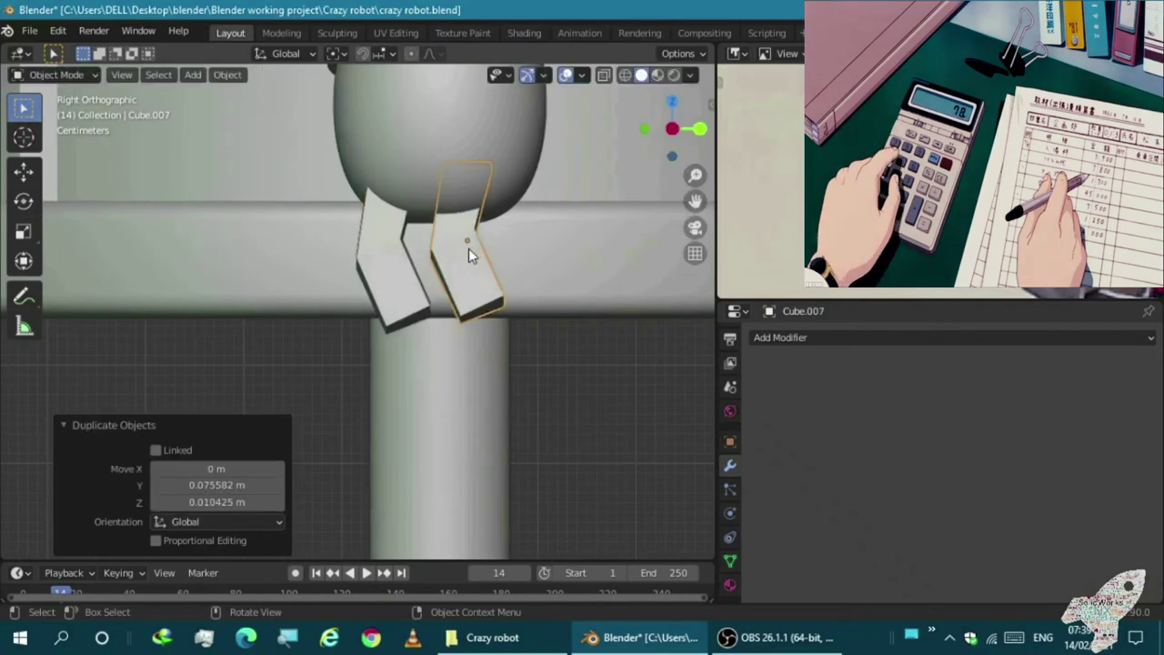
pyautogui.scroll(-3, 466, 254)
pyautogui.moveTo(466, 254); pyautogui.dragTo(510, 279, button='middle')
pyautogui.press('r')
pyautogui.press('r')
pyautogui.click(598, 252)
pyautogui.press('KP_3')
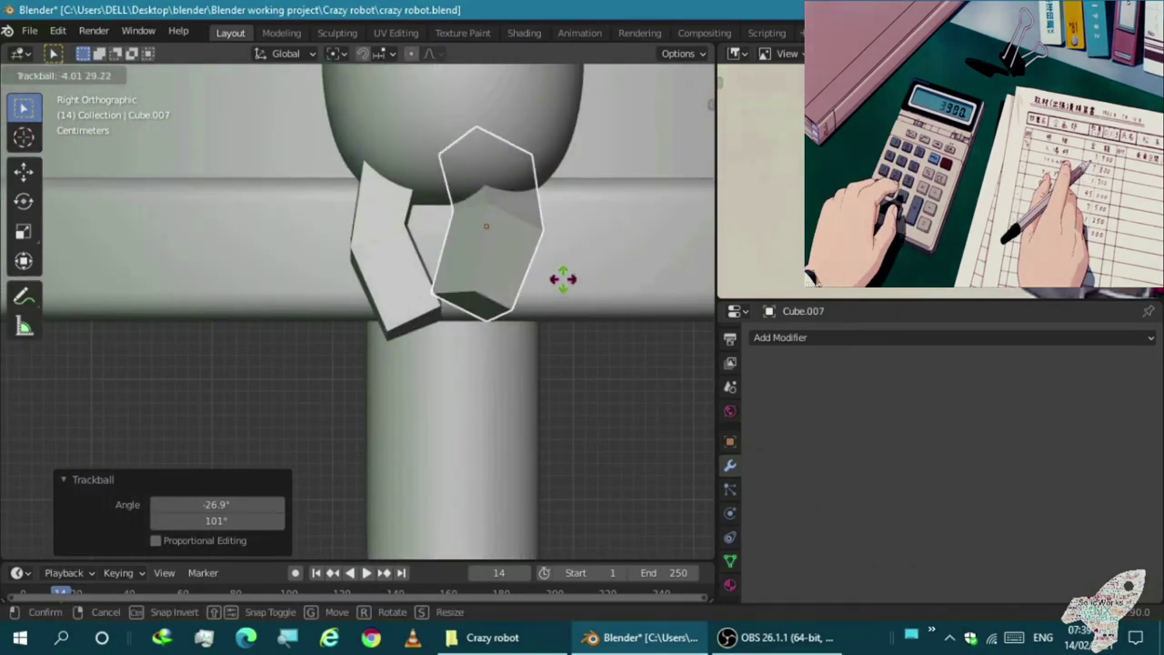
pyautogui.click(612, 321)
# Select finger Cube.006 and move it around the claw's opening
pyautogui.moveTo(612, 321)
pyautogui.mouseDown(button='middle')
pyautogui.moveTo(468, 291)
pyautogui.moveTo(613, 350)
pyautogui.mouseUp(button='middle')
pyautogui.scroll(3, 612, 349)
pyautogui.scroll(-3, 612, 356)
pyautogui.press('KP_1')
pyautogui.scroll(3, 606, 327)
pyautogui.click(455, 312)
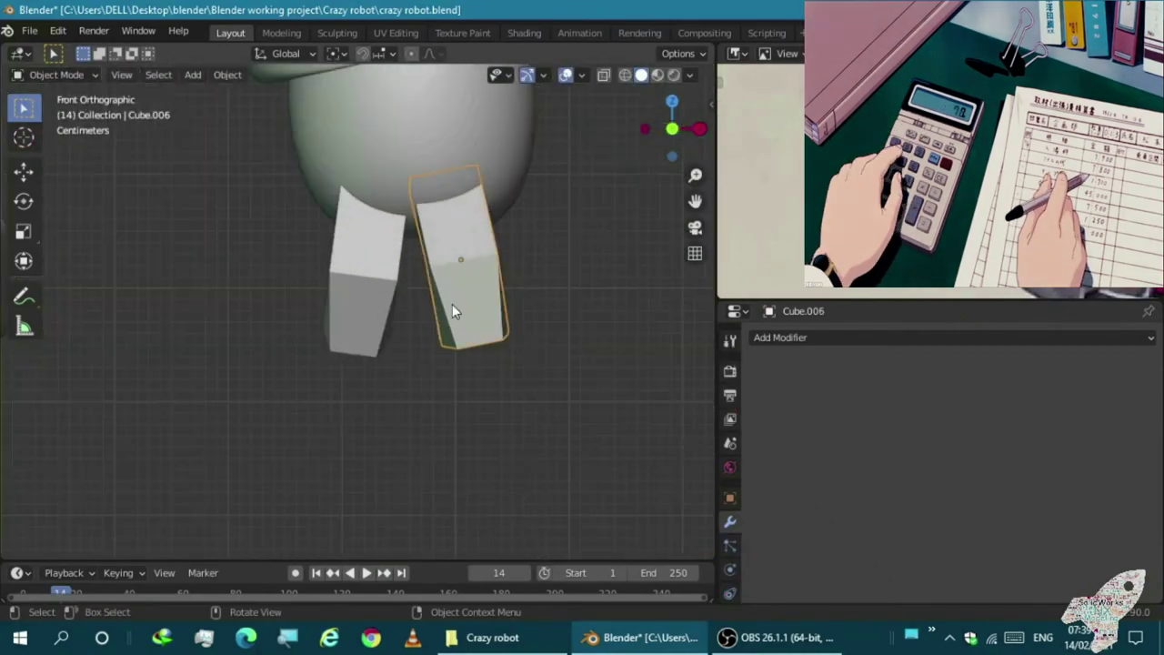
pyautogui.press('g')
pyautogui.click(507, 285)
pyautogui.moveTo(511, 338)
pyautogui.mouseDown(button='middle')
pyautogui.moveTo(363, 382)
pyautogui.moveTo(377, 261)
pyautogui.mouseUp(button='middle')
# Move and shrink the bottom opening's edge ring on rounded end Cube.004
pyautogui.click(342, 248)
pyautogui.press('Tab')
pyautogui.scroll(4, 342, 248)
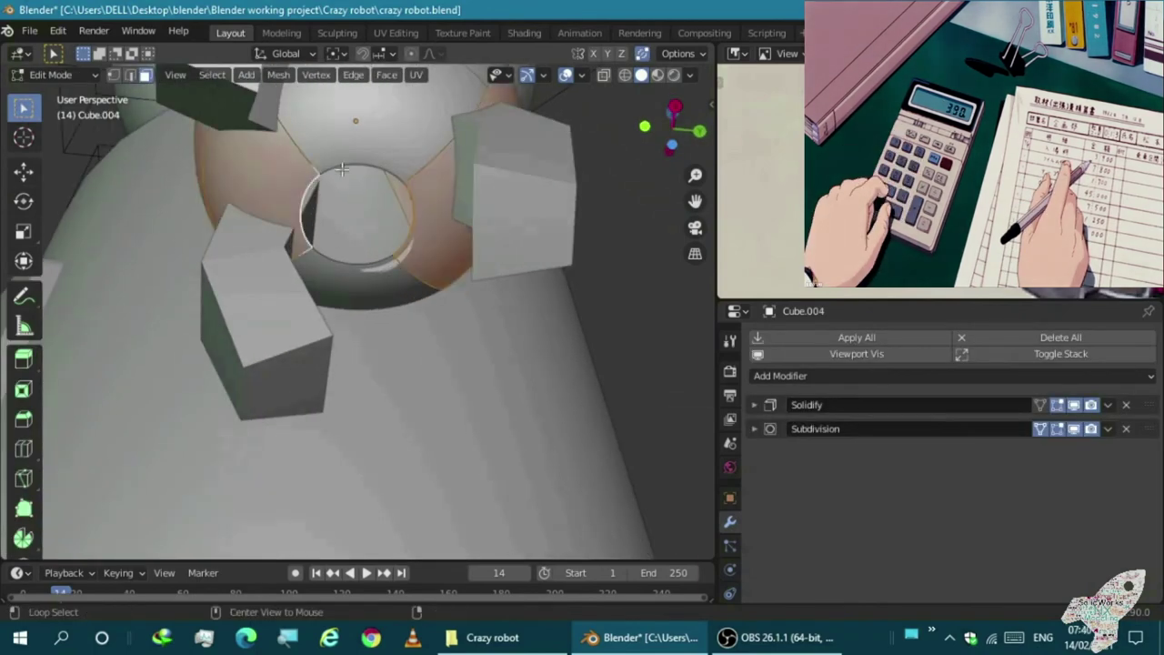
pyautogui.moveTo(342, 169); pyautogui.dragTo(356, 119, button='middle')
pyautogui.press('KP_3')
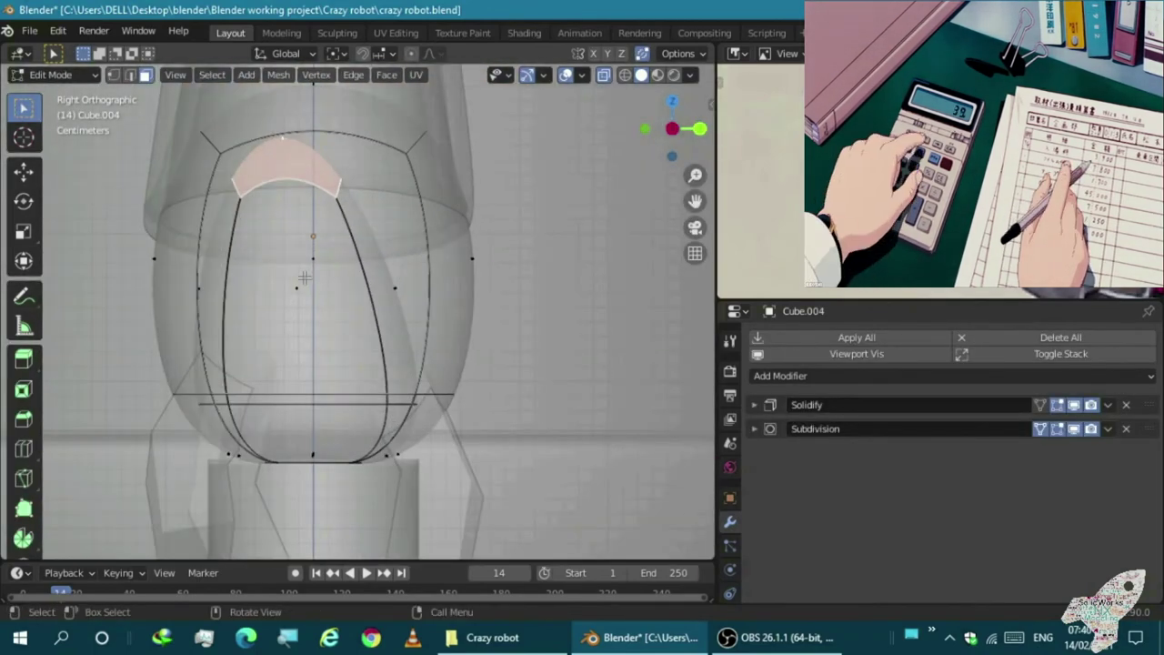
pyautogui.click(329, 444)
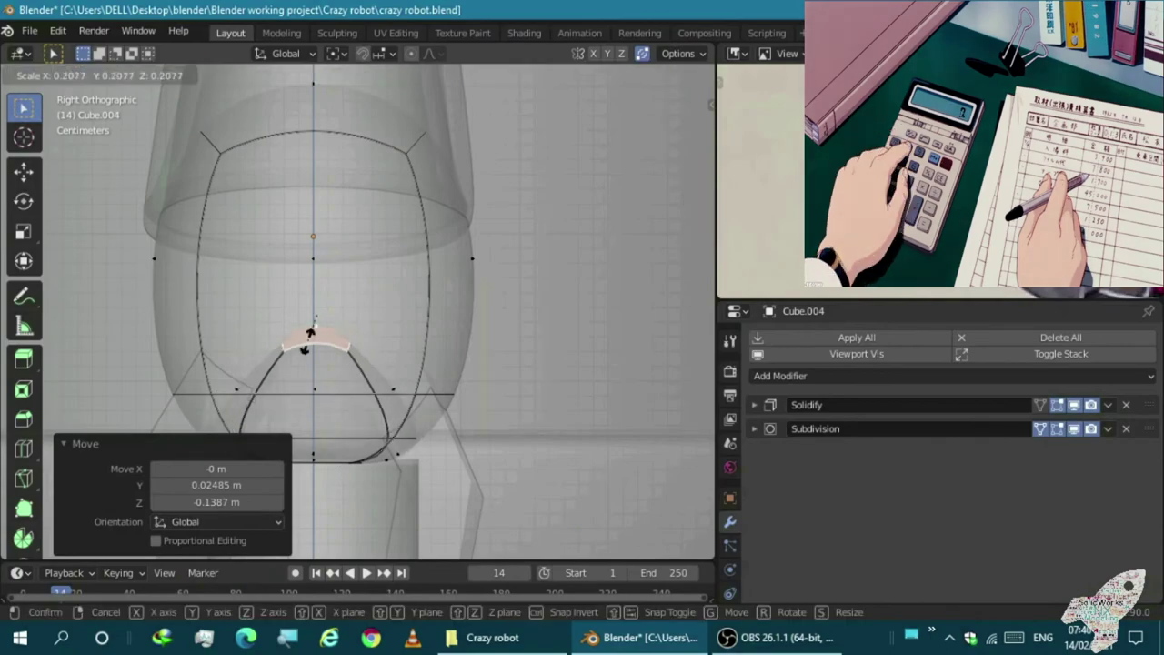
pyautogui.click(308, 341)
pyautogui.moveTo(307, 341)
pyautogui.mouseDown(button='middle')
pyautogui.moveTo(296, 409)
pyautogui.moveTo(166, 386)
pyautogui.mouseUp(button='middle')
pyautogui.press('Tab')
# Add another finger copy and rotate it and finger Cube.005 around the opening
pyautogui.press('KP_1')
pyautogui.scroll(5, 445, 400)
pyautogui.click(427, 300)
pyautogui.press('g')
pyautogui.click(459, 316)
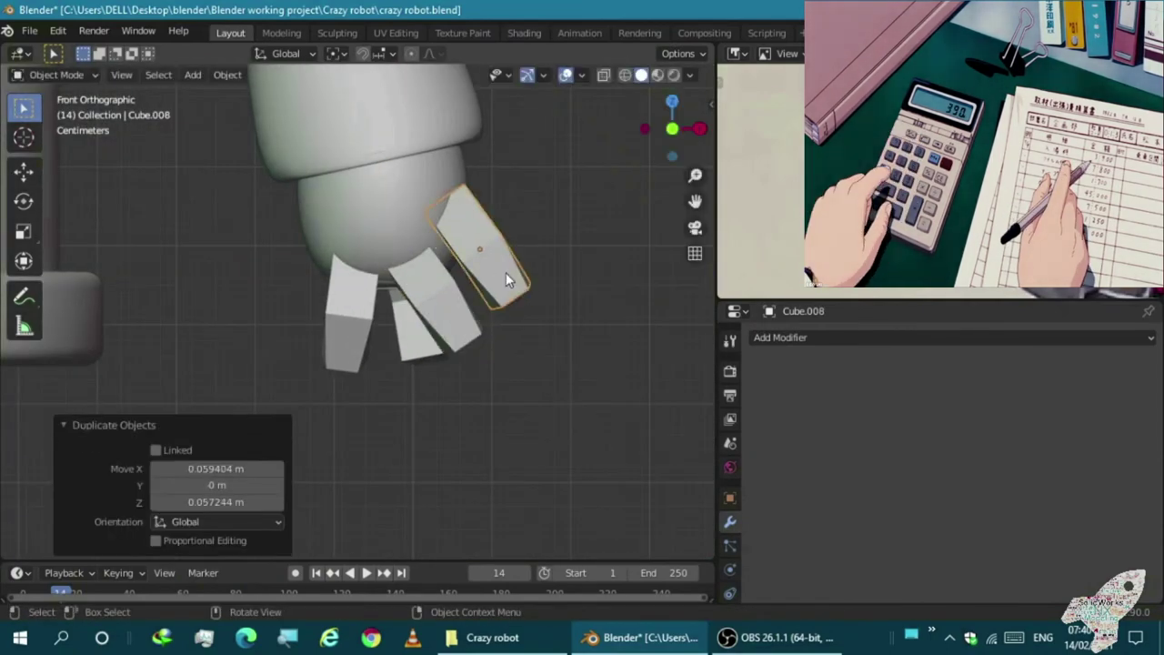
pyautogui.click(513, 278)
pyautogui.click(358, 295)
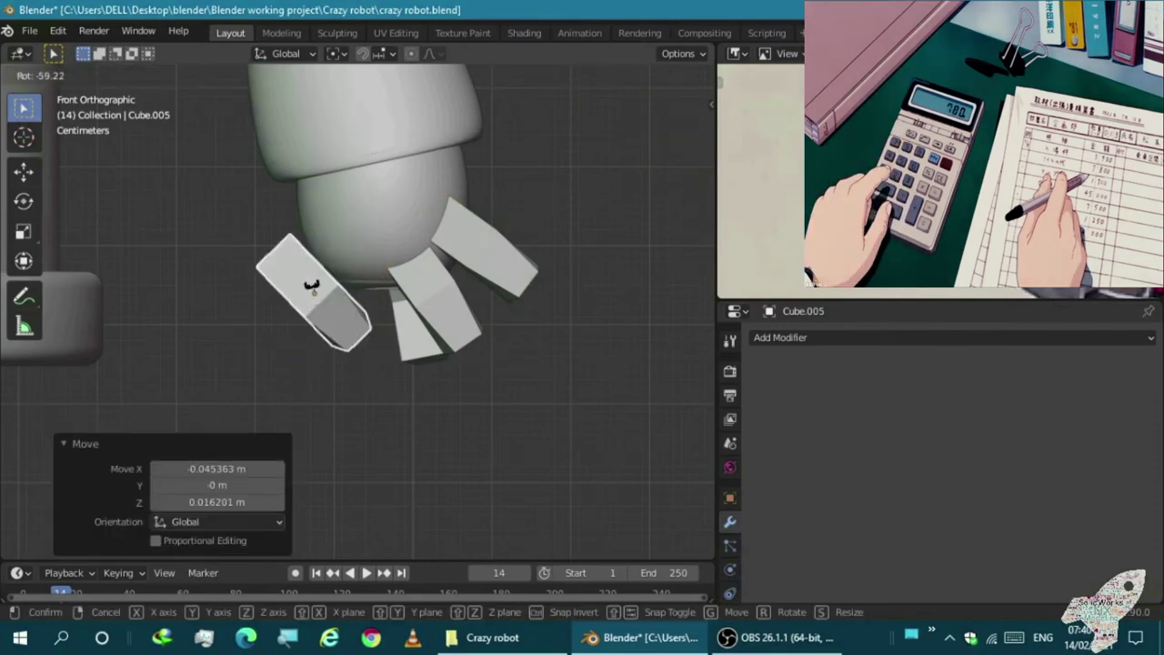
pyautogui.click(391, 326)
pyautogui.moveTo(391, 326)
pyautogui.mouseDown(button='middle')
pyautogui.moveTo(342, 335)
pyautogui.moveTo(328, 406)
pyautogui.moveTo(237, 369)
pyautogui.moveTo(480, 389)
pyautogui.mouseUp(button='middle')
pyautogui.press('KP_3')
# Select finger Cube.005 and inspect it from side and front views
pyautogui.click(236, 377)
pyautogui.scroll(2, 237, 378)
pyautogui.click(211, 394)
pyautogui.click(480, 389)
pyautogui.press('KP_3')
pyautogui.press('KP_1')
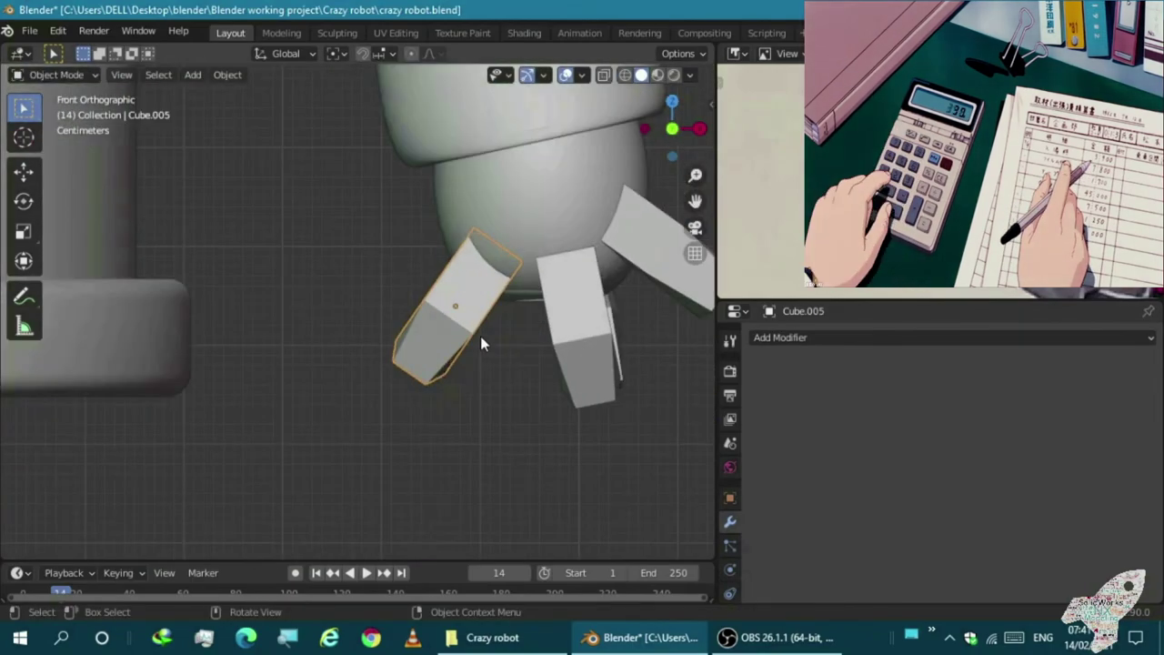
# Scale the lower part of Cube.005 in Edit Mode with see-through display
pyautogui.press('super')
pyautogui.press('super')
pyautogui.press('Tab')
pyautogui.hotkey('alt', 'z')
pyautogui.scroll(3, 408, 278)
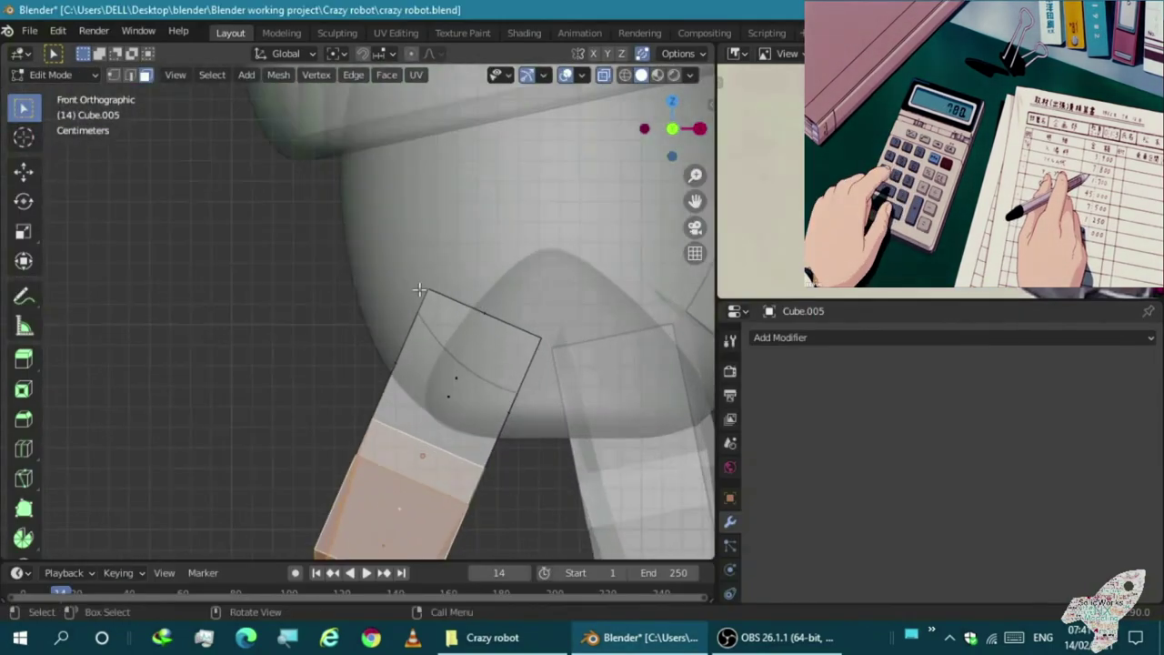
pyautogui.scroll(-1, 408, 278)
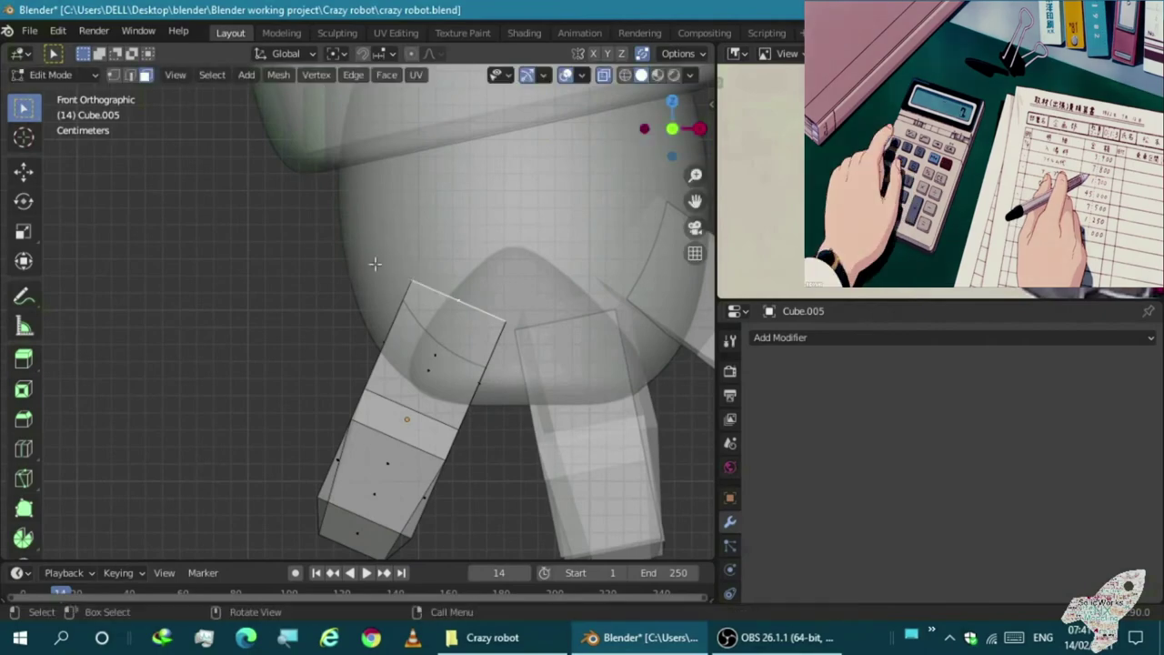
pyautogui.press('s')
pyautogui.click(400, 364)
pyautogui.press('Tab')
pyautogui.hotkey('alt', 'z')
# Taper Cube.005 by scaling its top edges to 0.565
pyautogui.scroll(-3, 410, 318)
pyautogui.moveTo(409, 319)
pyautogui.mouseDown(button='middle')
pyautogui.moveTo(545, 422)
pyautogui.moveTo(491, 463)
pyautogui.moveTo(395, 403)
pyautogui.moveTo(183, 215)
pyautogui.moveTo(333, 307)
pyautogui.mouseUp(button='middle')
pyautogui.press('KP_1')
pyautogui.press('Tab')
pyautogui.hotkey('alt', 'z')
pyautogui.press('KP_1')
pyautogui.scroll(2, 491, 463)
pyautogui.press('2')
pyautogui.click(365, 280)
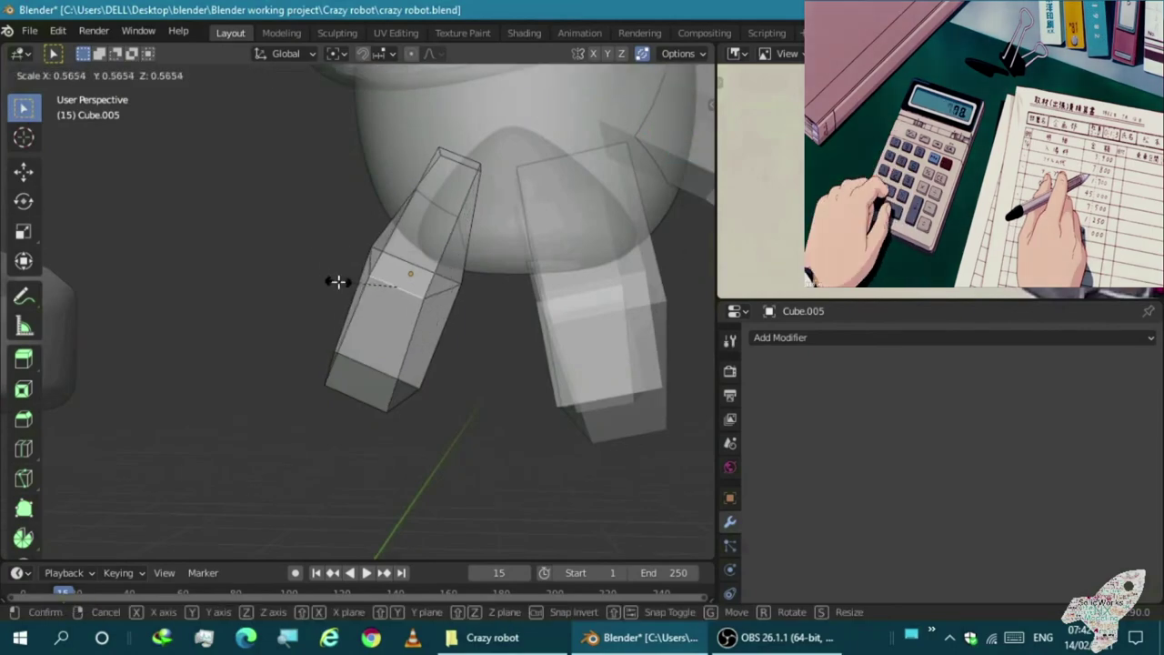
pyautogui.click(337, 282)
# Leave the finger's mesh and start editing rounded end piece Cube.004
pyautogui.hotkey('alt', 'z')
pyautogui.scroll(-2, 312, 265)
pyautogui.moveTo(312, 265)
pyautogui.mouseDown(button='middle')
pyautogui.moveTo(400, 246)
pyautogui.moveTo(379, 233)
pyautogui.mouseUp(button='middle')
pyautogui.scroll(2, 418, 244)
pyautogui.press('Tab')
pyautogui.click(327, 160)
pyautogui.press('Tab')
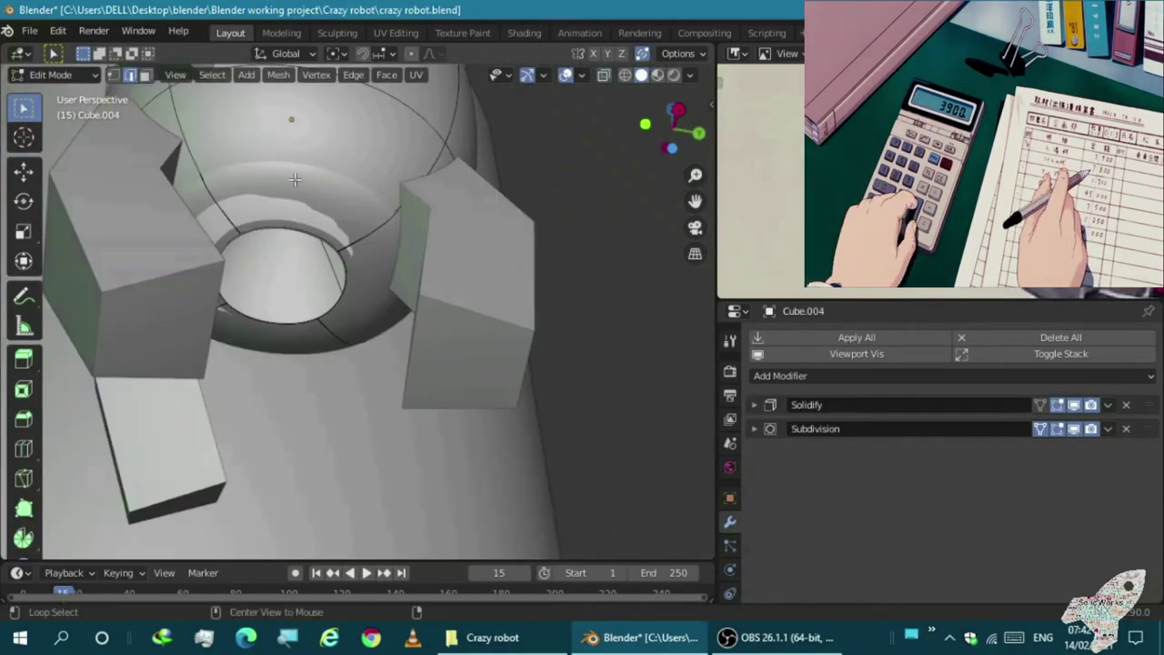
# Reposition the opening's vertices in X-ray view, then return to object mode
pyautogui.hotkey('alt', 'z')
pyautogui.press('g')
pyautogui.click(301, 182)
pyautogui.scroll(-3, 300, 182)
pyautogui.moveTo(300, 181)
pyautogui.mouseDown(button='middle')
pyautogui.moveTo(336, 191)
pyautogui.moveTo(286, 200)
pyautogui.mouseUp(button='middle')
pyautogui.scroll(-2, 280, 202)
pyautogui.hotkey('alt', 'z')
pyautogui.scroll(3, 274, 214)
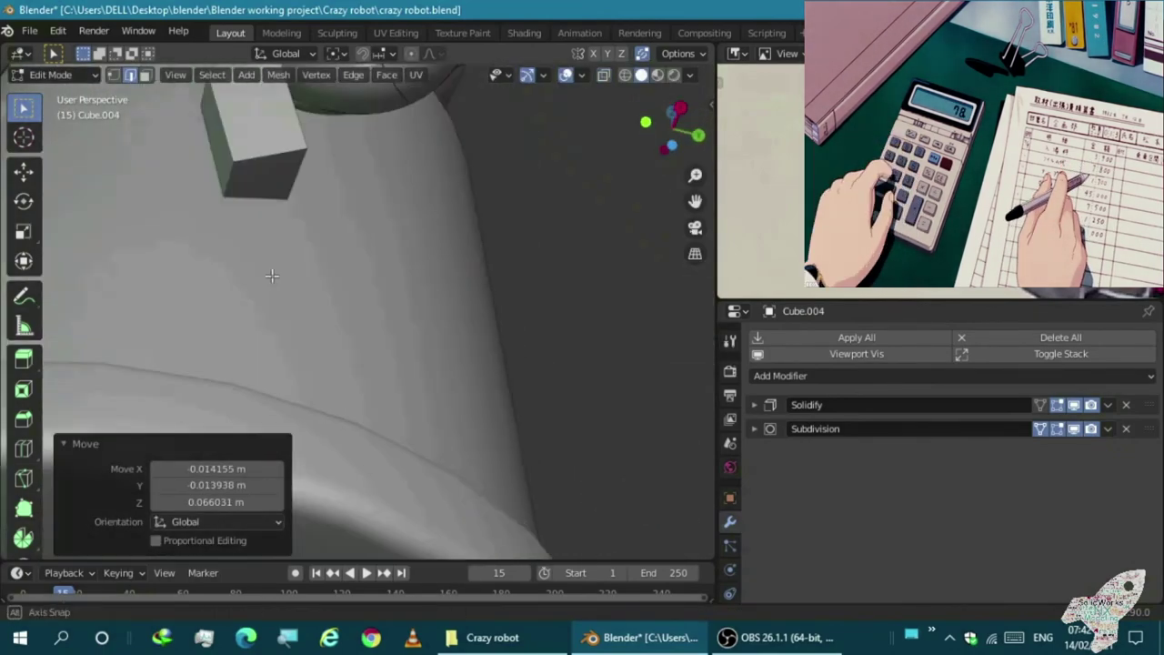
pyautogui.moveTo(274, 214); pyautogui.dragTo(234, 175, button='middle')
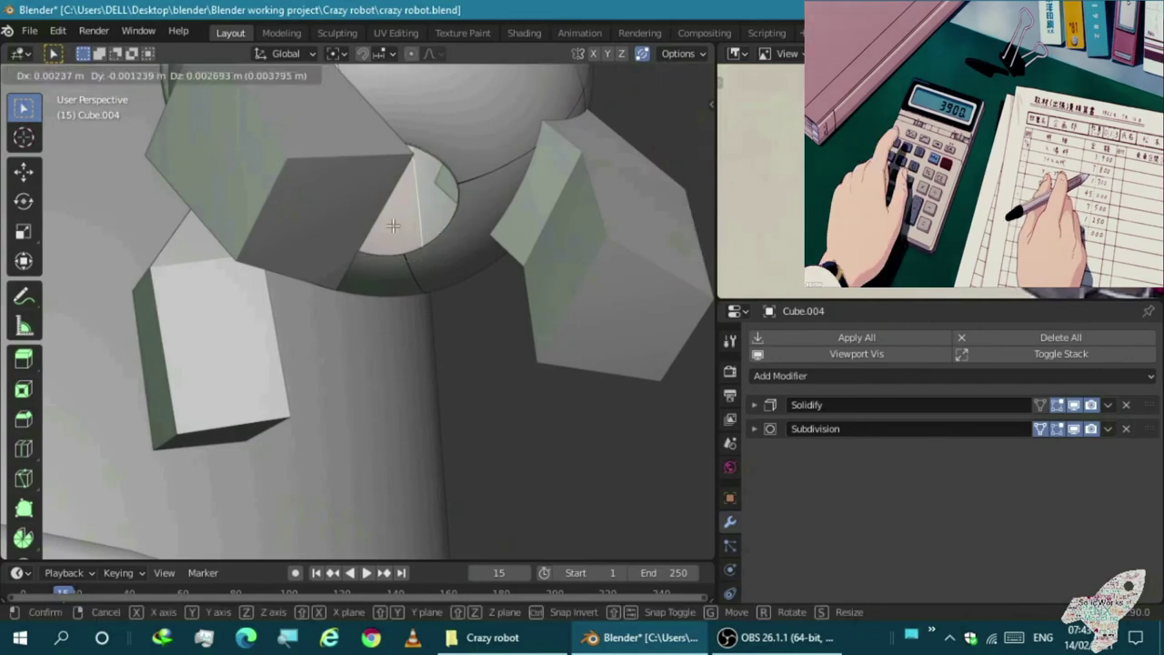
pyautogui.click(393, 225)
pyautogui.scroll(-3, 393, 226)
pyautogui.press('Tab')
pyautogui.scroll(3, 433, 243)
# Rotate and move finger Cube.008 from the front and side views
pyautogui.click(433, 243)
pyautogui.press('KP_1')
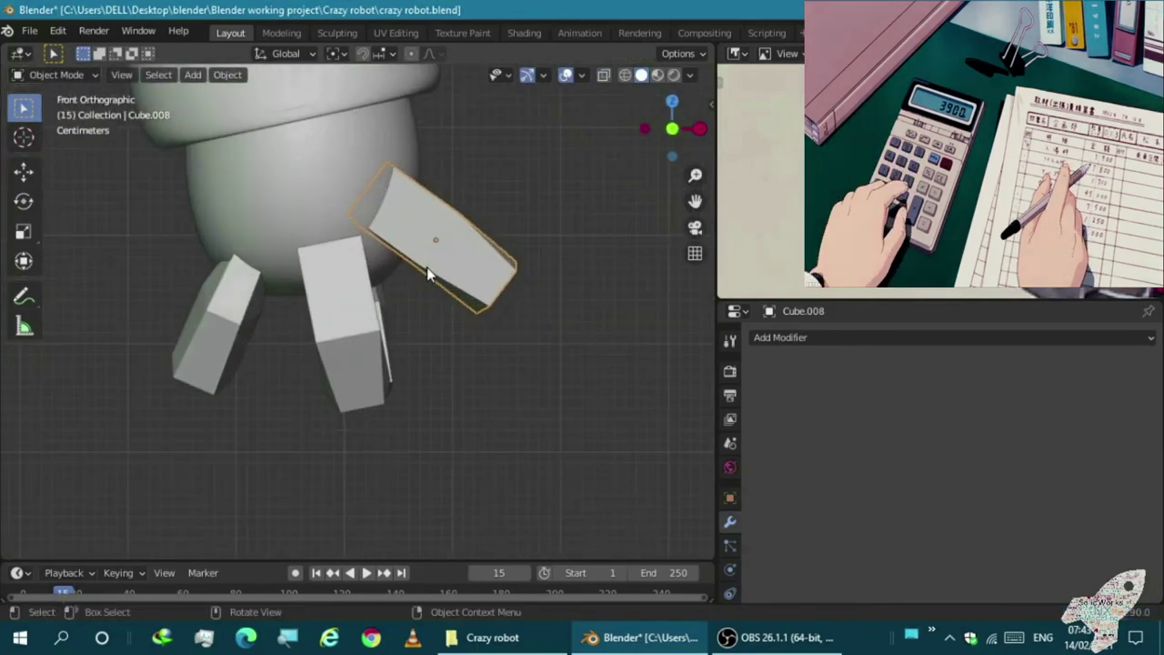
pyautogui.scroll(-3, 430, 273)
pyautogui.press('KP_3')
pyautogui.press('r')
pyautogui.press('r')
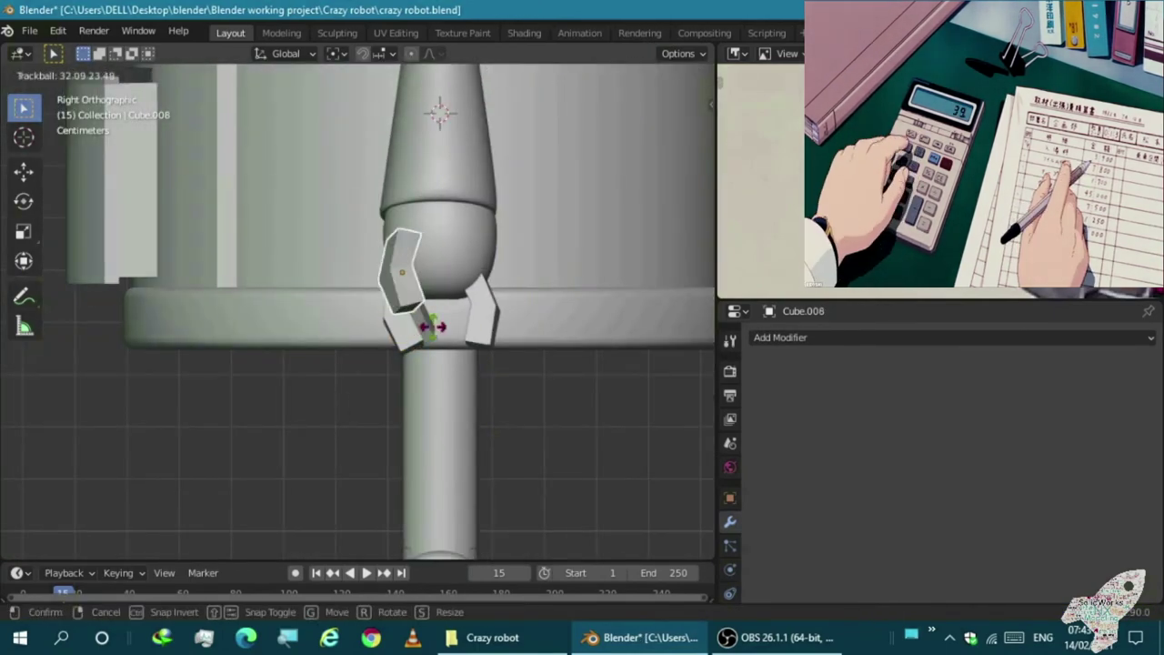
pyautogui.click(398, 279)
pyautogui.scroll(-3, 559, 299)
pyautogui.moveTo(558, 298)
pyautogui.mouseDown(button='middle')
pyautogui.moveTo(435, 332)
pyautogui.moveTo(558, 345)
pyautogui.mouseUp(button='middle')
pyautogui.scroll(3, 481, 315)
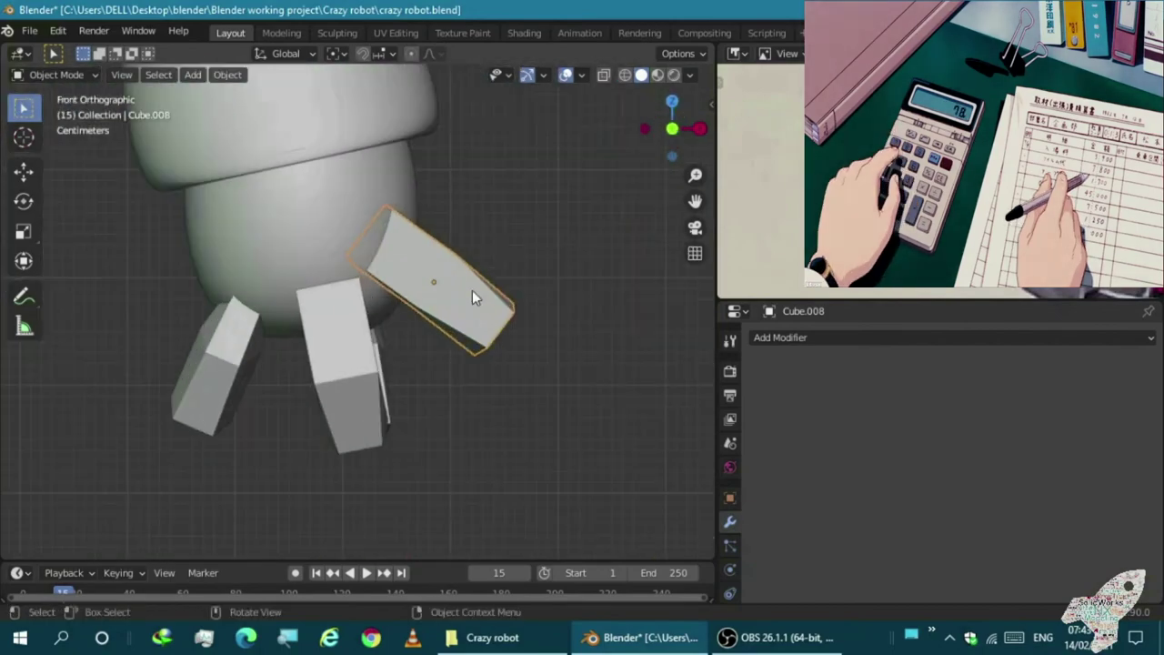
pyautogui.click(456, 300)
# Move finger Cube.006 into place beneath the hand
pyautogui.click(333, 361)
pyautogui.press('KP_3')
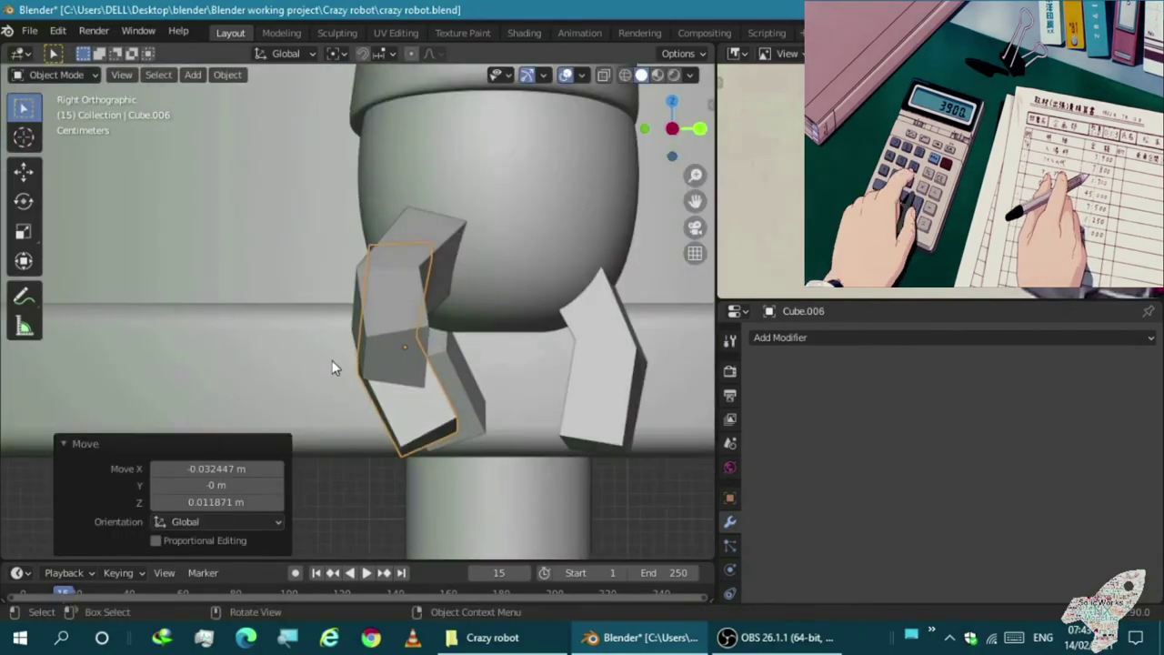
pyautogui.press('g')
pyautogui.click(364, 375)
pyautogui.press('KP_1')
# Rotate finger Cube.008 to a new angle and check its mesh
pyautogui.click(582, 300)
pyautogui.press('r')
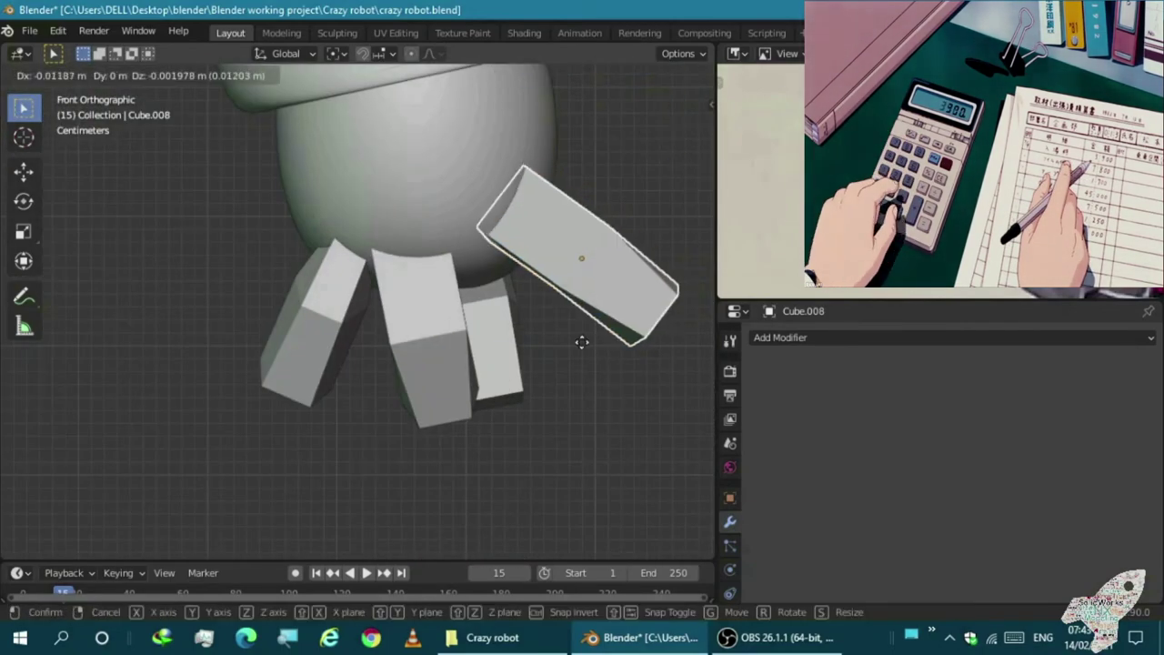
pyautogui.click(584, 342)
pyautogui.scroll(2, 565, 327)
pyautogui.press('Tab')
pyautogui.scroll(2, 474, 354)
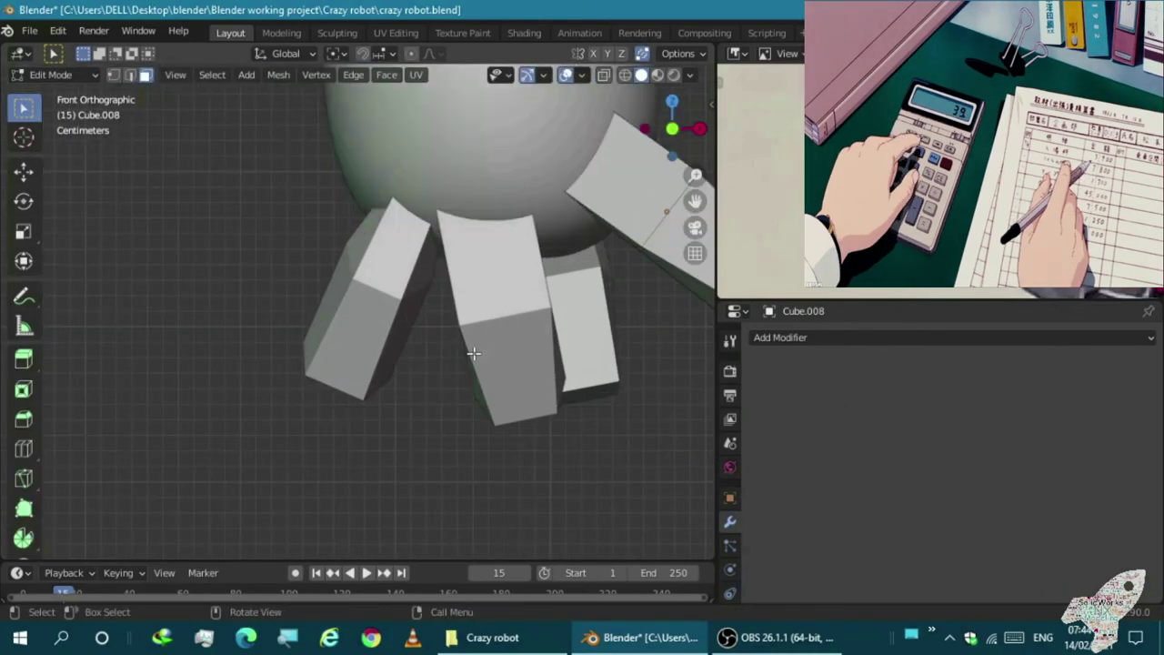
pyautogui.press('Tab')
# Tilt finger Cube.006 in the side view
pyautogui.press('g')
pyautogui.click(528, 356)
pyautogui.moveTo(528, 356)
pyautogui.mouseDown(button='middle')
pyautogui.moveTo(351, 279)
pyautogui.moveTo(455, 420)
pyautogui.mouseUp(button='middle')
pyautogui.scroll(-4, 454, 420)
pyautogui.scroll(4, 590, 427)
pyautogui.press('KP_3')
pyautogui.press('r')
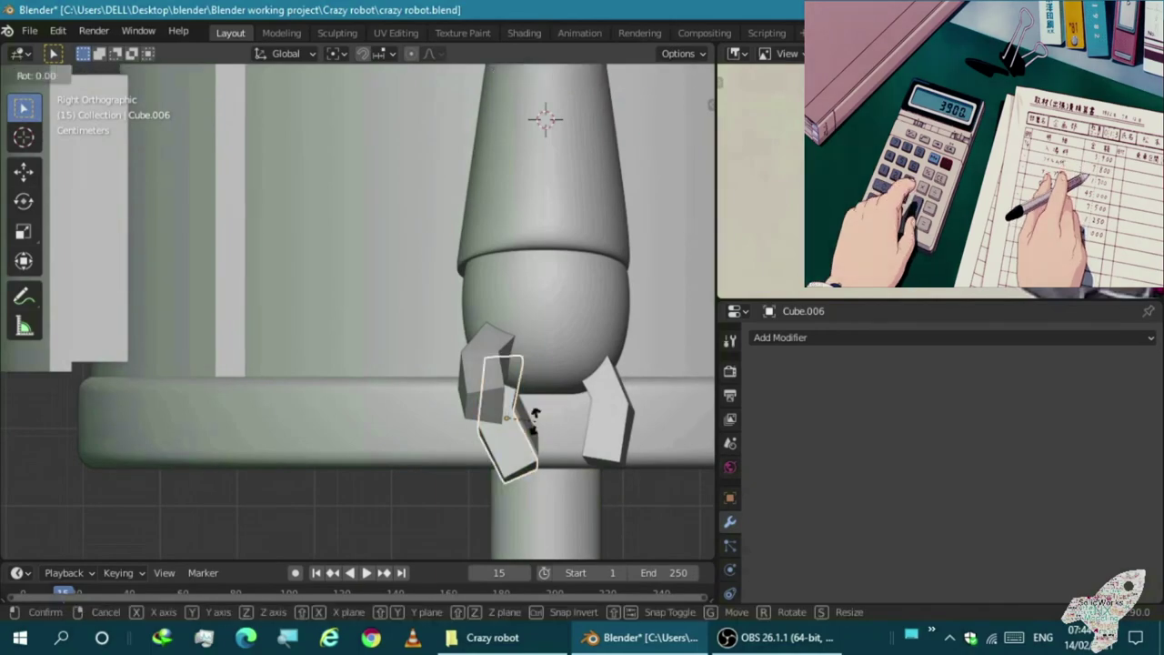
pyautogui.click(535, 415)
# Move finger Cube.006 to its final position under the rounded end
pyautogui.press('g')
pyautogui.click(474, 415)
pyautogui.moveTo(474, 415); pyautogui.dragTo(494, 442, button='middle')
pyautogui.press('KP_1')
pyautogui.scroll(3, 381, 352)
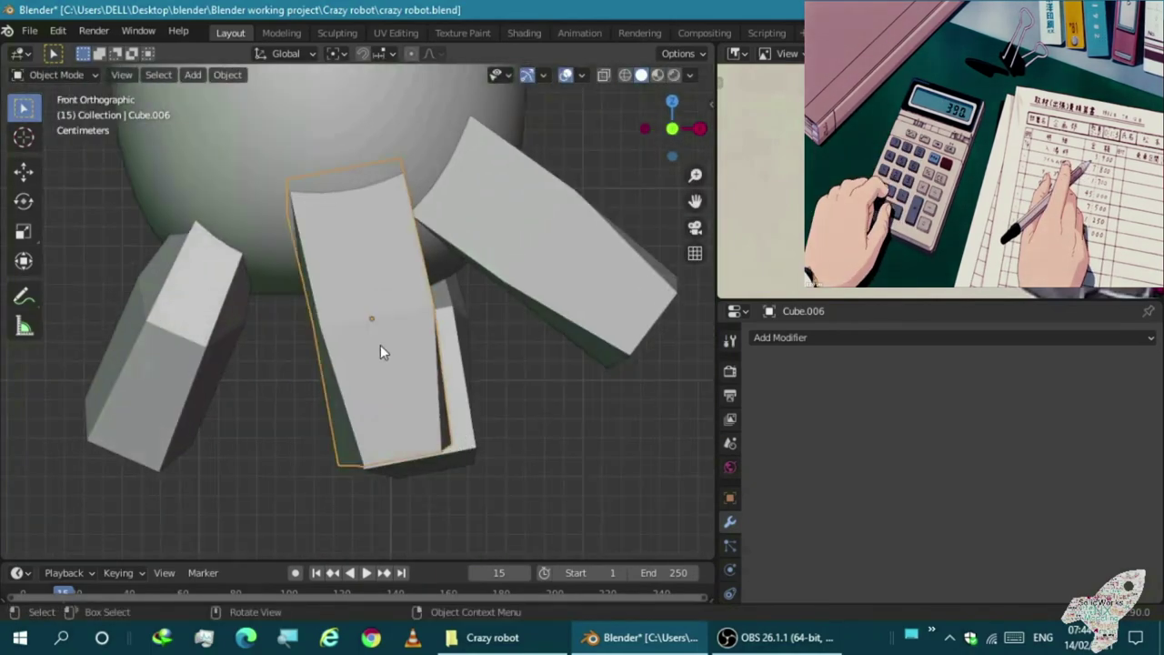
pyautogui.press('g')
pyautogui.click(355, 343)
pyautogui.press('g')
pyautogui.click(355, 343)
pyautogui.scroll(-3, 411, 374)
# Rotate and move Cube.008 so it splays outward, tilted about 9.74° and 17.2°
pyautogui.click(395, 353)
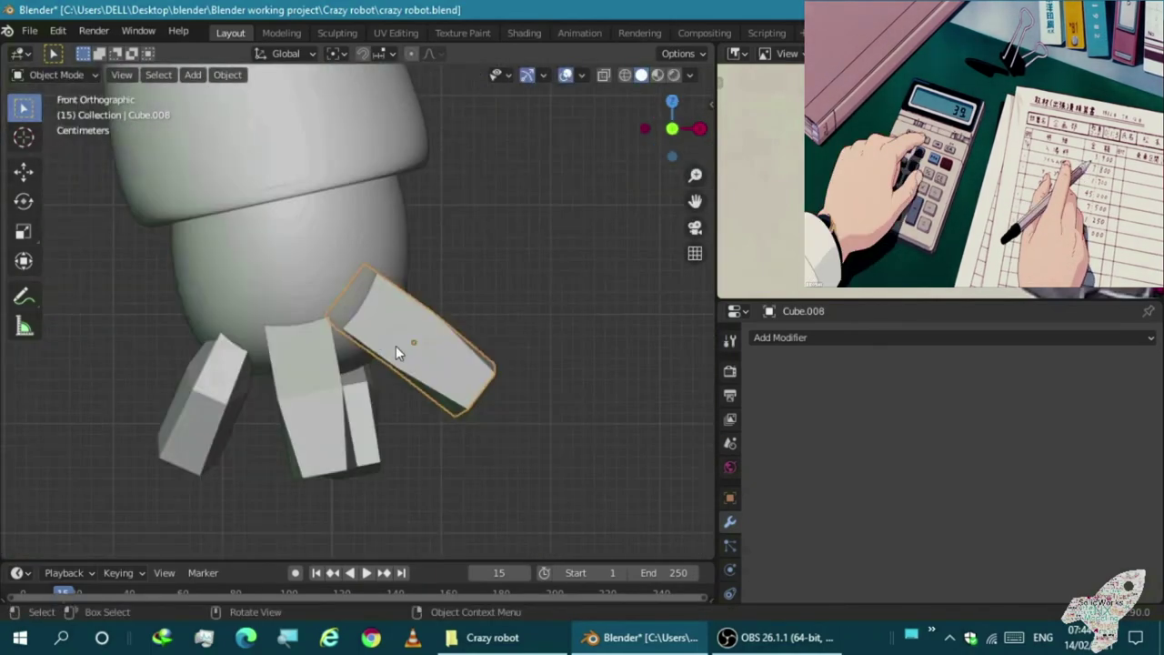
pyautogui.scroll(1, 396, 353)
pyautogui.press('r')
pyautogui.press('r')
pyautogui.click(402, 355)
pyautogui.moveTo(402, 355)
pyautogui.mouseDown(button='middle')
pyautogui.moveTo(300, 377)
pyautogui.moveTo(410, 410)
pyautogui.moveTo(394, 378)
pyautogui.moveTo(413, 364)
pyautogui.mouseUp(button='middle')
pyautogui.press('g')
pyautogui.click(417, 407)
pyautogui.press('r')
pyautogui.press('r')
pyautogui.click(438, 379)
# Switch Transform Orientation to Local and lengthen Cube.008 along its local Z axis
pyautogui.press('s')
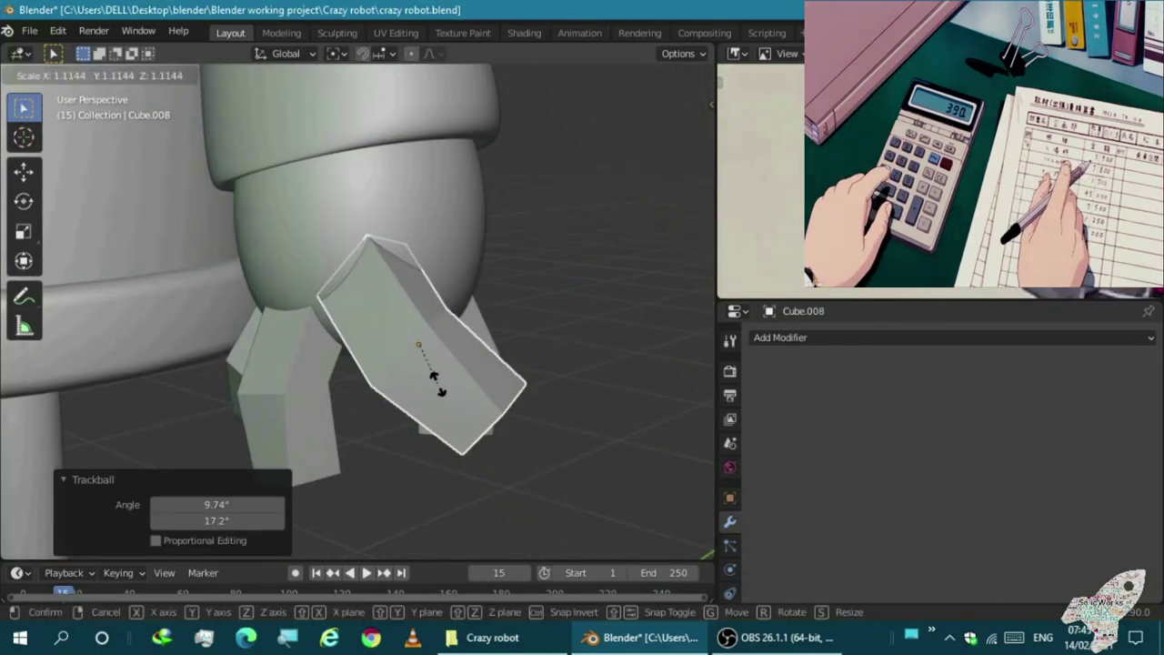
pyautogui.click(317, 56)
pyautogui.click(300, 79)
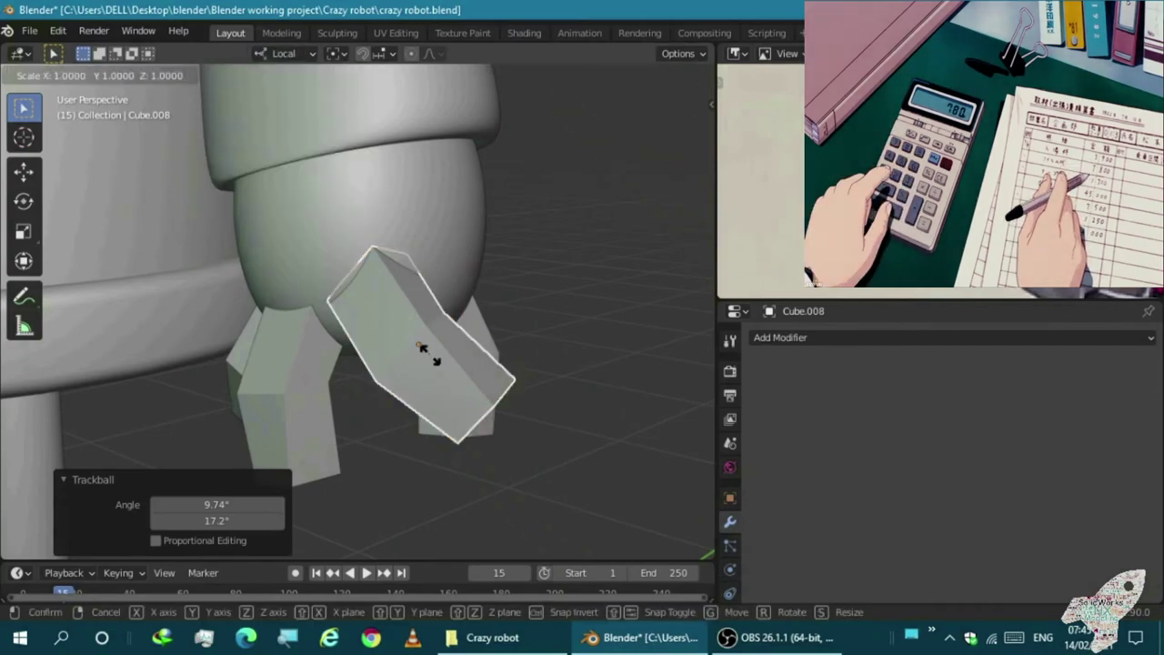
pyautogui.click(426, 355)
pyautogui.moveTo(425, 355)
pyautogui.mouseDown(button='middle')
pyautogui.moveTo(333, 387)
pyautogui.moveTo(428, 445)
pyautogui.moveTo(462, 389)
pyautogui.moveTo(605, 391)
pyautogui.mouseUp(button='middle')
pyautogui.scroll(-5, 605, 391)
pyautogui.moveTo(483, 410)
pyautogui.mouseDown(button='middle')
pyautogui.moveTo(509, 351)
pyautogui.moveTo(405, 338)
pyautogui.mouseUp(button='middle')
pyautogui.click(509, 351)
pyautogui.scroll(3, 519, 357)
# Add Mirror modifiers to arm pieces Cube.003 and Cube.002, mirrored across Cylinder.002
pyautogui.scroll(-2, 518, 358)
pyautogui.click(406, 339)
pyautogui.press('KP_Decimal')
pyautogui.click(780, 338)
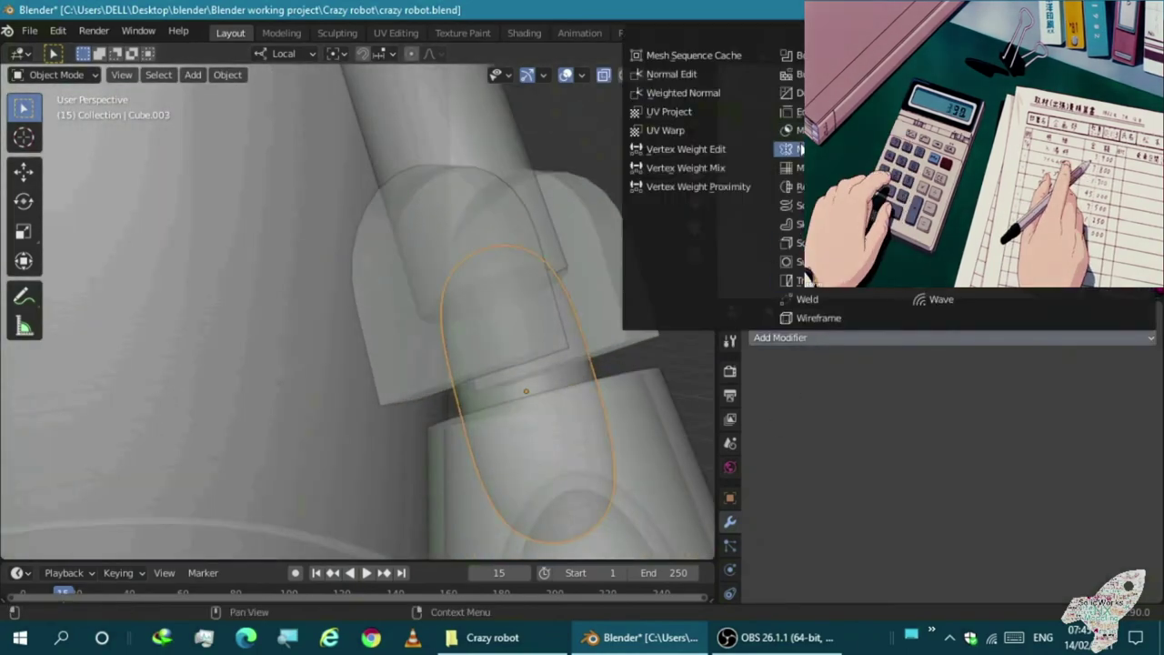
pyautogui.click(800, 148)
pyautogui.click(1137, 486)
pyautogui.click(273, 239)
pyautogui.scroll(-3, 303, 335)
pyautogui.click(277, 340)
pyautogui.click(755, 429)
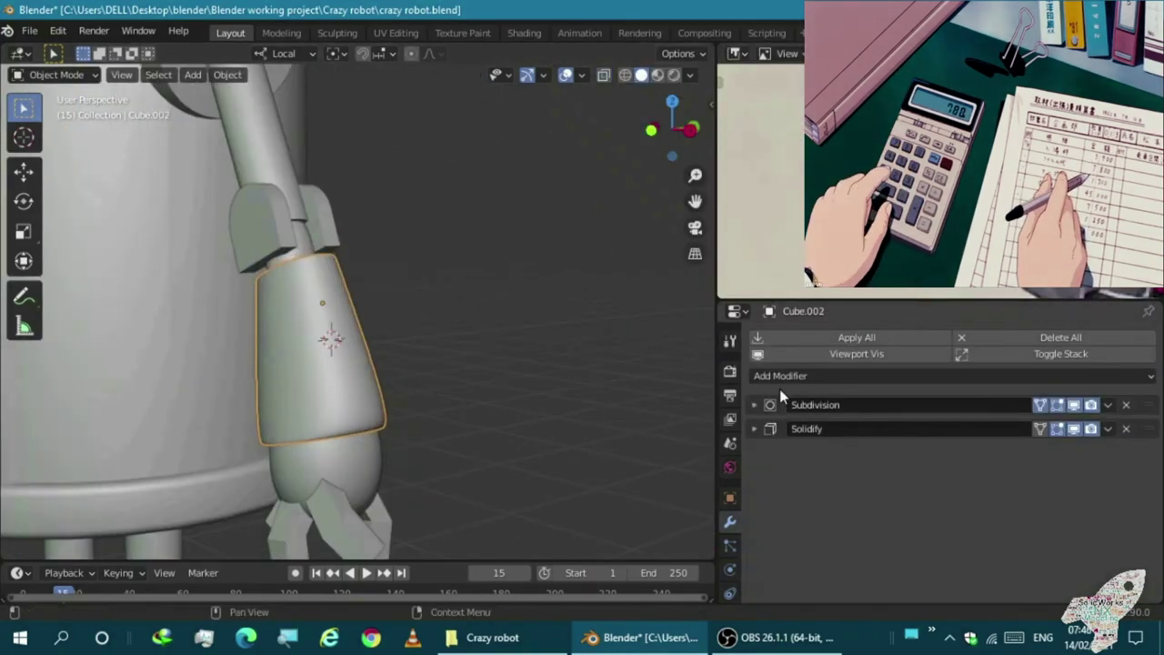
pyautogui.click(780, 376)
pyautogui.click(801, 148)
pyautogui.click(1128, 541)
# Mirror hand ball Cube.004 and finger Cube.008 across Cylinder.002
pyautogui.click(136, 273)
pyautogui.scroll(-3, 297, 430)
pyautogui.scroll(3, 280, 421)
pyautogui.click(287, 377)
pyautogui.click(780, 376)
pyautogui.click(800, 149)
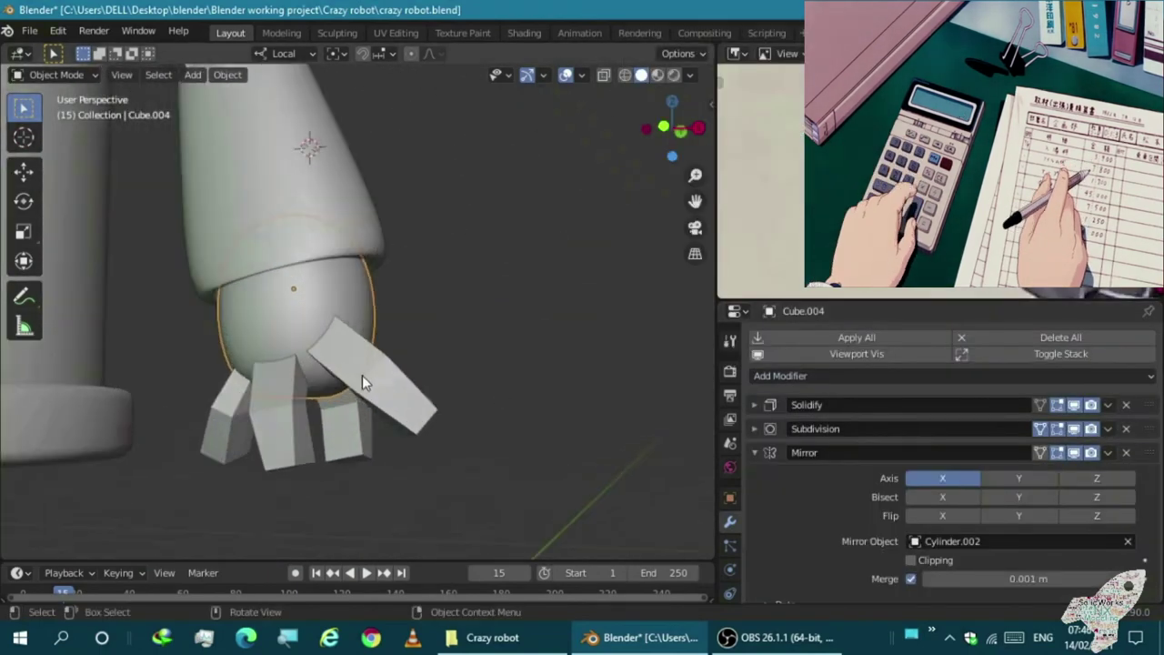
pyautogui.click(362, 375)
pyautogui.scroll(2, 362, 375)
pyautogui.click(804, 338)
pyautogui.click(800, 148)
pyautogui.click(1128, 493)
# Mirror fingers Cube.006, Cube.005 and Cube.007 across Cylinder.002
pyautogui.click(36, 401)
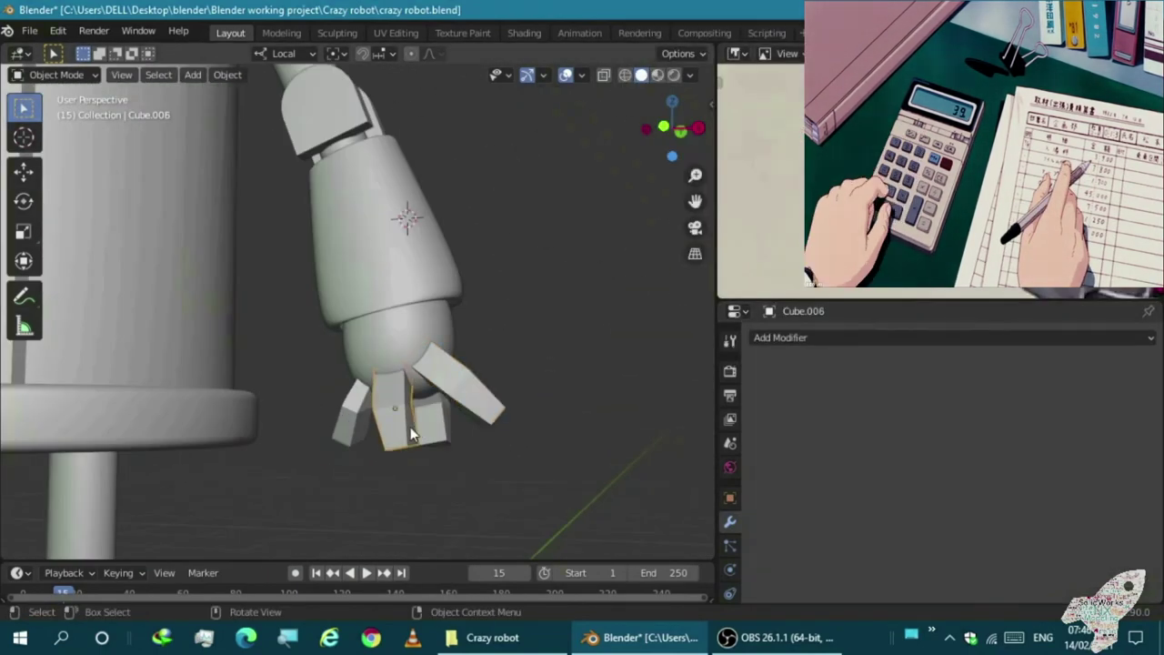
pyautogui.click(410, 426)
pyautogui.click(780, 375)
pyautogui.click(801, 148)
pyautogui.click(357, 421)
pyautogui.click(779, 376)
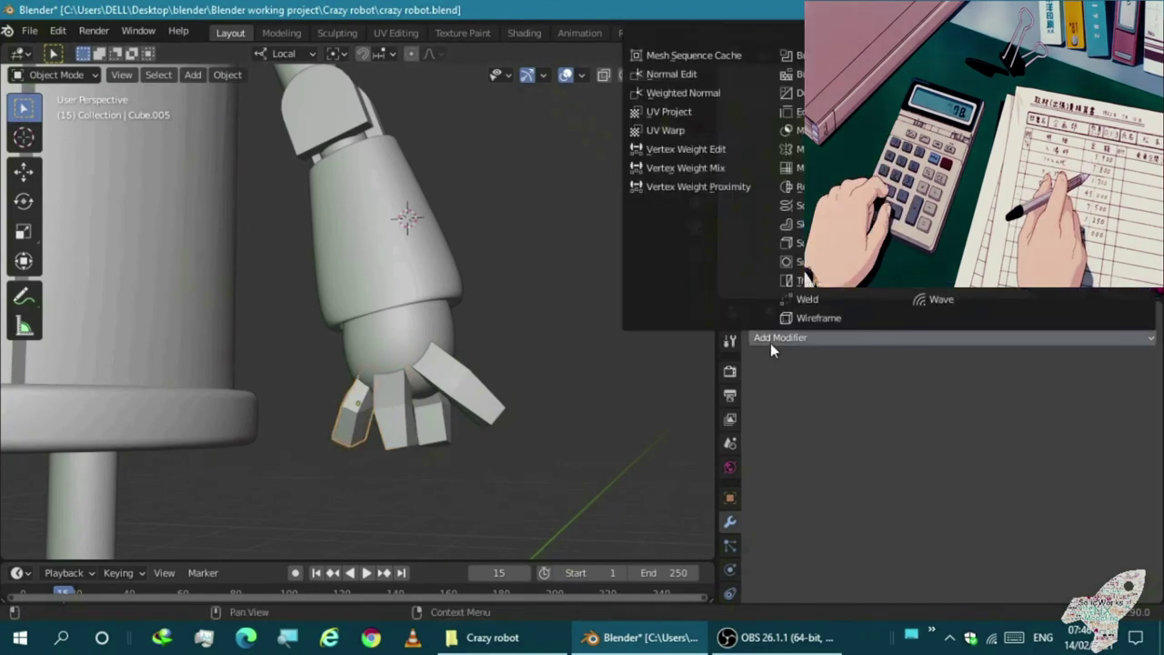
pyautogui.click(801, 149)
pyautogui.click(435, 444)
pyautogui.click(780, 375)
pyautogui.click(800, 148)
pyautogui.click(1128, 493)
pyautogui.click(120, 338)
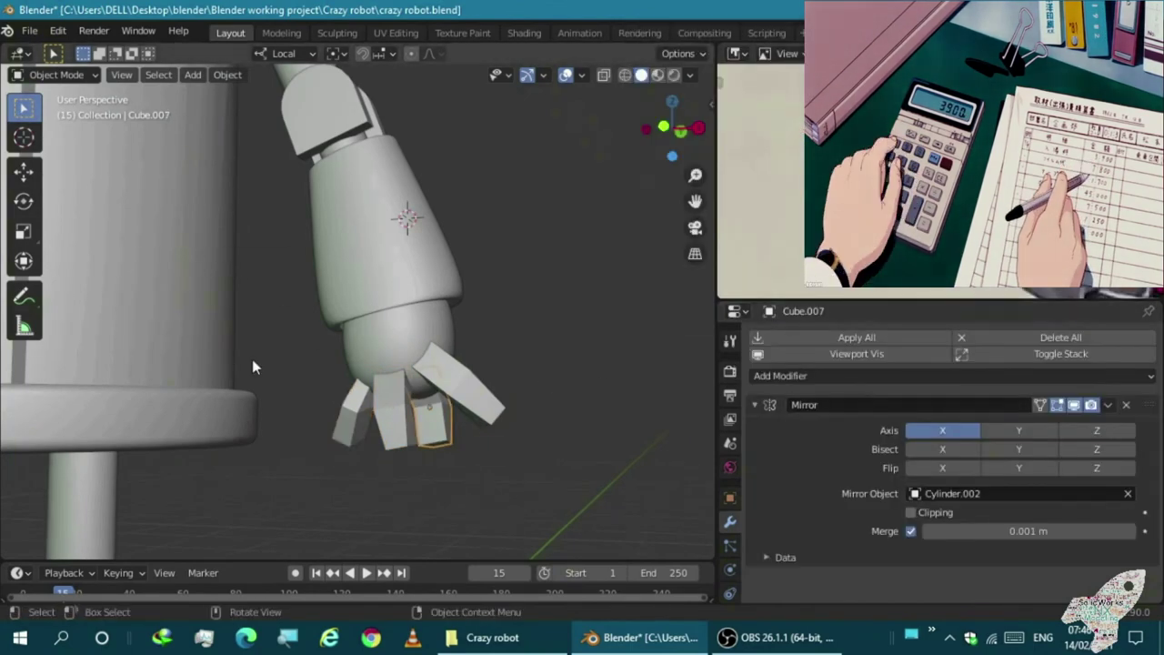
# Return to solid shading and view the robot straight from the front
pyautogui.scroll(-5, 286, 418)
pyautogui.scroll(-5, 240, 454)
pyautogui.scroll(5, 250, 387)
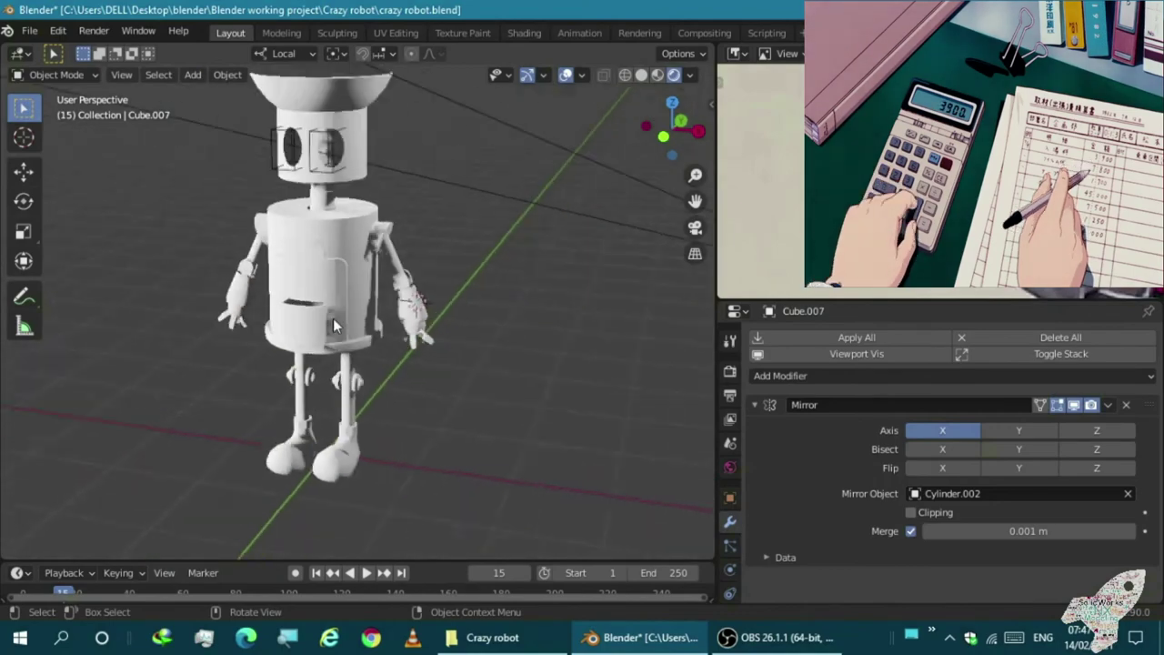
pyautogui.scroll(-1, 322, 310)
pyautogui.press('z')
pyautogui.click(549, 221)
pyautogui.press('KP_1')
# Add a mesh circle and rotate it 90° on X so it faces forward
pyautogui.scroll(3, 352, 368)
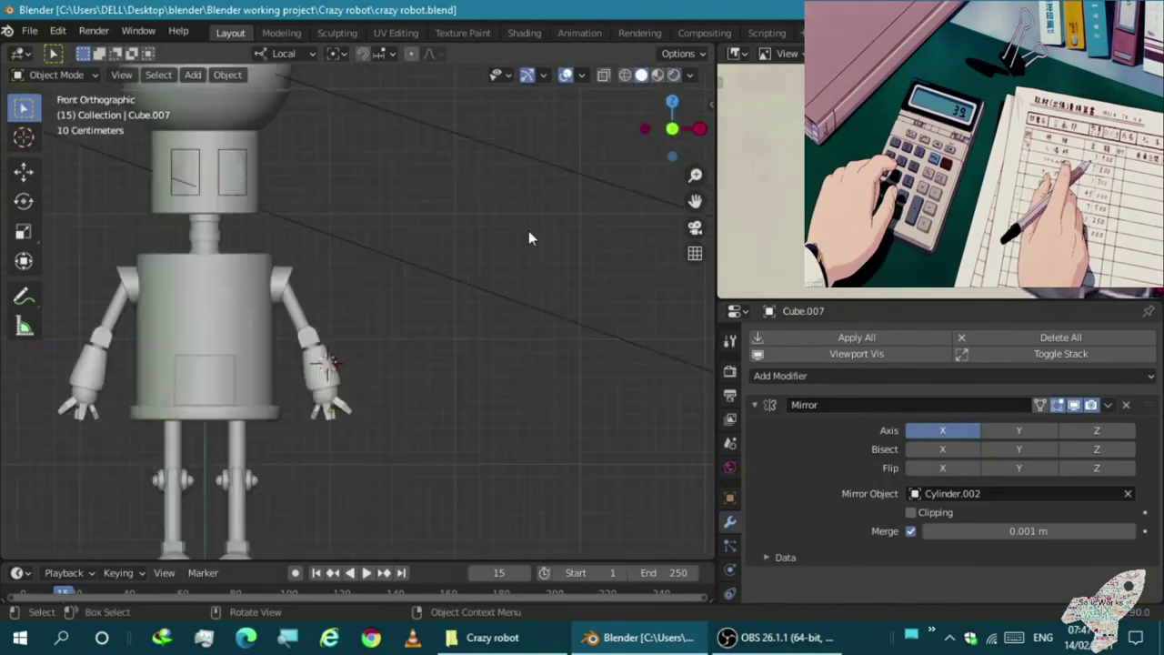
pyautogui.hotkey('shift', 'a')
pyautogui.click(418, 306)
pyautogui.moveTo(383, 301); pyautogui.dragTo(279, 360, button='middle')
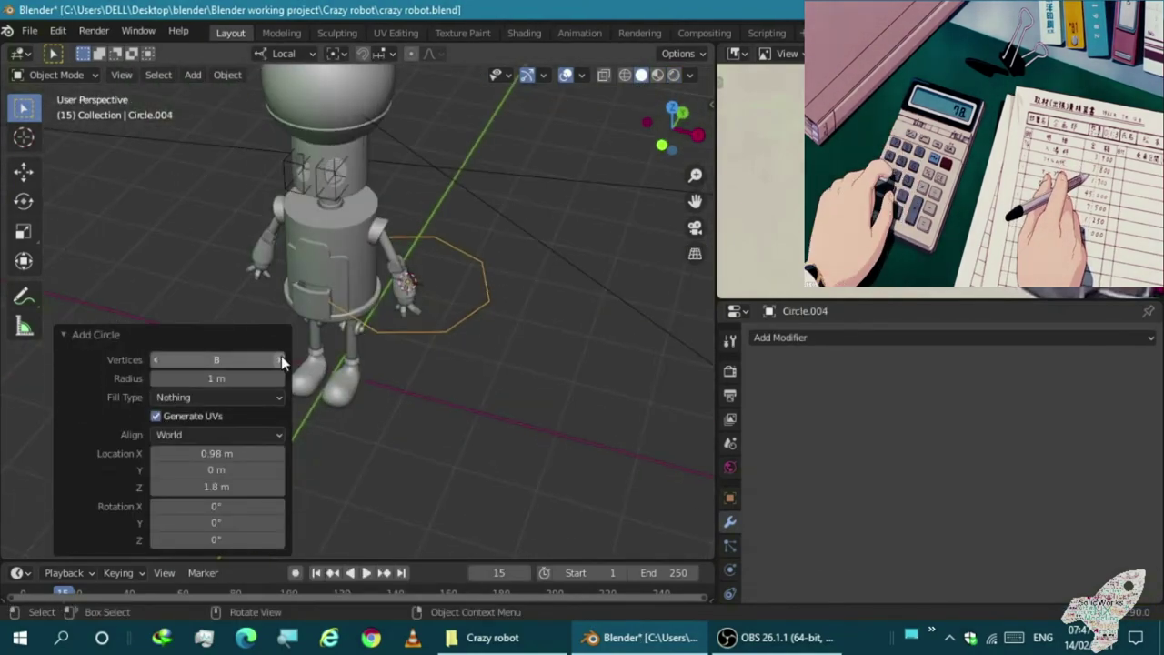
pyautogui.scroll(2, 535, 346)
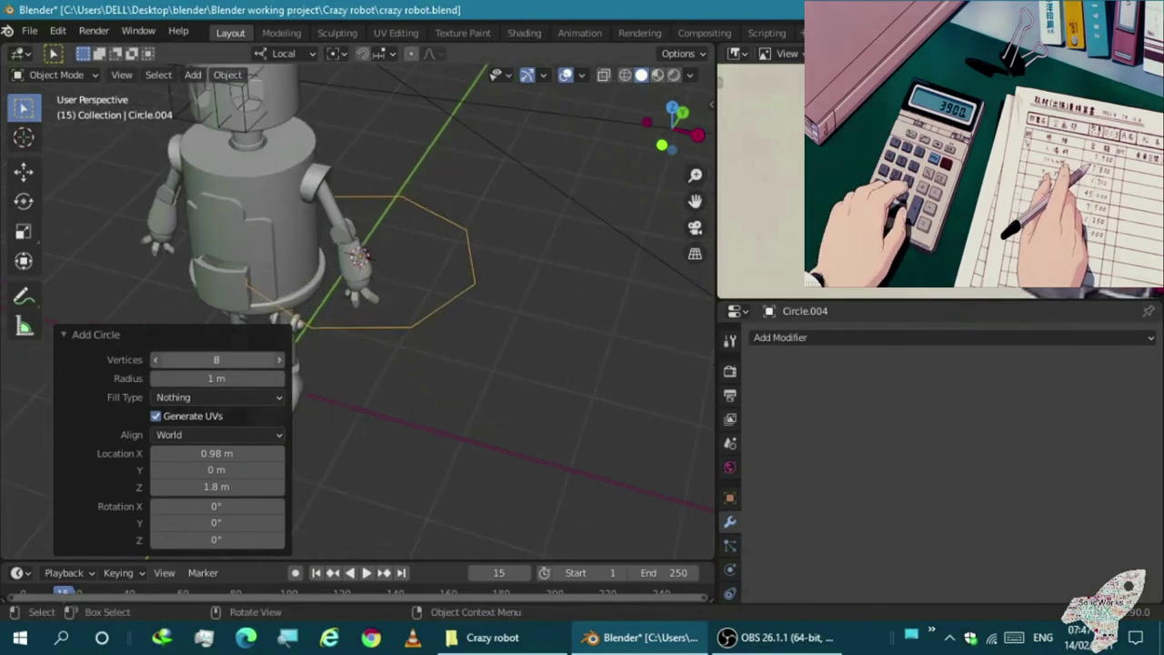
pyautogui.press('KP_1')
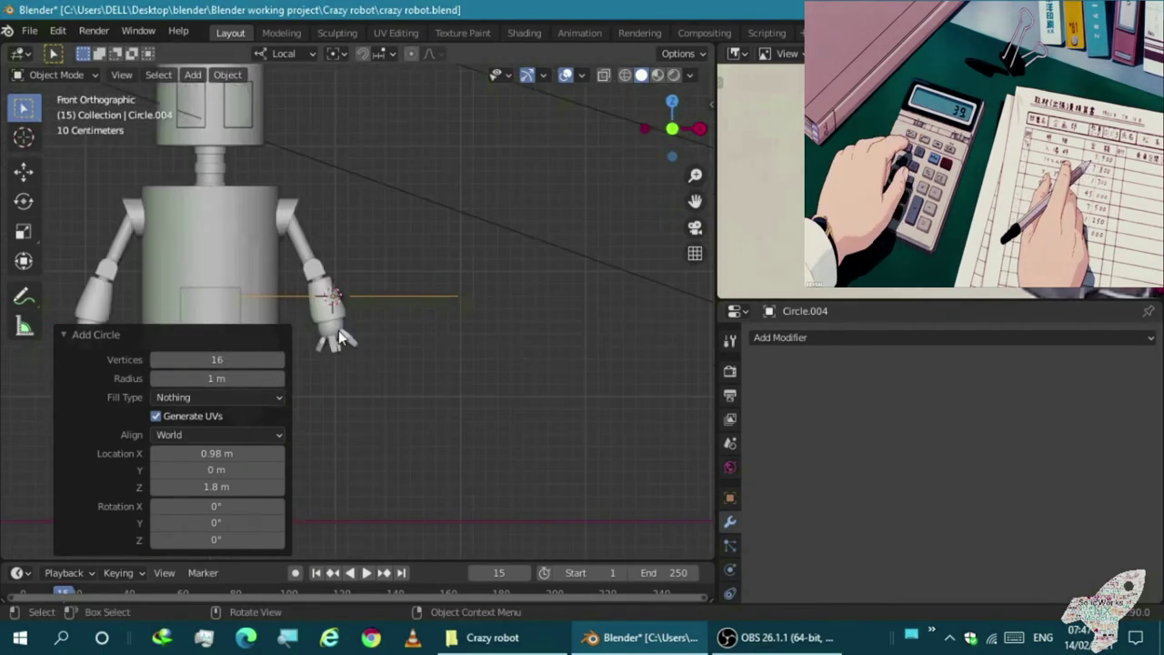
pyautogui.write('rx90')
pyautogui.press('Return')
# Scale the circle down and move it onto the front of the robot body
pyautogui.press('s')
pyautogui.click(298, 286)
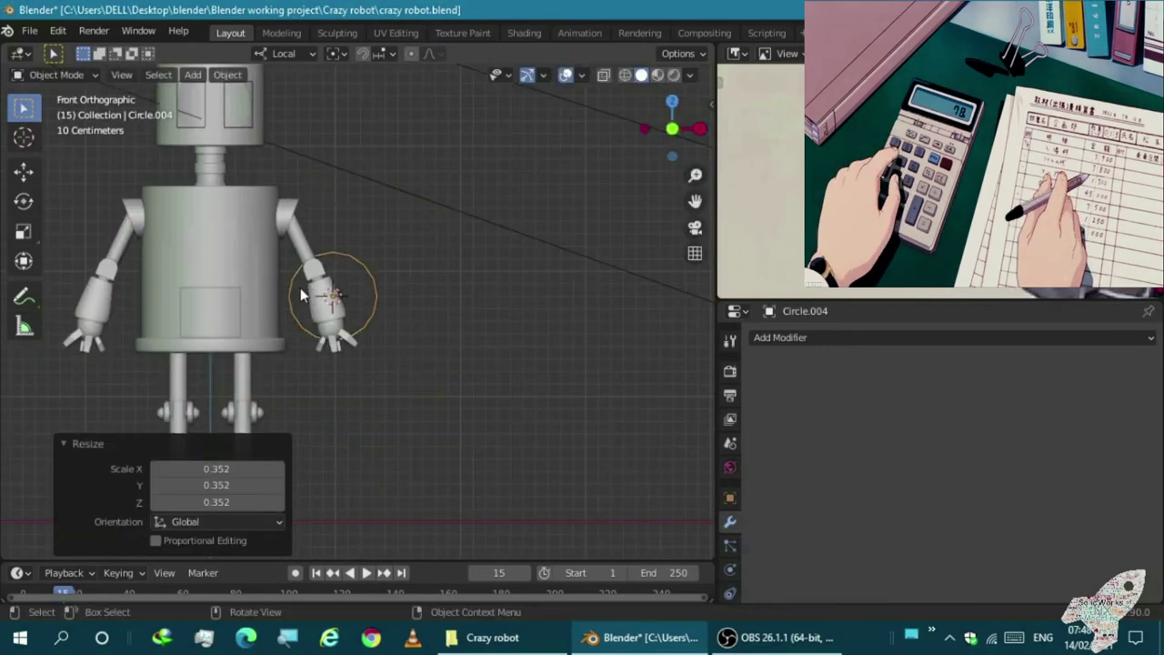
pyautogui.press('KP_3')
pyautogui.press('g')
pyautogui.click(205, 244)
pyautogui.press('KP_1')
pyautogui.press('g')
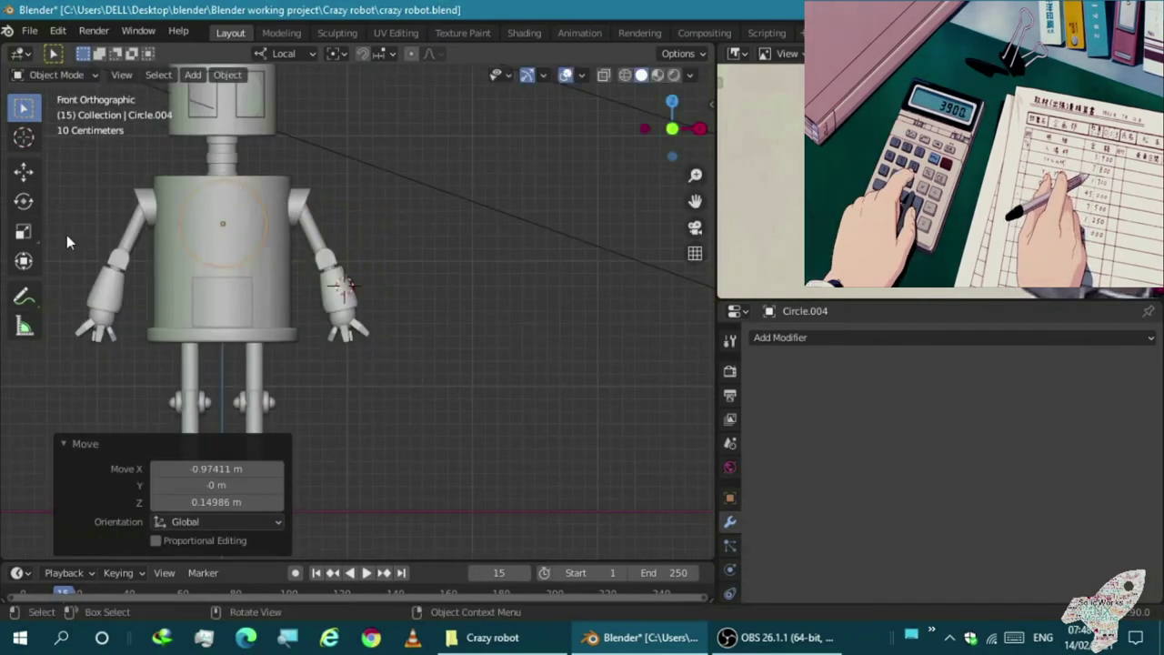
pyautogui.click(157, 228)
pyautogui.scroll(1, 177, 263)
pyautogui.scroll(1, 133, 292)
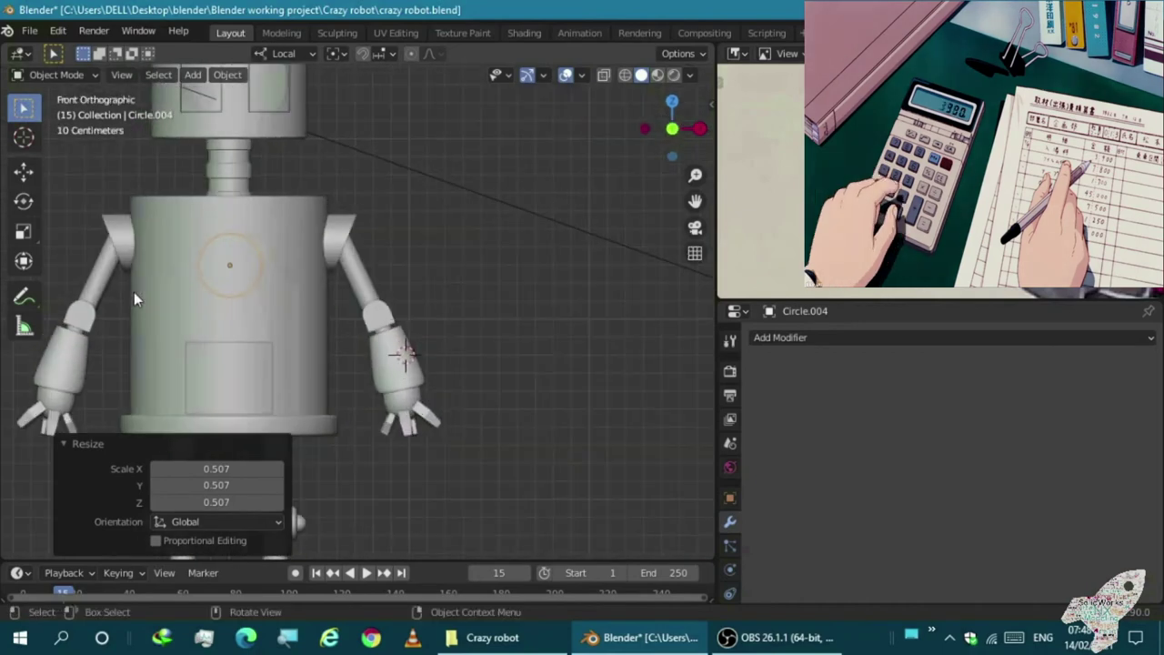
pyautogui.click(194, 323)
pyautogui.moveTo(192, 320)
pyautogui.mouseDown(button='middle')
pyautogui.moveTo(159, 322)
pyautogui.moveTo(169, 310)
pyautogui.mouseUp(button='middle')
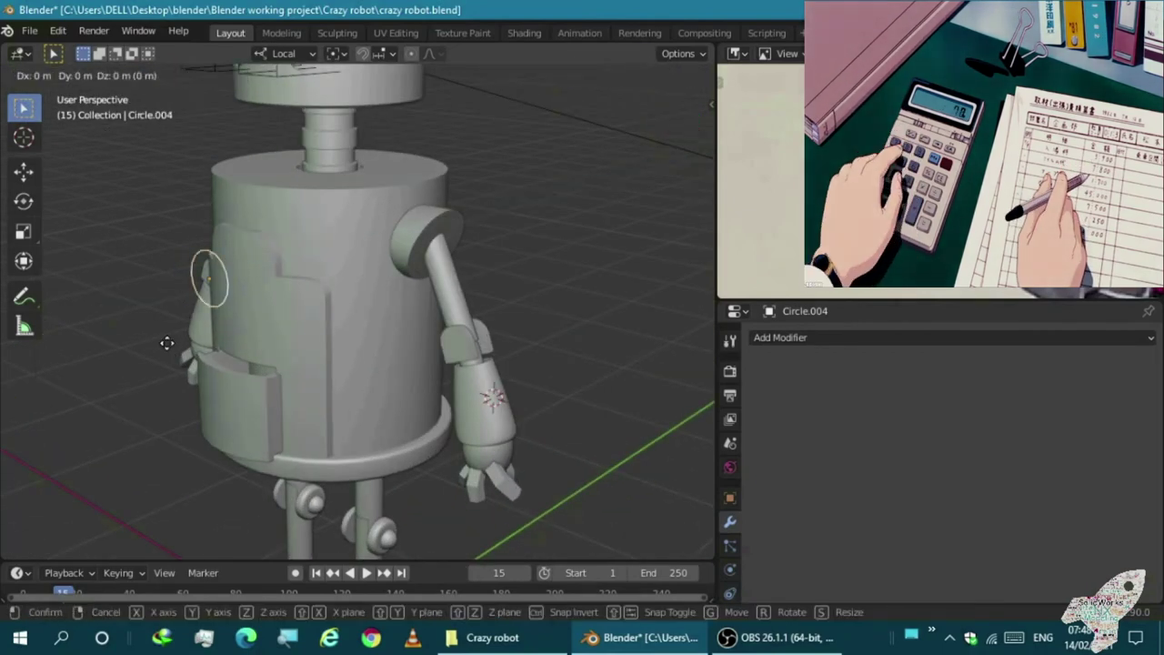
# Switch to Global orientation and adjust the circle's height along Z
pyautogui.click(284, 53)
pyautogui.click(266, 100)
pyautogui.press('g')
pyautogui.press('z')
pyautogui.click(238, 316)
pyautogui.press('KP_1')
pyautogui.scroll(2, 228, 309)
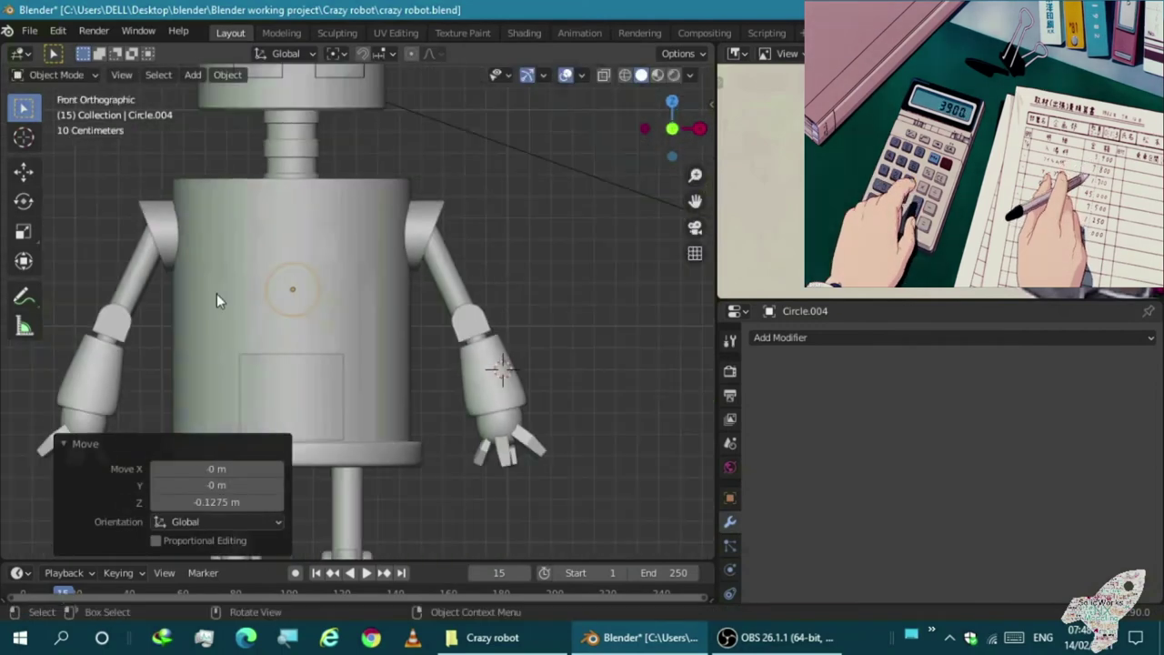
pyautogui.click(235, 303)
pyautogui.scroll(1, 235, 303)
# Duplicate the circle straight up, then resize and reposition the lower circle
pyautogui.hotkey('shift', 'd')
pyautogui.press('z')
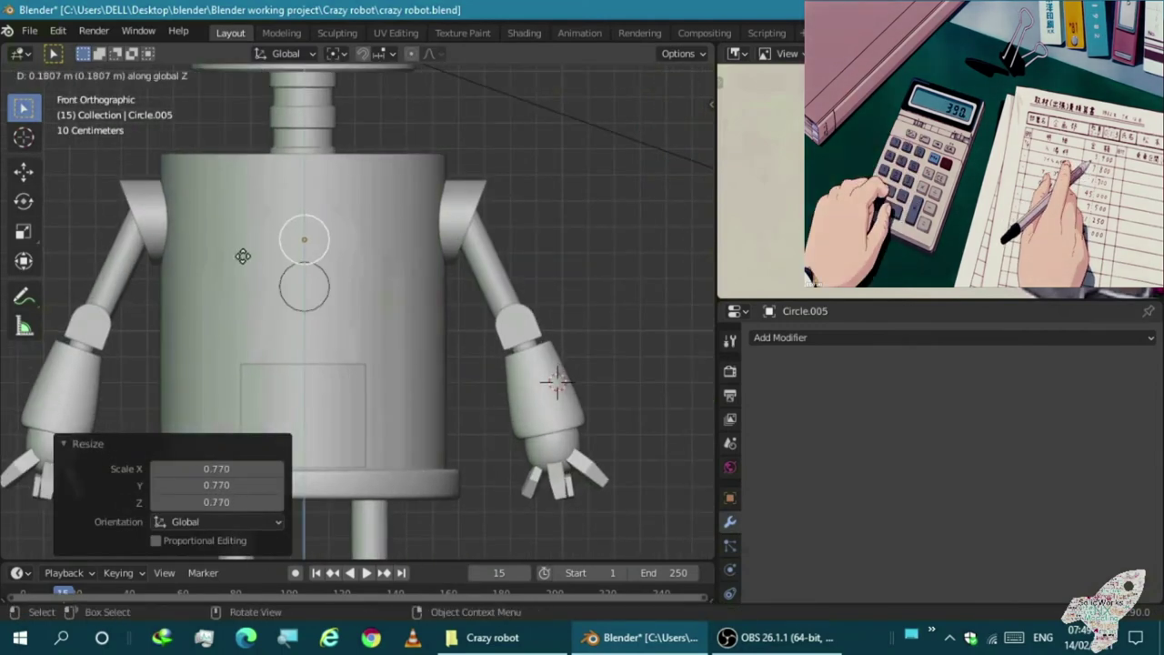
pyautogui.press('Tab')
pyautogui.press('Tab')
pyautogui.moveTo(287, 265); pyautogui.dragTo(295, 298, button='middle')
pyautogui.click(295, 298)
pyautogui.click(298, 294)
pyautogui.press('KP_1')
pyautogui.press('s')
pyautogui.click(283, 288)
pyautogui.press('g')
pyautogui.press('z')
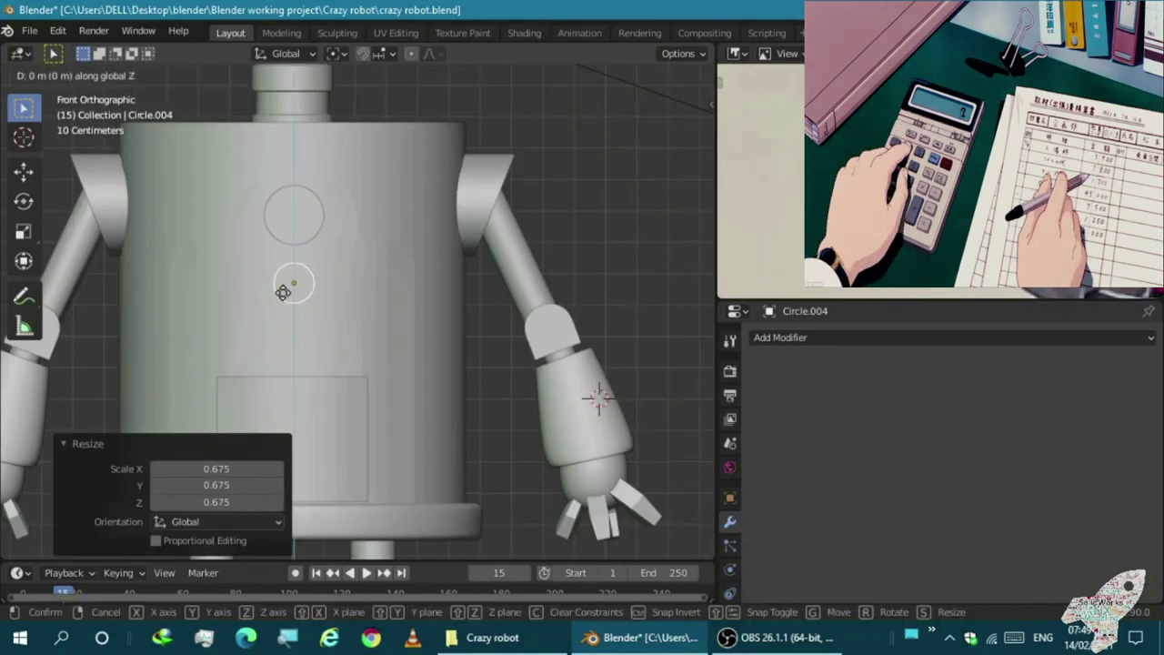
pyautogui.click(288, 312)
# Scale down the upper circle, checking its fit in wireframe view
pyautogui.hotkey('shift', 'z')
pyautogui.moveTo(451, 213); pyautogui.dragTo(510, 182, button='middle')
pyautogui.click(641, 75)
pyautogui.scroll(5, 329, 228)
pyautogui.hotkey('shift', 'd')
pyautogui.click(253, 203)
pyautogui.press('s')
pyautogui.click(252, 203)
# Extrude the upper circle's mesh into a short disc
pyautogui.press('KP_3')
pyautogui.press('KP_1')
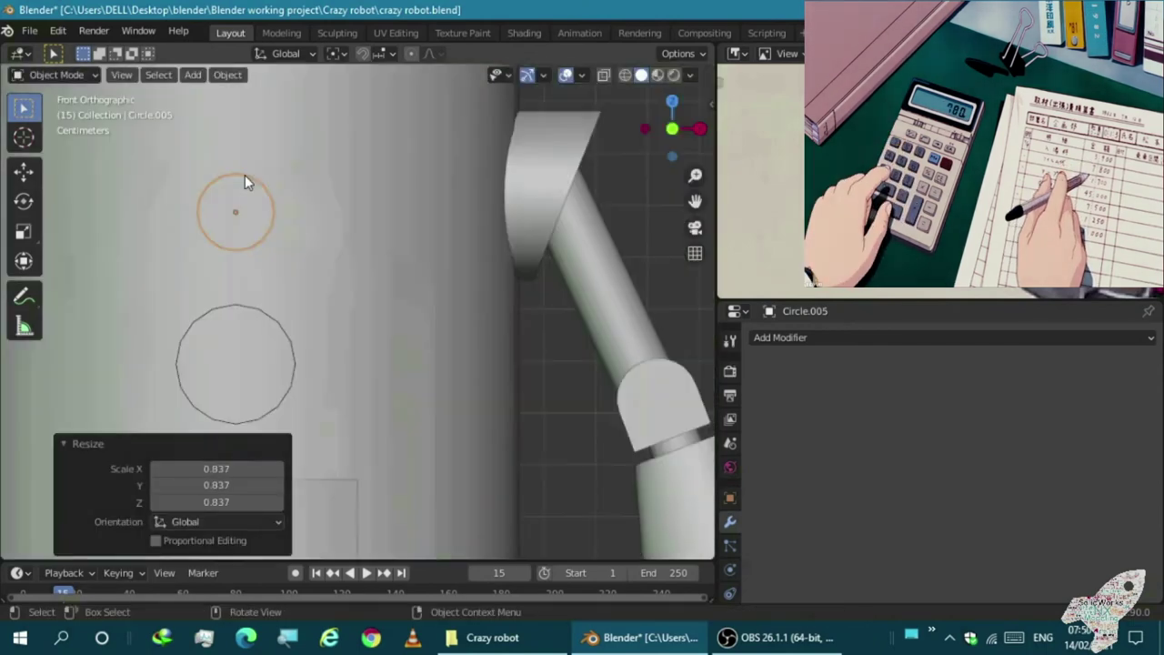
pyautogui.scroll(2, 245, 174)
pyautogui.press('KP_3')
pyautogui.press('Tab')
pyautogui.press('e')
pyautogui.click(280, 247)
# Narrow the disc along X, leave Edit Mode, and select body Cylinder.002
pyautogui.moveTo(281, 248); pyautogui.dragTo(325, 242, button='middle')
pyautogui.press('KP_1')
pyautogui.scroll(3, 369, 218)
pyautogui.press('s')
pyautogui.press('x')
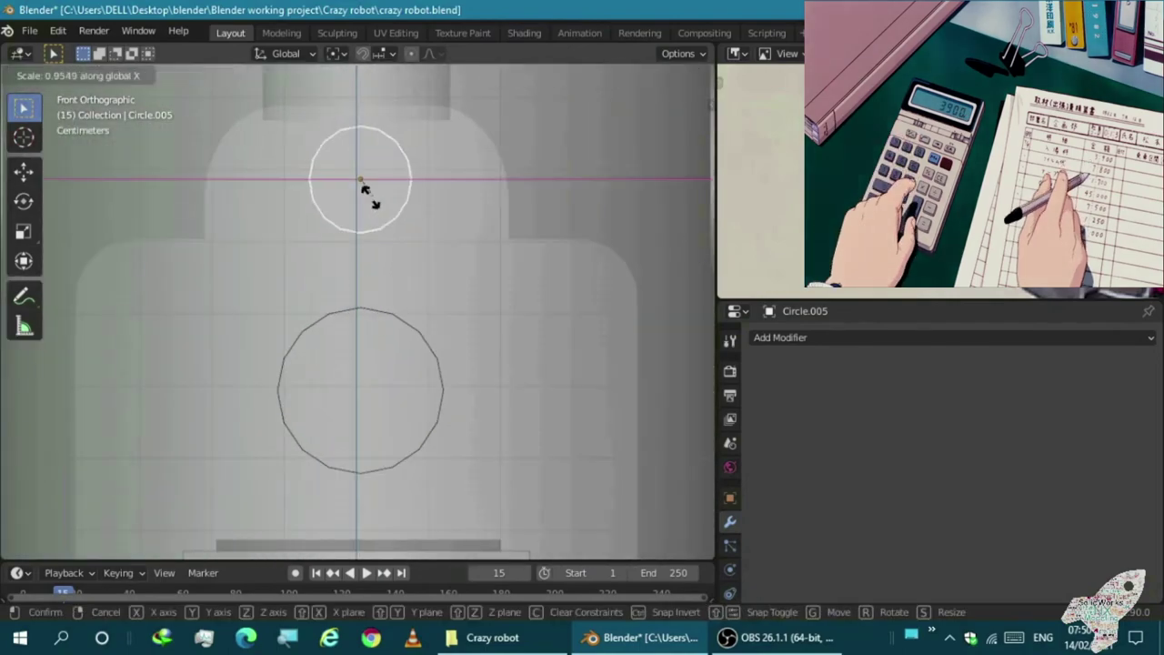
pyautogui.click(360, 193)
pyautogui.press('Tab')
pyautogui.moveTo(360, 193); pyautogui.dragTo(246, 222, button='middle')
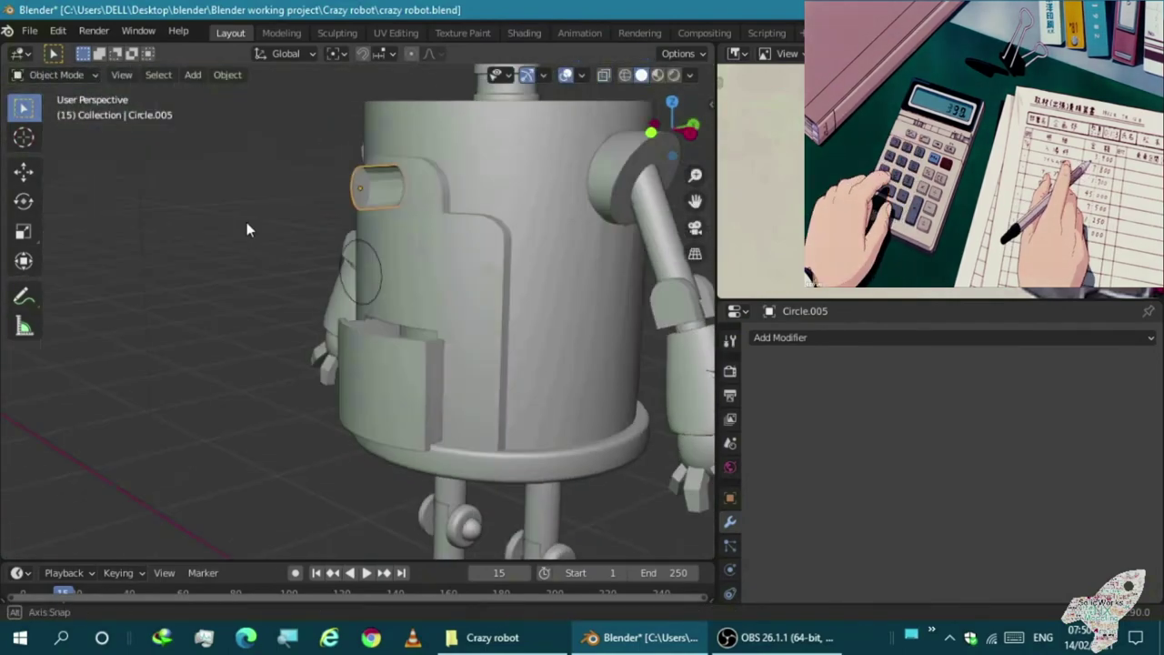
pyautogui.scroll(-2, 462, 252)
pyautogui.click(462, 252)
# Add a Boolean modifier to the body and push disc Circle.005 into it along Y
pyautogui.click(780, 376)
pyautogui.click(865, 96)
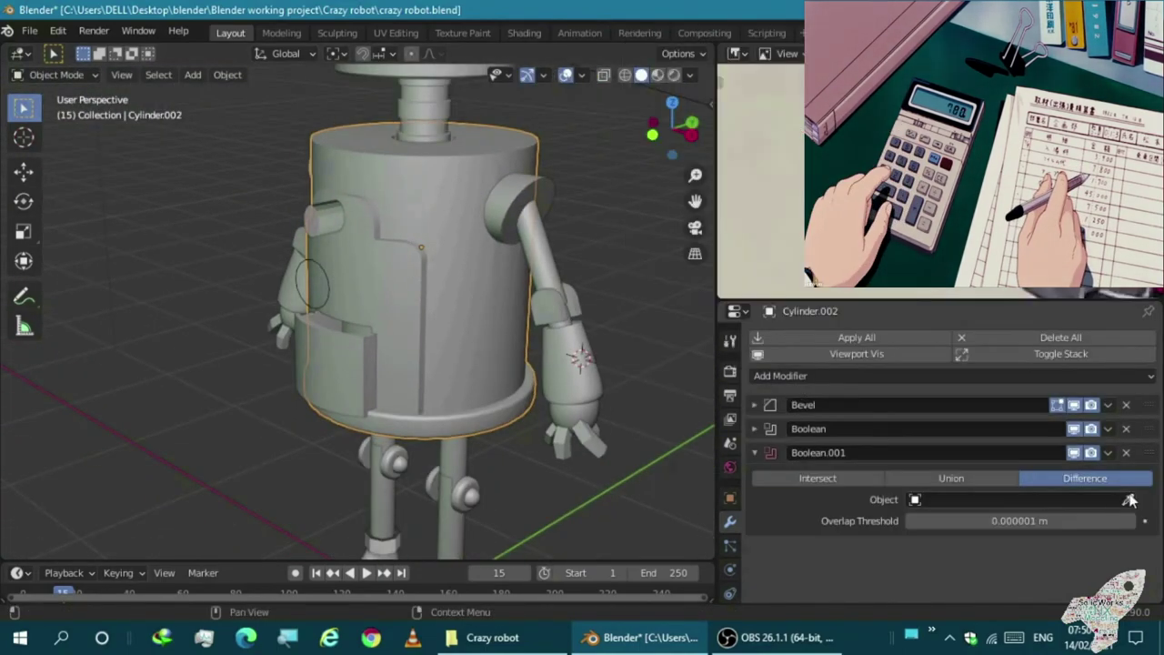
pyautogui.scroll(4, 332, 248)
pyautogui.click(332, 247)
pyautogui.press('KP_3')
pyautogui.press('g')
pyautogui.press('y')
pyautogui.click(334, 236)
pyautogui.moveTo(334, 235); pyautogui.dragTo(278, 279, button='middle')
pyautogui.scroll(3, 610, 362)
# Set Circle.005 as the Boolean cutter, apply the modifier, and delete the disc
pyautogui.click(611, 362)
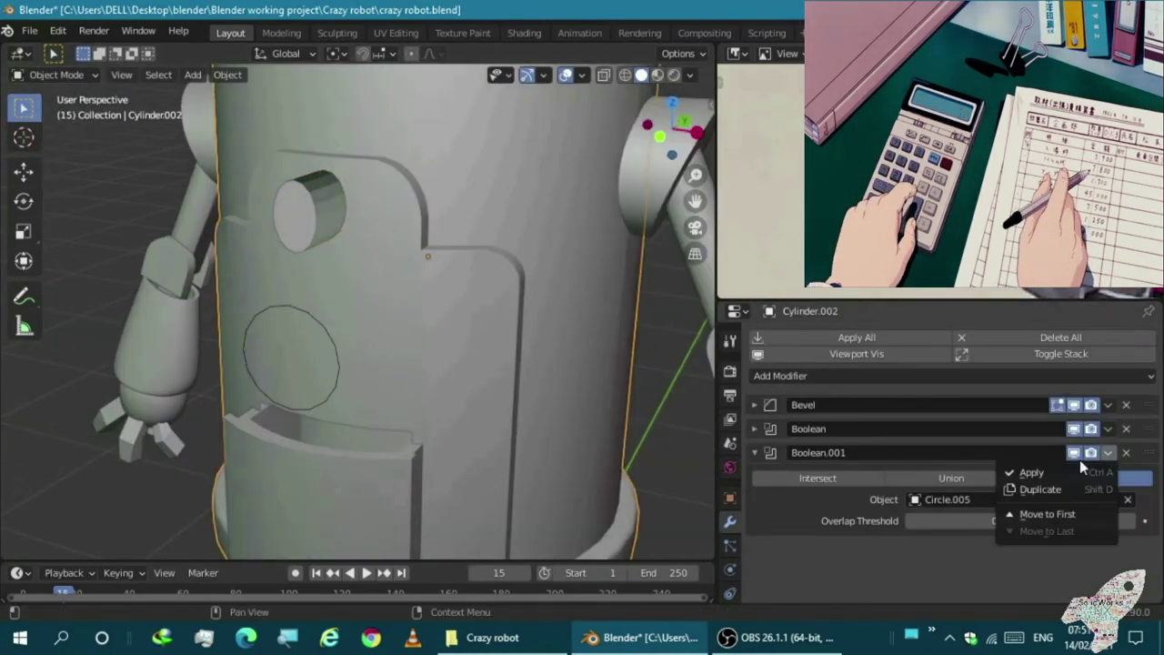
pyautogui.click(1083, 470)
pyautogui.click(310, 214)
pyautogui.press('Delete')
pyautogui.scroll(-5, 247, 310)
pyautogui.scroll(8, 247, 273)
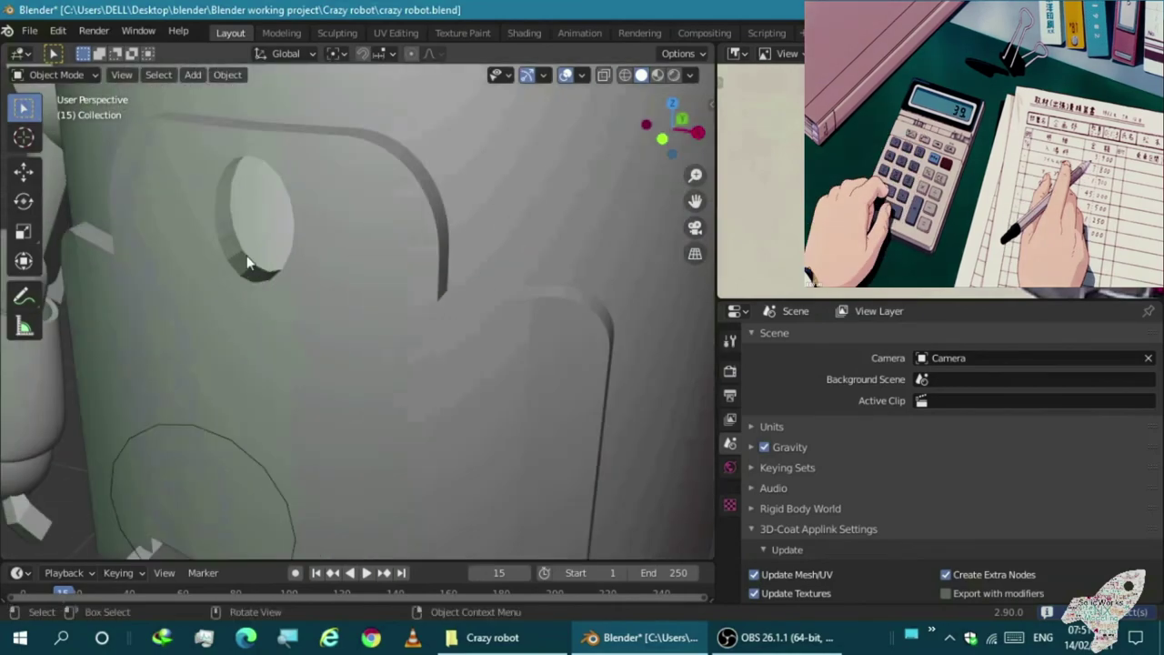
# Select the robot body and enter Edit Mode on its mesh
pyautogui.click(248, 262)
pyautogui.press('Tab')
pyautogui.scroll(-2, 248, 262)
pyautogui.scroll(-3, 273, 259)
pyautogui.scroll(-3, 294, 255)
pyautogui.scroll(-2, 294, 254)
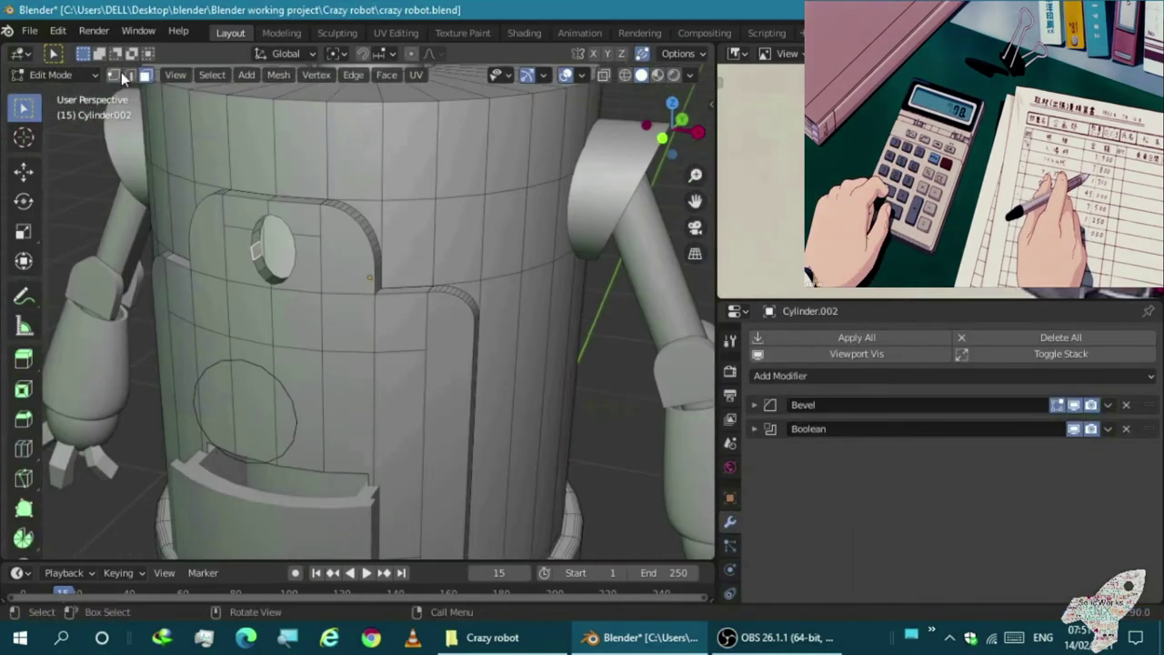
# Switch to edge select and inspect the cut hole with see-through display
pyautogui.click(129, 74)
pyautogui.scroll(3, 272, 255)
pyautogui.scroll(3, 273, 255)
pyautogui.scroll(2, 464, 349)
pyautogui.moveTo(464, 348)
pyautogui.mouseDown(button='middle')
pyautogui.moveTo(505, 384)
pyautogui.moveTo(463, 335)
pyautogui.moveTo(551, 328)
pyautogui.moveTo(452, 297)
pyautogui.mouseUp(button='middle')
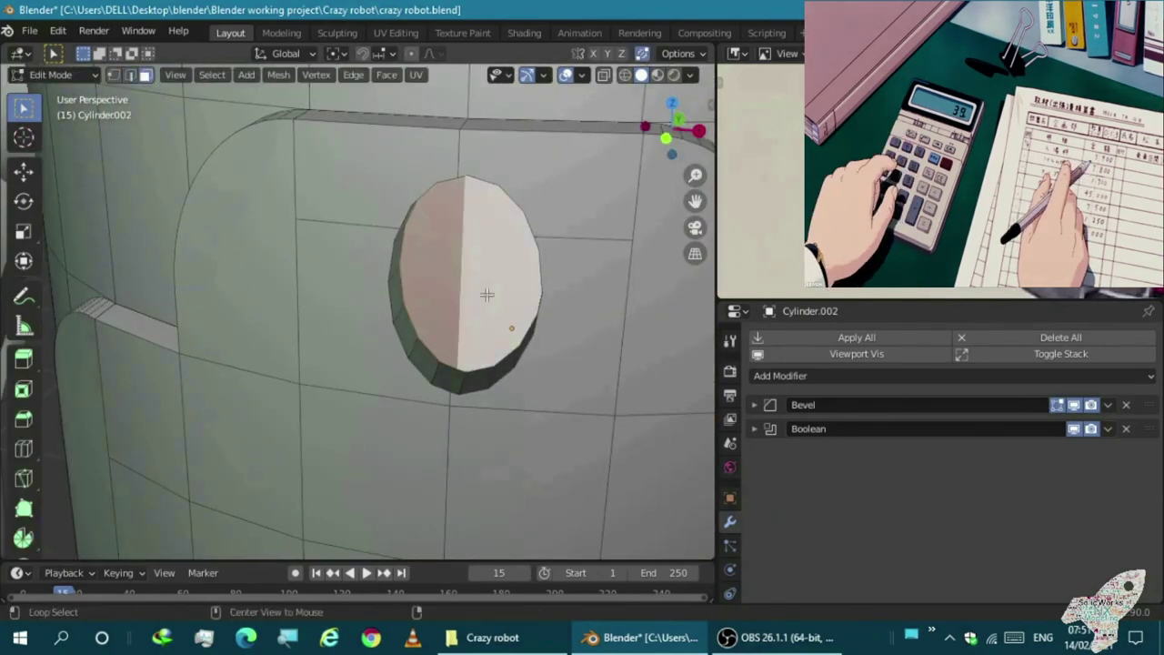
pyautogui.hotkey('alt', 'z')
pyautogui.rightClick(505, 258)
pyautogui.keyDown('alt'); pyautogui.moveTo(505, 258); pyautogui.dragTo(354, 324, button='middle'); pyautogui.keyUp('alt')
# Orbit around the body's edge loops, then exit Edit Mode to front view
pyautogui.press('Tab')
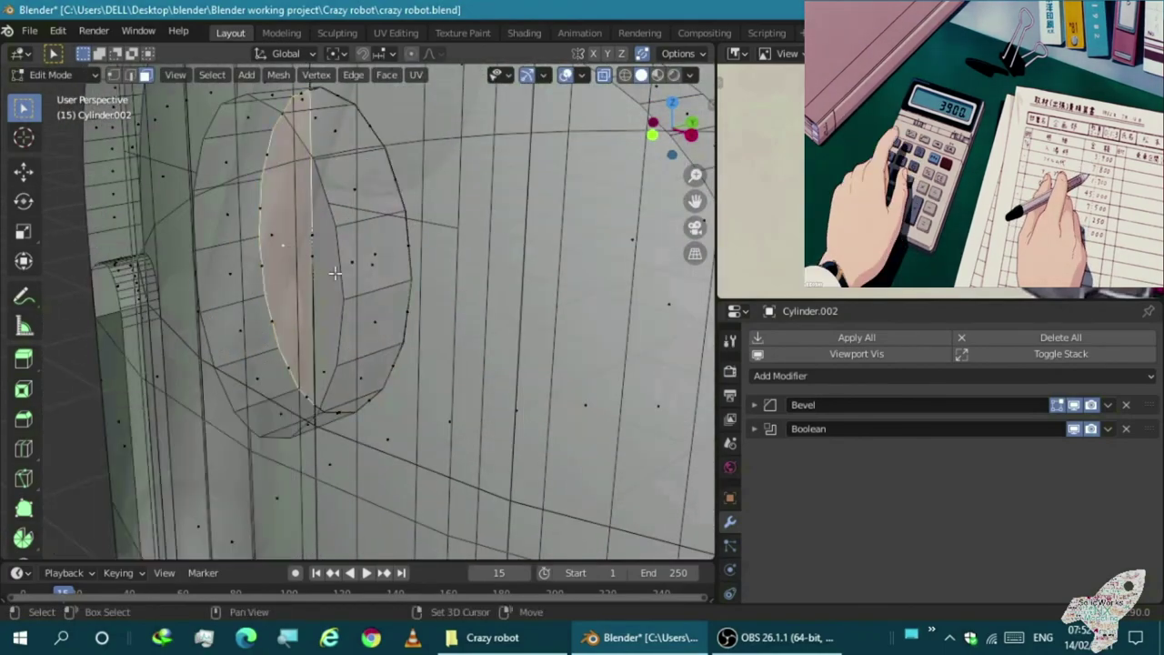
pyautogui.press('Tab')
pyautogui.moveTo(338, 312)
pyautogui.mouseDown(button='middle')
pyautogui.moveTo(381, 160)
pyautogui.moveTo(368, 329)
pyautogui.mouseUp(button='middle')
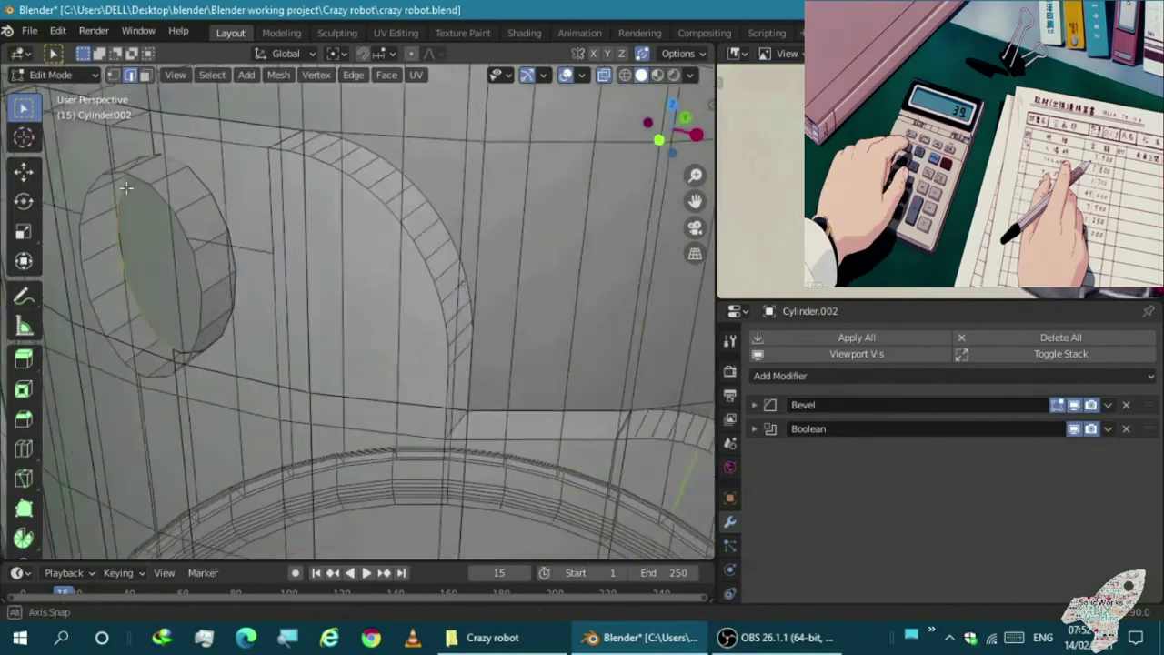
pyautogui.scroll(5, 368, 329)
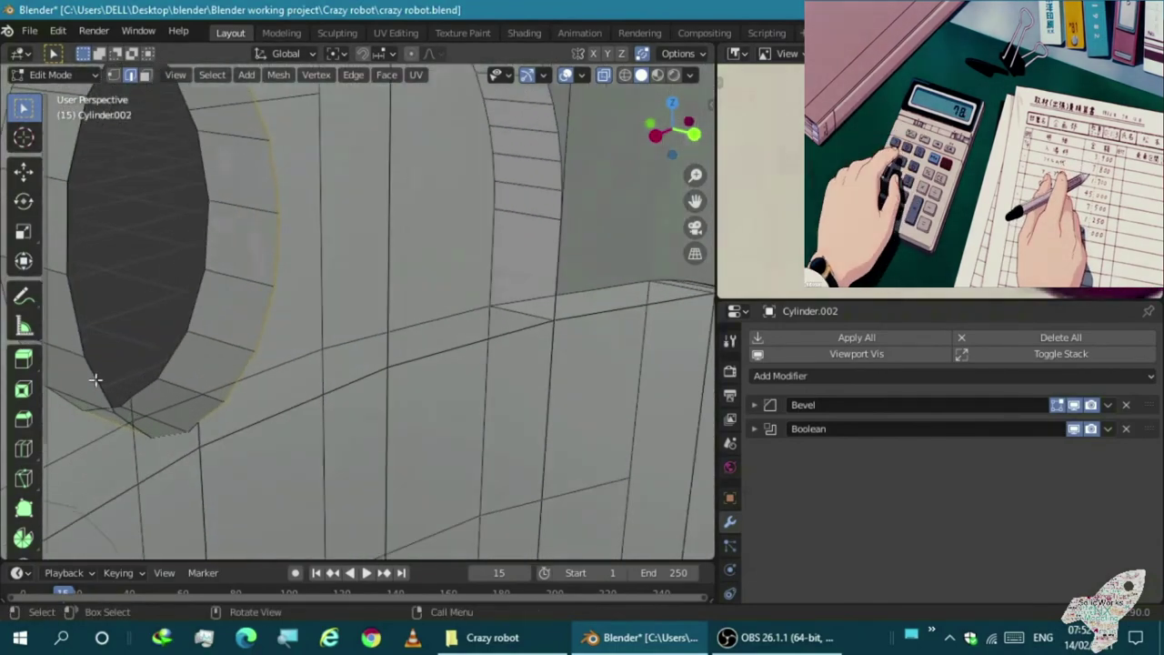
pyautogui.moveTo(69, 237)
pyautogui.keyDown('shift'); pyautogui.mouseDown(button='middle')
pyautogui.moveTo(82, 134)
pyautogui.moveTo(165, 134)
pyautogui.mouseUp(button='middle'); pyautogui.keyUp('shift')
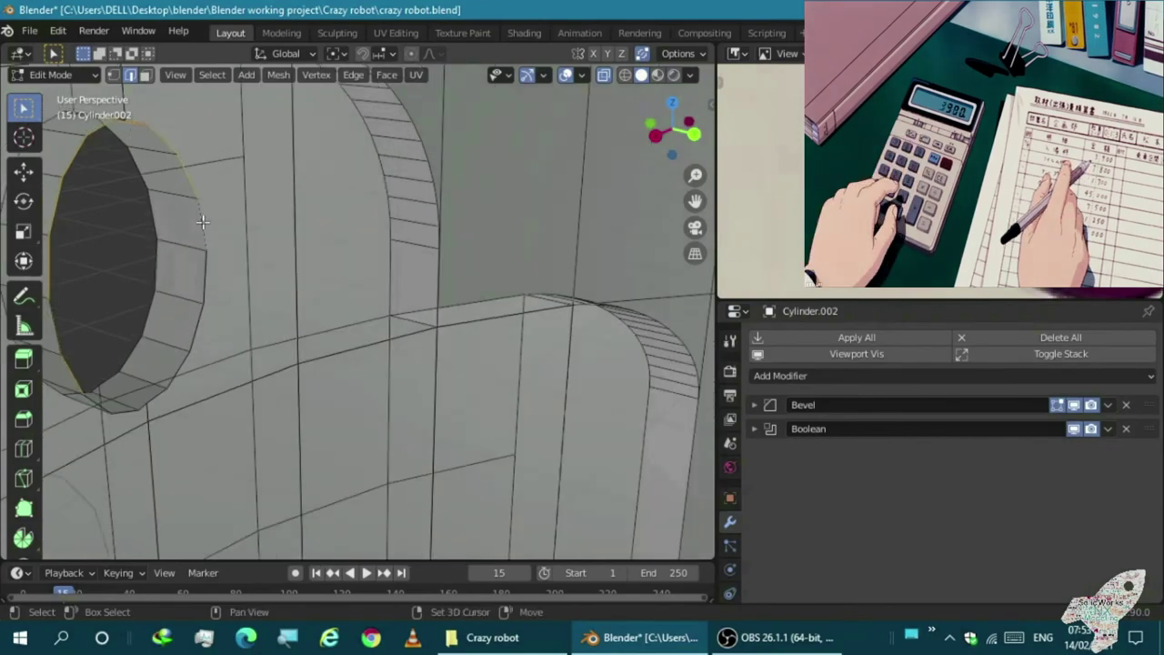
pyautogui.moveTo(102, 409)
pyautogui.mouseDown(button='middle')
pyautogui.moveTo(469, 324)
pyautogui.moveTo(300, 446)
pyautogui.moveTo(269, 325)
pyautogui.mouseUp(button='middle')
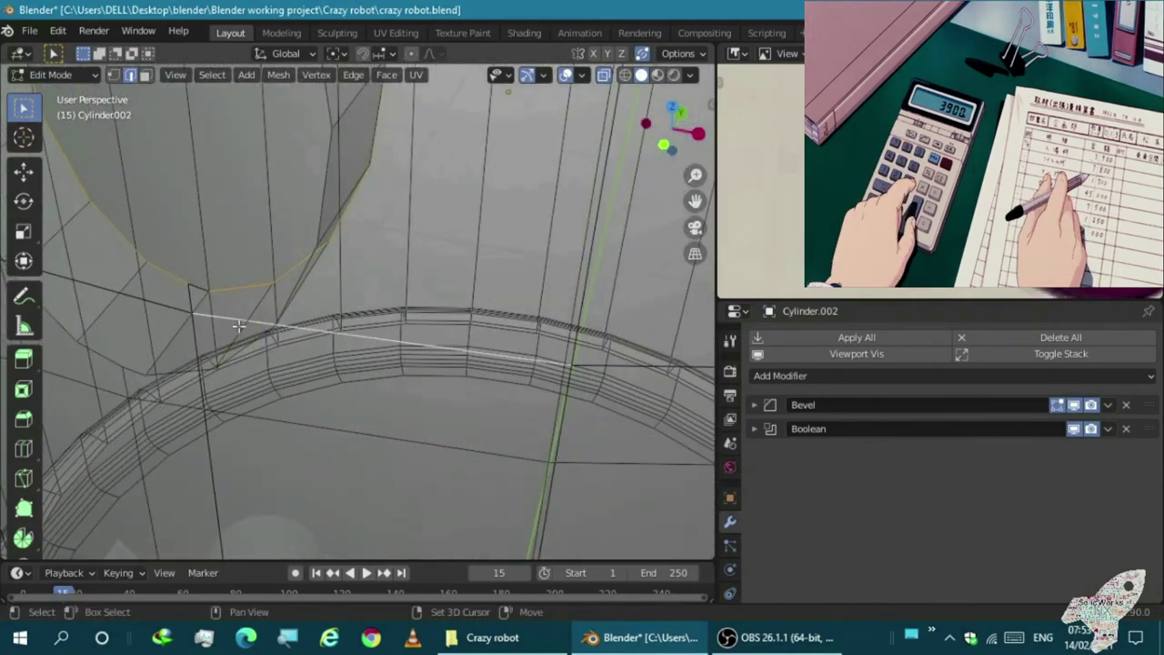
pyautogui.moveTo(225, 321); pyautogui.dragTo(444, 309, button='middle')
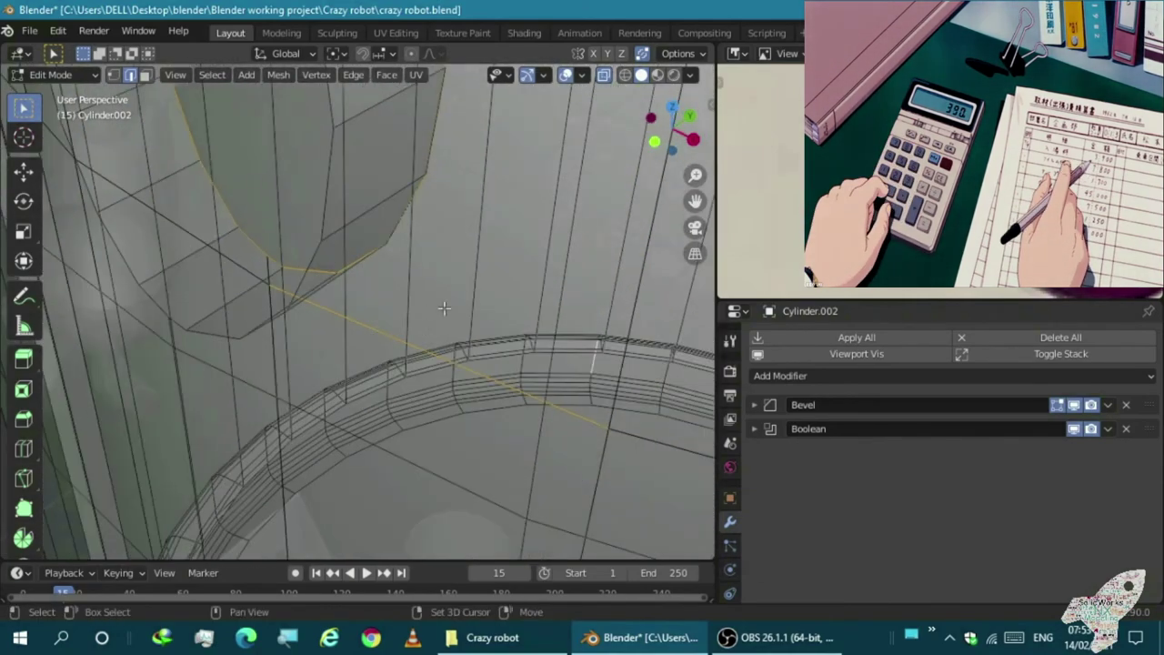
pyautogui.moveTo(391, 323); pyautogui.dragTo(541, 305, button='middle')
pyautogui.press('KP_1')
pyautogui.press('Tab')
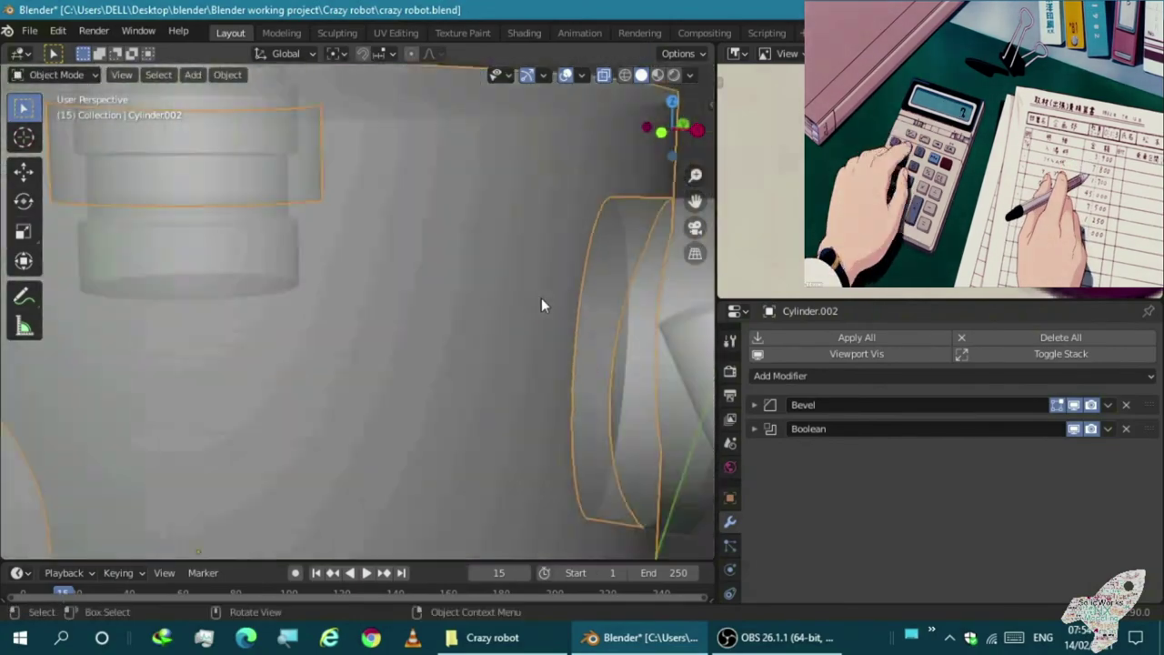
pyautogui.scroll(-5, 541, 304)
# Orbit around the robot and select the lower chest circle Circle.004
pyautogui.moveTo(357, 419); pyautogui.dragTo(520, 252, button='middle')
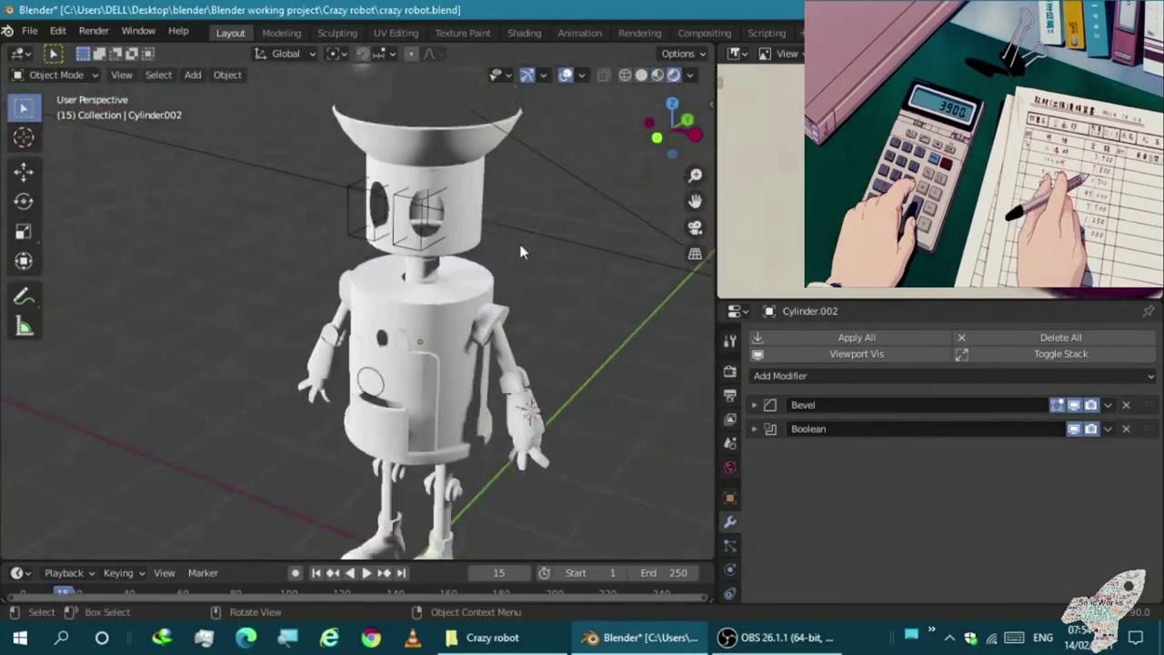
pyautogui.scroll(3, 520, 252)
pyautogui.scroll(2, 521, 252)
pyautogui.scroll(2, 445, 428)
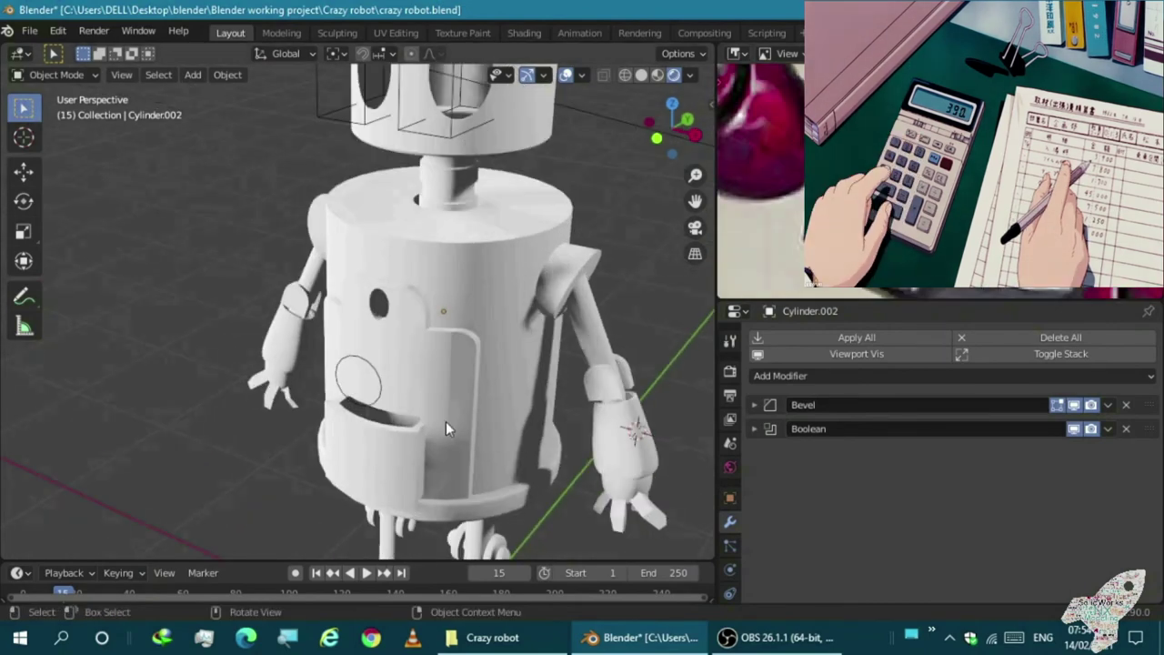
pyautogui.moveTo(445, 429); pyautogui.dragTo(359, 350, button='middle')
pyautogui.click(350, 312)
# Extrude the chest circle outward, then resize and reposition the extruded face
pyautogui.press('KP_1')
pyautogui.press('Tab')
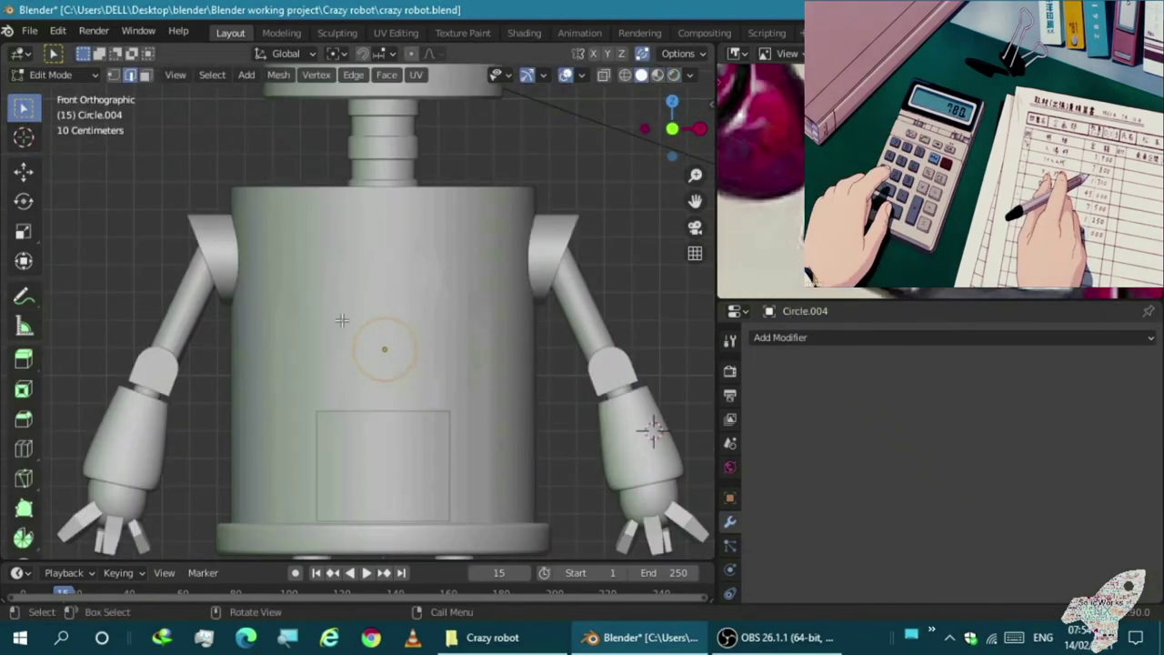
pyautogui.press('KP_3')
pyautogui.press('e')
pyautogui.click(335, 347)
pyautogui.scroll(2, 314, 341)
pyautogui.press('s')
pyautogui.press('g')
pyautogui.click(351, 347)
pyautogui.moveTo(351, 346)
pyautogui.mouseDown(button='middle')
pyautogui.moveTo(227, 237)
pyautogui.moveTo(312, 227)
pyautogui.moveTo(419, 327)
pyautogui.mouseUp(button='middle')
# Shade the chest circle smooth and add a 0.01 m Solidify modifier
pyautogui.press('Tab')
pyautogui.rightClick(312, 227)
pyautogui.click(312, 227)
pyautogui.click(730, 530)
pyautogui.click(730, 434)
pyautogui.click(950, 375)
# Inset the circle's front face and push the inner face in to form a recess
pyautogui.click(149, 393)
pyautogui.moveTo(149, 393)
pyautogui.mouseDown(button='middle')
pyautogui.moveTo(325, 309)
pyautogui.moveTo(322, 358)
pyautogui.mouseUp(button='middle')
pyautogui.click(325, 310)
pyautogui.press('Tab')
pyautogui.press('3')
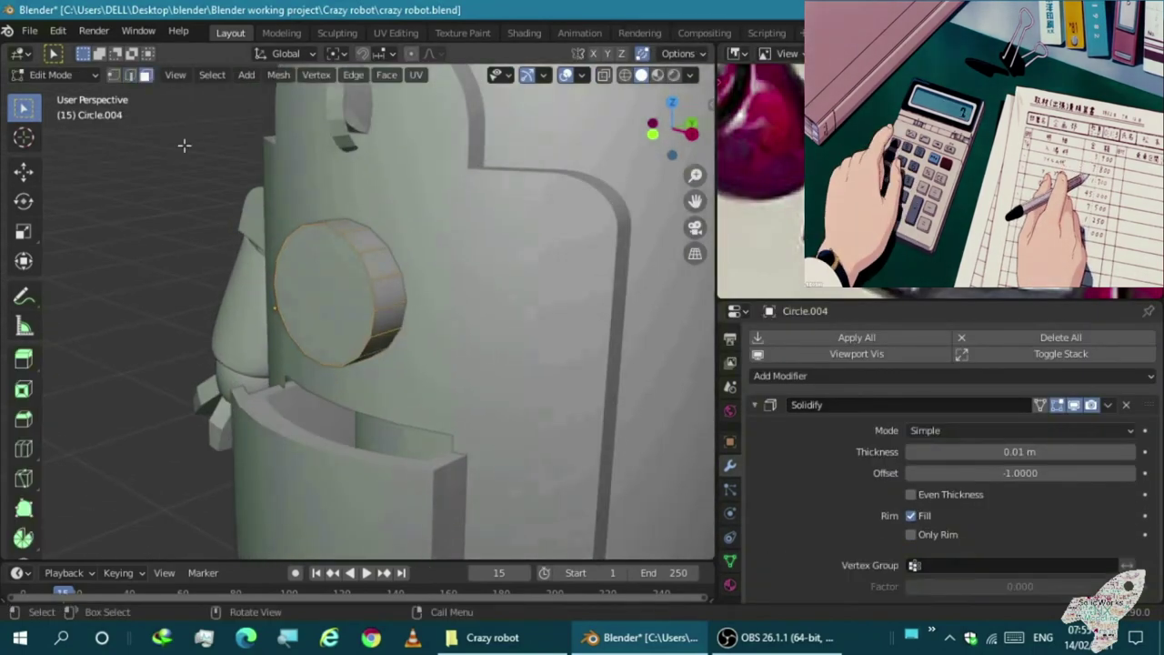
pyautogui.click(331, 312)
pyautogui.moveTo(331, 312); pyautogui.dragTo(331, 312, button='middle')
pyautogui.press('i')
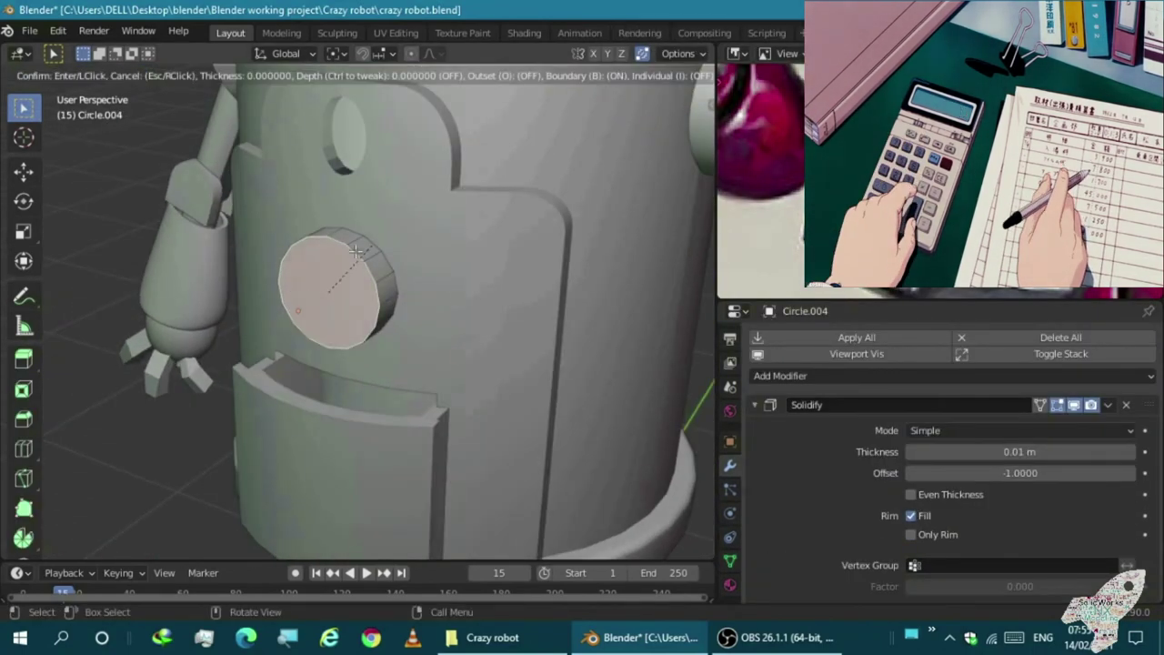
pyautogui.click(57, 375)
pyautogui.scroll(2, 232, 290)
pyautogui.press('e')
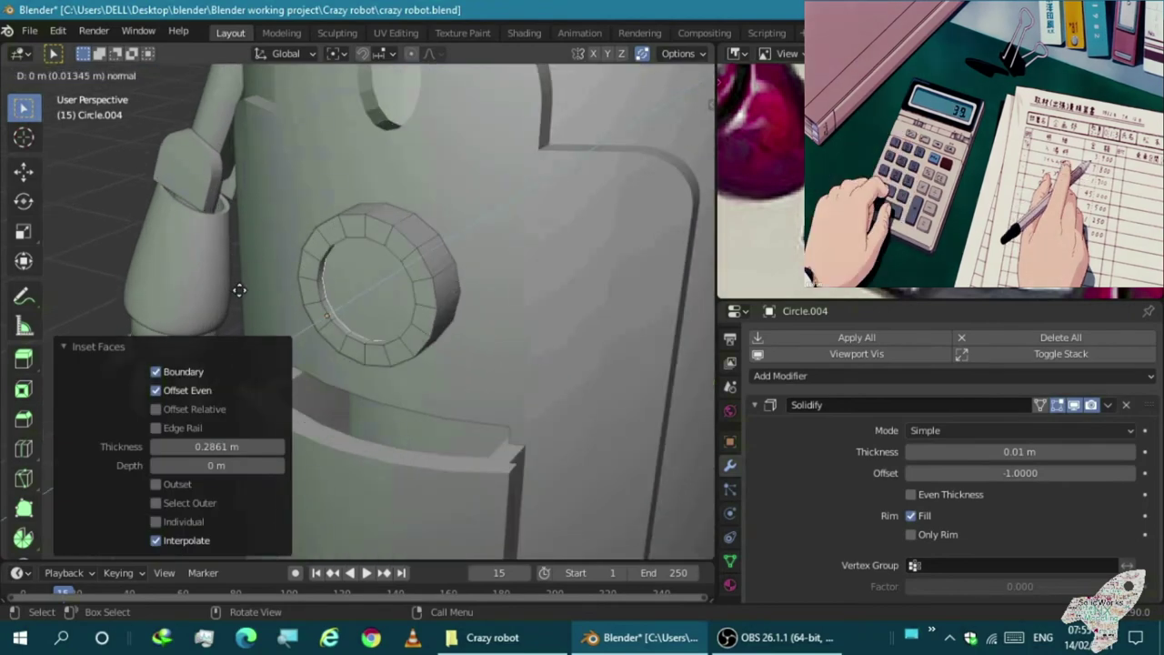
pyautogui.click(322, 289)
# Add a level-1 Subdivision Surface modifier to the ring with Ctrl+1
pyautogui.press('Tab')
pyautogui.click(780, 376)
pyautogui.moveTo(554, 342)
pyautogui.mouseDown(button='middle')
pyautogui.moveTo(449, 310)
pyautogui.moveTo(491, 323)
pyautogui.mouseUp(button='middle')
pyautogui.hotkey('ctrl', '1')
pyautogui.scroll(-5, 951, 517)
pyautogui.scroll(-3, 409, 369)
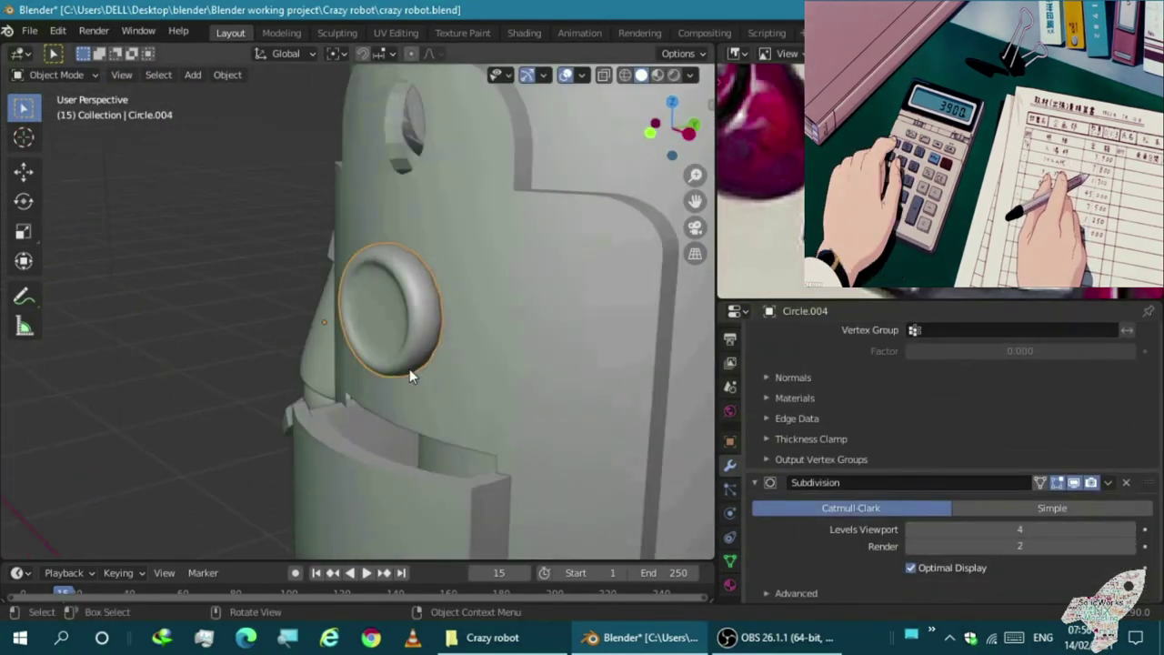
# Scale the ring down to 0.75 from the front view
pyautogui.press('KP_1')
pyautogui.press('s')
pyautogui.click(384, 330)
pyautogui.moveTo(384, 330); pyautogui.dragTo(459, 333, button='middle')
pyautogui.press('KP_Decimal')
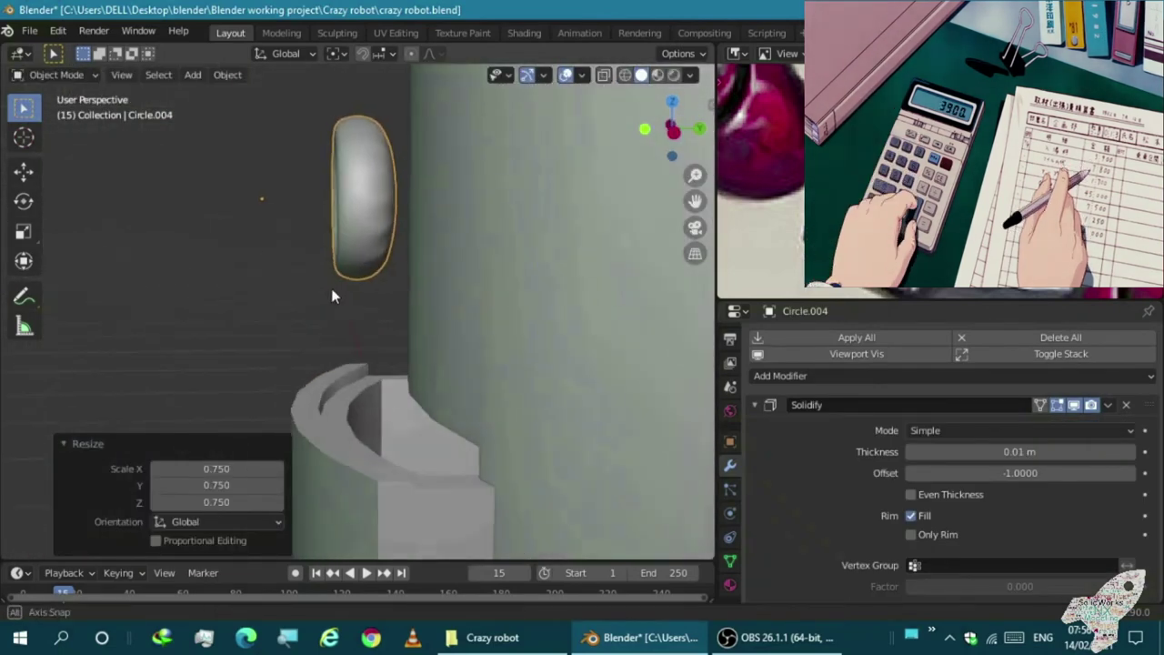
# Stretch the ring along Y and move it along Y to sit just off the body
pyautogui.press('s')
pyautogui.press('y')
pyautogui.click(405, 208)
pyautogui.moveTo(406, 209); pyautogui.dragTo(385, 221, button='middle')
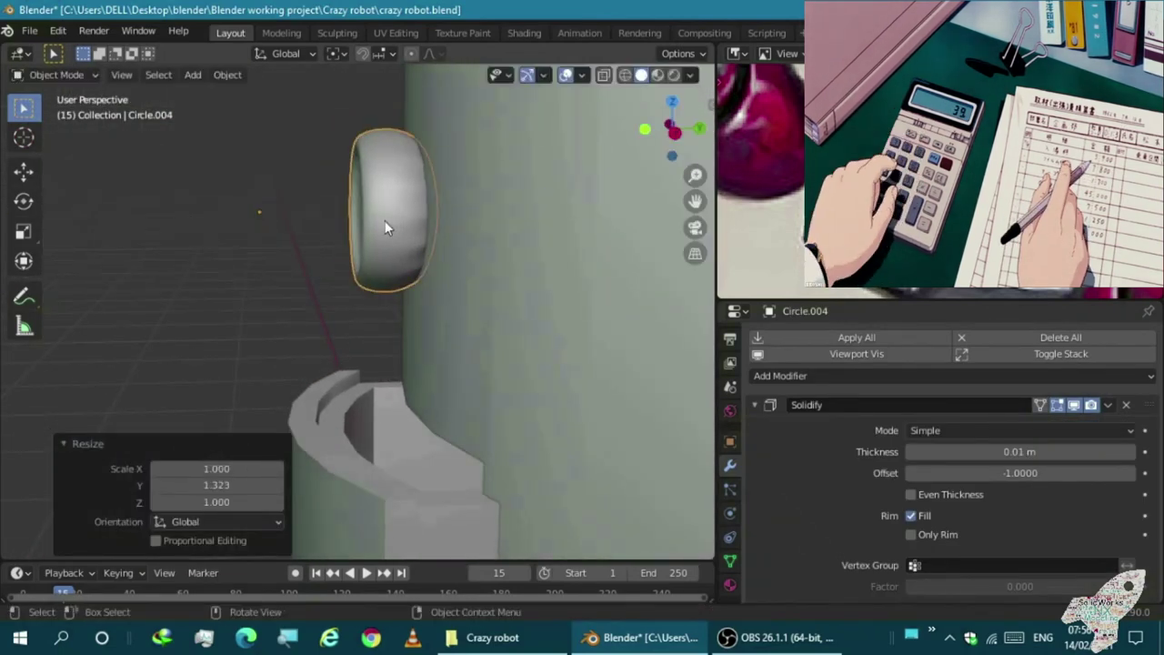
pyautogui.press('KP_3')
pyautogui.press('g')
pyautogui.press('y')
pyautogui.click(296, 273)
pyautogui.press('KP_1')
pyautogui.moveTo(296, 273); pyautogui.dragTo(637, 346, button='middle')
pyautogui.scroll(-5, 838, 411)
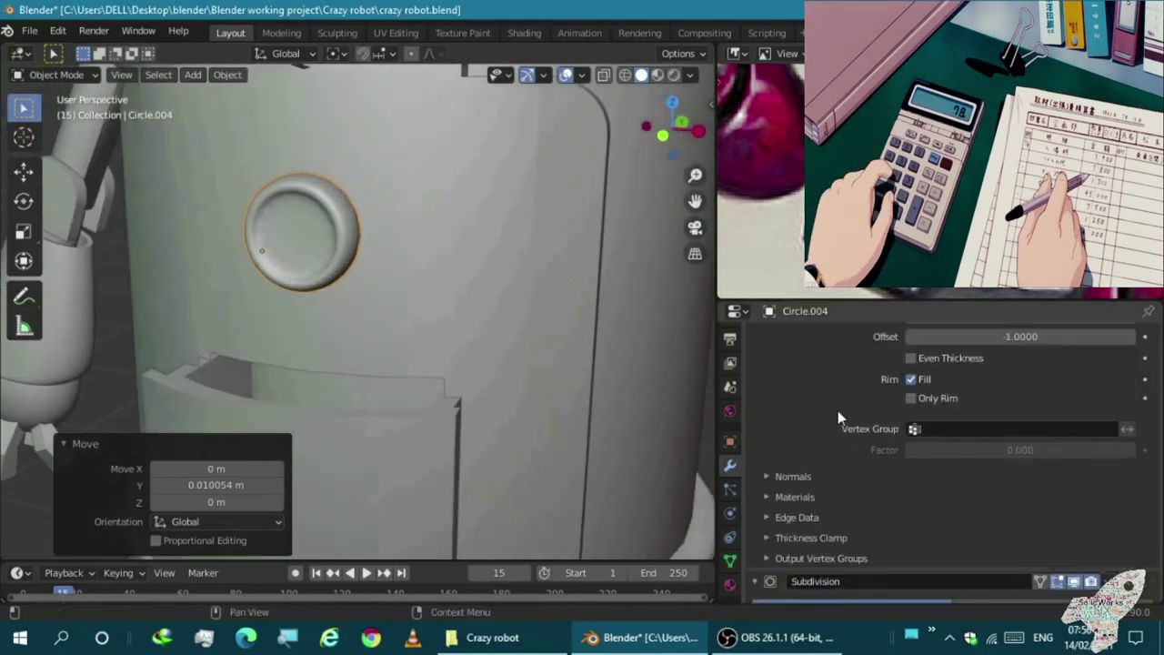
# Turn off Optimal Display and adjust the Subdivision modifier's advanced settings
pyautogui.click(801, 405)
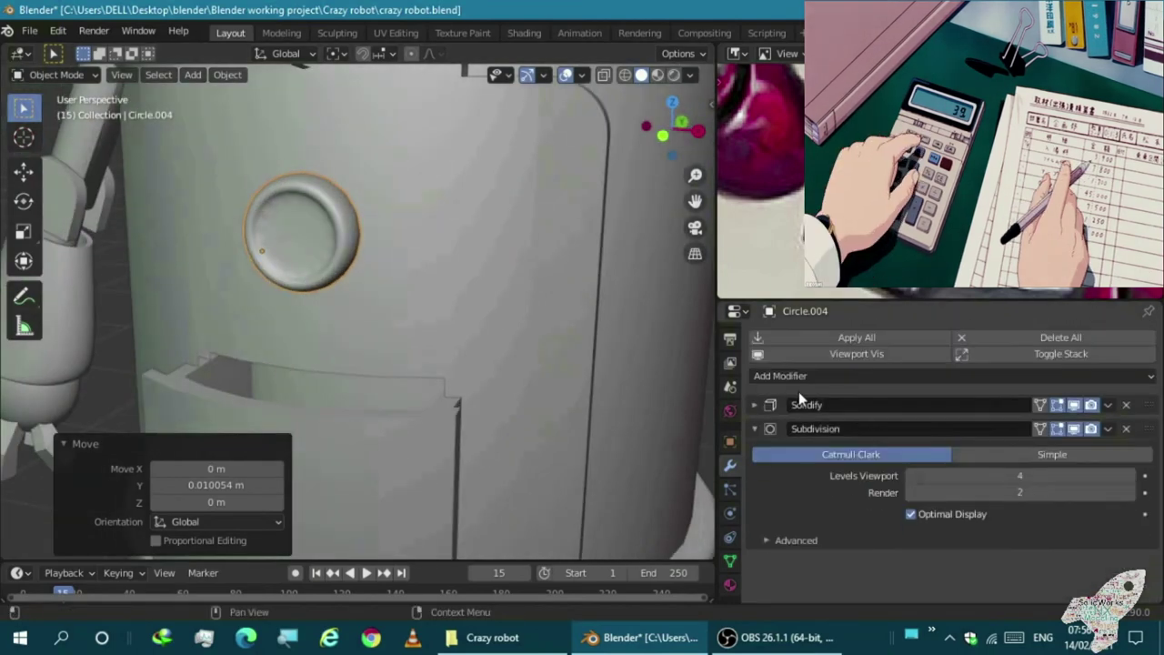
pyautogui.click(910, 514)
pyautogui.click(937, 540)
pyautogui.scroll(-1, 965, 515)
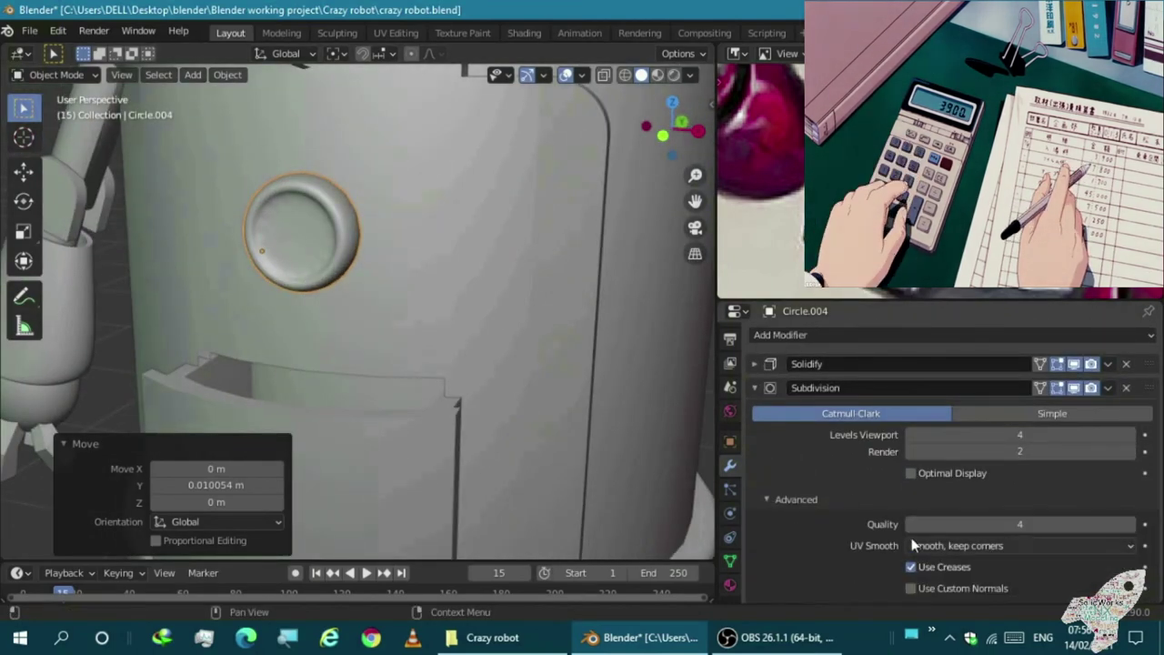
pyautogui.click(922, 525)
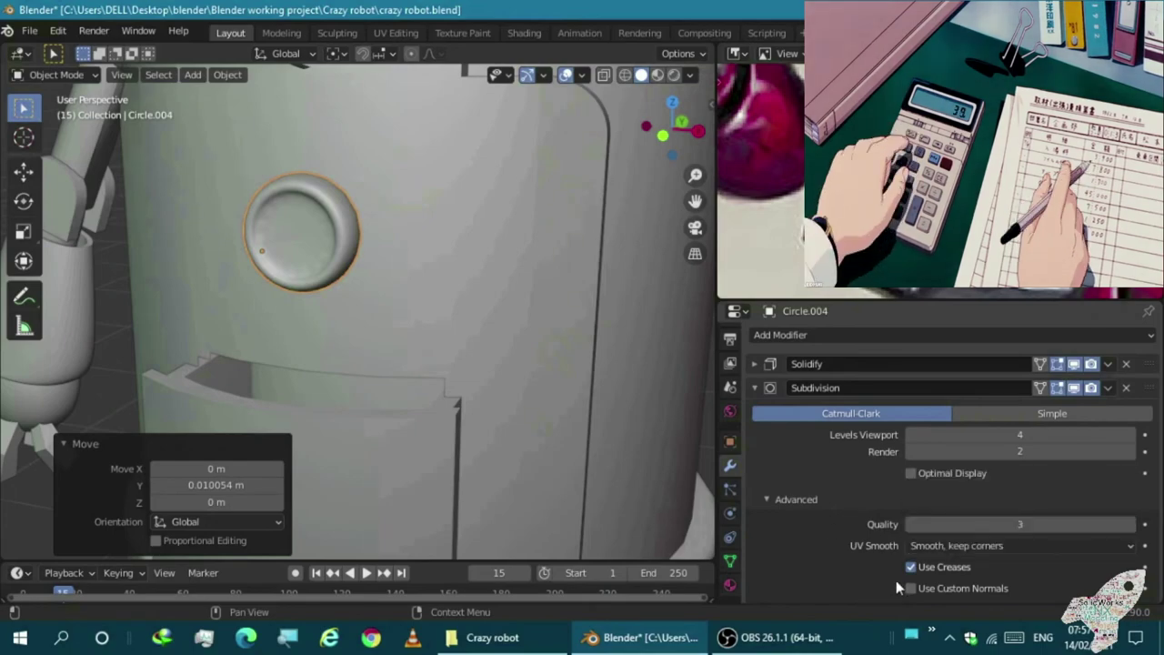
pyautogui.click(767, 507)
pyautogui.click(754, 428)
pyautogui.scroll(-5, 392, 359)
# Select the body cylinder Cylinder.002 and enter Edit Mode
pyautogui.moveTo(373, 364); pyautogui.dragTo(538, 361, button='middle')
pyautogui.scroll(3, 392, 359)
pyautogui.scroll(2, 537, 361)
pyautogui.moveTo(373, 451); pyautogui.dragTo(467, 346, button='middle')
pyautogui.scroll(3, 370, 283)
pyautogui.click(370, 283)
pyautogui.press('Tab')
pyautogui.scroll(3, 295, 288)
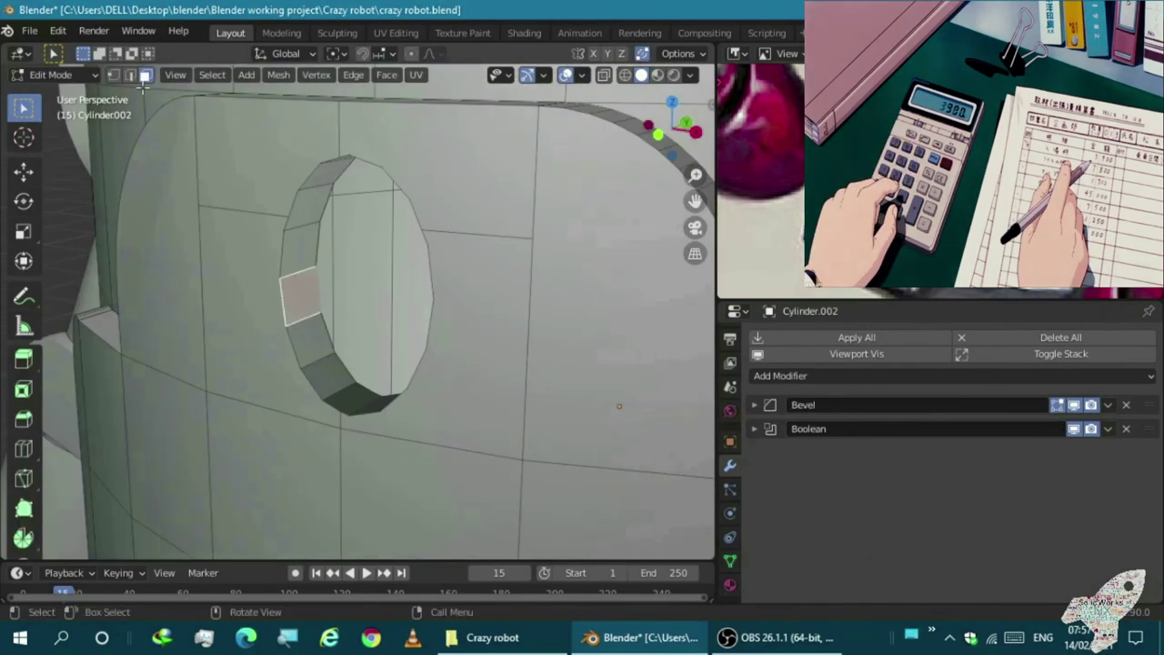
# Duplicate the upper hole's faces and separate them into a new object
pyautogui.scroll(2, 297, 364)
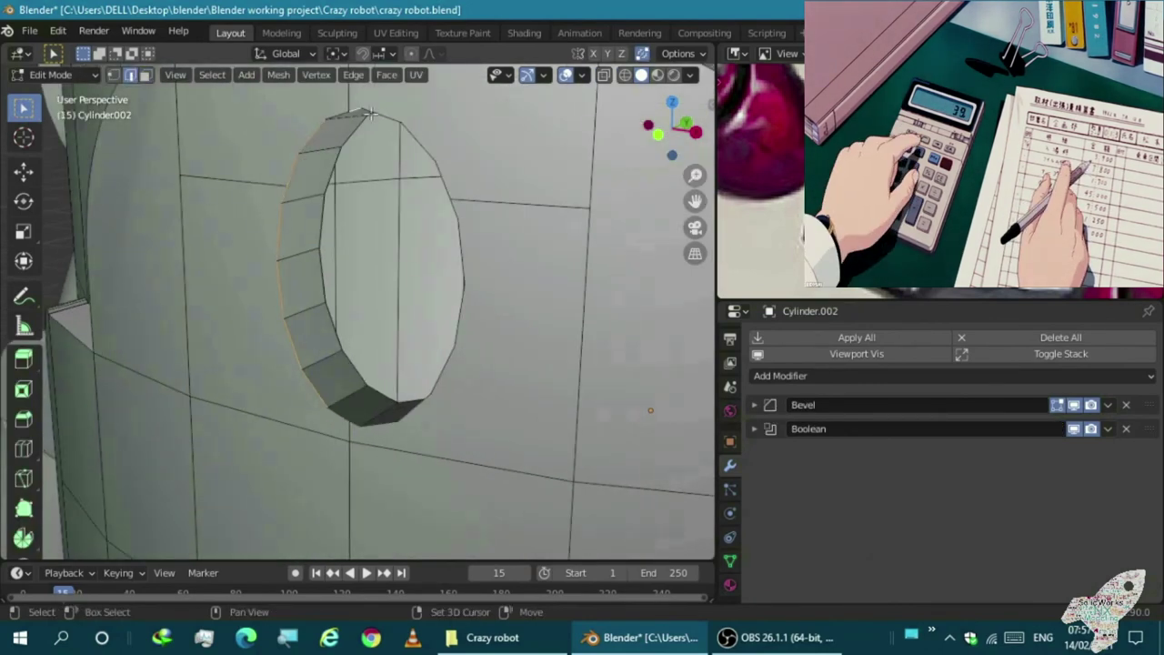
pyautogui.moveTo(450, 365); pyautogui.dragTo(335, 398, button='middle')
pyautogui.scroll(3, 373, 359)
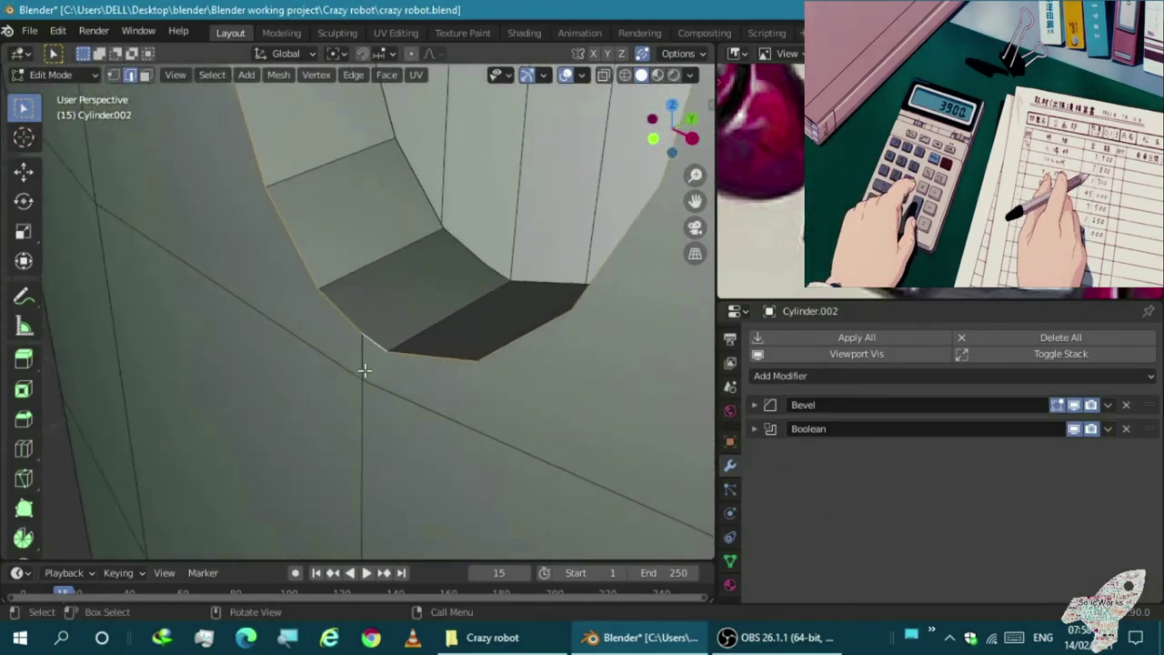
pyautogui.scroll(-5, 372, 358)
pyautogui.moveTo(372, 358); pyautogui.dragTo(419, 364, button='middle')
pyautogui.click(342, 376)
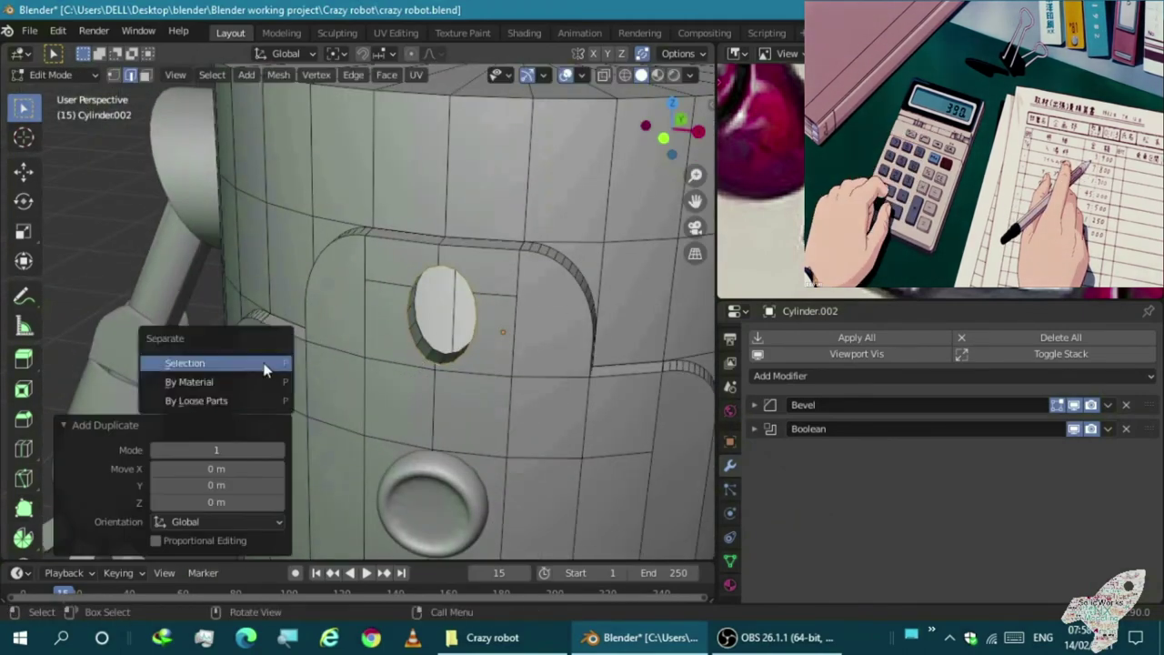
pyautogui.press('Tab')
pyautogui.click(416, 345)
# Move the separated hole piece slightly along Y from the side view
pyautogui.scroll(-5, 517, 437)
pyautogui.scroll(3, 482, 405)
pyautogui.scroll(3, 382, 332)
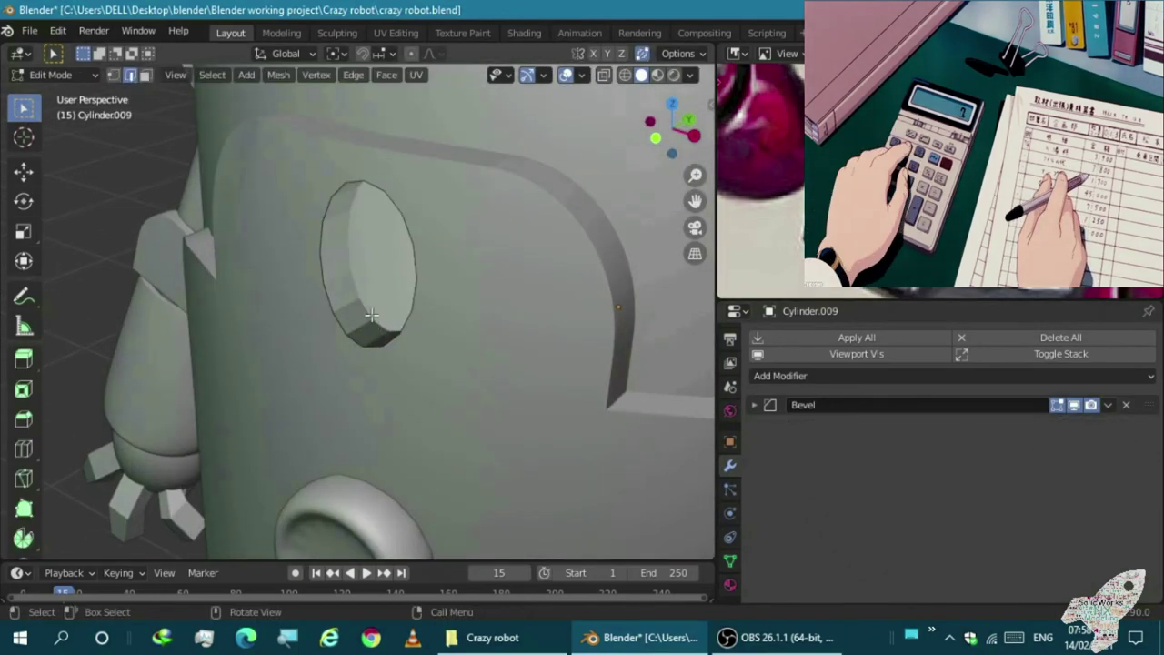
pyautogui.press('KP_3')
pyautogui.press('g')
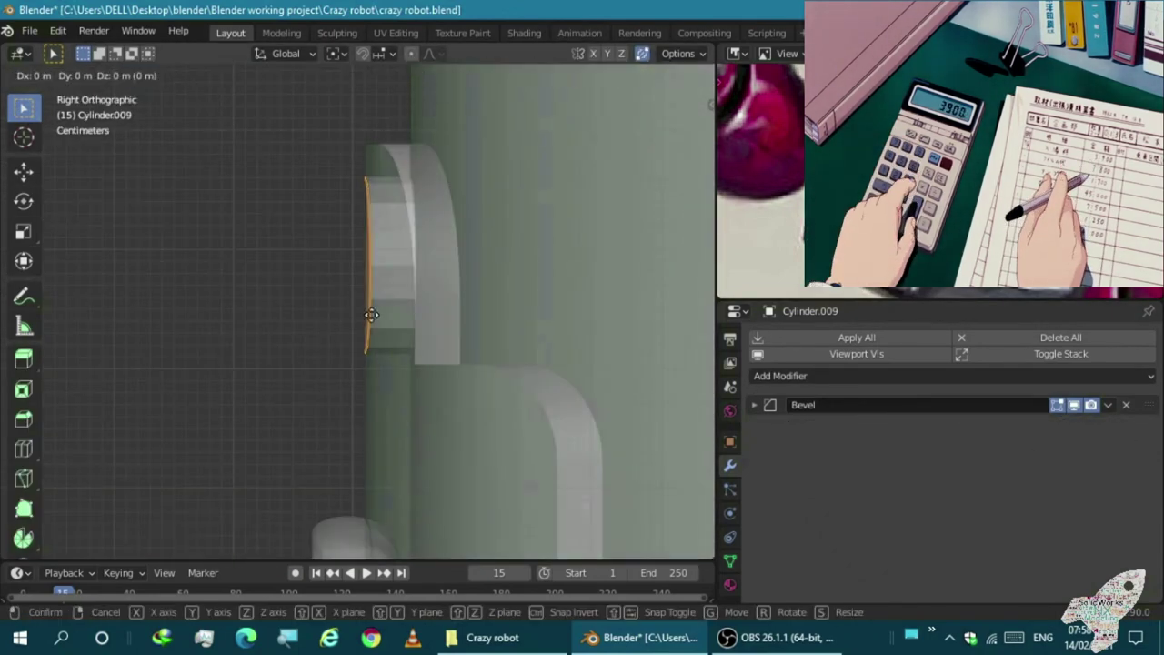
pyautogui.click(412, 321)
pyautogui.press('Tab')
pyautogui.moveTo(387, 324)
pyautogui.mouseDown(button='middle')
pyautogui.moveTo(151, 281)
pyautogui.moveTo(180, 326)
pyautogui.mouseUp(button='middle')
# Shade the hole piece Cylinder.009 smooth
pyautogui.click(320, 293)
pyautogui.scroll(-2, 334, 342)
pyautogui.scroll(-3, 334, 342)
pyautogui.scroll(5, 180, 327)
pyautogui.moveTo(327, 290)
pyautogui.mouseDown(button='middle')
pyautogui.moveTo(238, 265)
pyautogui.moveTo(318, 241)
pyautogui.mouseUp(button='middle')
pyautogui.rightClick(318, 241)
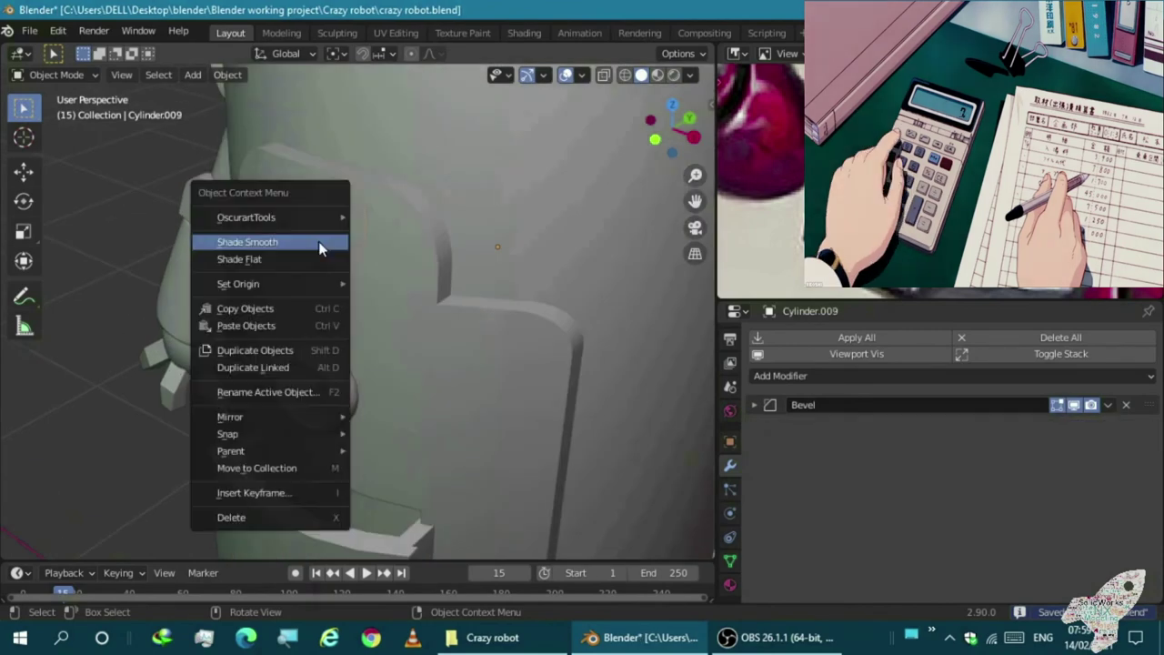
pyautogui.click(312, 241)
pyautogui.click(312, 234)
pyautogui.click(614, 433)
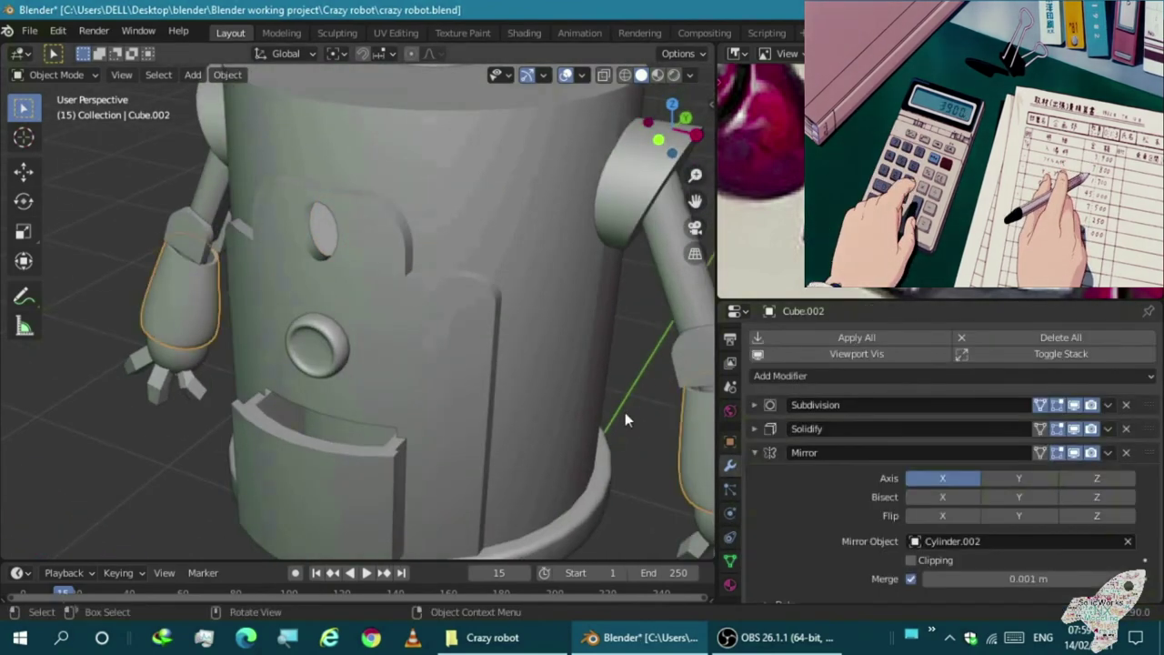
# In front view, add a cube at the chest ring and shrink it to a tiny size
pyautogui.scroll(-5, 622, 415)
pyautogui.scroll(6, 417, 234)
pyautogui.click(418, 256)
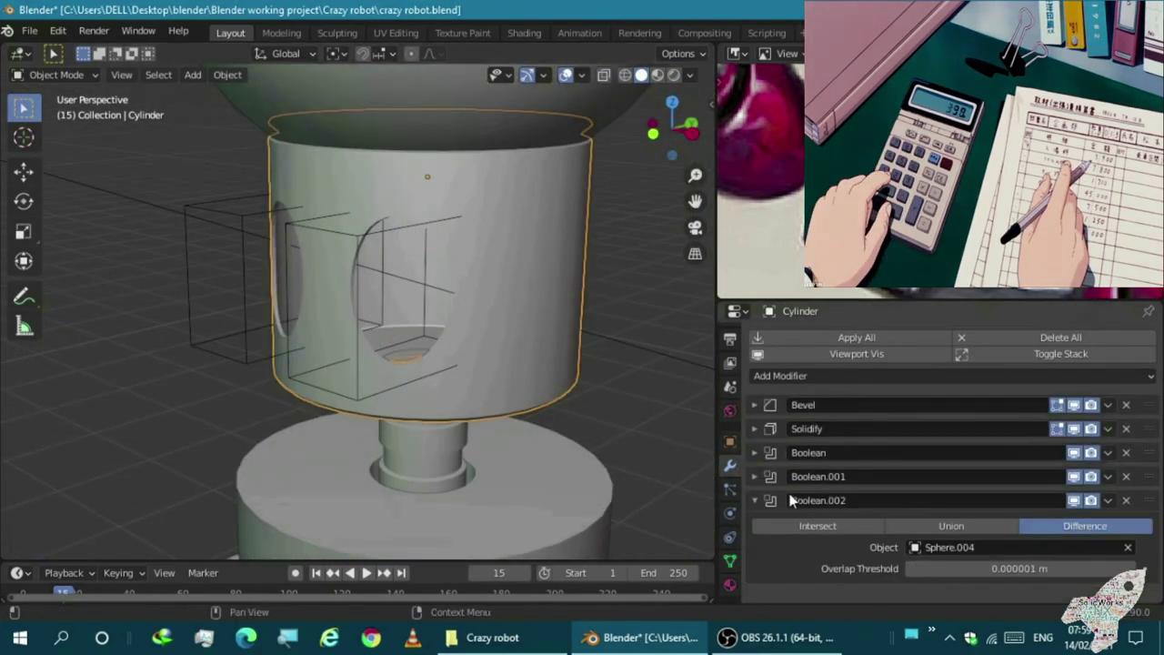
pyautogui.scroll(-4, 401, 432)
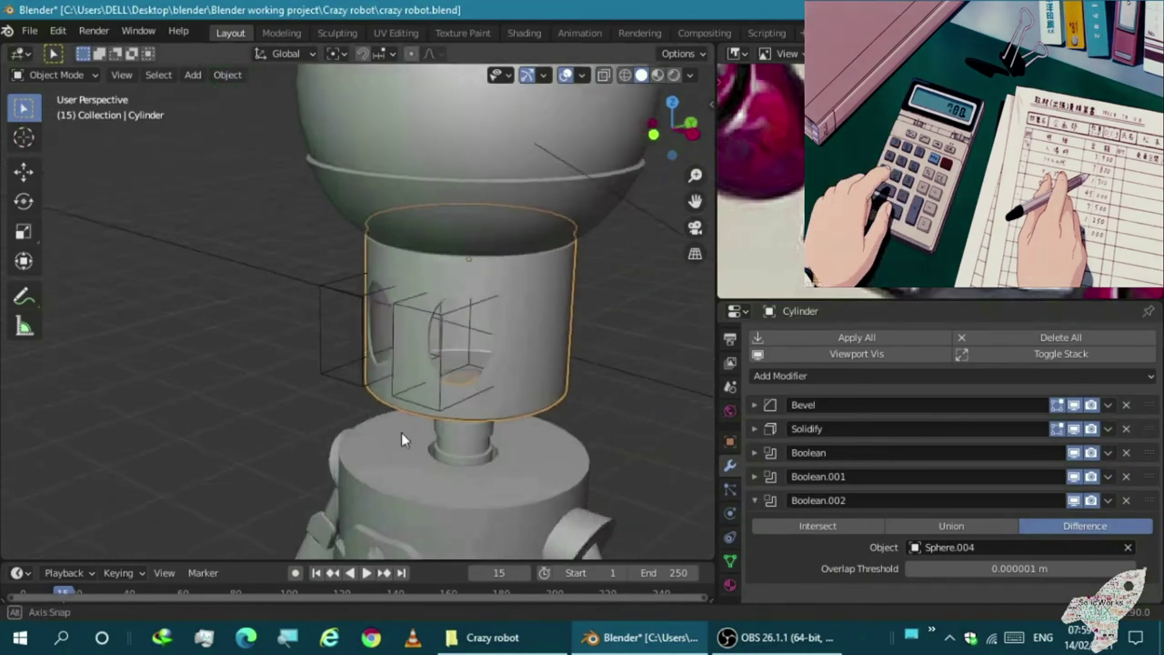
pyautogui.scroll(-2, 505, 445)
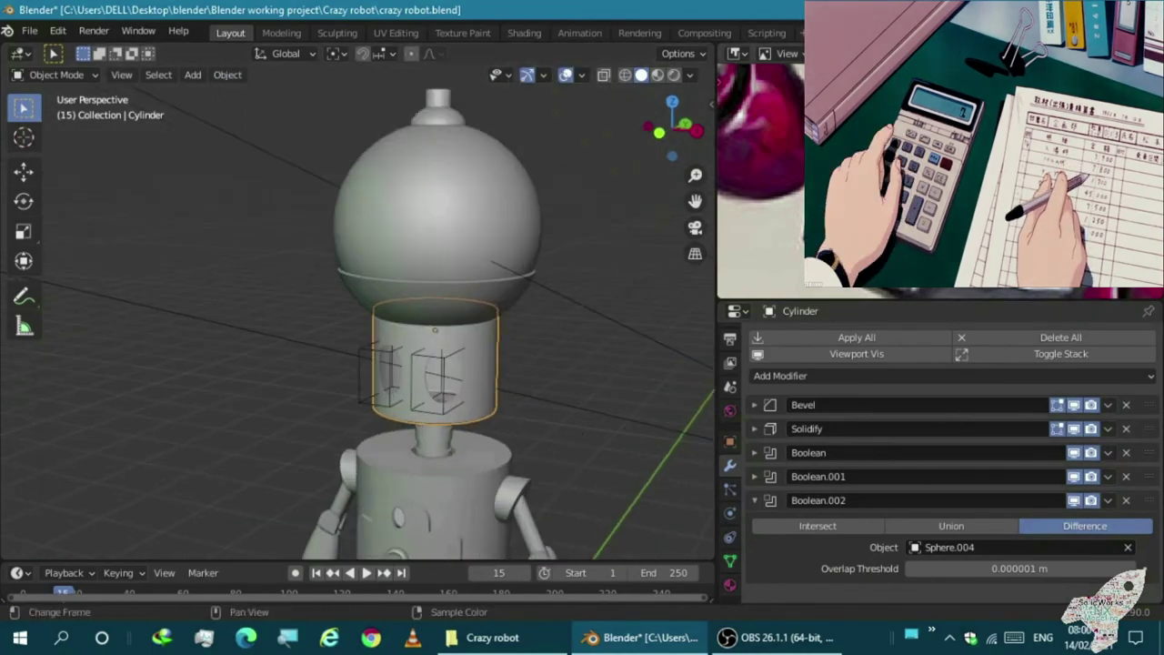
pyautogui.scroll(2, 409, 355)
pyautogui.scroll(3, 409, 355)
pyautogui.hotkey('shift', 'a')
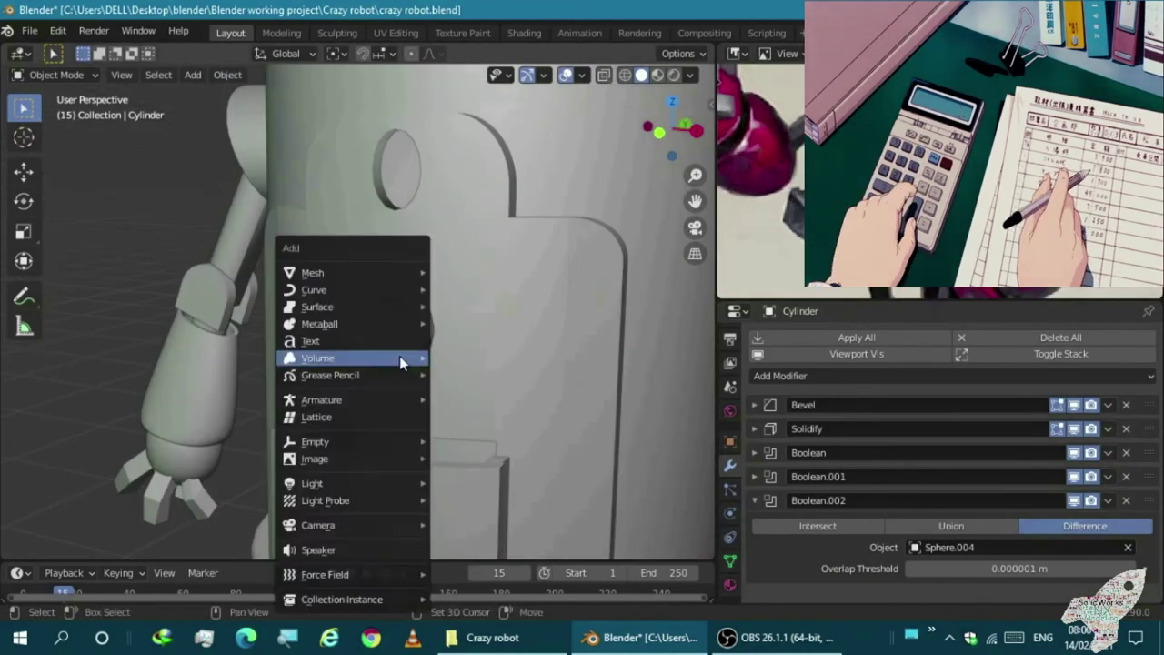
pyautogui.press('Escape')
pyautogui.press('KP_1')
pyautogui.hotkey('shift', 'a')
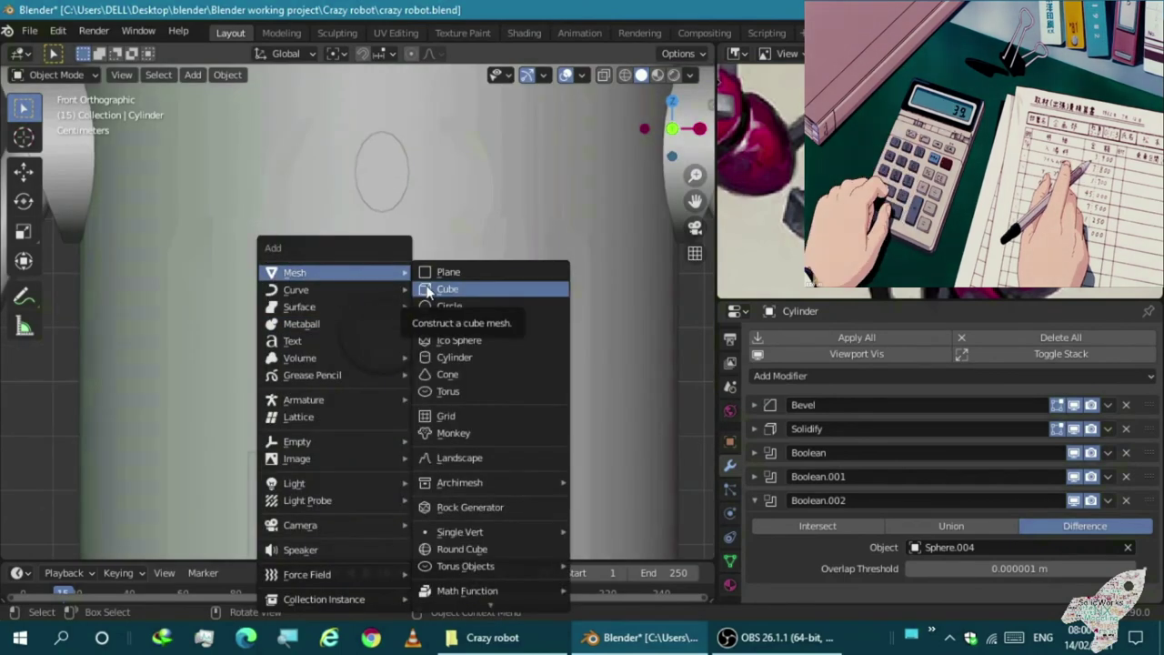
pyautogui.click(426, 289)
pyautogui.press('s')
pyautogui.click(404, 309)
# From the side view, flatten the small cube along Y into a plane
pyautogui.scroll(3, 404, 313)
pyautogui.scroll(1, 390, 319)
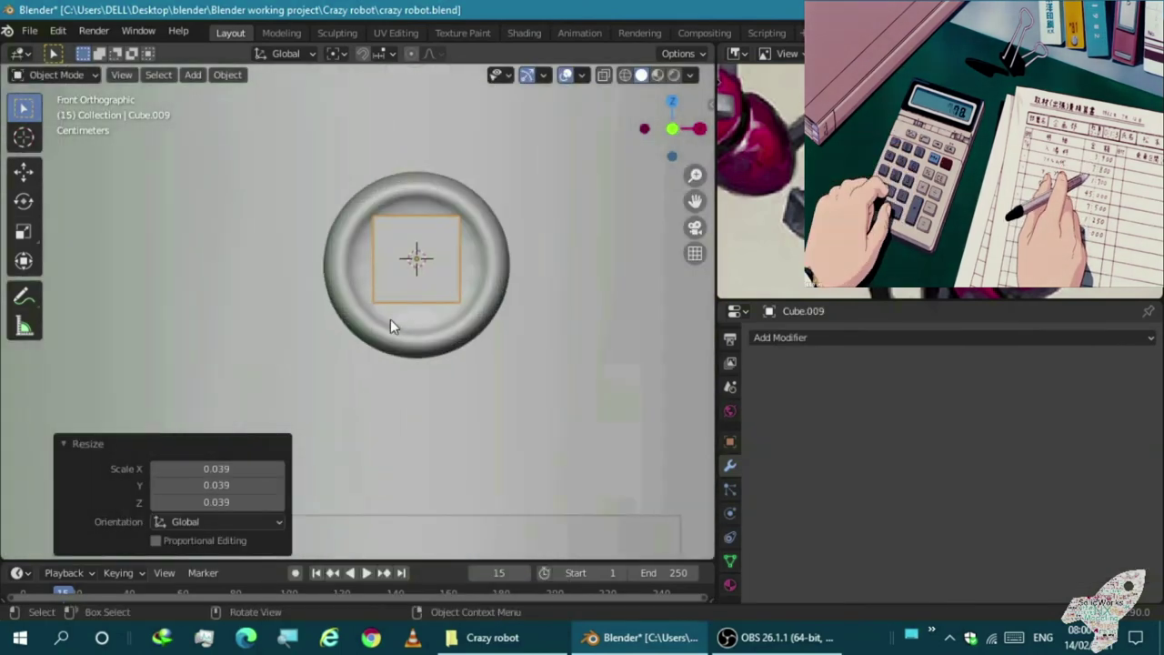
pyautogui.press('KP_3')
pyautogui.press('s')
pyautogui.press('y')
pyautogui.click(346, 299)
pyautogui.click(364, 311)
# Stretch the plane along X and rotate it about 29° diagonally across the ring
pyautogui.press('KP_1')
pyautogui.press('s')
pyautogui.press('x')
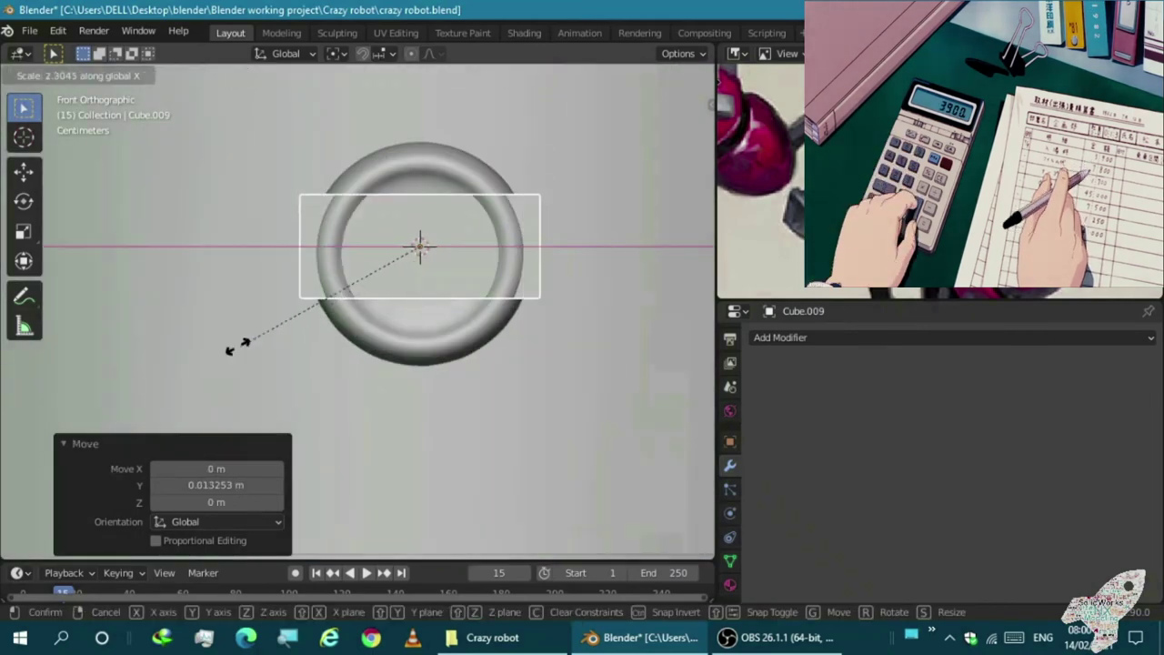
pyautogui.click(289, 303)
pyautogui.press('KP_3')
pyautogui.click(288, 285)
pyautogui.press('KP_1')
pyautogui.press('r')
pyautogui.click(323, 268)
pyautogui.press('KP_3')
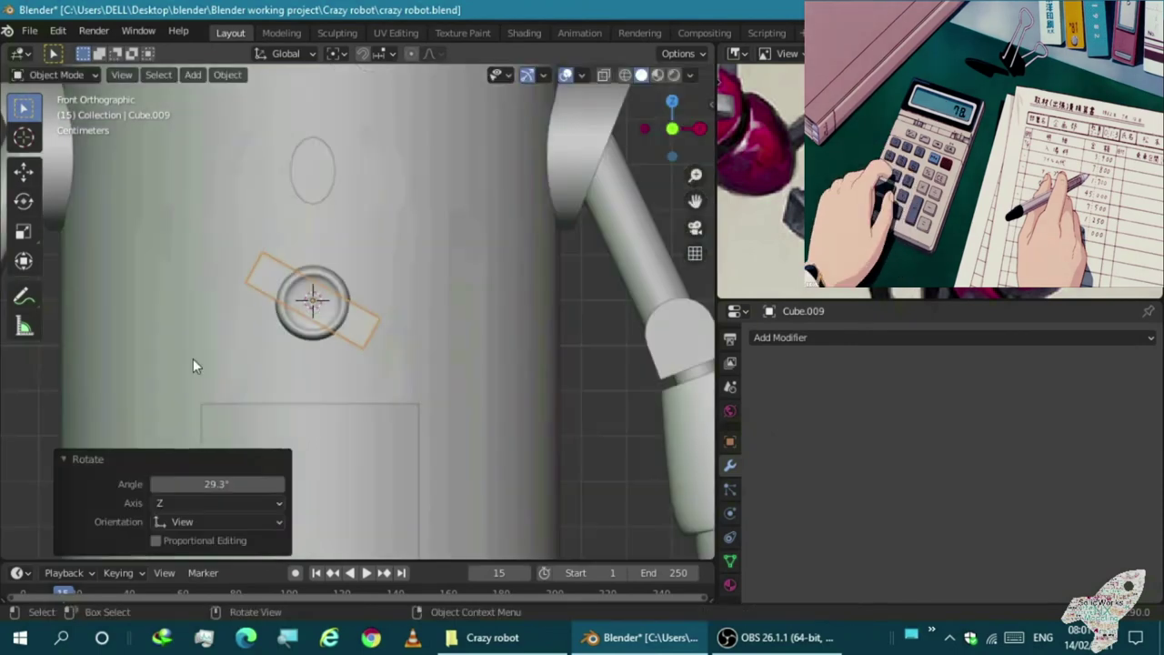
pyautogui.press('KP_1')
pyautogui.press('r')
# Add a Solidify modifier to the plane with 0.02 m thickness
pyautogui.click(281, 299)
pyautogui.click(951, 336)
pyautogui.click(855, 202)
pyautogui.scroll(2, 579, 410)
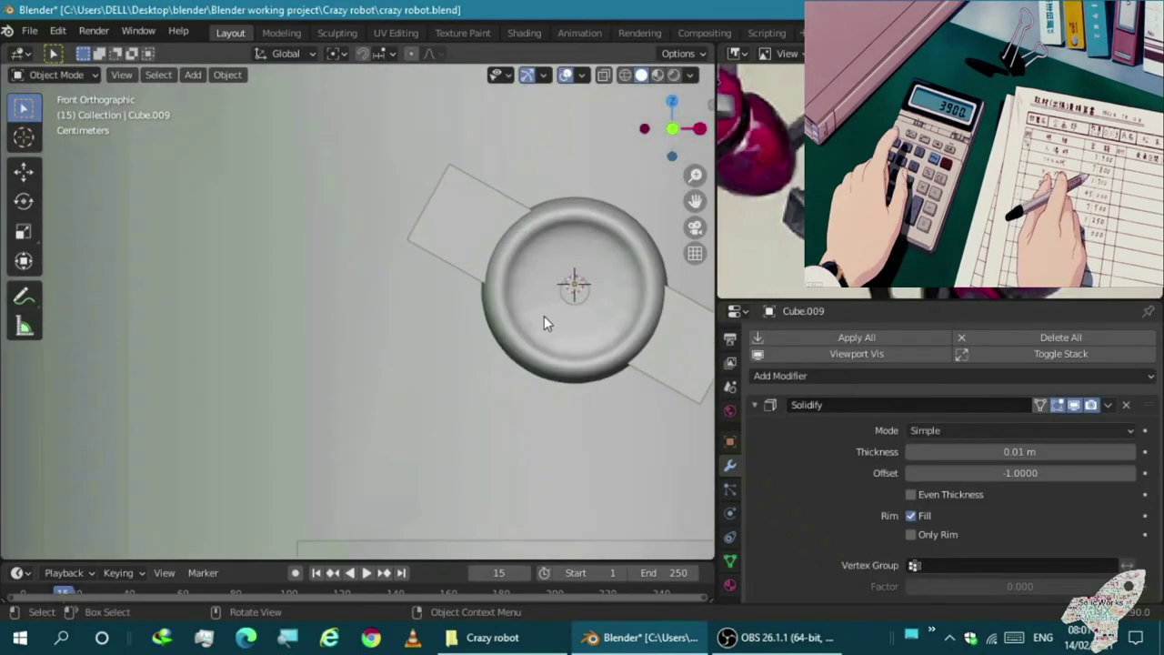
pyautogui.scroll(2, 561, 315)
pyautogui.moveTo(990, 451); pyautogui.dragTo(955, 451)
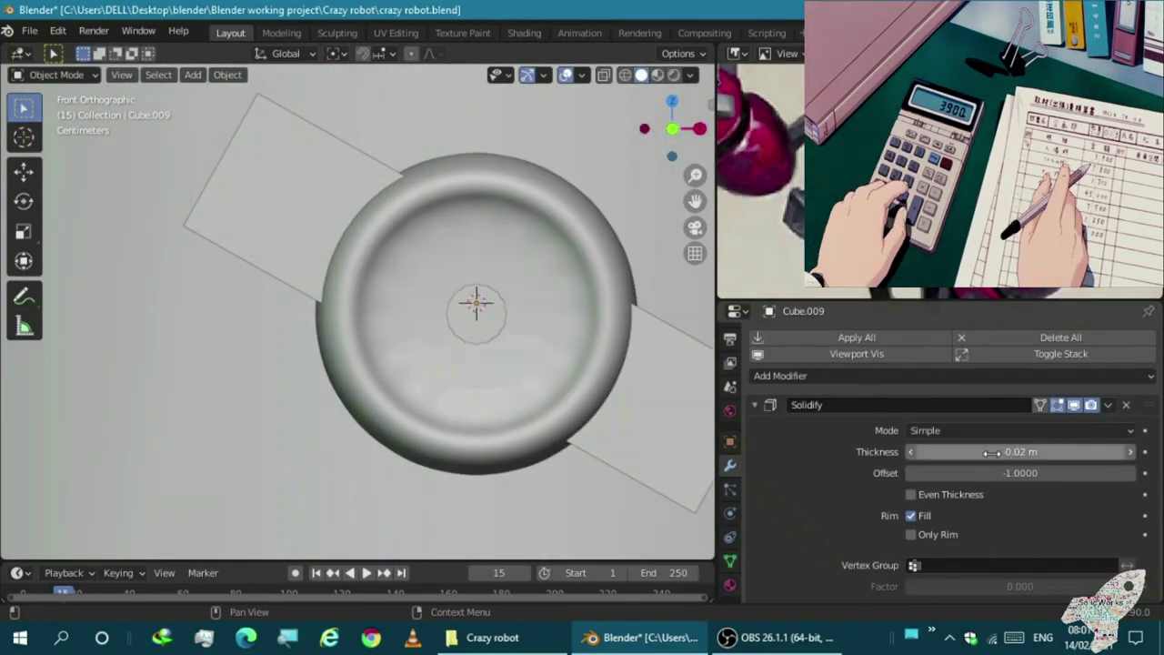
# Reposition the bar from the side view and scale its geometry to 0.707 in Edit Mode
pyautogui.press('KP_3')
pyautogui.press('g')
pyautogui.click(358, 280)
pyautogui.moveTo(357, 281)
pyautogui.mouseDown(button='middle')
pyautogui.moveTo(382, 237)
pyautogui.moveTo(329, 182)
pyautogui.moveTo(283, 245)
pyautogui.mouseUp(button='middle')
pyautogui.press('Tab')
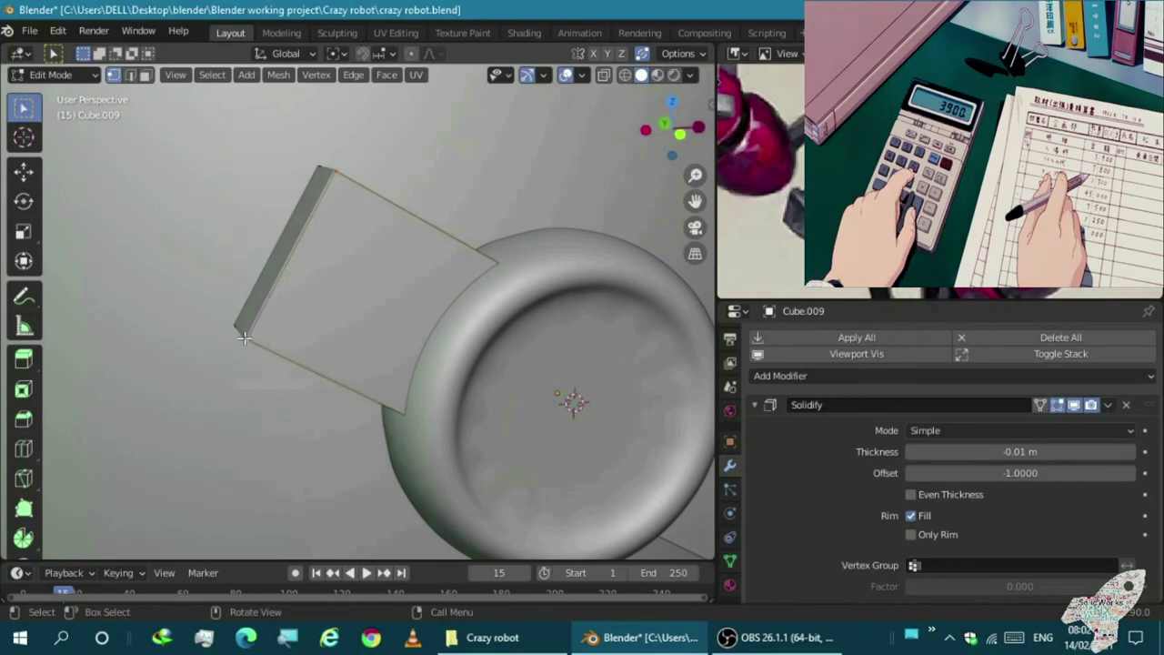
pyautogui.press('s')
pyautogui.click(289, 314)
pyautogui.moveTo(289, 314); pyautogui.dragTo(413, 384, button='middle')
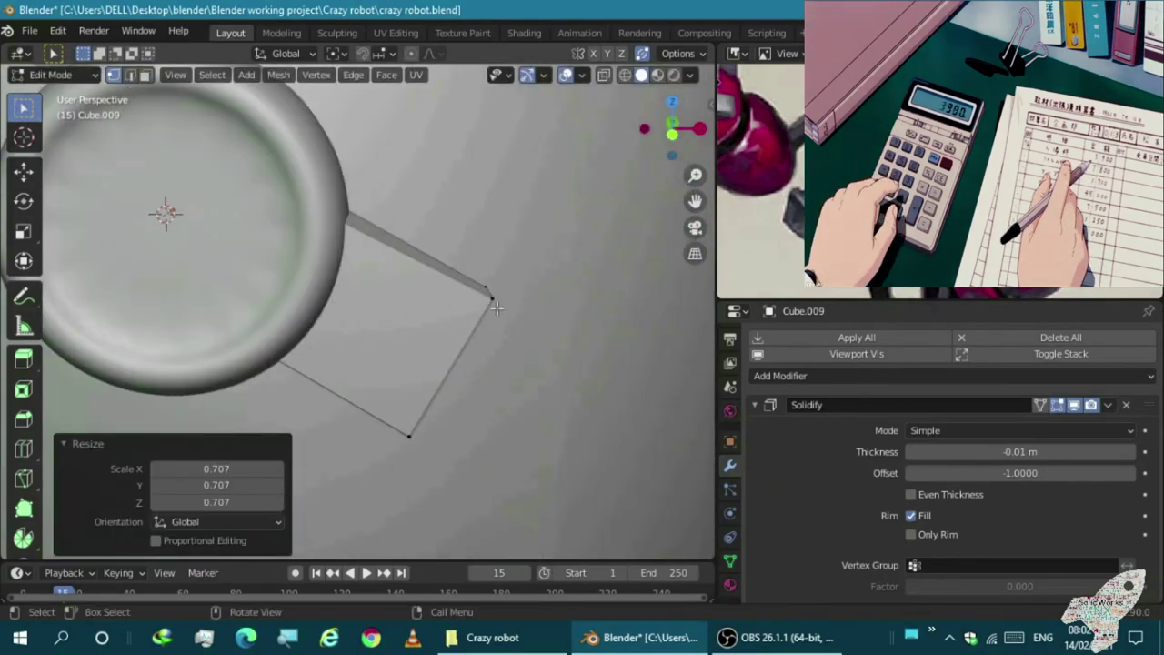
pyautogui.press('KP_3')
pyautogui.press('Tab')
# Inspect the bar at the ring, then select the head's lower bowl and show its modifiers
pyautogui.scroll(-3, 357, 378)
pyautogui.moveTo(357, 379)
pyautogui.mouseDown(button='middle')
pyautogui.moveTo(293, 387)
pyautogui.moveTo(368, 386)
pyautogui.moveTo(308, 309)
pyautogui.moveTo(274, 326)
pyautogui.mouseUp(button='middle')
pyautogui.scroll(2, 311, 309)
pyautogui.click(275, 326)
pyautogui.click(730, 560)
pyautogui.scroll(-2, 438, 467)
pyautogui.click(438, 466)
pyautogui.scroll(-3, 438, 467)
pyautogui.moveTo(437, 467)
pyautogui.mouseDown(button='middle')
pyautogui.moveTo(316, 392)
pyautogui.moveTo(458, 382)
pyautogui.mouseUp(button='middle')
pyautogui.scroll(3, 458, 389)
pyautogui.click(413, 250)
pyautogui.click(730, 465)
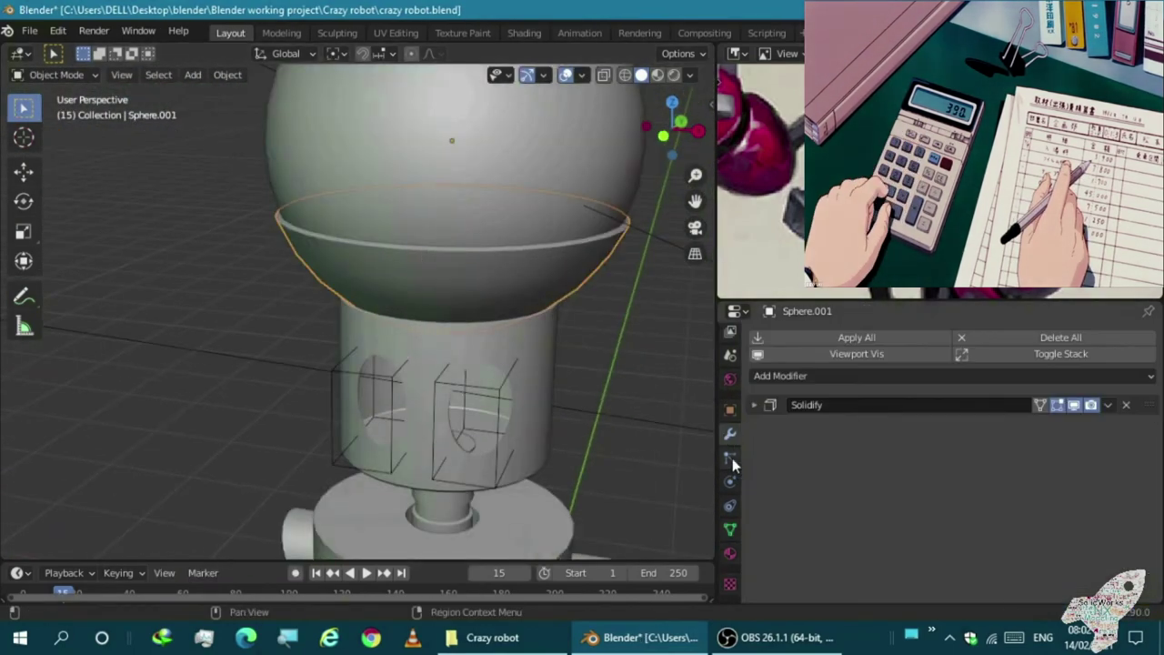
# Apply the Solidify modifier on the head's lower bowl, Sphere.001
pyautogui.press('Tab')
pyautogui.scroll(1, 364, 297)
pyautogui.click(372, 322)
pyautogui.moveTo(372, 322); pyautogui.dragTo(430, 283, button='middle')
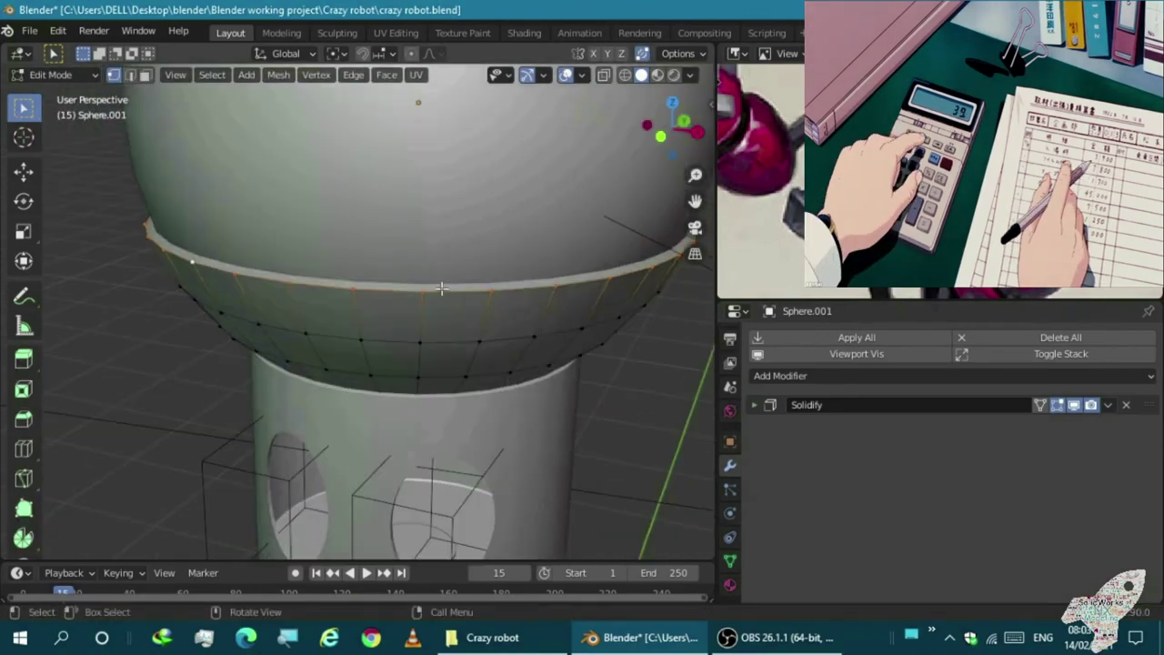
pyautogui.click(1107, 405)
pyautogui.press('Tab')
pyautogui.moveTo(499, 428)
pyautogui.mouseDown(button='middle')
pyautogui.moveTo(529, 458)
pyautogui.moveTo(546, 437)
pyautogui.mouseUp(button='middle')
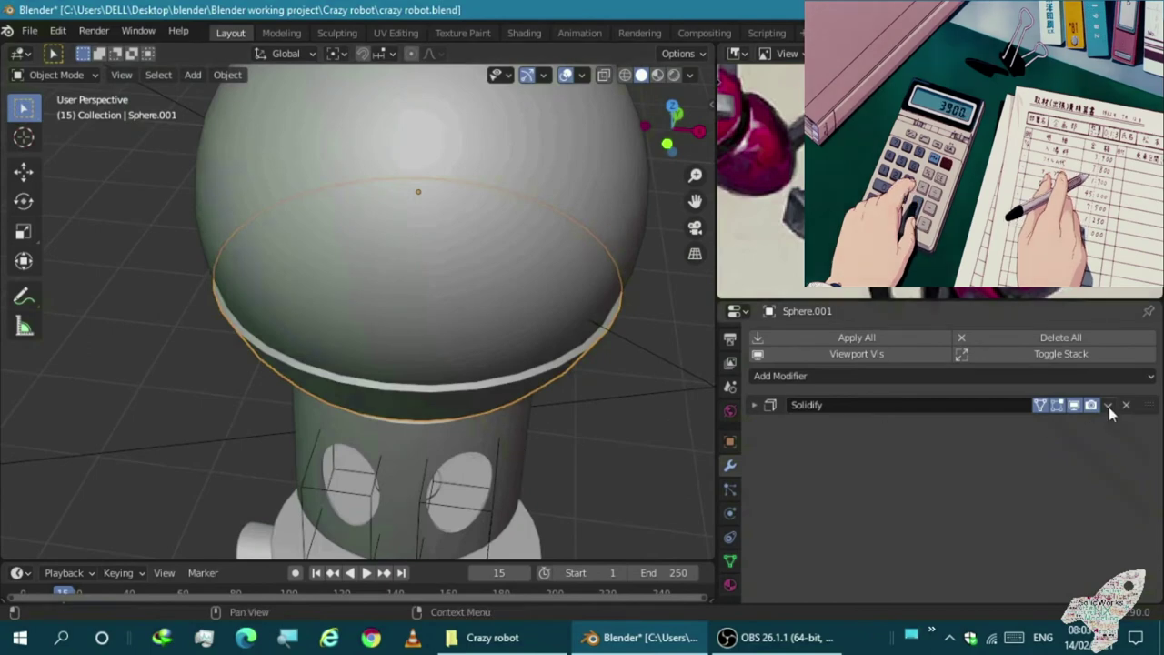
pyautogui.click(1107, 405)
pyautogui.click(1078, 425)
# Bevel the bowl's rim edge loop with 2 segments (about 0.0253 m) in Edit Mode
pyautogui.press('Tab')
pyautogui.scroll(4, 386, 410)
pyautogui.keyDown('ctrl'); pyautogui.keyDown('alt'); pyautogui.click(401, 413); pyautogui.keyUp('alt'); pyautogui.keyUp('ctrl')
pyautogui.scroll(-3, 401, 413)
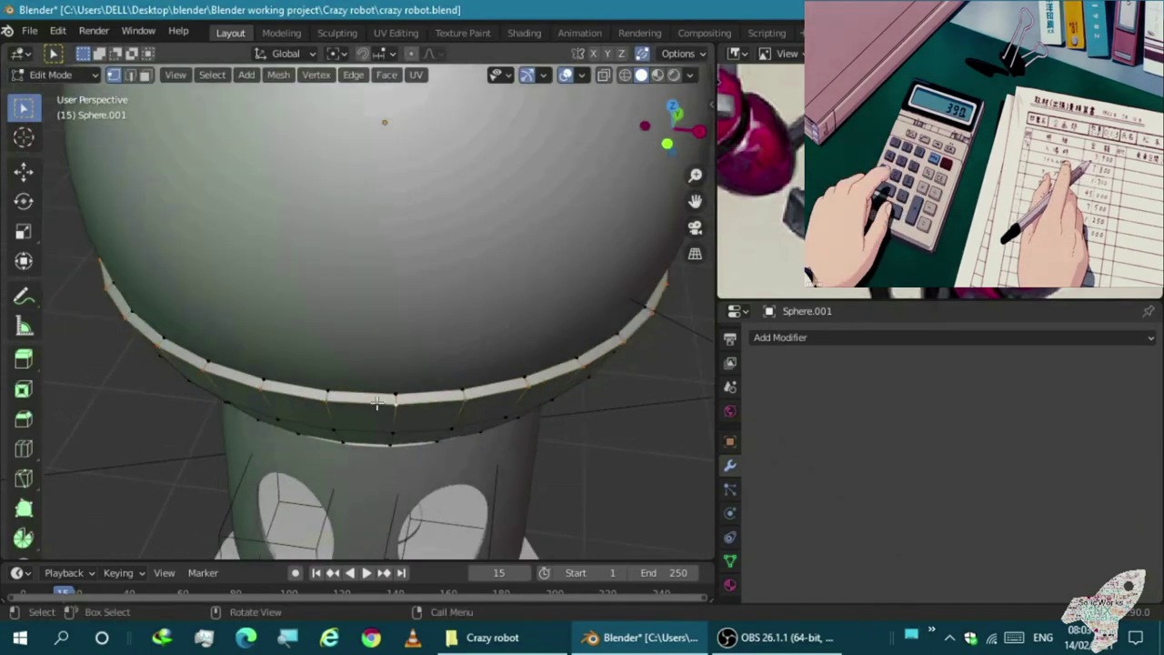
pyautogui.scroll(2, 419, 419)
pyautogui.hotkey('ctrl', 'b')
pyautogui.scroll(1, 414, 440)
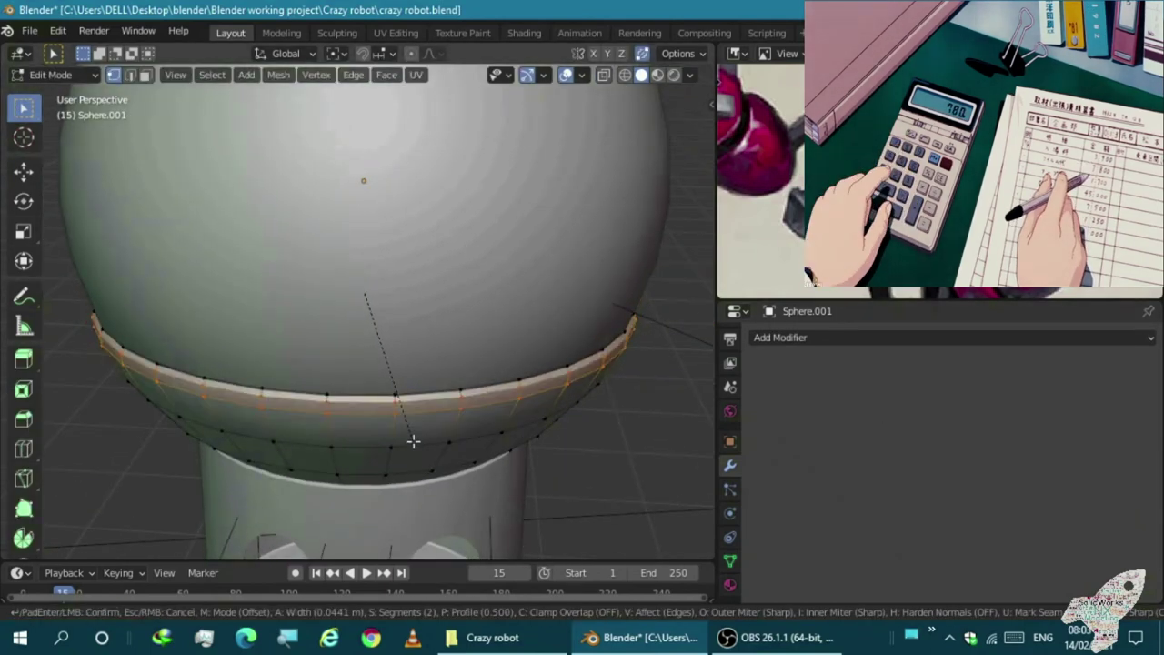
pyautogui.click(412, 443)
pyautogui.hotkey('alt', 'z')
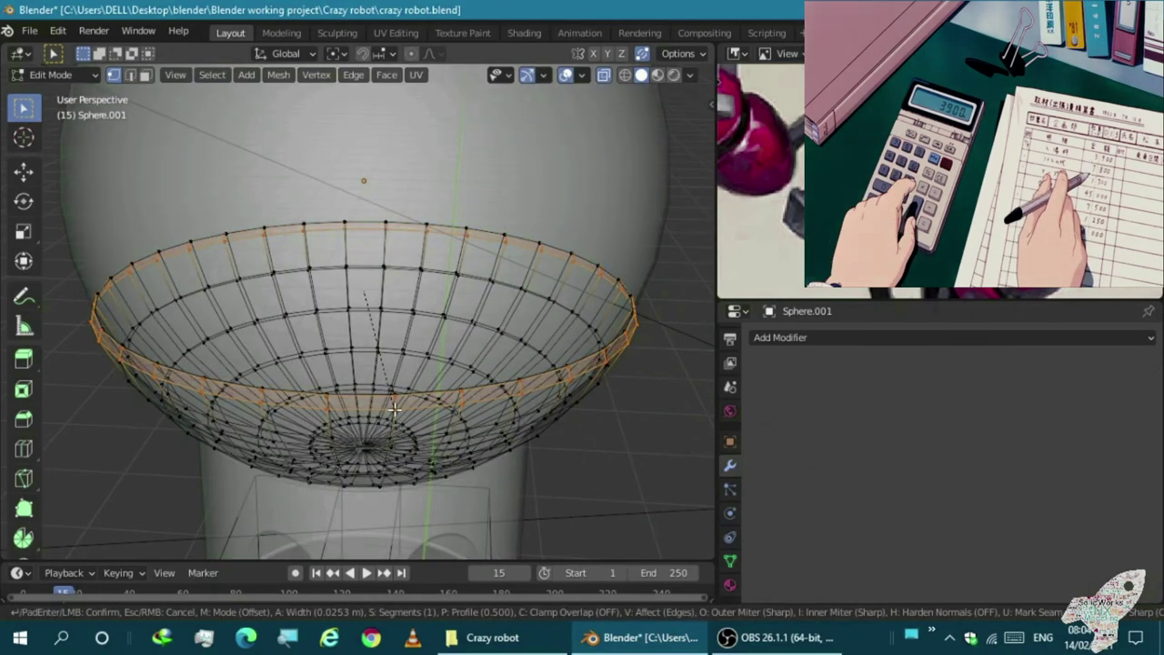
pyautogui.click(394, 409)
pyautogui.hotkey('alt', 'z')
pyautogui.scroll(2, 486, 421)
pyautogui.press('Tab')
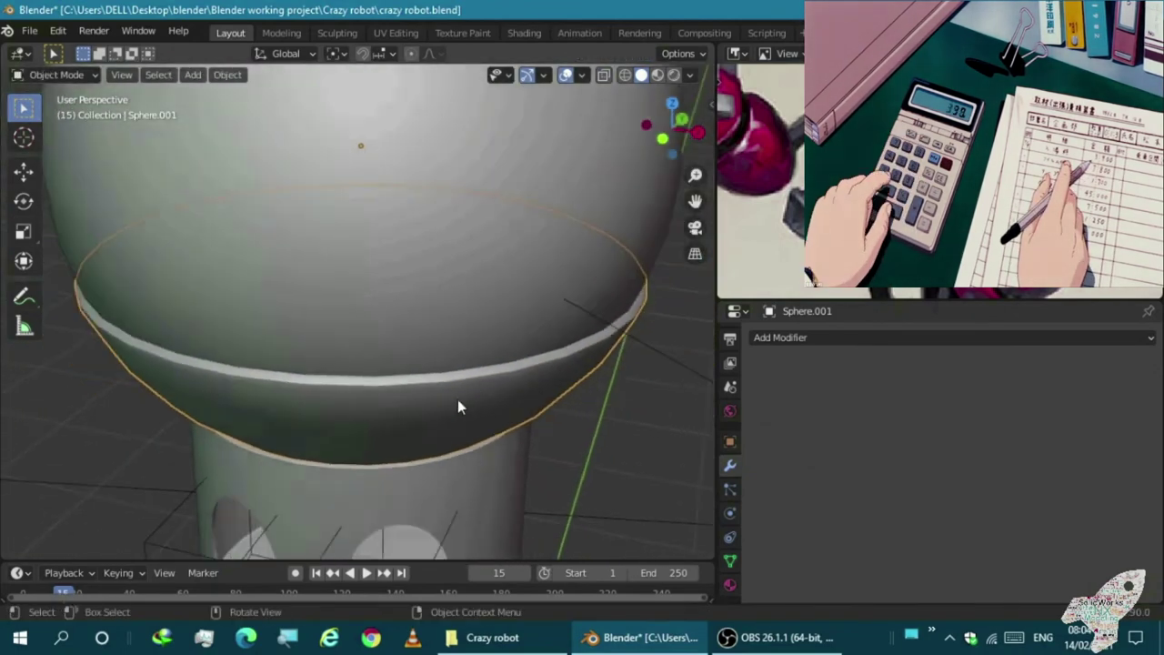
# Shade the bowl smooth and briefly preview materials before returning to solid shading
pyautogui.scroll(2, 460, 397)
pyautogui.rightClick(378, 327)
pyautogui.click(378, 324)
pyautogui.scroll(-3, 377, 327)
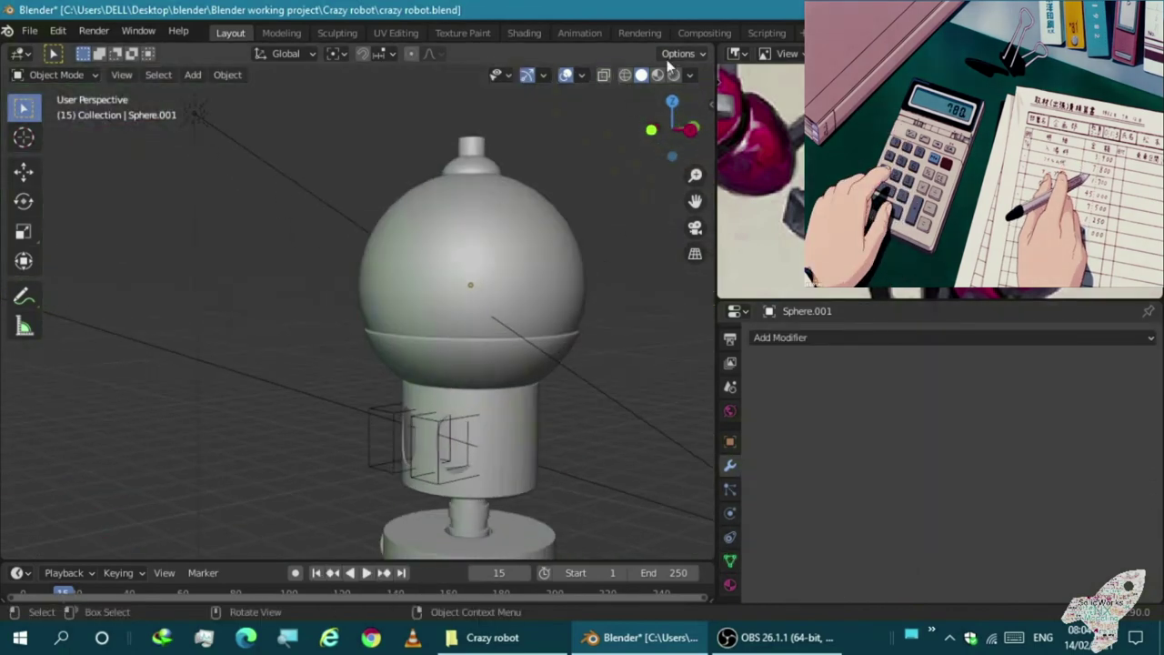
pyautogui.click(657, 74)
pyautogui.scroll(5, 573, 210)
pyautogui.click(527, 296)
pyautogui.scroll(-2, 513, 389)
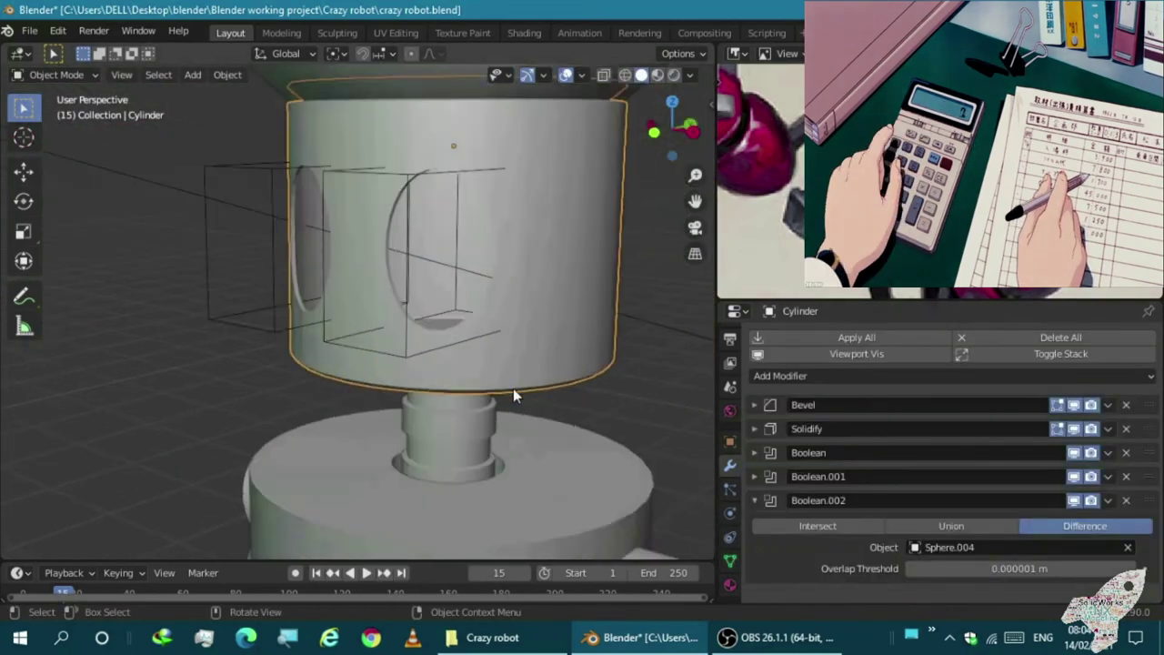
# Switch the top-right area to the Outliner with the head cylinder selected
pyautogui.click(603, 411)
pyautogui.click(735, 54)
pyautogui.click(735, 54)
pyautogui.click(657, 117)
pyautogui.click(1146, 53)
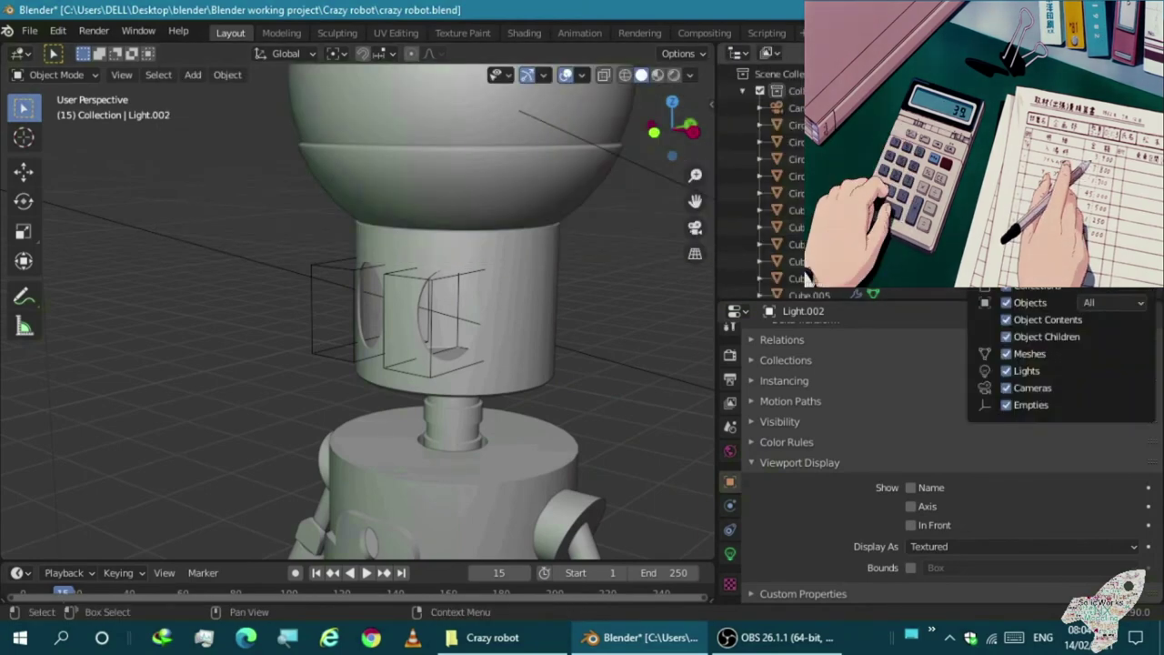
pyautogui.scroll(2, 537, 337)
# Check the Sphere.003 and Sphere.004 cutters, then apply the cylinder's Boolean.002 eye cut
pyautogui.click(537, 337)
pyautogui.click(911, 481)
pyautogui.scroll(2, 603, 351)
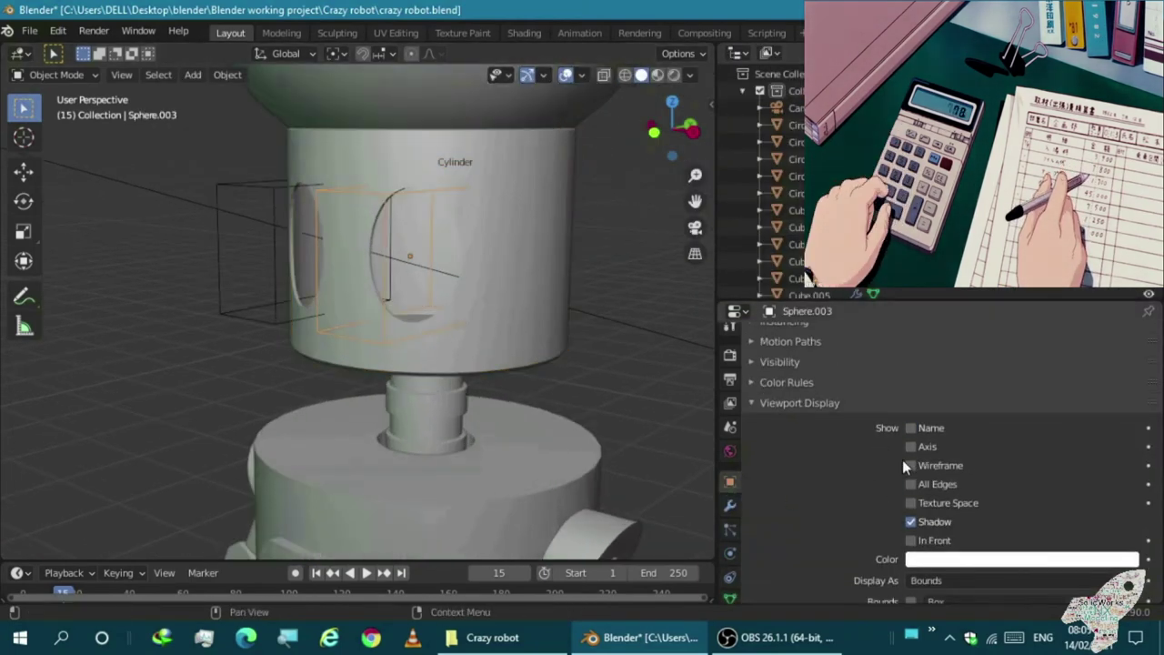
pyautogui.click(910, 428)
pyautogui.click(273, 246)
pyautogui.click(729, 506)
pyautogui.click(535, 320)
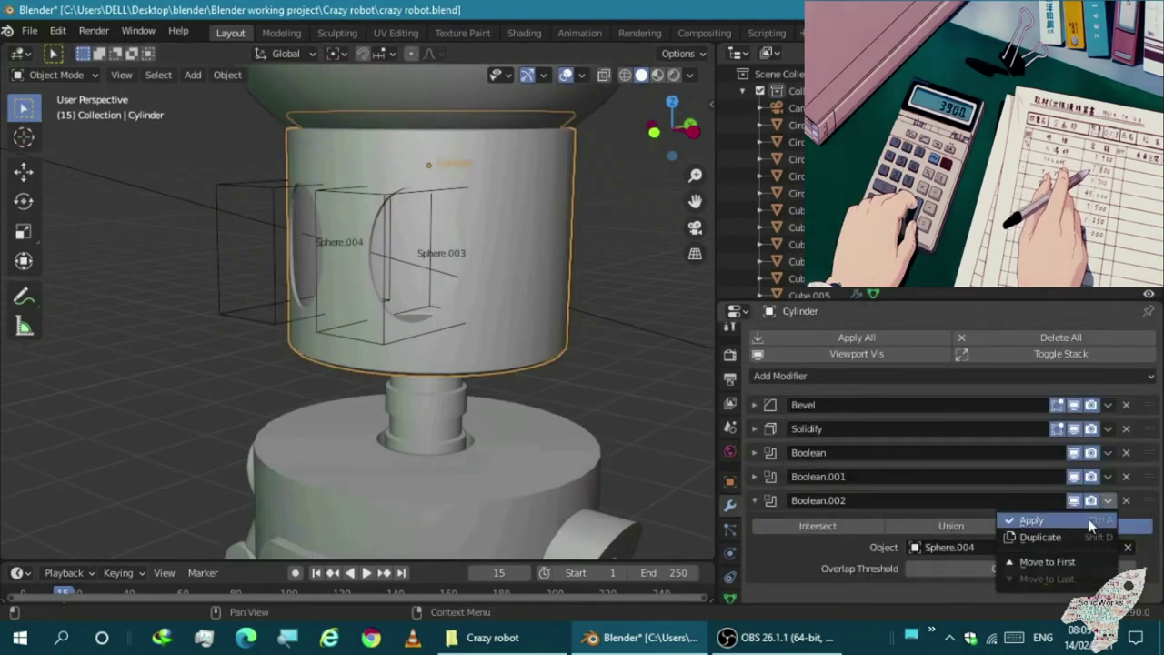
pyautogui.click(1092, 521)
# Apply the Boolean.001 eye cut on the head cylinder
pyautogui.moveTo(610, 461); pyautogui.dragTo(291, 335, button='middle')
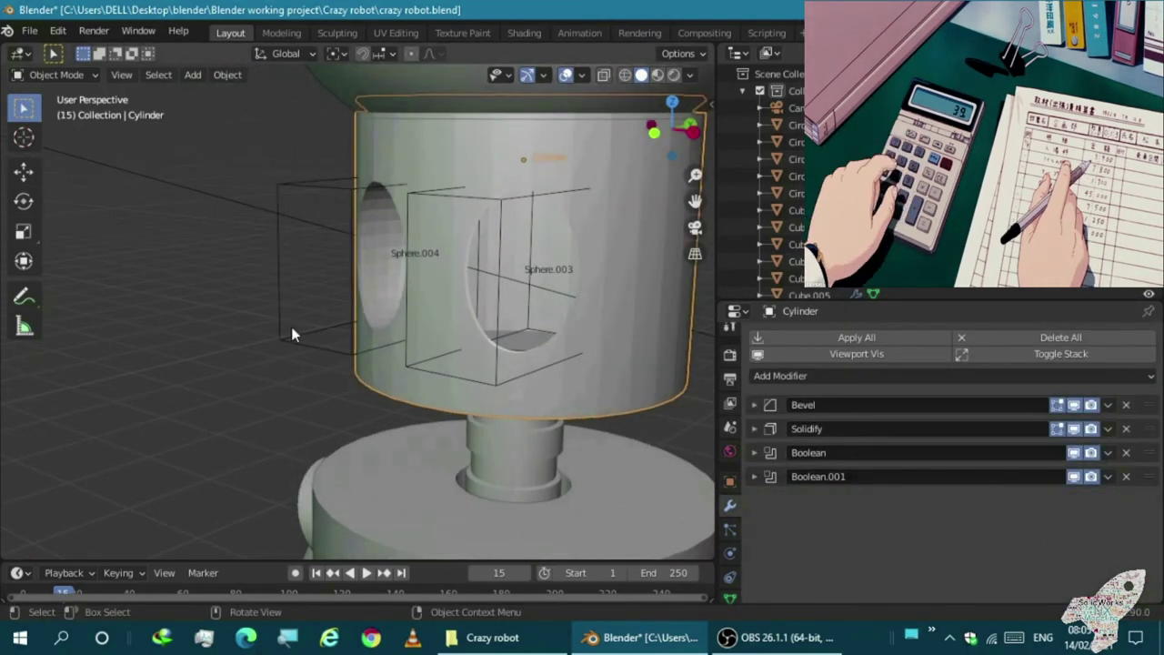
pyautogui.click(291, 334)
pyautogui.moveTo(396, 325); pyautogui.dragTo(677, 426, button='middle')
pyautogui.click(729, 482)
pyautogui.hotkey('ctrl', 'z')
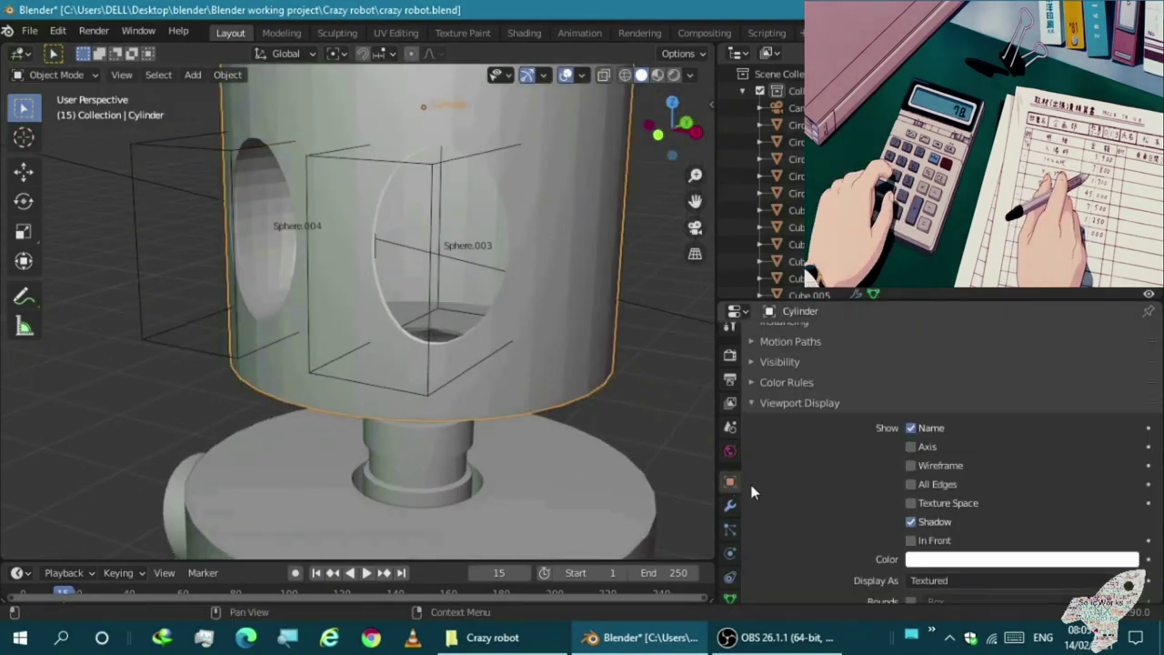
pyautogui.click(729, 505)
pyautogui.click(754, 476)
pyautogui.click(1108, 476)
pyautogui.click(1079, 489)
# Delete the eye cutter spheres, leaving two clean eye holes in the cylinder
pyautogui.moveTo(509, 355); pyautogui.dragTo(411, 321, button='middle')
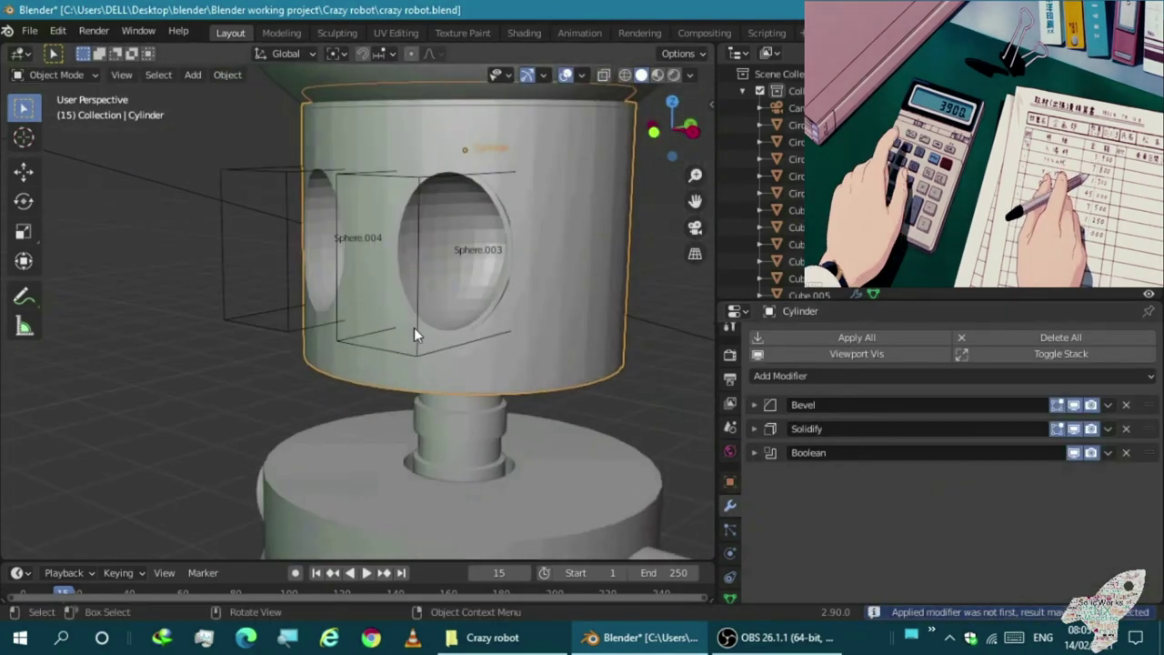
pyautogui.click(411, 328)
pyautogui.press('x')
pyautogui.click(269, 322)
pyautogui.click(296, 275)
pyautogui.moveTo(270, 322)
pyautogui.mouseDown(button='middle')
pyautogui.moveTo(297, 274)
pyautogui.moveTo(289, 269)
pyautogui.moveTo(445, 371)
pyautogui.moveTo(666, 78)
pyautogui.mouseUp(button='middle')
# Set the viewport to material preview, turn the outliner into a 3D view, and switch to rendered shading
pyautogui.click(657, 74)
pyautogui.scroll(-3, 529, 269)
pyautogui.click(735, 53)
pyautogui.click(195, 115)
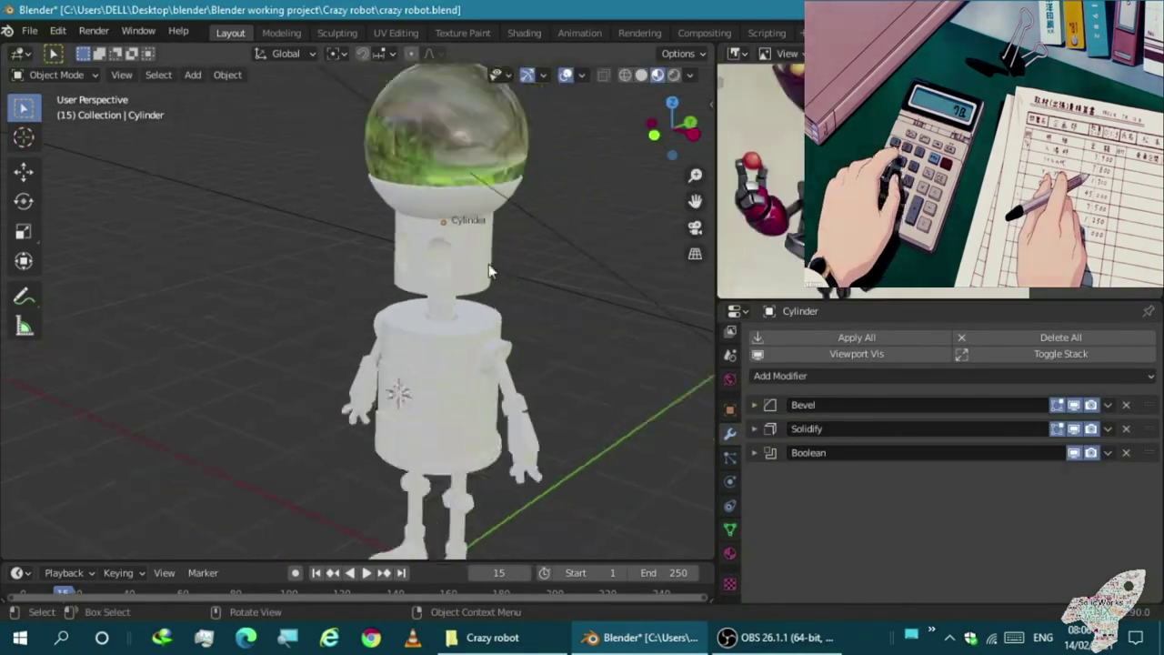
pyautogui.scroll(2, 489, 271)
pyautogui.click(470, 207)
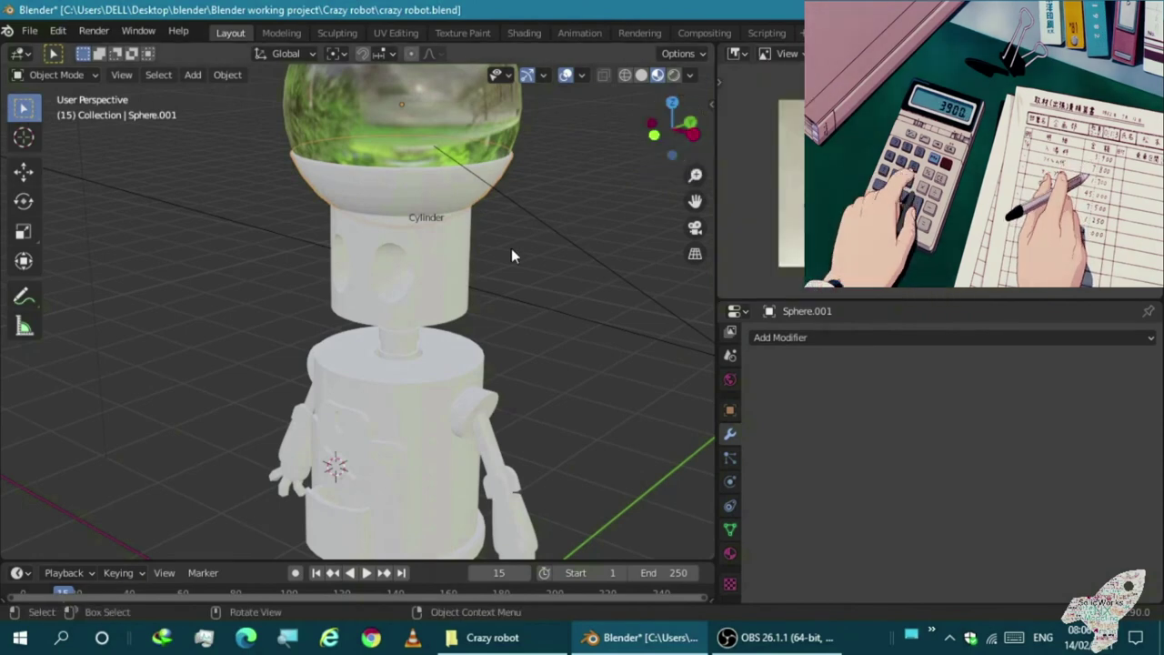
pyautogui.scroll(3, 473, 218)
pyautogui.click(416, 188)
pyautogui.click(675, 75)
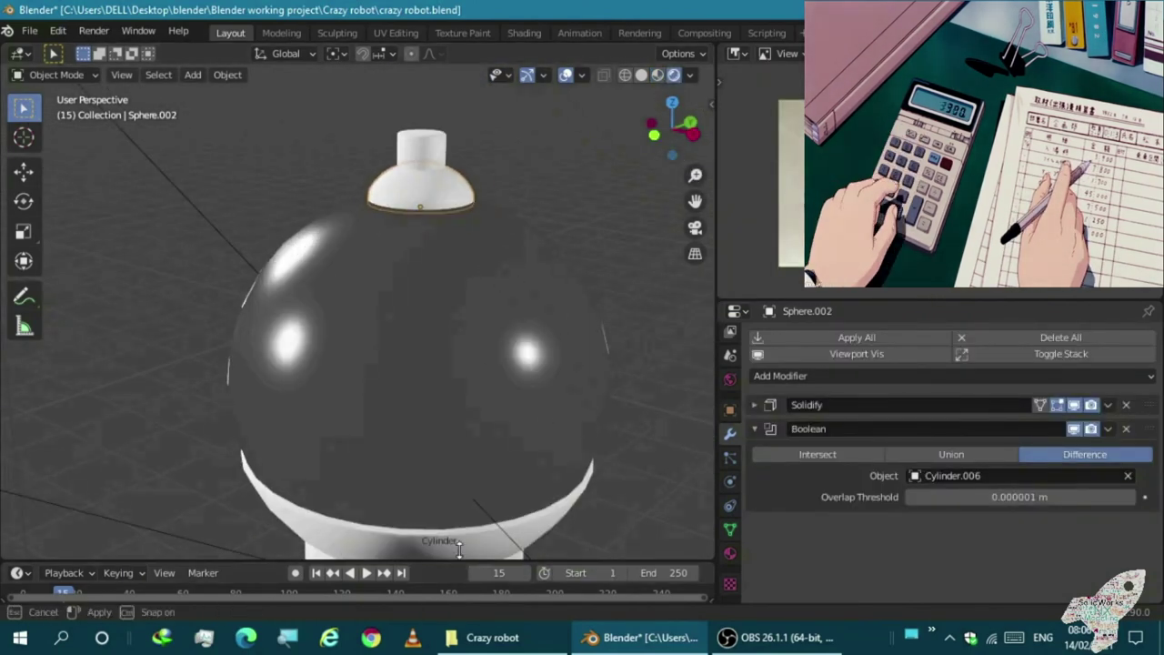
# Turn the enlarged bottom timeline into a shader editor and edit the material's base colour
pyautogui.moveTo(453, 564); pyautogui.dragTo(453, 452)
pyautogui.click(19, 453)
pyautogui.click(41, 382)
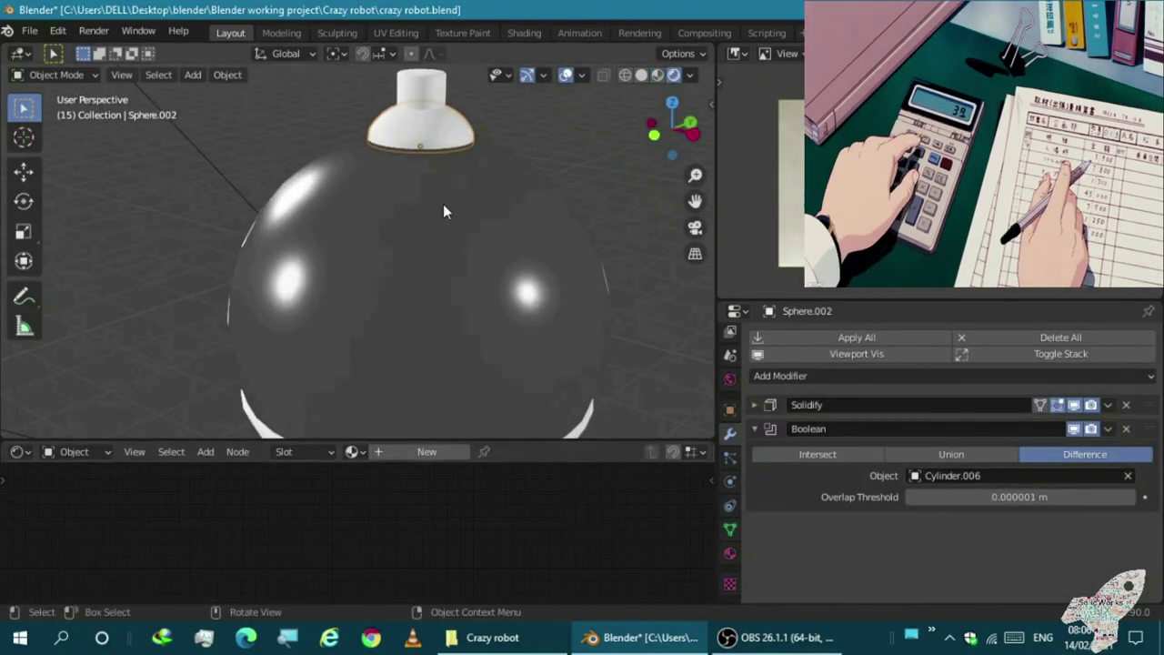
pyautogui.moveTo(379, 437); pyautogui.dragTo(379, 385)
pyautogui.scroll(-2, 494, 182)
pyautogui.scroll(3, 411, 445)
pyautogui.click(381, 519)
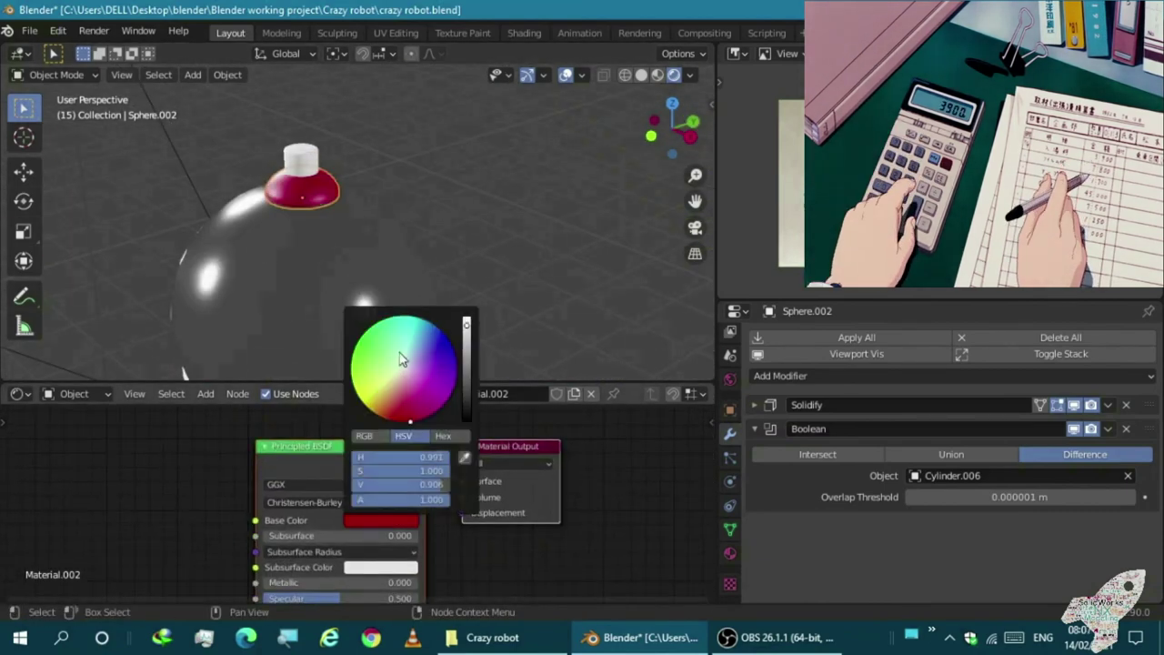
# Select the white top cylinder, try assigning Material.001, then undo that assignment
pyautogui.scroll(4, 255, 179)
pyautogui.click(254, 179)
pyautogui.hotkey('ctrl', 'z')
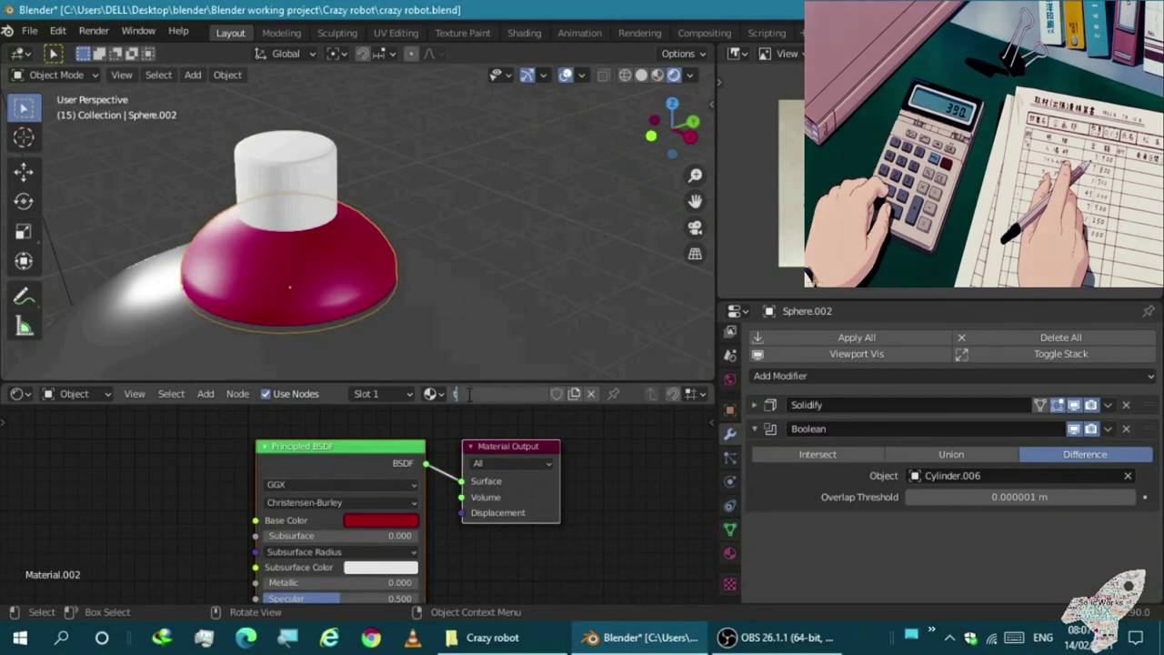
pyautogui.hotkey('ctrl', 'shift', 'z')
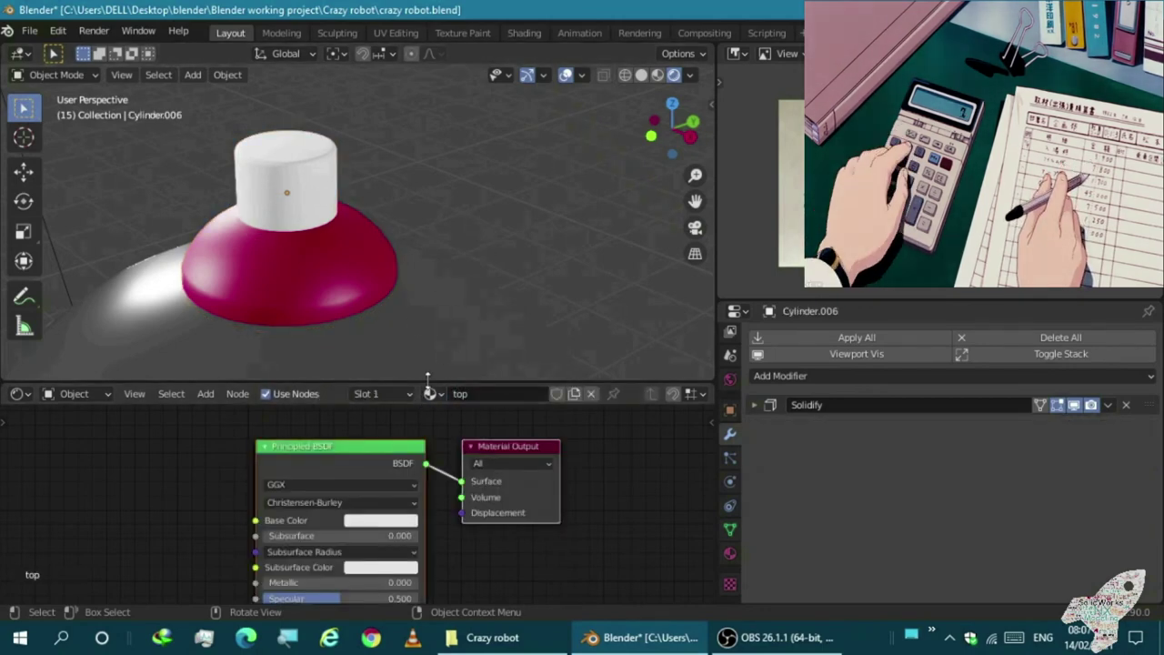
pyautogui.click(431, 393)
pyautogui.click(430, 393)
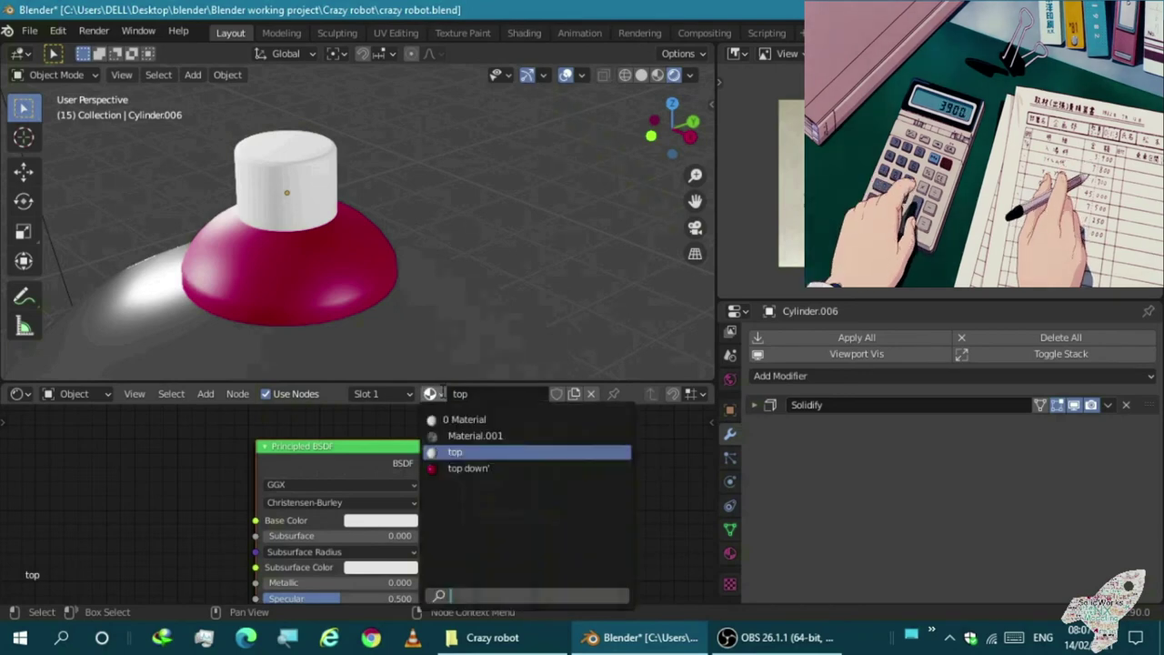
pyautogui.click(475, 435)
pyautogui.hotkey('ctrl', 'z')
pyautogui.hotkey('ctrl', 'z')
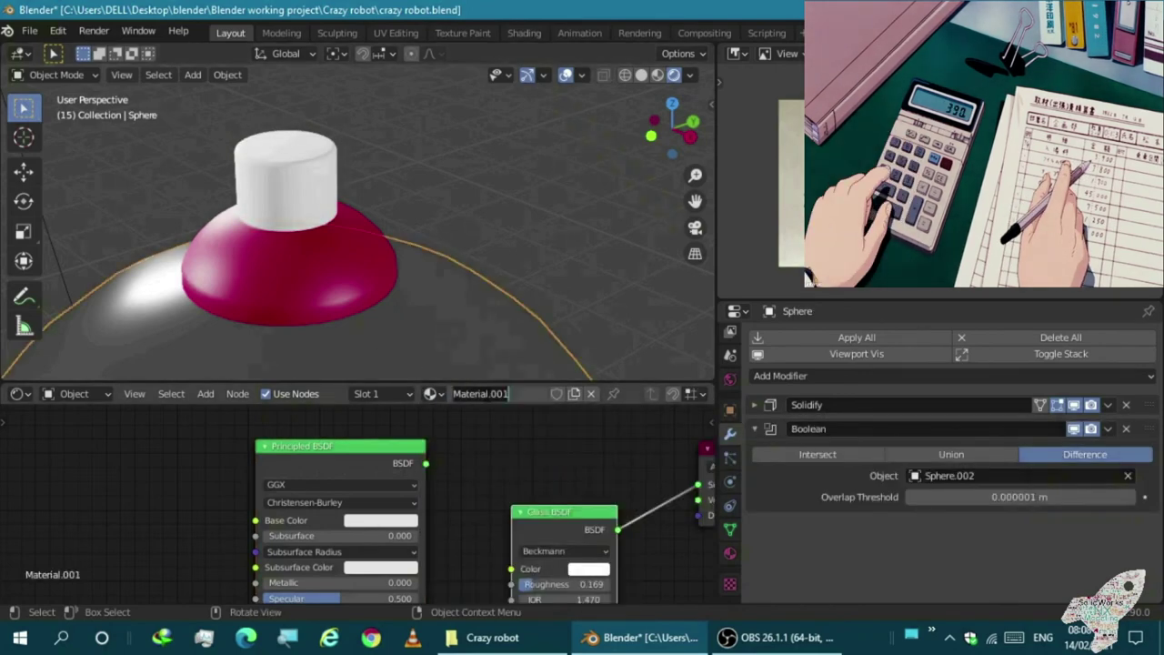
pyautogui.hotkey('ctrl', 'z')
pyautogui.hotkey('ctrl', 'z')
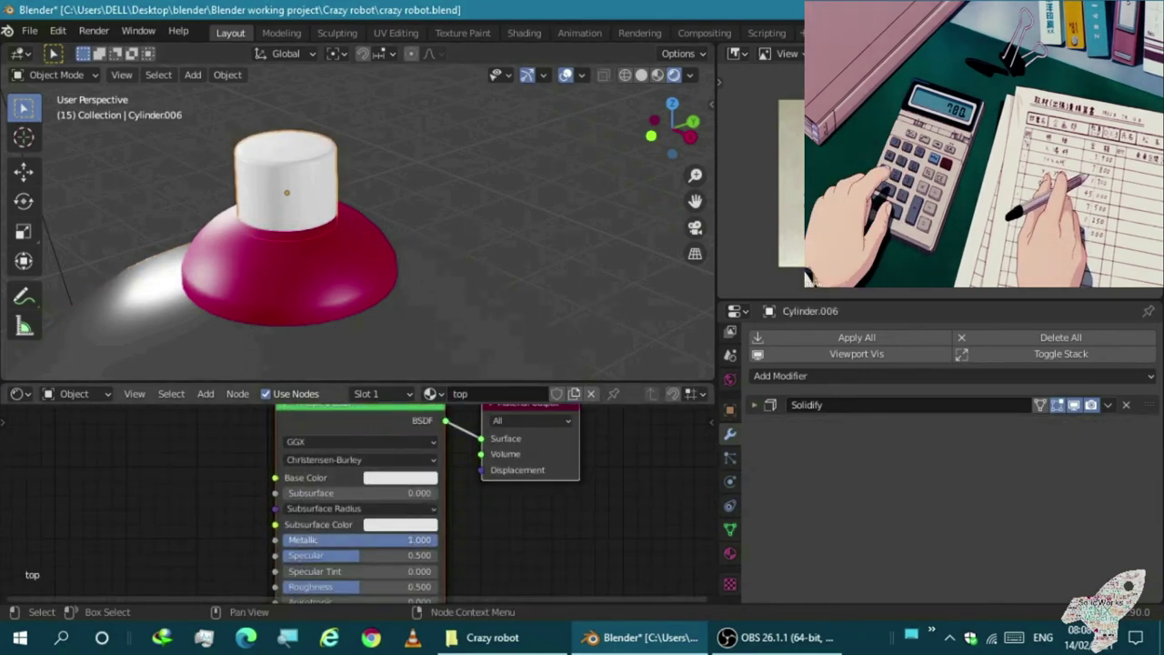
pyautogui.hotkey('ctrl', 'z')
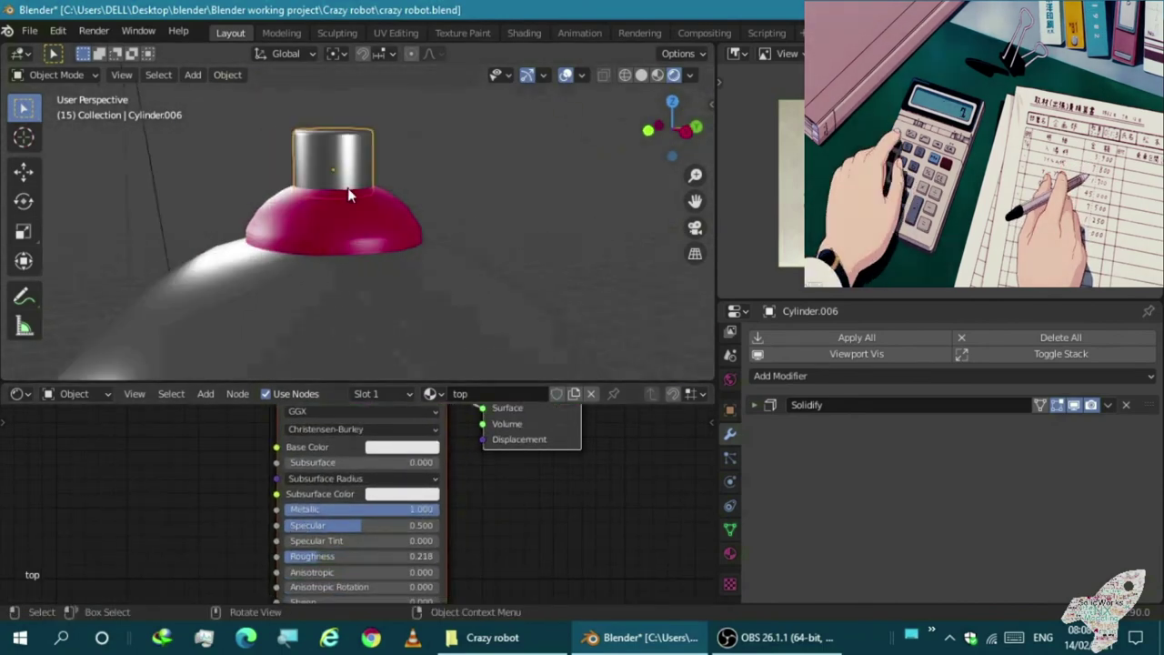
# Snap the 3D cursor to the world origin from the front orthographic view
pyautogui.press('KP_1')
pyautogui.scroll(-3, 307, 202)
pyautogui.hotkey('shift', 's')
pyautogui.click(241, 325)
pyautogui.hotkey('shift', 'a')
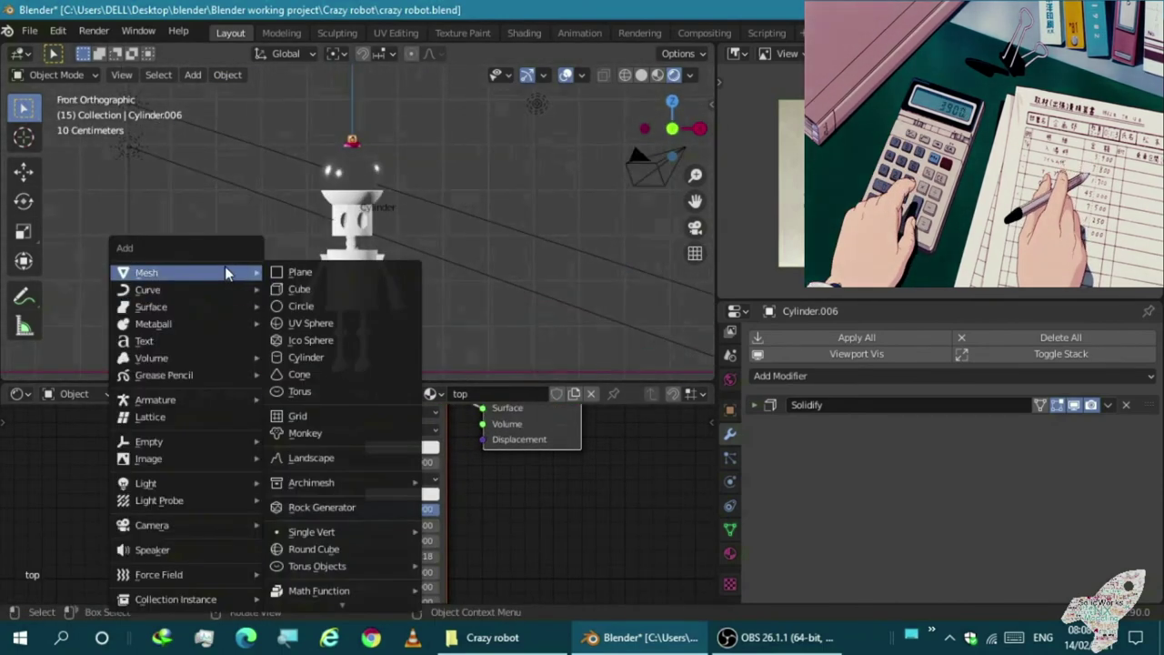
# Add a plane, scale it into a huge floor, and raise its back edges into walls
pyautogui.click(302, 268)
pyautogui.moveTo(301, 268); pyautogui.dragTo(241, 223, button='middle')
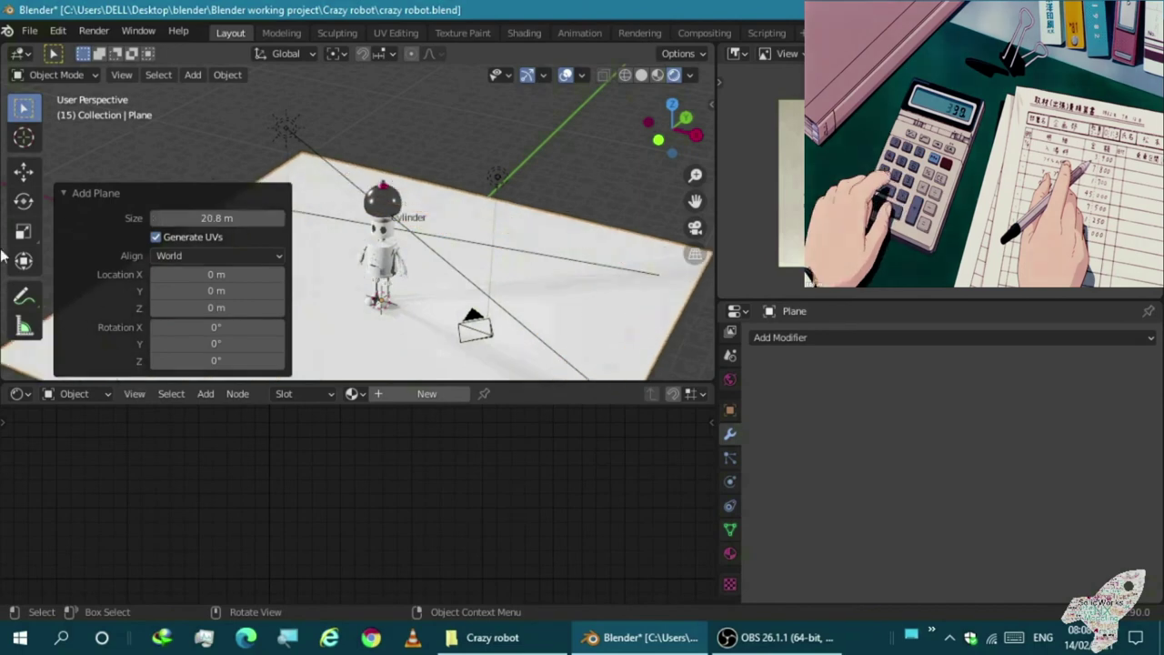
pyautogui.moveTo(216, 219); pyautogui.dragTo(230, 105)
pyautogui.moveTo(229, 105)
pyautogui.mouseDown(button='middle')
pyautogui.moveTo(272, 164)
pyautogui.moveTo(293, 108)
pyautogui.moveTo(309, 114)
pyautogui.mouseUp(button='middle')
pyautogui.press('Tab')
pyautogui.moveTo(244, 161); pyautogui.dragTo(341, 262, button='middle')
pyautogui.press('Tab')
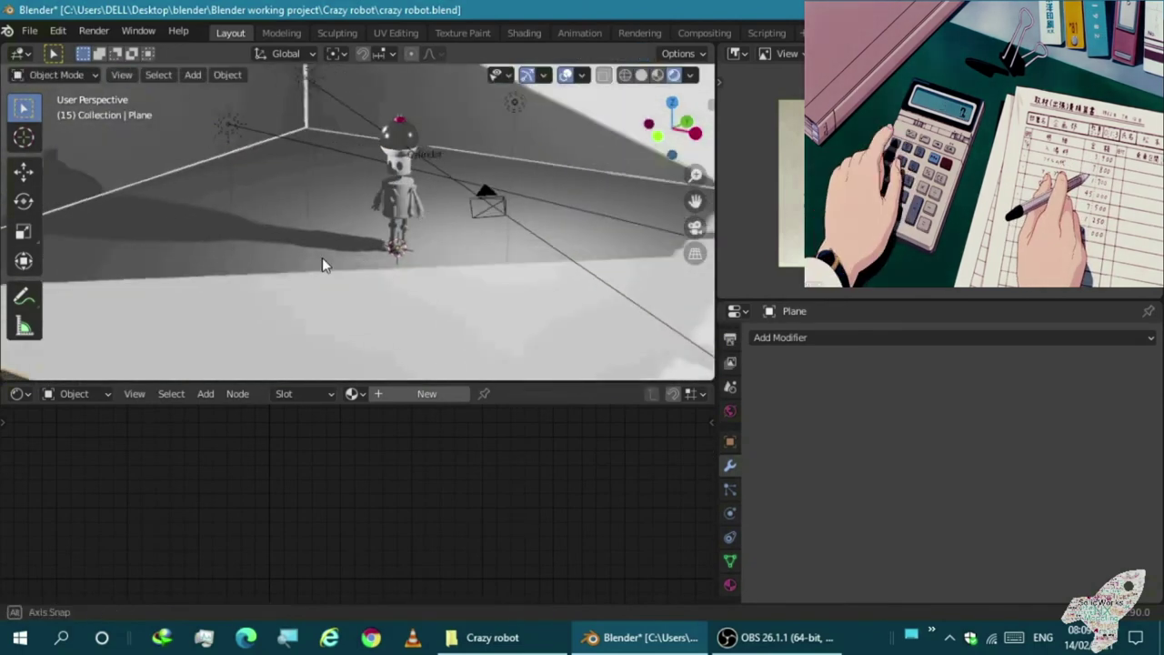
# Move the camera to a new position and set its focal length to 61 mm
pyautogui.press('KP_0')
pyautogui.click(240, 153)
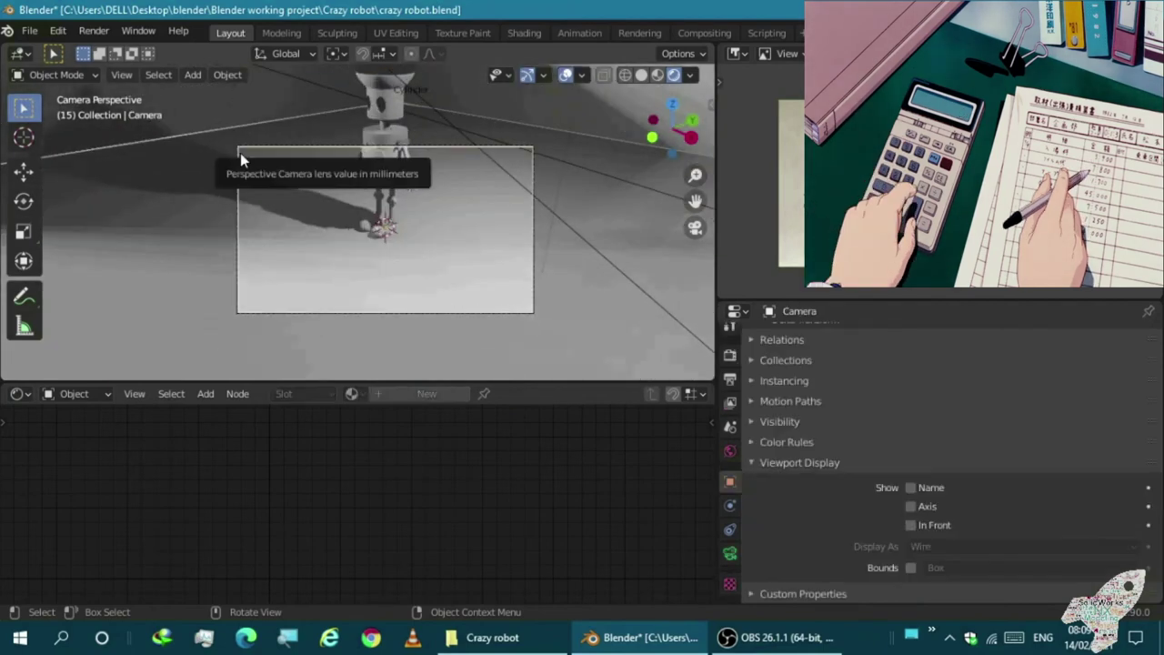
pyautogui.press('g')
pyautogui.click(336, 244)
pyautogui.moveTo(328, 285); pyautogui.dragTo(364, 195, button='middle')
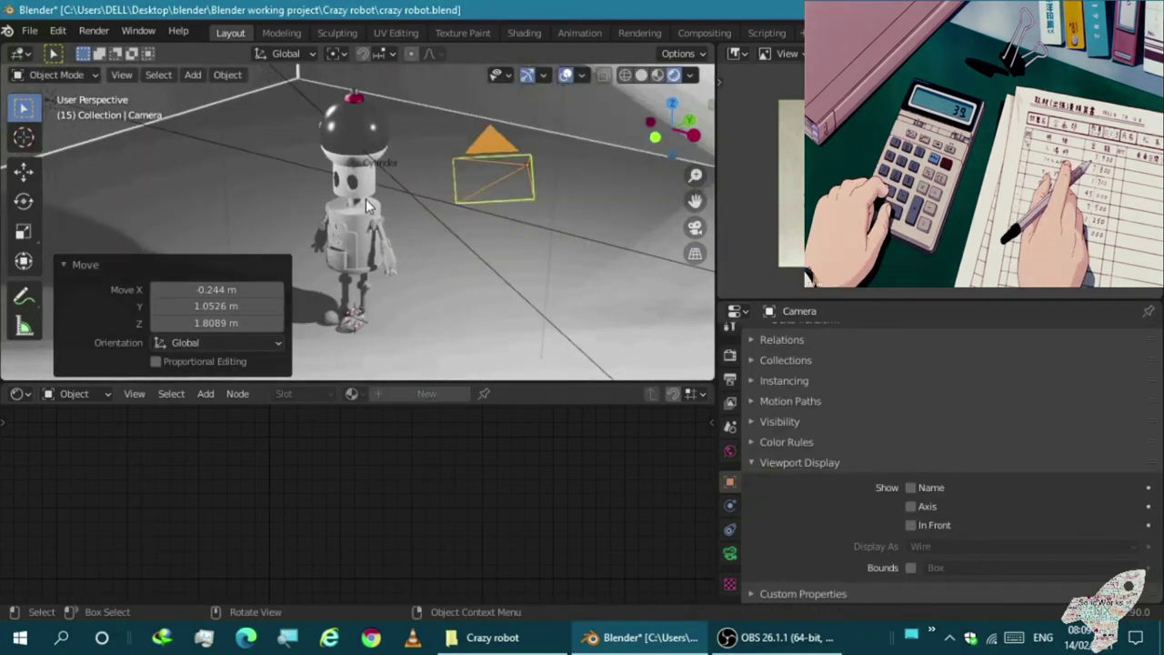
pyautogui.press('KP_0')
pyautogui.click(730, 553)
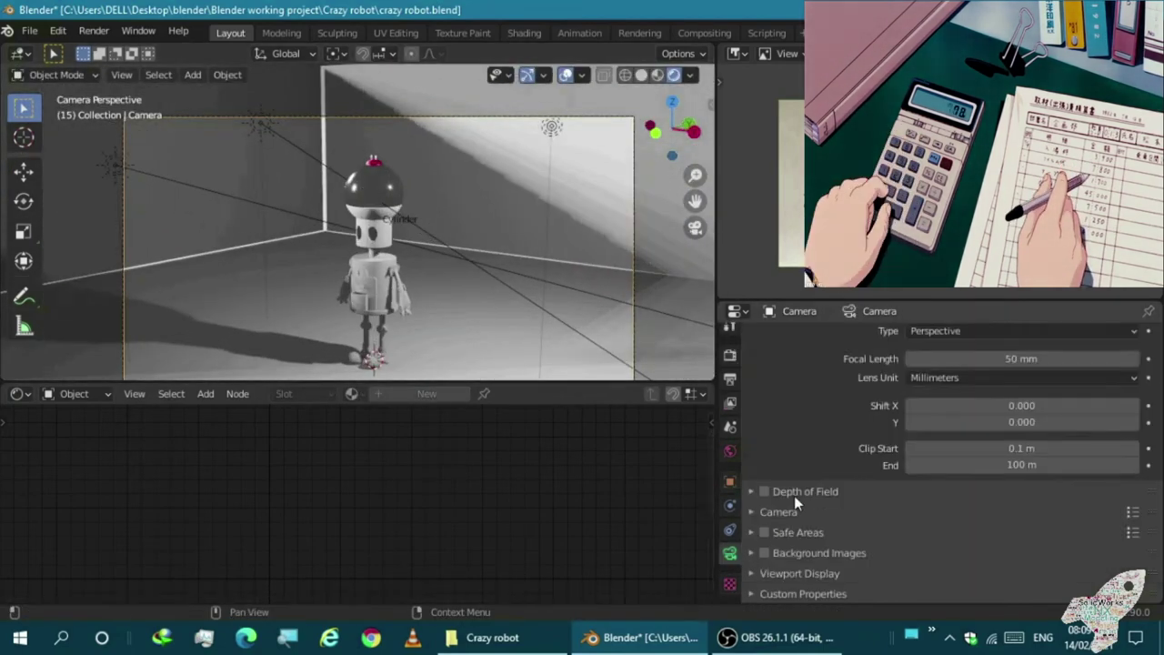
pyautogui.moveTo(1021, 416); pyautogui.dragTo(1055, 417)
pyautogui.moveTo(368, 261)
pyautogui.mouseDown(button='middle')
pyautogui.moveTo(386, 176)
pyautogui.moveTo(421, 196)
pyautogui.mouseUp(button='middle')
pyautogui.press('KP_3')
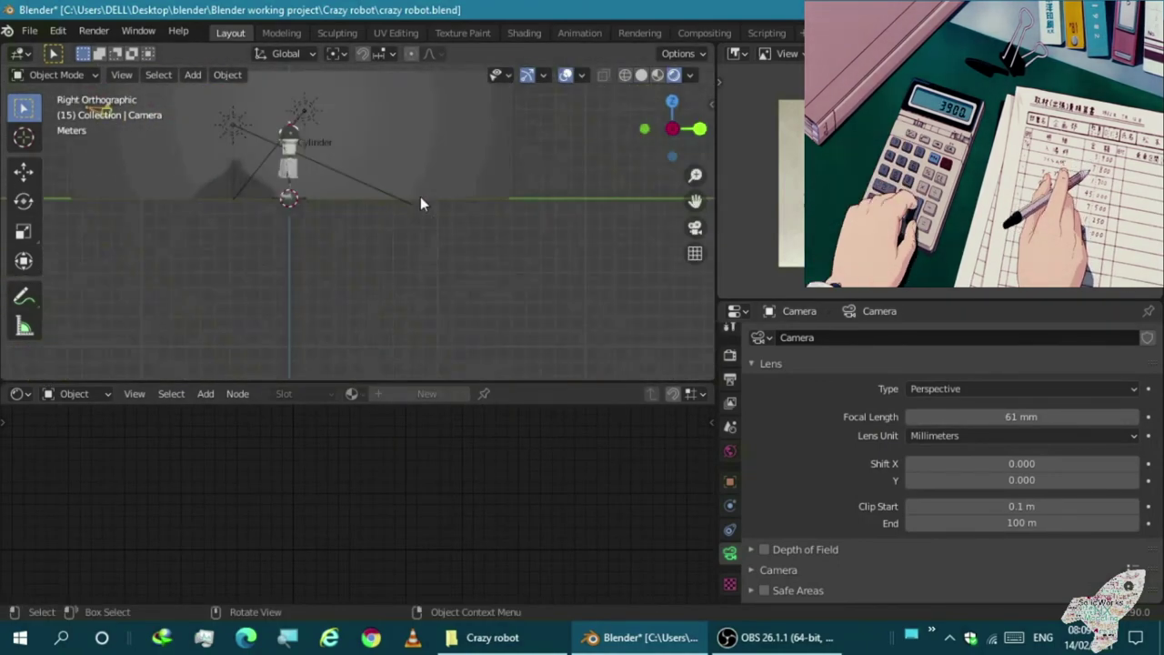
# Select the light and try the Sun, Spot and Area light types
pyautogui.scroll(-3, 389, 199)
pyautogui.click(566, 208)
pyautogui.press('KP_1')
pyautogui.click(901, 409)
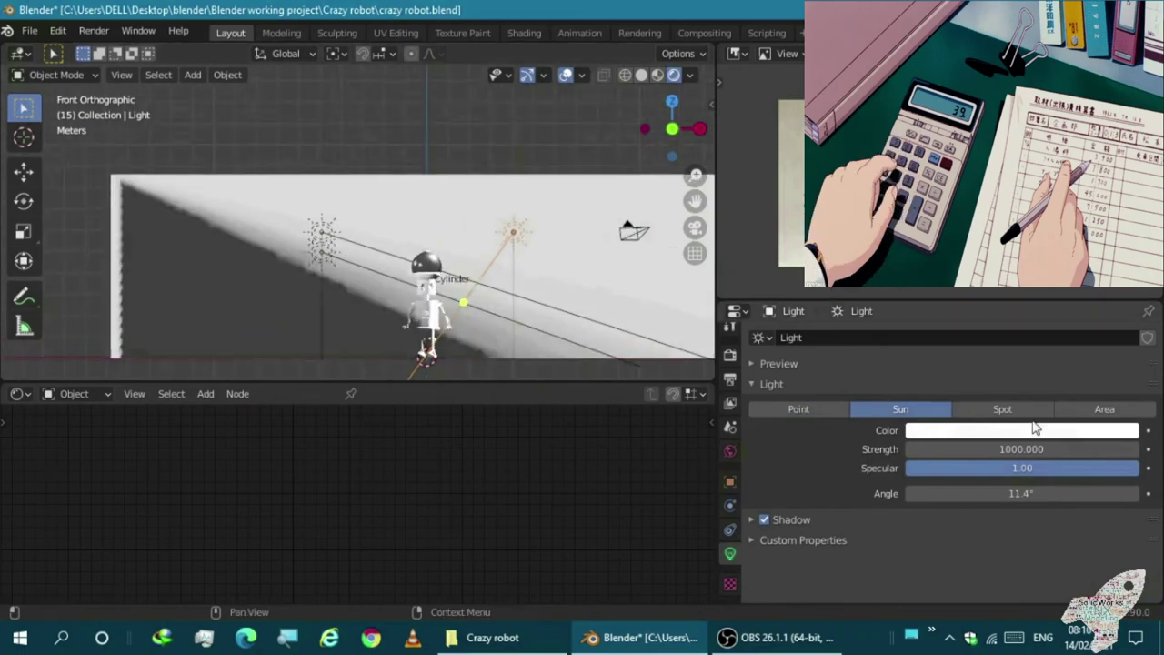
pyautogui.click(1002, 408)
pyautogui.click(1105, 408)
pyautogui.scroll(-3, 490, 367)
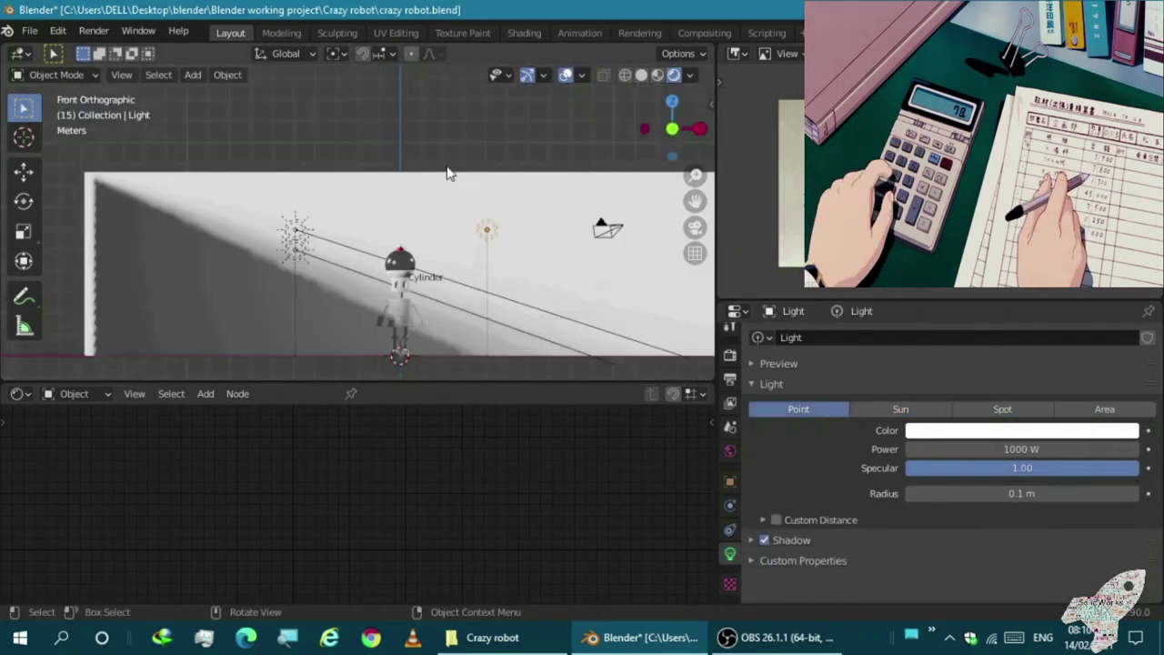
# Duplicate the sun light to the left, rotate it, and colour it red
pyautogui.hotkey('shift', 'd')
pyautogui.click(281, 204)
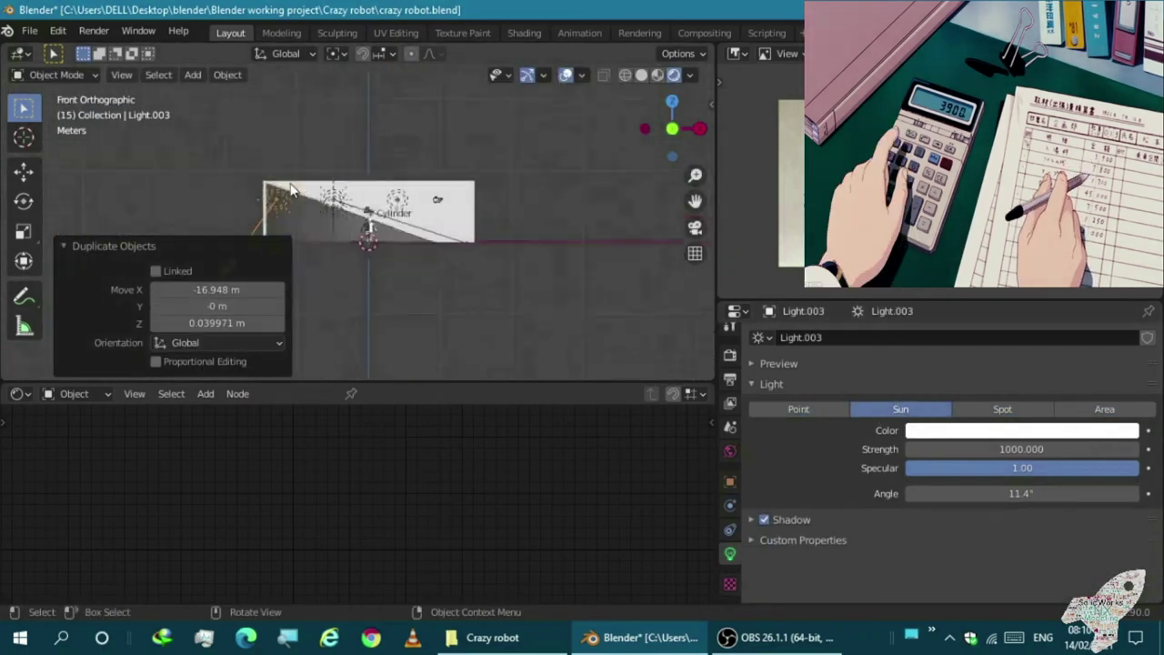
pyautogui.click(501, 148)
pyautogui.press('KP_0')
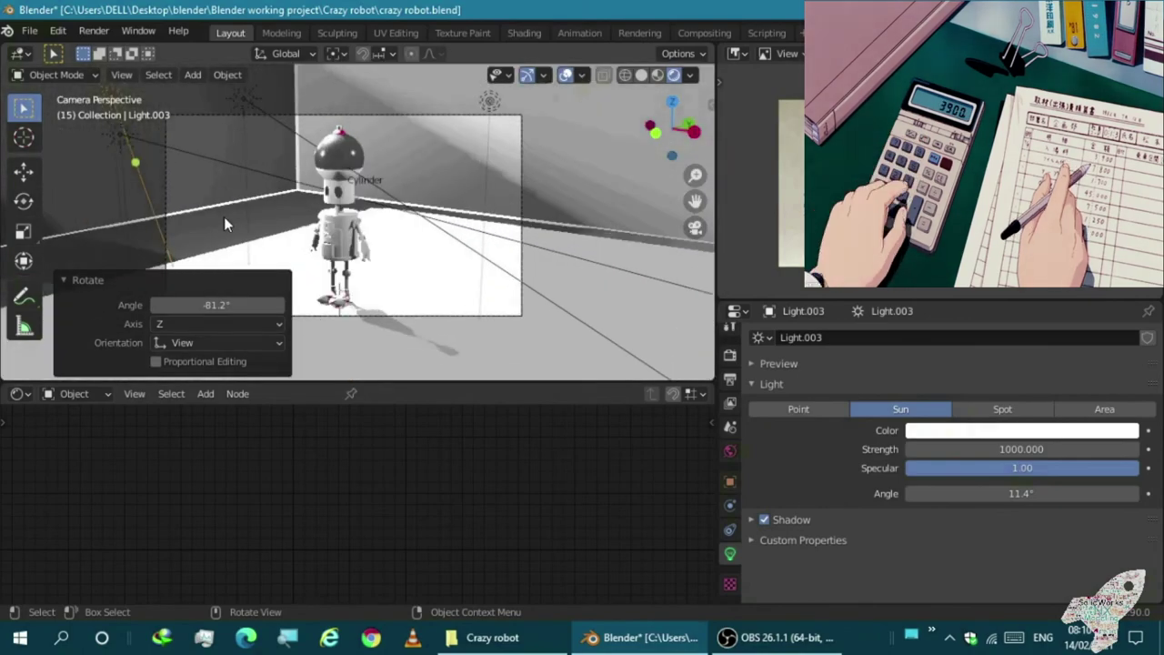
pyautogui.click(972, 431)
pyautogui.moveTo(1046, 310); pyautogui.dragTo(1028, 291)
pyautogui.press('KP_1')
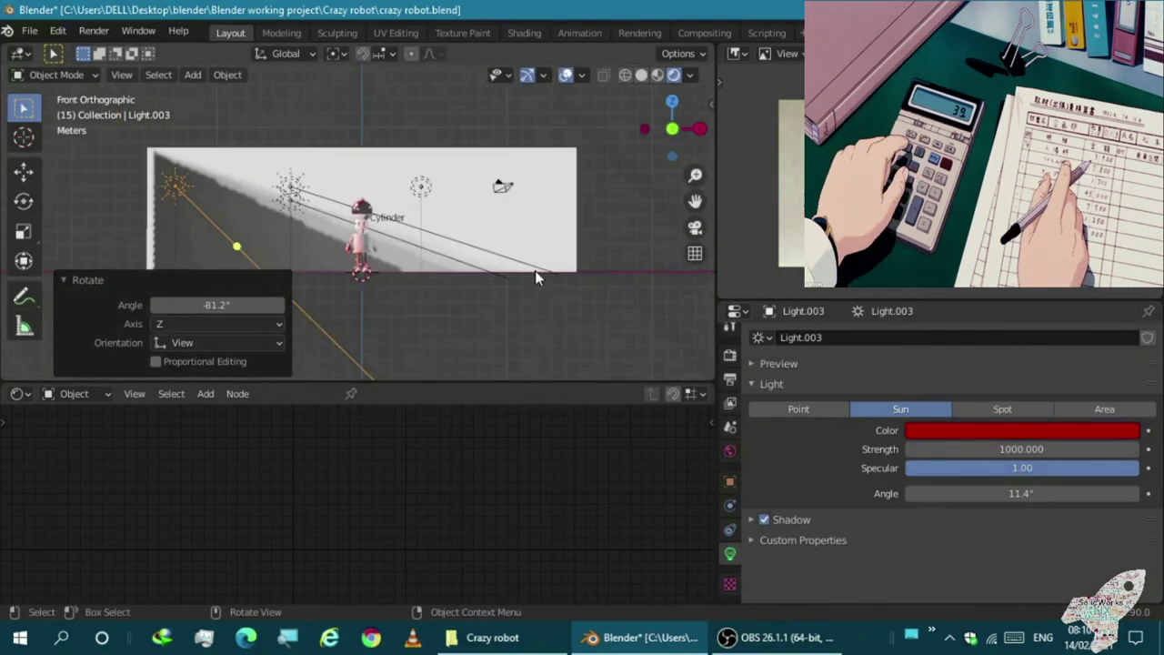
pyautogui.hotkey('ctrl', 'z')
# Make the point light cyan and select the robot's head cylinder
pyautogui.click(1000, 431)
pyautogui.click(1044, 295)
pyautogui.press('KP_0')
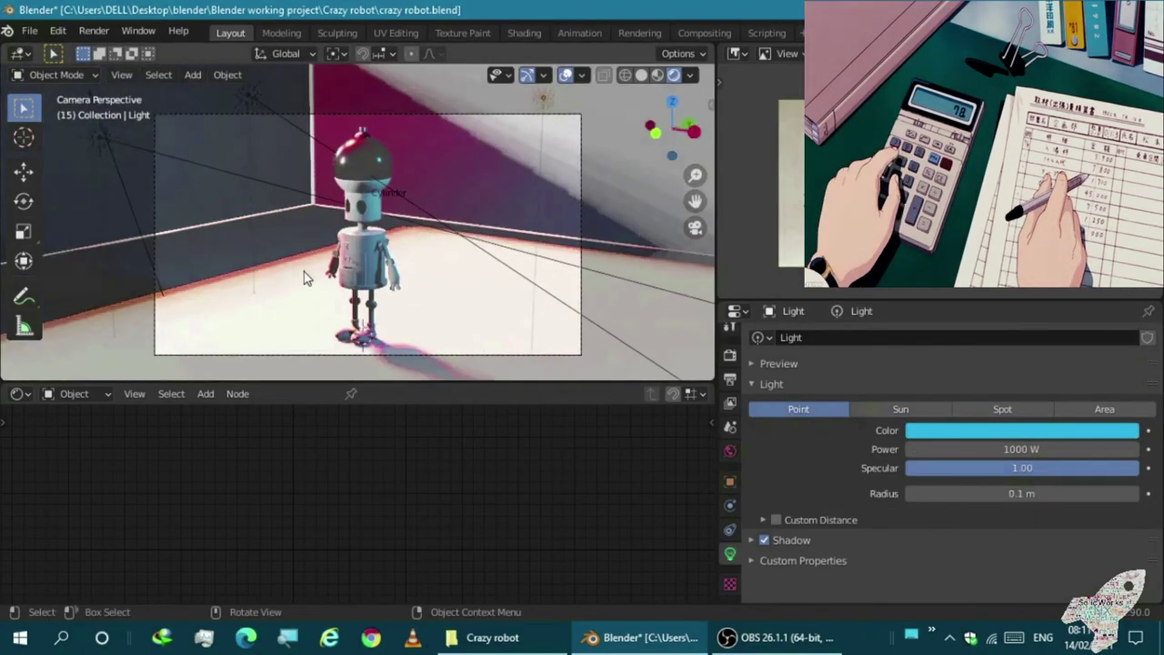
pyautogui.scroll(5, 361, 205)
pyautogui.click(353, 185)
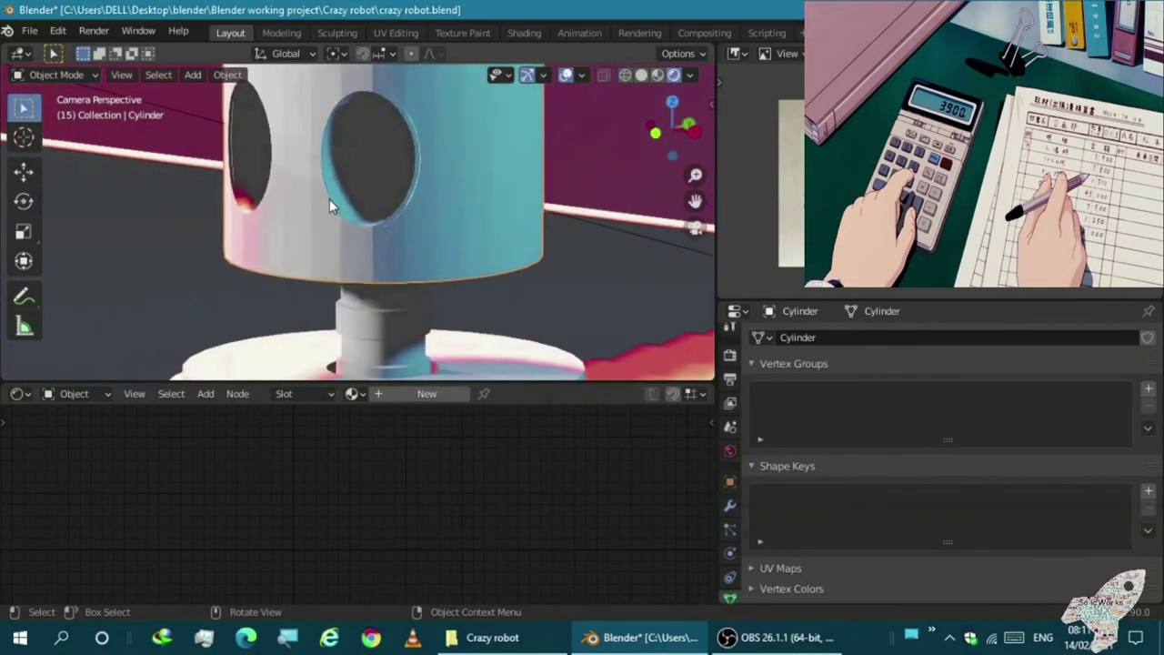
# Frame the head cylinder's material nodes and show its material settings
pyautogui.press('Tab')
pyautogui.moveTo(387, 227)
pyautogui.mouseDown(button='middle')
pyautogui.moveTo(340, 203)
pyautogui.moveTo(285, 291)
pyautogui.moveTo(403, 198)
pyautogui.mouseUp(button='middle')
pyautogui.press('Tab')
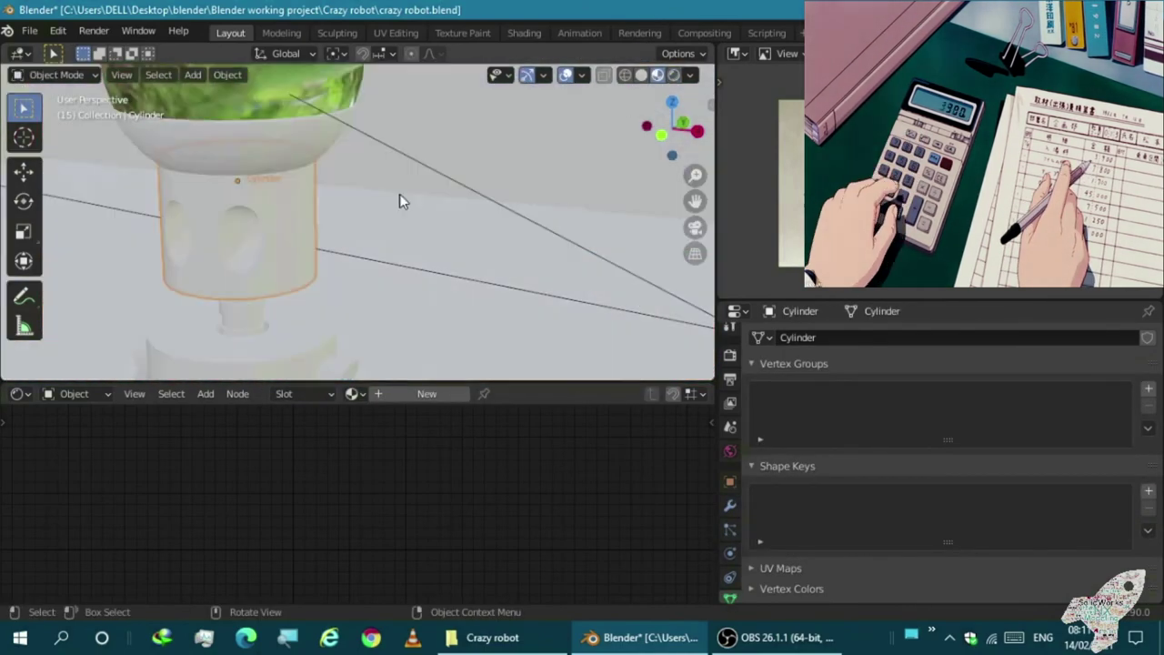
pyautogui.scroll(-2, 400, 209)
pyautogui.press('Home')
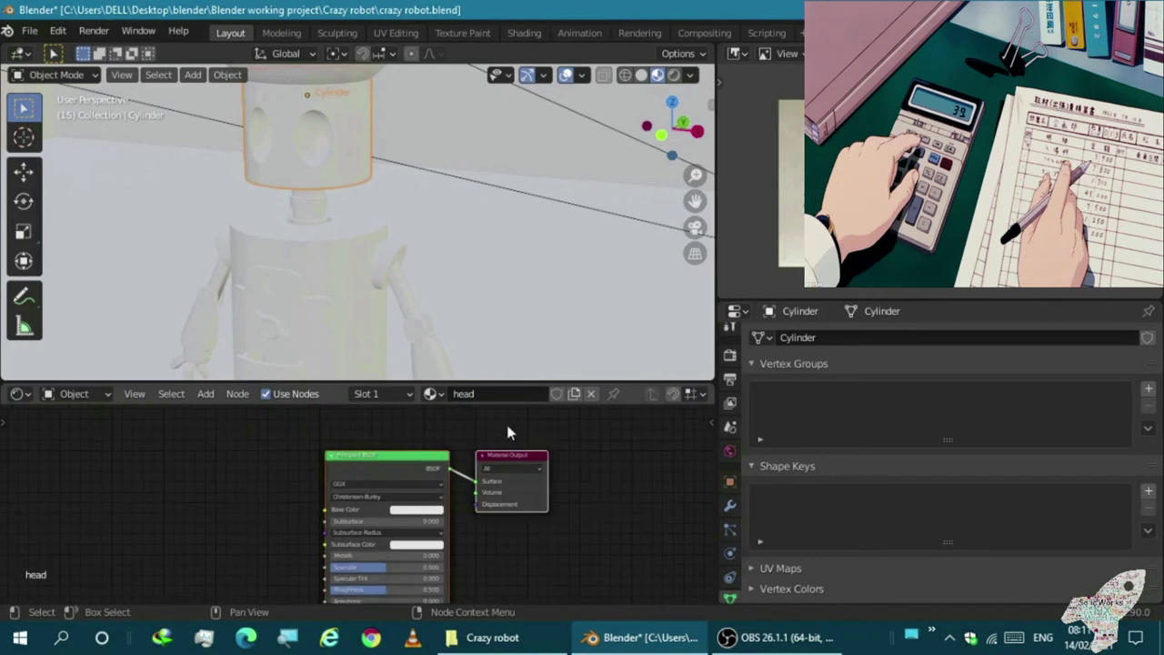
pyautogui.scroll(-3, 401, 259)
pyautogui.scroll(-2, 732, 523)
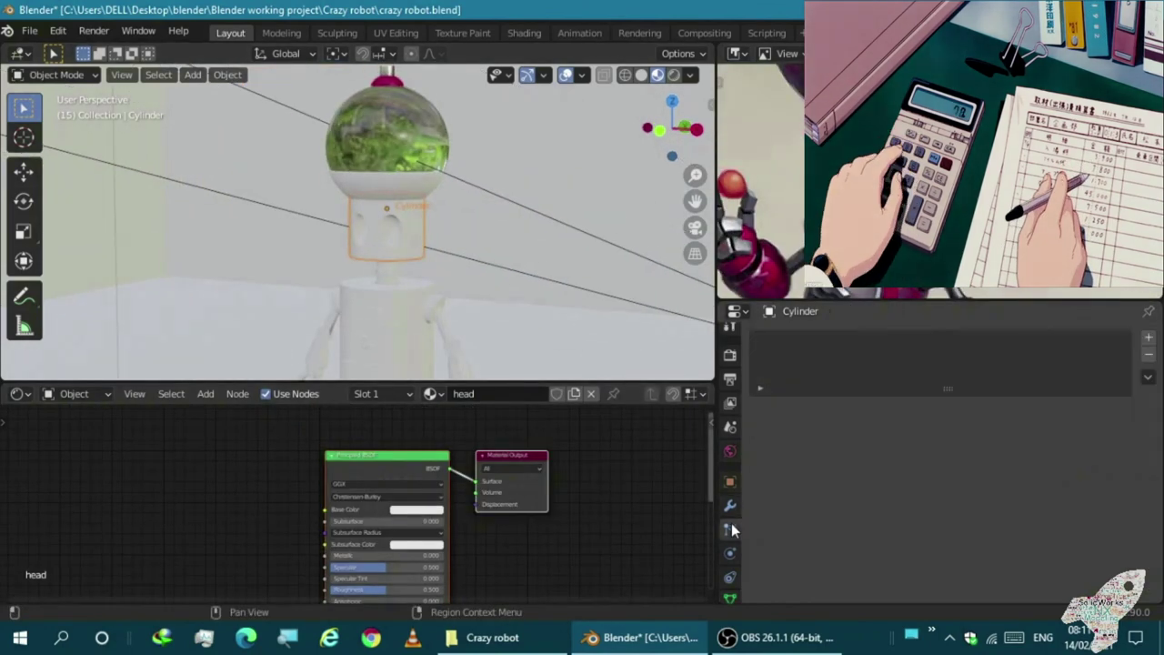
pyautogui.click(729, 584)
# Add a new 'eyes' material slot and assign it to the head's eye faces
pyautogui.press('Tab')
pyautogui.press('KP_Decimal')
pyautogui.click(1148, 338)
pyautogui.click(843, 445)
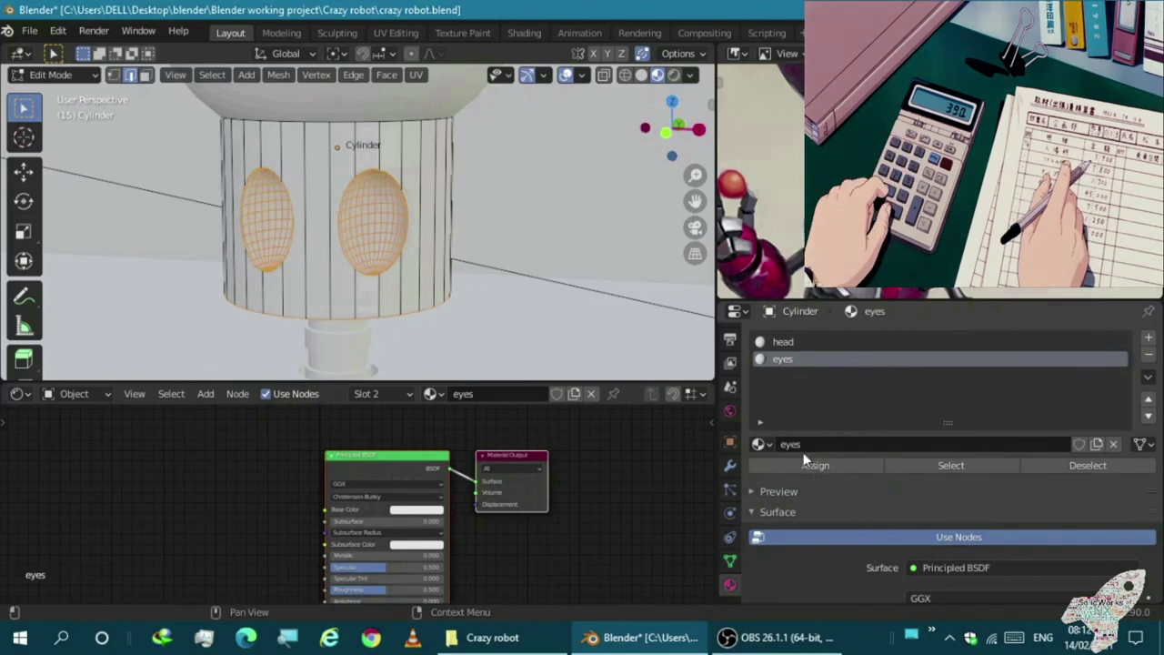
pyautogui.click(812, 465)
pyautogui.press('Tab')
# Set the head material's base colour to red and the eyes material to black
pyautogui.click(779, 343)
pyautogui.scroll(-3, 918, 455)
pyautogui.click(1031, 480)
pyautogui.click(1148, 306)
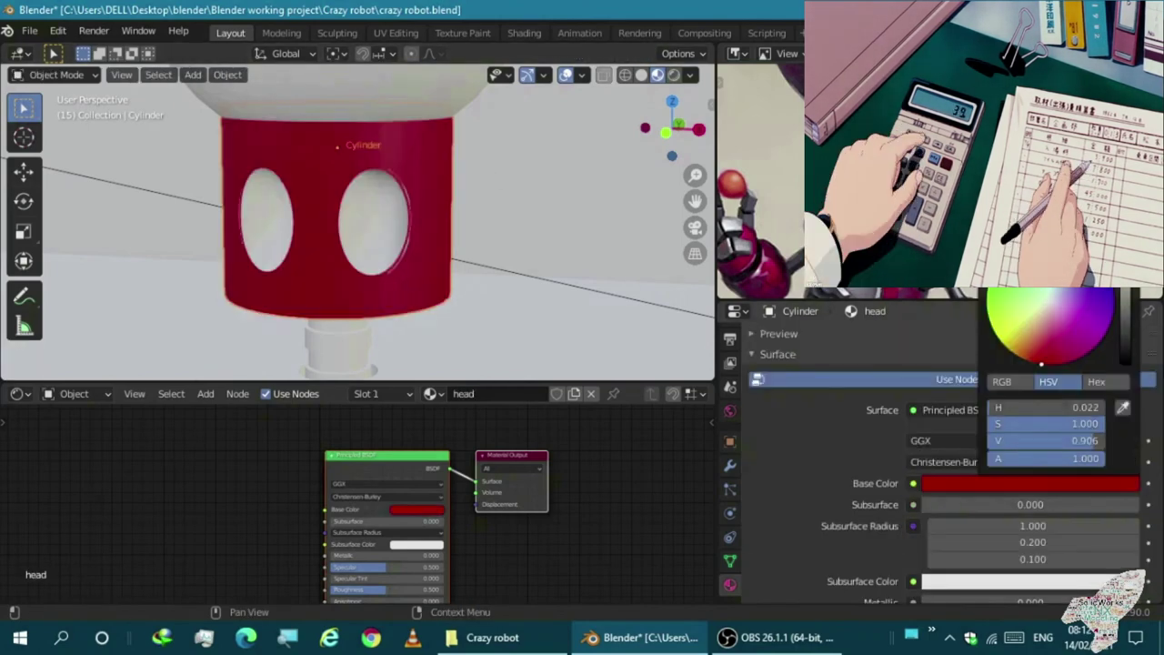
pyautogui.click(1030, 483)
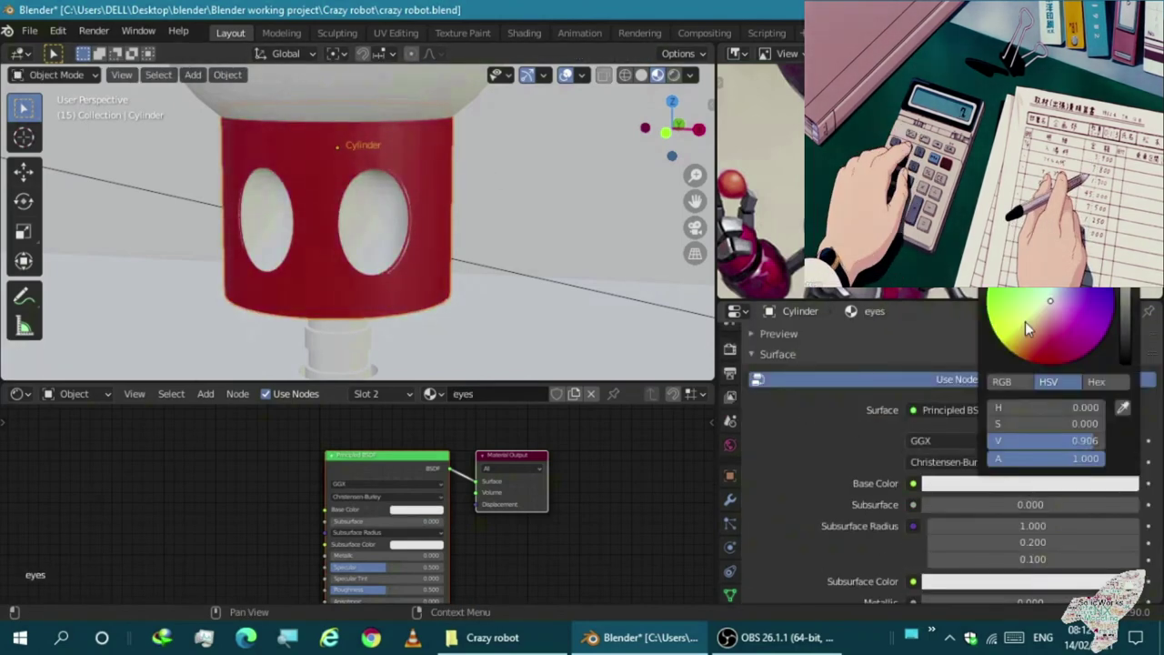
pyautogui.moveTo(1137, 300); pyautogui.dragTo(1137, 383)
pyautogui.press('Tab')
pyautogui.press('Tab')
# Colour the neck cylinder red to match the head
pyautogui.scroll(3, 398, 307)
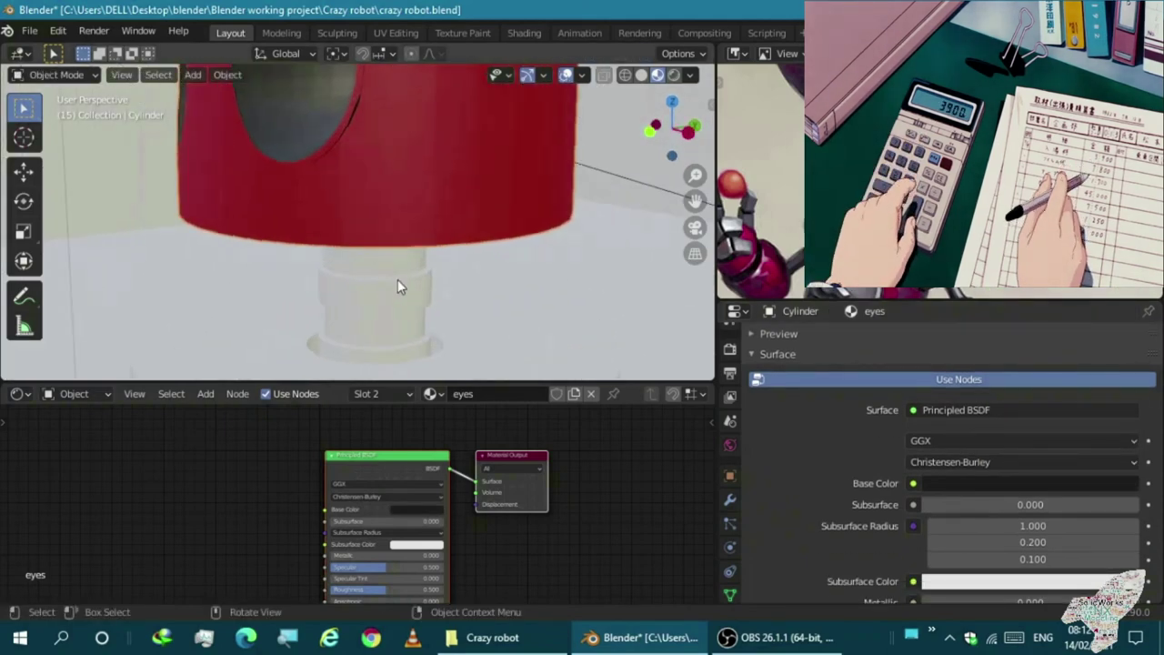
pyautogui.click(398, 279)
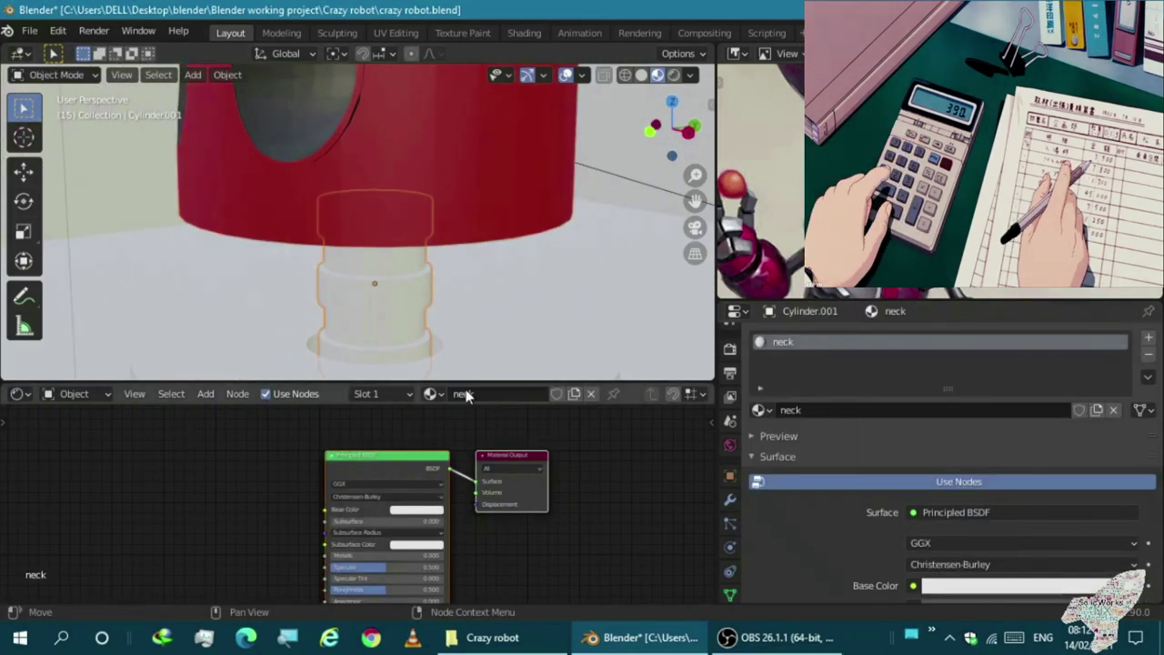
pyautogui.scroll(3, 552, 474)
pyautogui.click(427, 423)
pyautogui.click(468, 252)
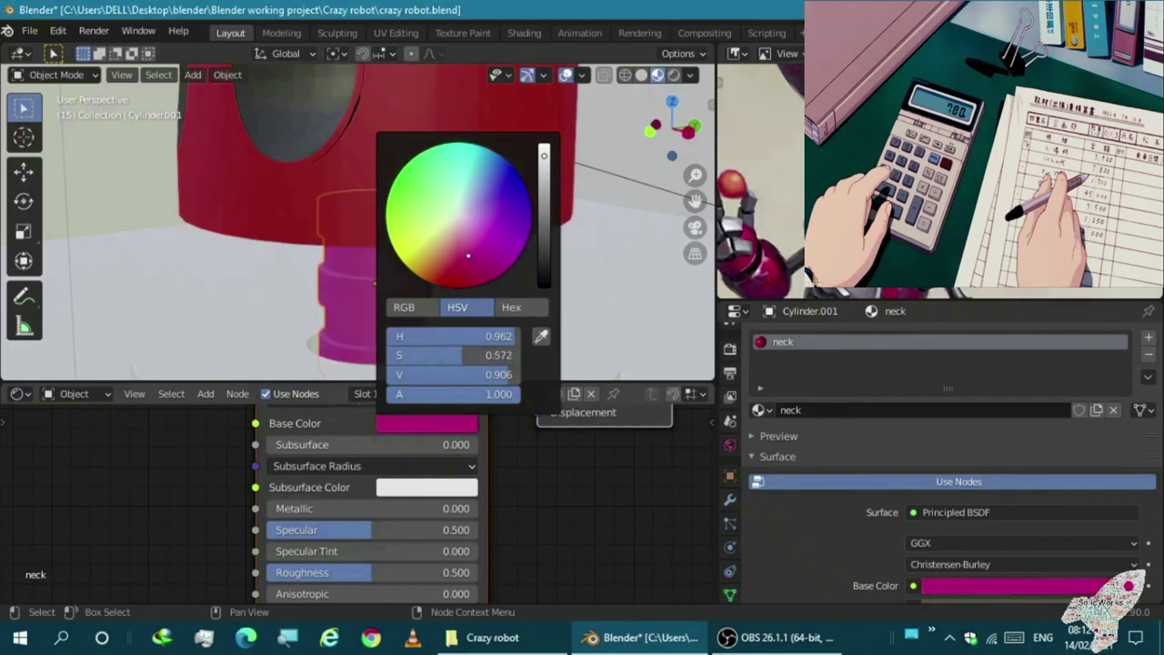
pyautogui.press('Escape')
# Review the head's eyes material, then rename the body cylinder's material 'stomach'
pyautogui.click(410, 174)
pyautogui.moveTo(410, 174); pyautogui.dragTo(400, 273, button='middle')
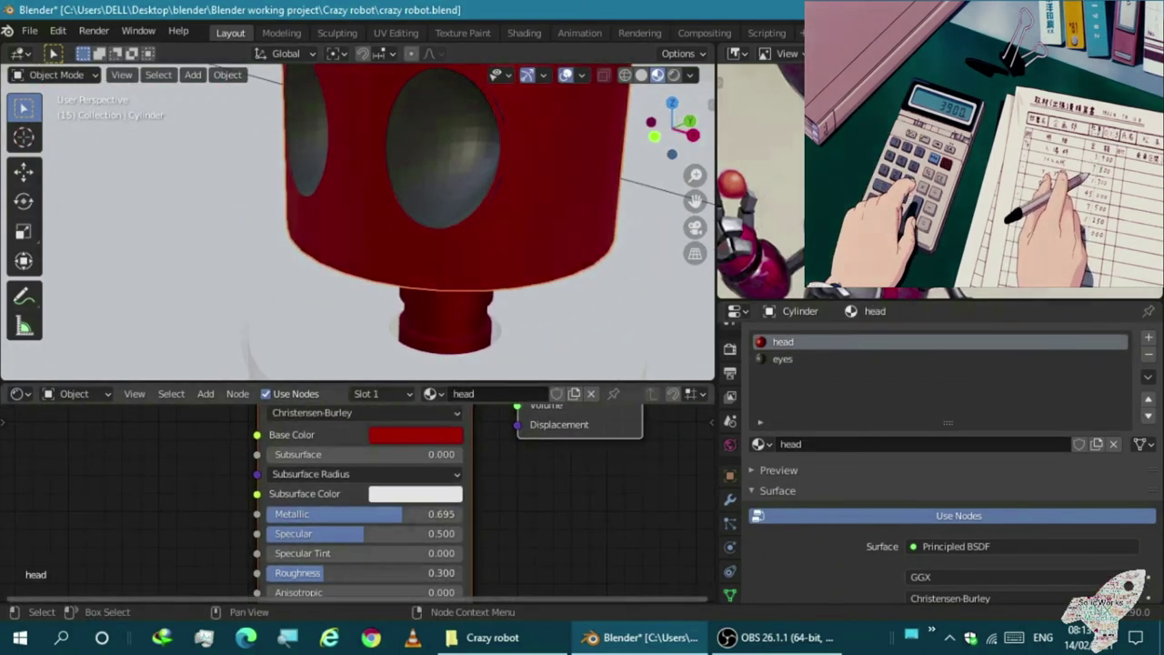
pyautogui.moveTo(428, 300); pyautogui.dragTo(442, 246, button='middle')
pyautogui.click(782, 359)
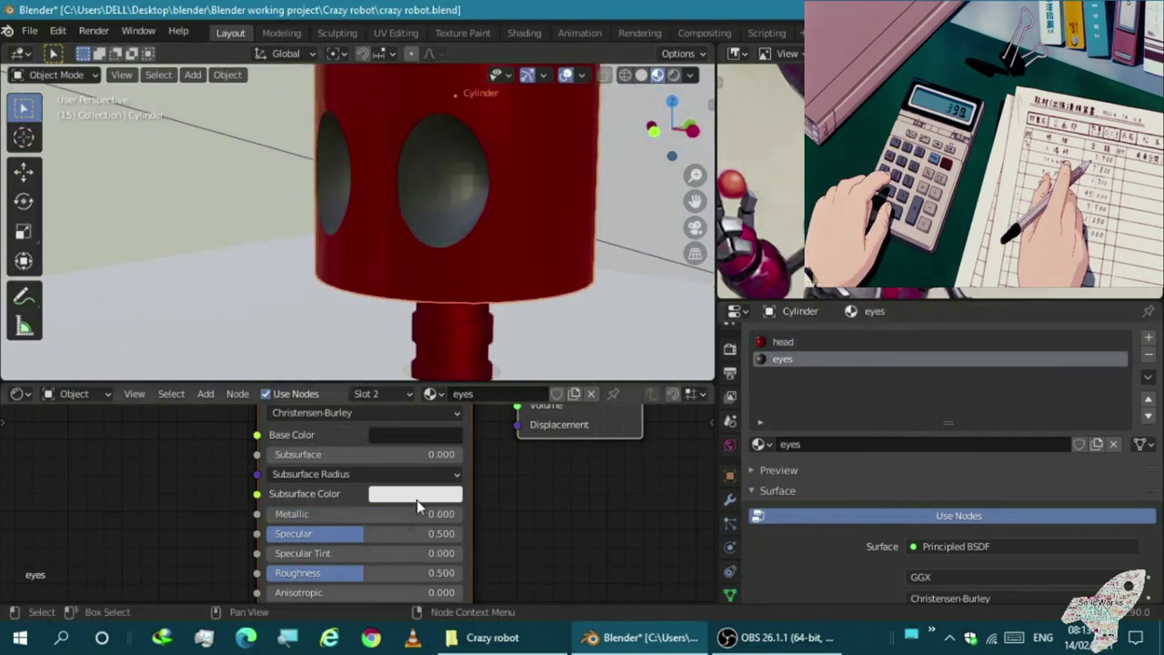
pyautogui.scroll(-3, 481, 244)
pyautogui.scroll(-2, 426, 248)
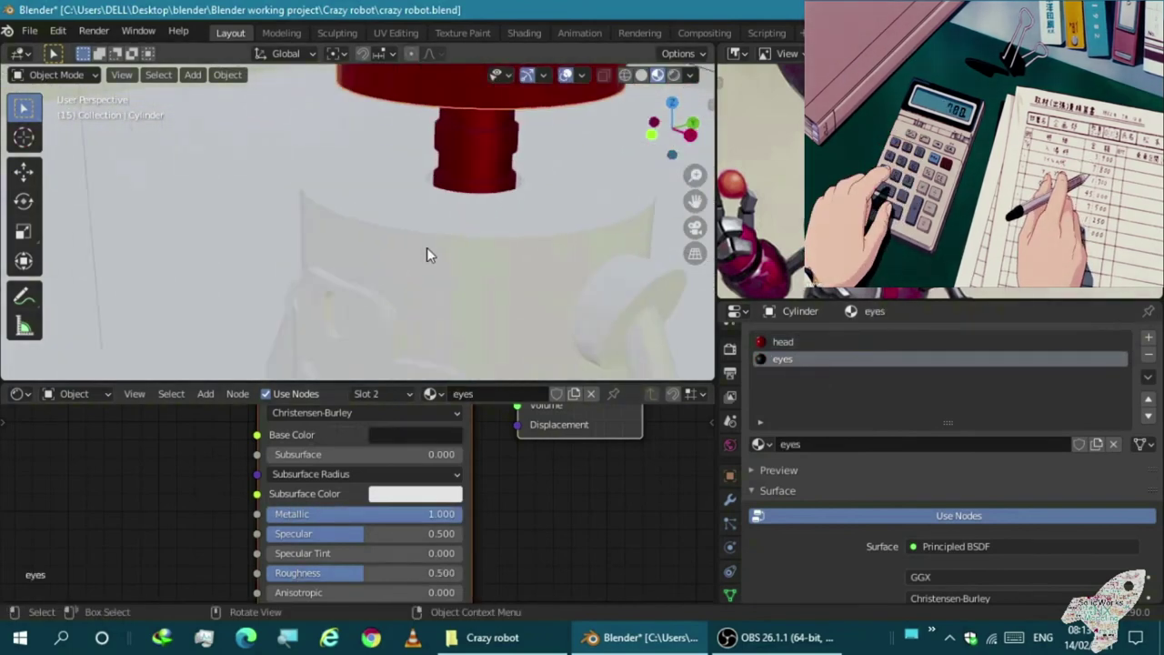
pyautogui.click(427, 247)
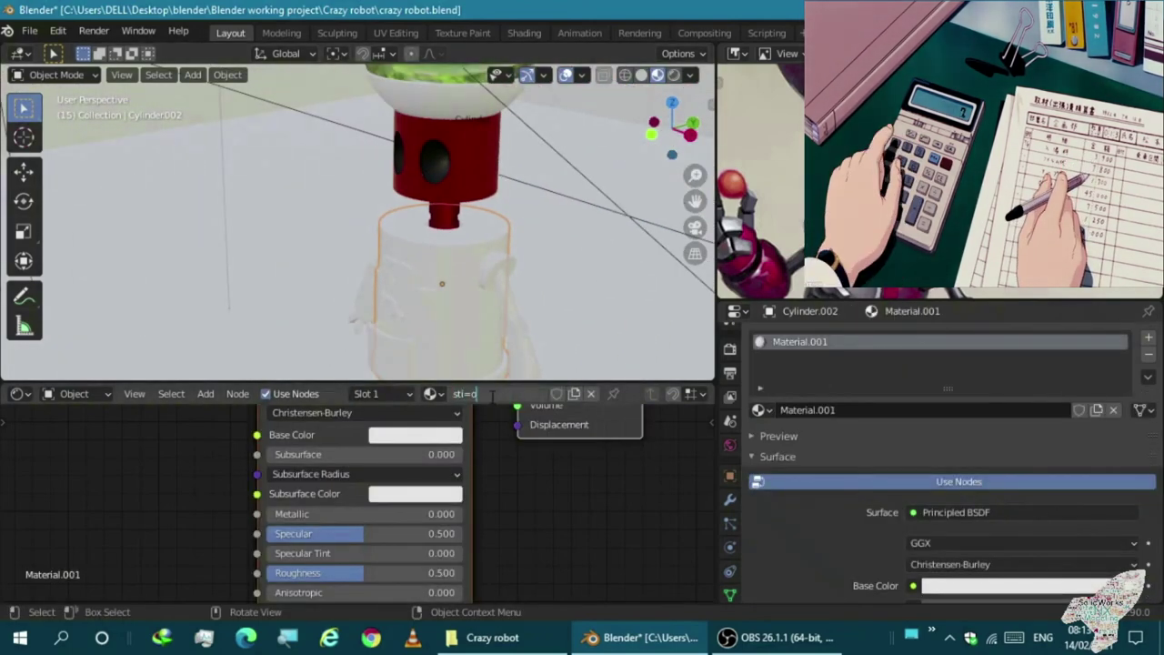
pyautogui.write('stomach')
pyautogui.click(490, 395)
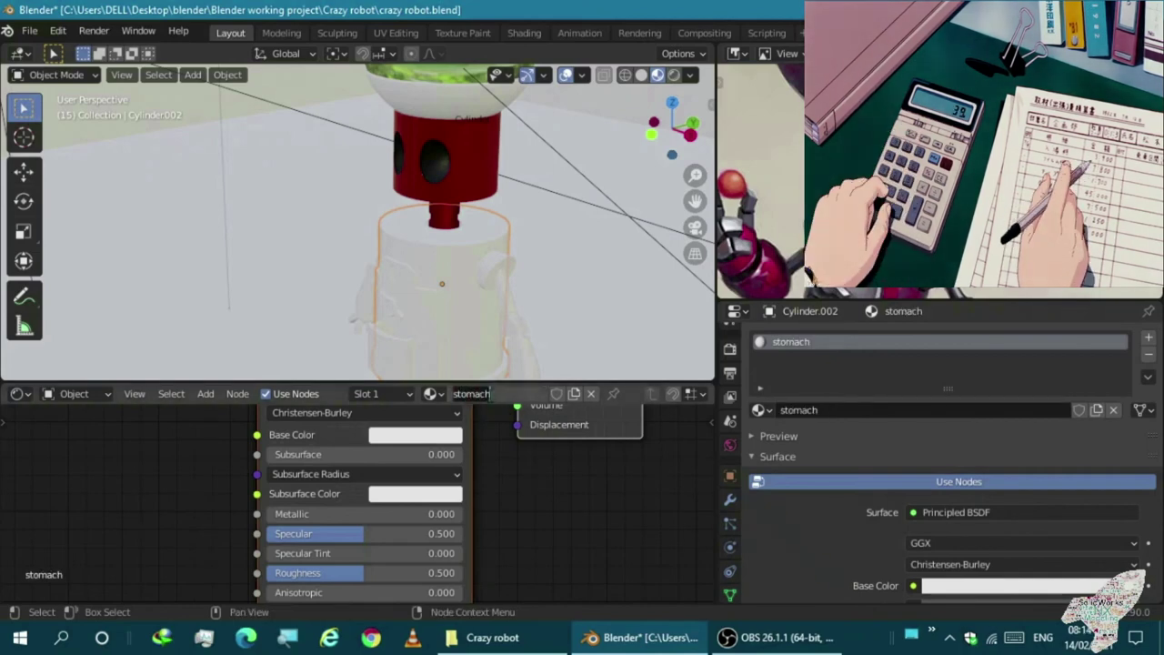
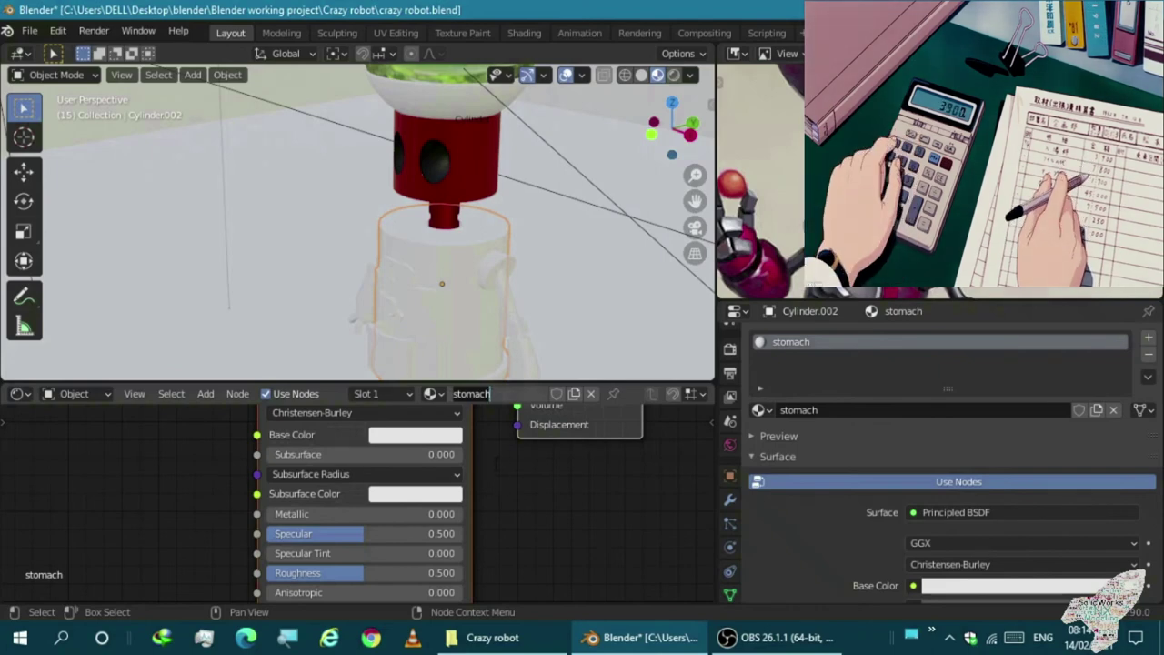
# Give the stomach material a red base colour and Metallic 0.995
pyautogui.click(421, 437)
pyautogui.moveTo(392, 514); pyautogui.dragTo(459, 514)
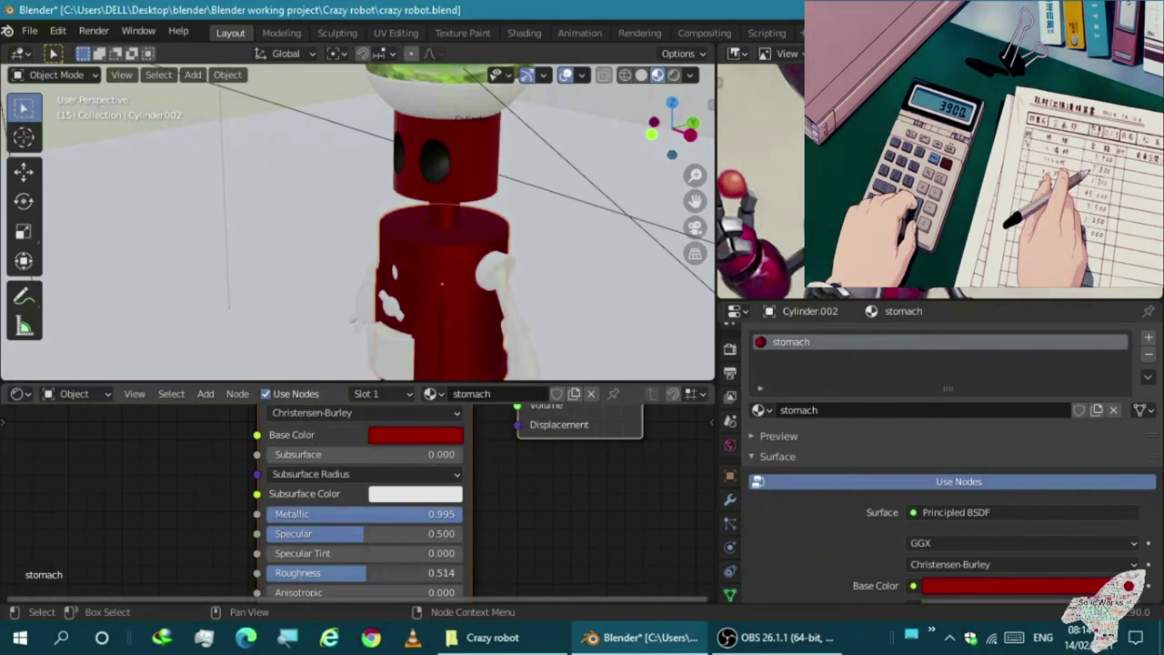
pyautogui.scroll(3, 431, 251)
# In Edit Mode with solid shading, select a face on the body's base ring
pyautogui.press('Tab')
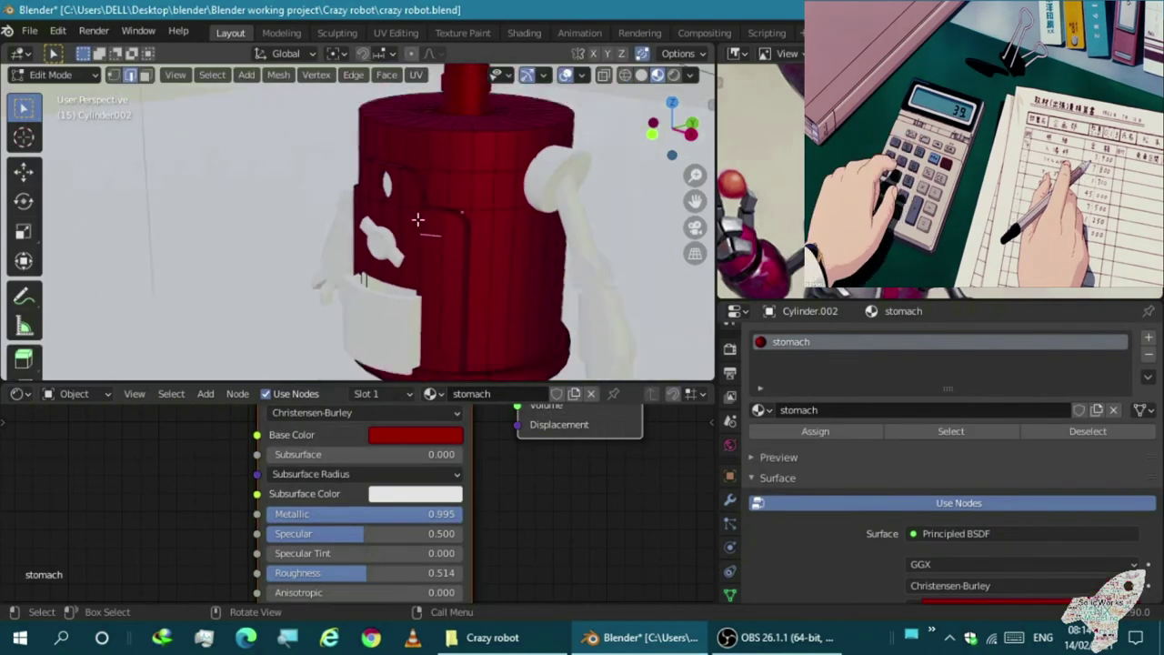
pyautogui.press('KP_1')
pyautogui.scroll(-2, 384, 244)
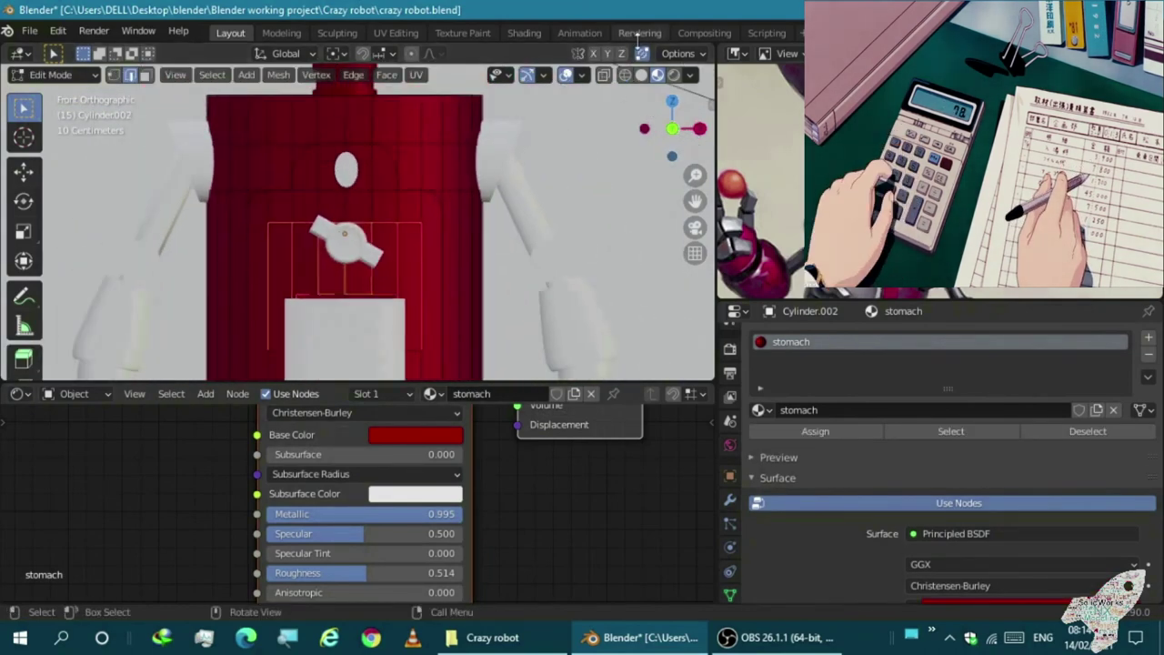
pyautogui.press('z')
pyautogui.scroll(2, 388, 219)
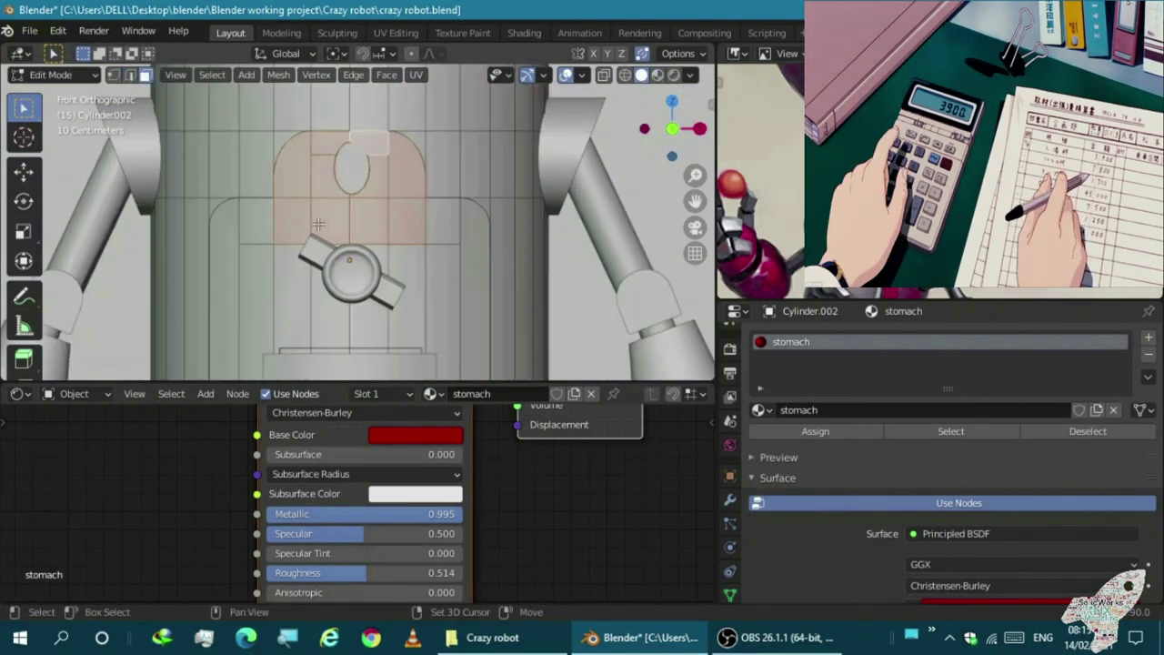
pyautogui.moveTo(403, 274)
pyautogui.mouseDown(button='middle')
pyautogui.moveTo(511, 272)
pyautogui.moveTo(414, 349)
pyautogui.mouseUp(button='middle')
pyautogui.click(415, 348)
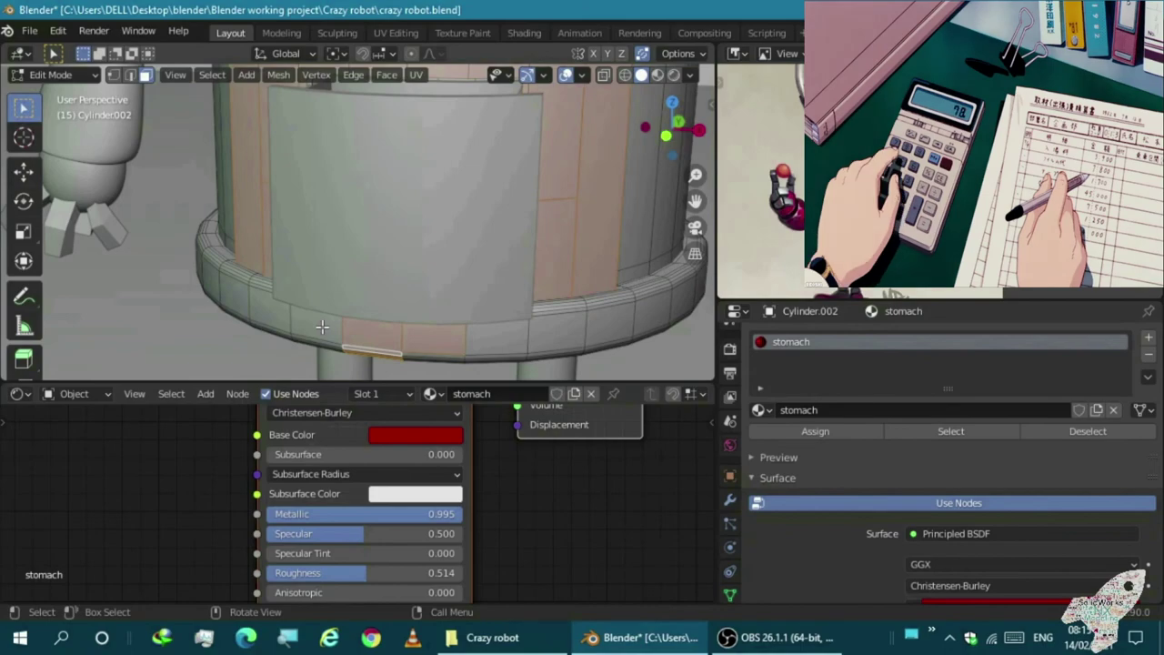
pyautogui.moveTo(303, 311); pyautogui.dragTo(291, 318, button='middle')
pyautogui.press('KP_1')
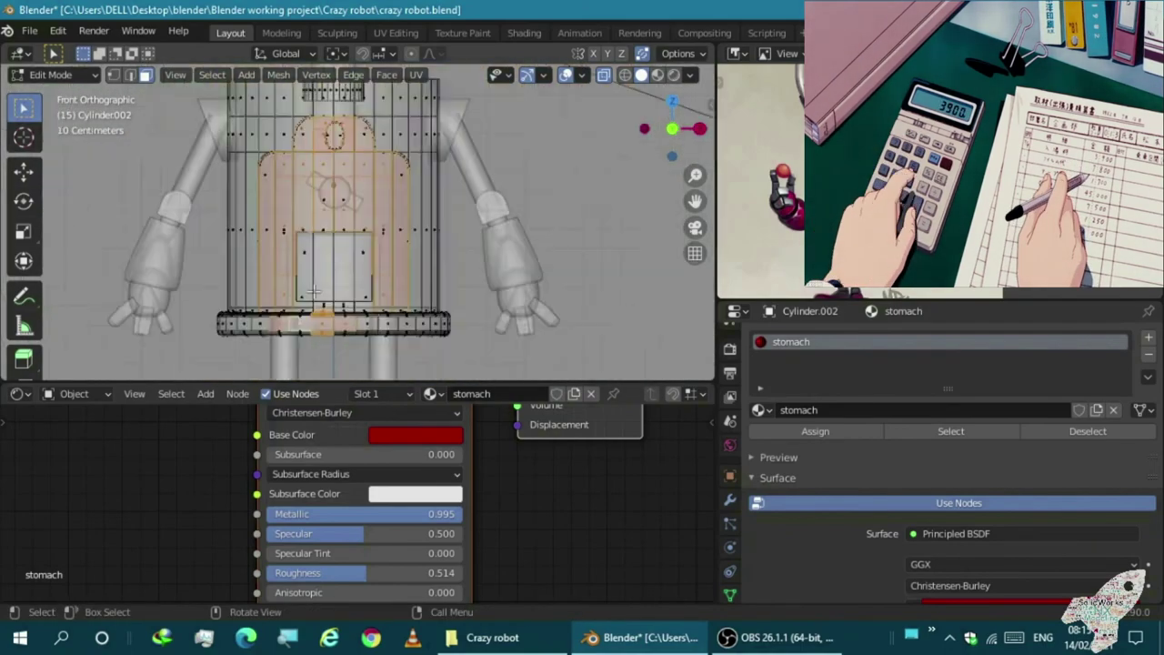
pyautogui.scroll(2, 278, 327)
pyautogui.moveTo(536, 349); pyautogui.dragTo(202, 283, button='middle')
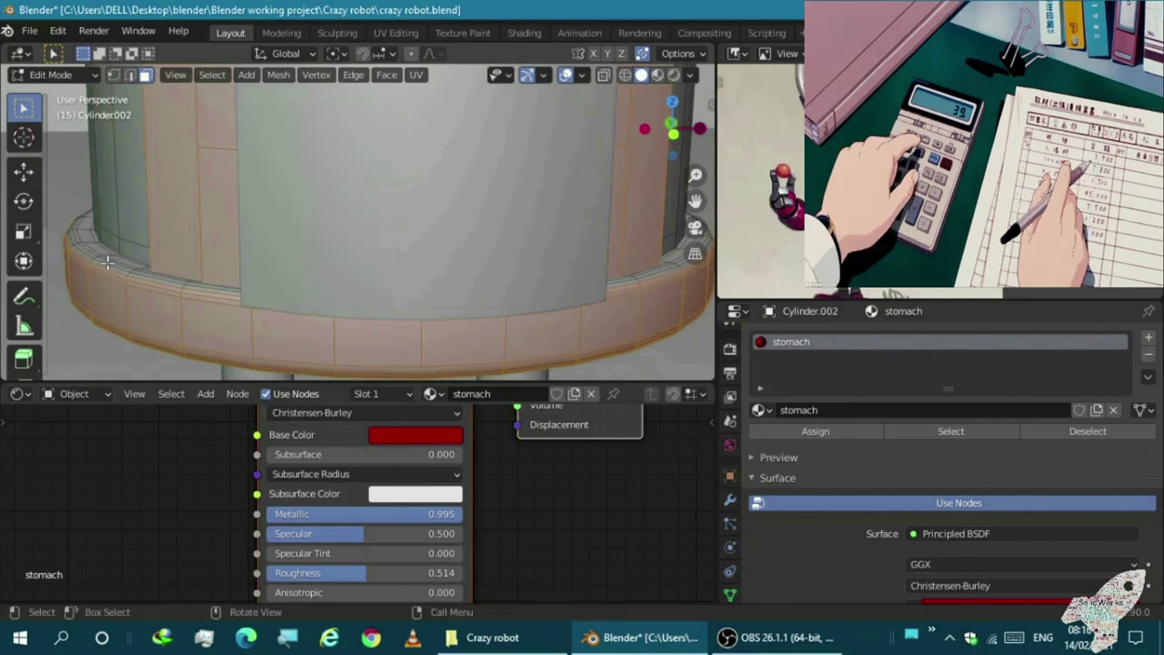
pyautogui.scroll(-3, 107, 263)
pyautogui.press('KP_1')
pyautogui.scroll(2, 103, 325)
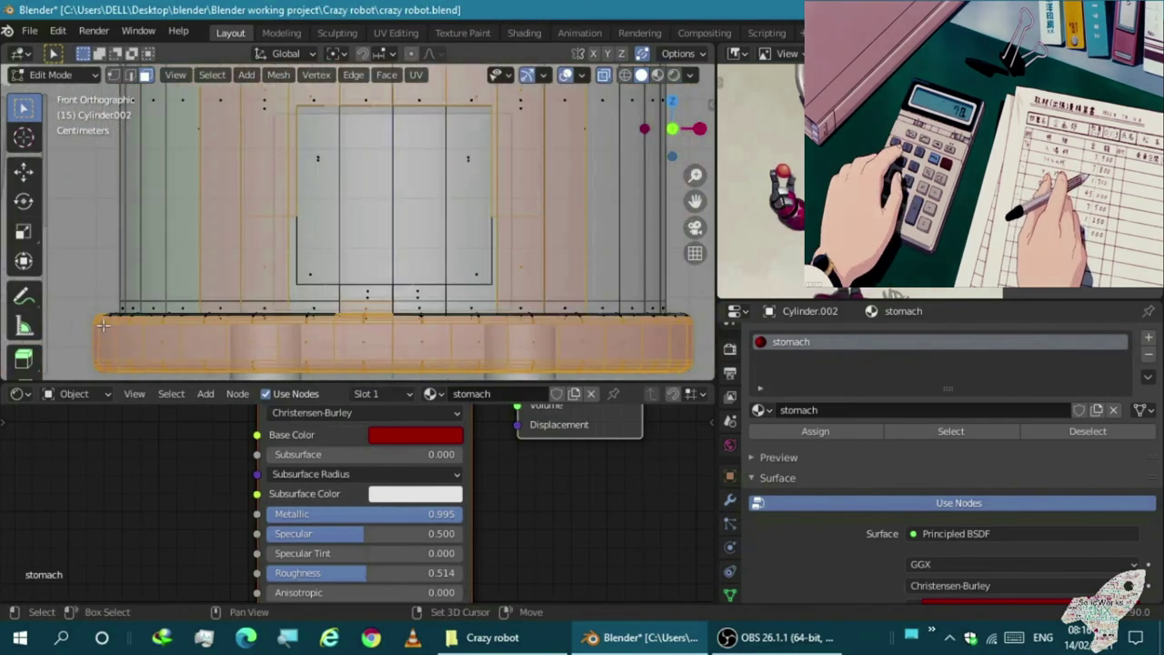
pyautogui.scroll(2, 514, 310)
# Box-select the panel and inner ring faces of the body
pyautogui.press('b')
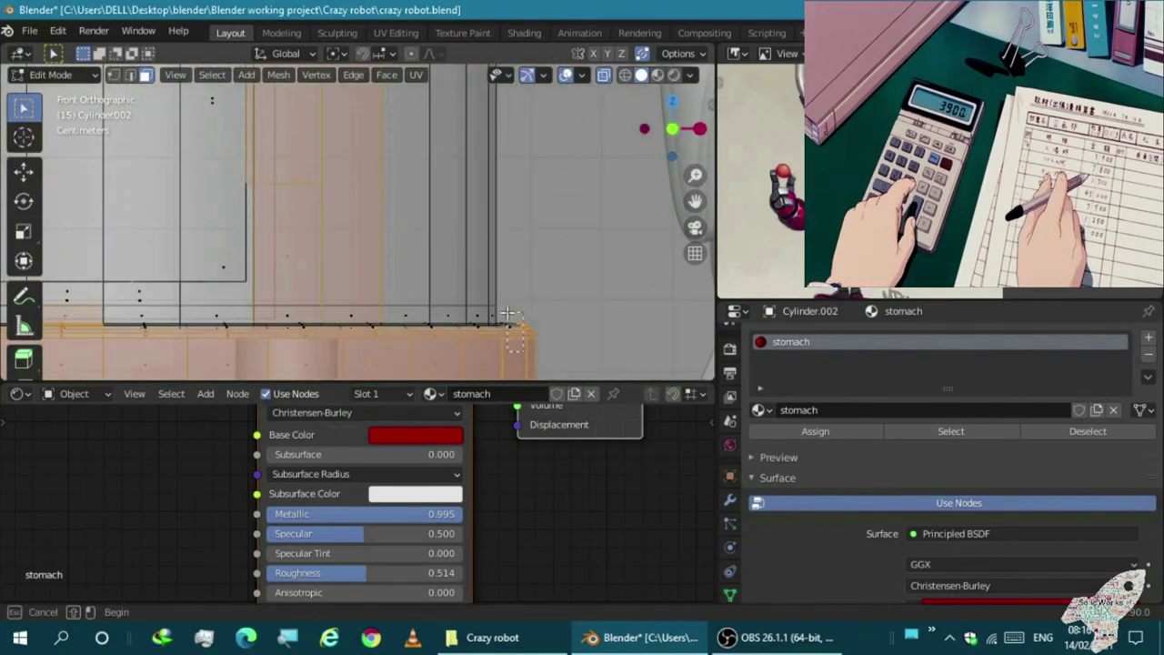
pyautogui.scroll(-3, 515, 310)
pyautogui.moveTo(514, 311); pyautogui.dragTo(261, 201, button='middle')
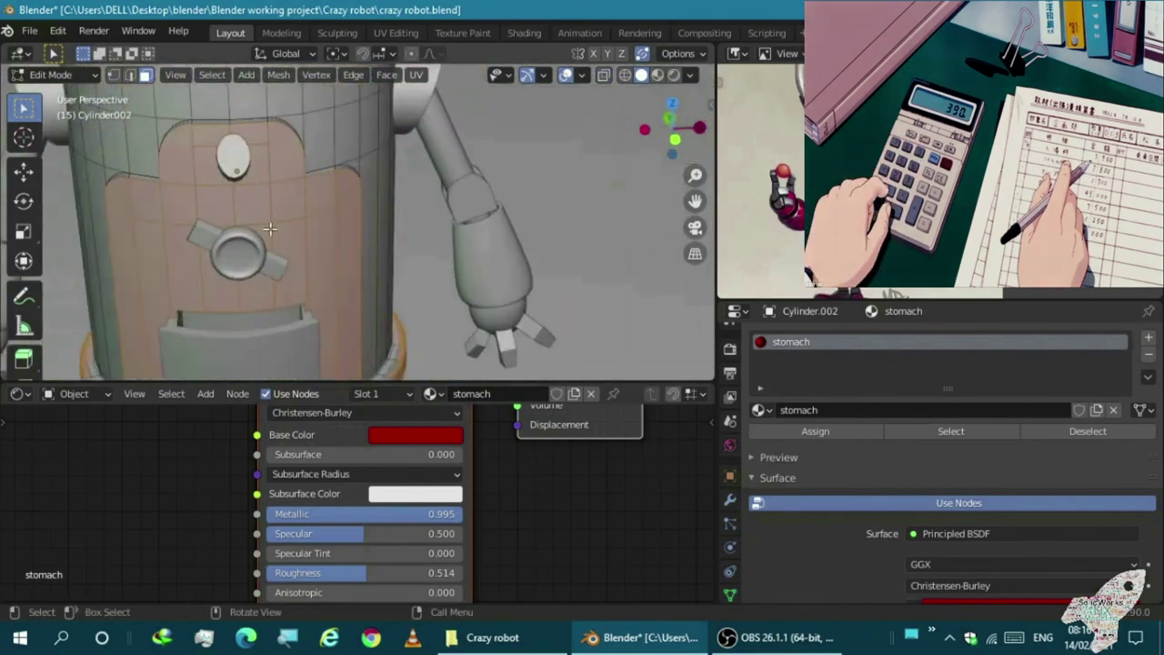
pyautogui.scroll(1, 261, 201)
pyautogui.scroll(1, 273, 196)
pyautogui.scroll(1, 318, 187)
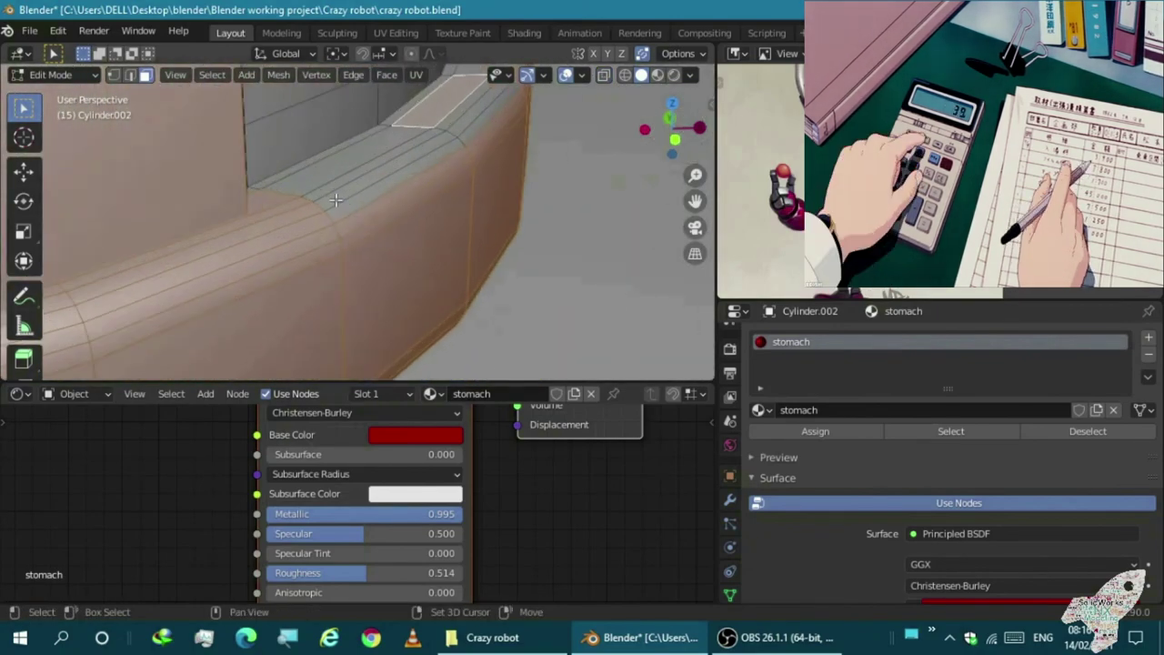
pyautogui.scroll(1, 357, 181)
pyautogui.scroll(2, 357, 181)
pyautogui.keyDown('shift'); pyautogui.moveTo(358, 181); pyautogui.dragTo(327, 184, button='middle'); pyautogui.keyUp('shift')
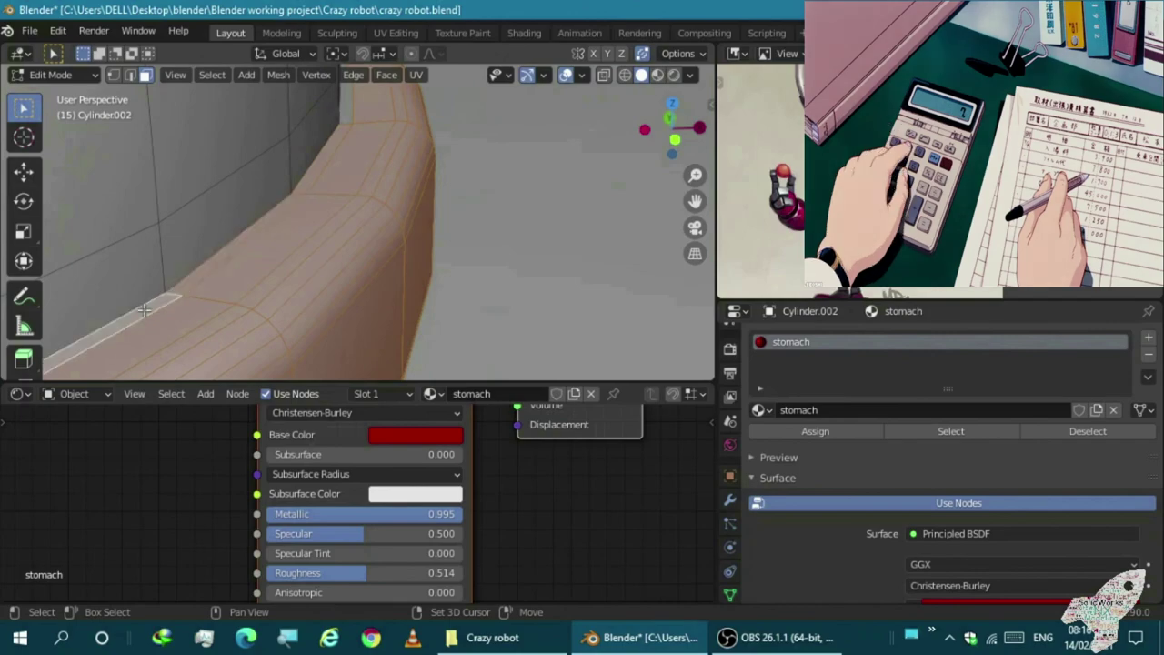
pyautogui.moveTo(144, 310); pyautogui.dragTo(273, 254, button='middle')
pyautogui.scroll(-3, 273, 254)
pyautogui.scroll(4, 364, 200)
pyautogui.moveTo(364, 201)
pyautogui.mouseDown(button='middle')
pyautogui.moveTo(441, 175)
pyautogui.moveTo(240, 237)
pyautogui.mouseUp(button='middle')
pyautogui.moveTo(353, 196); pyautogui.dragTo(439, 189, button='middle')
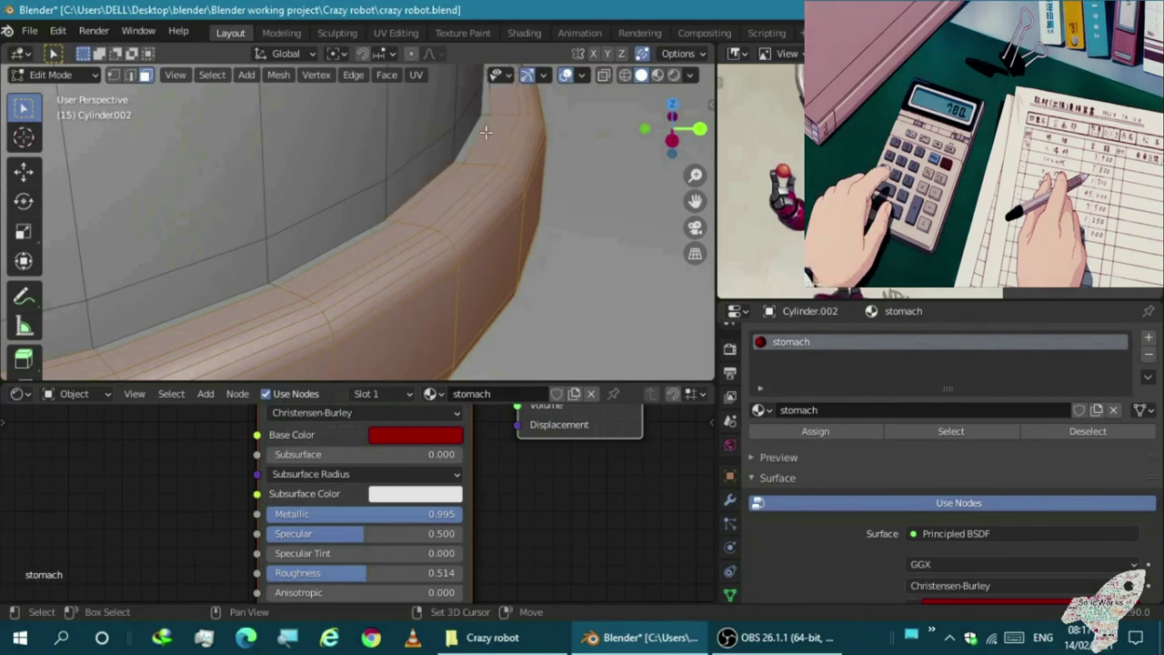
pyautogui.moveTo(355, 237)
pyautogui.mouseDown(button='middle')
pyautogui.moveTo(346, 259)
pyautogui.moveTo(419, 253)
pyautogui.mouseUp(button='middle')
pyautogui.scroll(-4, 346, 259)
pyautogui.scroll(-4, 337, 273)
pyautogui.scroll(5, 418, 252)
pyautogui.scroll(3, 364, 273)
pyautogui.moveTo(232, 282); pyautogui.dragTo(294, 312)
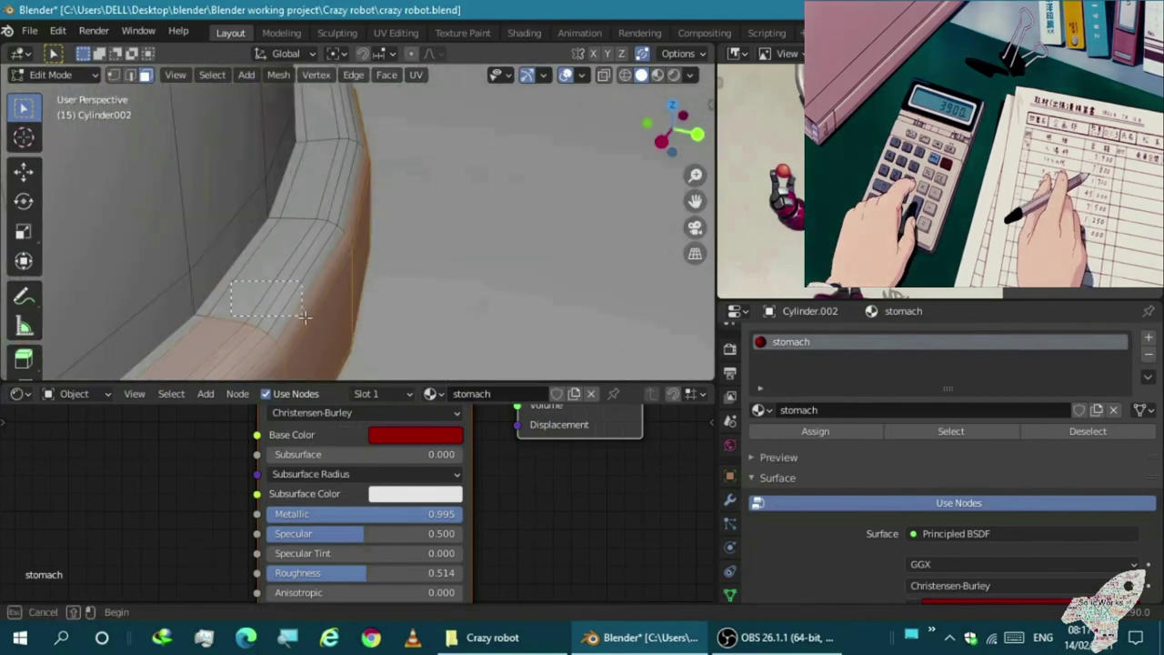
pyautogui.moveTo(363, 135); pyautogui.dragTo(373, 213, button='middle')
pyautogui.scroll(-3, 500, 127)
pyautogui.moveTo(455, 145); pyautogui.dragTo(346, 181, button='middle')
pyautogui.scroll(3, 312, 199)
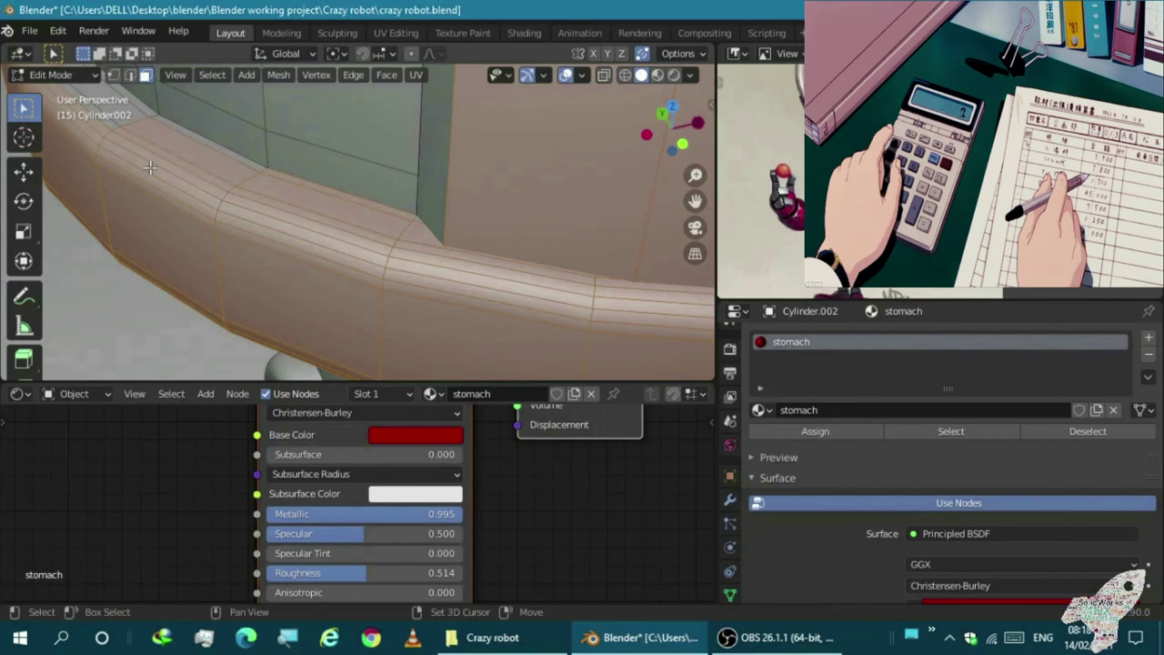
pyautogui.scroll(-3, 141, 116)
pyautogui.scroll(-2, 164, 155)
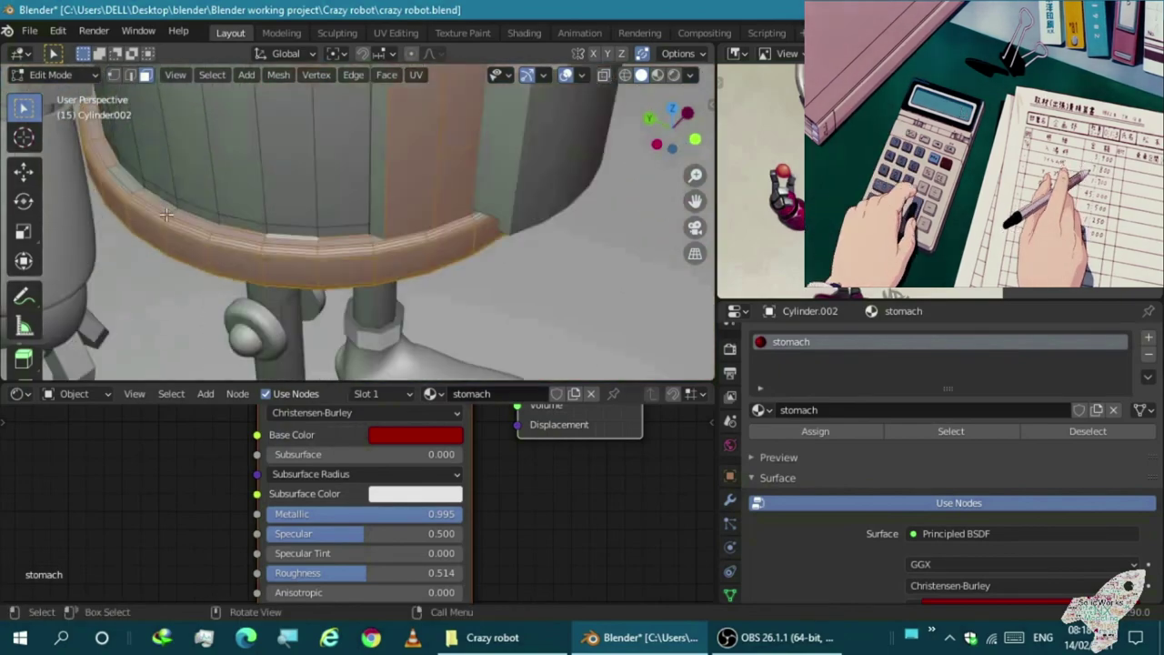
pyautogui.scroll(3, 191, 191)
pyautogui.scroll(3, 217, 228)
pyautogui.scroll(-3, 258, 234)
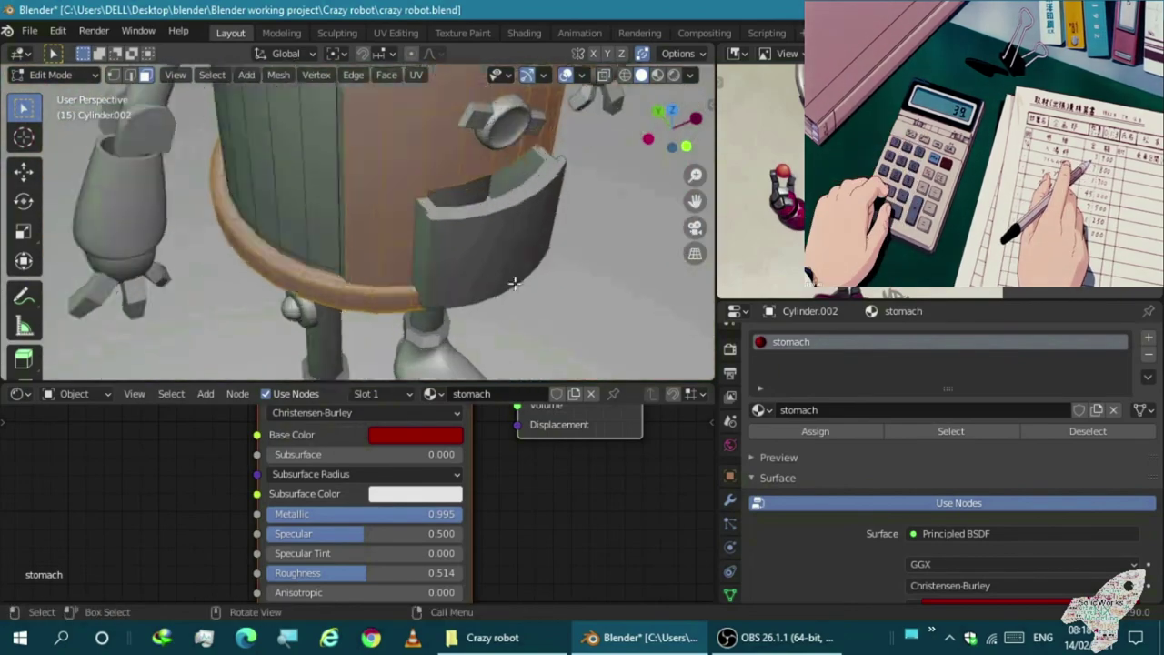
pyautogui.scroll(3, 364, 227)
# Add a second material slot with a new Material.001 assigned to the selected faces
pyautogui.click(1148, 336)
pyautogui.click(910, 444)
pyautogui.click(807, 464)
pyautogui.scroll(-2, 556, 291)
pyautogui.scroll(2, 556, 291)
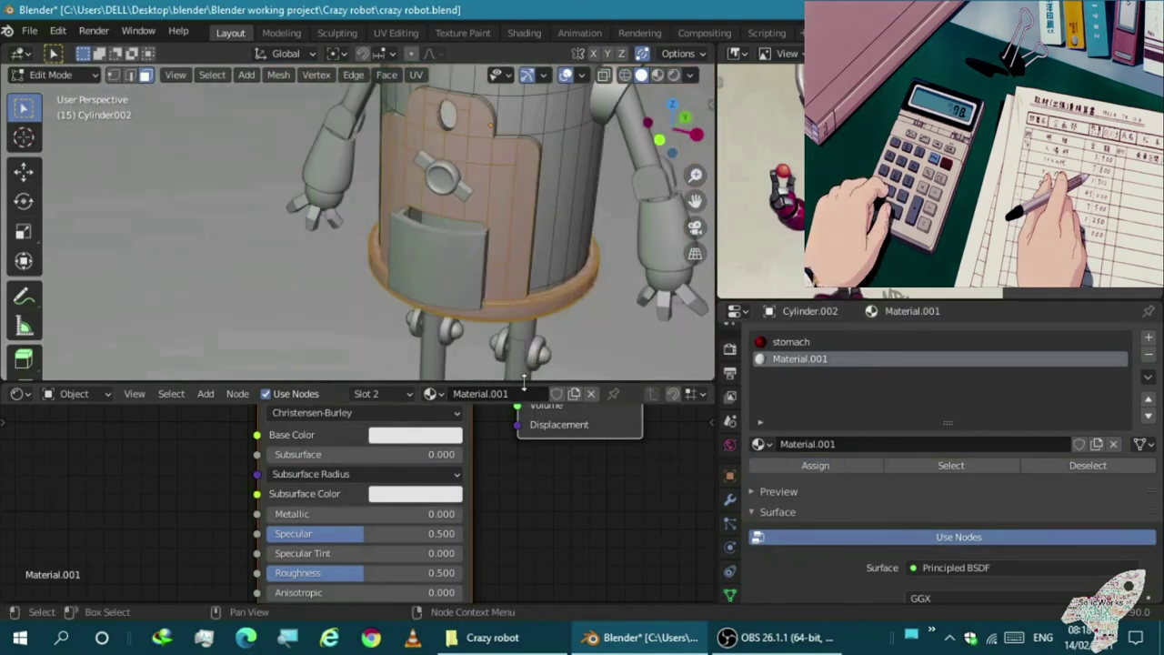
# Make Material.001 fully metallic (1.000) with a grey base colour
pyautogui.press('Tab')
pyautogui.press('z')
pyautogui.scroll(-5, 926, 512)
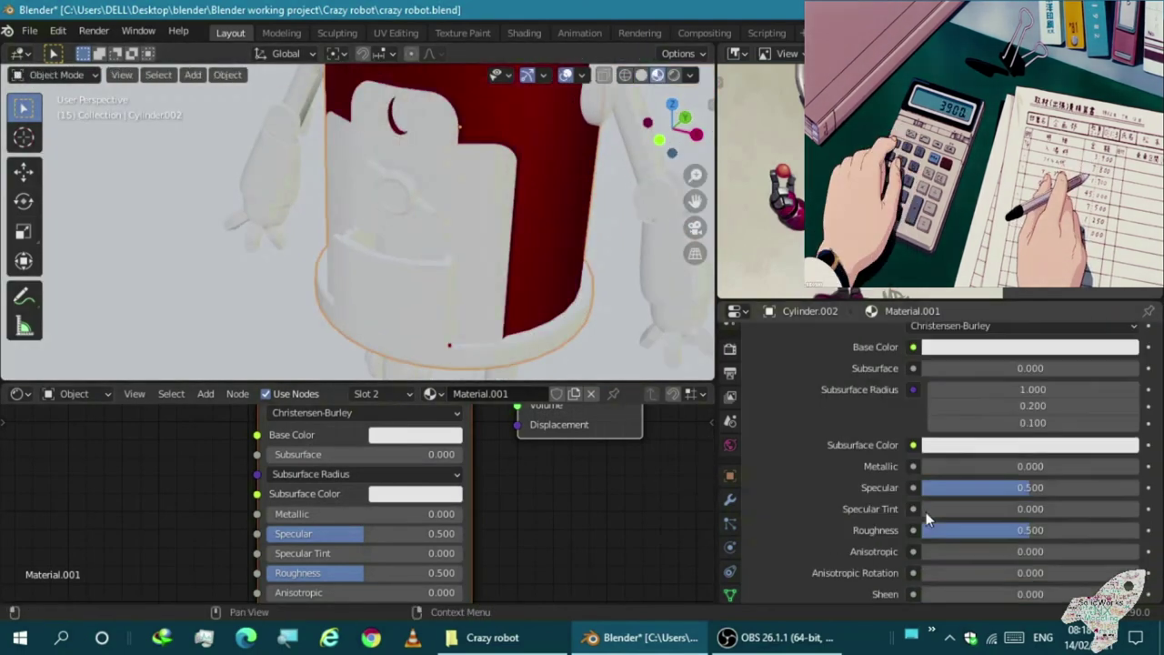
pyautogui.scroll(-1, 620, 480)
pyautogui.moveTo(382, 515); pyautogui.dragTo(509, 515)
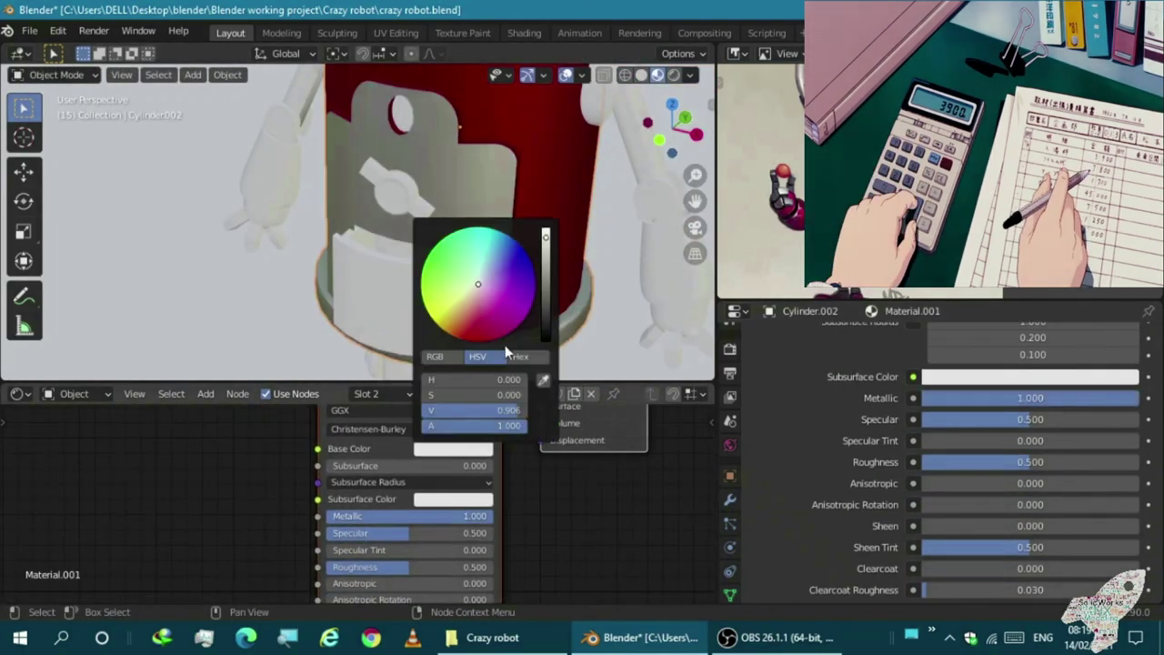
pyautogui.moveTo(505, 344); pyautogui.dragTo(418, 191, button='middle')
pyautogui.click(449, 136)
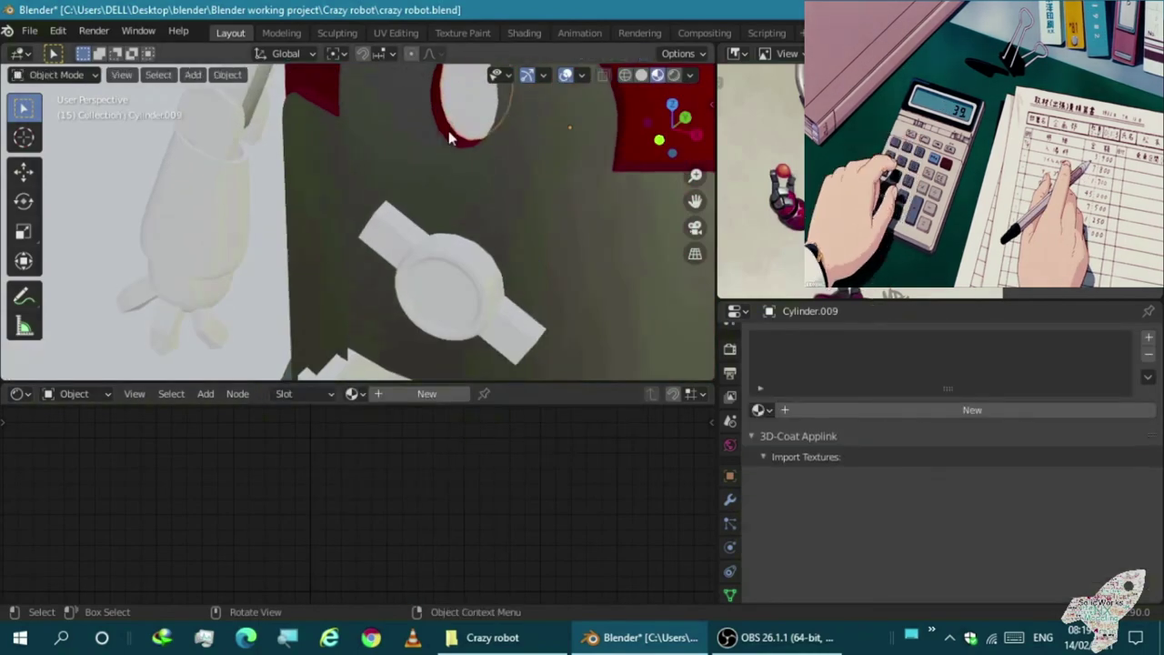
pyautogui.click(427, 394)
pyautogui.click(453, 448)
pyautogui.scroll(3, 326, 217)
# Lower Material.001's Roughness to 0.305
pyautogui.click(326, 218)
pyautogui.press('Tab')
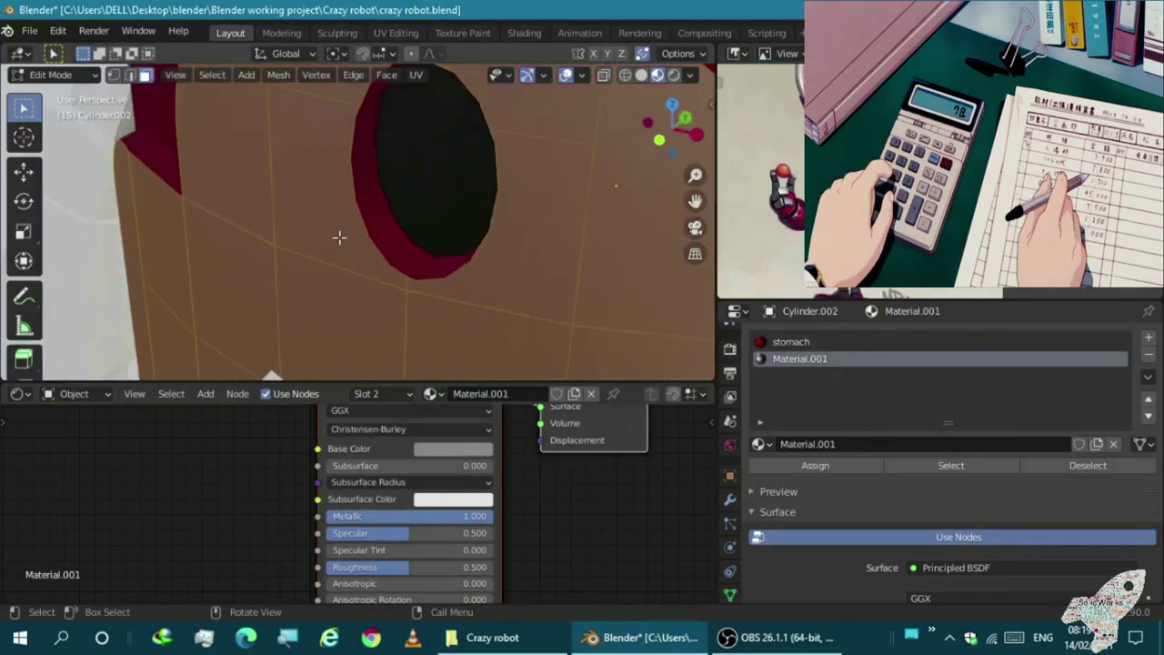
pyautogui.press('Tab')
pyautogui.scroll(-3, 339, 237)
pyautogui.click(453, 449)
pyautogui.moveTo(410, 566); pyautogui.dragTo(368, 566)
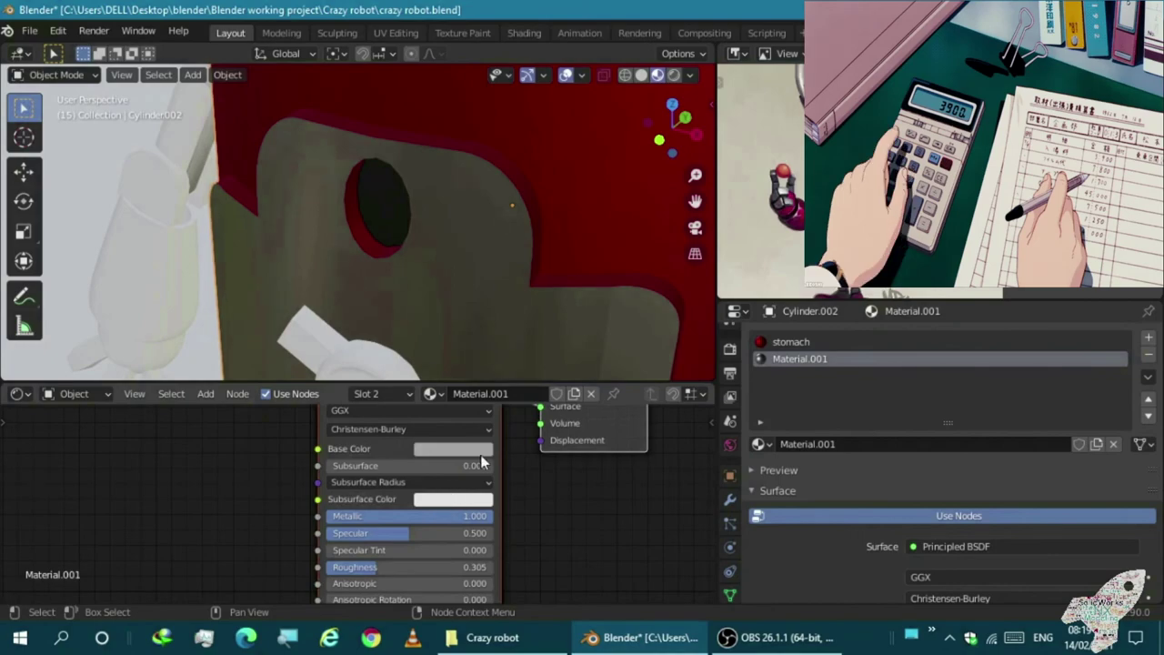
pyautogui.scroll(-3, 473, 227)
pyautogui.scroll(-3, 378, 544)
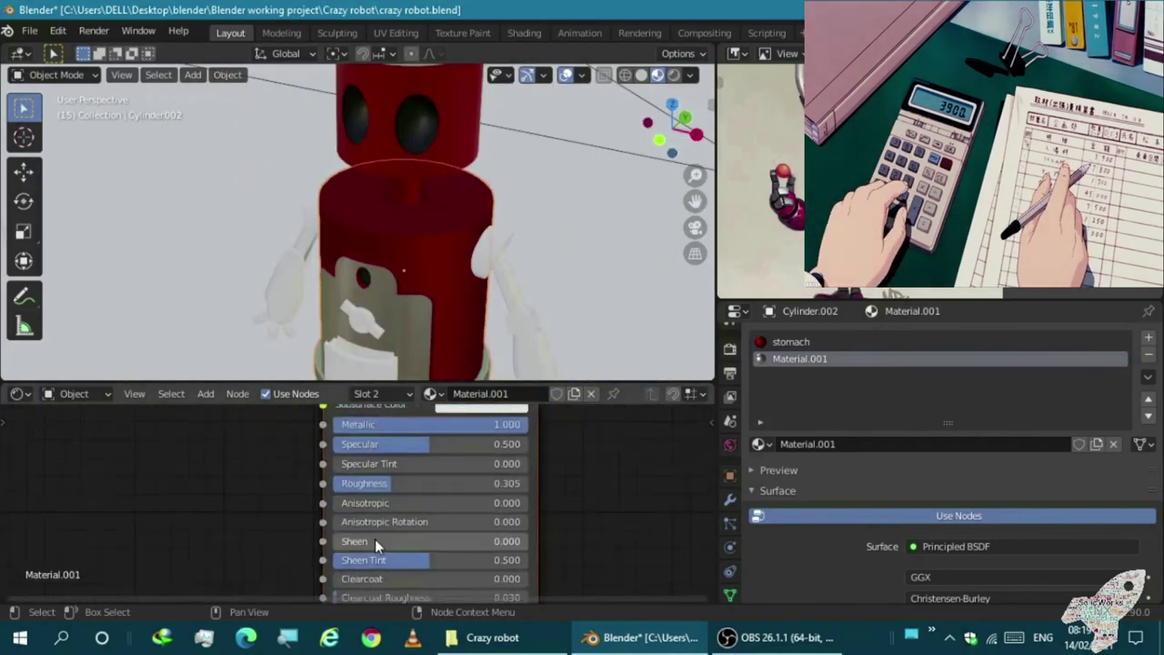
pyautogui.scroll(-3, 403, 271)
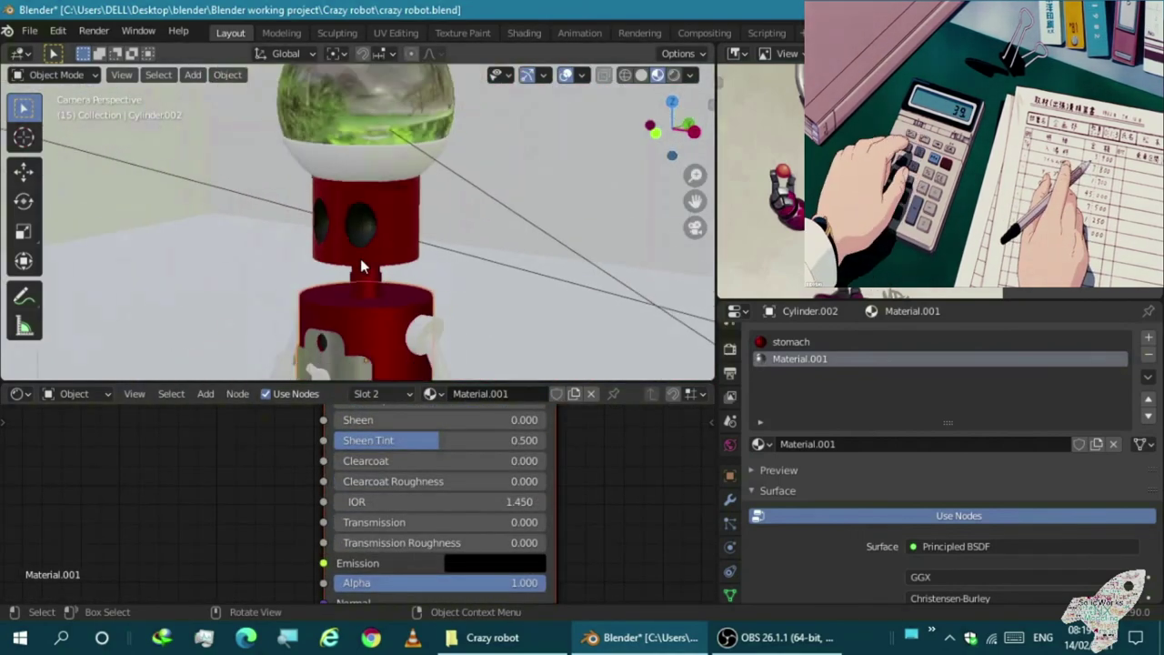
# From the camera view, select the sun lamp and open its colour
pyautogui.press('KP_0')
pyautogui.moveTo(325, 258); pyautogui.dragTo(381, 248, button='middle')
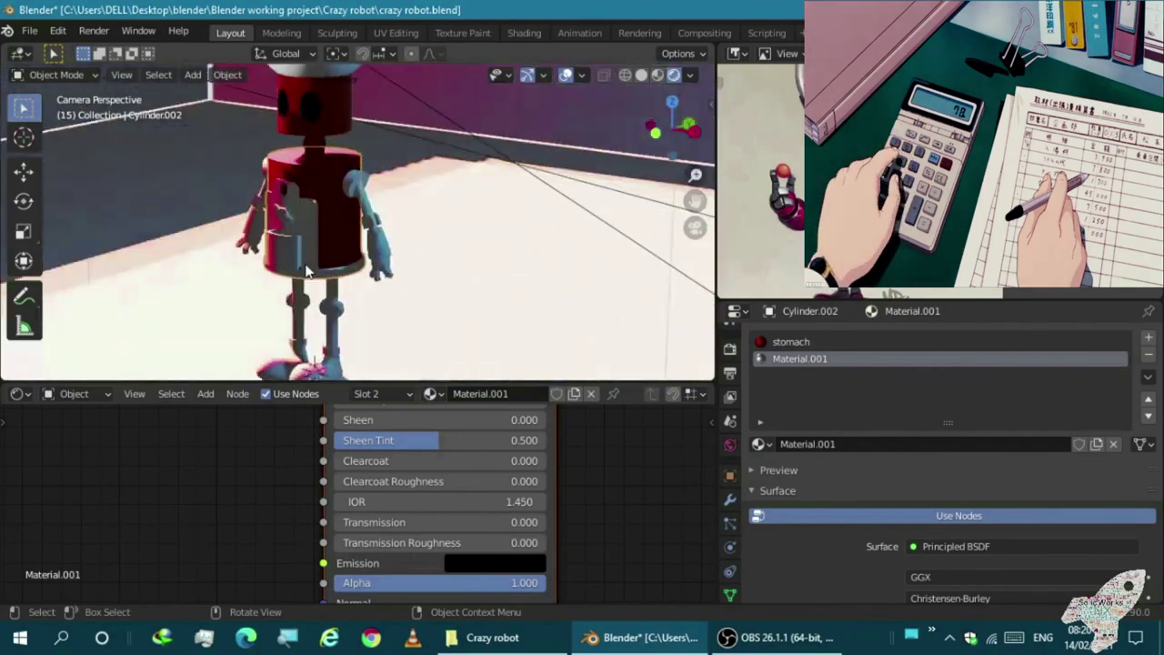
pyautogui.scroll(-5, 380, 248)
pyautogui.scroll(3, 380, 248)
pyautogui.click(312, 195)
pyautogui.click(1022, 431)
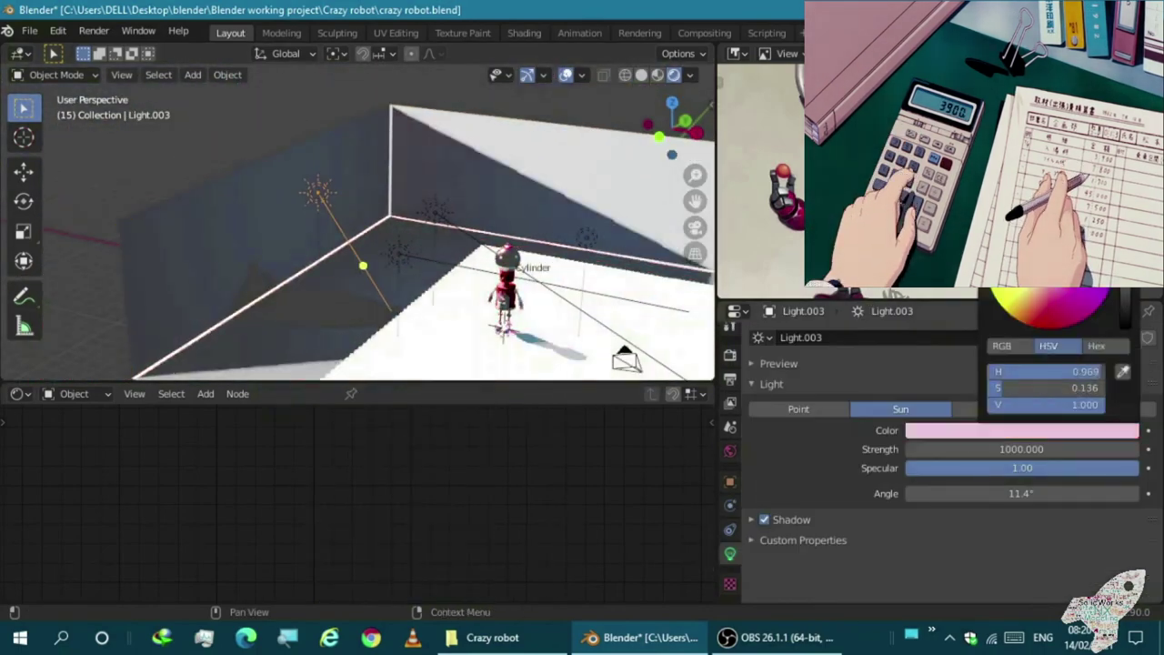
# Switch the render engine to Cycles and show the rendered preview through the camera
pyautogui.click(730, 340)
pyautogui.click(730, 372)
pyautogui.click(1033, 338)
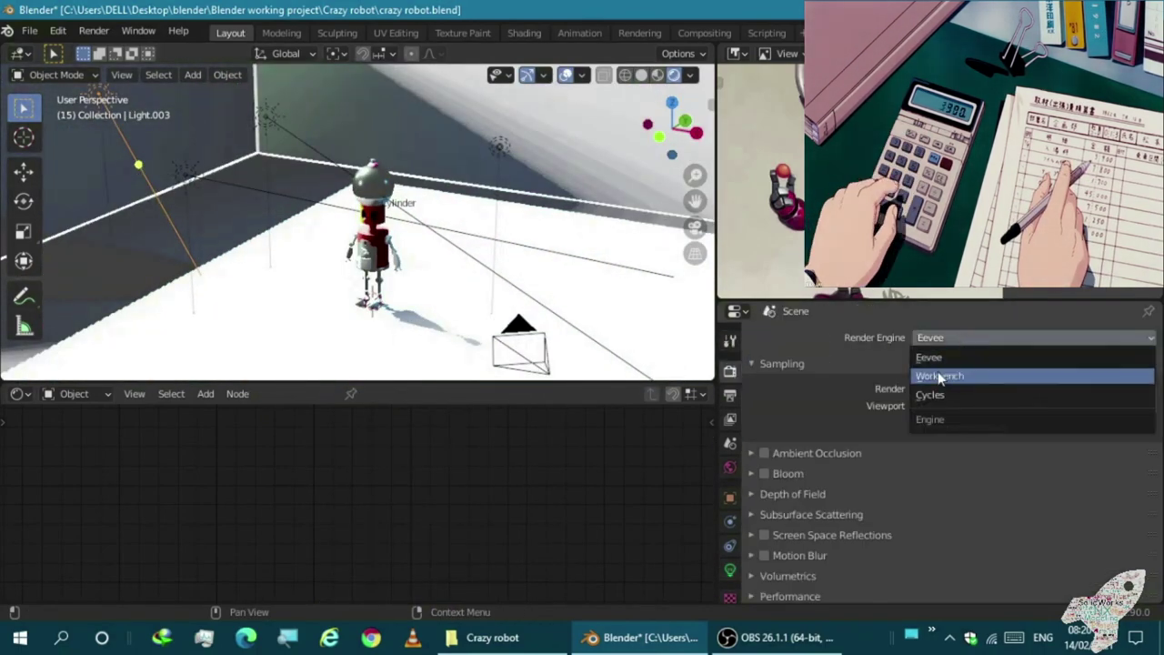
pyautogui.click(937, 395)
pyautogui.press('KP_0')
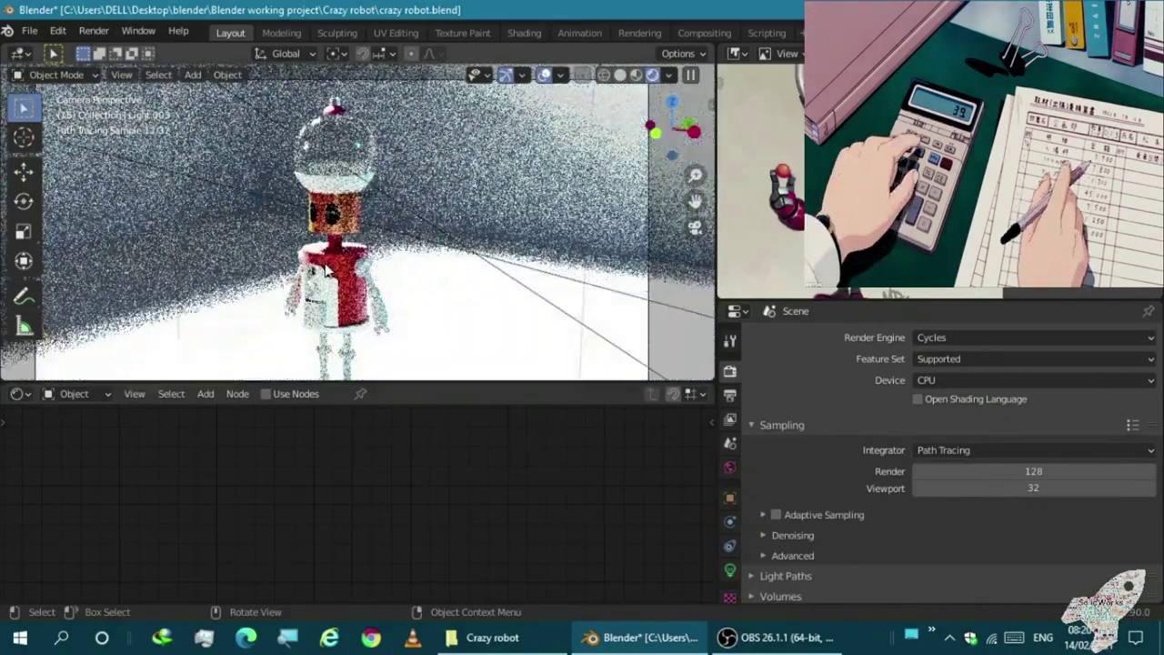
# Orbit out of the camera view and frame the robot's shoes up close
pyautogui.moveTo(312, 199); pyautogui.dragTo(282, 68, button='middle')
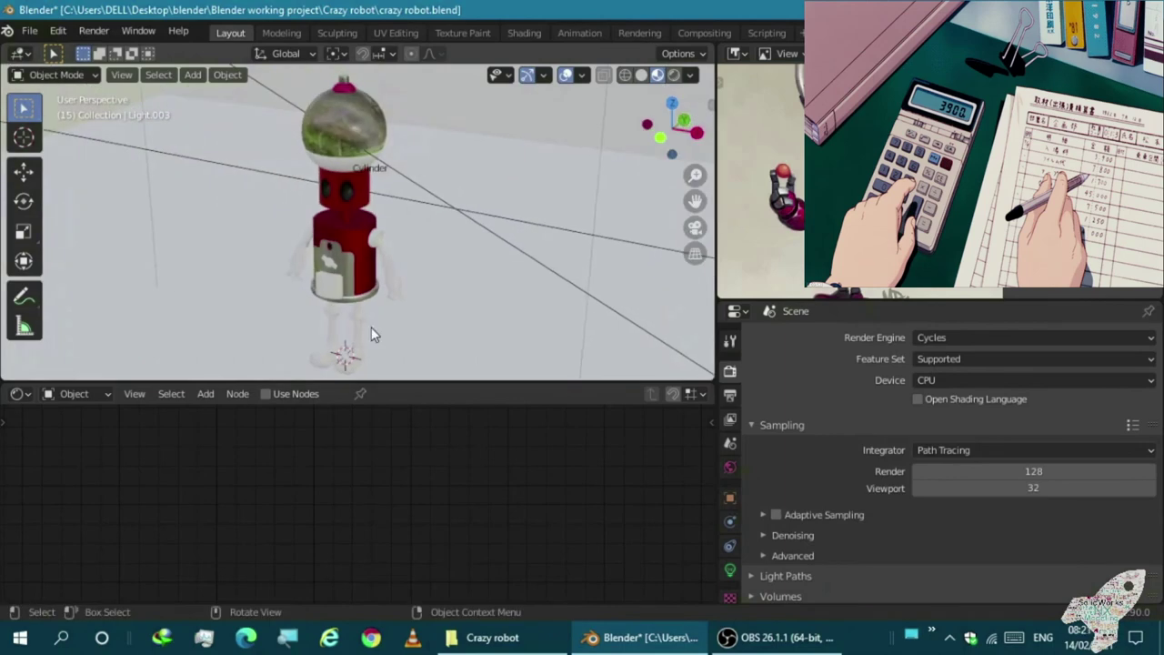
pyautogui.moveTo(419, 286); pyautogui.dragTo(178, 73, button='middle')
pyautogui.click(435, 282)
pyautogui.press('KP_Decimal')
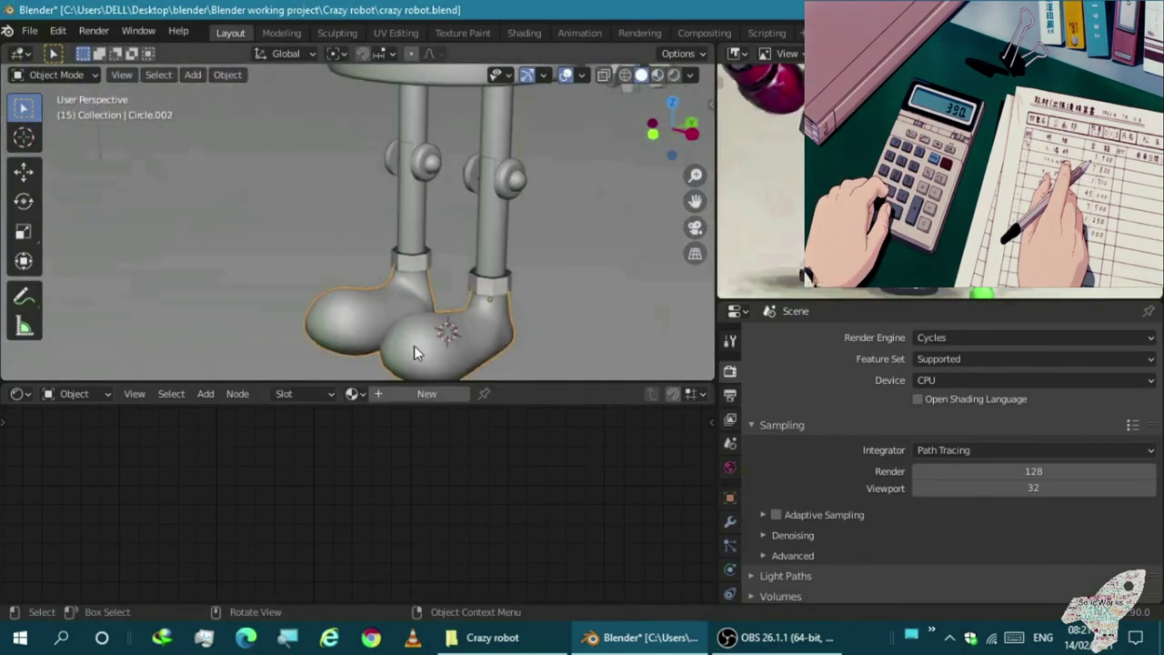
# Add a Checker Texture to the shoes material and link its Color to Bump Strength
pyautogui.scroll(-2, 455, 464)
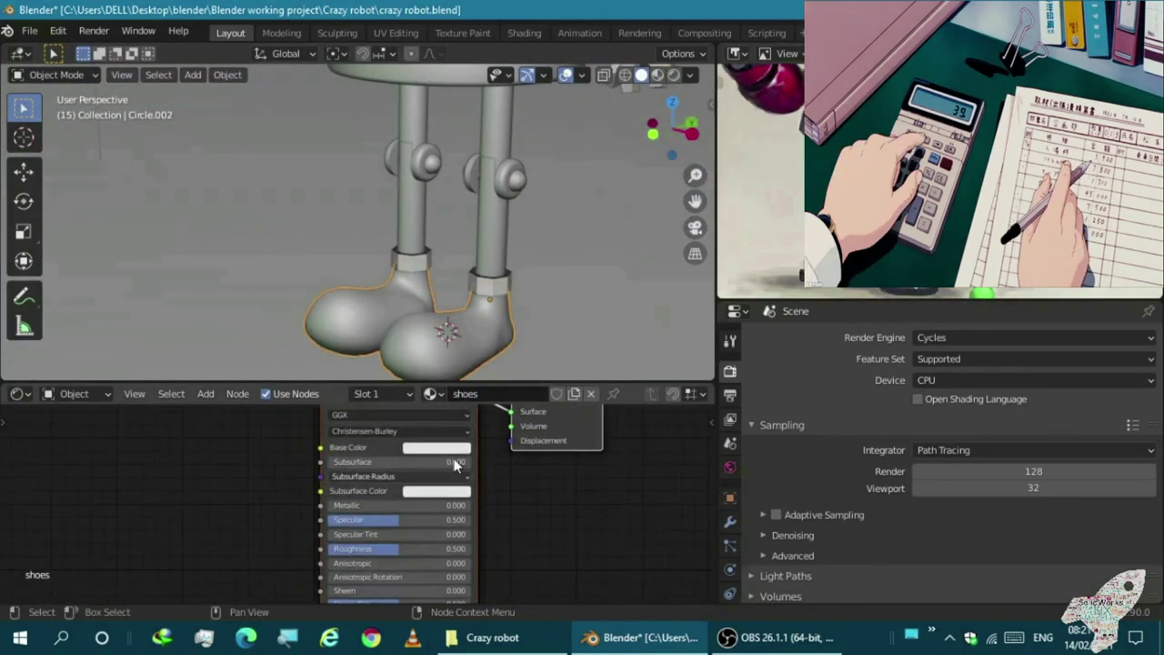
pyautogui.press('z')
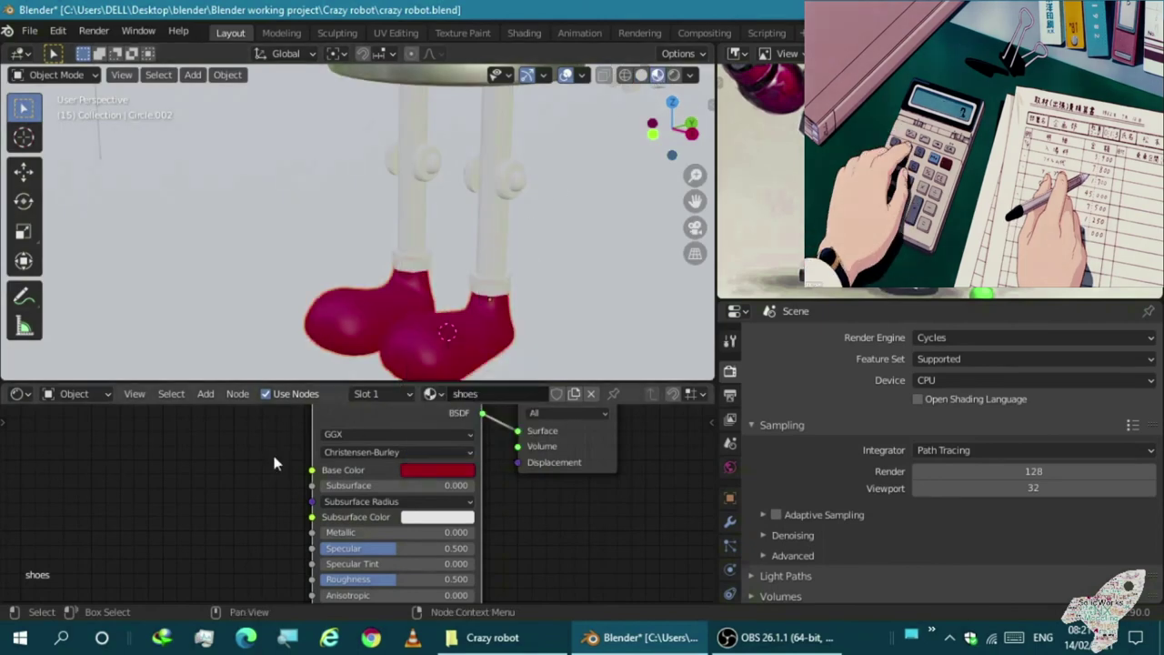
pyautogui.press('g')
pyautogui.hotkey('shift', 'a')
pyautogui.press('Escape')
pyautogui.hotkey('shift', 'a')
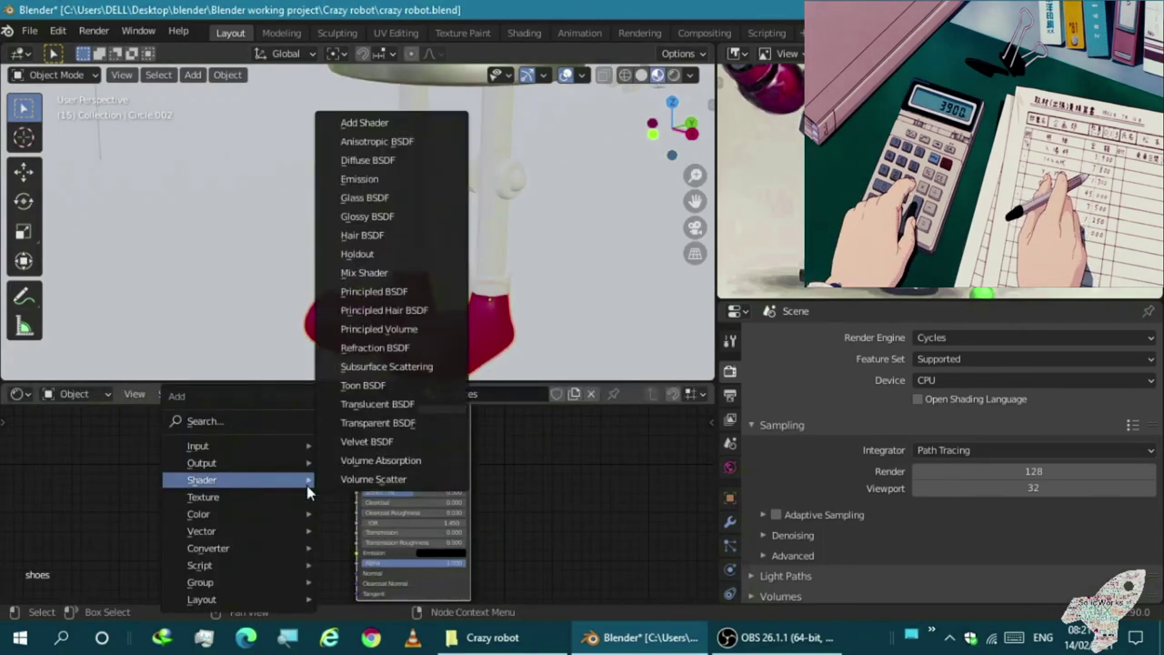
pyautogui.click(389, 273)
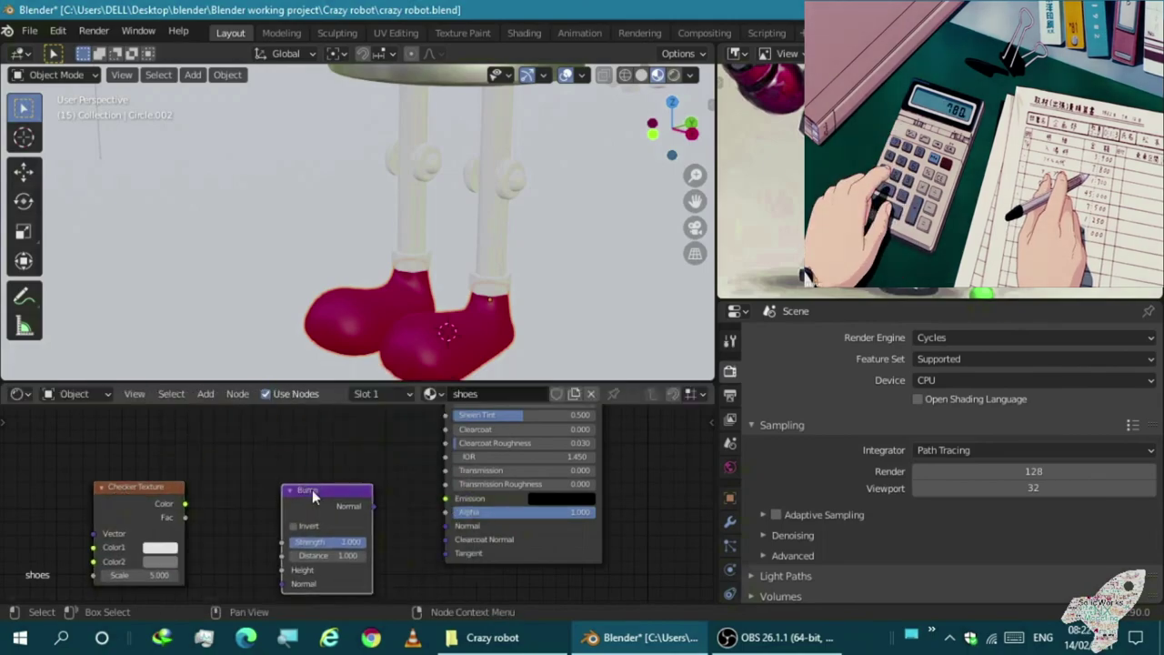
pyautogui.moveTo(268, 539); pyautogui.dragTo(281, 541)
# Set the checker's first colour to orange and preview the shoes rendered
pyautogui.press('z')
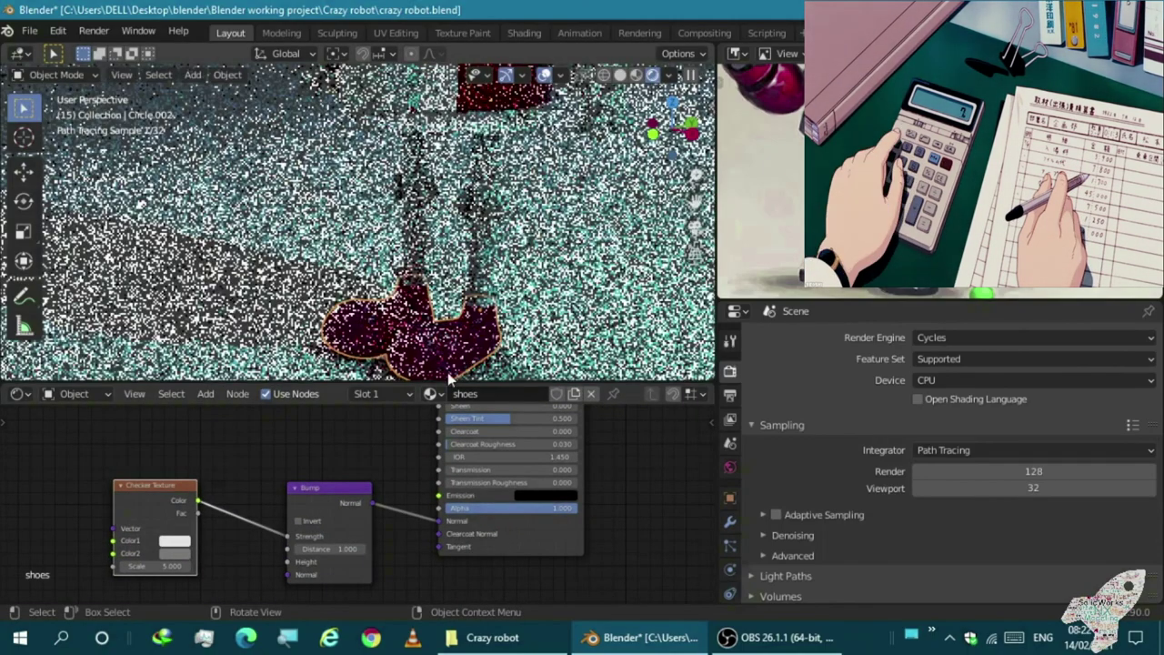
pyautogui.moveTo(163, 552); pyautogui.dragTo(296, 504, button='middle')
pyautogui.scroll(1, 335, 477)
pyautogui.click(297, 496)
pyautogui.click(391, 301)
pyautogui.moveTo(439, 345); pyautogui.dragTo(470, 307, button='middle')
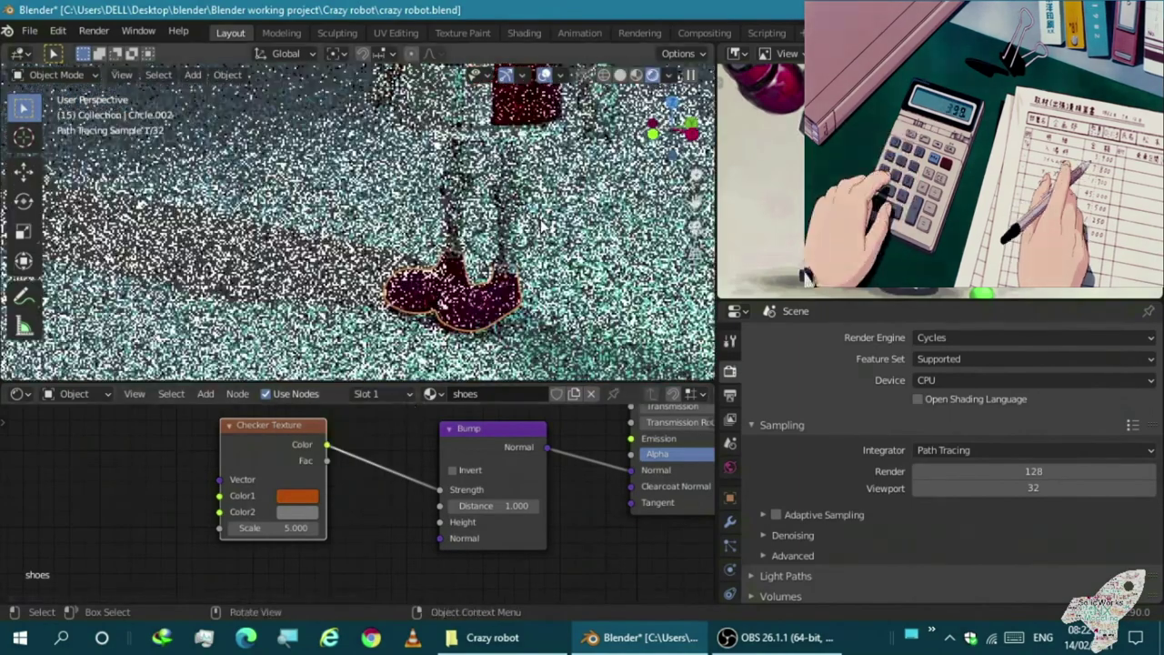
# Show the rendered preview of the whole robot through the scene camera
pyautogui.press('z')
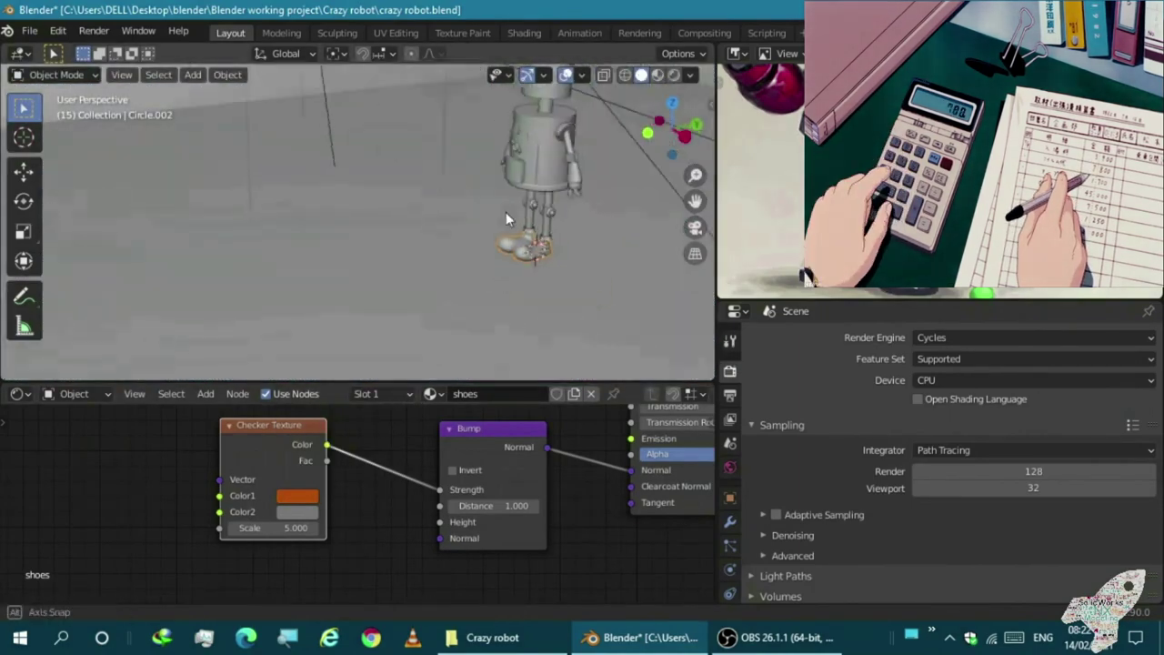
pyautogui.moveTo(574, 150)
pyautogui.keyDown('alt'); pyautogui.mouseDown(button='middle')
pyautogui.moveTo(477, 222)
pyautogui.moveTo(431, 294)
pyautogui.mouseUp(button='middle'); pyautogui.keyUp('alt')
pyautogui.click(674, 75)
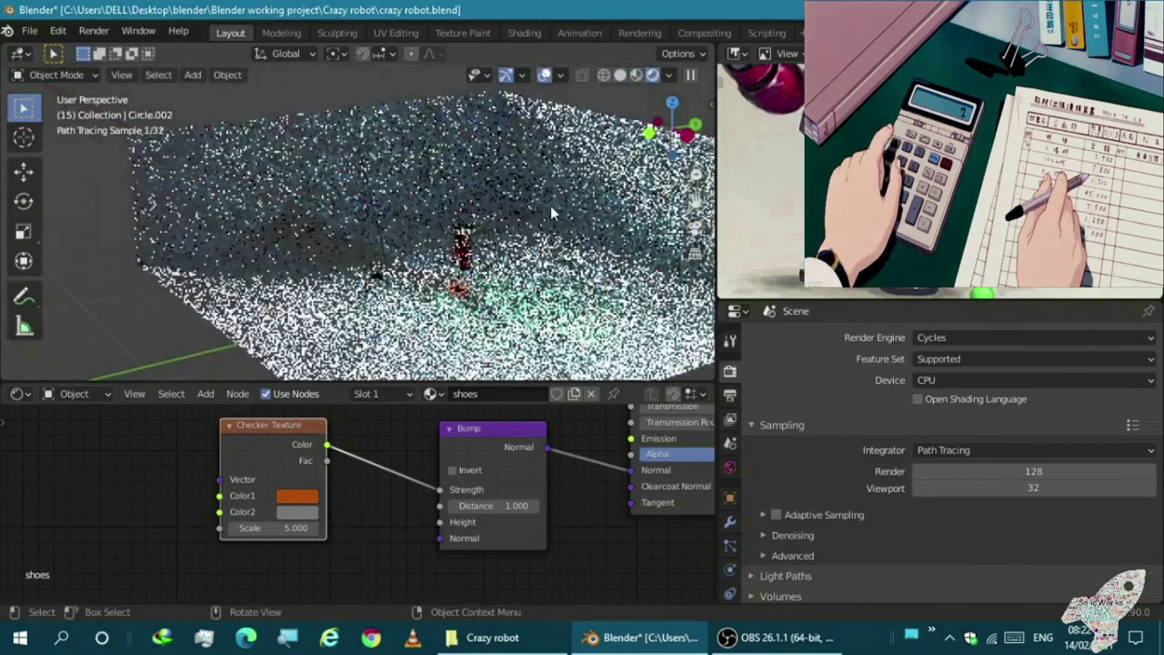
pyautogui.click(695, 227)
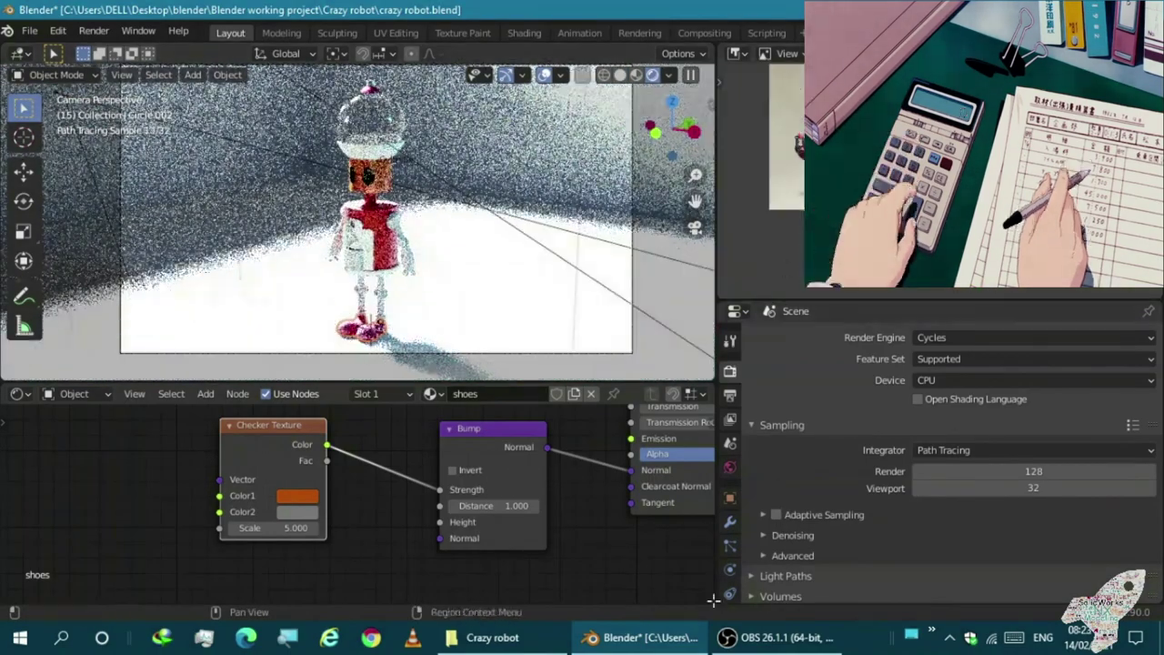
# Split the Properties area and turn the new lower area into the Outliner
pyautogui.moveTo(719, 600); pyautogui.dragTo(723, 419)
pyautogui.click(735, 428)
pyautogui.click(641, 276)
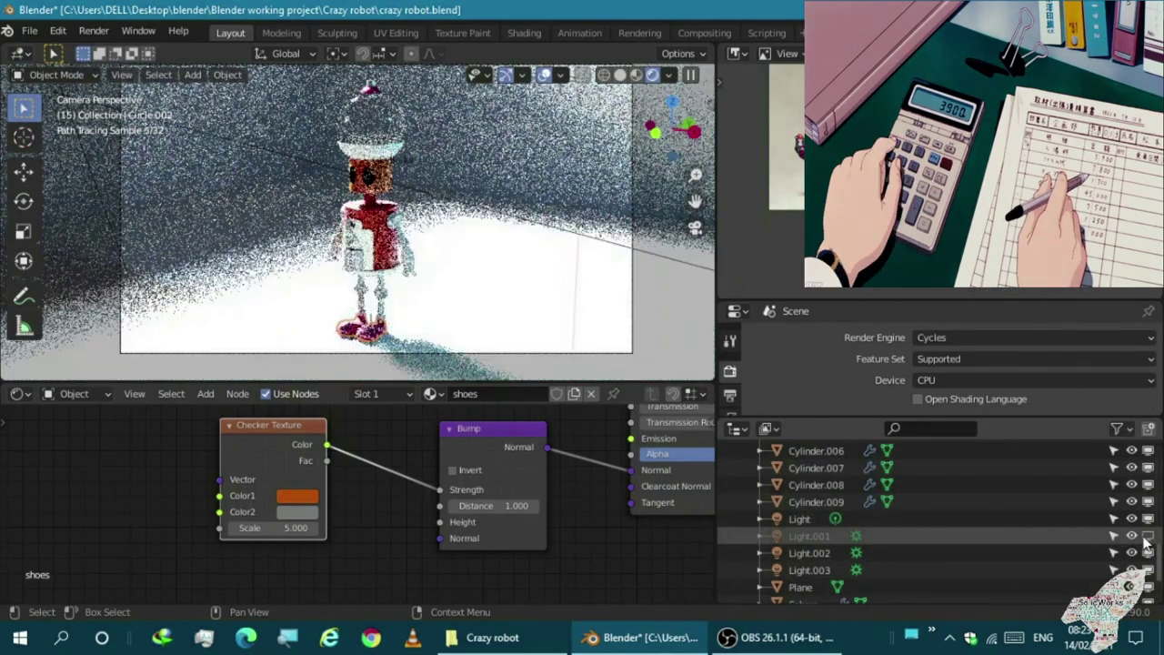
# Hide Light.001 and Light.003, keeping Light and Light.002 visible
pyautogui.click(1132, 536)
pyautogui.click(1132, 553)
pyautogui.click(1132, 571)
pyautogui.scroll(1, 364, 302)
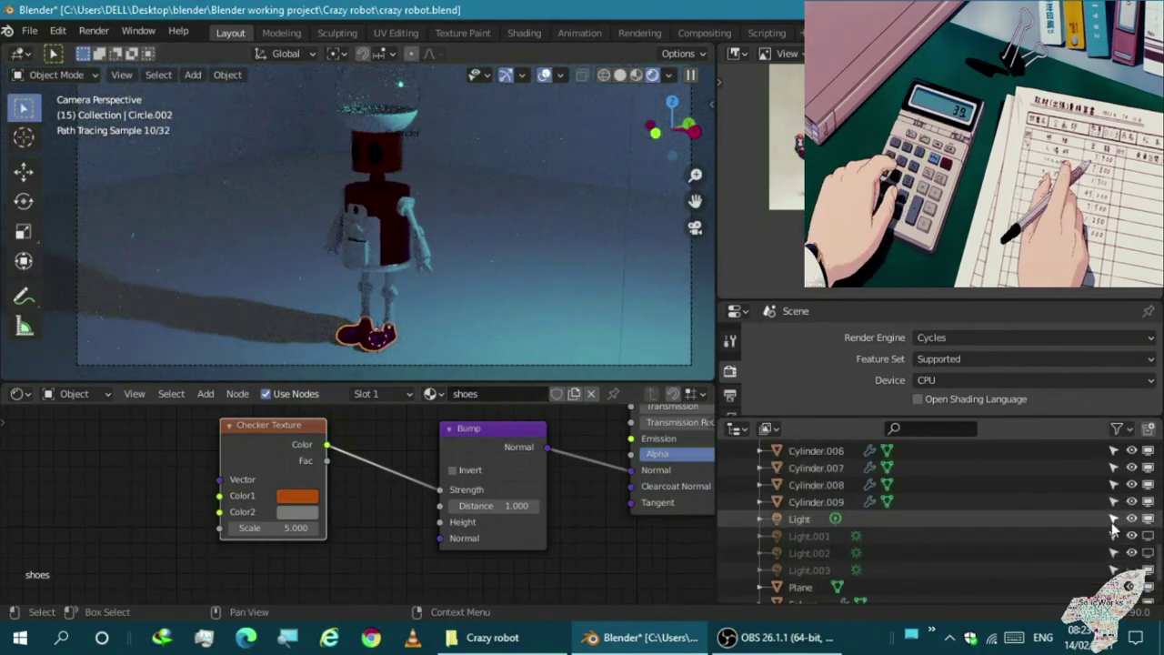
pyautogui.scroll(-2, 1113, 531)
pyautogui.click(1132, 519)
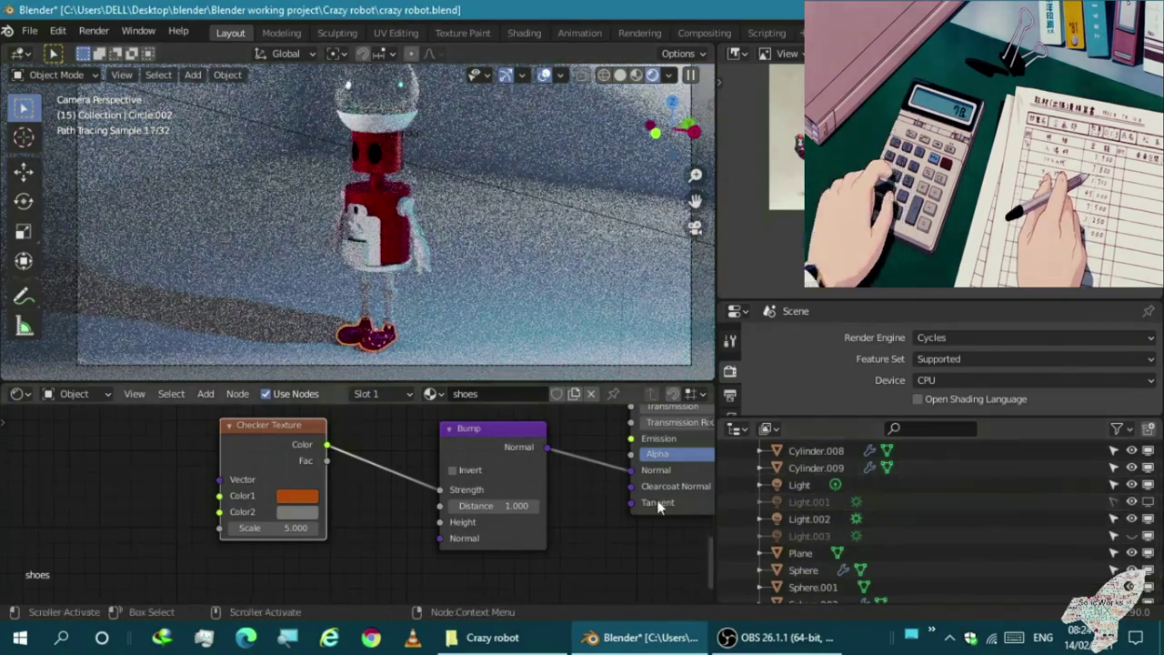
pyautogui.hotkey('shift', 'a')
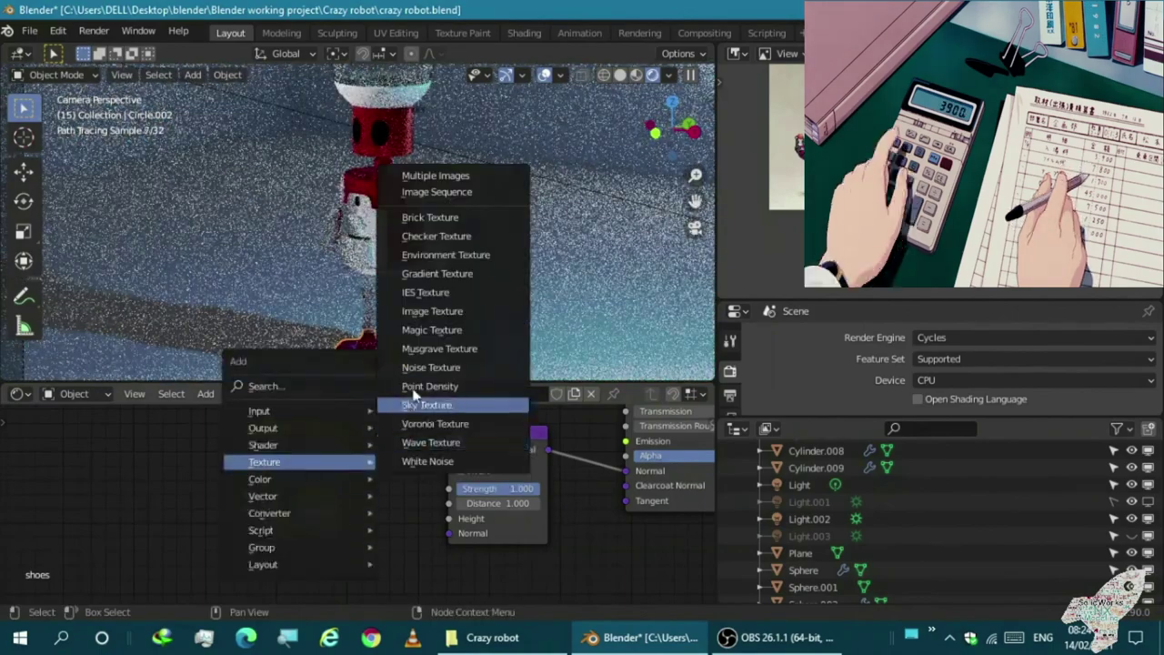
# Add a Sky Texture node, move it aside, and link Checker Color to Bump Height
pyautogui.click(415, 402)
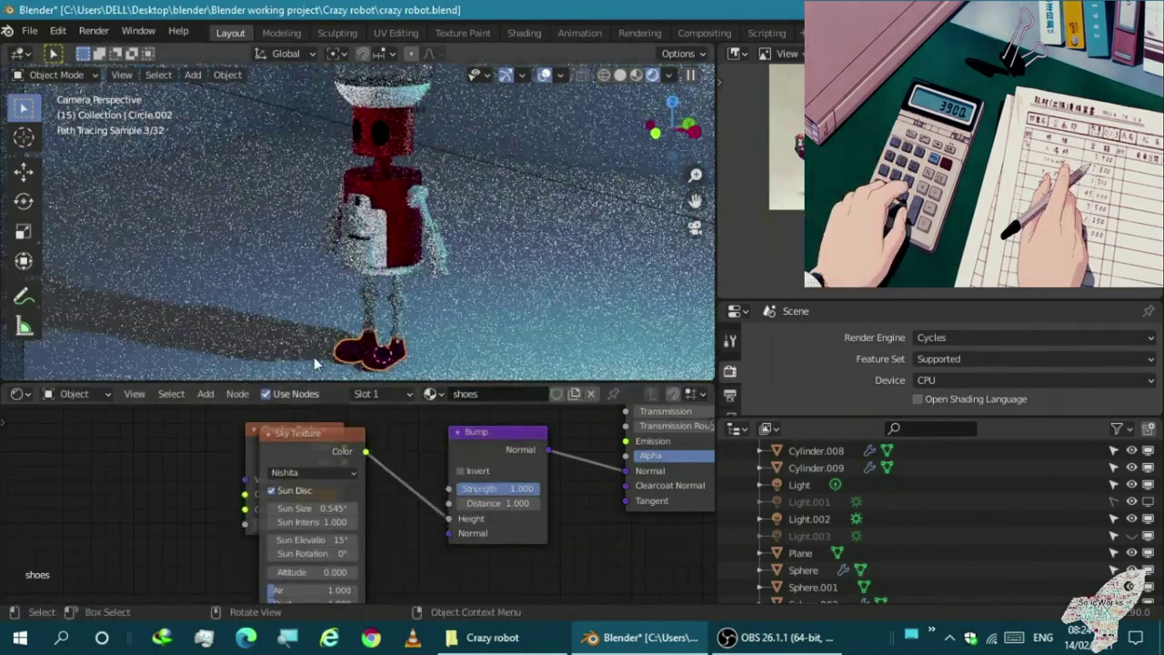
pyautogui.press('KP_Decimal')
pyautogui.press('z')
pyautogui.scroll(1, 308, 484)
pyautogui.moveTo(308, 491); pyautogui.dragTo(276, 489, button='middle')
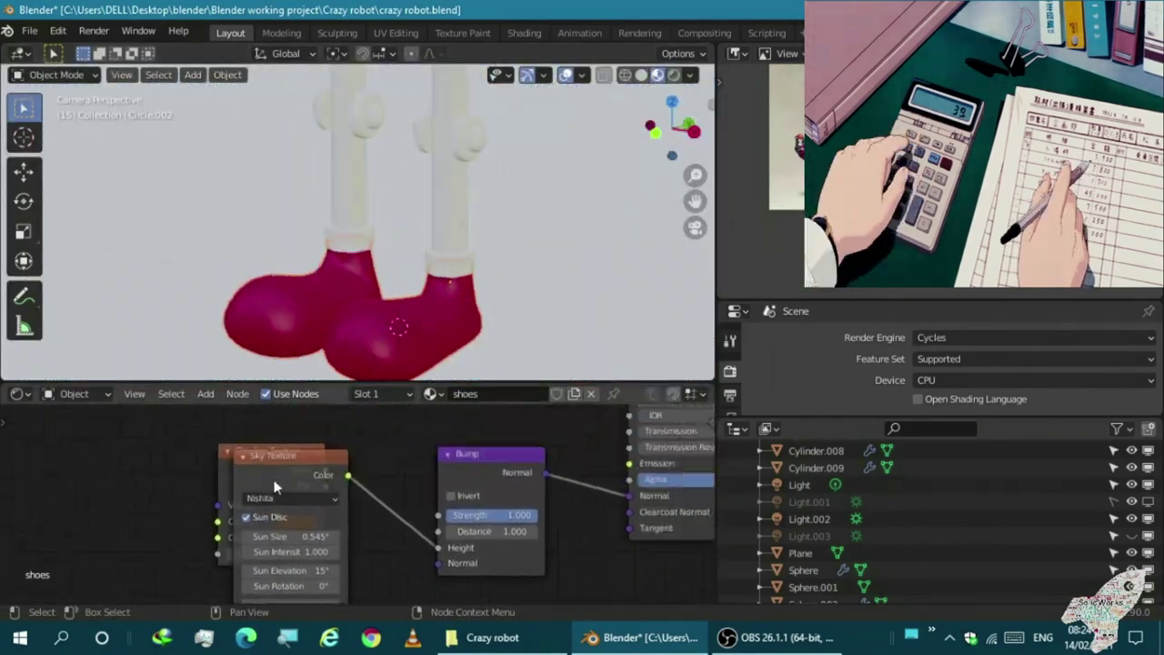
pyautogui.moveTo(260, 473); pyautogui.dragTo(88, 468)
pyautogui.moveTo(325, 471); pyautogui.dragTo(437, 546)
# Set the checker's second colour to black and the Bump Distance to 2.100
pyautogui.scroll(-3, 376, 342)
pyautogui.scroll(-2, 355, 309)
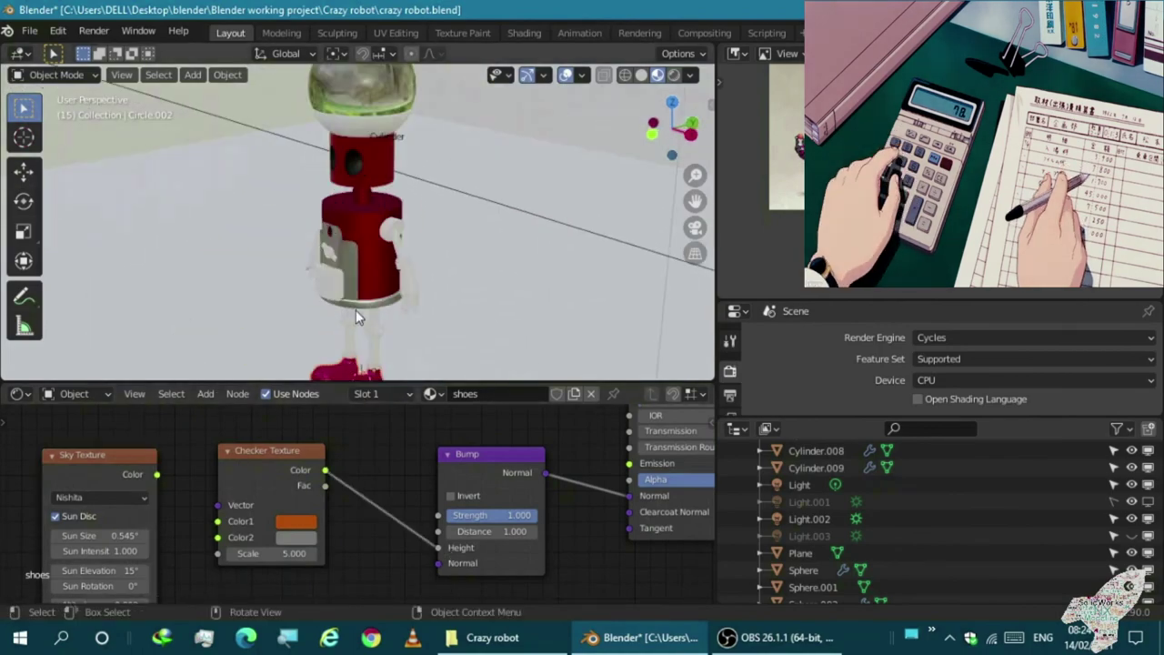
pyautogui.scroll(5, 333, 289)
pyautogui.moveTo(333, 290); pyautogui.dragTo(314, 300, button='middle')
pyautogui.click(296, 537)
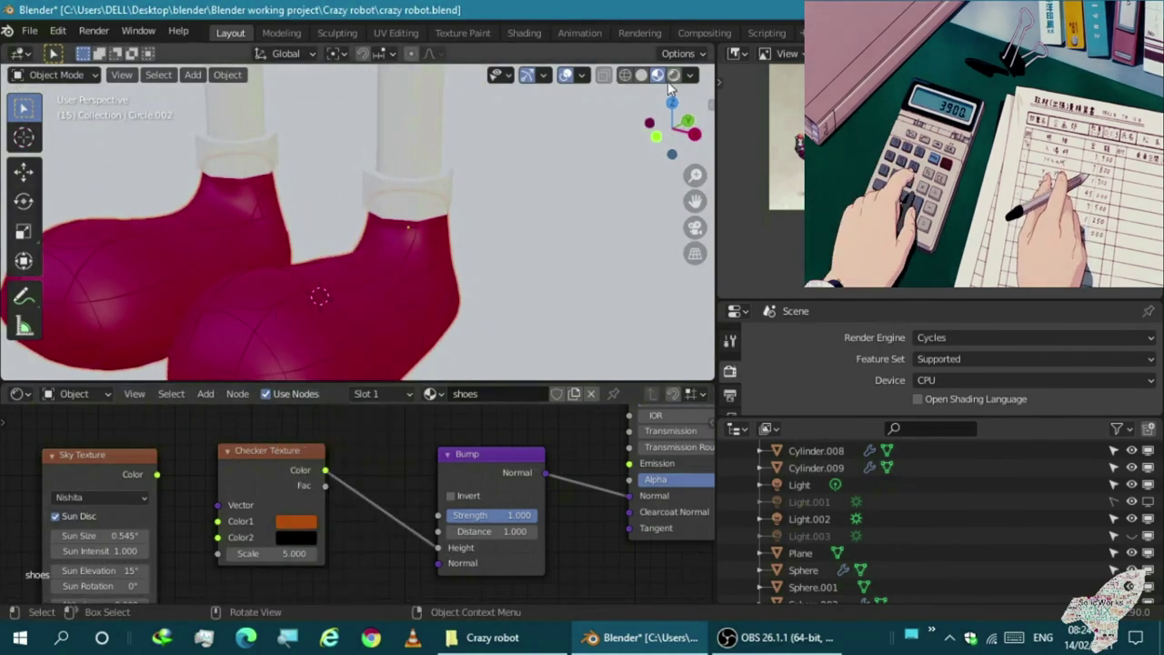
pyautogui.press('z')
pyautogui.moveTo(464, 531); pyautogui.dragTo(546, 531)
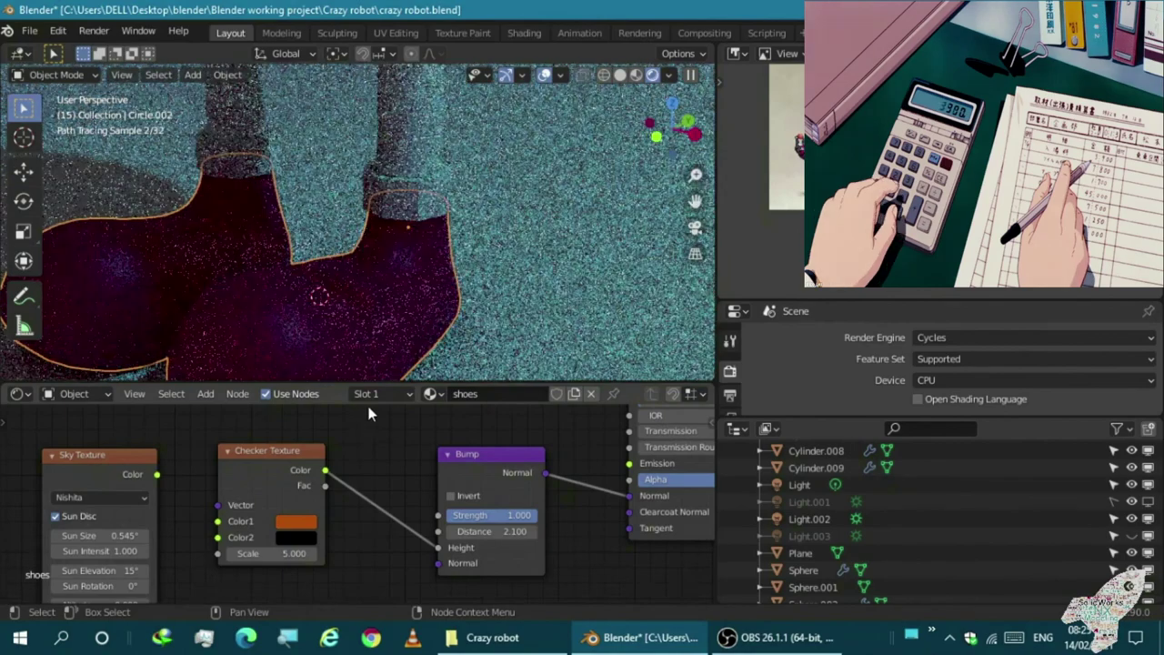
pyautogui.moveTo(348, 358)
pyautogui.mouseDown(button='middle')
pyautogui.moveTo(303, 311)
pyautogui.moveTo(582, 103)
pyautogui.mouseUp(button='middle')
pyautogui.press('z')
pyautogui.click(378, 216)
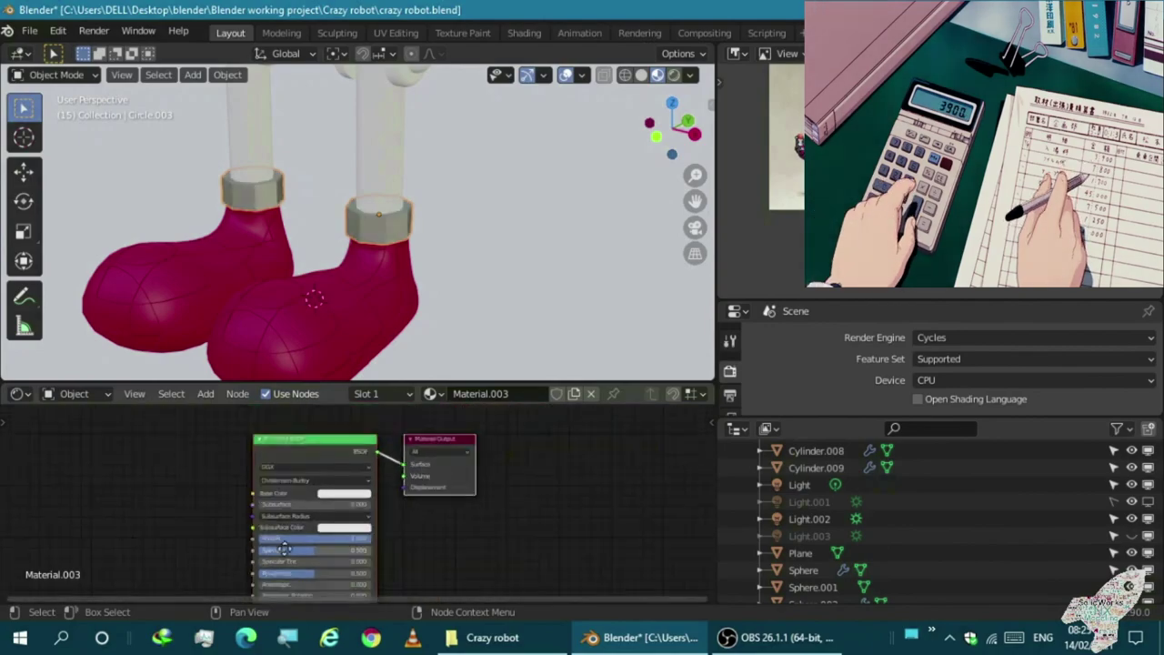
# Check the ring in the full render, then give the robot's legs the red material
pyautogui.scroll(2, 344, 520)
pyautogui.scroll(-3, 457, 164)
pyautogui.press('z')
pyautogui.scroll(5, 436, 209)
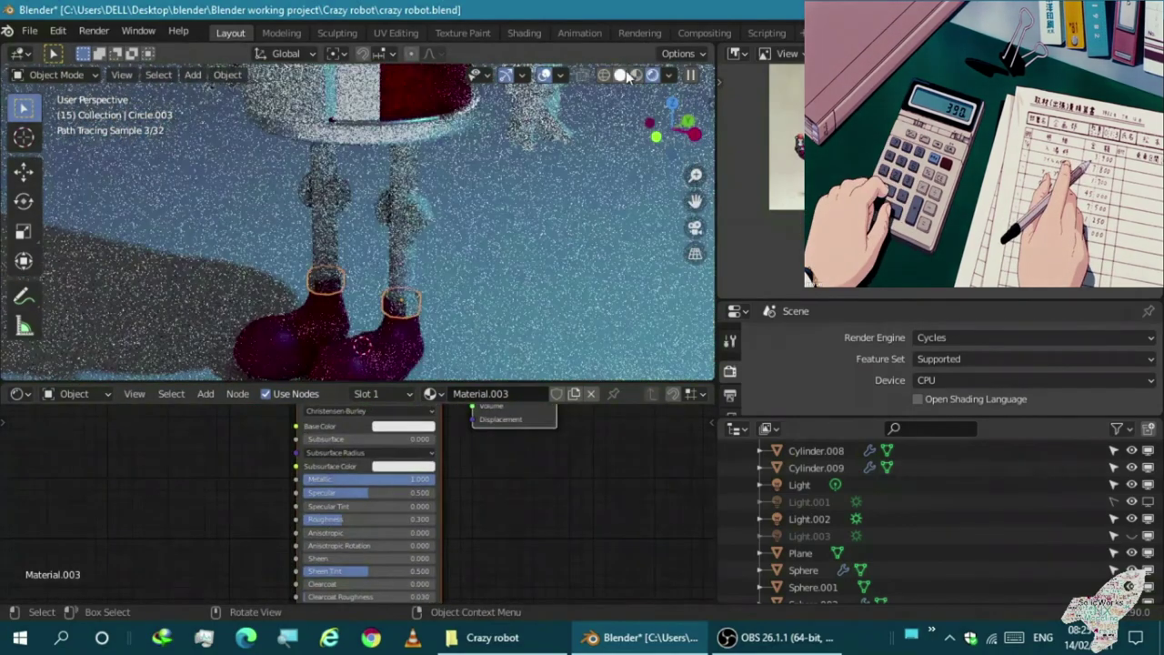
pyautogui.press('z')
pyautogui.click(387, 274)
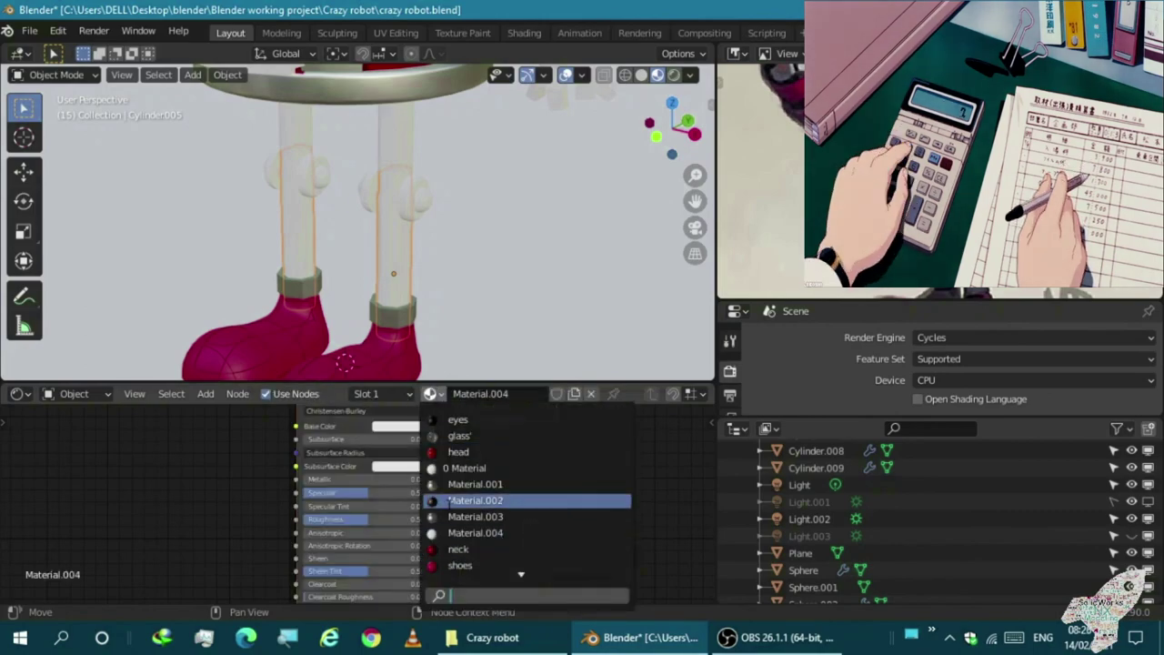
pyautogui.click(475, 516)
# In rendered preview, darken the body's panel colour to grey and lower its roughness for shinier metal
pyautogui.scroll(-3, 419, 303)
pyautogui.scroll(-3, 418, 304)
pyautogui.click(429, 195)
pyautogui.scroll(5, 429, 194)
pyautogui.click(674, 75)
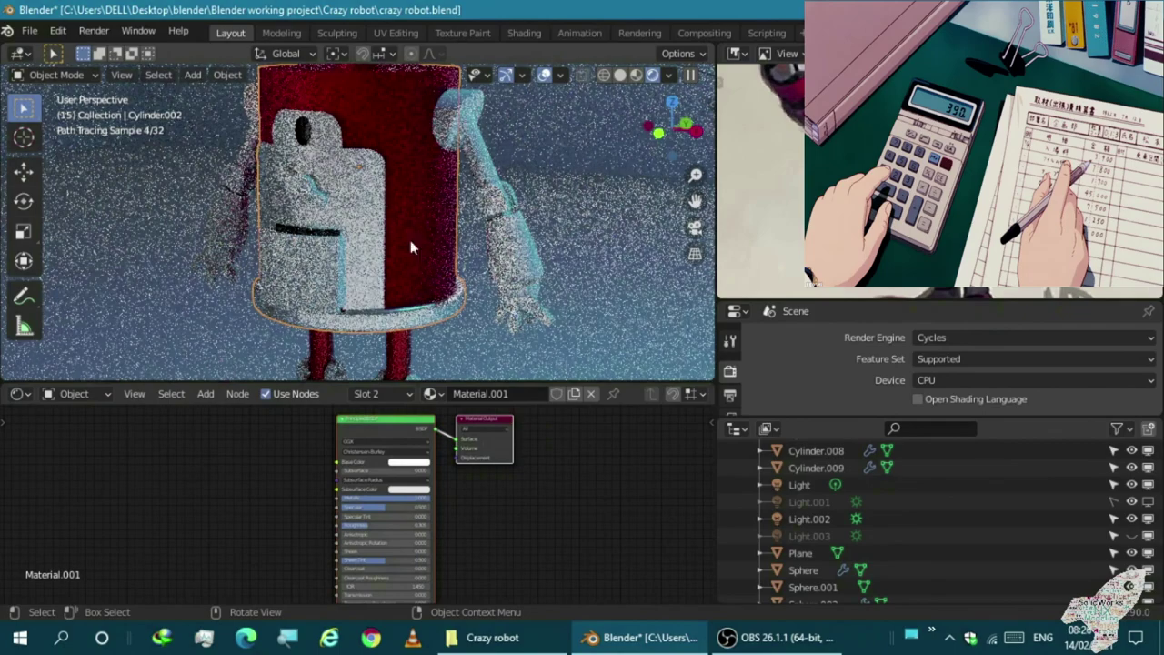
pyautogui.scroll(2, 377, 453)
pyautogui.click(416, 465)
pyautogui.moveTo(489, 311); pyautogui.dragTo(489, 344)
pyautogui.moveTo(400, 554); pyautogui.dragTo(364, 554)
# Brighten the panel's base colour toward white and check it in the full render
pyautogui.scroll(3, 446, 260)
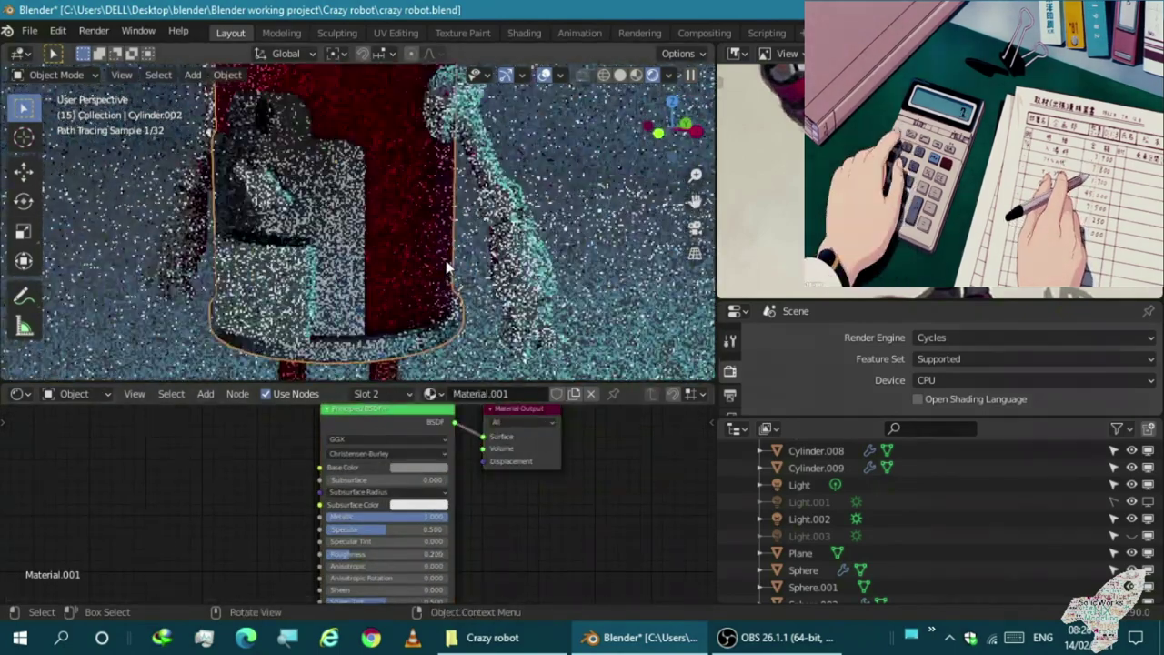
pyautogui.click(657, 75)
pyautogui.scroll(-5, 492, 137)
pyautogui.scroll(2, 435, 449)
pyautogui.click(414, 469)
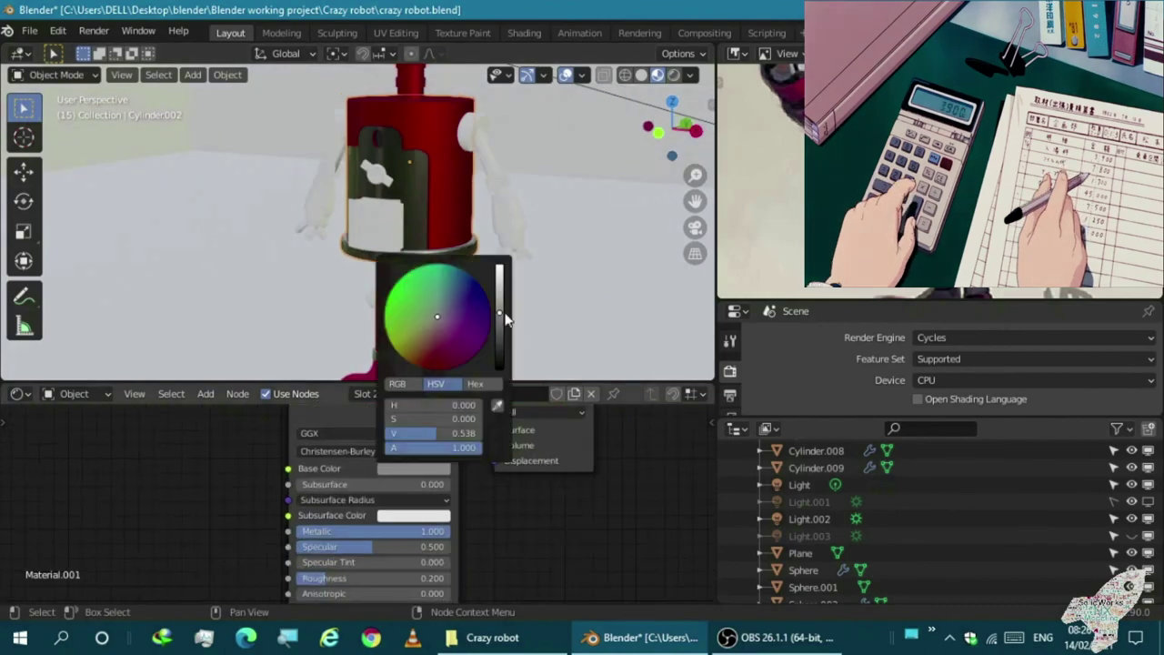
pyautogui.moveTo(503, 346); pyautogui.dragTo(502, 264)
pyautogui.scroll(1, 254, 310)
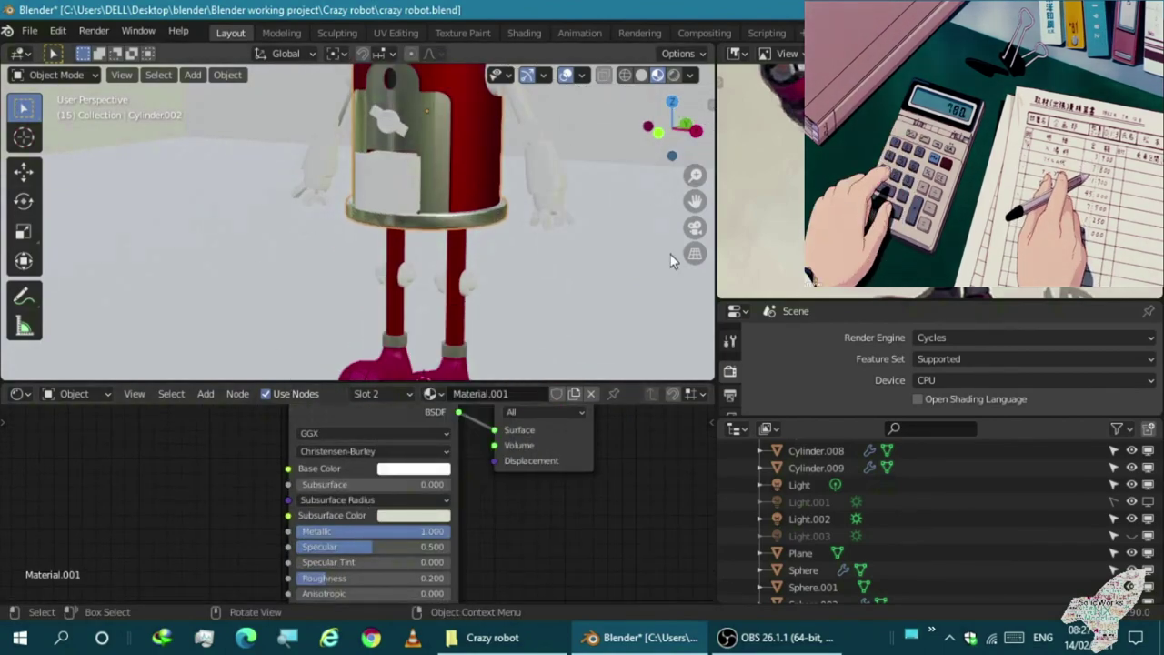
pyautogui.hotkey('shift', 'z')
pyautogui.scroll(2, 588, 168)
pyautogui.hotkey('shift', 'z')
pyautogui.scroll(2, 326, 203)
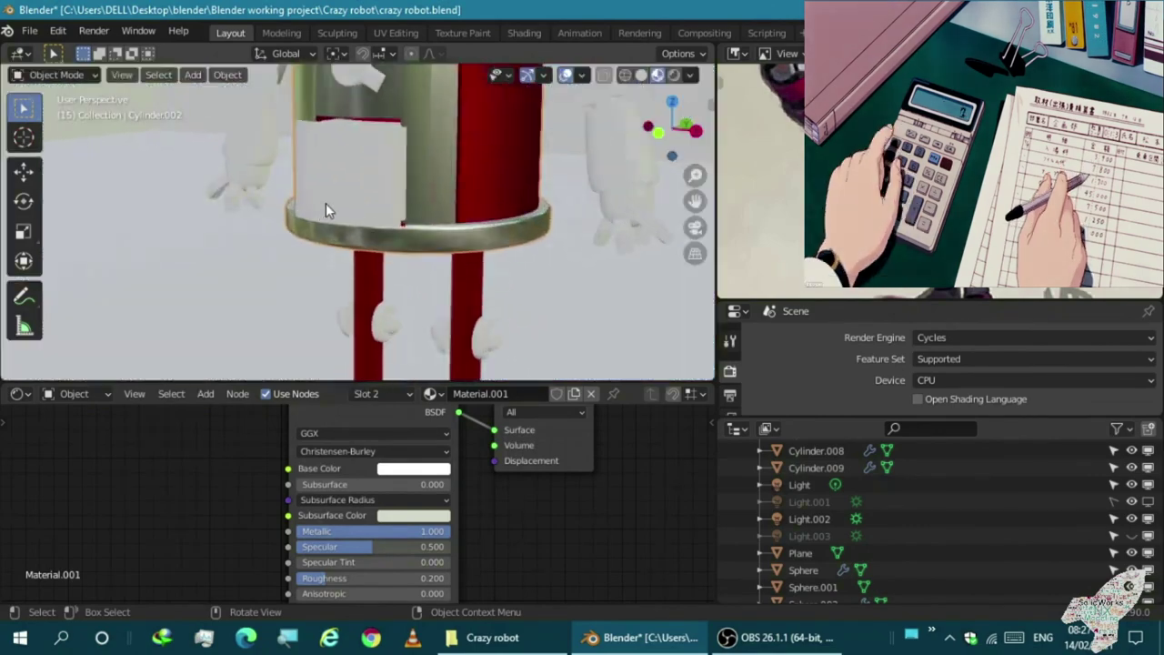
# Give the curved panel on the body the metal panel material
pyautogui.moveTo(326, 203); pyautogui.dragTo(301, 255, button='middle')
pyautogui.click(301, 255)
pyautogui.click(397, 484)
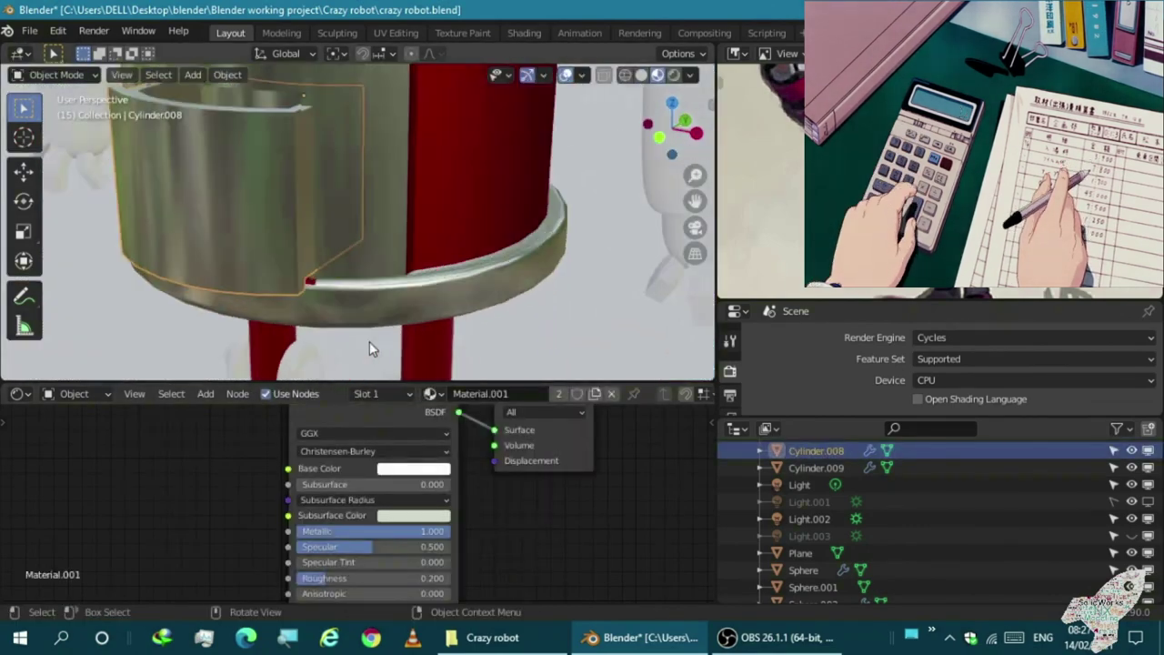
# Inspect the body's second material slot in Edit Mode with solid shading, then return to Object Mode
pyautogui.press('Tab')
pyautogui.press('Tab')
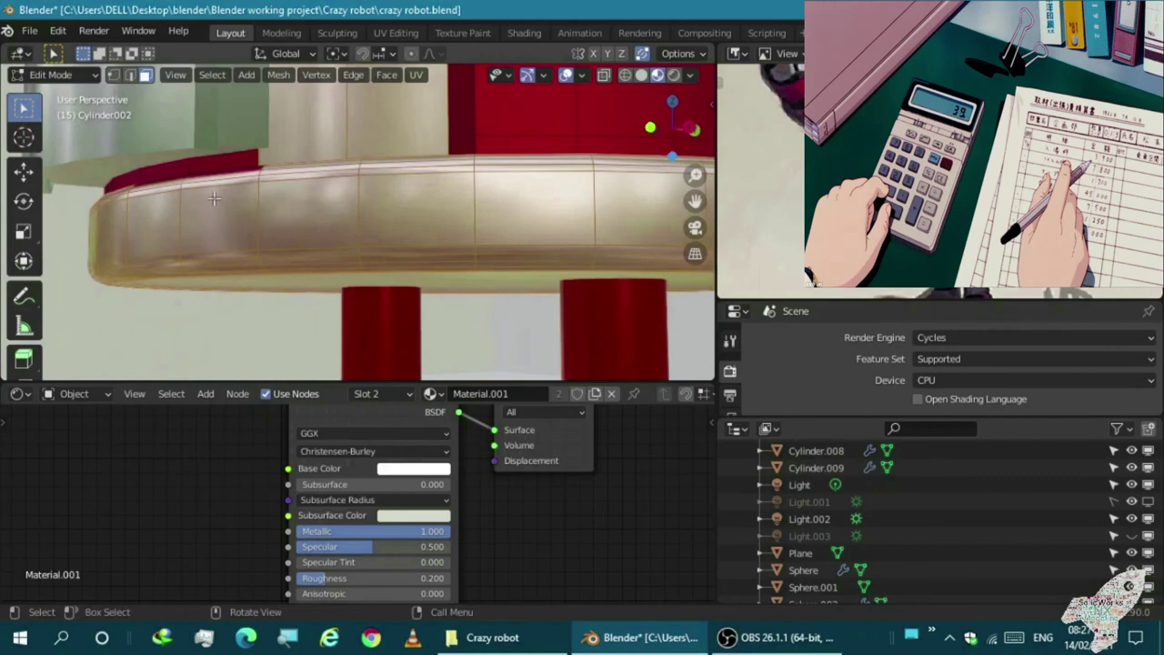
pyautogui.moveTo(163, 256); pyautogui.dragTo(125, 164, button='middle')
pyautogui.click(641, 75)
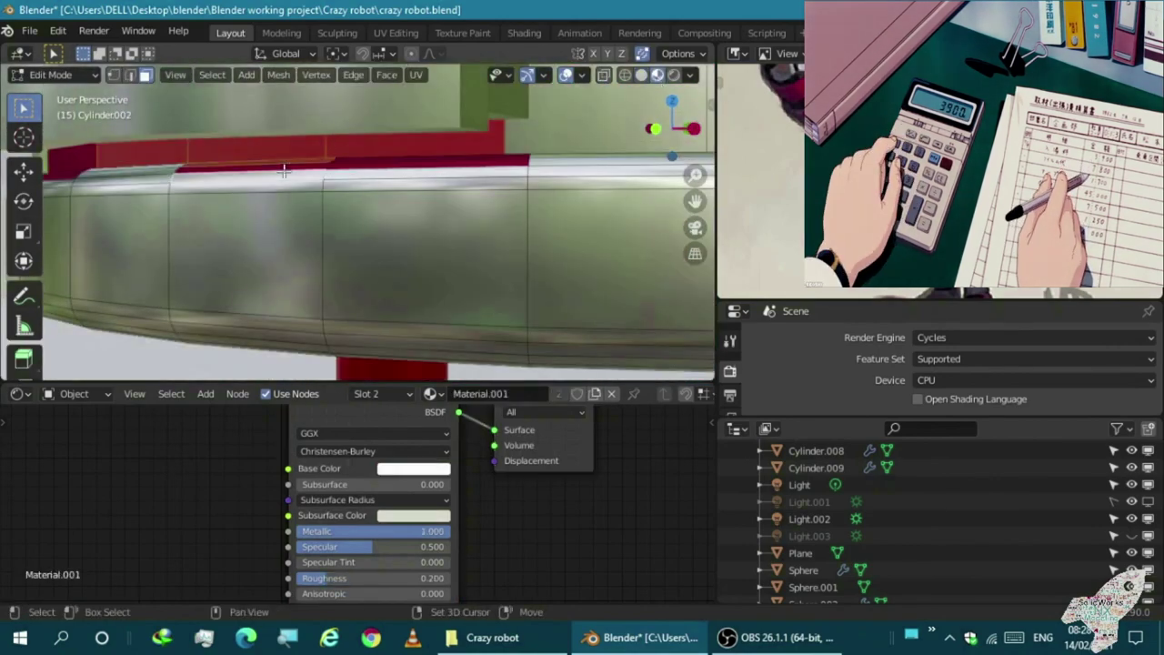
pyautogui.moveTo(355, 166)
pyautogui.mouseDown(button='middle')
pyautogui.moveTo(207, 115)
pyautogui.moveTo(791, 407)
pyautogui.mouseUp(button='middle')
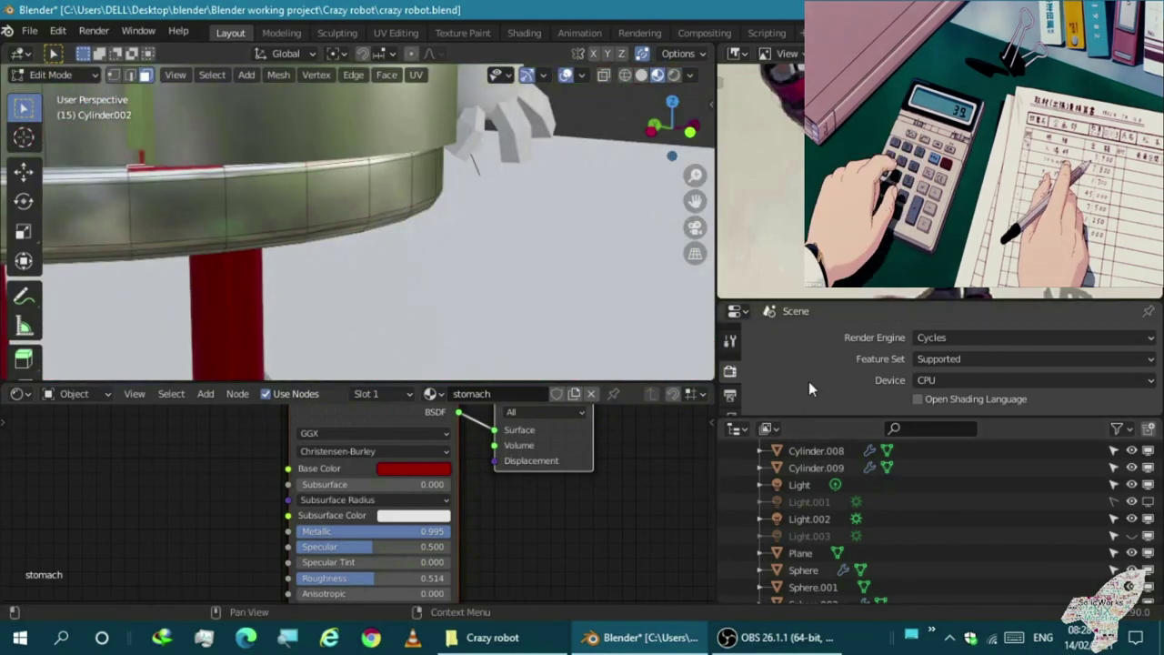
pyautogui.click(792, 359)
pyautogui.moveTo(636, 300)
pyautogui.mouseDown(button='middle')
pyautogui.moveTo(411, 309)
pyautogui.moveTo(471, 245)
pyautogui.moveTo(469, 195)
pyautogui.mouseUp(button='middle')
pyautogui.press('Tab')
# Give the round bolt fitting the shared grey Material.001 and browse materials for the upper arm
pyautogui.scroll(3, 443, 186)
pyautogui.click(443, 187)
pyautogui.click(448, 201)
pyautogui.click(431, 393)
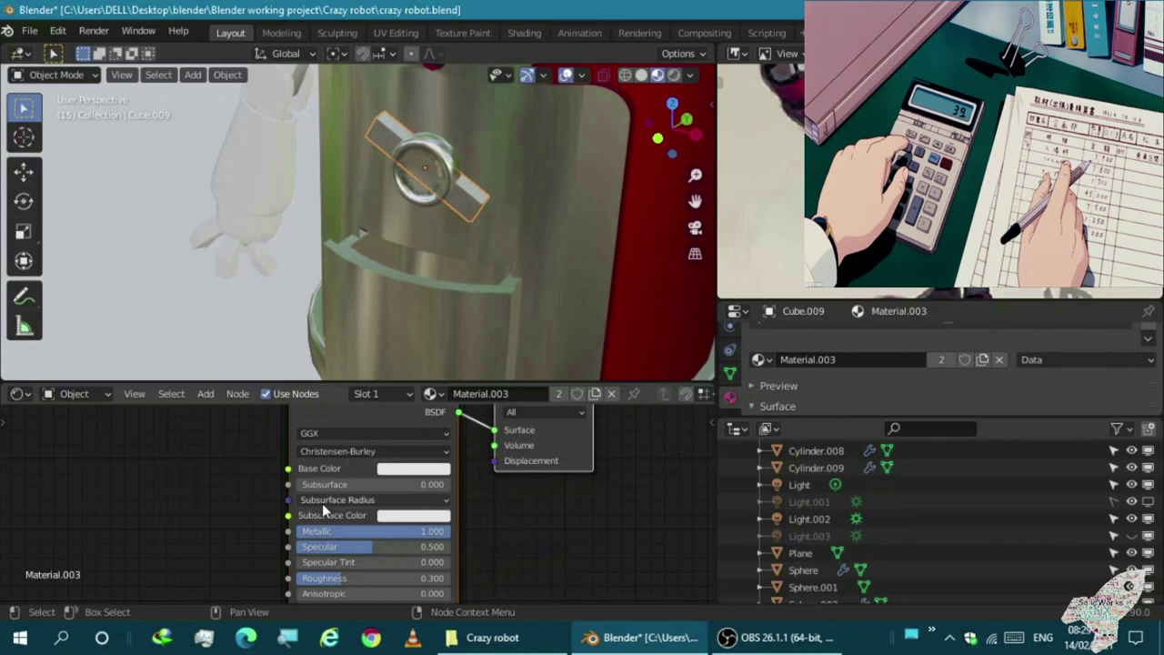
pyautogui.click(203, 258)
pyautogui.scroll(4, 427, 309)
pyautogui.click(436, 345)
pyautogui.click(431, 394)
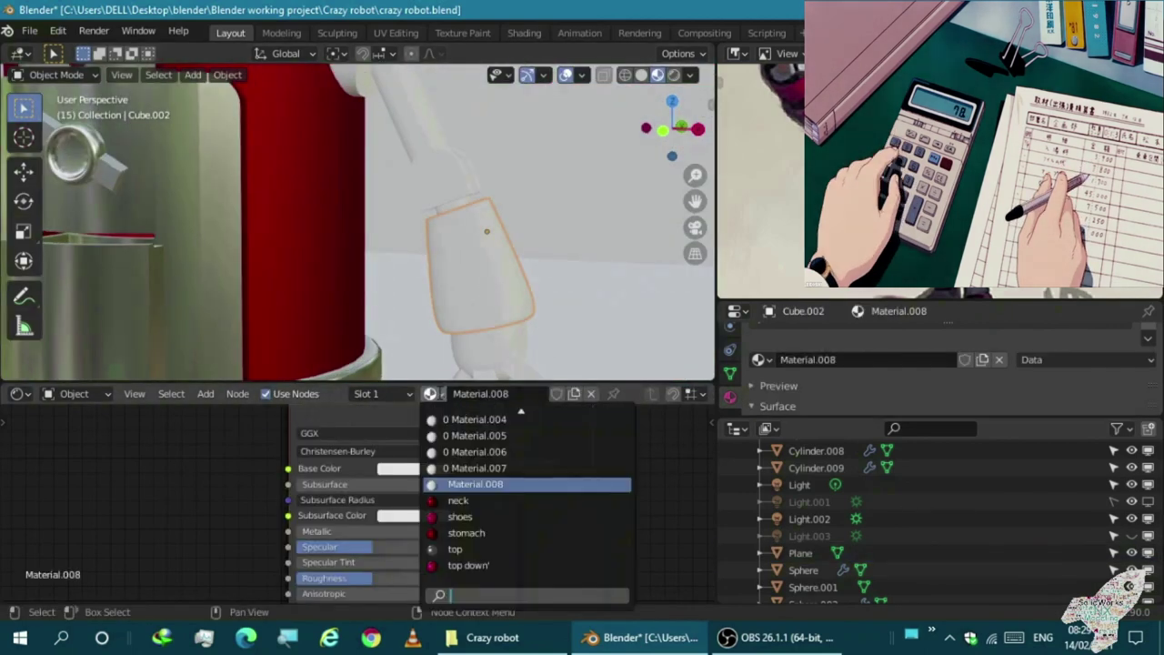
# Undo an accidental material assignment and rename the body's panel material Material.001 to metal
pyautogui.scroll(3, 341, 239)
pyautogui.scroll(-2, 357, 233)
pyautogui.click(357, 233)
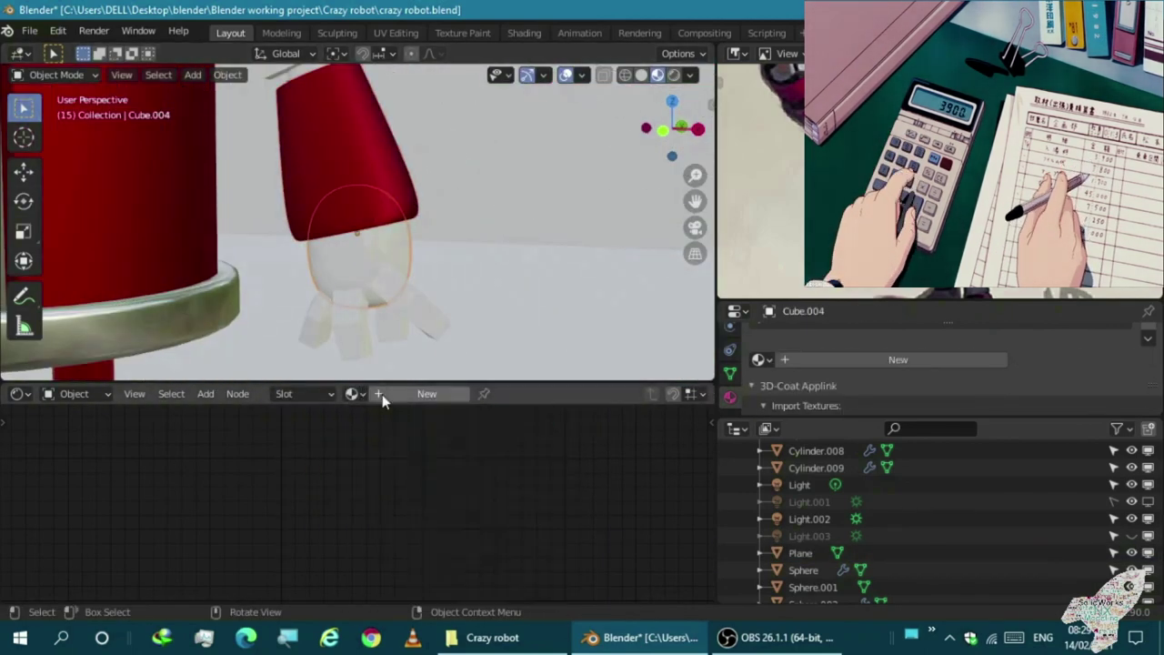
pyautogui.click(432, 393)
pyautogui.scroll(-2, 357, 227)
pyautogui.click(257, 127)
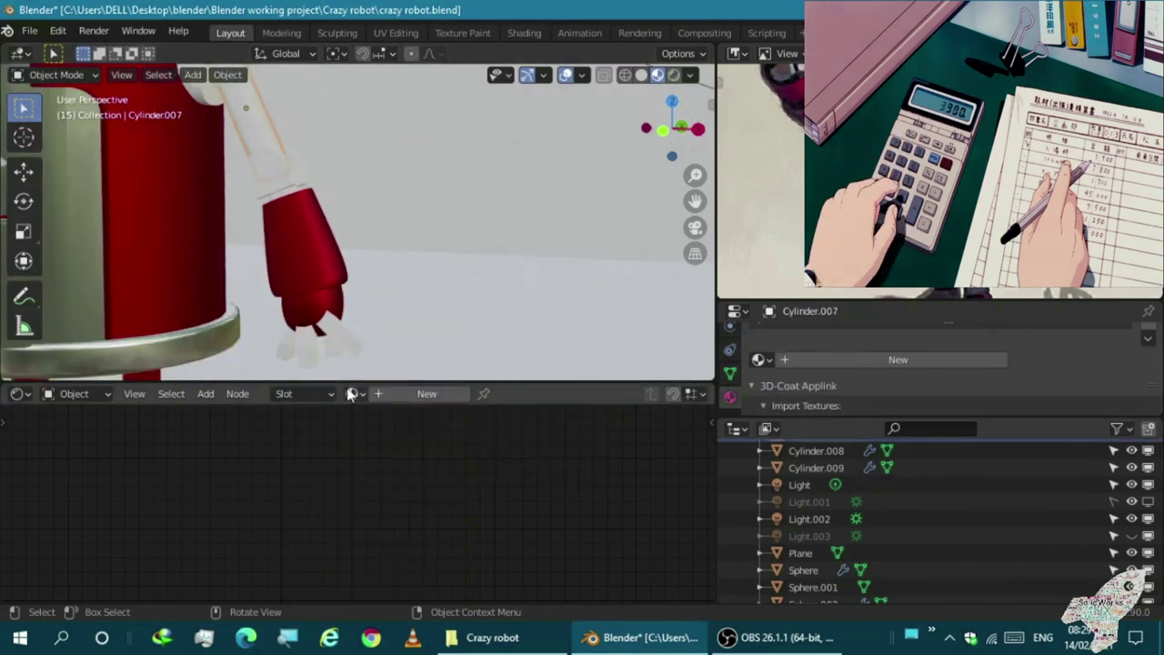
pyautogui.click(371, 484)
pyautogui.hotkey('ctrl', 'z')
pyautogui.scroll(-2, 304, 290)
pyautogui.click(305, 291)
pyautogui.doubleClick(800, 358)
pyautogui.write('metal')
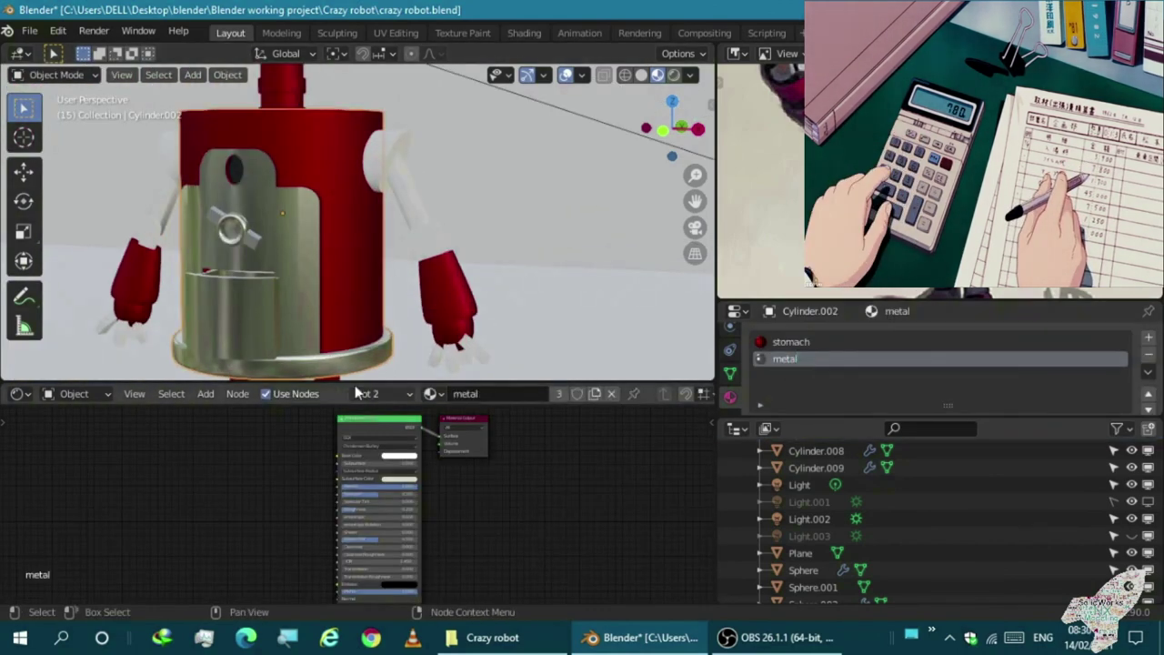
# Assign the metal material to the shoulder joint and the long arm segment
pyautogui.click(429, 191)
pyautogui.scroll(3, 430, 191)
pyautogui.click(431, 393)
pyautogui.click(473, 483)
pyautogui.click(431, 393)
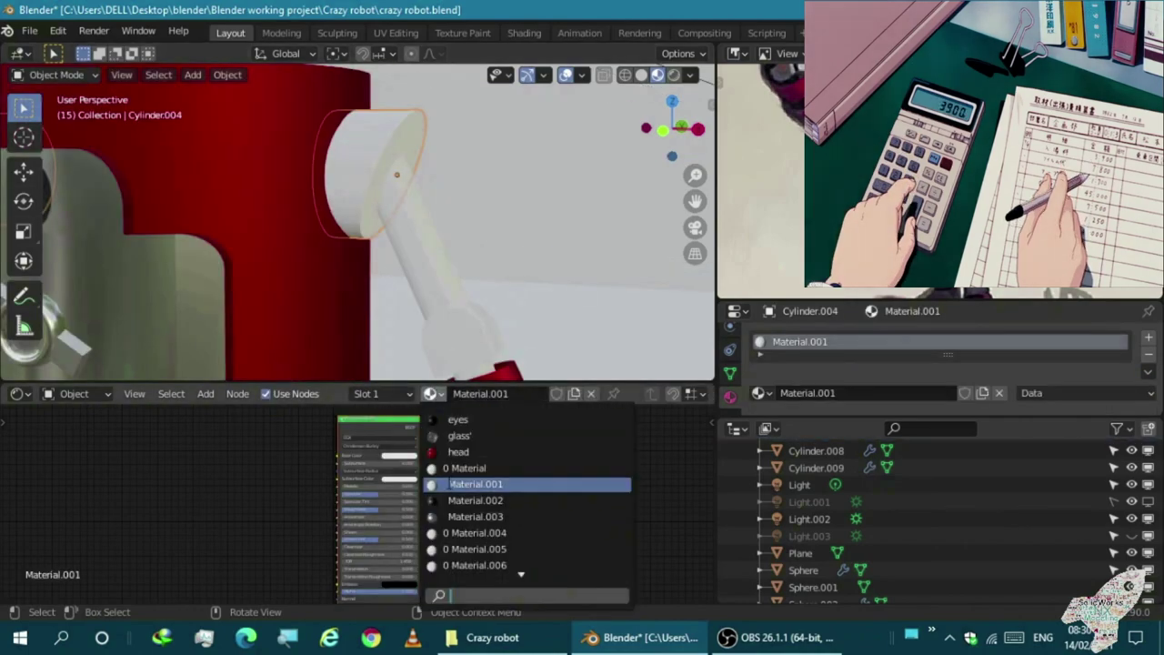
pyautogui.scroll(-3, 528, 565)
pyautogui.scroll(-3, 528, 565)
pyautogui.click(452, 358)
pyautogui.click(469, 393)
pyautogui.click(431, 393)
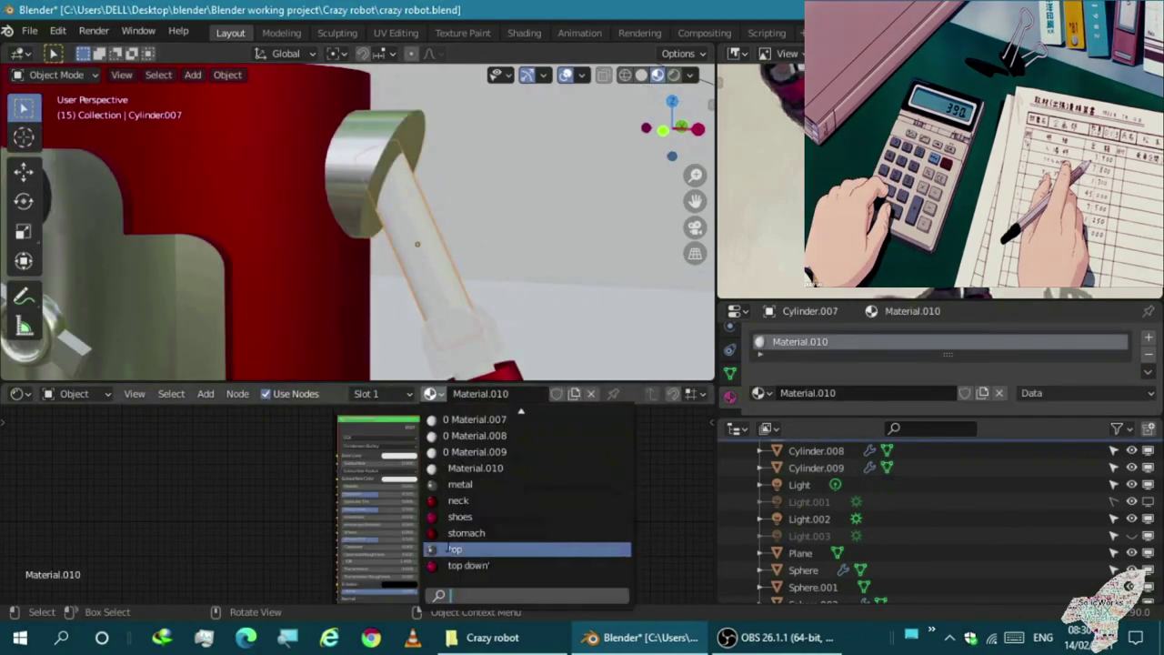
pyautogui.scroll(-5, 395, 329)
pyautogui.scroll(5, 426, 169)
pyautogui.scroll(-3, 429, 172)
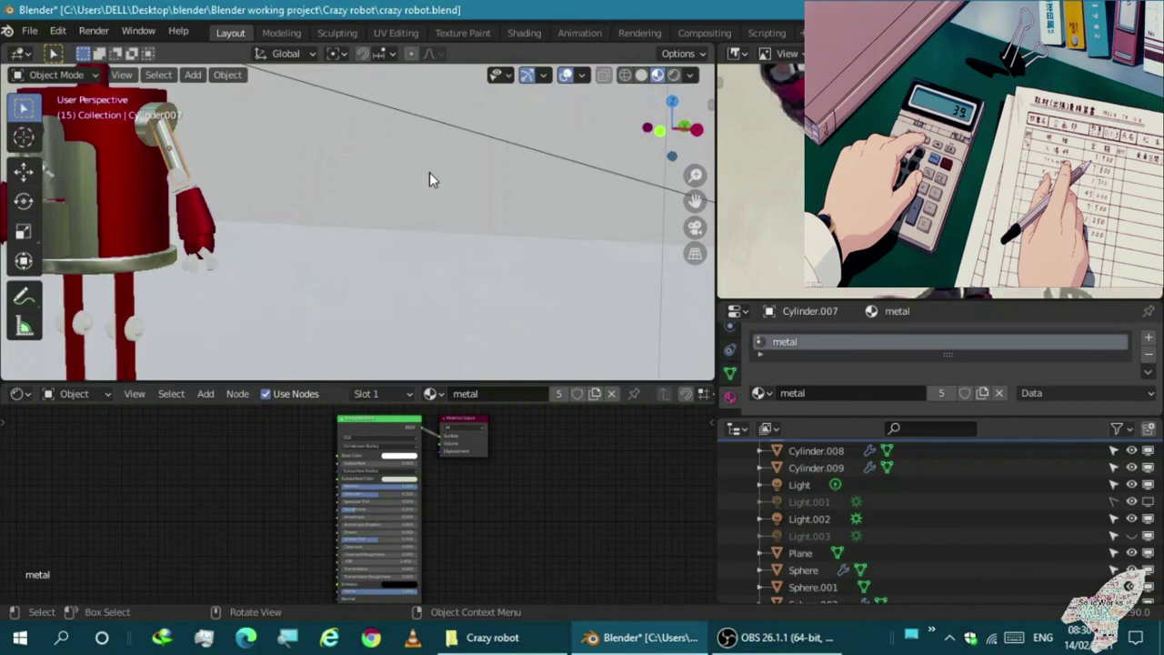
pyautogui.scroll(2, 300, 205)
pyautogui.scroll(2, 300, 204)
# Give the lower arm piece and both arm connectors the shared metal material
pyautogui.click(374, 111)
pyautogui.click(429, 393)
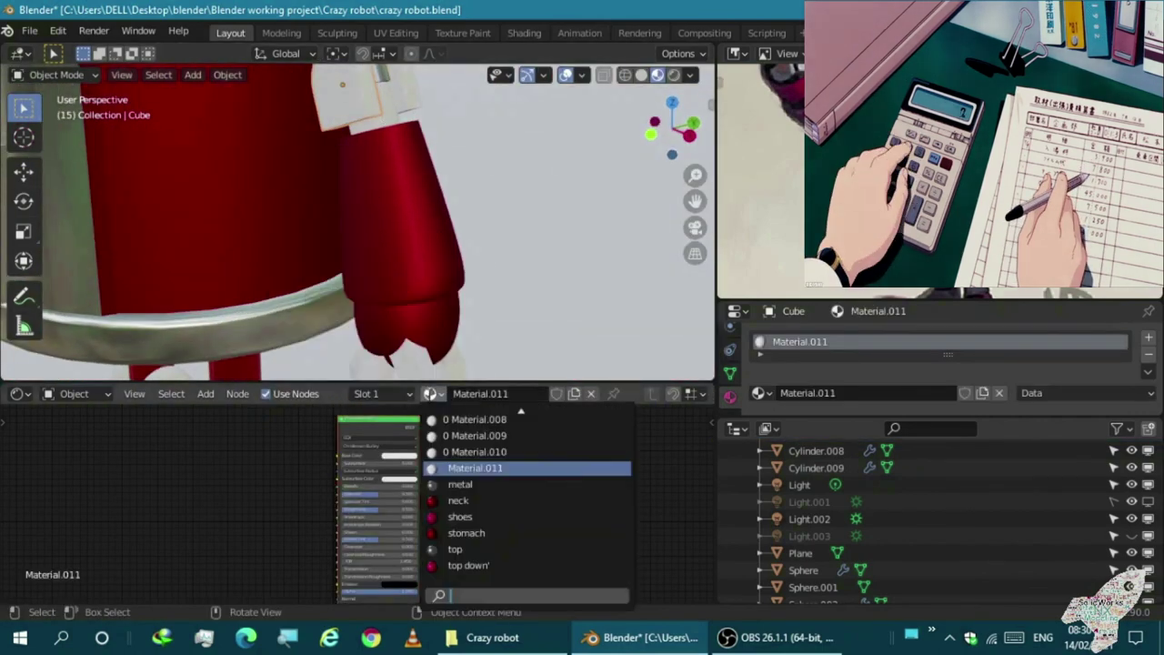
pyautogui.click(378, 137)
pyautogui.click(421, 393)
pyautogui.click(431, 393)
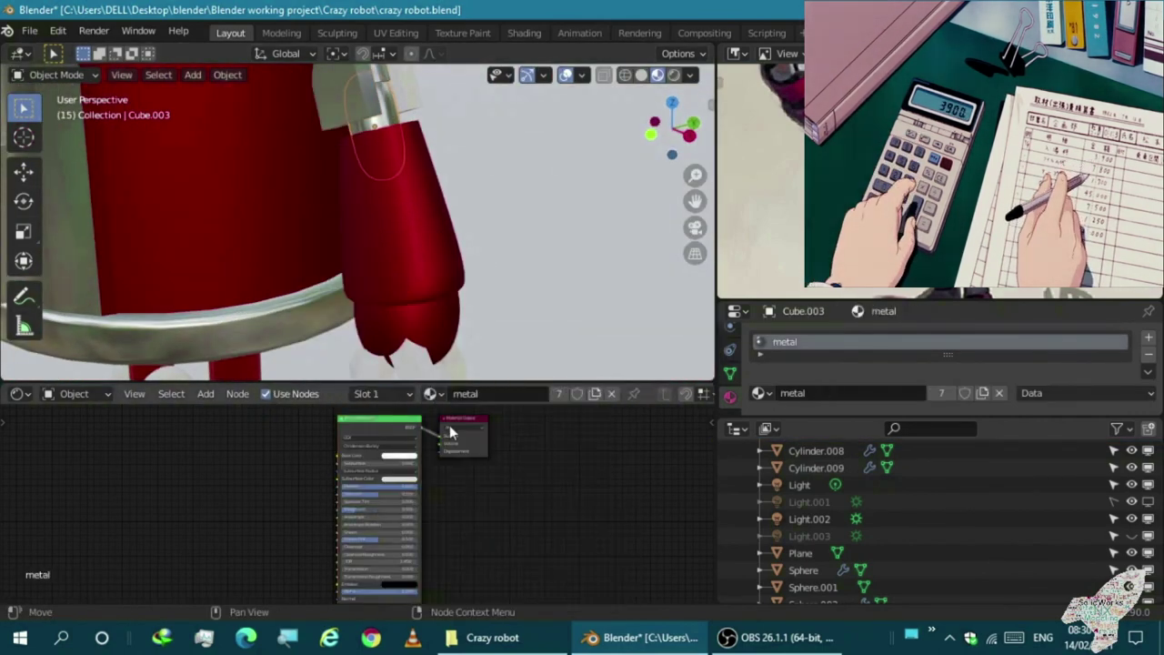
pyautogui.scroll(-3, 314, 195)
pyautogui.click(315, 196)
pyautogui.scroll(2, 315, 195)
pyautogui.click(430, 393)
pyautogui.click(455, 484)
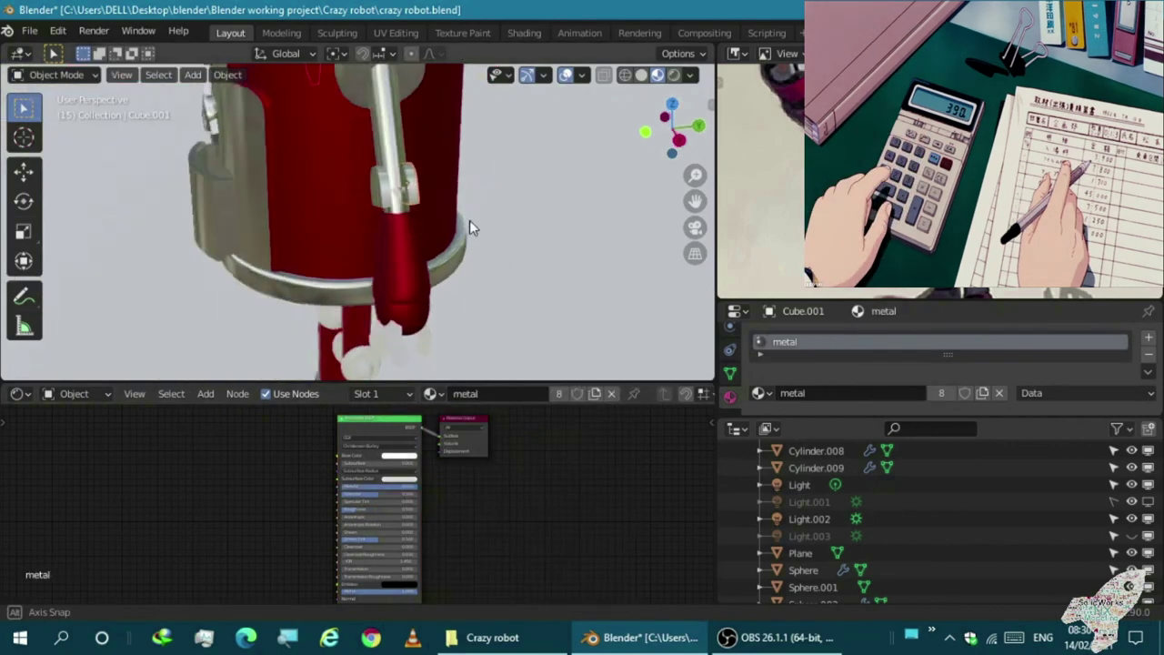
pyautogui.scroll(-2, 469, 225)
pyautogui.scroll(-2, 447, 273)
# Assign materials from the existing list to the hand's finger pieces
pyautogui.click(483, 364)
pyautogui.scroll(3, 483, 364)
pyautogui.click(430, 393)
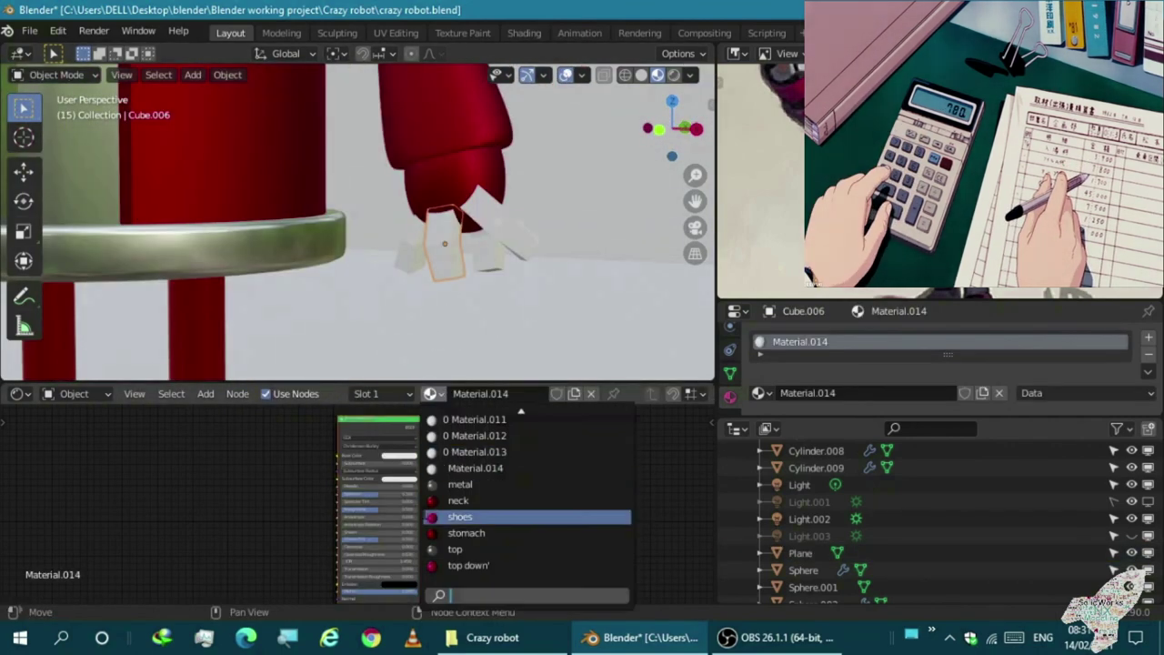
pyautogui.click(498, 223)
pyautogui.click(483, 257)
pyautogui.click(429, 393)
pyautogui.click(415, 239)
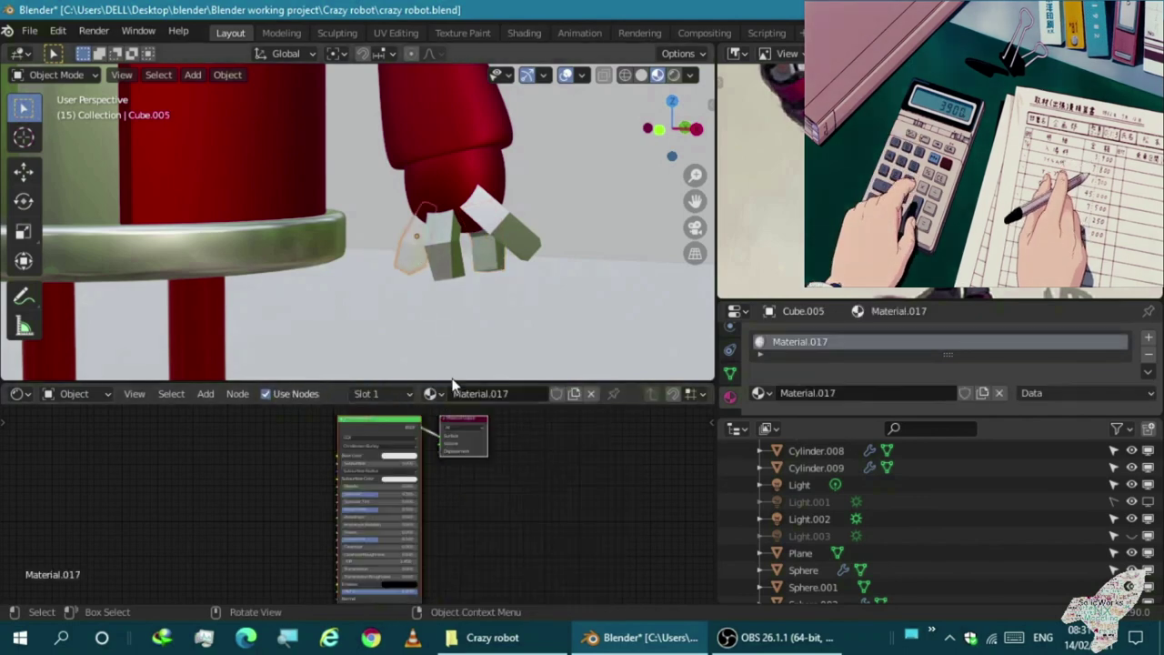
pyautogui.scroll(-5, 364, 227)
# Give the bowl under the glass dome the red neck material and view the rendered robot from the front
pyautogui.click(276, 104)
pyautogui.press('KP_Decimal')
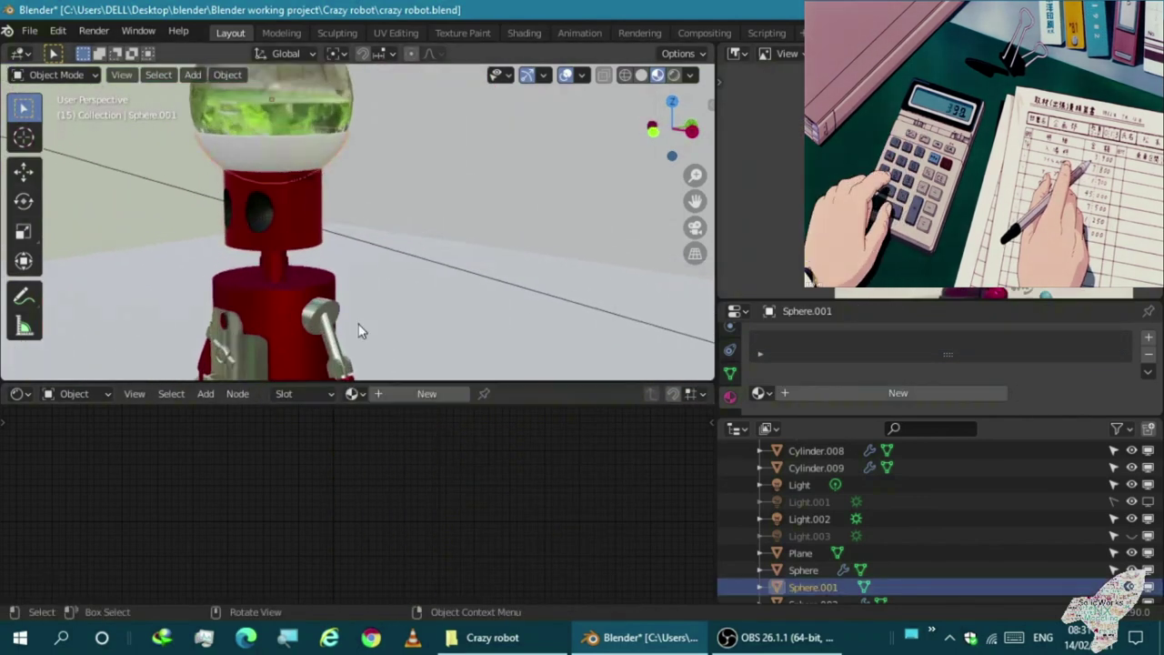
pyautogui.click(459, 500)
pyautogui.scroll(-3, 351, 302)
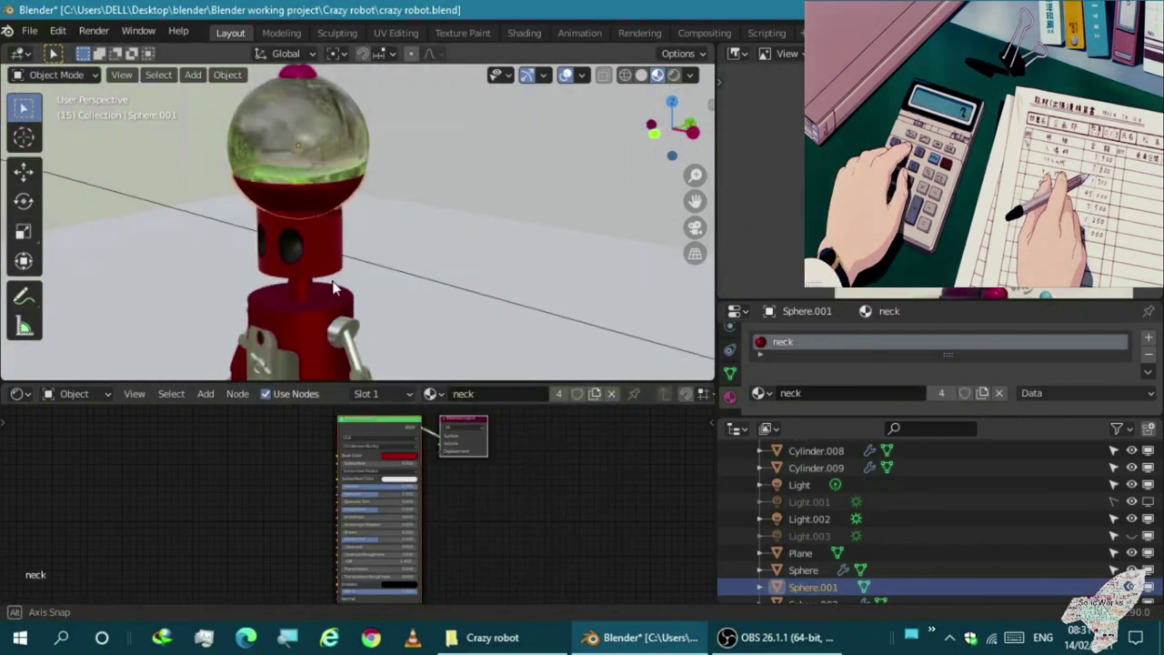
pyautogui.click(270, 179)
pyautogui.click(674, 75)
pyautogui.scroll(-5, 309, 328)
pyautogui.press('KP_1')
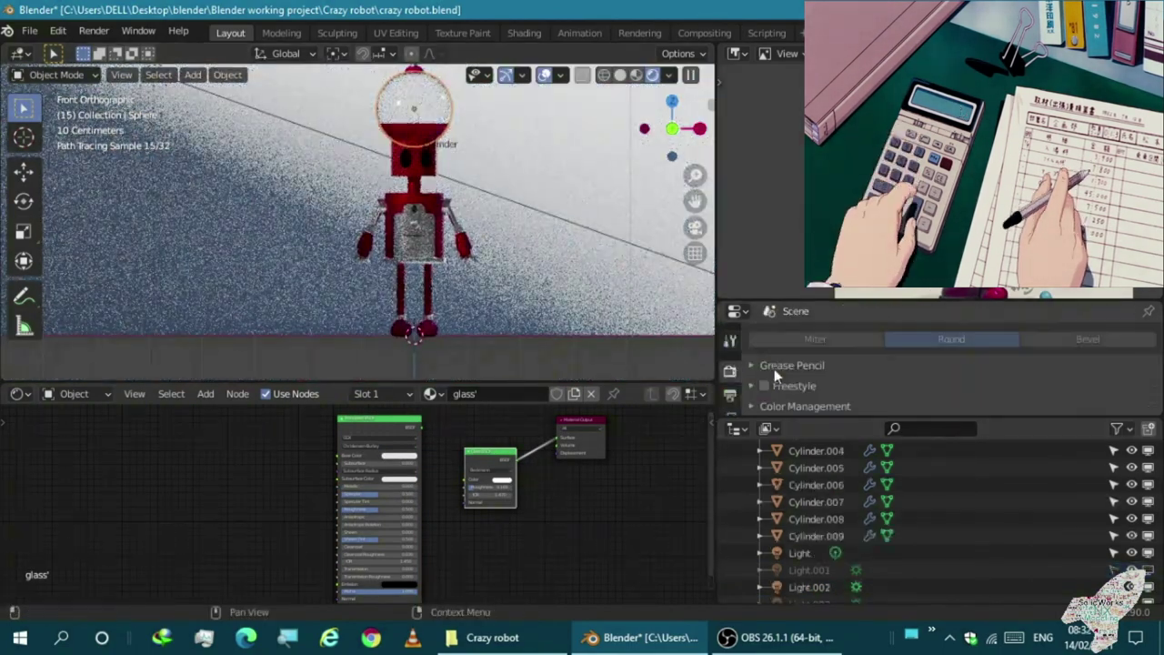
# Switch to Eevee and add a sun lamp, moving it up and tilting it 34.5°
pyautogui.click(1032, 338)
pyautogui.click(1001, 357)
pyautogui.scroll(-3, 346, 300)
pyautogui.hotkey('shift', 'a')
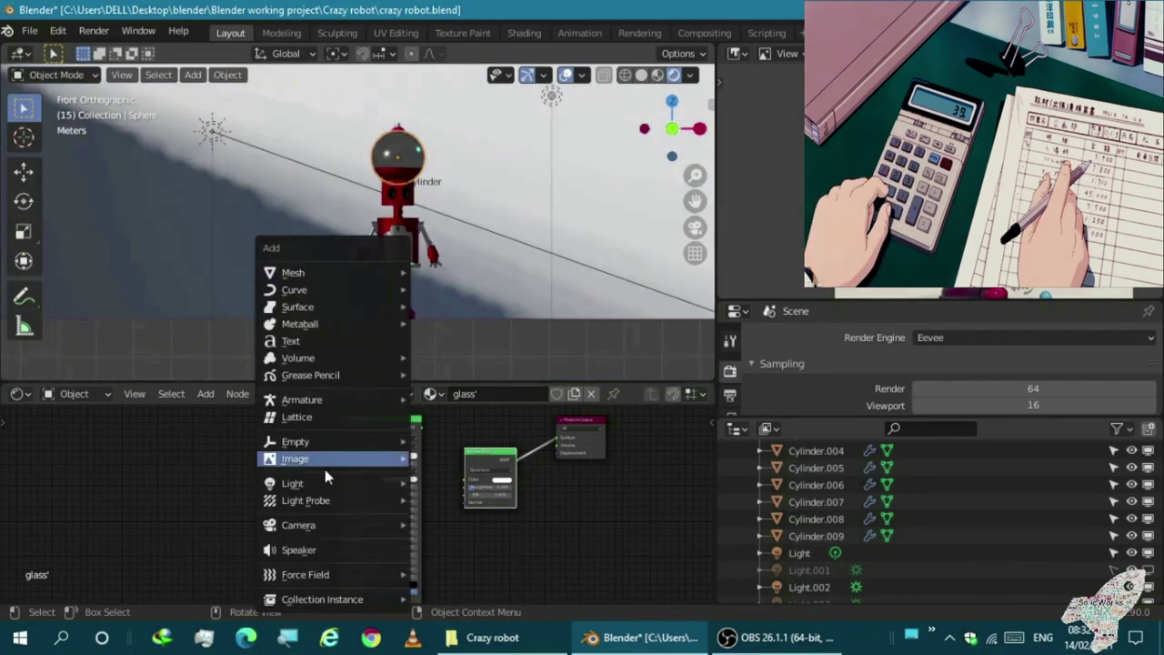
pyautogui.click(442, 501)
pyautogui.press('g')
pyautogui.click(165, 148)
pyautogui.press('KP_3')
pyautogui.press('g')
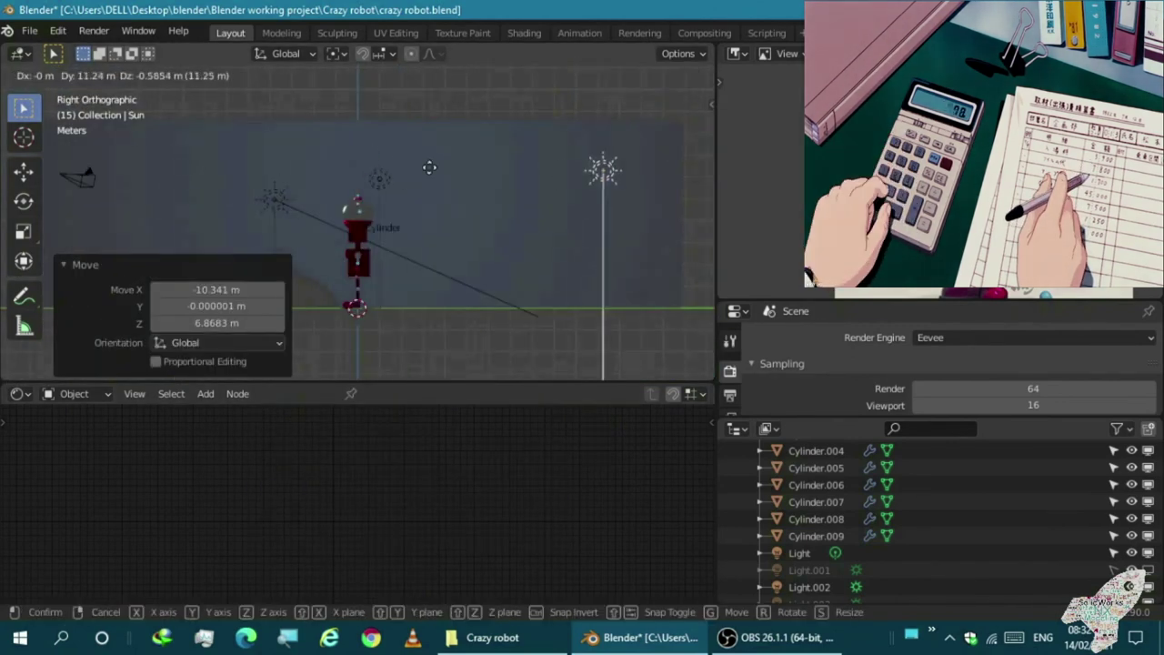
pyautogui.click(879, 350)
# Rotate the sun lamp to -30.5°, checking the lighting through the scene camera
pyautogui.click(730, 365)
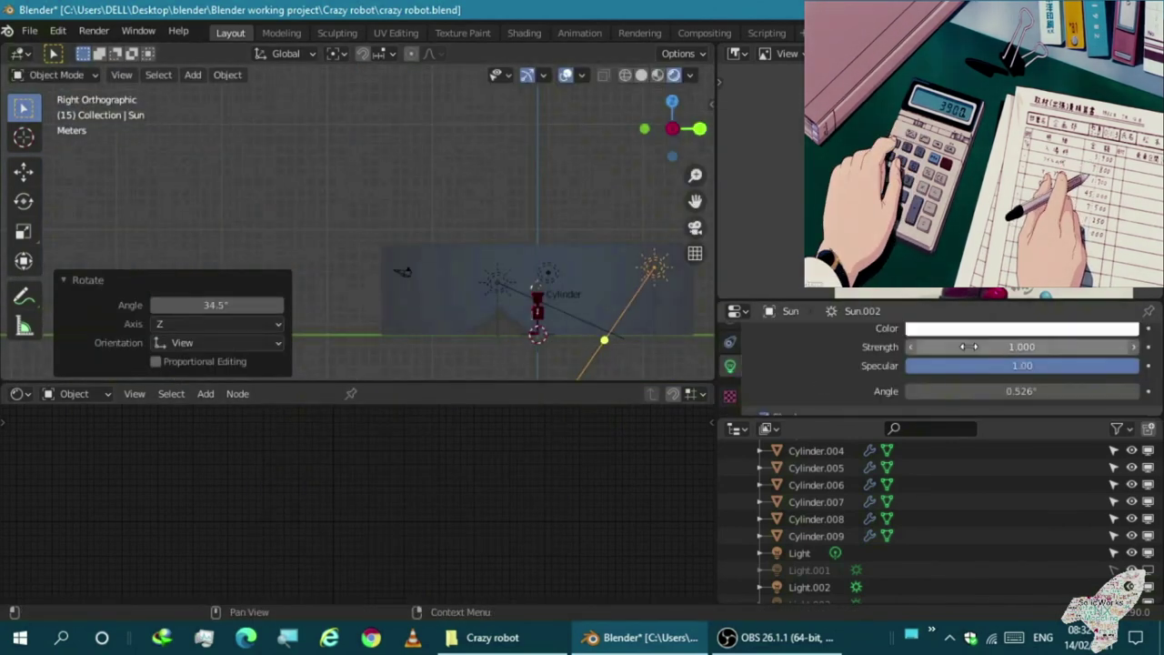
pyautogui.scroll(3, 612, 330)
pyautogui.press('KP_0')
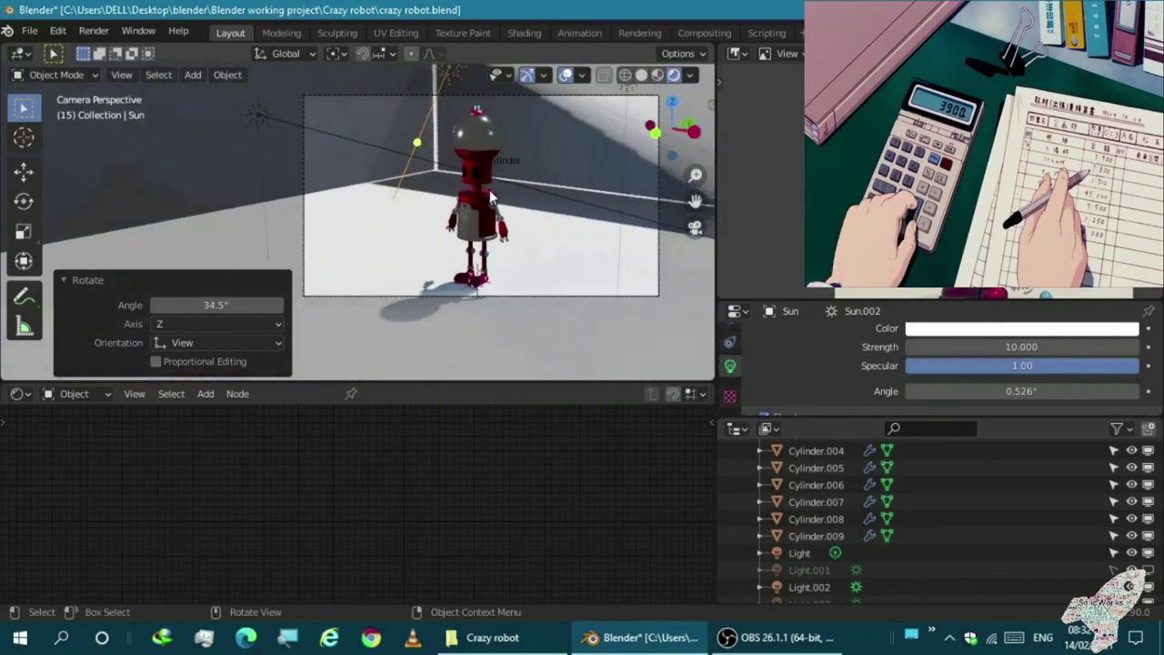
pyautogui.press('KP_3')
pyautogui.press('KP_0')
pyautogui.moveTo(497, 163); pyautogui.dragTo(472, 154, button='middle')
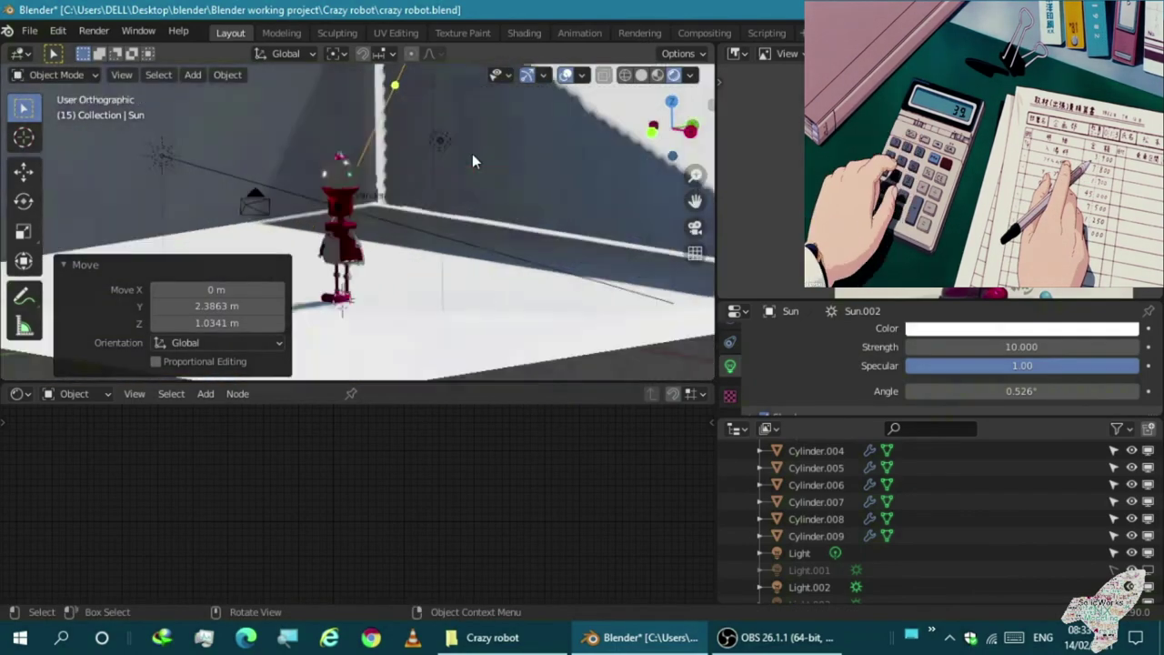
pyautogui.press('KP_3')
pyautogui.press('r')
pyautogui.click(487, 251)
pyautogui.press('KP_0')
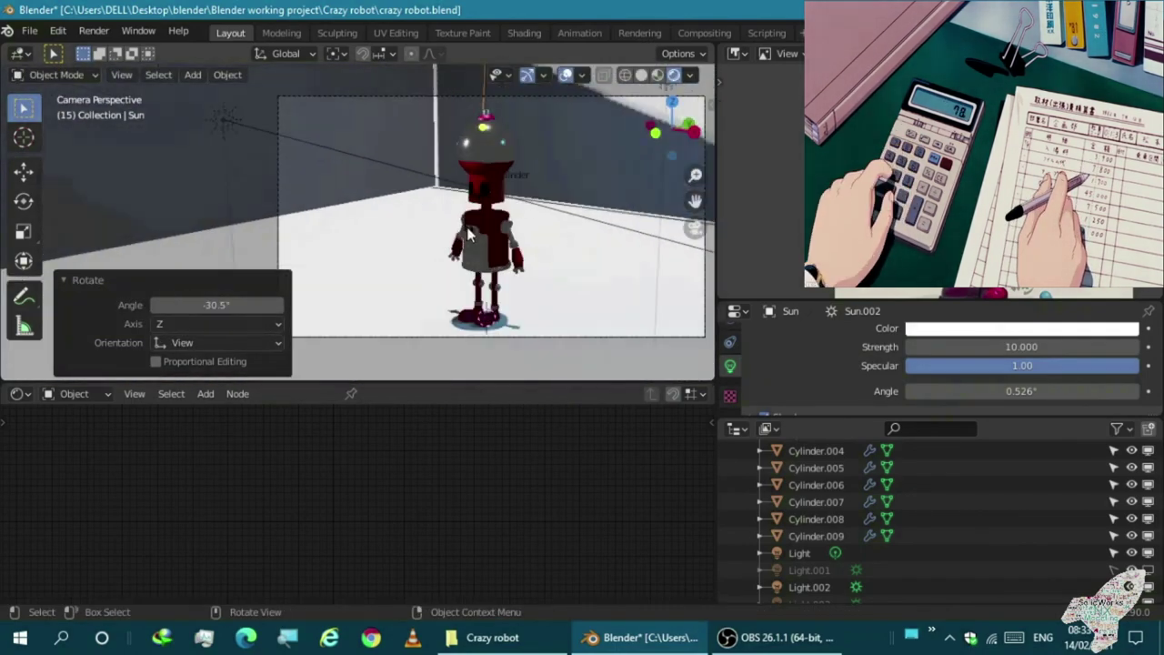
pyautogui.press('KP_3')
pyautogui.scroll(-2, 457, 244)
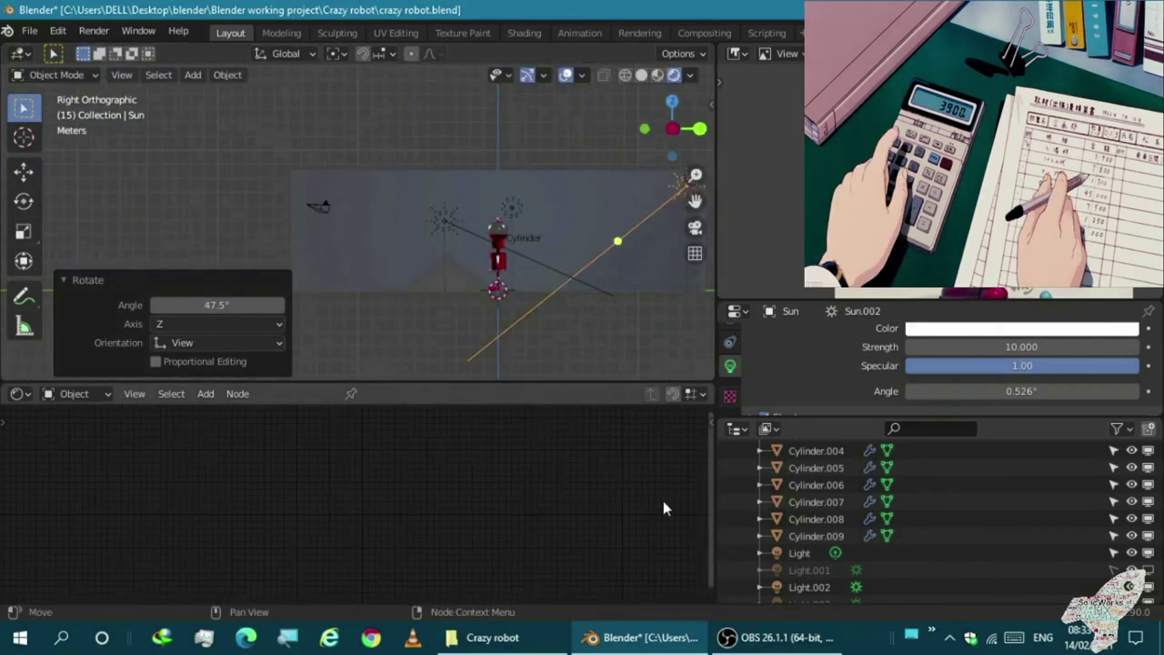
pyautogui.press('KP_0')
# Tint the sun's light purple and switch the render engine back to Cycles
pyautogui.click(1017, 326)
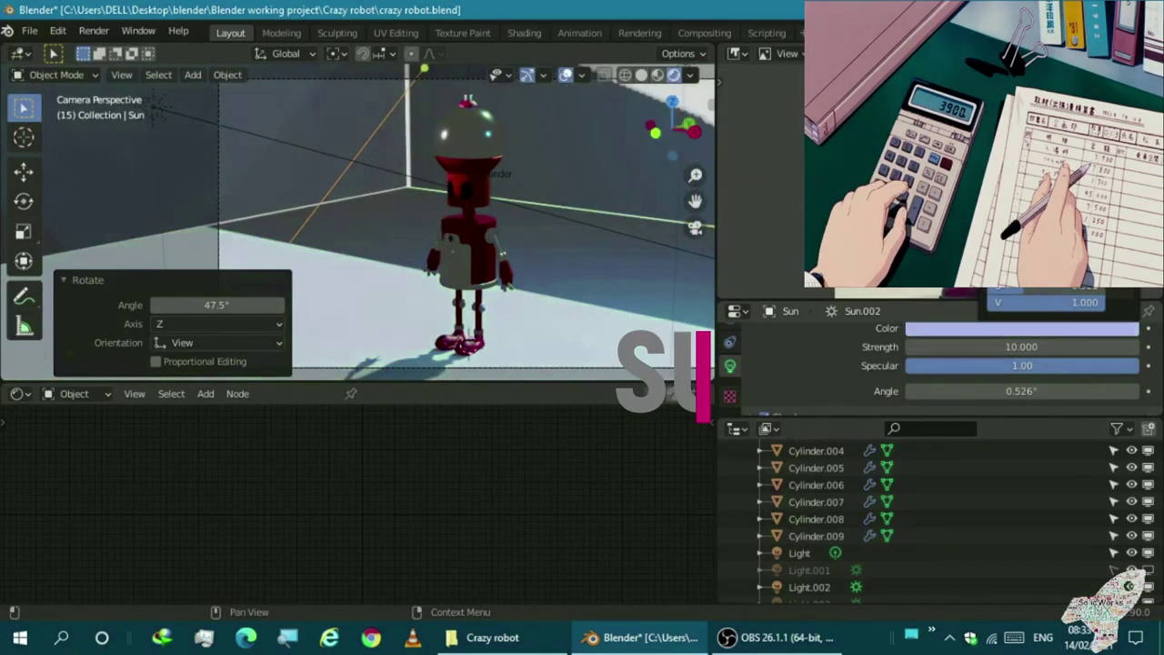
pyautogui.moveTo(1001, 182); pyautogui.dragTo(965, 219)
pyautogui.scroll(5, 748, 350)
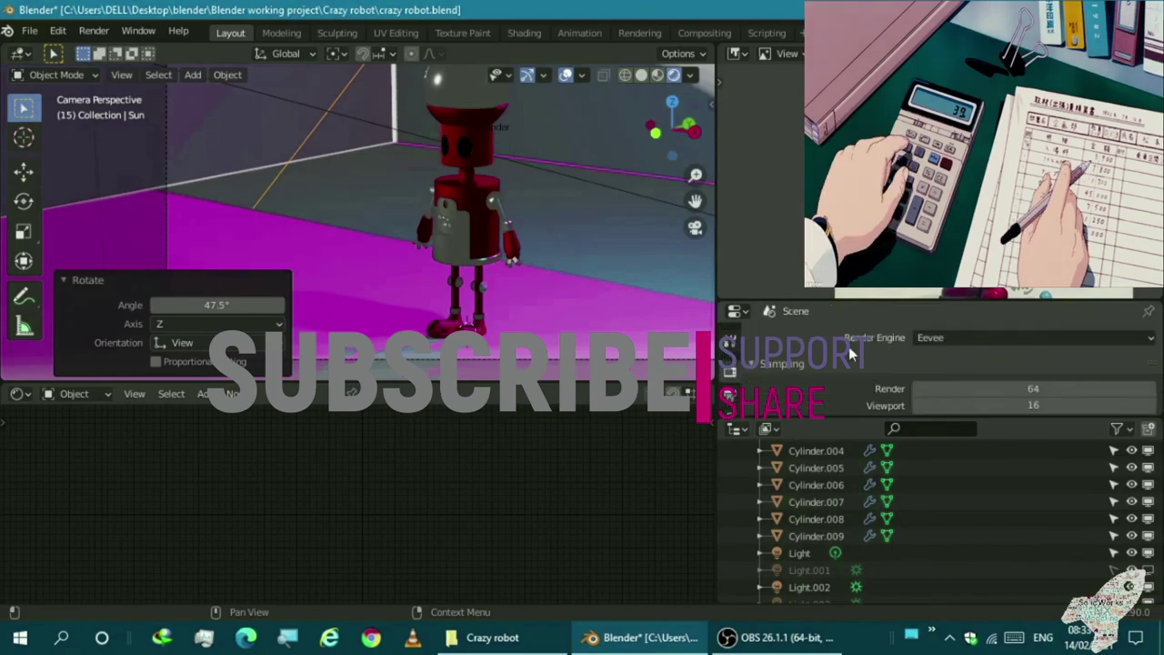
pyautogui.click(1032, 337)
pyautogui.click(964, 375)
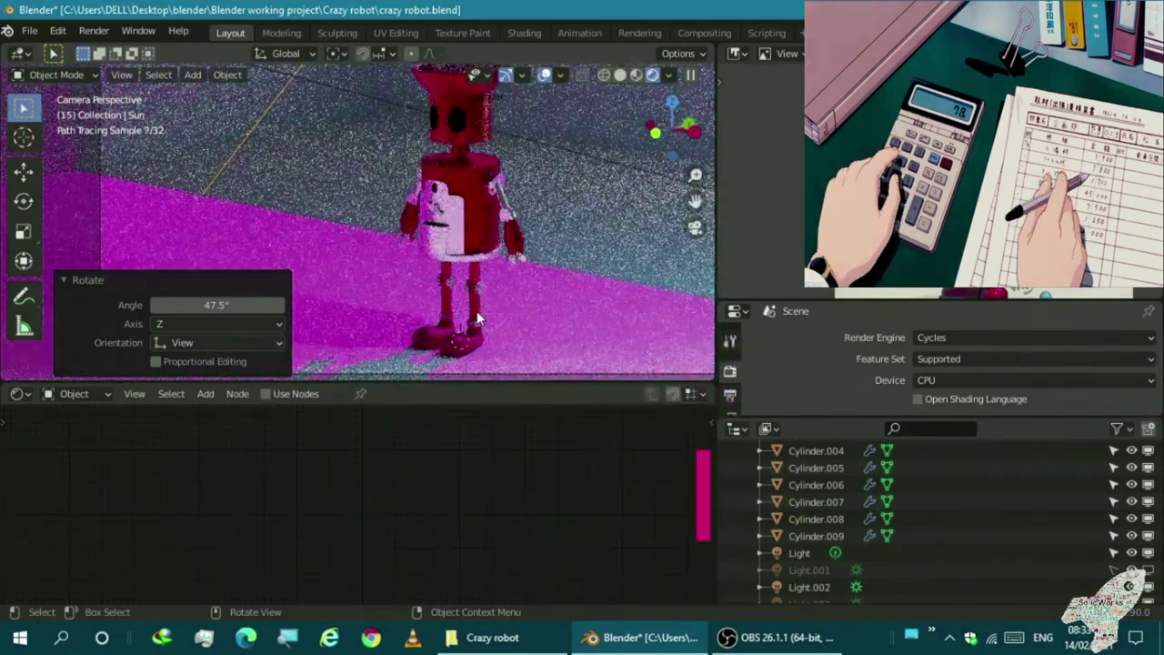